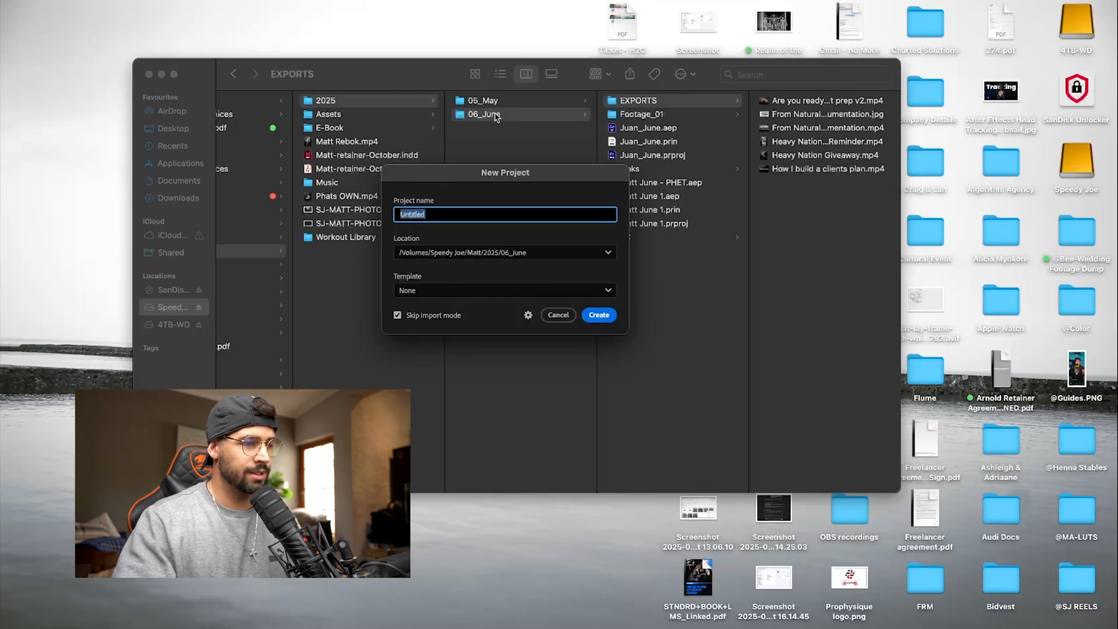
- Name the new project with the client's first name followed by "Essential Foods You Can't Grow Muscle Without"
{"action": "type", "text": "Arnold"}
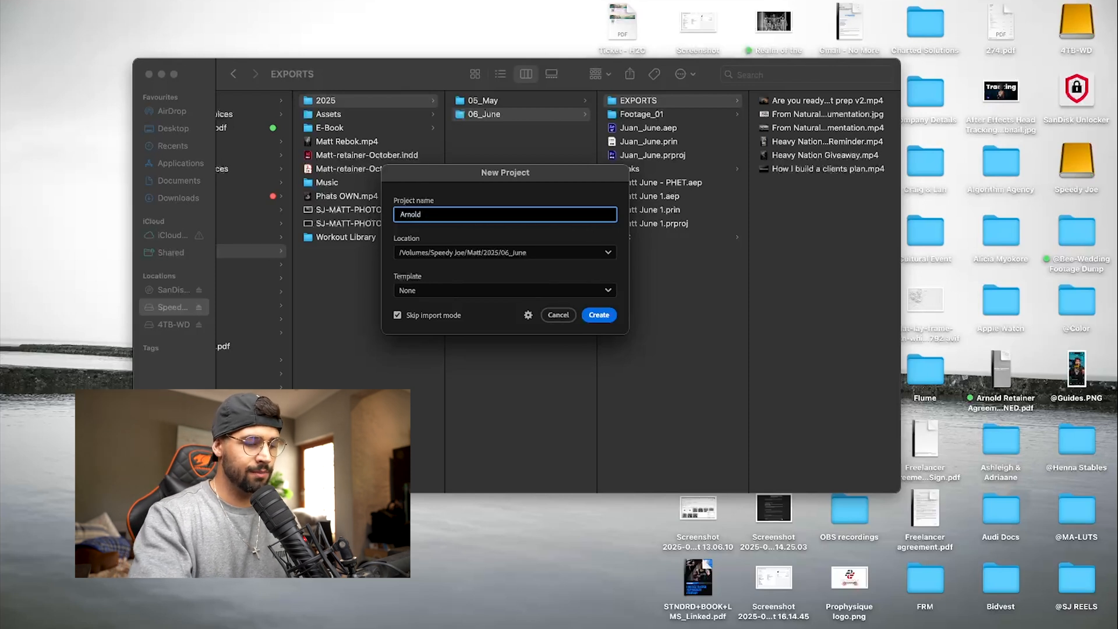
{"action": "type", "text": "Ess"}
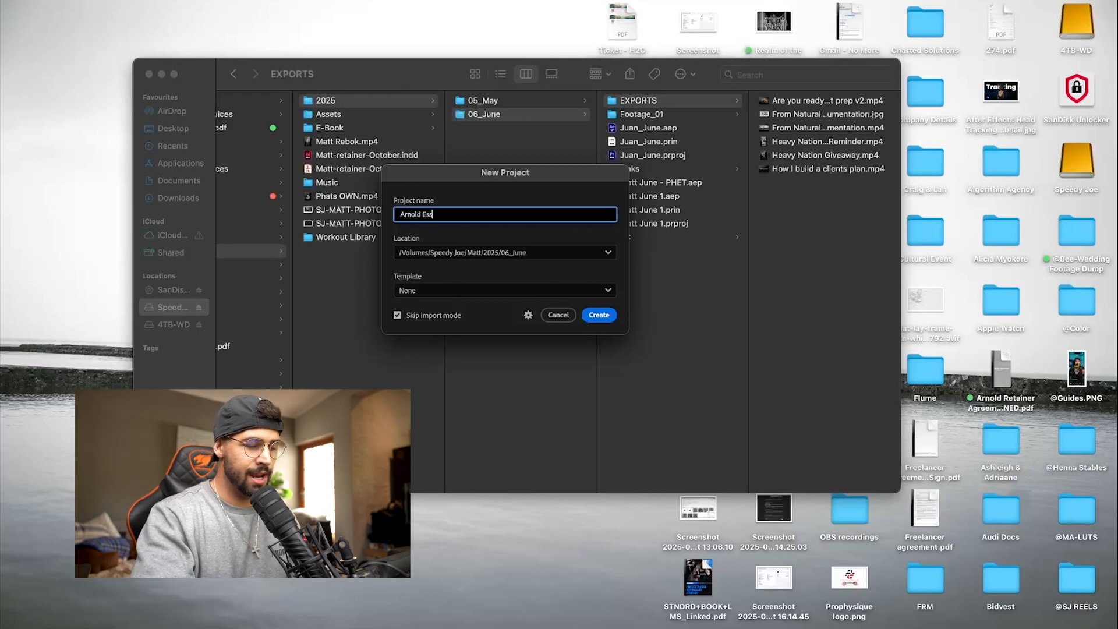
{"action": "type", "text": "ential Foo"}
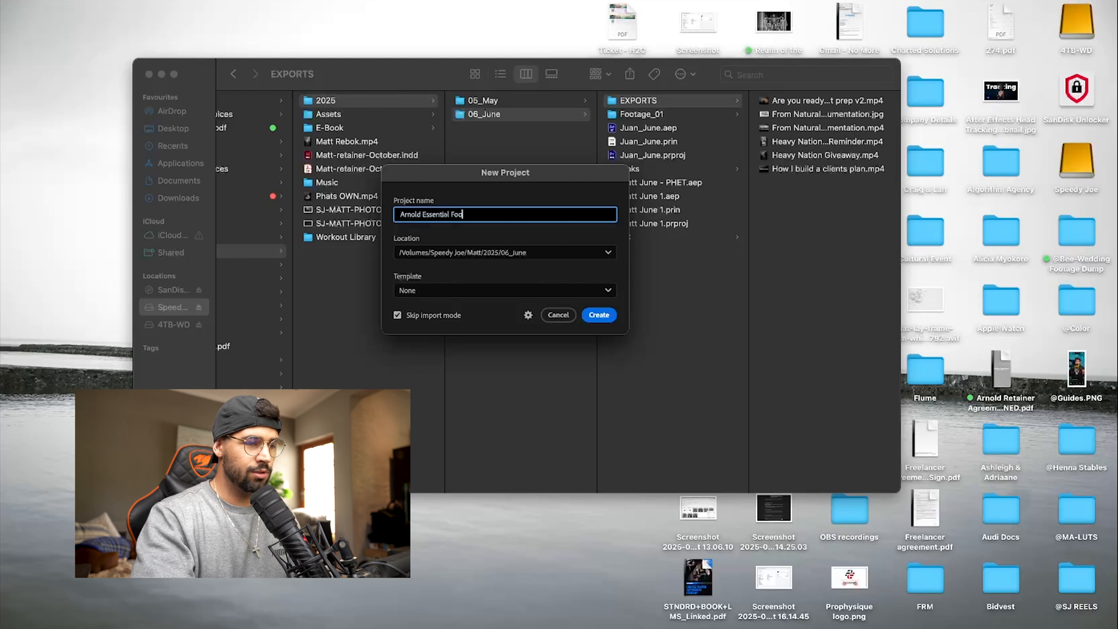
{"action": "type", "text": "ds You Can't Grow Muscl"}
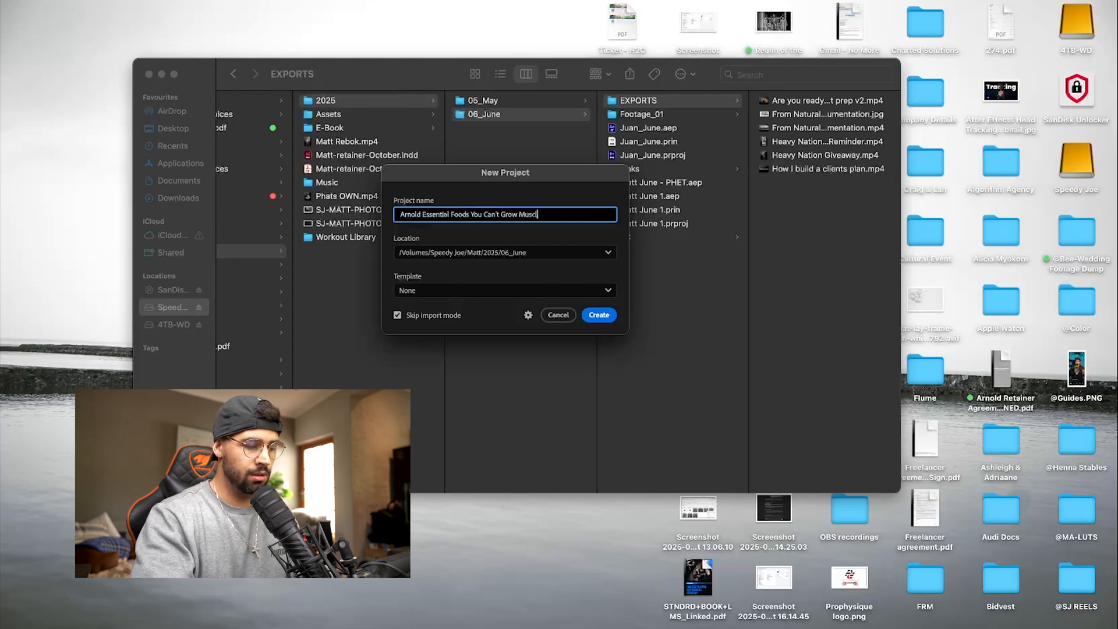
{"action": "type", "text": "e Without"}
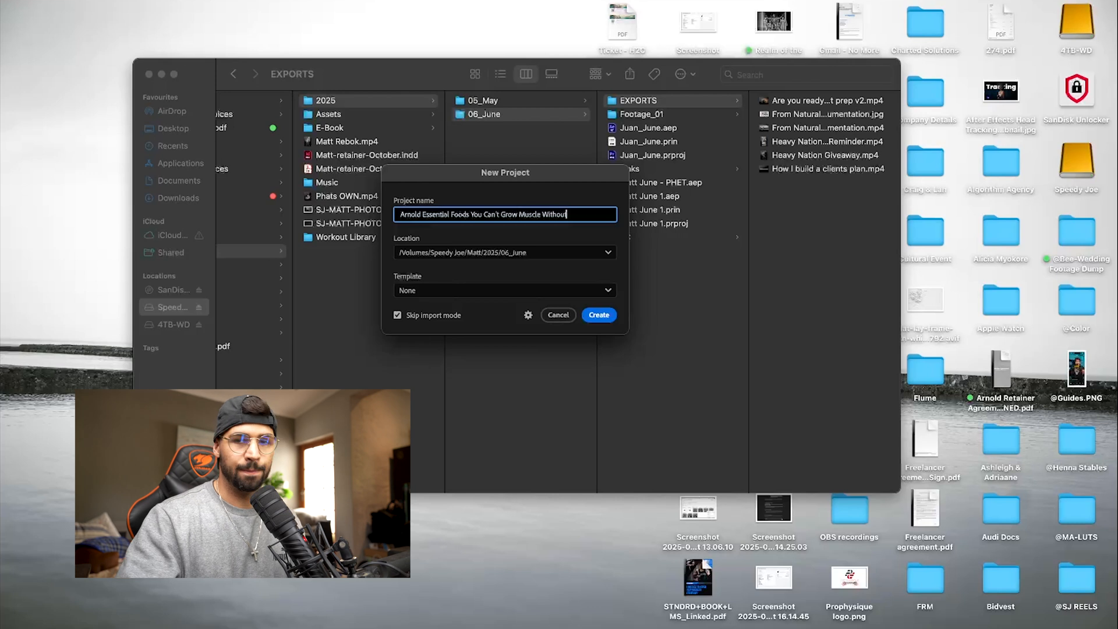
- Set the project location to the 06_June folder inside the client's own folder on the external drive, and create the project
{"action": "left_click", "coordinate": [592, 251]}
{"action": "left_click", "coordinate": [474, 352]}
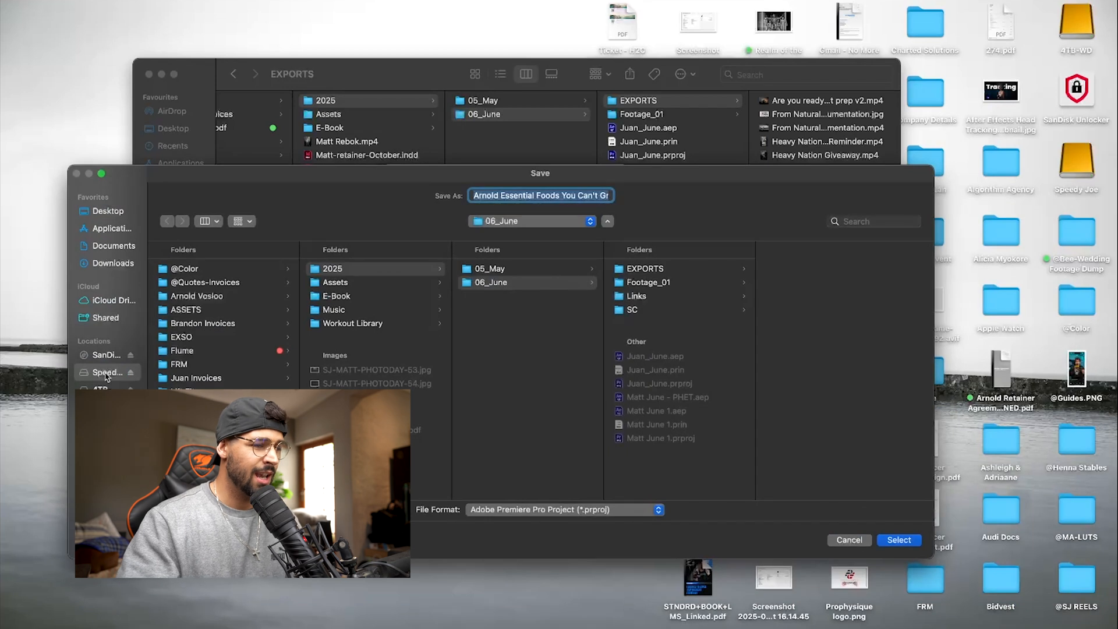
{"action": "scroll", "coordinate": [204, 349], "scroll_direction": "down", "scroll_amount": 5}
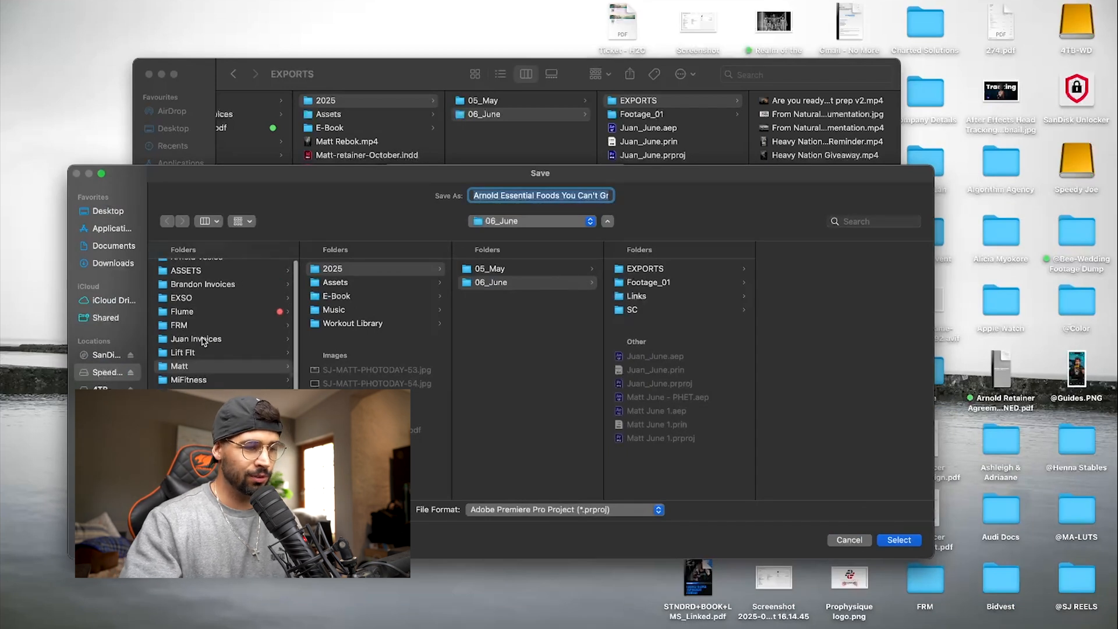
{"action": "scroll", "coordinate": [204, 341], "scroll_direction": "up", "scroll_amount": 5}
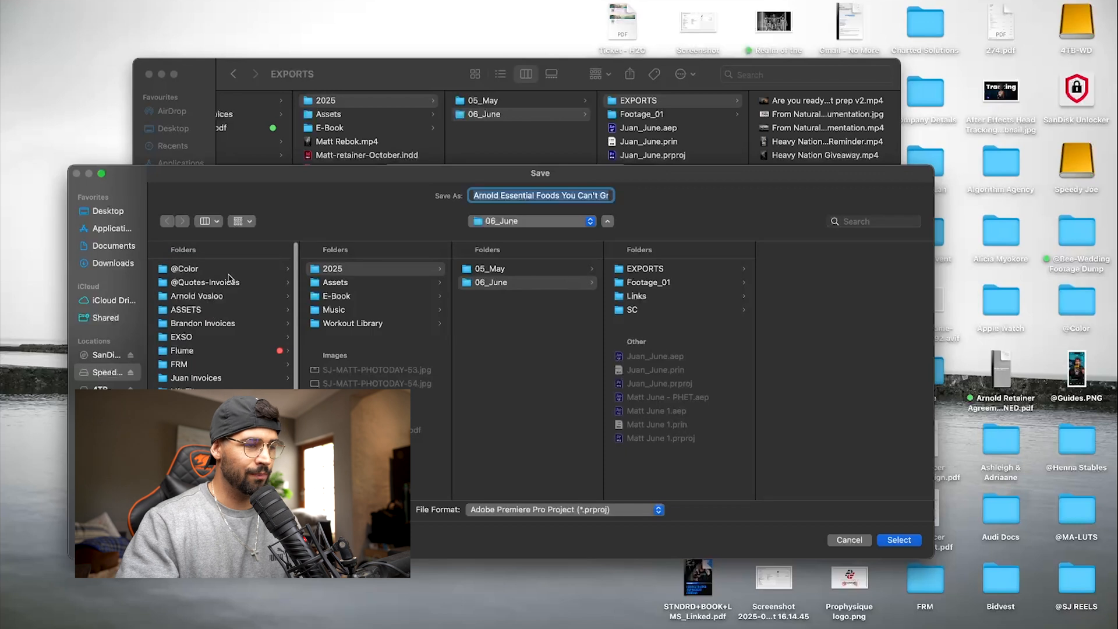
{"action": "left_click", "coordinate": [212, 296]}
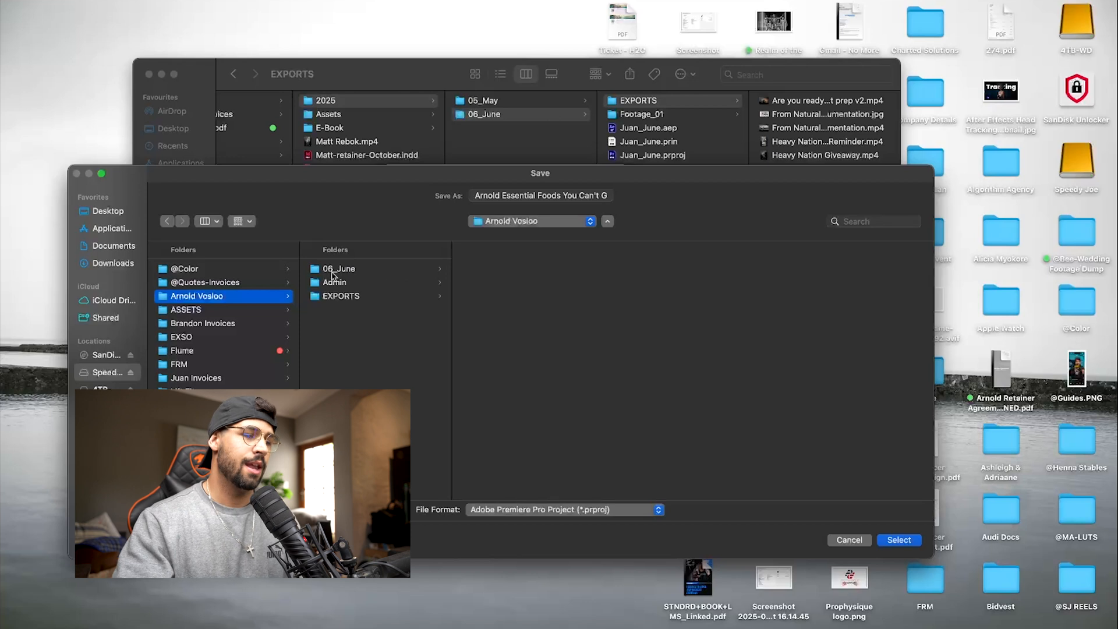
{"action": "left_click", "coordinate": [354, 272]}
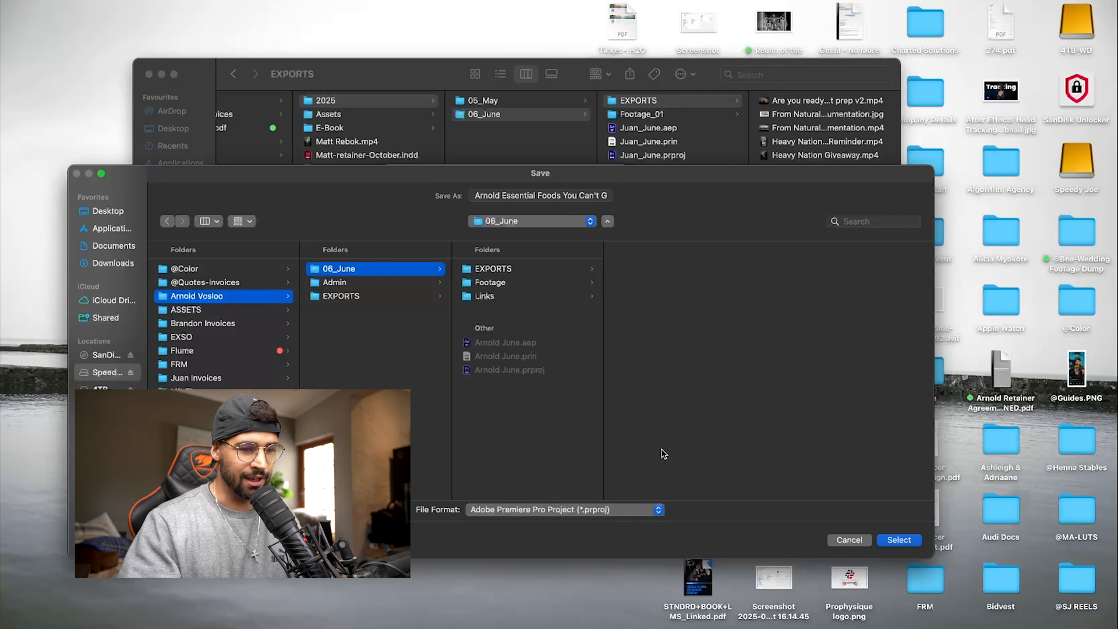
{"action": "left_click", "coordinate": [902, 540]}
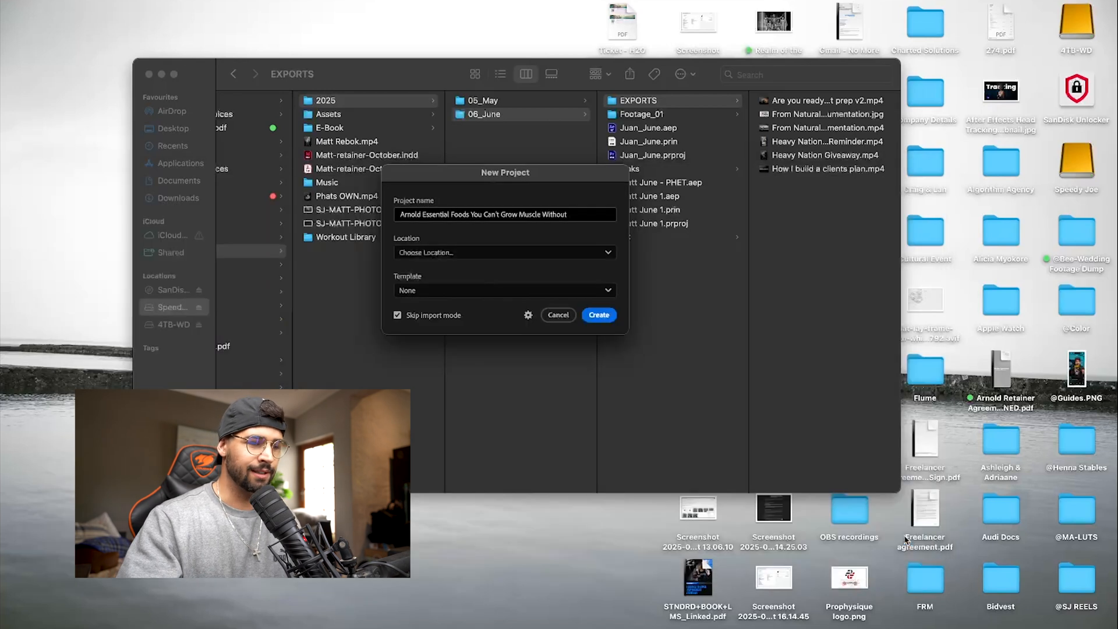
{"action": "left_click", "coordinate": [599, 314]}
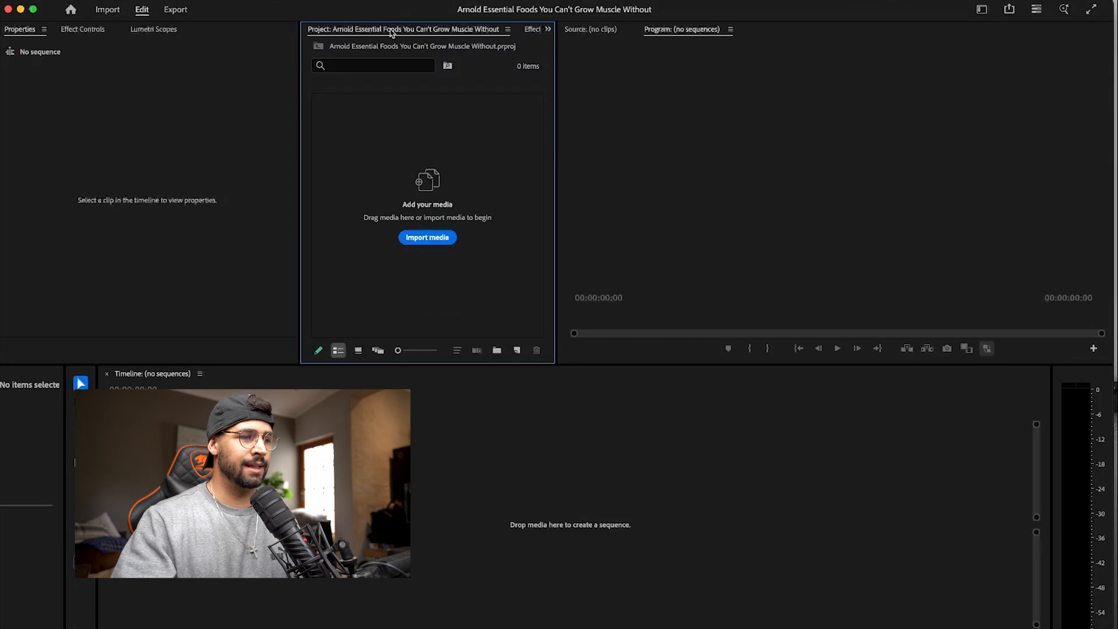
- Switch to the workspace that has a full-height Program monitor for vertical video beside the Project, Lumetri Color and Timeline panels
{"action": "left_click", "coordinate": [389, 0]}
{"action": "left_click", "coordinate": [706, 107]}
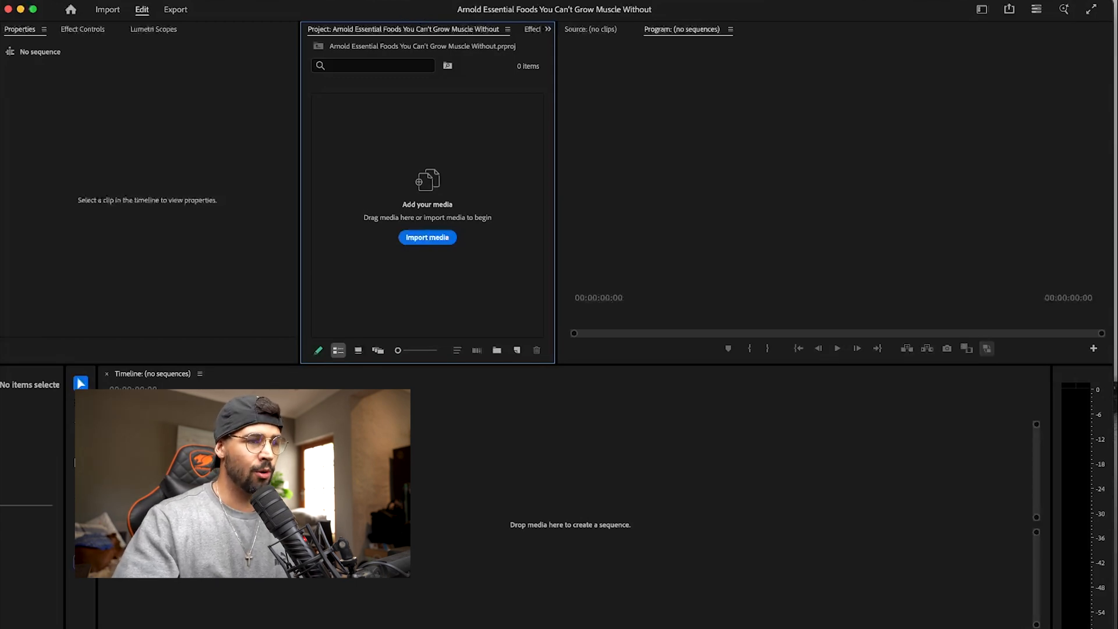
{"action": "left_click", "coordinate": [394, 0]}
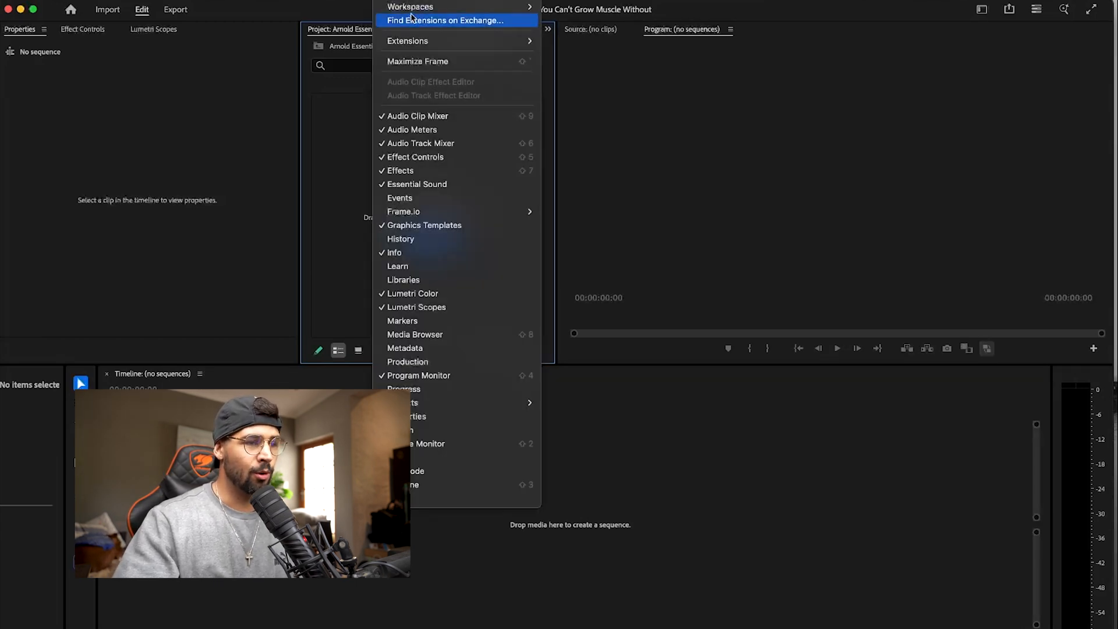
{"action": "mouse_move", "coordinate": [448, 7]}
{"action": "left_click", "coordinate": [598, 241]}
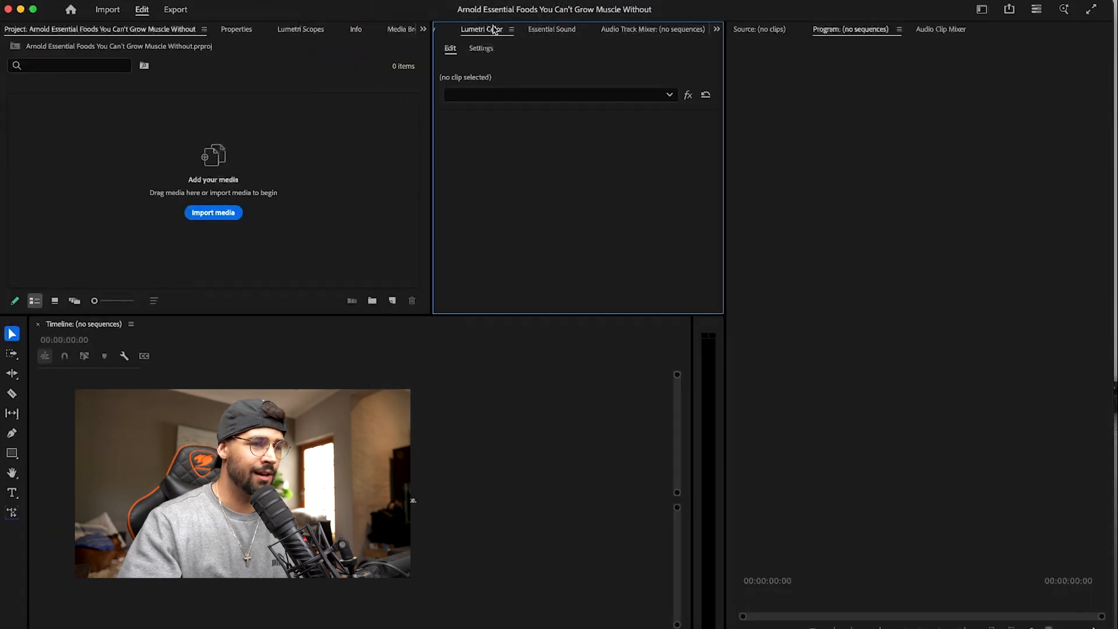
- Look through the workspace's Effects, Lumetri Scopes, Motion Array Library, Lumetri Color and Essential Sound panels, skipping the onboarding, and return to the Project panel
{"action": "scroll", "coordinate": [494, 29], "scroll_direction": "up", "scroll_amount": 2}
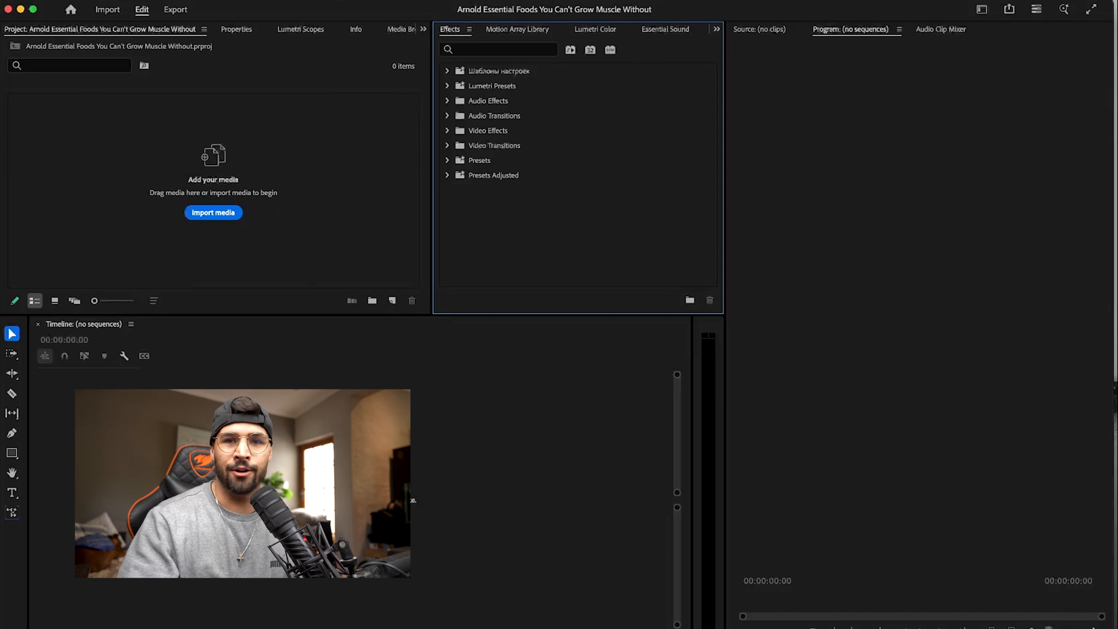
{"action": "left_click", "coordinate": [244, 29]}
{"action": "left_click", "coordinate": [306, 32]}
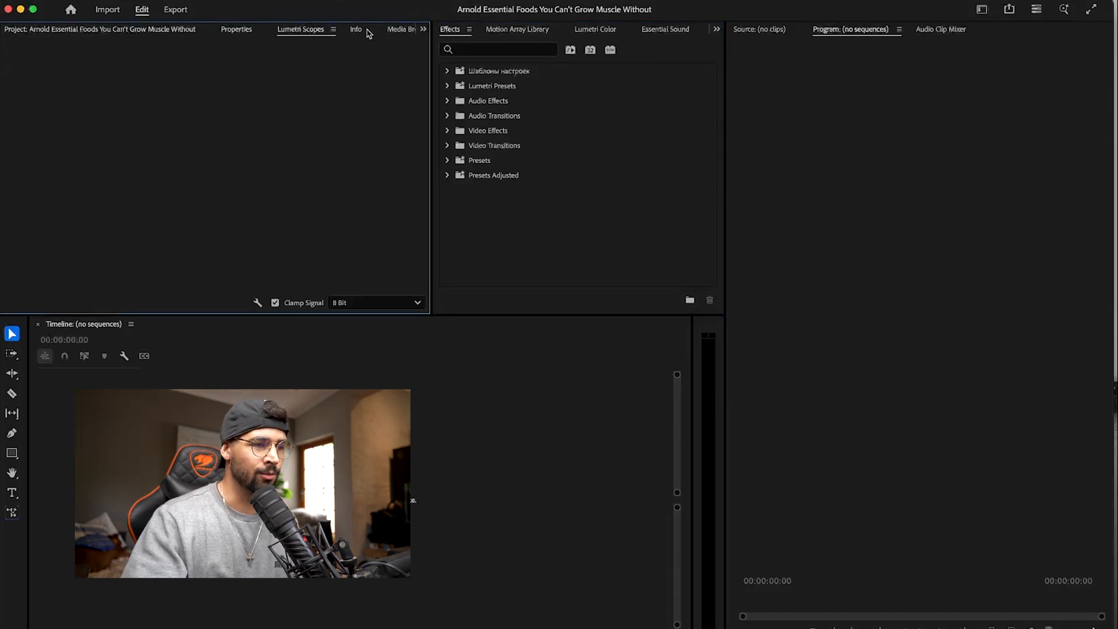
{"action": "left_click", "coordinate": [534, 32]}
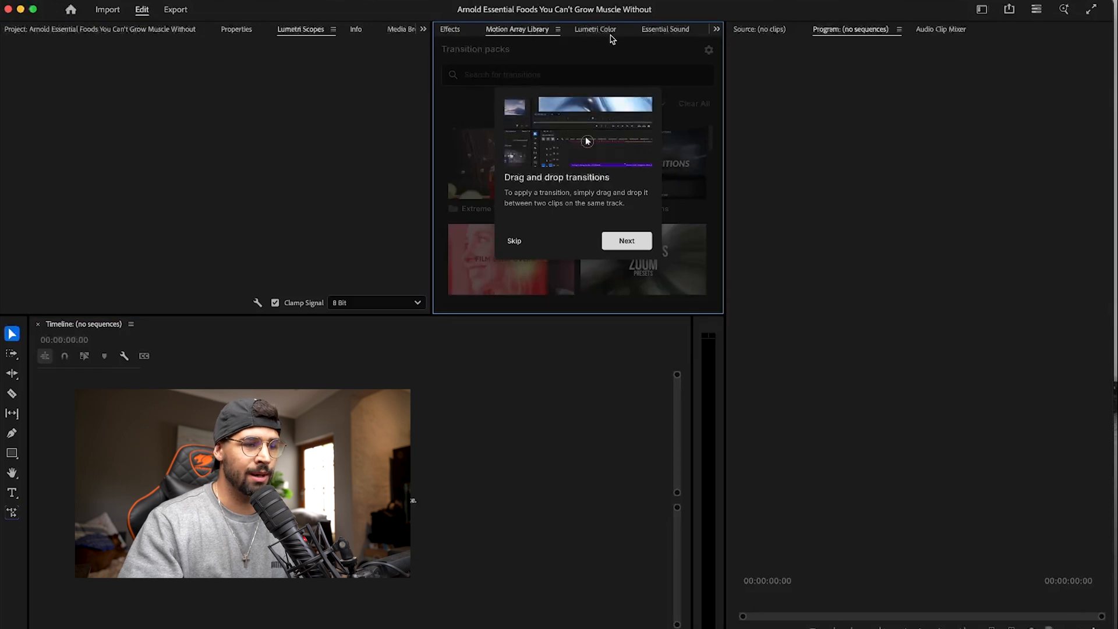
{"action": "left_click", "coordinate": [514, 240]}
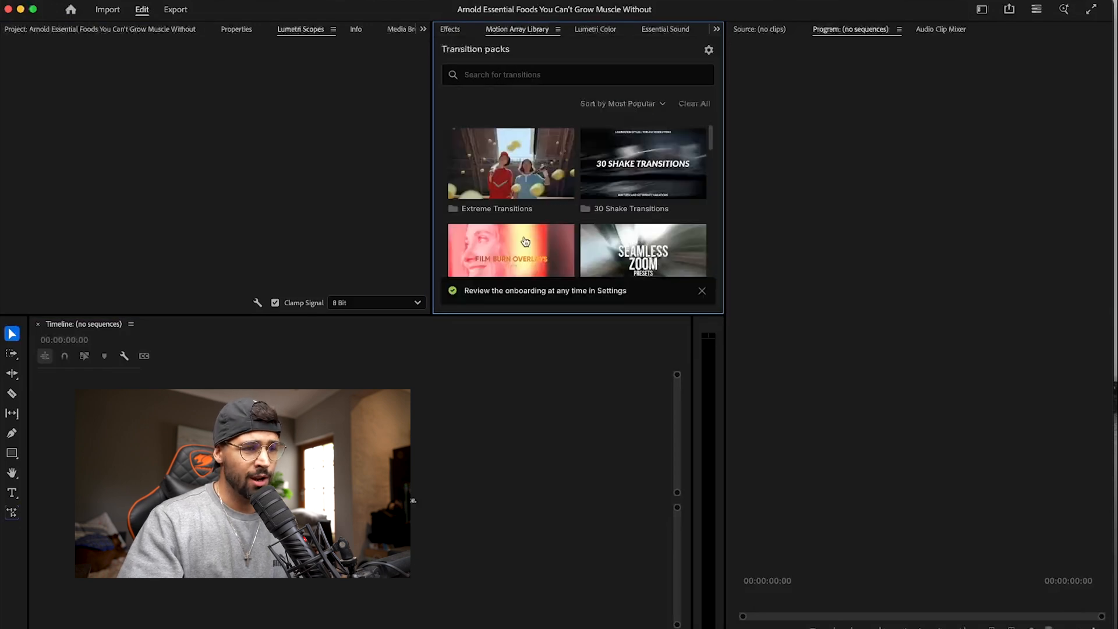
{"action": "left_click", "coordinate": [602, 32]}
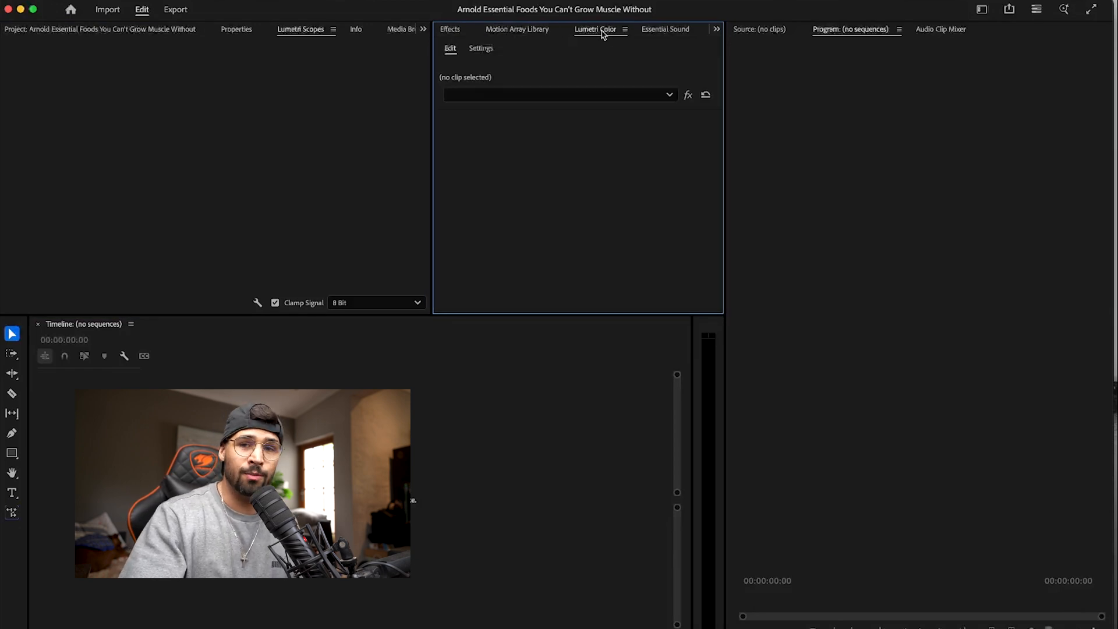
{"action": "left_click", "coordinate": [665, 29]}
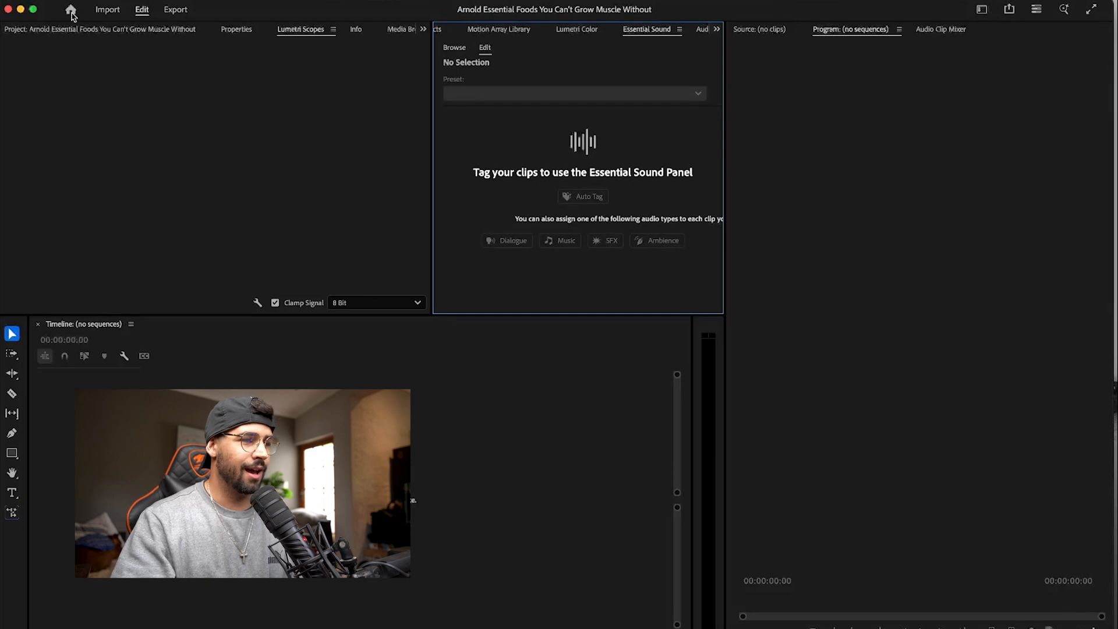
{"action": "left_click", "coordinate": [74, 31]}
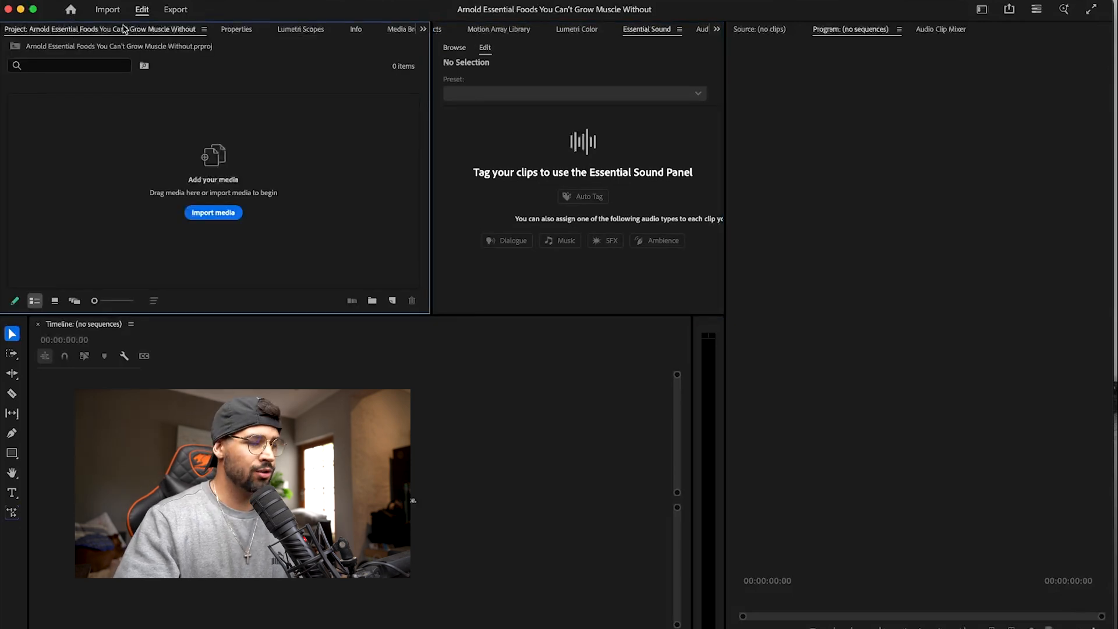
- Switch to Finder, open the Footage folder in the client's 06_June folder, and preview clip C7976.MP4 while looking through the footage
{"action": "left_click", "coordinate": [121, 627]}
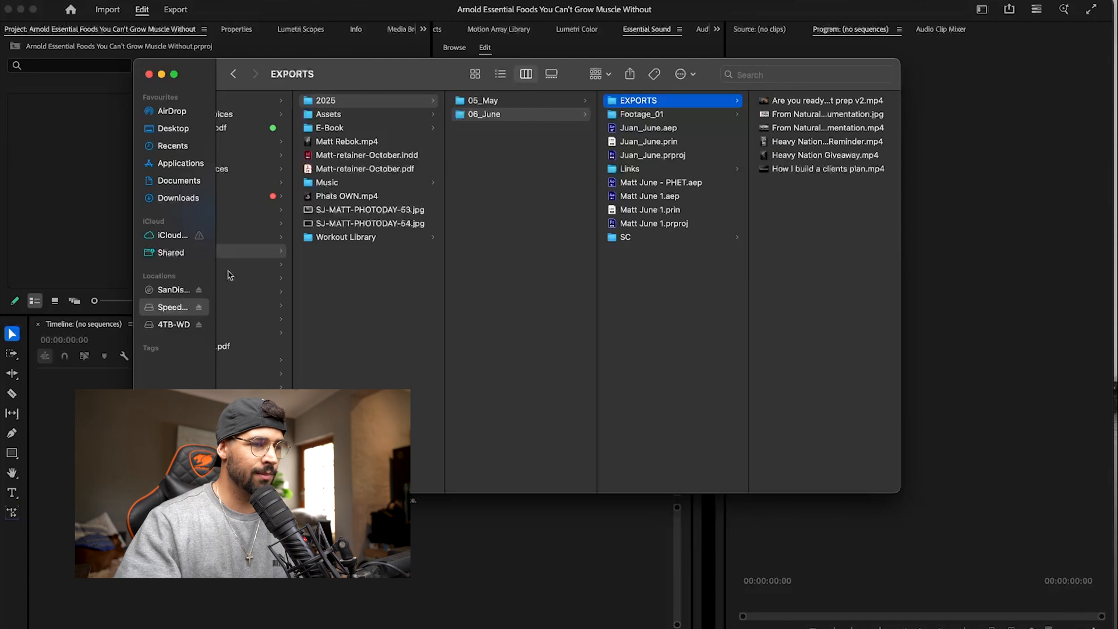
{"action": "scroll", "coordinate": [437, 163], "scroll_direction": "left", "scroll_amount": 3}
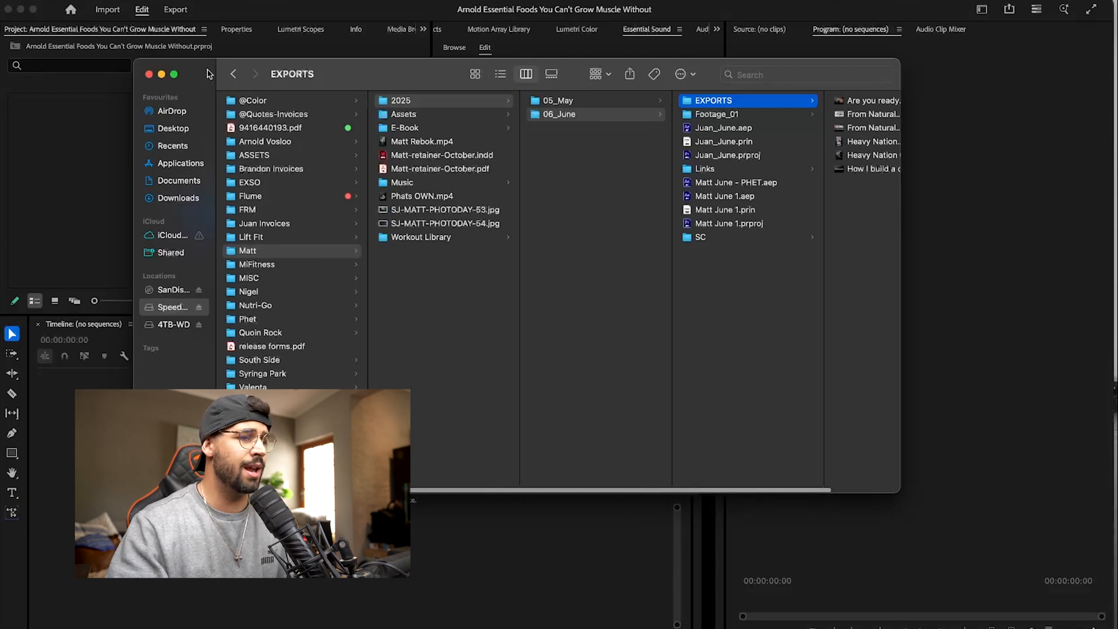
{"action": "left_click", "coordinate": [279, 142]}
{"action": "left_click", "coordinate": [441, 101]}
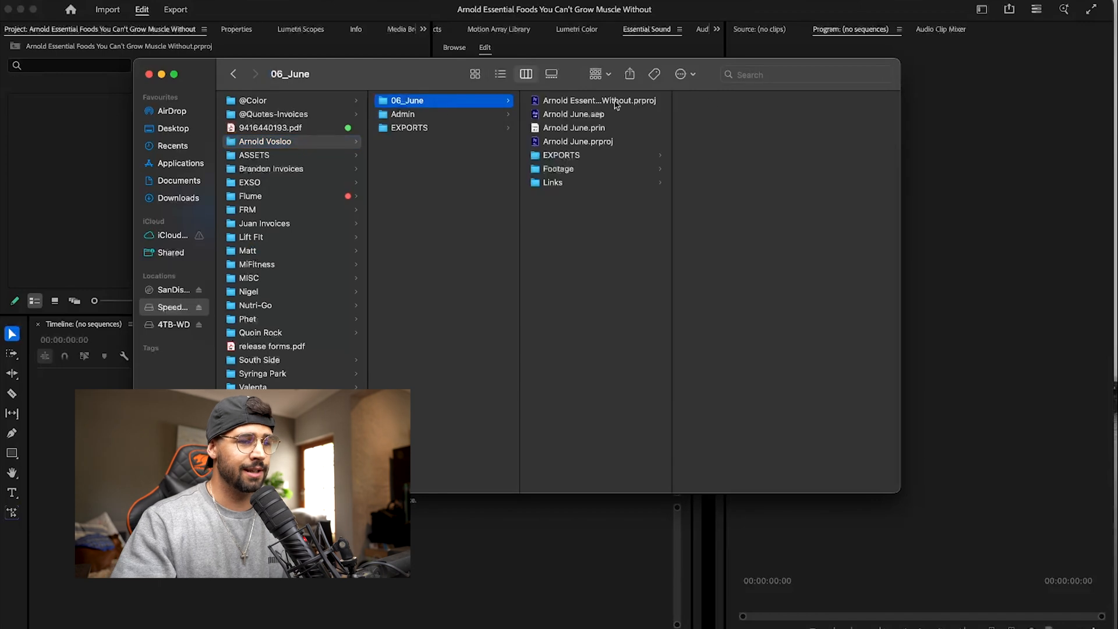
{"action": "left_click", "coordinate": [584, 168]}
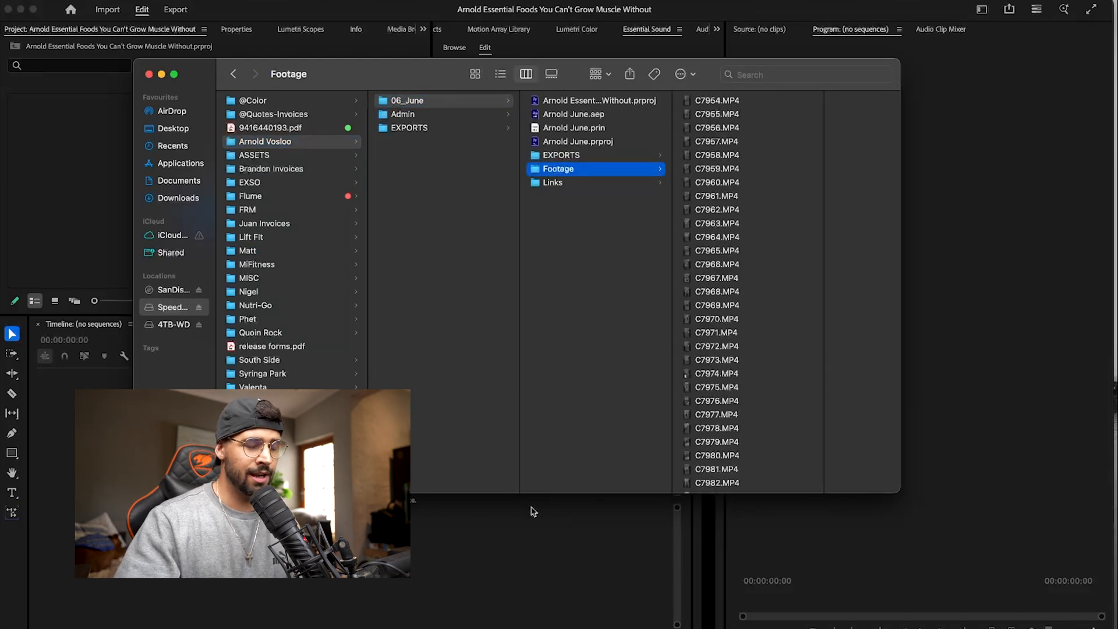
{"action": "scroll", "coordinate": [781, 278], "scroll_direction": "down", "scroll_amount": 5}
{"action": "scroll", "coordinate": [781, 277], "scroll_direction": "down", "scroll_amount": 2}
{"action": "left_click", "coordinate": [718, 202]}
{"action": "scroll", "coordinate": [661, 135], "scroll_direction": "down", "scroll_amount": 3}
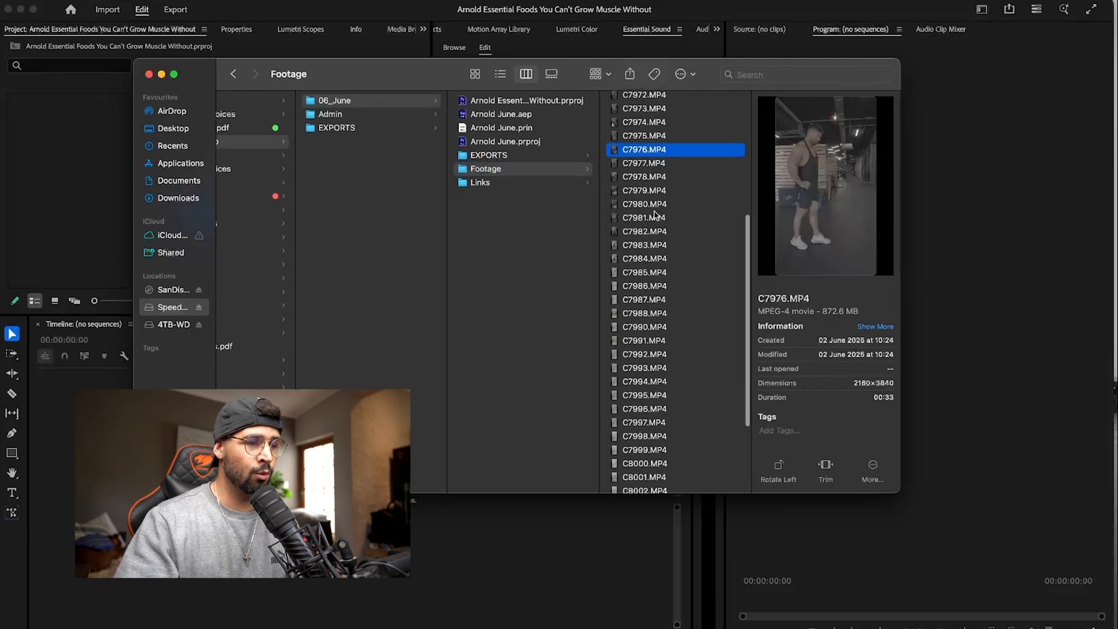
- Watch the finished fitness reveal video from the EXPORTS folder in 06_June and close its preview
{"action": "left_click", "coordinate": [527, 155]}
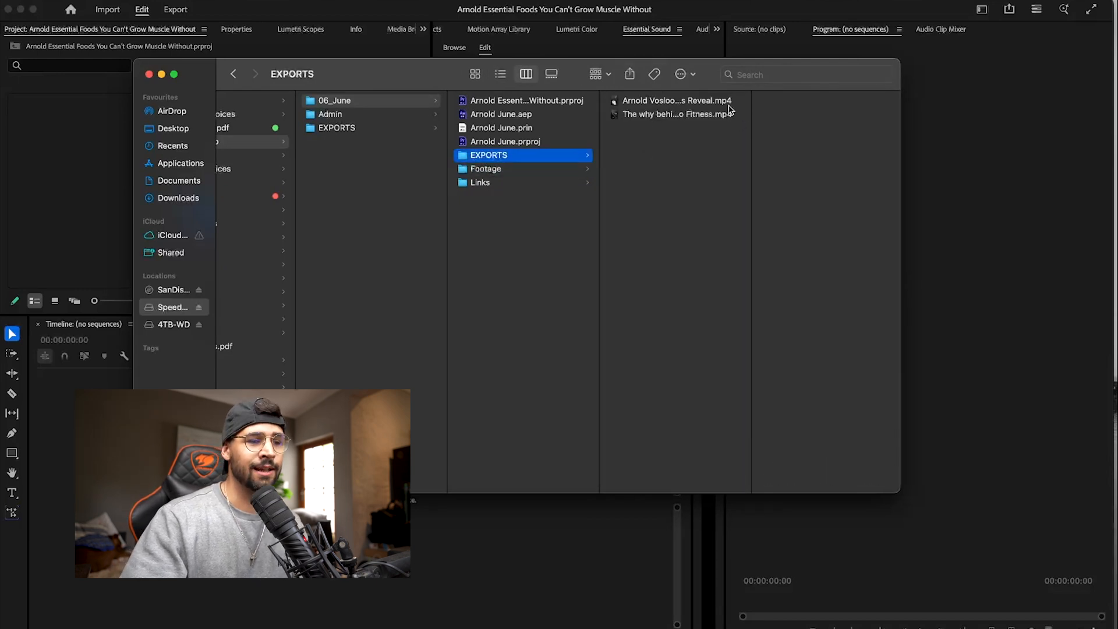
{"action": "left_click", "coordinate": [677, 118]}
{"action": "left_click", "coordinate": [678, 105]}
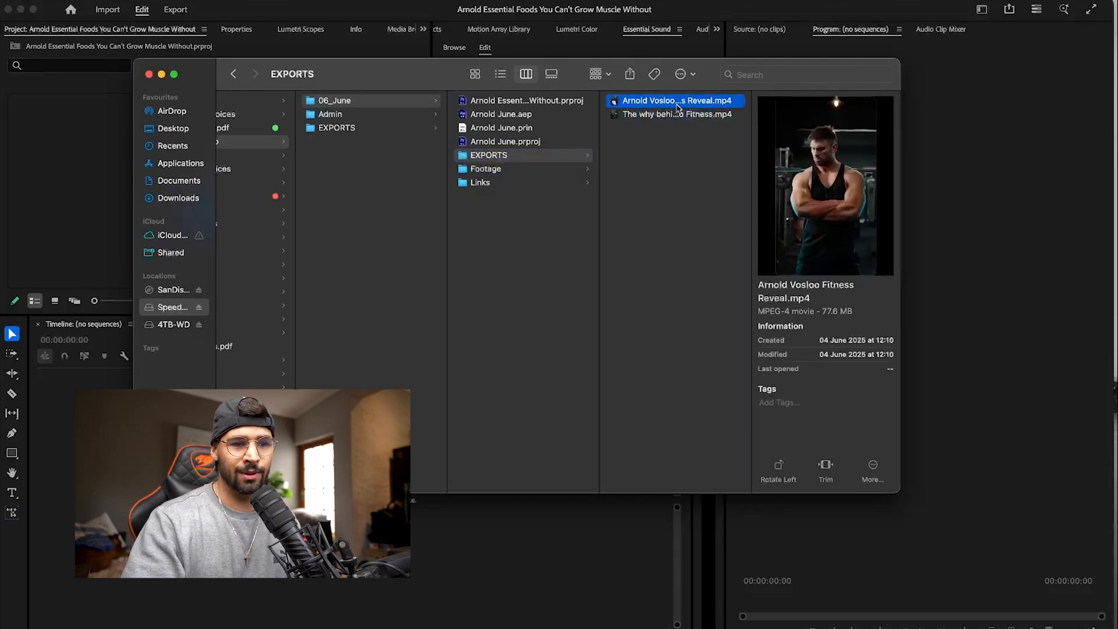
{"action": "key", "text": "space"}
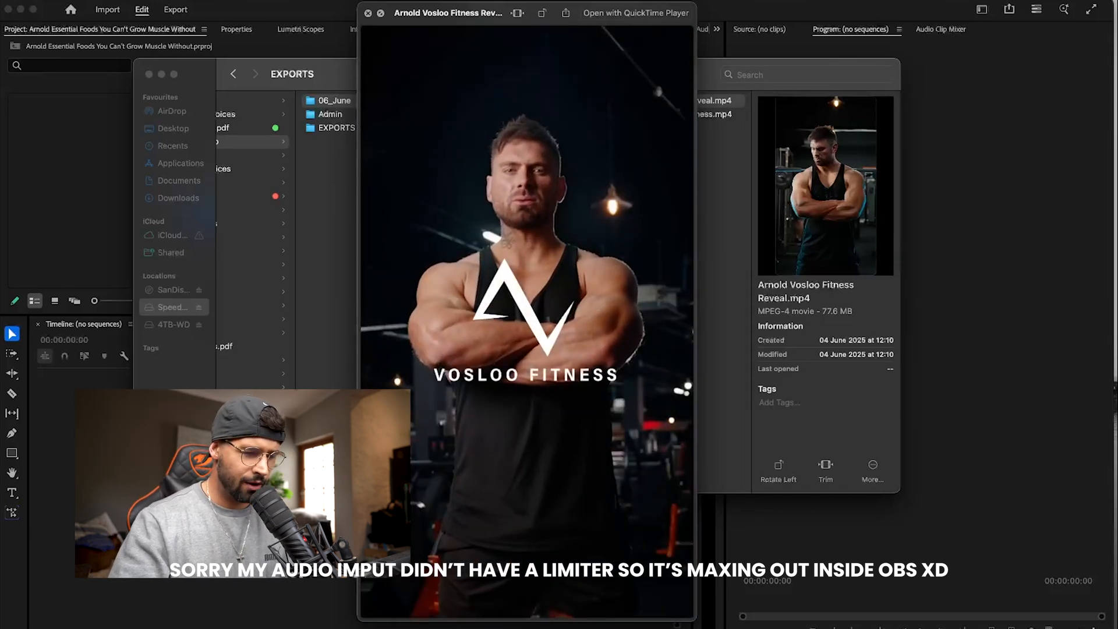
{"action": "key", "text": "space"}
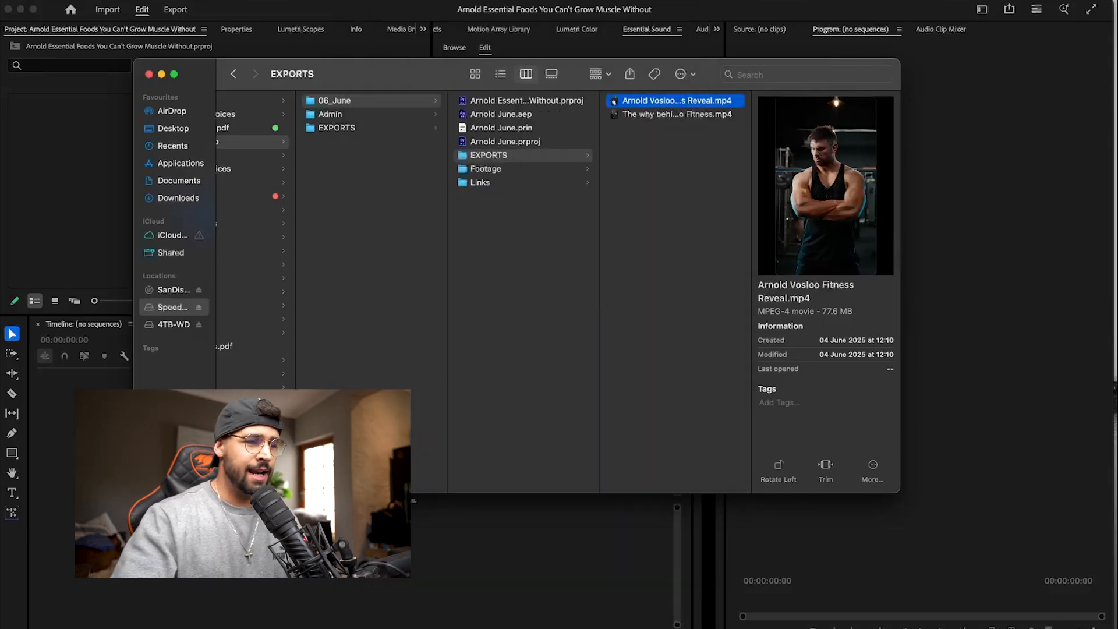
- Return to the Footage folder and check the clip previews from C7994.MP4 back to C7984.MP4 for where the food shots begin
{"action": "left_click", "coordinate": [521, 171]}
{"action": "scroll", "coordinate": [679, 246], "scroll_direction": "down", "scroll_amount": 5}
{"action": "left_click", "coordinate": [674, 249]}
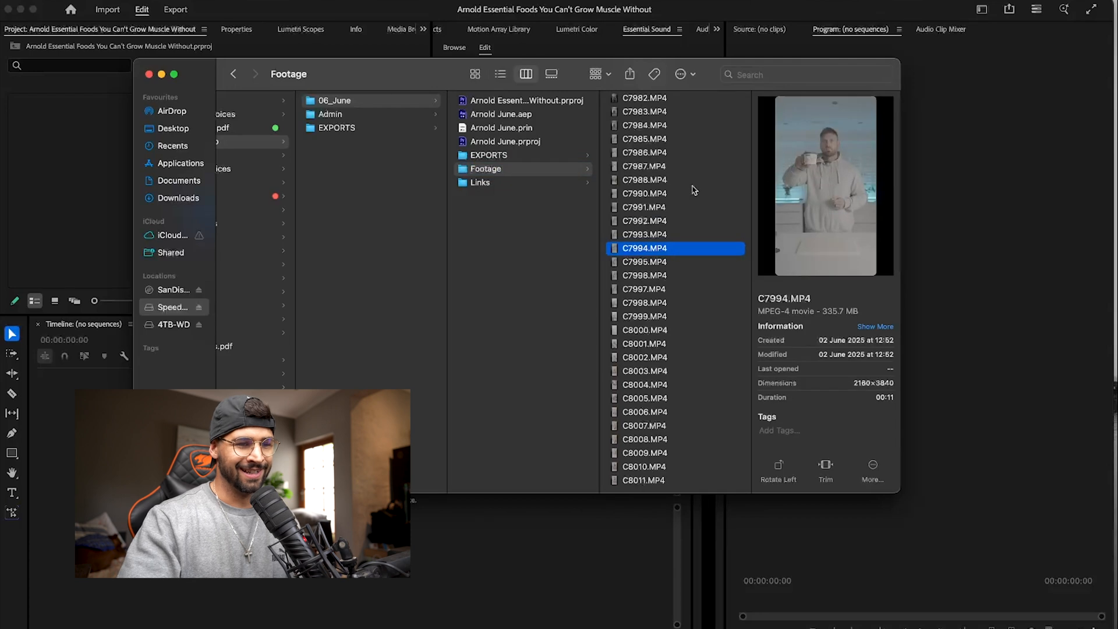
{"action": "key", "text": "Up"}
{"action": "key", "text": "Up"}
{"action": "key", "text": "Up"}
{"action": "key", "text": "Up"}
{"action": "key", "text": "Up"}
{"action": "key", "text": "Up"}
{"action": "key", "text": "Up"}
{"action": "key", "text": "Up"}
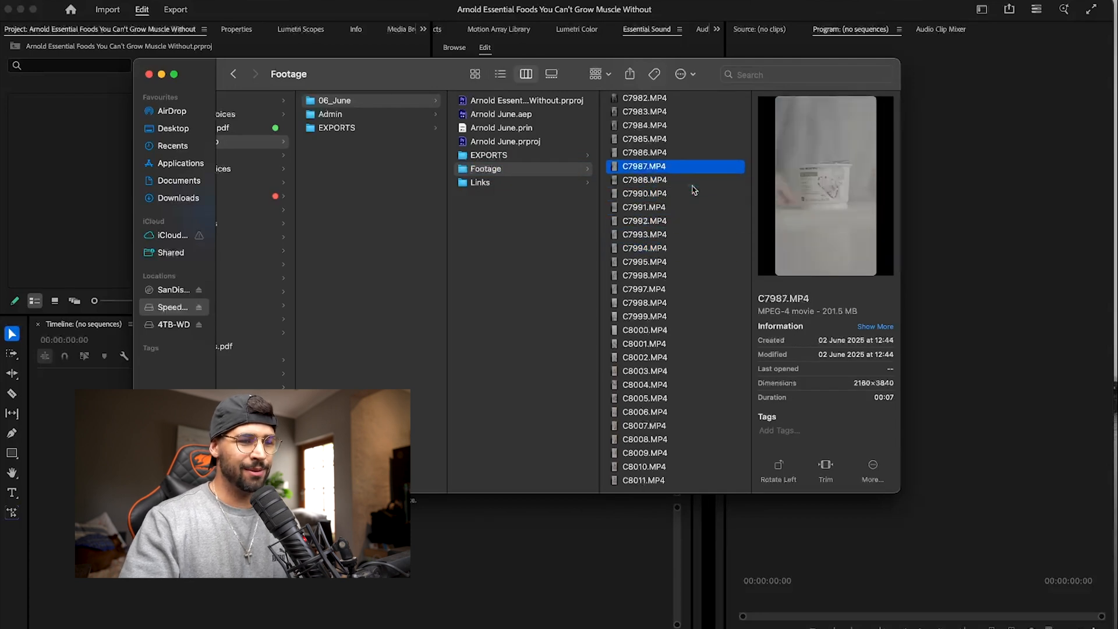
{"action": "key", "text": "Up"}
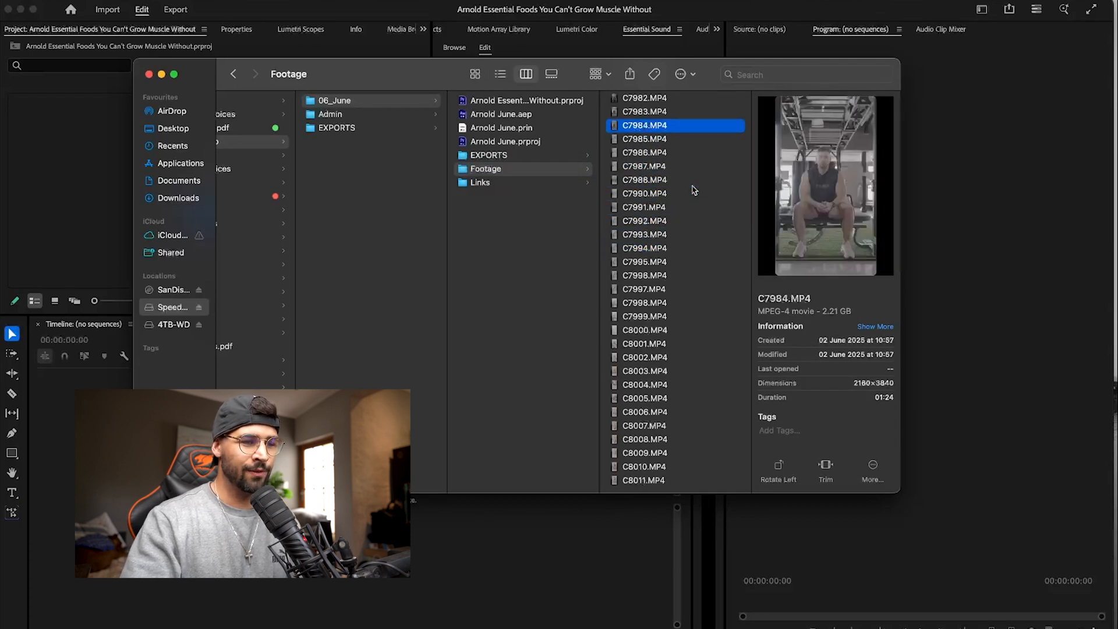
- Select the kitchen food clips C7985.MP4 through C7997.MP4 in the Footage folder
{"action": "key", "text": "Down"}
{"action": "key", "text": "shift+Down"}
{"action": "key", "text": "shift+Down"}
{"action": "key", "text": "shift+Down"}
{"action": "key", "text": "shift+Down"}
{"action": "key", "text": "shift+Down"}
{"action": "key", "text": "shift+Down"}
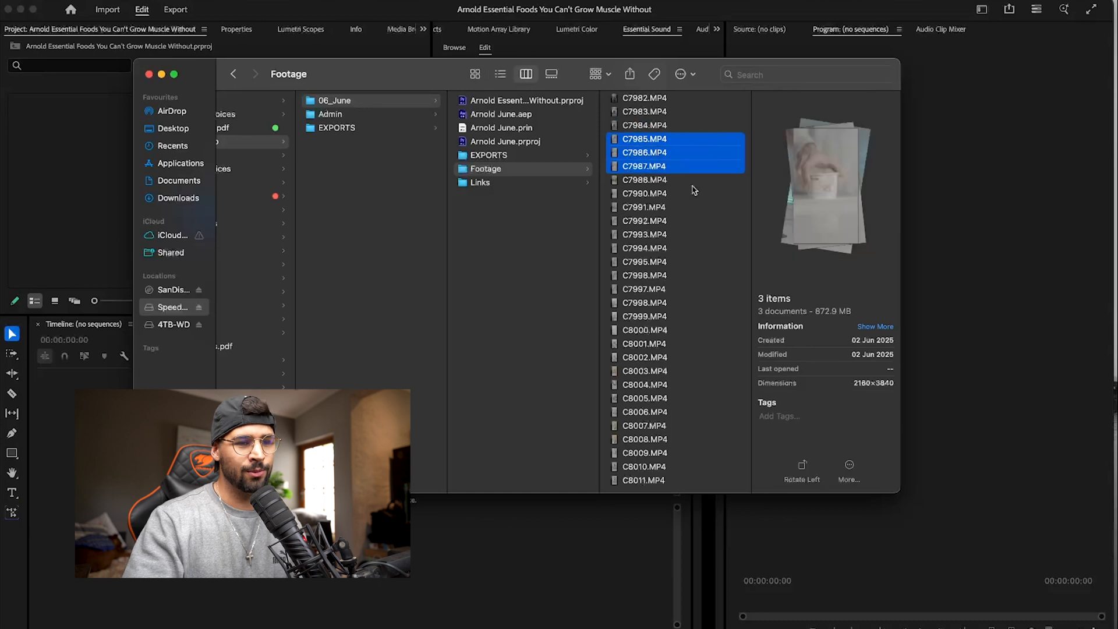
{"action": "key", "text": "shift+Down"}
{"action": "key", "text": "shift+Down"}
{"action": "key", "text": "shift+Down"}
{"action": "key", "text": "shift+Down"}
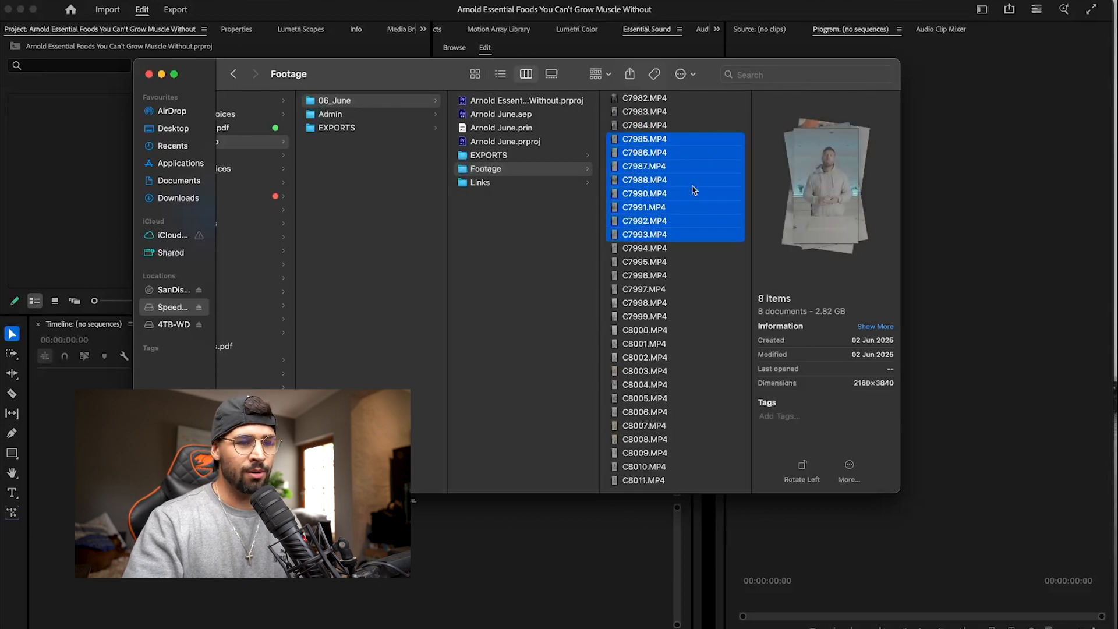
{"action": "key", "text": "shift+Down"}
{"action": "key", "text": "shift+Down"}
{"action": "key", "text": "shift+Down"}
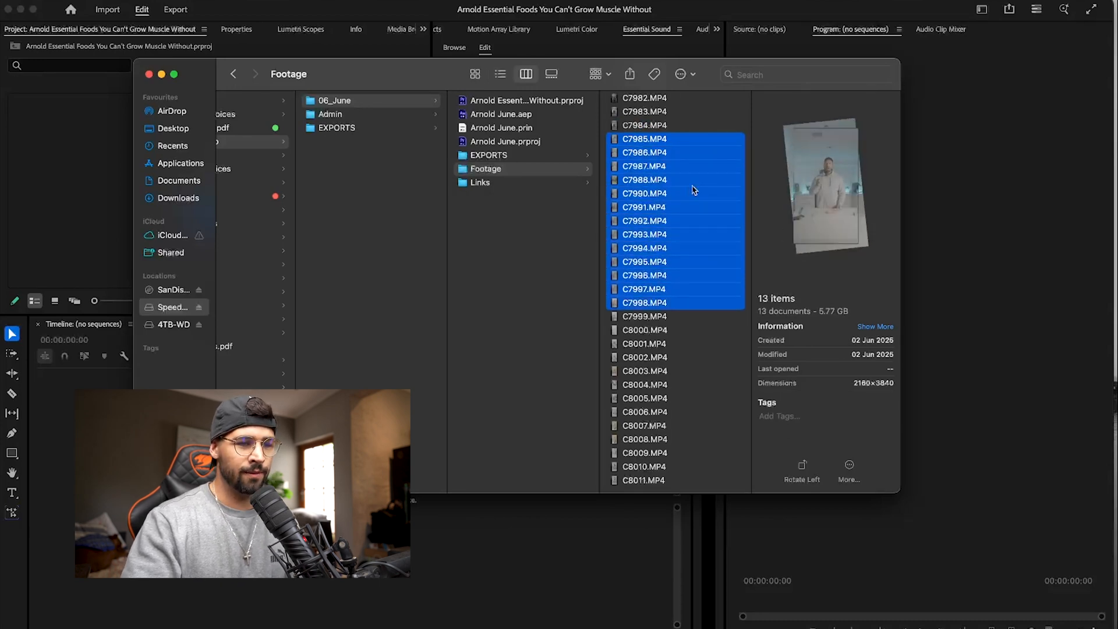
{"action": "key", "text": "shift+Up"}
{"action": "key", "text": "shift+Up"}
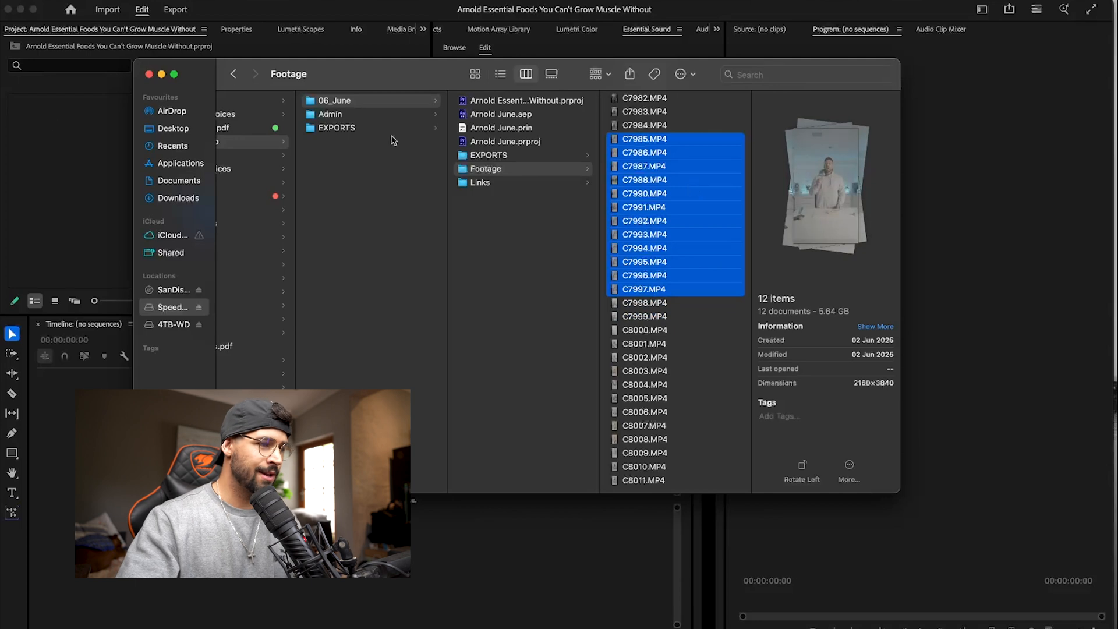
- Switch back to Premiere Pro and create a bin named Footage in the project
{"action": "left_click", "coordinate": [32, 132]}
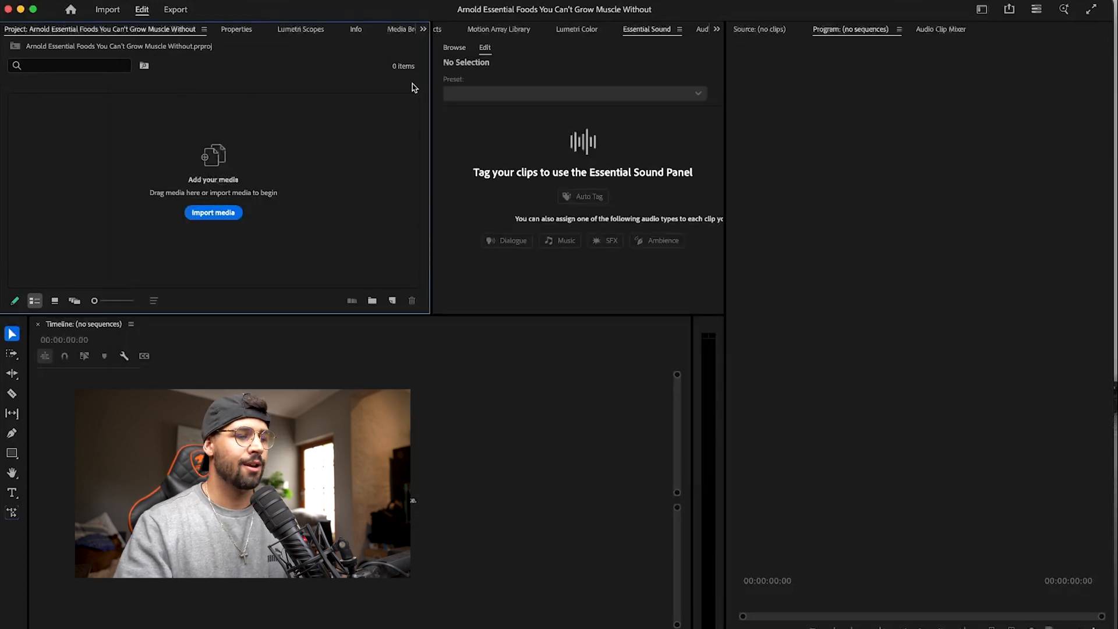
{"action": "left_click", "coordinate": [372, 300]}
{"action": "type", "text": "f"}
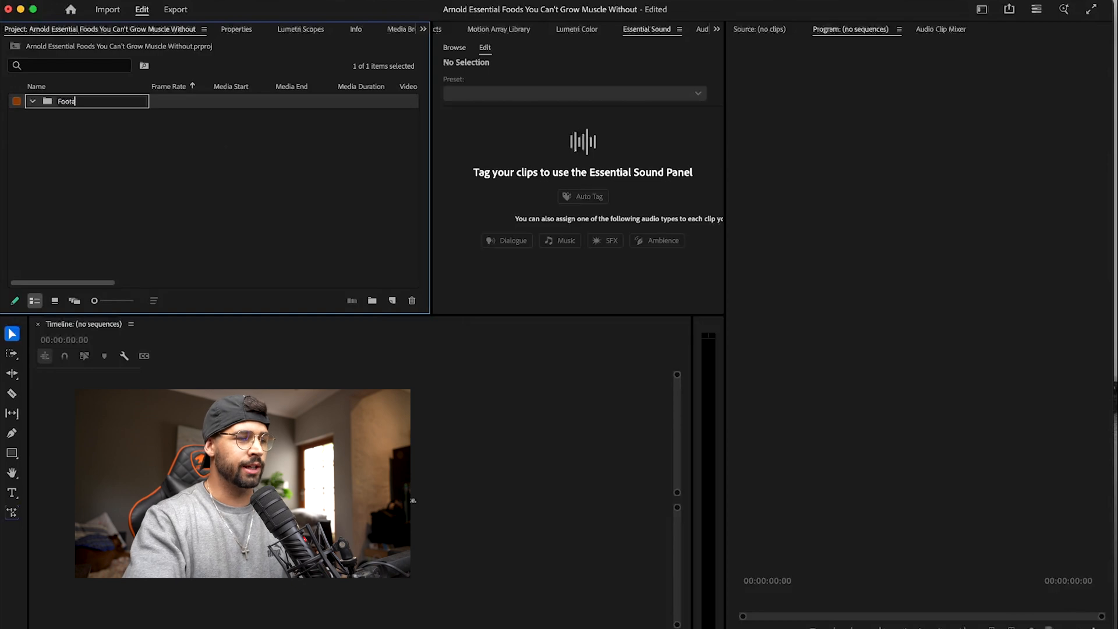
{"action": "type", "text": "ootage"}
{"action": "key", "text": "Return"}
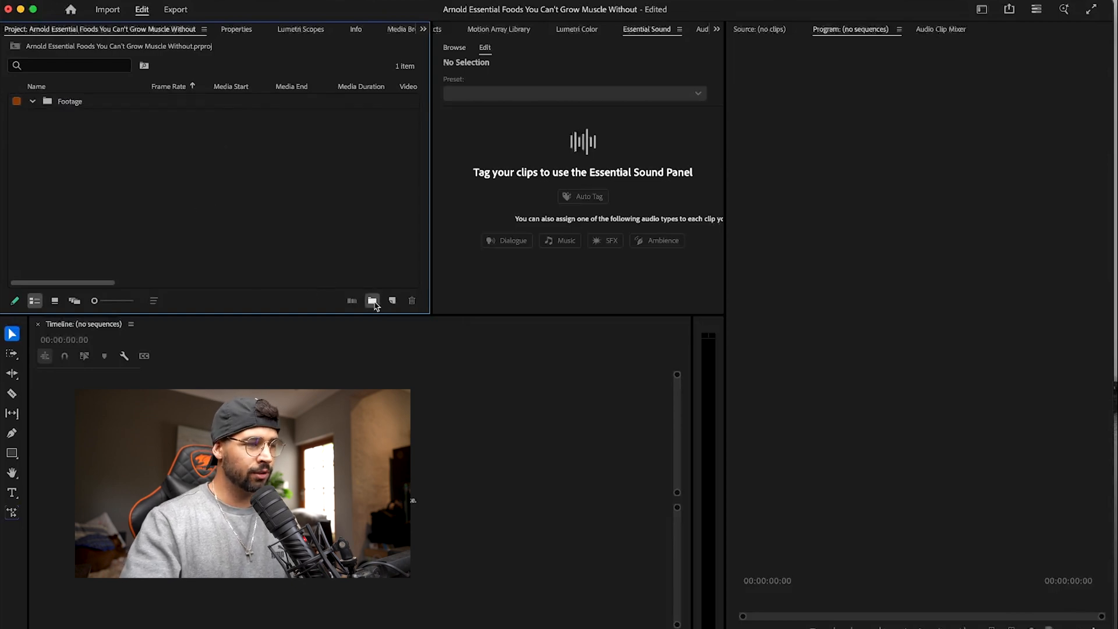
- Create two more project bins named Sequences and Links
{"action": "left_click", "coordinate": [372, 300]}
{"action": "type", "text": "sequenc"}
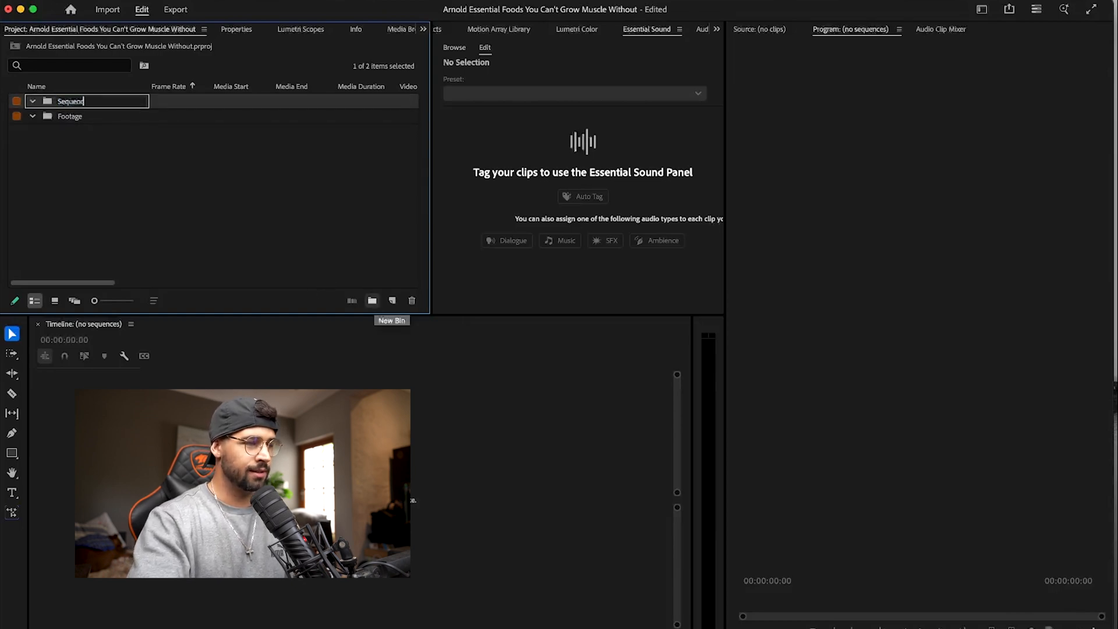
{"action": "key", "text": "Return"}
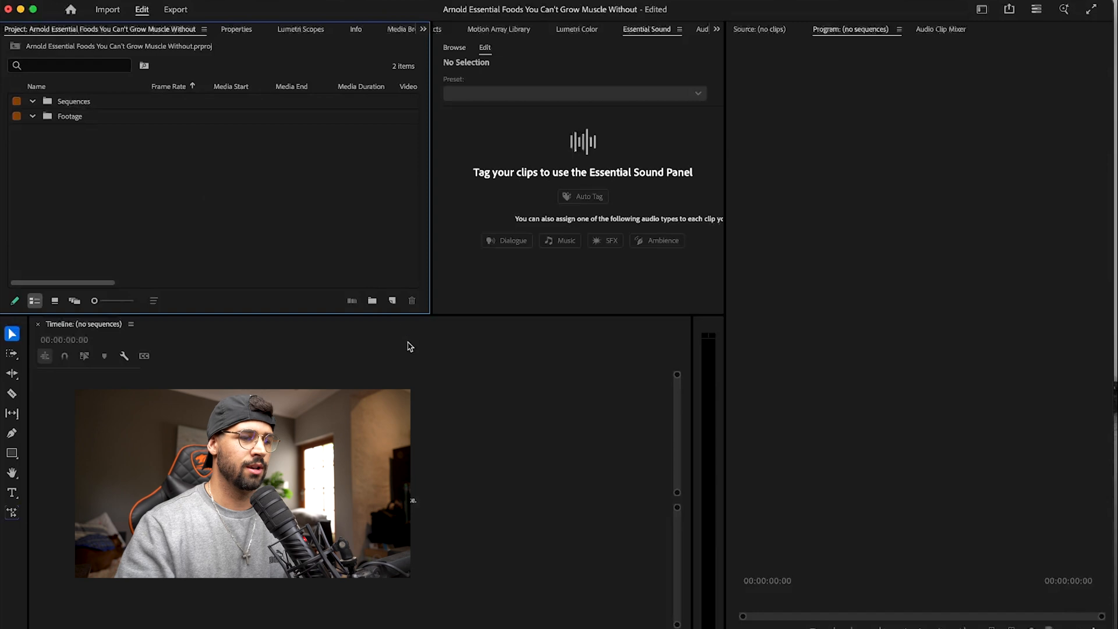
{"action": "left_click", "coordinate": [372, 300]}
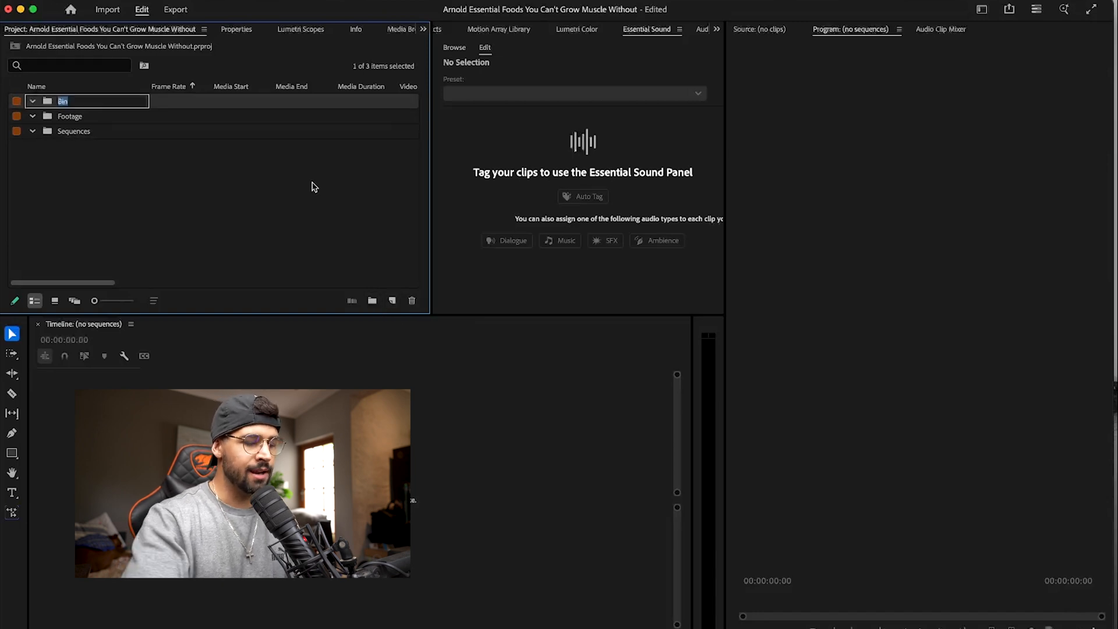
{"action": "type", "text": "U"}
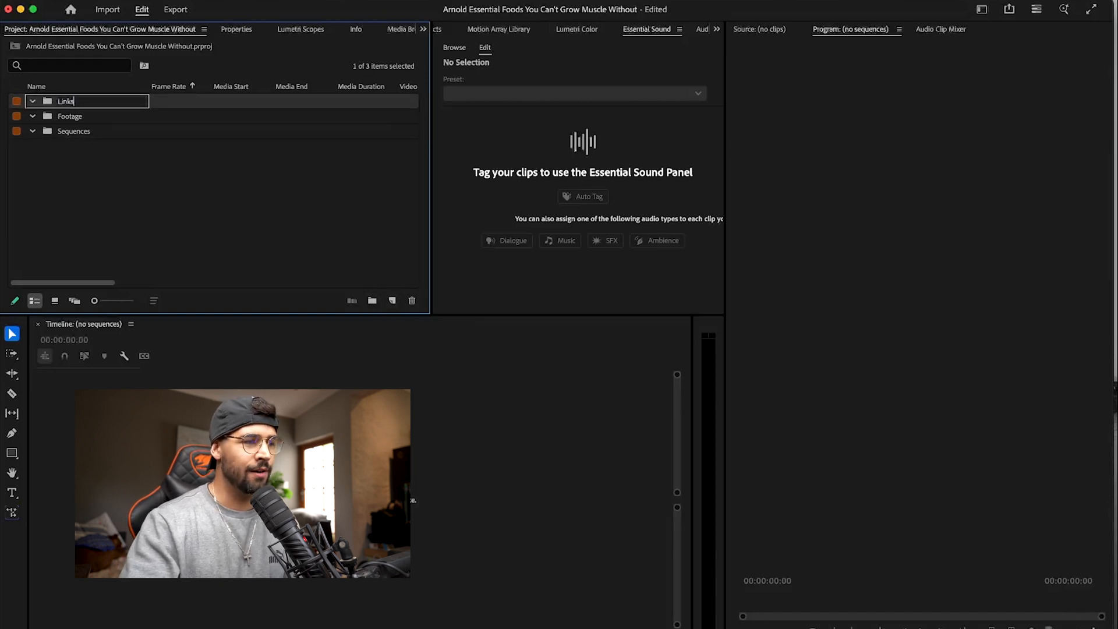
{"action": "left_click", "coordinate": [148, 170]}
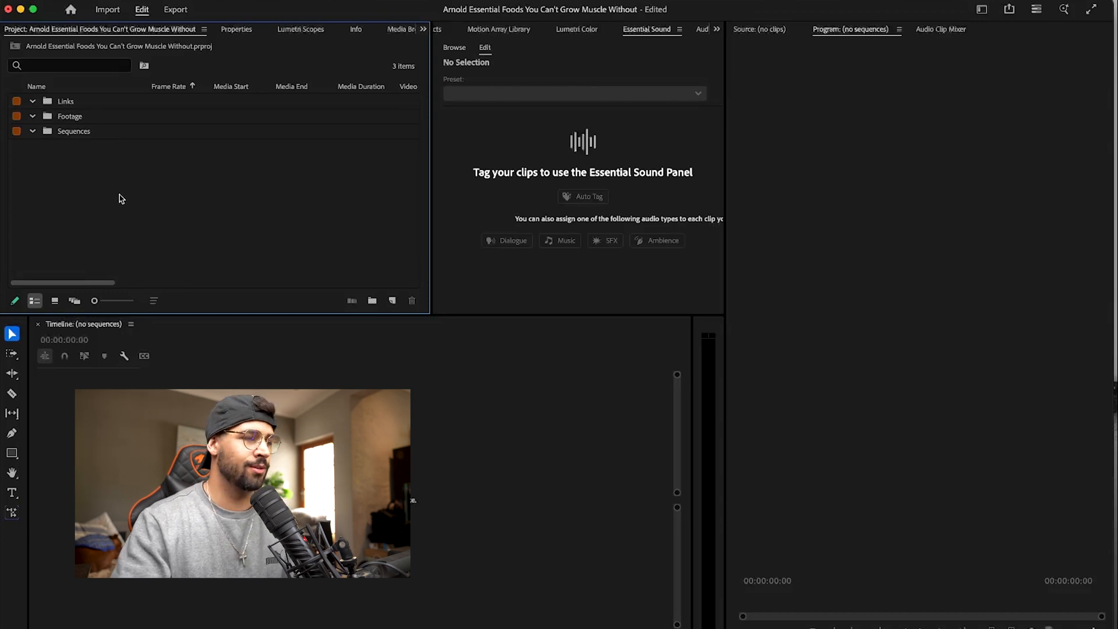
- Import the selected Finder clips C7985.MP4 through C7997.MP4 into the Footage bin
{"action": "key", "text": "super+Tab"}
{"action": "left_click_drag", "start_coordinate": [646, 179], "coordinate": [53, 117]}
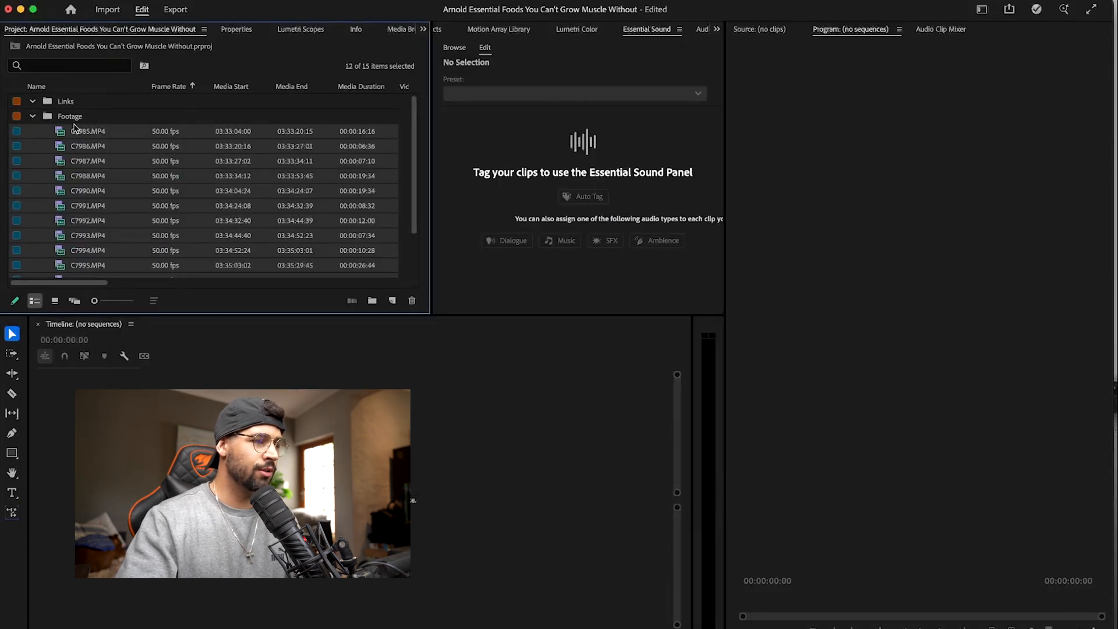
{"action": "left_click", "coordinate": [74, 128]}
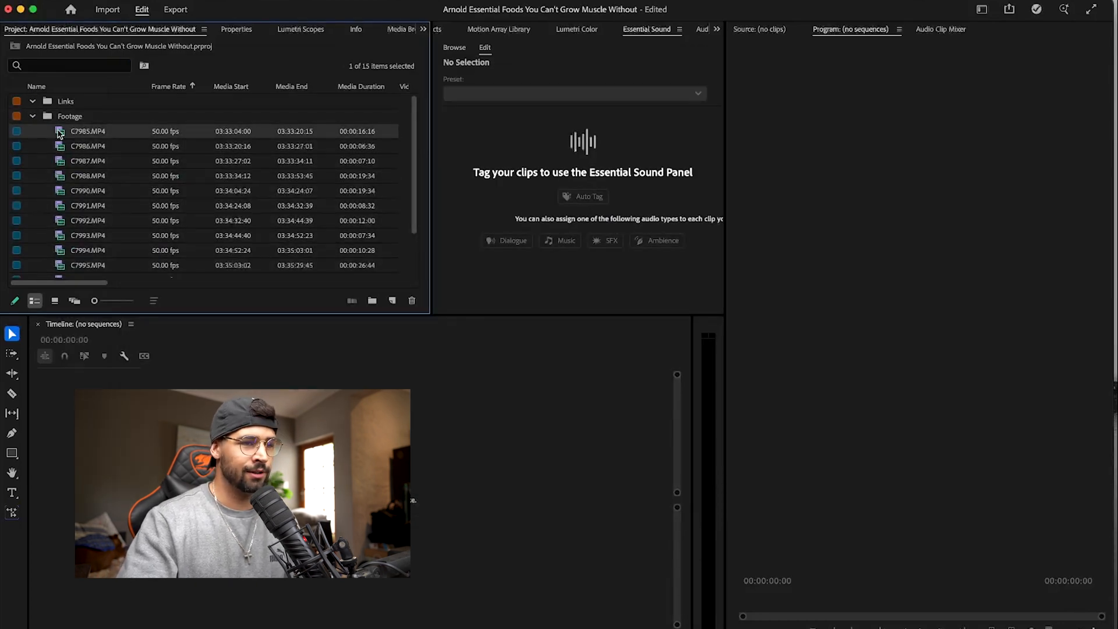
- Open C7985.MP4 in the Source Monitor, scrub and play through it, and look over the imported clips in the Footage bin
{"action": "double_click", "coordinate": [60, 133]}
{"action": "left_click_drag", "start_coordinate": [771, 603], "coordinate": [983, 600]}
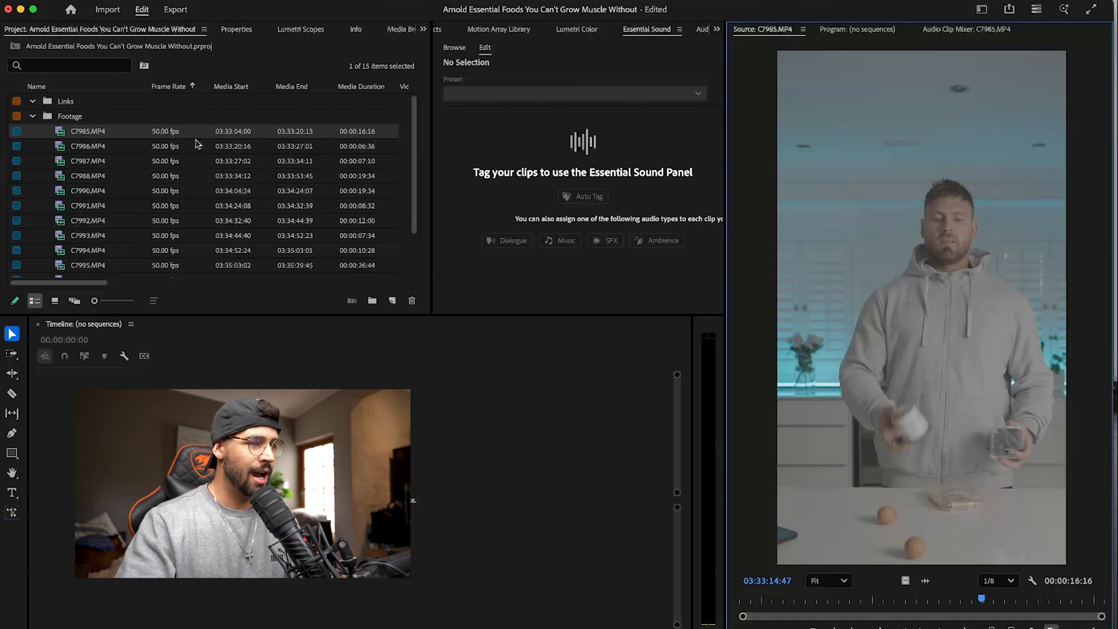
{"action": "double_click", "coordinate": [60, 147]}
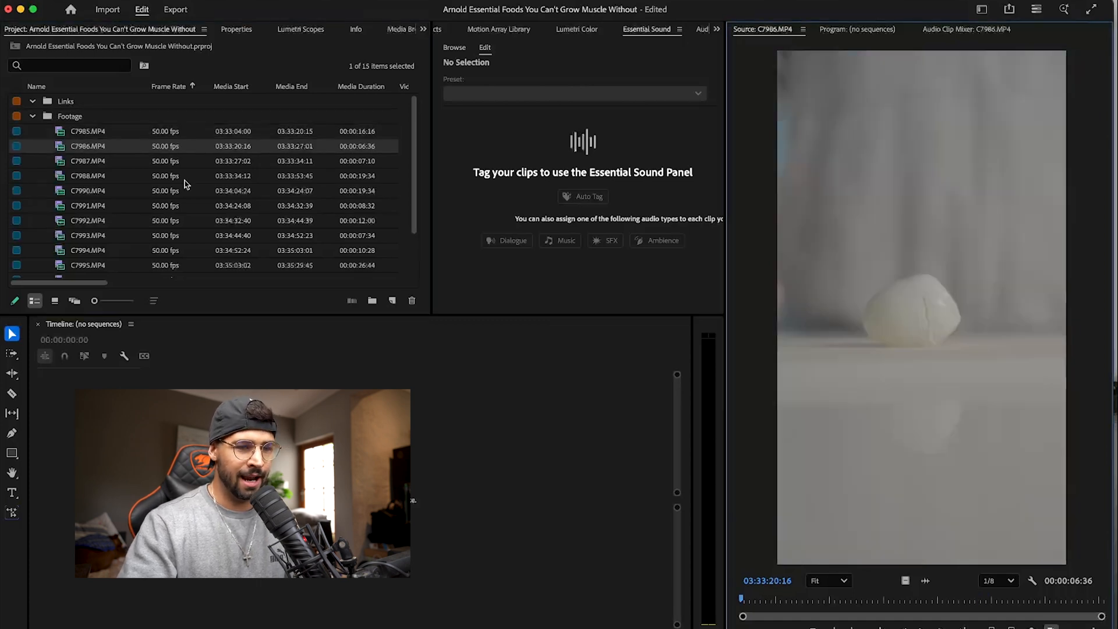
{"action": "scroll", "coordinate": [105, 203], "scroll_direction": "down", "scroll_amount": 3}
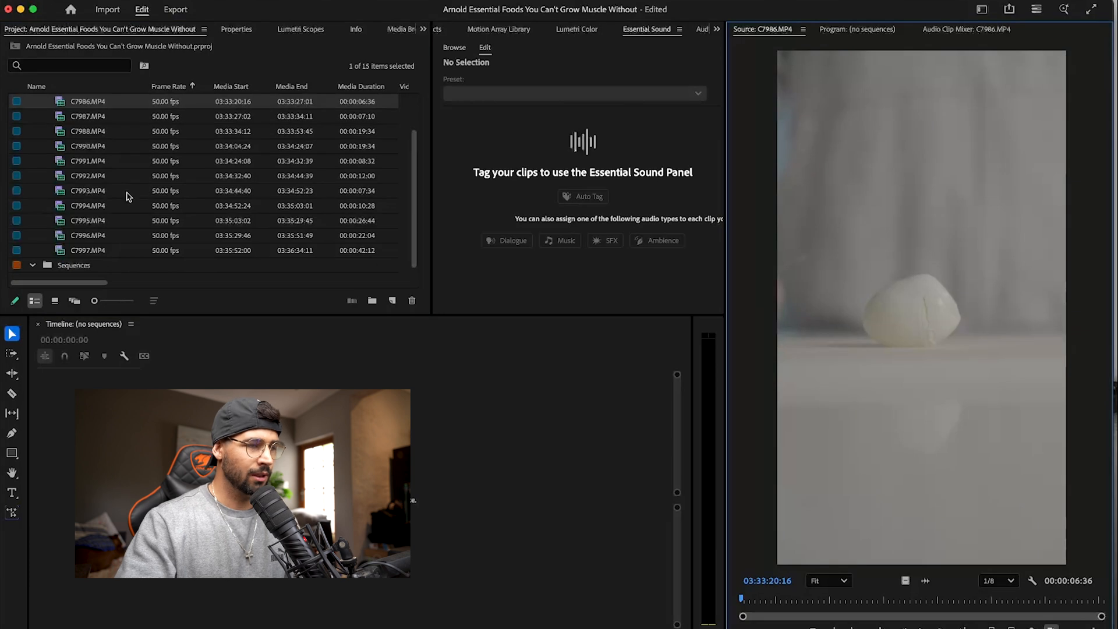
{"action": "scroll", "coordinate": [81, 122], "scroll_direction": "up", "scroll_amount": 3}
{"action": "double_click", "coordinate": [60, 132]}
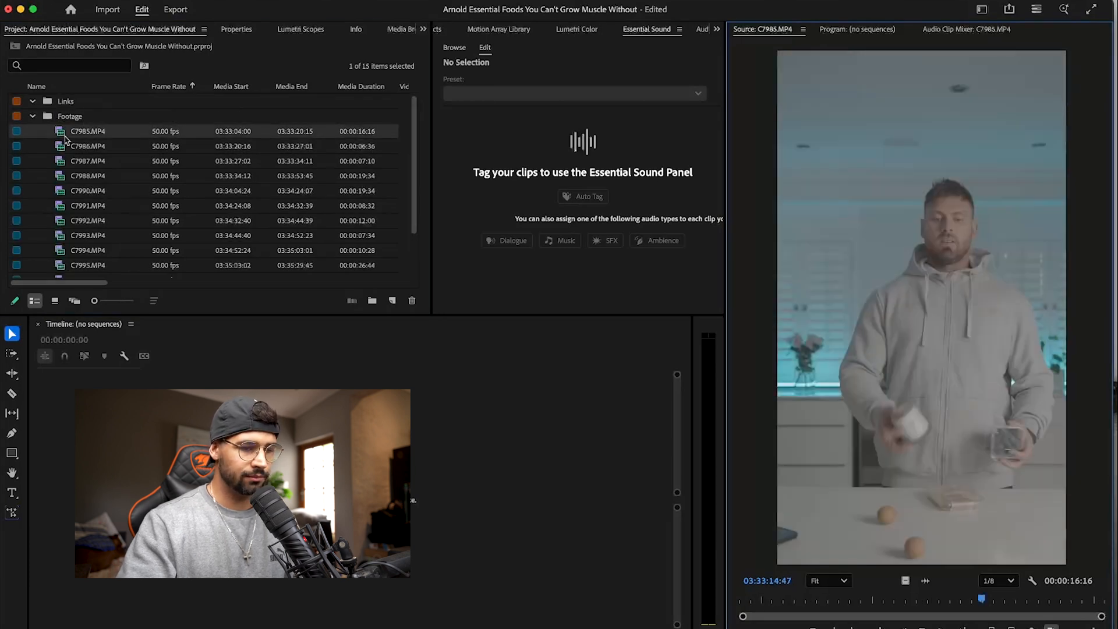
{"action": "key", "text": "space"}
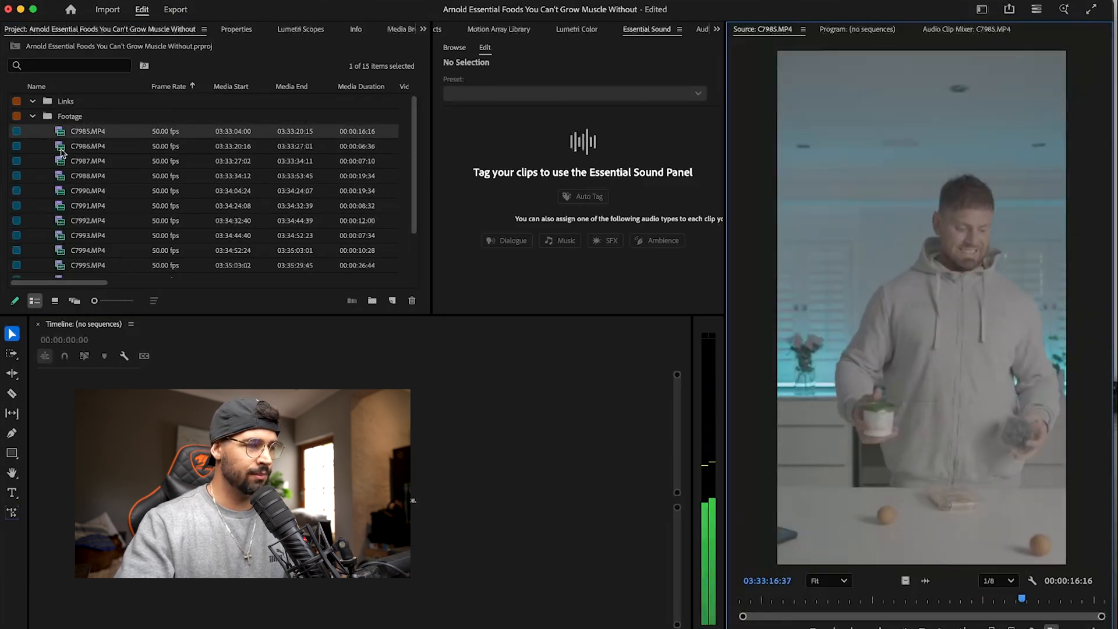
- Scrub through the food close-ups C7986.MP4 and C7987.MP4 in the Source Monitor
{"action": "double_click", "coordinate": [87, 146]}
{"action": "left_click_drag", "start_coordinate": [782, 600], "coordinate": [959, 600]}
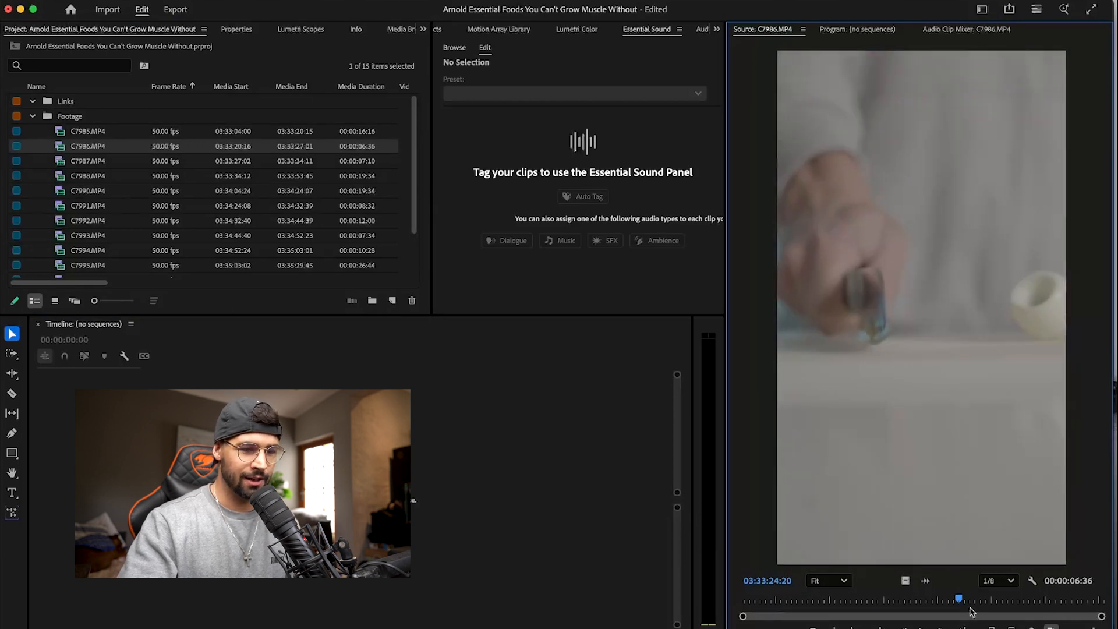
{"action": "left_click", "coordinate": [909, 598]}
{"action": "left_click_drag", "start_coordinate": [909, 598], "coordinate": [930, 599]}
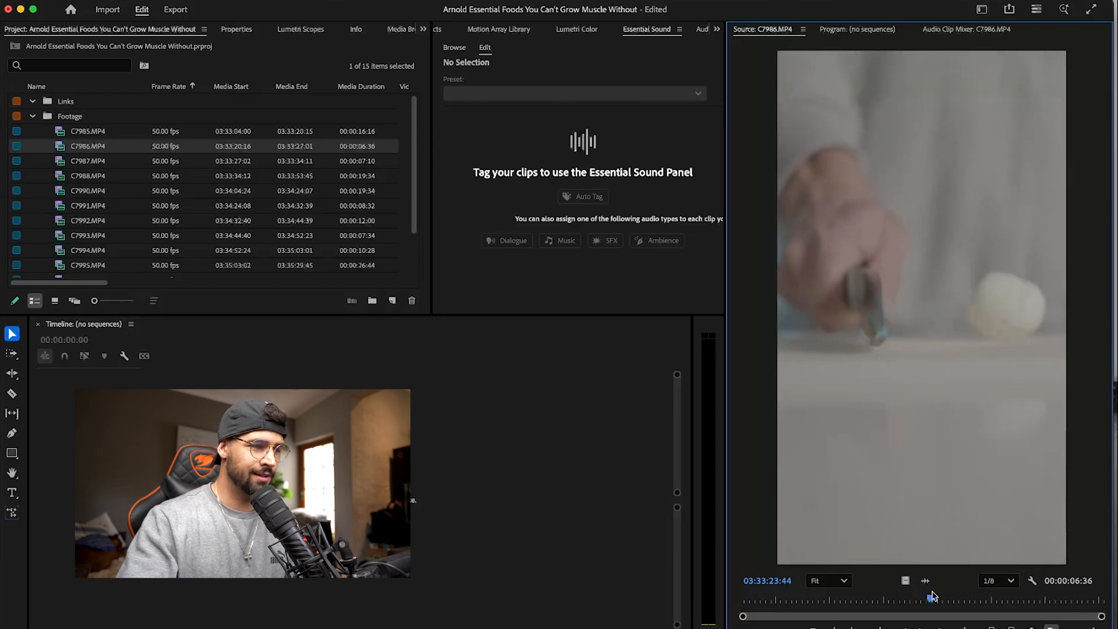
{"action": "double_click", "coordinate": [60, 161]}
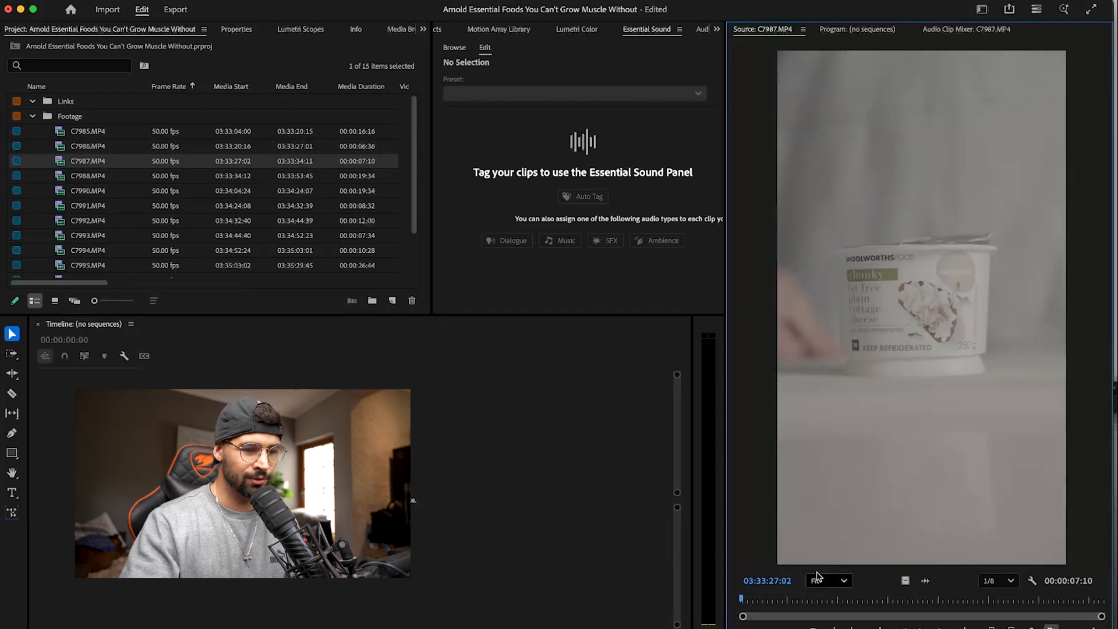
{"action": "left_click_drag", "start_coordinate": [865, 596], "coordinate": [898, 598]}
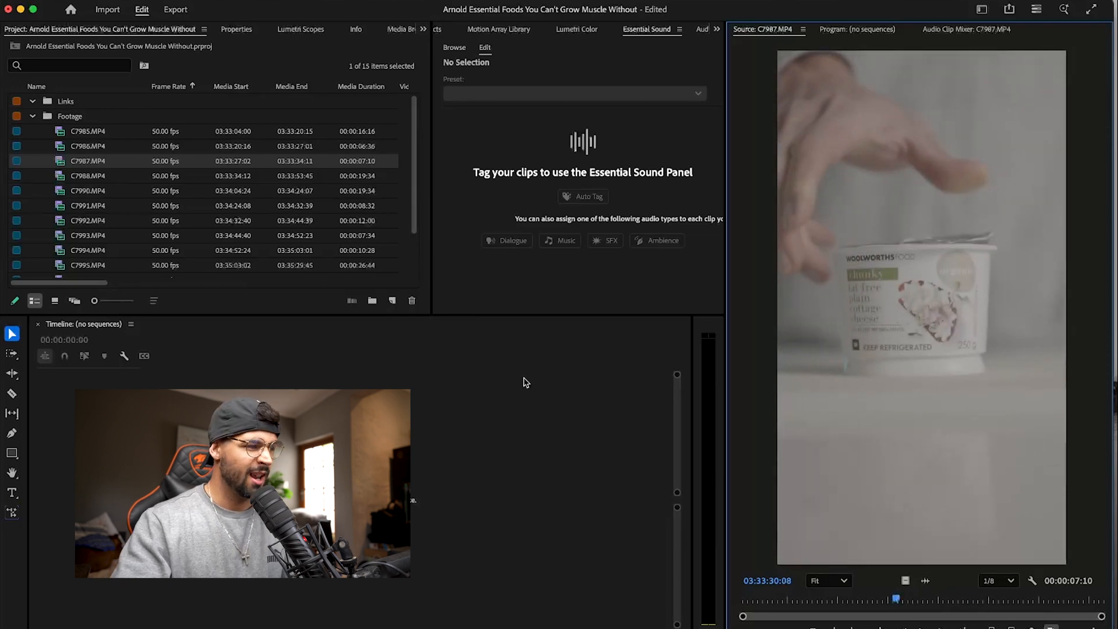
- Scrub through clips C7988.MP4, C7990.MP4 and C7991.MP4 in the Source Monitor
{"action": "double_click", "coordinate": [57, 179]}
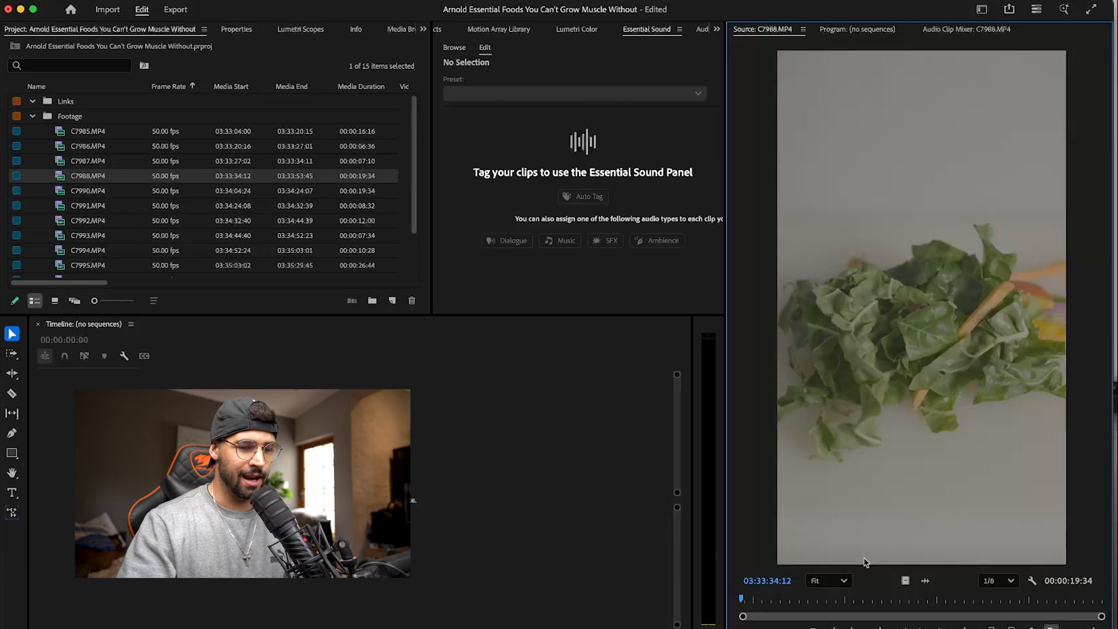
{"action": "left_click_drag", "start_coordinate": [850, 598], "coordinate": [1008, 603]}
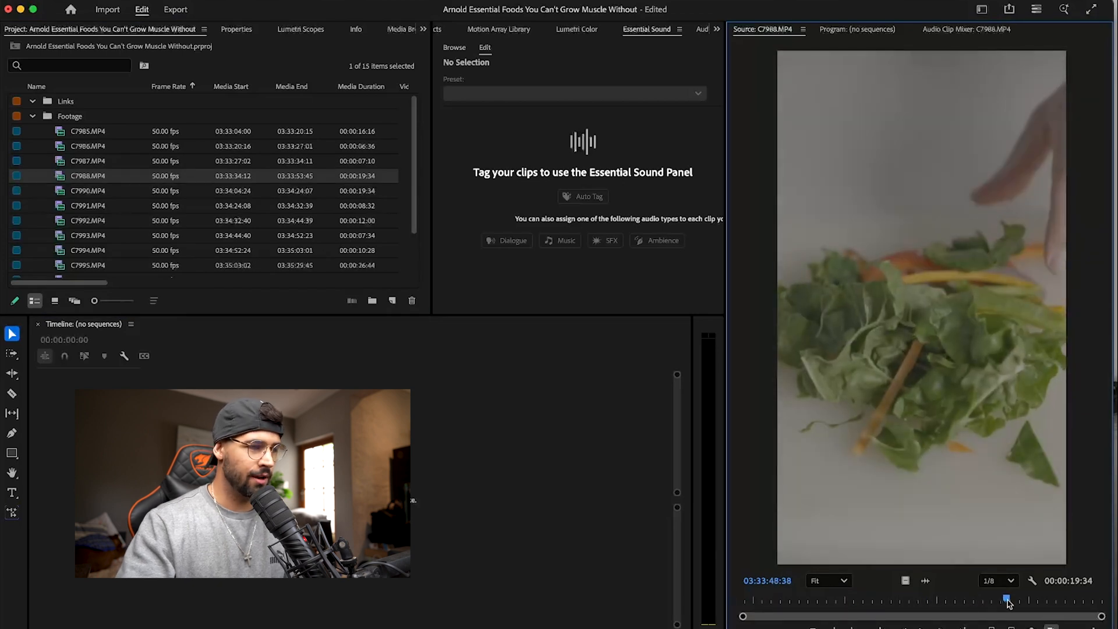
{"action": "double_click", "coordinate": [59, 191]}
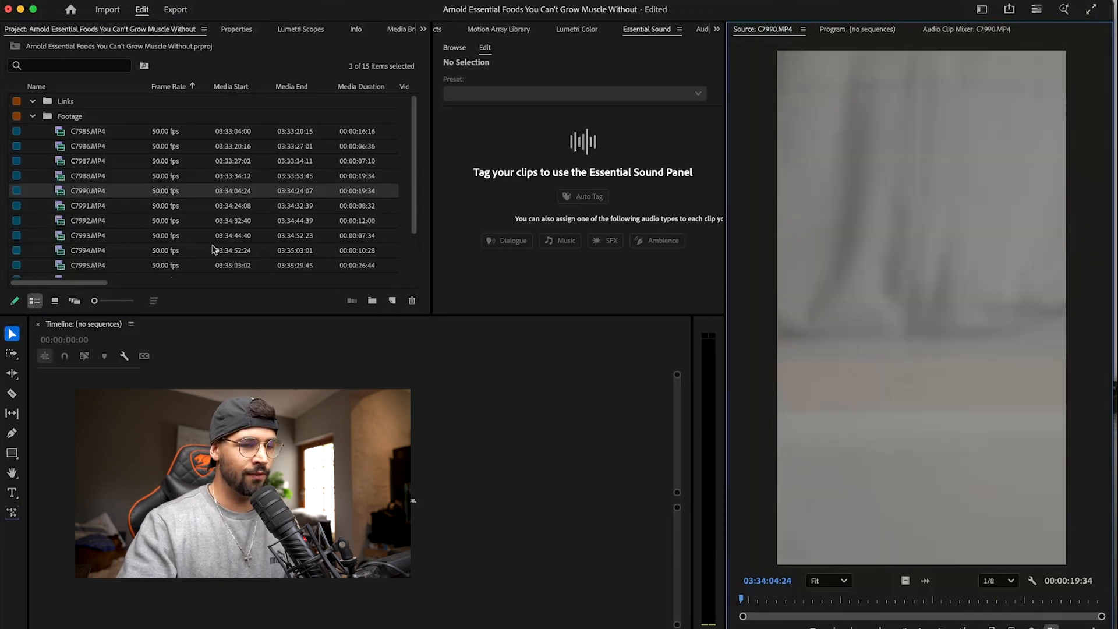
{"action": "left_click_drag", "start_coordinate": [783, 600], "coordinate": [1032, 599]}
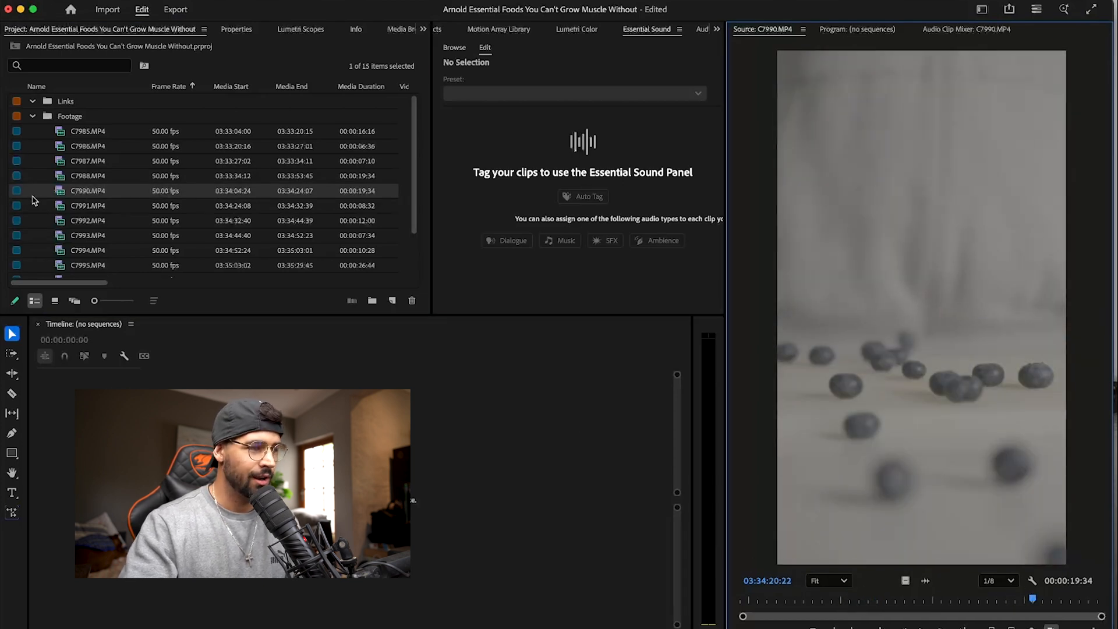
{"action": "double_click", "coordinate": [61, 207]}
{"action": "left_click_drag", "start_coordinate": [793, 601], "coordinate": [920, 600]}
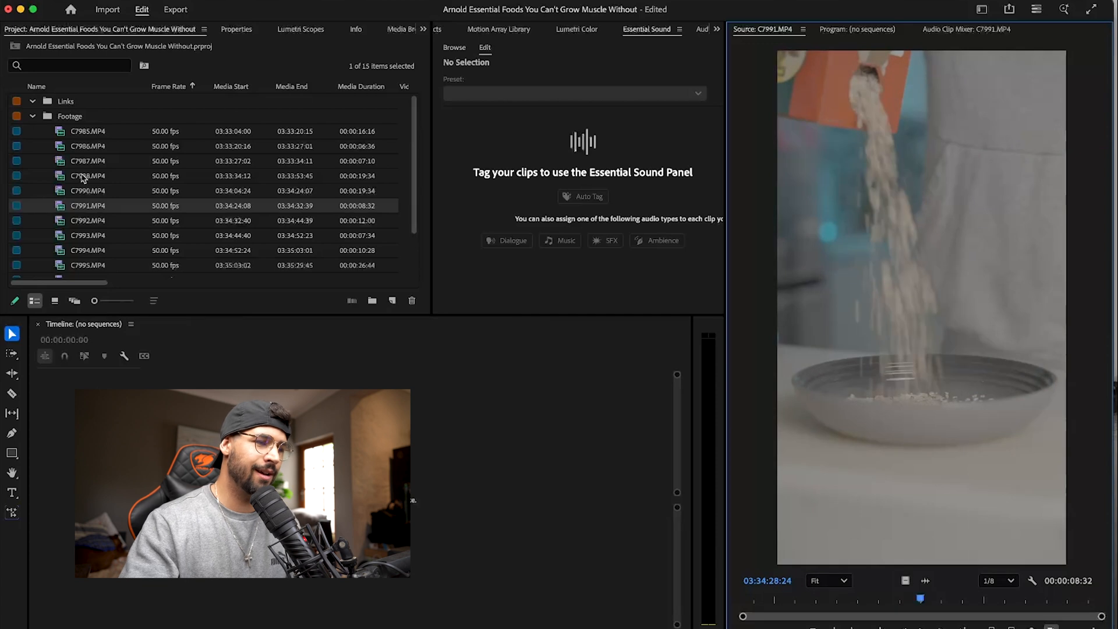
- Review the talking clip C7992.MP4 and create a new sequence from it with its video and audio
{"action": "left_click", "coordinate": [61, 226]}
{"action": "double_click", "coordinate": [62, 236]}
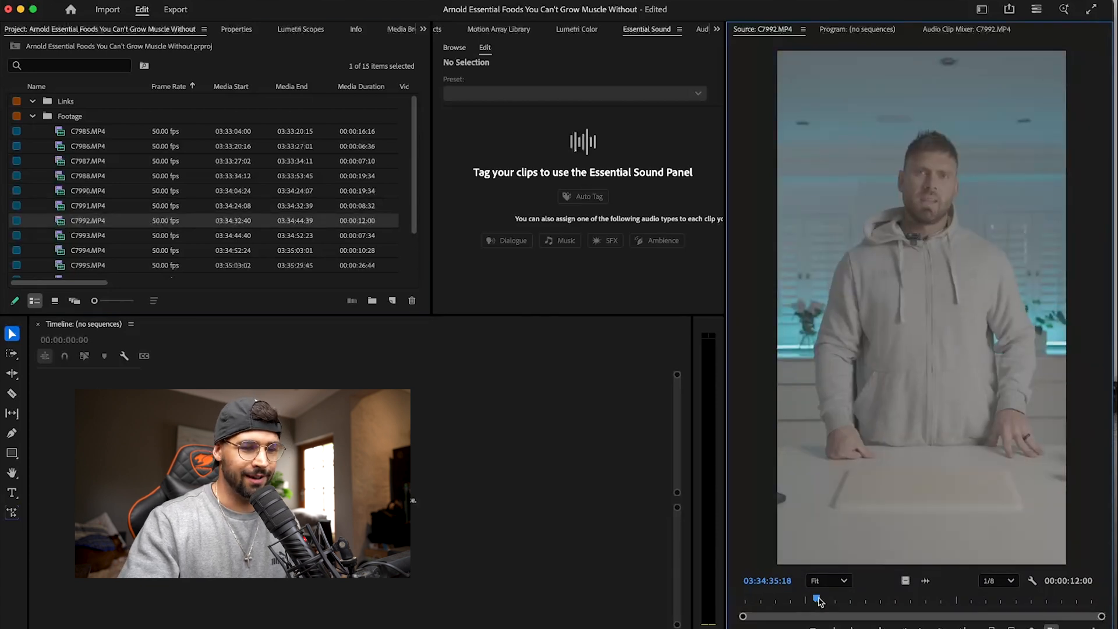
{"action": "double_click", "coordinate": [61, 221]}
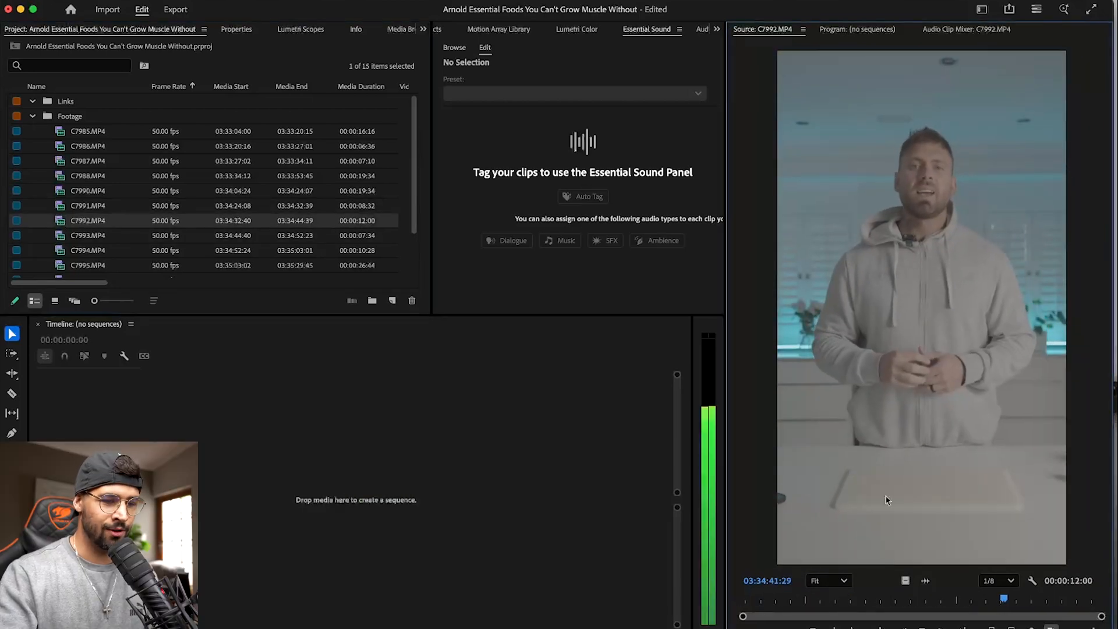
{"action": "left_click_drag", "start_coordinate": [905, 580], "coordinate": [555, 386]}
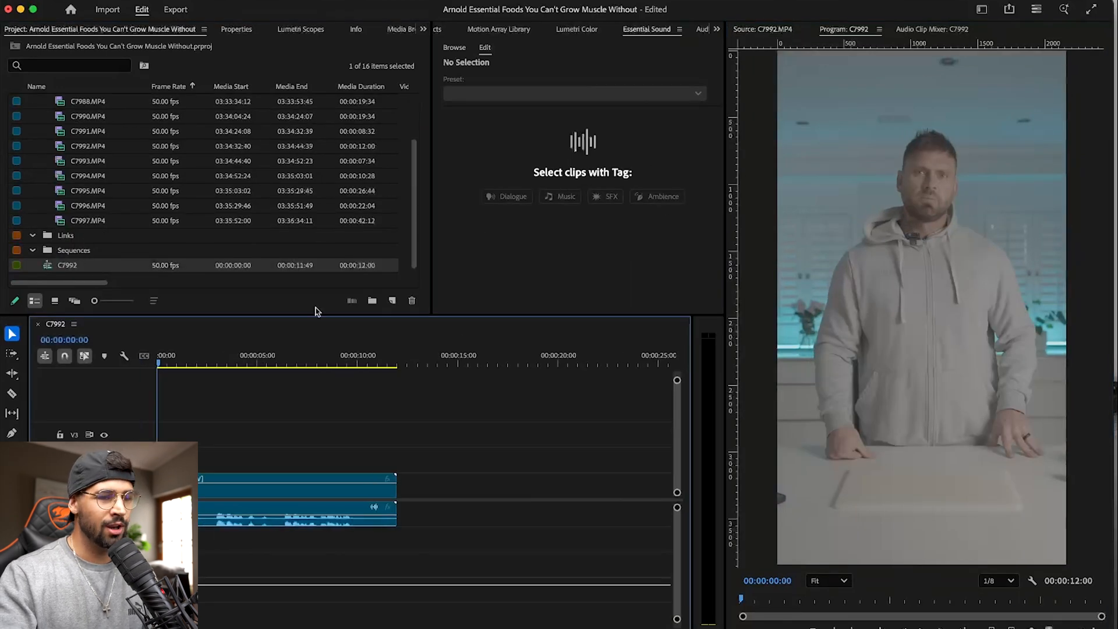
- Return to C7992.MP4 in the Source Monitor, check its video-only and audio-only options, and try placing the clip at the timeline's start
{"action": "left_click", "coordinate": [770, 30]}
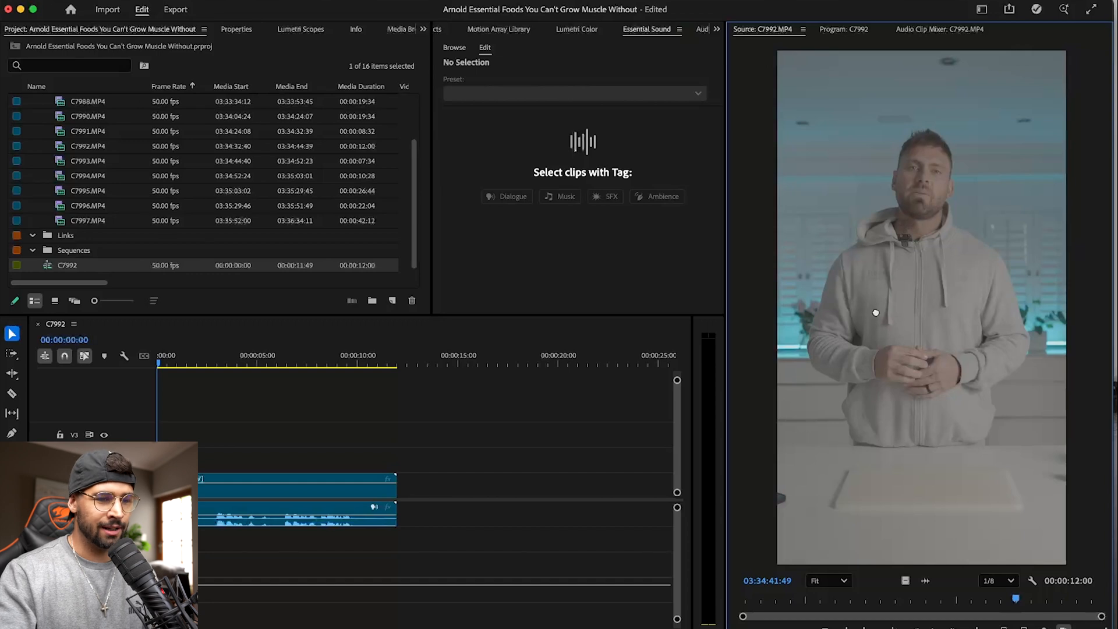
{"action": "left_click", "coordinate": [925, 581]}
{"action": "left_click", "coordinate": [905, 581]}
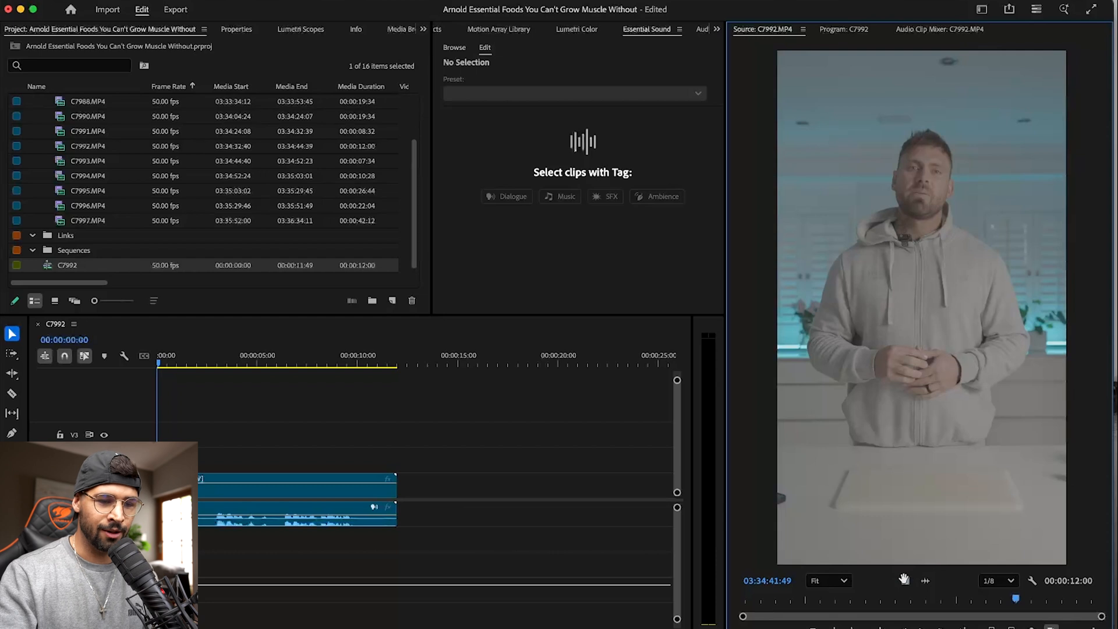
{"action": "left_click_drag", "start_coordinate": [912, 230], "coordinate": [158, 486]}
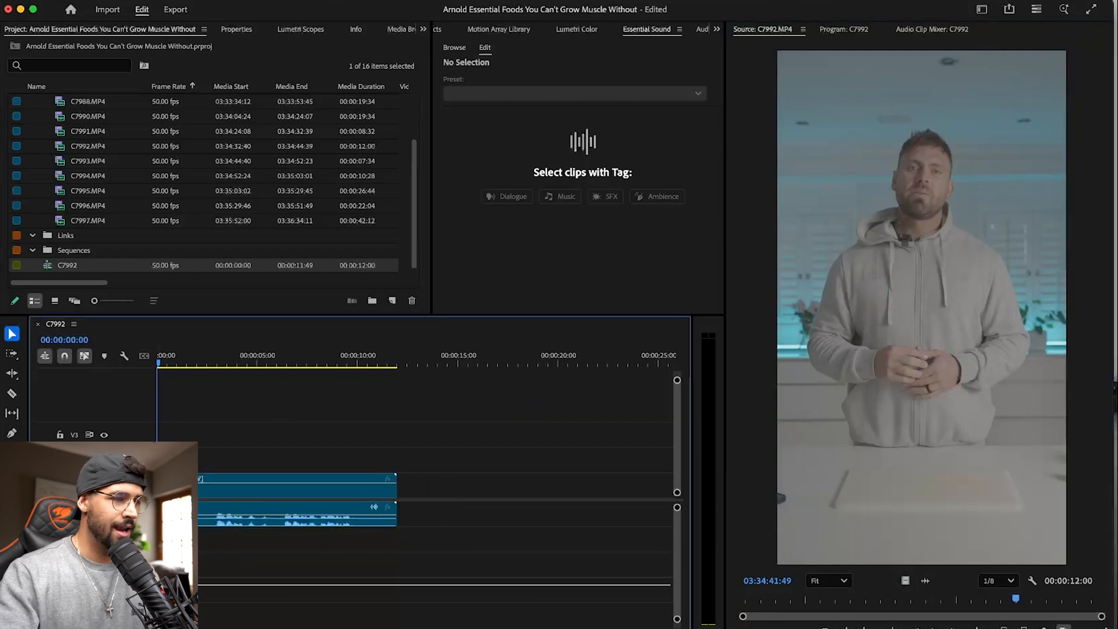
- Rename the C7992 sequence in the Sequences bin as "5 Essential Foods For Lean Muscle"
{"action": "left_click", "coordinate": [68, 265]}
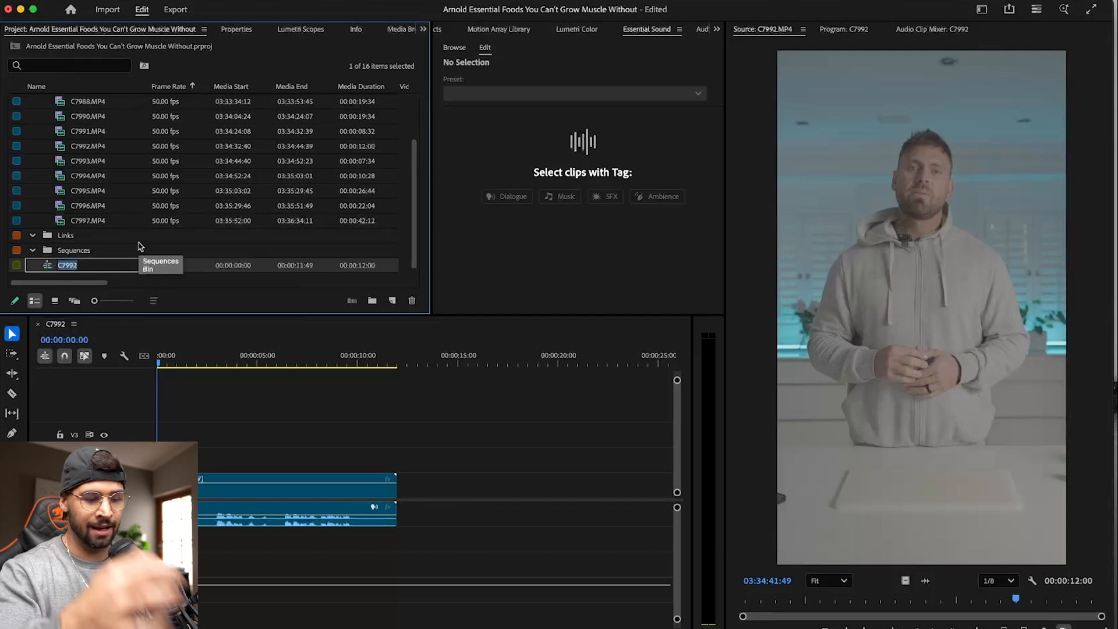
{"action": "type", "text": "5 Esse"}
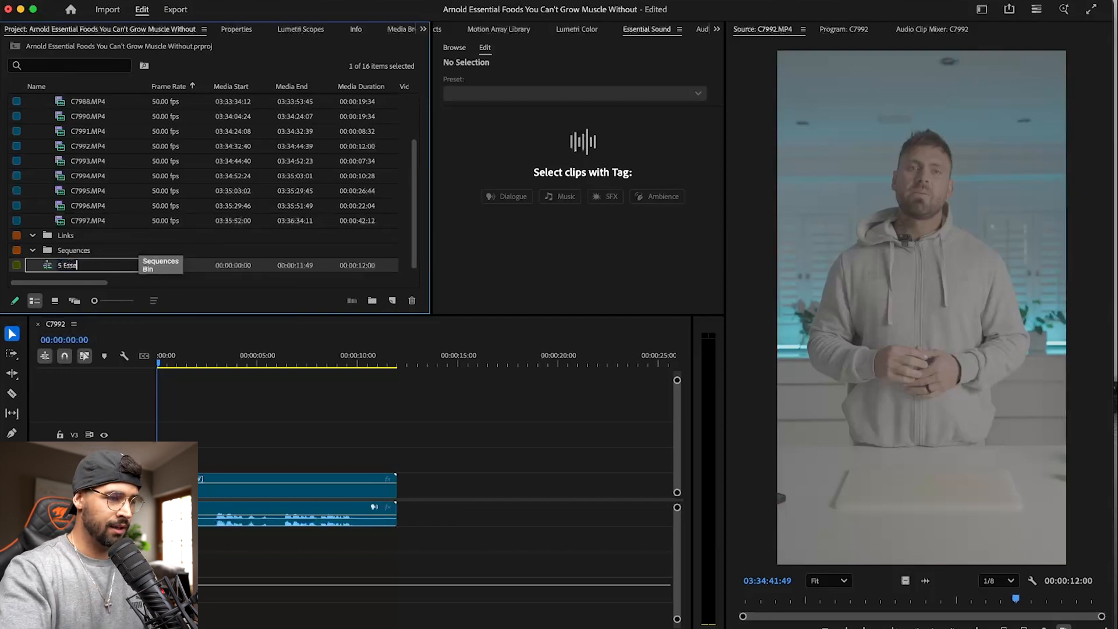
{"action": "type", "text": "ntial Foods For Lean Muscle"}
{"action": "key", "text": "Return"}
- Open the Footage bin and place C7993.MP4 in the timeline directly after the C7992.MP4 clip
{"action": "scroll", "coordinate": [191, 192], "scroll_direction": "down", "scroll_amount": 3}
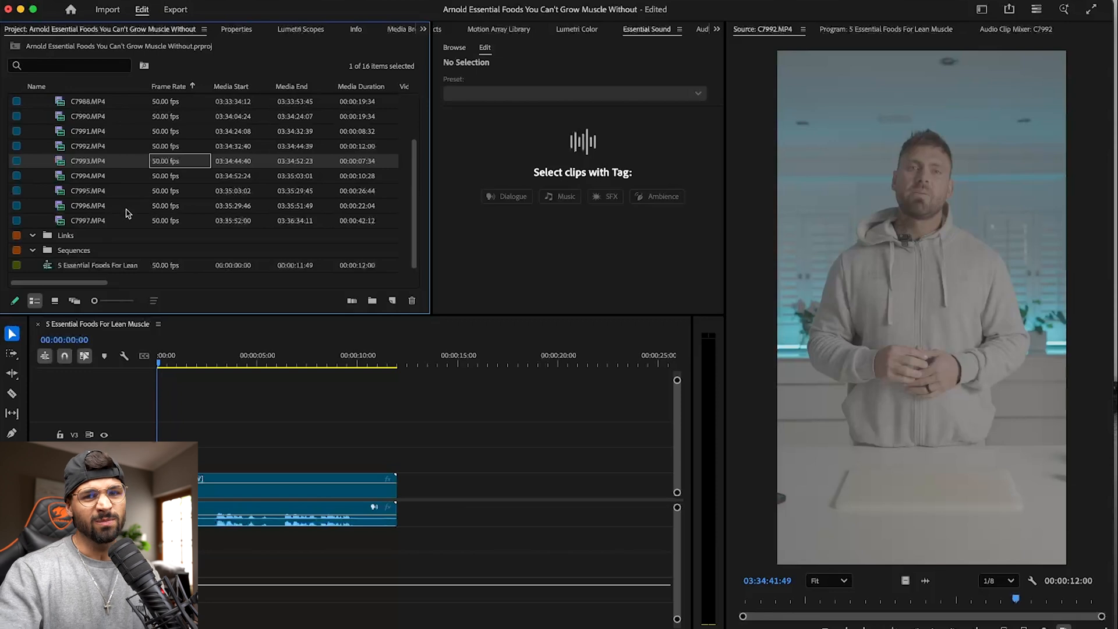
{"action": "scroll", "coordinate": [76, 204], "scroll_direction": "up", "scroll_amount": 3}
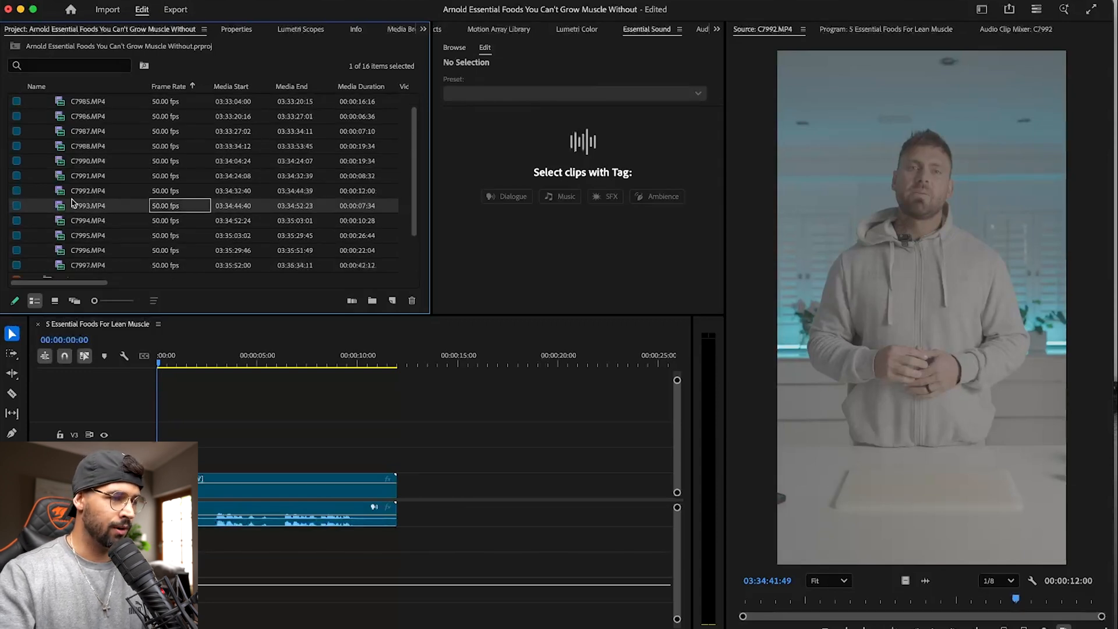
{"action": "scroll", "coordinate": [74, 163], "scroll_direction": "up", "scroll_amount": 1}
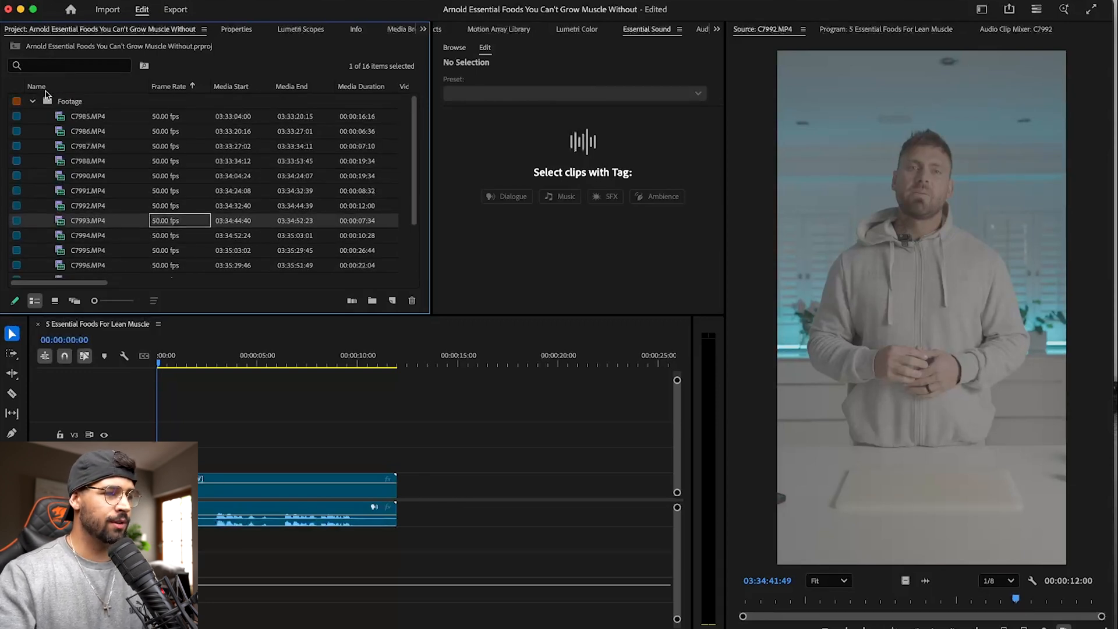
{"action": "double_click", "coordinate": [68, 104]}
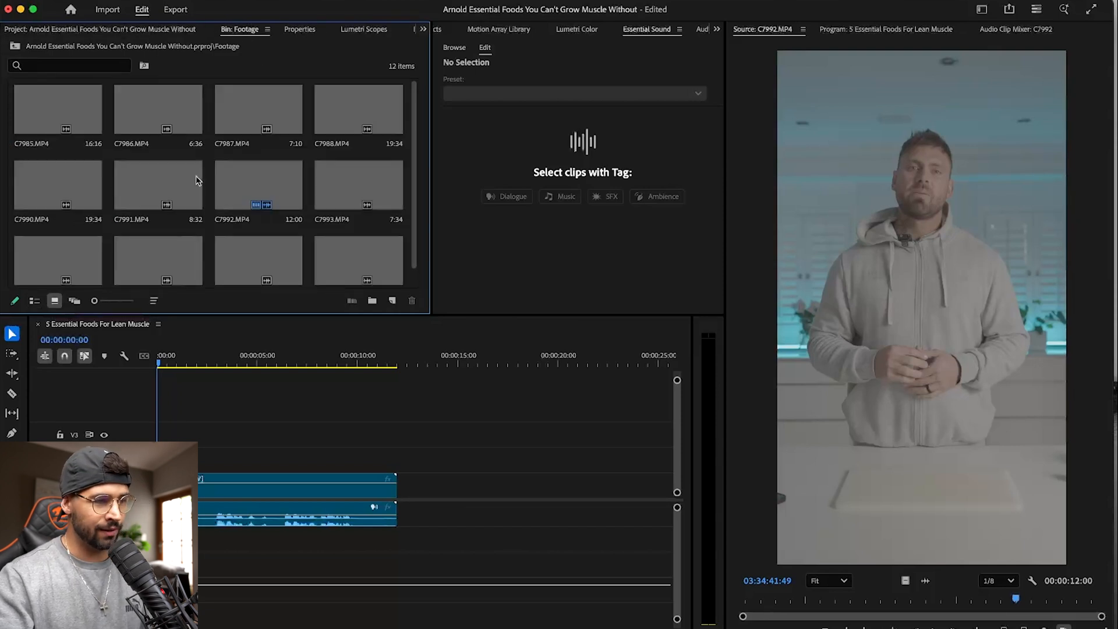
{"action": "left_click", "coordinate": [357, 180]}
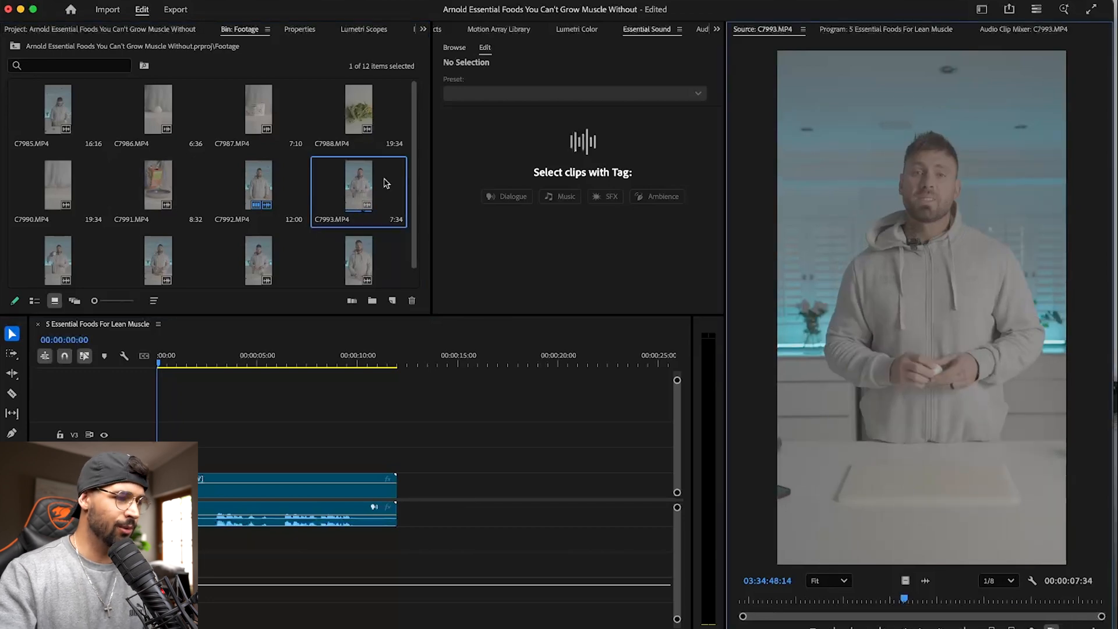
{"action": "left_click_drag", "start_coordinate": [912, 235], "coordinate": [399, 482]}
- Preview C7994.MP4, append clips C7994.MP4 through C7997.MP4 after C7993.MP4 in the timeline, and save the project
{"action": "left_click", "coordinate": [65, 250]}
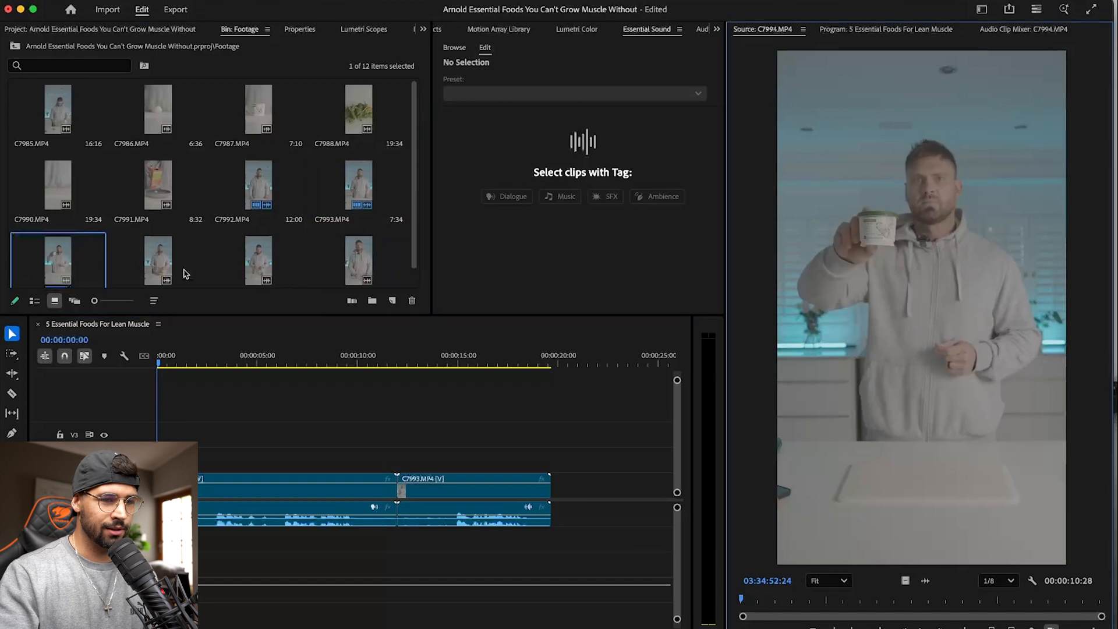
{"action": "key", "text": "space"}
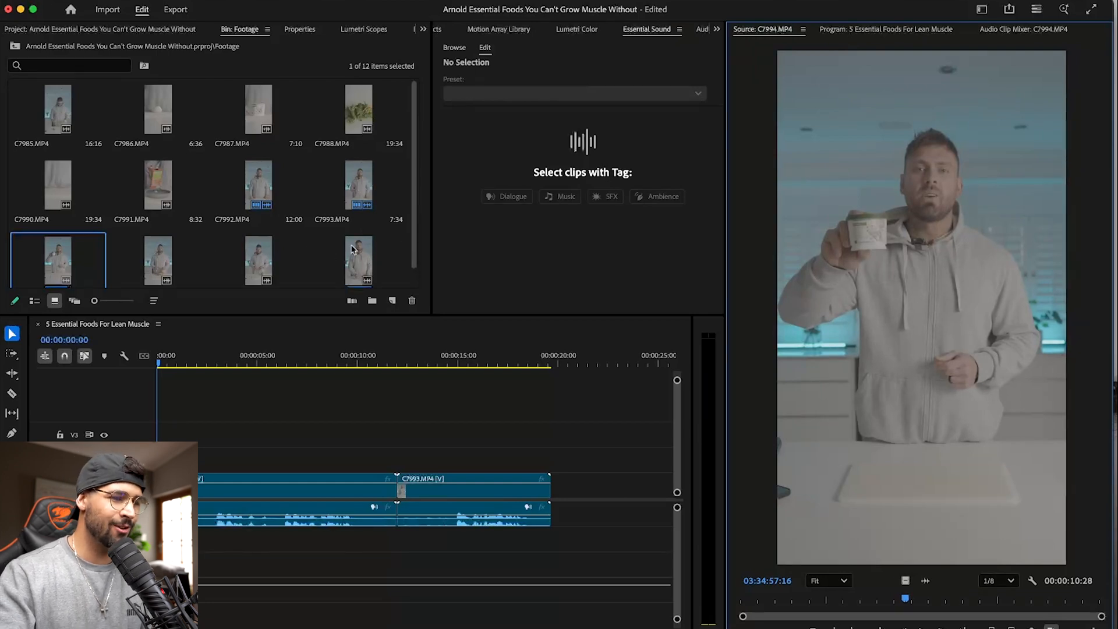
{"action": "scroll", "coordinate": [415, 216], "scroll_direction": "down", "scroll_amount": 2}
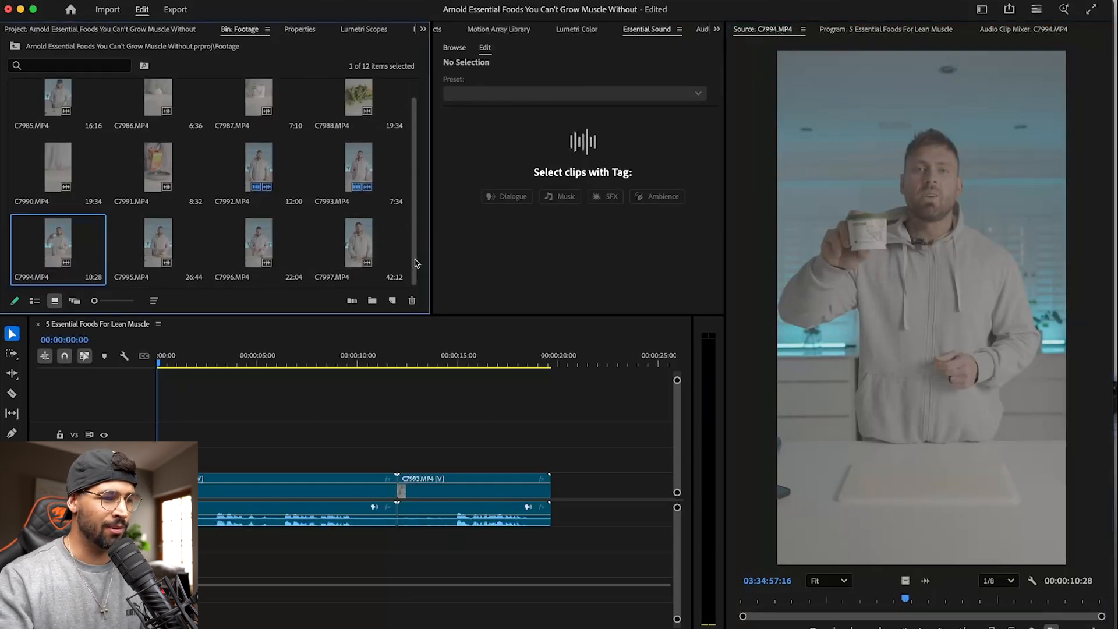
{"action": "left_click", "coordinate": [370, 244], "text": "shift"}
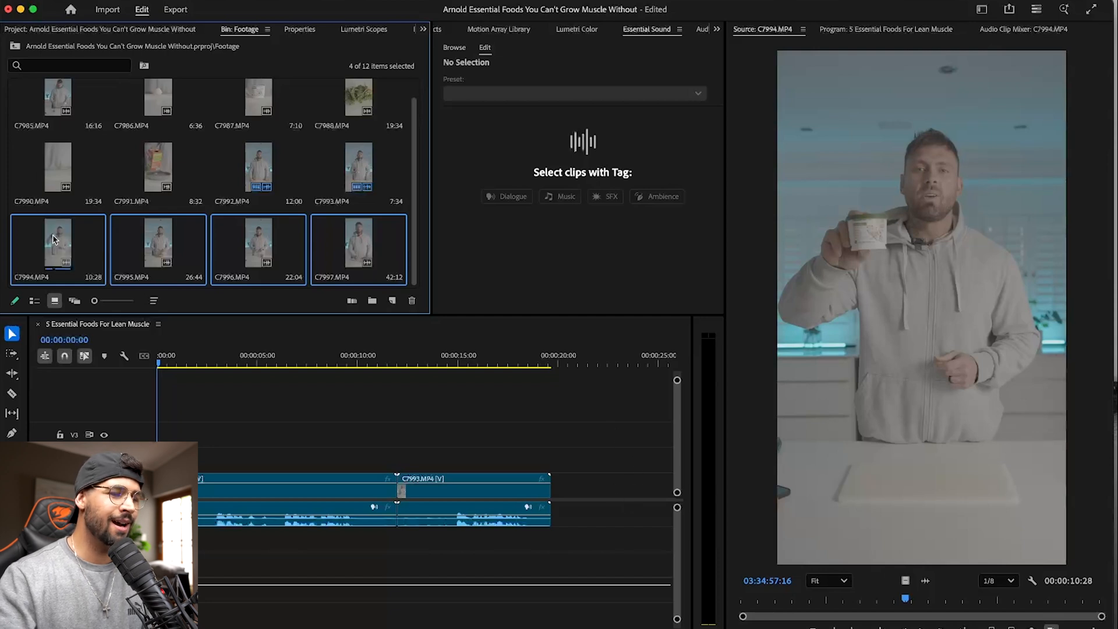
{"action": "left_click_drag", "start_coordinate": [54, 239], "coordinate": [562, 370]}
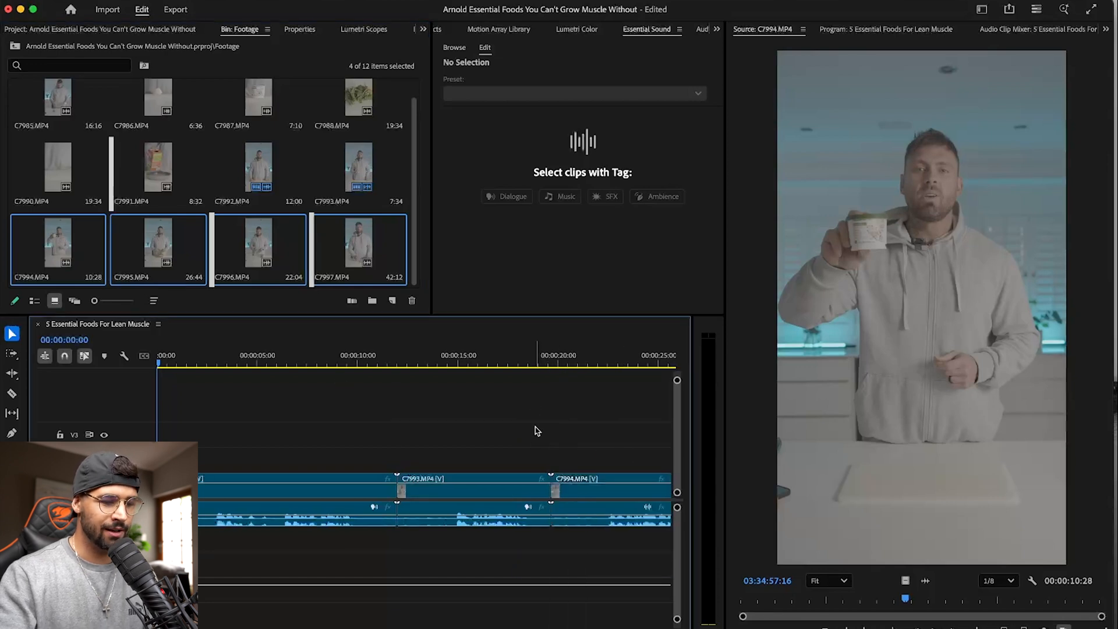
{"action": "key", "text": "backslash"}
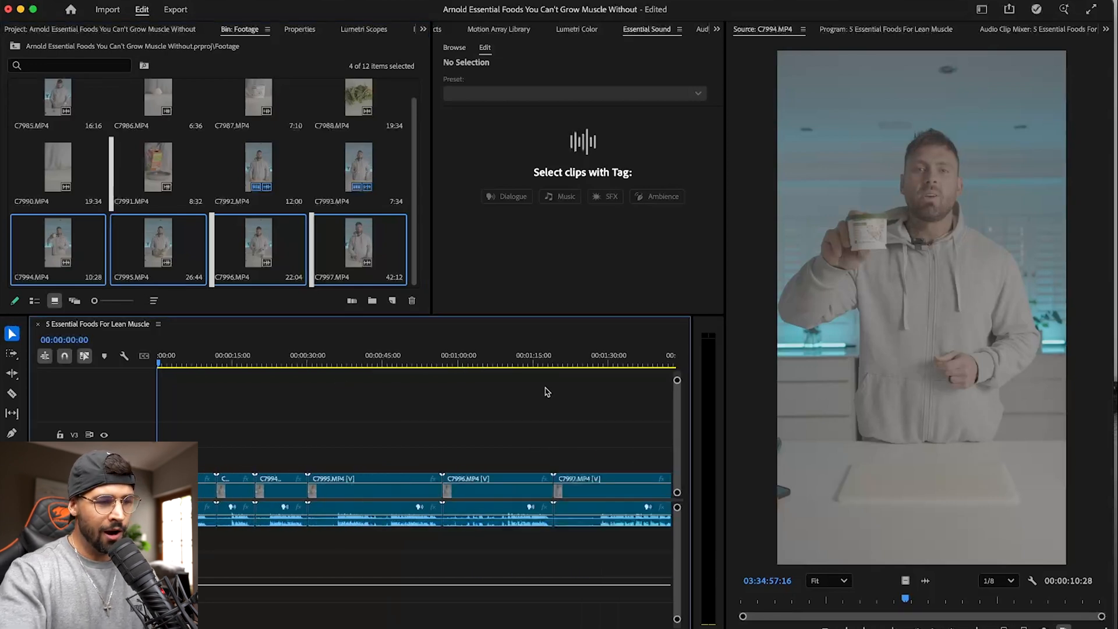
{"action": "key", "text": "minus"}
{"action": "key", "text": "super+s"}
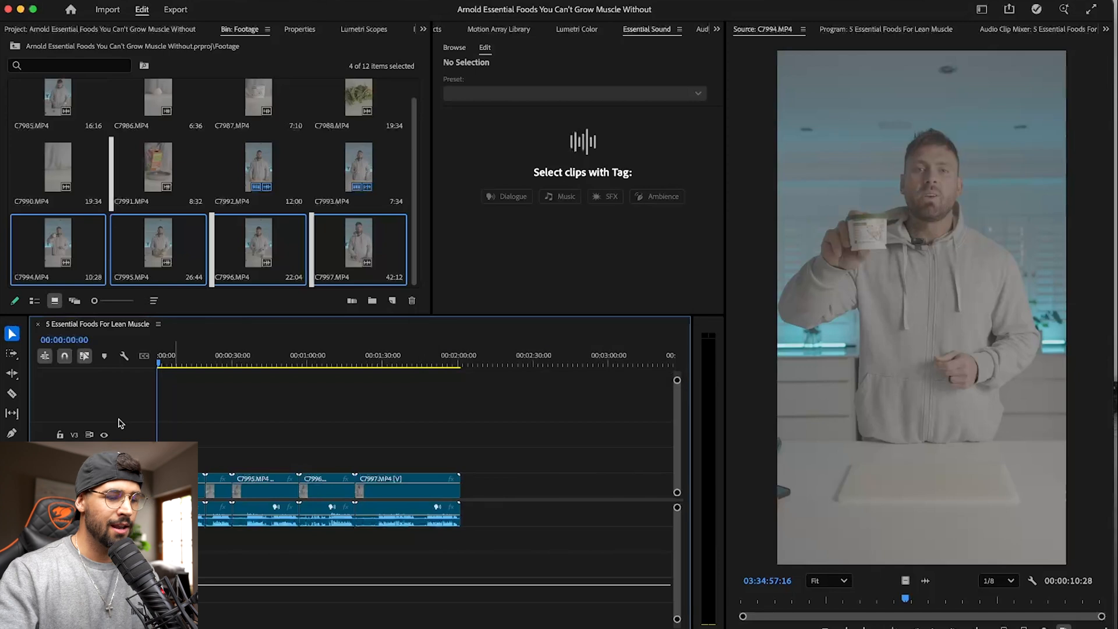
- Increase the heights of the audio and video tracks and enlarge the sequence's opening seconds for reading the waveform
{"action": "key", "text": "backslash"}
{"action": "key", "text": "alt+equal"}
{"action": "key", "text": "alt+equal"}
{"action": "key", "text": "equal"}
{"action": "key", "text": "equal"}
{"action": "key", "text": "equal"}
{"action": "key", "text": "equal"}
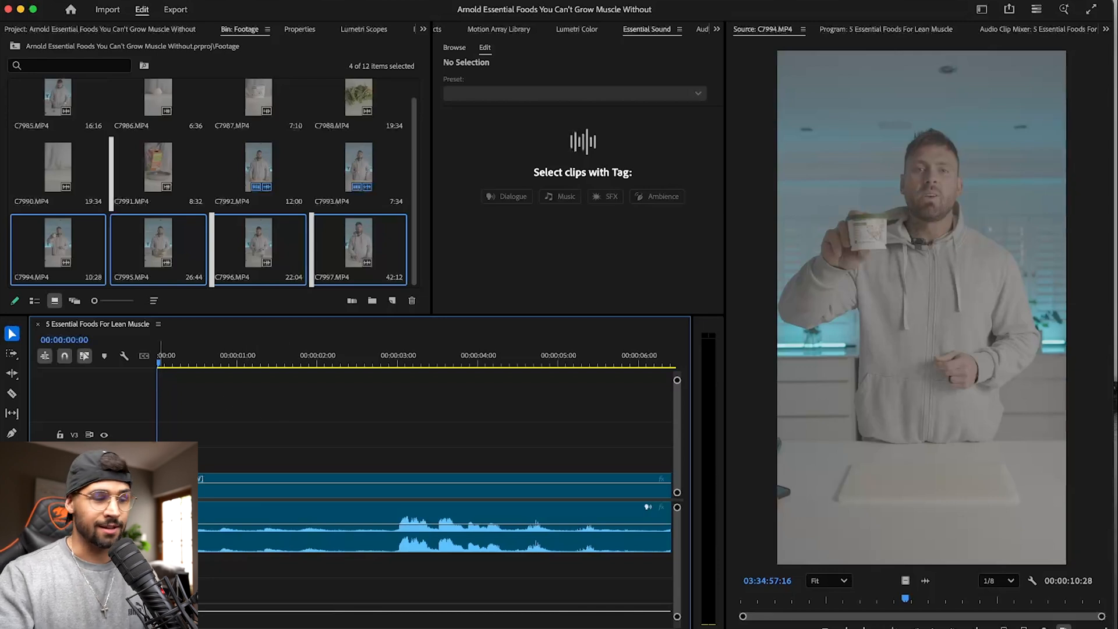
{"action": "key", "text": "ctrl+equal"}
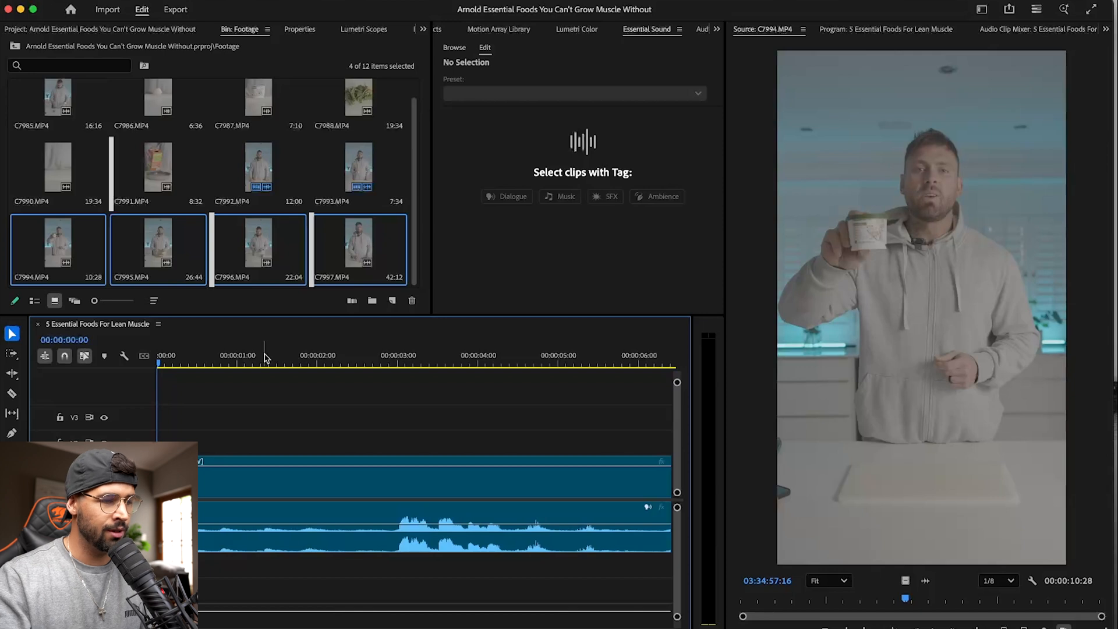
- Ripple-trim the start of the first clip up to 00:00:02:49, just before the speech begins
{"action": "left_click_drag", "start_coordinate": [208, 356], "coordinate": [397, 358]}
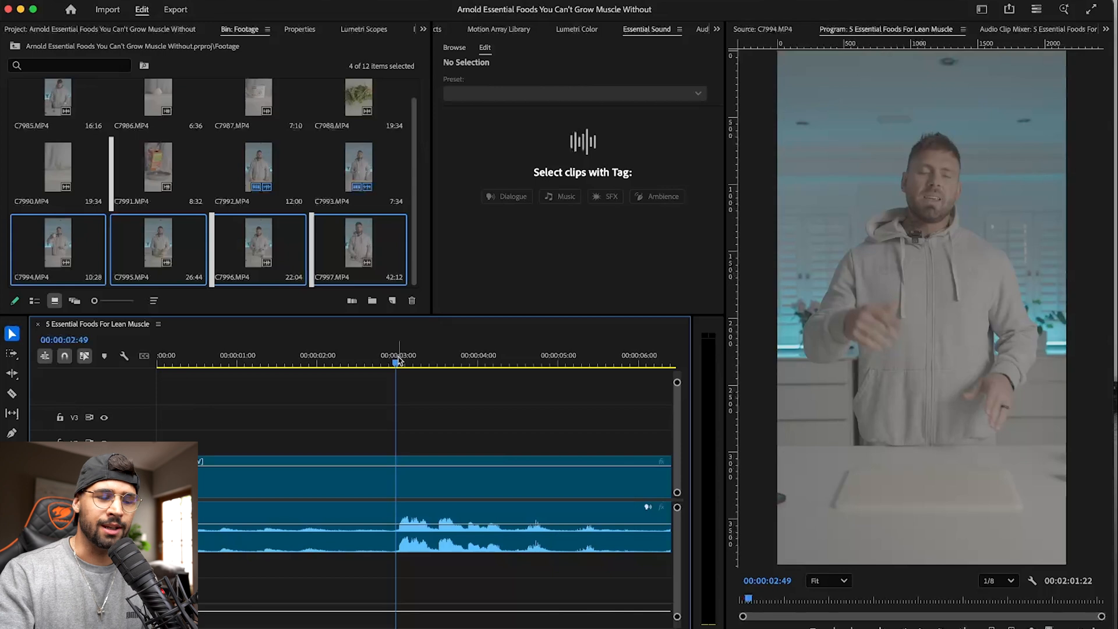
{"action": "left_click_drag", "start_coordinate": [400, 360], "coordinate": [398, 360]}
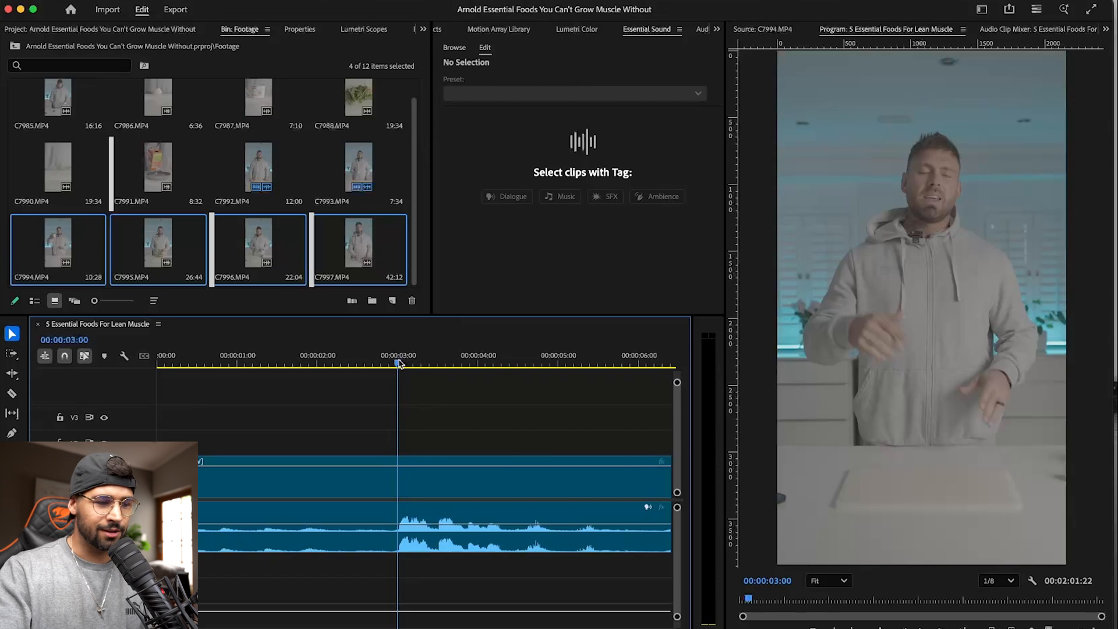
{"action": "mouse_move", "coordinate": [400, 362]}
{"action": "left_mouse_down"}
{"action": "mouse_move", "coordinate": [381, 362]}
{"action": "mouse_move", "coordinate": [399, 360]}
{"action": "left_mouse_up"}
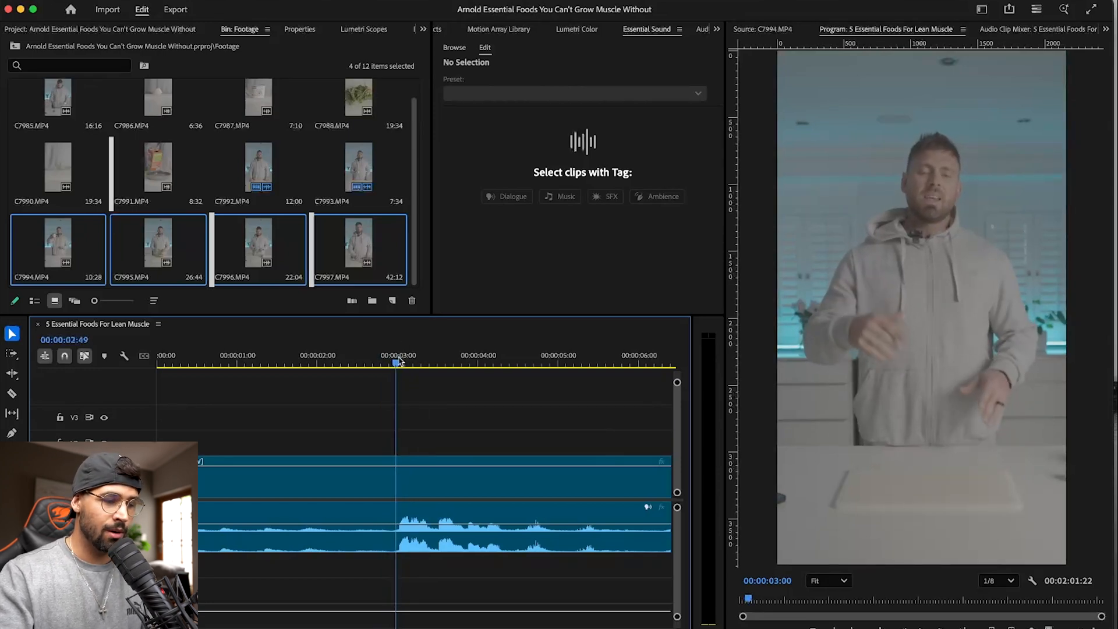
{"action": "key", "text": "q"}
{"action": "left_click_drag", "start_coordinate": [202, 365], "coordinate": [101, 343]}
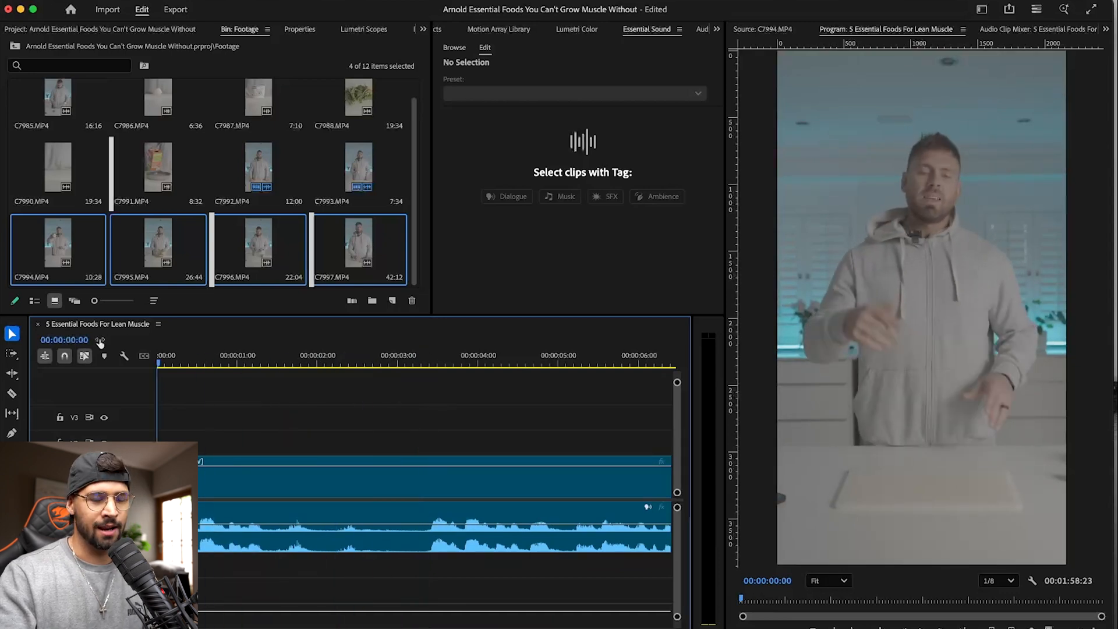
- Play the opening, ripple-trim the first clip's start up to the retake at 00:00:03:20, and save the project
{"action": "key", "text": "space"}
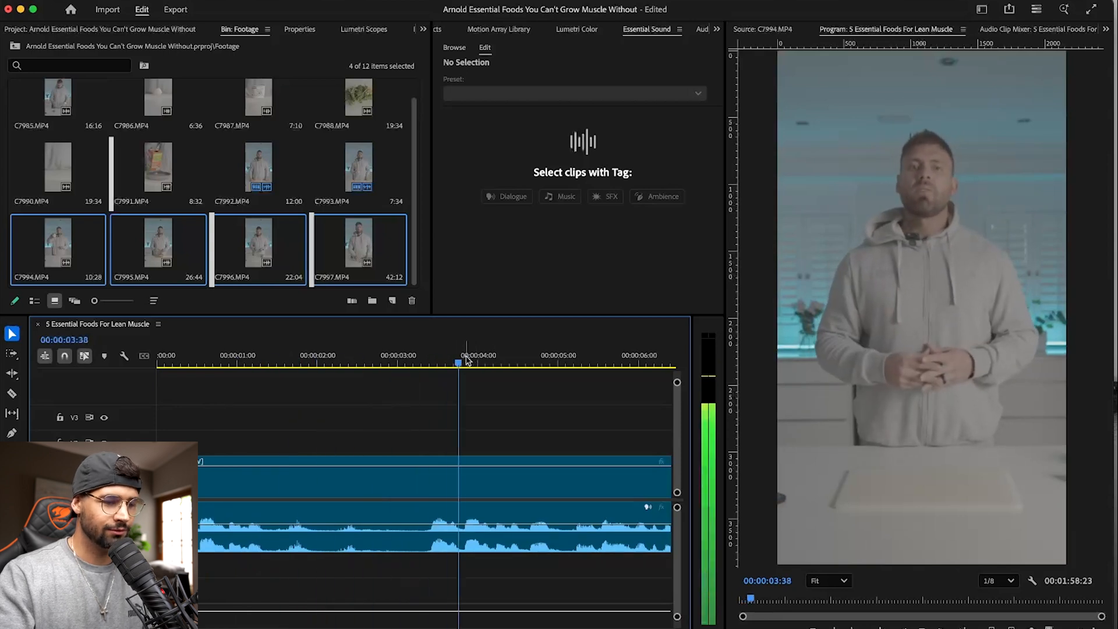
{"action": "key", "text": "equal"}
{"action": "key", "text": "minus"}
{"action": "key", "text": "minus"}
{"action": "key", "text": "minus"}
{"action": "key", "text": "minus"}
{"action": "key", "text": "equal"}
{"action": "key", "text": "equal"}
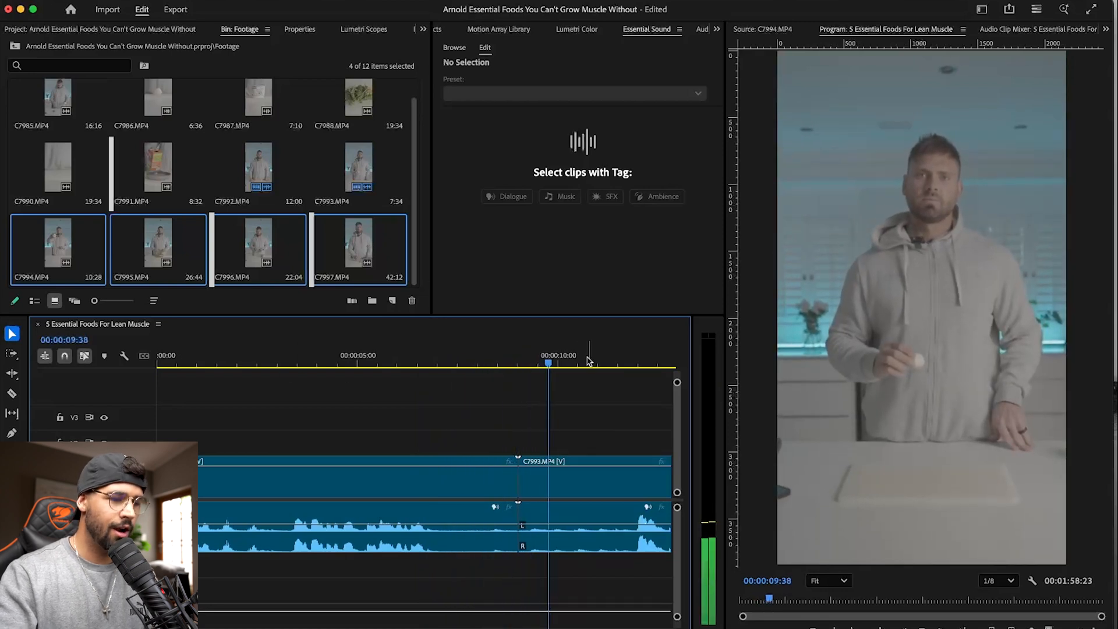
{"action": "left_click", "coordinate": [292, 359]}
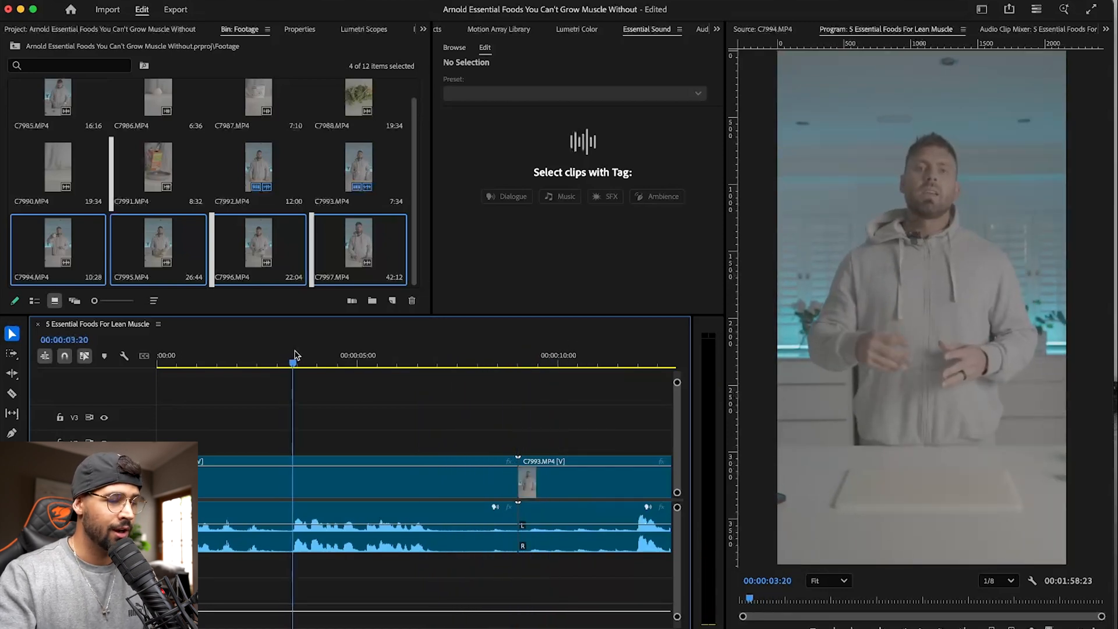
{"action": "key", "text": "q"}
{"action": "key", "text": "super+s"}
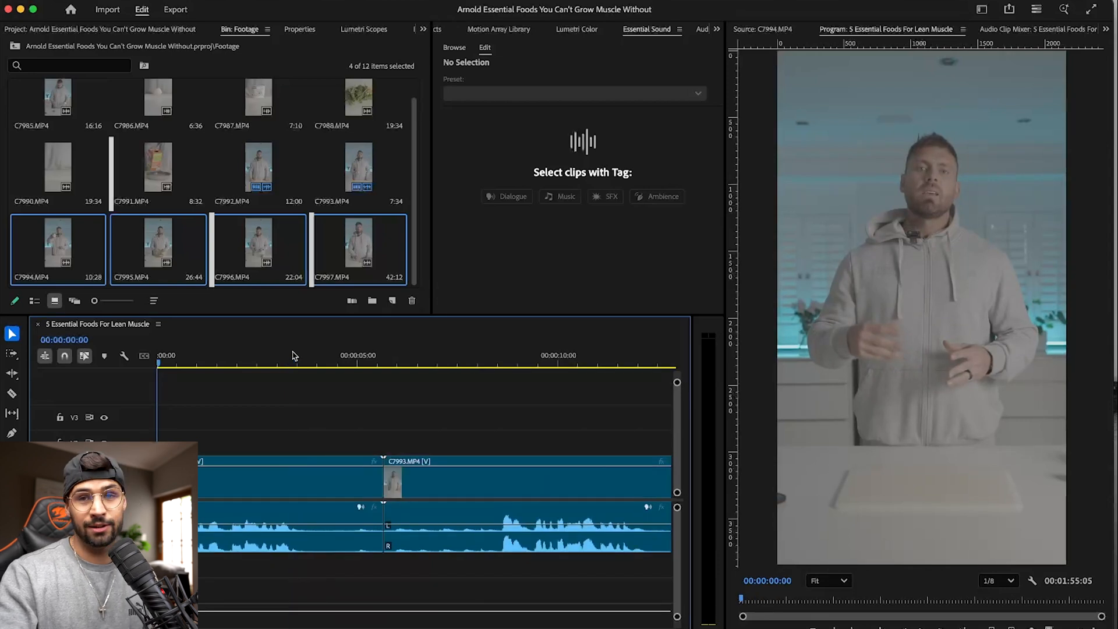
- Play the opening take and park the playhead at 00:00:03:19, where its speech ends
{"action": "key", "text": "space"}
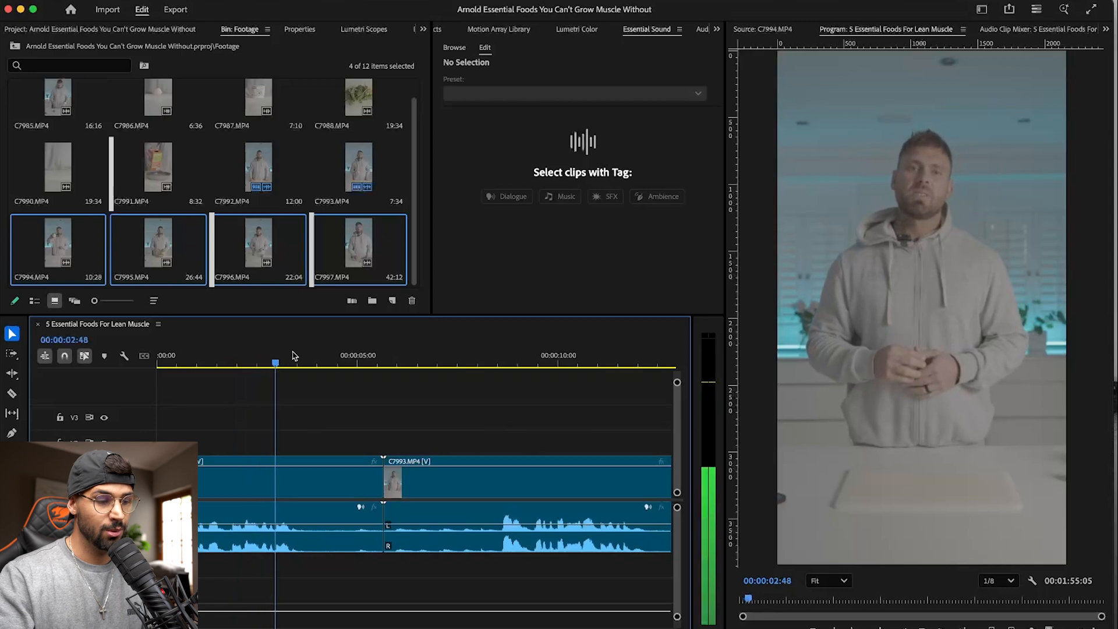
{"action": "left_click_drag", "start_coordinate": [307, 358], "coordinate": [293, 361]}
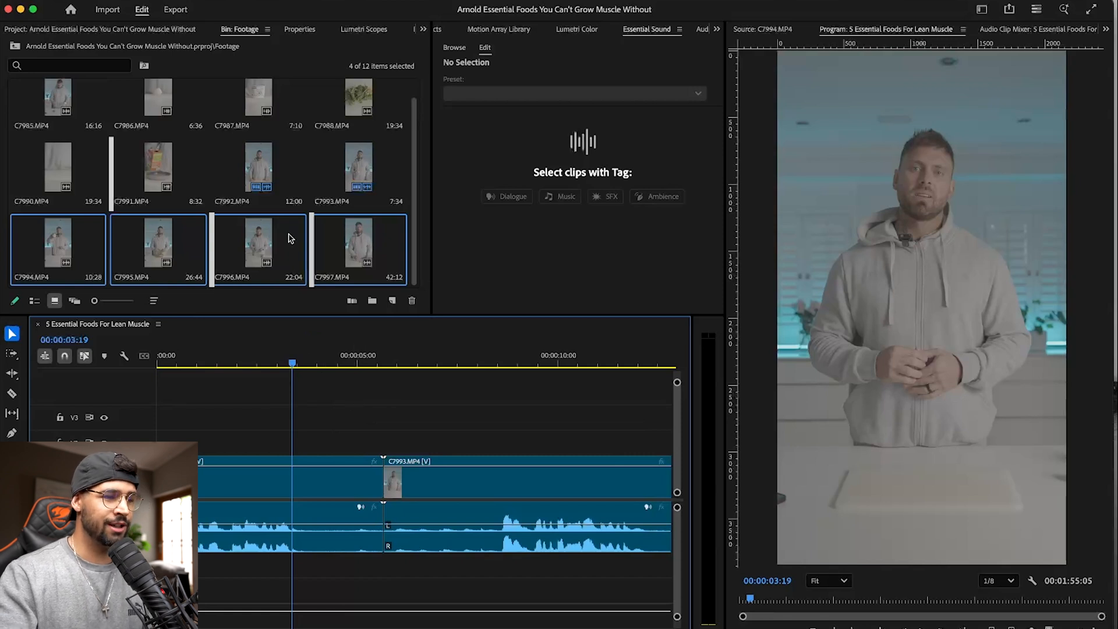
- Scrub through the talking clip C7985.MP4 in the Source Monitor and return to the sequence's Program view
{"action": "left_click", "coordinate": [290, 238]}
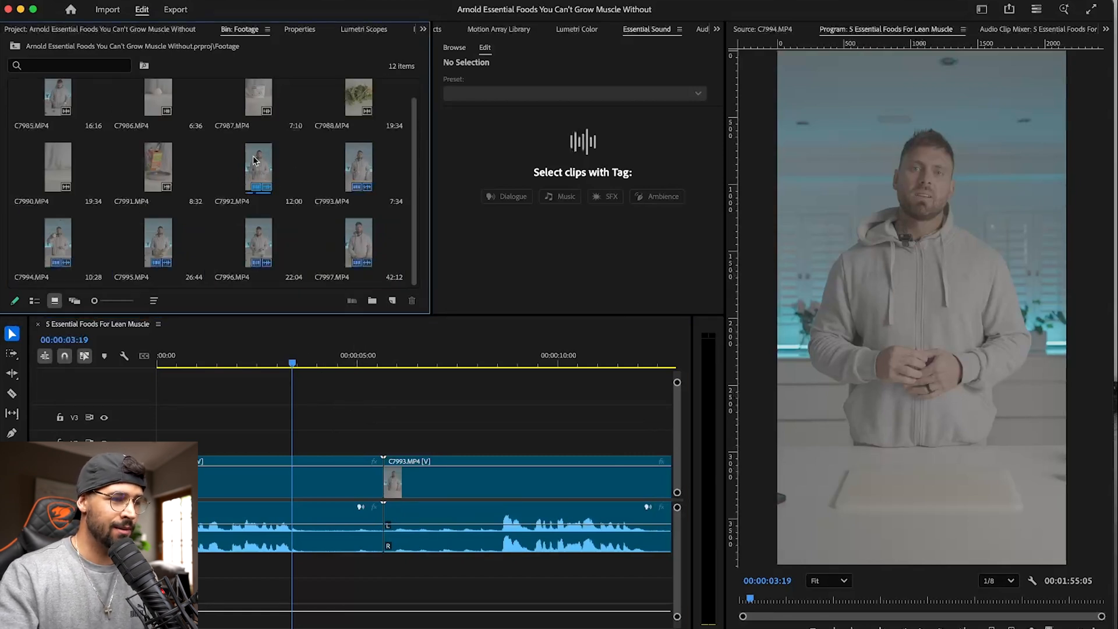
{"action": "scroll", "coordinate": [201, 161], "scroll_direction": "up", "scroll_amount": 1}
{"action": "double_click", "coordinate": [64, 109]}
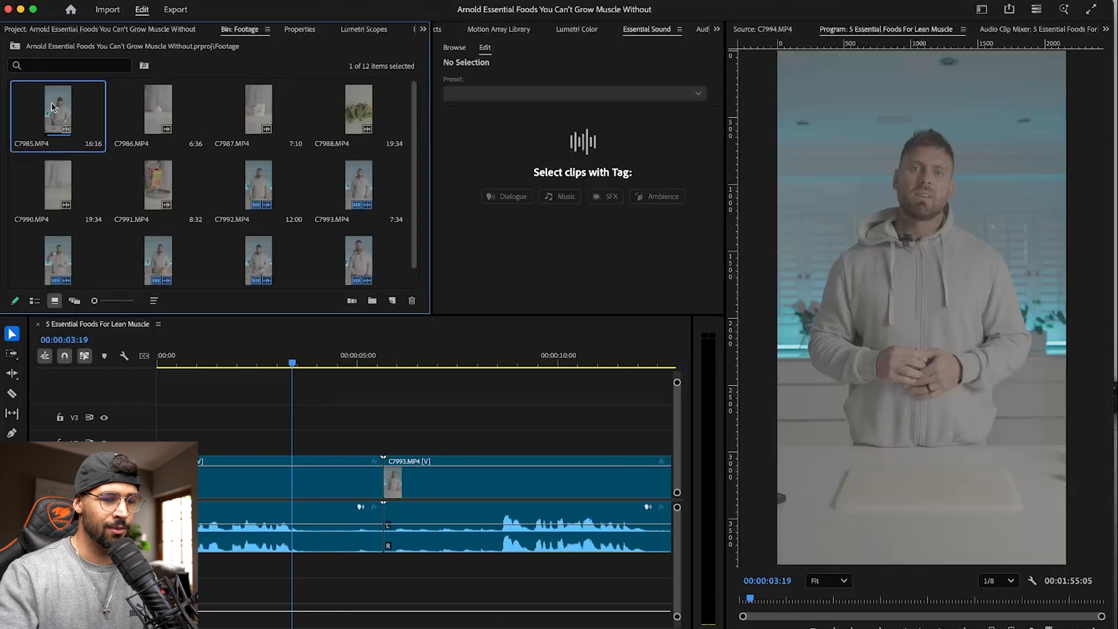
{"action": "left_click_drag", "start_coordinate": [774, 599], "coordinate": [1000, 591]}
{"action": "left_click", "coordinate": [197, 414]}
{"action": "left_click", "coordinate": [909, 32]}
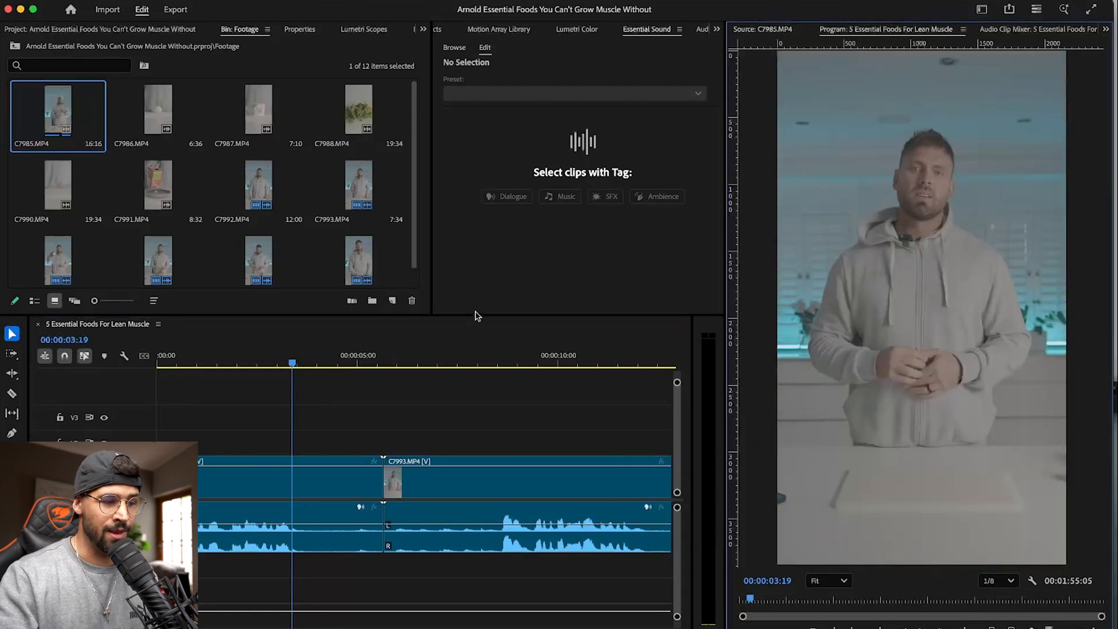
- Ripple-trim the end of the first clip back to the playhead at 00:00:03:19
{"action": "left_click", "coordinate": [338, 389]}
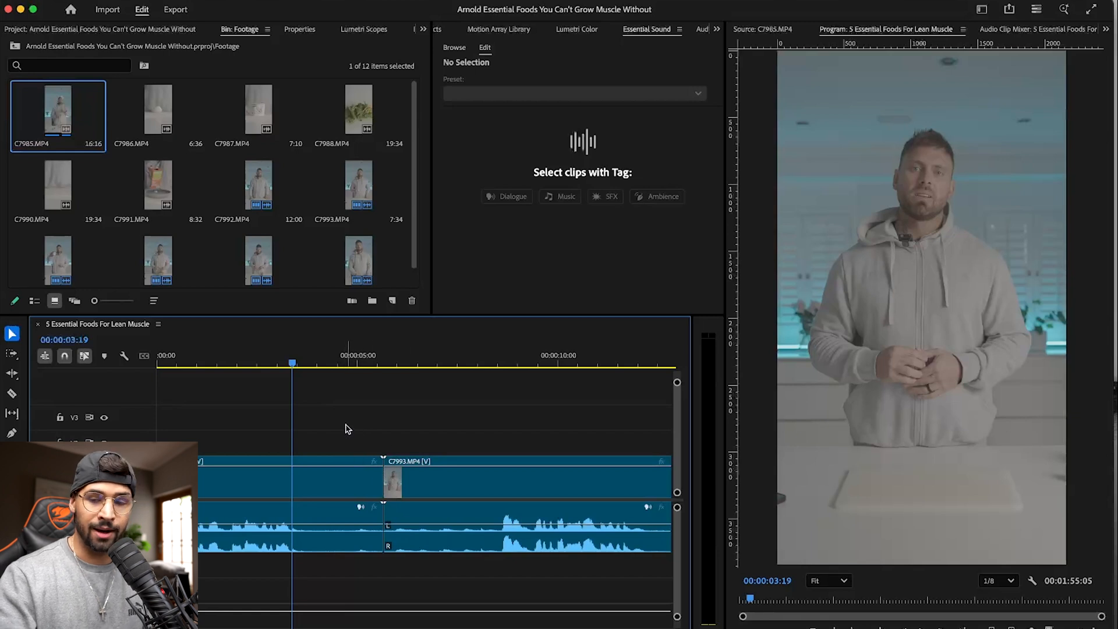
{"action": "key", "text": "w"}
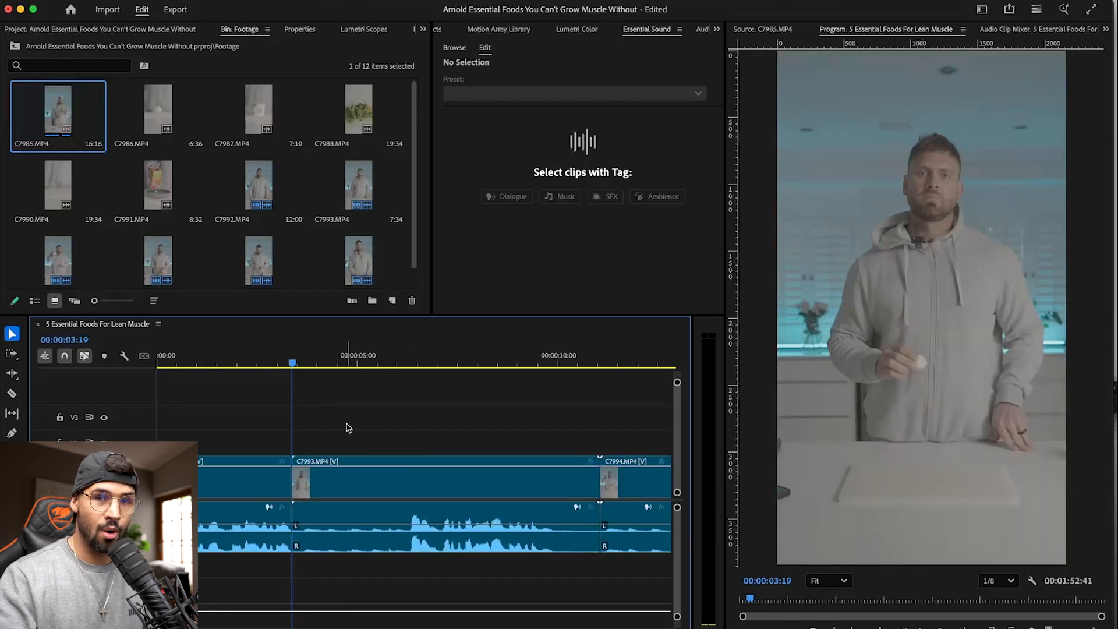
- Play C7993.MP4 from 00:00:06:13 and ripple-trim the silence before and after its spoken line
{"action": "left_click_drag", "start_coordinate": [308, 360], "coordinate": [410, 358]}
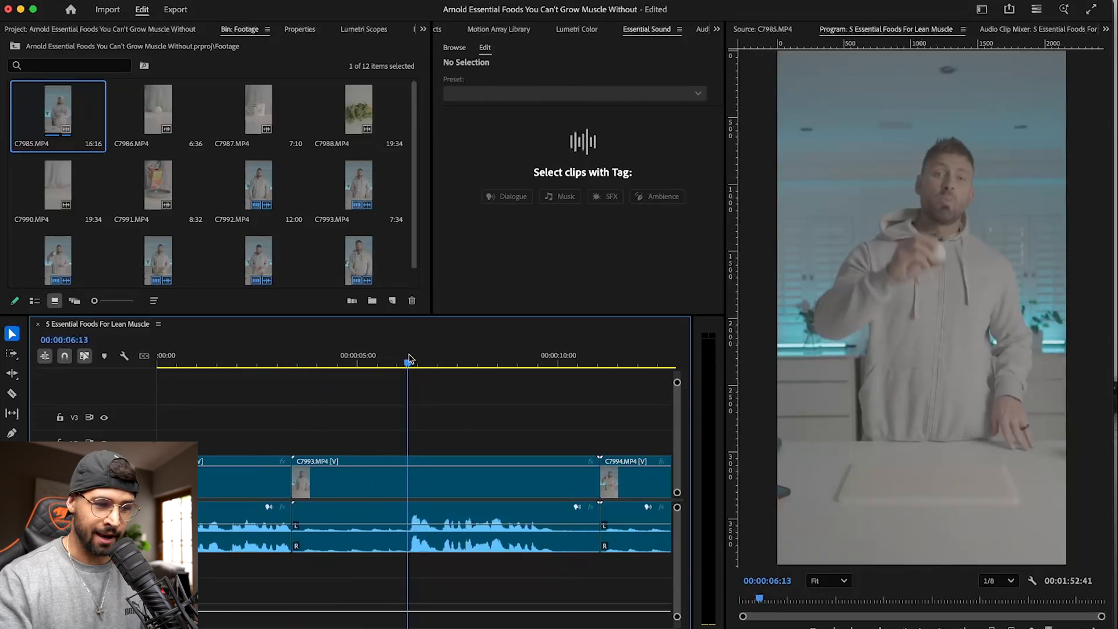
{"action": "key", "text": "space"}
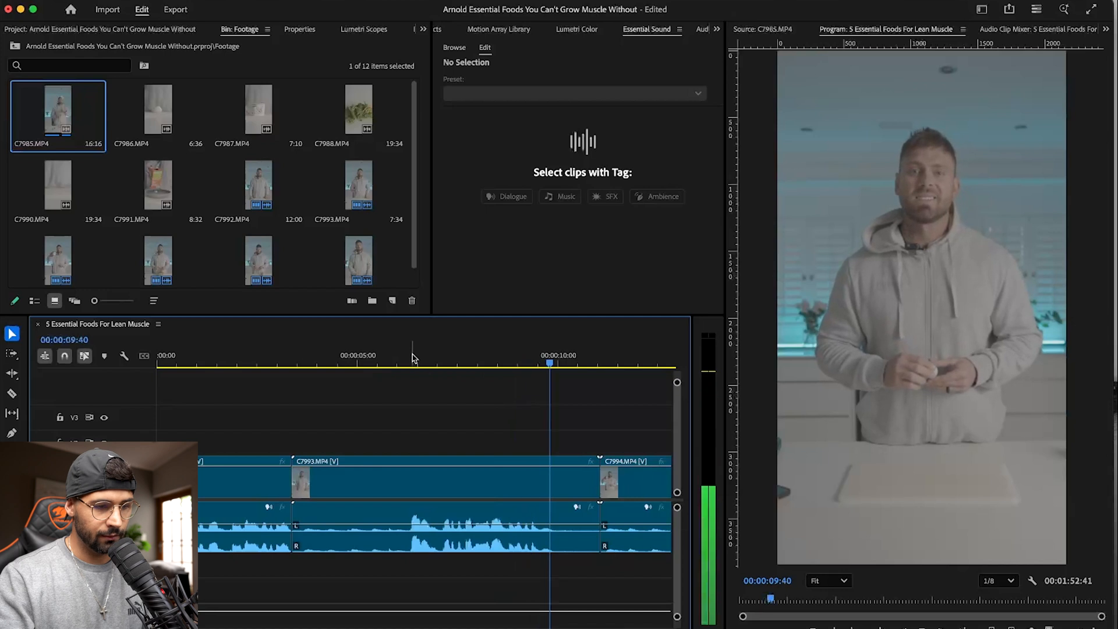
{"action": "left_click_drag", "start_coordinate": [414, 357], "coordinate": [556, 361]}
{"action": "key", "text": "Left"}
{"action": "key", "text": "q"}
{"action": "key", "text": "w"}
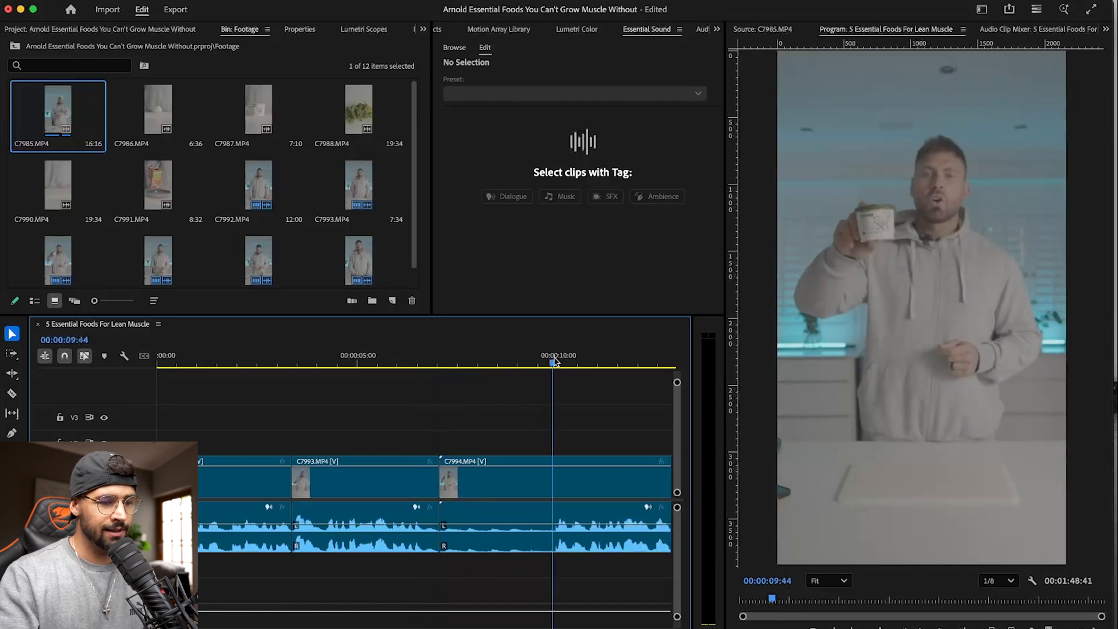
- Play C7994.MP4, ripple-trim its opening silence up to 00:00:09:48, where the speech starts, and save the project
{"action": "key", "text": "space"}
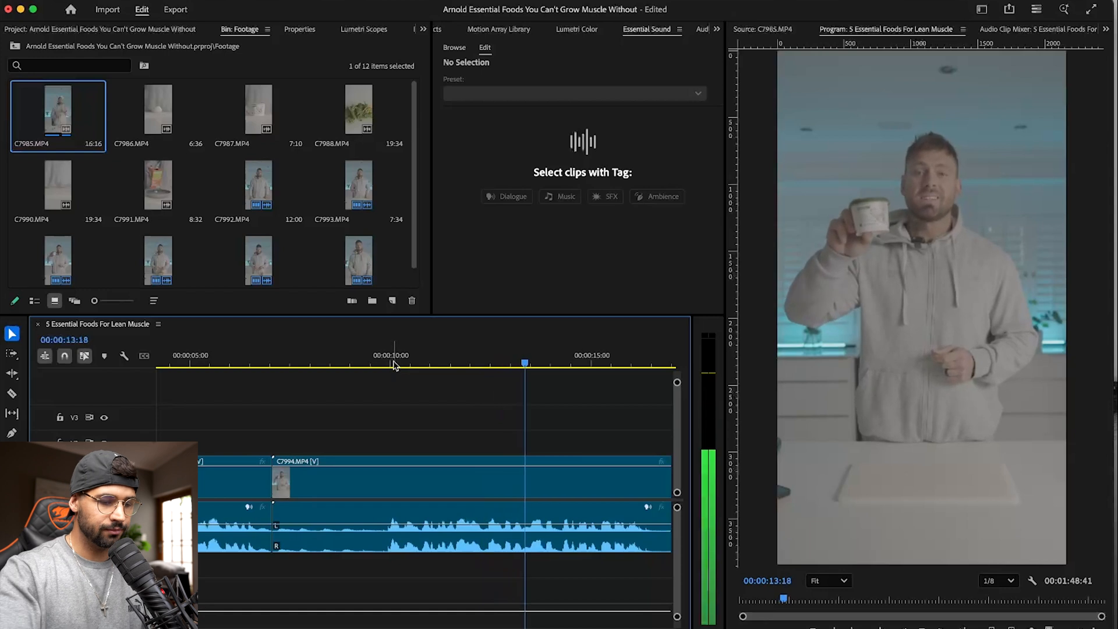
{"action": "key", "text": "minus"}
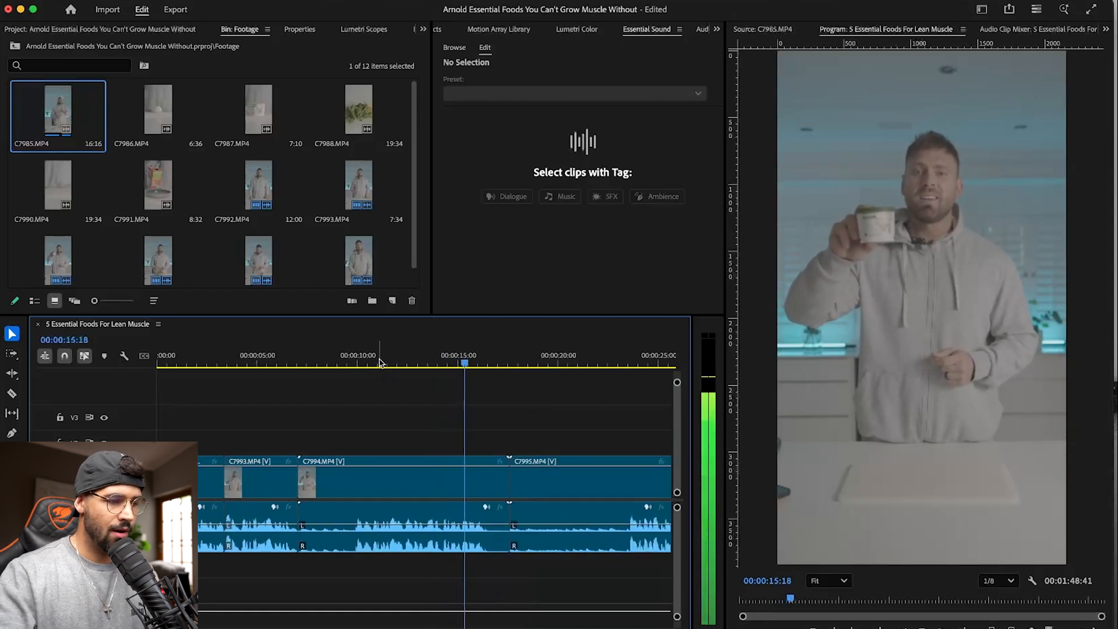
{"action": "left_click", "coordinate": [357, 364]}
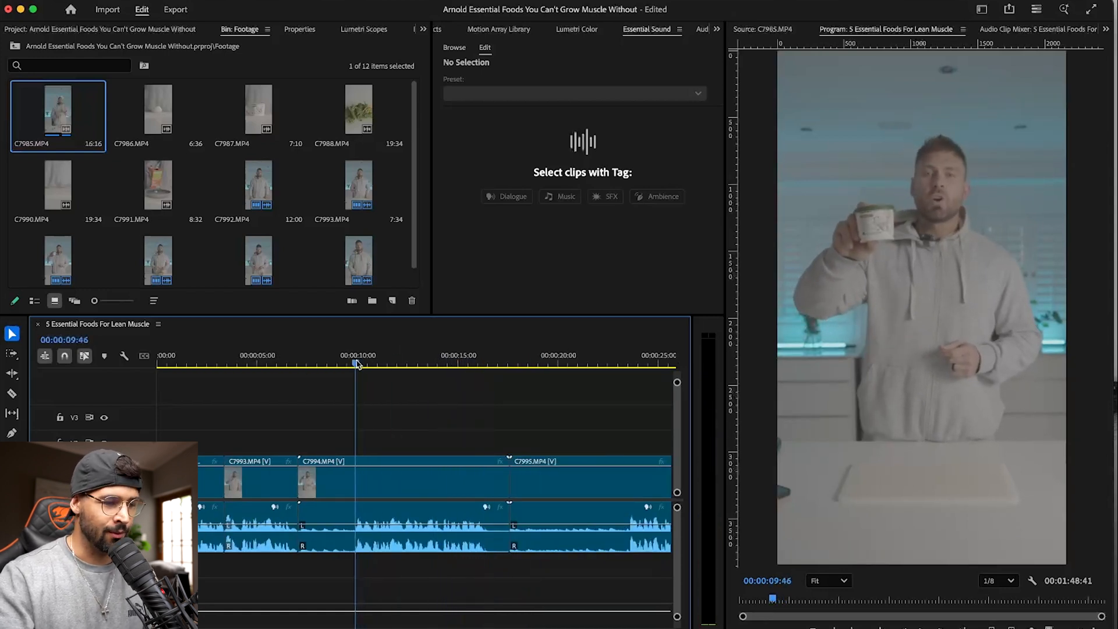
{"action": "key", "text": "equal"}
{"action": "key", "text": "equal"}
{"action": "key", "text": "equal"}
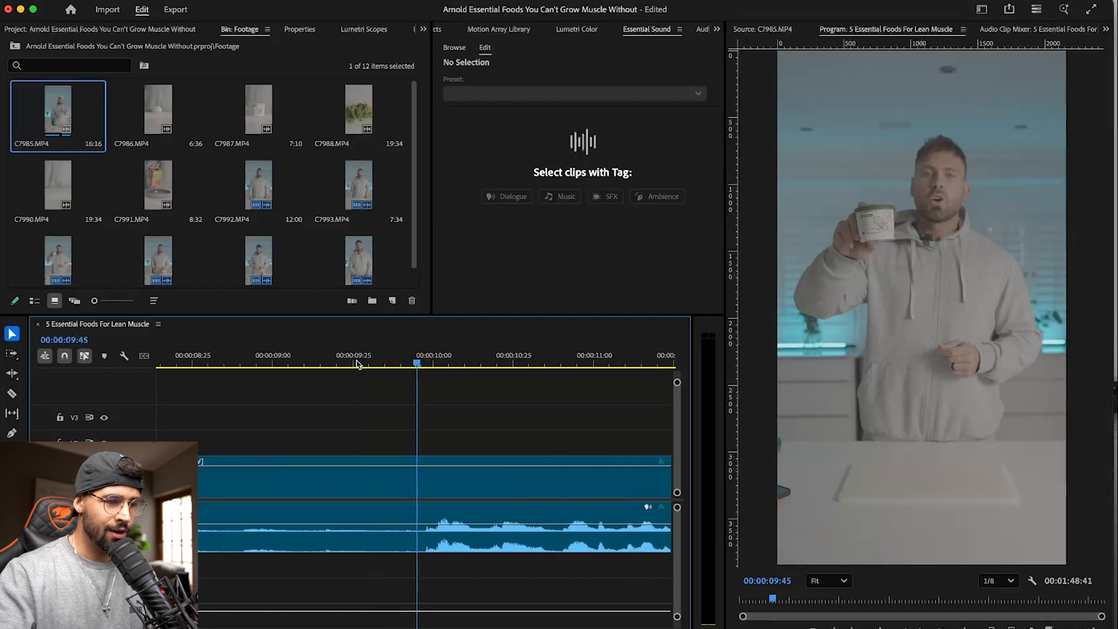
{"action": "left_click", "coordinate": [427, 362]}
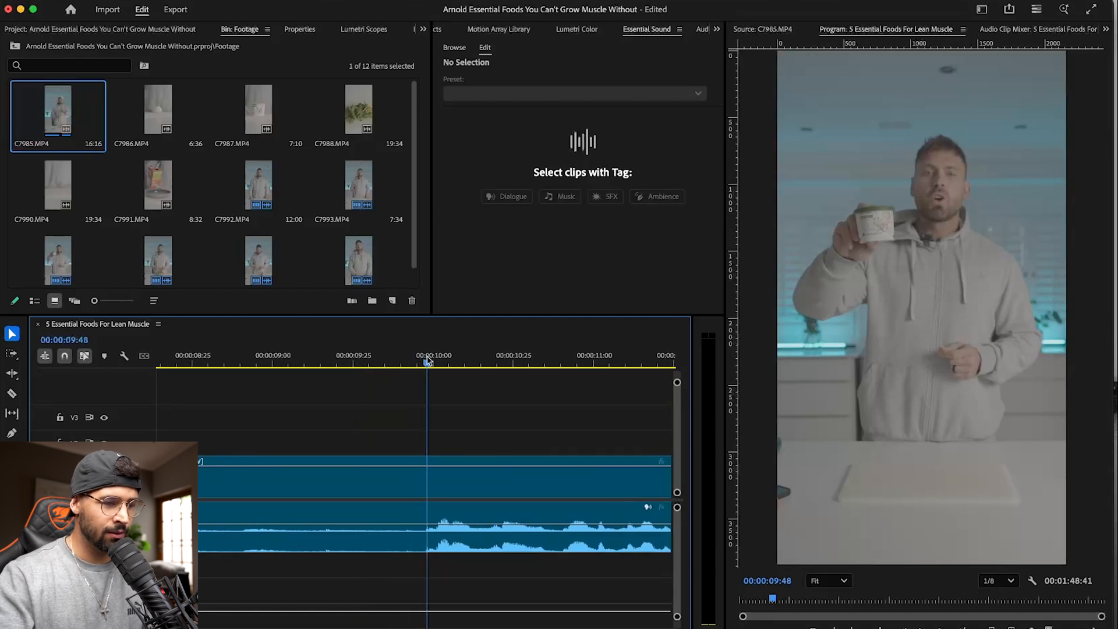
{"action": "key", "text": "q"}
{"action": "key", "text": "minus"}
{"action": "key", "text": "super+s"}
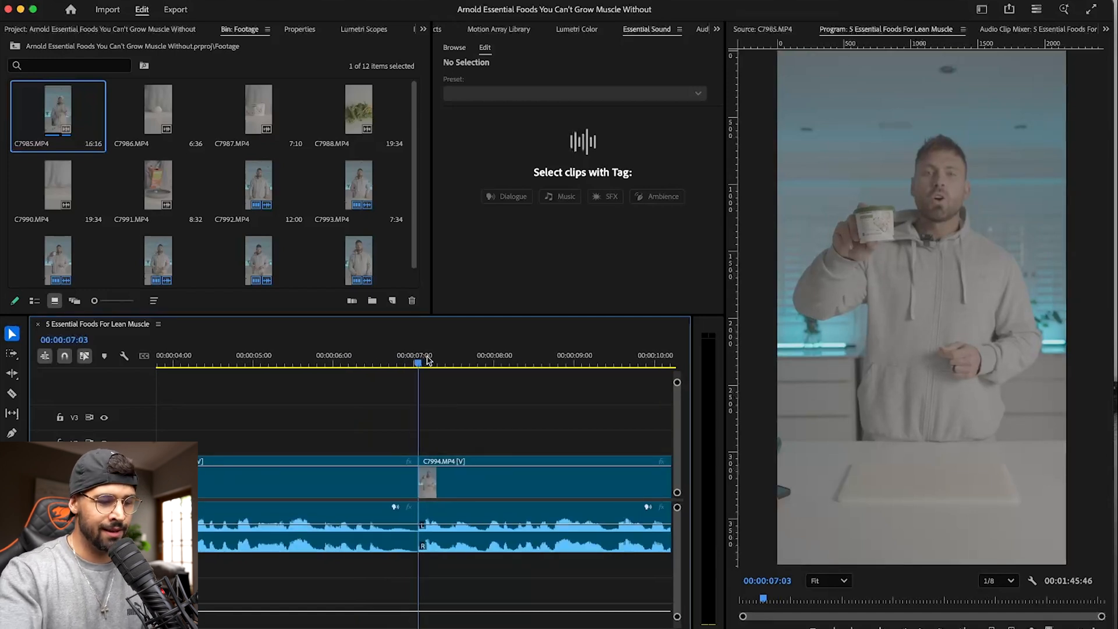
- Ripple-trim the silence at the end of C7994.MP4 back to 00:00:13:26
{"action": "key", "text": "minus"}
{"action": "left_click_drag", "start_coordinate": [462, 357], "coordinate": [492, 359]}
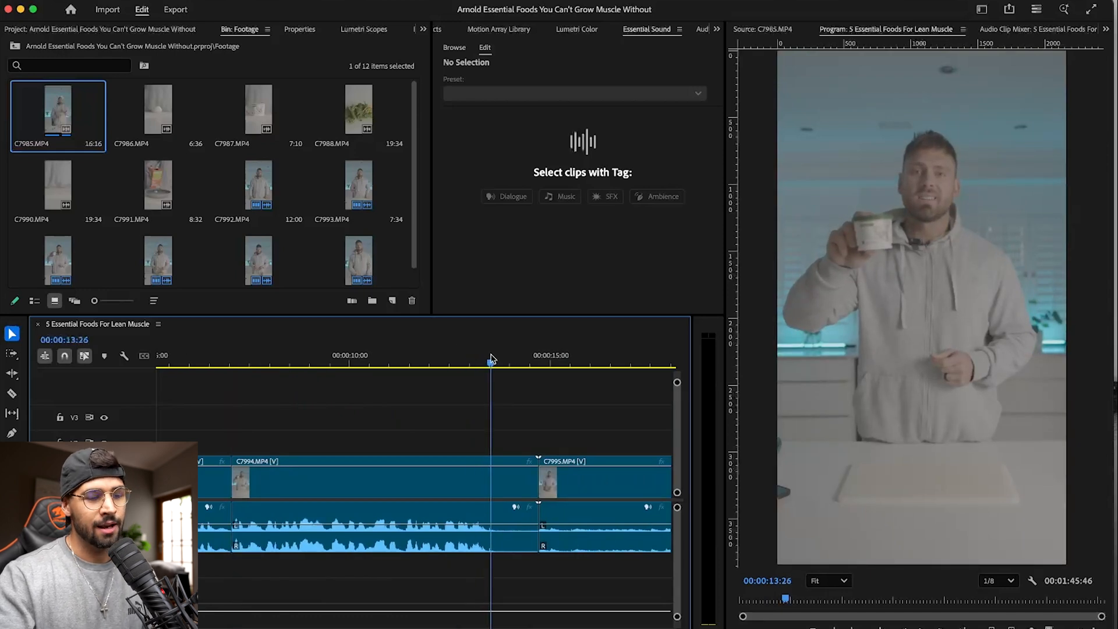
{"action": "key", "text": "w"}
{"action": "scroll", "coordinate": [501, 425], "scroll_direction": "right", "scroll_amount": 5}
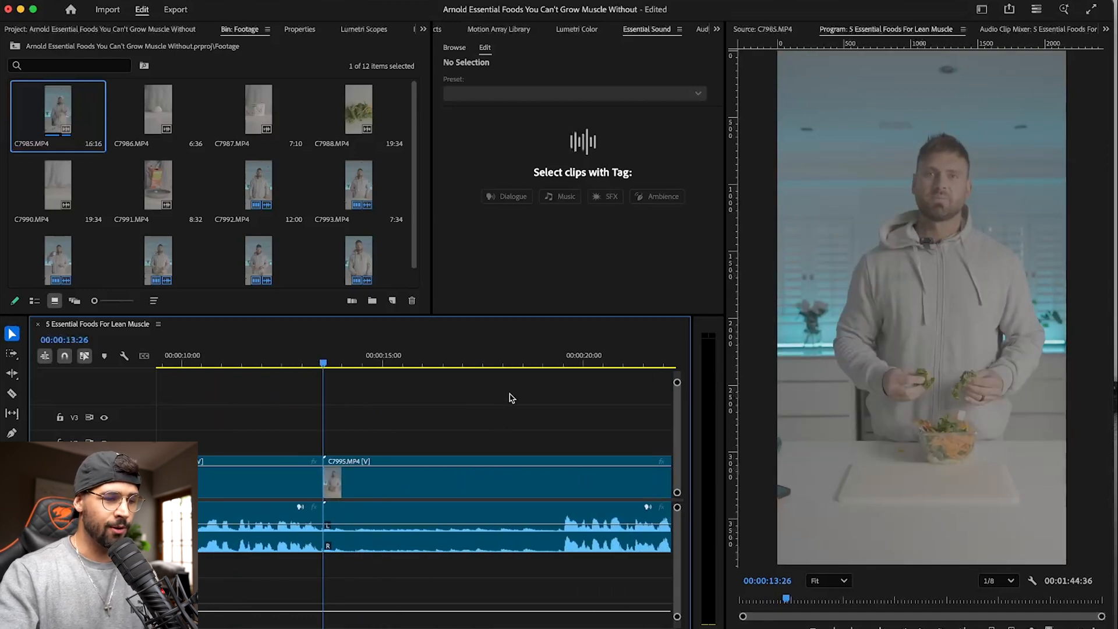
- Play the first take in C7995.MP4 and ripple-trim everything before its second take
{"action": "left_click", "coordinate": [566, 364]}
{"action": "left_click_drag", "start_coordinate": [568, 364], "coordinate": [563, 365]}
{"action": "key", "text": "space"}
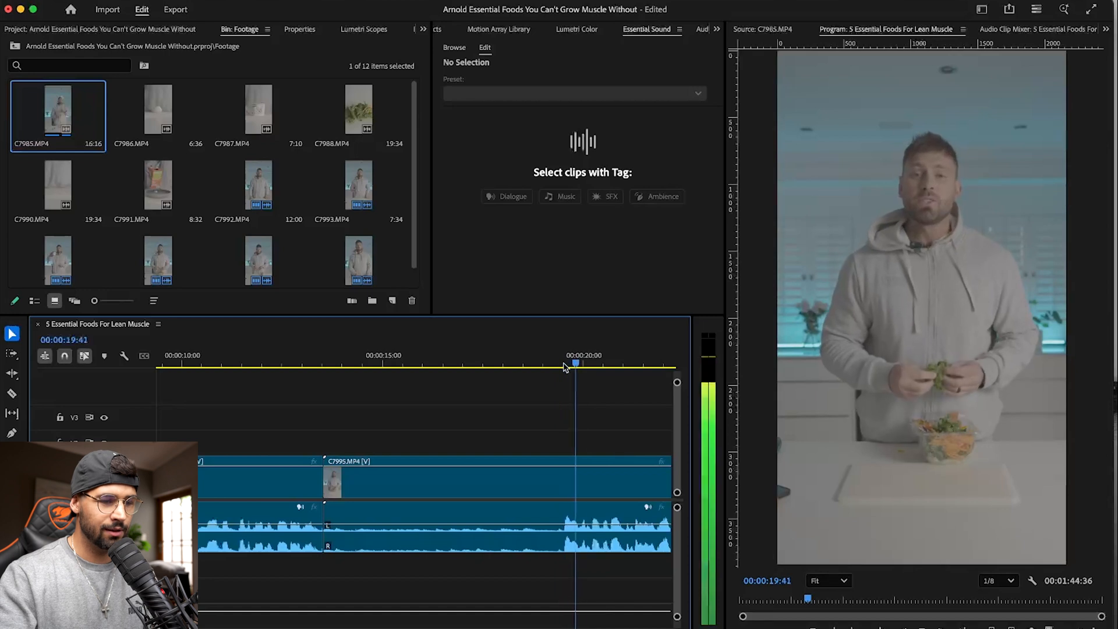
{"action": "scroll", "coordinate": [507, 393], "scroll_direction": "right", "scroll_amount": 5}
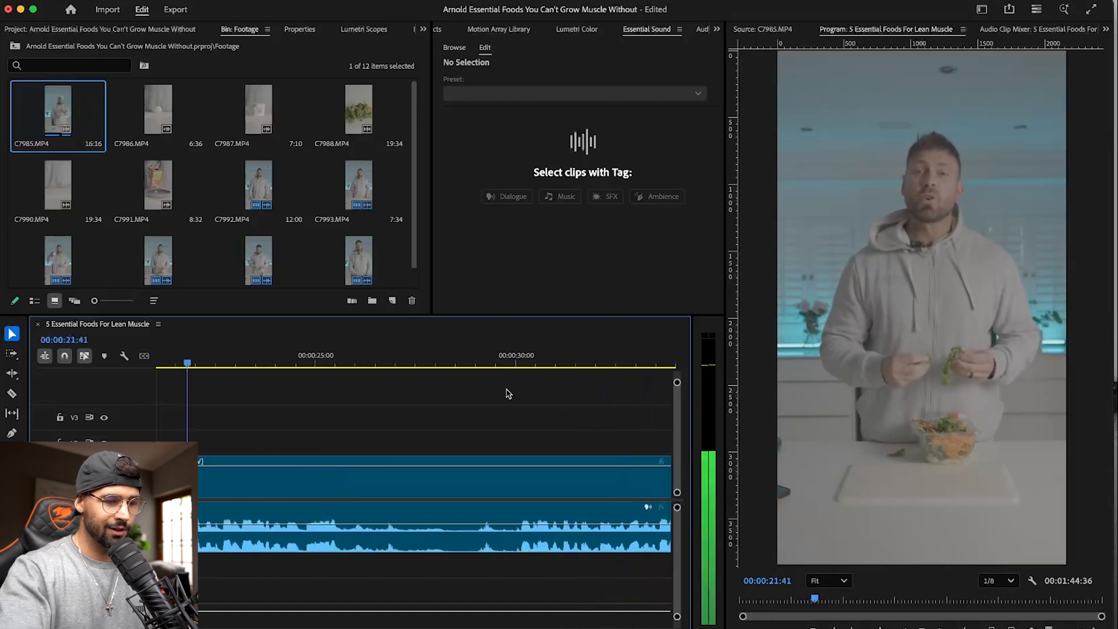
{"action": "key", "text": "minus"}
{"action": "key", "text": "minus"}
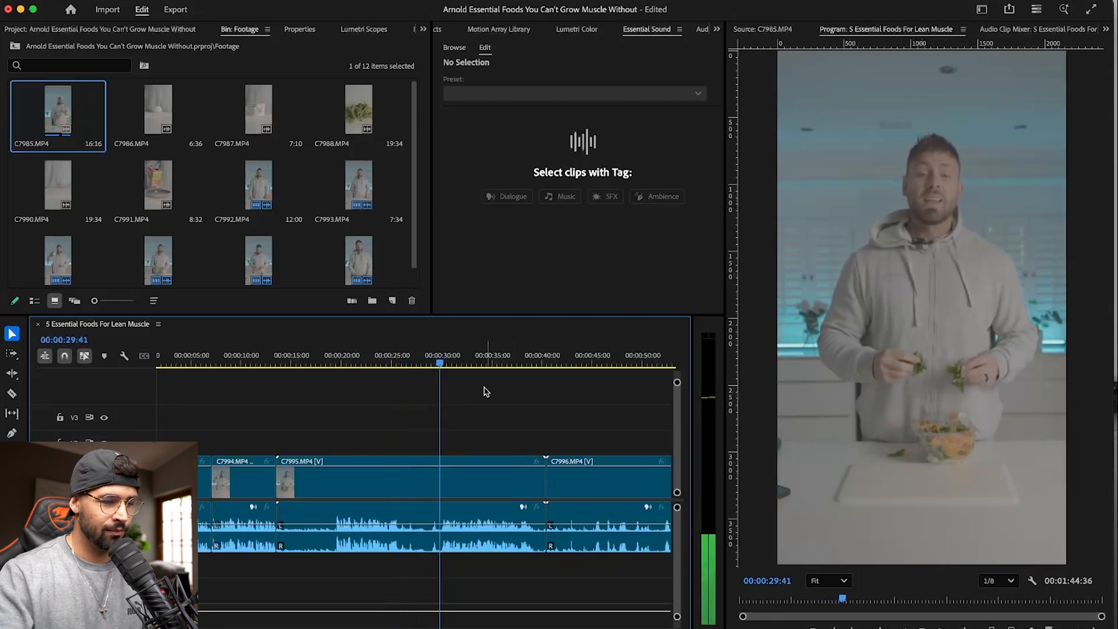
{"action": "key", "text": "="}
{"action": "key", "text": "="}
{"action": "key", "text": "="}
{"action": "key", "text": "="}
{"action": "scroll", "coordinate": [482, 392], "scroll_direction": "right", "scroll_amount": 1}
{"action": "left_click_drag", "start_coordinate": [382, 361], "coordinate": [395, 357]}
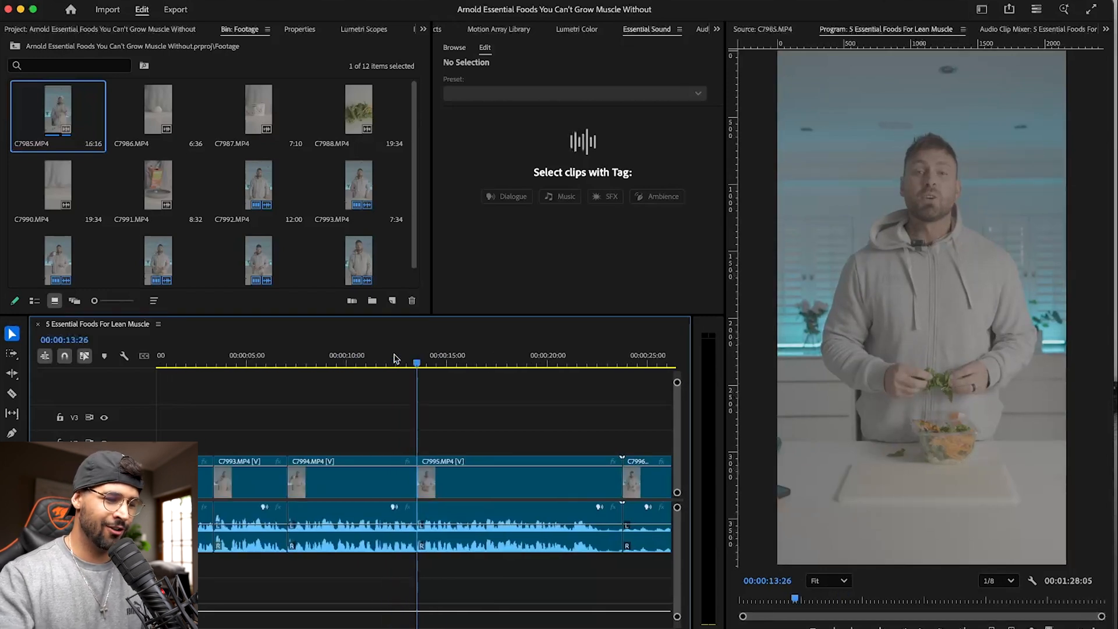
- Play the kept take of C7995.MP4, ripple-trim its trailing silence at 00:00:22:27, and save the project
{"action": "key", "text": "space"}
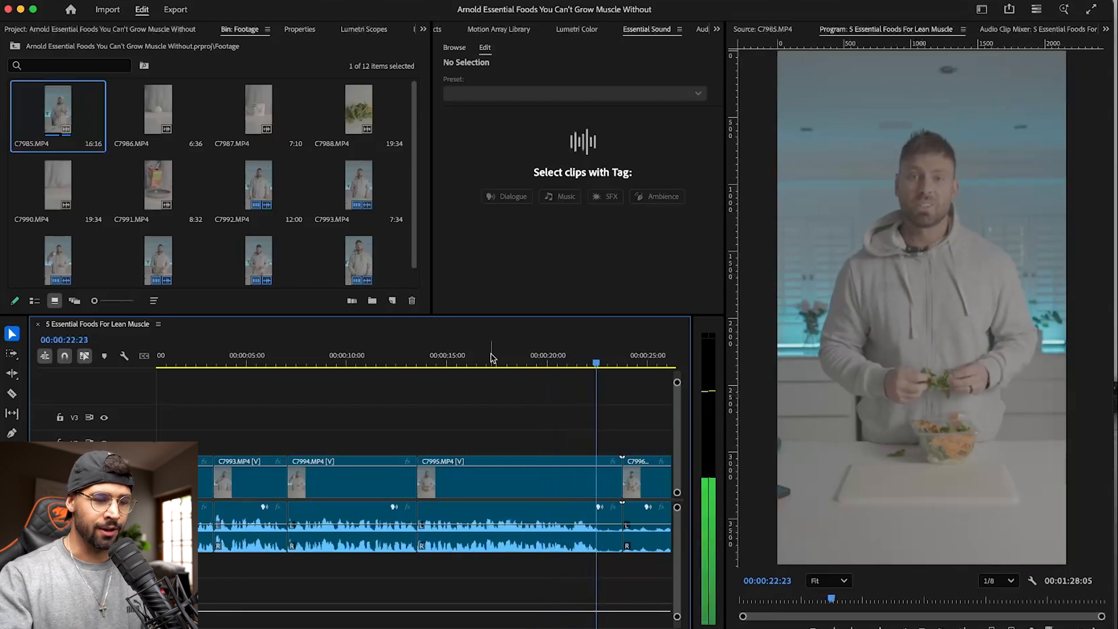
{"action": "key", "text": "="}
{"action": "key", "text": "="}
{"action": "key", "text": "="}
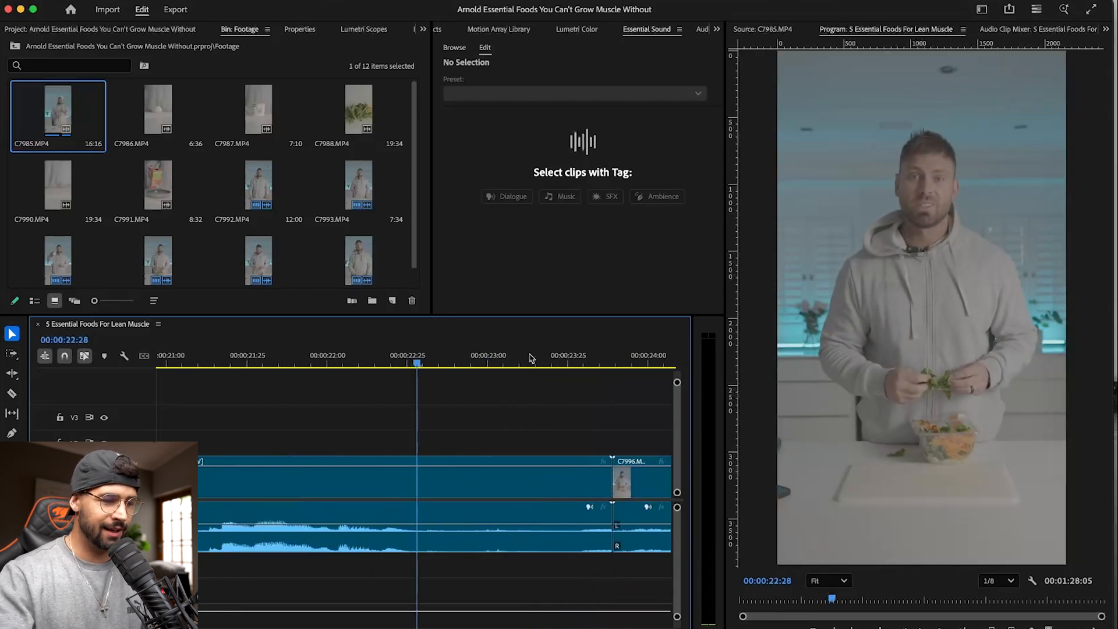
{"action": "left_click_drag", "start_coordinate": [401, 361], "coordinate": [428, 361]}
{"action": "key", "text": "w"}
{"action": "key", "text": "minus"}
{"action": "key", "text": "minus"}
{"action": "key", "text": "minus"}
{"action": "key", "text": "minus"}
{"action": "key", "text": "super+s"}
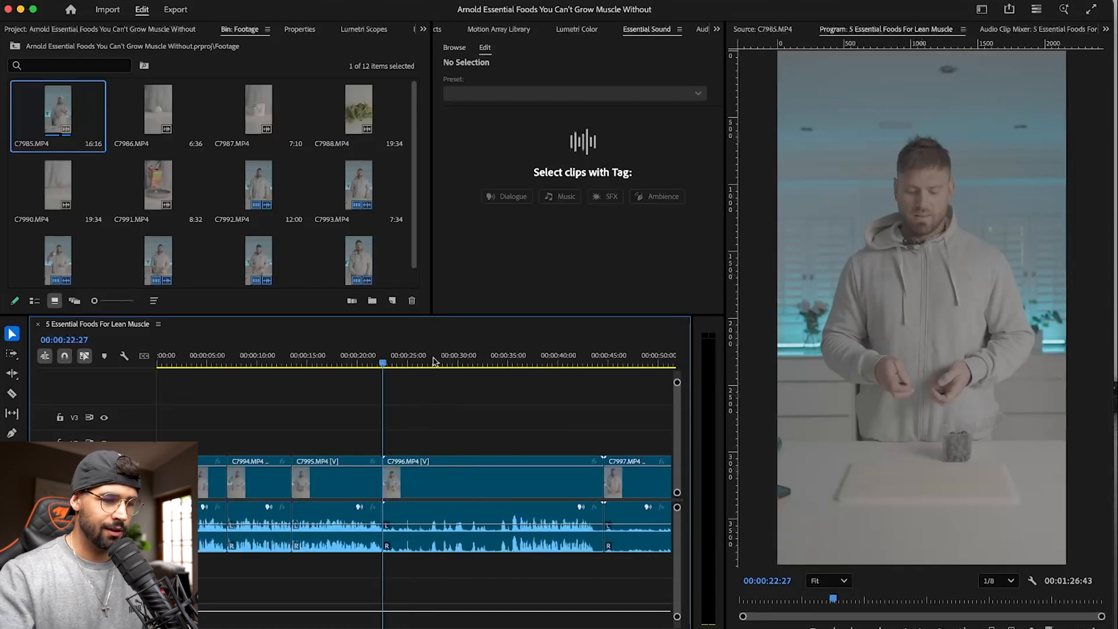
- Ripple-trim the unused opening of C7996.MP4 and its trailing silence after 00:00:33:22
{"action": "left_click_drag", "start_coordinate": [407, 353], "coordinate": [488, 357]}
{"action": "key", "text": "q"}
{"action": "key", "text": "space"}
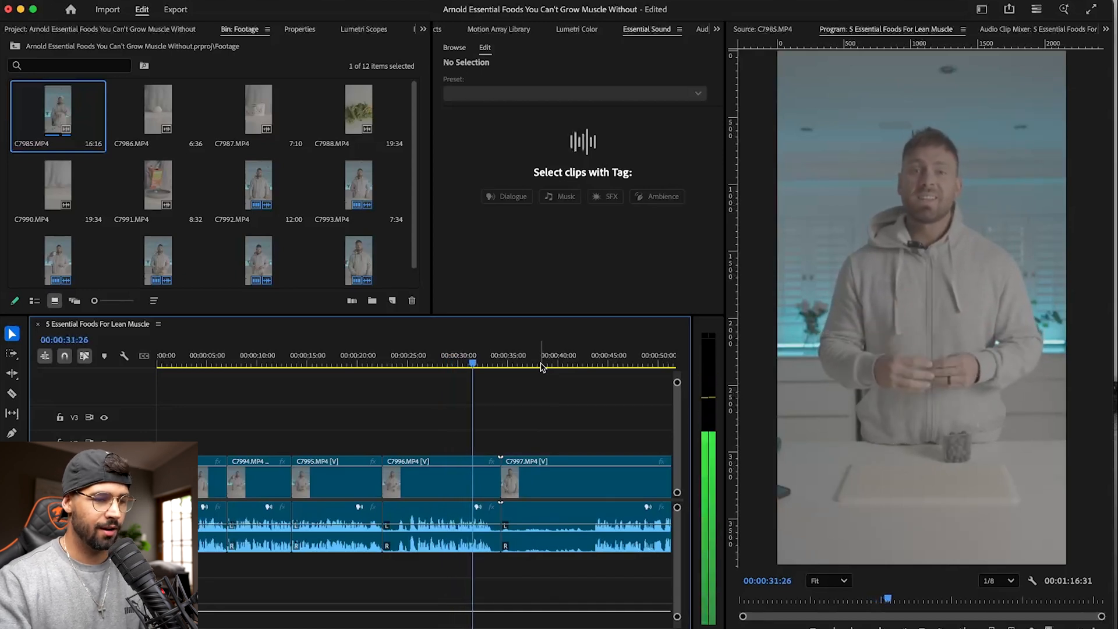
{"action": "key", "text": "equal"}
{"action": "key", "text": "equal"}
{"action": "key", "text": "w"}
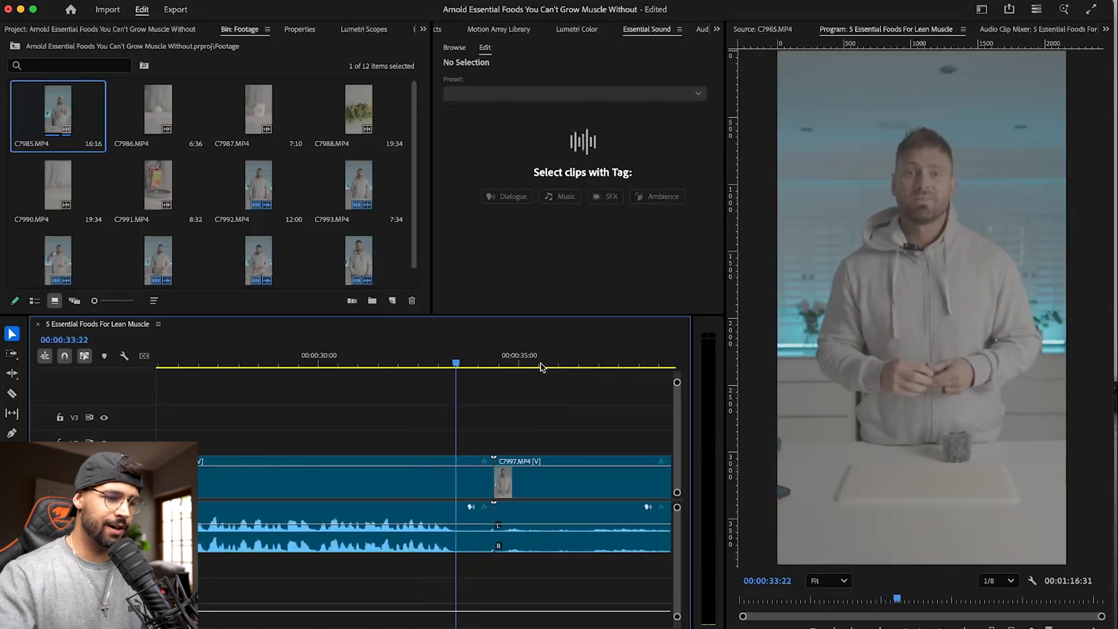
- Play the first take in C7997.MP4 and ripple-trim everything before its second take
{"action": "key", "text": "minus"}
{"action": "key", "text": "minus"}
{"action": "key", "text": "minus"}
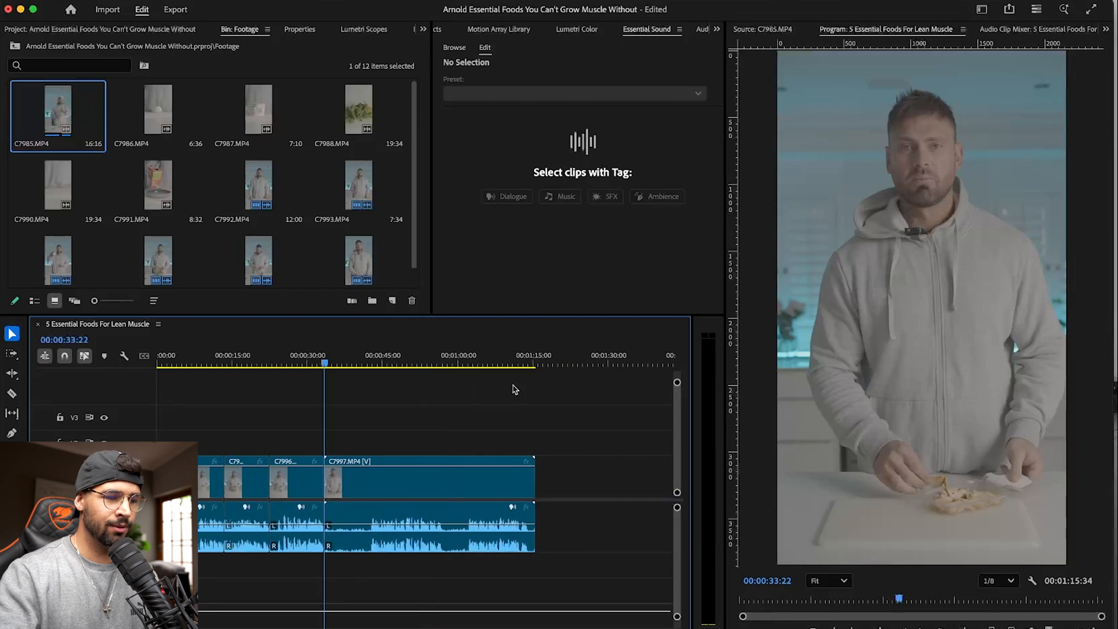
{"action": "left_click", "coordinate": [370, 366]}
{"action": "key", "text": "equal"}
{"action": "key", "text": "equal"}
{"action": "key", "text": "equal"}
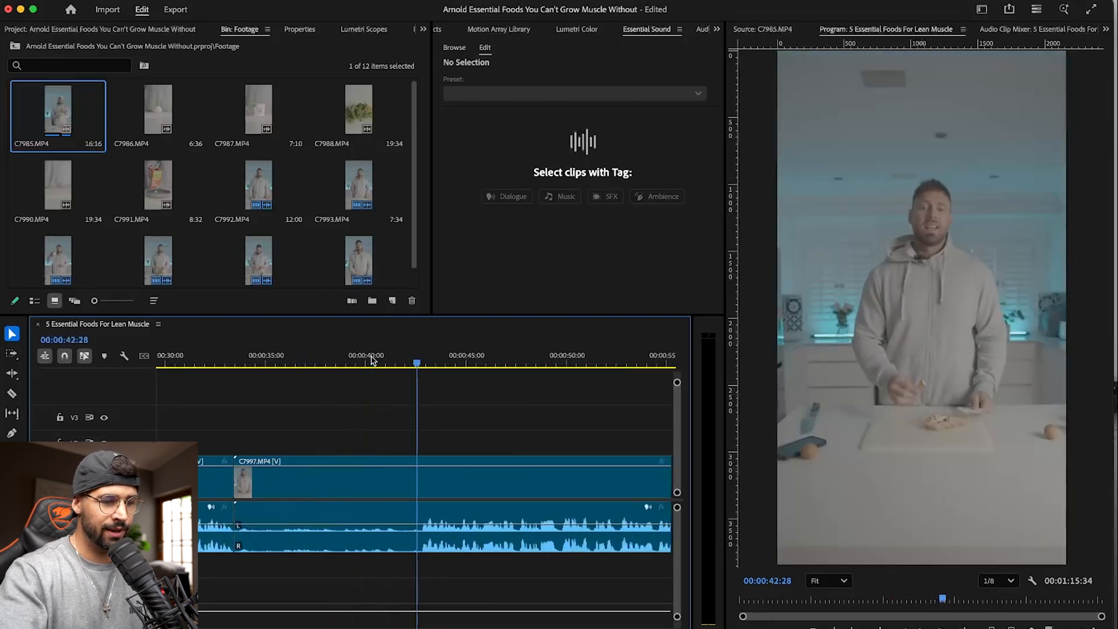
{"action": "key", "text": "space"}
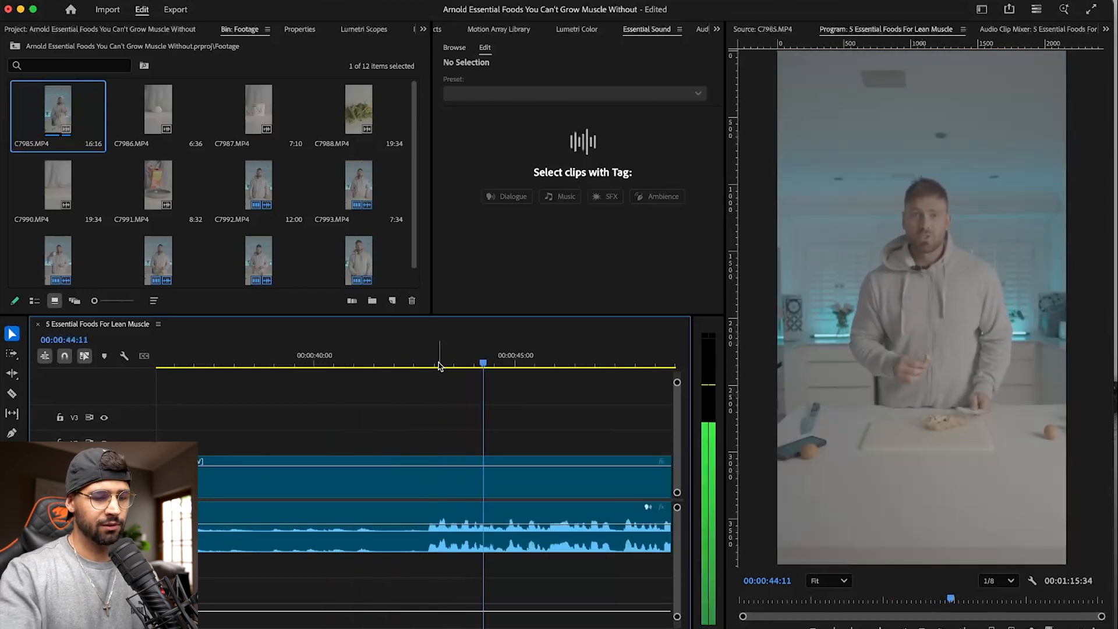
{"action": "key", "text": "minus"}
{"action": "key", "text": "minus"}
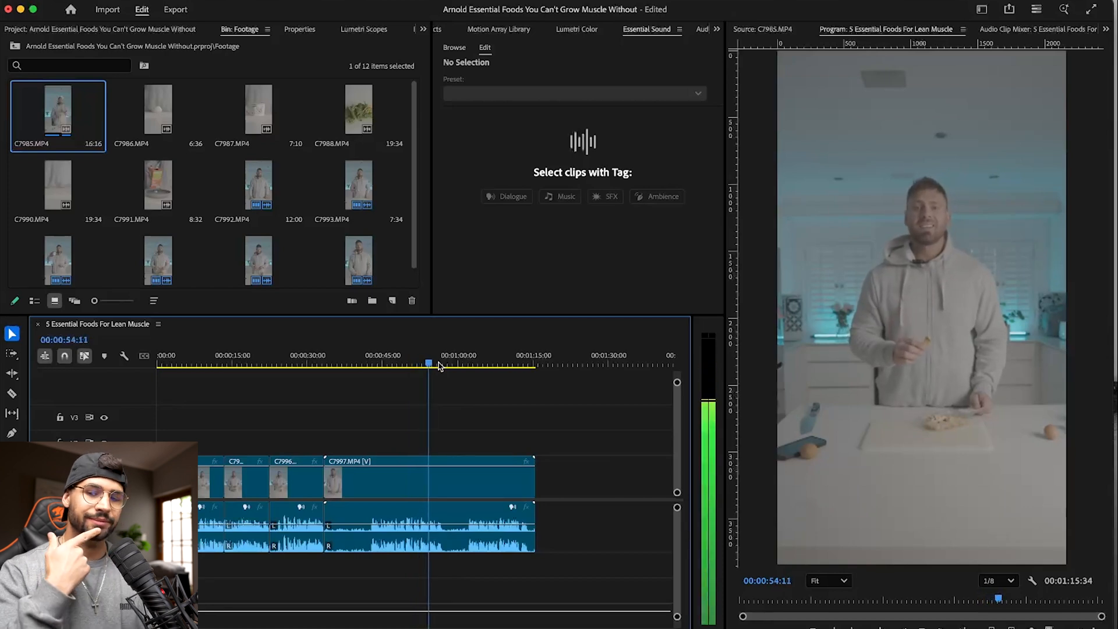
{"action": "key", "text": "="}
{"action": "key", "text": "="}
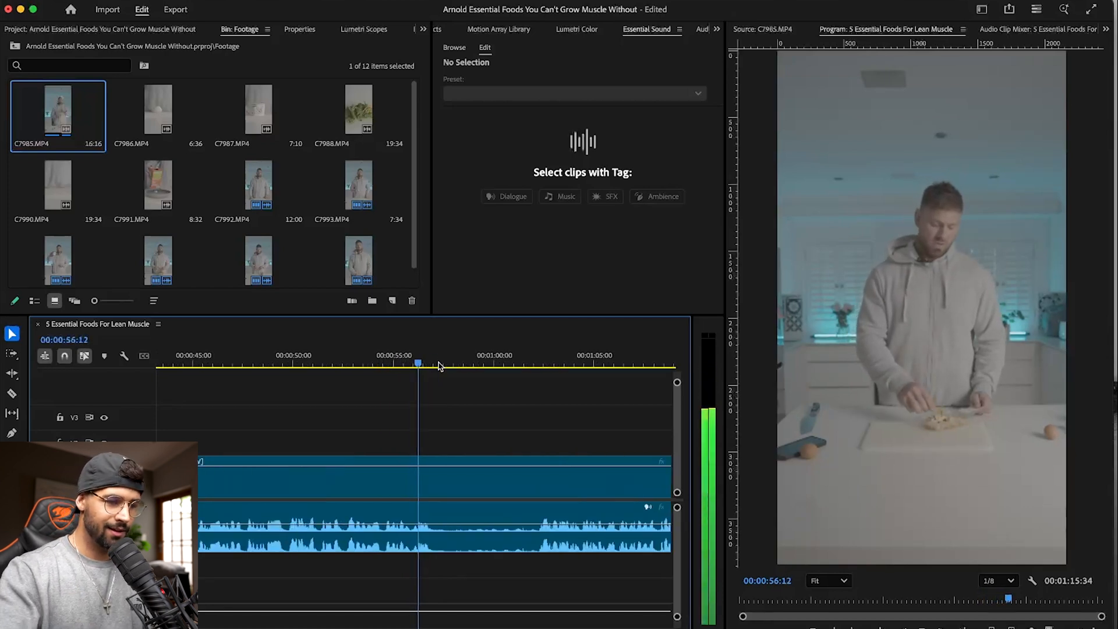
{"action": "left_click_drag", "start_coordinate": [439, 365], "coordinate": [537, 360]}
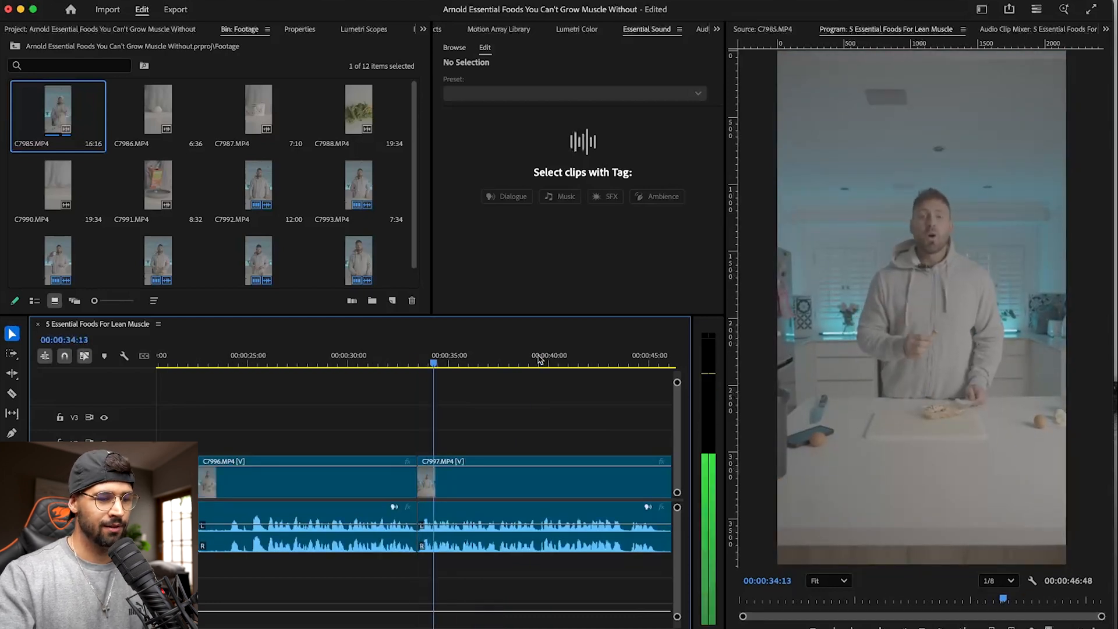
- Play the kept take of C7997.MP4, ripple-trim its trailing silence at 00:00:45:16, and save the project
{"action": "key", "text": "="}
{"action": "key", "text": "="}
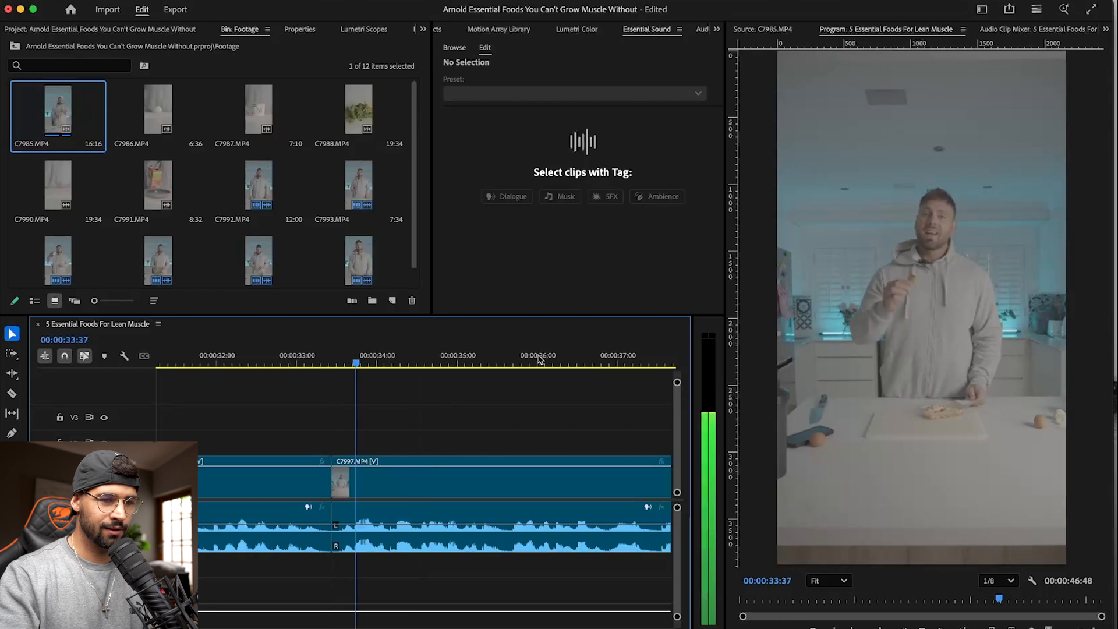
{"action": "key", "text": "-"}
{"action": "key", "text": "-"}
{"action": "key", "text": "-"}
{"action": "key", "text": "-"}
{"action": "key", "text": "="}
{"action": "key", "text": "="}
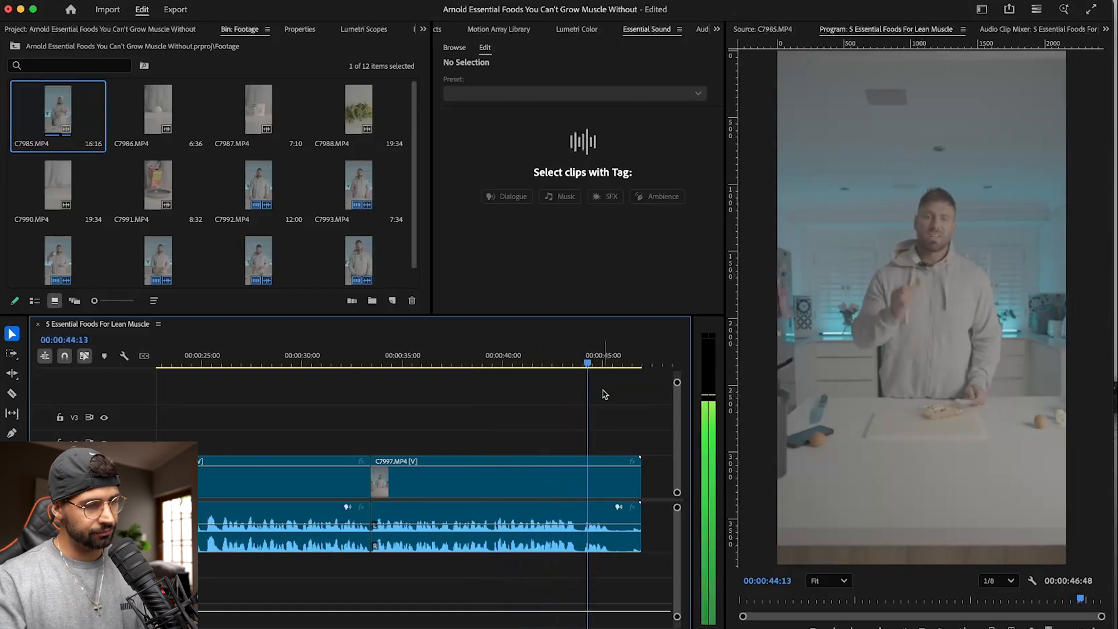
{"action": "left_click", "coordinate": [613, 359]}
{"action": "left_click_drag", "start_coordinate": [612, 356], "coordinate": [609, 357]}
{"action": "key", "text": "w"}
{"action": "key", "text": "super+s"}
- Look over the full assembly of trimmed talking clips and return the playhead to the sequence start
{"action": "scroll", "coordinate": [394, 397], "scroll_direction": "up", "scroll_amount": 10}
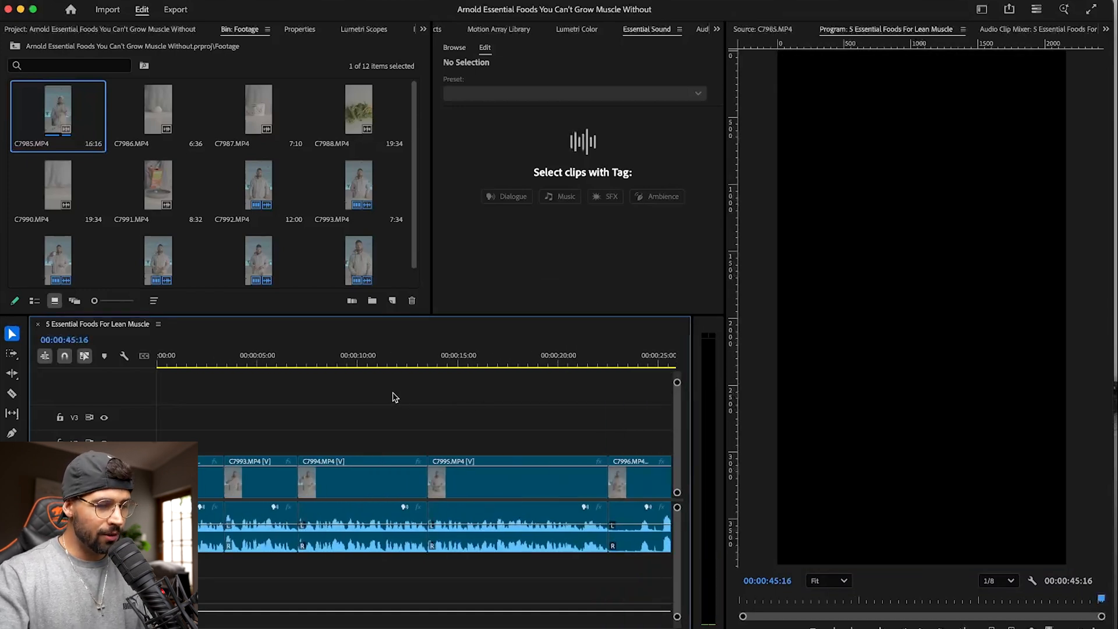
{"action": "key", "text": "minus"}
{"action": "key", "text": "minus"}
{"action": "key", "text": "minus"}
{"action": "key", "text": "equal"}
{"action": "key", "text": "equal"}
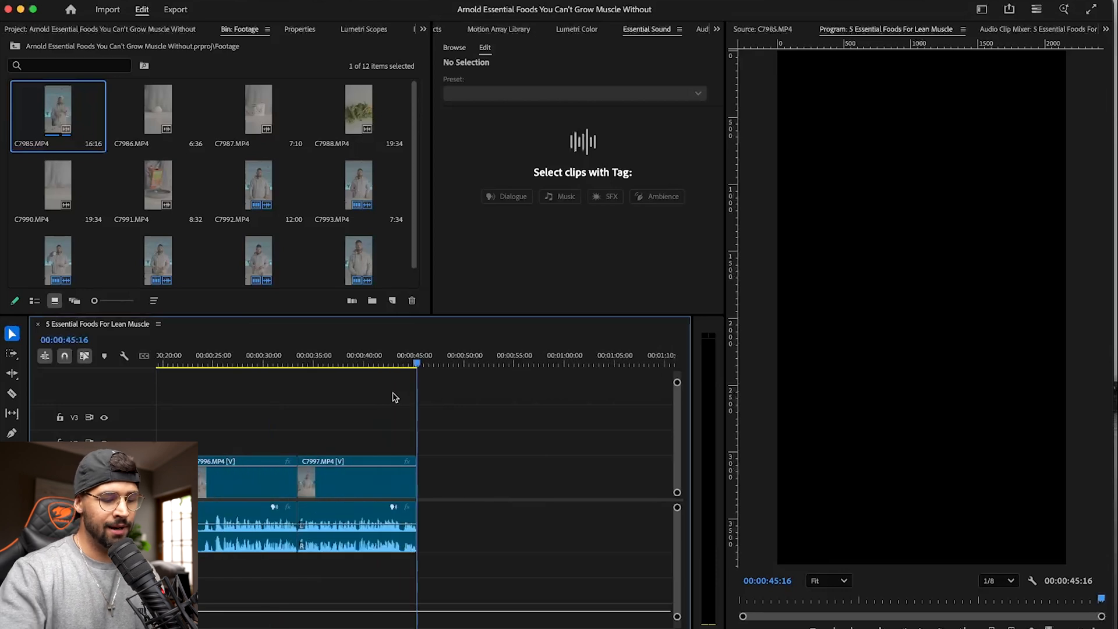
{"action": "scroll", "coordinate": [392, 394], "scroll_direction": "up", "scroll_amount": 5}
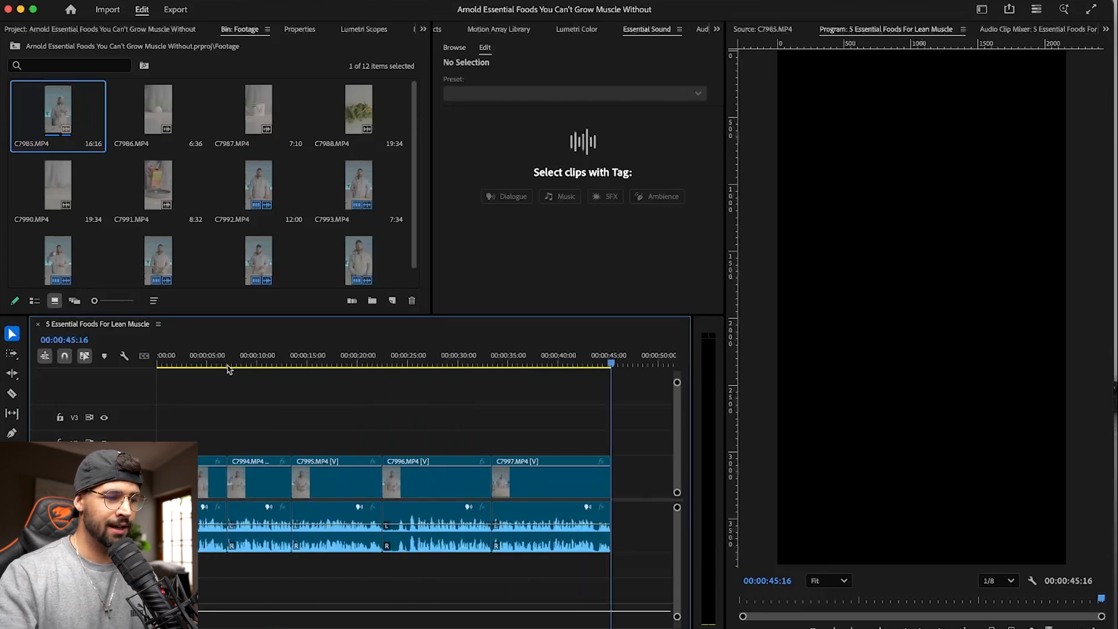
{"action": "key", "text": "Home"}
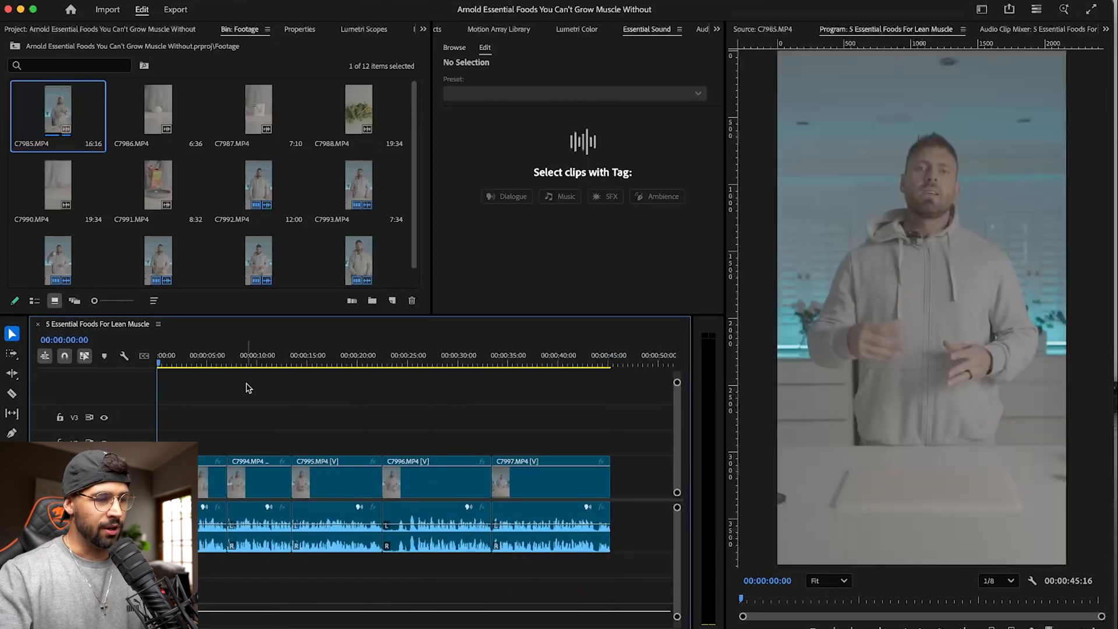
- Place the egg clip C7986.MP4 on V2 from 00:00:03:19 and shift the following talking clips to start at its end
{"action": "double_click", "coordinate": [160, 99]}
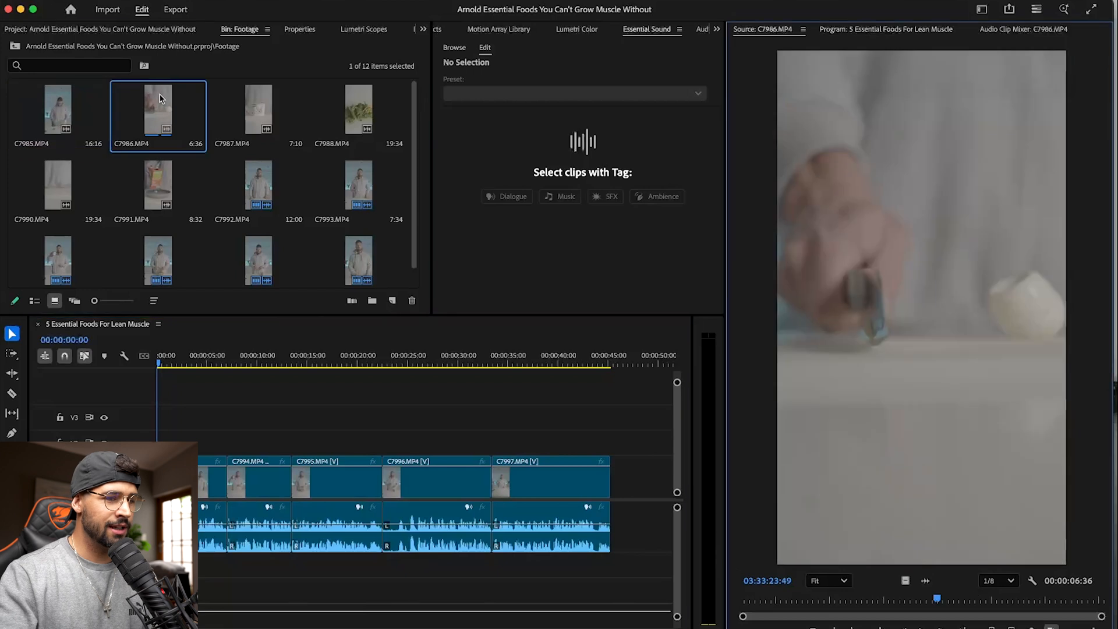
{"action": "left_click_drag", "start_coordinate": [151, 99], "coordinate": [199, 441]}
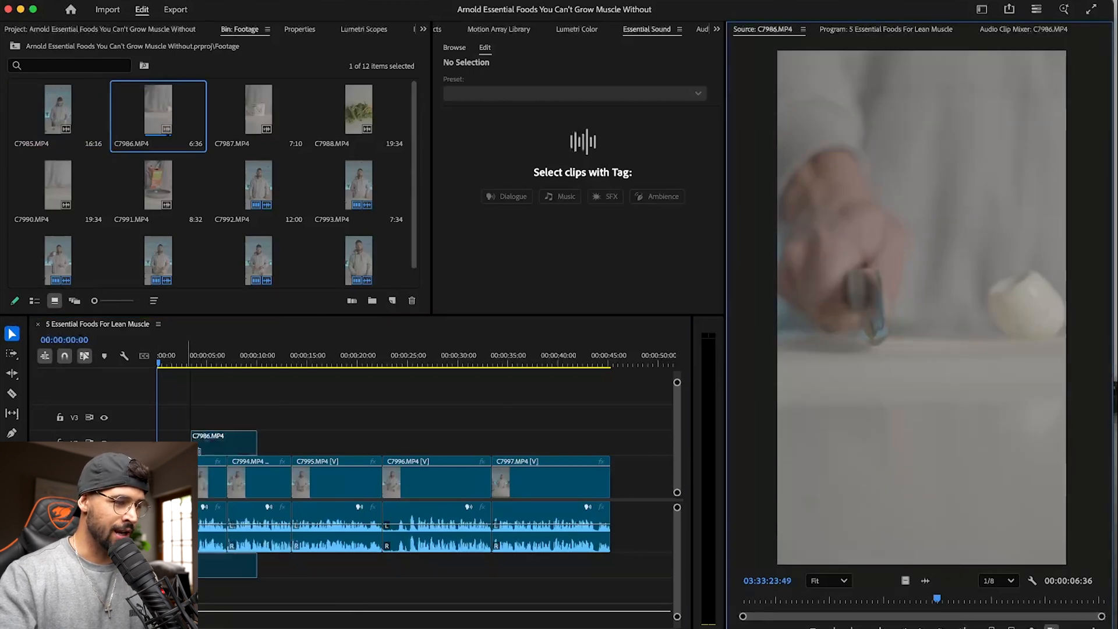
{"action": "left_click_drag", "start_coordinate": [651, 483], "coordinate": [279, 489]}
{"action": "left_click", "coordinate": [211, 399]}
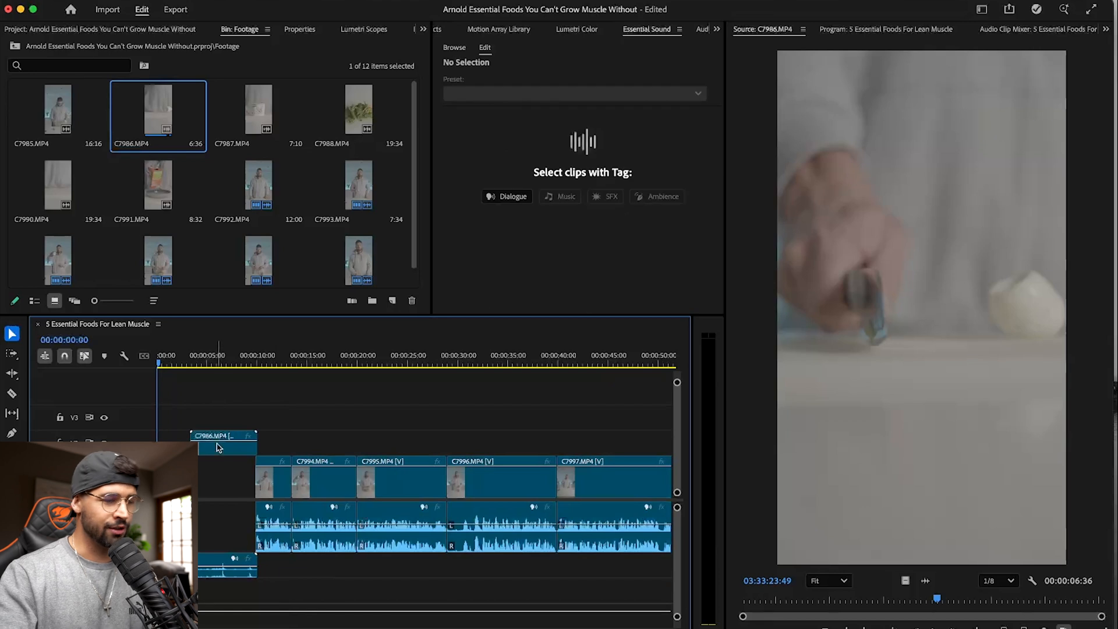
- Scrub over C7986.MP4 in the sequence and return the playhead to 00:00:00:00
{"action": "left_click_drag", "start_coordinate": [193, 359], "coordinate": [214, 359]}
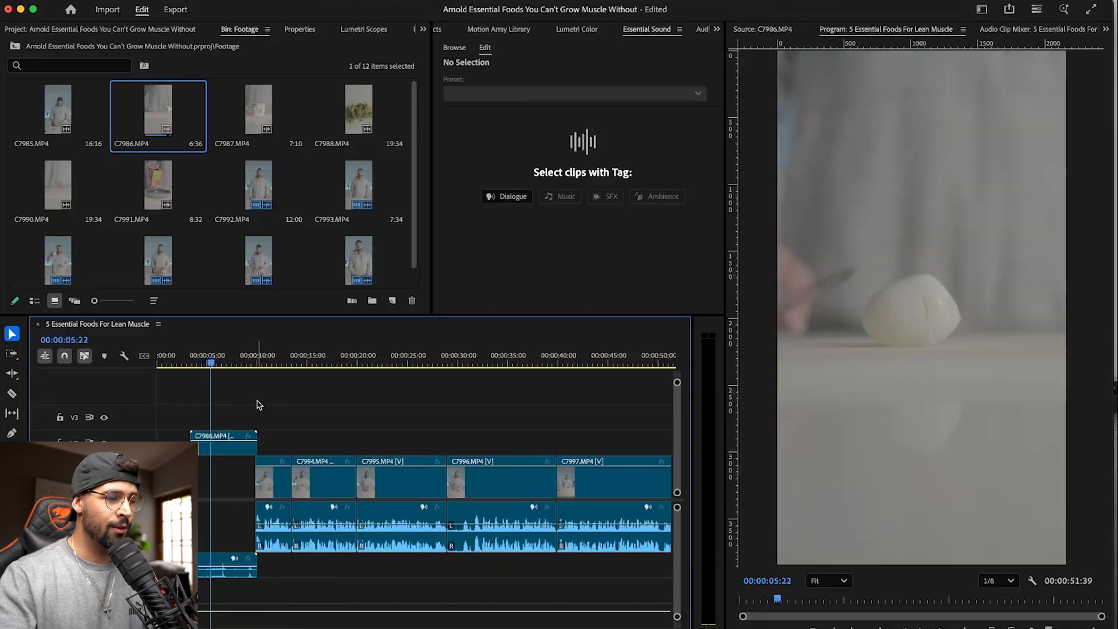
{"action": "key", "text": "Up"}
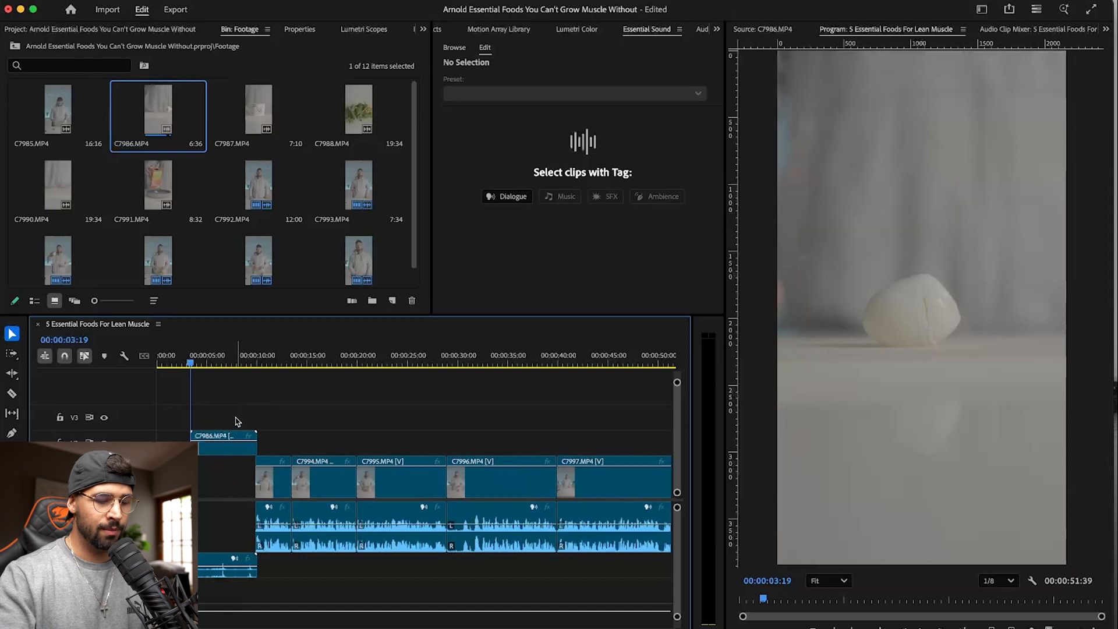
{"action": "key", "text": "Up"}
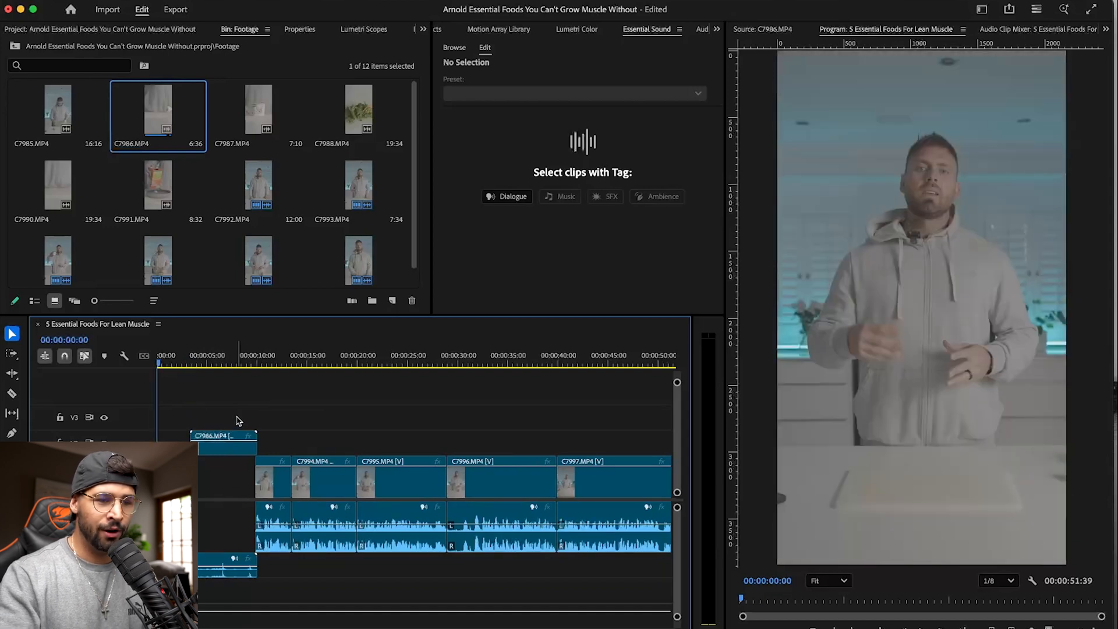
- Step the playhead back and forth between the edit points at the sequence start and the start of C7986.MP4
{"action": "key", "text": "Down"}
{"action": "key", "text": "Down"}
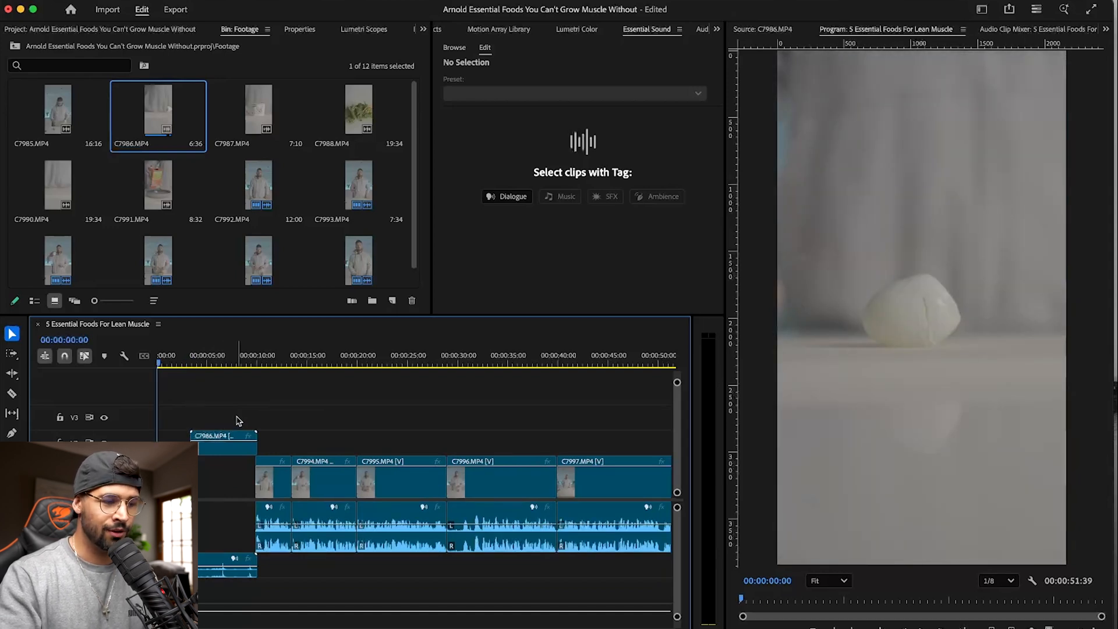
{"action": "key", "text": "Up"}
{"action": "key", "text": "Up"}
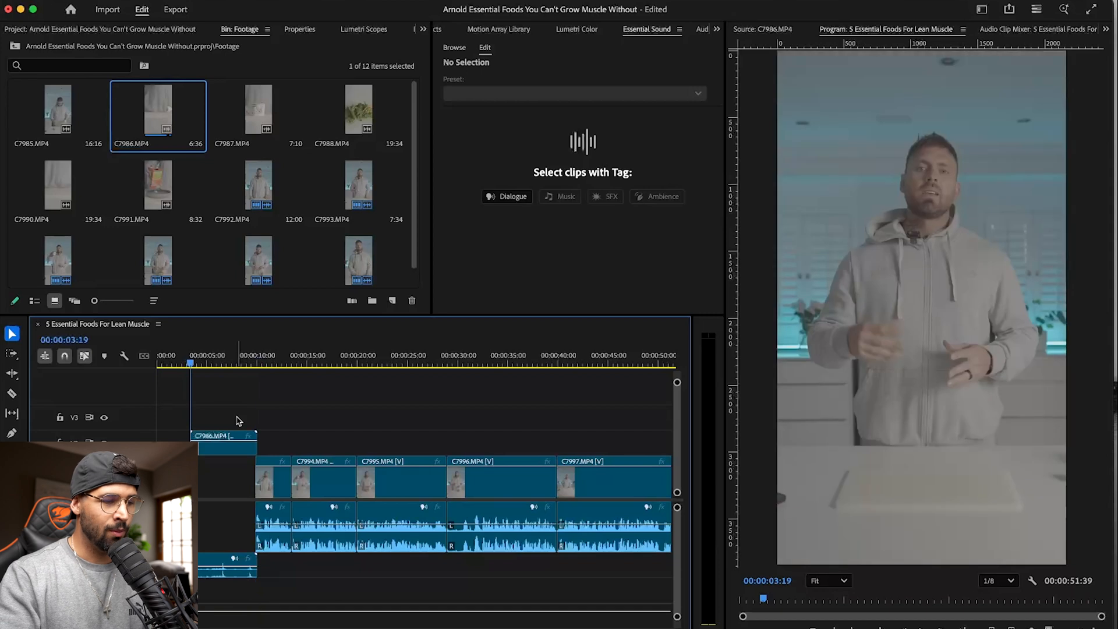
{"action": "key", "text": "Down"}
{"action": "key", "text": "Down"}
{"action": "key", "text": "Up"}
{"action": "key", "text": "Up"}
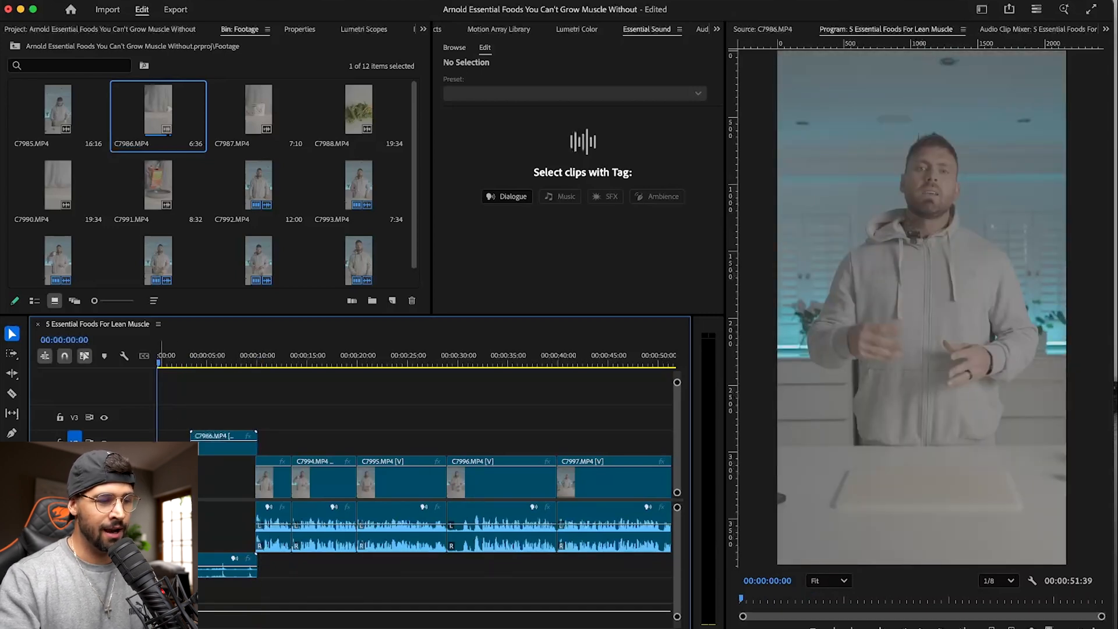
{"action": "left_click", "coordinate": [243, 451]}
{"action": "key", "text": "Down"}
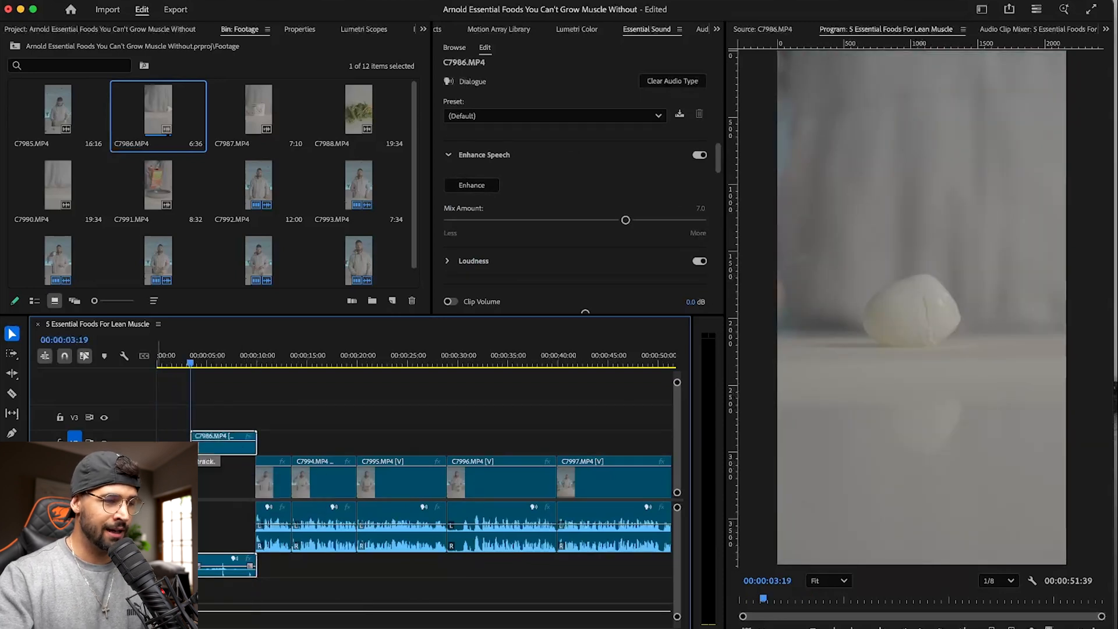
- Place the yogurt clip C7987.MP4 on V2 directly after C7986.MP4
{"action": "double_click", "coordinate": [250, 107]}
{"action": "left_click_drag", "start_coordinate": [906, 580], "coordinate": [262, 445]}
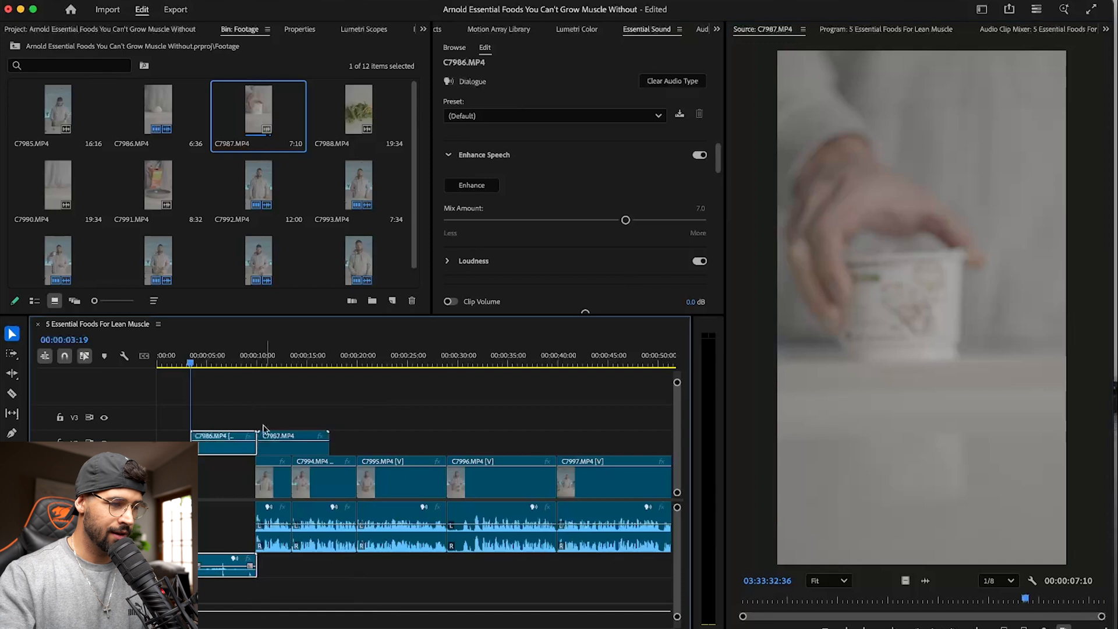
{"action": "left_click", "coordinate": [252, 398]}
- Step through the sequence's edit points, checking the cuts around C7987.MP4 and the talking clips beneath it
{"action": "key", "text": "Down"}
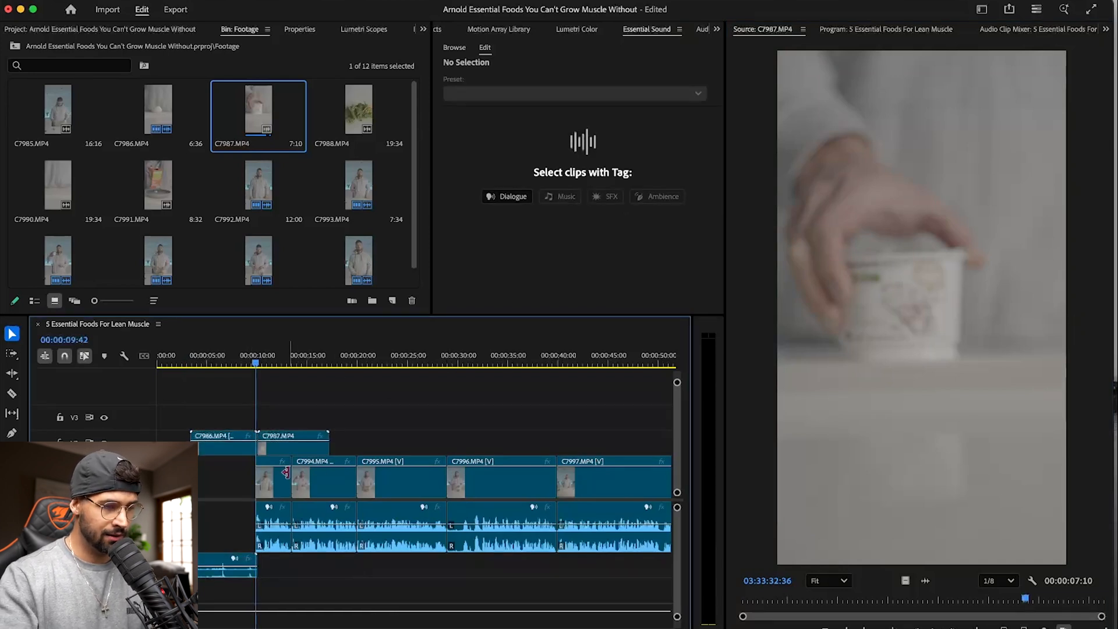
{"action": "key", "text": "Down"}
{"action": "key", "text": "Down"}
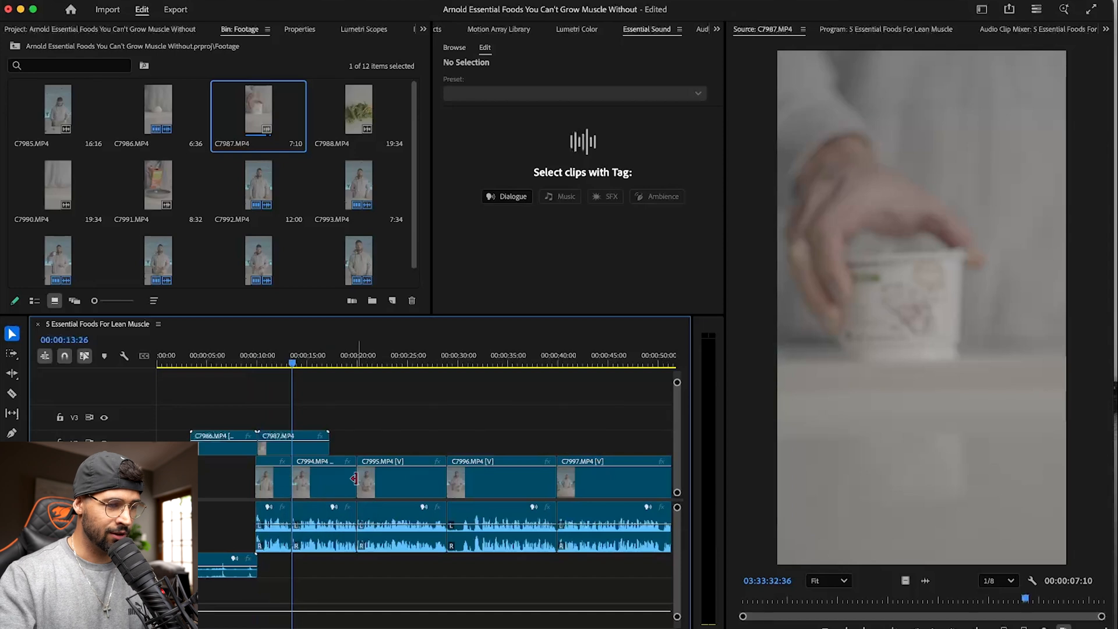
{"action": "key", "text": "Down"}
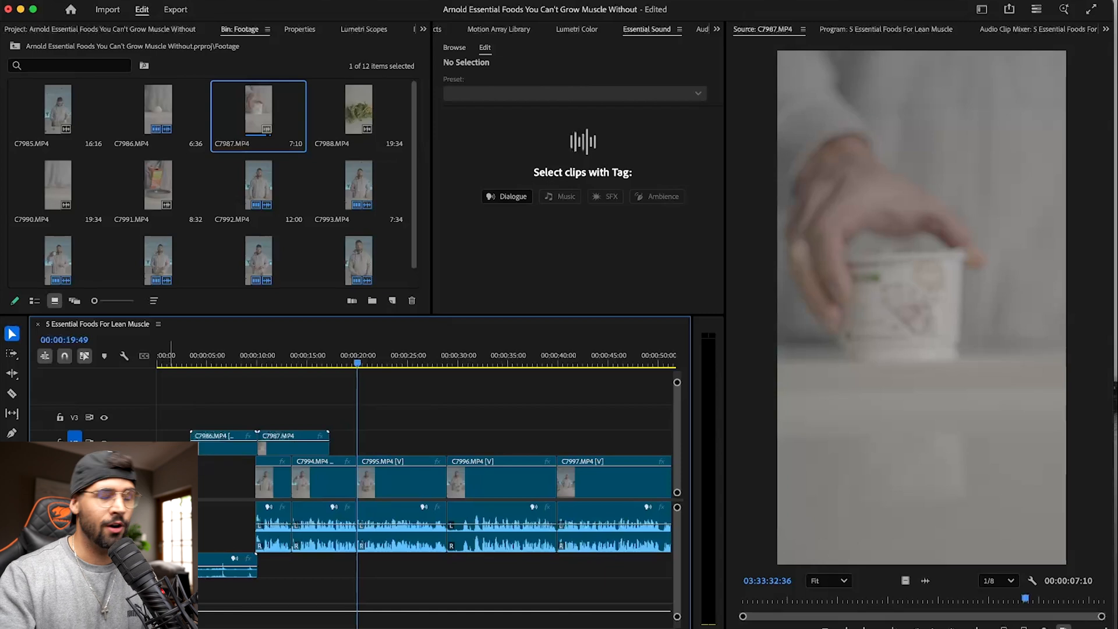
{"action": "key", "text": "Up"}
{"action": "key", "text": "Up"}
{"action": "key", "text": "Up"}
{"action": "key", "text": "Down"}
{"action": "key", "text": "Down"}
- Delete C7987.MP4 from V2 and save the project
{"action": "left_click", "coordinate": [297, 451]}
{"action": "key", "text": "Delete"}
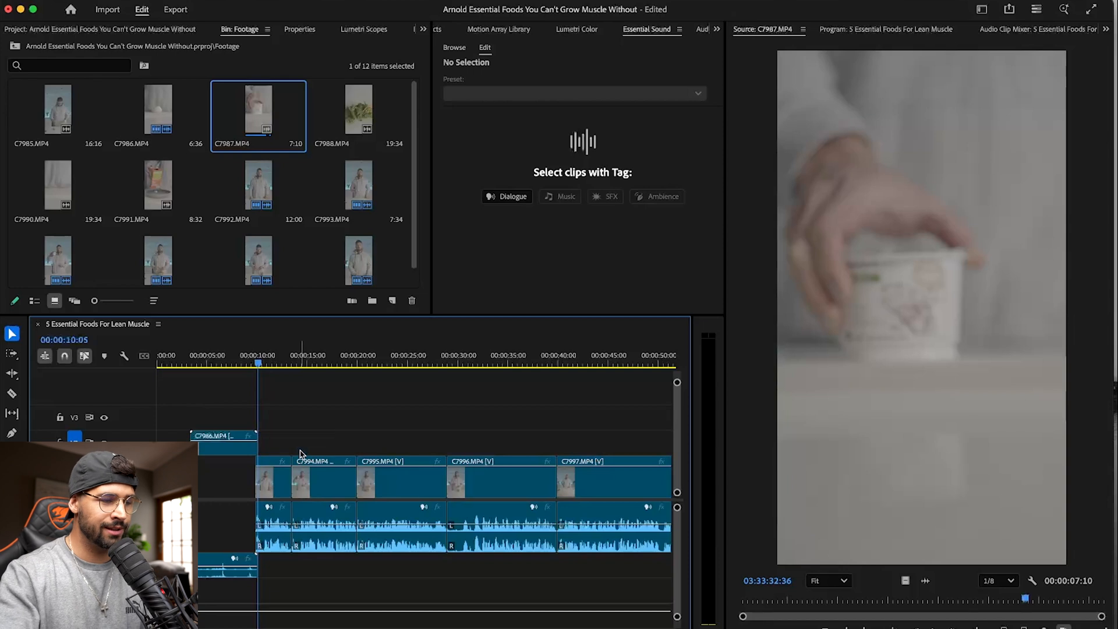
{"action": "key", "text": "super+s"}
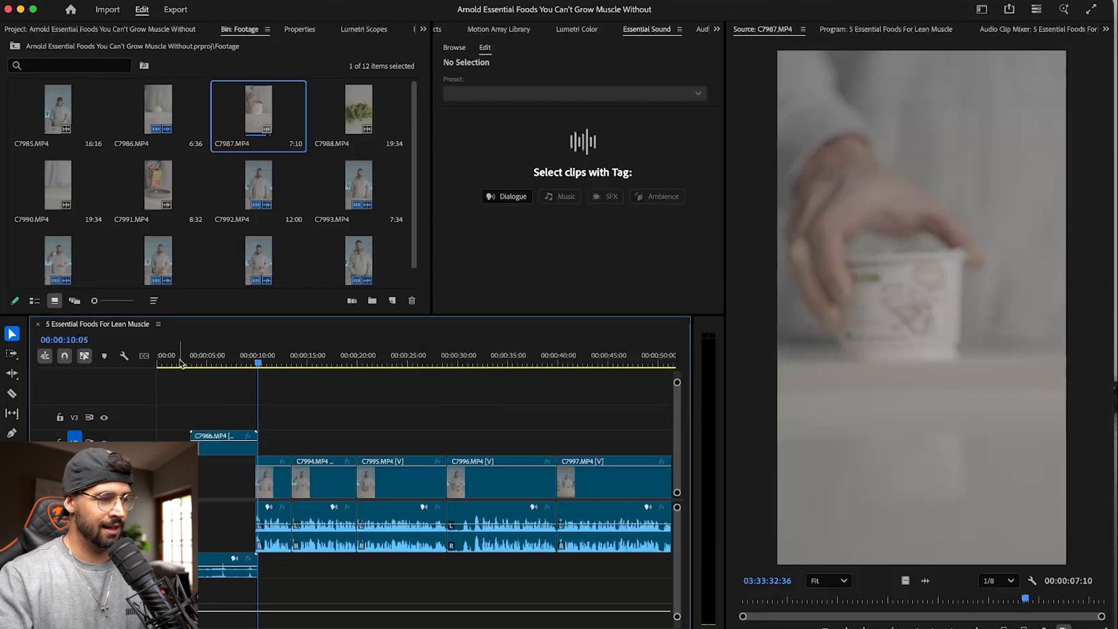
- Remove C7986.MP4 from V2, close the gap it leaves between the talking clips, and save the project
{"action": "key", "text": "Home"}
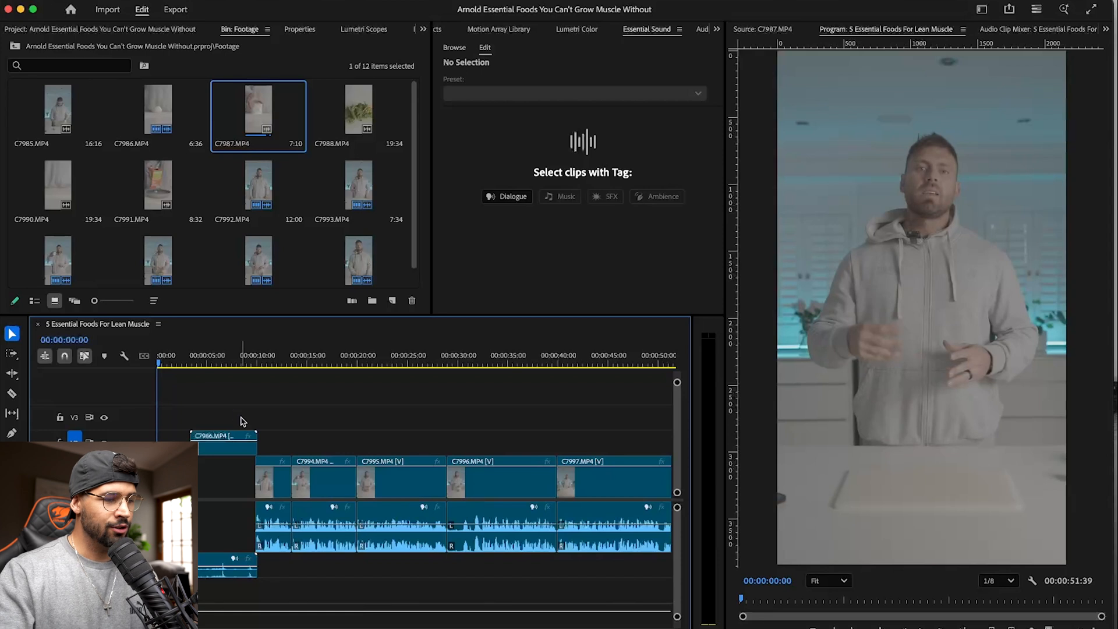
{"action": "left_click", "coordinate": [235, 448]}
{"action": "key", "text": "Delete"}
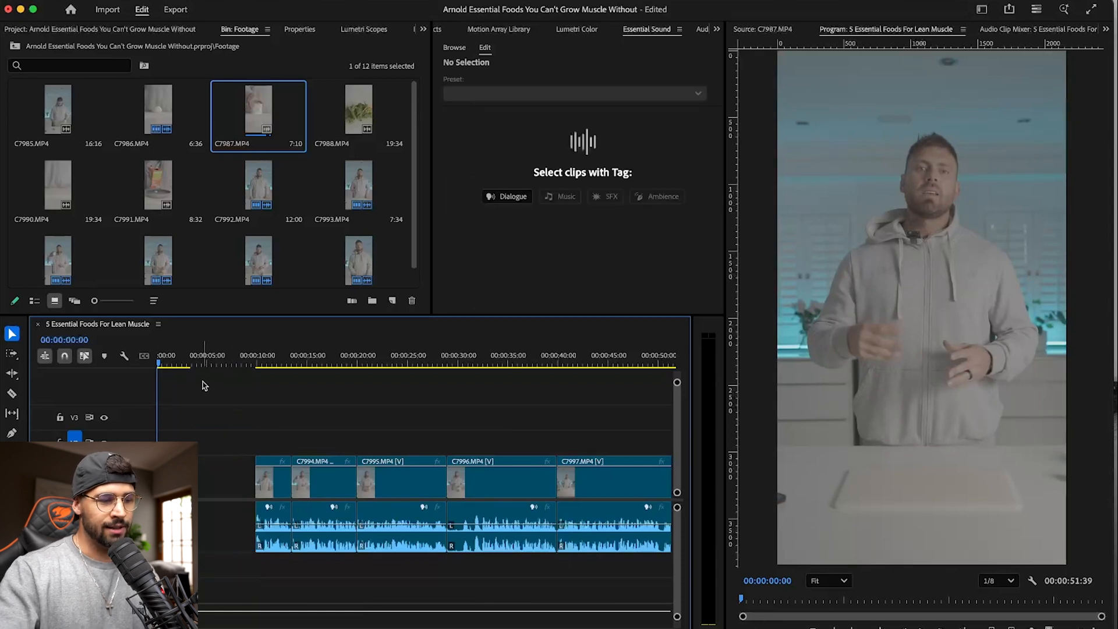
{"action": "left_click", "coordinate": [232, 474]}
{"action": "key", "text": "Delete"}
{"action": "key", "text": "super+s"}
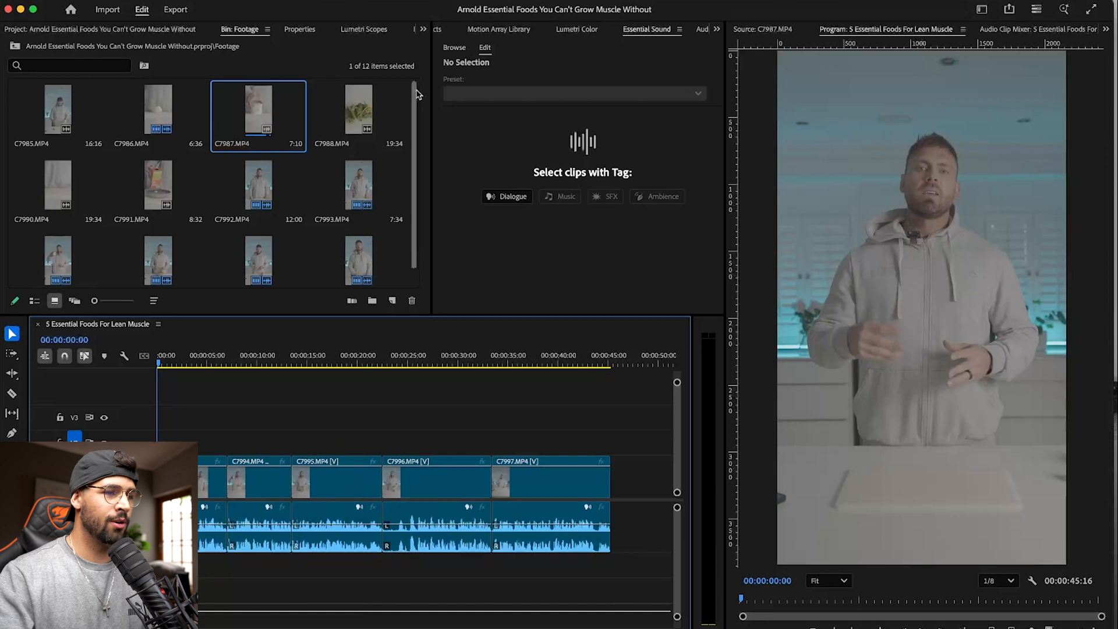
- Apply the Multiband Compressor audio effect to the first talking clip, C7992.MP4
{"action": "key", "text": "shift+7"}
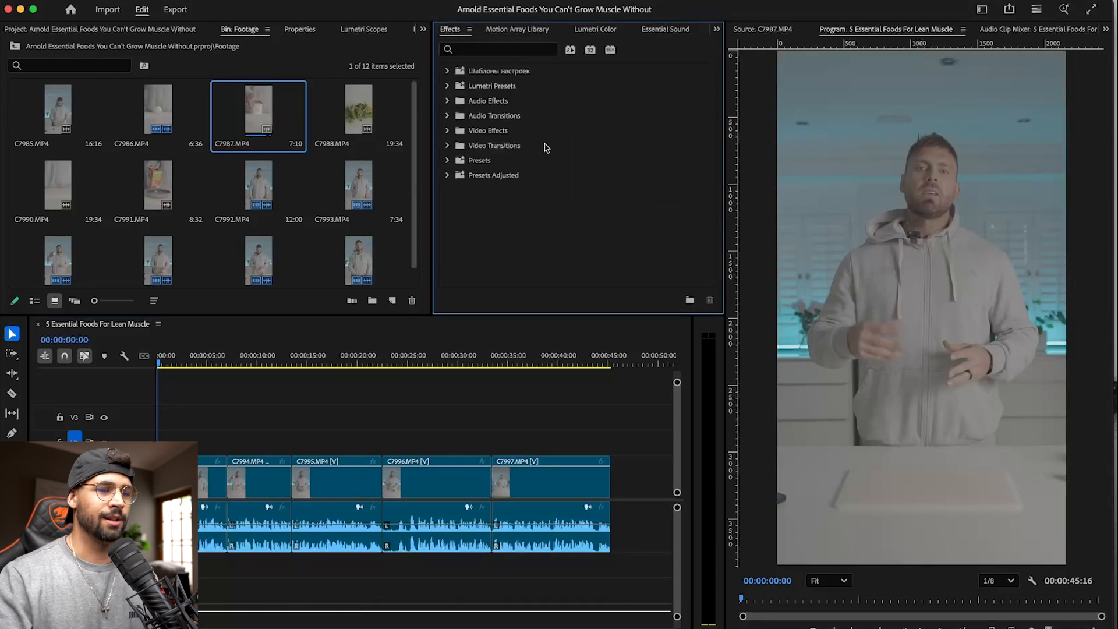
{"action": "left_click", "coordinate": [447, 101]}
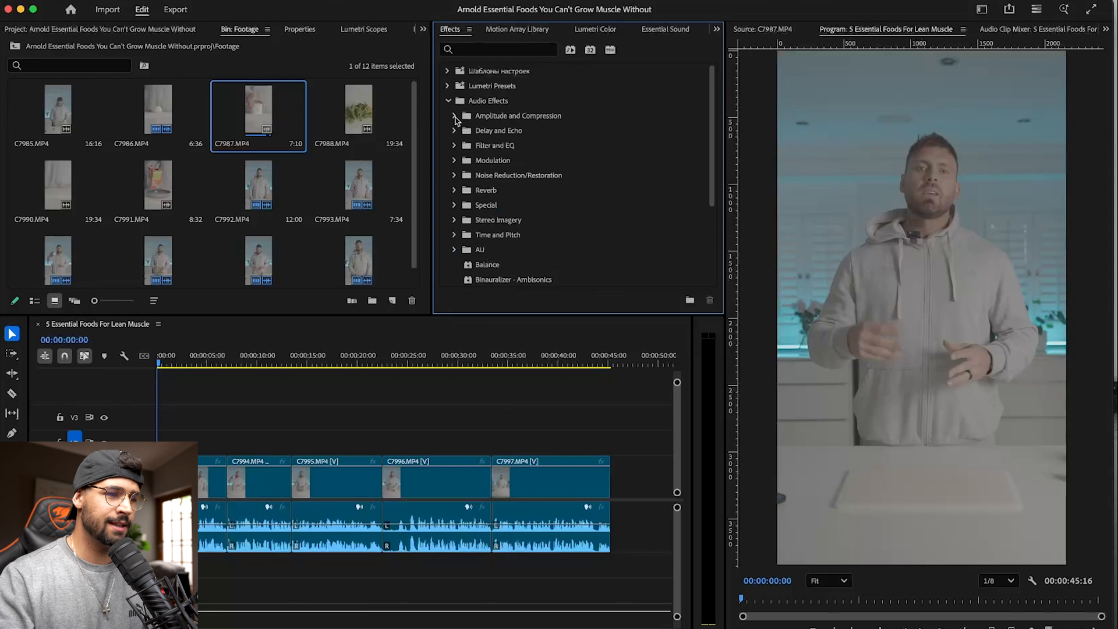
{"action": "left_click", "coordinate": [454, 116]}
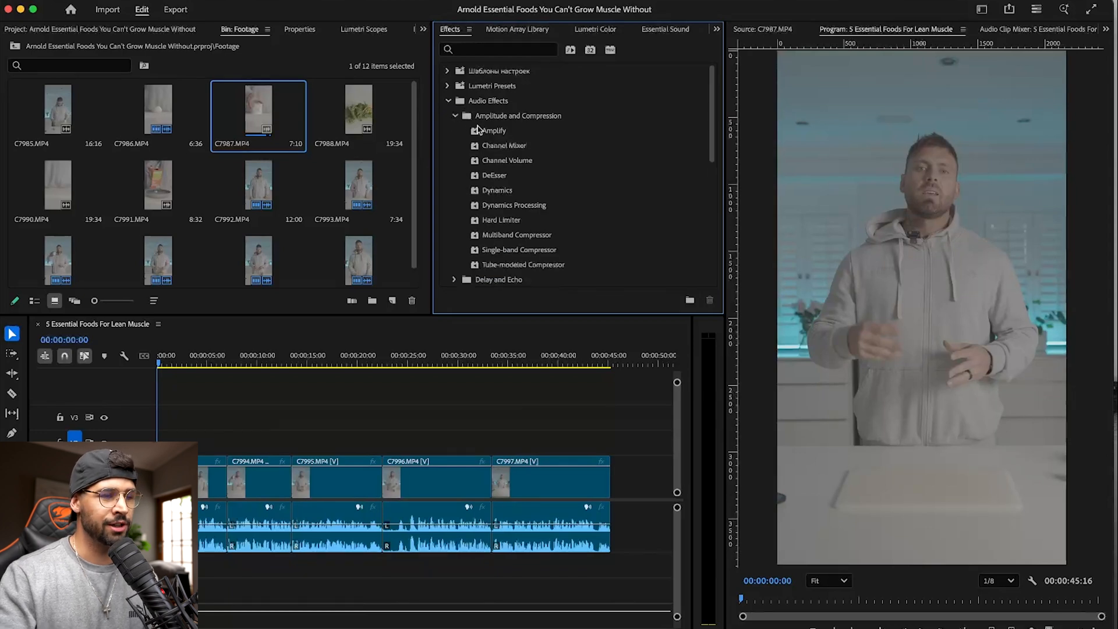
{"action": "scroll", "coordinate": [484, 126], "scroll_direction": "down", "scroll_amount": 1}
{"action": "left_click_drag", "start_coordinate": [526, 226], "coordinate": [362, 288]}
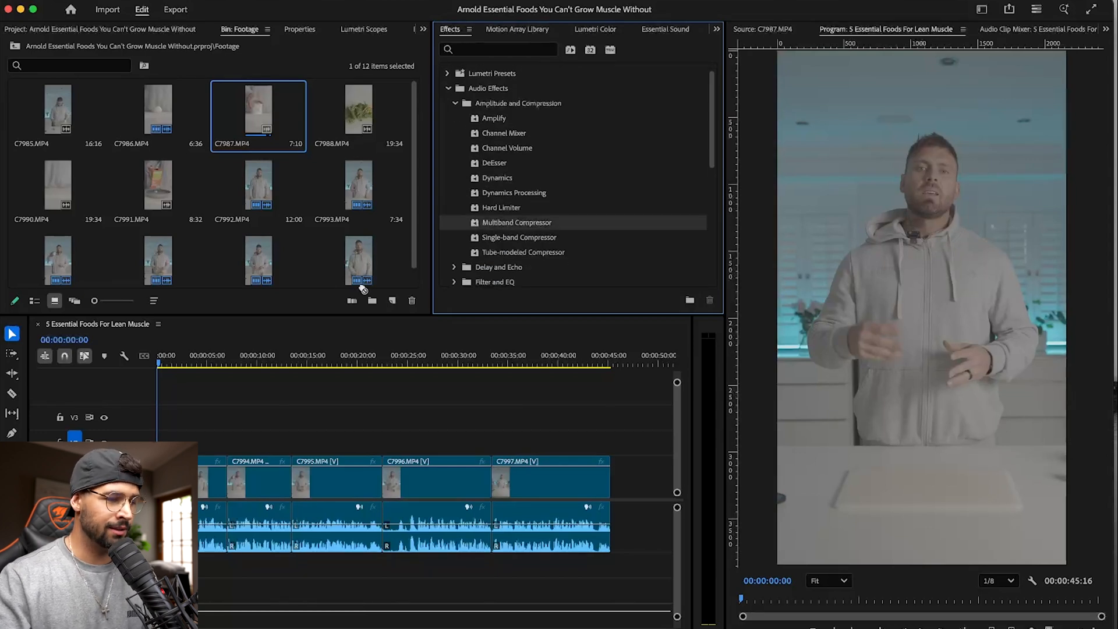
{"action": "left_click_drag", "start_coordinate": [181, 524], "coordinate": [179, 524]}
- Add the Parametric Equalizer audio effect to C7992.MP4
{"action": "scroll", "coordinate": [526, 153], "scroll_direction": "down", "scroll_amount": 4}
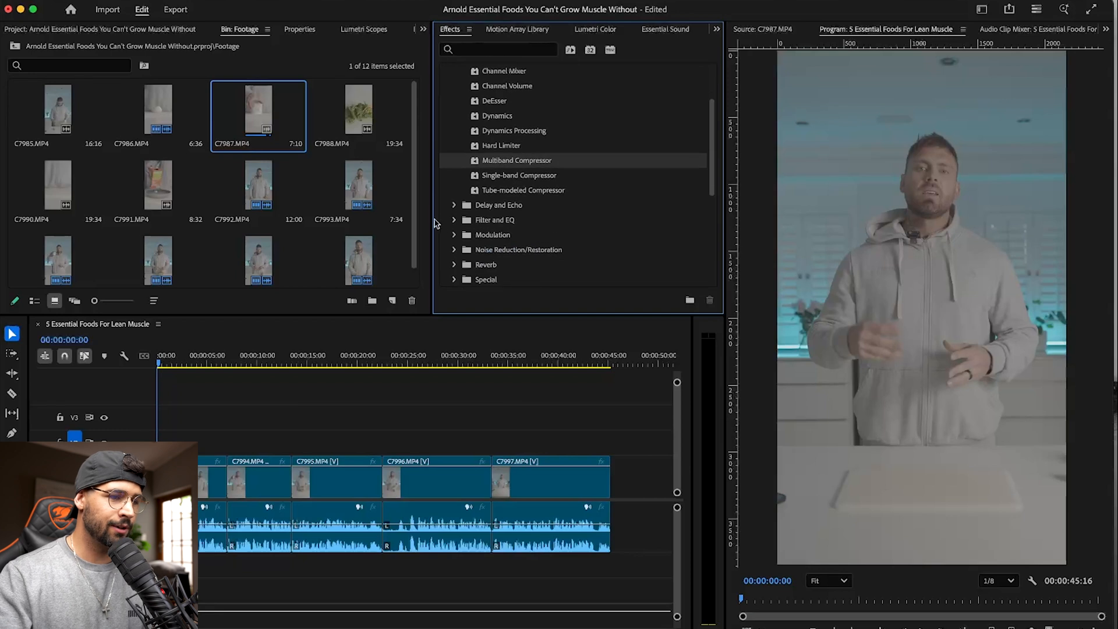
{"action": "left_click", "coordinate": [454, 220]}
{"action": "scroll", "coordinate": [522, 208], "scroll_direction": "down", "scroll_amount": 5}
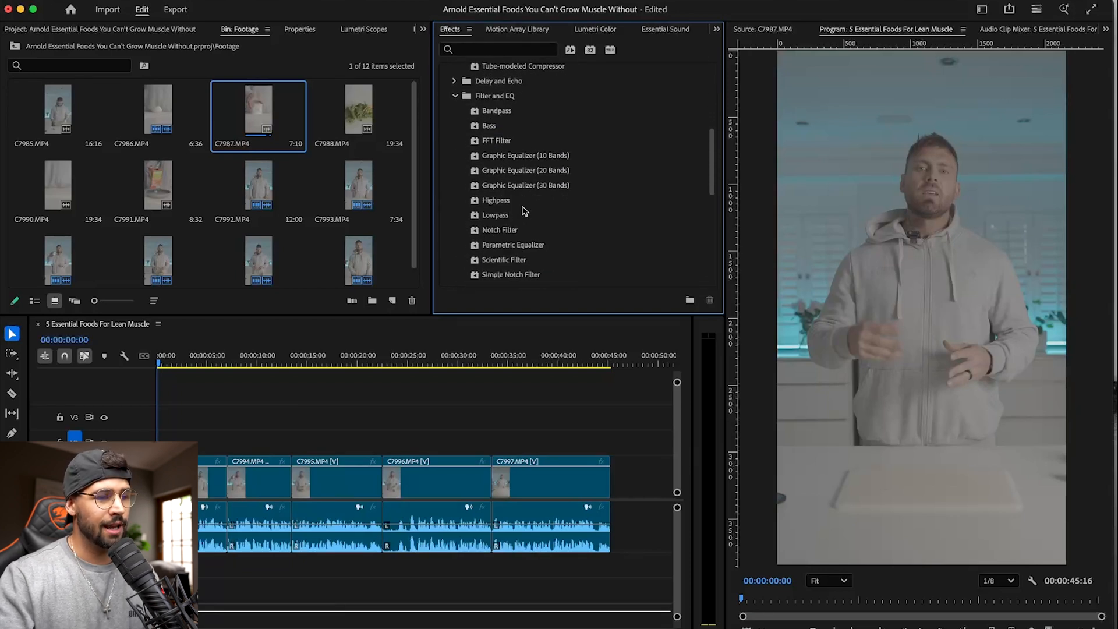
{"action": "left_click_drag", "start_coordinate": [508, 249], "coordinate": [201, 503]}
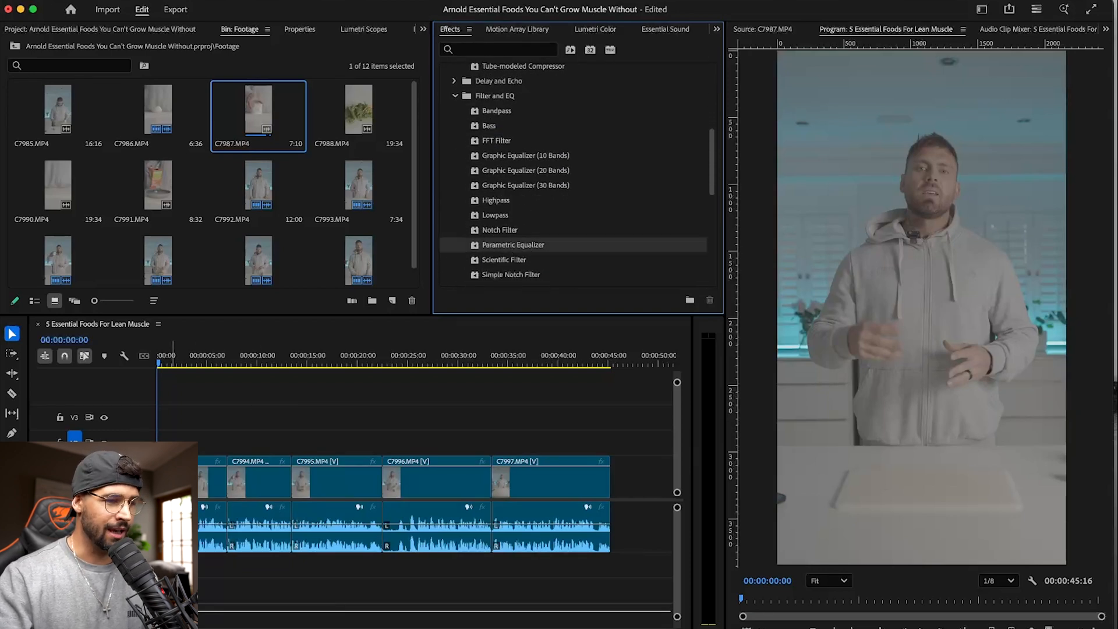
- Add the DeNoise noise-reduction effect to C7992.MP4
{"action": "scroll", "coordinate": [556, 171], "scroll_direction": "down", "scroll_amount": 10}
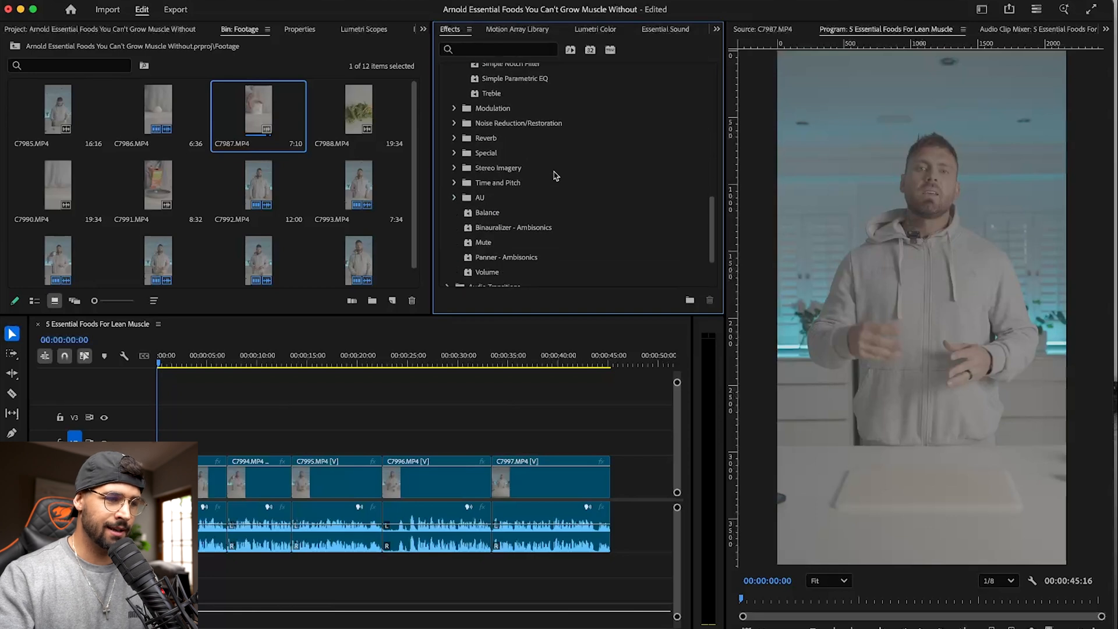
{"action": "scroll", "coordinate": [460, 128], "scroll_direction": "up", "scroll_amount": 3}
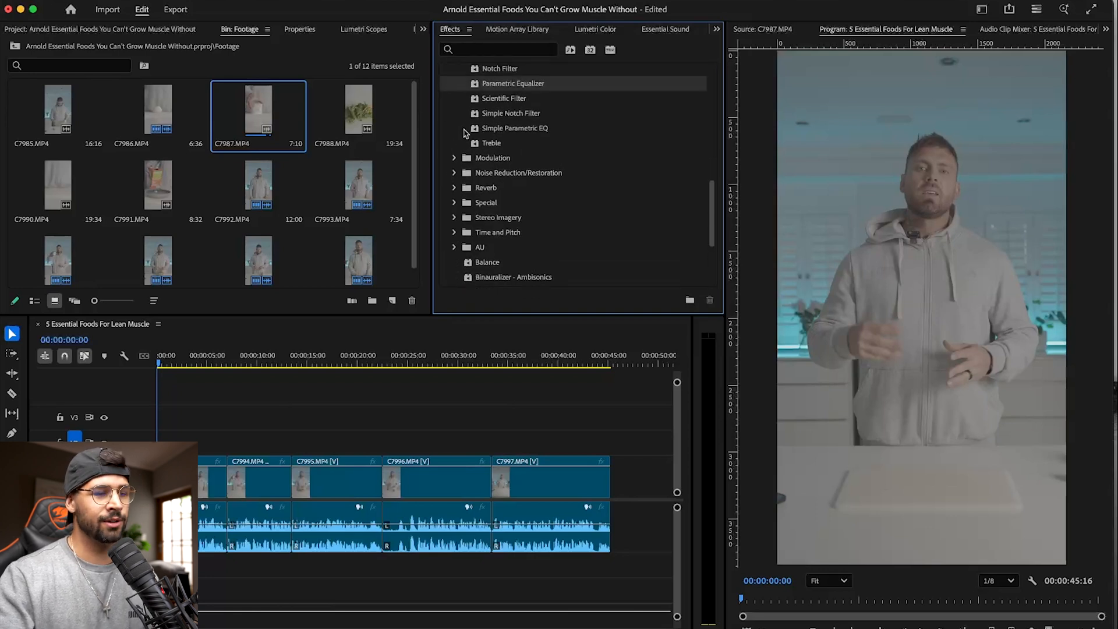
{"action": "left_click", "coordinate": [456, 173]}
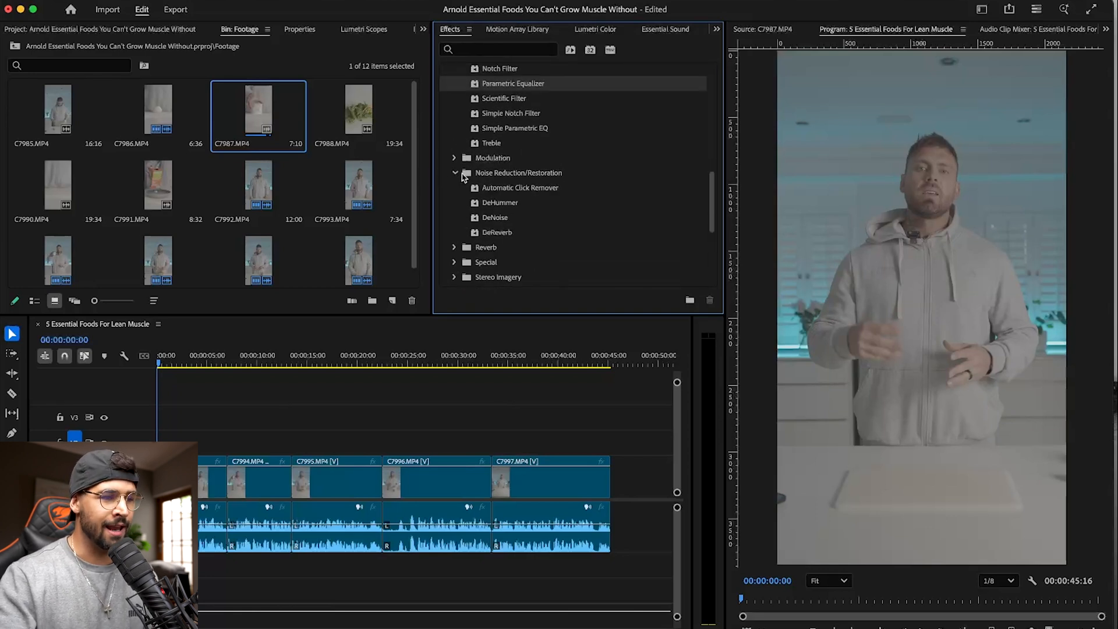
{"action": "left_click_drag", "start_coordinate": [490, 223], "coordinate": [457, 230]}
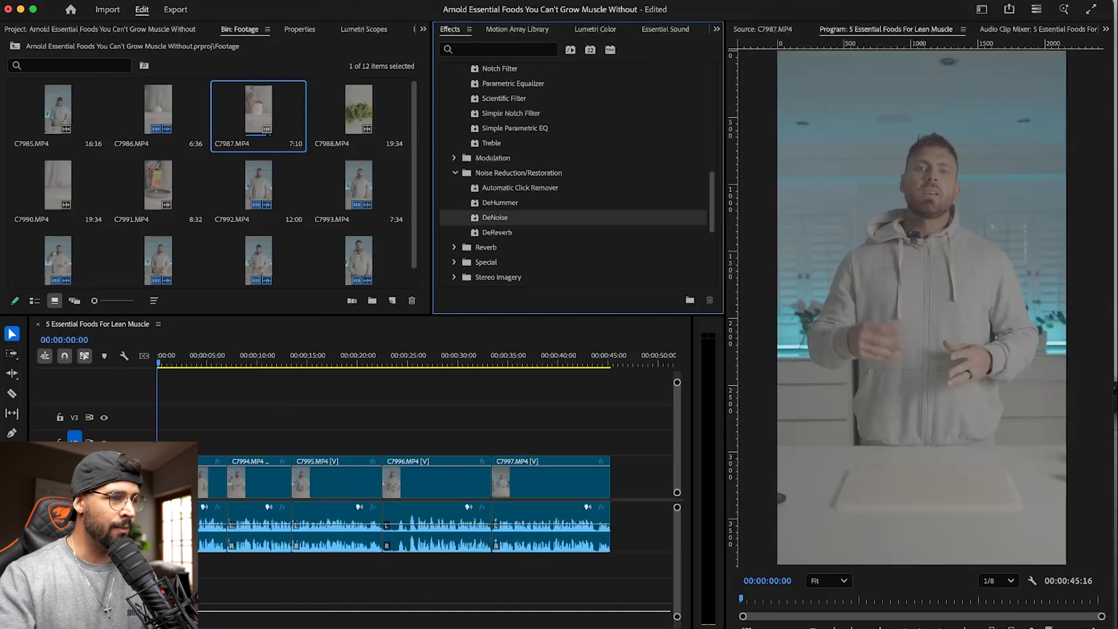
- Set the Multiband Compressor on C7992.MP4 to the Broadcast preset
{"action": "left_click", "coordinate": [123, 30]}
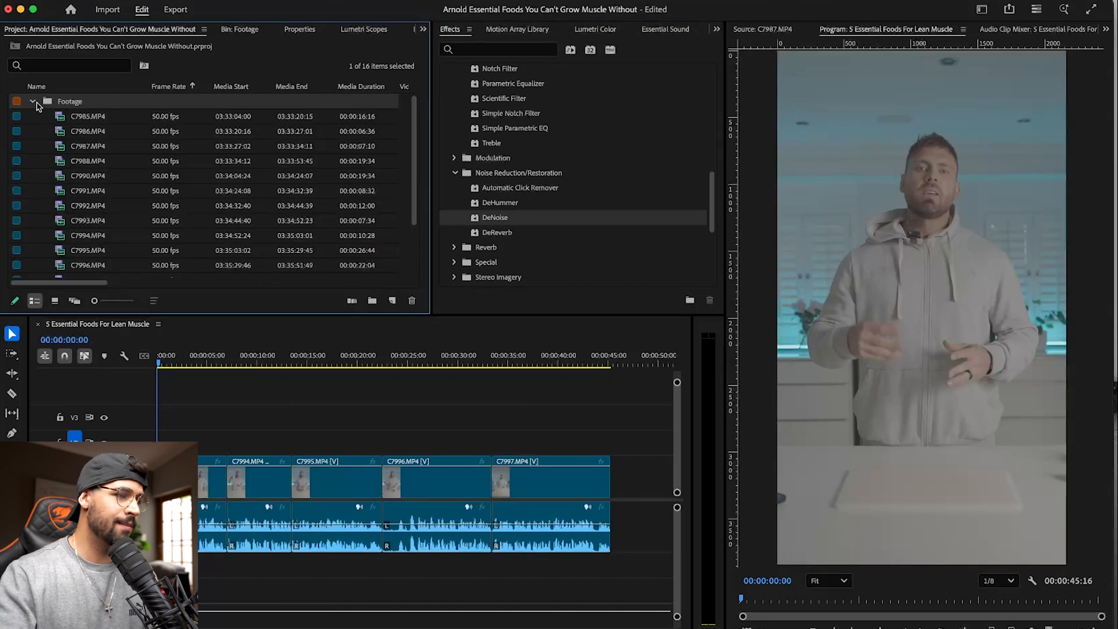
{"action": "left_click", "coordinate": [34, 102]}
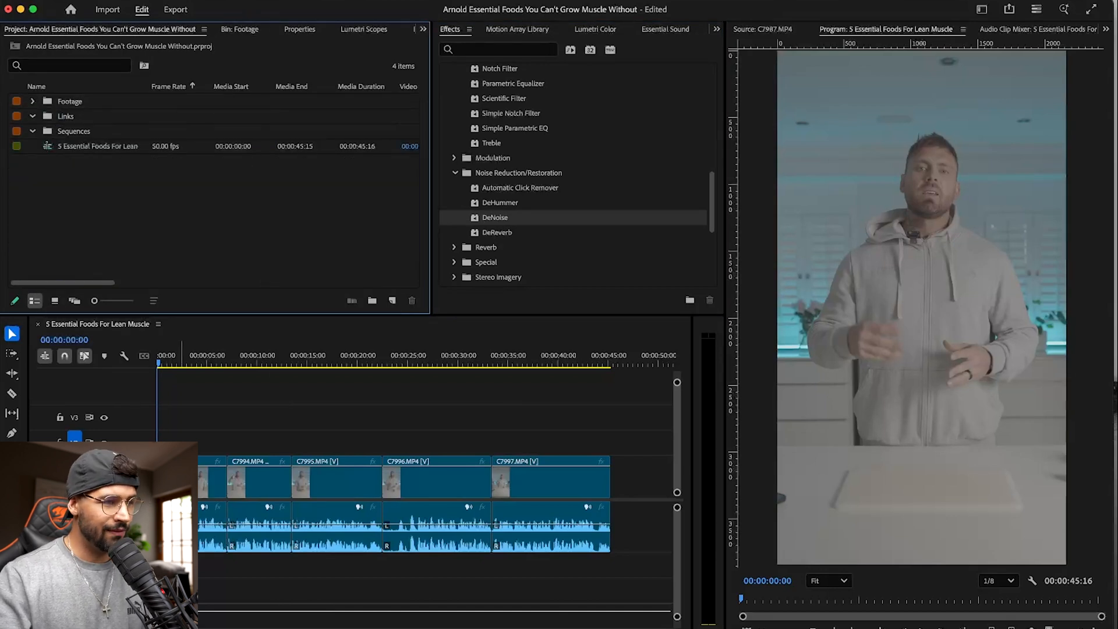
{"action": "left_click", "coordinate": [423, 30]}
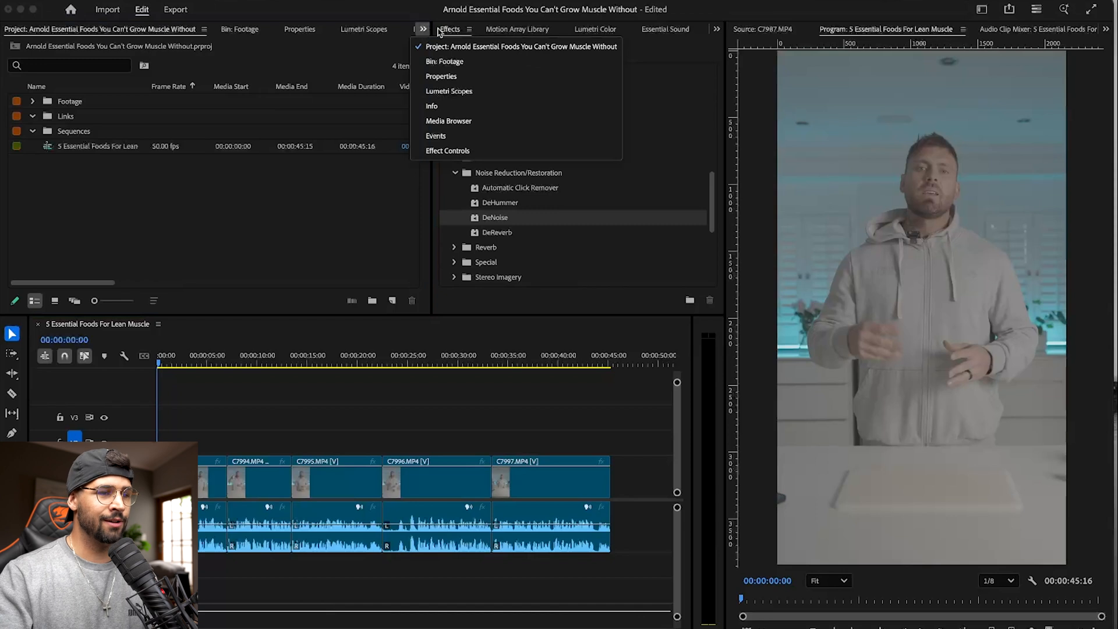
{"action": "left_click", "coordinate": [461, 150]}
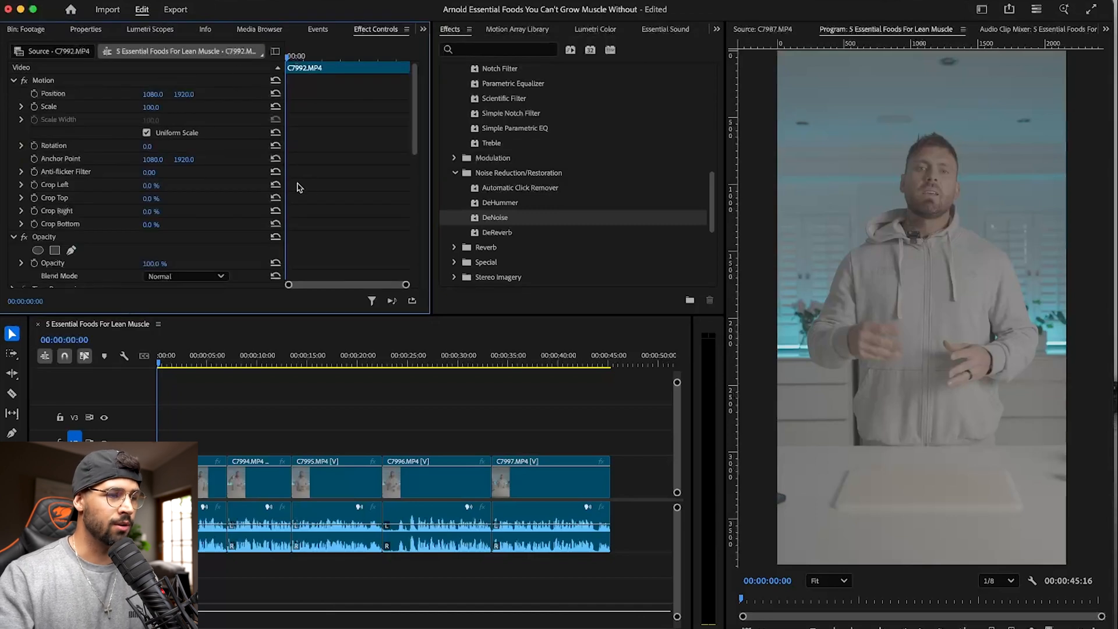
{"action": "scroll", "coordinate": [236, 184], "scroll_direction": "down", "scroll_amount": 5}
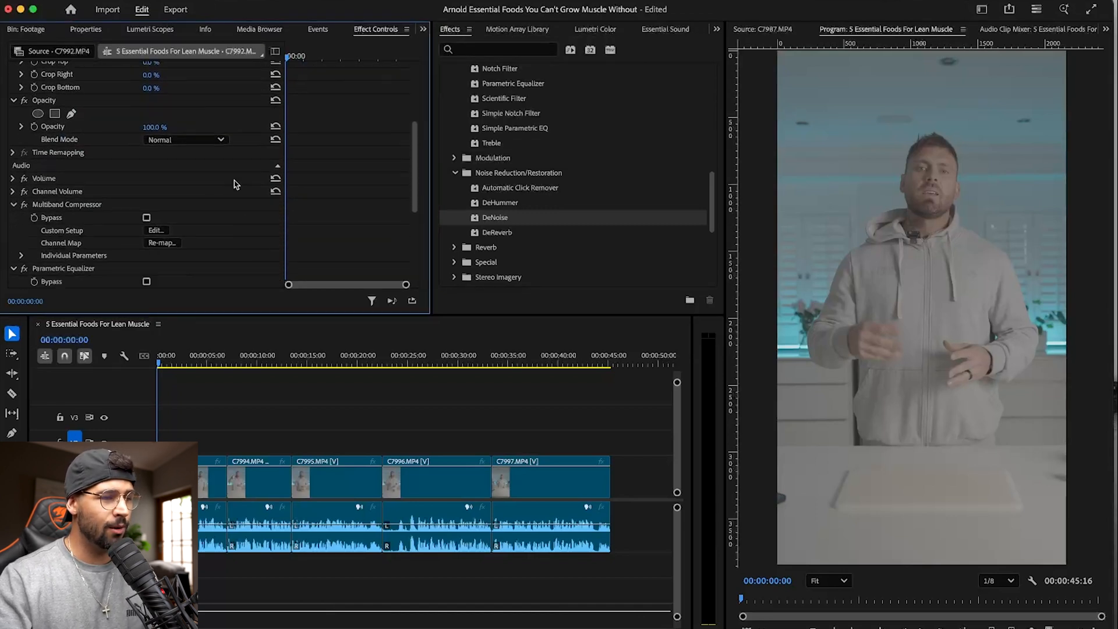
{"action": "scroll", "coordinate": [235, 184], "scroll_direction": "down", "scroll_amount": 4}
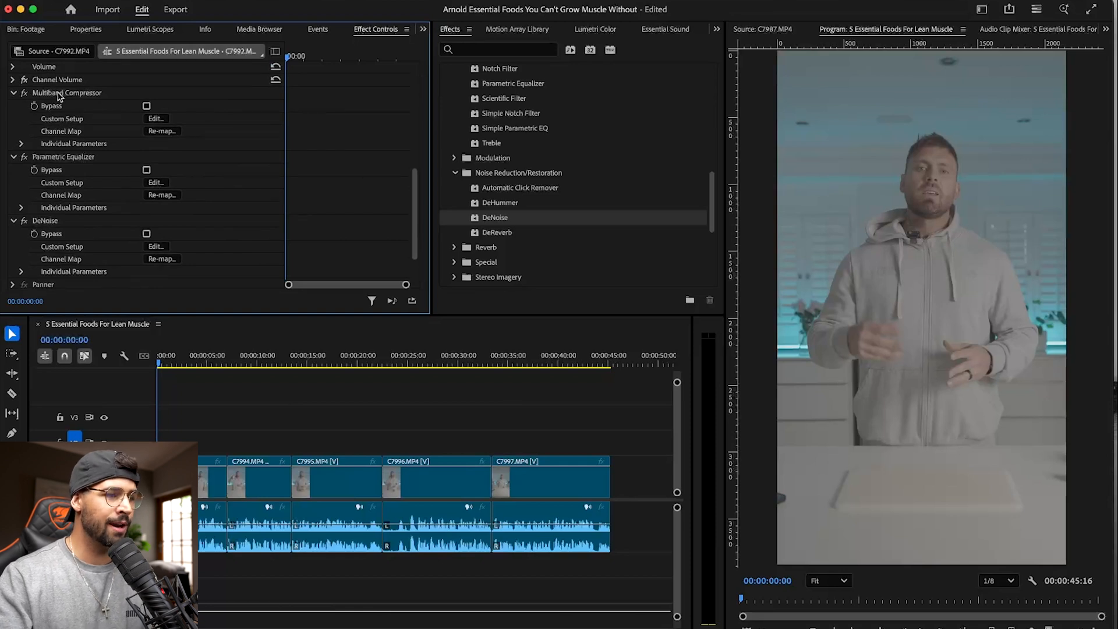
{"action": "left_click", "coordinate": [156, 118]}
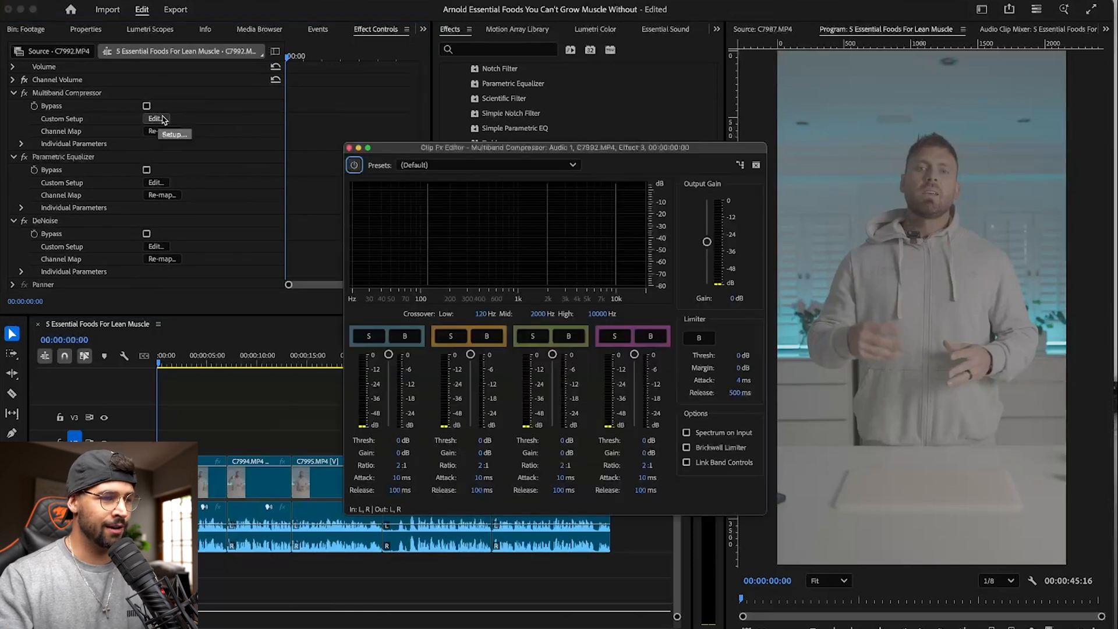
{"action": "left_click", "coordinate": [489, 166]}
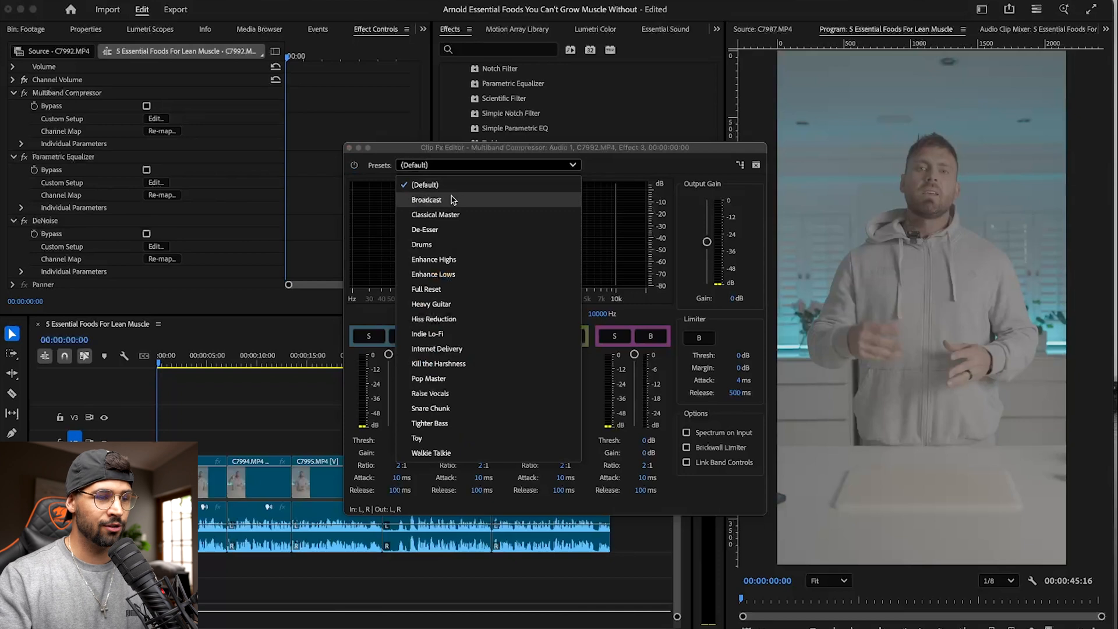
{"action": "left_click", "coordinate": [453, 199]}
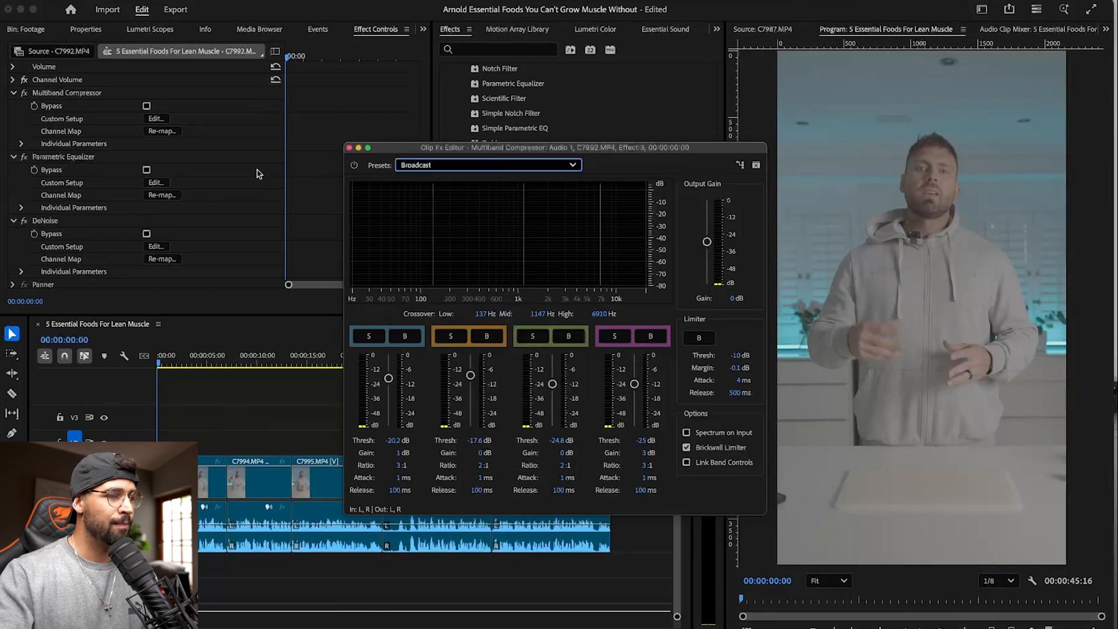
- Set the Parametric Equalizer on C7992.MP4 to the Vocal Enhancer preset
{"action": "left_click", "coordinate": [155, 182]}
{"action": "left_click", "coordinate": [530, 168]}
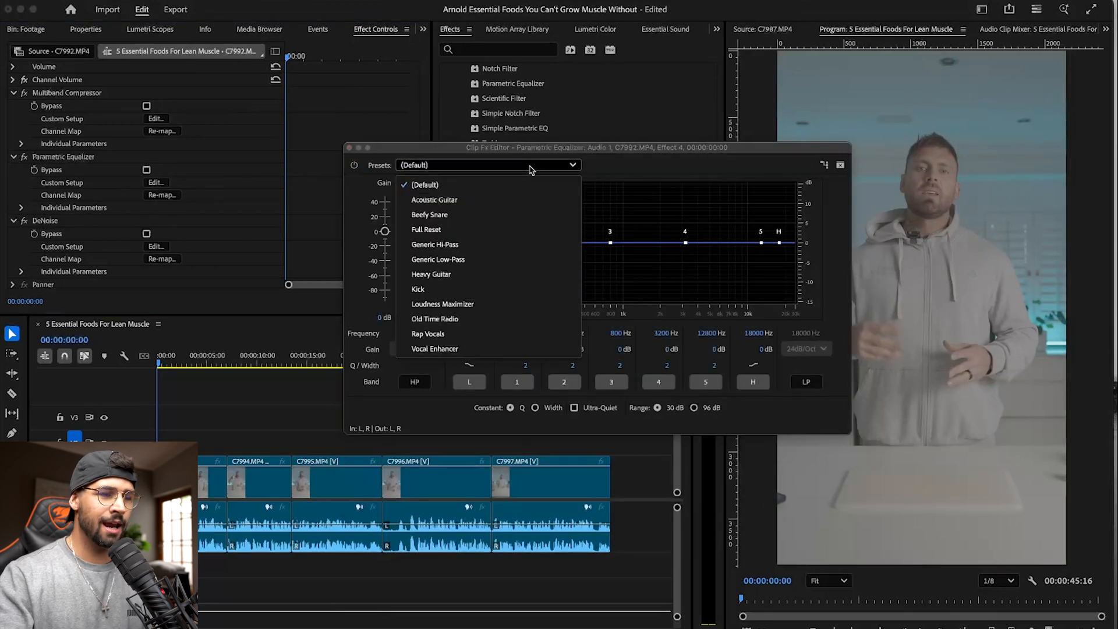
{"action": "left_click", "coordinate": [465, 347]}
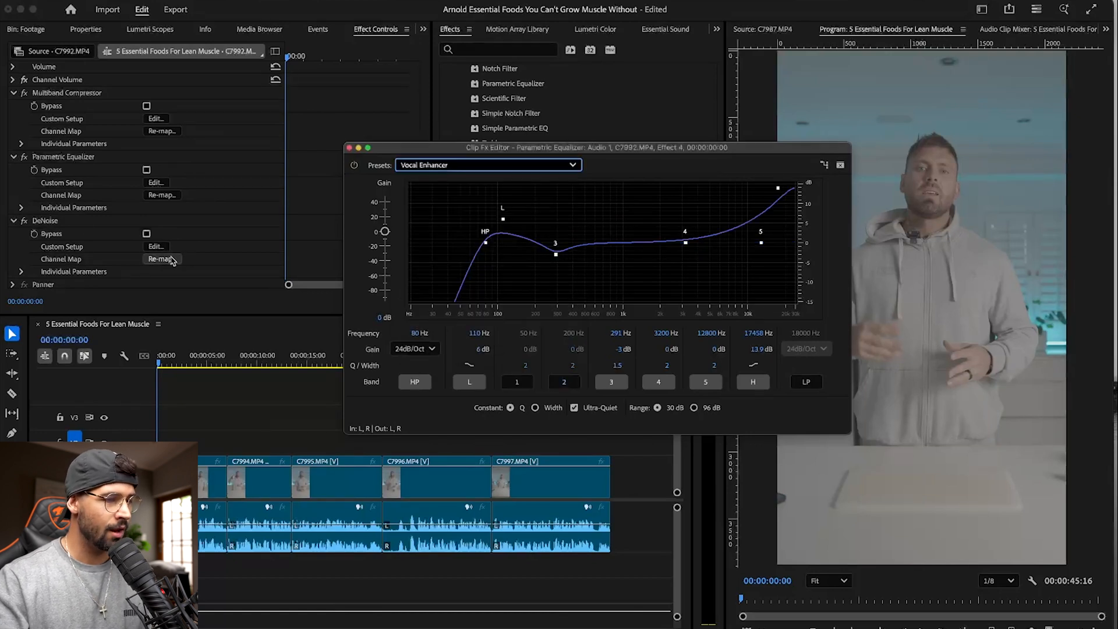
- Set the DeNoise amount on C7992.MP4 to 25% and close its effect editor
{"action": "left_click", "coordinate": [156, 247]}
{"action": "left_click", "coordinate": [614, 359]}
{"action": "type", "text": "25"}
{"action": "key", "text": "Return"}
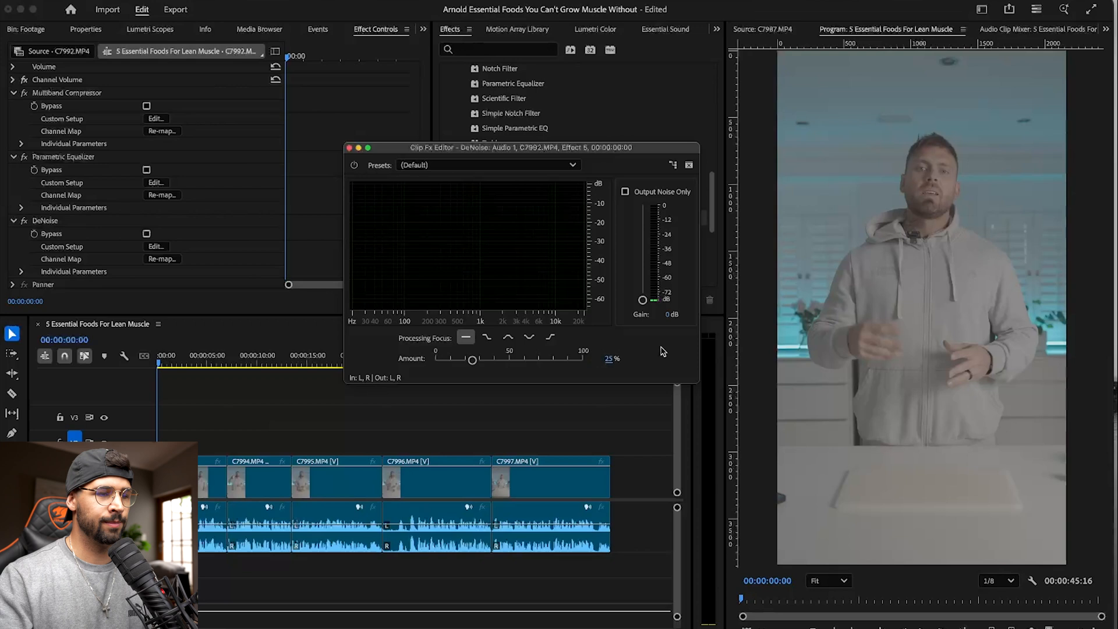
{"action": "left_click", "coordinate": [349, 149]}
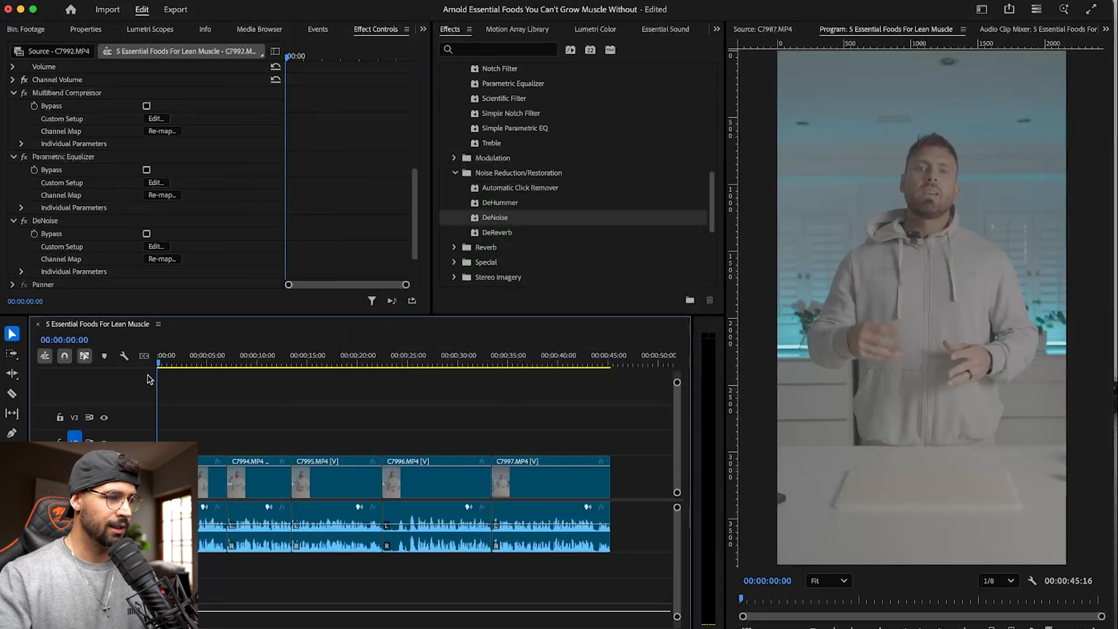
- Disable the Multiband Compressor, Parametric Equalizer and DeNoise on C7992.MP4 and play its opening seconds to hear the unprocessed voice
{"action": "left_click", "coordinate": [14, 94]}
{"action": "left_click", "coordinate": [13, 113]}
{"action": "left_click", "coordinate": [13, 177]}
{"action": "left_click", "coordinate": [23, 214]}
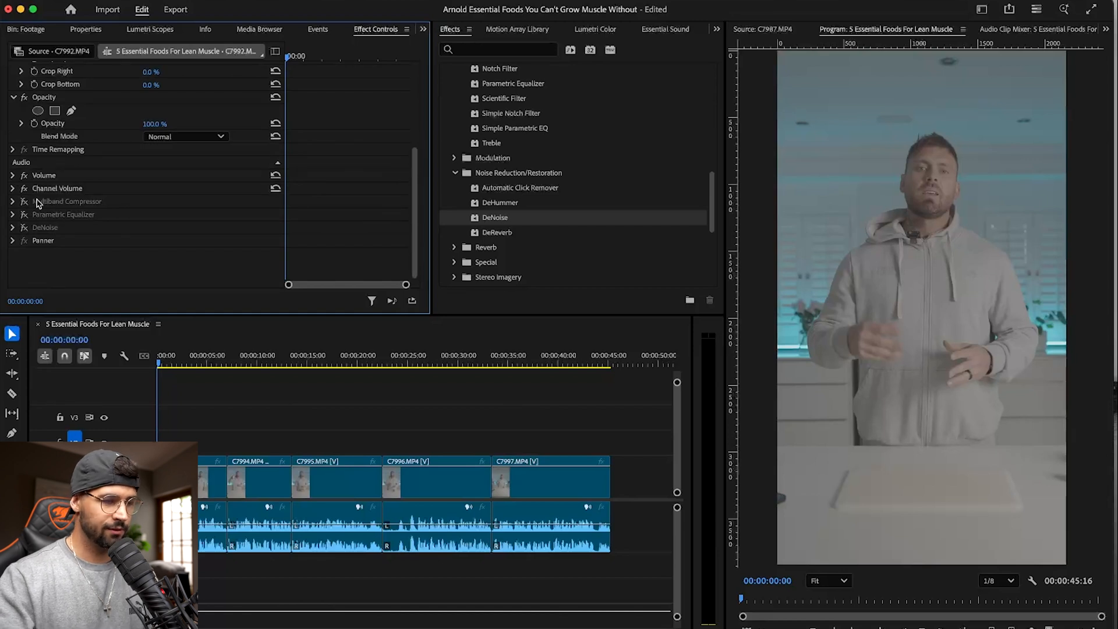
{"action": "left_click", "coordinate": [177, 377]}
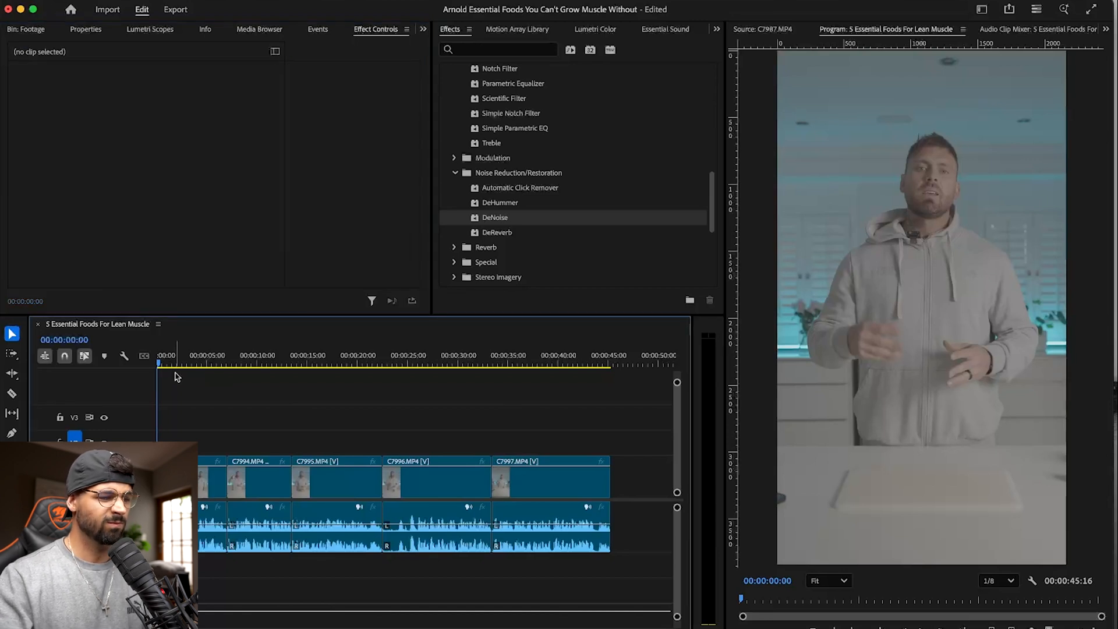
{"action": "key", "text": "space"}
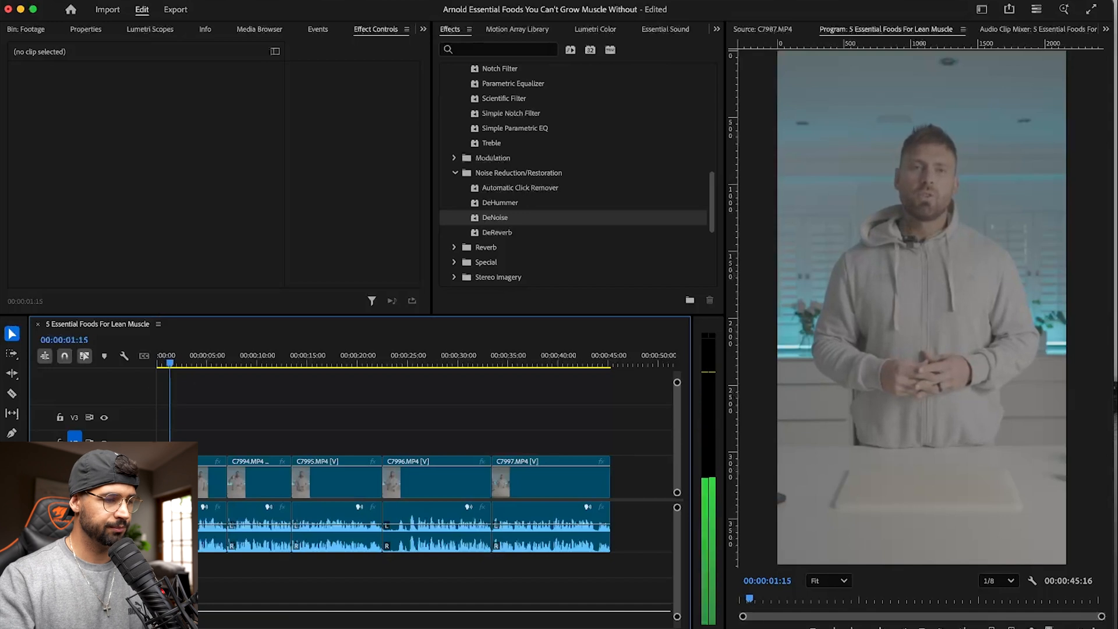
{"action": "left_click", "coordinate": [201, 481]}
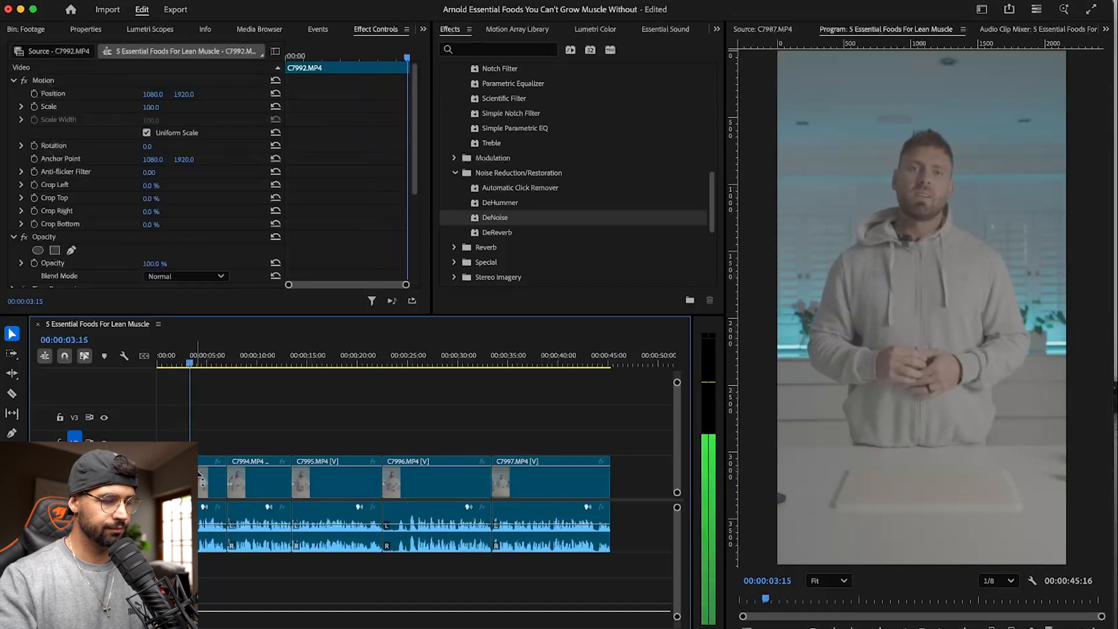
{"action": "key", "text": "Home"}
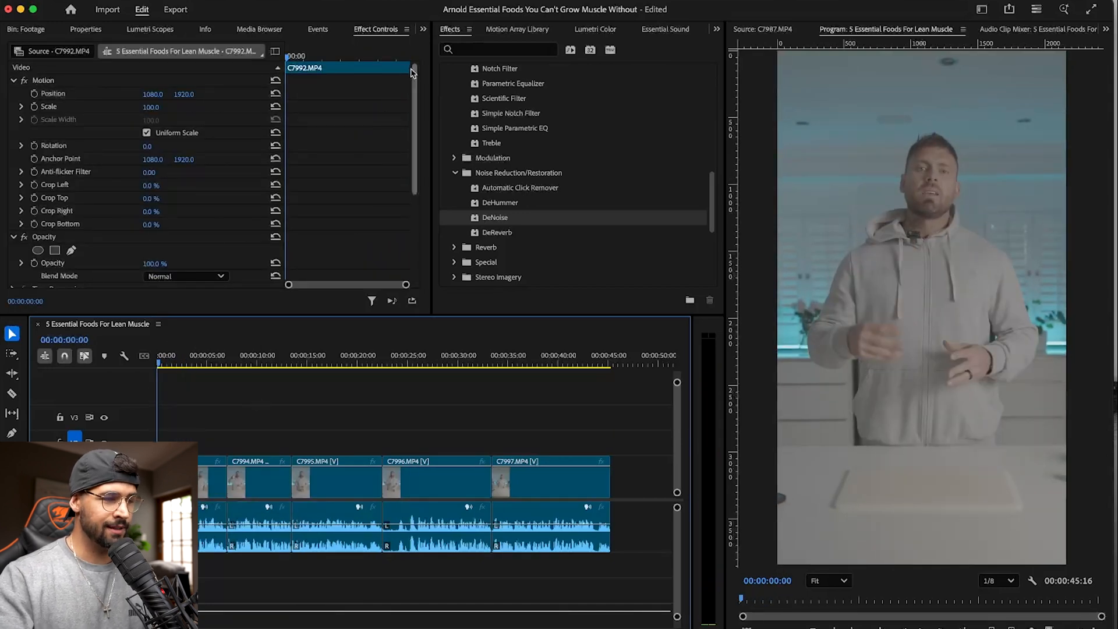
- Re-enable the Multiband Compressor, Parametric Equalizer and DeNoise on C7992.MP4 and replay the opening to compare the processed voice
{"action": "scroll", "coordinate": [350, 142], "scroll_direction": "down", "scroll_amount": 5}
{"action": "left_click", "coordinate": [24, 201]}
{"action": "left_click", "coordinate": [24, 214]}
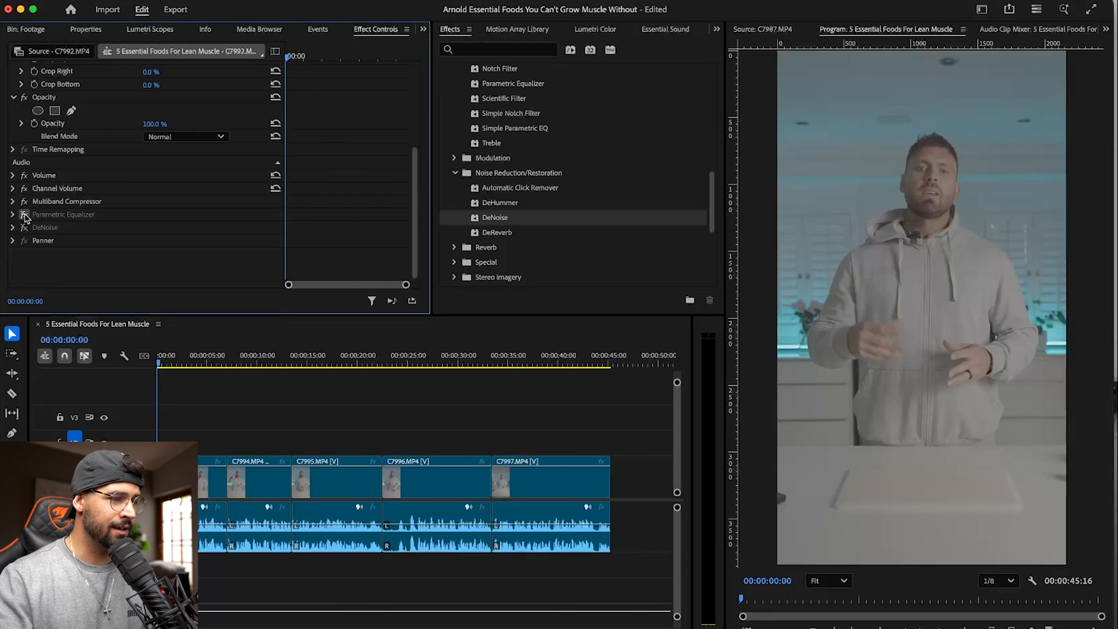
{"action": "left_click", "coordinate": [23, 227]}
{"action": "key", "text": "space"}
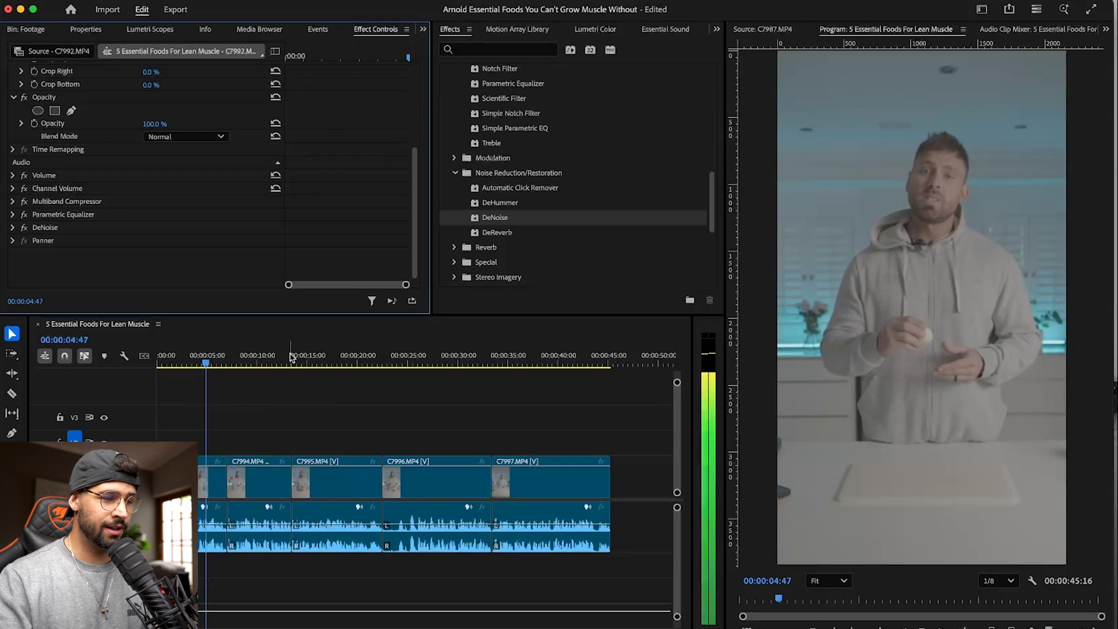
{"action": "left_click", "coordinate": [175, 365]}
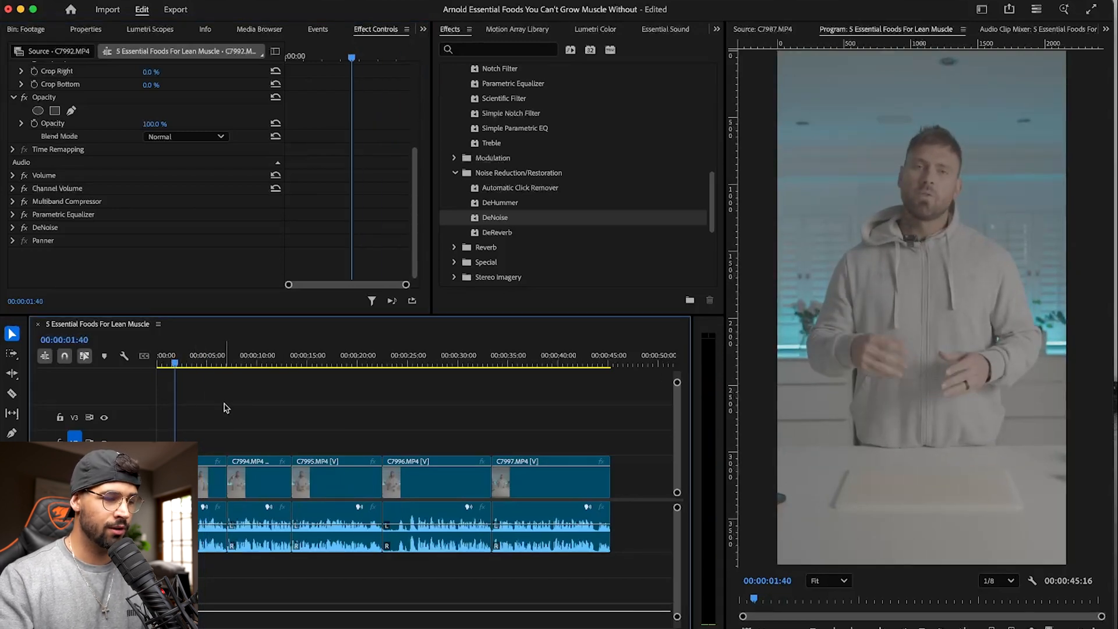
{"action": "key", "text": "space"}
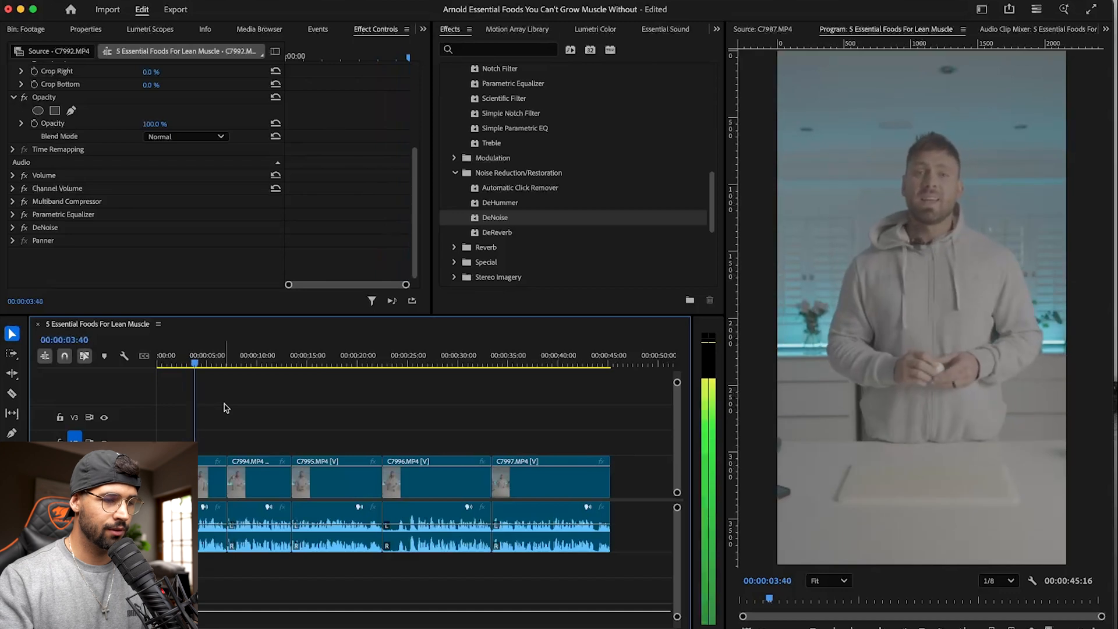
{"action": "left_click", "coordinate": [168, 365]}
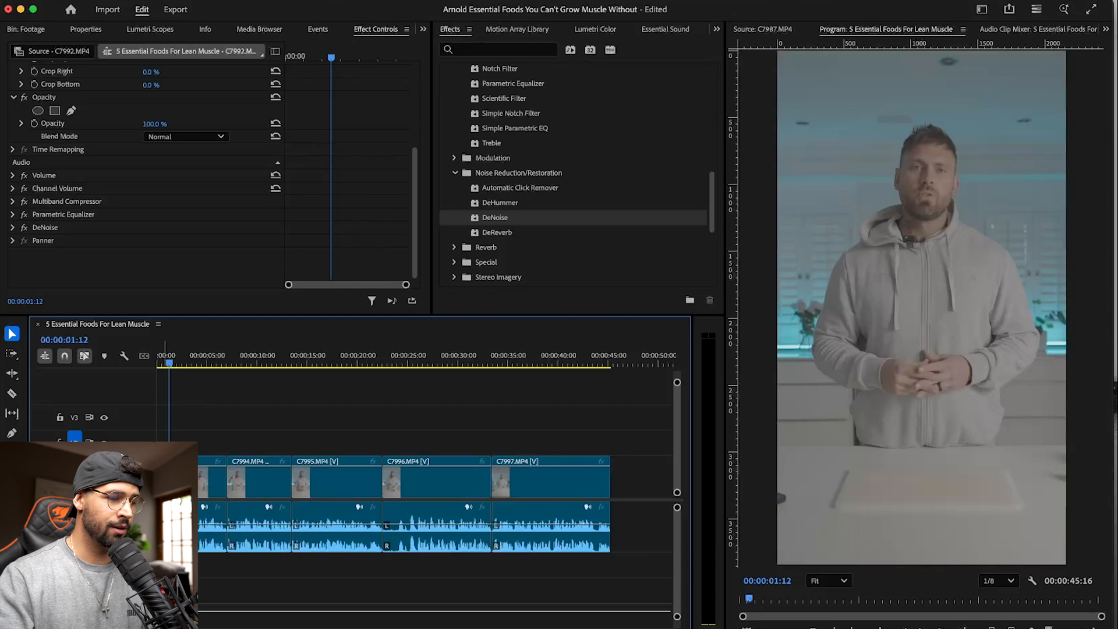
- Paste only the Multiband Compressor, Parametric Equalizer and DeNoise attributes of C7992.MP4 onto clips C7993.MP4 through C7997.MP4, leaving Motion out
{"action": "right_click", "coordinate": [203, 479]}
{"action": "left_click", "coordinate": [229, 505]}
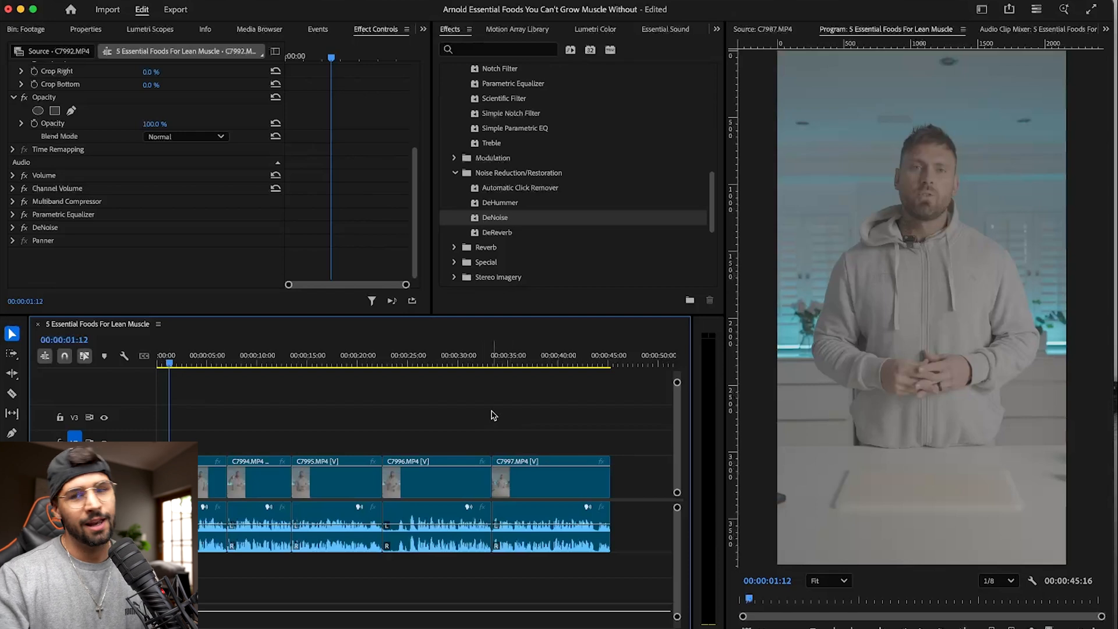
{"action": "left_click_drag", "start_coordinate": [571, 420], "coordinate": [205, 475]}
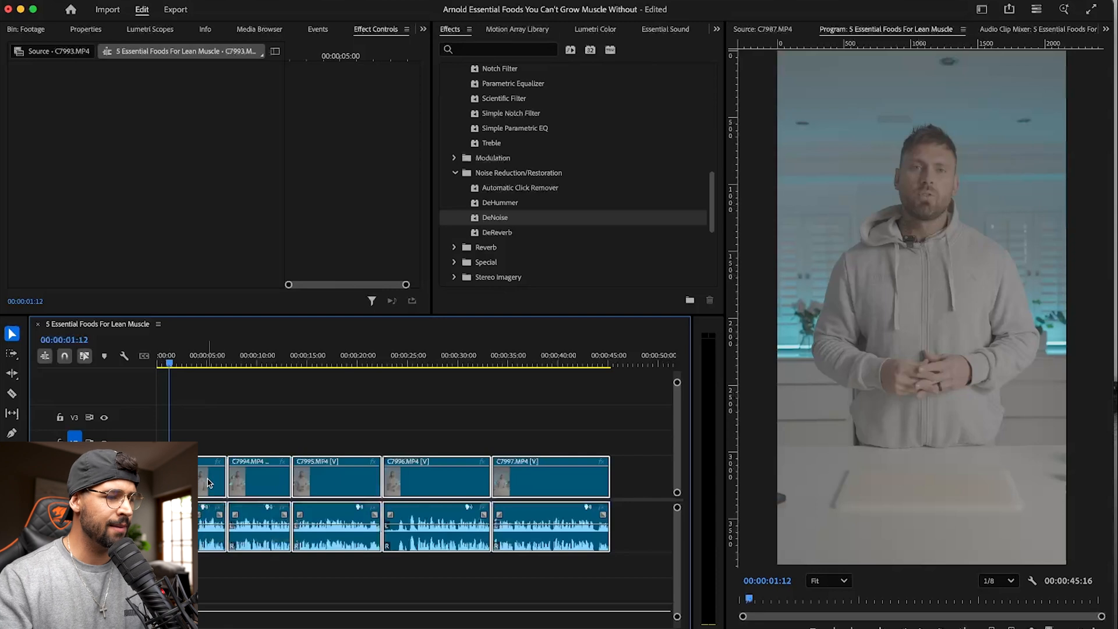
{"action": "right_click", "coordinate": [209, 481]}
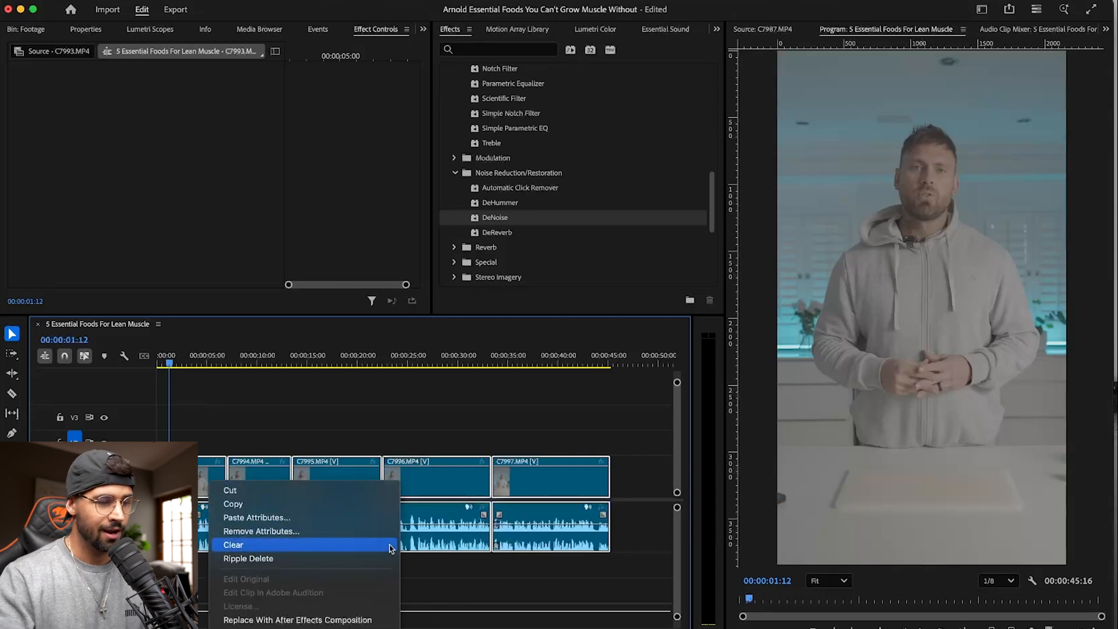
{"action": "left_click", "coordinate": [304, 519]}
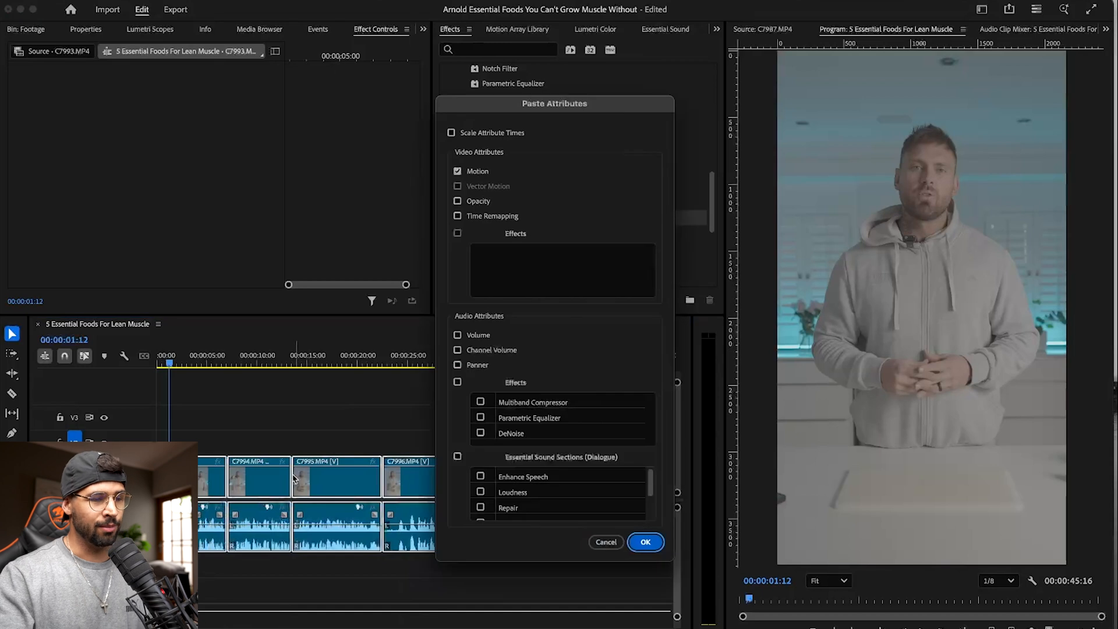
{"action": "left_click", "coordinate": [458, 381]}
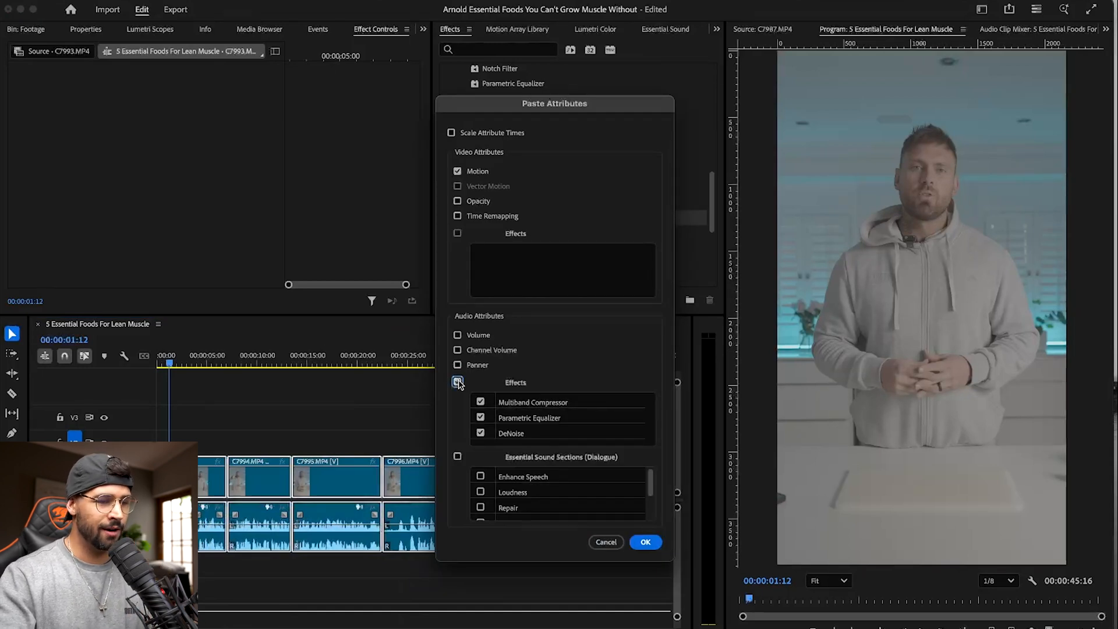
{"action": "left_click", "coordinate": [457, 172]}
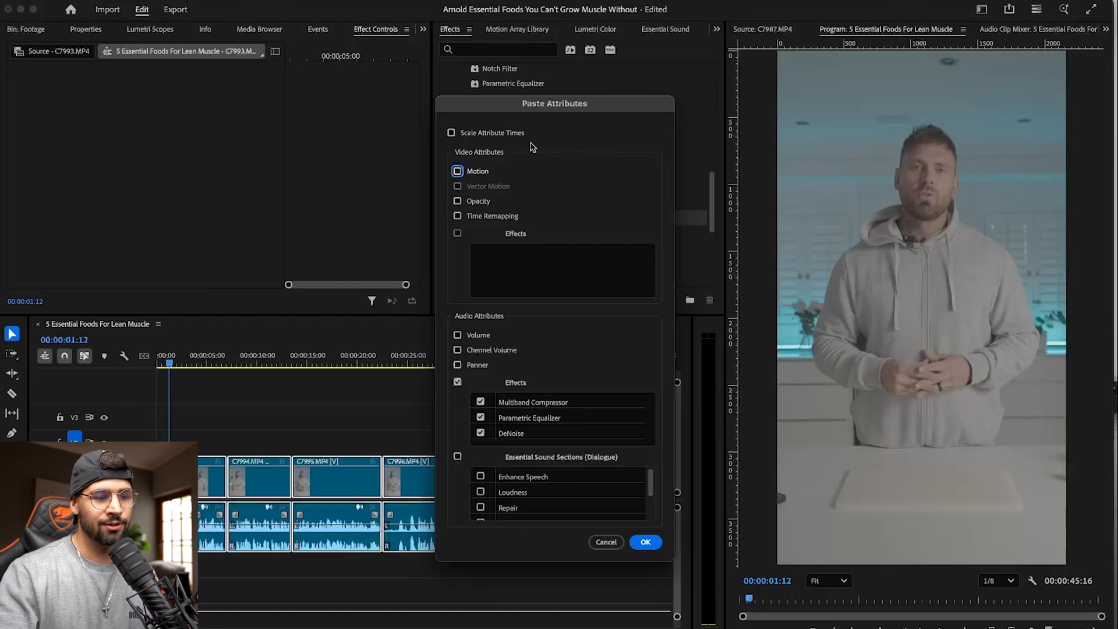
{"action": "left_click", "coordinate": [646, 542]}
- Save the project with the playhead at the sequence start and collapse the Audio Effects folder
{"action": "left_click", "coordinate": [348, 403]}
{"action": "key", "text": "ctrl+s"}
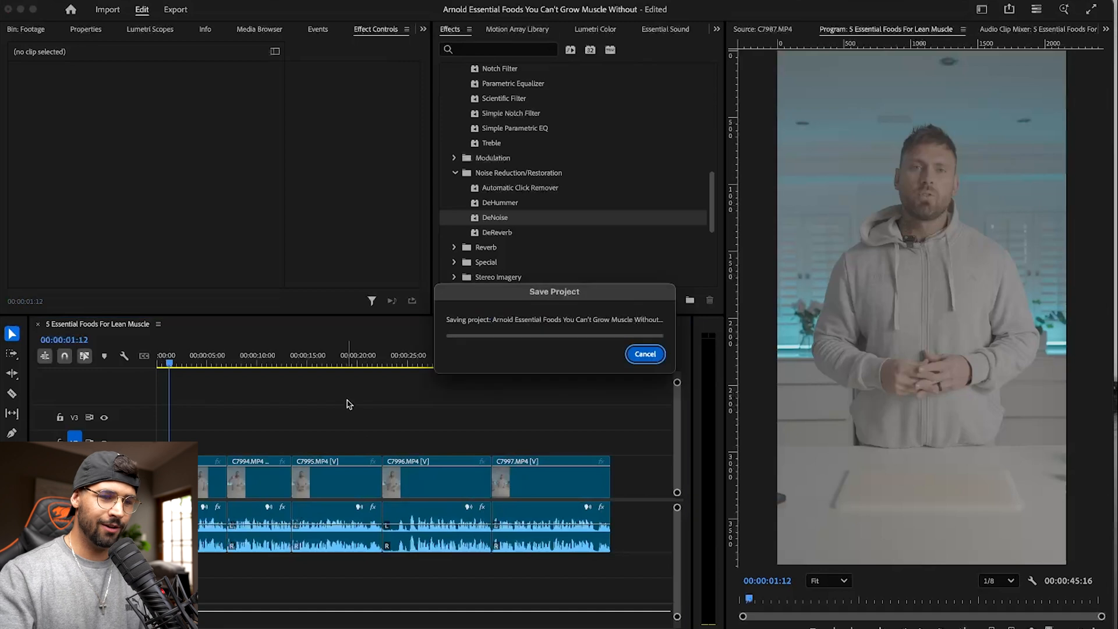
{"action": "left_click", "coordinate": [193, 351]}
{"action": "key", "text": "Home"}
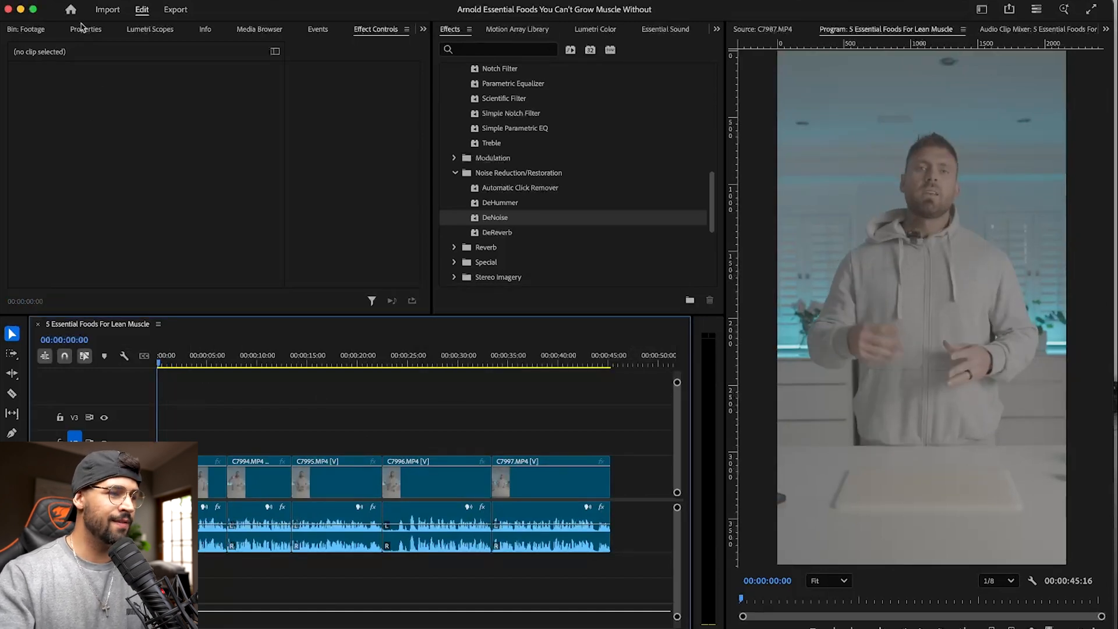
{"action": "left_click", "coordinate": [30, 32]}
{"action": "key", "text": "super+s"}
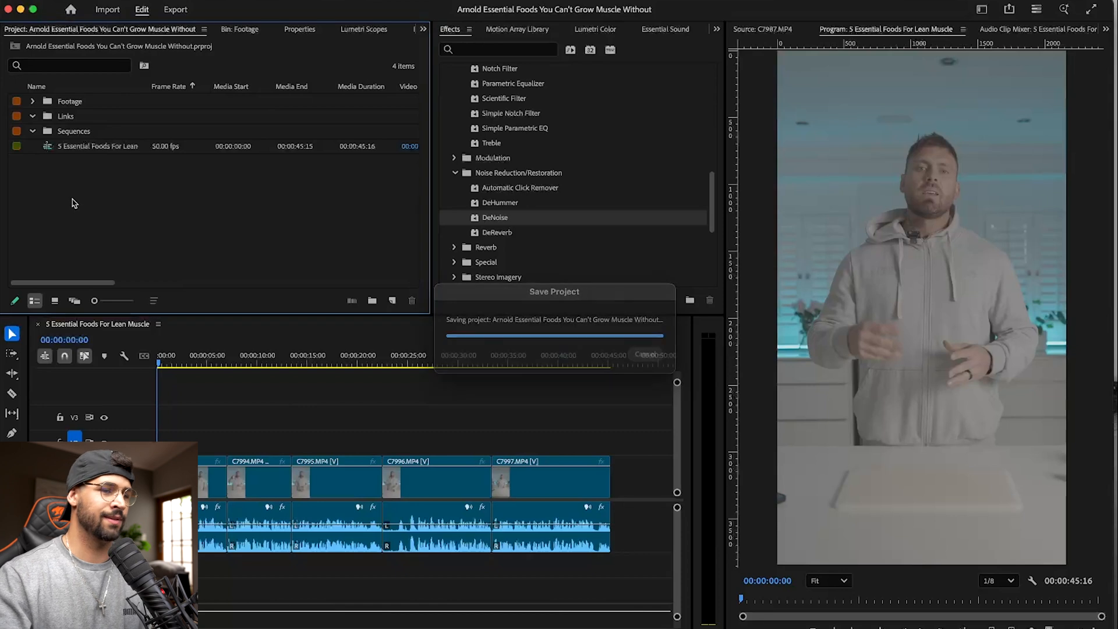
{"action": "scroll", "coordinate": [652, 184], "scroll_direction": "up", "scroll_amount": 10}
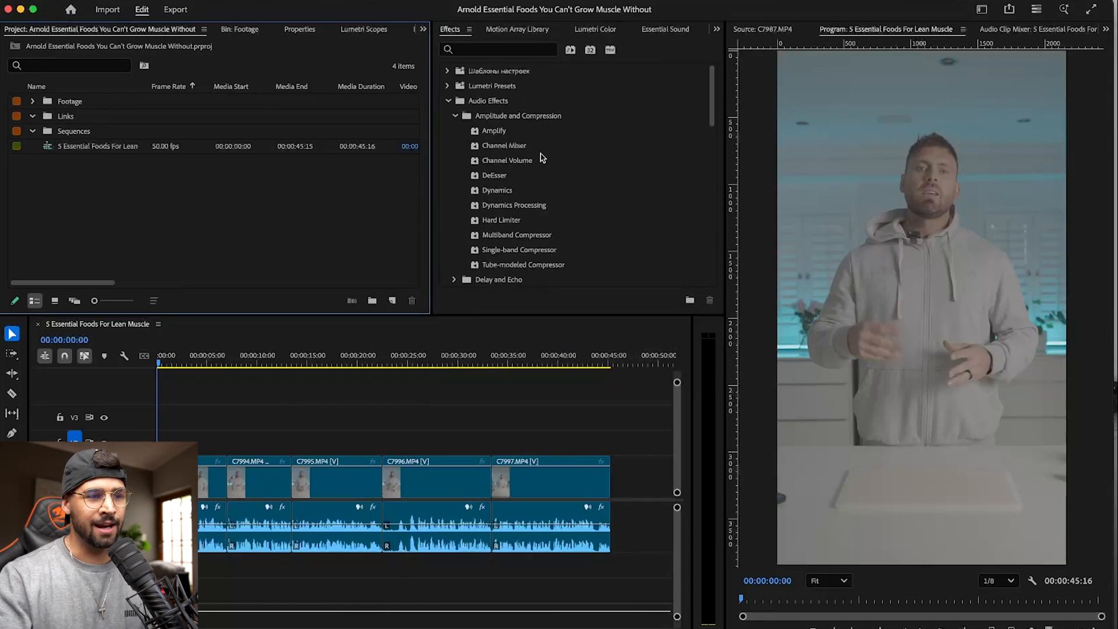
{"action": "left_click", "coordinate": [449, 102]}
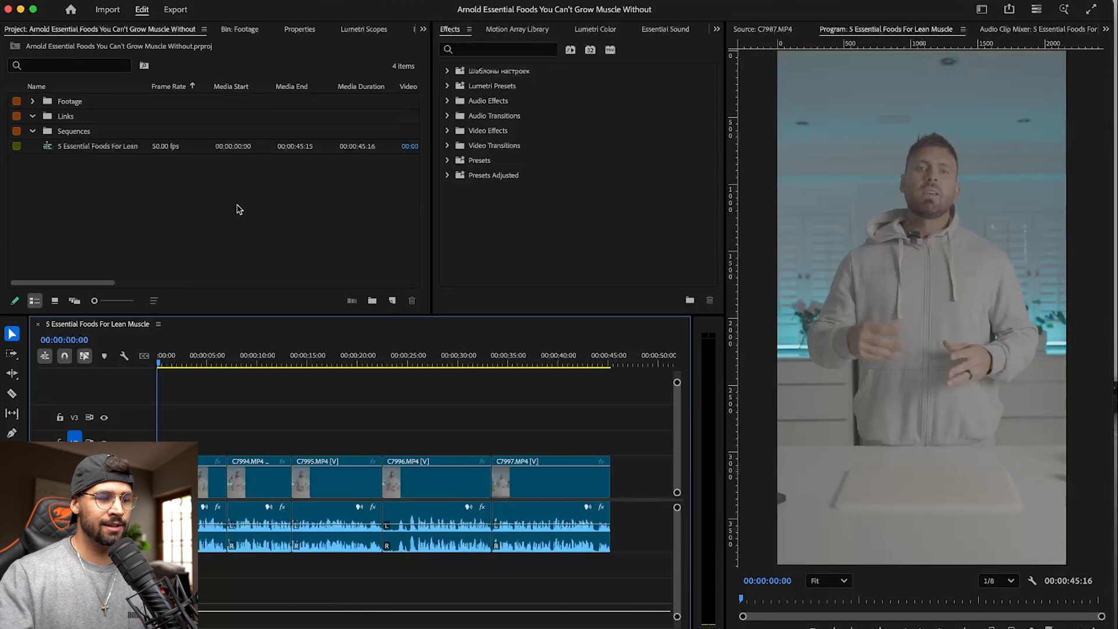
- Create a 2160 x 3840, 50 fps adjustment layer and place it on track V4 across the whole sequence
{"action": "right_click", "coordinate": [130, 175]}
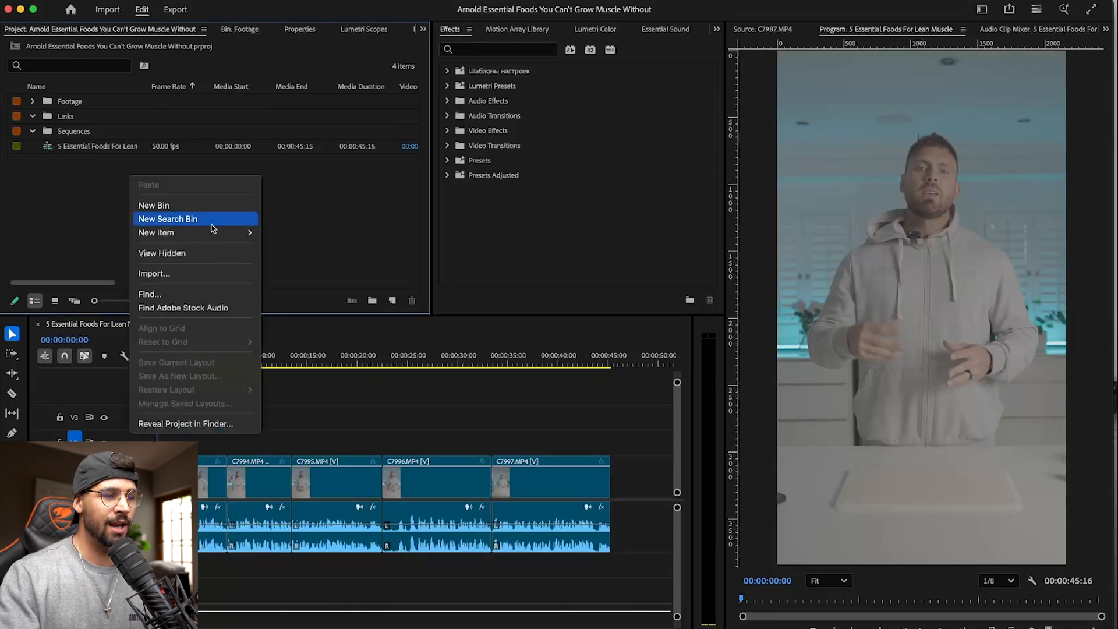
{"action": "mouse_move", "coordinate": [217, 239]}
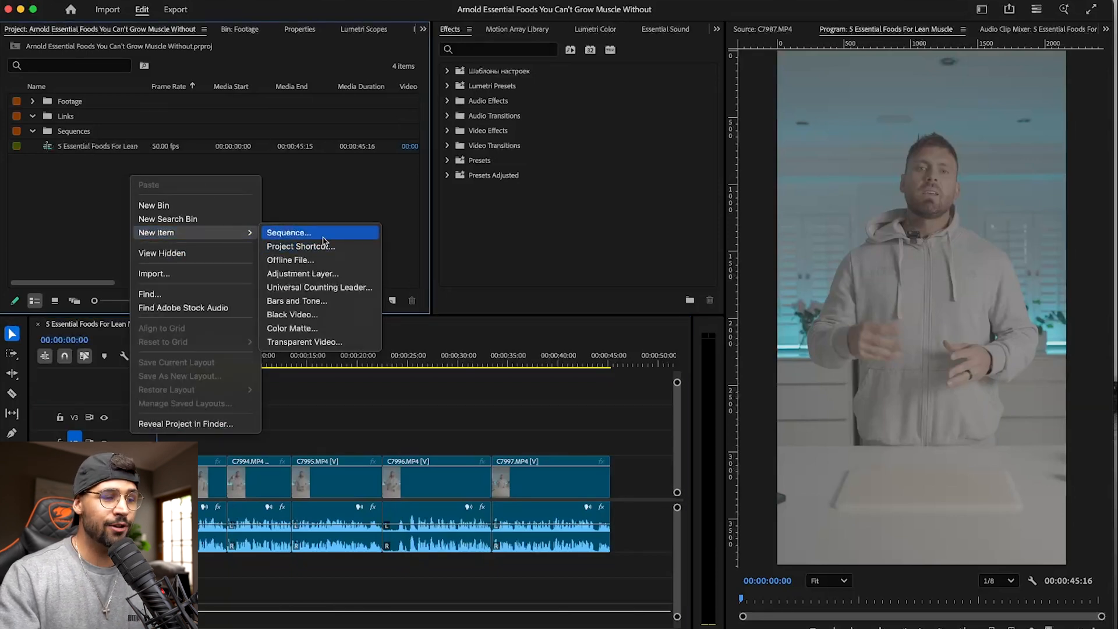
{"action": "left_click", "coordinate": [331, 273]}
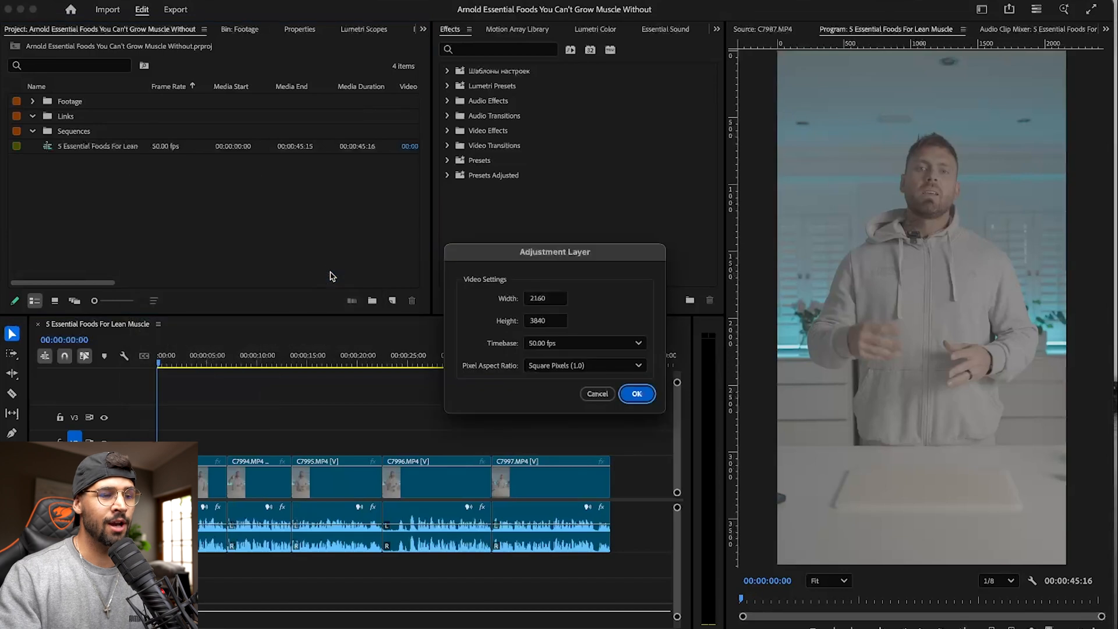
{"action": "left_click", "coordinate": [635, 394]}
{"action": "left_click_drag", "start_coordinate": [68, 104], "coordinate": [609, 397]}
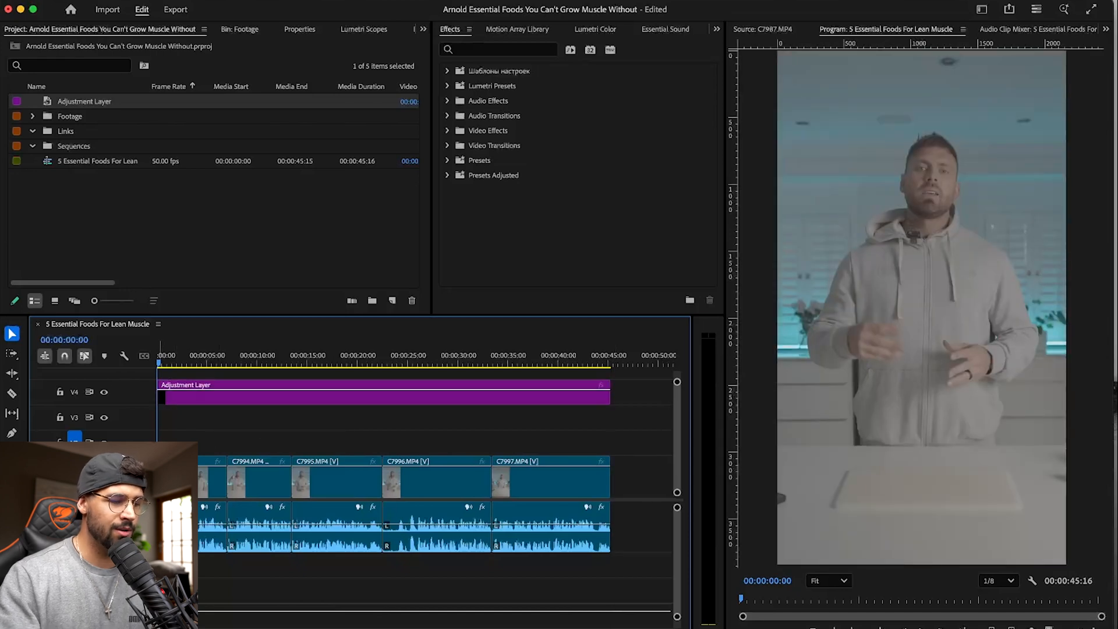
- Add 10 video tracks after Video 4 and 10 standard audio tracks after Audio 3
{"action": "right_click", "coordinate": [102, 377]}
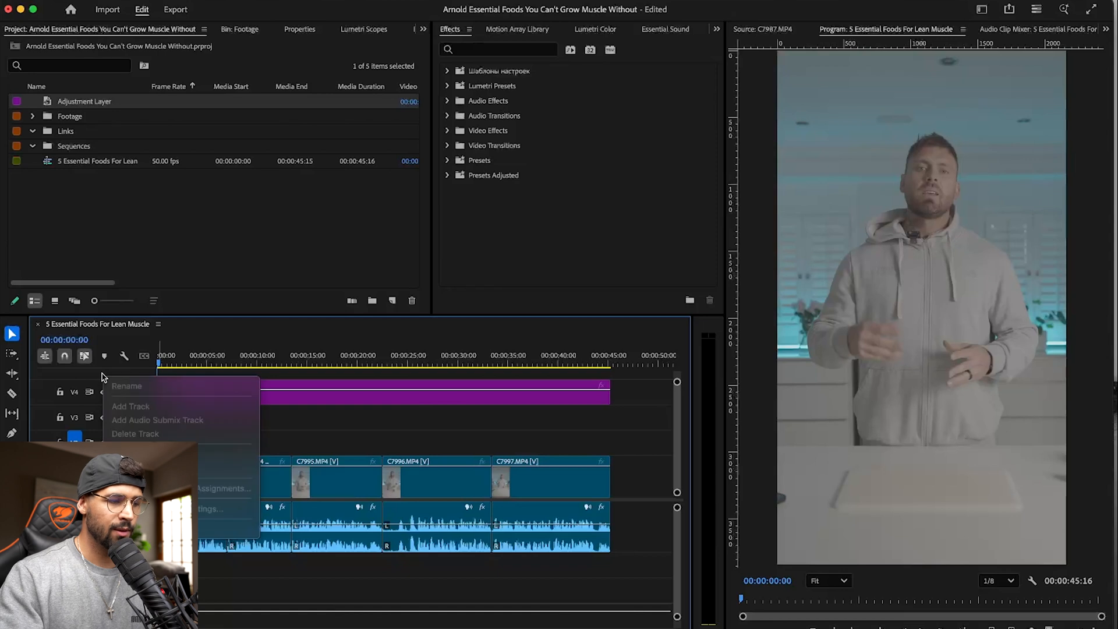
{"action": "left_click", "coordinate": [131, 406]}
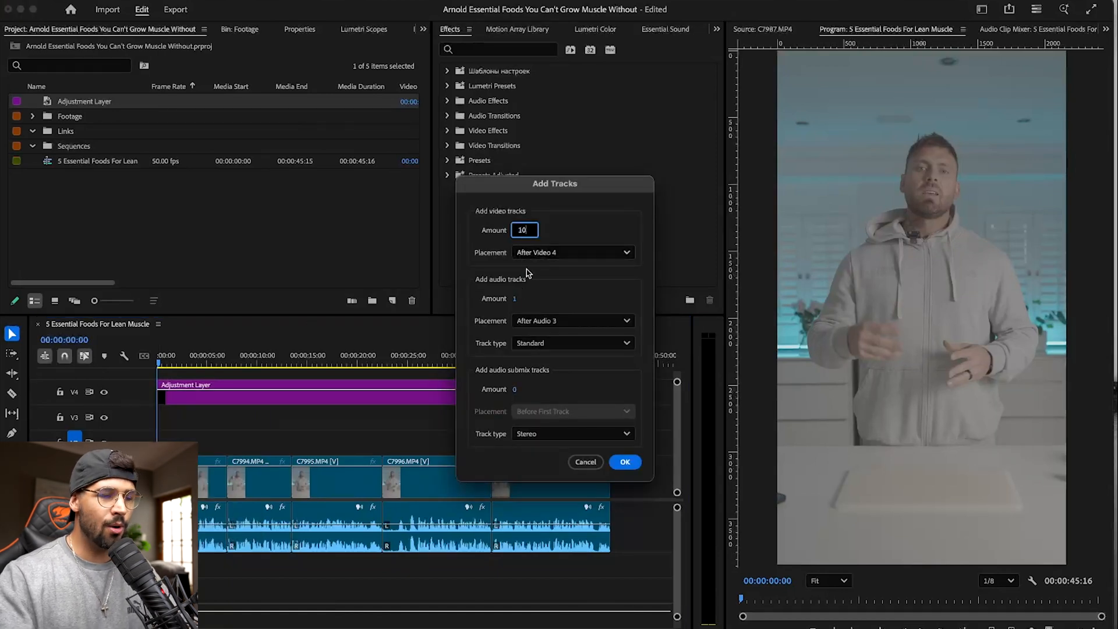
{"action": "type", "text": "10"}
{"action": "left_click", "coordinate": [516, 298]}
{"action": "type", "text": "50"}
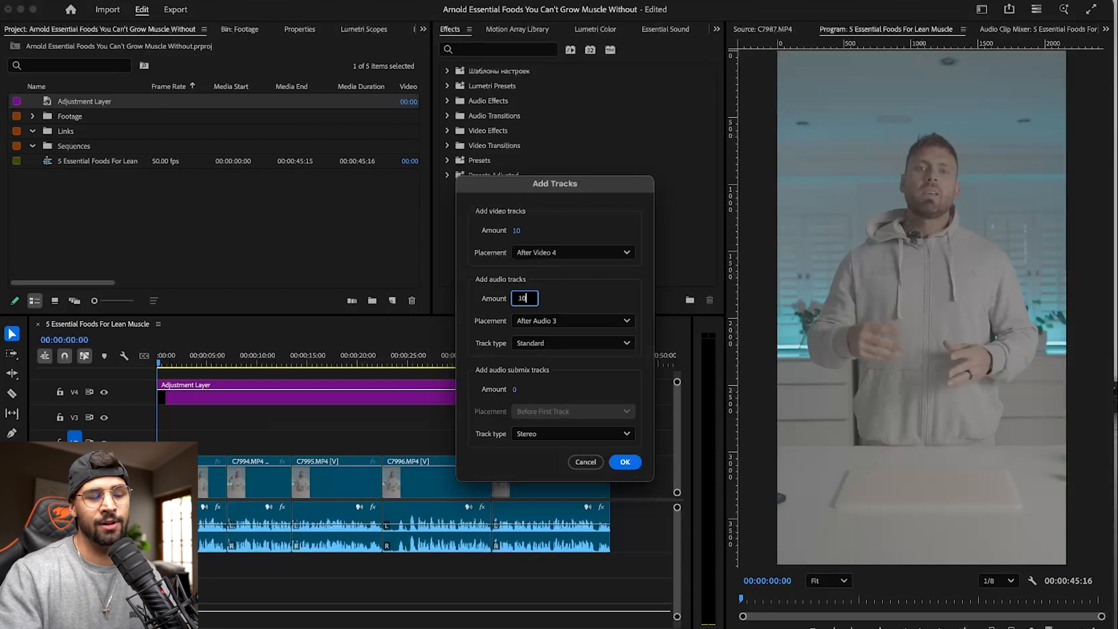
{"action": "left_click", "coordinate": [625, 461]}
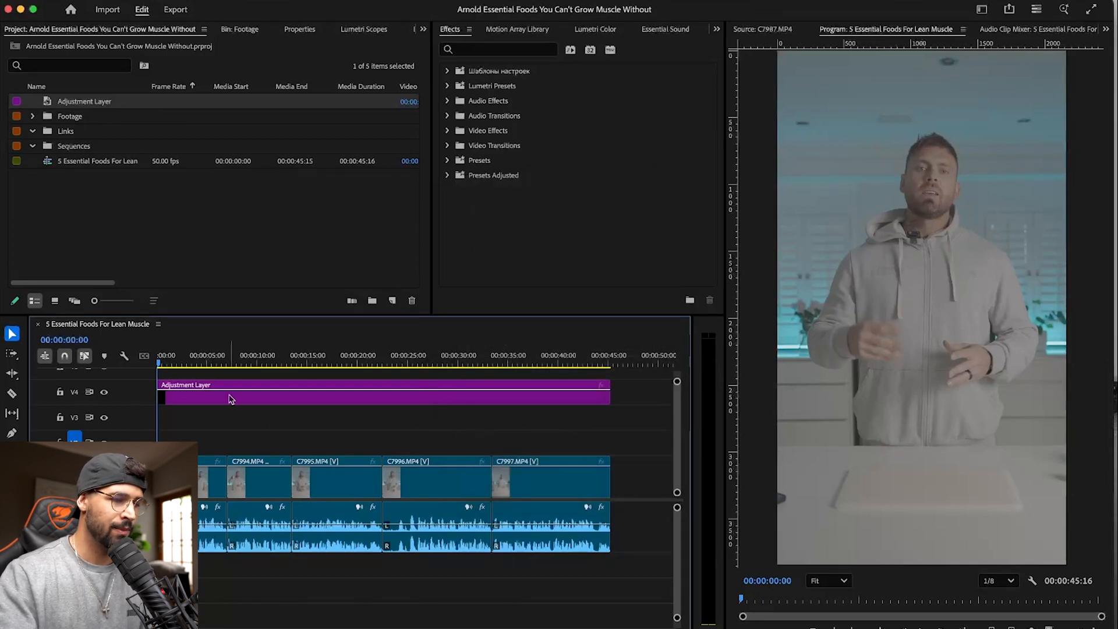
- In Lumetri Color, set the adjustment layer's Shadows, Blacks and Whites to -100 and its Contrast and Highlights to 100
{"action": "left_click", "coordinate": [205, 392]}
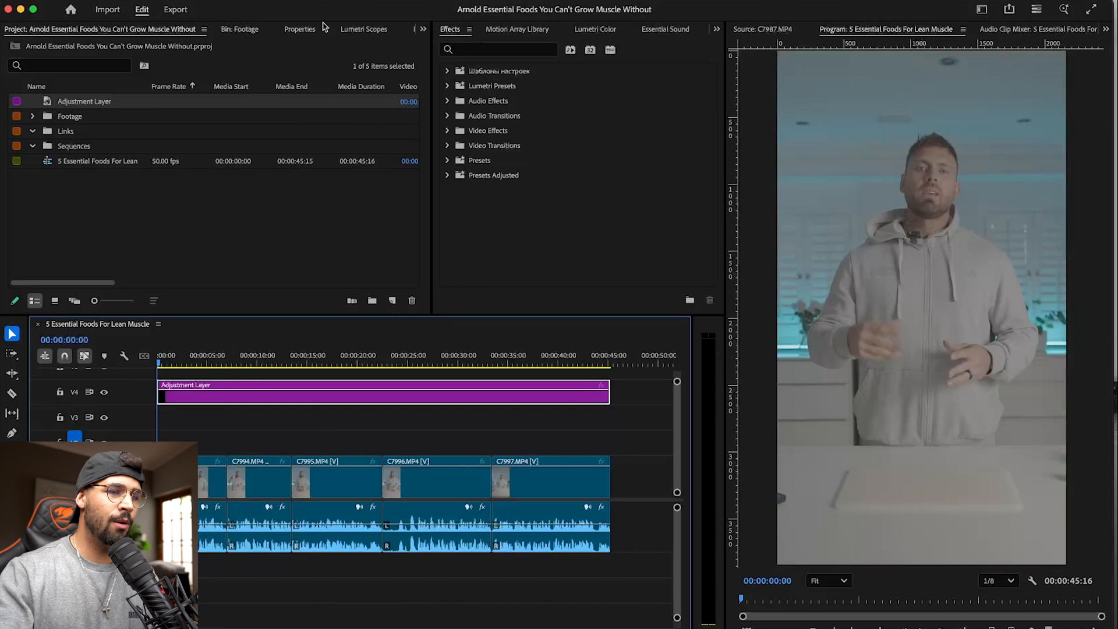
{"action": "left_click", "coordinate": [598, 30]}
{"action": "scroll", "coordinate": [497, 223], "scroll_direction": "down", "scroll_amount": 5}
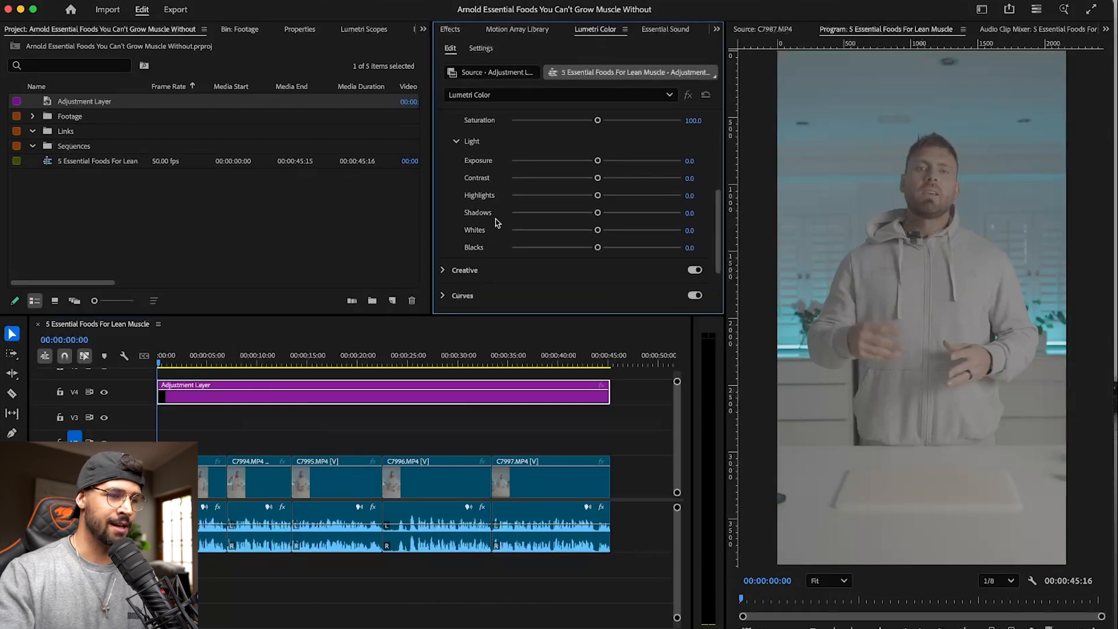
{"action": "left_click_drag", "start_coordinate": [598, 214], "coordinate": [446, 218]}
{"action": "left_click_drag", "start_coordinate": [598, 247], "coordinate": [458, 245]}
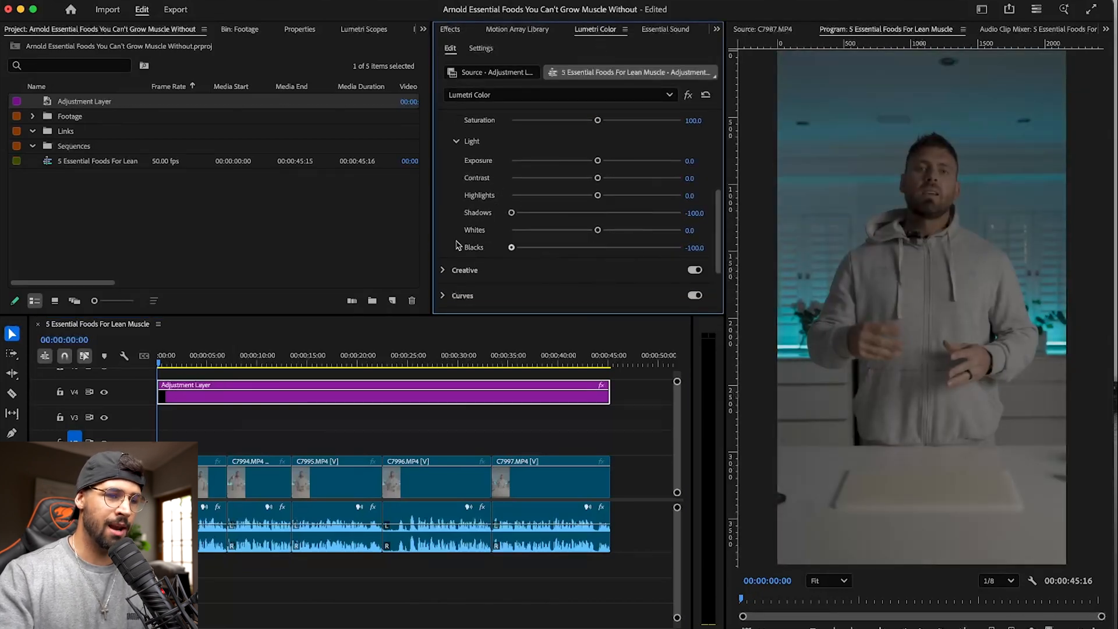
{"action": "left_click_drag", "start_coordinate": [605, 228], "coordinate": [441, 232]}
{"action": "left_click_drag", "start_coordinate": [595, 178], "coordinate": [812, 176]}
{"action": "left_click_drag", "start_coordinate": [598, 198], "coordinate": [1094, 226]}
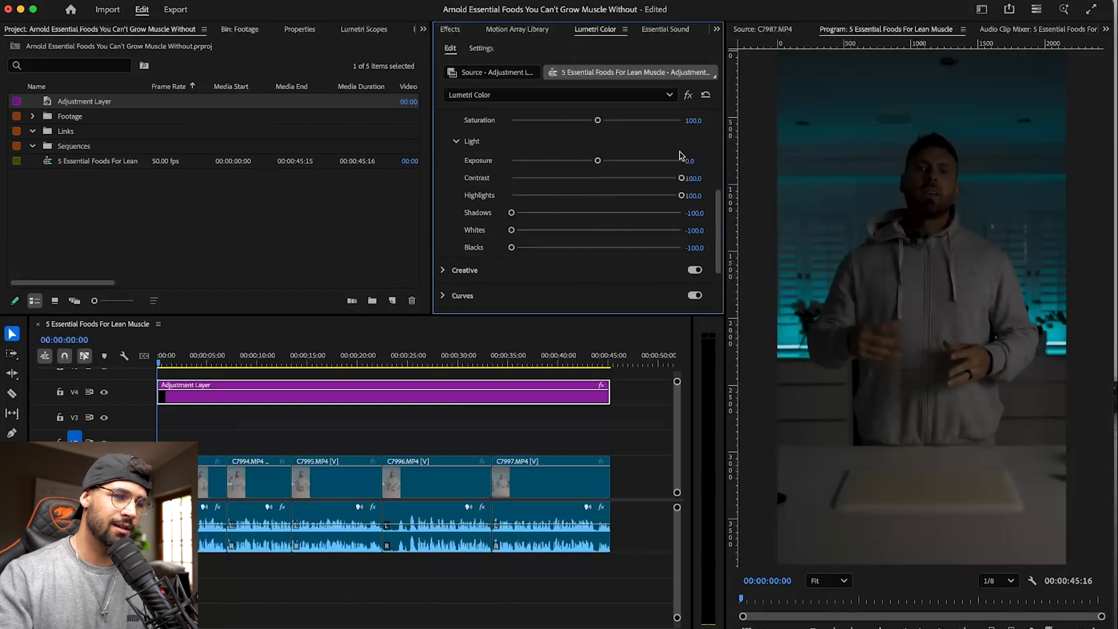
- Set the adjustment layer's Exposure to 5.0 in Lumetri Color
{"action": "left_click_drag", "start_coordinate": [606, 159], "coordinate": [699, 345]}
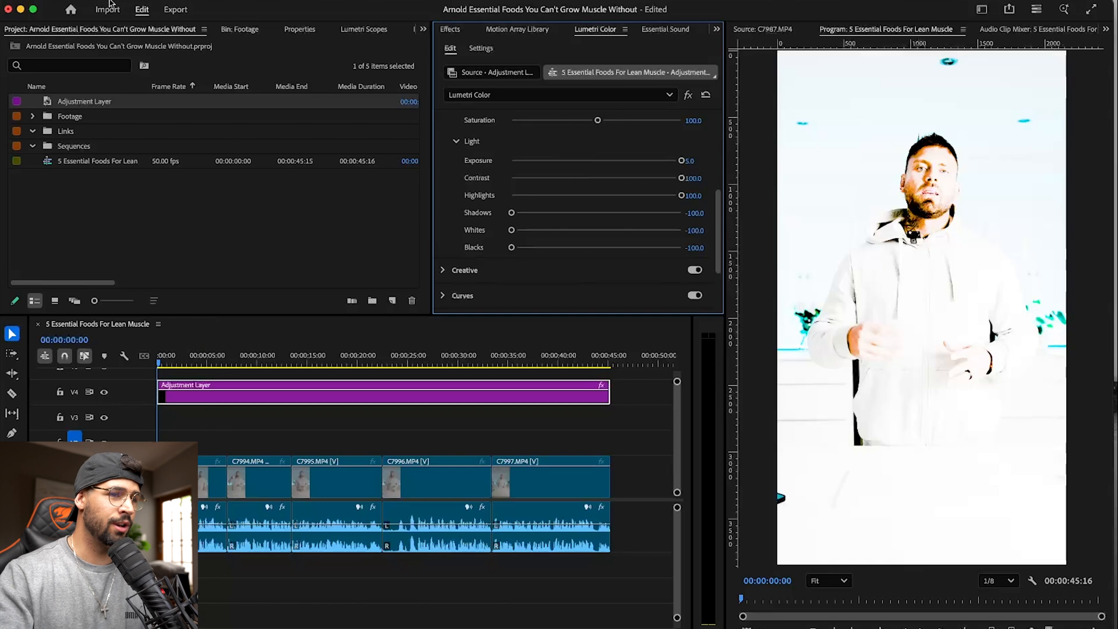
- Dock the Footage bin in the Lumetri Color panel group and place C7988.MP4 on track V2 at the sequence start
{"action": "left_click", "coordinate": [491, 30]}
{"action": "left_click", "coordinate": [662, 30]}
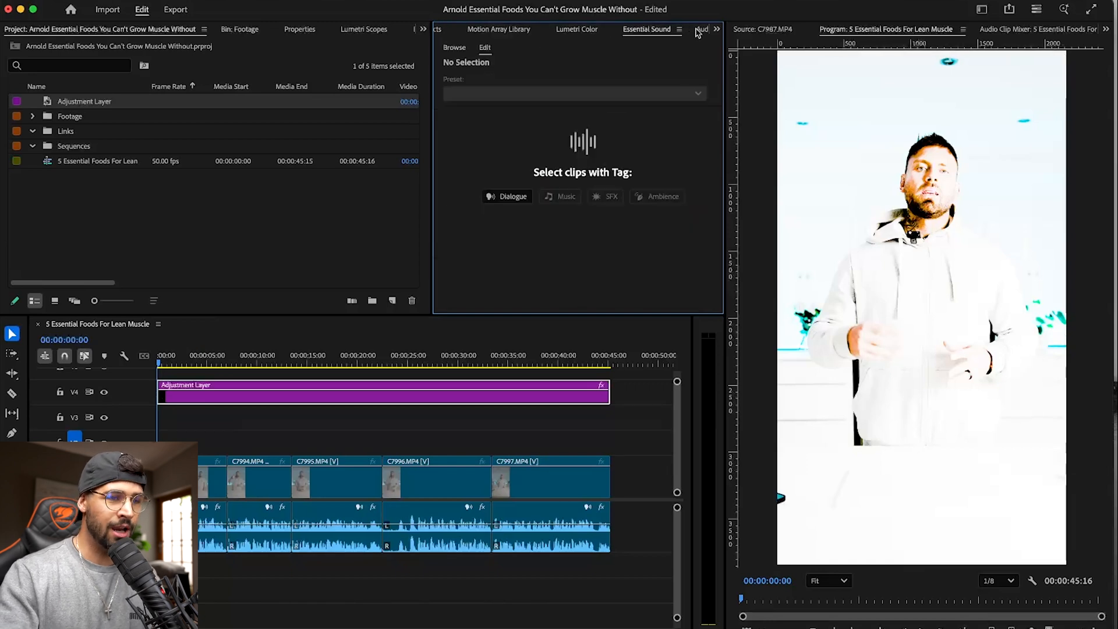
{"action": "left_click", "coordinate": [243, 31]}
{"action": "left_click_drag", "start_coordinate": [244, 33], "coordinate": [477, 29]}
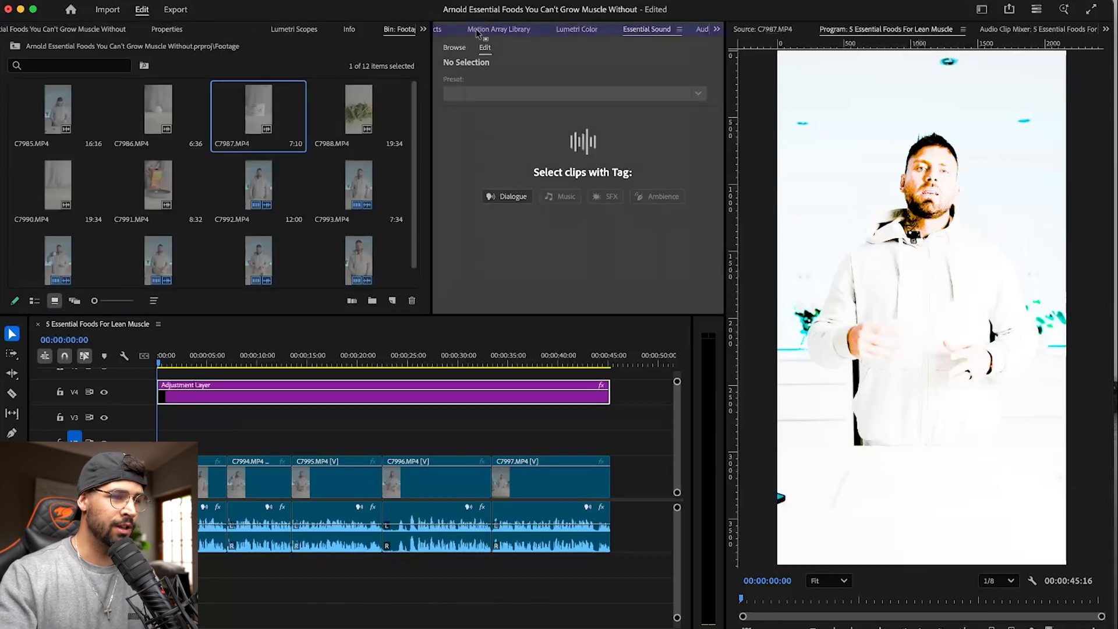
{"action": "double_click", "coordinate": [490, 166]}
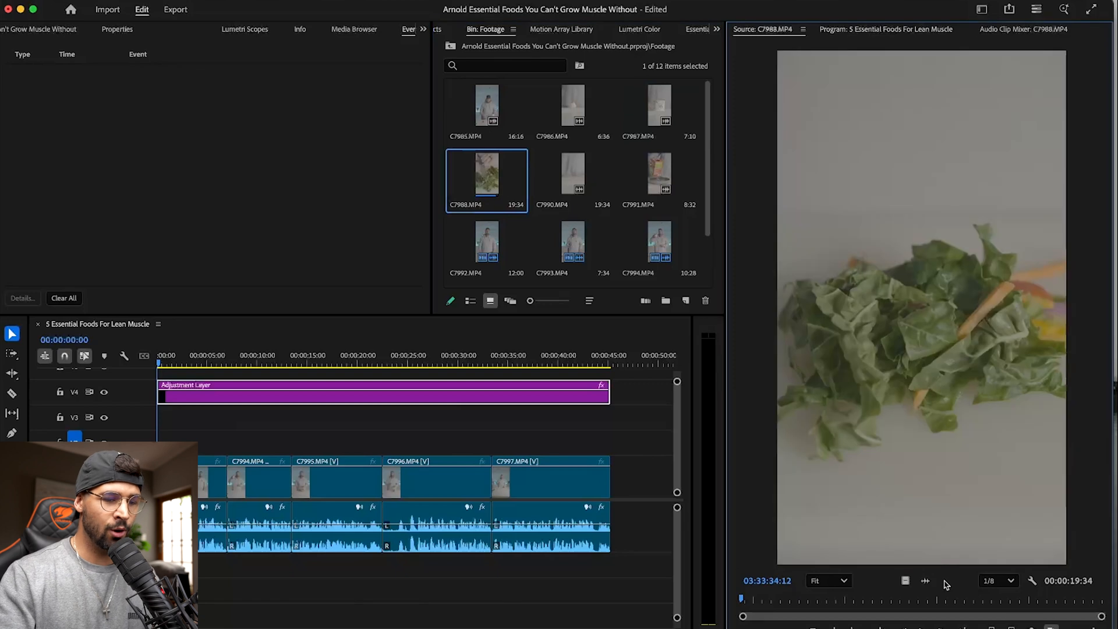
{"action": "left_click_drag", "start_coordinate": [871, 579], "coordinate": [198, 446]}
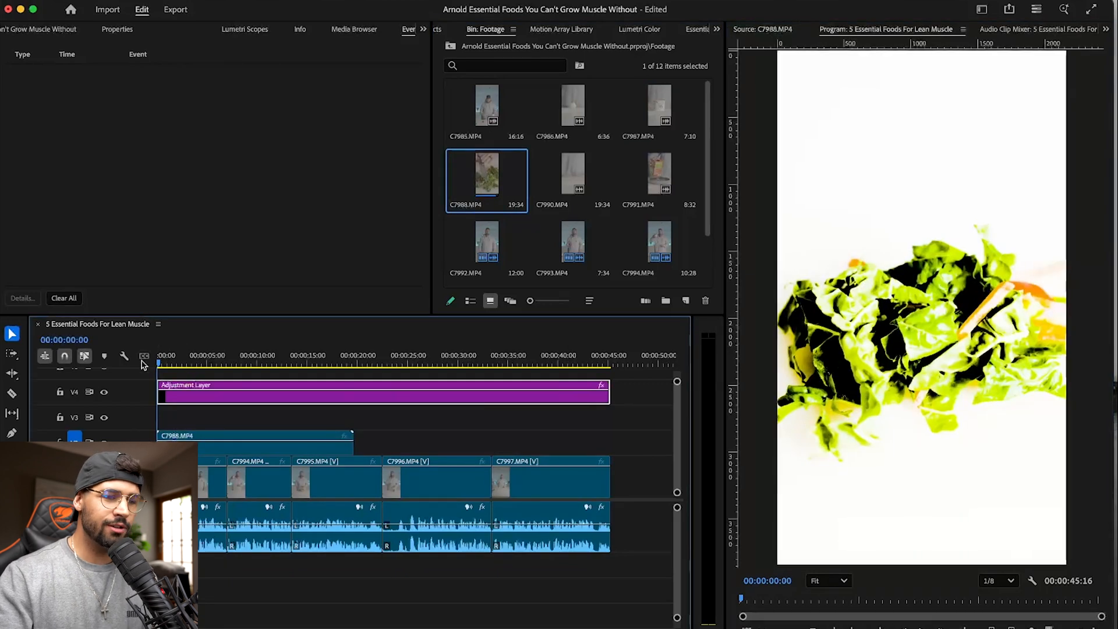
- Reset the Basic Correction settings of the adjustment layer in Lumetri Color
{"action": "left_click", "coordinate": [263, 446]}
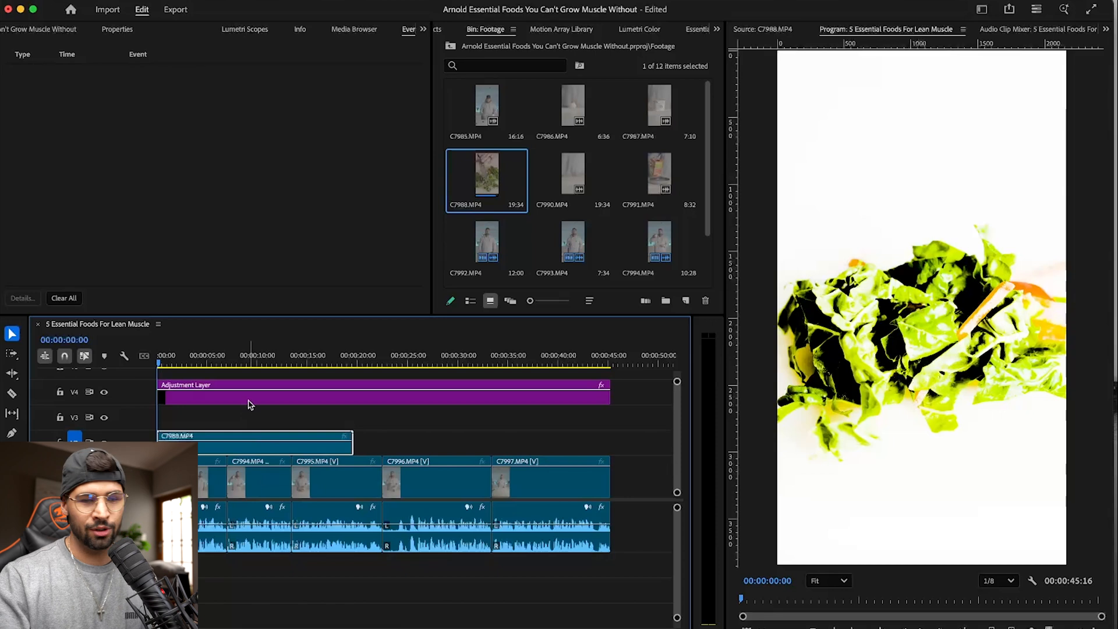
{"action": "left_click", "coordinate": [265, 399]}
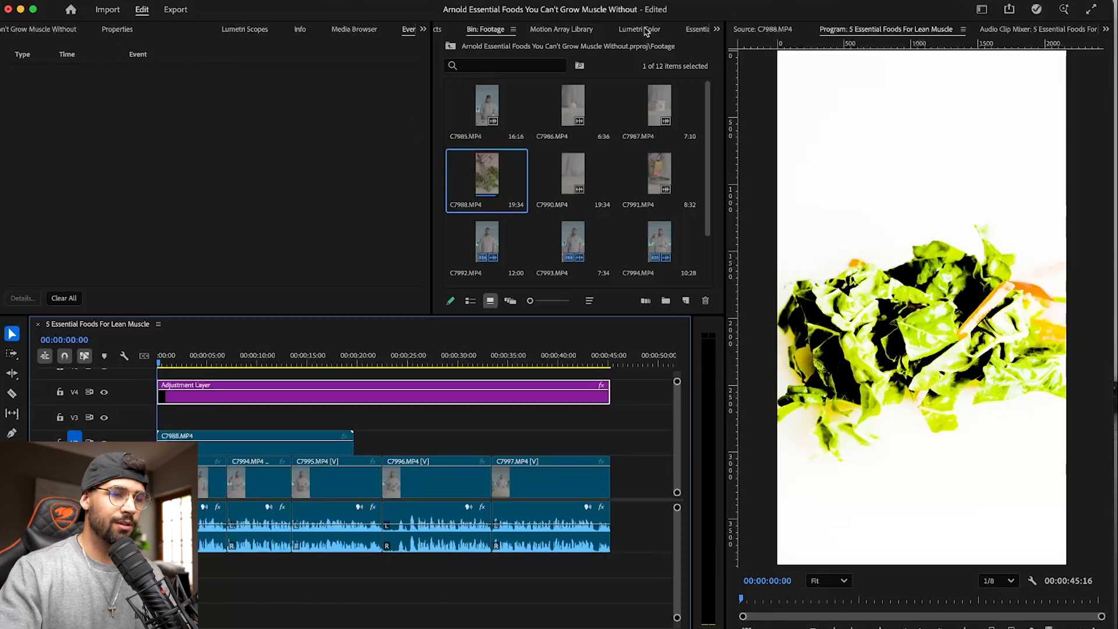
{"action": "left_click", "coordinate": [640, 33]}
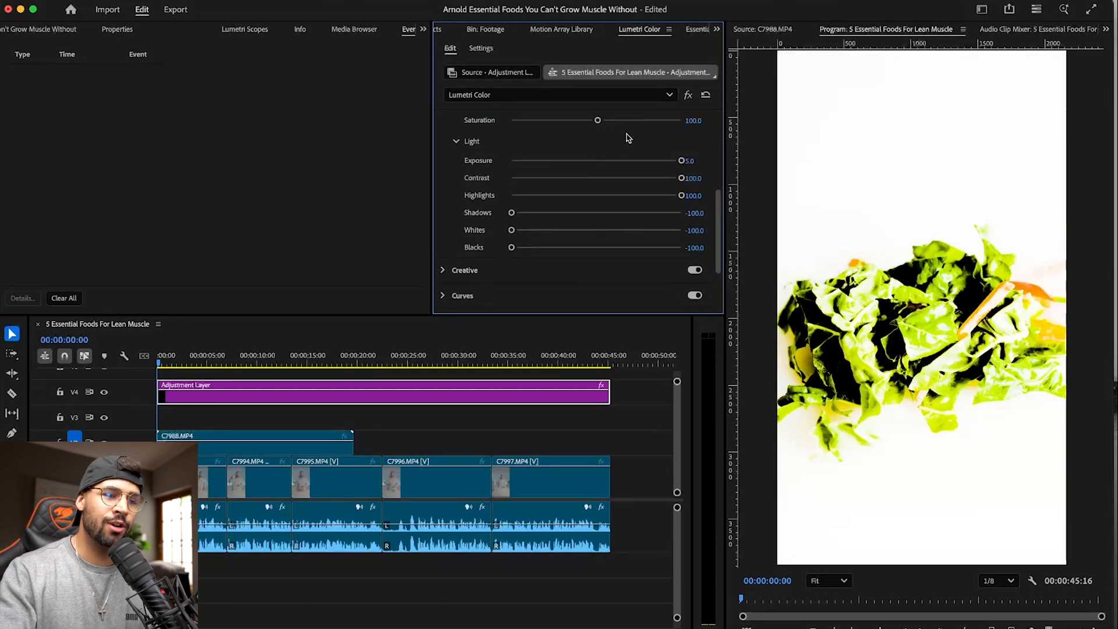
{"action": "scroll", "coordinate": [627, 138], "scroll_direction": "up", "scroll_amount": 5}
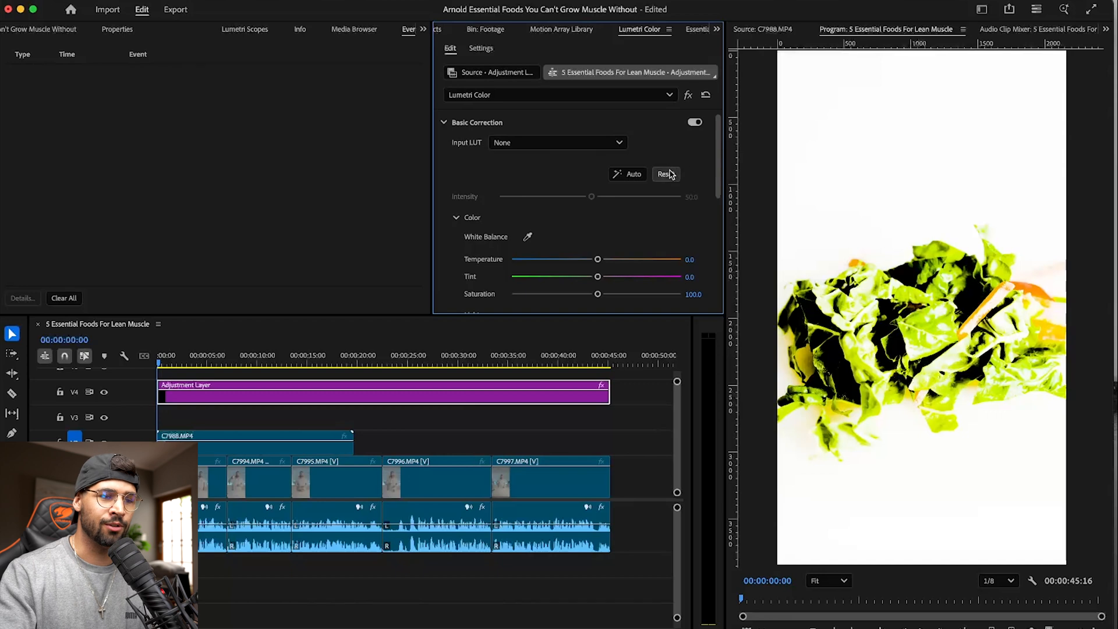
{"action": "left_click", "coordinate": [669, 174]}
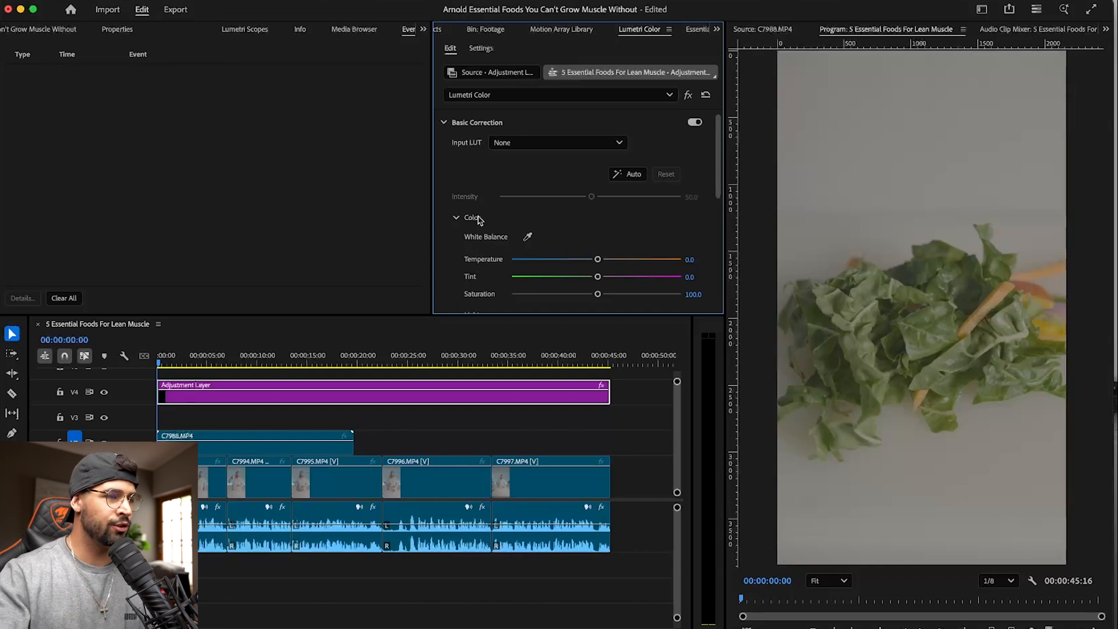
- Display the Lumetri Scopes and delete the C7988.MP4 clip from track V2
{"action": "left_click", "coordinate": [243, 29]}
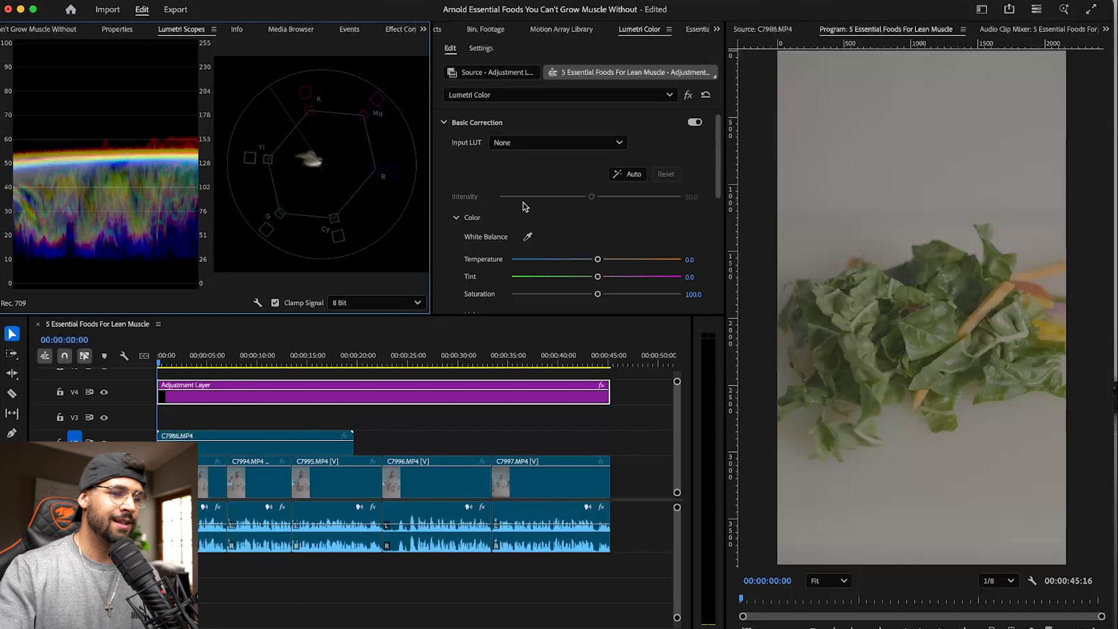
{"action": "scroll", "coordinate": [499, 236], "scroll_direction": "down", "scroll_amount": 5}
{"action": "scroll", "coordinate": [499, 235], "scroll_direction": "down", "scroll_amount": 4}
{"action": "left_click", "coordinate": [300, 449]}
{"action": "key", "text": "Delete"}
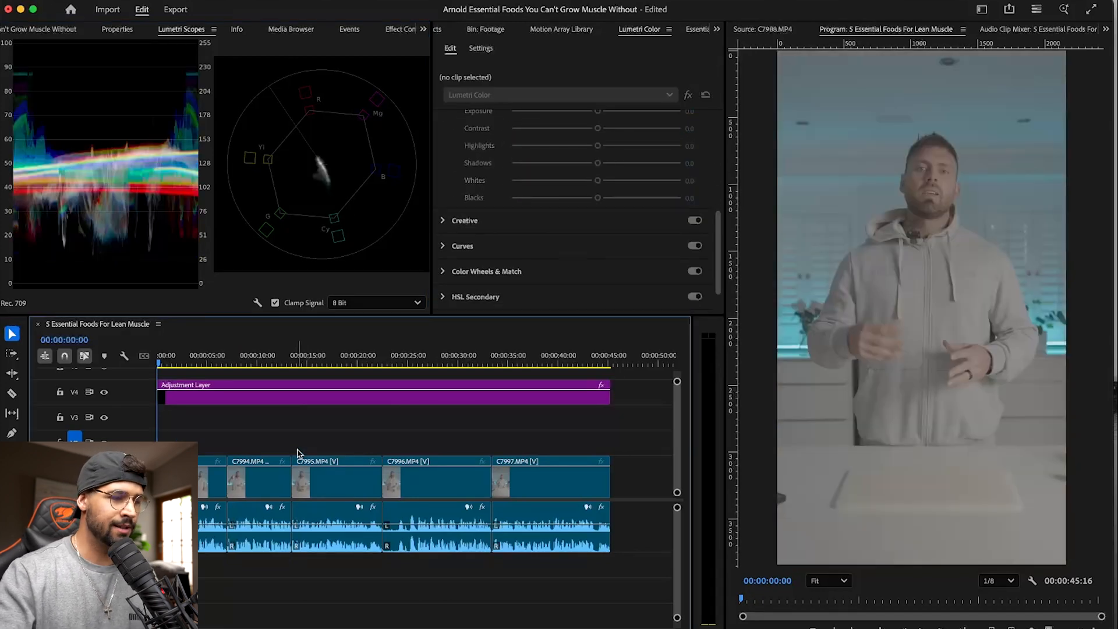
- Apply the Creative look Lutifyme_Parker_Walbeck_Sony S-Gamut3 Cine - S-Log3 to the adjustment layer
{"action": "left_click", "coordinate": [309, 402]}
{"action": "left_click", "coordinate": [449, 226]}
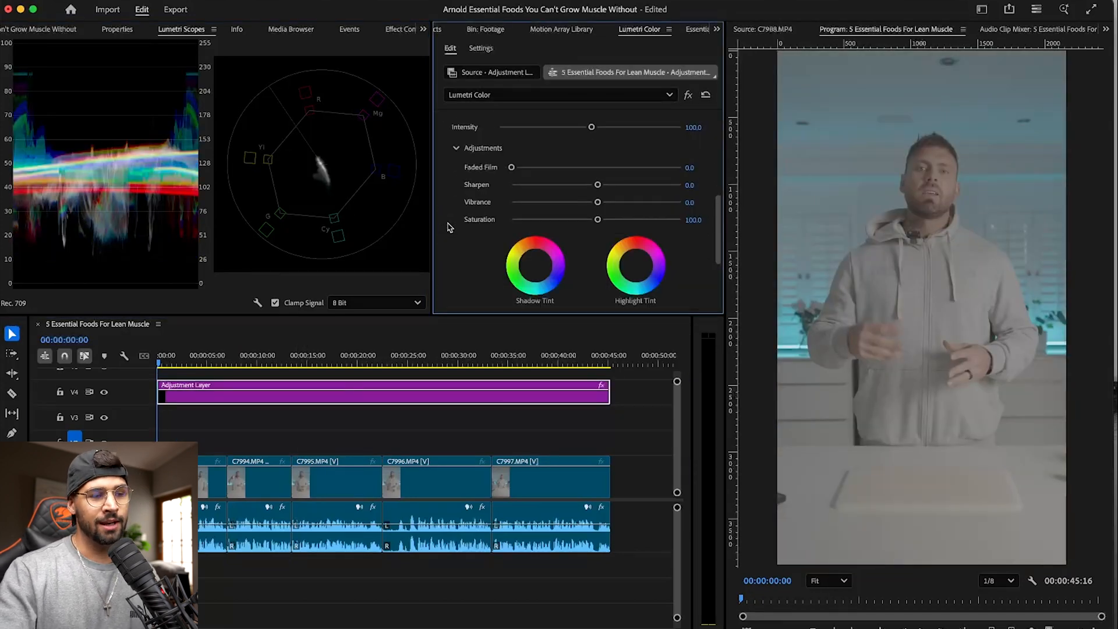
{"action": "scroll", "coordinate": [449, 176], "scroll_direction": "up", "scroll_amount": 5}
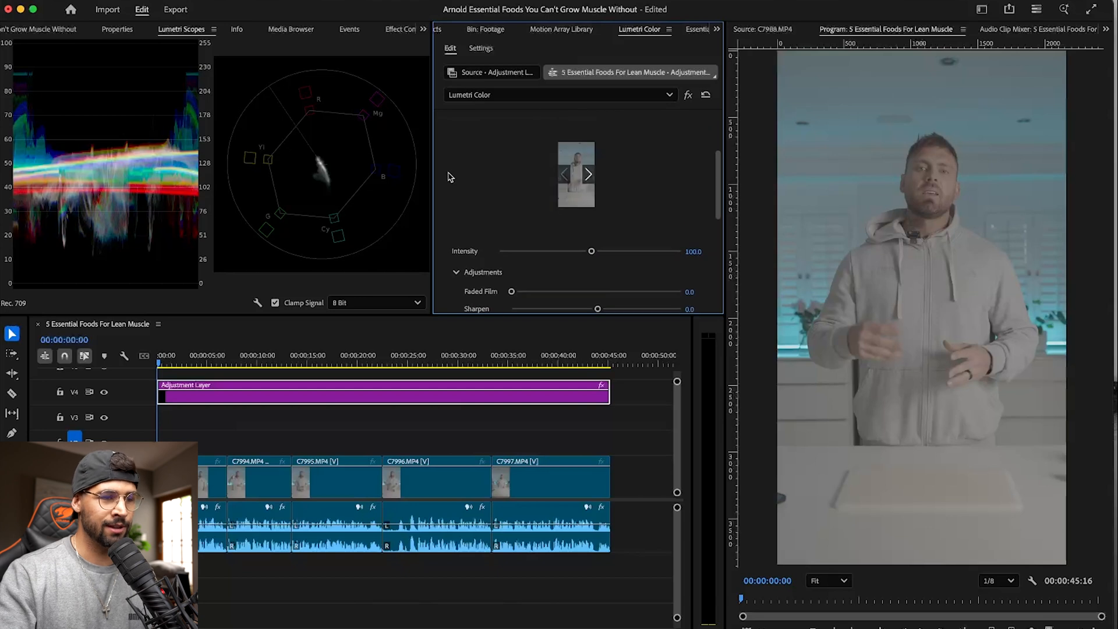
{"action": "left_click", "coordinate": [538, 168]}
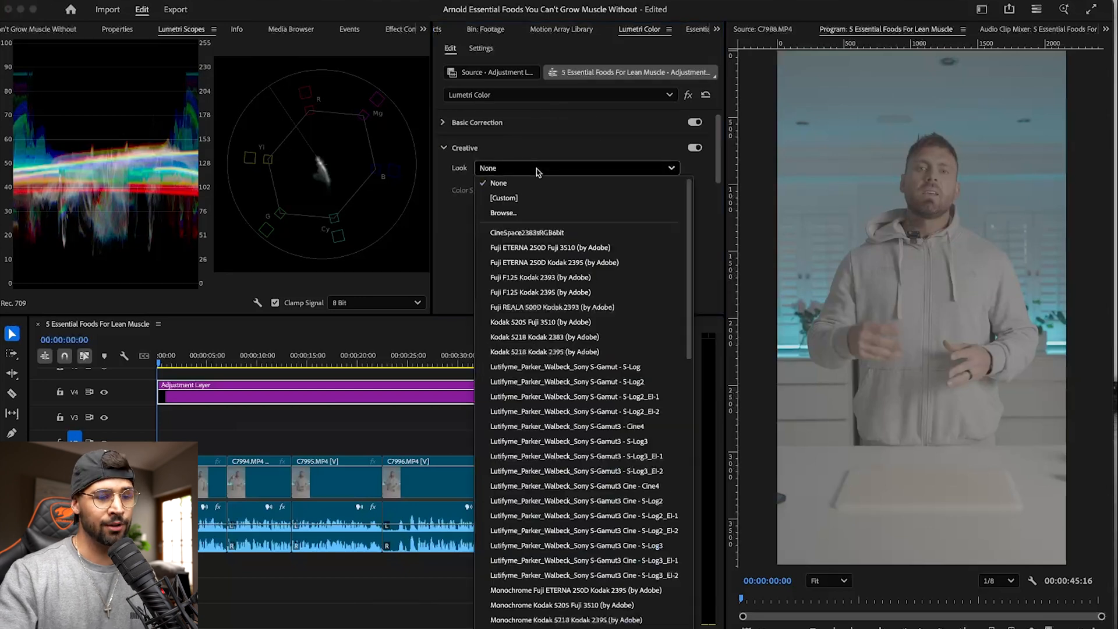
{"action": "left_click", "coordinate": [641, 546]}
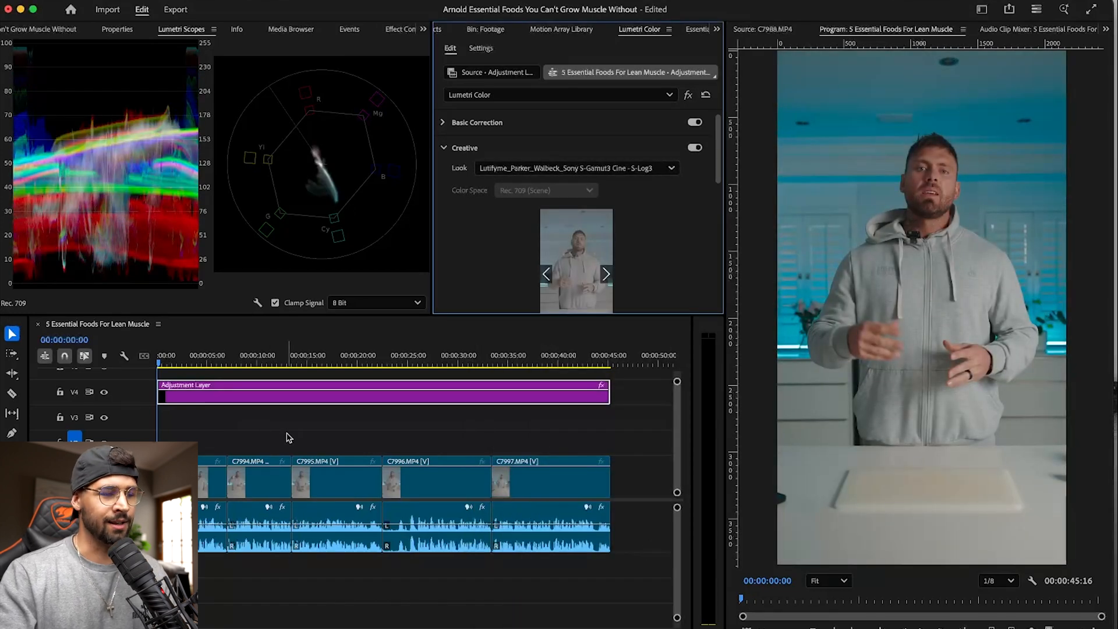
- Compare the footage before and after the look by toggling the visibility of track V4, leaving the track visible
{"action": "left_click", "coordinate": [104, 393]}
{"action": "left_click", "coordinate": [104, 393]}
{"action": "left_click", "coordinate": [105, 393]}
{"action": "left_click", "coordinate": [104, 393]}
{"action": "left_click", "coordinate": [104, 393]}
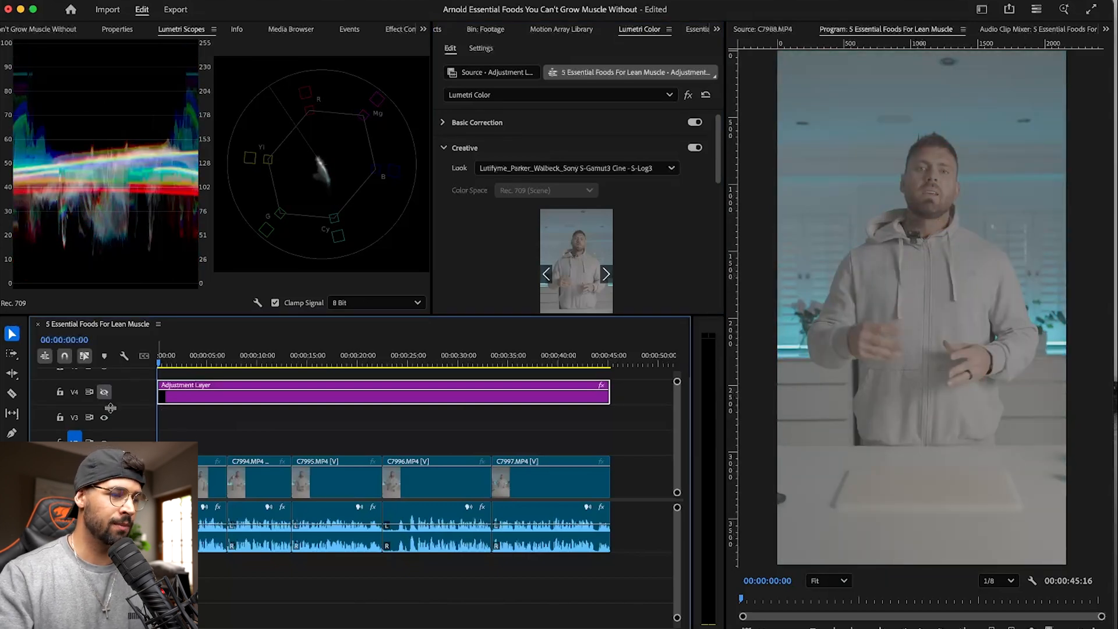
{"action": "left_click", "coordinate": [104, 392]}
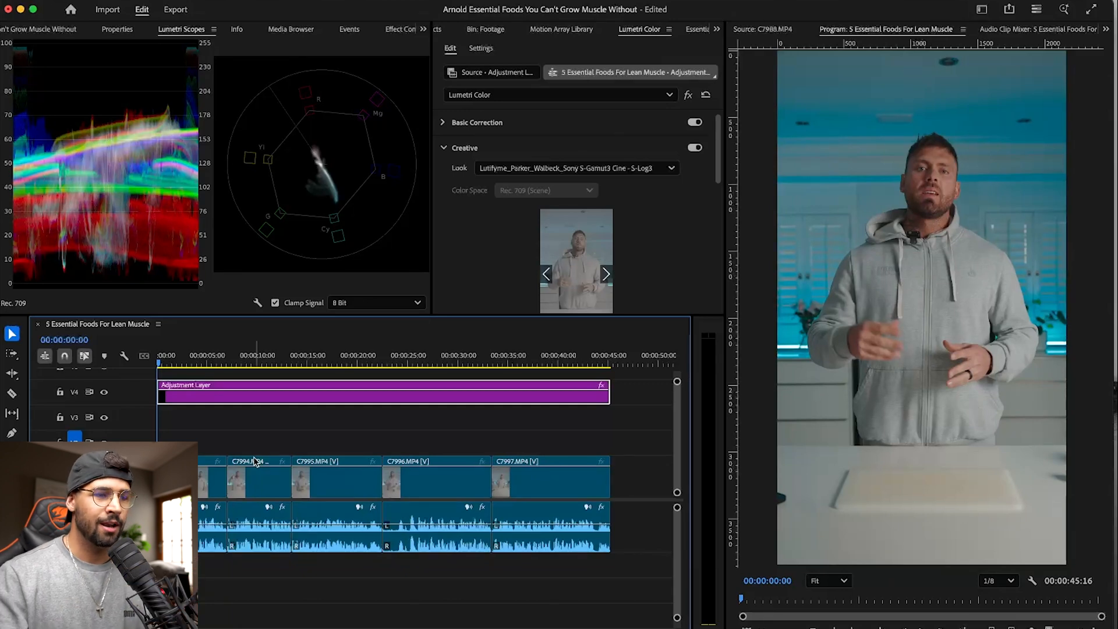
- In Basic Correction, set the adjustment layer's Whites to 46.0 and its Blacks to -56.9
{"action": "left_click", "coordinate": [457, 122]}
{"action": "scroll", "coordinate": [452, 157], "scroll_direction": "down", "scroll_amount": 1}
{"action": "scroll", "coordinate": [452, 157], "scroll_direction": "down", "scroll_amount": 5}
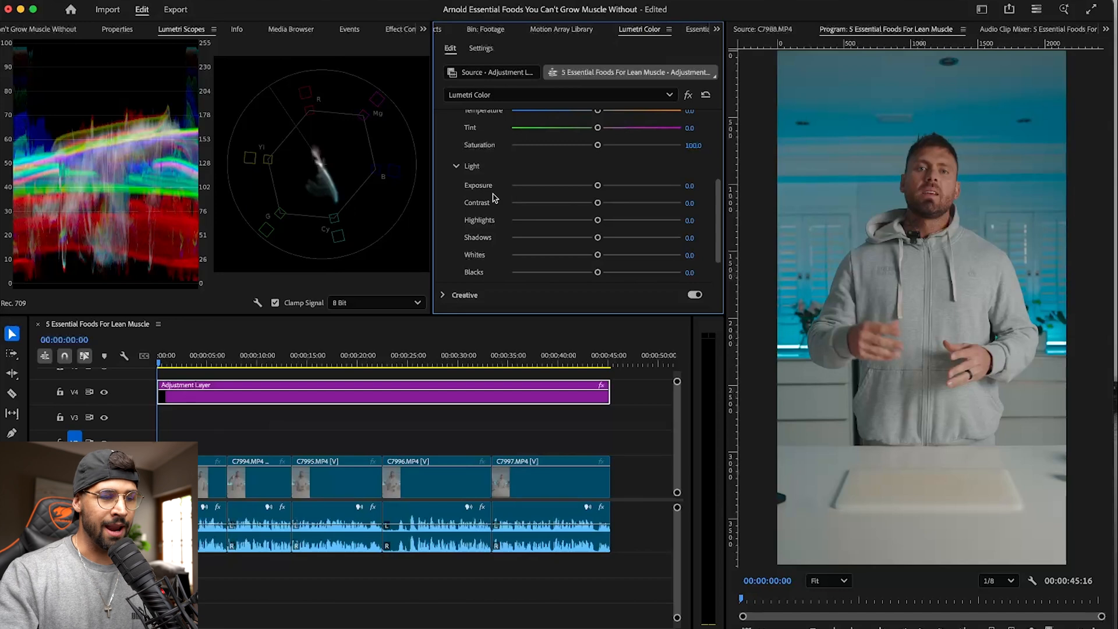
{"action": "scroll", "coordinate": [489, 203], "scroll_direction": "down", "scroll_amount": 2}
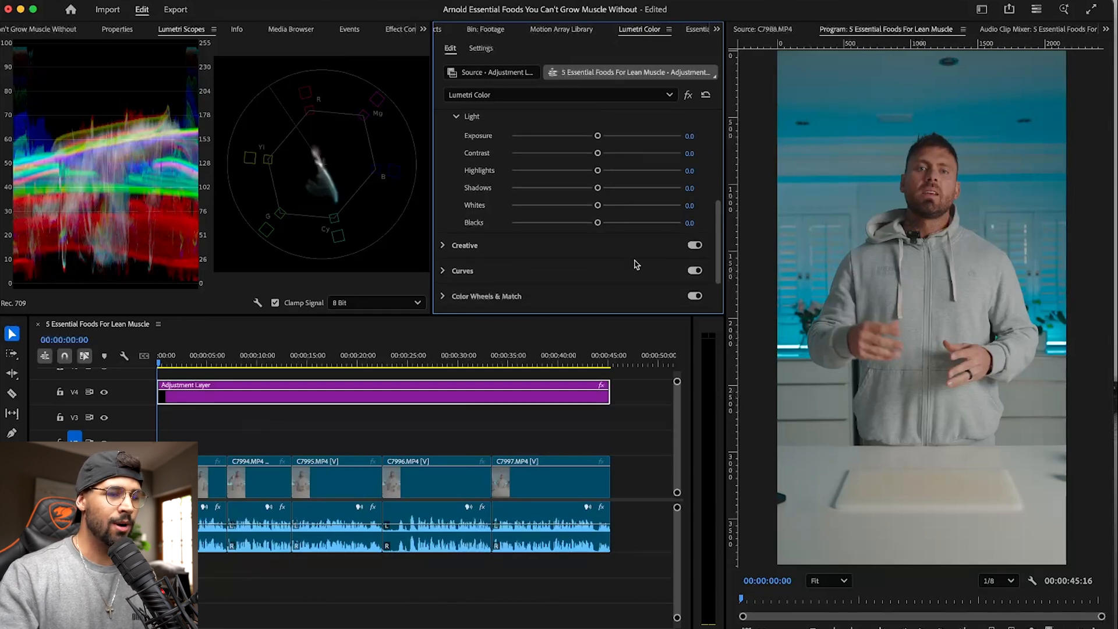
{"action": "left_click_drag", "start_coordinate": [597, 223], "coordinate": [634, 210]}
{"action": "scroll", "coordinate": [547, 181], "scroll_direction": "up", "scroll_amount": 5}
{"action": "scroll", "coordinate": [547, 181], "scroll_direction": "down", "scroll_amount": 5}
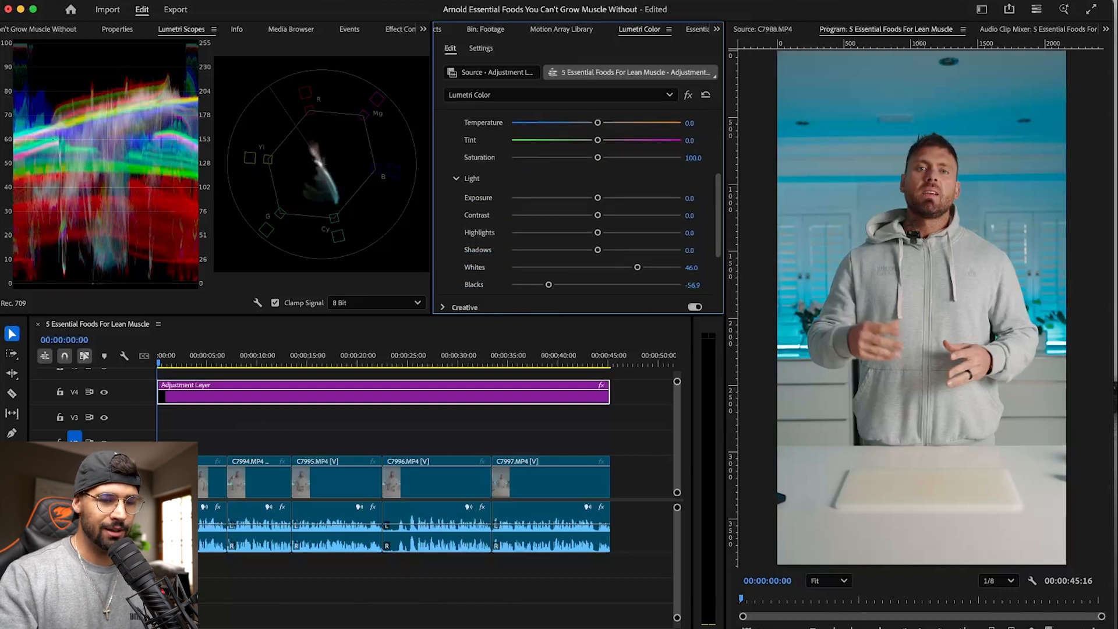
- Set the adjustment layer's Shadows to 16.8
{"action": "left_click", "coordinate": [1000, 581]}
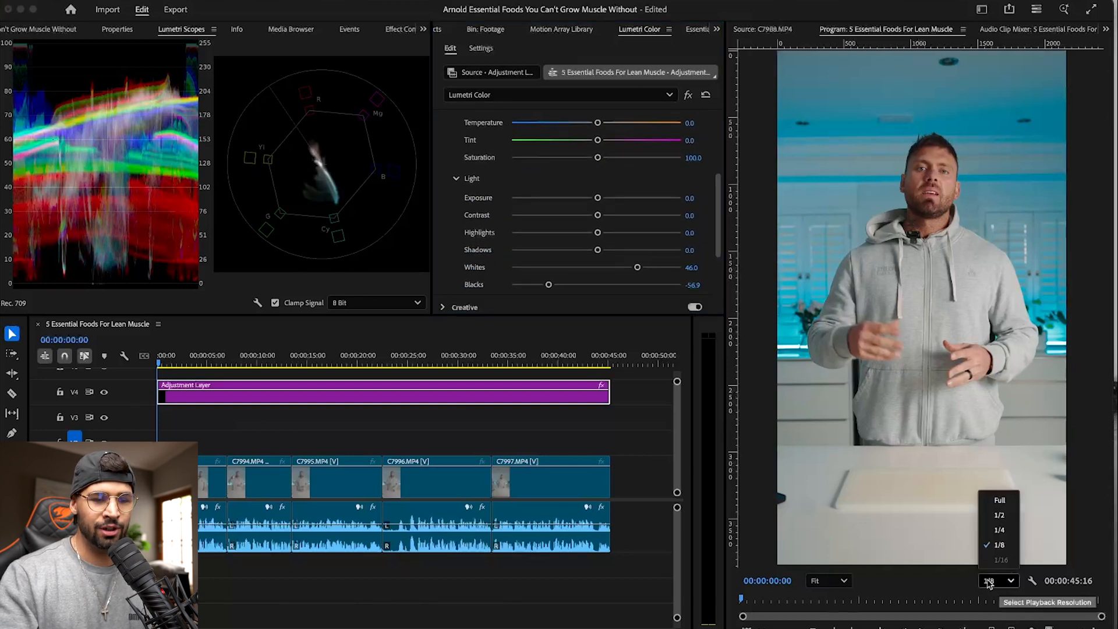
{"action": "left_click", "coordinate": [999, 587]}
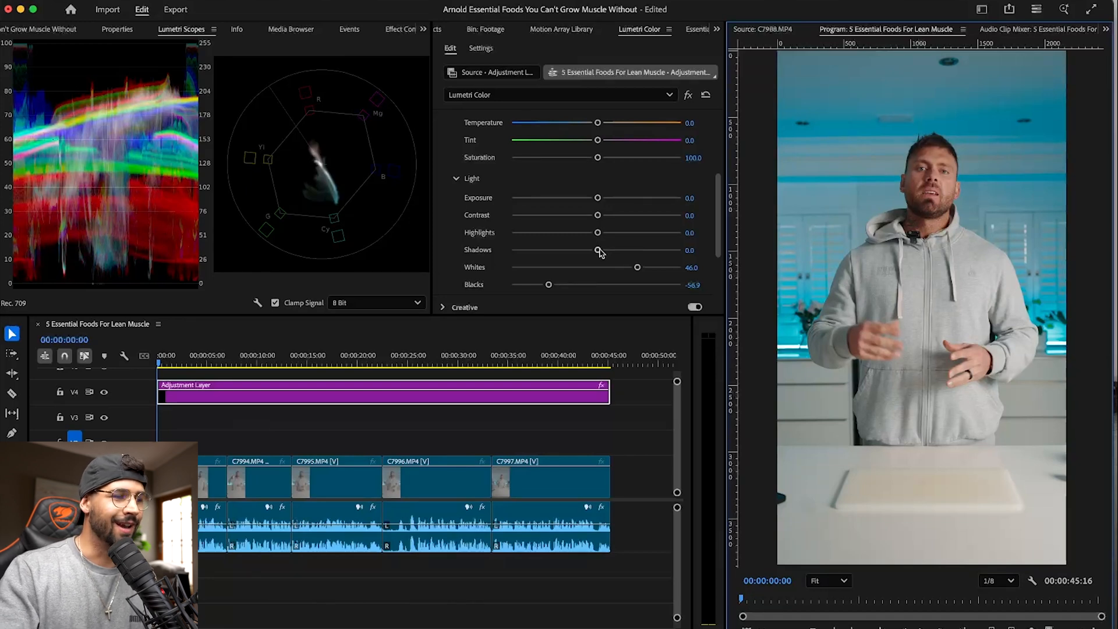
{"action": "left_click_drag", "start_coordinate": [600, 251], "coordinate": [610, 251]}
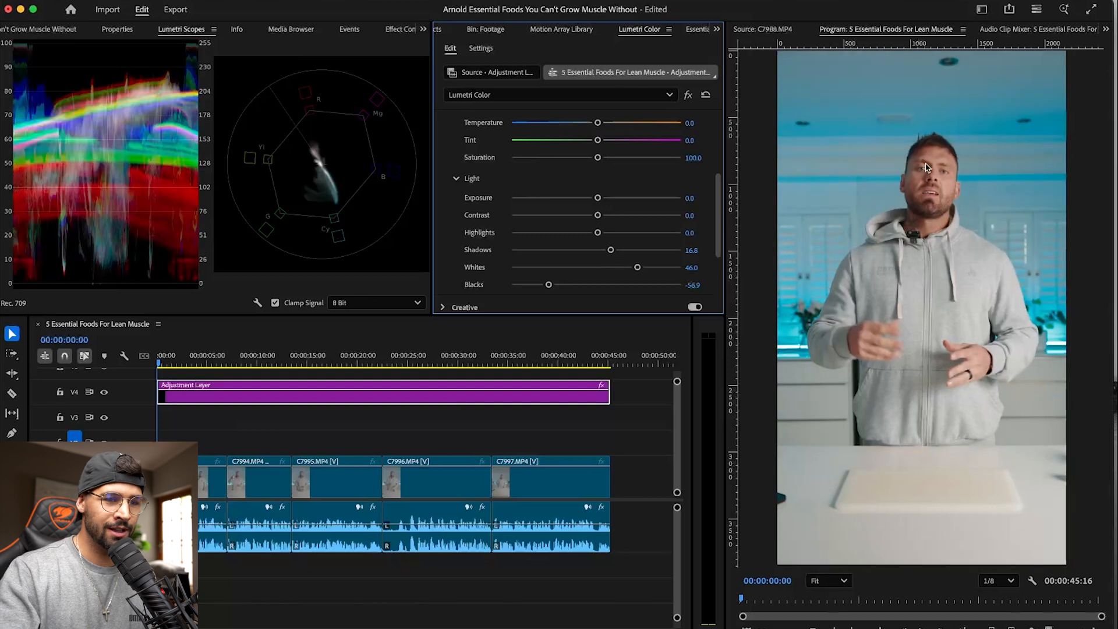
- Set the playback resolution to Full for a close view of the speaker's face and set the adjustment layer's Highlights to 14.6
{"action": "scroll", "coordinate": [927, 170], "scroll_direction": "up", "scroll_amount": 5}
{"action": "left_click", "coordinate": [996, 580]}
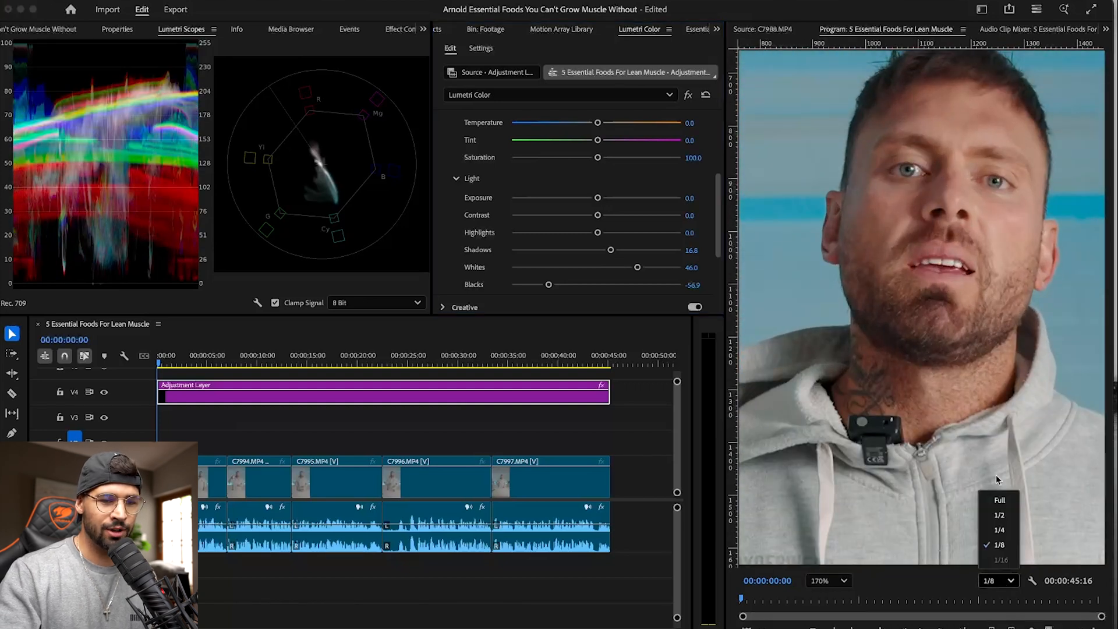
{"action": "left_click", "coordinate": [1003, 499]}
{"action": "scroll", "coordinate": [824, 283], "scroll_direction": "down", "scroll_amount": 3}
{"action": "scroll", "coordinate": [844, 281], "scroll_direction": "up", "scroll_amount": 5}
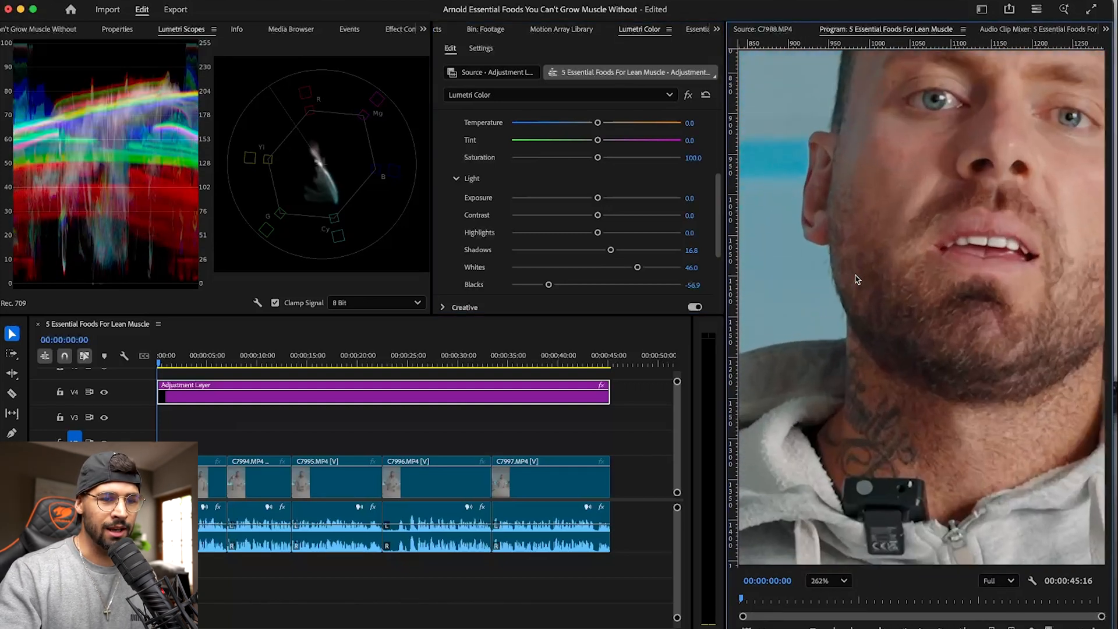
{"action": "key", "text": "h"}
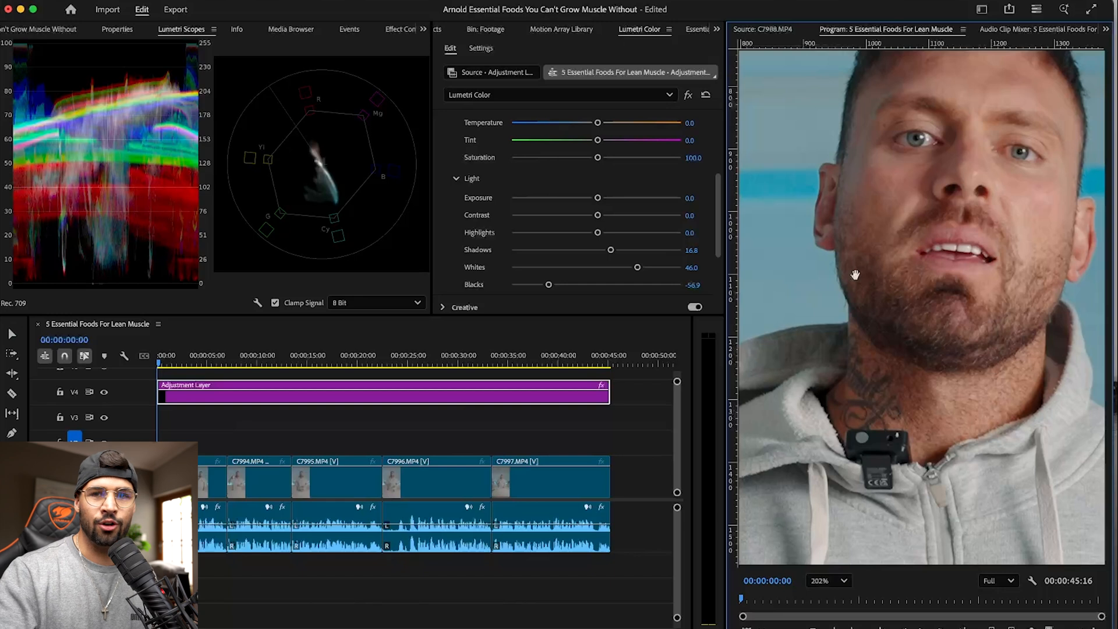
{"action": "left_click_drag", "start_coordinate": [876, 192], "coordinate": [903, 265]}
{"action": "key", "text": "v"}
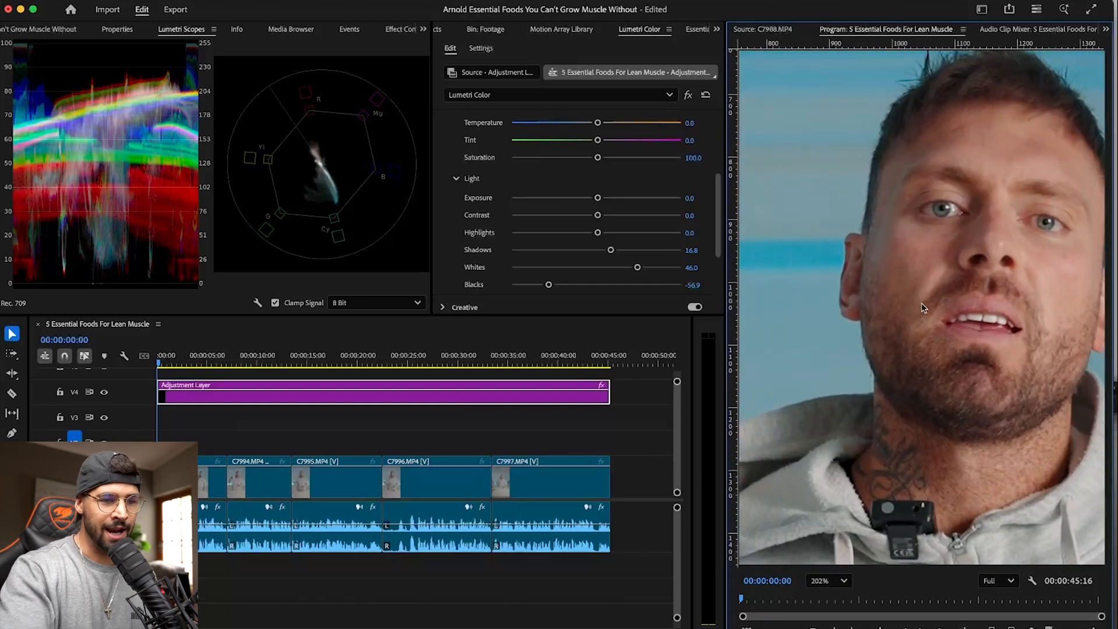
{"action": "key", "text": "h"}
{"action": "left_click_drag", "start_coordinate": [921, 308], "coordinate": [891, 300]}
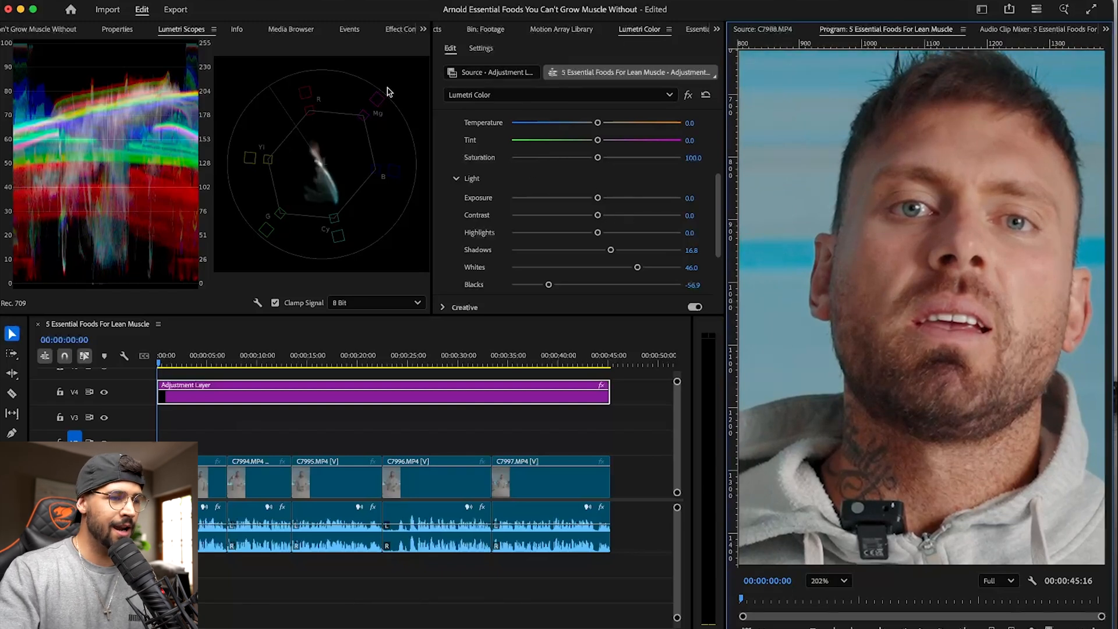
{"action": "left_click_drag", "start_coordinate": [598, 233], "coordinate": [608, 233]}
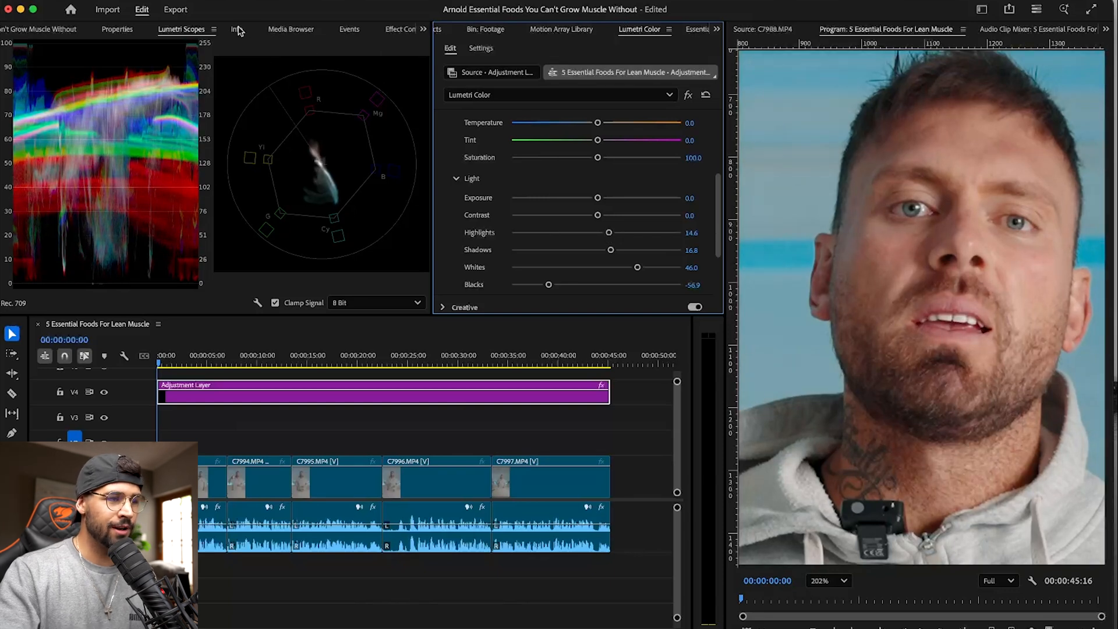
- Draw a triangular opacity mask over the speaker's cheek on clip C7992.MP4 and display the masked skin in the Lumetri Scopes
{"action": "left_click", "coordinate": [400, 29]}
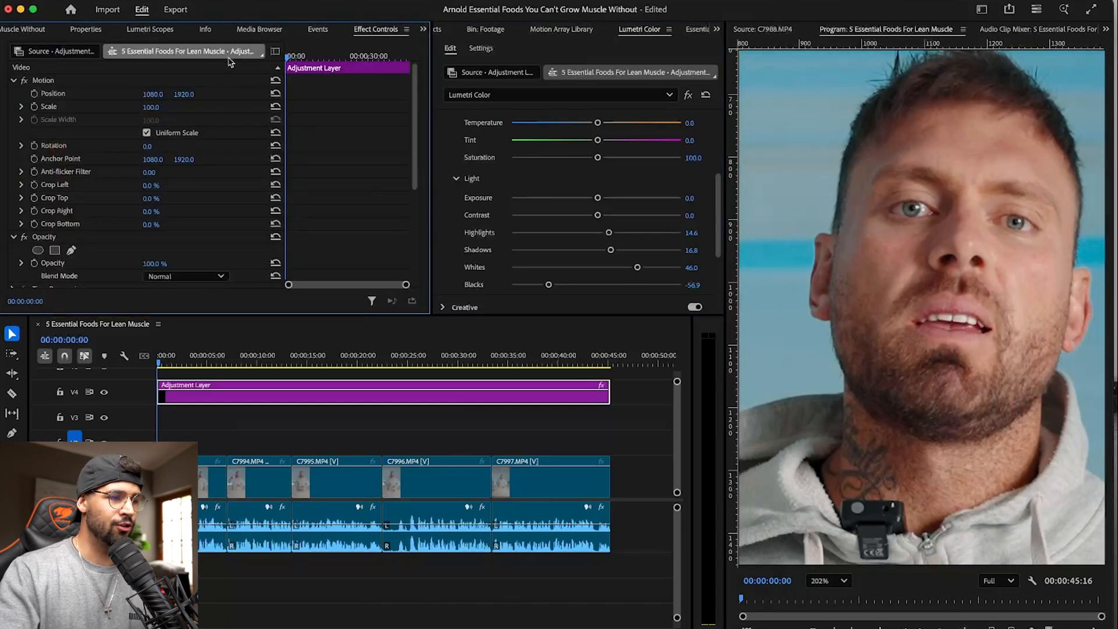
{"action": "scroll", "coordinate": [370, 217], "scroll_direction": "down", "scroll_amount": 5}
{"action": "left_click", "coordinate": [233, 438]}
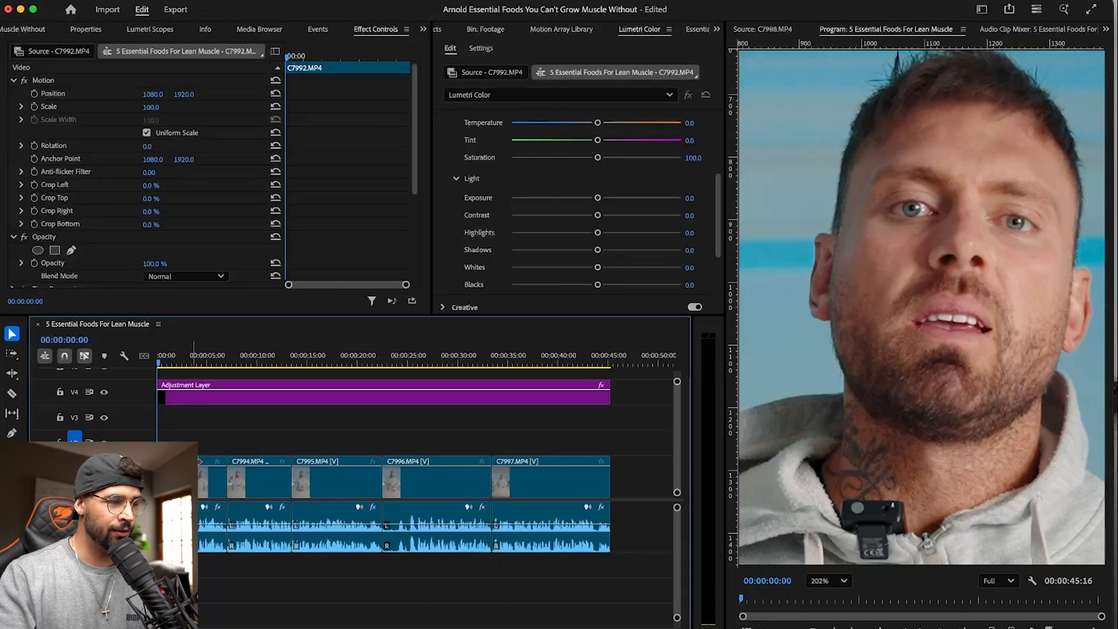
{"action": "left_click", "coordinate": [71, 250]}
{"action": "left_click", "coordinate": [870, 227]}
{"action": "left_click", "coordinate": [914, 259]}
{"action": "left_click", "coordinate": [853, 304]}
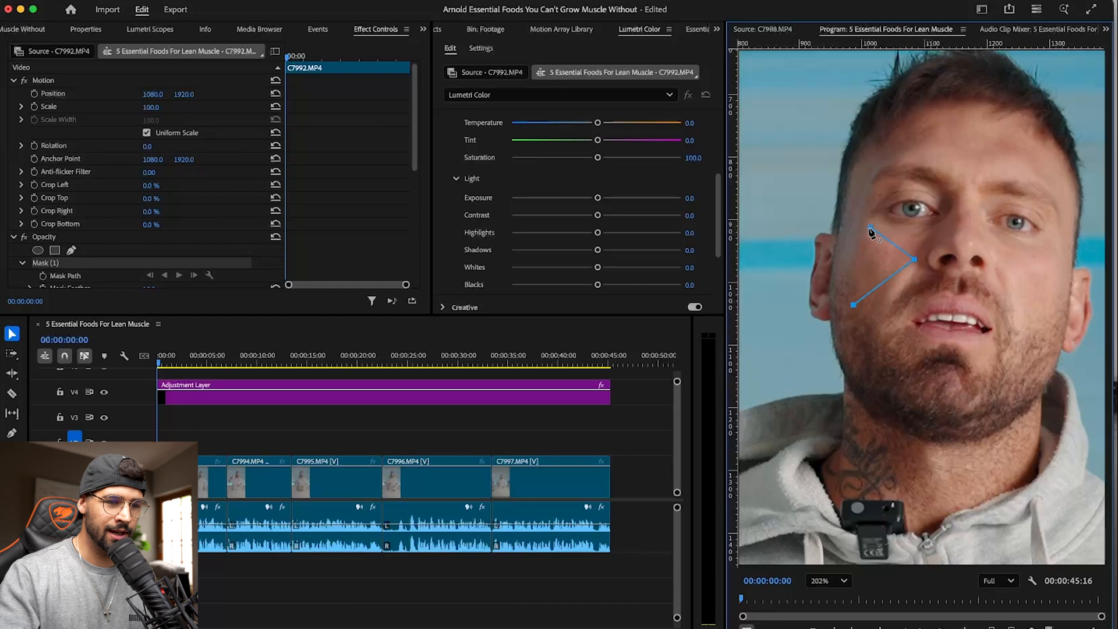
{"action": "left_click", "coordinate": [869, 228]}
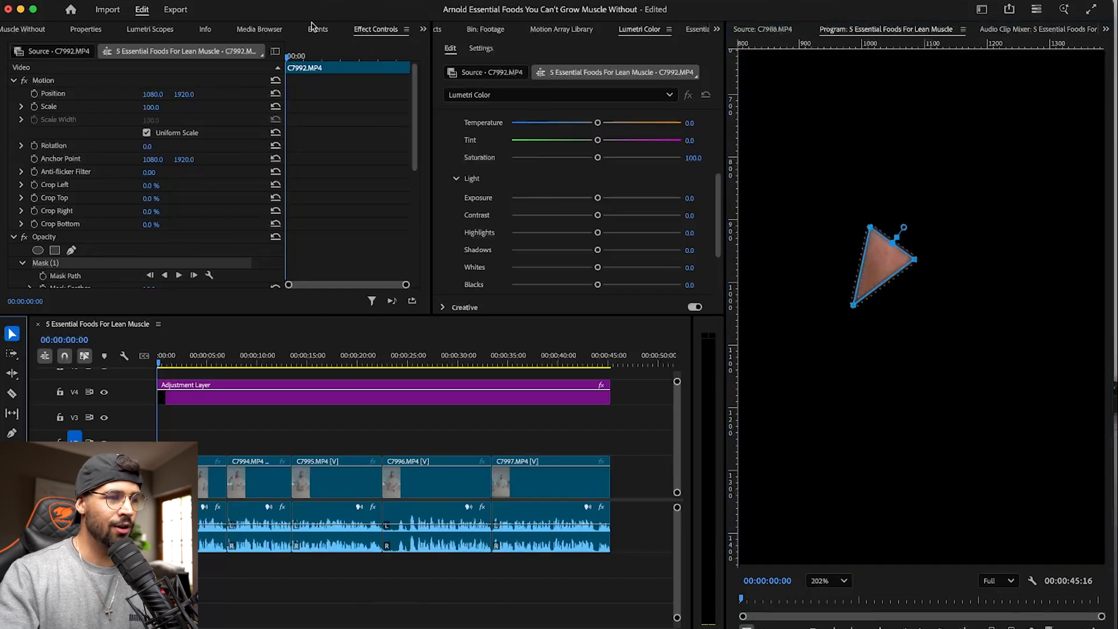
{"action": "left_click", "coordinate": [150, 29]}
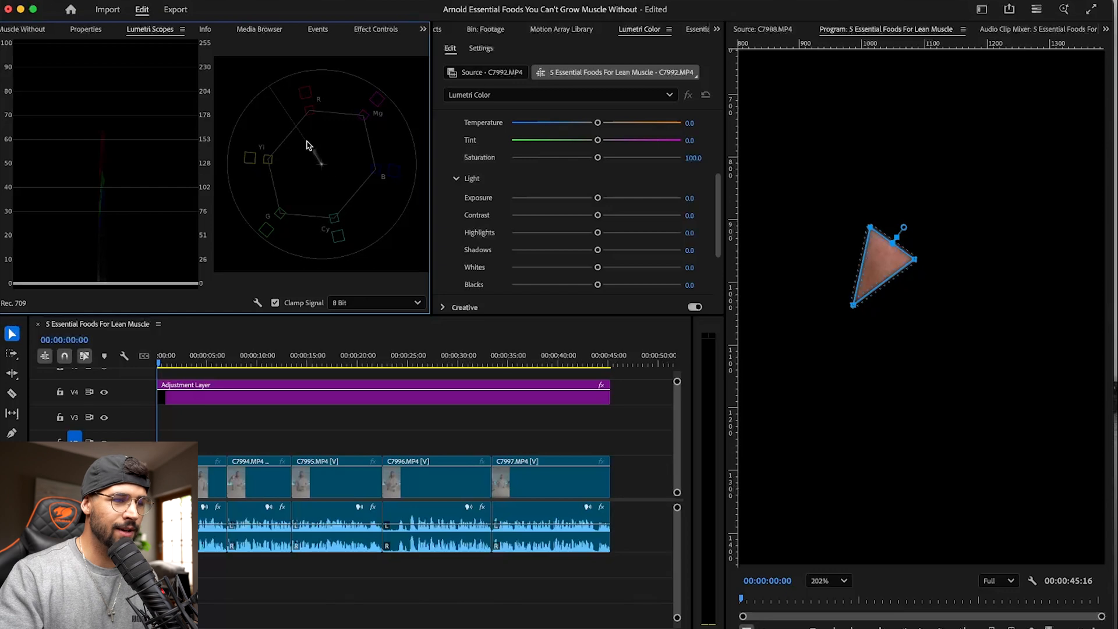
- Set clip C7992.MP4's Temperature to 7.3 and Tint to -2.2, and delete the opacity mask from its cheek area
{"action": "mouse_move", "coordinate": [598, 125]}
{"action": "left_mouse_down"}
{"action": "mouse_move", "coordinate": [593, 142]}
{"action": "mouse_move", "coordinate": [603, 123]}
{"action": "left_mouse_up"}
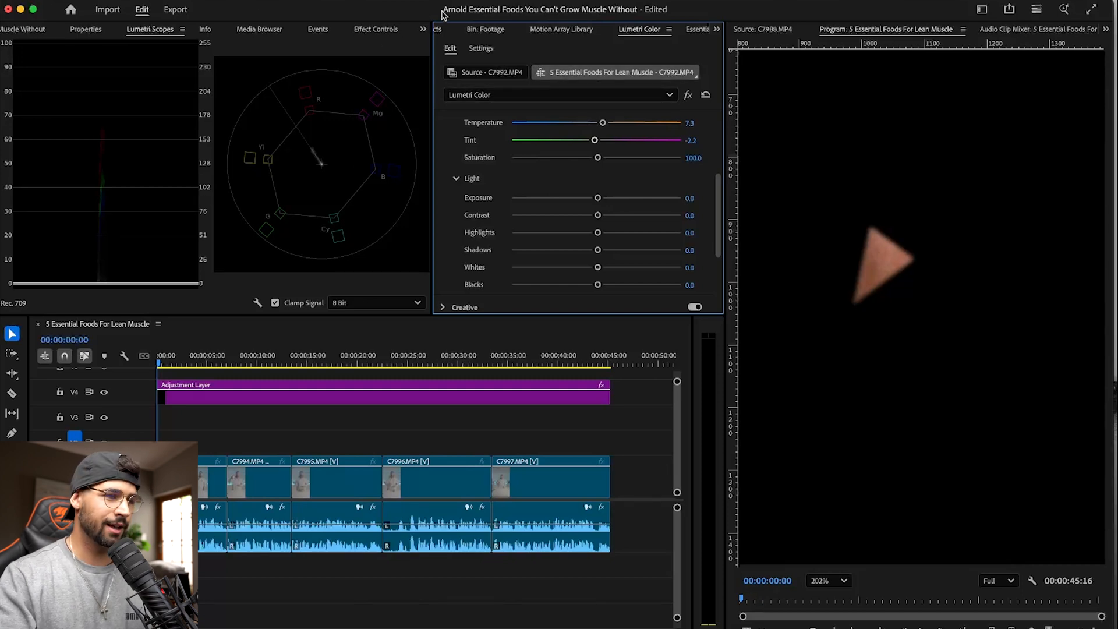
{"action": "left_click", "coordinate": [375, 29]}
{"action": "scroll", "coordinate": [316, 174], "scroll_direction": "down", "scroll_amount": 10}
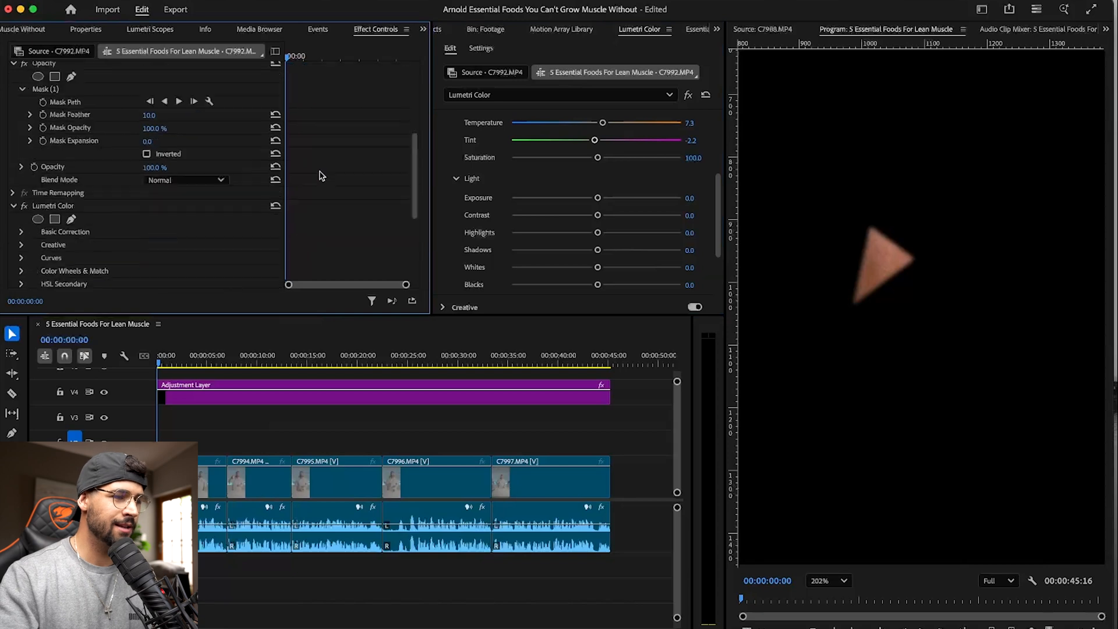
{"action": "scroll", "coordinate": [190, 181], "scroll_direction": "up", "scroll_amount": 5}
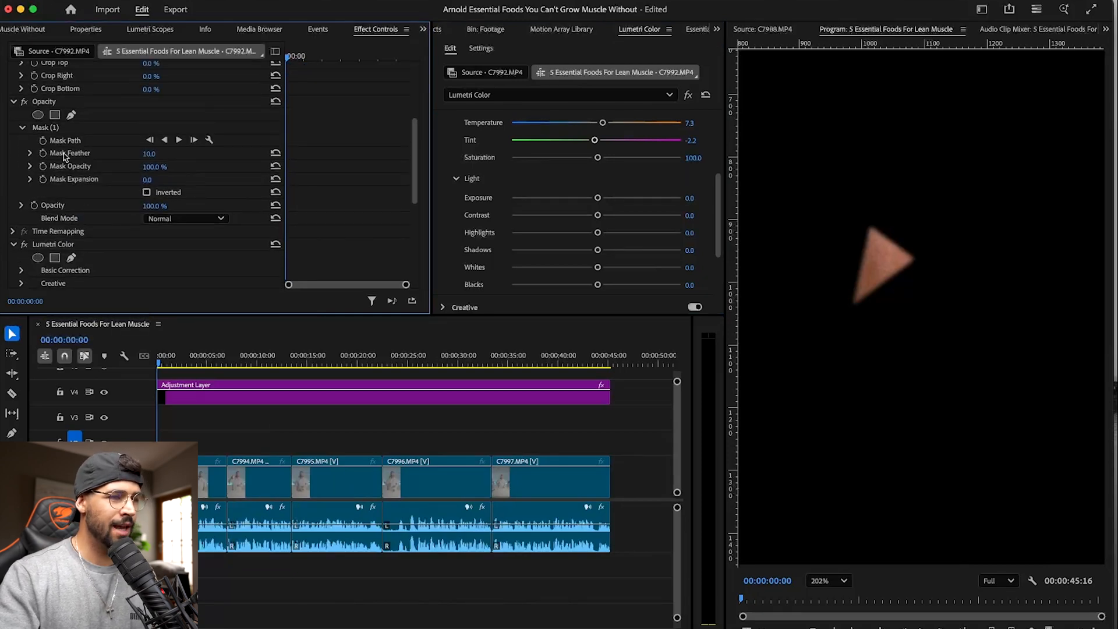
{"action": "left_click", "coordinate": [175, 478]}
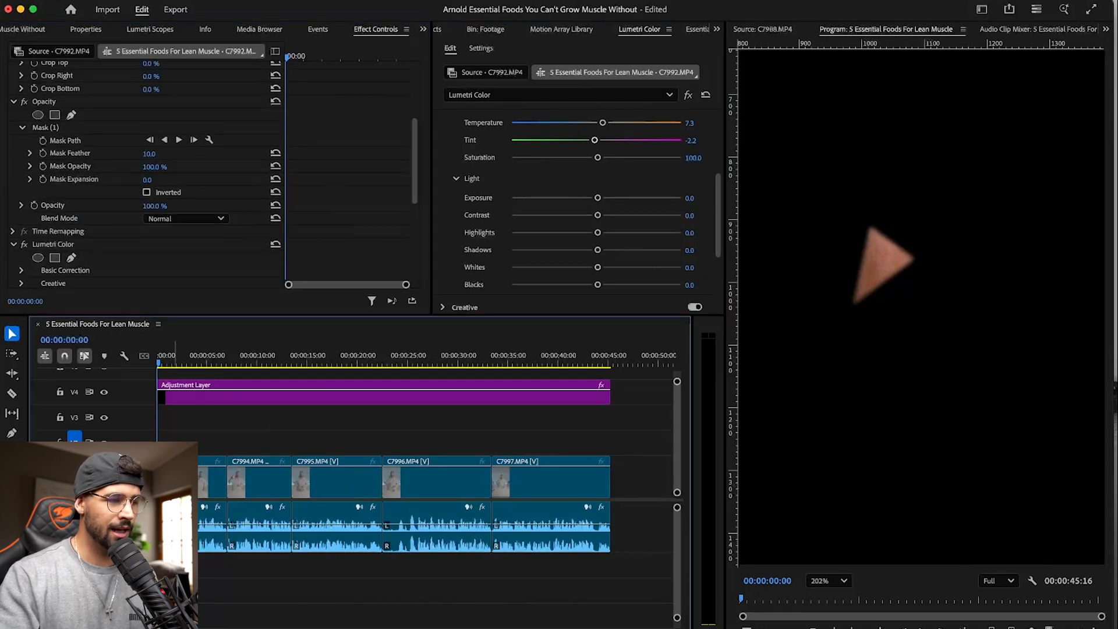
{"action": "left_click", "coordinate": [58, 129]}
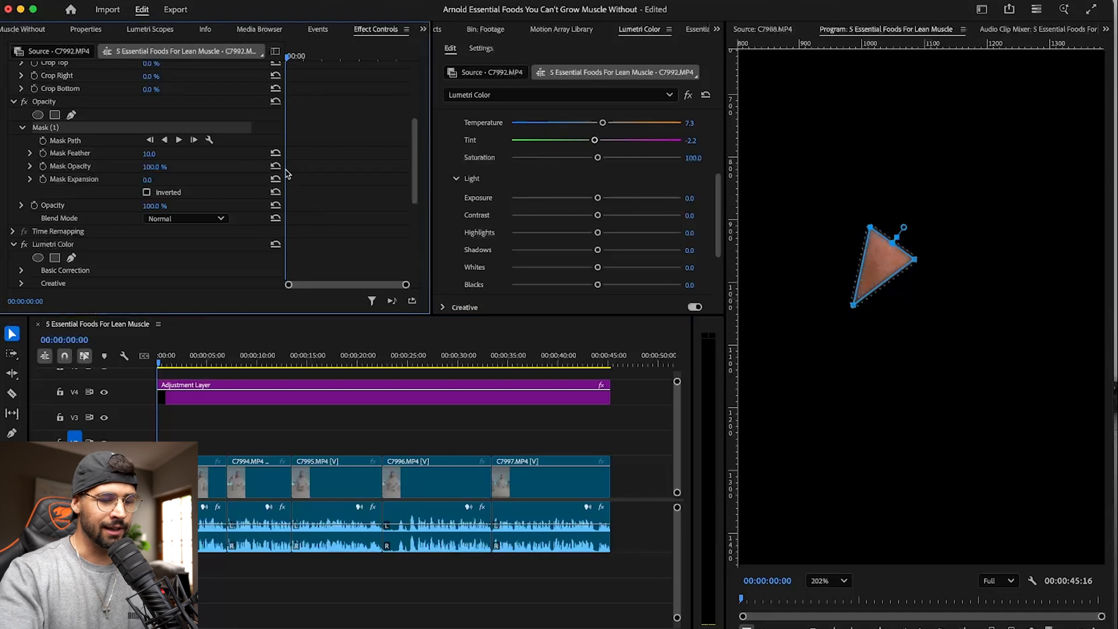
{"action": "key", "text": "Delete"}
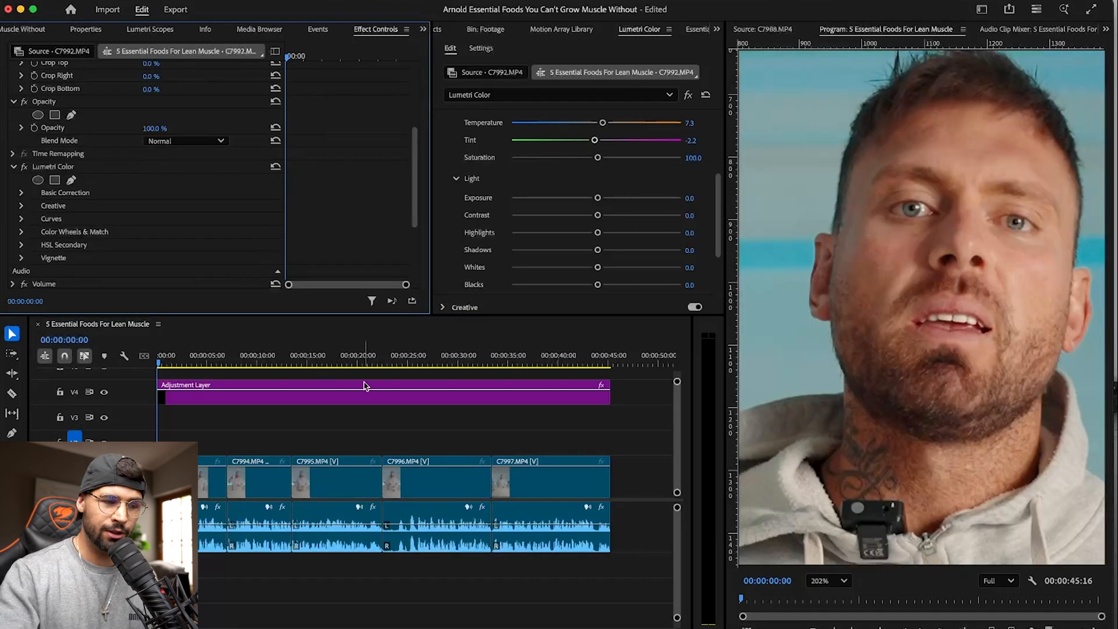
- Recheck the speaker's cheek tone on the vectorscope with a new triangular opacity mask on C7992.MP4, and remove that mask
{"action": "left_click", "coordinate": [282, 416]}
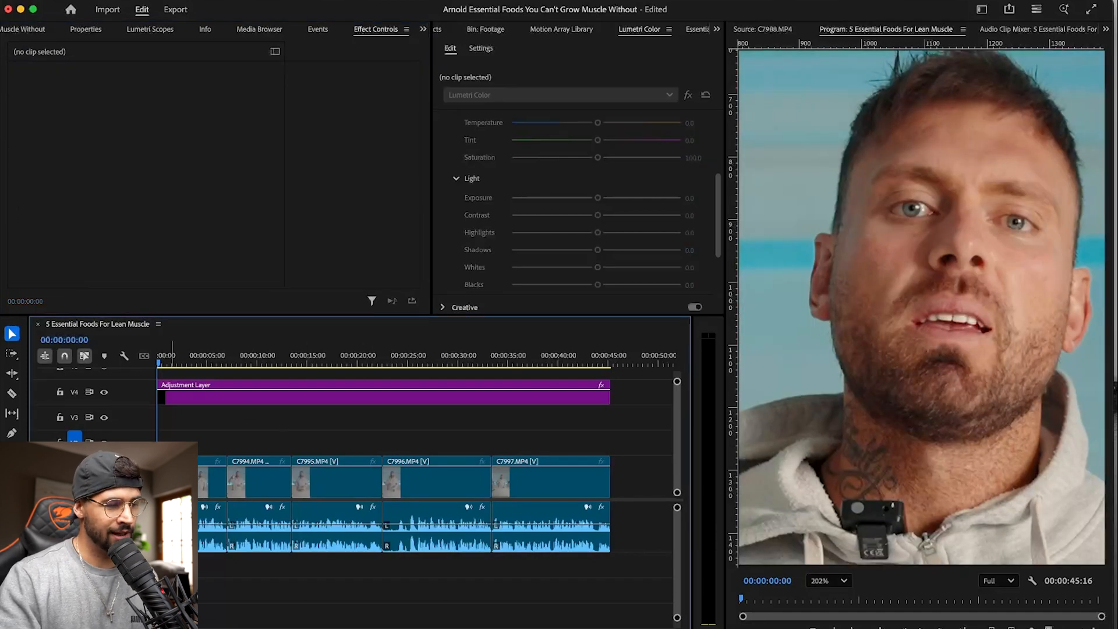
{"action": "left_click", "coordinate": [172, 477]}
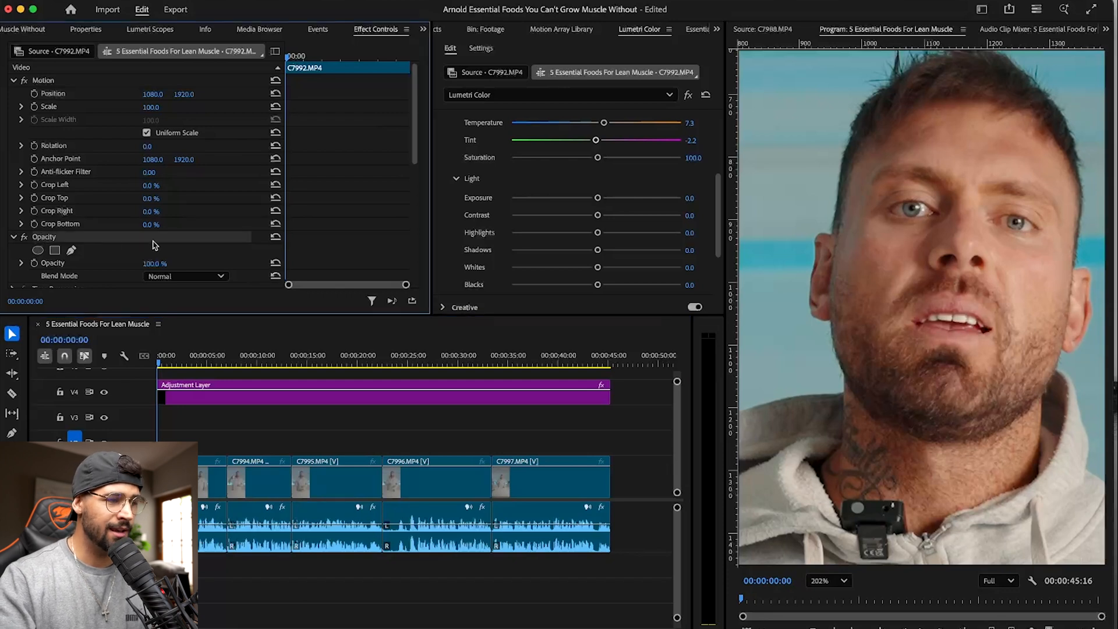
{"action": "scroll", "coordinate": [153, 243], "scroll_direction": "down", "scroll_amount": 1}
{"action": "left_click", "coordinate": [72, 214]}
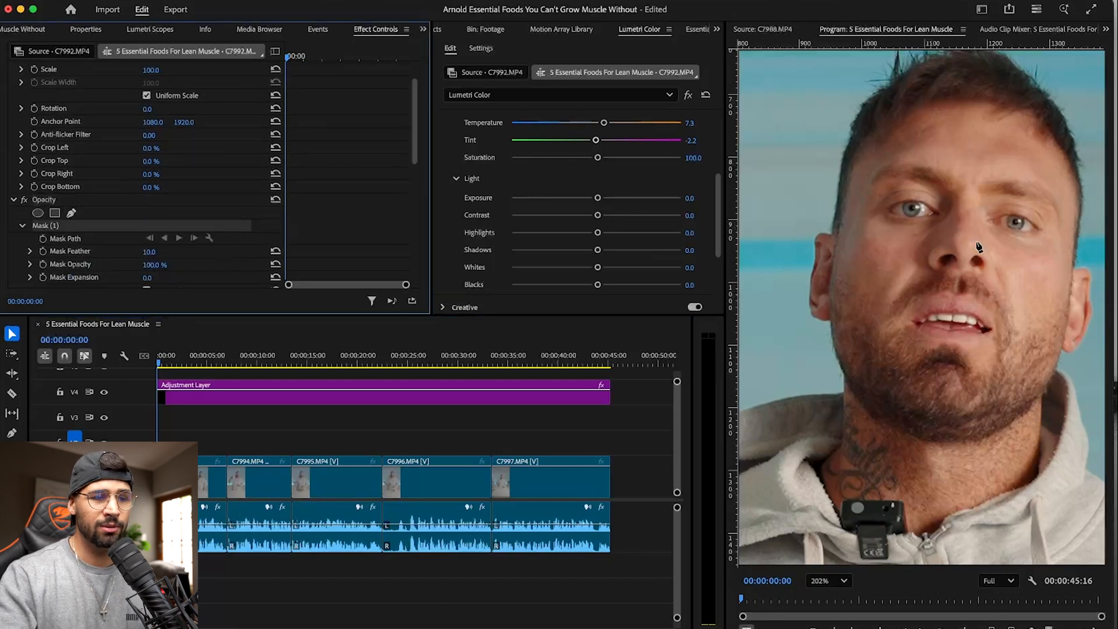
{"action": "left_click", "coordinate": [856, 218]}
{"action": "left_click", "coordinate": [883, 293]}
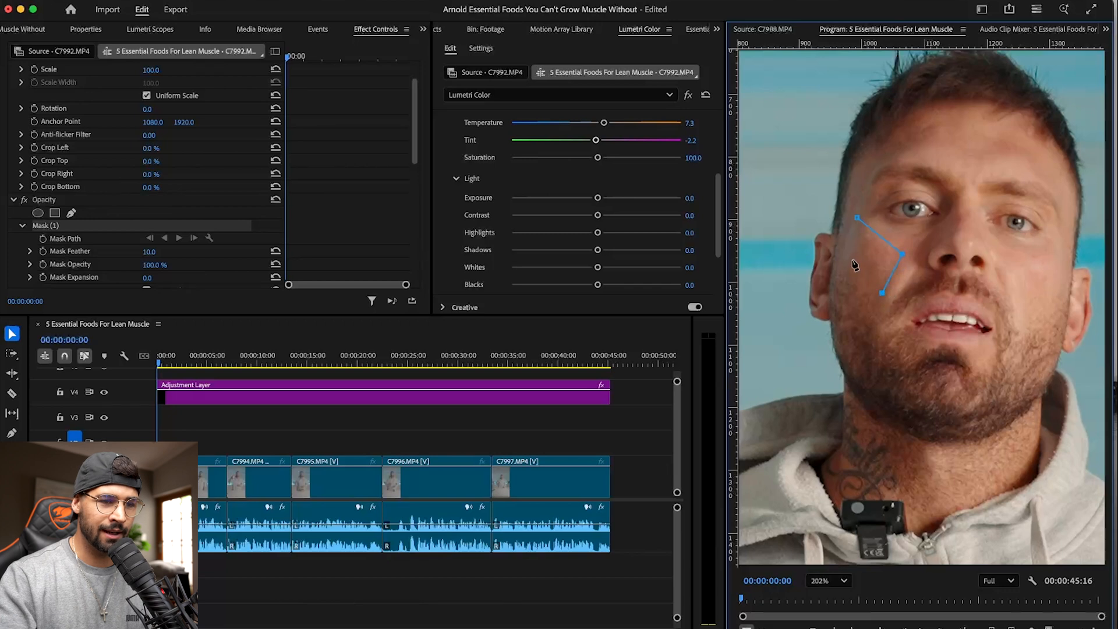
{"action": "left_click", "coordinate": [857, 218]}
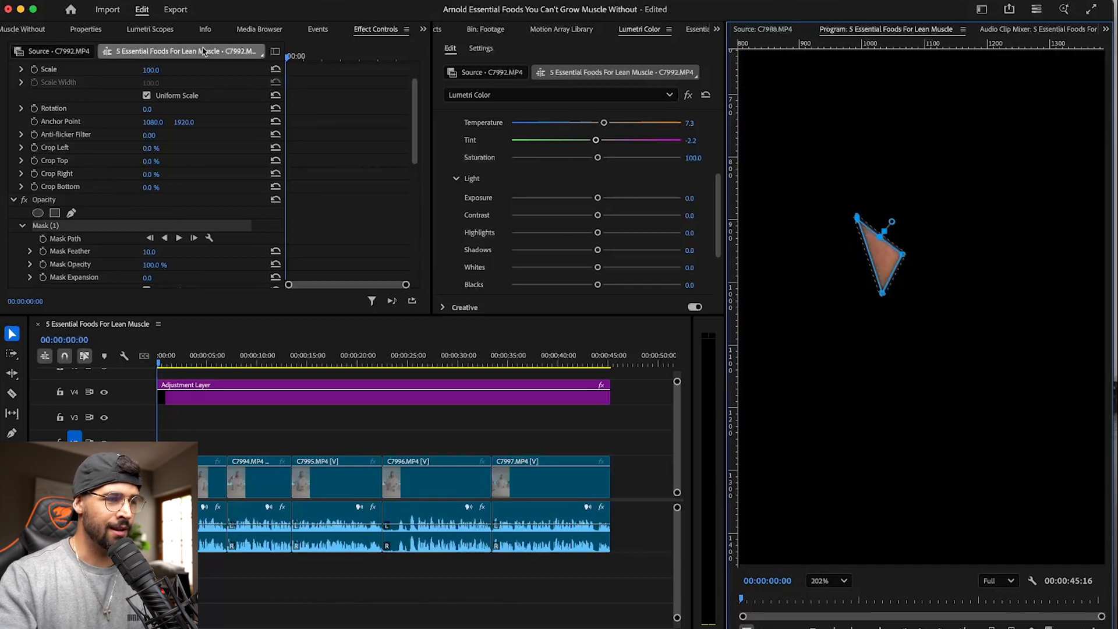
{"action": "left_click", "coordinate": [166, 30]}
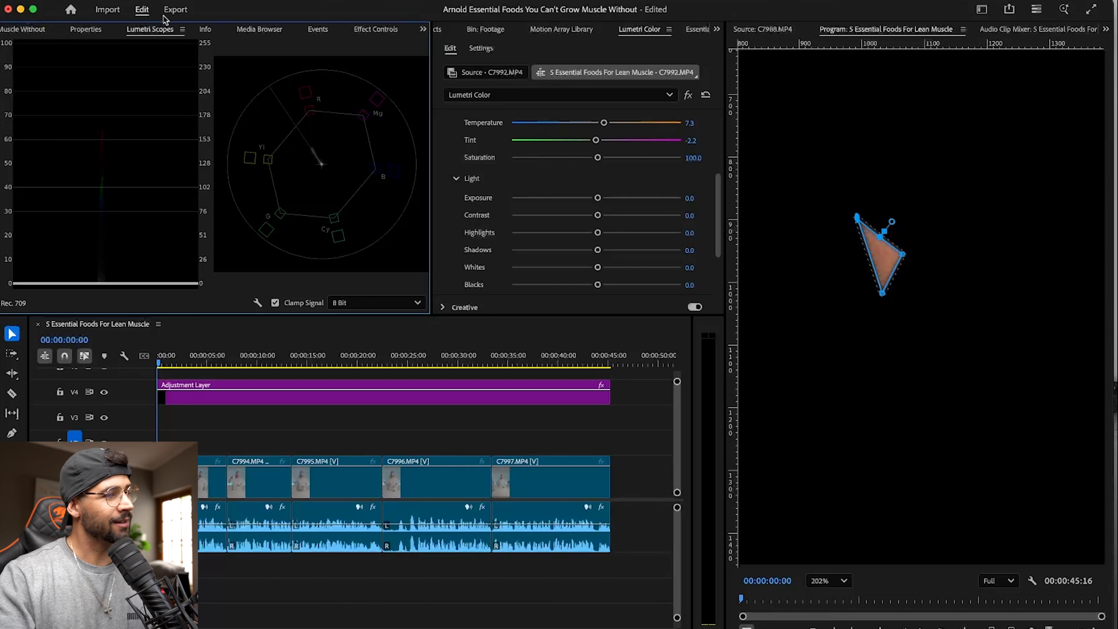
{"action": "left_click", "coordinate": [375, 29]}
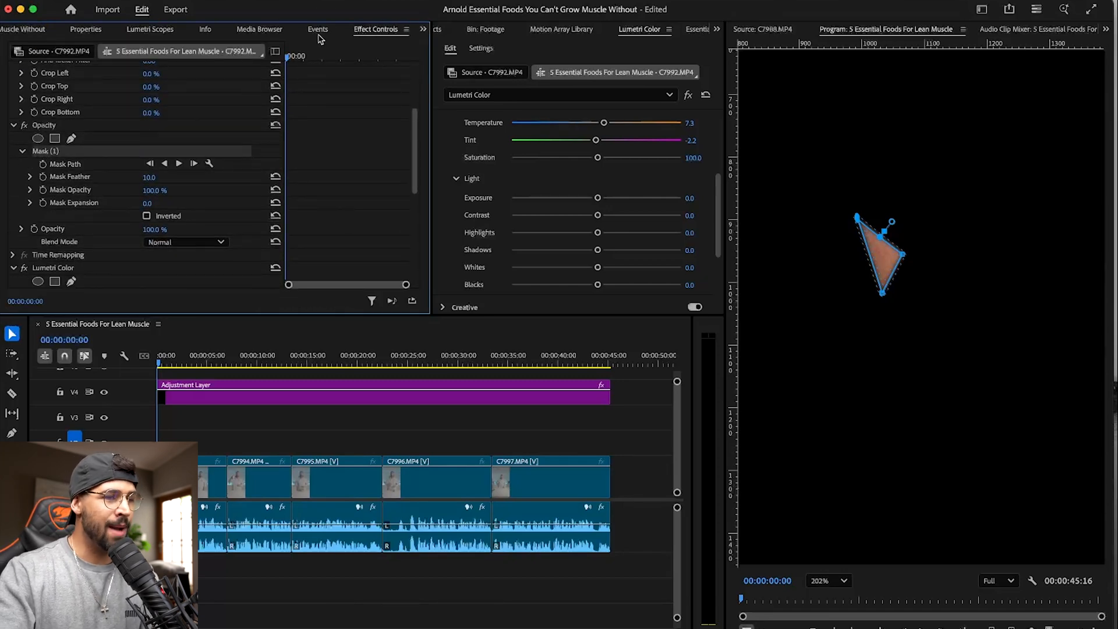
{"action": "key", "text": "Delete"}
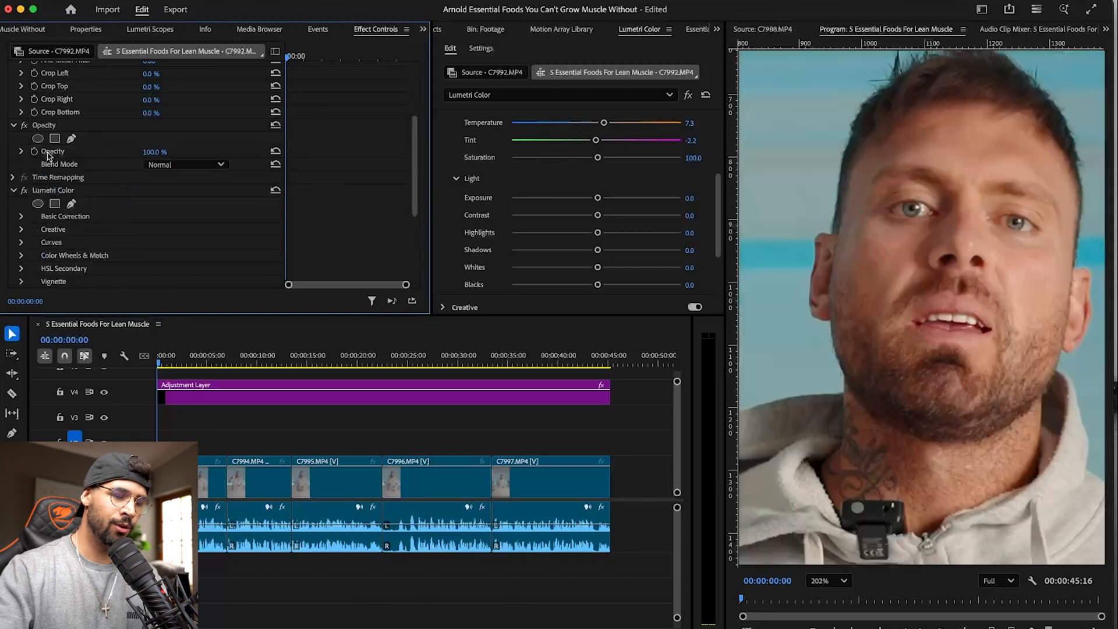
- Set the adjustment layer's Temperature to 7.3, matching the value on clip C7992.MP4
{"action": "left_click", "coordinate": [175, 478]}
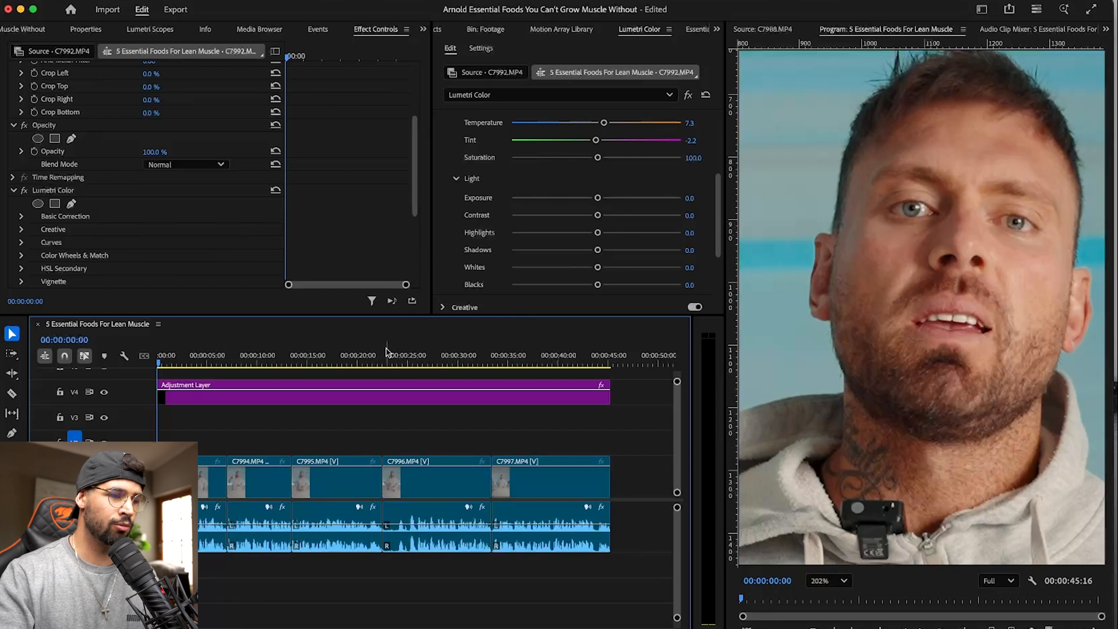
{"action": "left_click", "coordinate": [299, 401]}
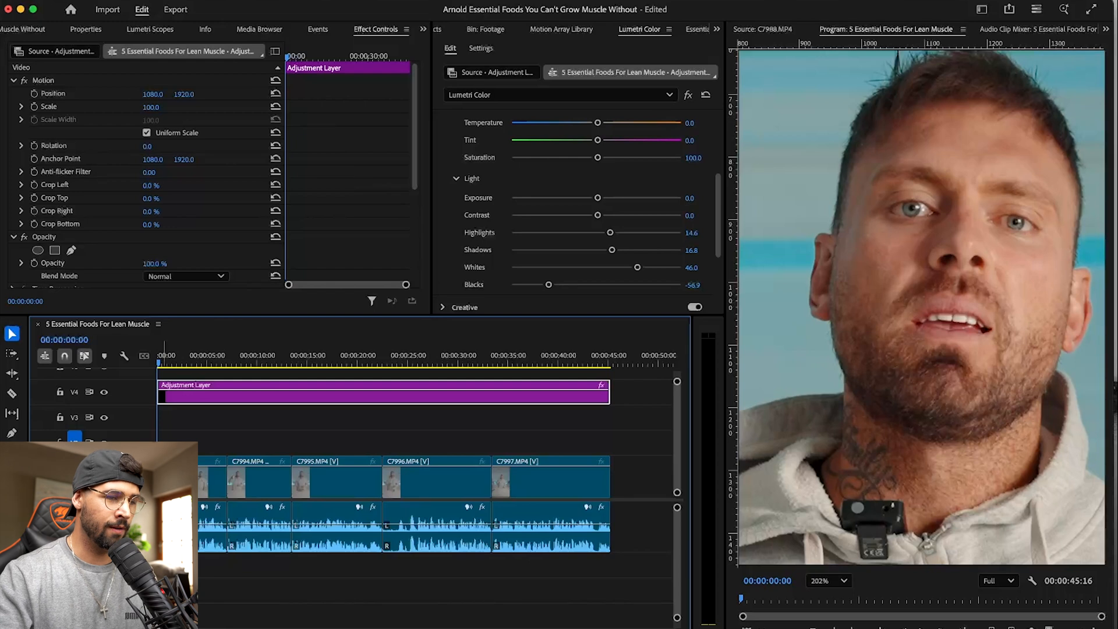
{"action": "left_click", "coordinate": [166, 479]}
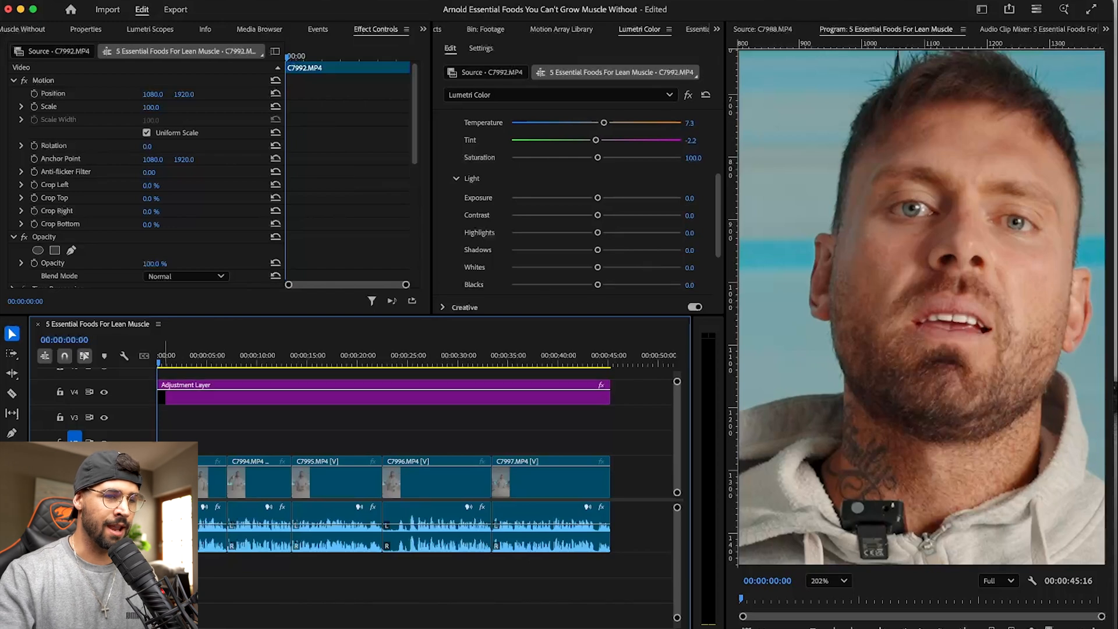
{"action": "left_click", "coordinate": [205, 399]}
{"action": "left_click", "coordinate": [697, 121]}
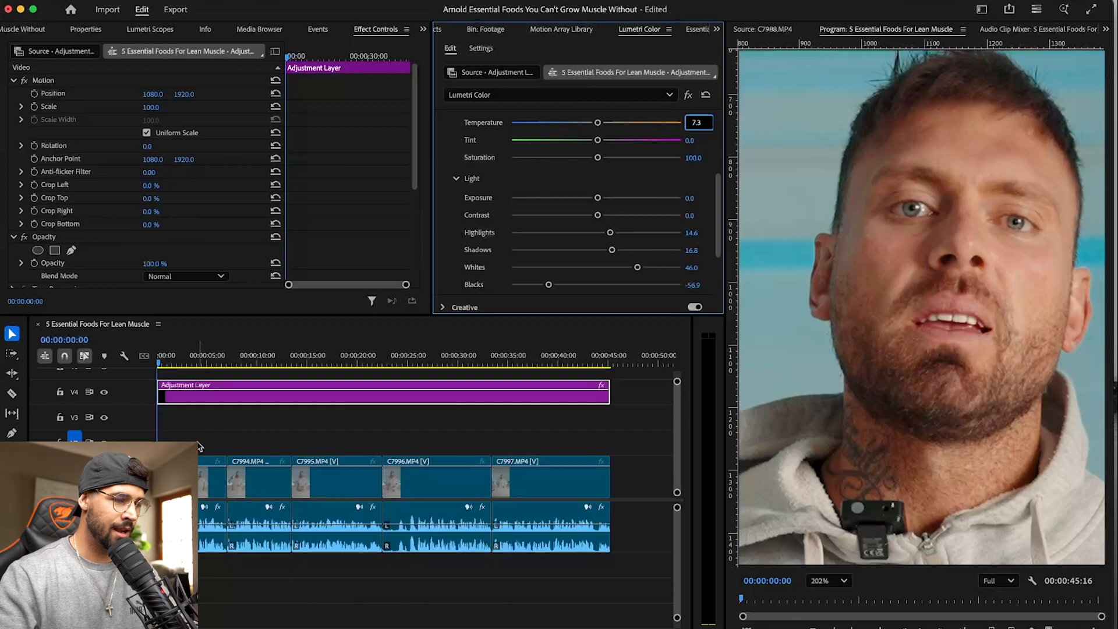
- Set the adjustment layer's Tint to -2.2, matching the value on clip C7992.MP4
{"action": "left_click", "coordinate": [175, 478]}
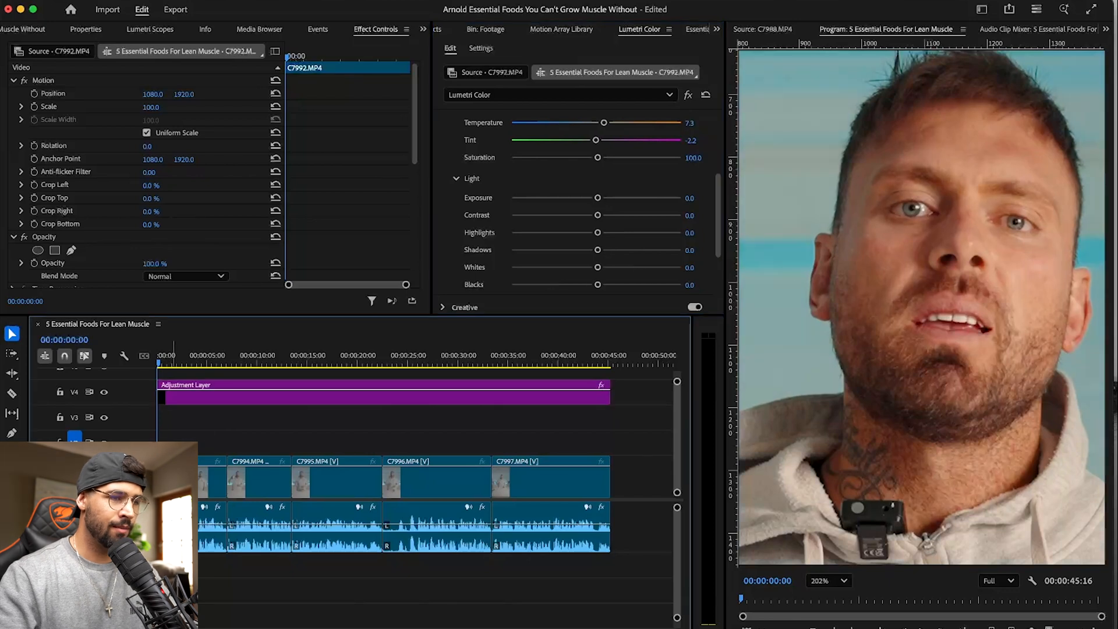
{"action": "left_click", "coordinate": [259, 397]}
{"action": "left_click_drag", "start_coordinate": [596, 140], "coordinate": [685, 144]}
{"action": "left_click", "coordinate": [693, 141]}
{"action": "type", "text": "-2"}
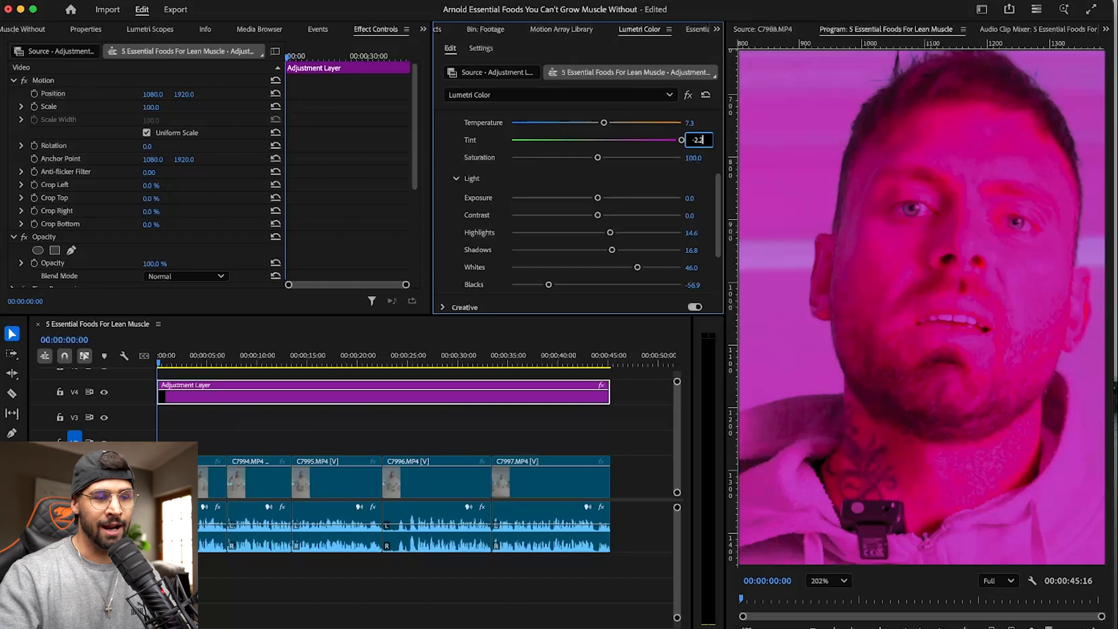
{"action": "left_click", "coordinate": [475, 428]}
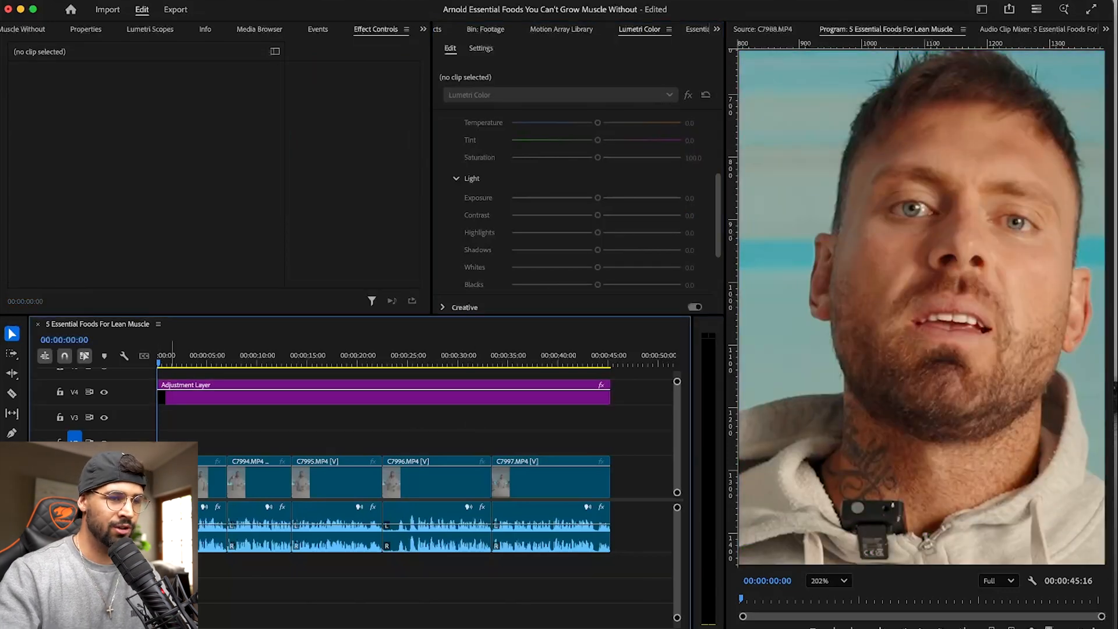
- Reset the Temperature correction on clip C7992.MP4 itself
{"action": "left_click", "coordinate": [171, 477]}
{"action": "double_click", "coordinate": [604, 123]}
{"action": "left_click", "coordinate": [259, 432]}
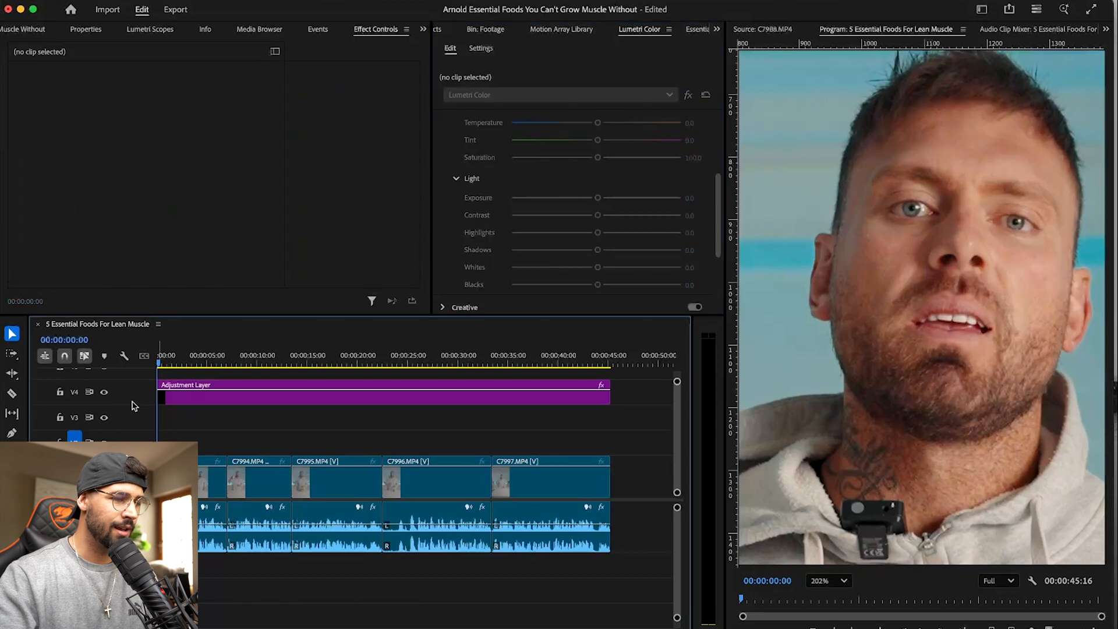
- Lock video track V4, which holds the adjustment layer
{"action": "left_click", "coordinate": [59, 391]}
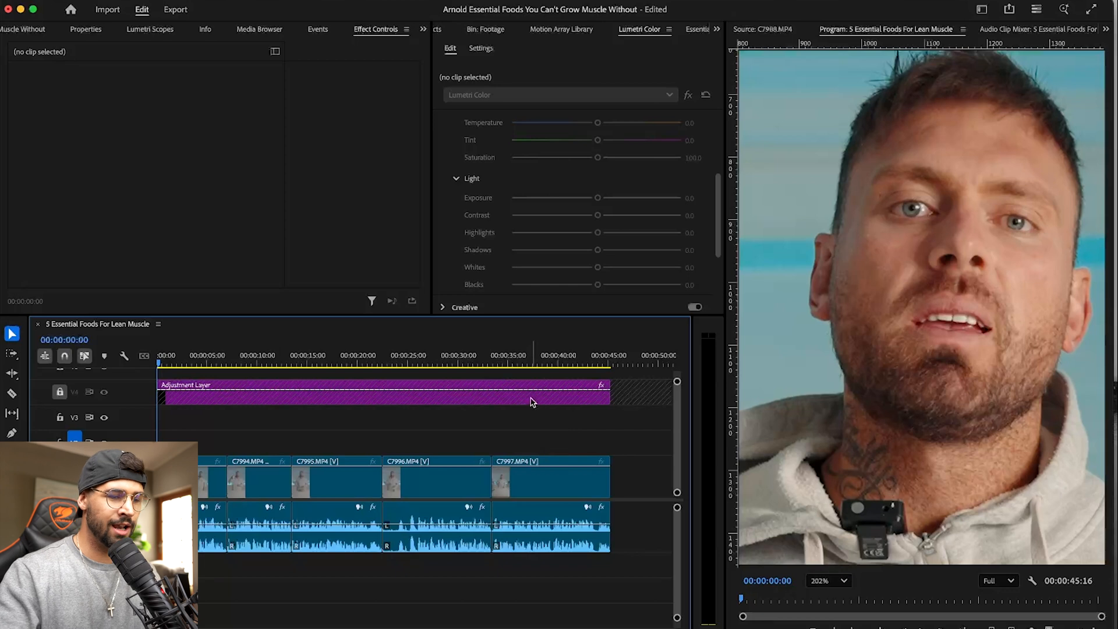
{"action": "key", "text": "minus"}
{"action": "key", "text": "minus"}
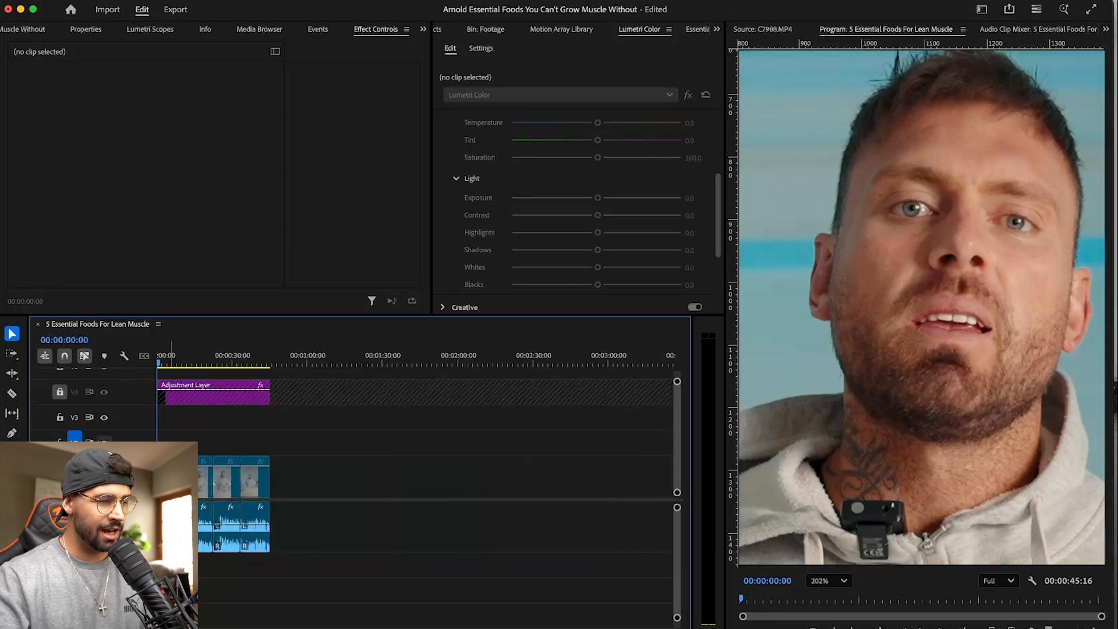
- With V4 unlocked, ripple trim the start of C7994.MP4 to 00:00:09:22 and shift the second adjustment layer segment later in time
{"action": "left_click", "coordinate": [180, 360]}
{"action": "key", "text": "equal"}
{"action": "key", "text": "equal"}
{"action": "key", "text": "equal"}
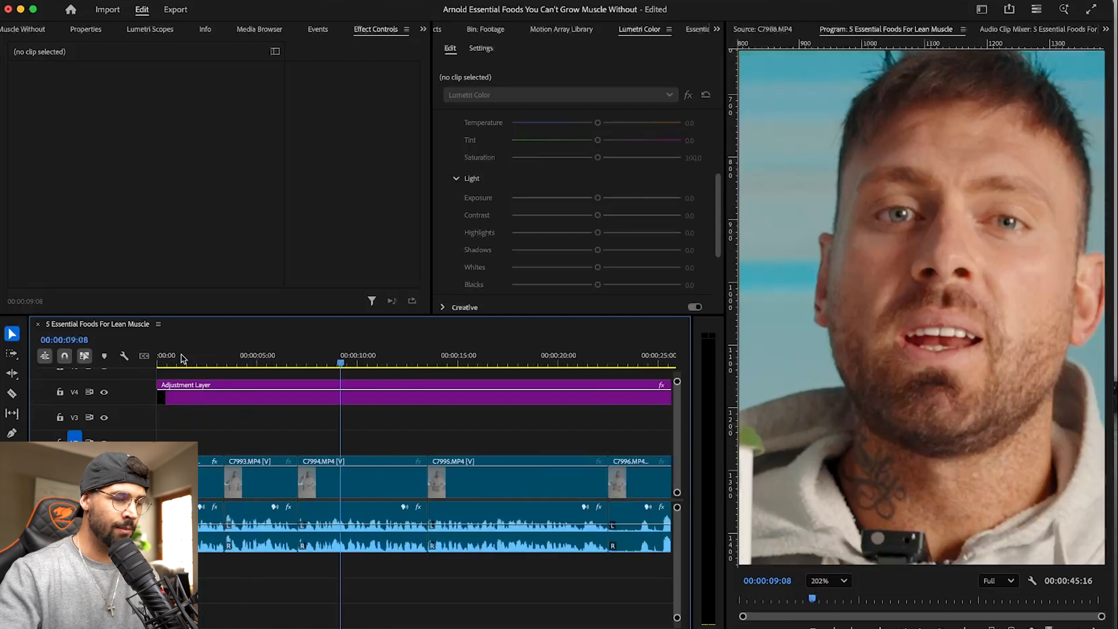
{"action": "left_click", "coordinate": [345, 363]}
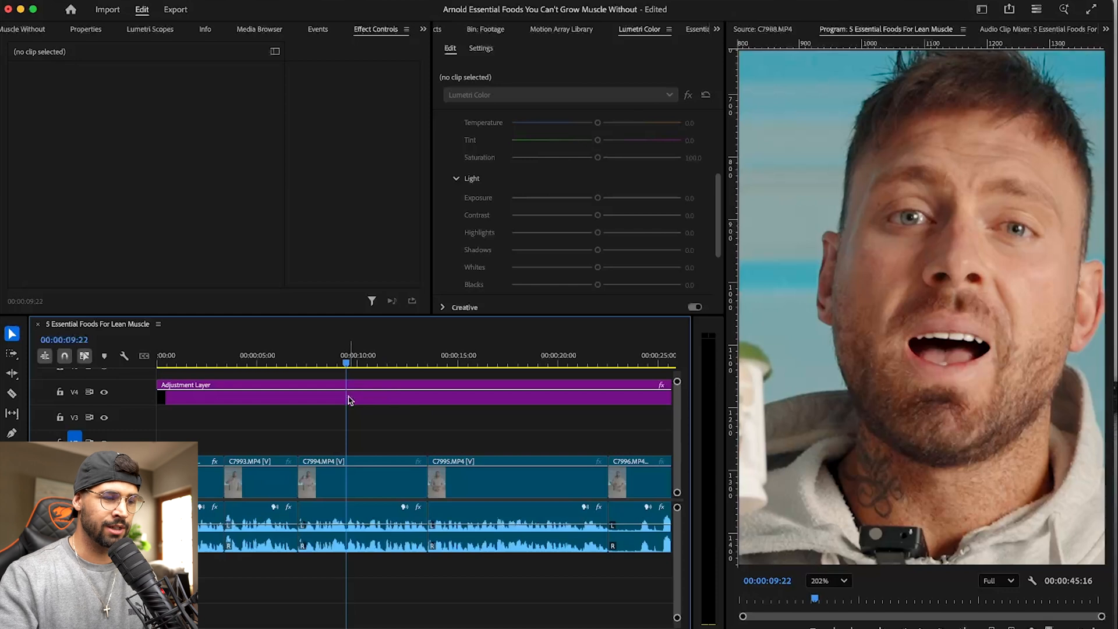
{"action": "key", "text": "q"}
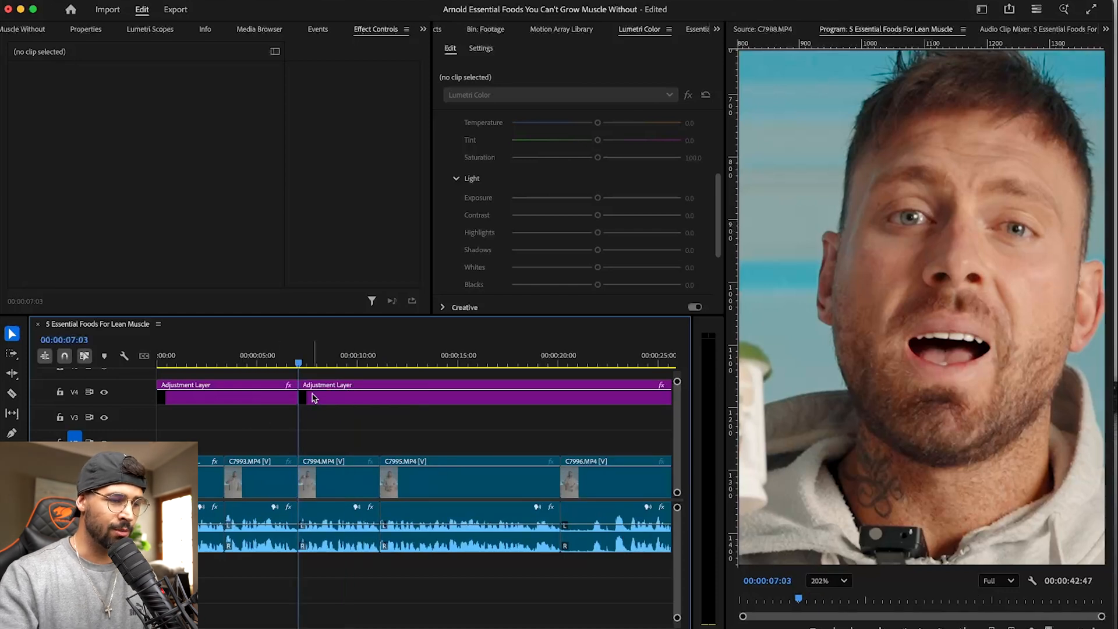
{"action": "left_click", "coordinate": [314, 397]}
{"action": "left_click_drag", "start_coordinate": [303, 398], "coordinate": [412, 398]}
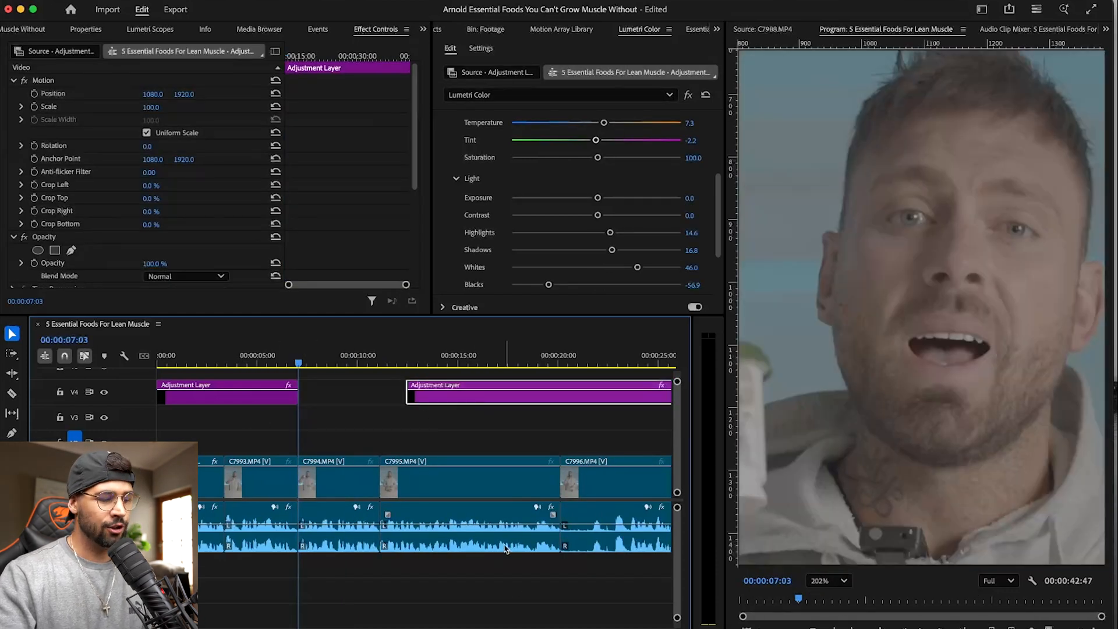
- Undo the adjustment layer move and the ripple trim, save the project, and lock track V4 with the playhead at the sequence start
{"action": "key", "text": "super+z"}
{"action": "key", "text": "super+z"}
{"action": "key", "text": "super+s"}
{"action": "left_click", "coordinate": [60, 392]}
{"action": "key", "text": "Home"}
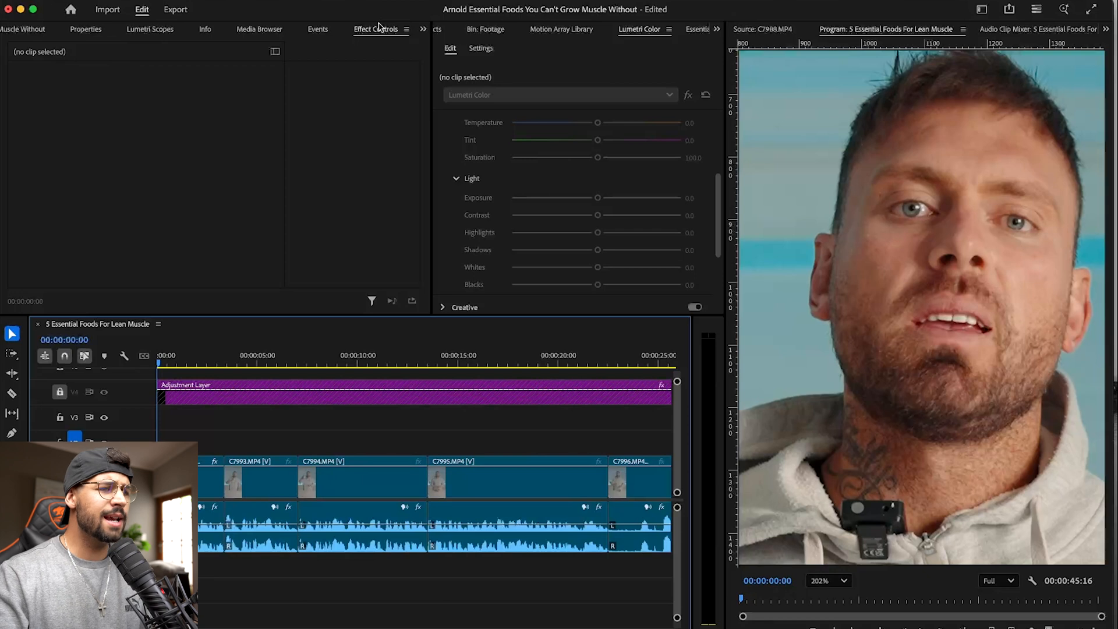
- Open C7985.MP4 from the Footage bin in the Source monitor, mark an in point at 03:33:13:01, and save the project
{"action": "left_click", "coordinate": [478, 30]}
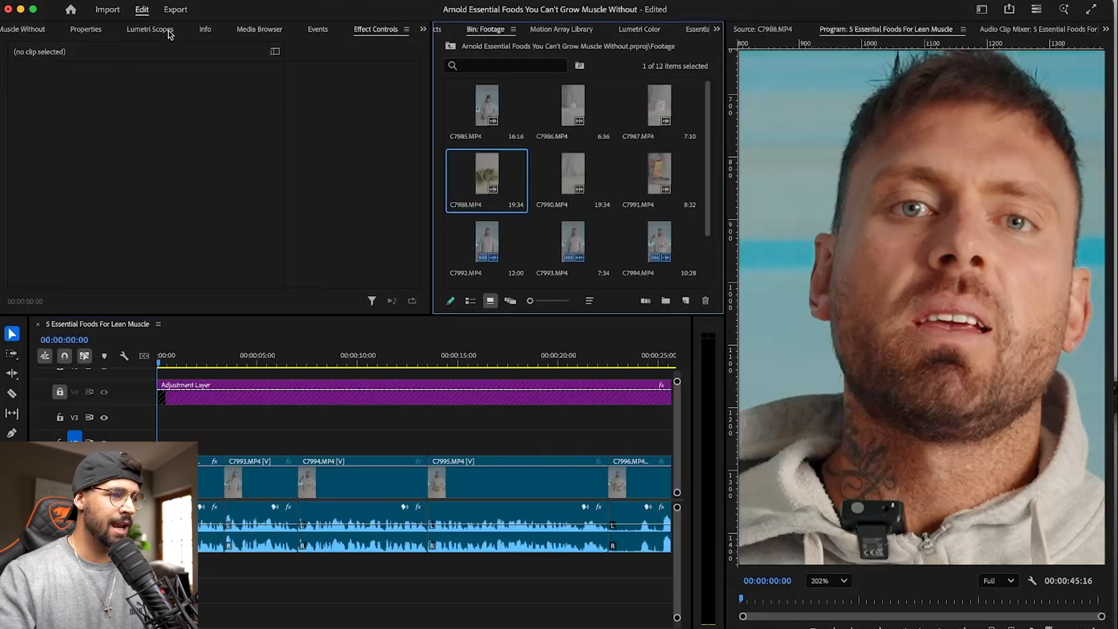
{"action": "key", "text": "shift+1"}
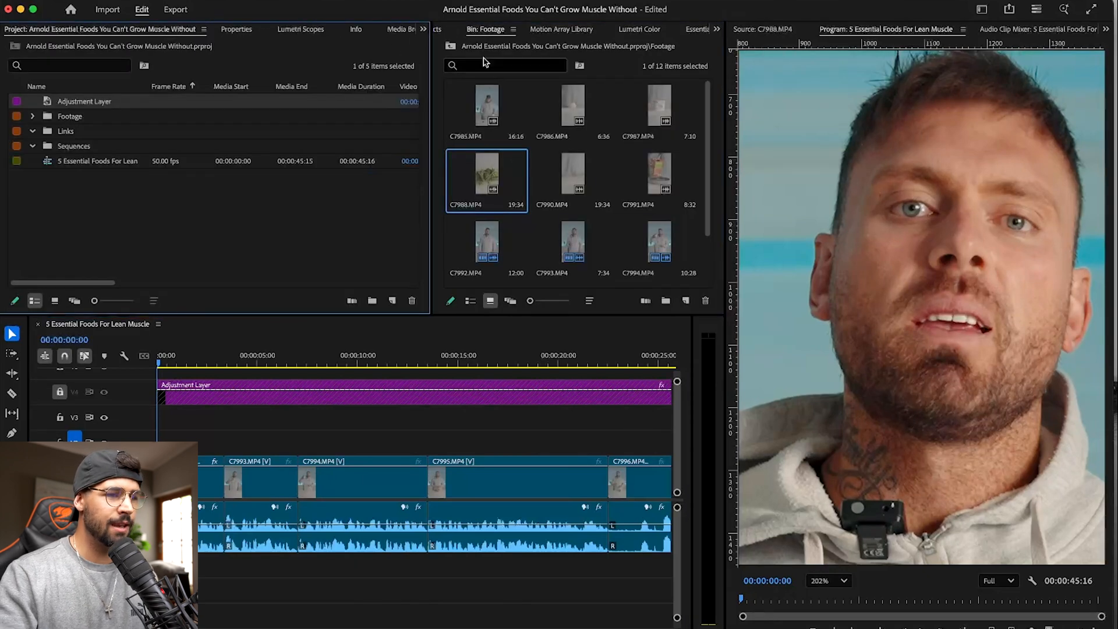
{"action": "double_click", "coordinate": [487, 102]}
{"action": "mouse_move", "coordinate": [951, 599]}
{"action": "left_mouse_down"}
{"action": "mouse_move", "coordinate": [899, 599]}
{"action": "mouse_move", "coordinate": [965, 597]}
{"action": "mouse_move", "coordinate": [927, 600]}
{"action": "mouse_move", "coordinate": [940, 602]}
{"action": "left_mouse_up"}
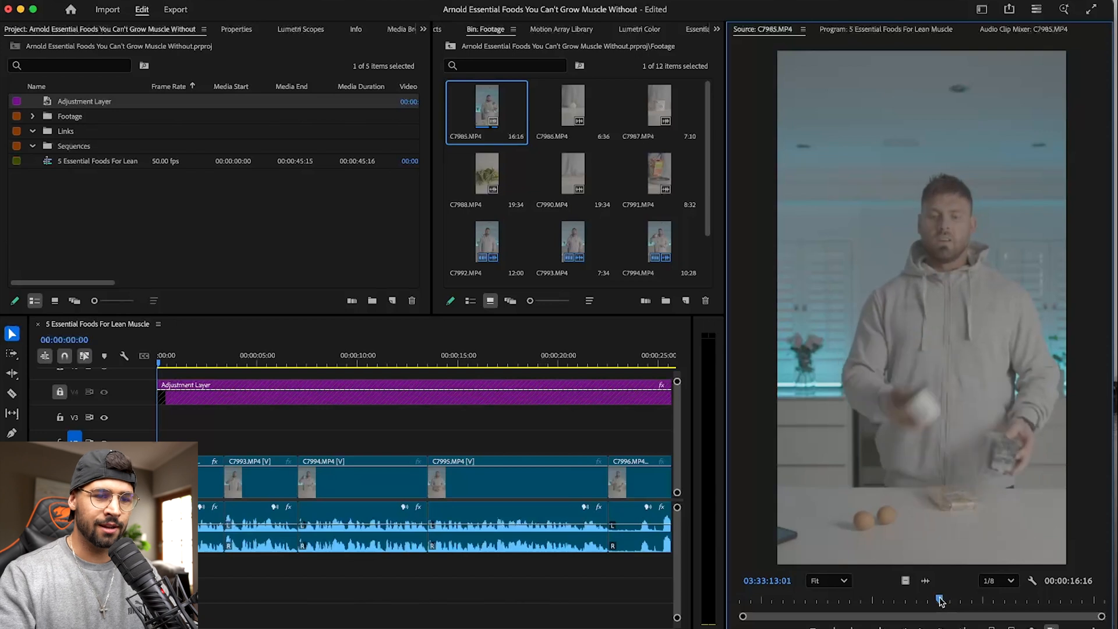
{"action": "key", "text": "i"}
{"action": "key", "text": "super+s"}
- Return to the start of the sequence and set the Program monitor's zoom level to Fit
{"action": "left_click", "coordinate": [244, 430]}
{"action": "left_click_drag", "start_coordinate": [182, 363], "coordinate": [125, 360]}
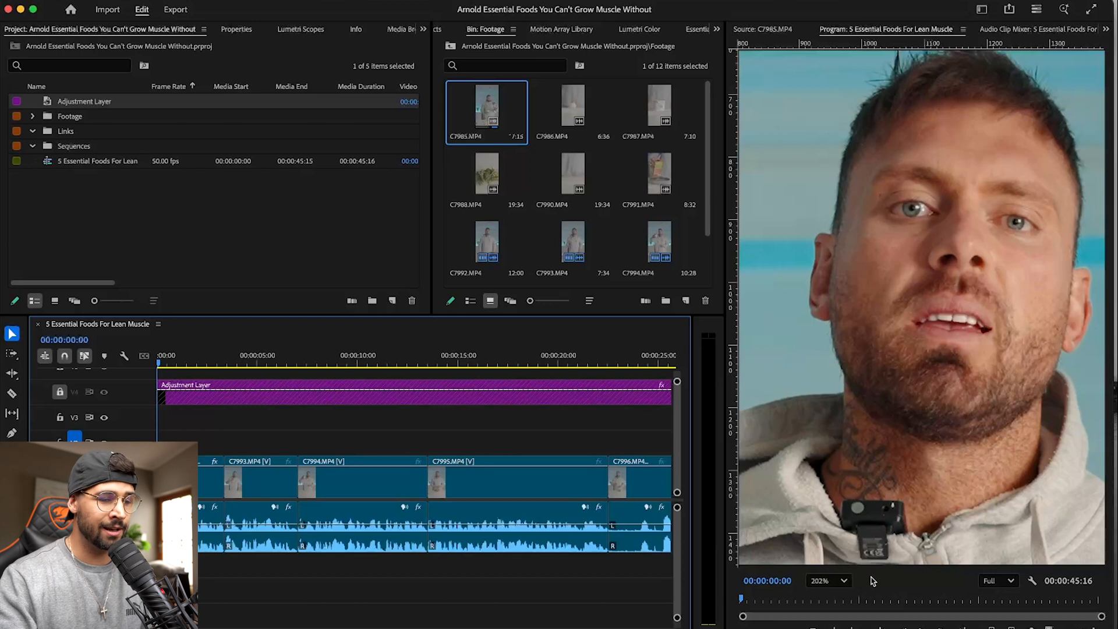
{"action": "left_click", "coordinate": [836, 585]}
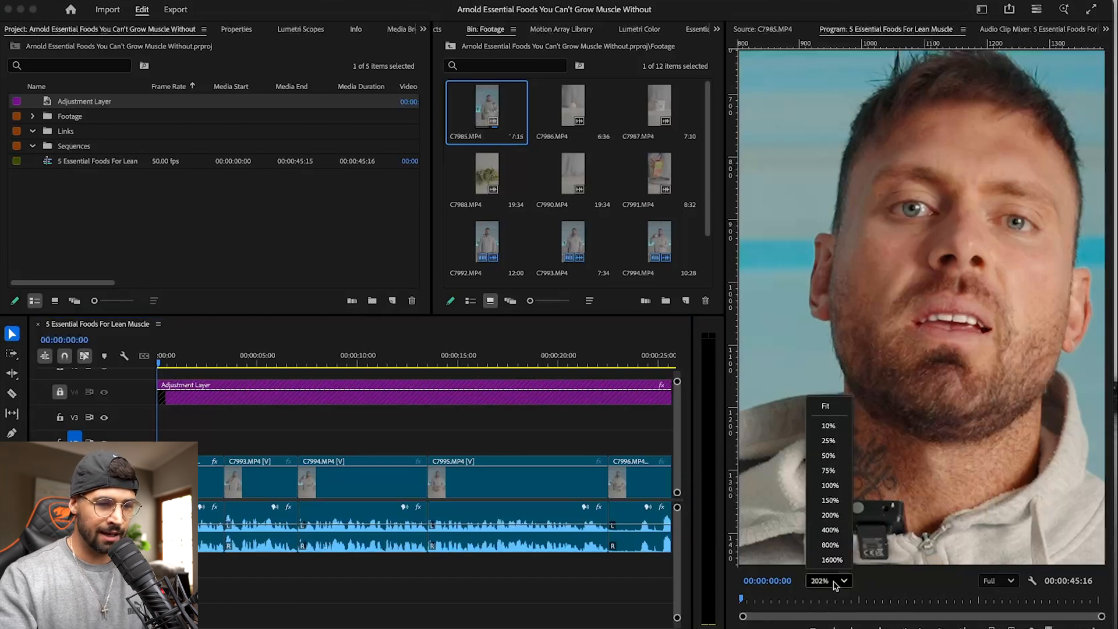
{"action": "left_click", "coordinate": [826, 408]}
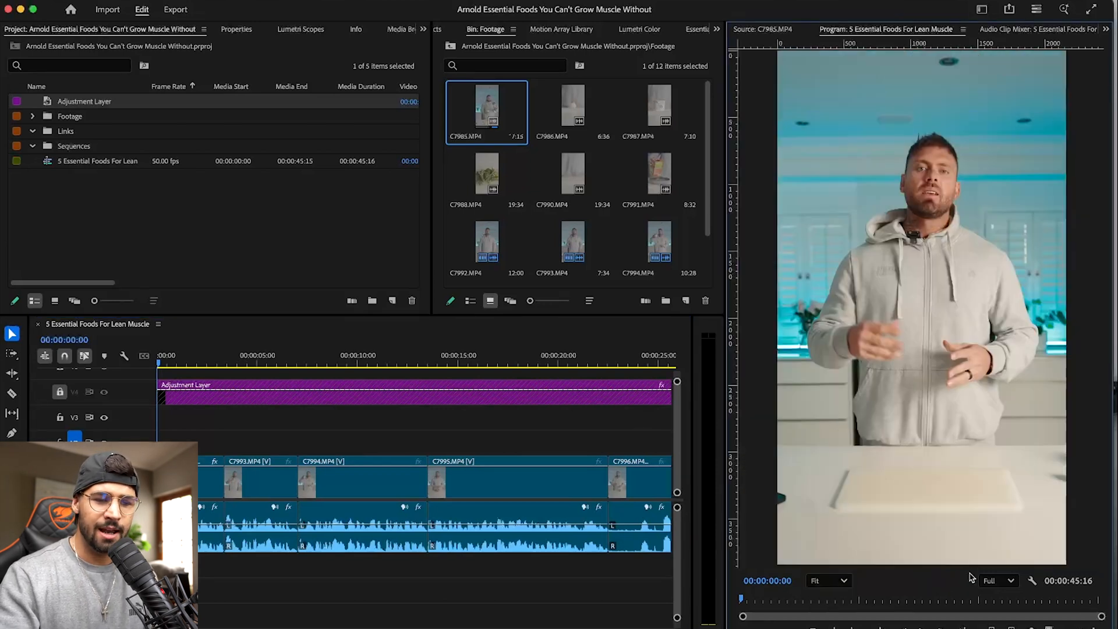
- Set the Program monitor's playback resolution to 1/8, play the opening of the sequence, and return to its start
{"action": "left_click", "coordinate": [995, 580]}
{"action": "left_click", "coordinate": [997, 546]}
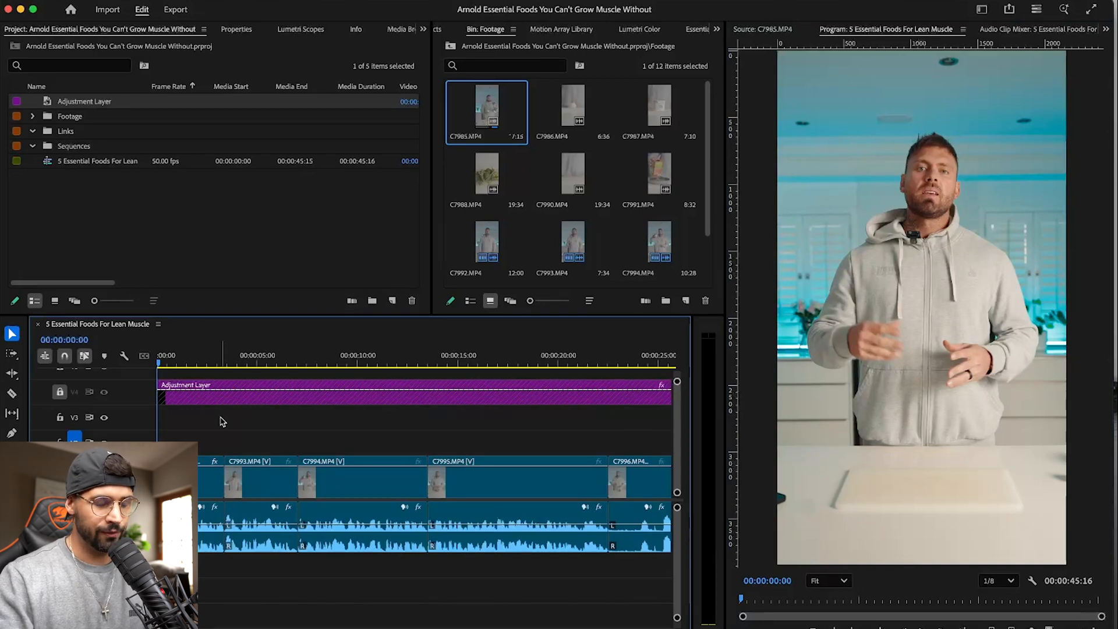
{"action": "key", "text": "space"}
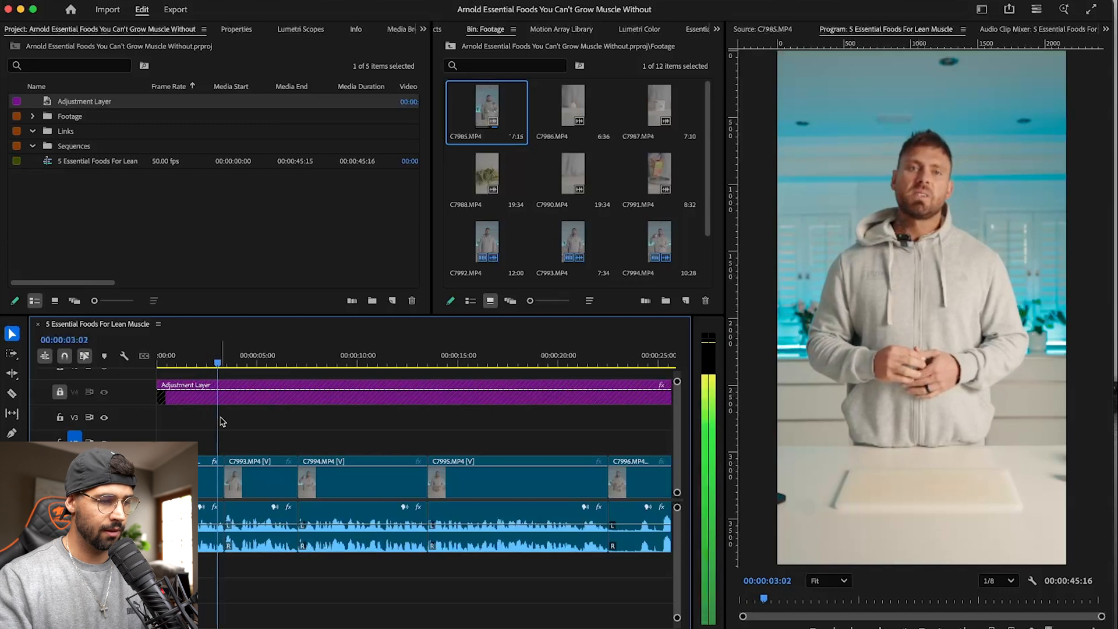
{"action": "key", "text": "space"}
{"action": "key", "text": "Up"}
{"action": "key", "text": "Up"}
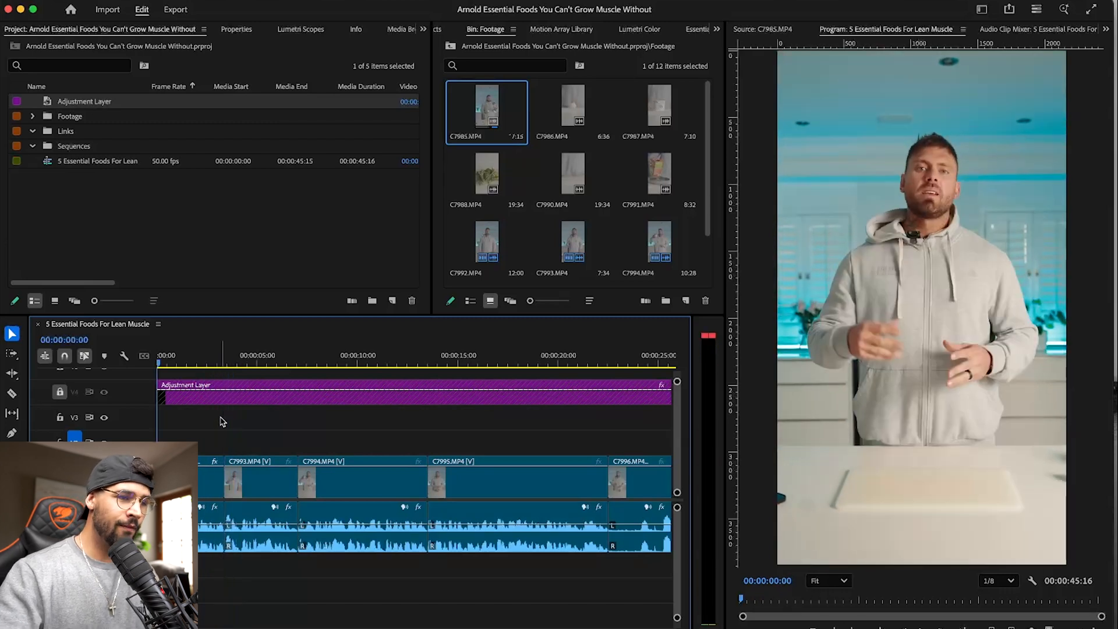
- Place only the video of the marked C7985.MP4 range on track V2 at the start of the sequence
{"action": "double_click", "coordinate": [483, 104]}
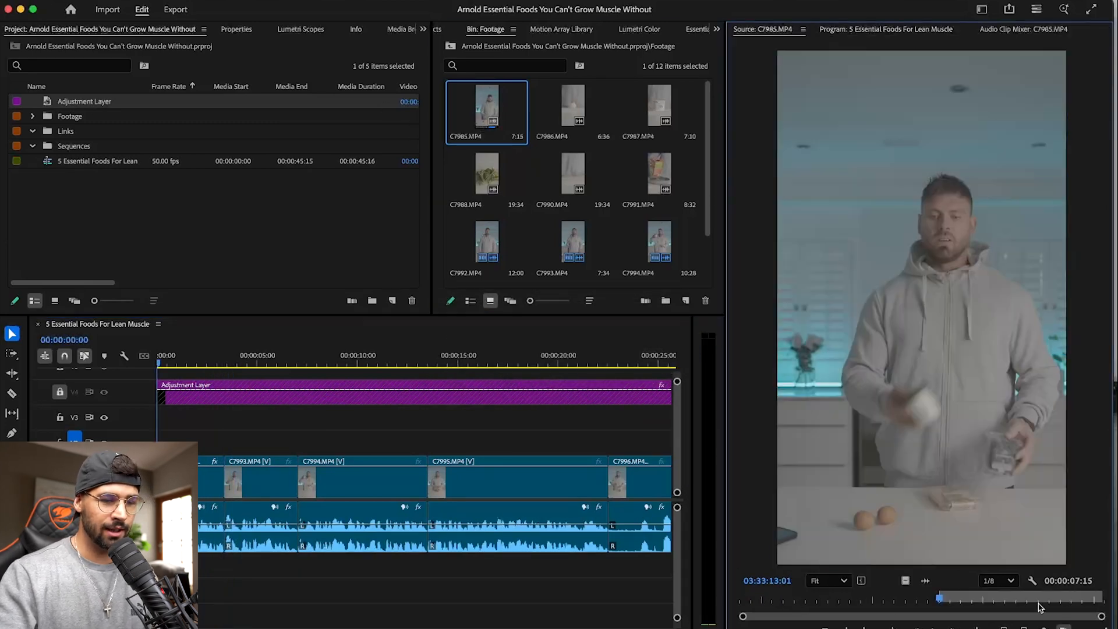
{"action": "left_click", "coordinate": [198, 362]}
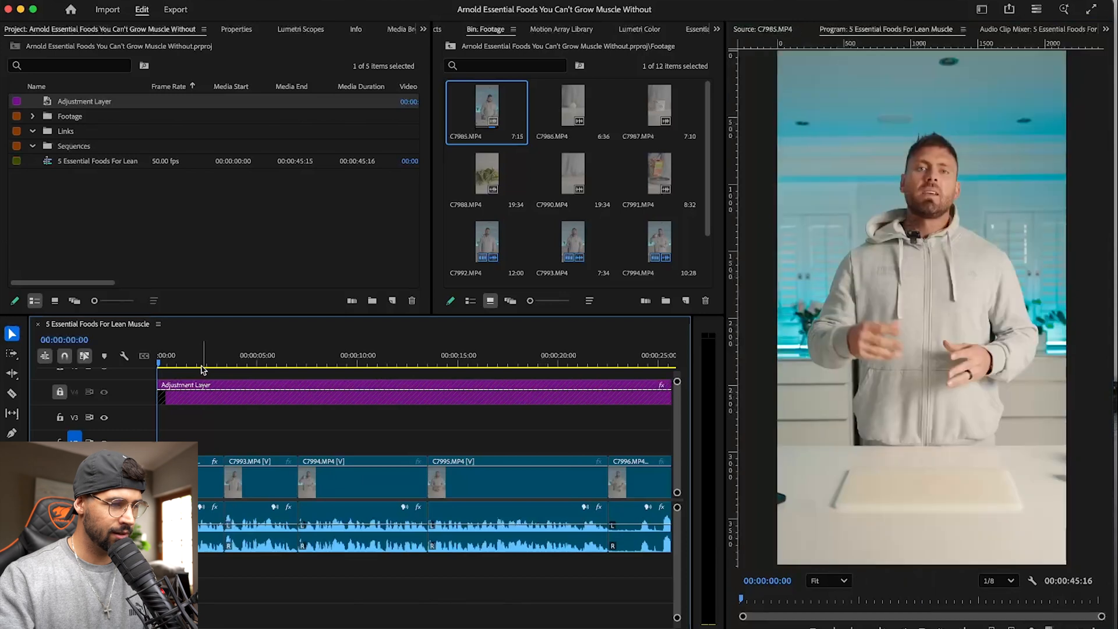
{"action": "key", "text": "space"}
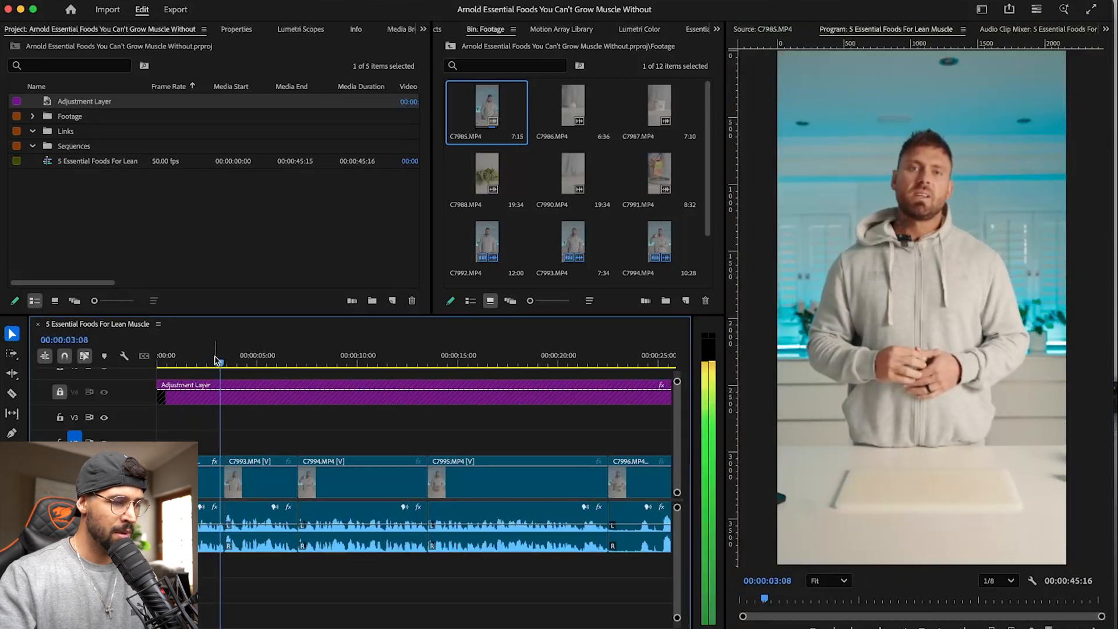
{"action": "key", "text": "space"}
{"action": "key", "text": "Up"}
{"action": "key", "text": "Up"}
{"action": "double_click", "coordinate": [493, 106]}
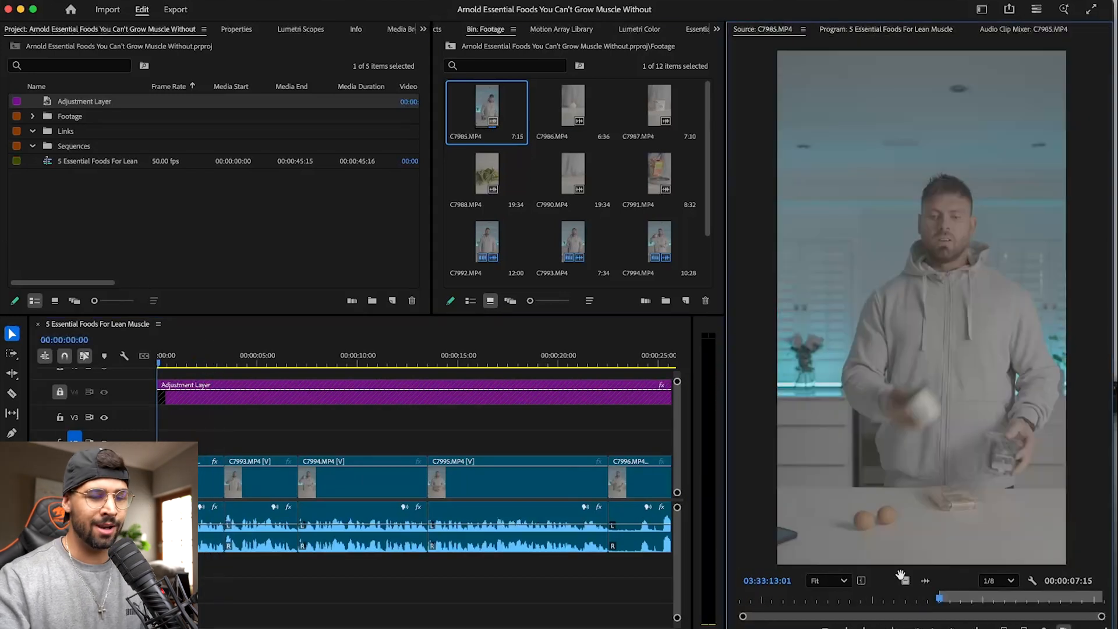
{"action": "left_click_drag", "start_coordinate": [900, 582], "coordinate": [138, 441]}
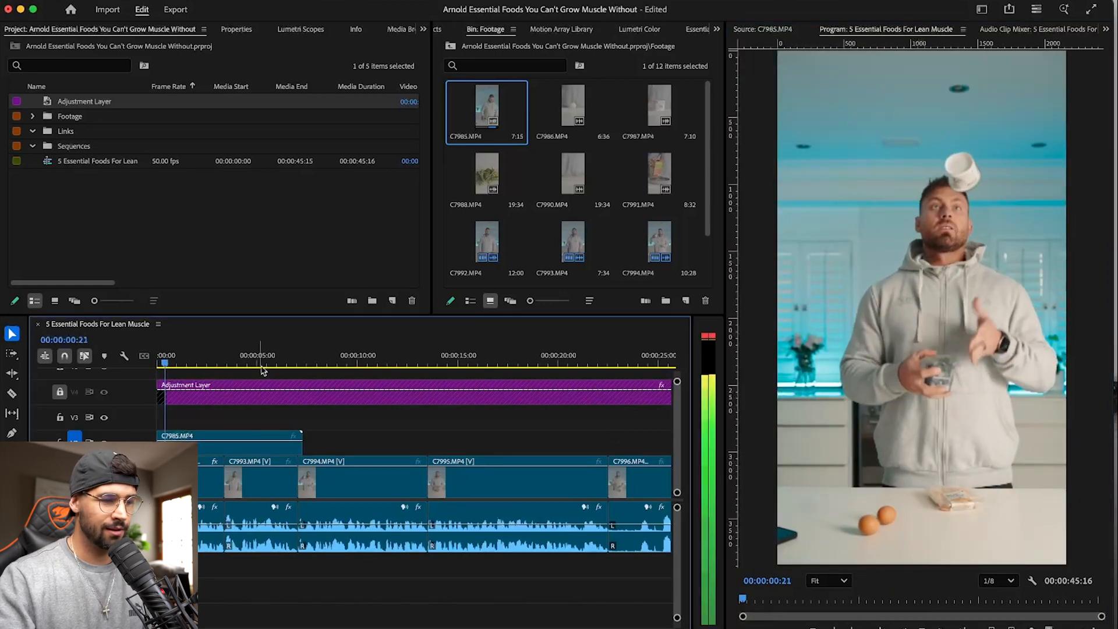
- Play and scrub through the C7985.MP4 B-roll over the opening, up to 00:00:06:06, to find the part worth keeping
{"action": "key", "text": "="}
{"action": "key", "text": "="}
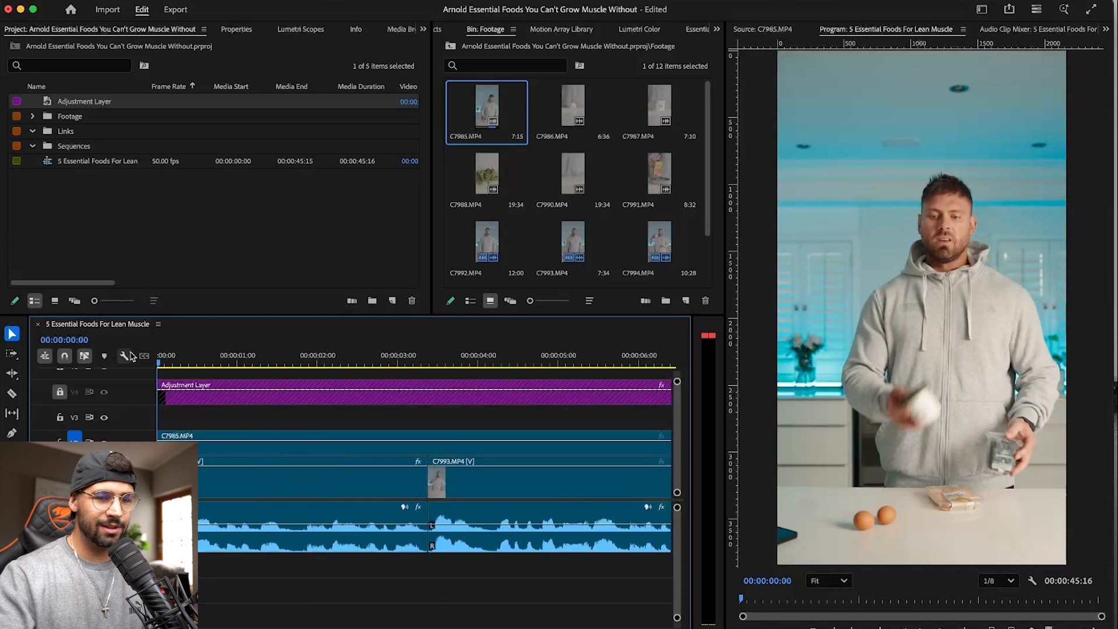
{"action": "key", "text": "space"}
{"action": "key", "text": "space"}
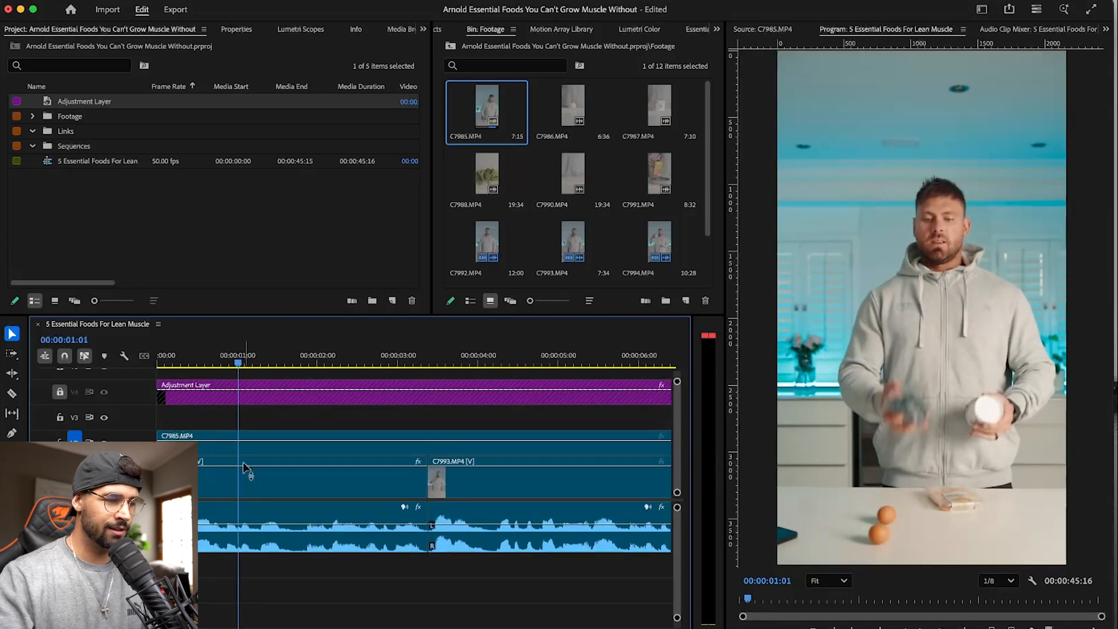
{"action": "key", "text": "space"}
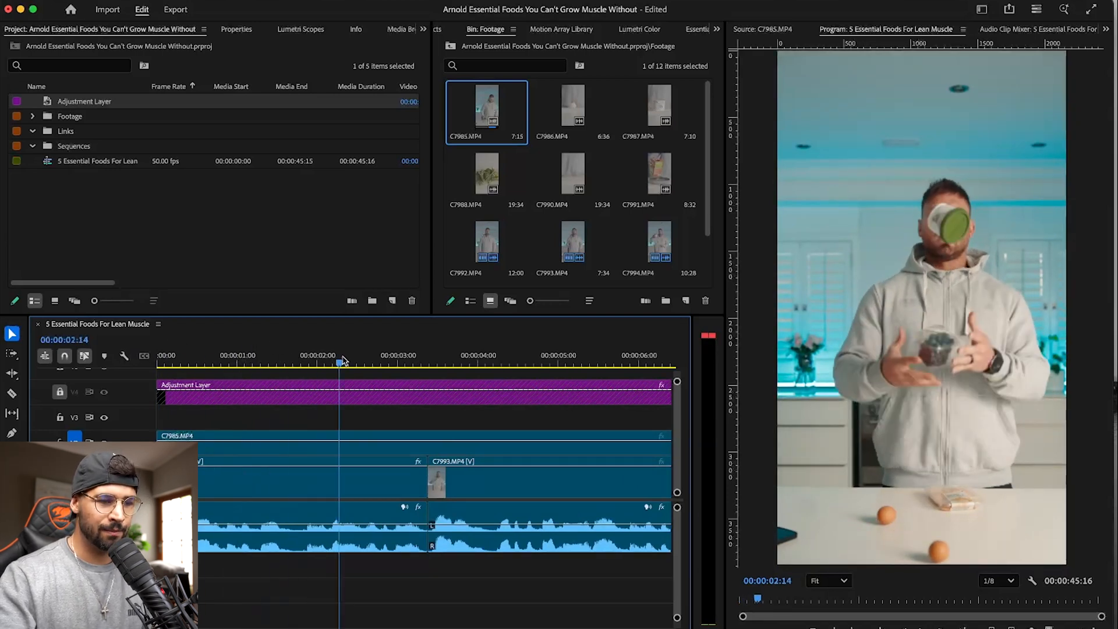
{"action": "left_click", "coordinate": [219, 364]}
{"action": "key", "text": "space"}
{"action": "key", "text": "minus"}
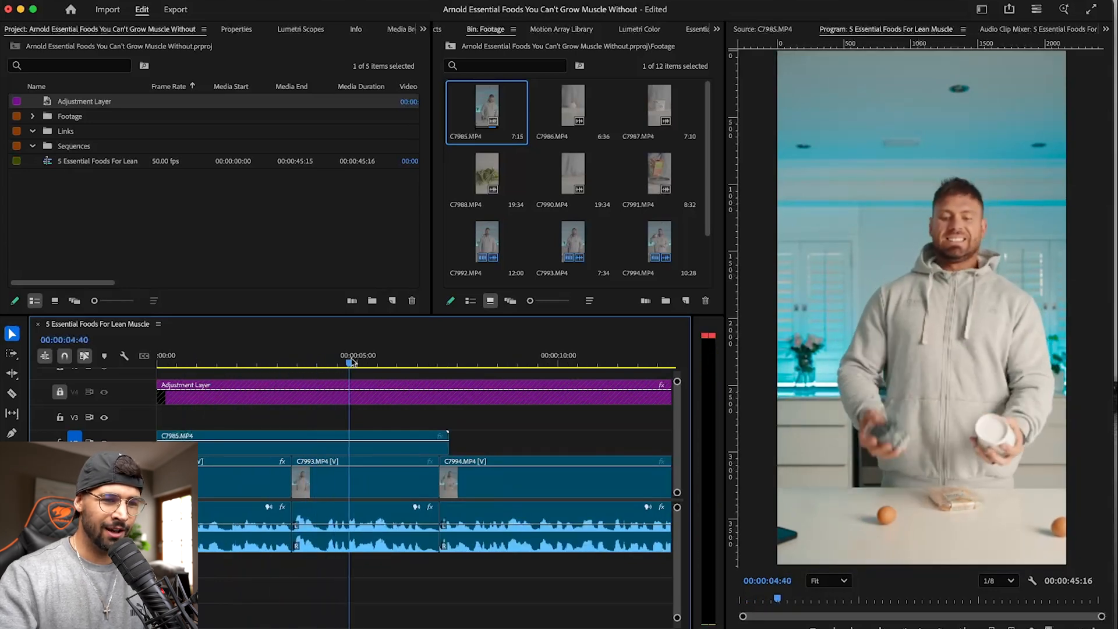
{"action": "left_click_drag", "start_coordinate": [381, 358], "coordinate": [404, 363]}
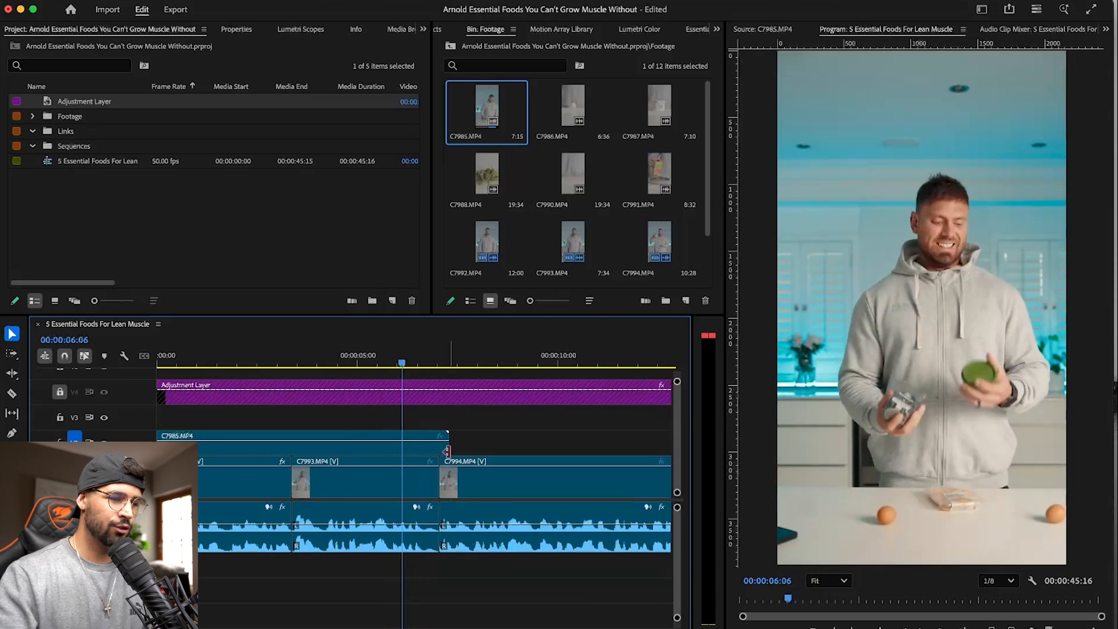
- Trim C7985.MP4 on V2 to span only C7992.MP4 from the sequence start, and save the project
{"action": "left_click_drag", "start_coordinate": [447, 446], "coordinate": [401, 447]}
{"action": "mouse_move", "coordinate": [161, 444]}
{"action": "left_mouse_down"}
{"action": "mouse_move", "coordinate": [330, 441]}
{"action": "mouse_move", "coordinate": [158, 446]}
{"action": "left_mouse_up"}
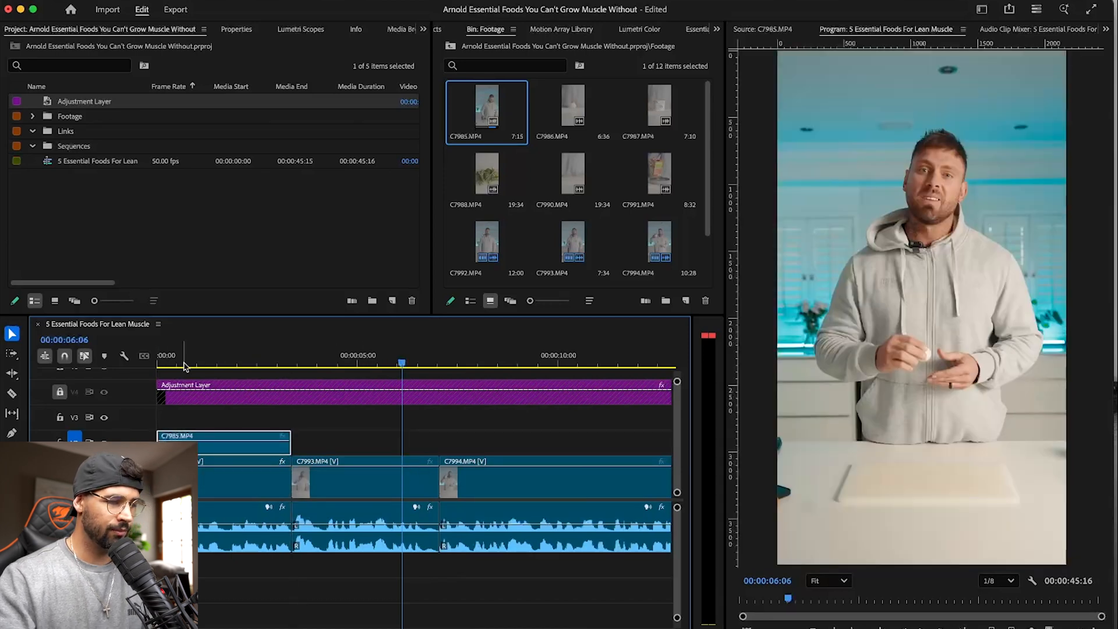
{"action": "left_click", "coordinate": [184, 365]}
{"action": "key", "text": "cmd+s"}
- Replay the opening several times to check the trimmed B-roll's timing against the voice and the cut to C7993.MP4
{"action": "key", "text": "space"}
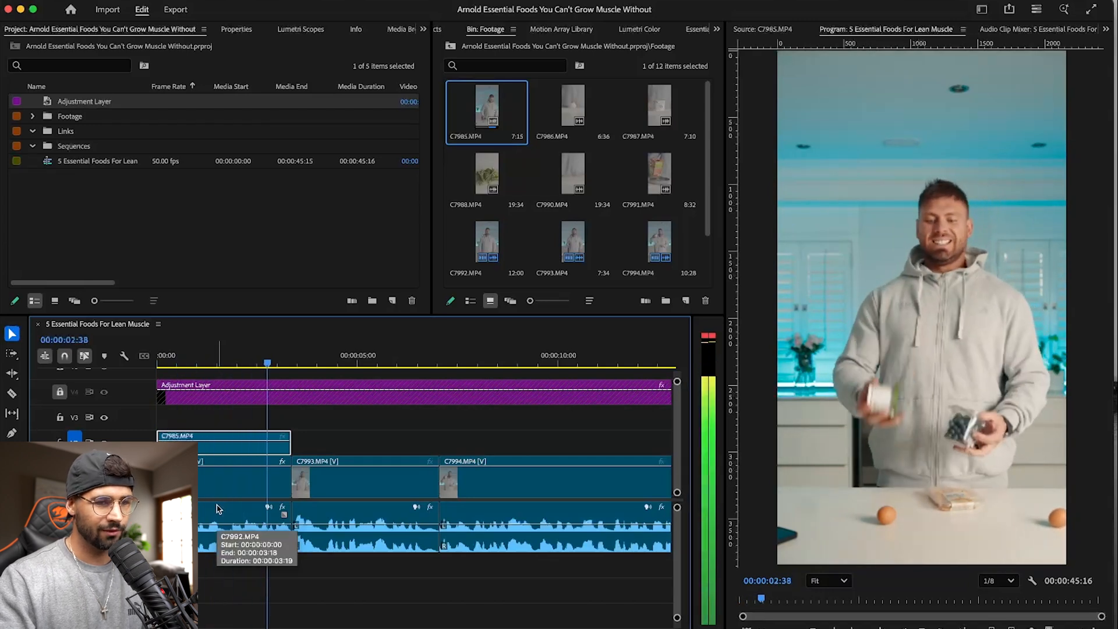
{"action": "key", "text": "space"}
{"action": "left_click_drag", "start_coordinate": [187, 364], "coordinate": [114, 364]}
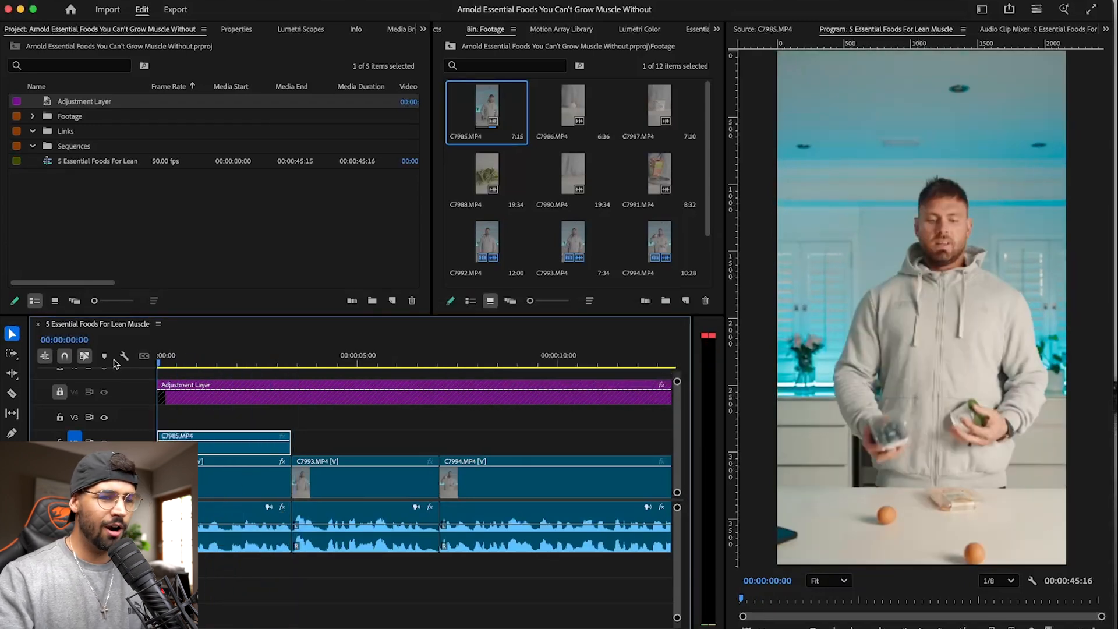
{"action": "key", "text": "space"}
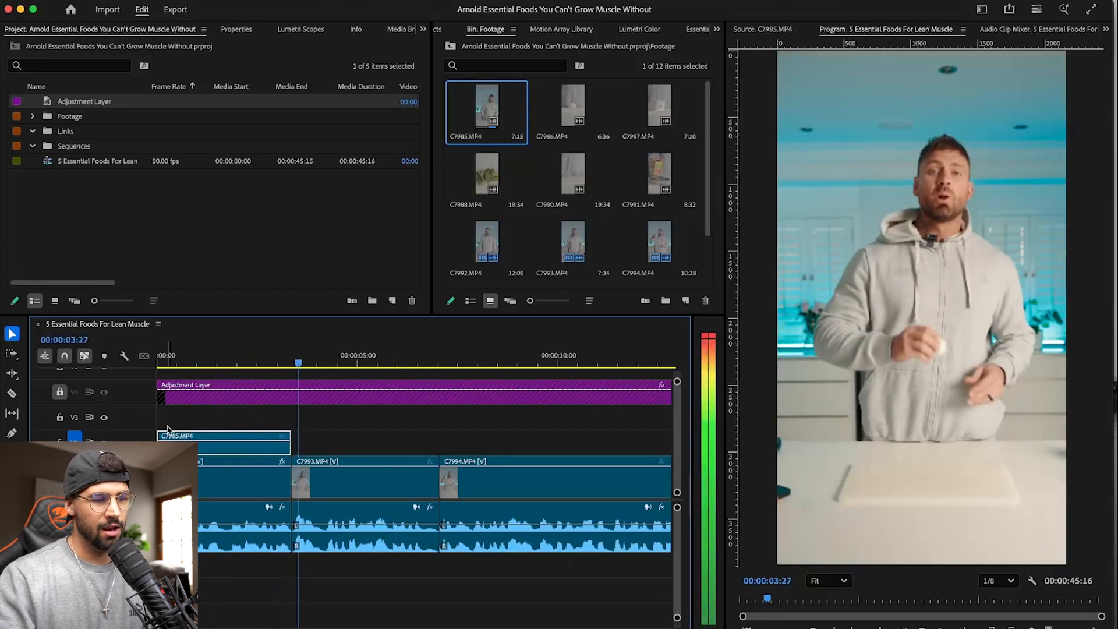
{"action": "key", "text": "space"}
{"action": "left_click_drag", "start_coordinate": [237, 363], "coordinate": [89, 365]}
{"action": "key", "text": "space"}
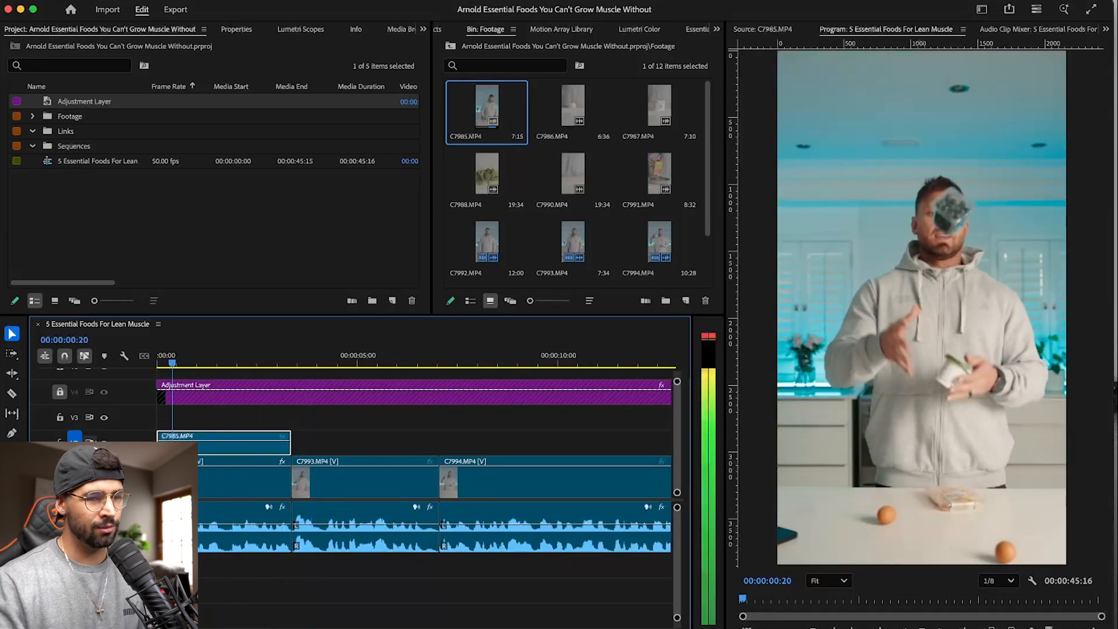
{"action": "key", "text": "space"}
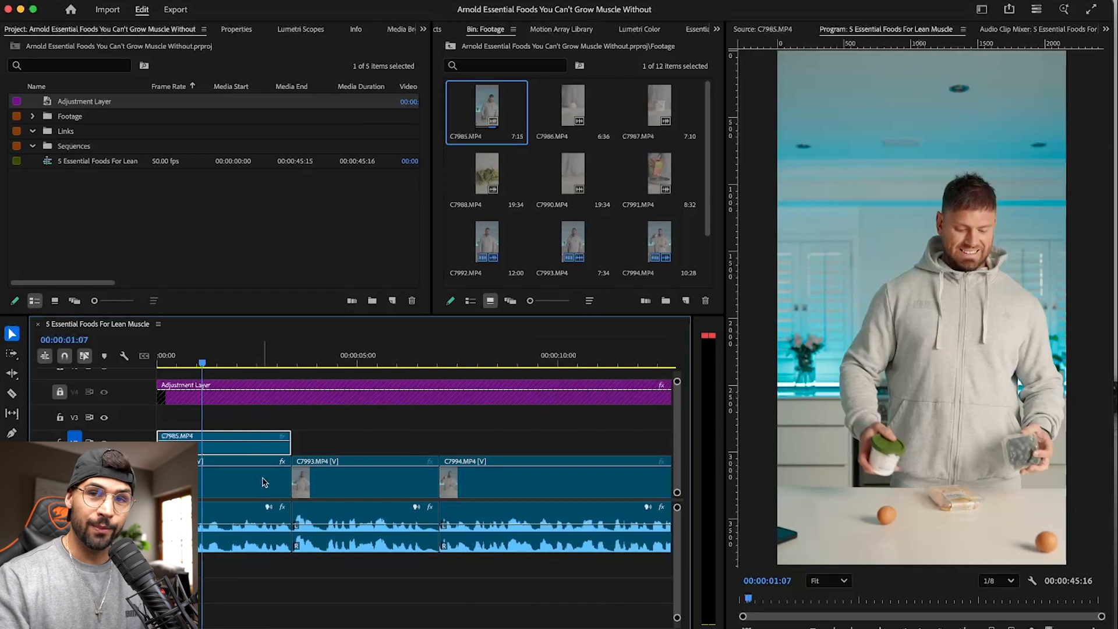
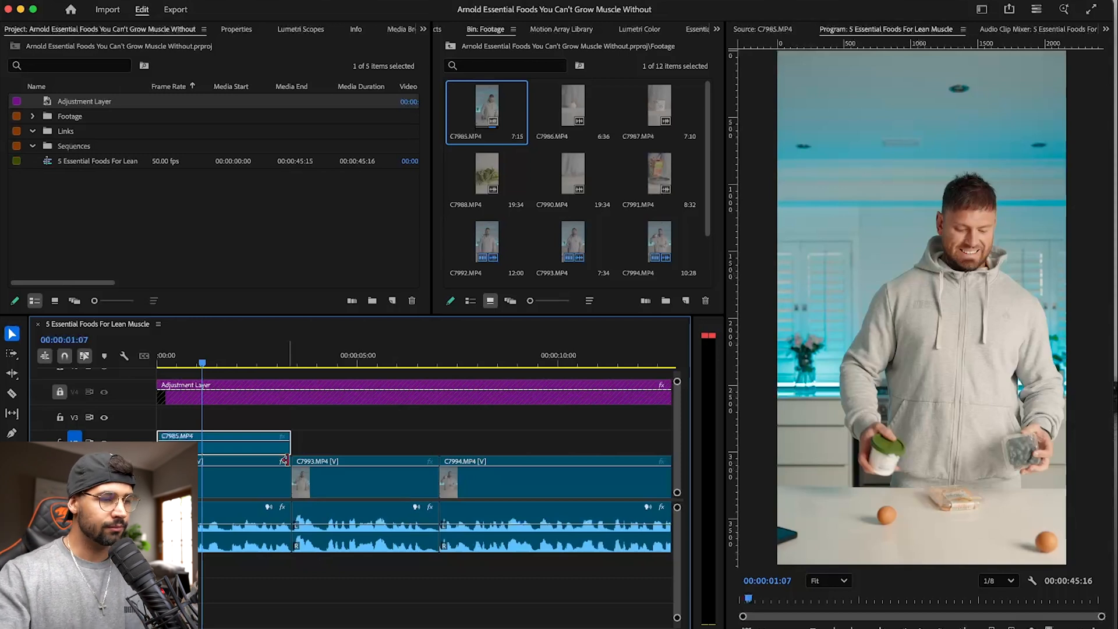
- Replace C7985.MP4 on V2 with an After Effects composition, saving its project in the client's 06_June folder under the existing June project's name plus "-v2"
{"action": "right_click", "coordinate": [218, 451]}
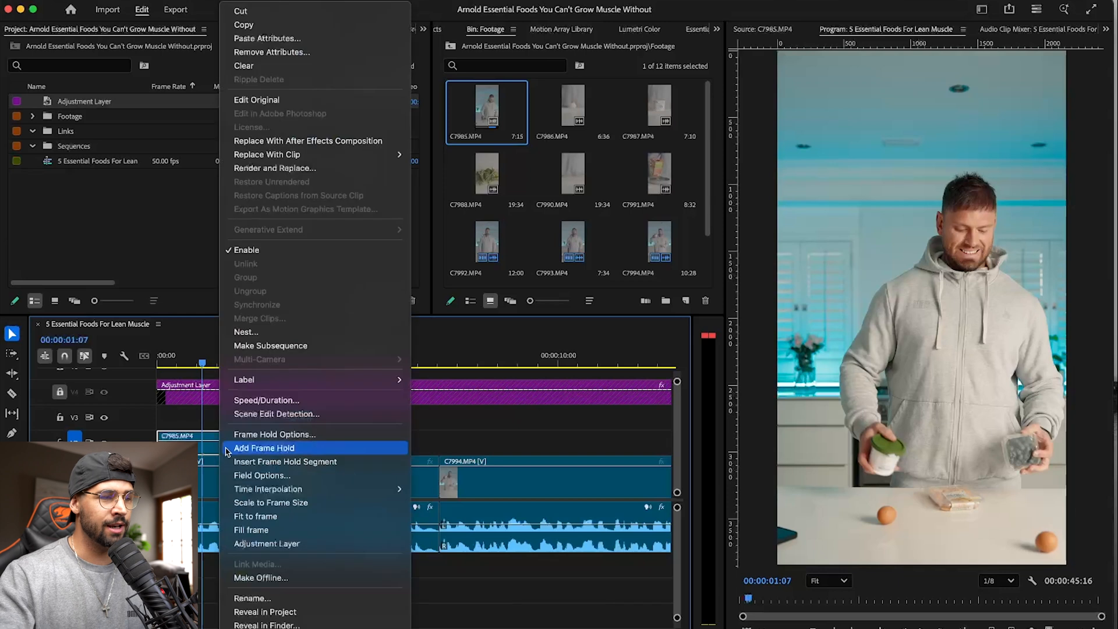
{"action": "left_click", "coordinate": [330, 146]}
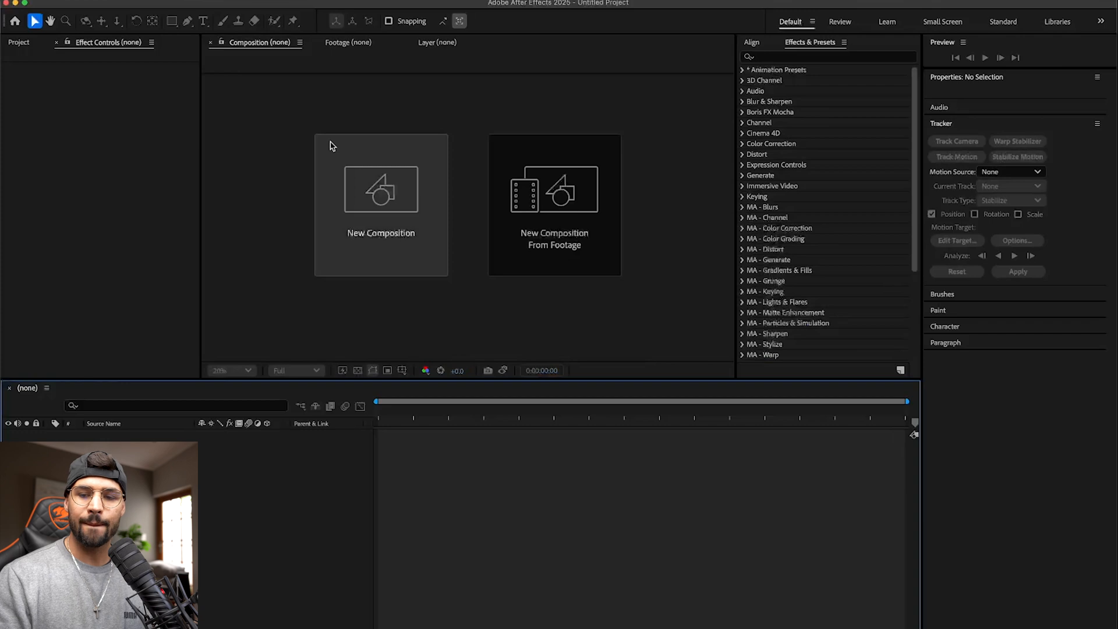
{"action": "key", "text": "super+s"}
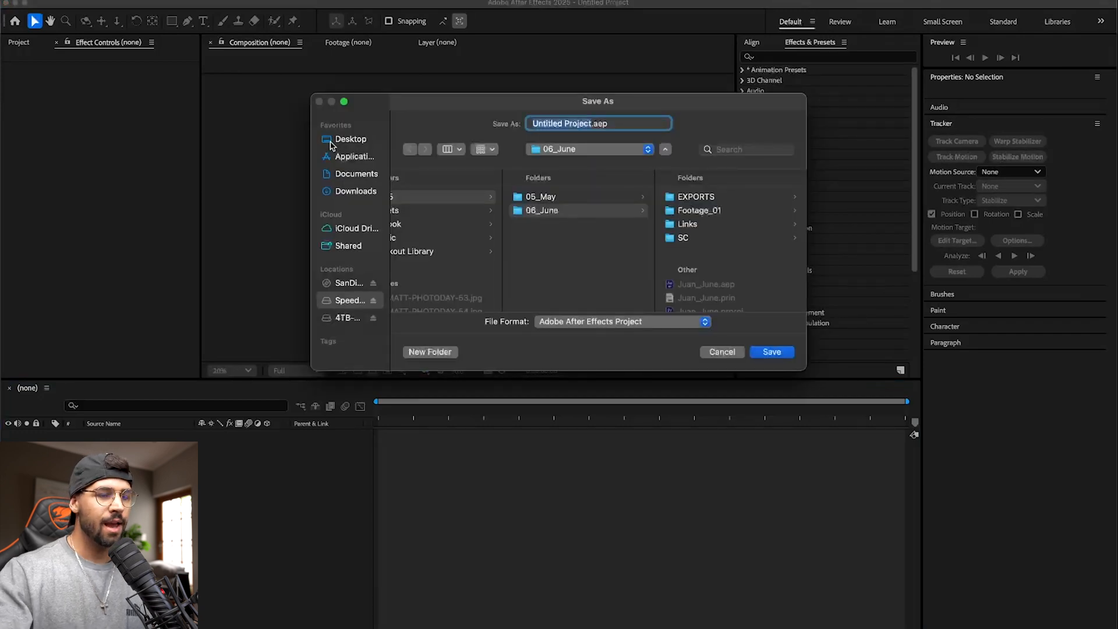
{"action": "left_click", "coordinate": [576, 149]}
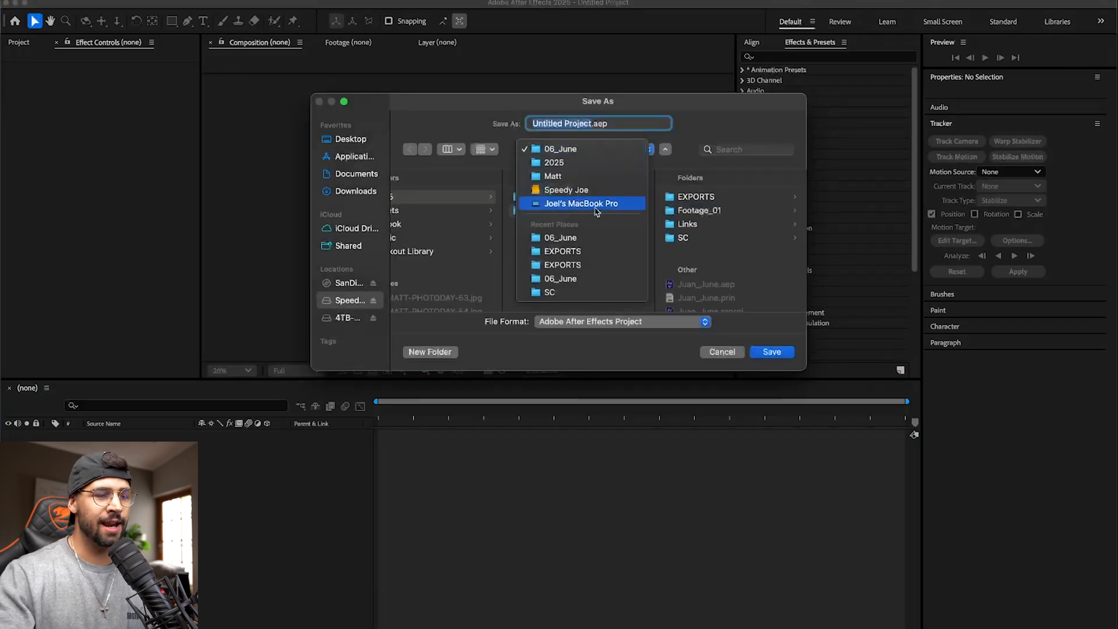
{"action": "left_click", "coordinate": [585, 237]}
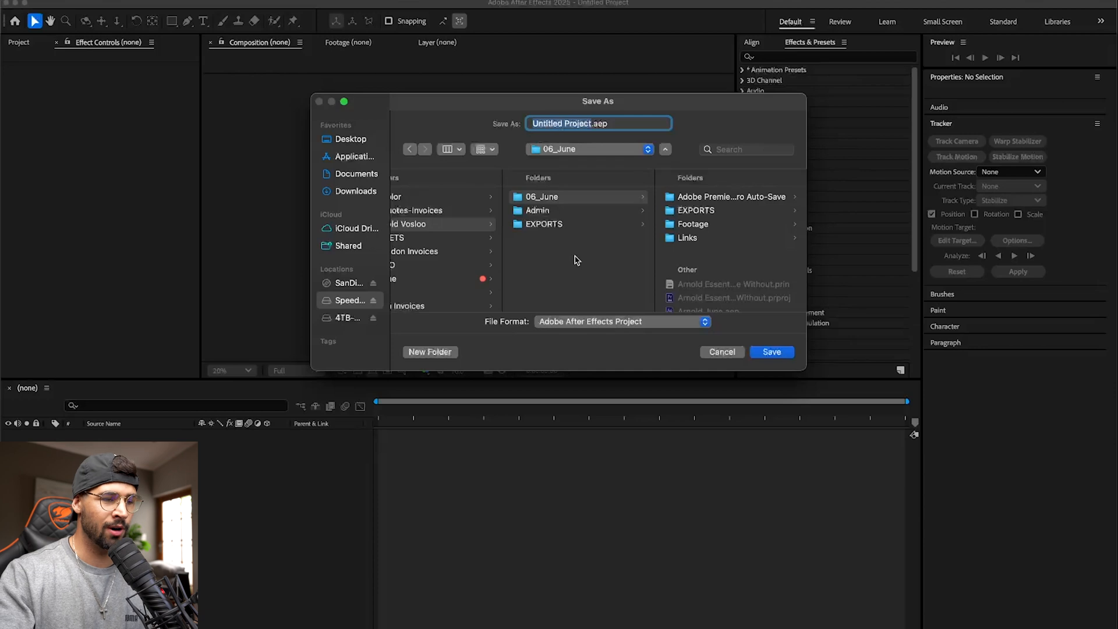
{"action": "scroll", "coordinate": [705, 234], "scroll_direction": "down", "scroll_amount": 3}
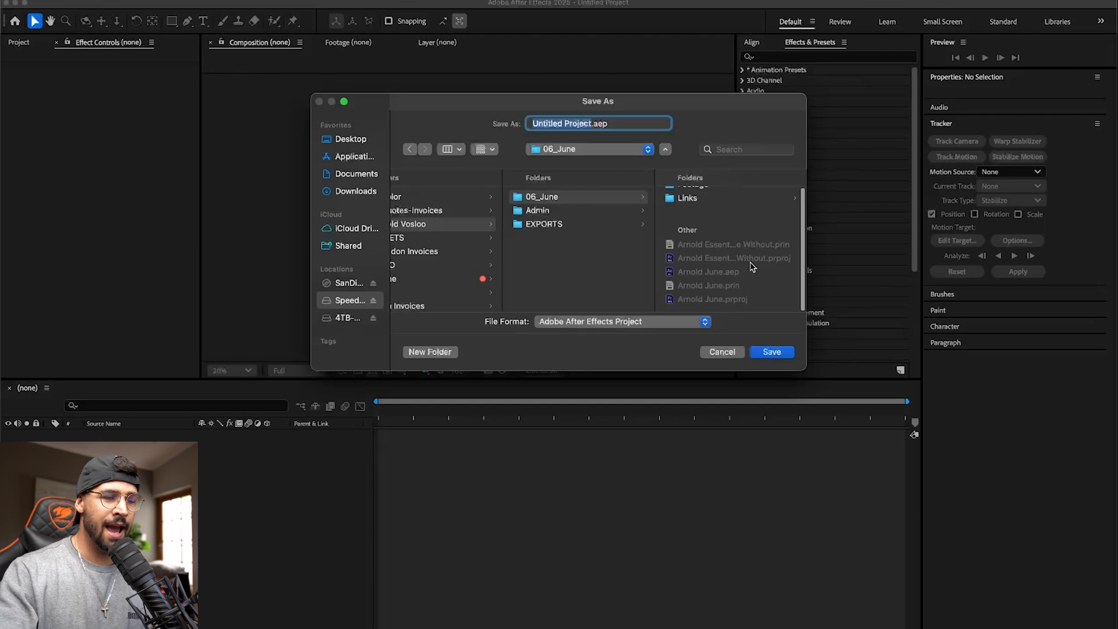
{"action": "left_click", "coordinate": [709, 273]}
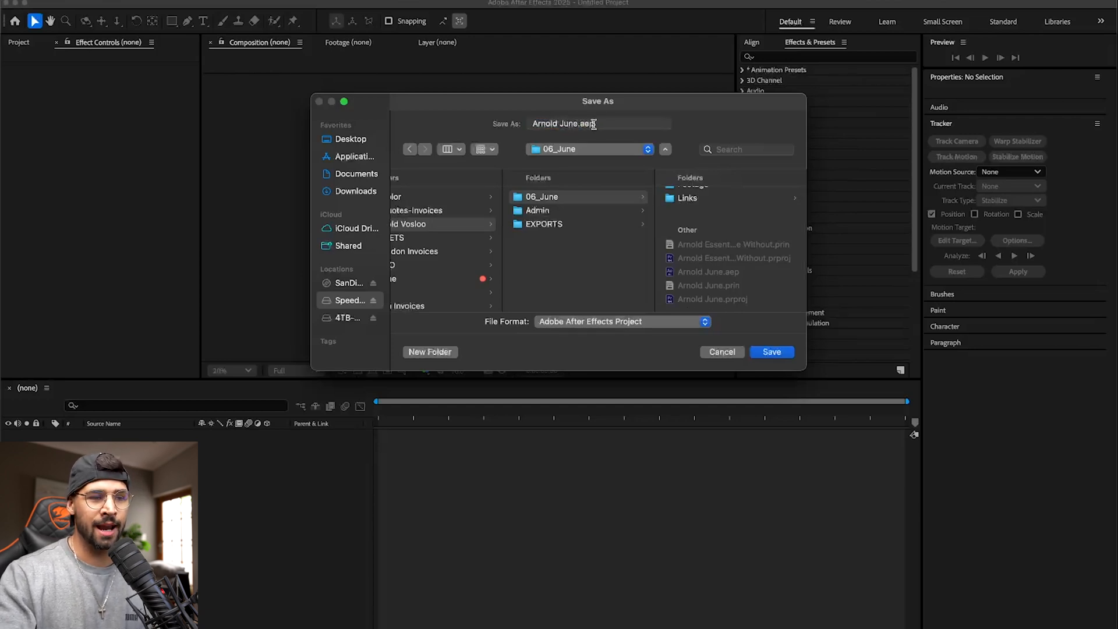
{"action": "left_click", "coordinate": [777, 352]}
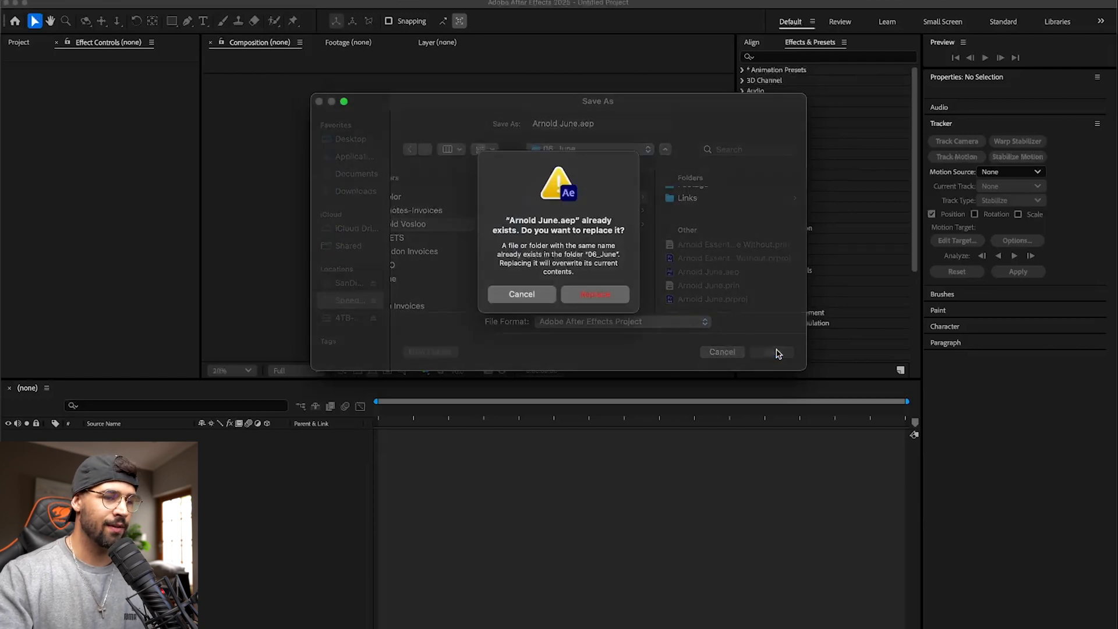
{"action": "key", "text": "Escape"}
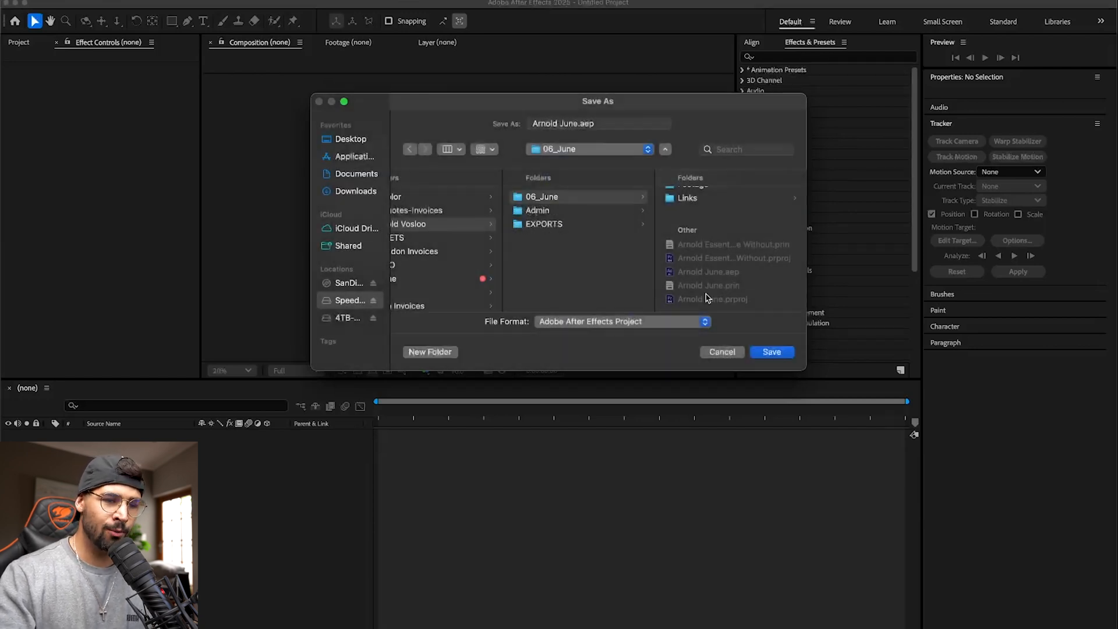
{"action": "left_click", "coordinate": [589, 120]}
{"action": "type", "text": "-v2"}
{"action": "left_click", "coordinate": [771, 351]}
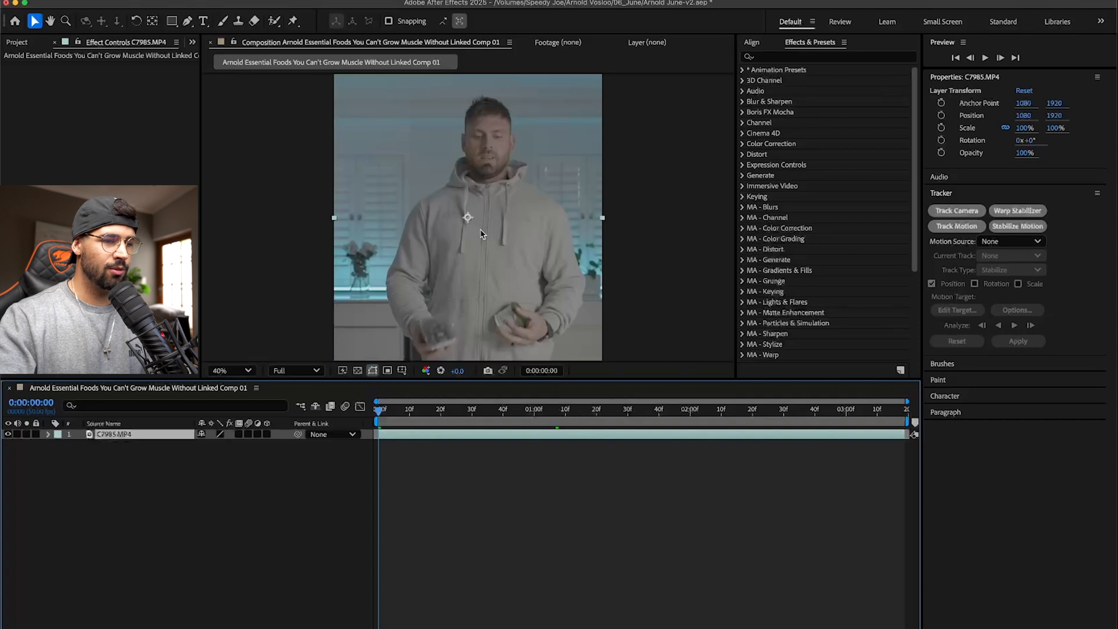
{"action": "scroll", "coordinate": [445, 231], "scroll_direction": "down", "scroll_amount": 3}
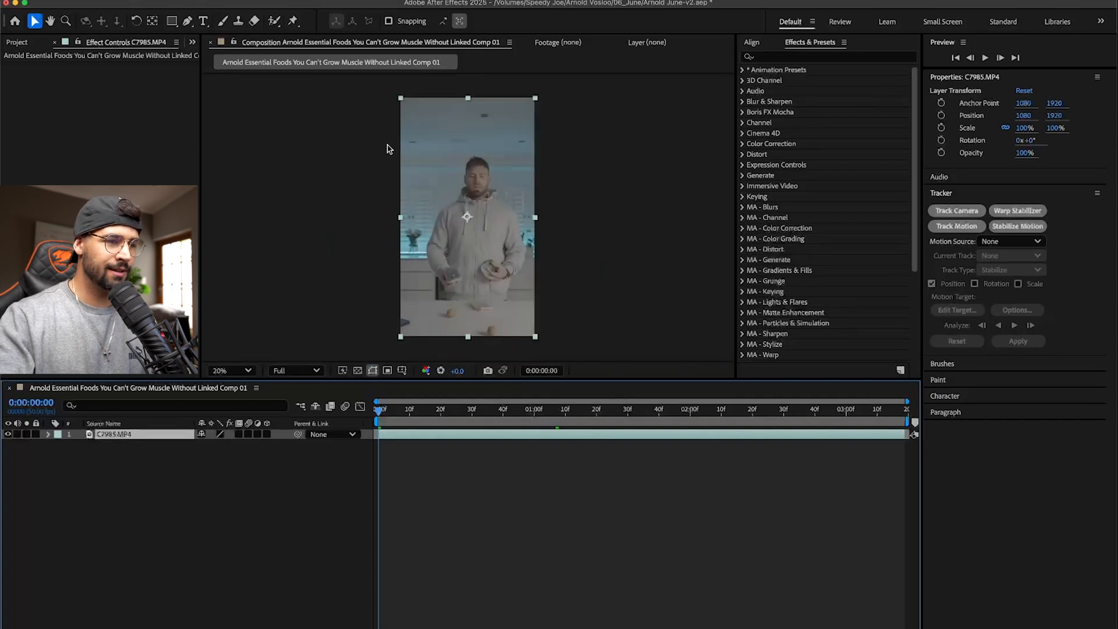
{"action": "left_click_drag", "start_coordinate": [400, 98], "coordinate": [390, 78]}
{"action": "left_click_drag", "start_coordinate": [494, 175], "coordinate": [488, 175]}
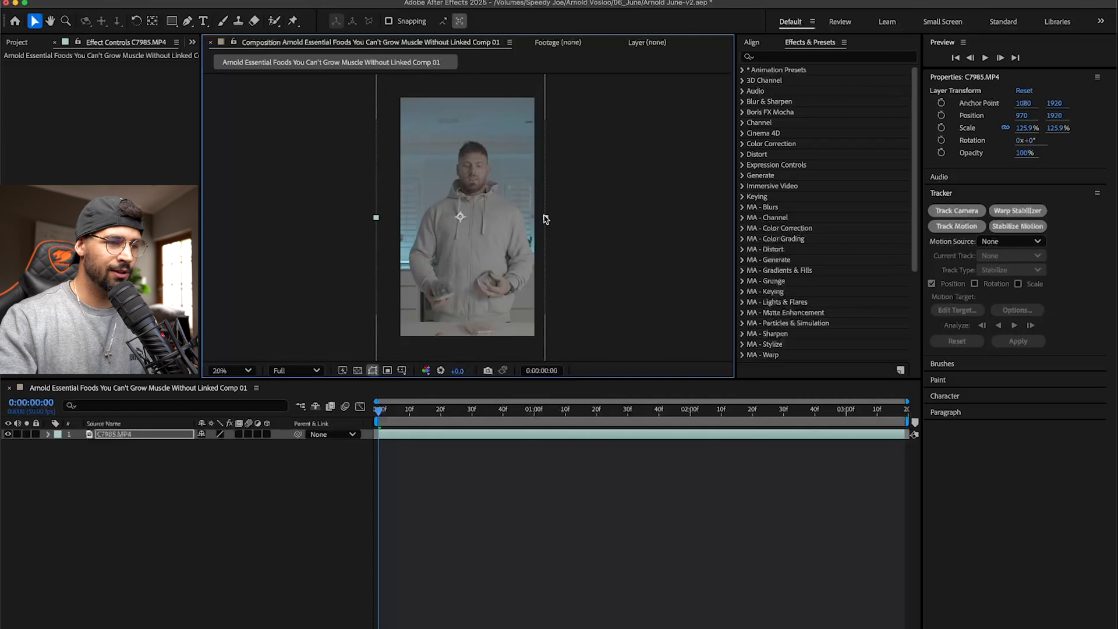
{"action": "key", "text": "super+z"}
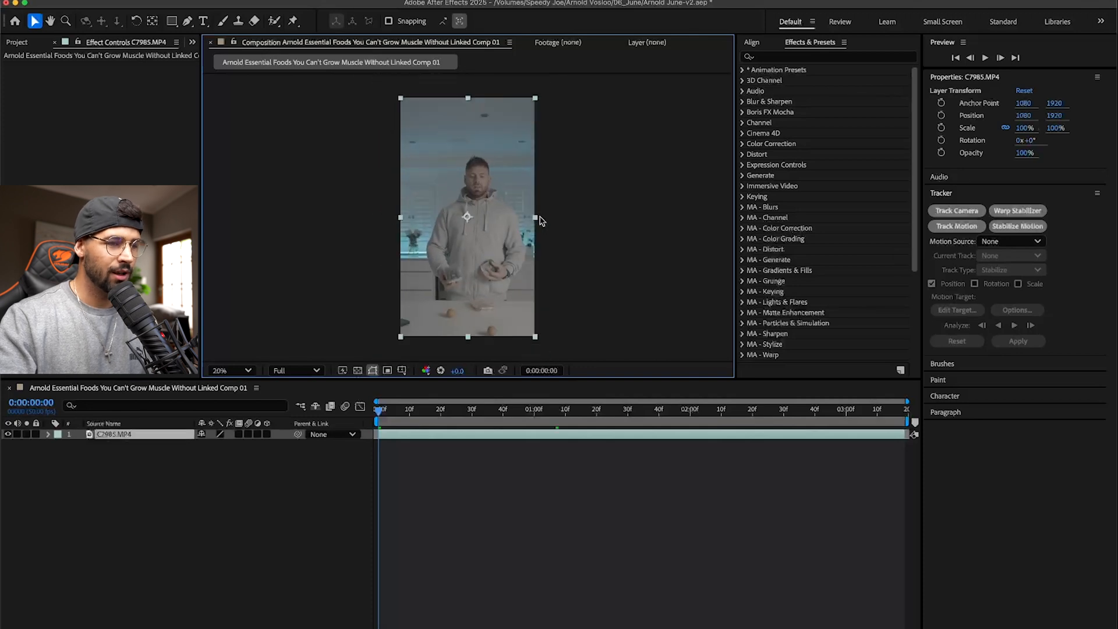
- Scale the C7985.MP4 layer to 128%, shift it to X position 940 to centre the man, and save the project
{"action": "key", "text": "s"}
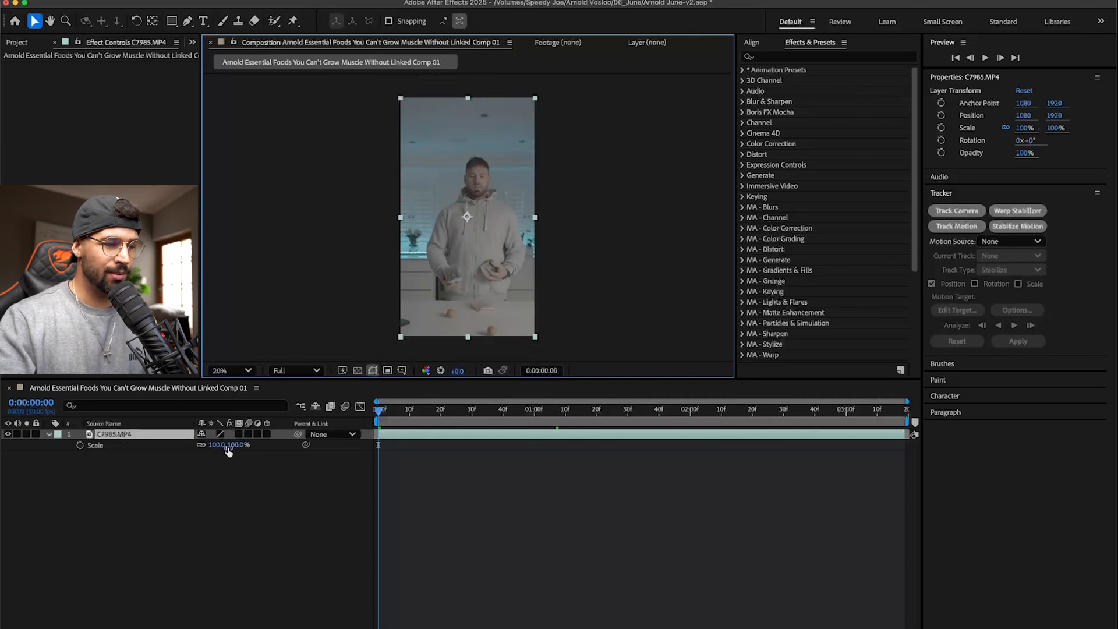
{"action": "left_click_drag", "start_coordinate": [216, 450], "coordinate": [232, 443]}
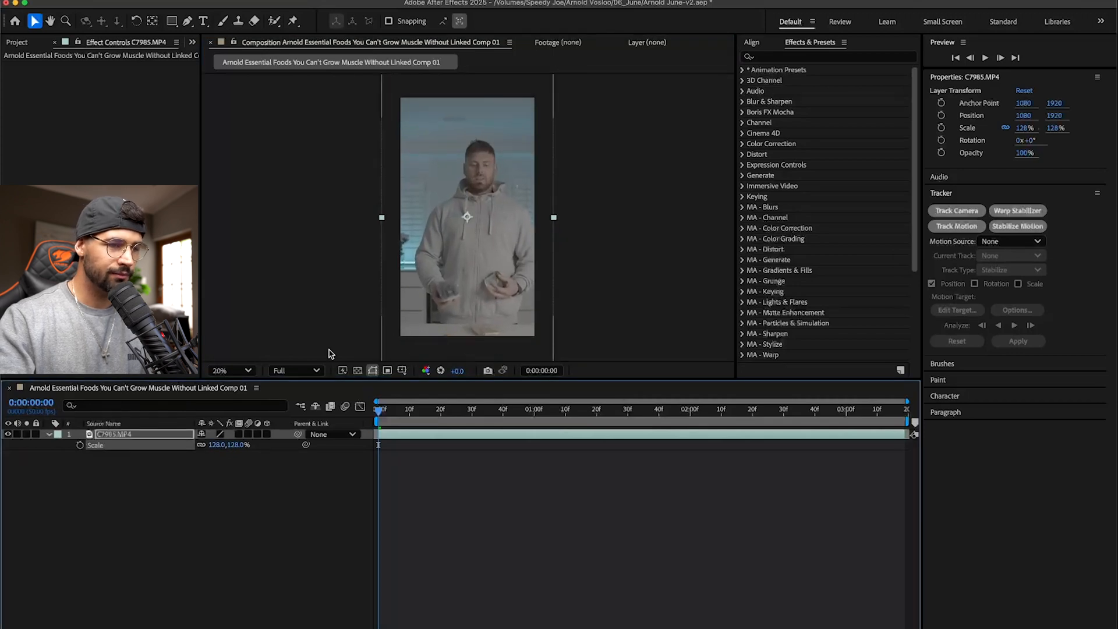
{"action": "left_click_drag", "start_coordinate": [477, 277], "coordinate": [466, 277]}
{"action": "key", "text": "shift+Left"}
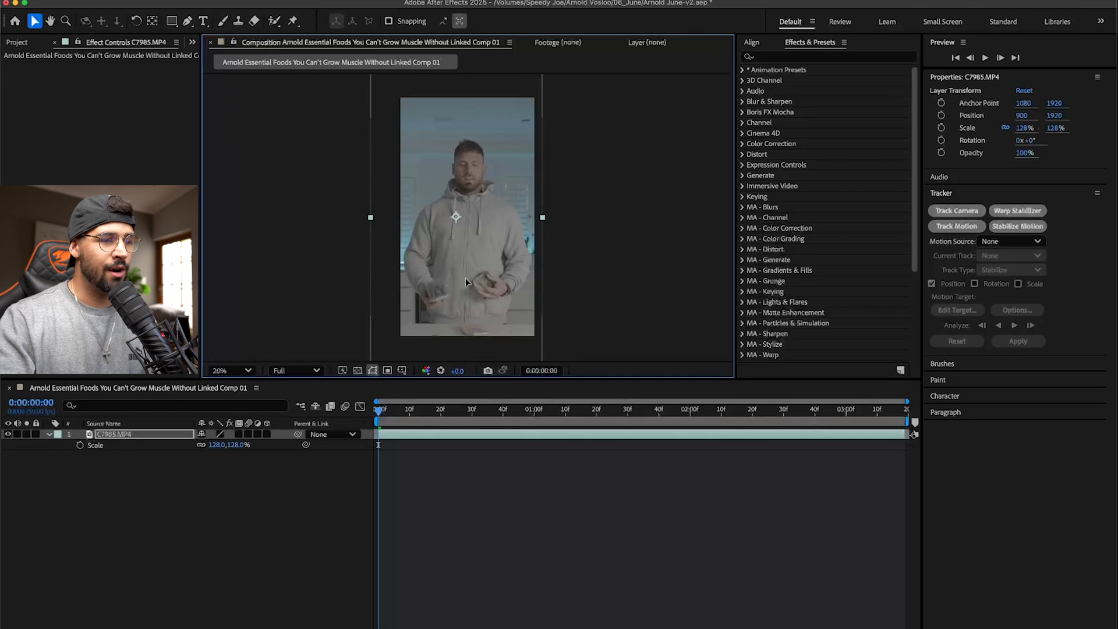
{"action": "key", "text": "shift+Right"}
{"action": "key", "text": "shift+Right"}
{"action": "key", "text": "shift+Right"}
{"action": "key", "text": "shift+Right"}
{"action": "key", "text": "super+s"}
- Set up a Stabilize Motion tracker for position on the C7985.MP4 layer, with the man's face as the tracking area
{"action": "left_click", "coordinate": [537, 544]}
{"action": "left_click", "coordinate": [477, 436]}
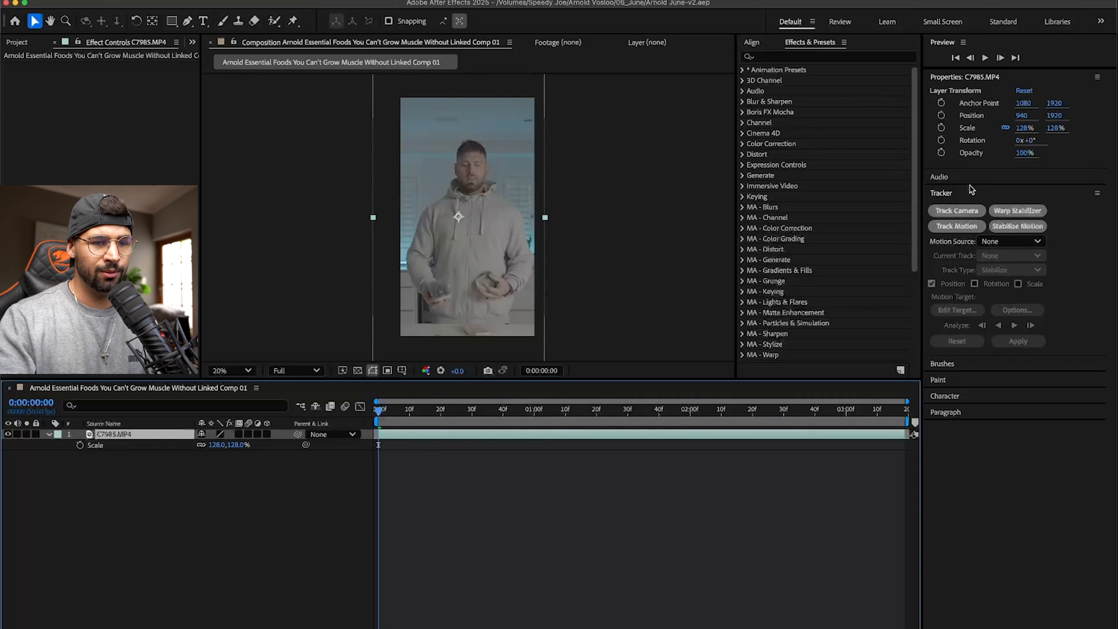
{"action": "left_click", "coordinate": [1003, 227]}
{"action": "scroll", "coordinate": [450, 169], "scroll_direction": "up", "scroll_amount": 6}
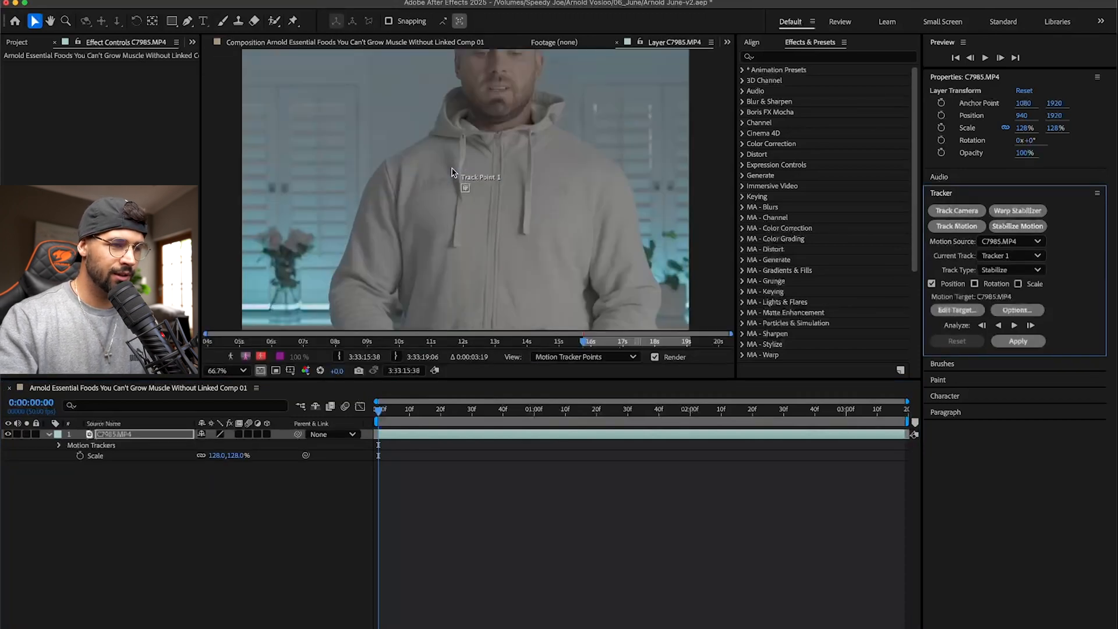
{"action": "left_click_drag", "start_coordinate": [473, 173], "coordinate": [484, 207]}
{"action": "key", "text": "space"}
{"action": "left_click_drag", "start_coordinate": [557, 132], "coordinate": [512, 323]}
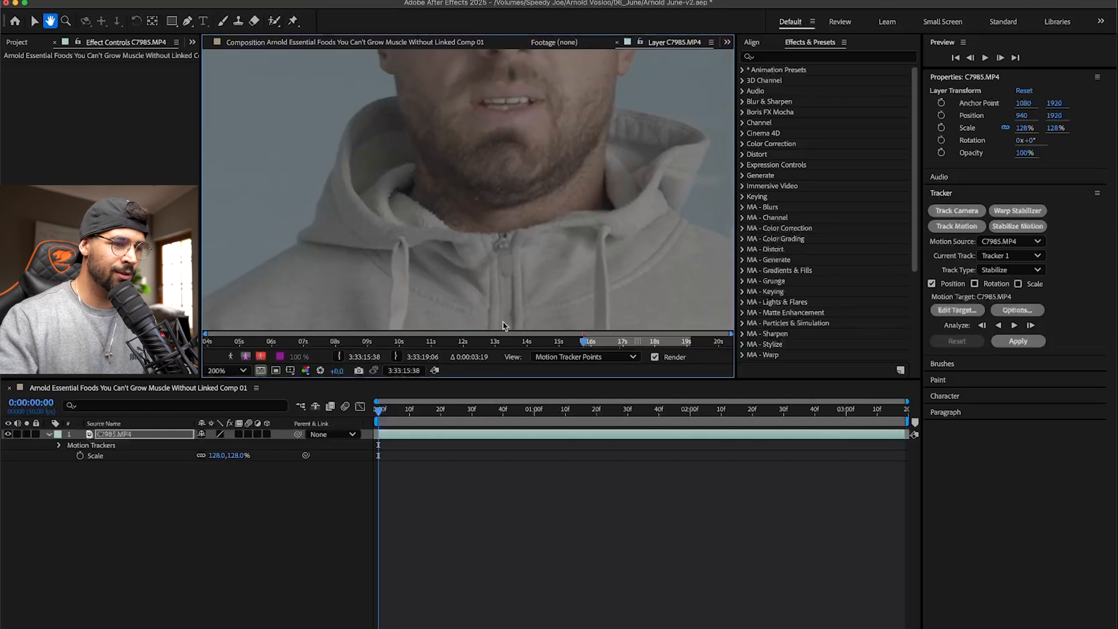
{"action": "key", "text": "space"}
{"action": "left_click_drag", "start_coordinate": [474, 263], "coordinate": [489, 230]}
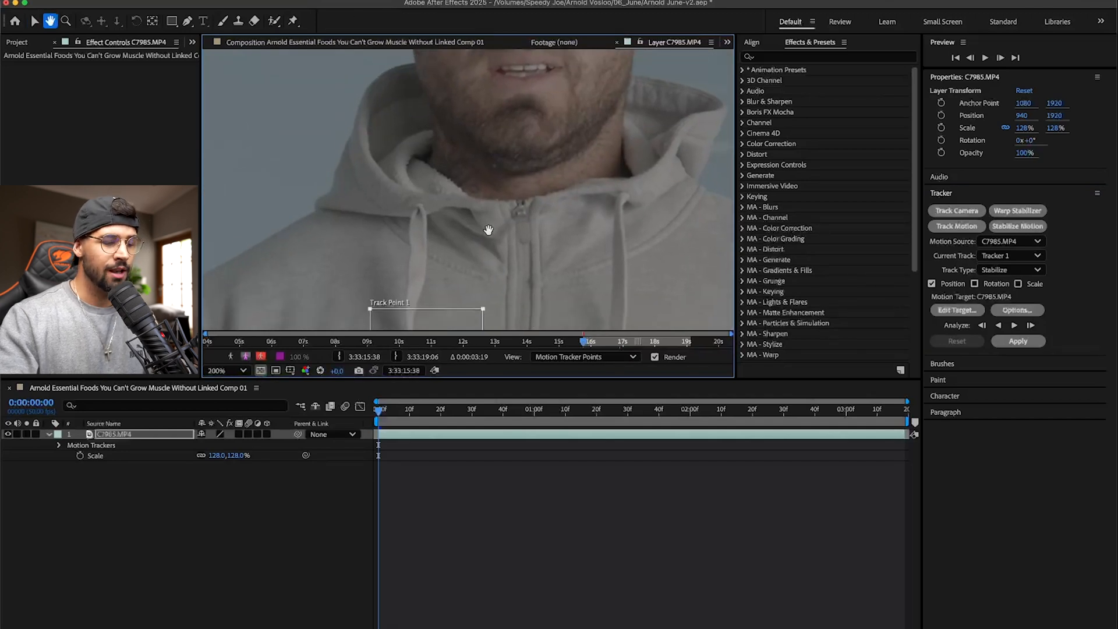
{"action": "key", "text": "space"}
{"action": "left_click_drag", "start_coordinate": [569, 120], "coordinate": [586, 164]}
{"action": "left_click_drag", "start_coordinate": [423, 176], "coordinate": [401, 185]}
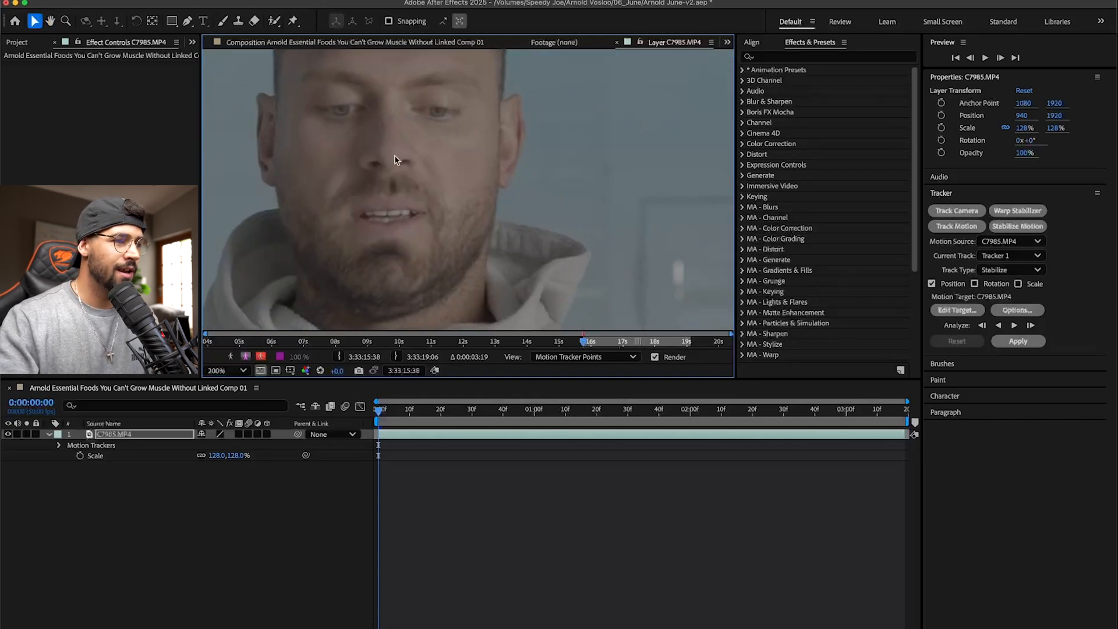
- Place Track Point 1 over the man's nose on the first frame of C7985.MP4
{"action": "left_click", "coordinate": [51, 22]}
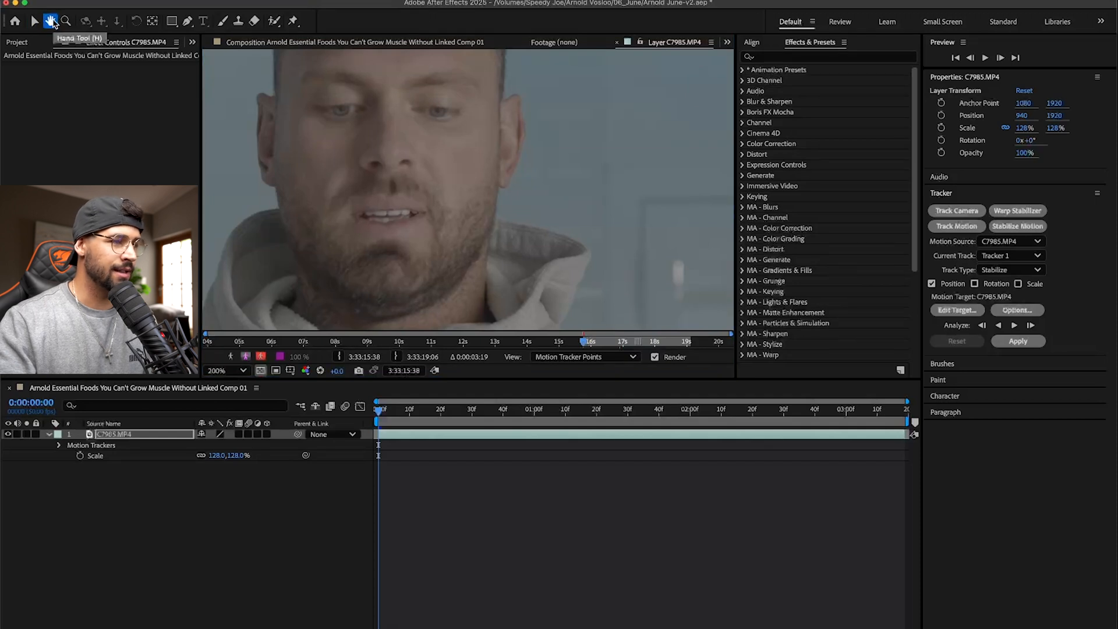
{"action": "left_click_drag", "start_coordinate": [511, 180], "coordinate": [620, 175]}
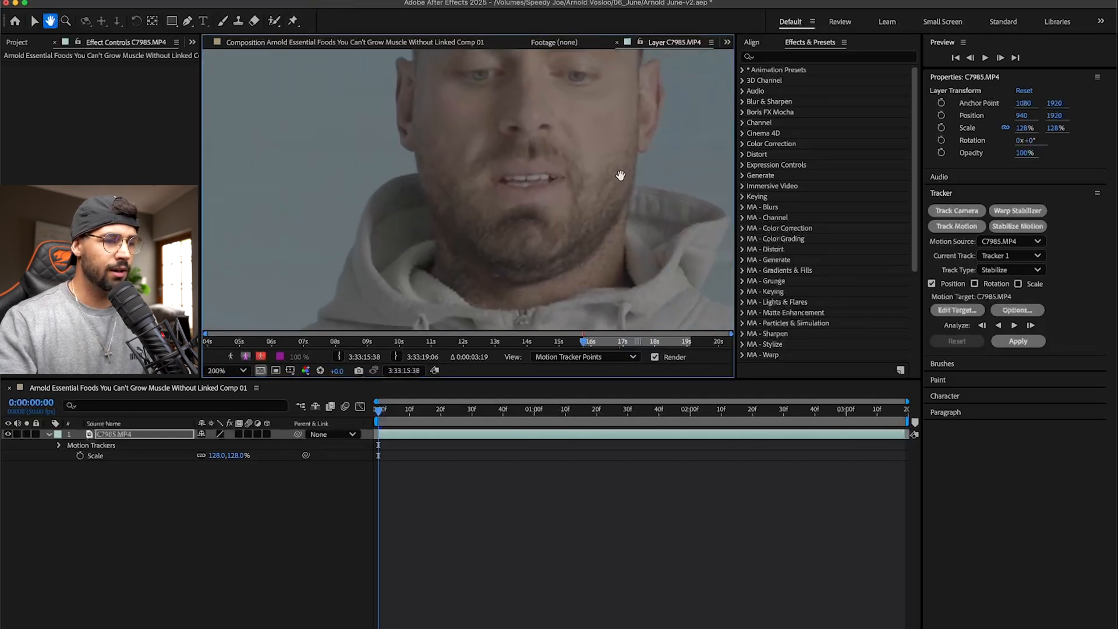
{"action": "key", "text": "v"}
{"action": "key", "text": "space"}
{"action": "left_click_drag", "start_coordinate": [582, 160], "coordinate": [672, 77]}
{"action": "left_click_drag", "start_coordinate": [592, 242], "coordinate": [602, 147]}
{"action": "left_click_drag", "start_coordinate": [557, 268], "coordinate": [658, 43]}
{"action": "key", "text": "space"}
{"action": "left_click_drag", "start_coordinate": [672, 97], "coordinate": [628, 270]}
{"action": "left_click_drag", "start_coordinate": [604, 234], "coordinate": [592, 124]}
{"action": "left_click_drag", "start_coordinate": [635, 171], "coordinate": [605, 143]}
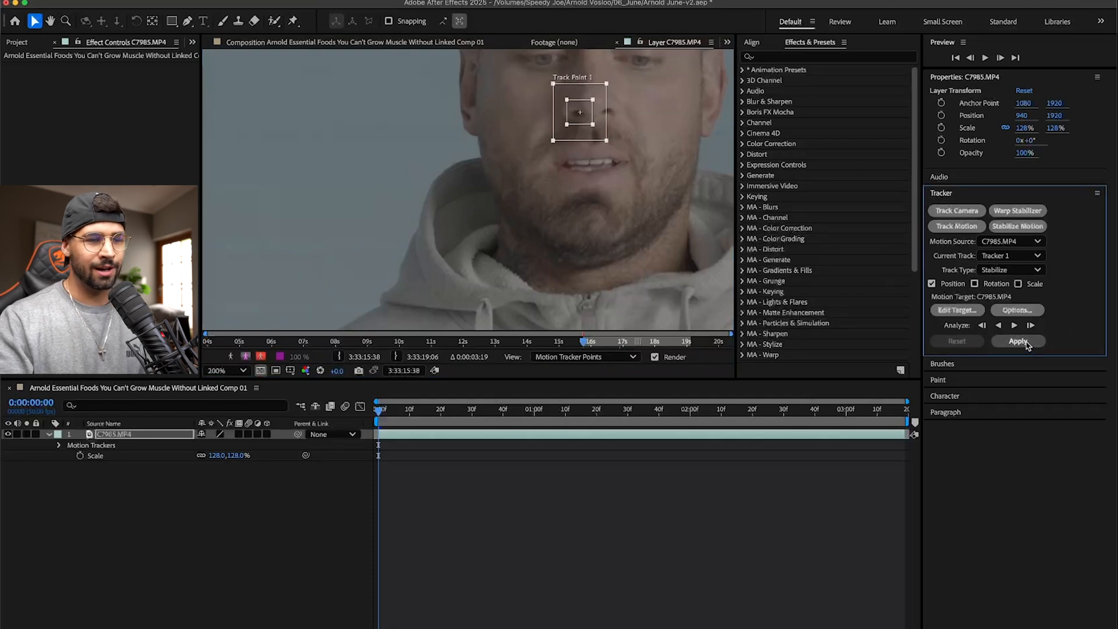
- Analyze the tracked motion forward from the first frame to the end of the C7985.MP4 layer
{"action": "left_click", "coordinate": [228, 373]}
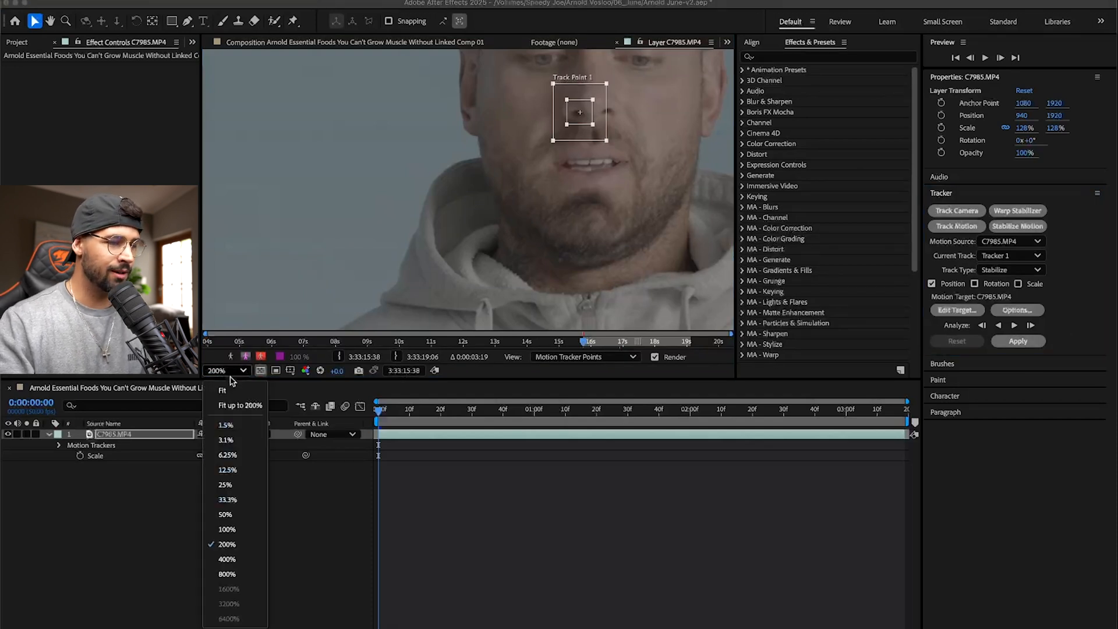
{"action": "left_click", "coordinate": [231, 390]}
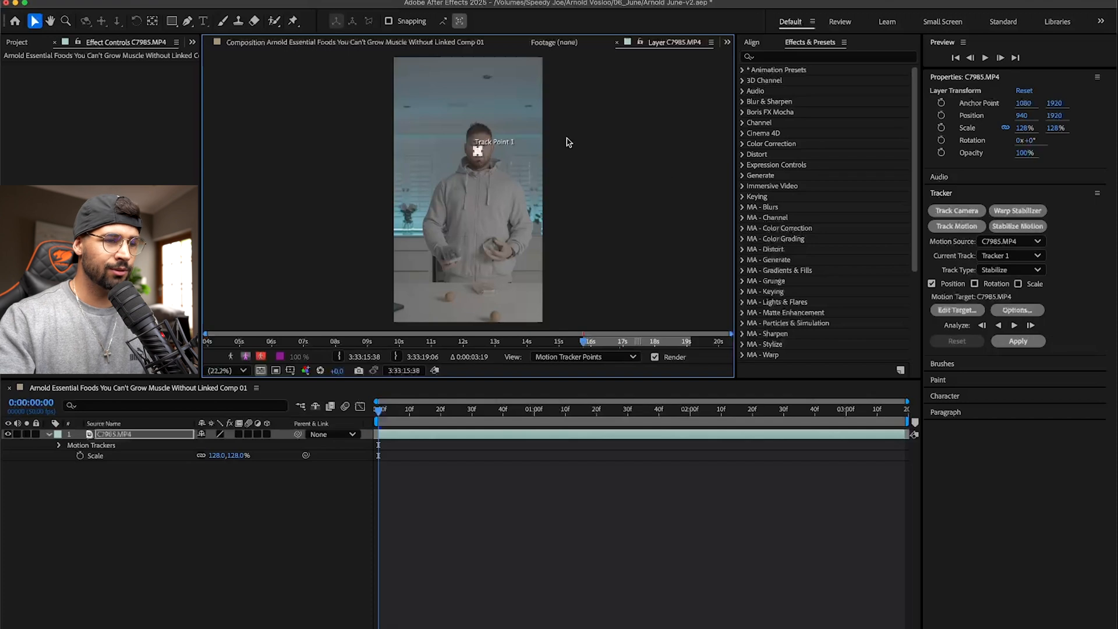
{"action": "scroll", "coordinate": [471, 149], "scroll_direction": "up", "scroll_amount": 4}
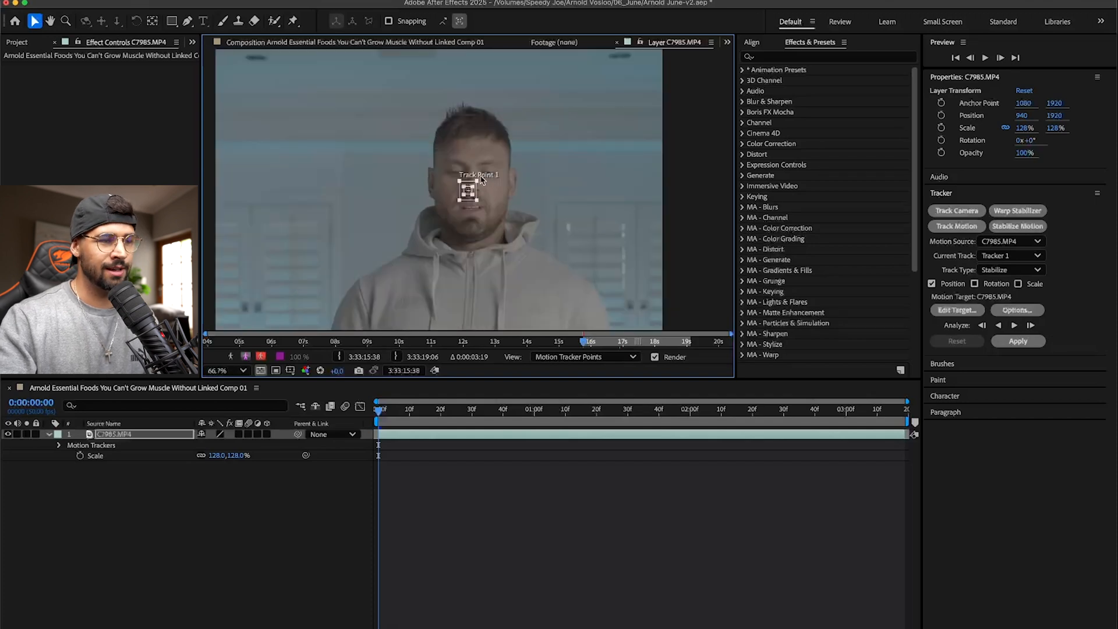
{"action": "left_click", "coordinate": [1016, 326]}
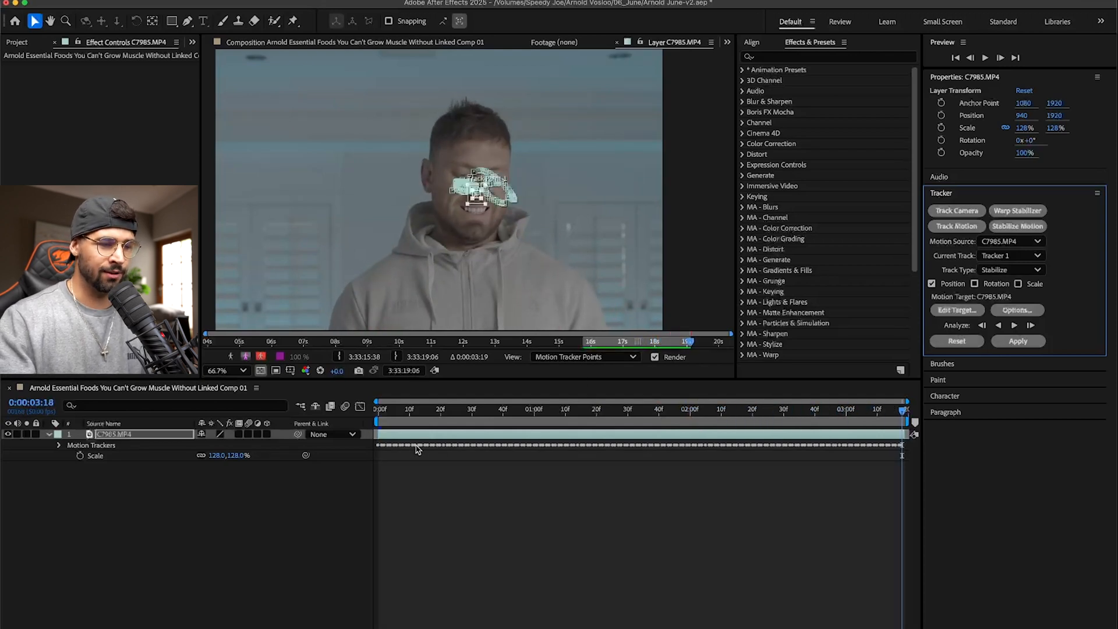
- Reveal the tracker's keyframes on C7985.MP4 and scrub from the start to 0:00:00:15 to find where Track Point 1 drifts
{"action": "left_click", "coordinate": [125, 435]}
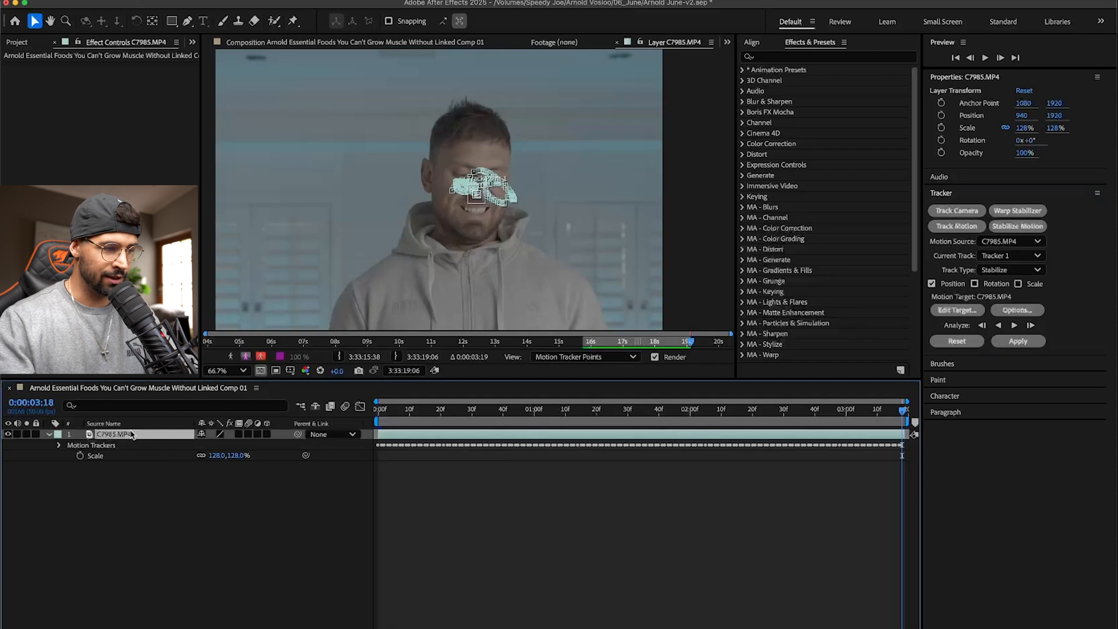
{"action": "key", "text": "u"}
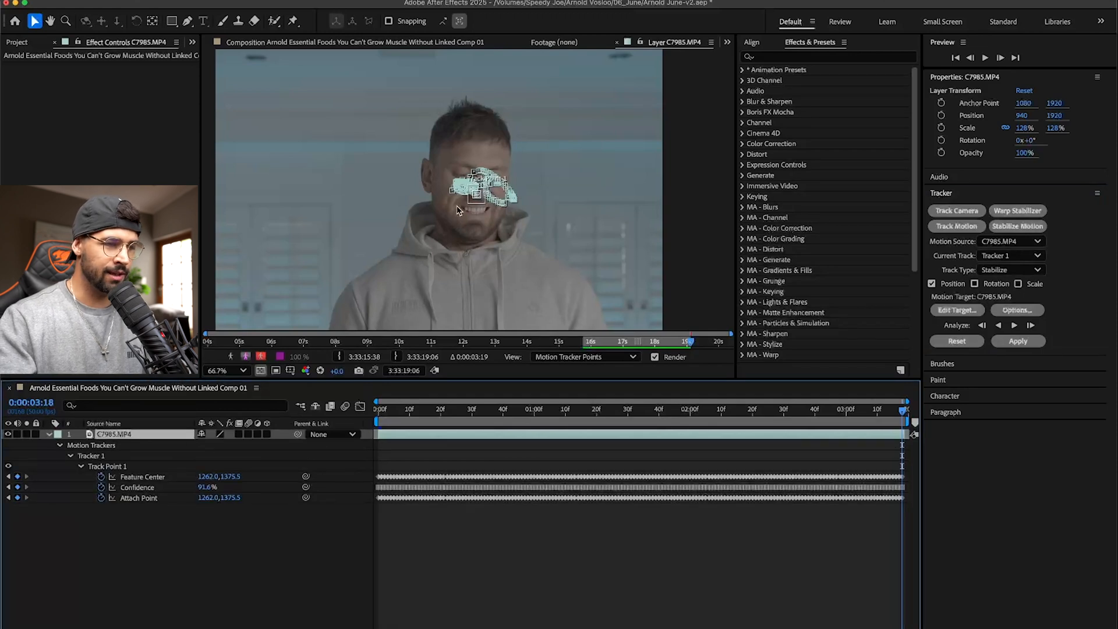
{"action": "scroll", "coordinate": [458, 210], "scroll_direction": "up", "scroll_amount": 5}
{"action": "left_click", "coordinate": [378, 412]}
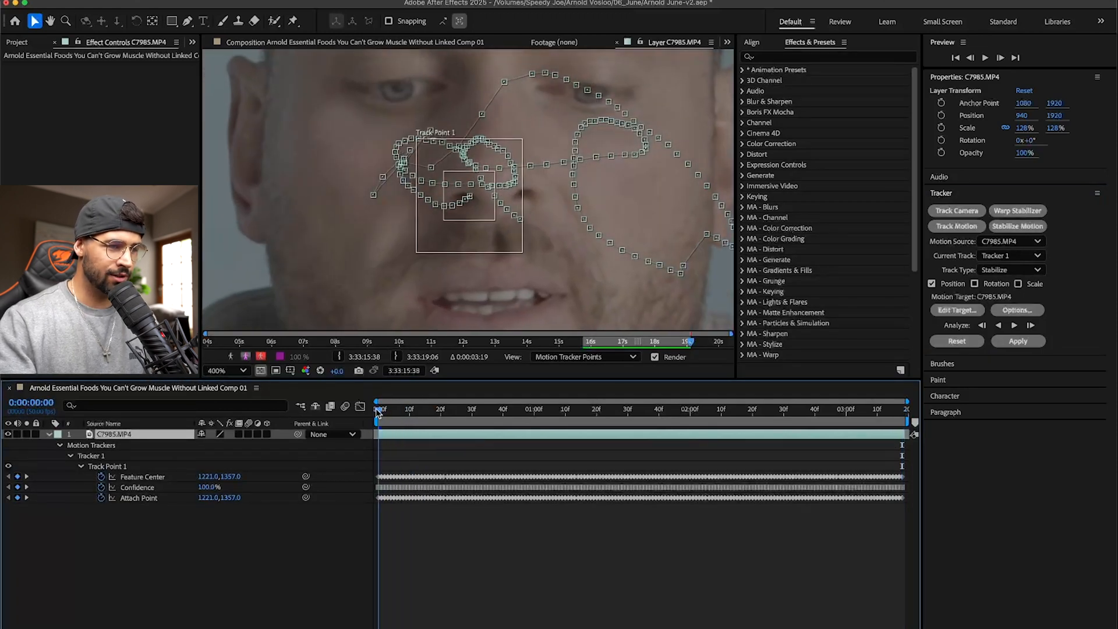
{"action": "left_click_drag", "start_coordinate": [378, 410], "coordinate": [426, 411]}
- Reposition Track Point 1 over the covered nose at 0:00:00:15 and 0:00:00:16
{"action": "left_click_drag", "start_coordinate": [397, 204], "coordinate": [428, 171]}
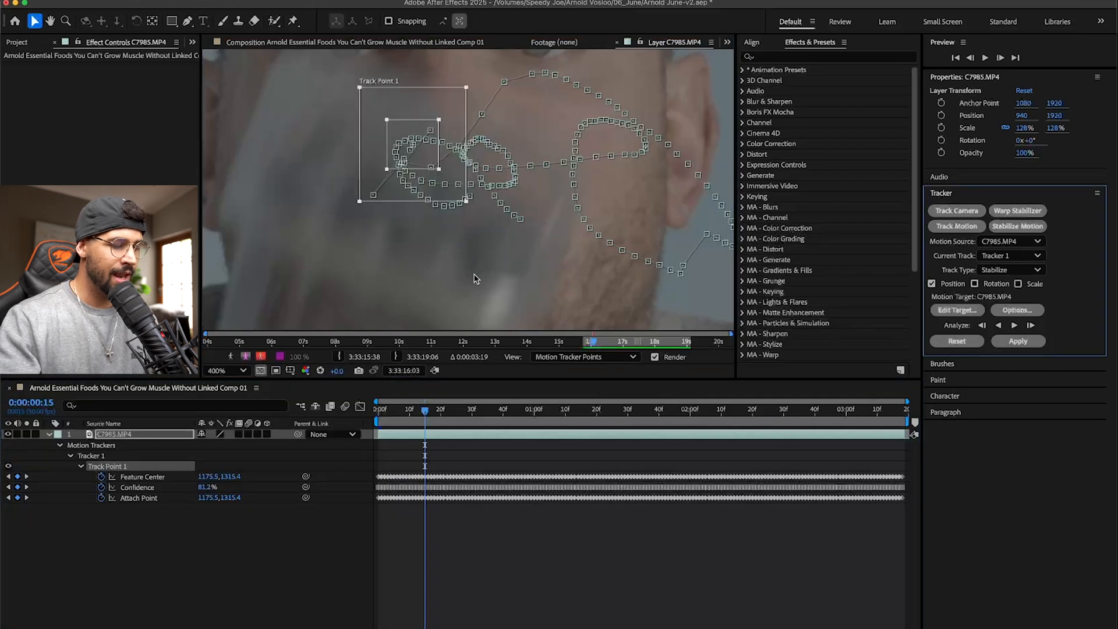
{"action": "key", "text": "Page_Down"}
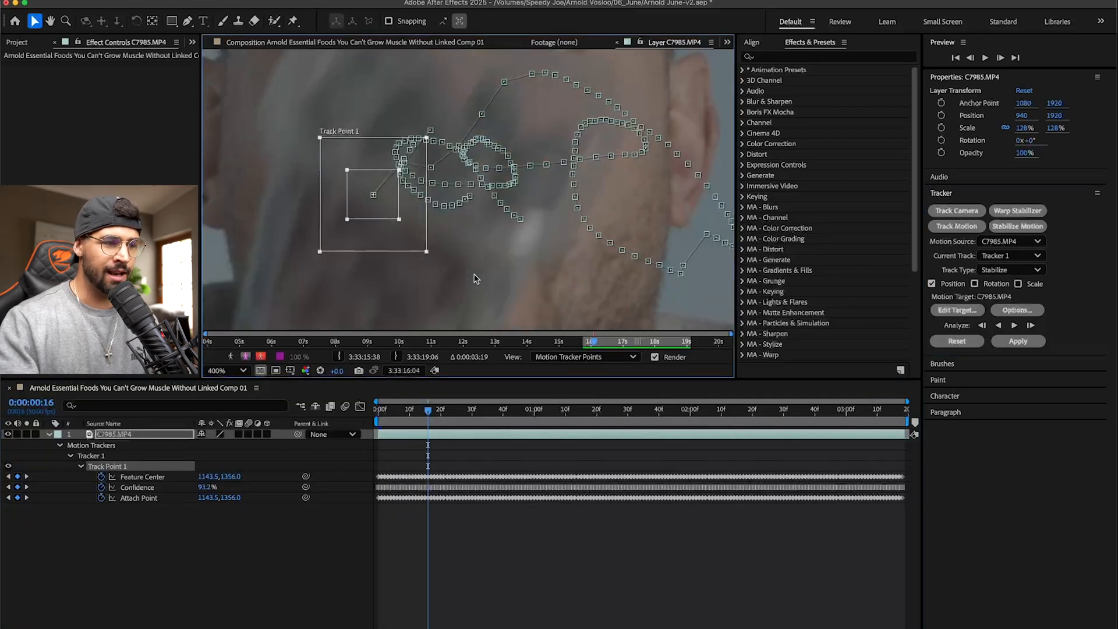
{"action": "left_click_drag", "start_coordinate": [387, 201], "coordinate": [446, 121]}
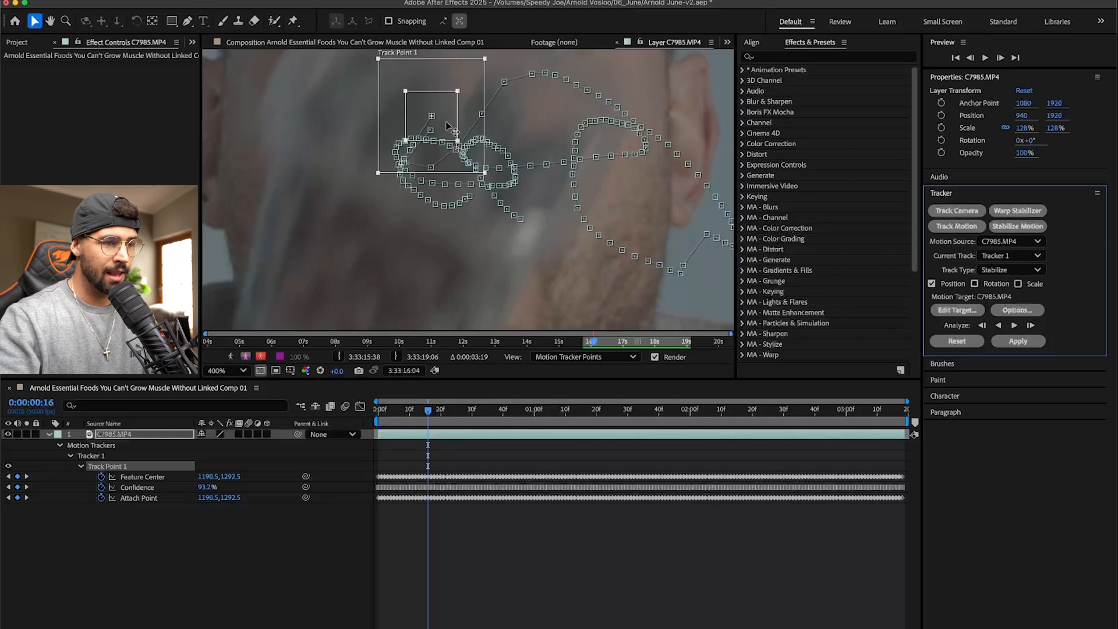
- Reposition Track Point 1 over the covered nose at 0:00:00:17 and 0:00:00:18, undoing the misplaced attempts
{"action": "key", "text": "Page_Down"}
{"action": "left_click", "coordinate": [421, 136]}
{"action": "key", "text": "super+z"}
{"action": "left_click_drag", "start_coordinate": [429, 167], "coordinate": [446, 117]}
{"action": "key", "text": "super+z"}
{"action": "left_click_drag", "start_coordinate": [382, 174], "coordinate": [468, 106]}
{"action": "key", "text": "Page_Down"}
- Continue correcting Track Point 1 frame by frame onto the man's nose through 0:00:00:23
{"action": "key", "text": "Page_Down"}
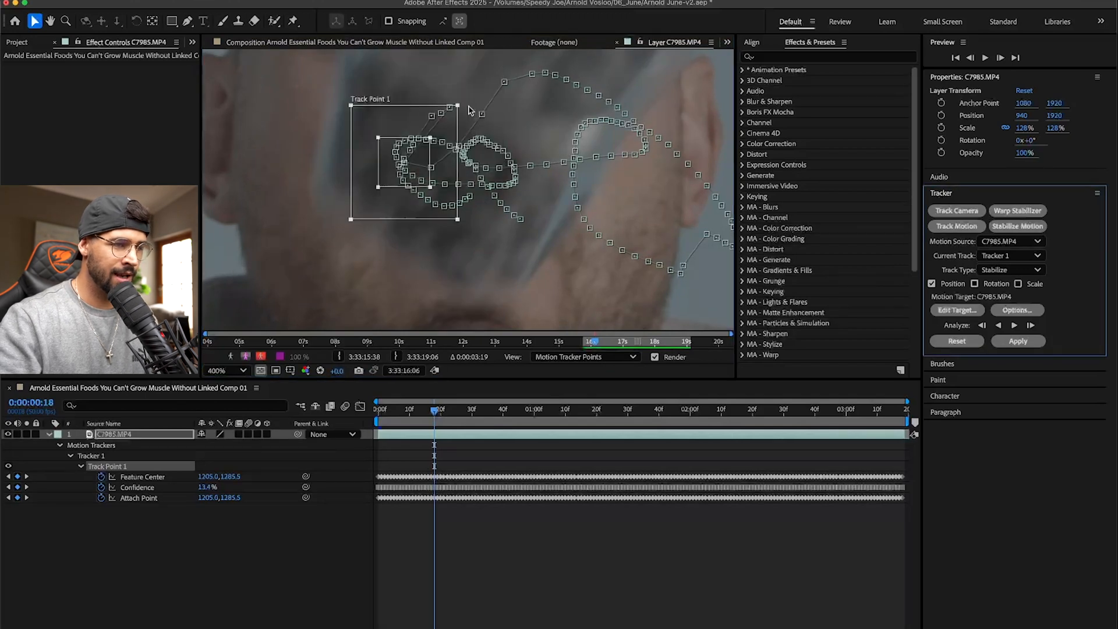
{"action": "left_click_drag", "start_coordinate": [385, 180], "coordinate": [430, 118]}
{"action": "key", "text": "Page_Down"}
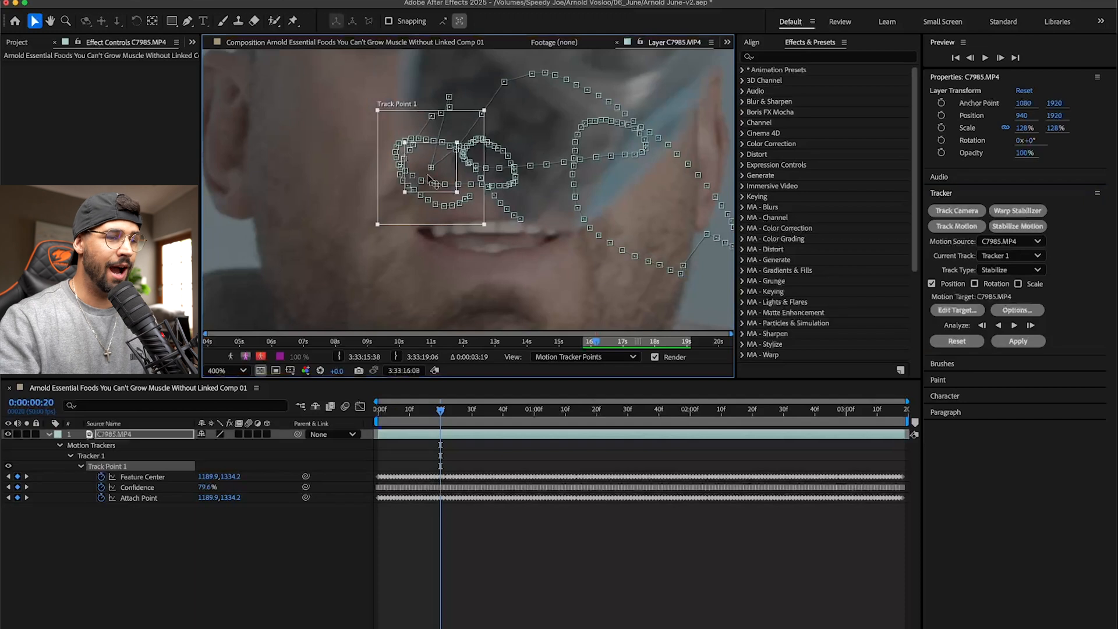
{"action": "left_click_drag", "start_coordinate": [418, 163], "coordinate": [445, 104]}
{"action": "key", "text": "Page_Down"}
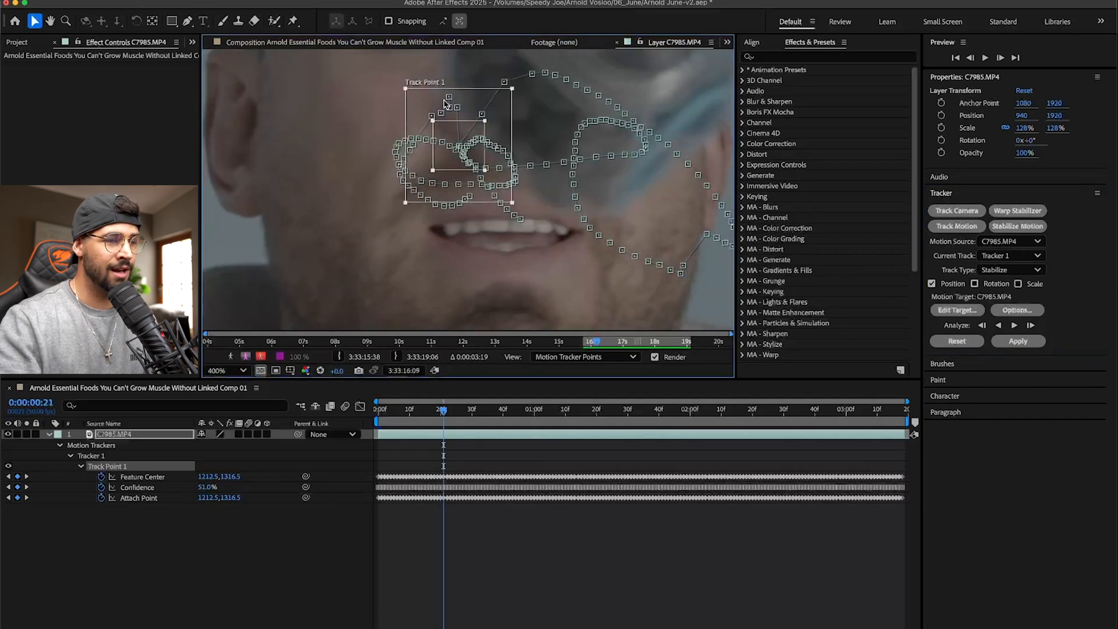
{"action": "left_click_drag", "start_coordinate": [448, 168], "coordinate": [482, 136]}
{"action": "key", "text": "Page_Down"}
{"action": "key", "text": "Page_Down"}
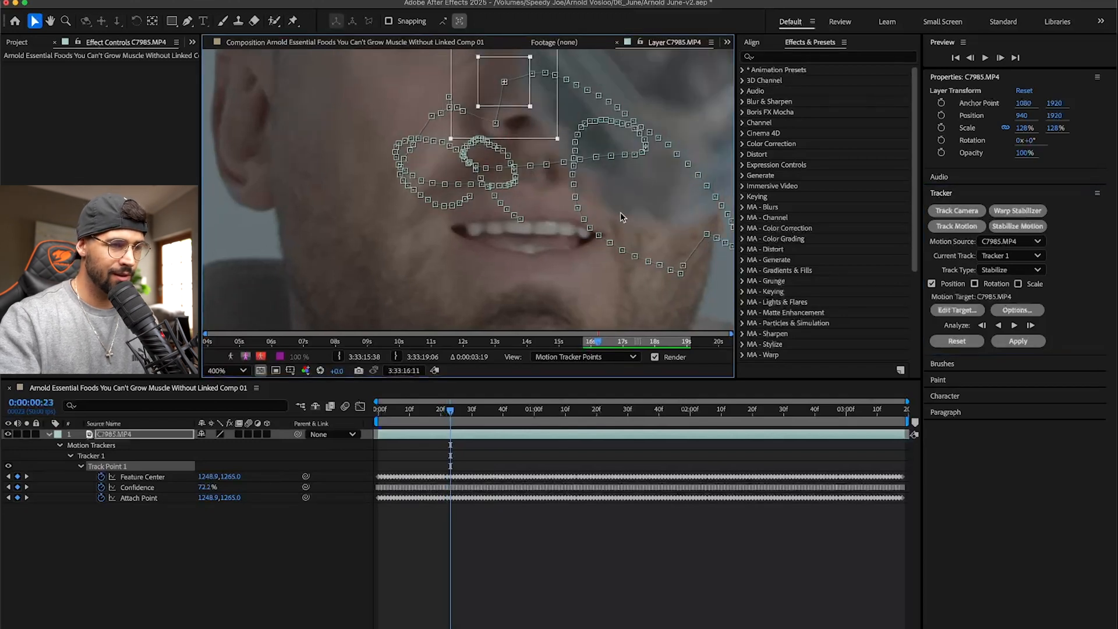
{"action": "left_click_drag", "start_coordinate": [511, 94], "coordinate": [523, 130]}
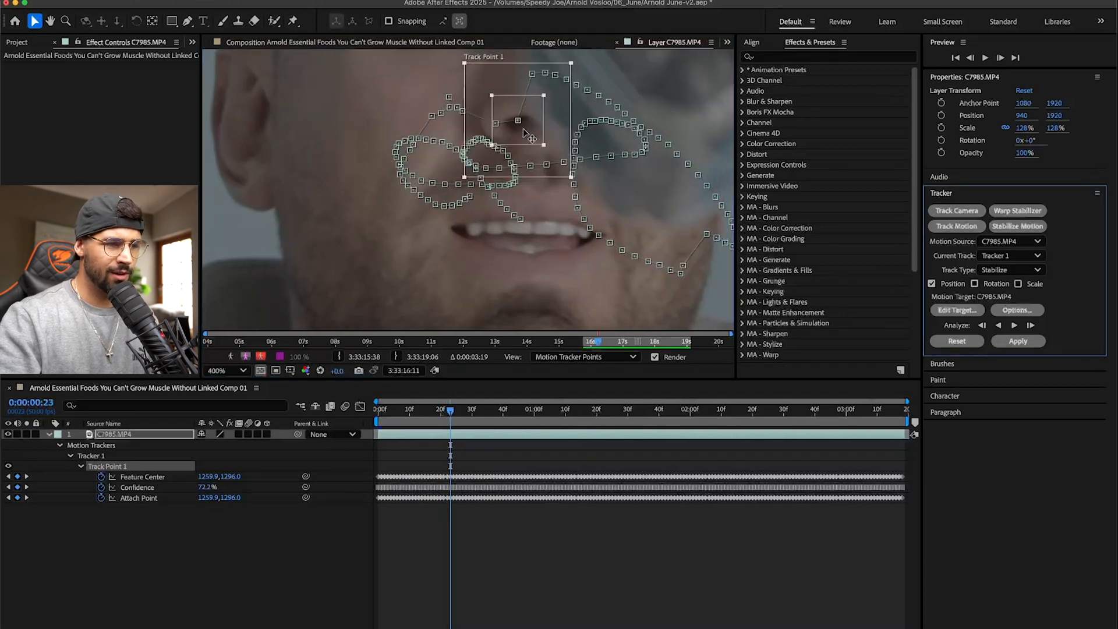
- Align Track Point 1 with the nostril at 0:00:00:24, 0:00:00:25 and the following frame
{"action": "key", "text": "Page_Down"}
{"action": "left_click_drag", "start_coordinate": [530, 88], "coordinate": [544, 145]}
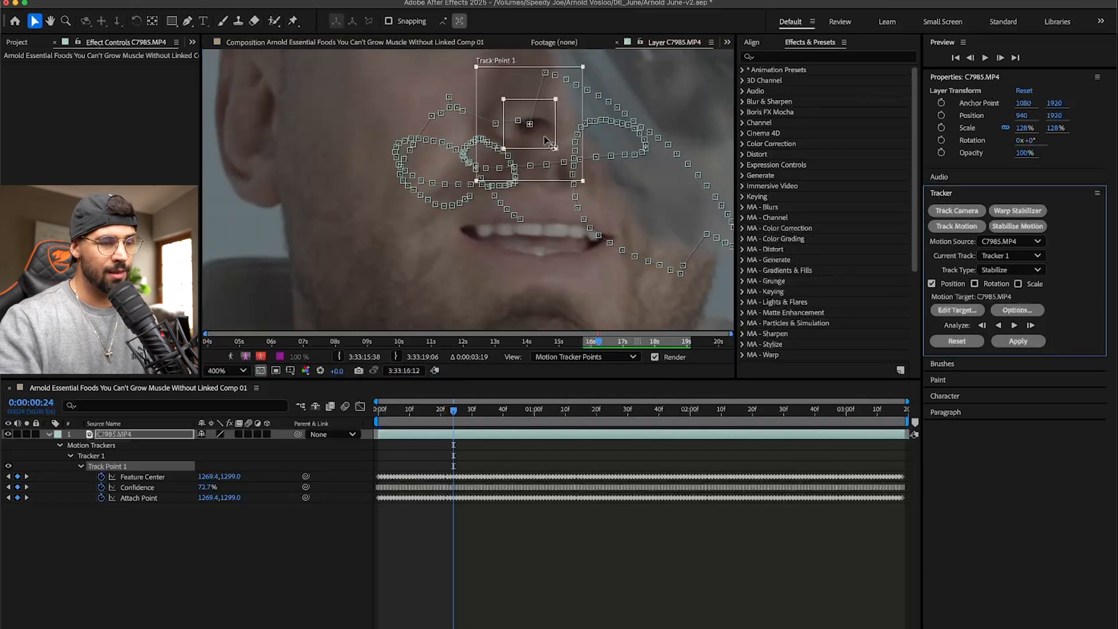
{"action": "key", "text": "Page_Down"}
{"action": "left_click_drag", "start_coordinate": [553, 93], "coordinate": [550, 142]}
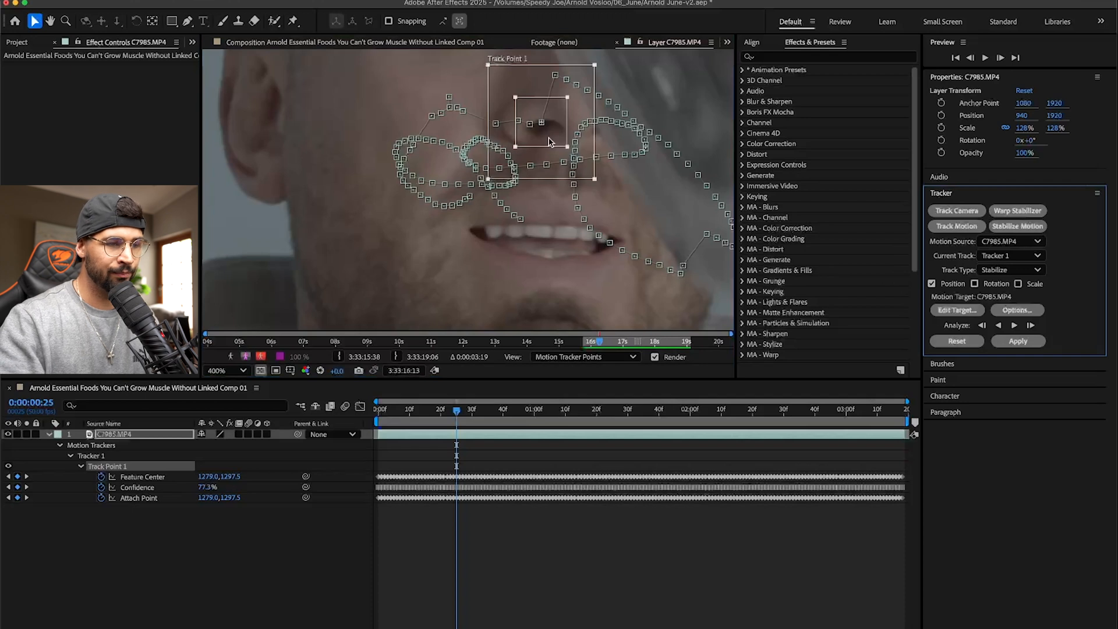
{"action": "key", "text": "Page_Down"}
{"action": "left_click_drag", "start_coordinate": [561, 99], "coordinate": [559, 149]}
- Re-analyze the motion forward from the corrected frames to the end of the C7985.MP4 layer
{"action": "left_click", "coordinate": [1030, 325]}
{"action": "left_click", "coordinate": [1030, 324]}
{"action": "left_click", "coordinate": [1012, 324]}
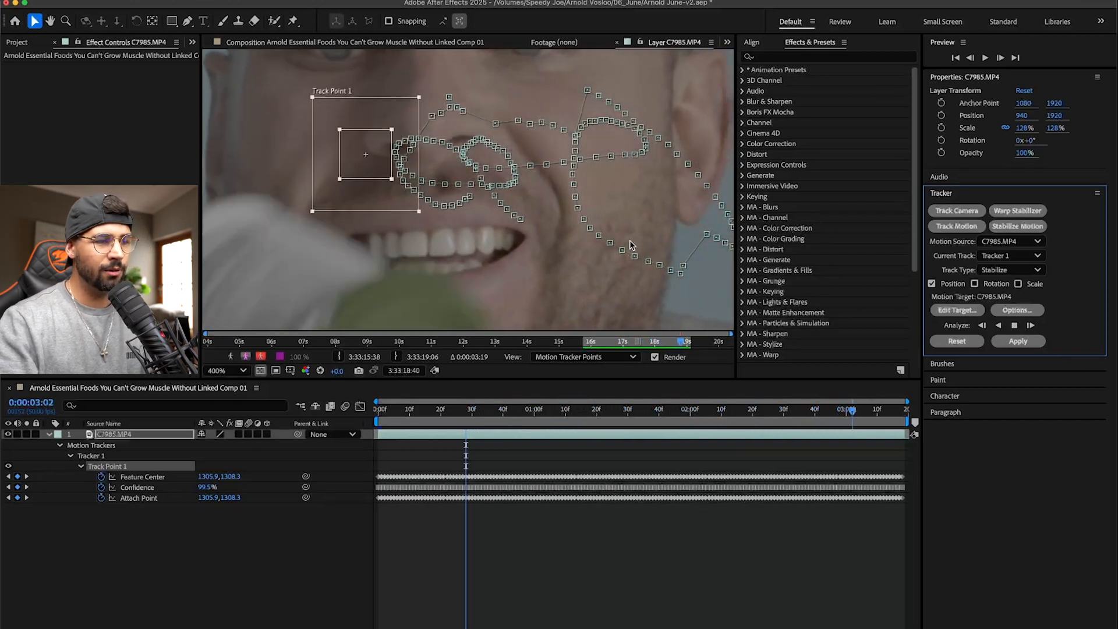
{"action": "scroll", "coordinate": [631, 245], "scroll_direction": "down", "scroll_amount": 1}
{"action": "scroll", "coordinate": [488, 162], "scroll_direction": "down", "scroll_amount": 3}
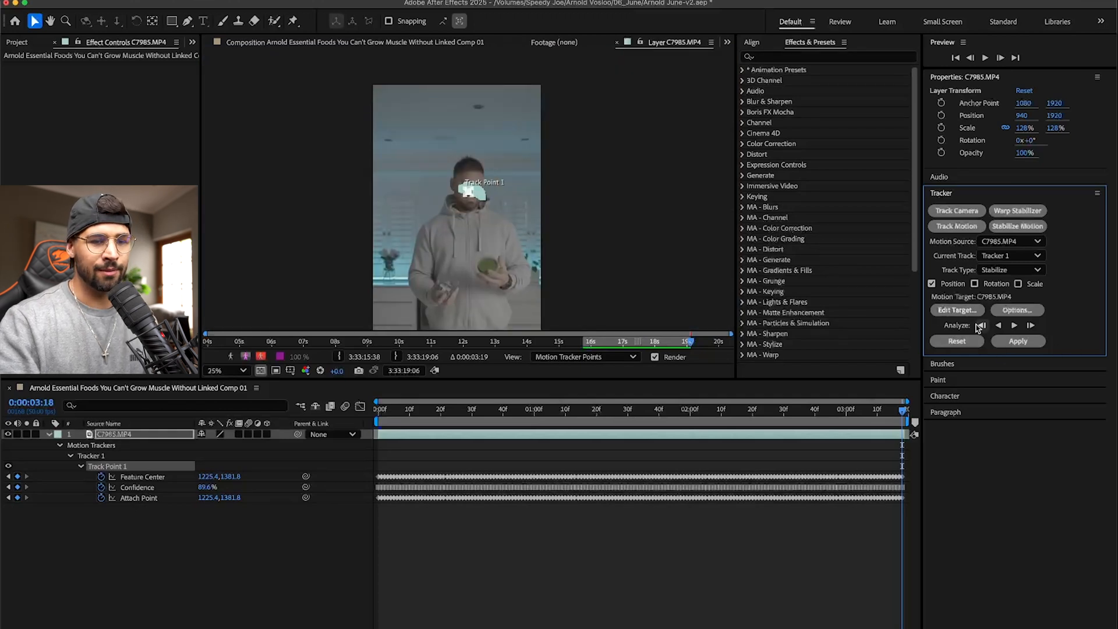
- Apply the position stabilization to C7985.MP4 and preview the composition from the first frame
{"action": "left_click", "coordinate": [1017, 341]}
{"action": "left_click", "coordinate": [617, 348]}
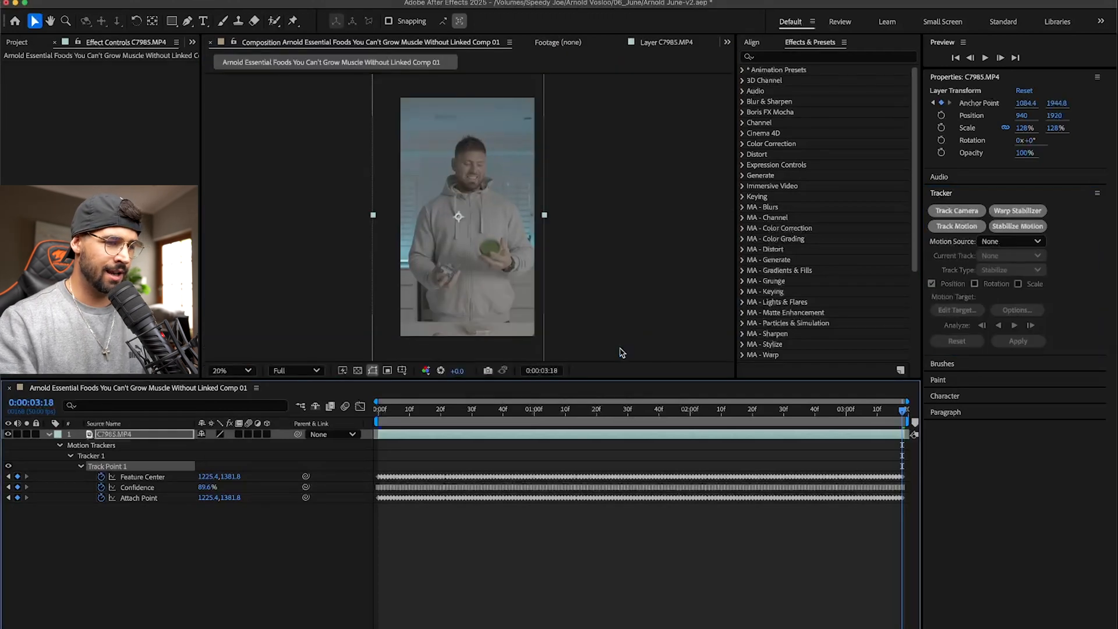
{"action": "left_click_drag", "start_coordinate": [417, 411], "coordinate": [366, 410]}
{"action": "key", "text": "space"}
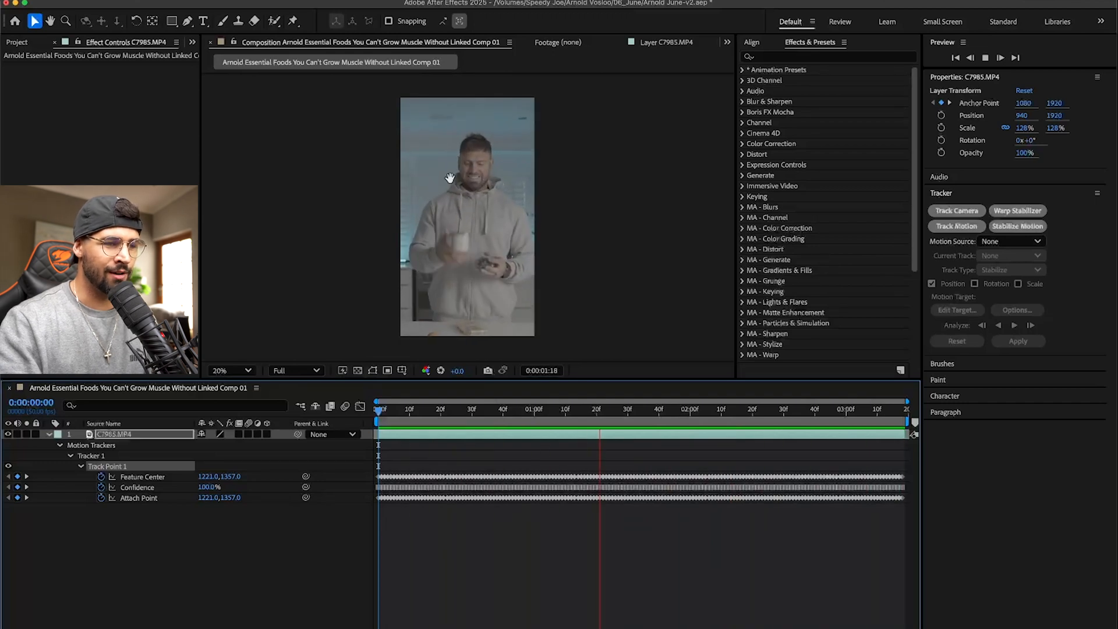
- Scale C7985.MP4 to 161.6% and set its vertical position to 2420 to hide the moving edges, and preview from the start
{"action": "key", "text": "space"}
{"action": "left_click_drag", "start_coordinate": [408, 410], "coordinate": [556, 403]}
{"action": "left_click_drag", "start_coordinate": [532, 213], "coordinate": [493, 250]}
{"action": "key", "text": "space"}
{"action": "left_click_drag", "start_coordinate": [410, 410], "coordinate": [344, 418]}
{"action": "key", "text": "space"}
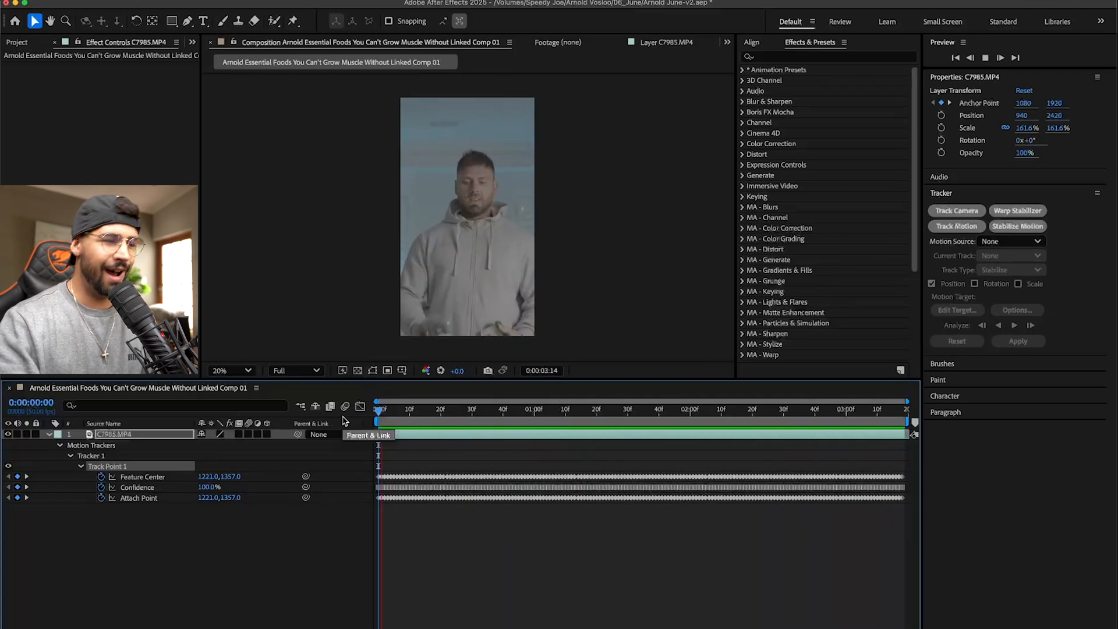
- Set the horizontal position of C7985.MP4 to 910 and return to the first frame
{"action": "key", "text": "space"}
{"action": "left_click_drag", "start_coordinate": [471, 291], "coordinate": [469, 287]}
{"action": "left_click", "coordinate": [379, 411]}
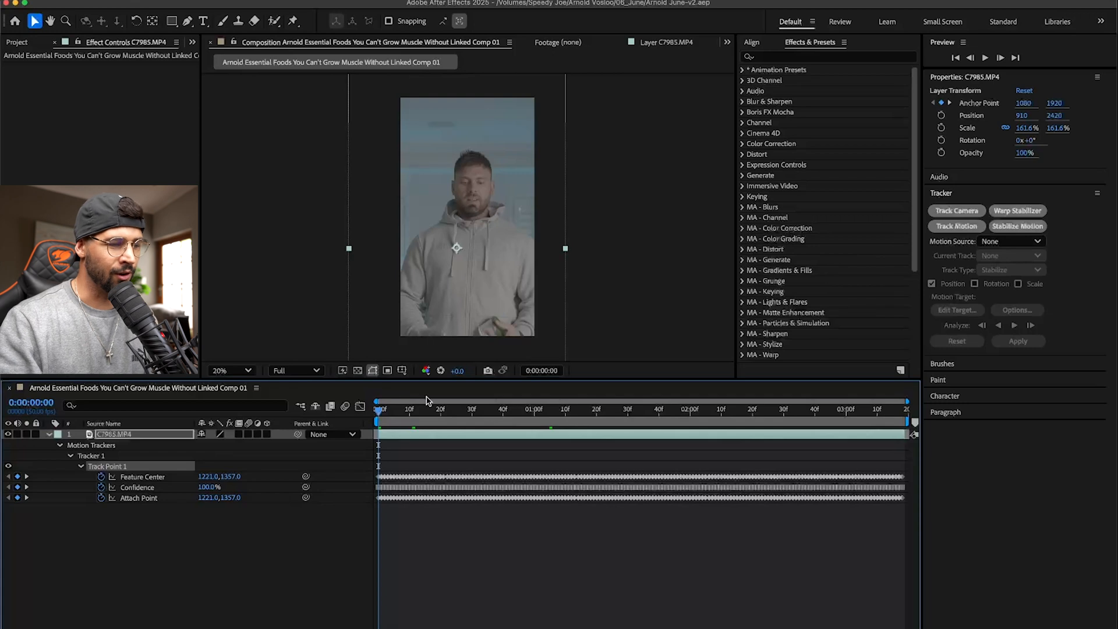
- Switch to Premiere Pro and play the 5 Essential Foods For Lean Muscle sequence from the start through the first cut
{"action": "key", "text": "super+Tab"}
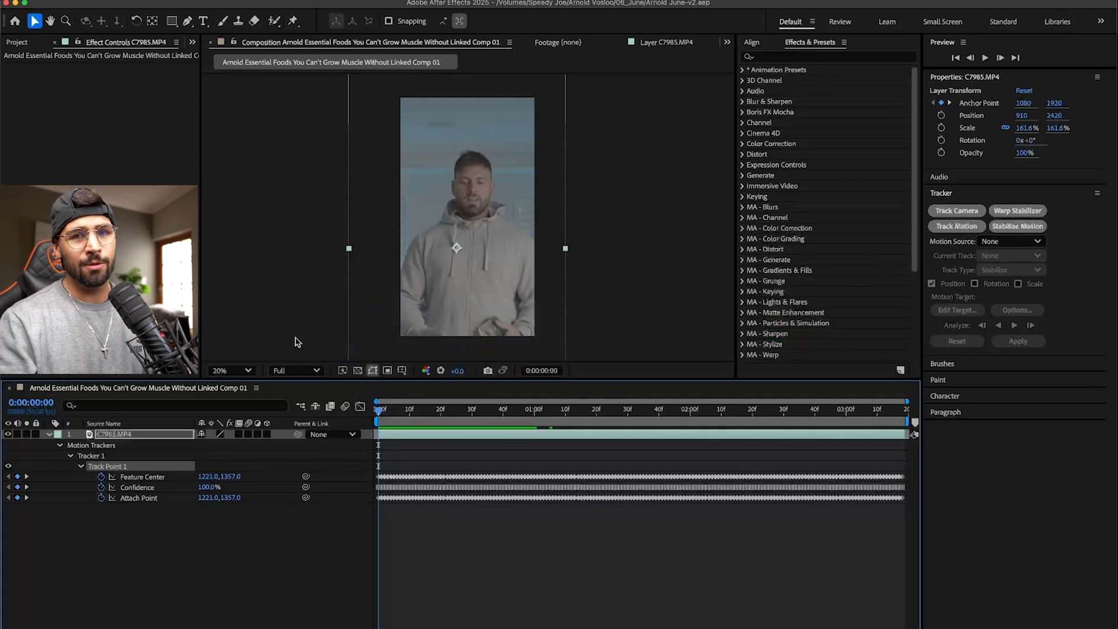
{"action": "key", "text": "super+Tab"}
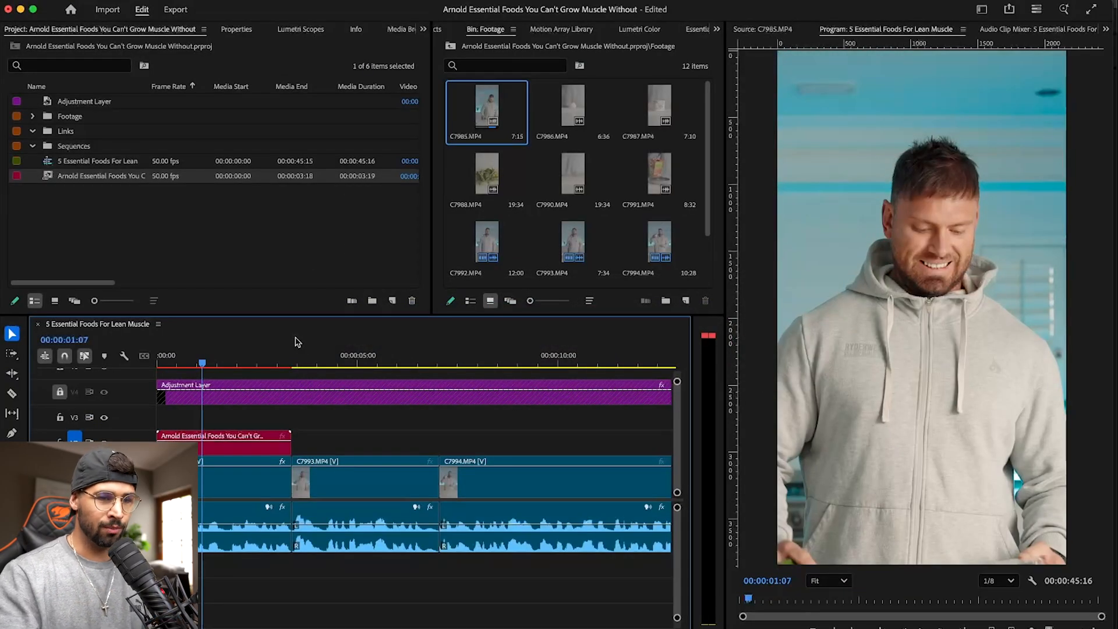
{"action": "key", "text": "Home"}
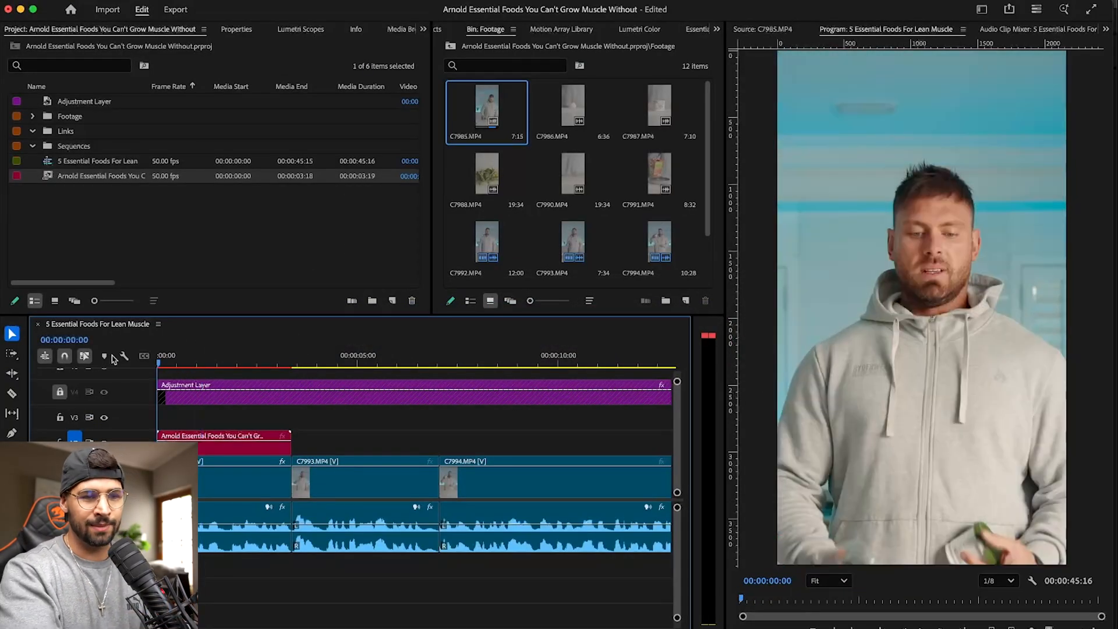
{"action": "key", "text": "space"}
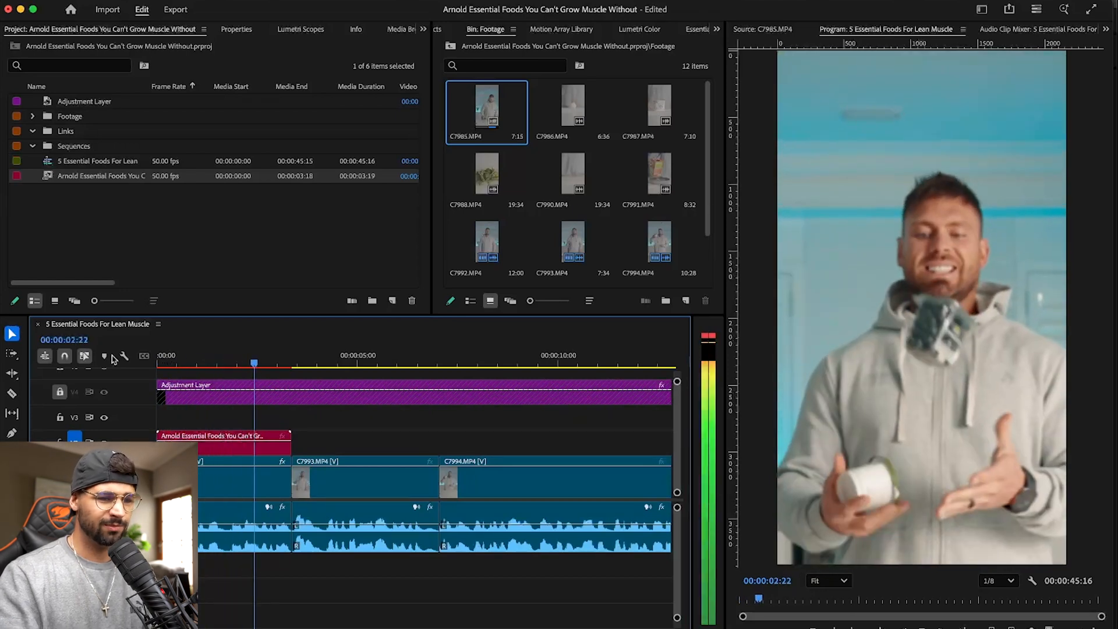
{"action": "key", "text": "space"}
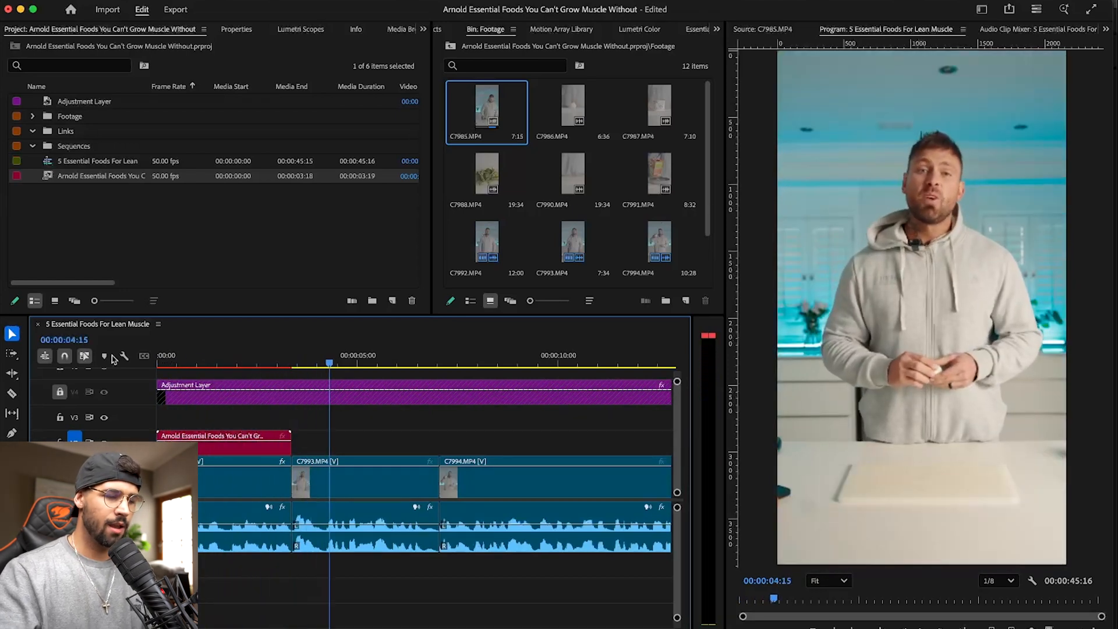
- Shift C7993.MP4 and all following clips about 7 seconds later to open a gap after the opening clip
{"action": "key", "text": "a"}
{"action": "left_click", "coordinate": [371, 485]}
{"action": "key", "text": "v"}
{"action": "left_click_drag", "start_coordinate": [347, 482], "coordinate": [644, 493]}
- Mark a 22-frame section of C7986.MP4 and place it directly after the opening clip
{"action": "double_click", "coordinate": [572, 105]}
{"action": "left_click_drag", "start_coordinate": [770, 600], "coordinate": [930, 596]}
{"action": "key", "text": "i"}
{"action": "key", "text": "o"}
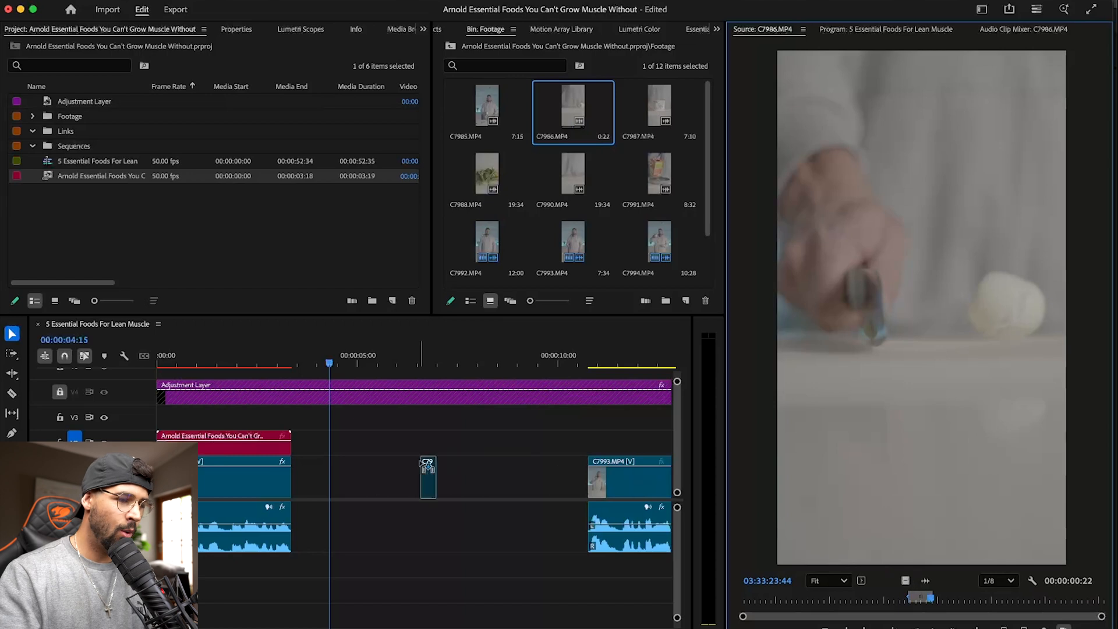
{"action": "left_click_drag", "start_coordinate": [291, 502], "coordinate": [291, 501]}
- Lengthen C7986.MP4 while keeping it against the end of the opening clip, and play across the cut
{"action": "left_click_drag", "start_coordinate": [327, 358], "coordinate": [279, 352]}
{"action": "key", "text": "equal"}
{"action": "key", "text": "equal"}
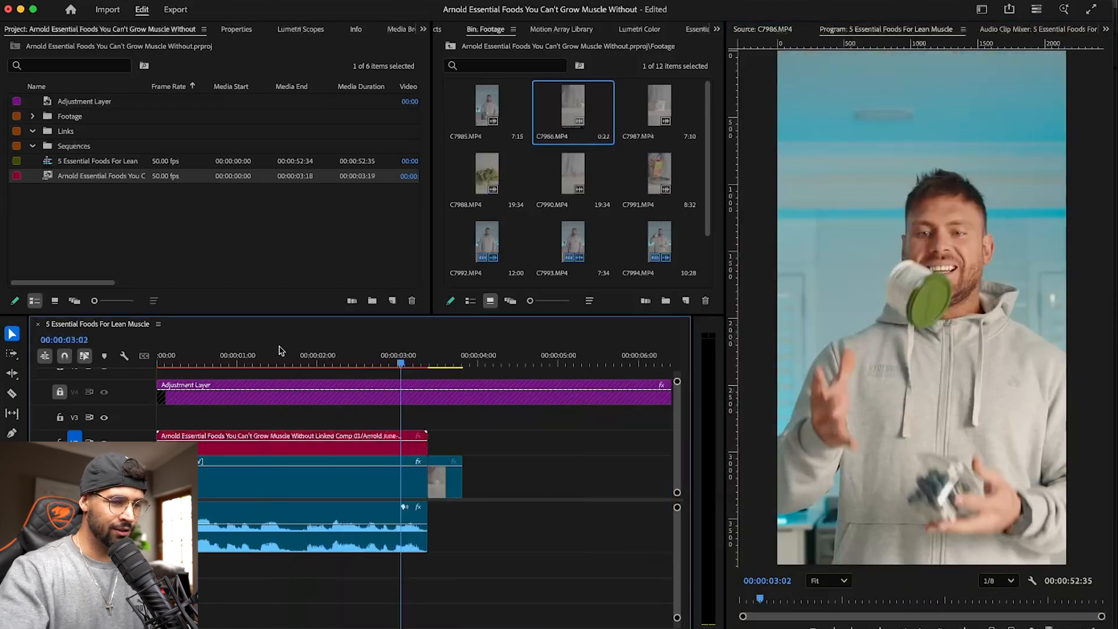
{"action": "key", "text": "space"}
{"action": "left_click_drag", "start_coordinate": [511, 493], "coordinate": [473, 483]}
{"action": "left_click_drag", "start_coordinate": [460, 362], "coordinate": [438, 360]}
{"action": "key", "text": "space"}
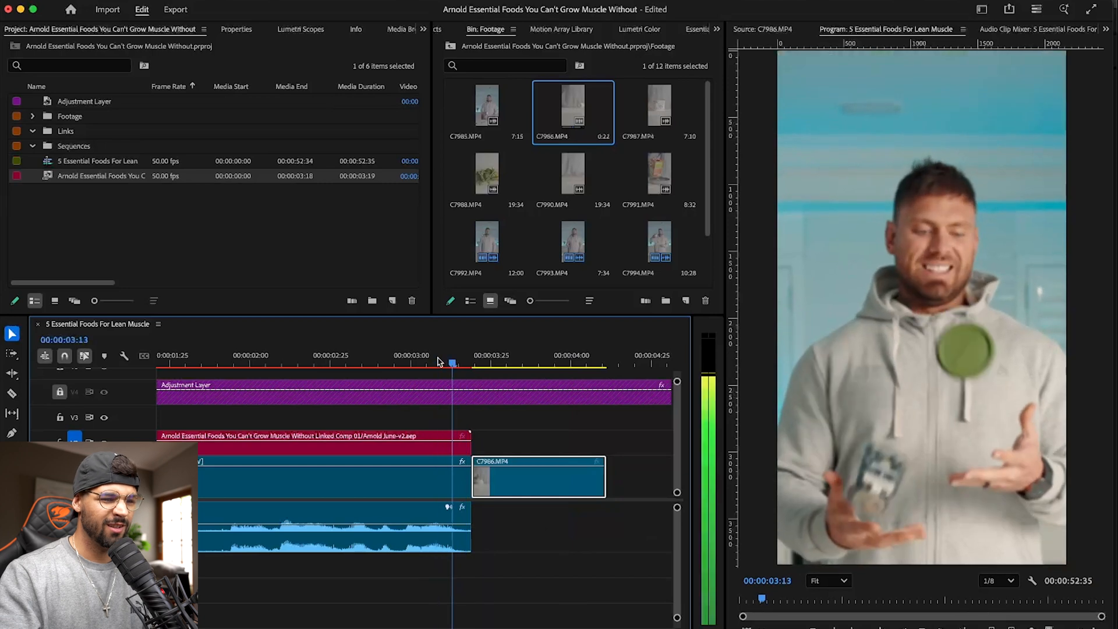
{"action": "key", "text": "space"}
- Ripple-trim 16 frames off the beginning of C7986.MP4 and extend its end to about 00:00:04:21
{"action": "left_click_drag", "start_coordinate": [535, 352], "coordinate": [454, 352]}
{"action": "key", "text": "Left"}
{"action": "key", "text": "q"}
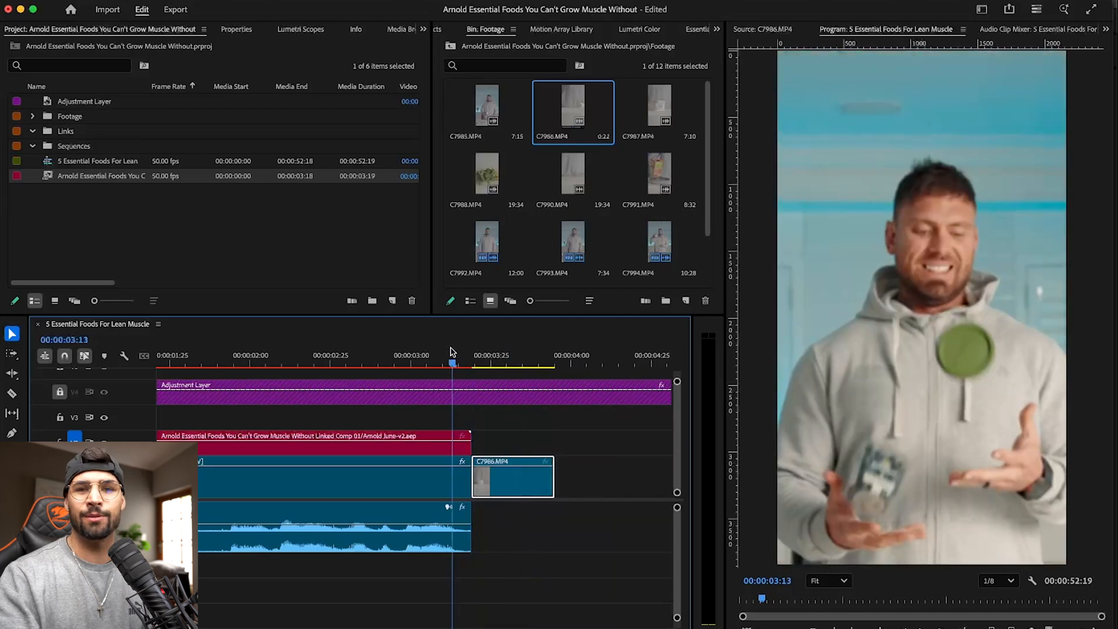
{"action": "key", "text": "space"}
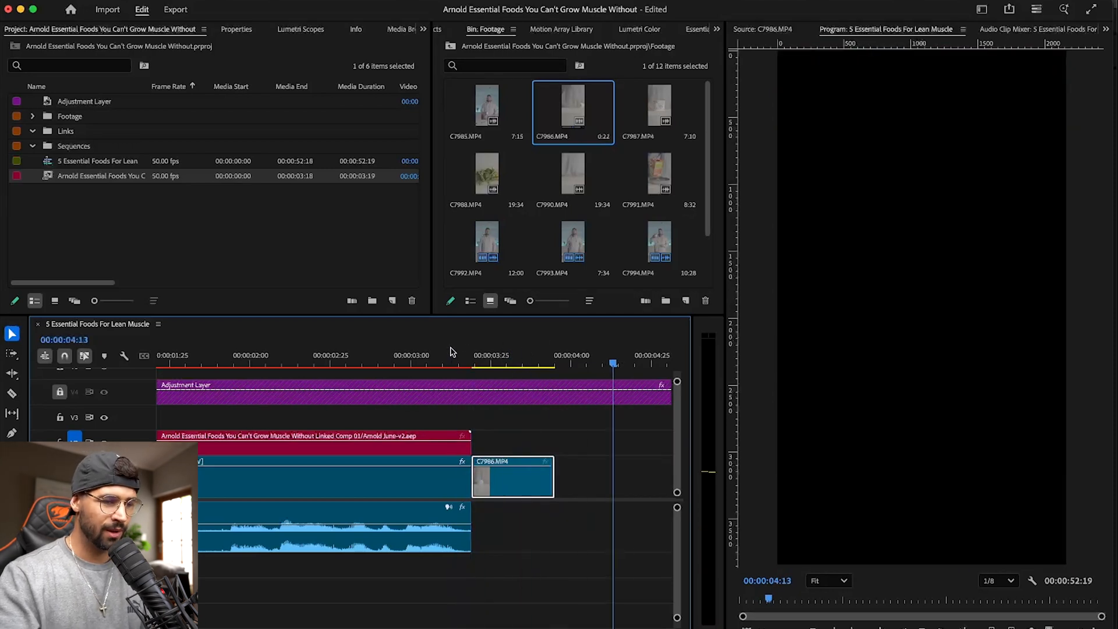
{"action": "left_click_drag", "start_coordinate": [563, 482], "coordinate": [640, 482]}
- Raise C7986.MP4 to track V2 and pull C7993.MP4 with its following clips back to about 00:00:04:13
{"action": "left_click", "coordinate": [399, 359]}
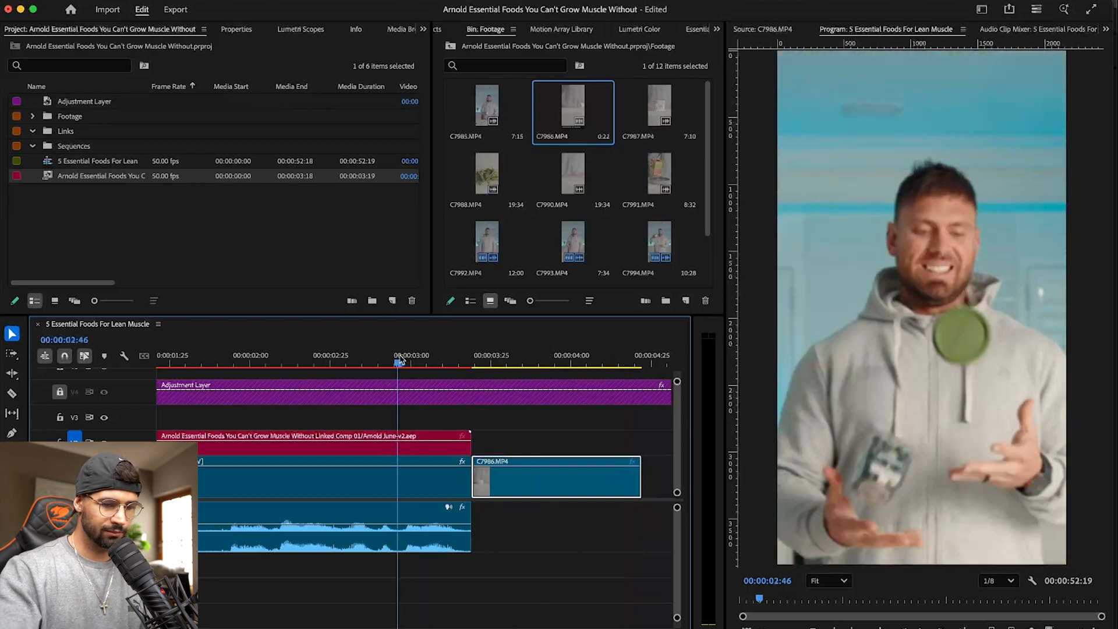
{"action": "key", "text": "minus"}
{"action": "key", "text": "minus"}
{"action": "key", "text": "space"}
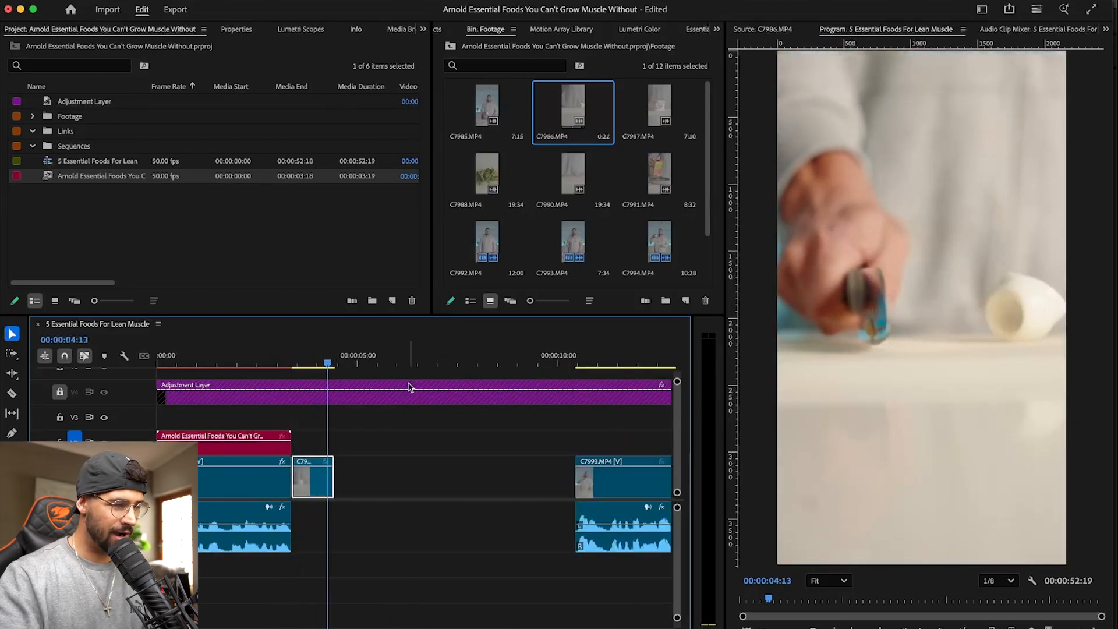
{"action": "left_click_drag", "start_coordinate": [315, 483], "coordinate": [316, 445]}
{"action": "left_click_drag", "start_coordinate": [561, 416], "coordinate": [370, 484]}
{"action": "left_click", "coordinate": [299, 365]}
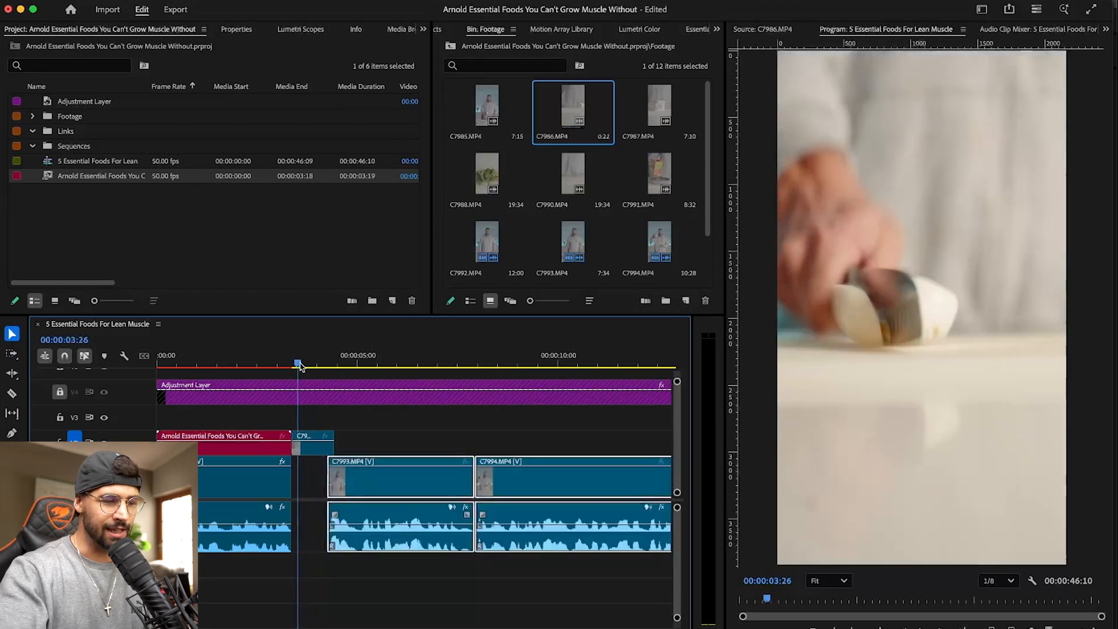
- Move C7993.MP4 and the following clips 8 frames earlier, under the end of C7986.MP4, and play the cut
{"action": "key", "text": "equal"}
{"action": "key", "text": "equal"}
{"action": "left_click_drag", "start_coordinate": [585, 481], "coordinate": [562, 483]}
{"action": "left_click", "coordinate": [387, 362]}
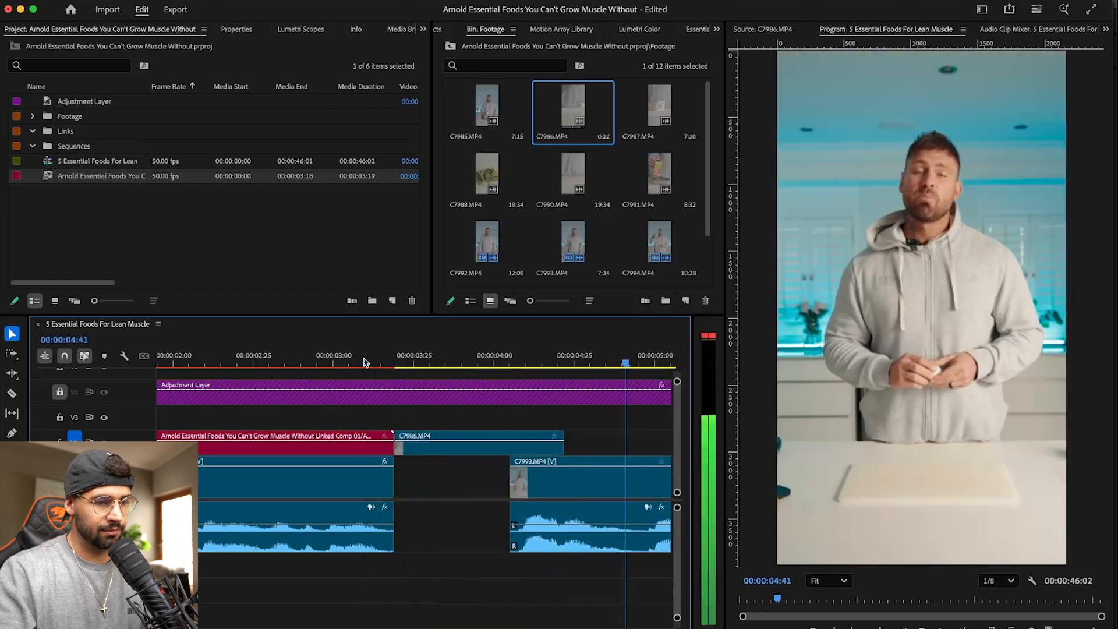
{"action": "scroll", "coordinate": [471, 352], "scroll_direction": "left", "scroll_amount": 5}
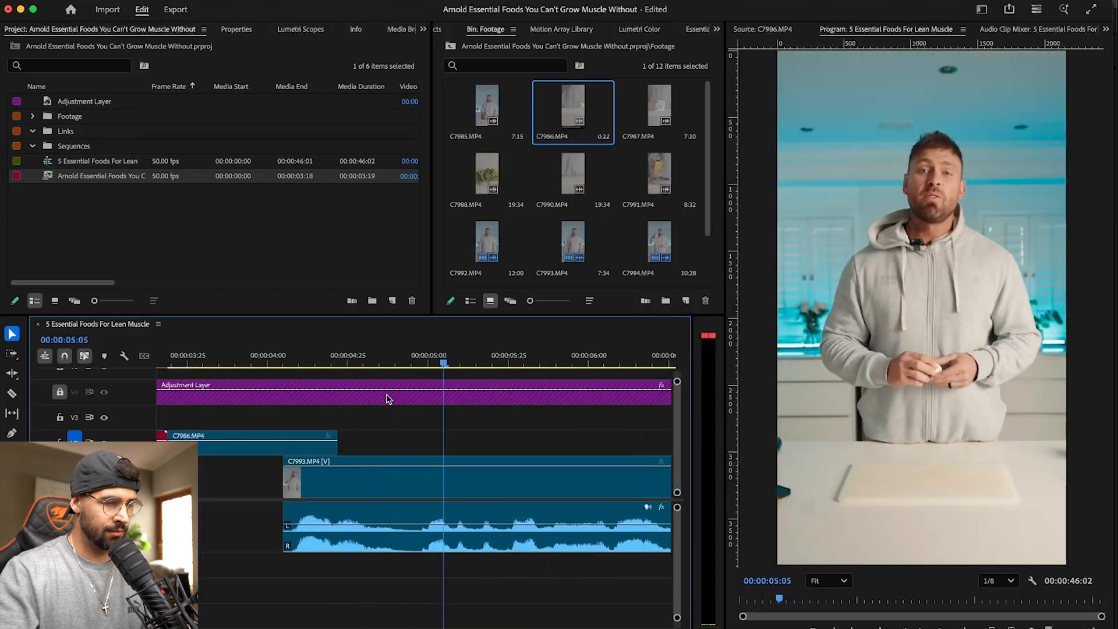
- Play the sequence from about 00:00:02:21 to check the transition from the opening clip through C7986.MP4 to C7993.MP4
{"action": "key", "text": "space"}
{"action": "left_click", "coordinate": [493, 359]}
{"action": "scroll", "coordinate": [487, 358], "scroll_direction": "left", "scroll_amount": 5}
{"action": "key", "text": "minus"}
{"action": "key", "text": "minus"}
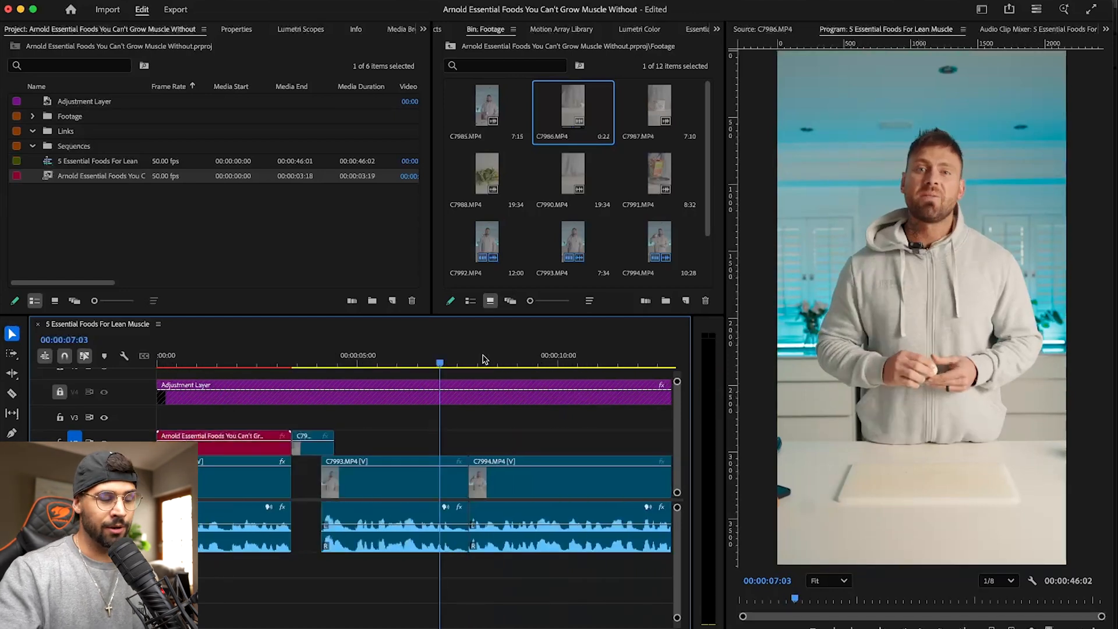
{"action": "key", "text": "Left"}
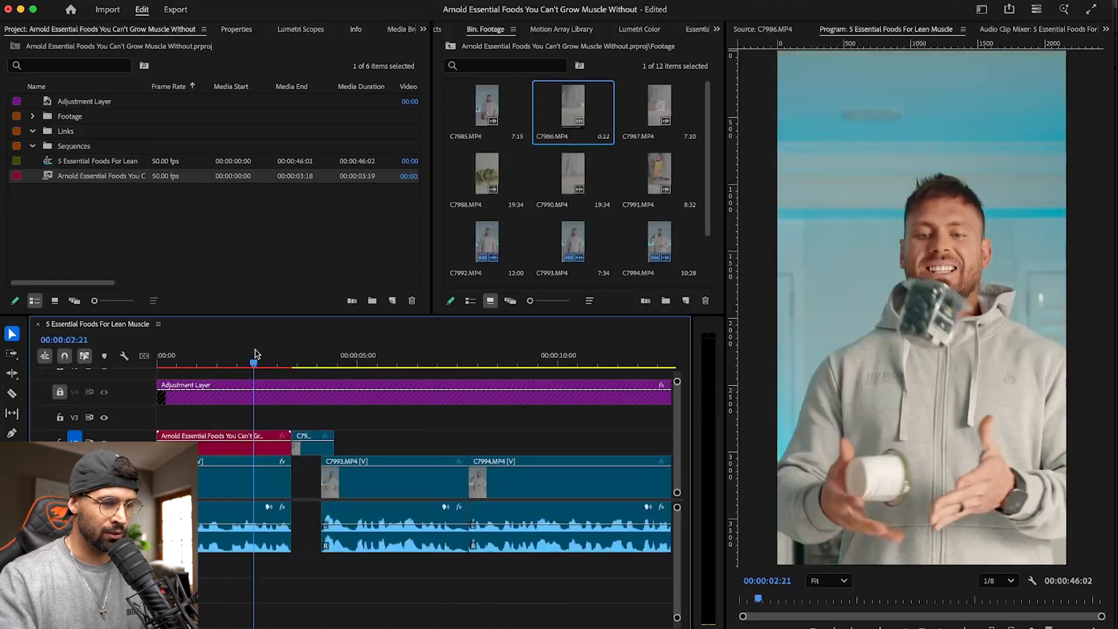
{"action": "key", "text": "space"}
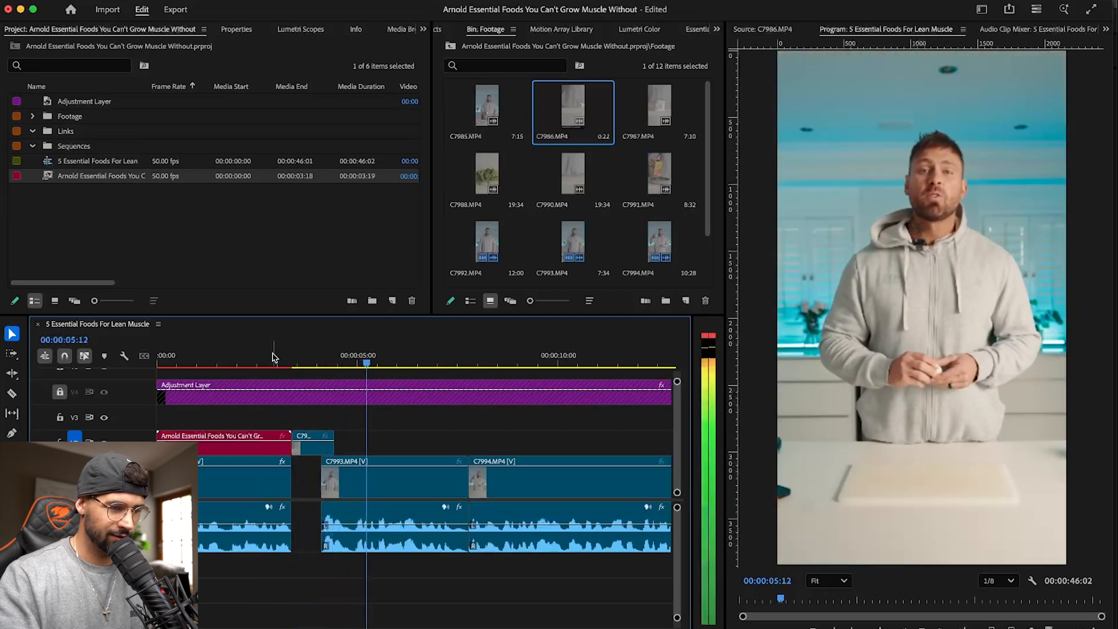
- Extend the end of C7986.MP4 over C7993.MP4 to about 00:00:04:45 and save the project
{"action": "left_click_drag", "start_coordinate": [332, 445], "coordinate": [393, 445]}
{"action": "left_click", "coordinate": [319, 352]}
{"action": "mouse_move", "coordinate": [322, 352]}
{"action": "left_mouse_down"}
{"action": "mouse_move", "coordinate": [368, 356]}
{"action": "mouse_move", "coordinate": [328, 359]}
{"action": "left_mouse_up"}
{"action": "key", "text": "space"}
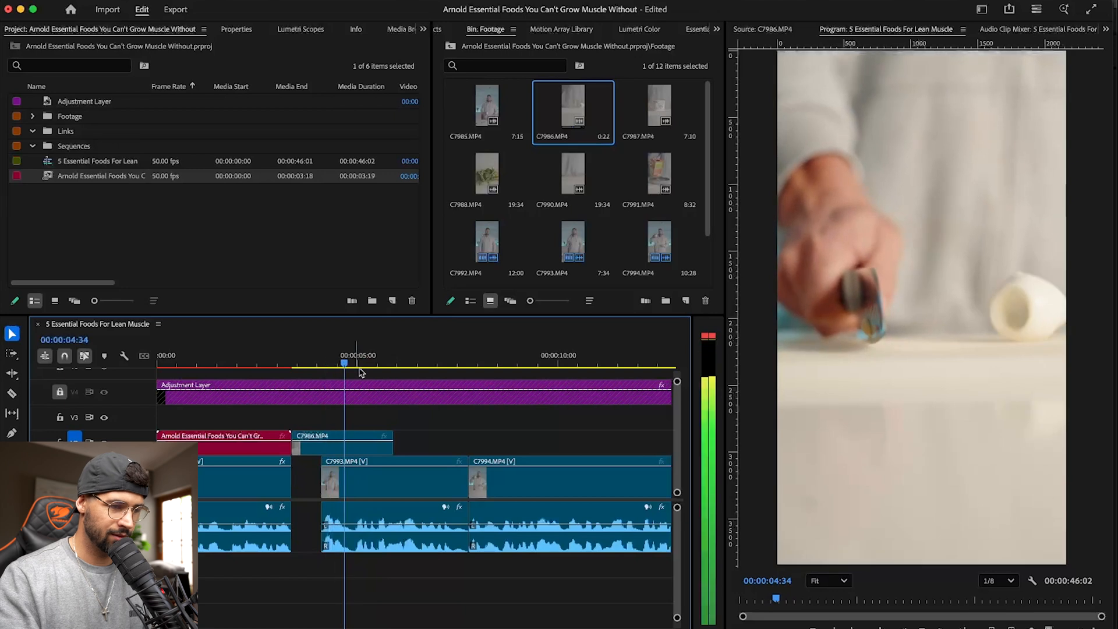
{"action": "left_click_drag", "start_coordinate": [389, 453], "coordinate": [351, 454]}
{"action": "key", "text": "super+s"}
- Replay the sequence from just before the opening clip's end to check the timing of the extended C7986.MP4 cutaway
{"action": "left_click_drag", "start_coordinate": [353, 360], "coordinate": [288, 353]}
{"action": "key", "text": "space"}
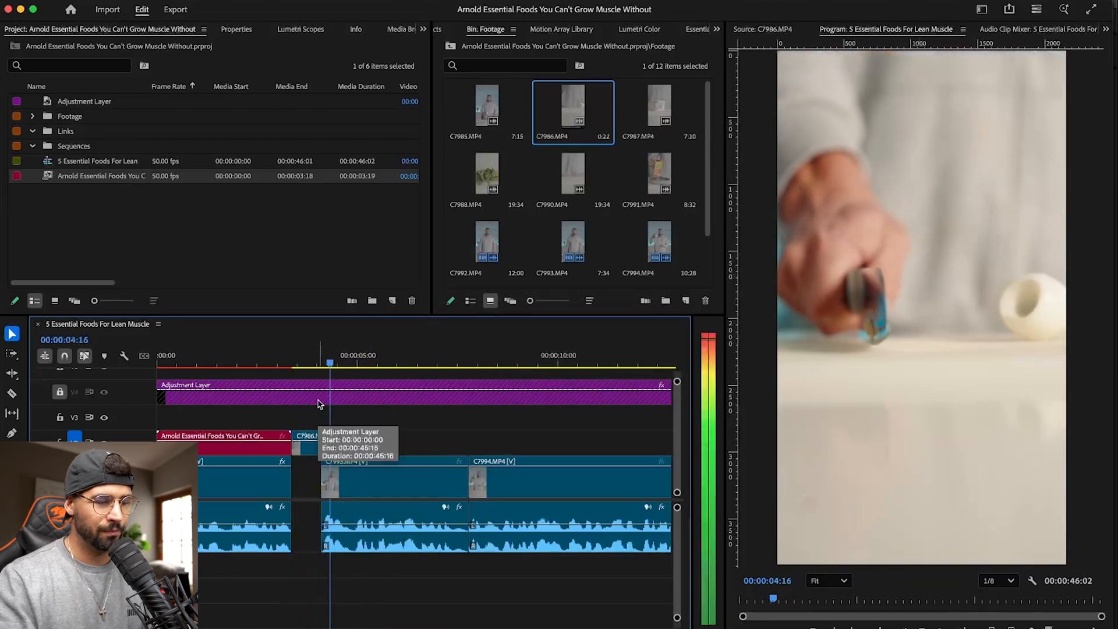
{"action": "left_click", "coordinate": [345, 354]}
{"action": "left_click", "coordinate": [274, 352]}
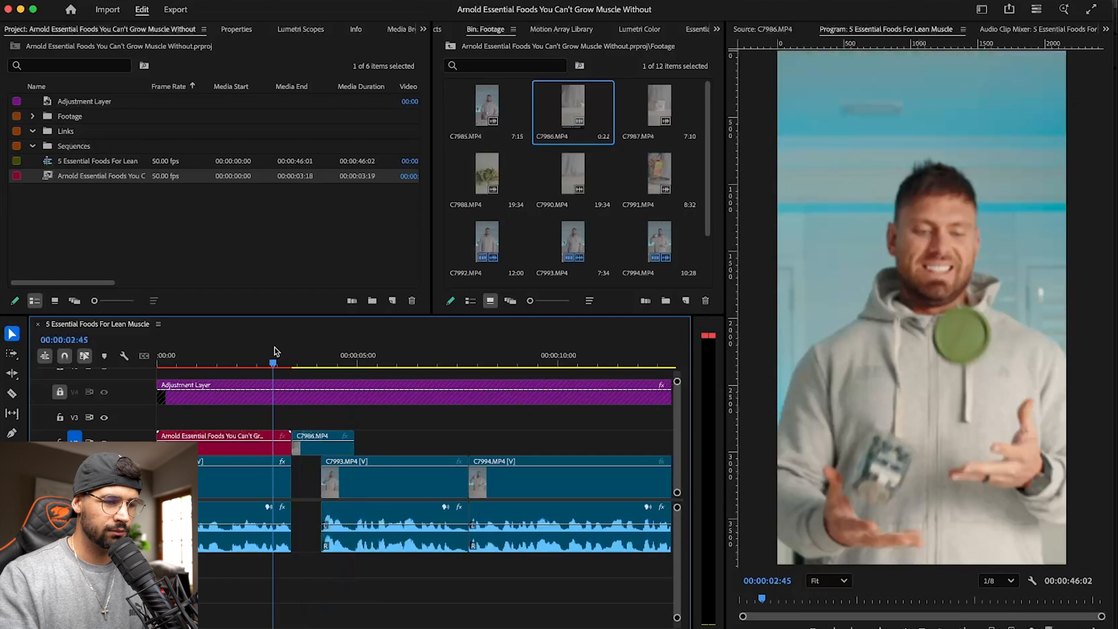
{"action": "key", "text": "space"}
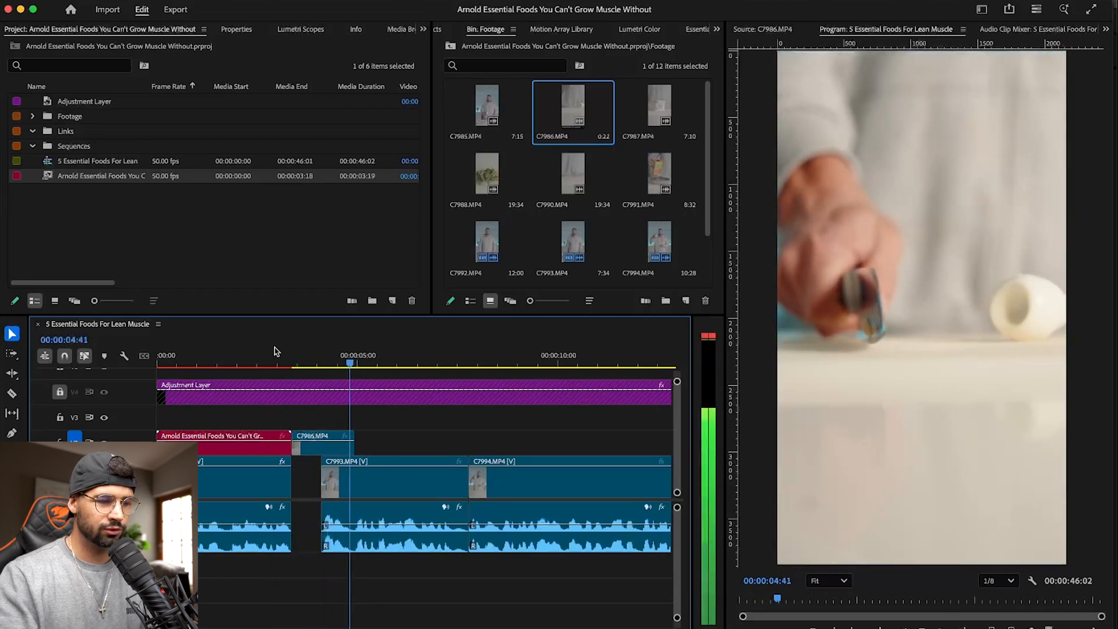
- Open C7987.MP4 for viewing and move C7994.MP4 with all following clips about 5 seconds 44 frames later, leaving a gap after C7993.MP4
{"action": "key", "text": "backslash"}
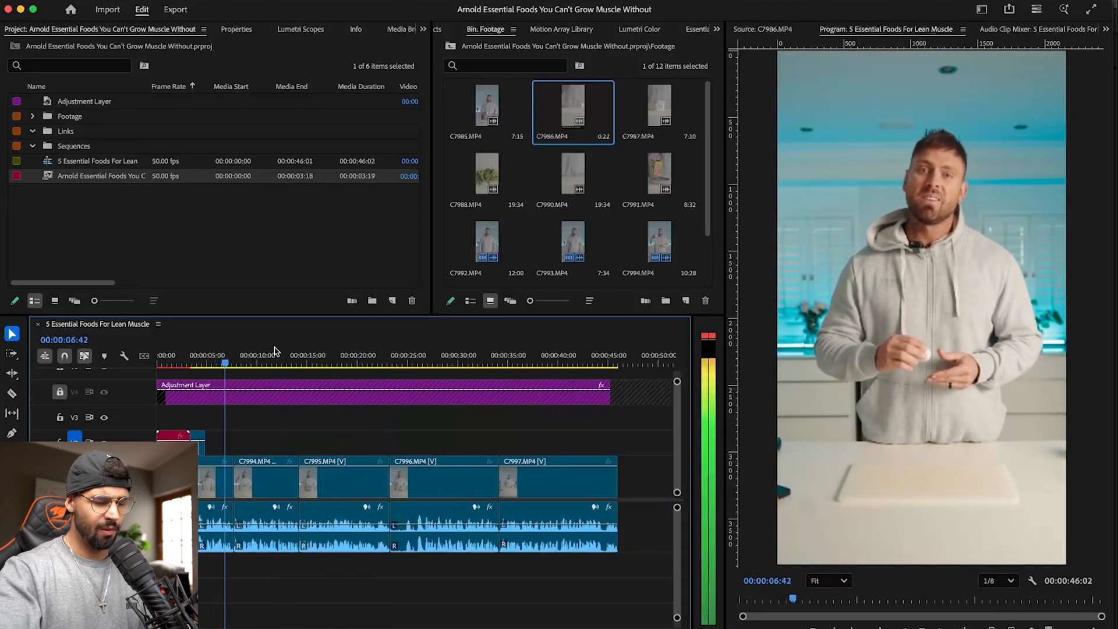
{"action": "key", "text": "equal"}
{"action": "key", "text": "space"}
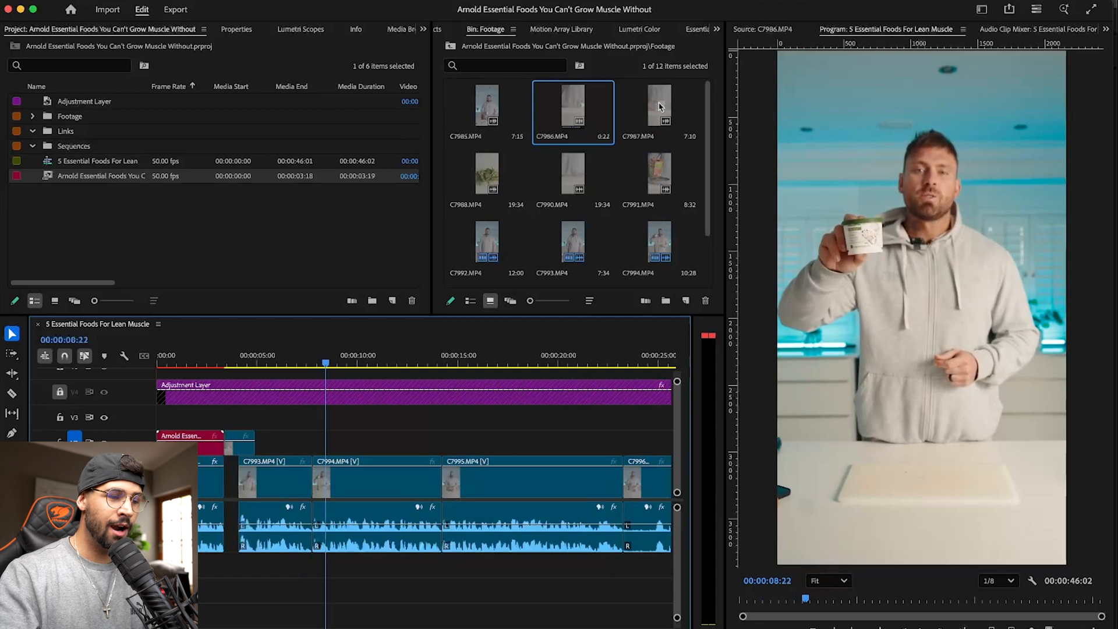
{"action": "double_click", "coordinate": [661, 106]}
{"action": "left_click", "coordinate": [385, 485]}
{"action": "key", "text": "v"}
{"action": "left_click_drag", "start_coordinate": [416, 491], "coordinate": [533, 493]}
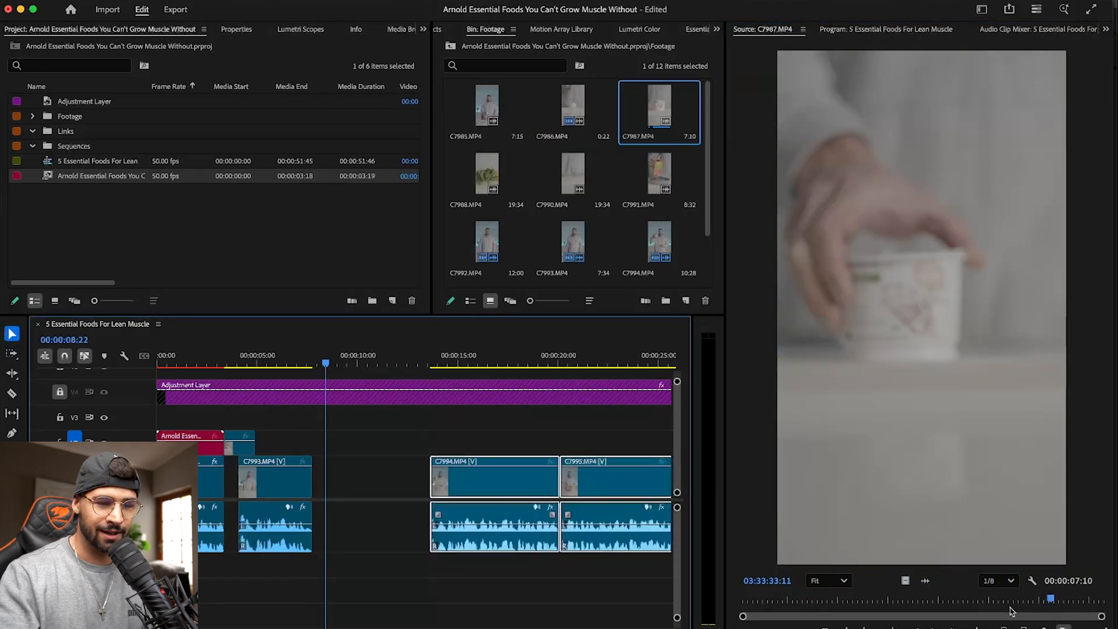
- Mark a 42-frame section of C7987.MP4 showing the hand on the cottage cheese tub and place it on V2 directly after C7993.MP4
{"action": "left_click_drag", "start_coordinate": [1048, 599], "coordinate": [1012, 602]}
{"action": "left_click_drag", "start_coordinate": [944, 600], "coordinate": [905, 596]}
{"action": "key", "text": "i"}
{"action": "key", "text": "o"}
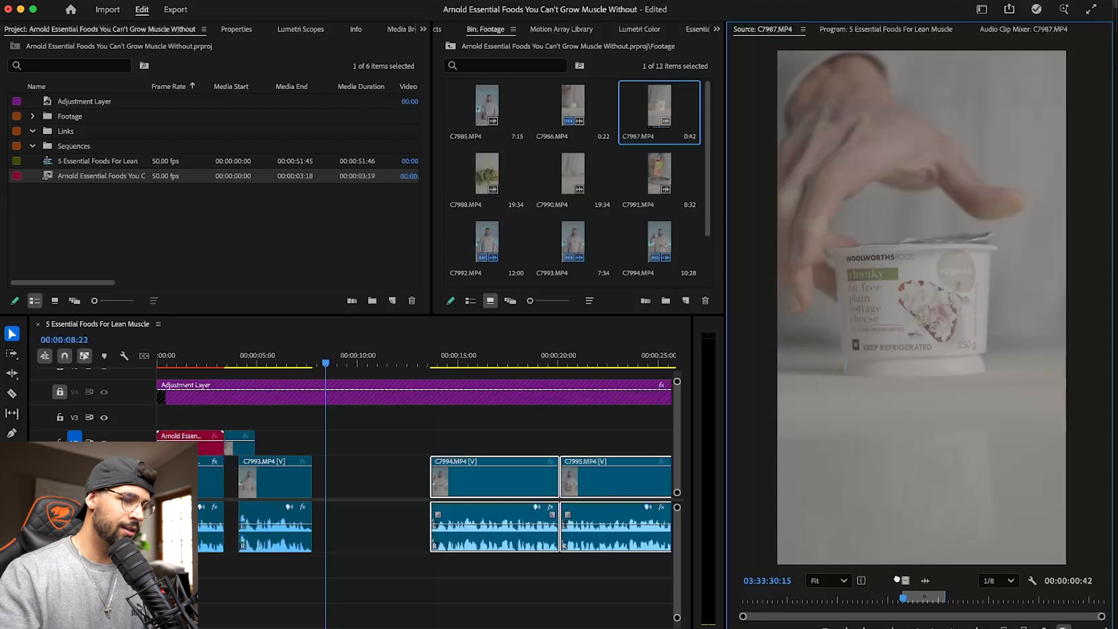
{"action": "left_click_drag", "start_coordinate": [319, 441], "coordinate": [319, 440]}
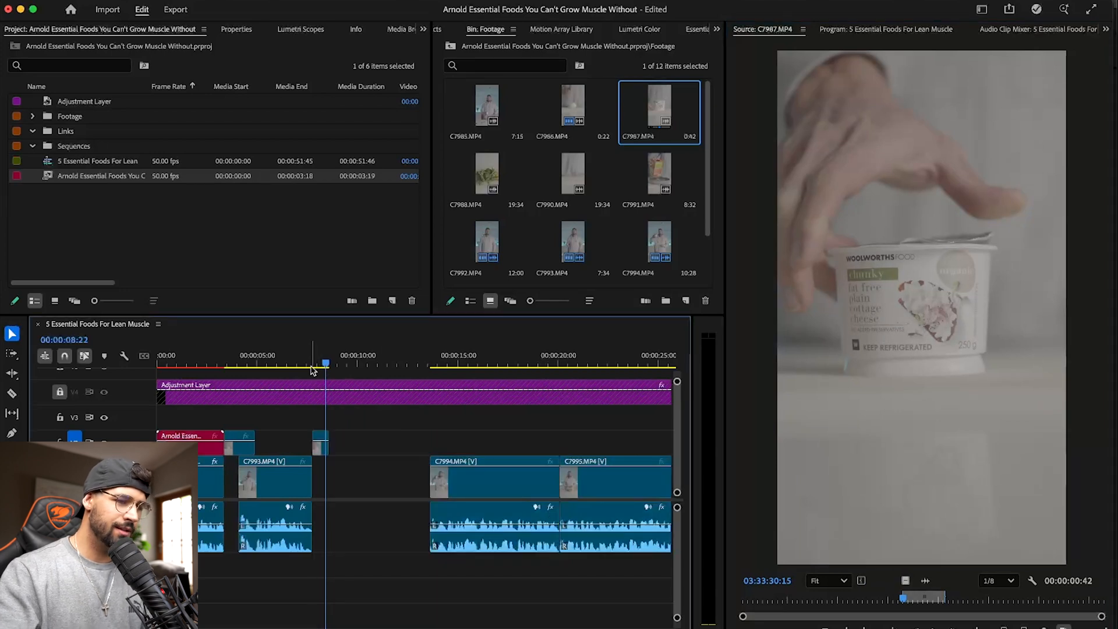
- Reverse the speed of the C7987.MP4 clip on the timeline and replay it from just before the cut
{"action": "left_click", "coordinate": [312, 355]}
{"action": "key", "text": "="}
{"action": "key", "text": "="}
{"action": "key", "text": "space"}
{"action": "scroll", "coordinate": [389, 468], "scroll_direction": "right", "scroll_amount": 3}
{"action": "scroll", "coordinate": [390, 468], "scroll_direction": "up", "scroll_amount": 1}
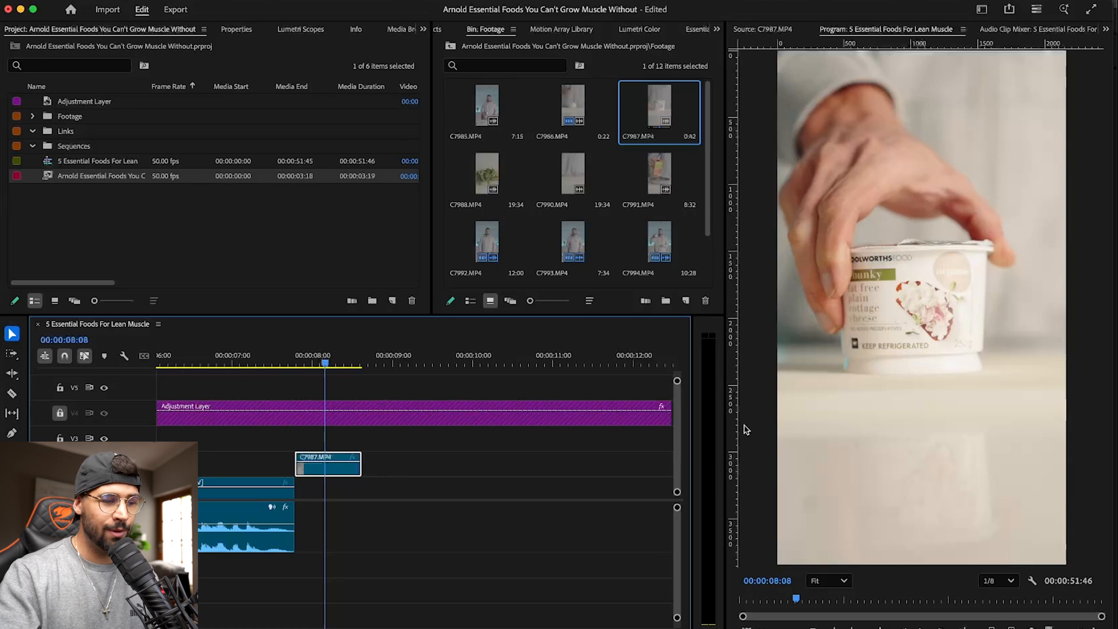
{"action": "right_click", "coordinate": [345, 472]}
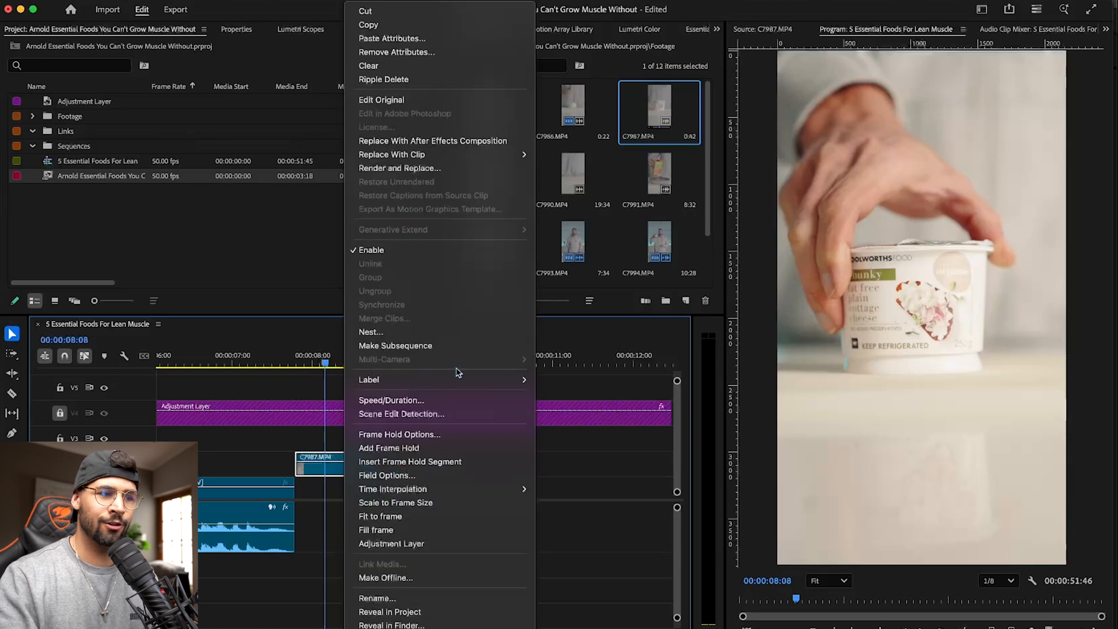
{"action": "left_click", "coordinate": [449, 401]}
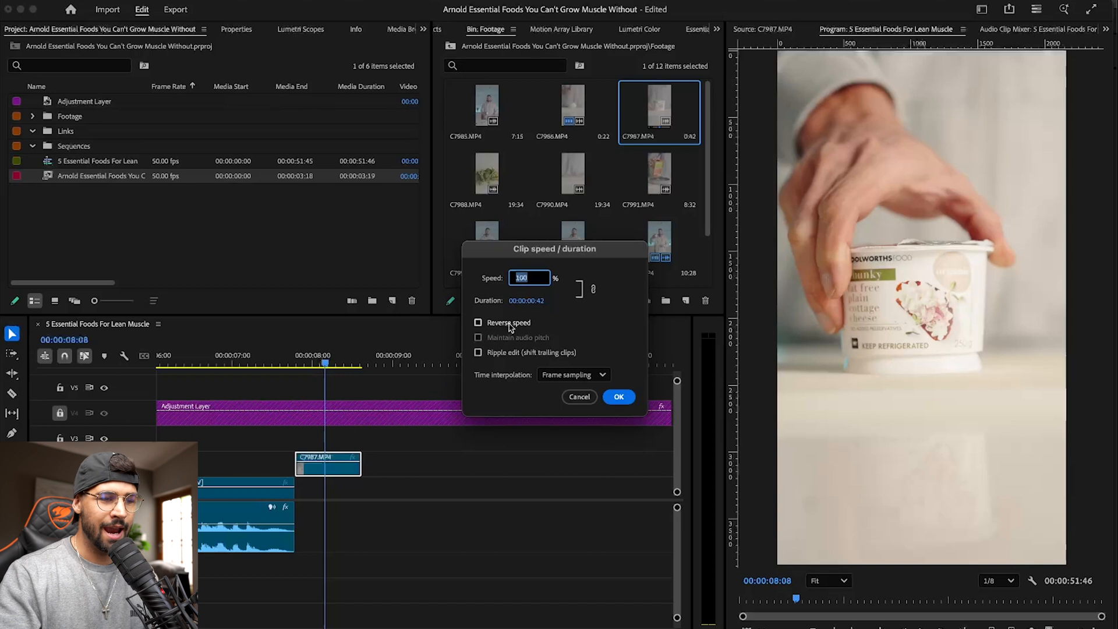
{"action": "left_click", "coordinate": [618, 397]}
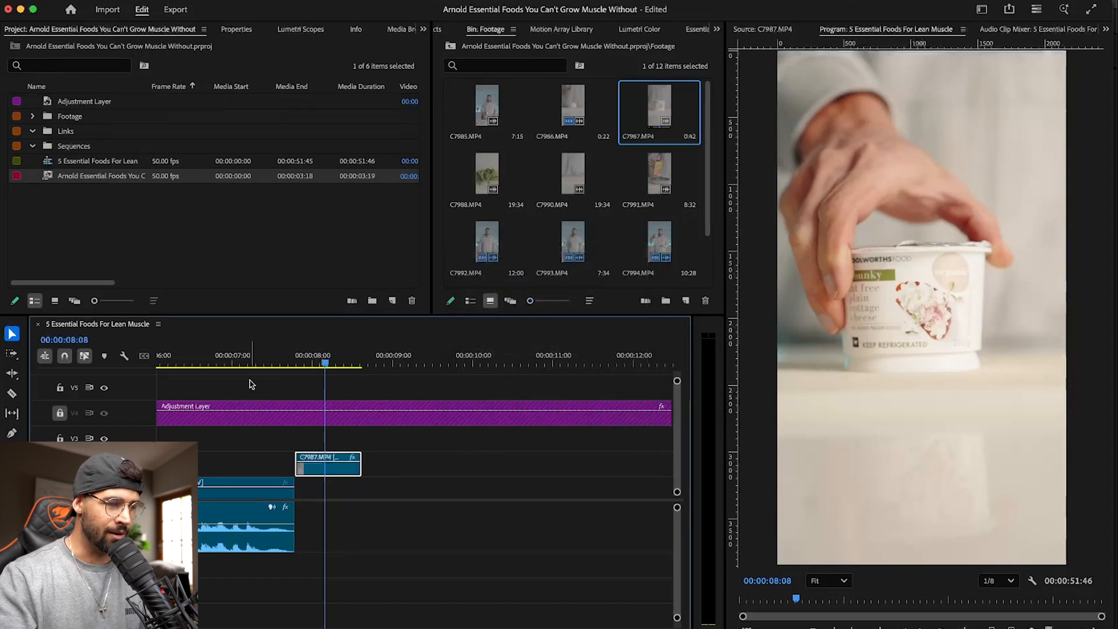
{"action": "left_click", "coordinate": [291, 356]}
{"action": "mouse_move", "coordinate": [290, 356]}
{"action": "left_mouse_down"}
{"action": "mouse_move", "coordinate": [370, 361]}
{"action": "mouse_move", "coordinate": [274, 361]}
{"action": "mouse_move", "coordinate": [287, 365]}
{"action": "left_mouse_up"}
{"action": "key", "text": "space"}
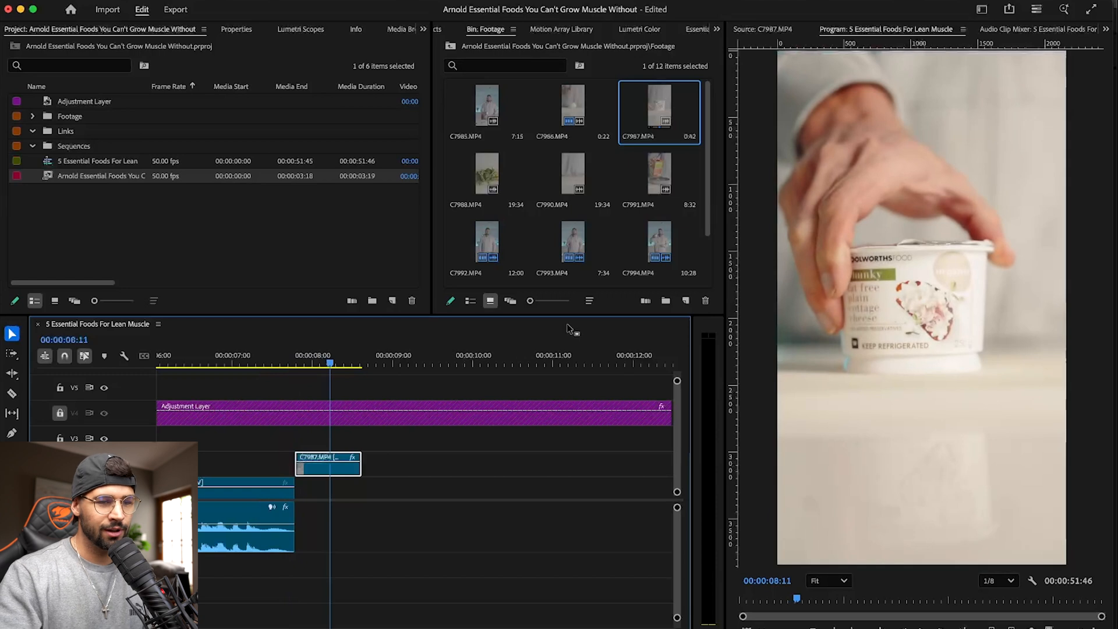
- Add a vertical and a horizontal guide crossing at the centre of the program frame, with the horizontal one at 1919
{"action": "left_click", "coordinate": [941, 415]}
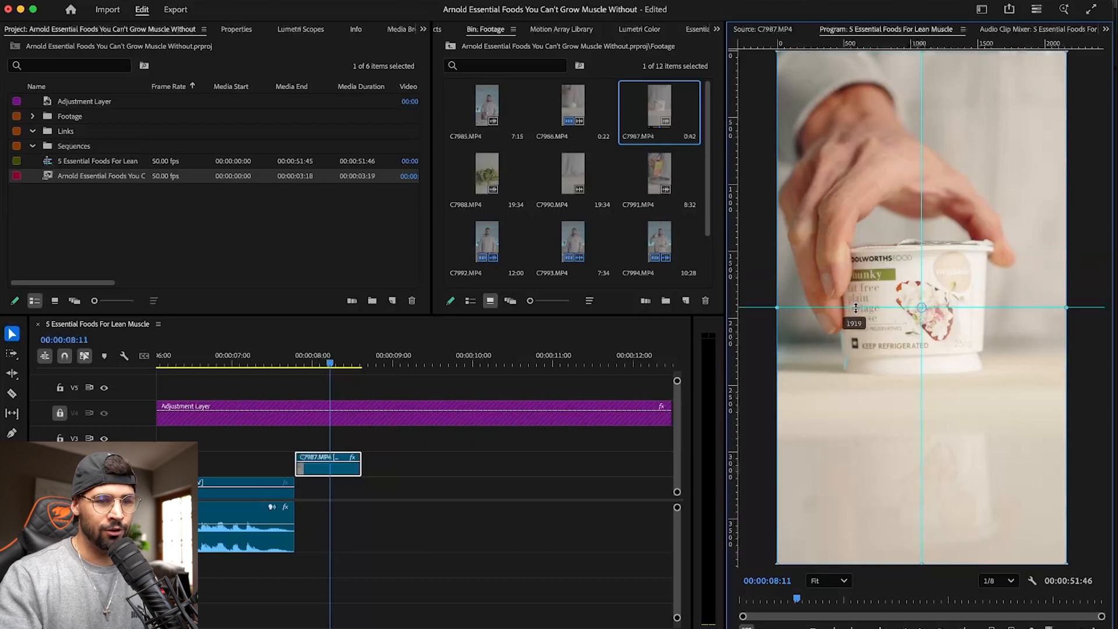
{"action": "left_click", "coordinate": [356, 0]}
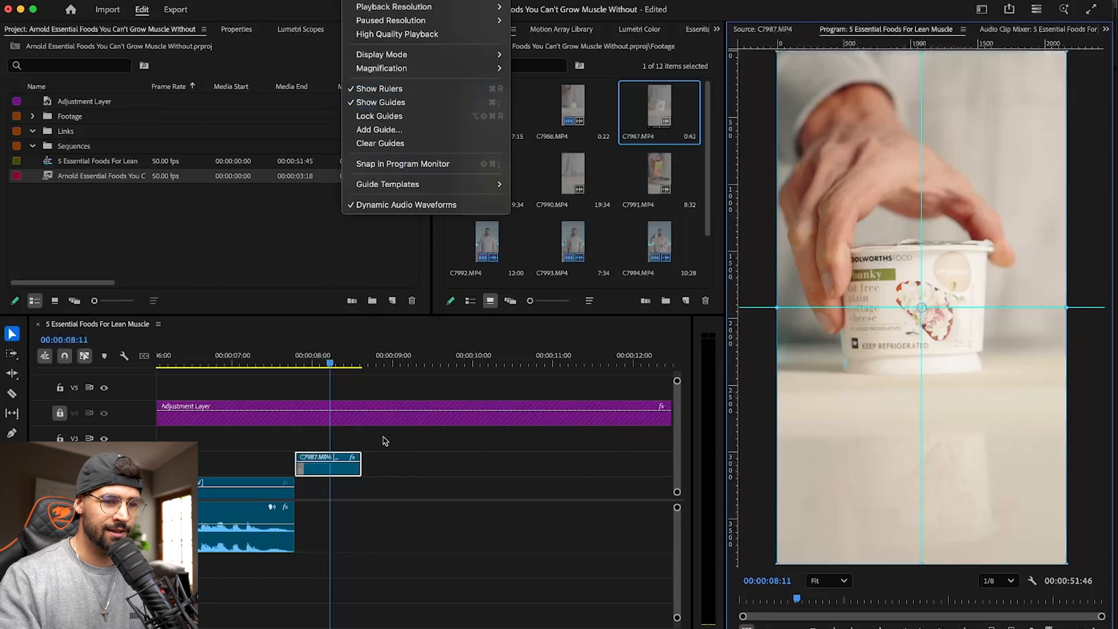
{"action": "left_click", "coordinate": [393, 452]}
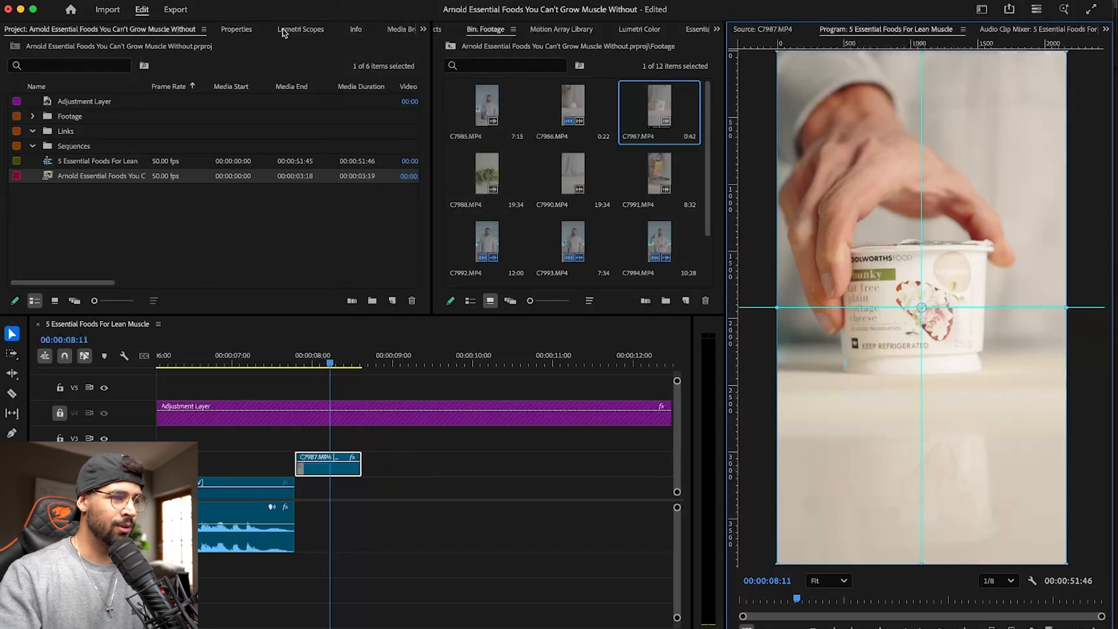
- Scale the C7987.MP4 clip to 119% and set its horizontal position to 1240 to centre the tub
{"action": "left_click", "coordinate": [236, 30]}
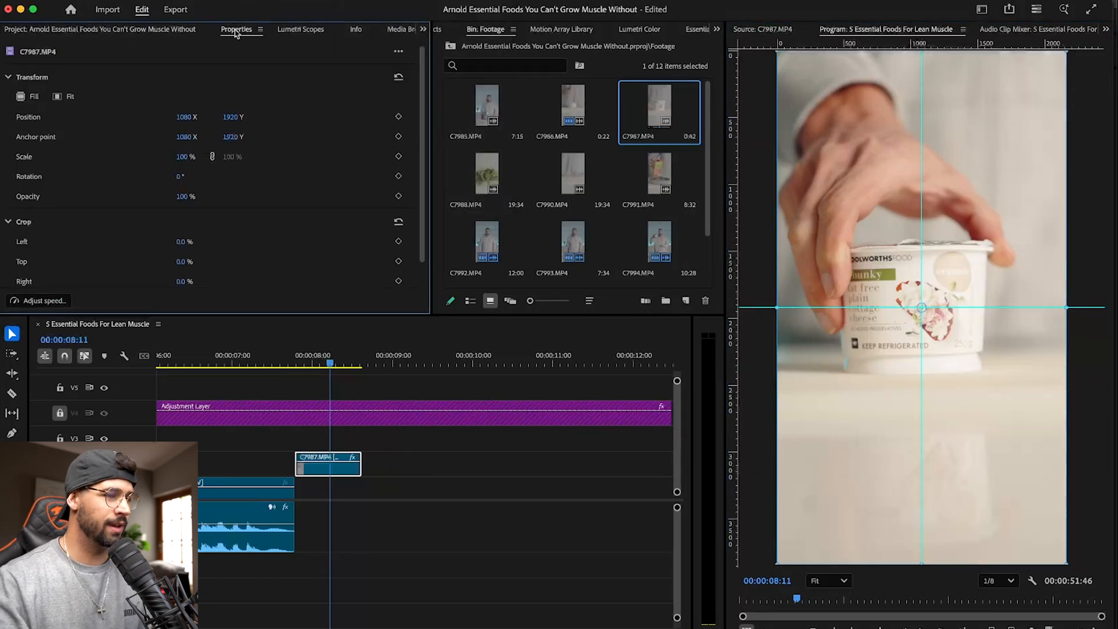
{"action": "left_click_drag", "start_coordinate": [187, 156], "coordinate": [201, 156]}
{"action": "left_click_drag", "start_coordinate": [191, 116], "coordinate": [201, 116]}
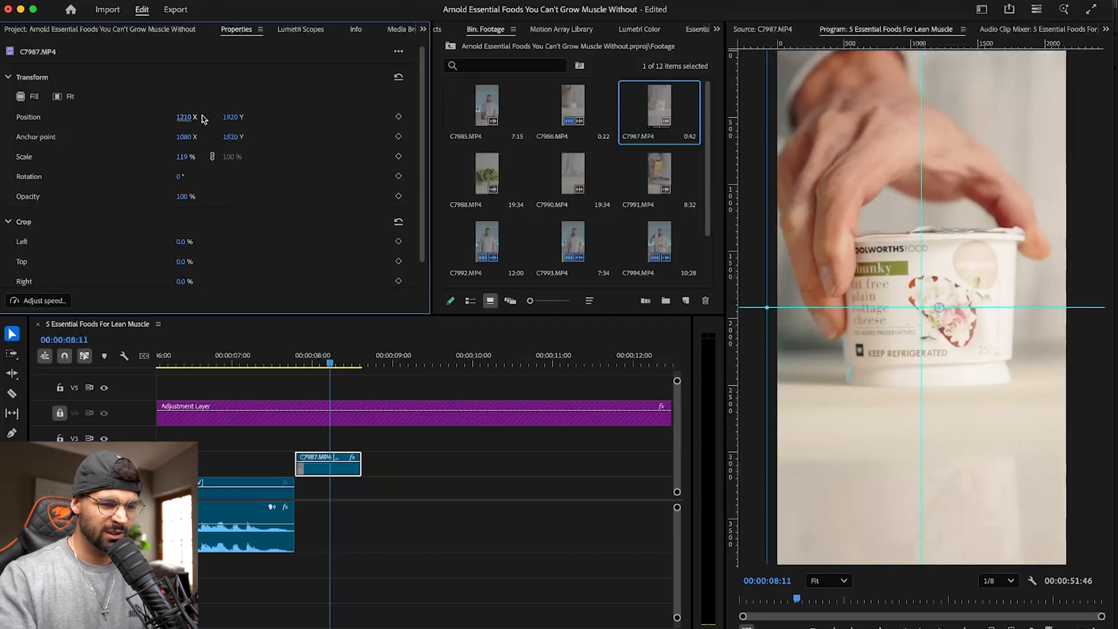
{"action": "left_click_drag", "start_coordinate": [186, 117], "coordinate": [190, 117]}
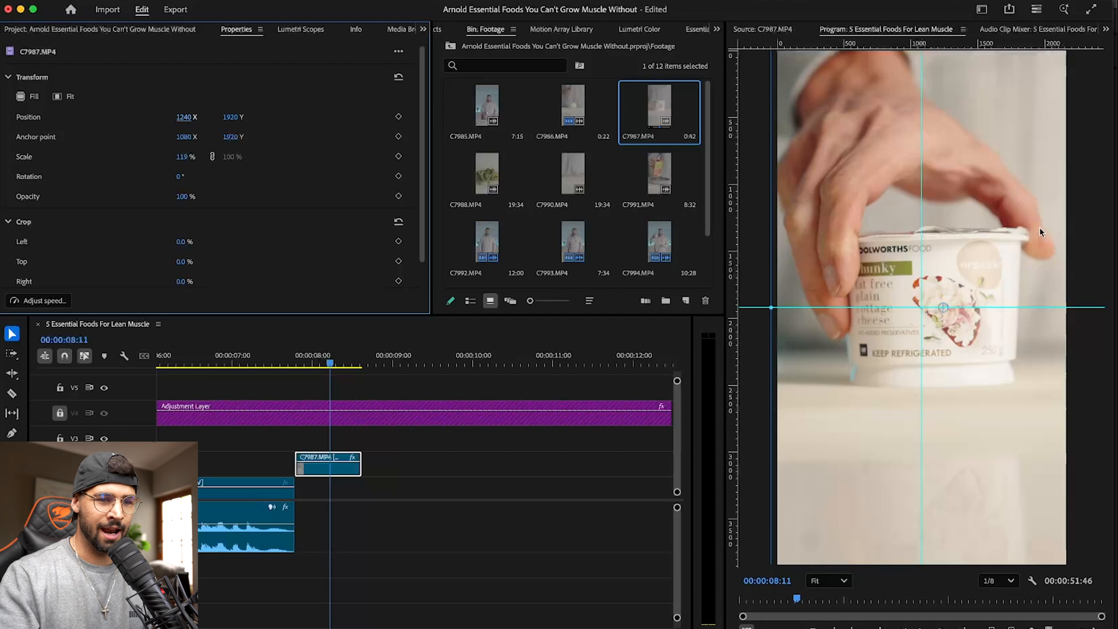
- Save the project and play the reframed C7987.MP4 cutaway from just before it starts
{"action": "left_click_drag", "start_coordinate": [333, 360], "coordinate": [292, 357]}
{"action": "key", "text": "super+s"}
{"action": "key", "text": "space"}
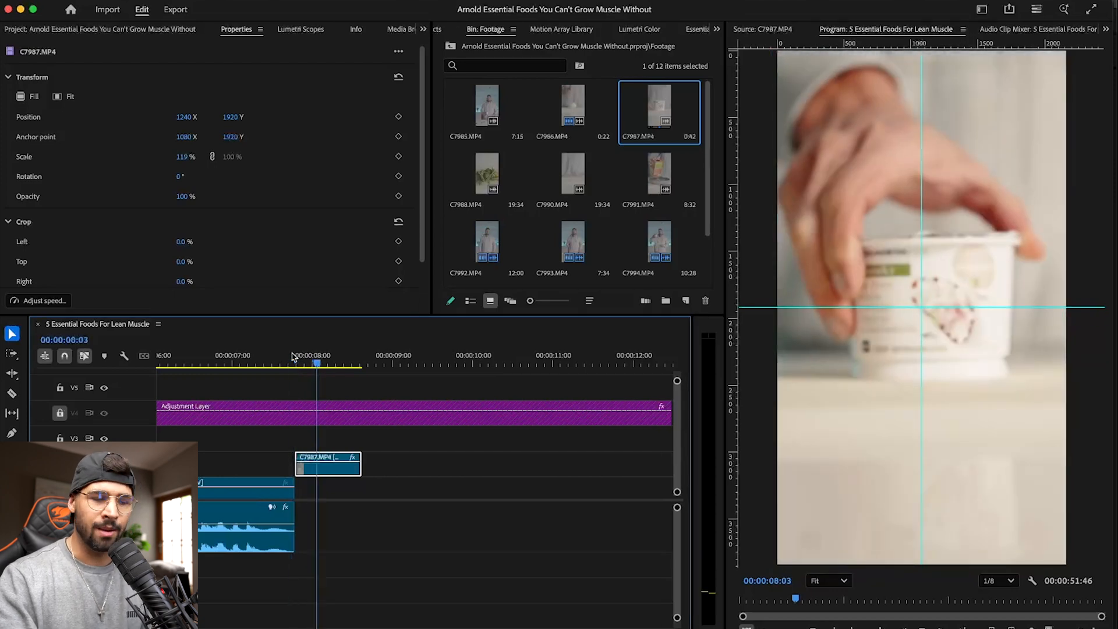
{"action": "key", "text": "space"}
{"action": "left_click", "coordinate": [292, 358]}
{"action": "key", "text": "space"}
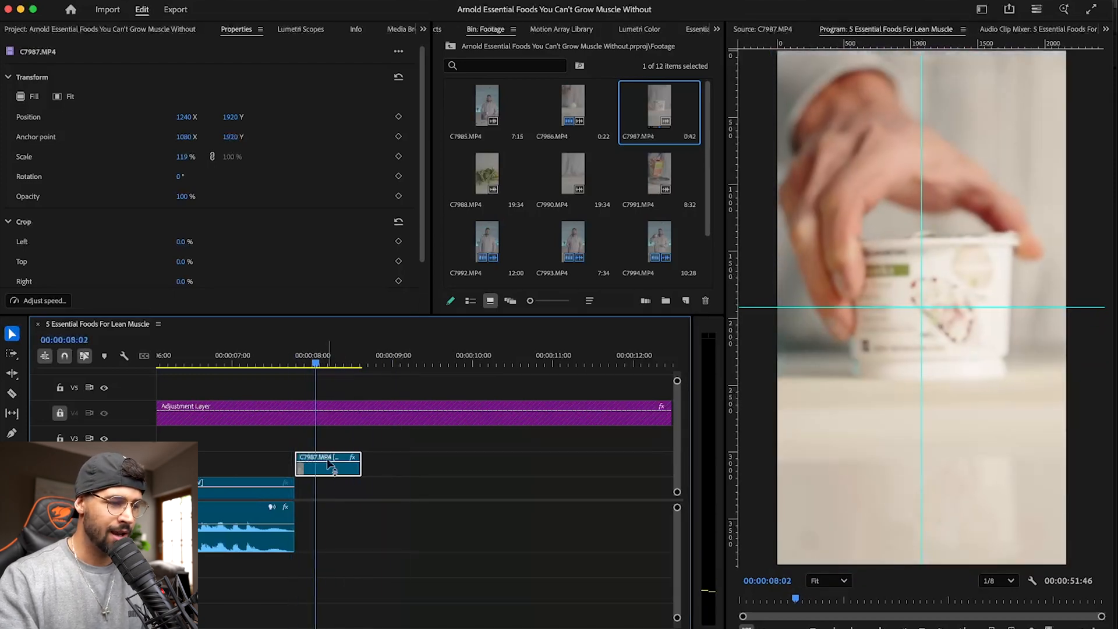
- Slow the reversed C7987.MP4 clip to 50% speed with Optical flow time interpolation and play it
{"action": "right_click", "coordinate": [330, 464]}
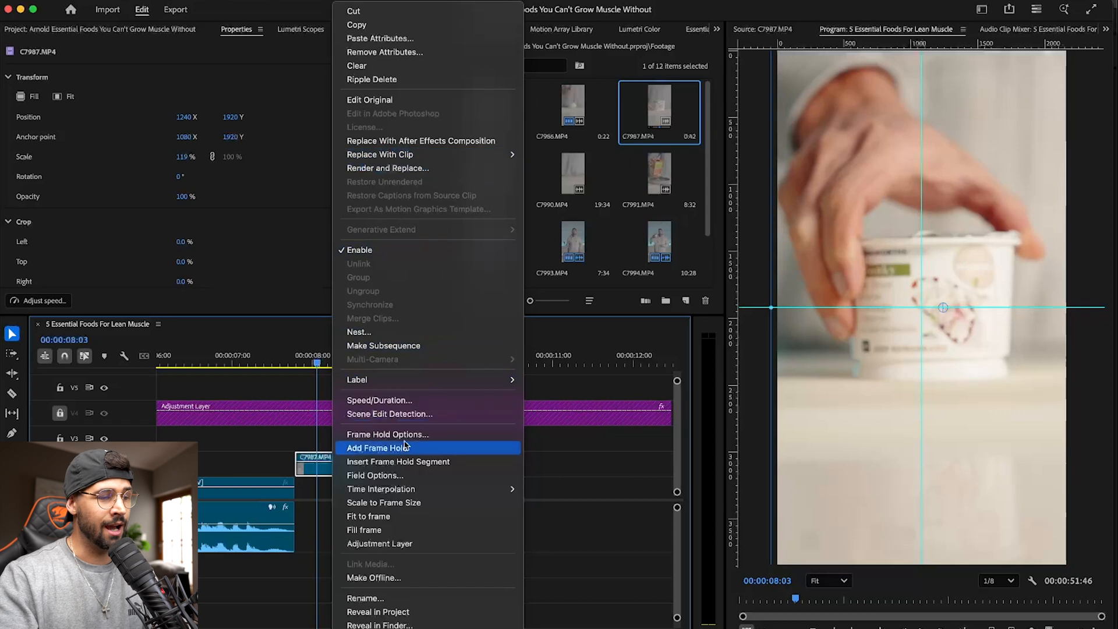
{"action": "left_click", "coordinate": [379, 400]}
{"action": "type", "text": "50"}
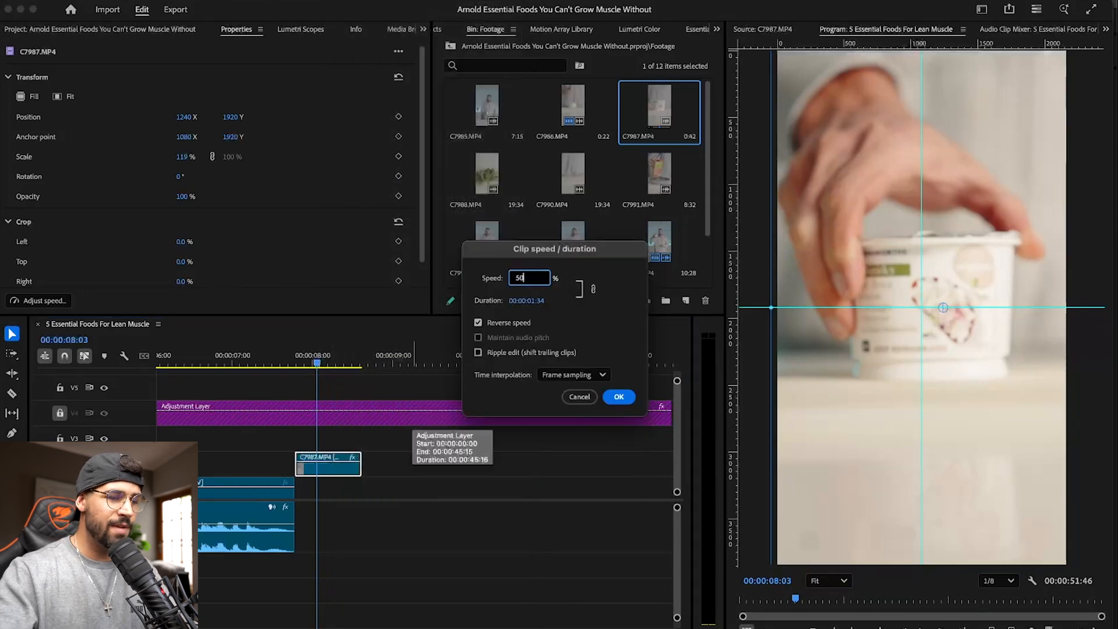
{"action": "left_click", "coordinate": [569, 380]}
{"action": "left_click", "coordinate": [573, 426]}
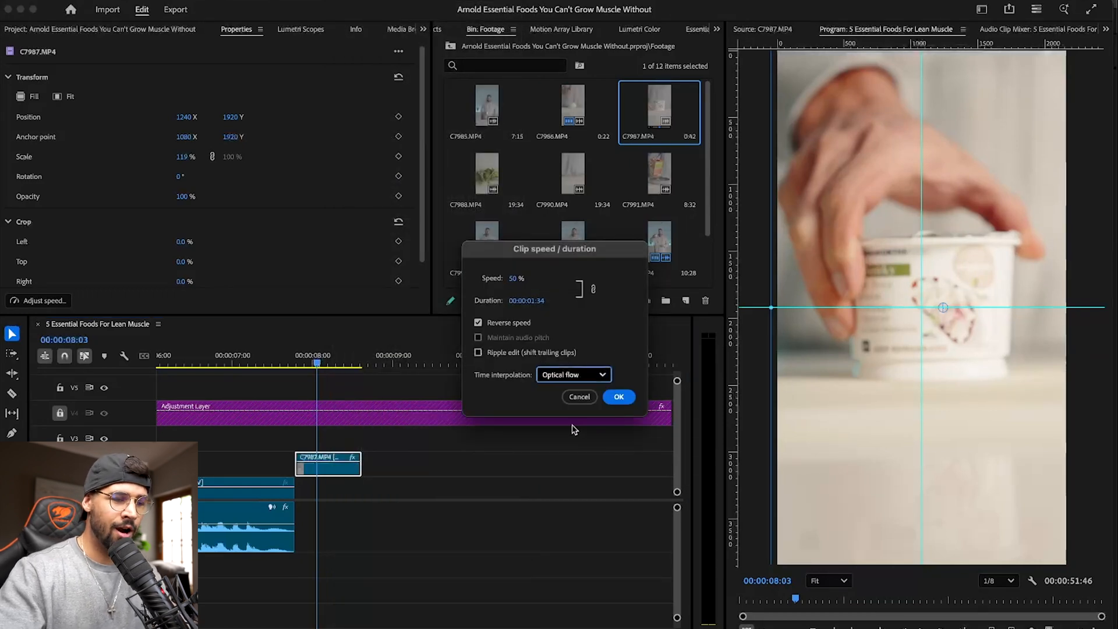
{"action": "left_click", "coordinate": [618, 397]}
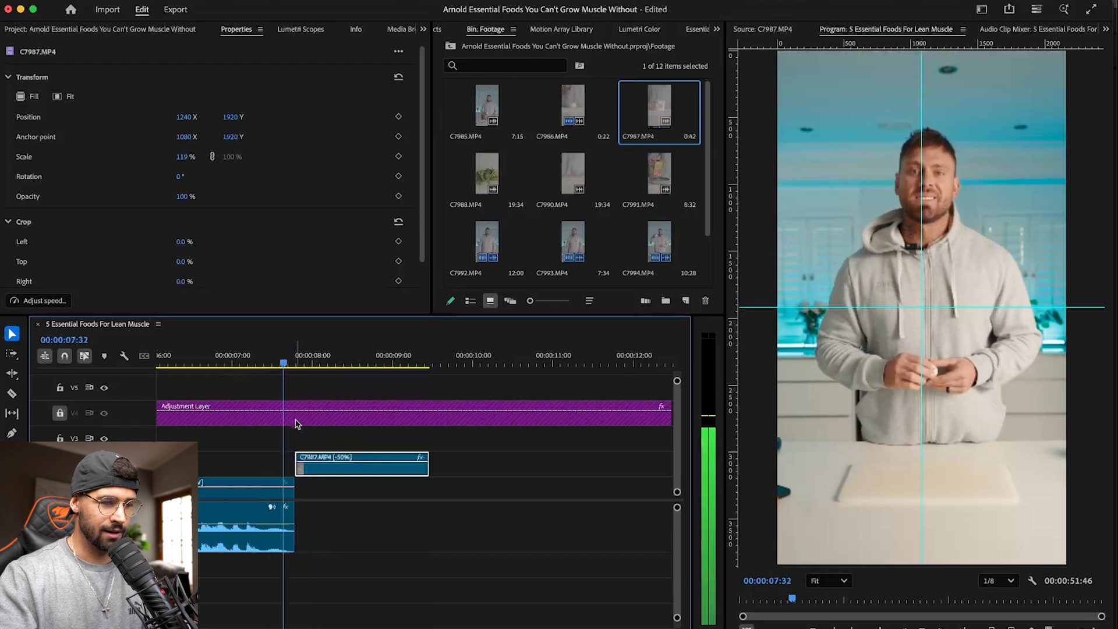
{"action": "key", "text": "space"}
- Move C7994.MP4 earlier to start at 00:00:08:48 under the end of C7987.MP4 and play the transition
{"action": "key", "text": "minus"}
{"action": "key", "text": "minus"}
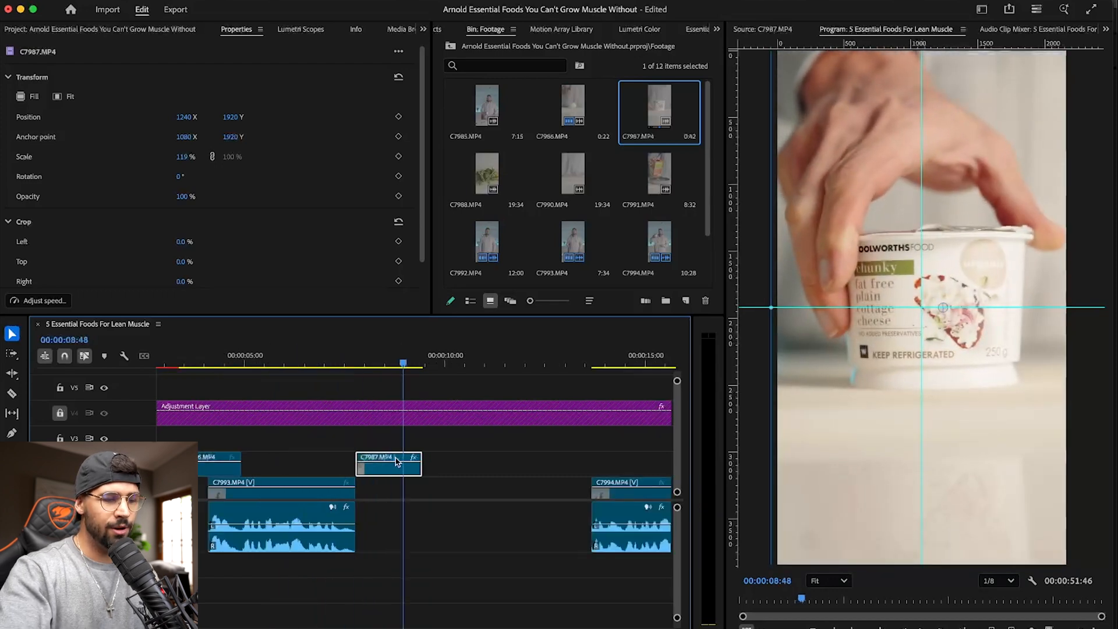
{"action": "left_click_drag", "start_coordinate": [446, 489], "coordinate": [351, 489]}
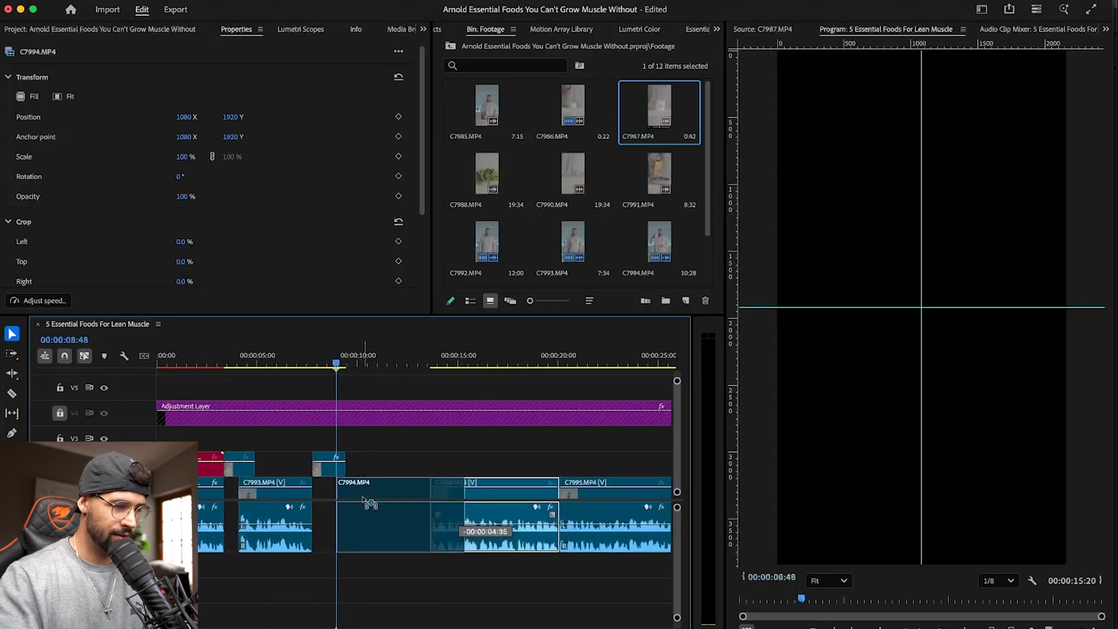
{"action": "left_click", "coordinate": [306, 366]}
{"action": "left_click_drag", "start_coordinate": [305, 366], "coordinate": [302, 367]}
{"action": "key", "text": "space"}
{"action": "key", "text": "equal"}
{"action": "key", "text": "equal"}
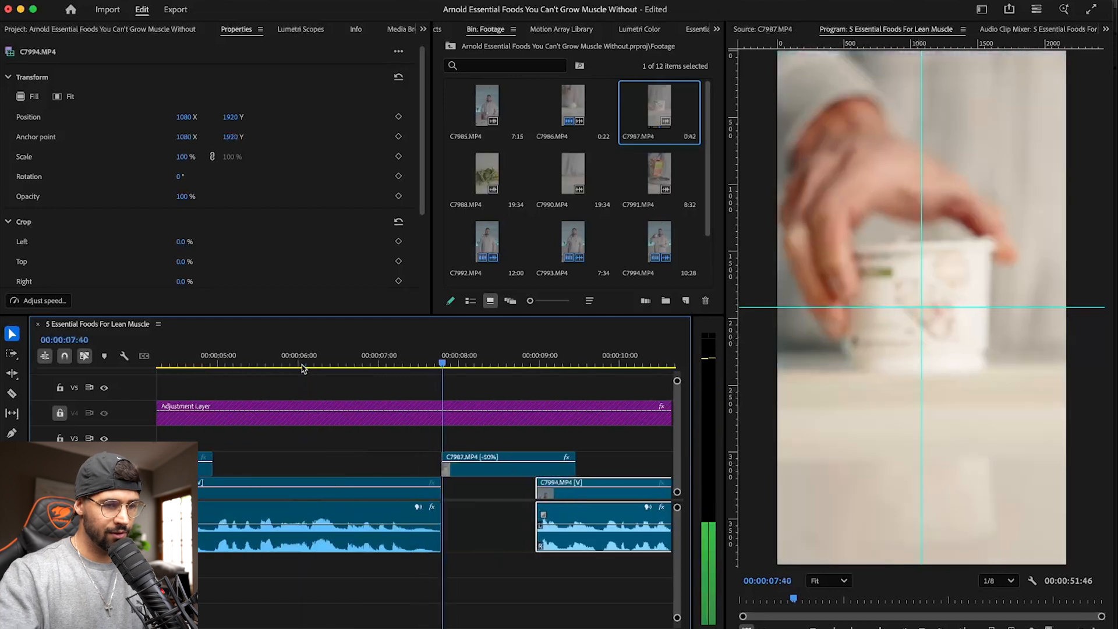
- Shift C7994.MP4 to start at about 00:00:08:31 beneath C7987.MP4 and continue playback through the cut
{"action": "key", "text": "space"}
{"action": "key", "text": "space"}
{"action": "left_click_drag", "start_coordinate": [587, 498], "coordinate": [558, 497]}
{"action": "key", "text": "space"}
{"action": "key", "text": "minus"}
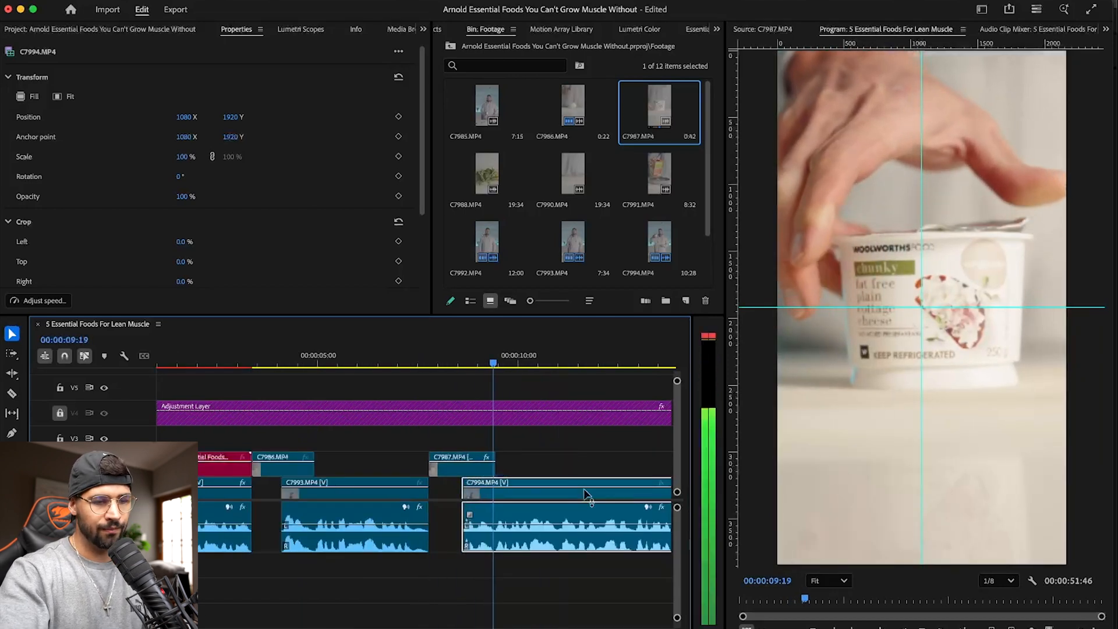
{"action": "key", "text": "equal"}
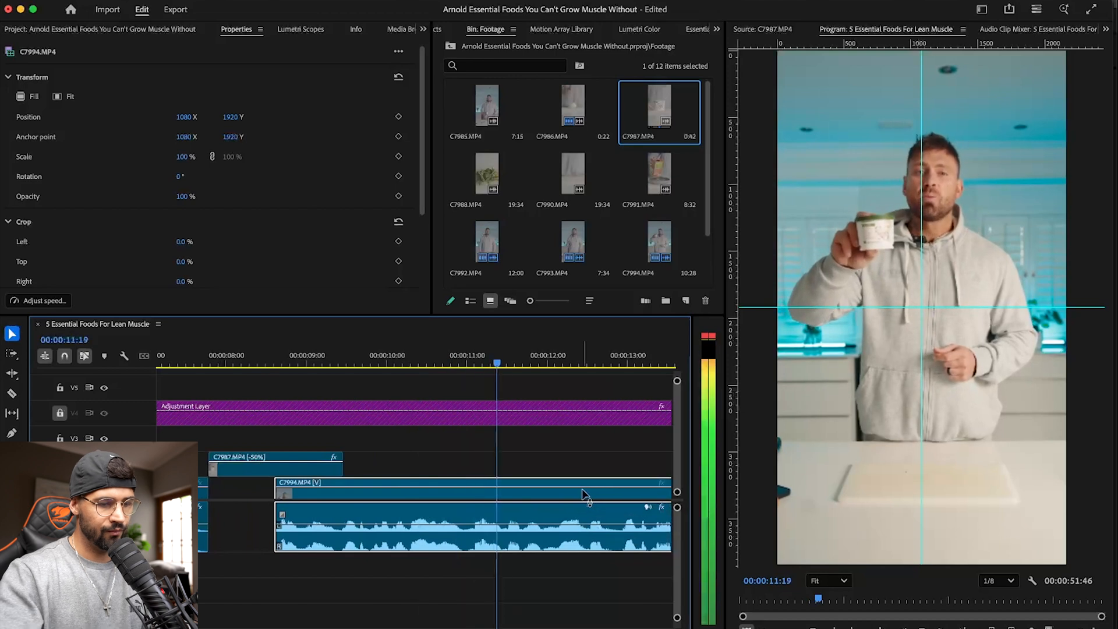
- Mark a 1-second-39-frame section of C7988.MP4 showing the leaves being chopped and place it on V2 directly after C7994.MP4
{"action": "key", "text": "minus"}
{"action": "key", "text": "minus"}
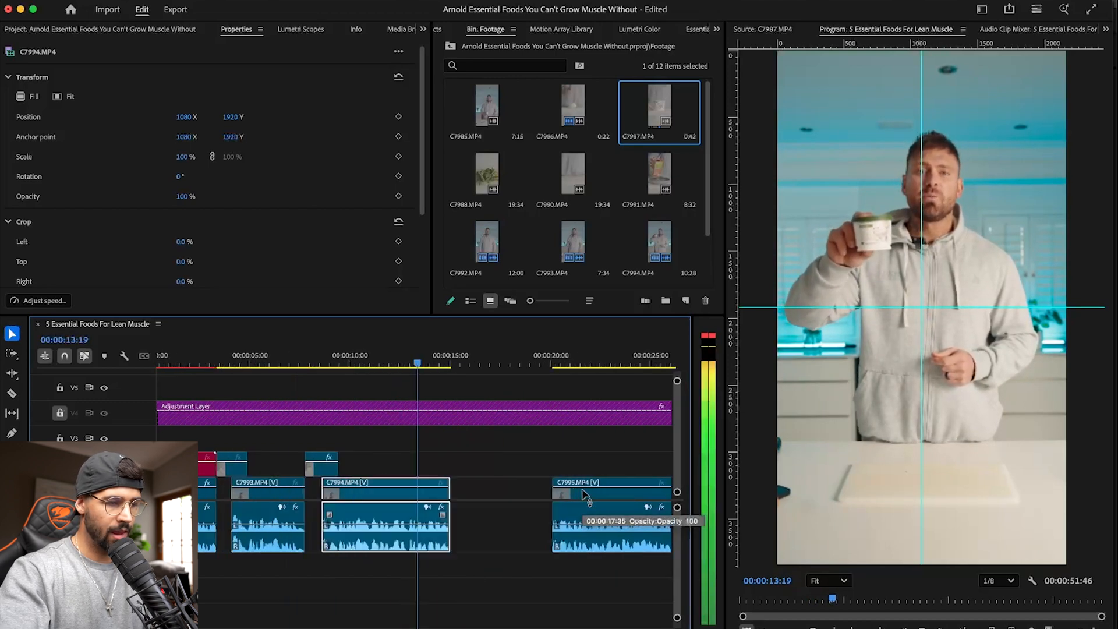
{"action": "key", "text": "minus"}
{"action": "key", "text": "equal"}
{"action": "key", "text": "equal"}
{"action": "scroll", "coordinate": [582, 490], "scroll_direction": "up", "scroll_amount": 5}
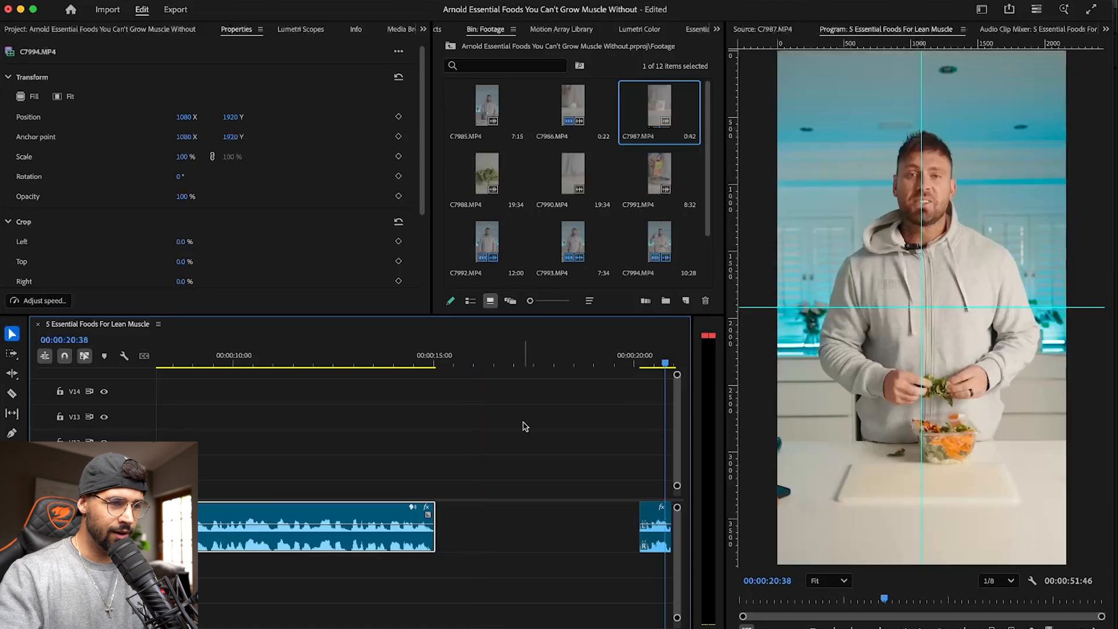
{"action": "double_click", "coordinate": [495, 167]}
{"action": "left_click_drag", "start_coordinate": [780, 601], "coordinate": [1055, 599]}
{"action": "key", "text": "i"}
{"action": "key", "text": "o"}
{"action": "left_click_drag", "start_coordinate": [491, 480], "coordinate": [559, 443]}
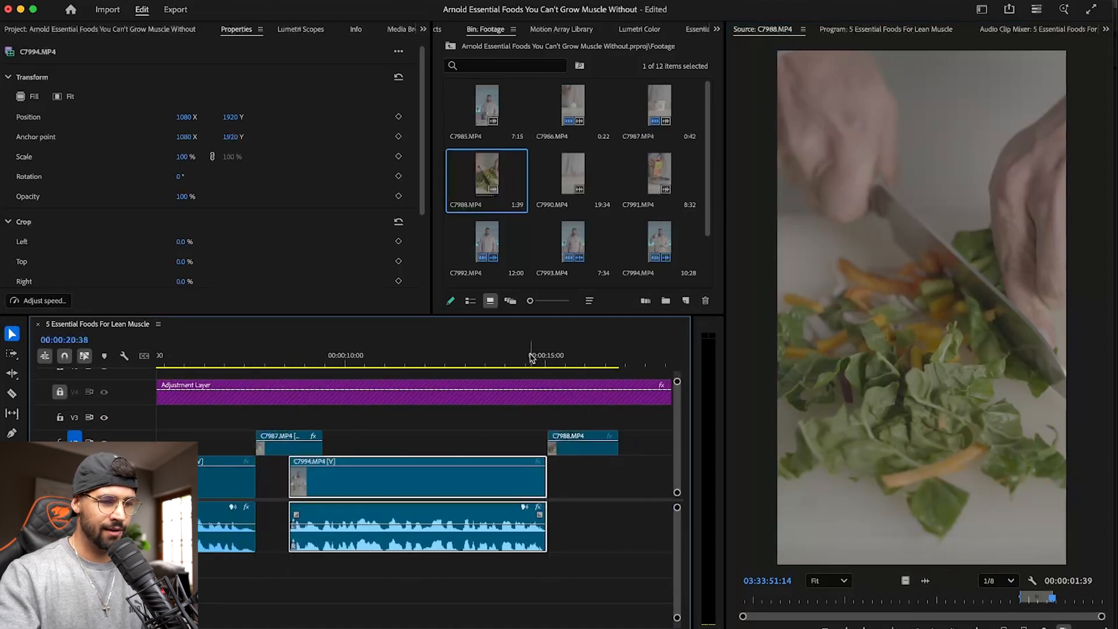
- Move C7995.MP4 and all following clips earlier to start at 00:00:16:23 under the end of C7988.MP4, and play the cut
{"action": "key", "text": "Down"}
{"action": "key", "text": "space"}
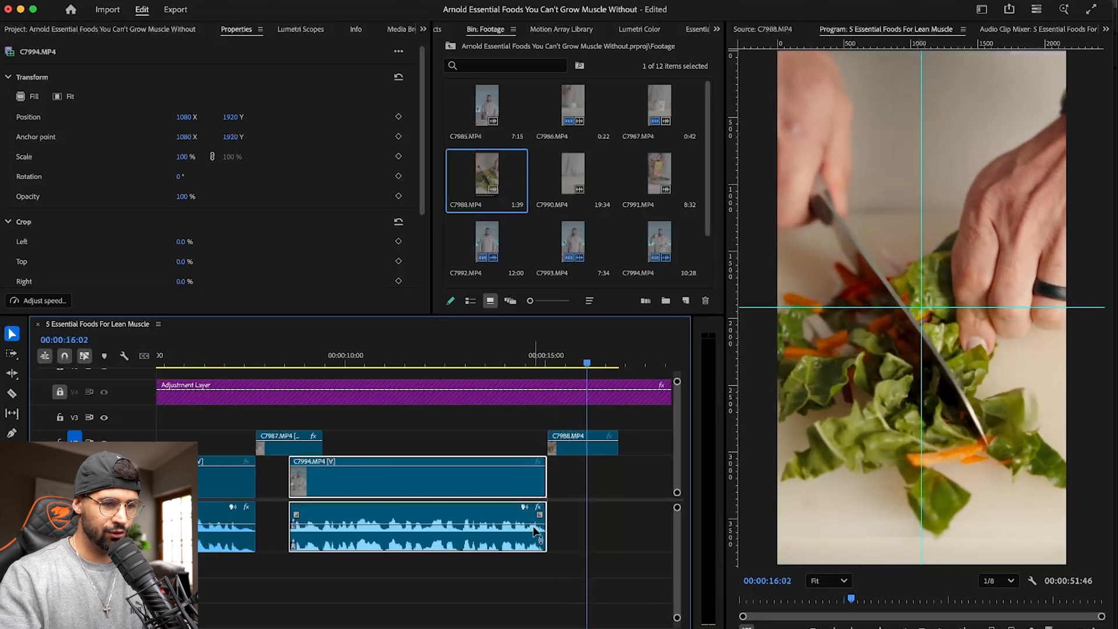
{"action": "left_click", "coordinate": [632, 491]}
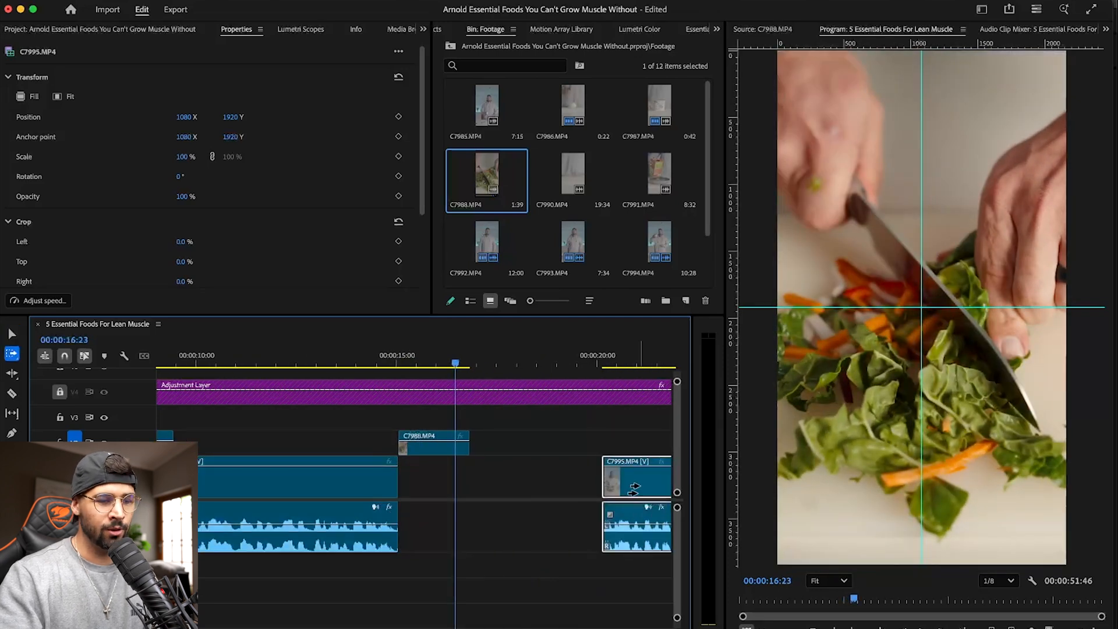
{"action": "left_click_drag", "start_coordinate": [641, 486], "coordinate": [494, 494]}
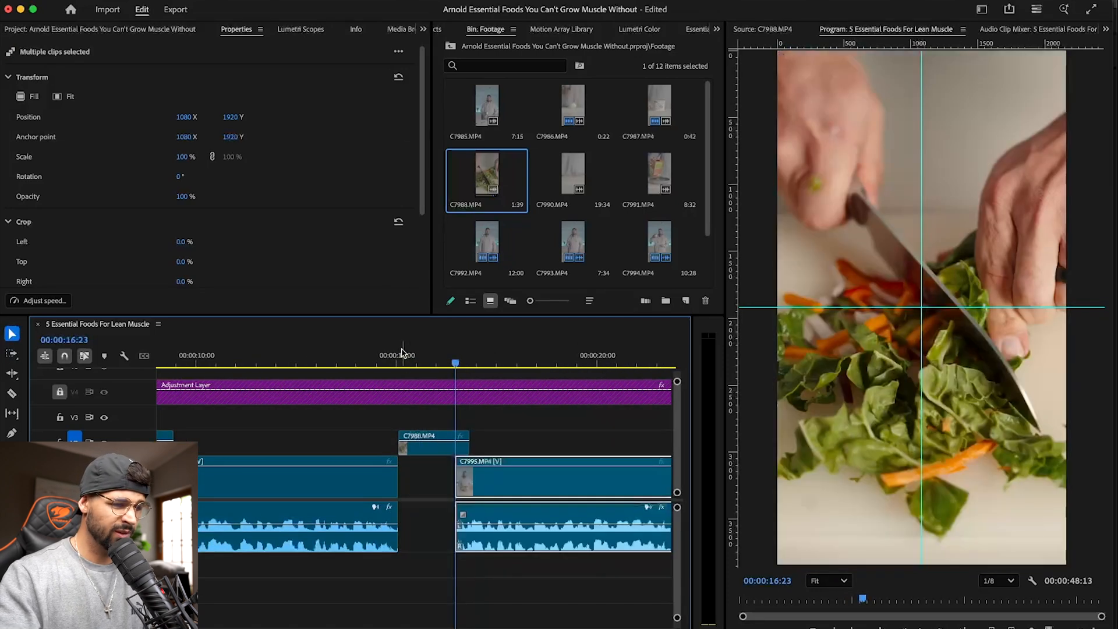
{"action": "left_click", "coordinate": [376, 355]}
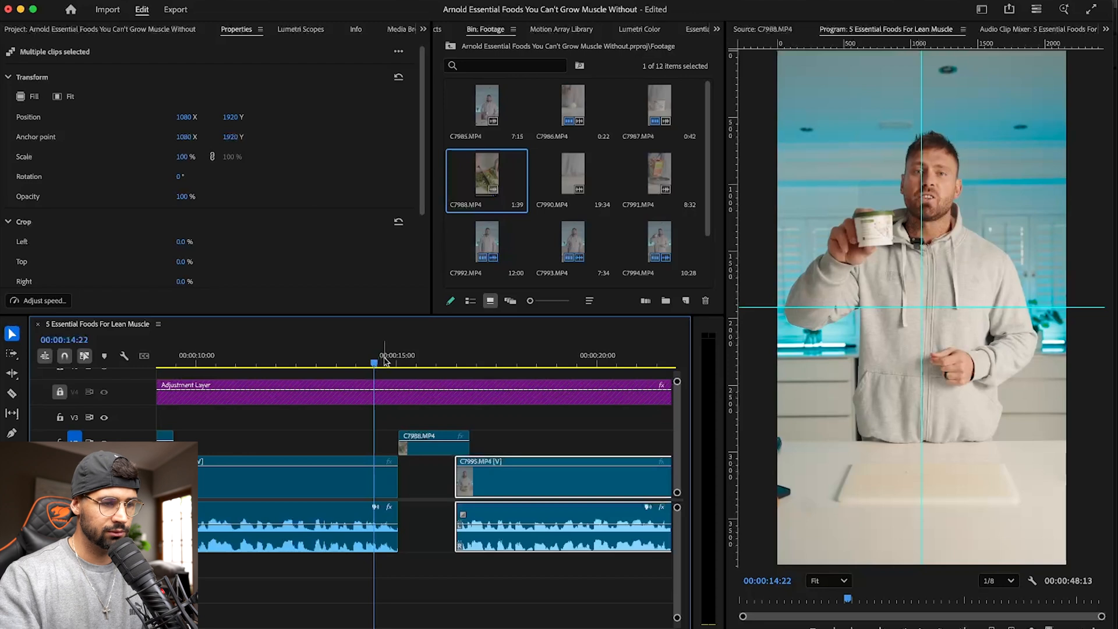
{"action": "key", "text": "space"}
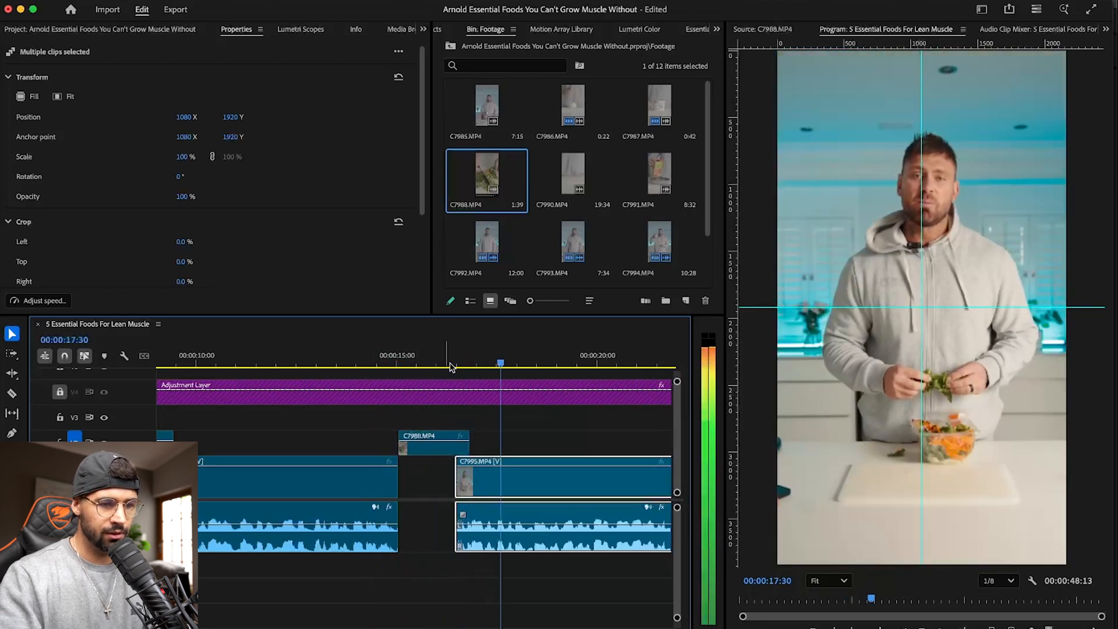
- Mark a 5-second-39-frame section of C7990.MP4 showing the rolling blueberries for the start of C7996.MP4
{"action": "scroll", "coordinate": [476, 459], "scroll_direction": "down", "scroll_amount": 3}
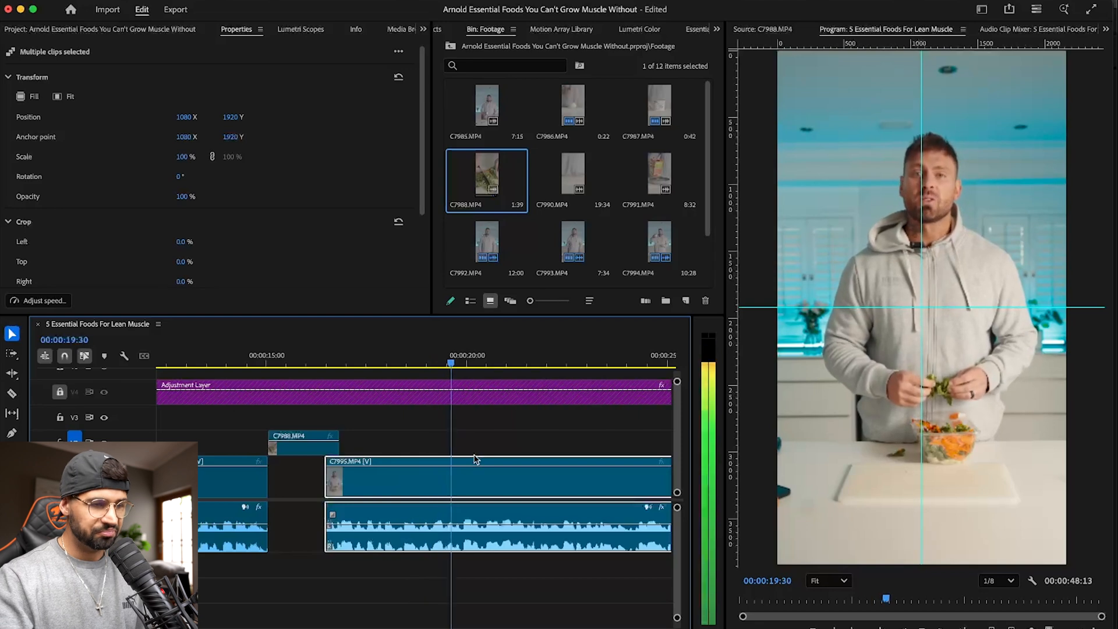
{"action": "key", "text": "minus"}
{"action": "key", "text": "minus"}
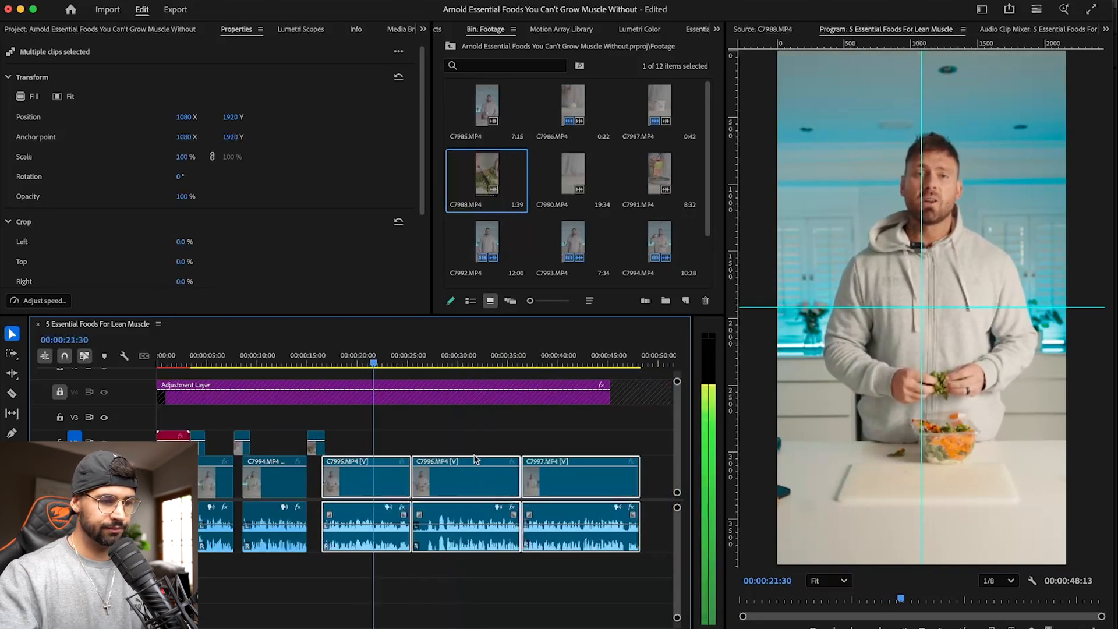
{"action": "left_click", "coordinate": [456, 422]}
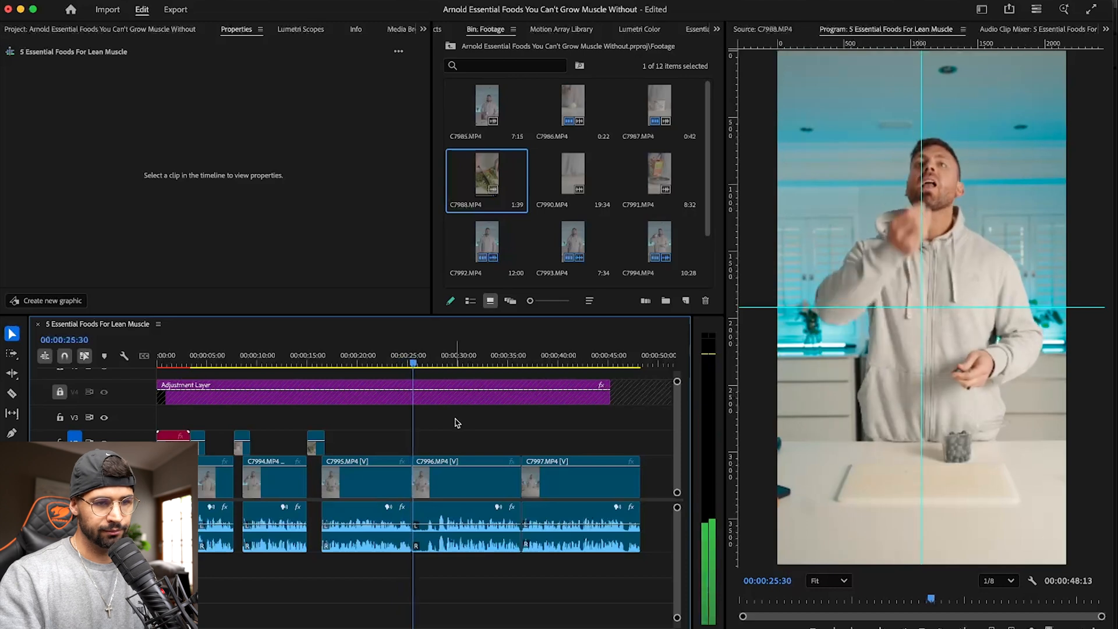
{"action": "left_click", "coordinate": [574, 166]}
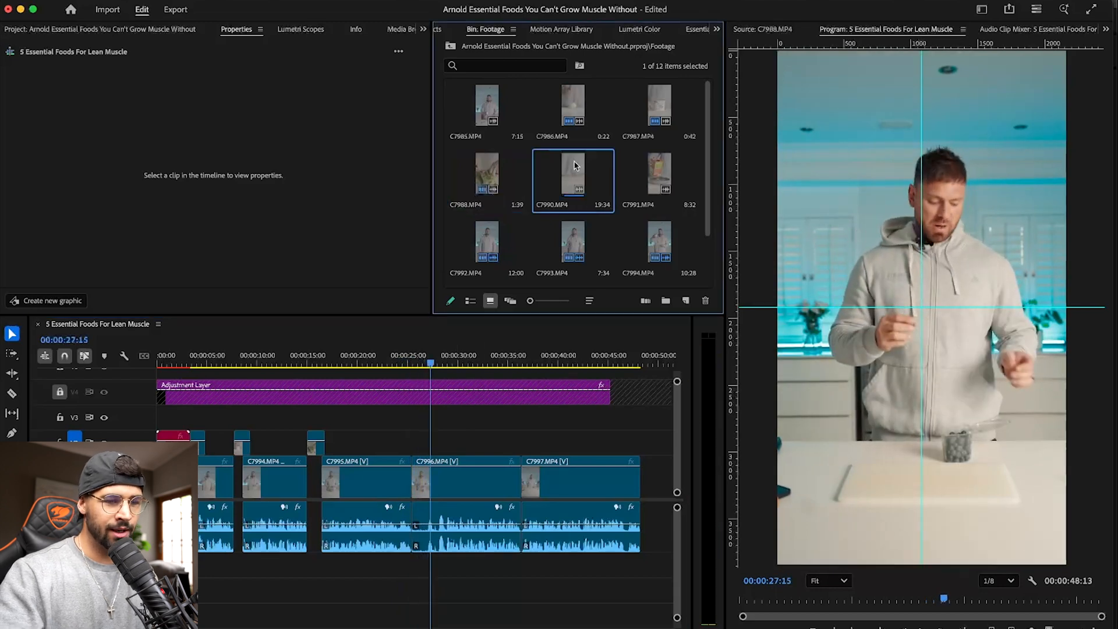
{"action": "double_click", "coordinate": [574, 165]}
{"action": "left_click_drag", "start_coordinate": [790, 594], "coordinate": [1022, 589]}
{"action": "key", "text": "i"}
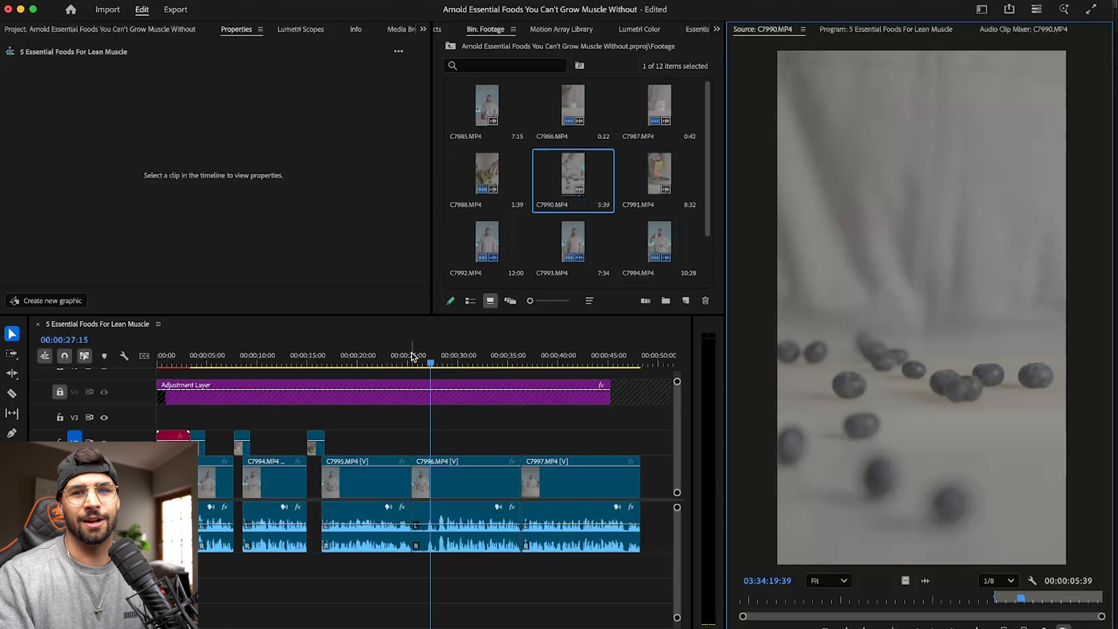
- Place only the video of the marked C7990.MP4 section on V2 at the start of C7996.MP4 and play the cut
{"action": "left_click_drag", "start_coordinate": [412, 356], "coordinate": [404, 357]}
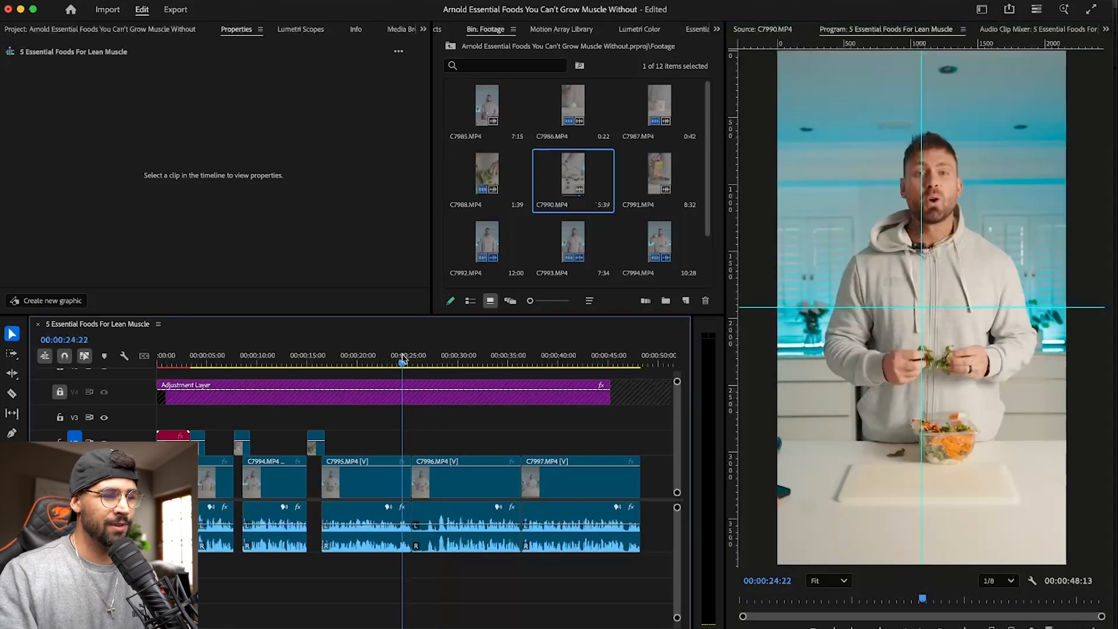
{"action": "double_click", "coordinate": [579, 176]}
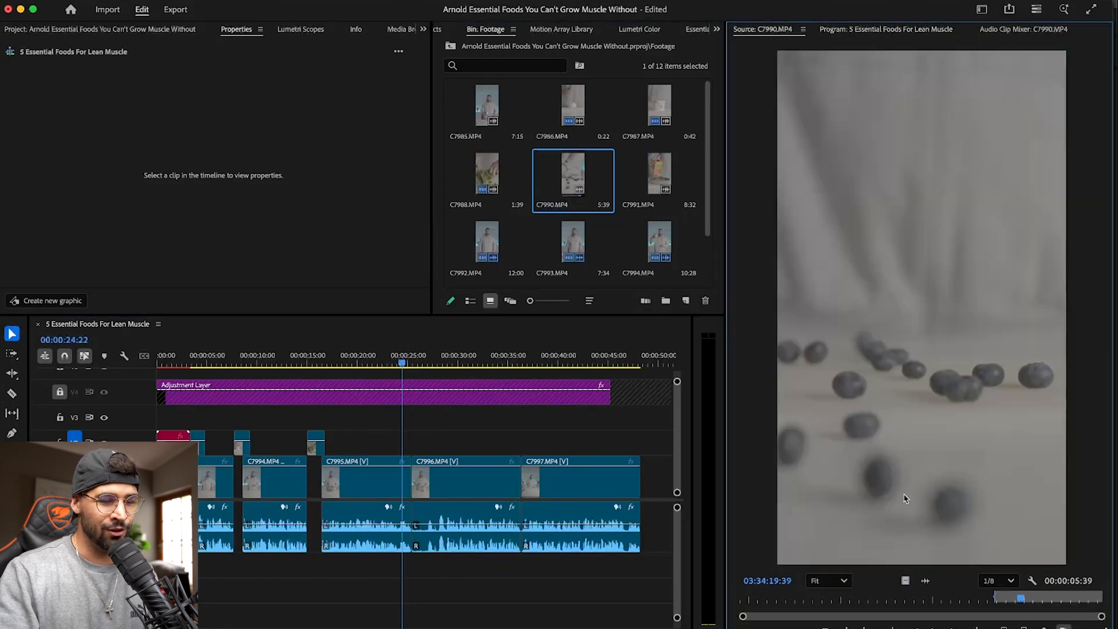
{"action": "left_click_drag", "start_coordinate": [903, 576], "coordinate": [416, 406]}
{"action": "key", "text": "space"}
{"action": "key", "text": "space"}
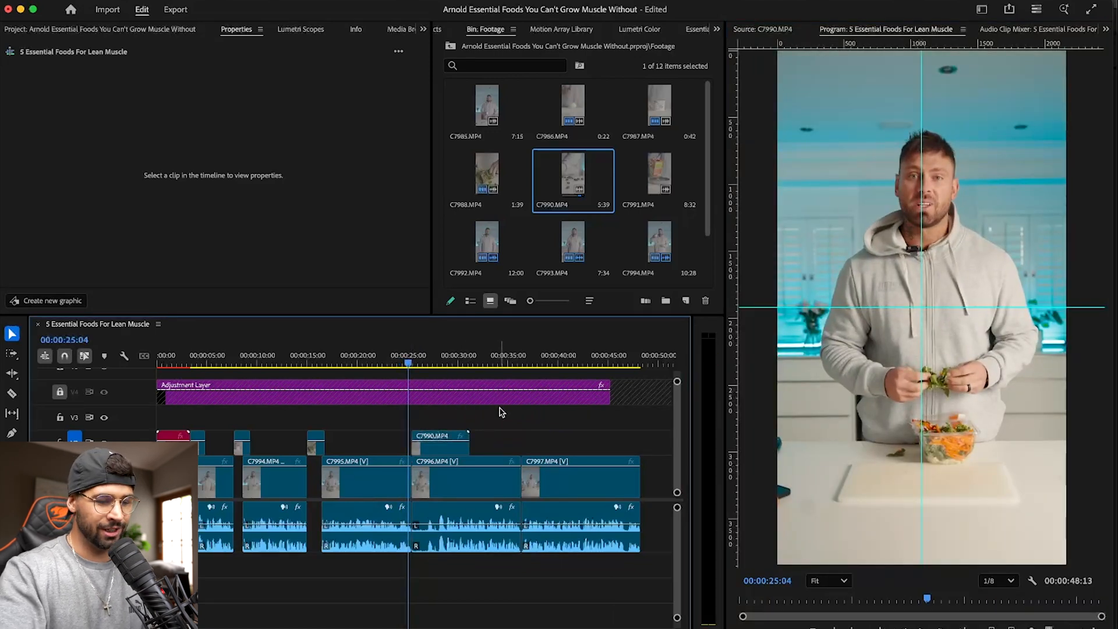
{"action": "key", "text": "="}
{"action": "key", "text": "space"}
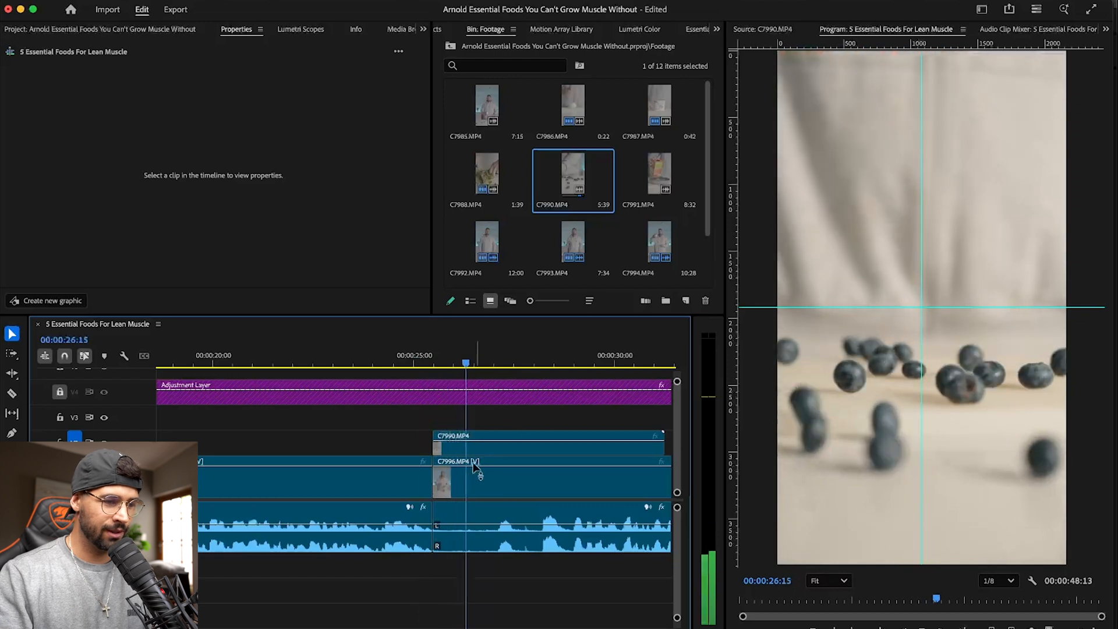
- Slow the C7990.MP4 clip on V2 to 50% speed and change its time interpolation method
{"action": "left_click", "coordinate": [487, 444]}
{"action": "right_click", "coordinate": [488, 442]}
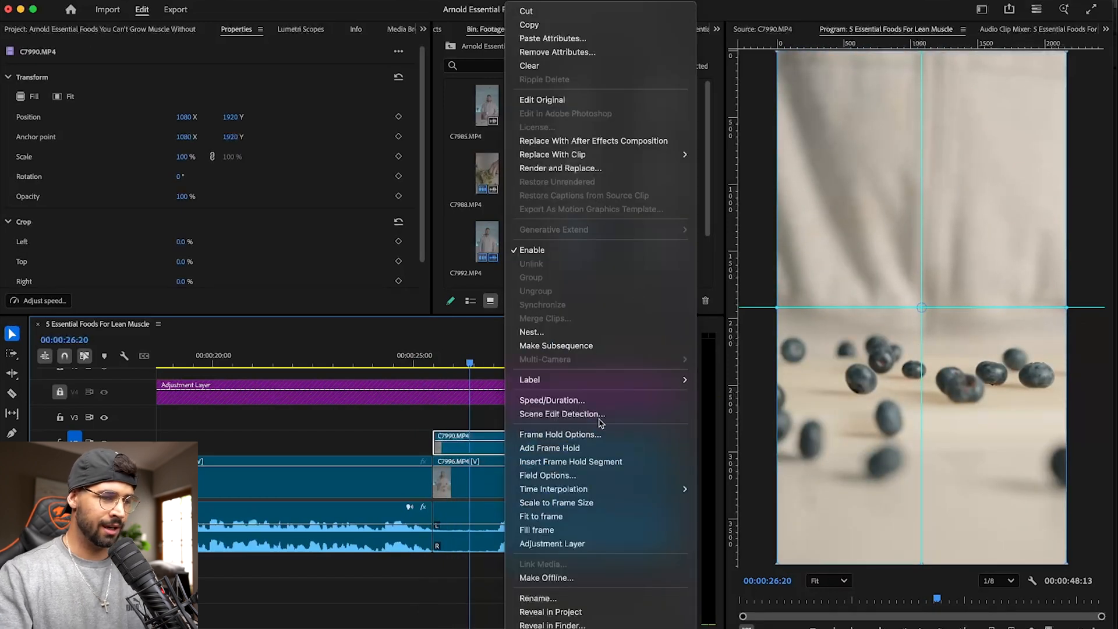
{"action": "left_click", "coordinate": [598, 401]}
{"action": "type", "text": "5"}
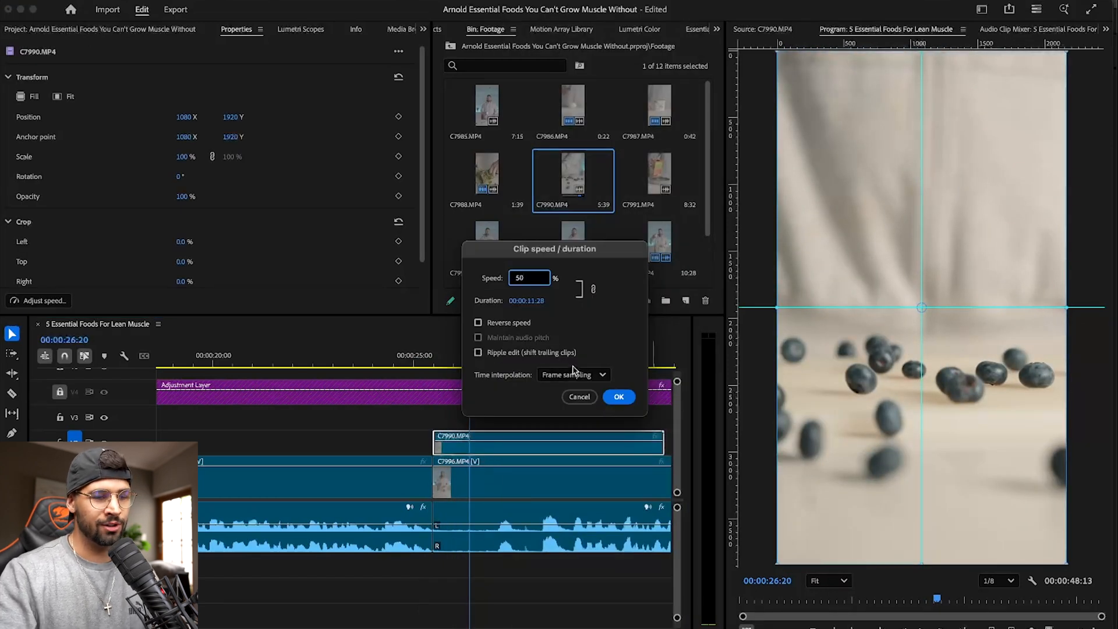
{"action": "type", "text": "0"}
{"action": "left_click", "coordinate": [573, 372]}
{"action": "left_click", "coordinate": [576, 426]}
{"action": "left_click", "coordinate": [618, 397]}
- Play the slowed cutaway, cut C7996.MP4 at about 00:00:28 just before the speech picks up, and delete its opening portion
{"action": "left_click_drag", "start_coordinate": [470, 362], "coordinate": [396, 363]}
{"action": "key", "text": "space"}
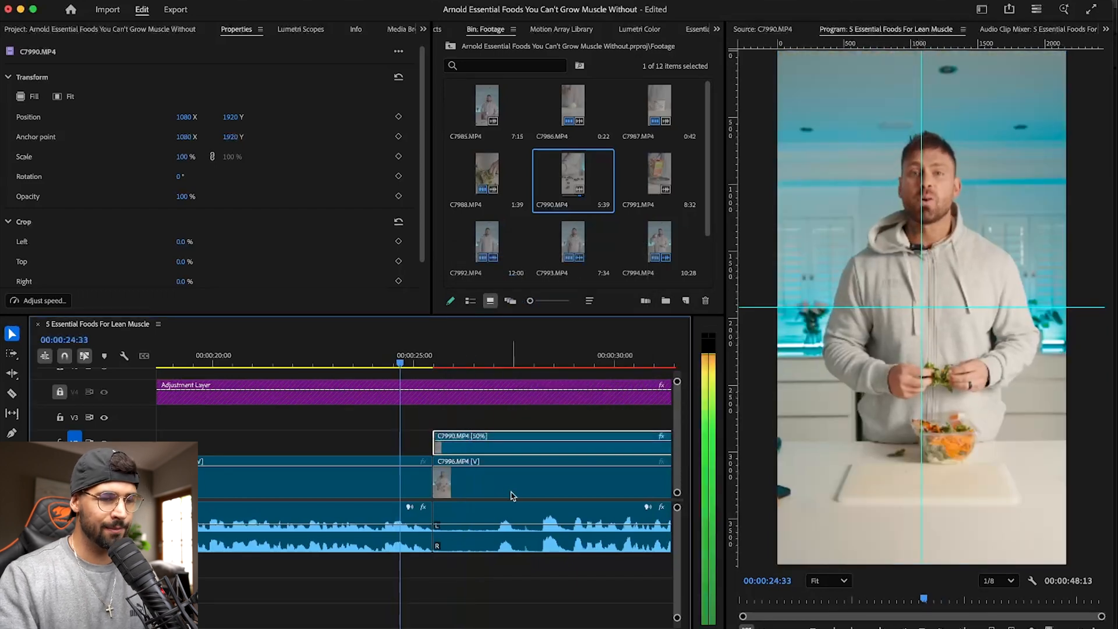
{"action": "scroll", "coordinate": [460, 471], "scroll_direction": "right", "scroll_amount": 5}
{"action": "scroll", "coordinate": [460, 472], "scroll_direction": "left", "scroll_amount": 5}
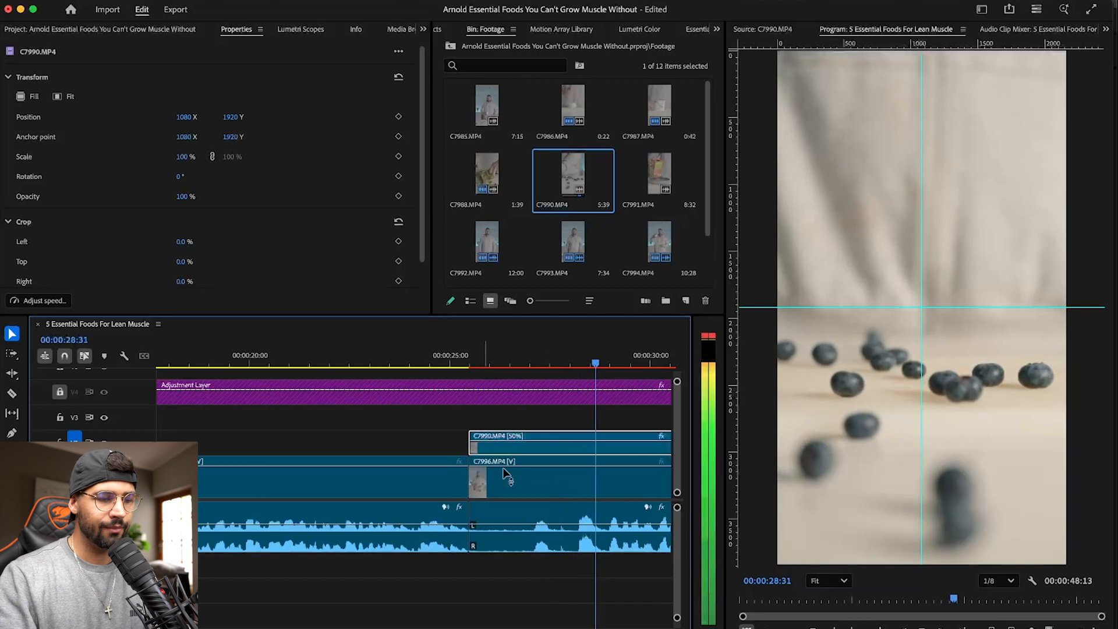
{"action": "key", "text": "c"}
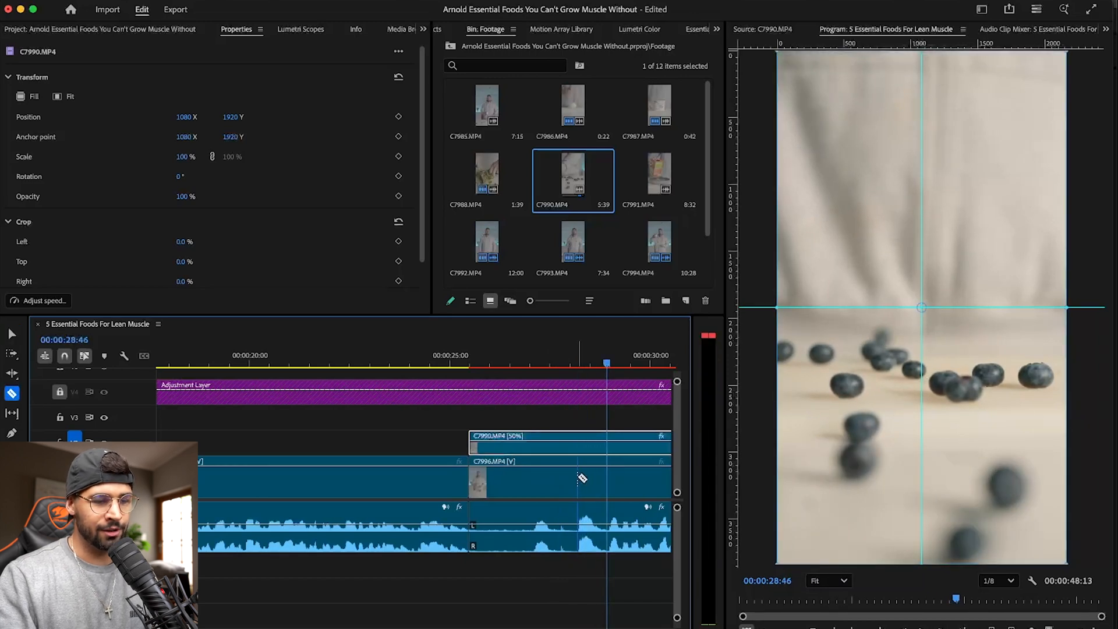
{"action": "left_click", "coordinate": [578, 477]}
{"action": "key", "text": "v"}
{"action": "left_click", "coordinate": [553, 483]}
{"action": "key", "text": "Delete"}
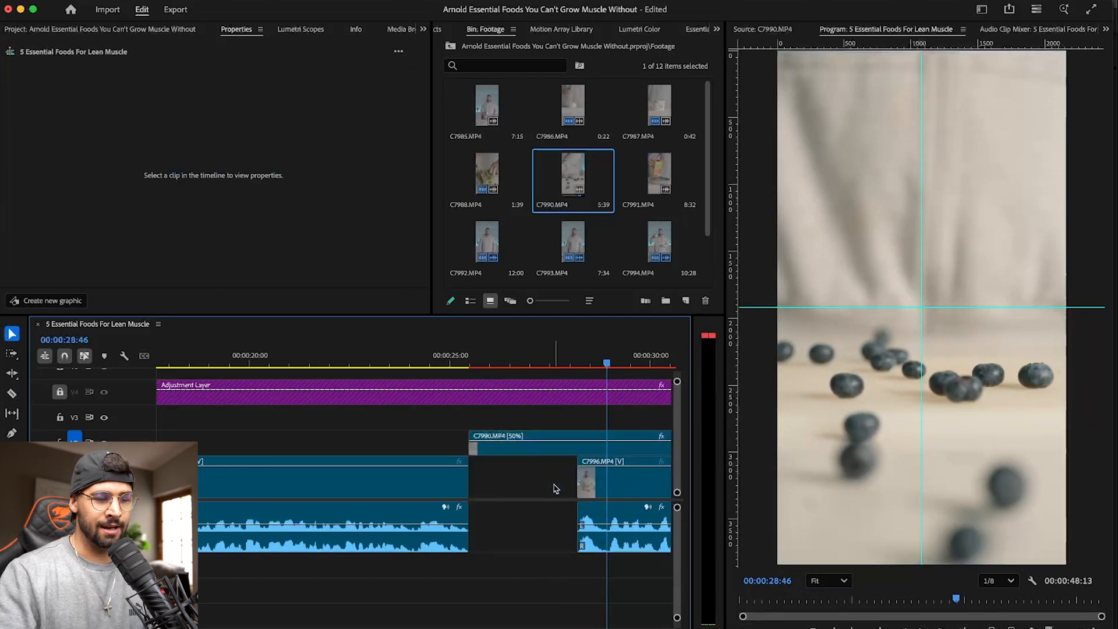
- Try closing the gap between C7995.MP4 and C7996.MP4 with a ripple delete, and undo it
{"action": "left_click", "coordinate": [545, 482]}
{"action": "left_click", "coordinate": [615, 487]}
{"action": "key", "text": "minus"}
{"action": "key", "text": "minus"}
{"action": "key", "text": "minus"}
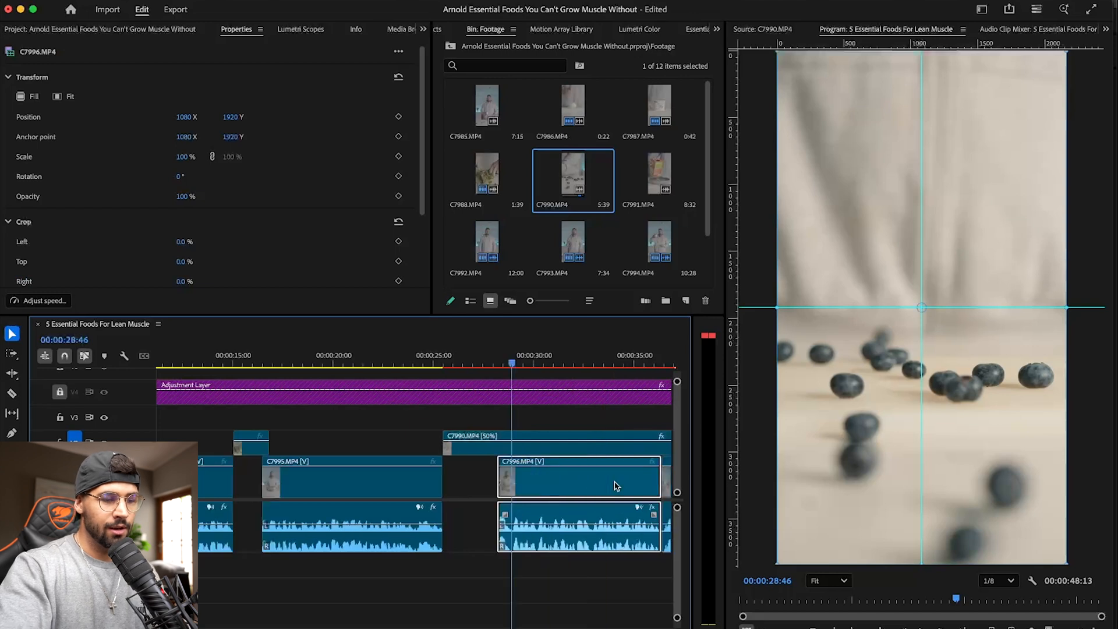
{"action": "key", "text": "equal"}
{"action": "key", "text": "equal"}
{"action": "key", "text": "minus"}
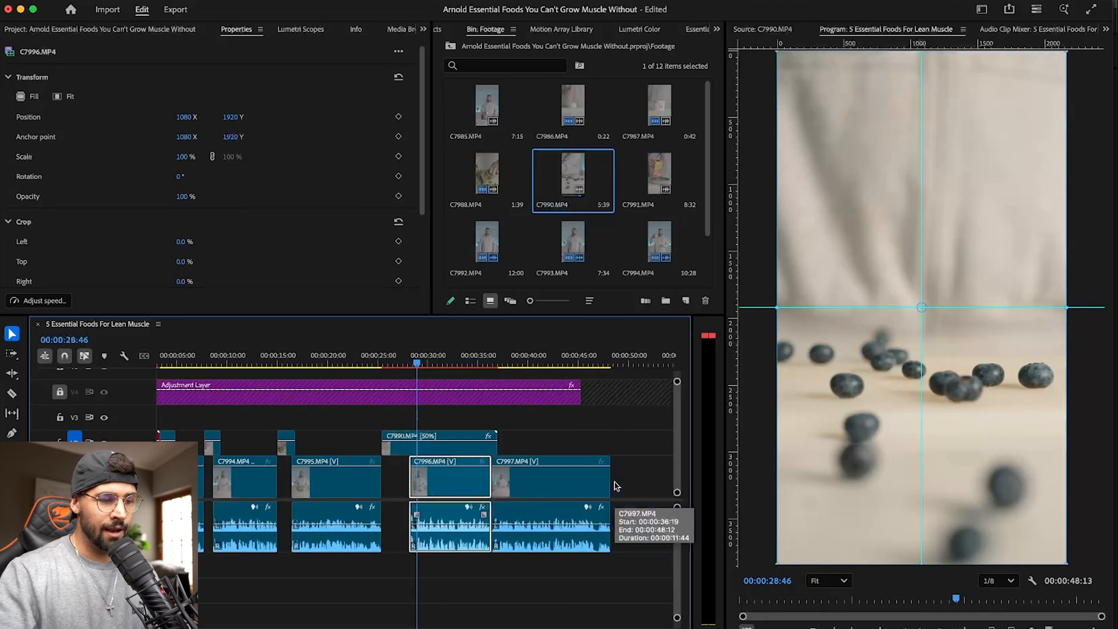
{"action": "left_click", "coordinate": [395, 479]}
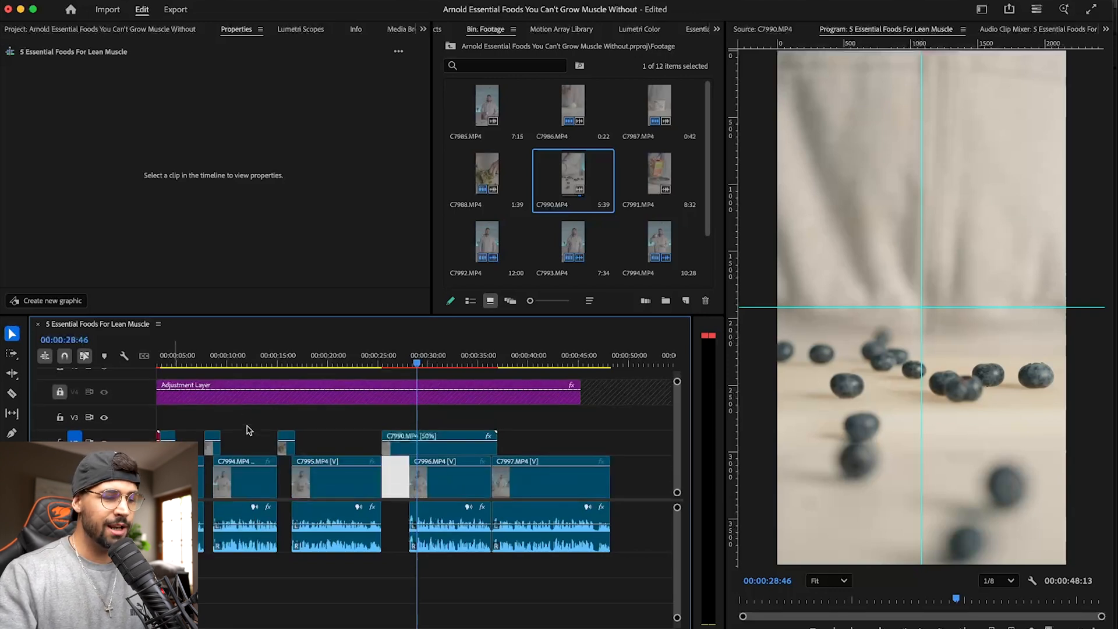
{"action": "key", "text": "Delete"}
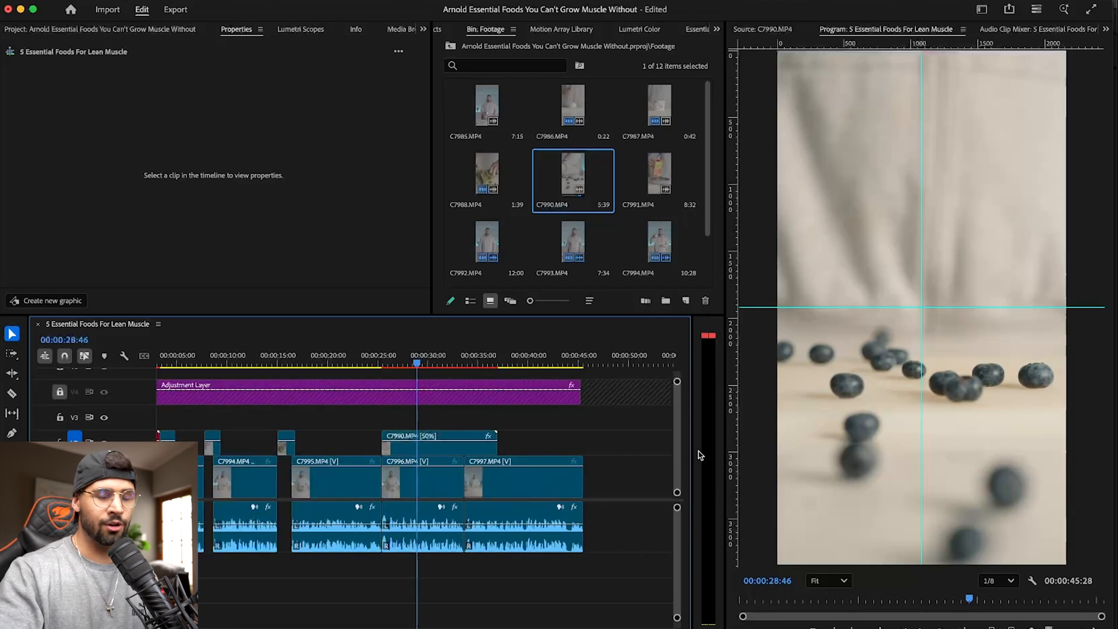
{"action": "key", "text": "super+z"}
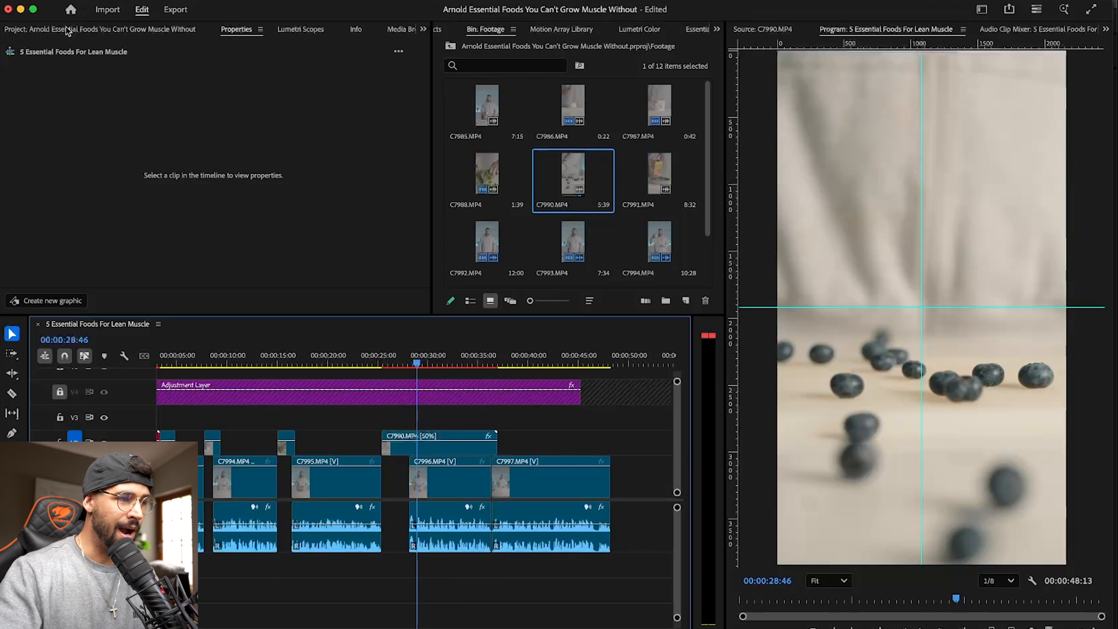
- Show the project's bins and collapse the Links bin
{"action": "left_click", "coordinate": [67, 30]}
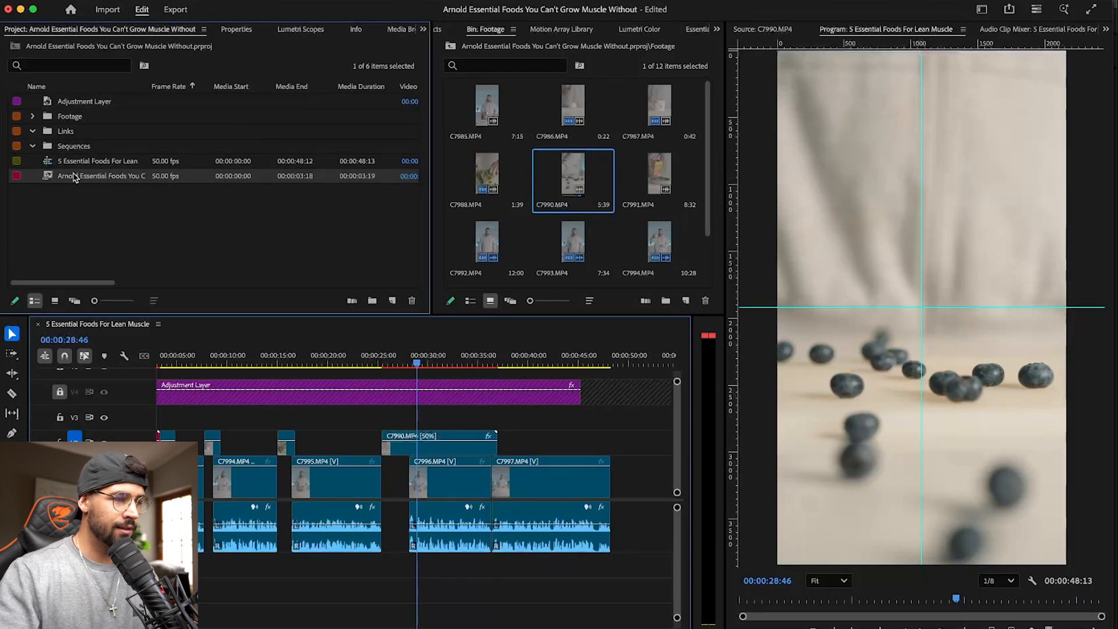
{"action": "left_click_drag", "start_coordinate": [71, 135], "coordinate": [73, 138]}
{"action": "left_click", "coordinate": [31, 131]}
- Place the audio of C7990.MP4 twice on A2 around the gap before C7996.MP4 and try closing the gap
{"action": "double_click", "coordinate": [593, 191]}
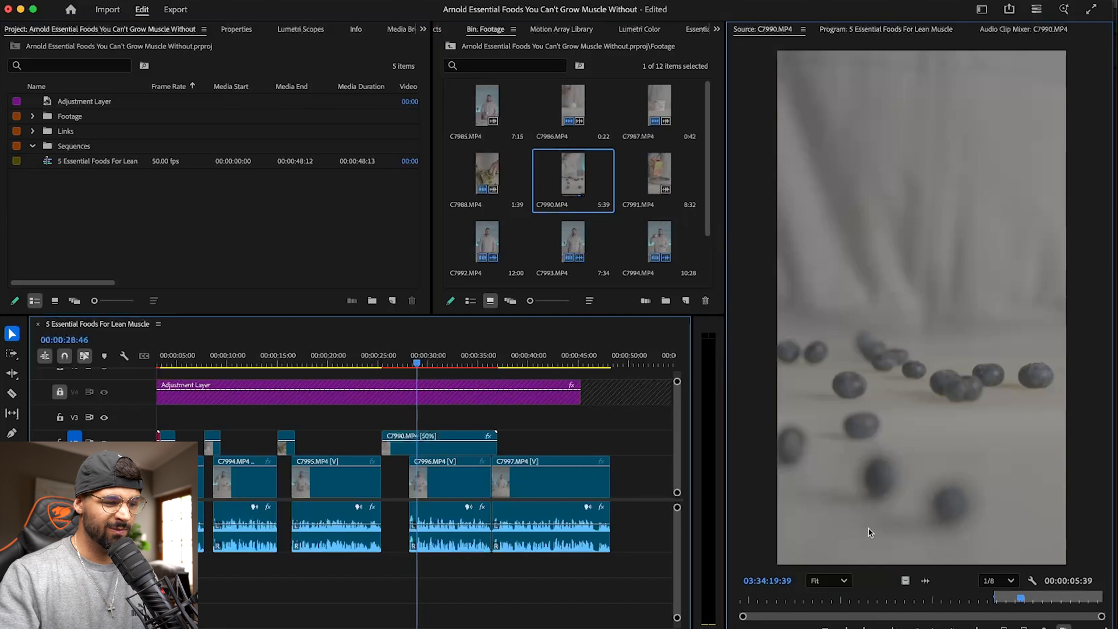
{"action": "left_click_drag", "start_coordinate": [925, 580], "coordinate": [344, 562]}
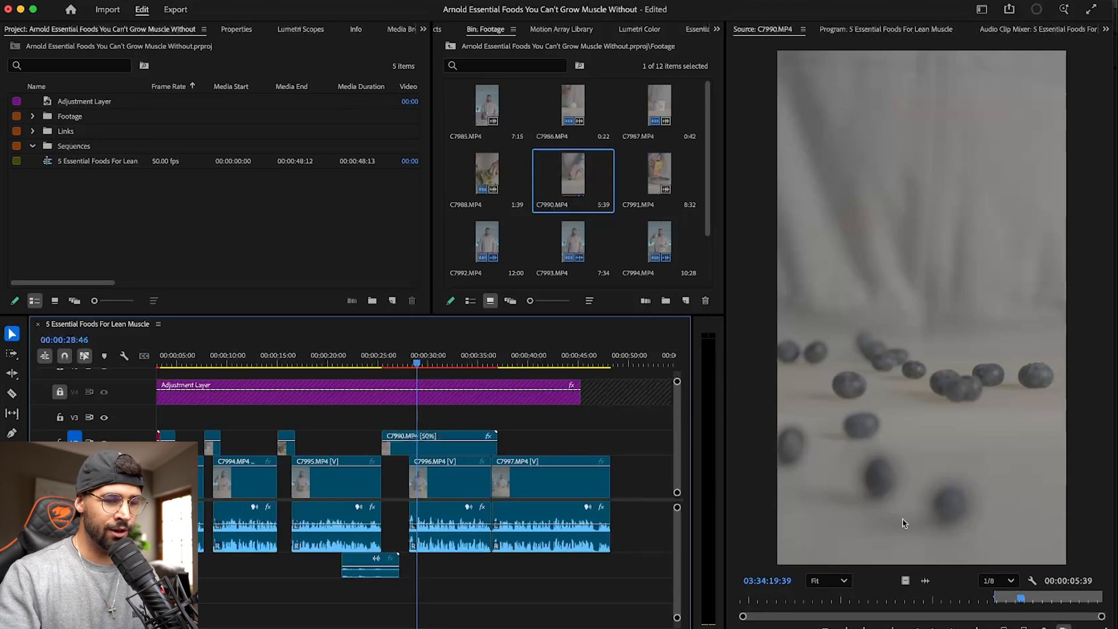
{"action": "left_click_drag", "start_coordinate": [925, 580], "coordinate": [483, 578]}
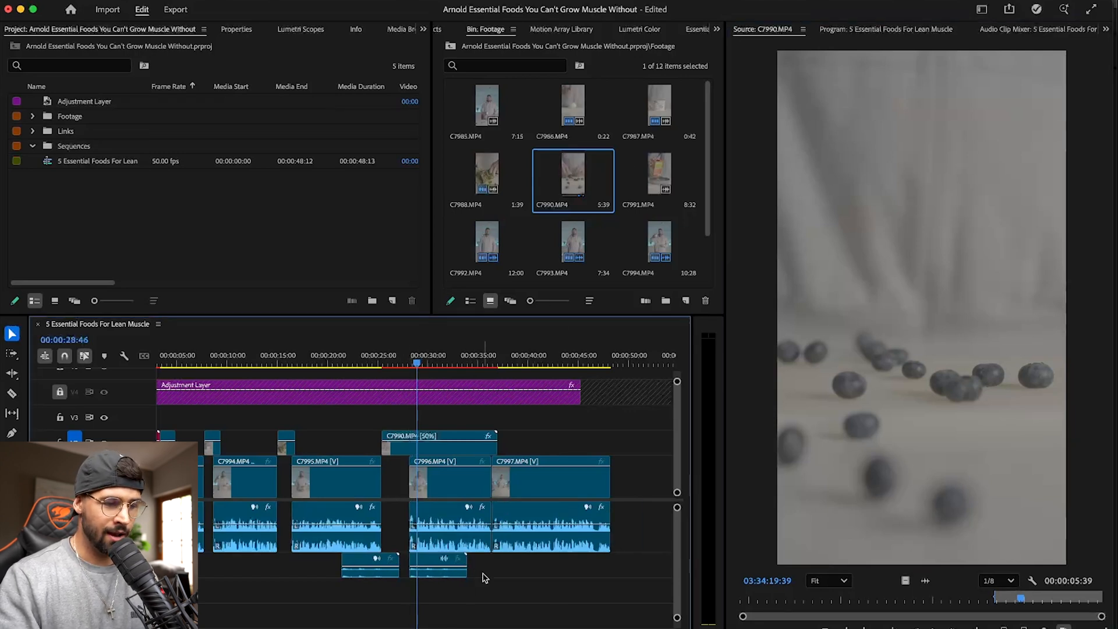
{"action": "left_click", "coordinate": [396, 482]}
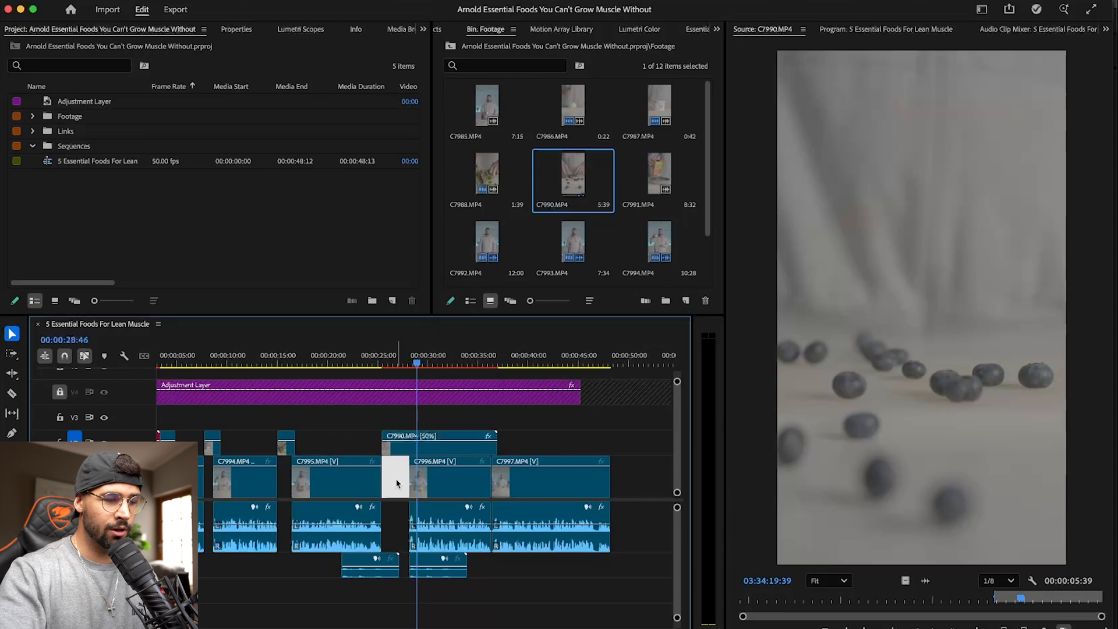
{"action": "key", "text": "Delete"}
{"action": "key", "text": "super+z"}
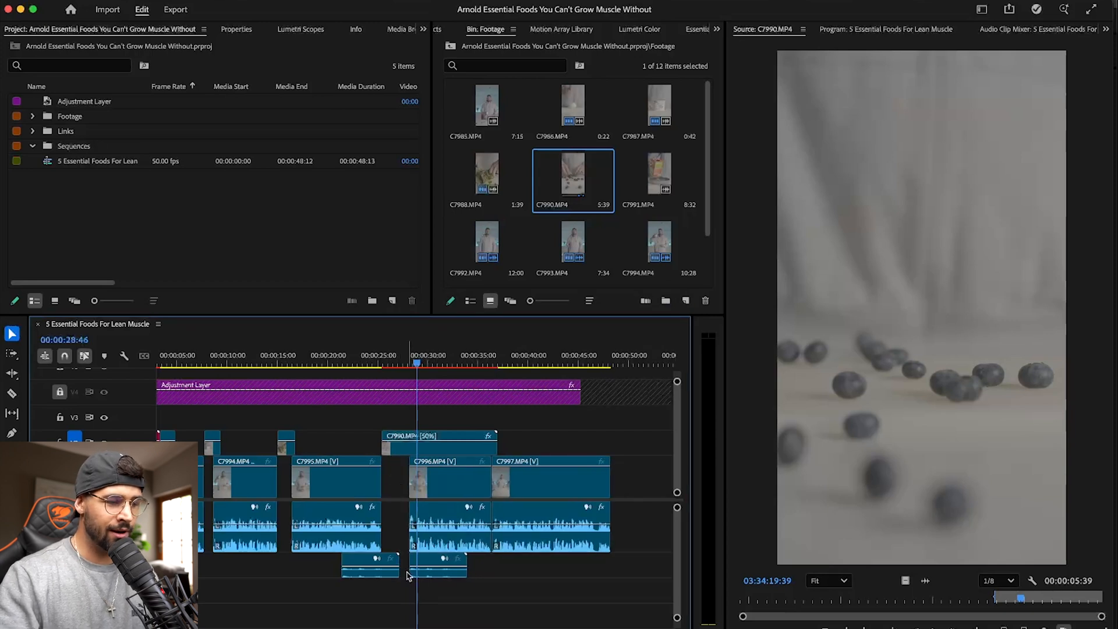
- Move the second A2 audio clip 4 seconds 32 frames later, start the first at the gap's beginning, and test closing the gap
{"action": "left_click_drag", "start_coordinate": [432, 563], "coordinate": [479, 563]}
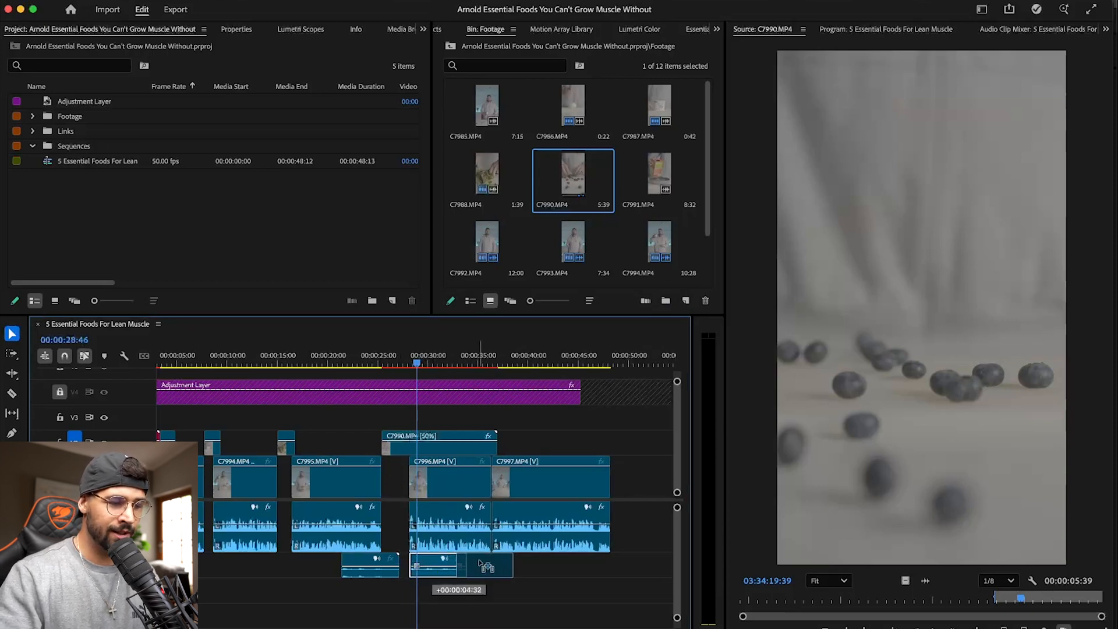
{"action": "left_click_drag", "start_coordinate": [396, 577], "coordinate": [419, 577]}
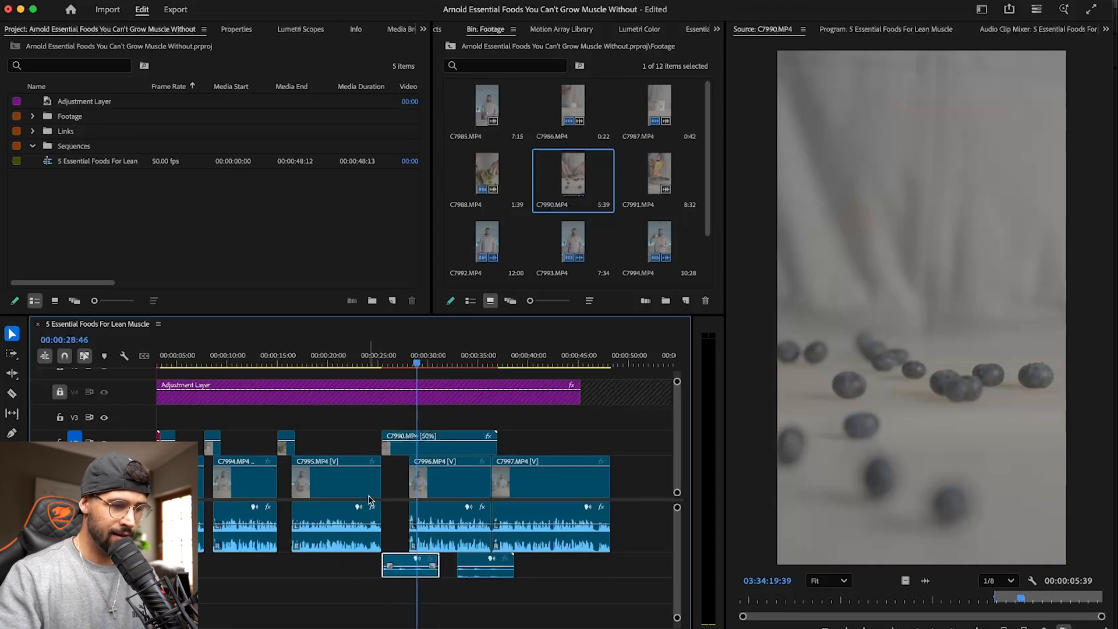
{"action": "left_click", "coordinate": [397, 489]}
{"action": "key", "text": "Delete"}
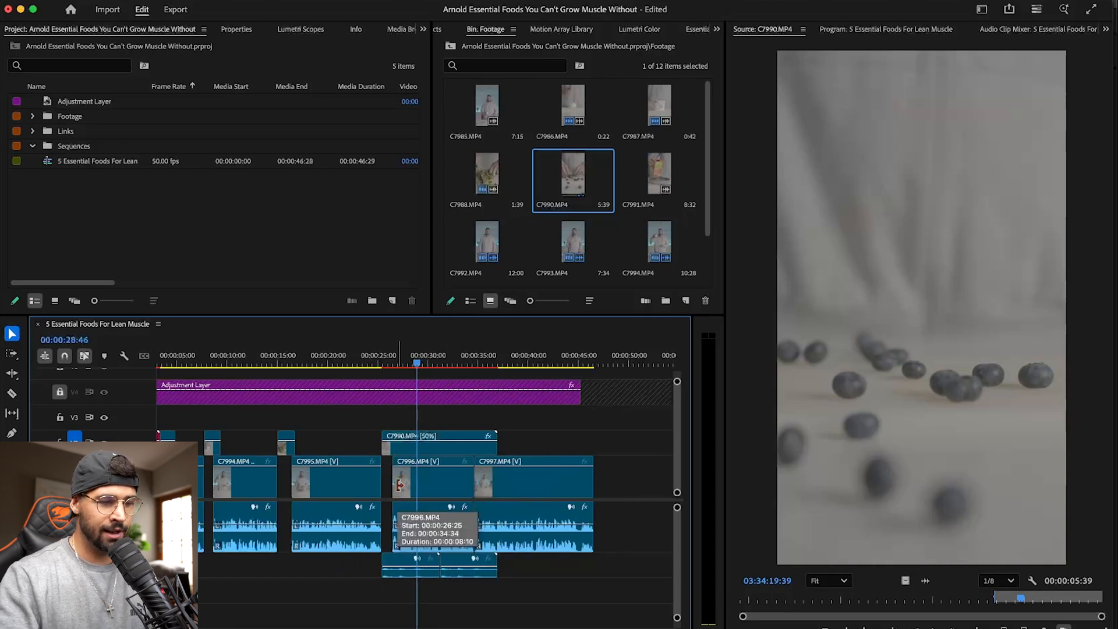
{"action": "key", "text": "super+z"}
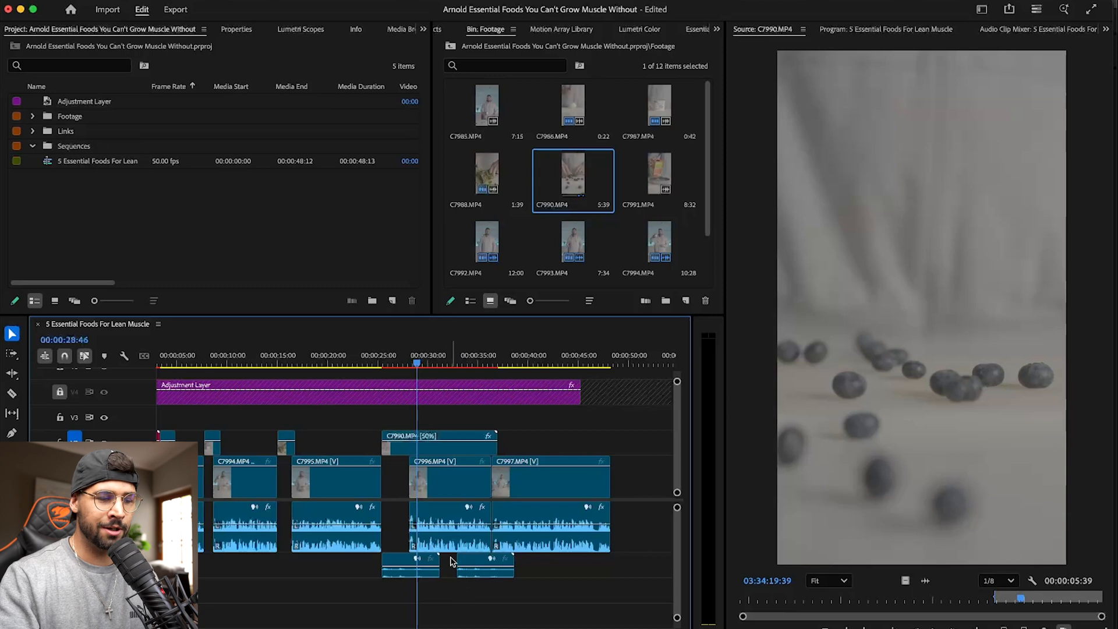
{"action": "key", "text": "Delete"}
{"action": "key", "text": "super+z"}
- Delete both C7990.MP4 audio clips from A2 and save the project
{"action": "left_click_drag", "start_coordinate": [541, 591], "coordinate": [399, 566]}
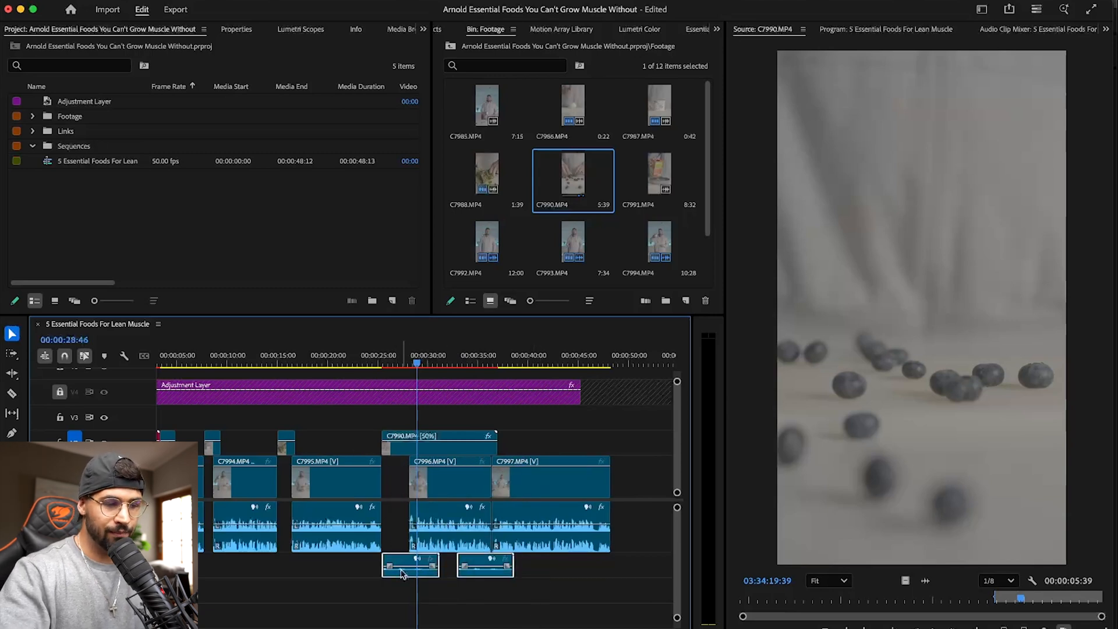
{"action": "key", "text": "Delete"}
{"action": "key", "text": "super+s"}
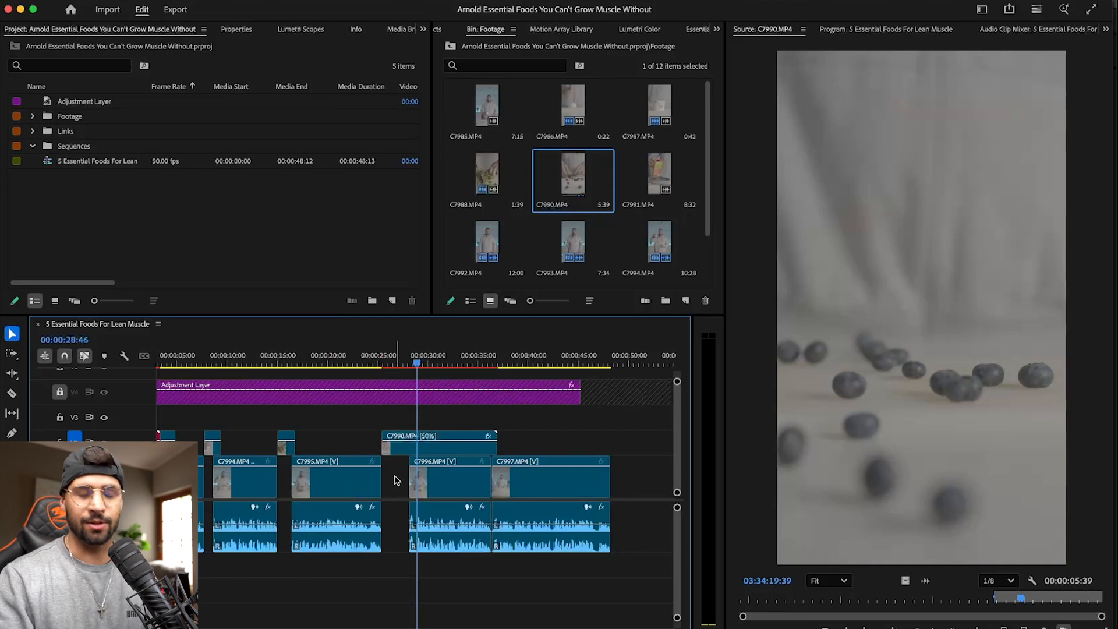
- Close the gap before C7996.MP4, trim the C7990.MP4 cutaway to end at about 00:00:31, and return to the cut
{"action": "left_click", "coordinate": [394, 480]}
{"action": "key", "text": "Delete"}
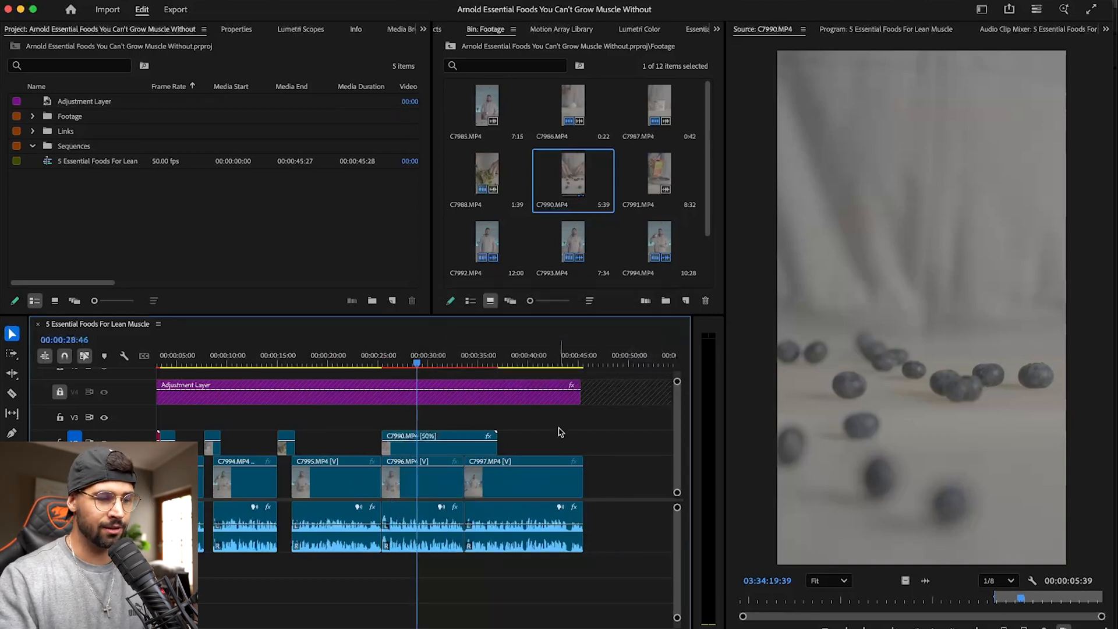
{"action": "left_click_drag", "start_coordinate": [504, 450], "coordinate": [437, 450]}
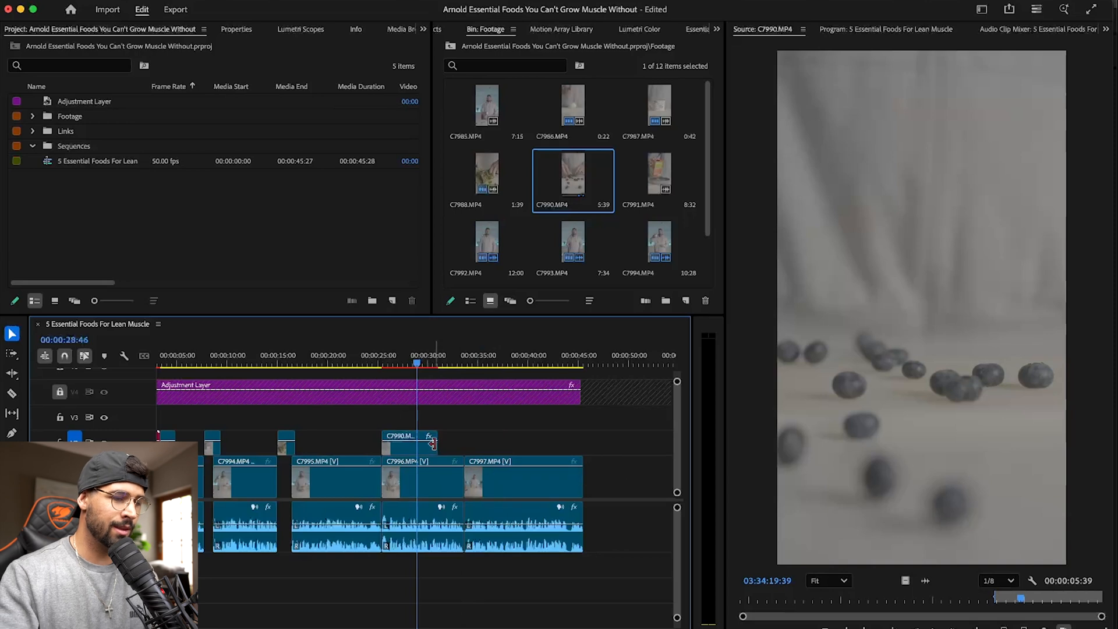
{"action": "left_click", "coordinate": [381, 357]}
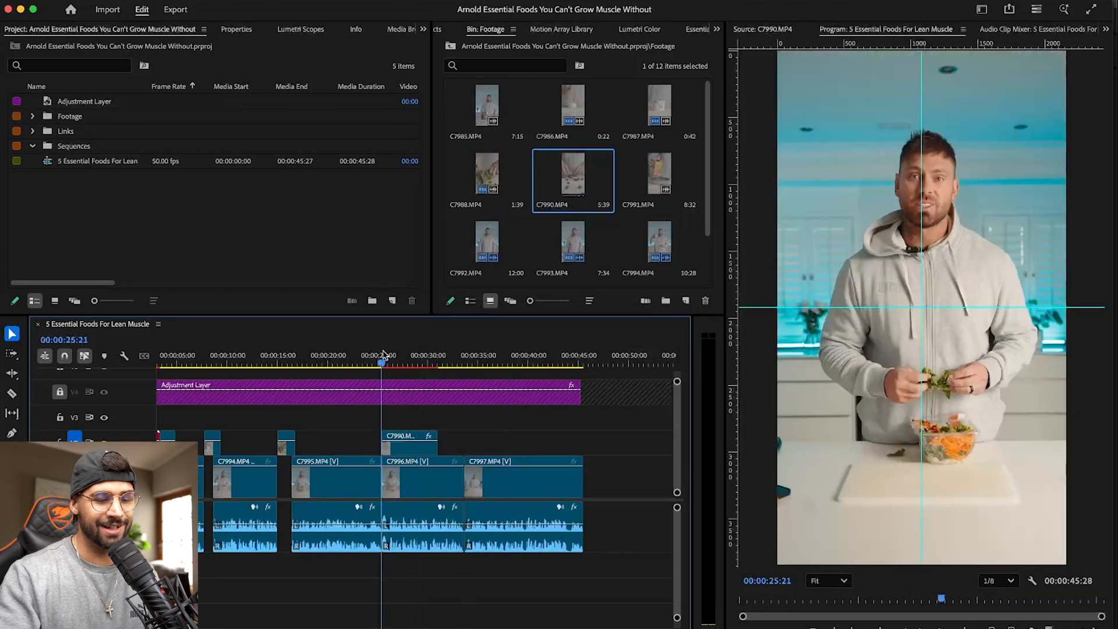
- Trim the C7990.MP4 cutaway on V2 to end at 00:00:28:37 and play back the edit into C7997.MP4
{"action": "key", "text": "="}
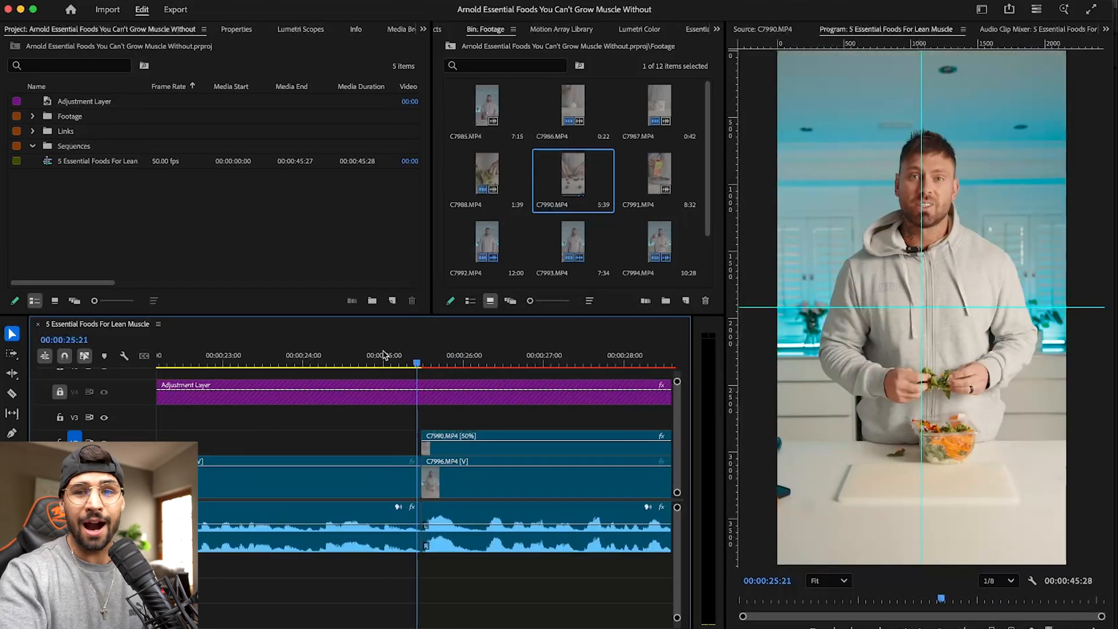
{"action": "key", "text": "-"}
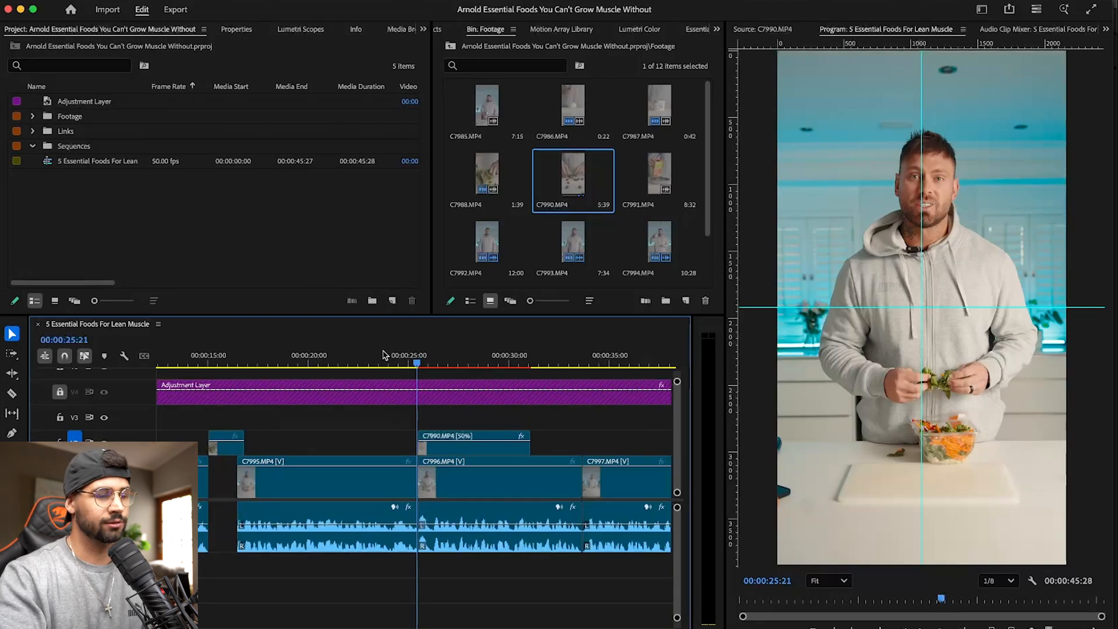
{"action": "key", "text": "space"}
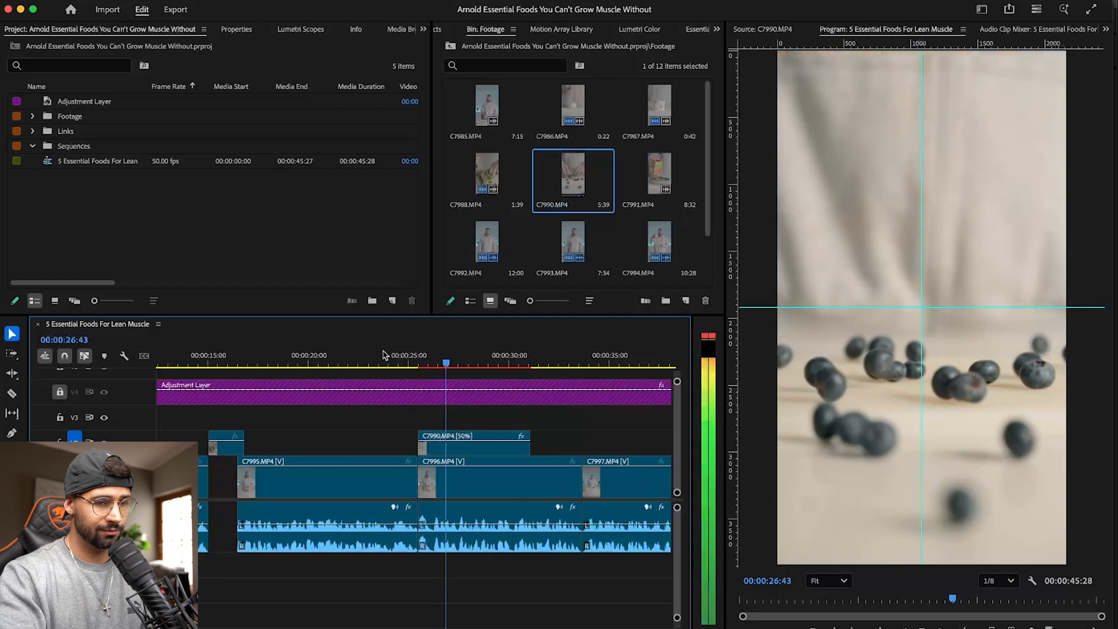
{"action": "key", "text": "space"}
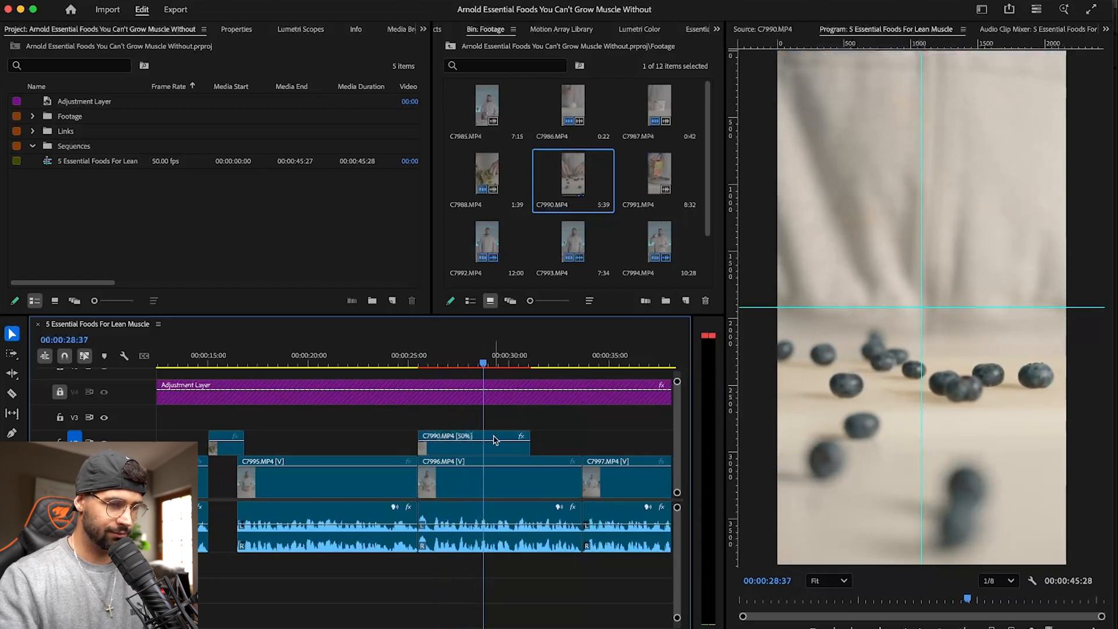
{"action": "left_click_drag", "start_coordinate": [532, 448], "coordinate": [483, 448]}
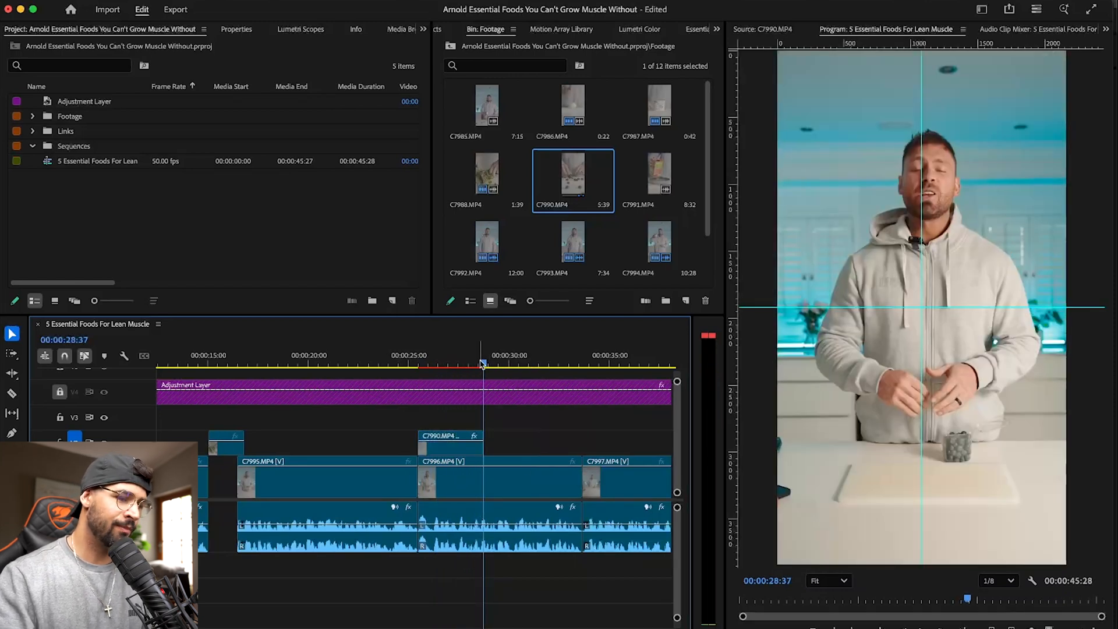
{"action": "left_click", "coordinate": [393, 361]}
{"action": "key", "text": "space"}
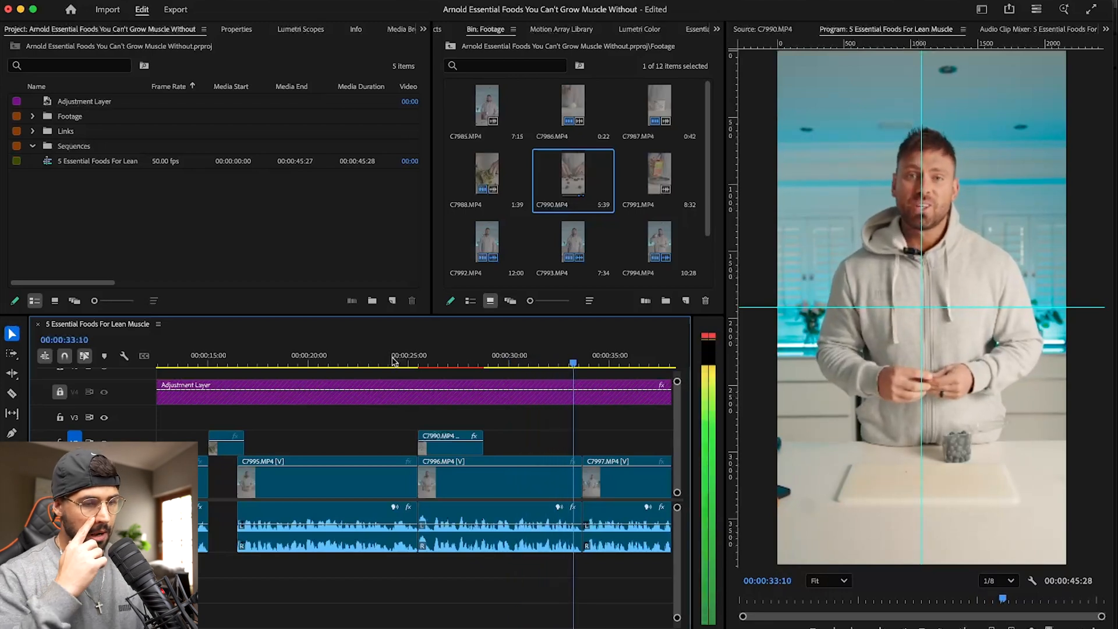
{"action": "key", "text": "backslash"}
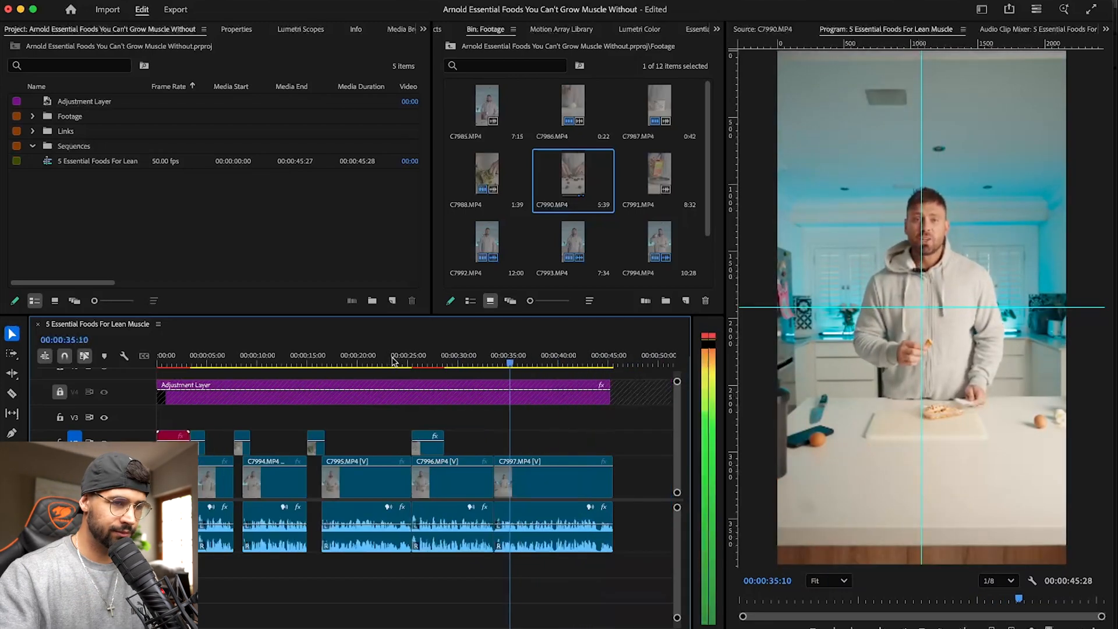
- Mark a 1-second-34-frame section of C7991.MP4 where the oats pour into the bowl and place it on V2 above the end of C7996.MP4
{"action": "double_click", "coordinate": [657, 171]}
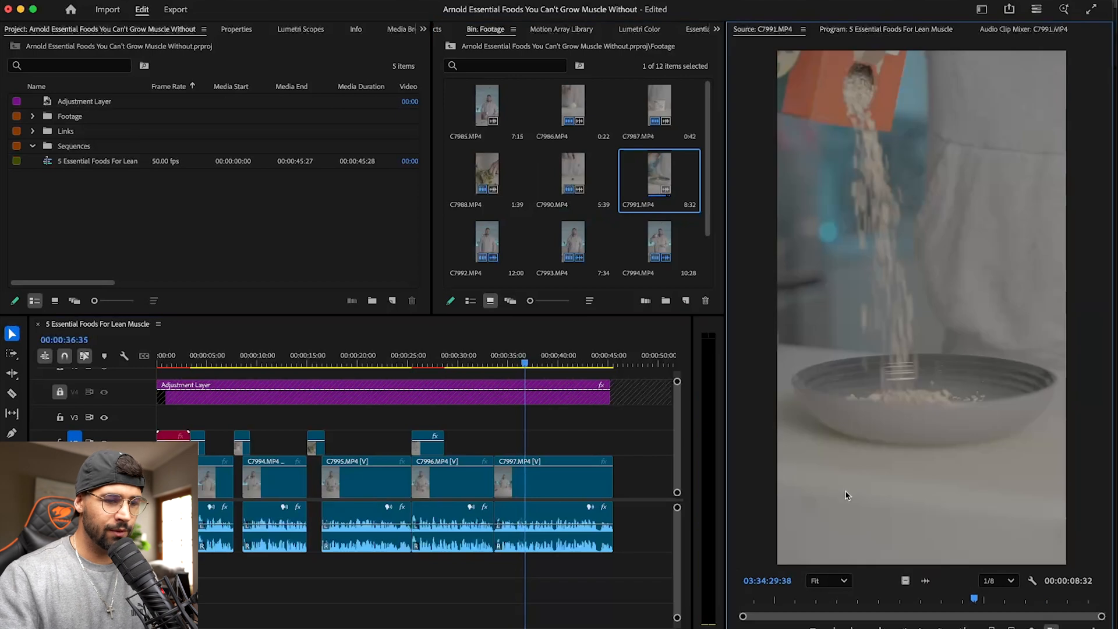
{"action": "left_click_drag", "start_coordinate": [780, 602], "coordinate": [941, 599]}
{"action": "key", "text": "i"}
{"action": "key", "text": "o"}
{"action": "left_click_drag", "start_coordinate": [668, 474], "coordinate": [481, 445]}
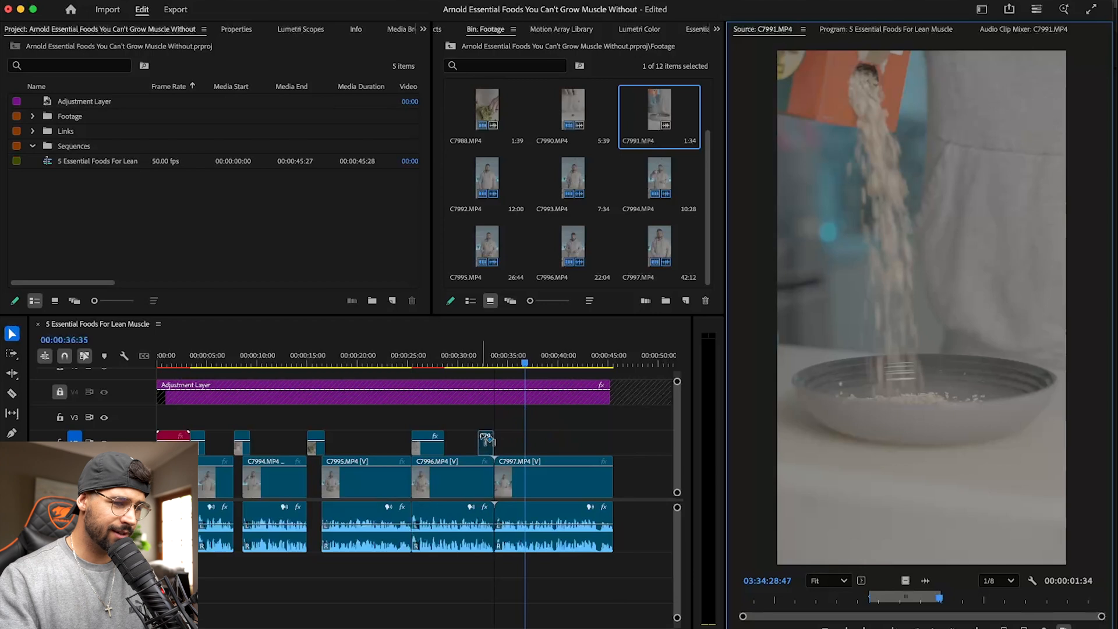
- Move the C7991.MP4 cutaway on V2 to start at 00:00:28:18, overwriting the tail of the C7990.MP4 cutaway
{"action": "left_click", "coordinate": [434, 362]}
{"action": "key", "text": "space"}
{"action": "key", "text": "equal"}
{"action": "key", "text": "equal"}
{"action": "key", "text": "equal"}
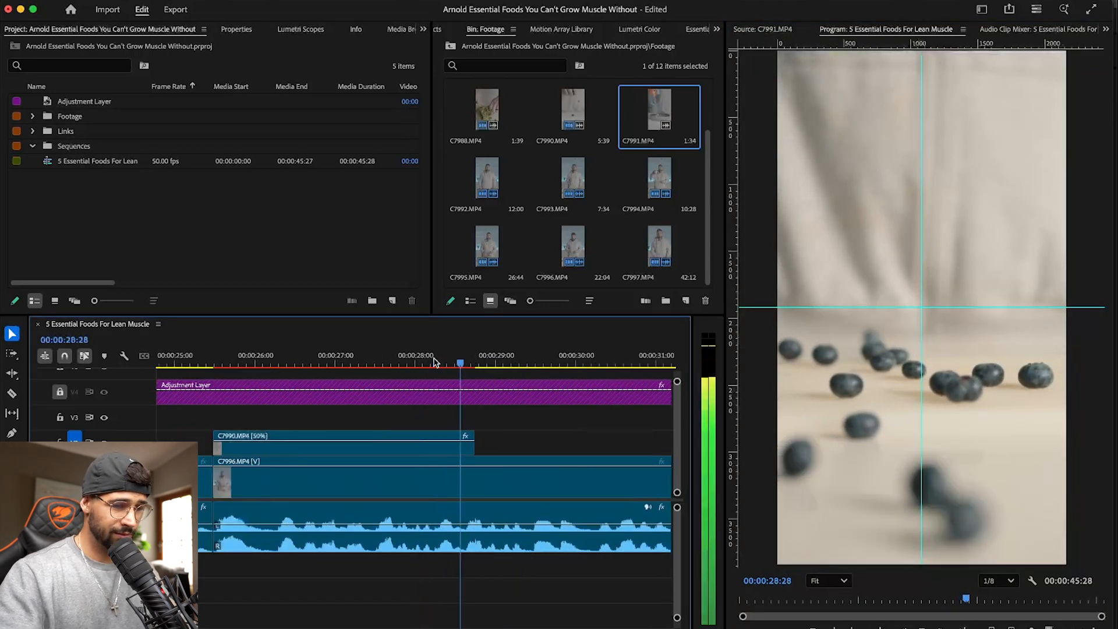
{"action": "key", "text": "space"}
{"action": "left_click", "coordinate": [445, 362]}
{"action": "key", "text": "minus"}
{"action": "key", "text": "minus"}
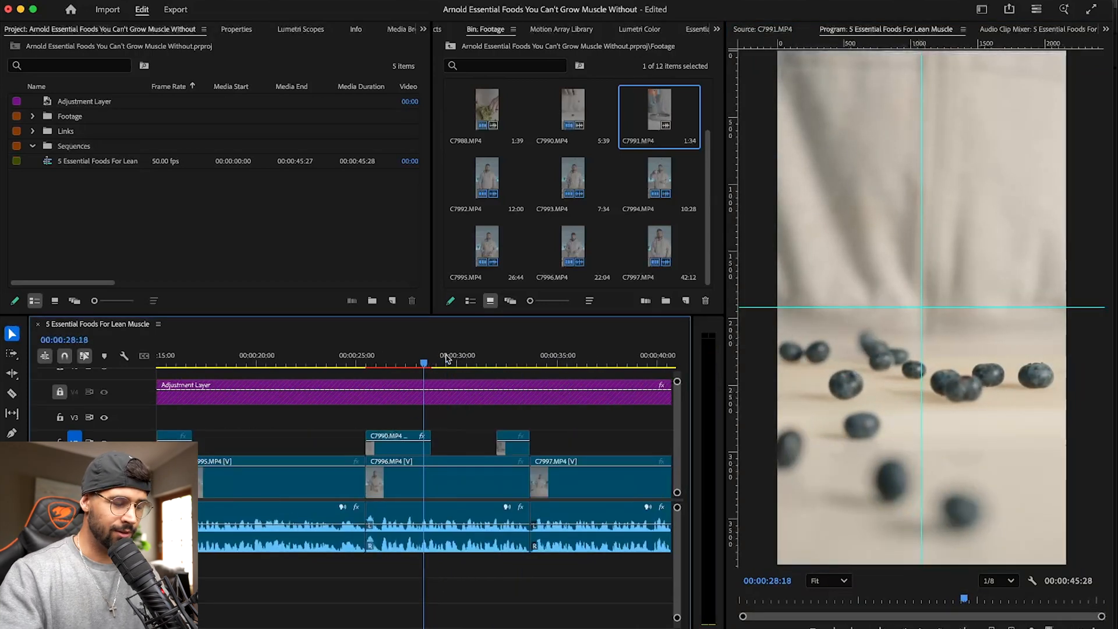
{"action": "left_click_drag", "start_coordinate": [512, 445], "coordinate": [463, 448]}
- Set the C7991.MP4 cutaway's speed to 50% and change its time interpolation
{"action": "right_click", "coordinate": [450, 452]}
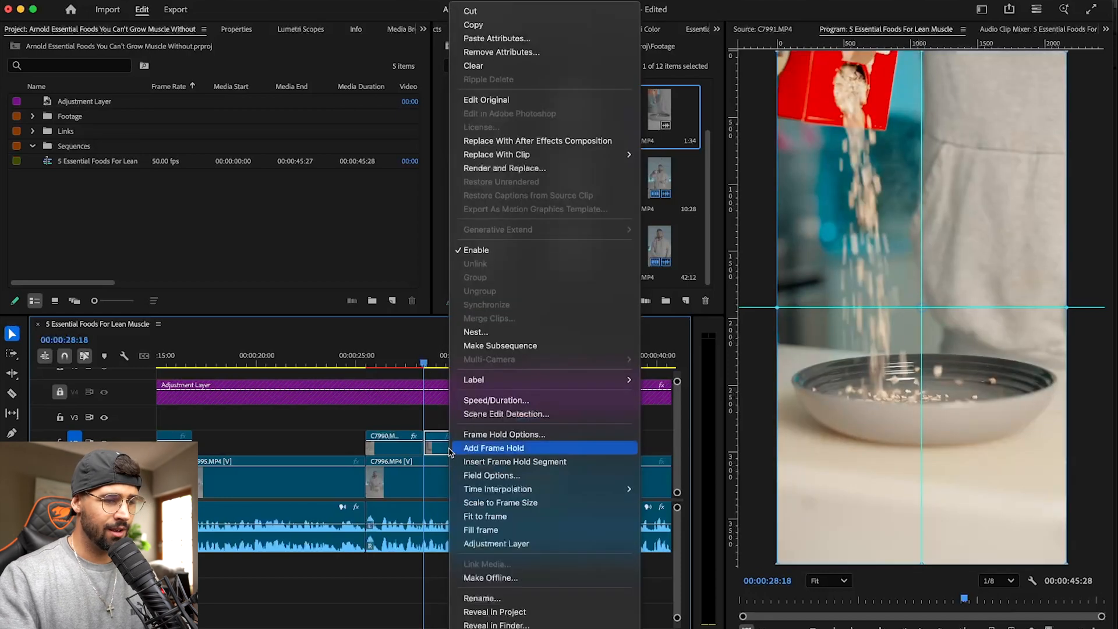
{"action": "left_click", "coordinate": [506, 395]}
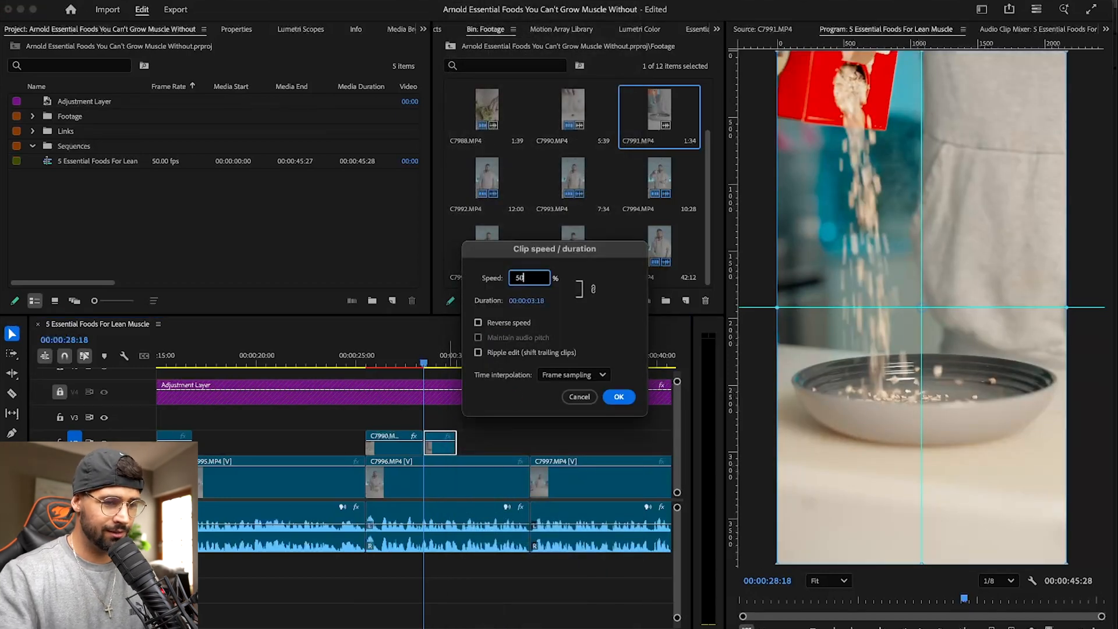
{"action": "left_click", "coordinate": [600, 374]}
{"action": "left_click", "coordinate": [573, 425]}
{"action": "left_click", "coordinate": [618, 396]}
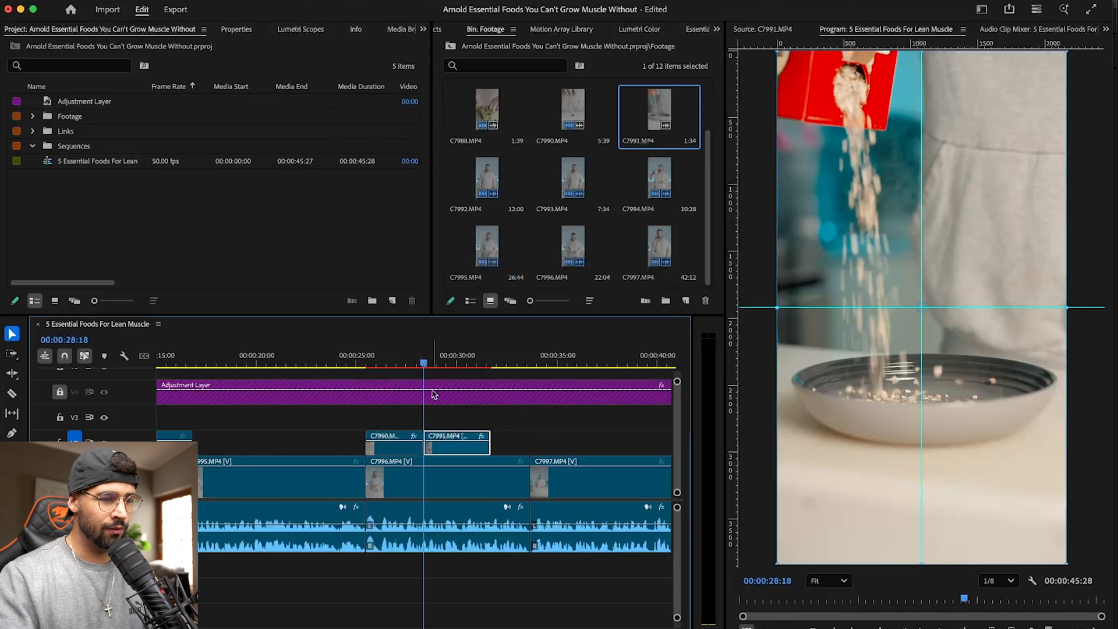
- Play back the sequence from the C7991.MP4 cutaway through C7997.MP4 to check the closing section
{"action": "left_click", "coordinate": [418, 359]}
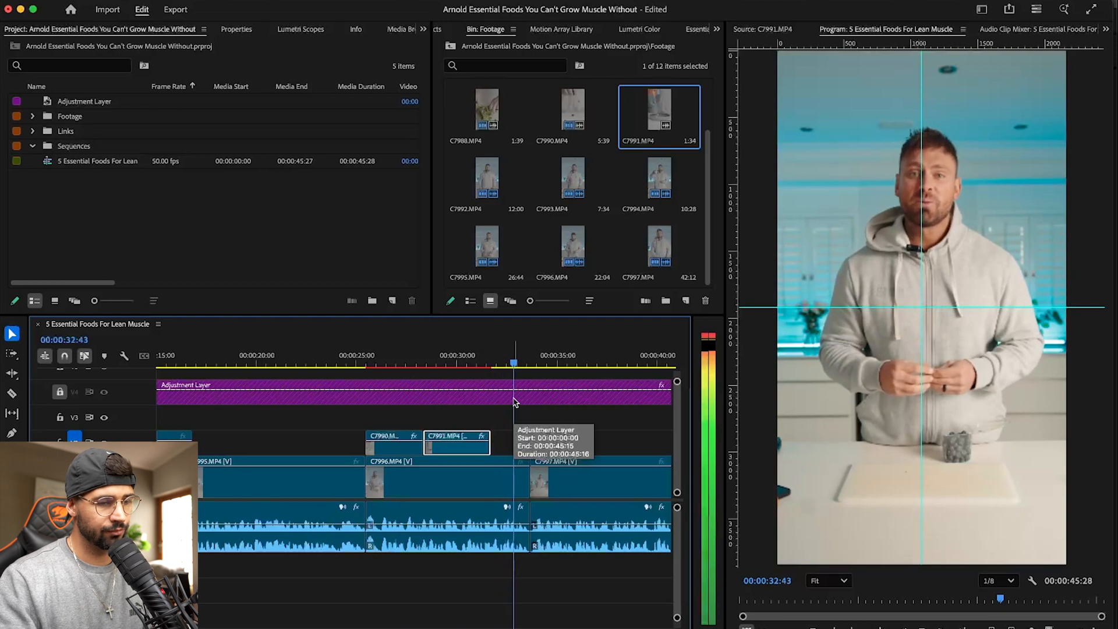
{"action": "key", "text": "minus"}
{"action": "key", "text": "minus"}
{"action": "key", "text": "equal"}
{"action": "key", "text": "equal"}
{"action": "key", "text": "equal"}
{"action": "key", "text": "equal"}
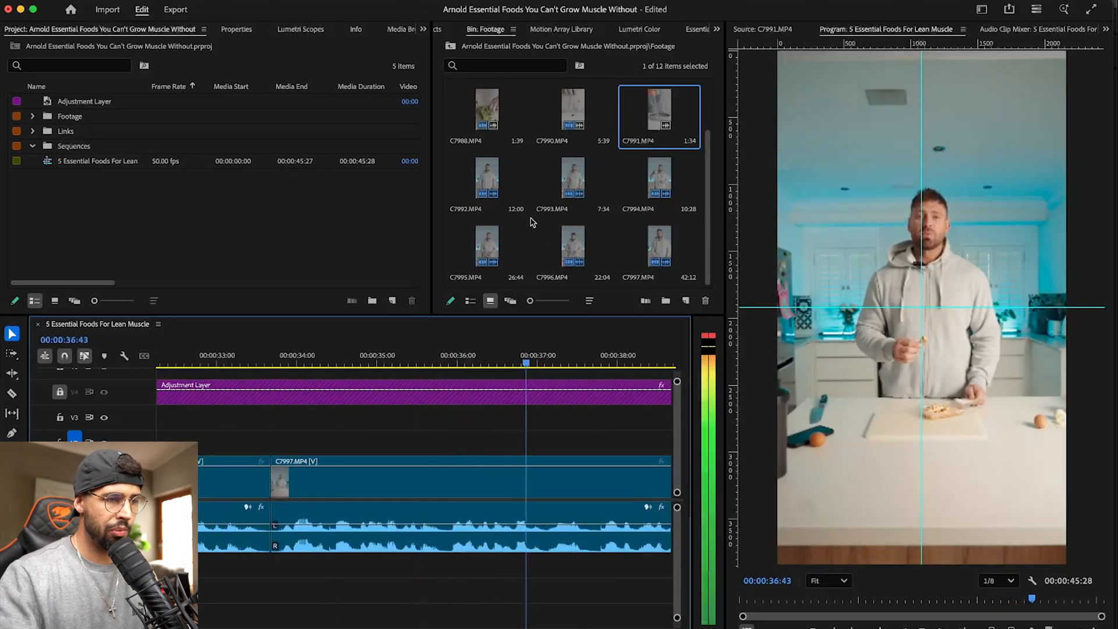
{"action": "key", "text": "minus"}
{"action": "key", "text": "minus"}
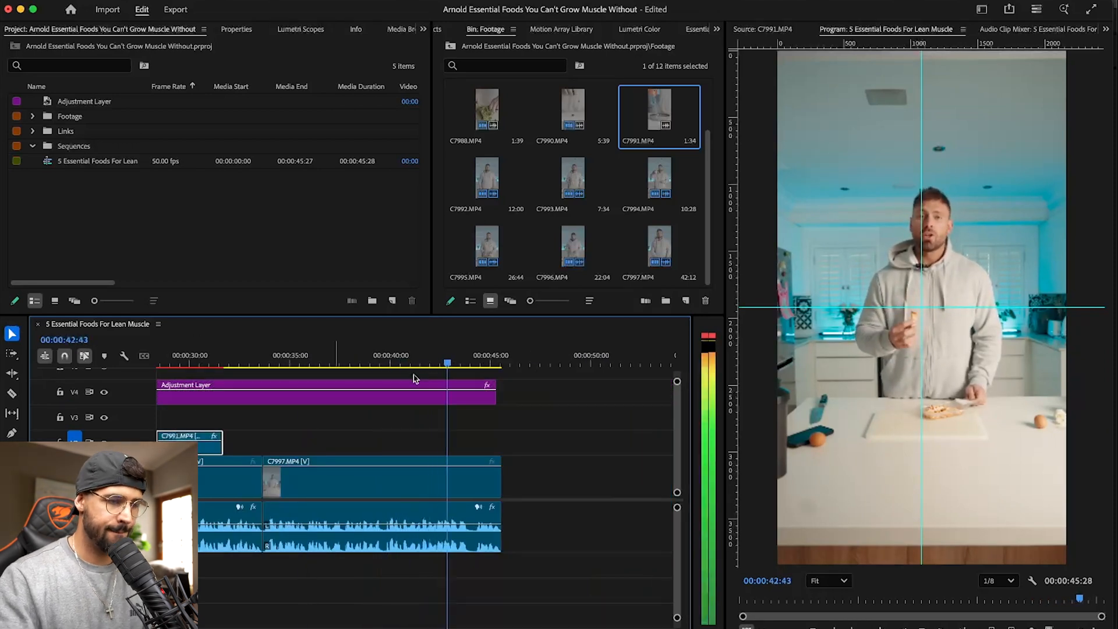
- Extend the Adjustment Layer on V4 to the end of C7997.MP4, relock the track and save the project
{"action": "left_click", "coordinate": [59, 391]}
{"action": "left_click", "coordinate": [58, 392]}
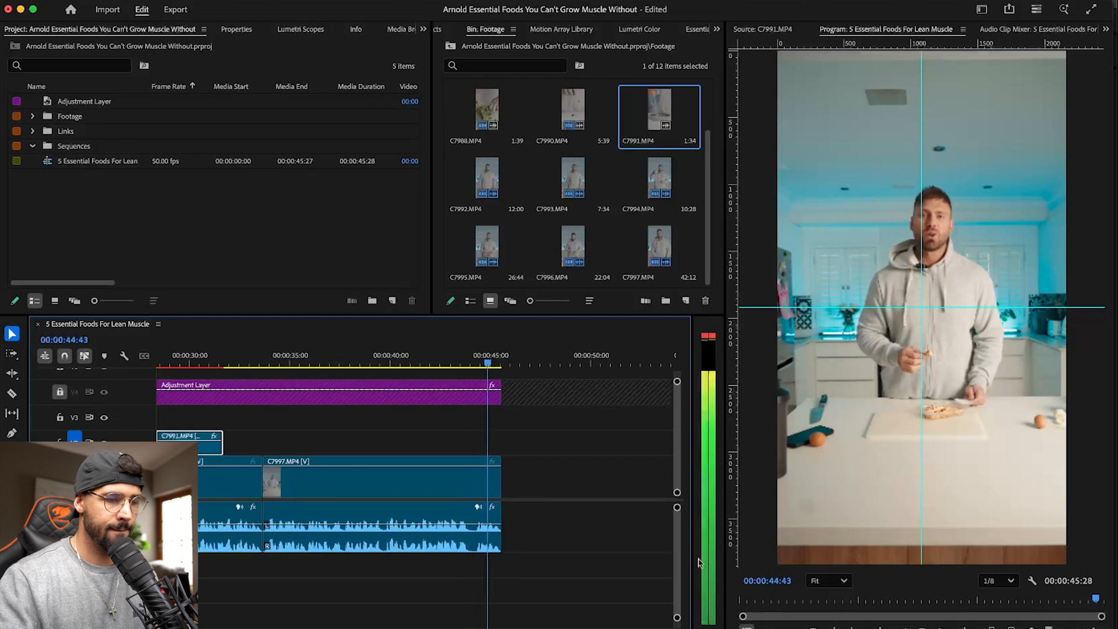
{"action": "key", "text": "super+s"}
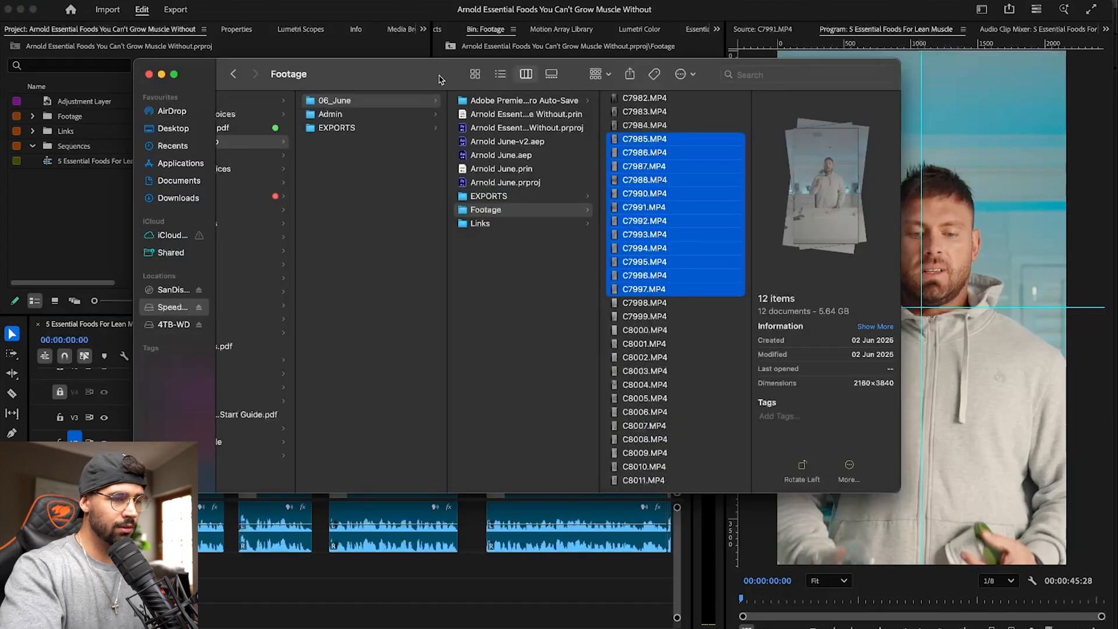
- In a new Finder tab, open the SOUND folder inside ASSETS on the Speedy Joe drive and group the items by Kind
{"action": "key", "text": "super+t"}
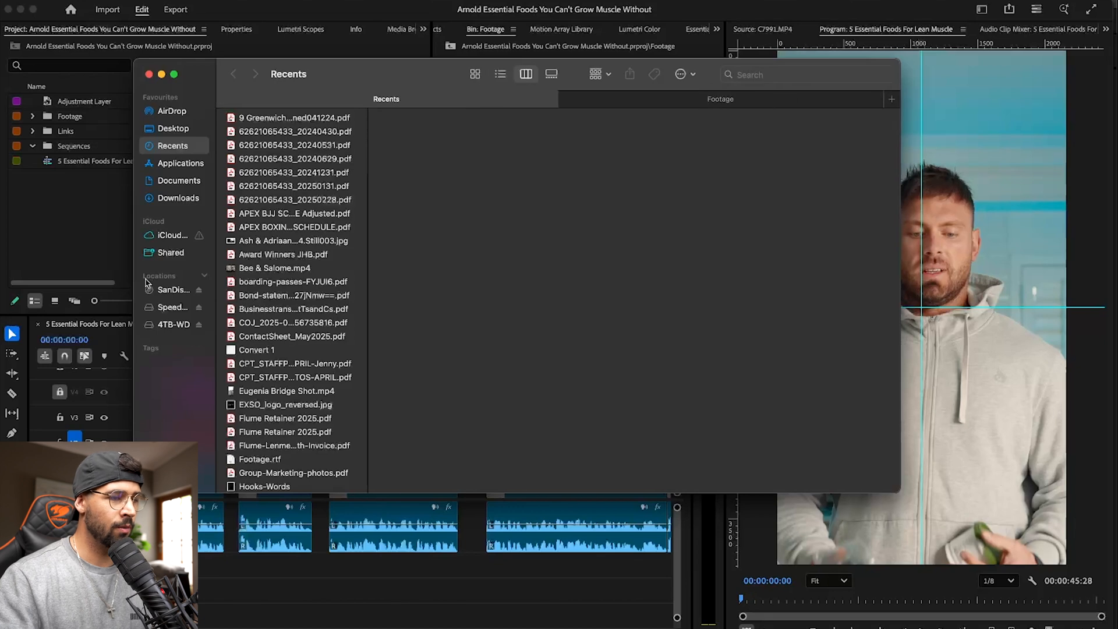
{"action": "left_click", "coordinate": [173, 308]}
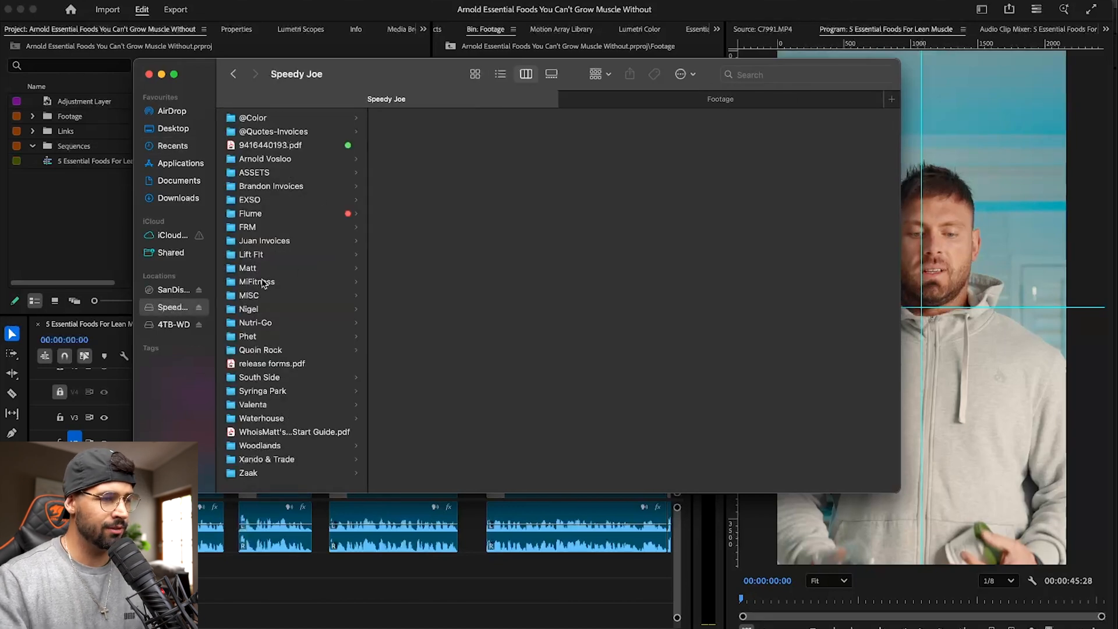
{"action": "left_click", "coordinate": [290, 173]}
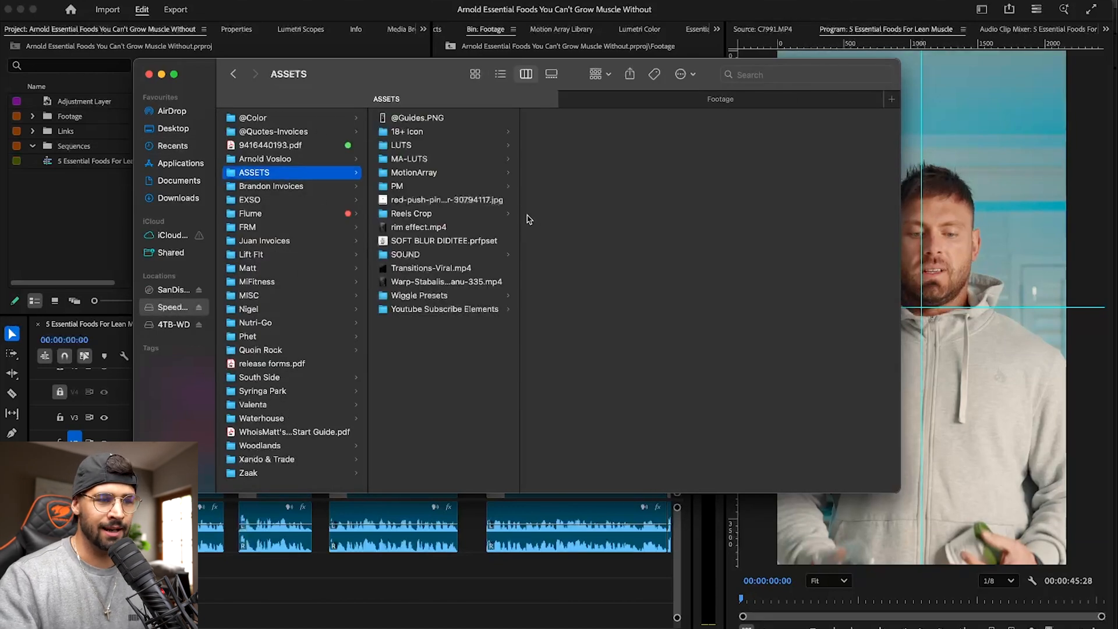
{"action": "left_click", "coordinate": [431, 256]}
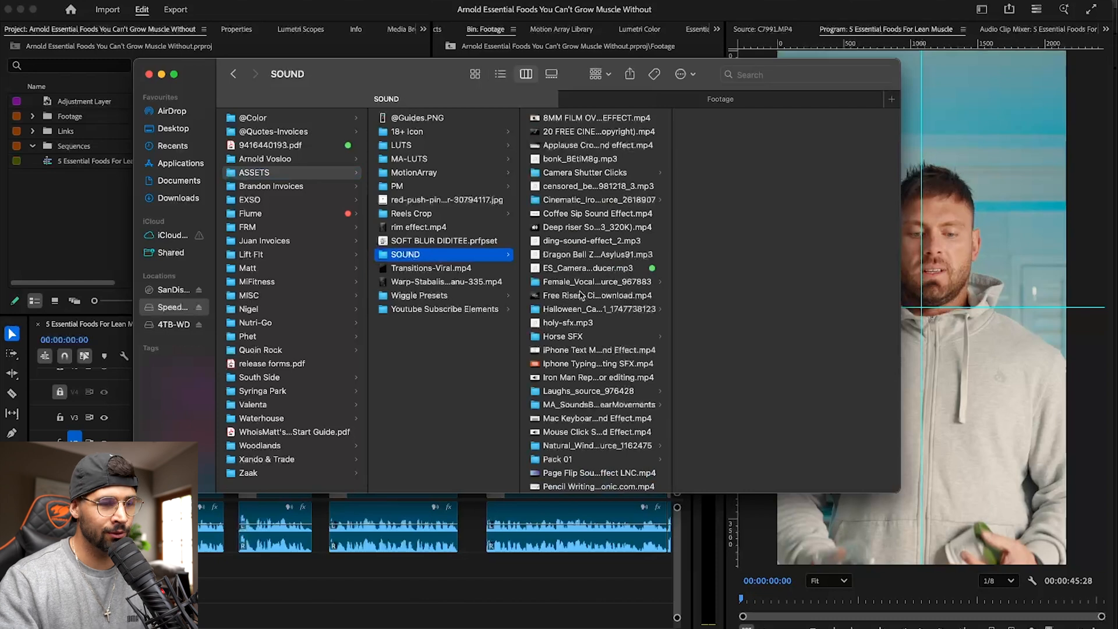
{"action": "left_click", "coordinate": [600, 74]}
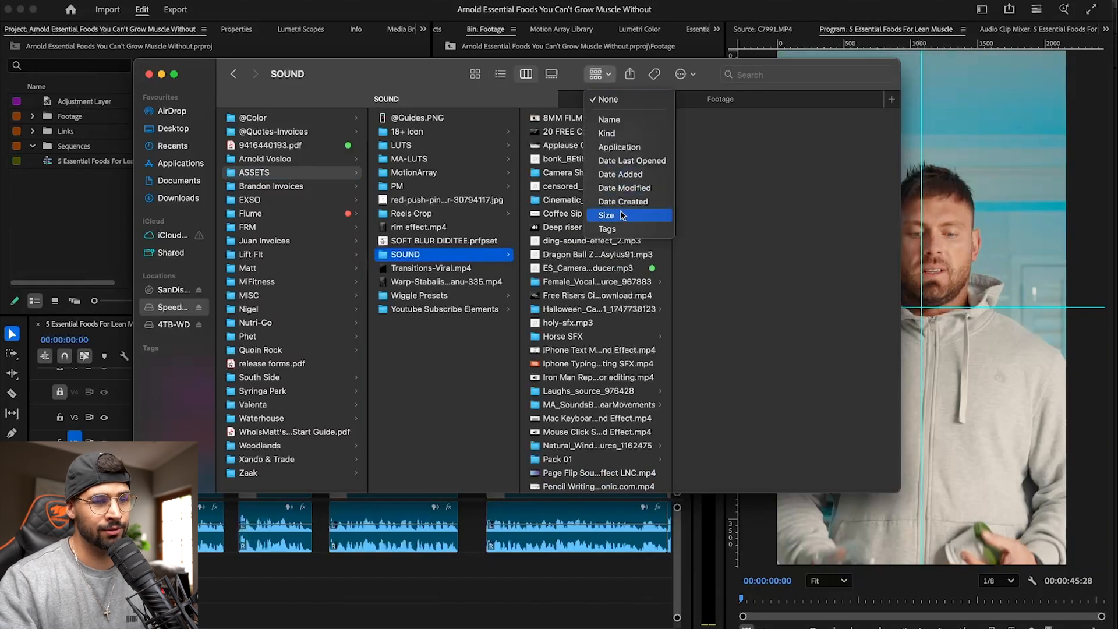
{"action": "left_click", "coordinate": [631, 135]}
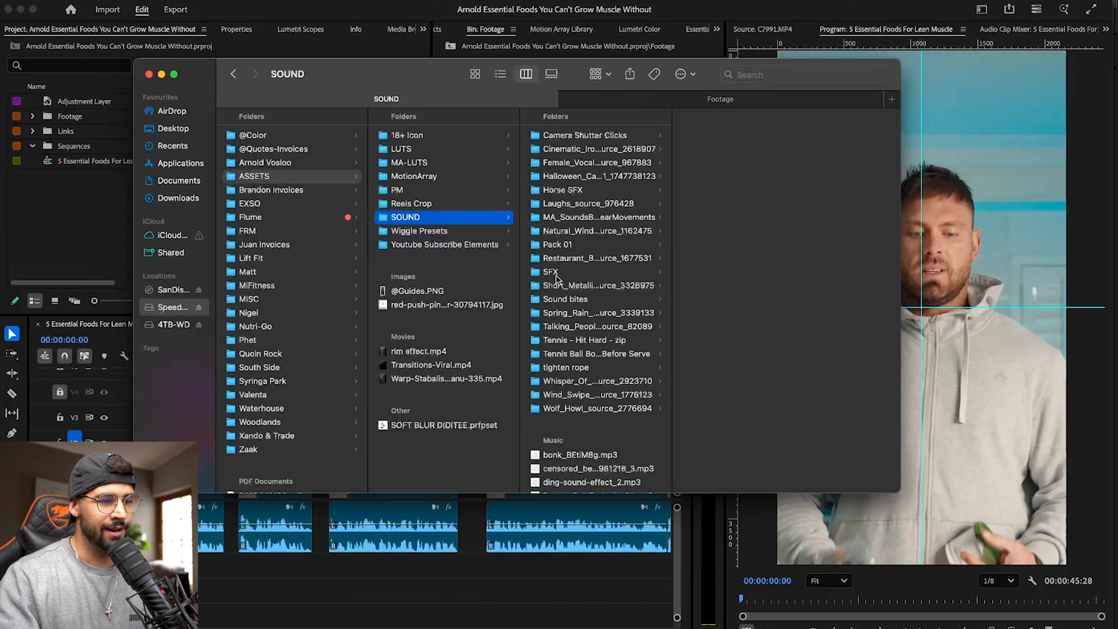
- Import the SFX folder into the Premiere Pro project and expand its bin
{"action": "left_click", "coordinate": [556, 273]}
{"action": "left_click_drag", "start_coordinate": [573, 273], "coordinate": [63, 186]}
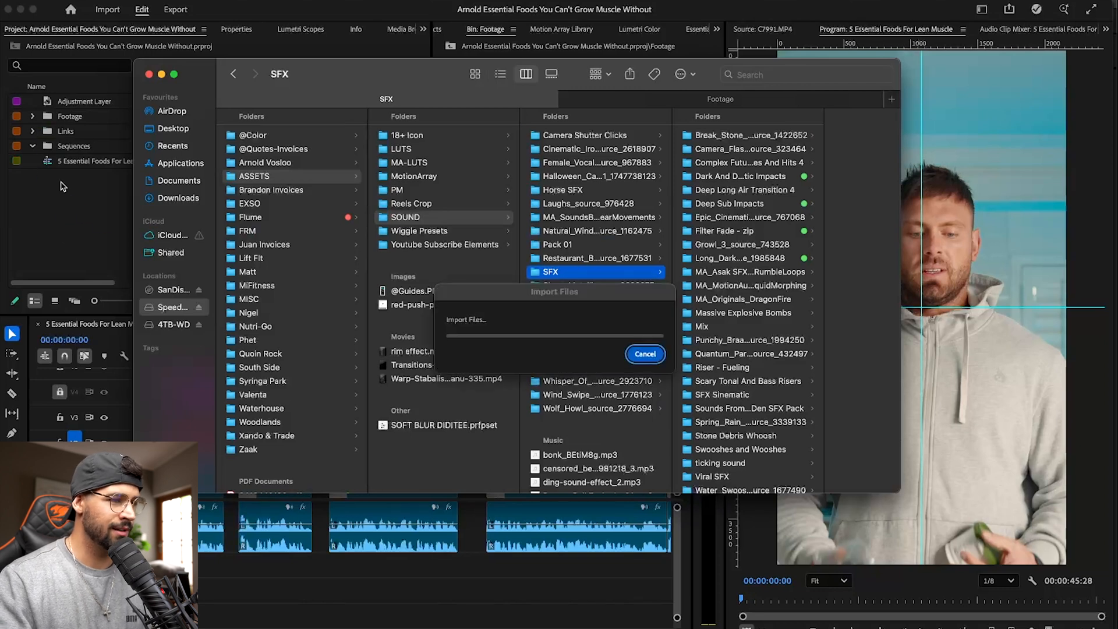
{"action": "left_click", "coordinate": [674, 394]}
{"action": "left_click_drag", "start_coordinate": [71, 146], "coordinate": [105, 218]}
{"action": "left_click", "coordinate": [33, 131]}
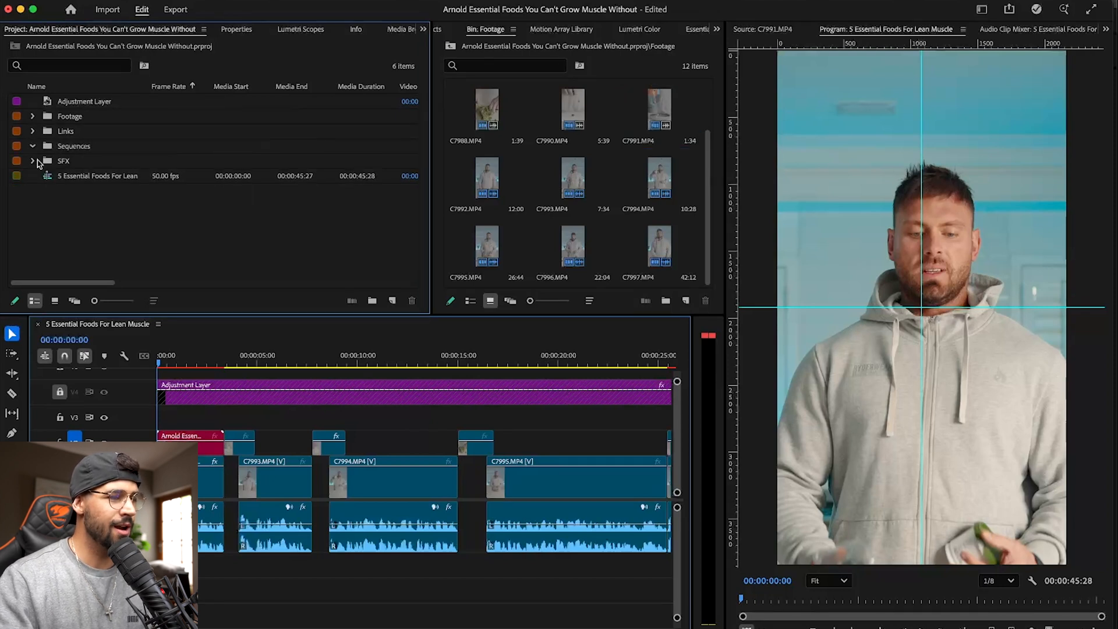
{"action": "left_click", "coordinate": [34, 161]}
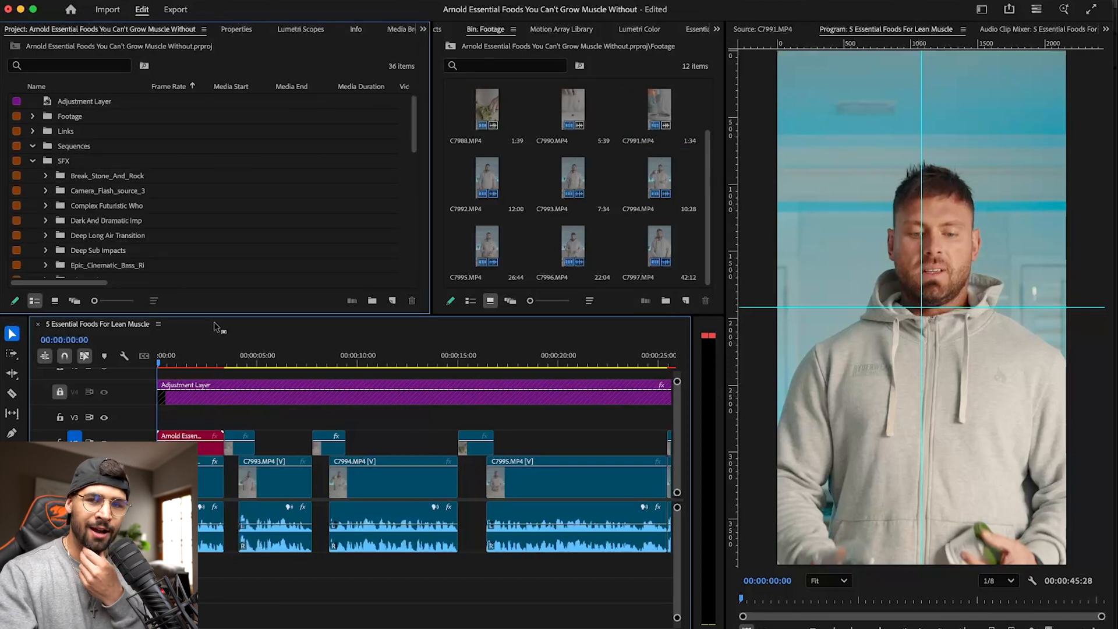
{"action": "scroll", "coordinate": [159, 233], "scroll_direction": "down", "scroll_amount": 1}
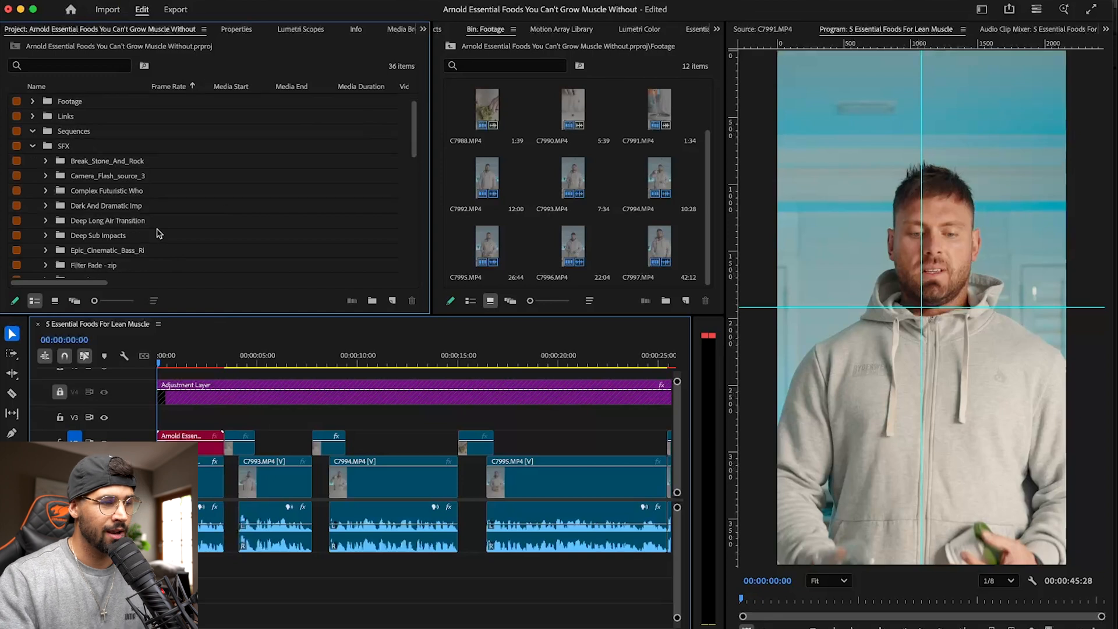
- Play the opening twice from the sequence start, stop at 00:00:03:14, and save the project
{"action": "left_click", "coordinate": [149, 354]}
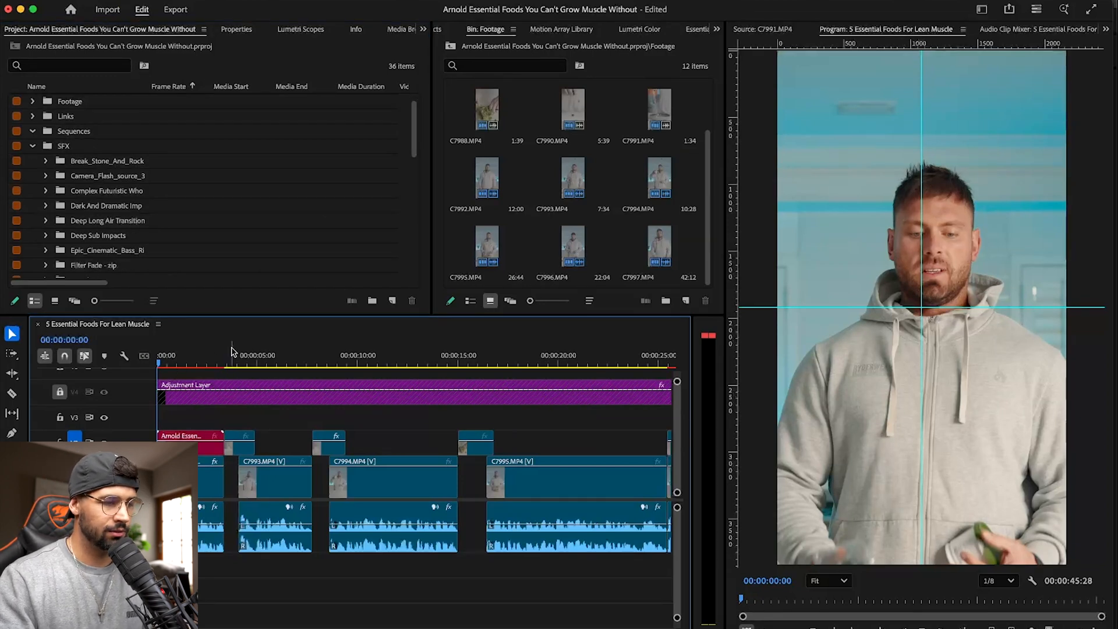
{"action": "key", "text": "space"}
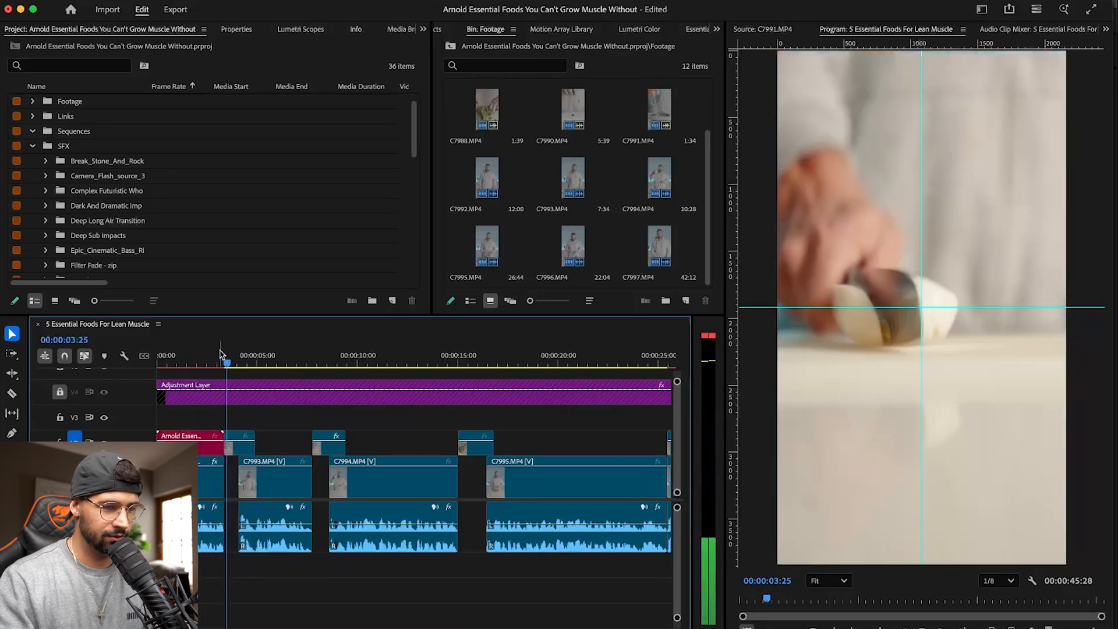
{"action": "left_click_drag", "start_coordinate": [247, 356], "coordinate": [157, 357]}
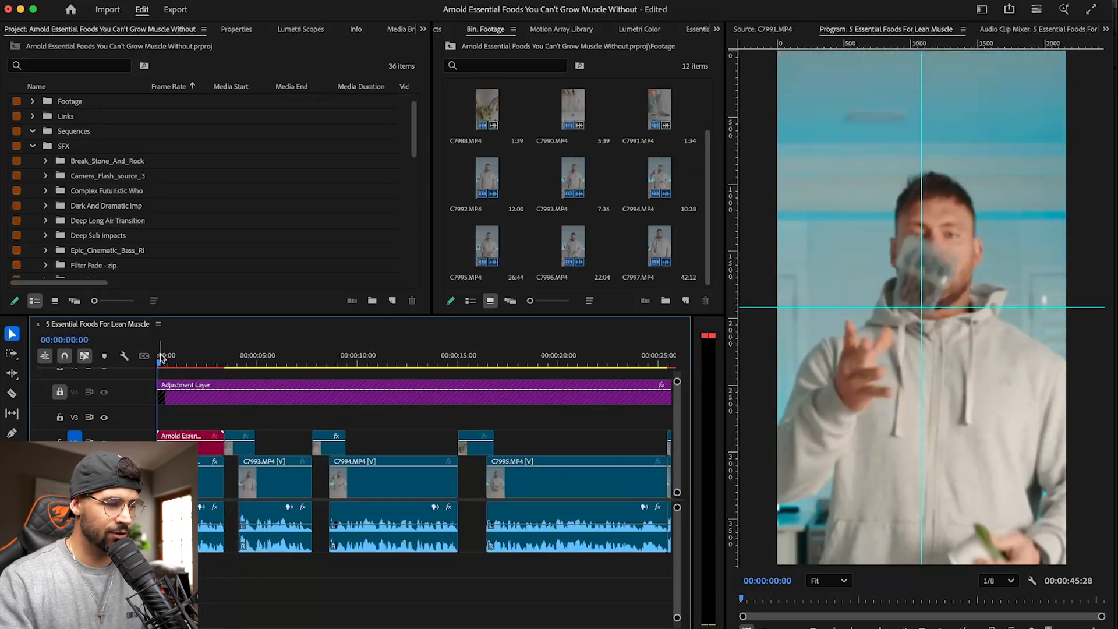
{"action": "key", "text": "space"}
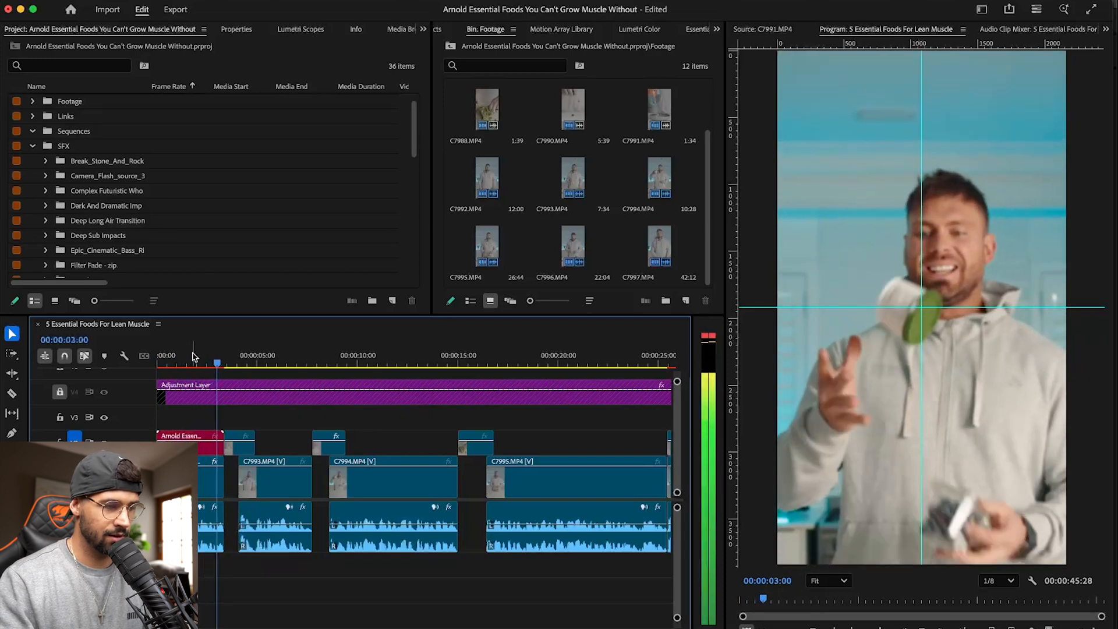
{"action": "key", "text": "space"}
{"action": "key", "text": "super+s"}
- Widen the project list's Name column so full names fit, and browse the SFX sub-bins to the end
{"action": "scroll", "coordinate": [120, 208], "scroll_direction": "down", "scroll_amount": 3}
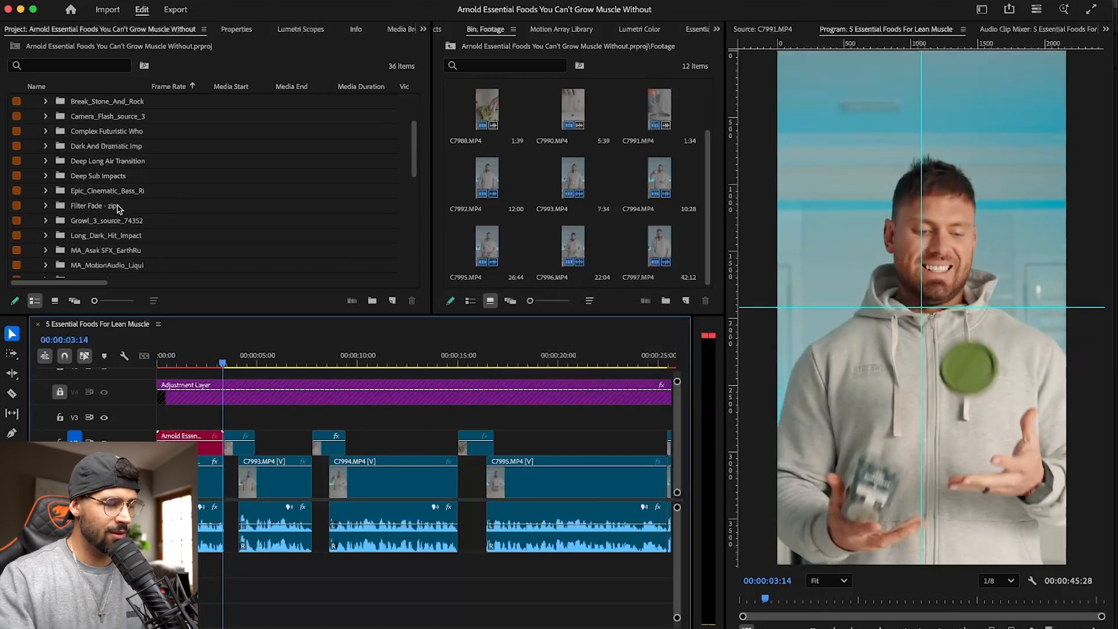
{"action": "scroll", "coordinate": [105, 216], "scroll_direction": "up", "scroll_amount": 2}
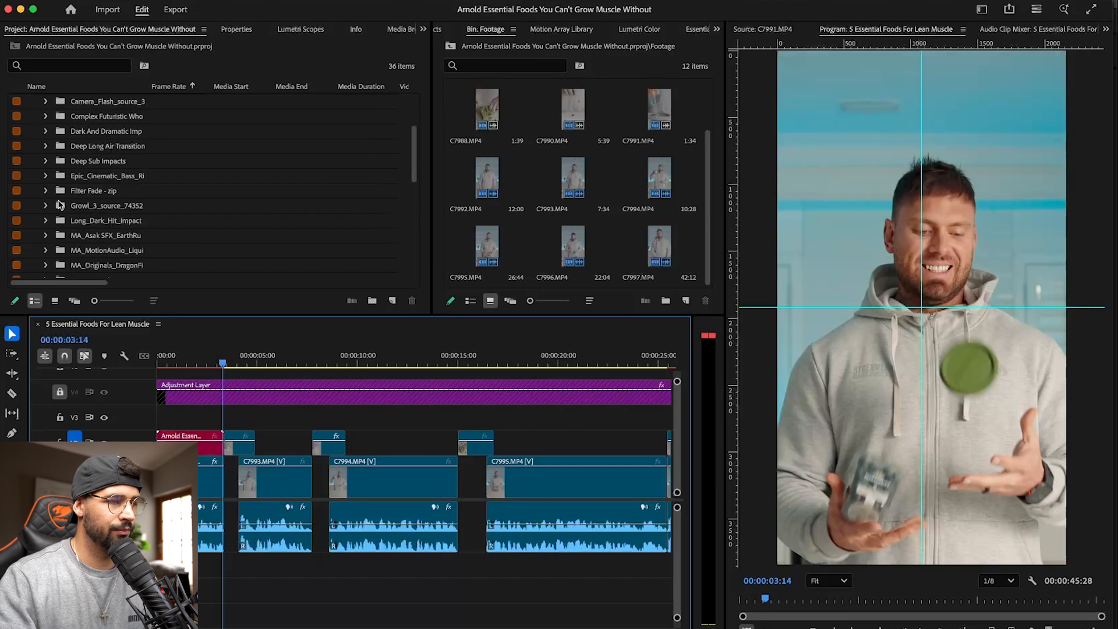
{"action": "left_click", "coordinate": [154, 83]}
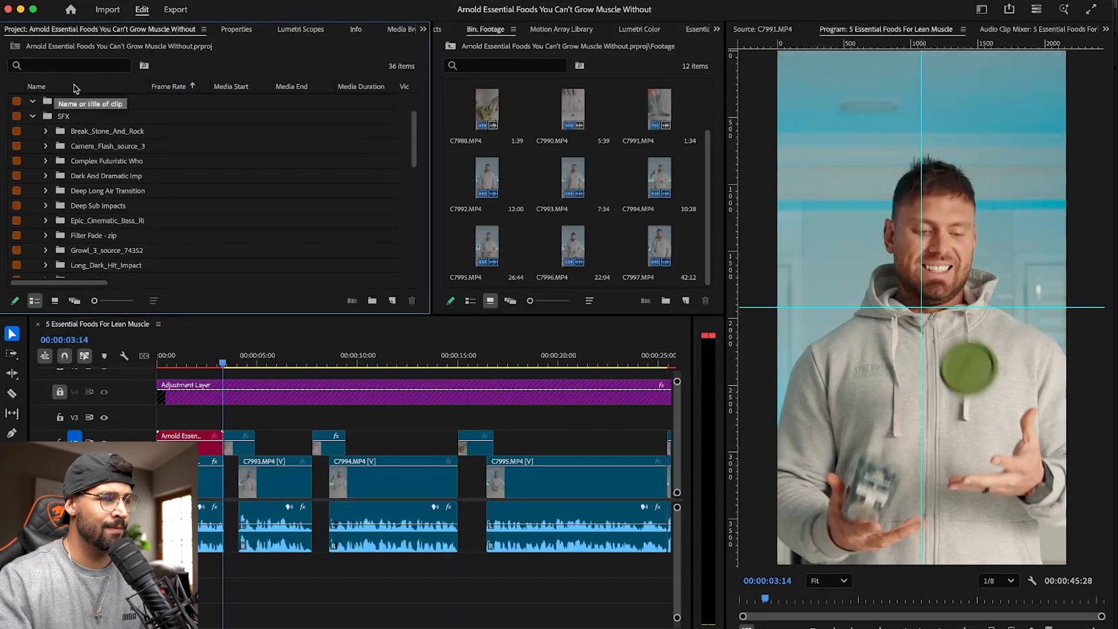
{"action": "left_click_drag", "start_coordinate": [150, 88], "coordinate": [274, 88]}
{"action": "scroll", "coordinate": [96, 150], "scroll_direction": "up", "scroll_amount": 1}
{"action": "scroll", "coordinate": [97, 153], "scroll_direction": "down", "scroll_amount": 3}
{"action": "scroll", "coordinate": [98, 151], "scroll_direction": "down", "scroll_amount": 3}
{"action": "scroll", "coordinate": [97, 151], "scroll_direction": "down", "scroll_amount": 3}
{"action": "scroll", "coordinate": [97, 151], "scroll_direction": "down", "scroll_amount": 1}
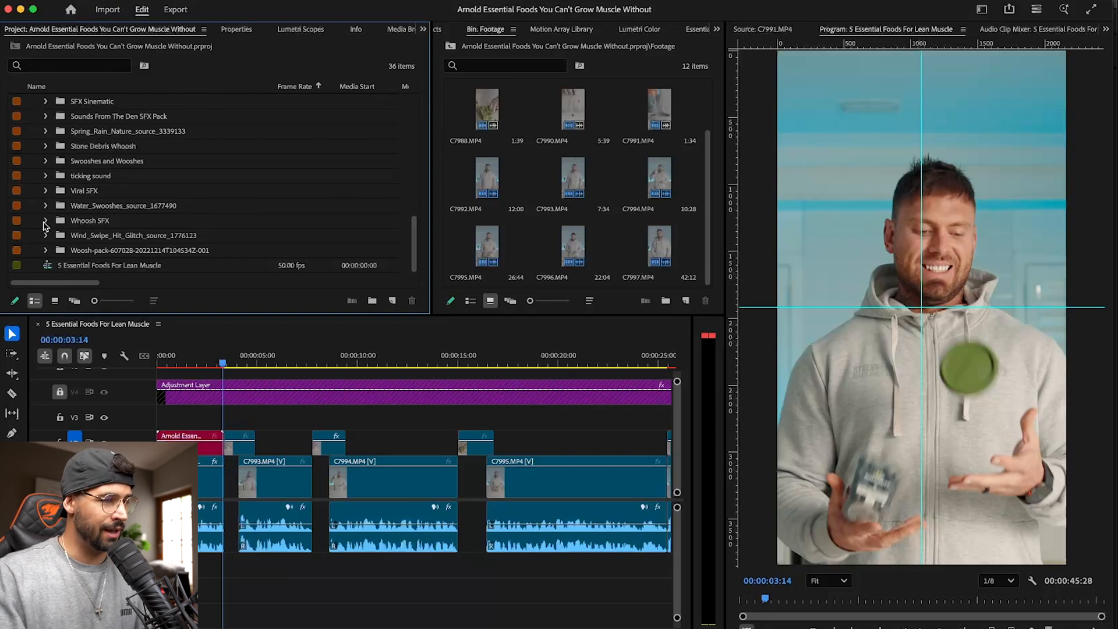
- Play the opening from the sequence start and park the playhead at 00:00:00:17, during the first toss
{"action": "left_click_drag", "start_coordinate": [189, 358], "coordinate": [145, 354]}
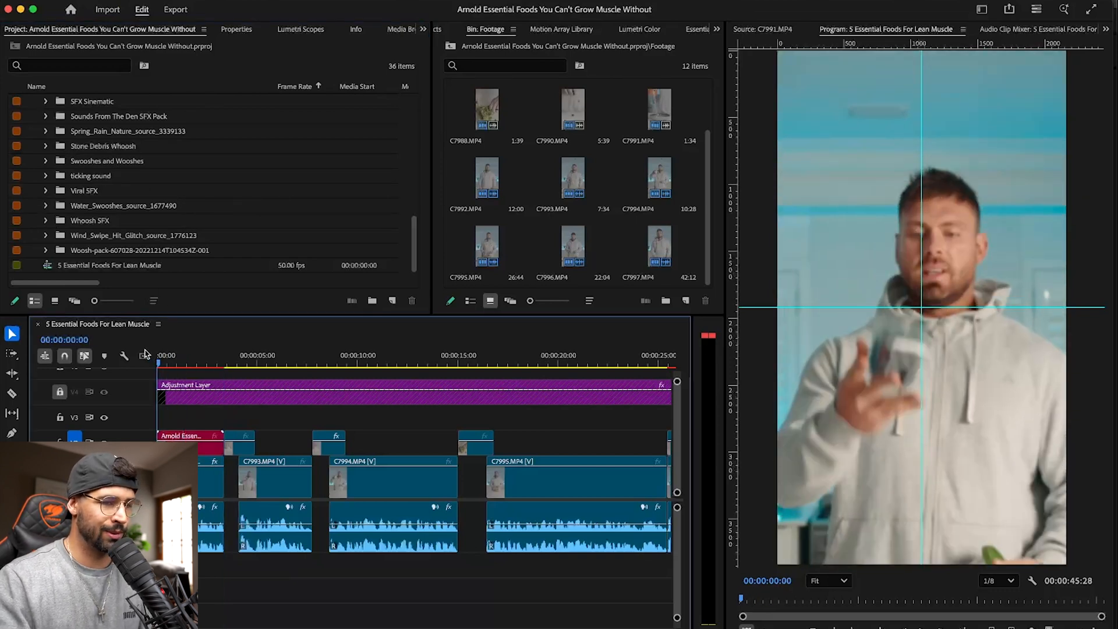
{"action": "key", "text": "space"}
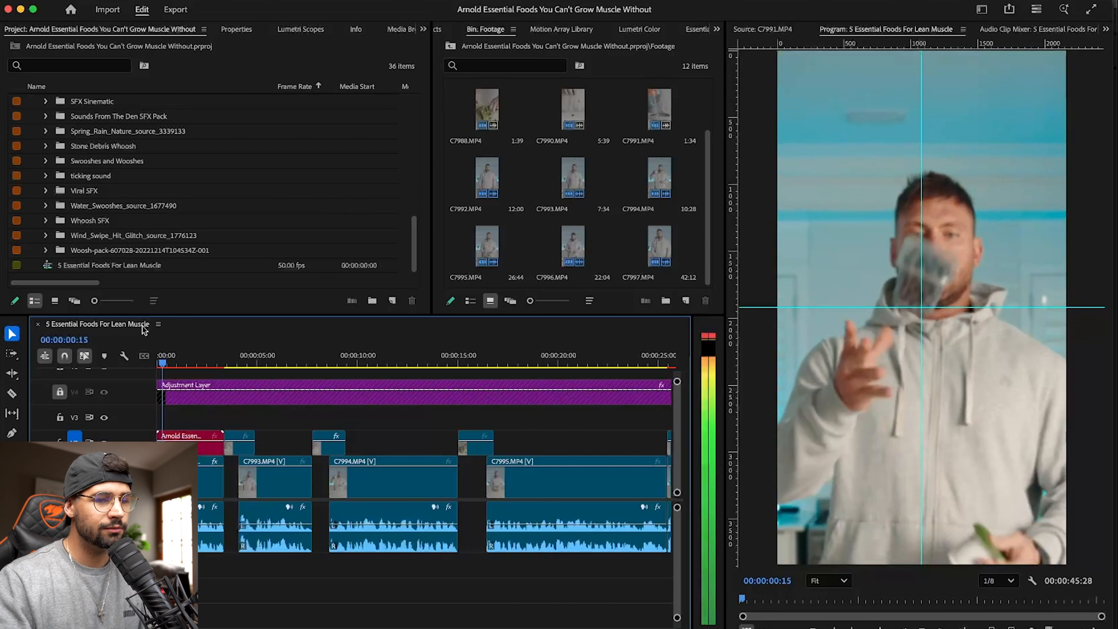
{"action": "key", "text": "space"}
{"action": "left_click_drag", "start_coordinate": [175, 362], "coordinate": [163, 352]}
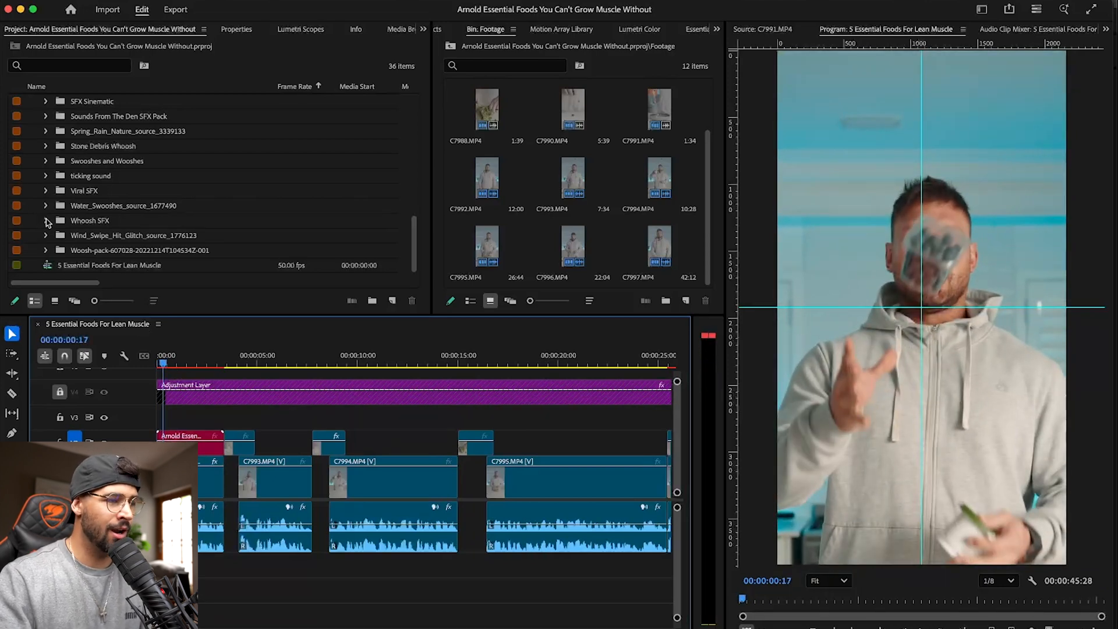
- Audition MA_BBRealSound_Water_Swooshes_1.wav from the Water_Swooshes_source_1677490 bin and collapse the bin
{"action": "left_click", "coordinate": [45, 206]}
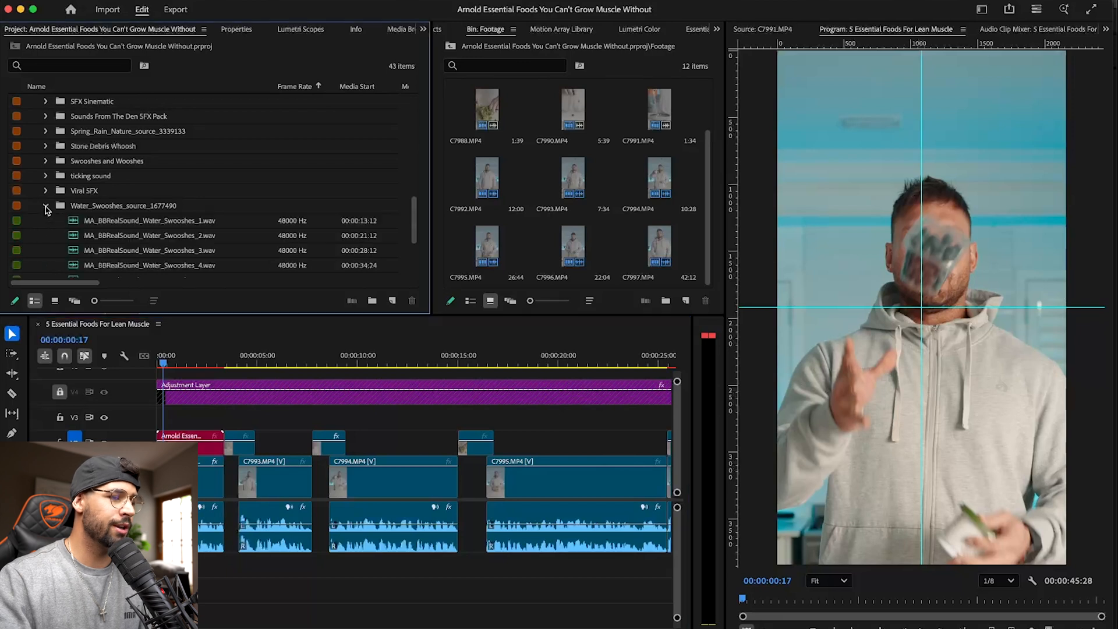
{"action": "left_click", "coordinate": [73, 220]}
{"action": "double_click", "coordinate": [74, 220]}
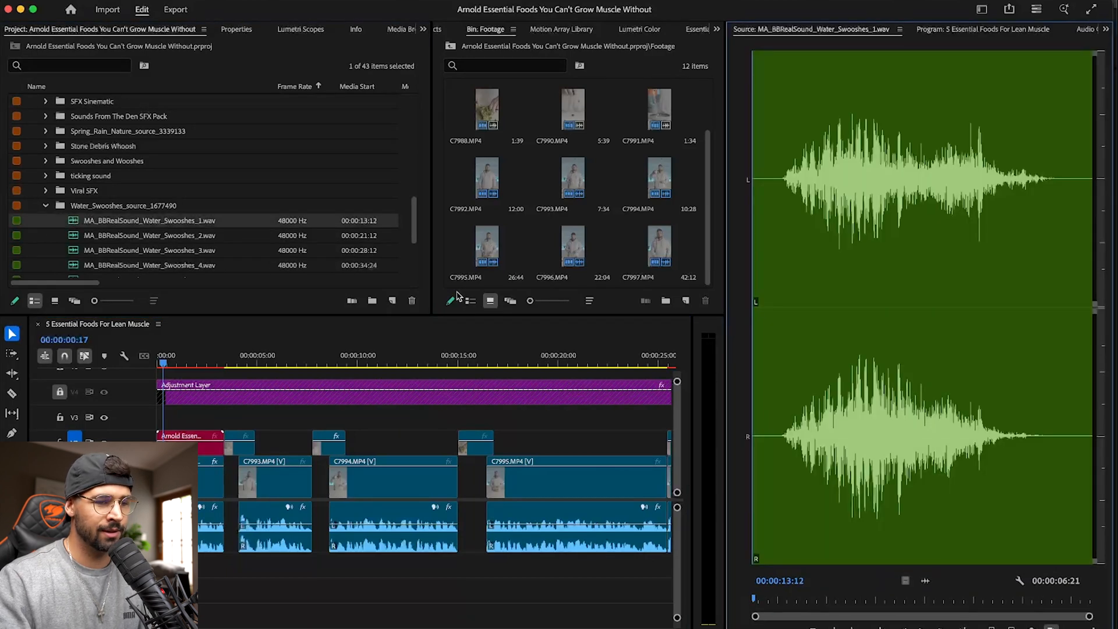
{"action": "key", "text": "space"}
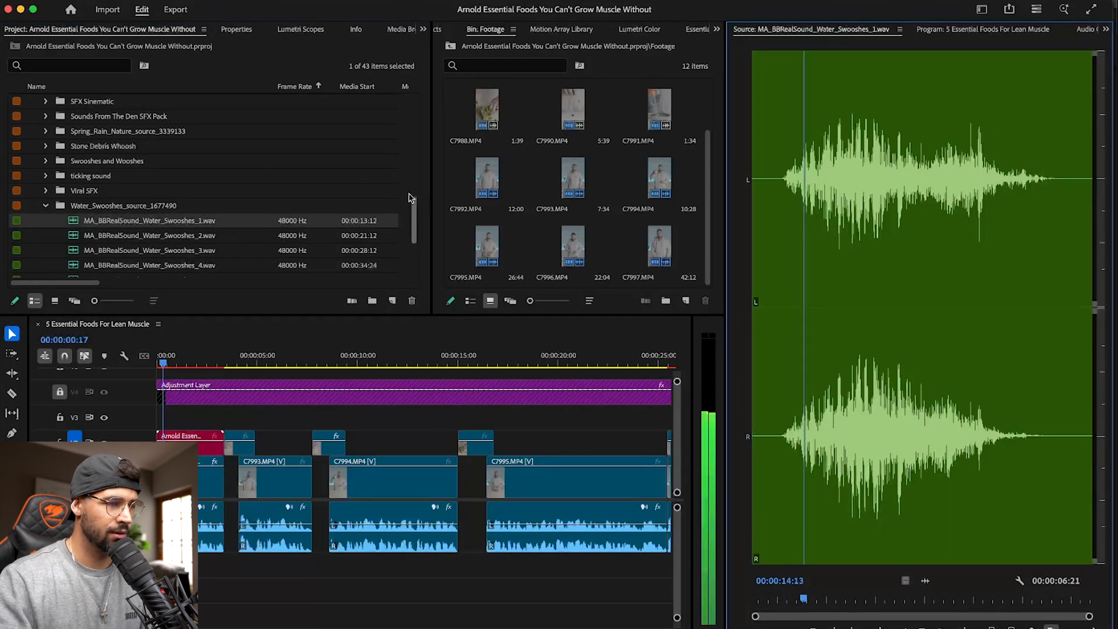
{"action": "left_click", "coordinate": [46, 206]}
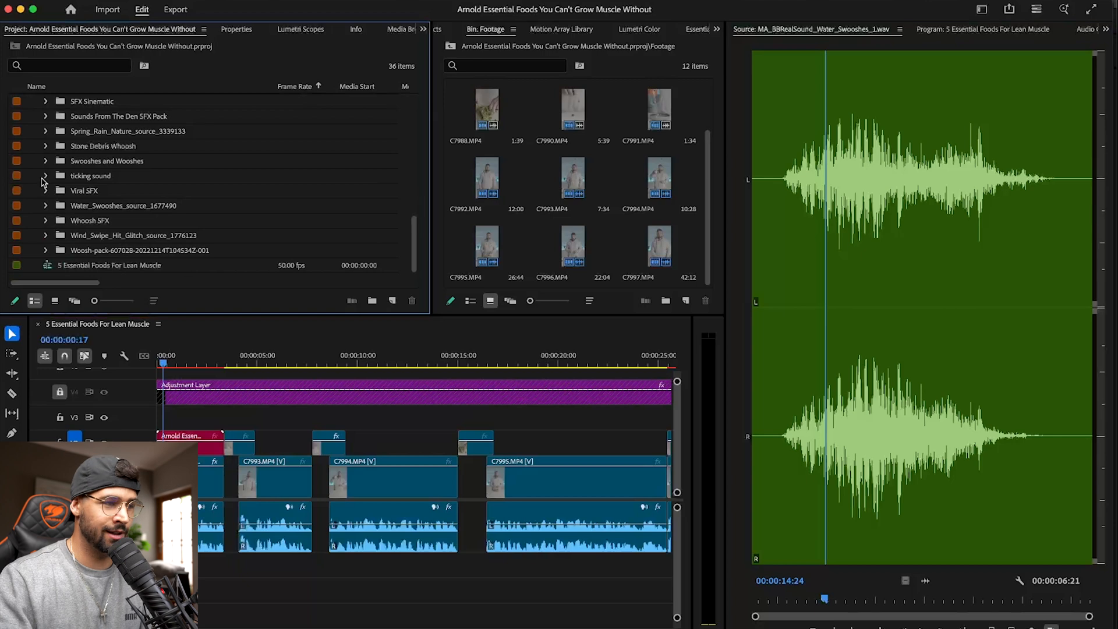
- Look through the SFX sub-bins for a whoosh that suits the toss, briefly checking the contents of candidate bins
{"action": "scroll", "coordinate": [42, 182], "scroll_direction": "up", "scroll_amount": 6}
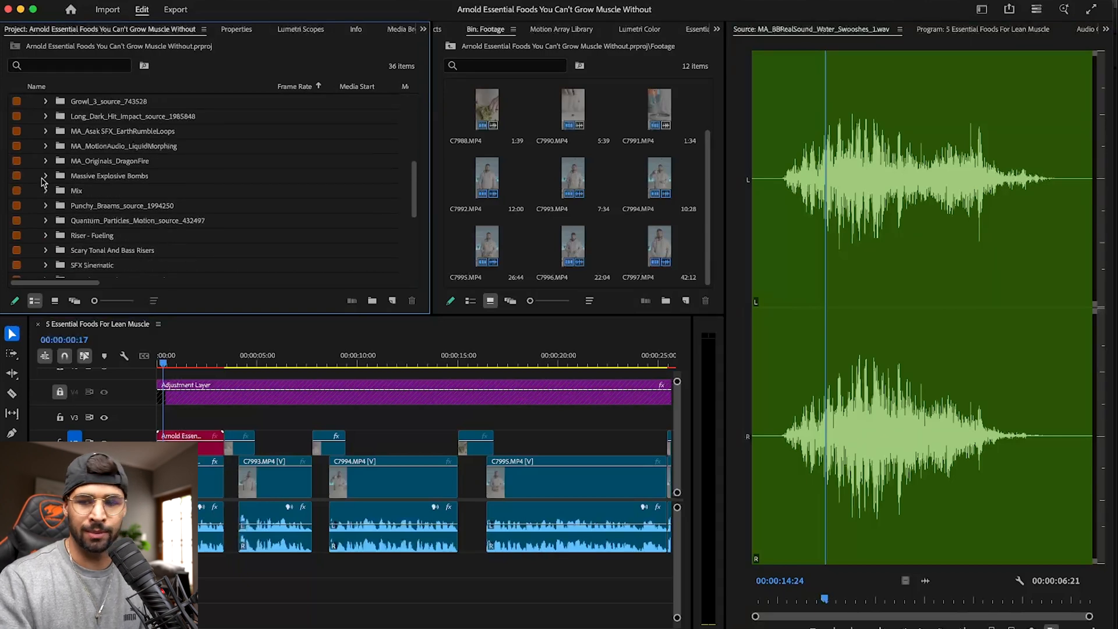
{"action": "scroll", "coordinate": [42, 181], "scroll_direction": "up", "scroll_amount": 4}
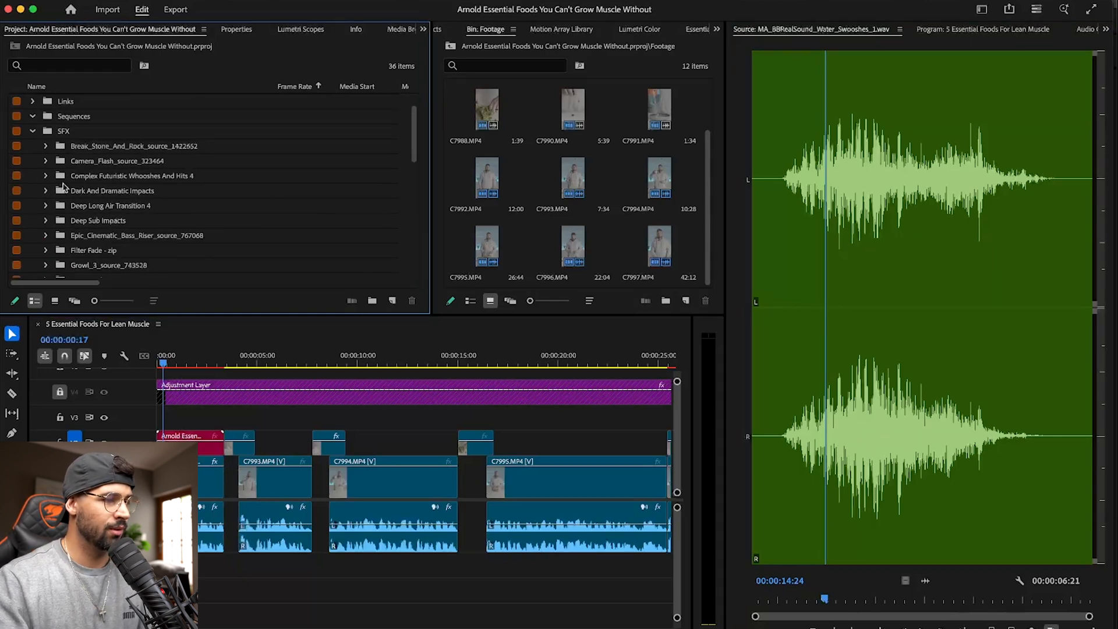
{"action": "scroll", "coordinate": [41, 209], "scroll_direction": "down", "scroll_amount": 2}
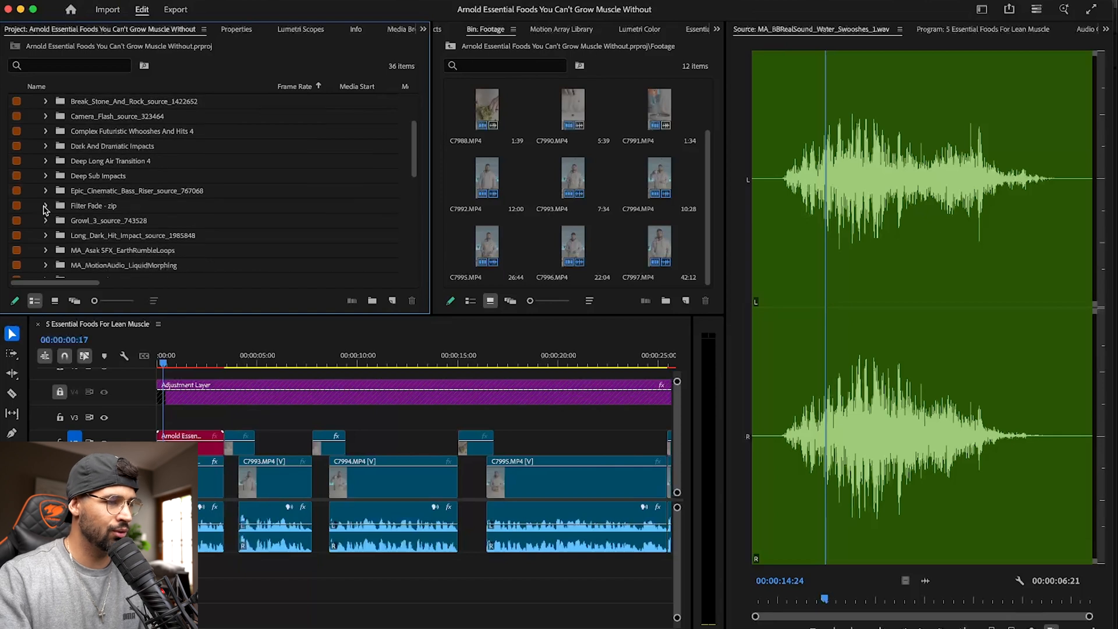
{"action": "left_click", "coordinate": [44, 236]}
{"action": "left_click", "coordinate": [45, 236]}
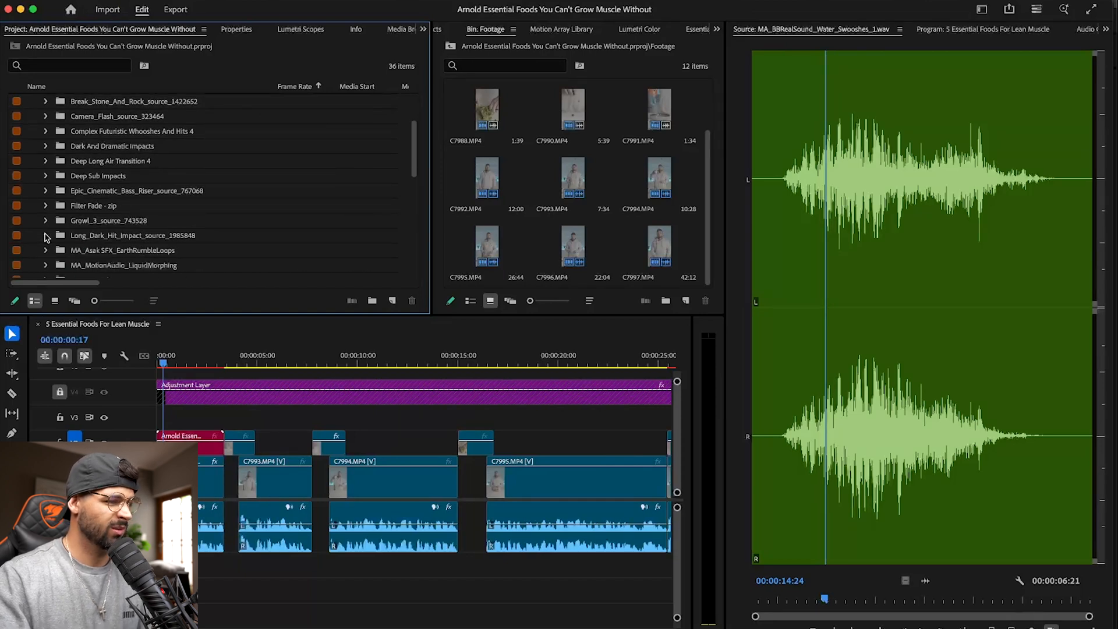
{"action": "scroll", "coordinate": [46, 236], "scroll_direction": "down", "scroll_amount": 1}
{"action": "left_click", "coordinate": [45, 236]}
{"action": "left_click", "coordinate": [45, 235]}
{"action": "scroll", "coordinate": [46, 239], "scroll_direction": "down", "scroll_amount": 4}
{"action": "scroll", "coordinate": [46, 236], "scroll_direction": "up", "scroll_amount": 5}
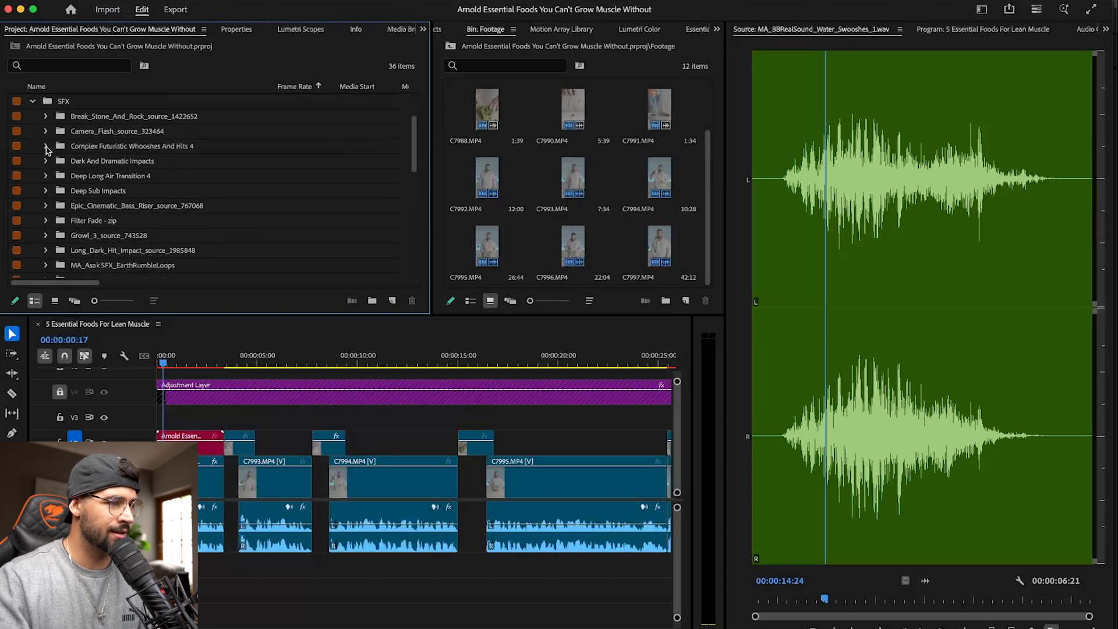
- Expand the Deep Long Air Transition 4 bin and audition MA_CineTransitions_DeepLongAirTransition4_001.wav
{"action": "left_click", "coordinate": [46, 176]}
{"action": "double_click", "coordinate": [74, 193]}
{"action": "key", "text": "space"}
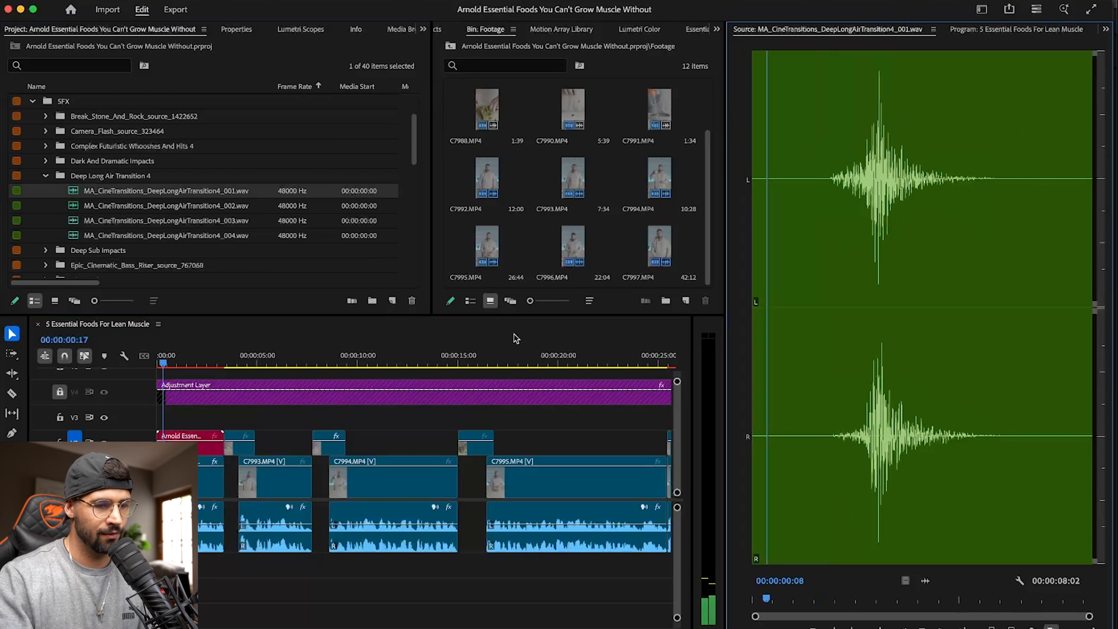
- Mark a 00:00:01:04 section around the whoosh's peak, ending at 00:00:03:17, and place its audio below the dialogue at the playhead
{"action": "left_click", "coordinate": [868, 388]}
{"action": "left_click_drag", "start_coordinate": [868, 388], "coordinate": [906, 394]}
{"action": "key", "text": "i"}
{"action": "key", "text": "o"}
{"action": "left_click_drag", "start_coordinate": [923, 580], "coordinate": [165, 566]}
{"action": "key", "text": "equal"}
{"action": "key", "text": "minus"}
{"action": "key", "text": "minus"}
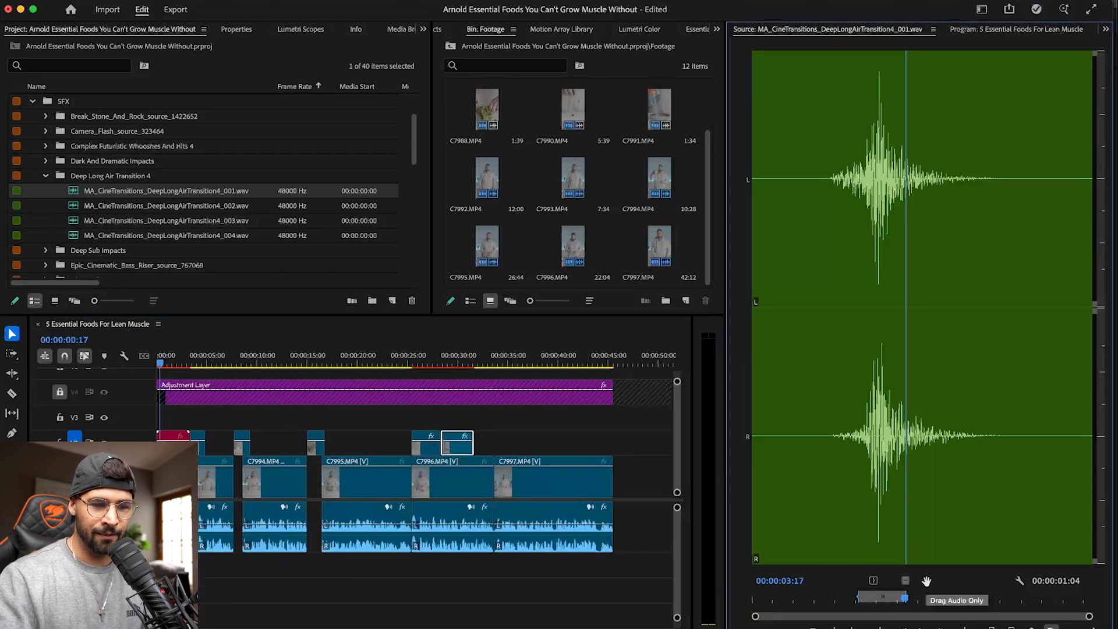
- Enlarge the whoosh's audio track to show its waveform and play from the sequence start to 00:00:00:21
{"action": "left_click_drag", "start_coordinate": [163, 354], "coordinate": [141, 354]}
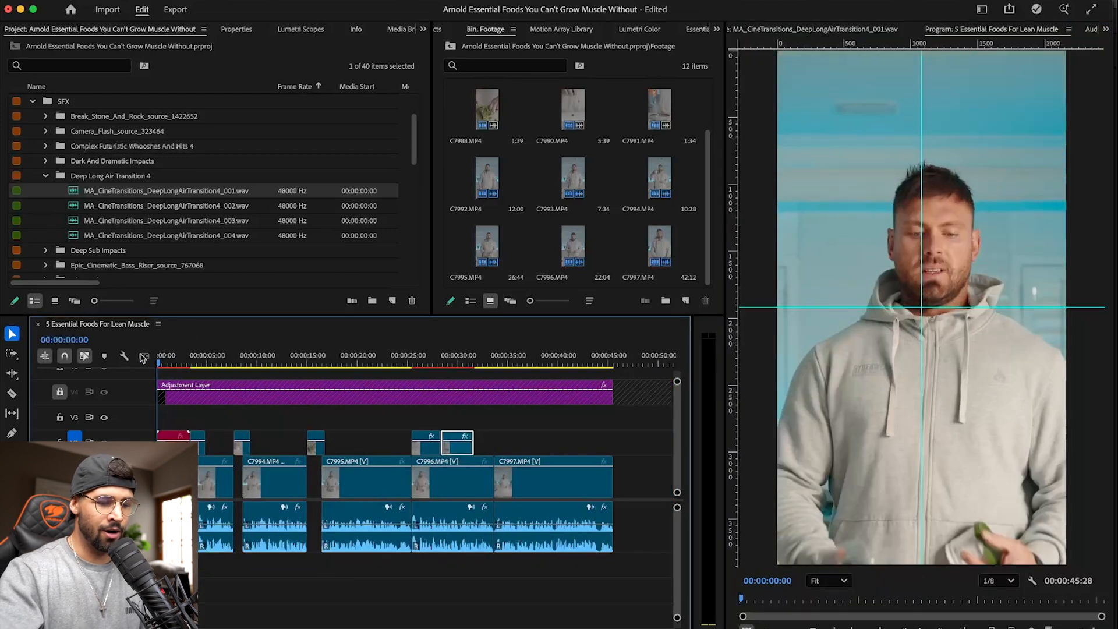
{"action": "key", "text": "equal"}
{"action": "key", "text": "equal"}
{"action": "key", "text": "equal"}
{"action": "key", "text": "equal"}
{"action": "key", "text": "equal"}
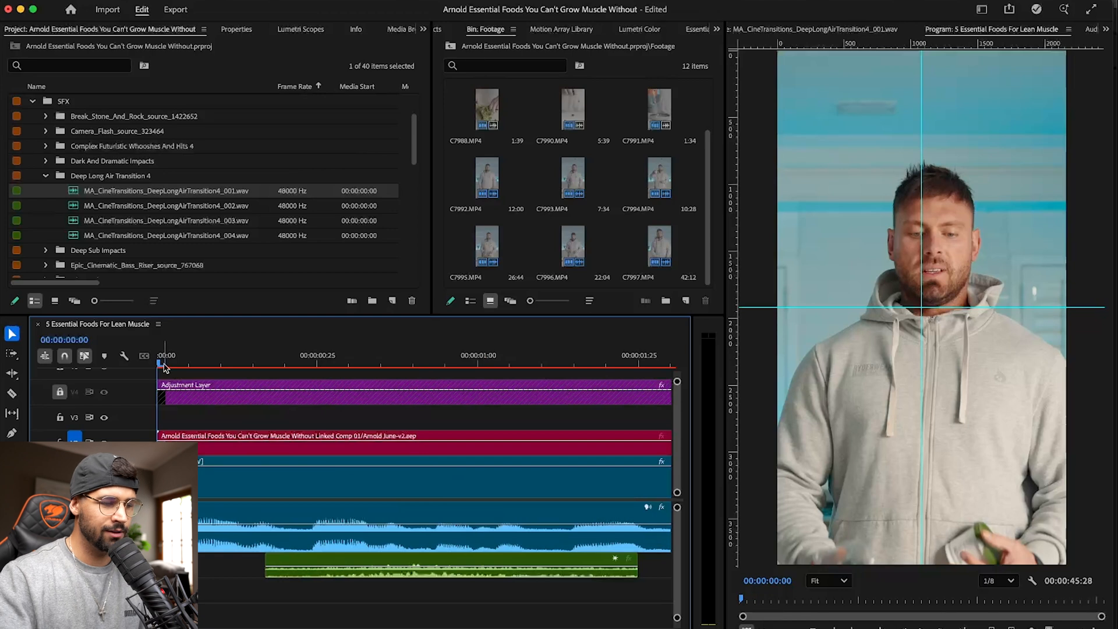
{"action": "left_click_drag", "start_coordinate": [116, 578], "coordinate": [117, 617]}
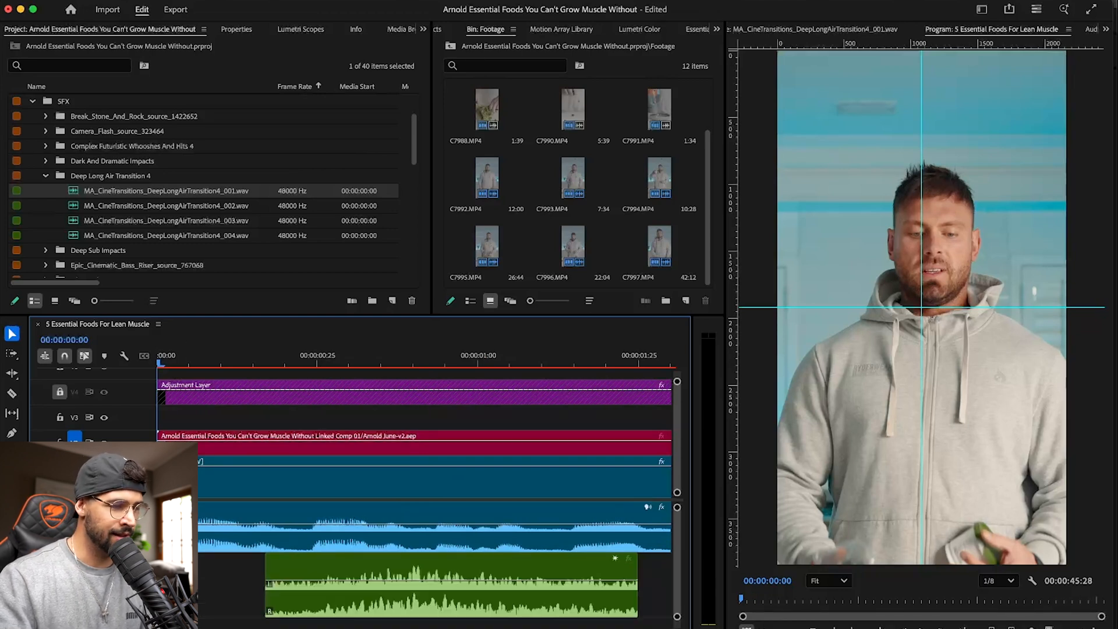
{"action": "key", "text": "space"}
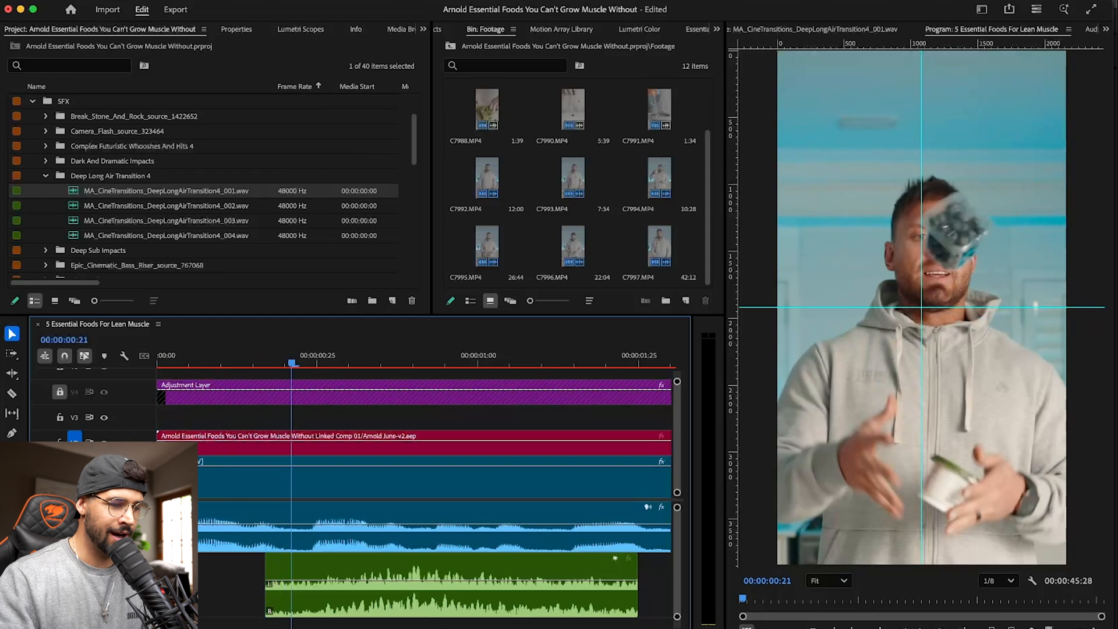
- Shift the whoosh earlier to align its peak with the toss, set its start to the sequence start, save, and play it
{"action": "left_click", "coordinate": [421, 576]}
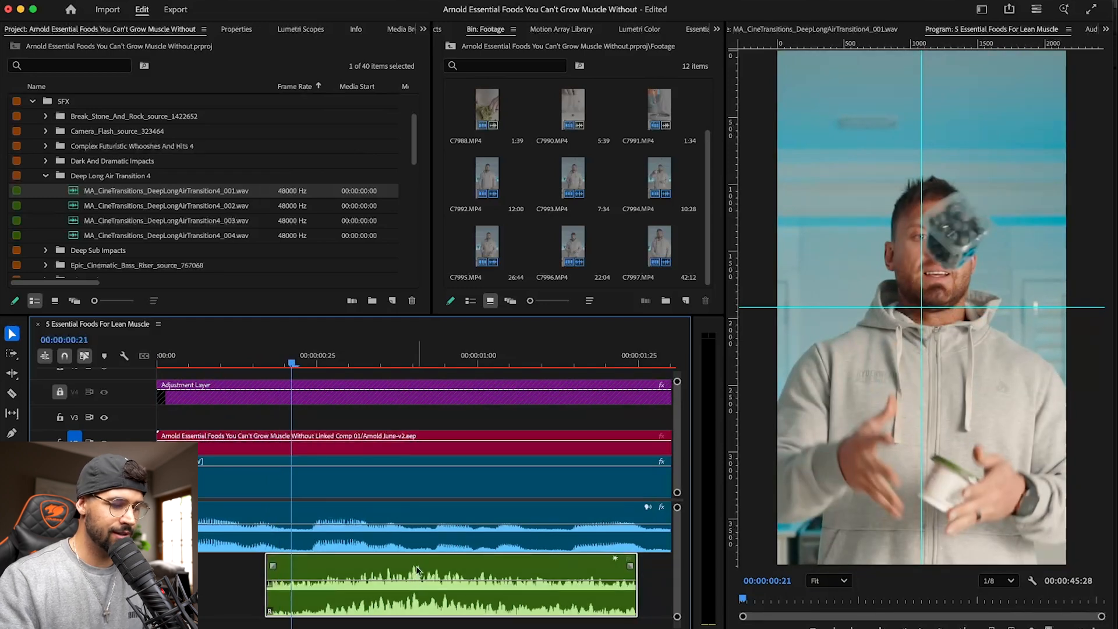
{"action": "left_click_drag", "start_coordinate": [417, 569], "coordinate": [309, 569]}
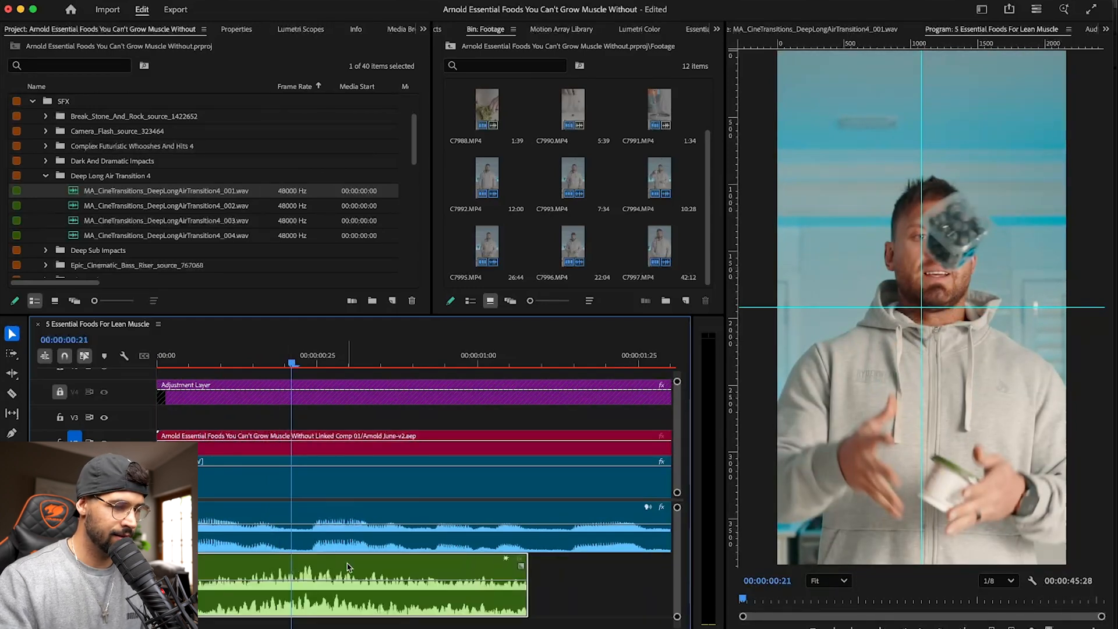
{"action": "left_click_drag", "start_coordinate": [159, 566], "coordinate": [196, 564]}
{"action": "left_click_drag", "start_coordinate": [276, 564], "coordinate": [260, 564]}
{"action": "key", "text": "super+s"}
{"action": "left_click_drag", "start_coordinate": [178, 566], "coordinate": [159, 566]}
{"action": "left_click", "coordinate": [159, 356]}
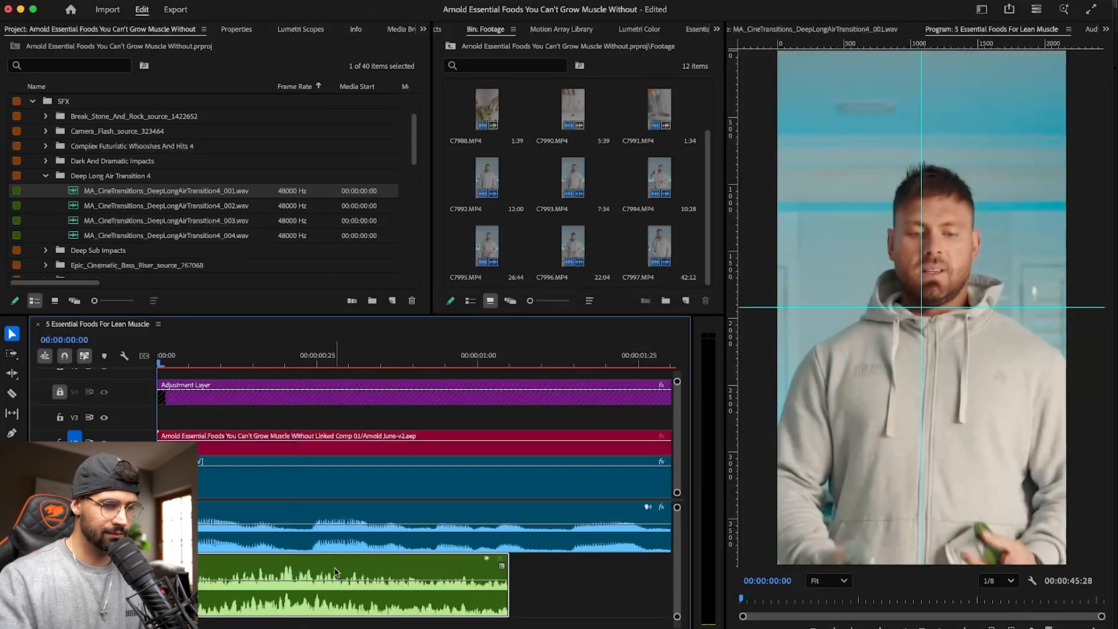
{"action": "key", "text": "space"}
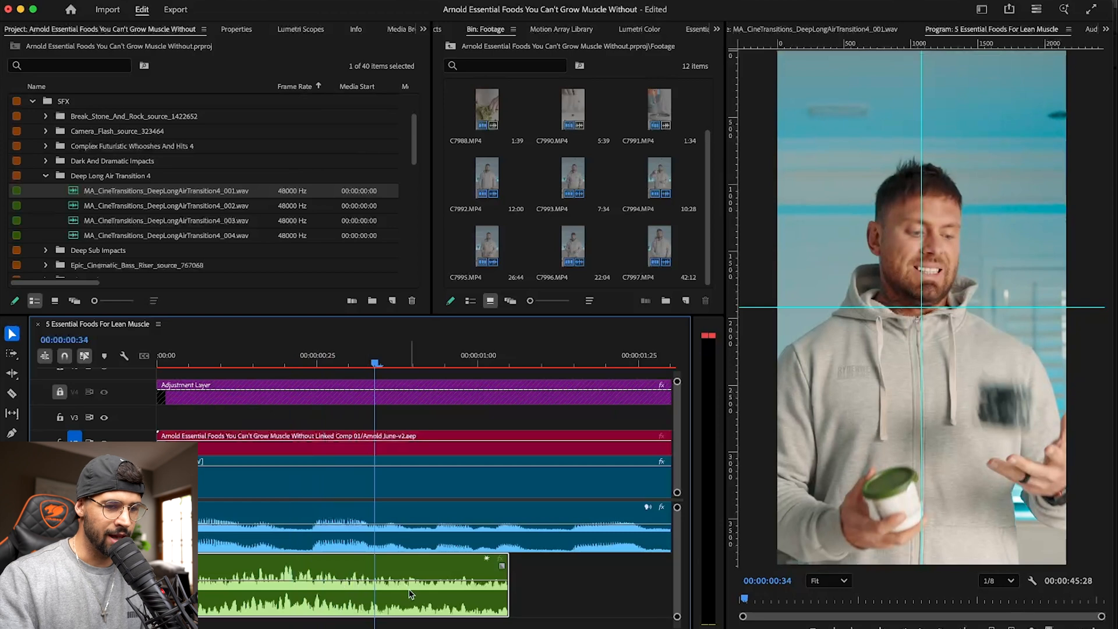
- Extend the whoosh's end to the end of the opening linked comp, play the result, and park the playhead at 00:00:01:24
{"action": "left_click_drag", "start_coordinate": [508, 599], "coordinate": [663, 600]}
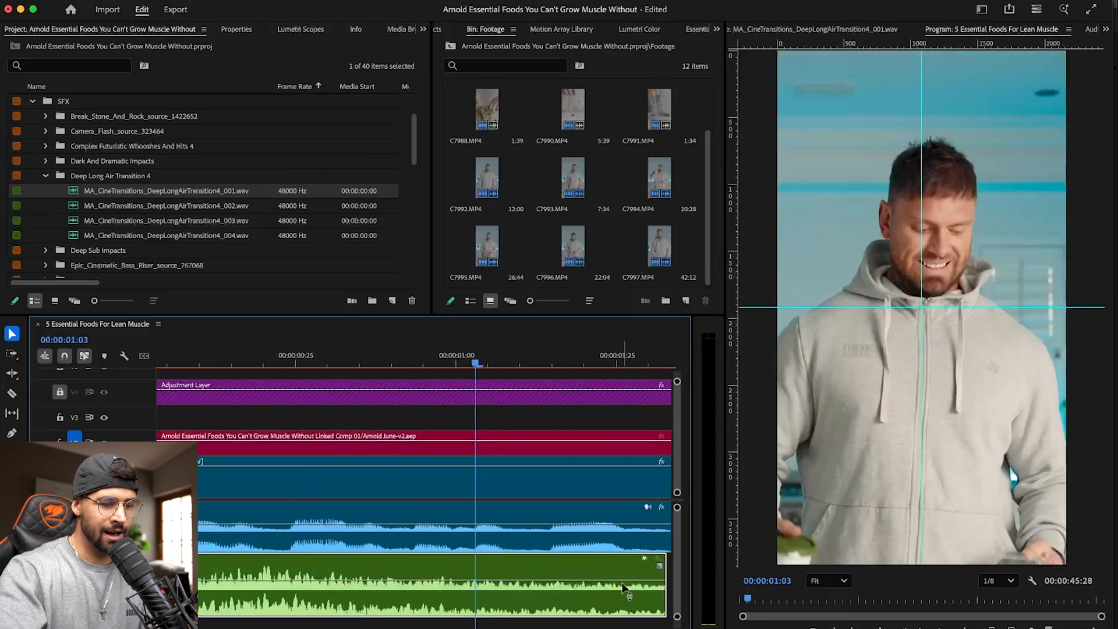
{"action": "scroll", "coordinate": [622, 584], "scroll_direction": "down", "scroll_amount": 3, "text": "alt"}
{"action": "left_click_drag", "start_coordinate": [287, 603], "coordinate": [423, 603]}
{"action": "left_click_drag", "start_coordinate": [250, 358], "coordinate": [170, 356]}
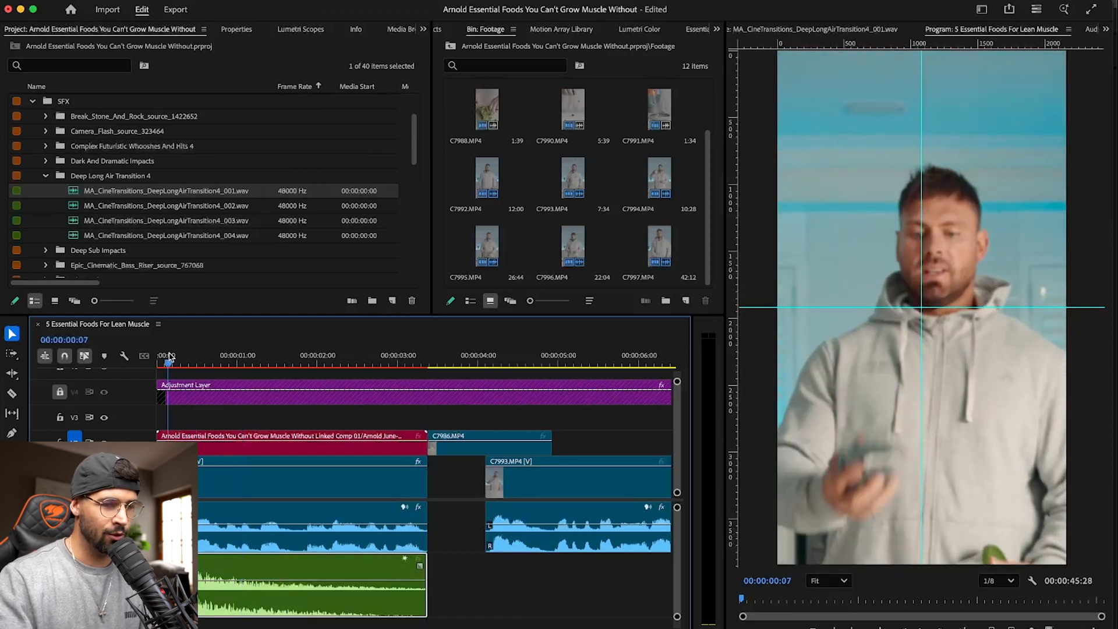
{"action": "key", "text": "space"}
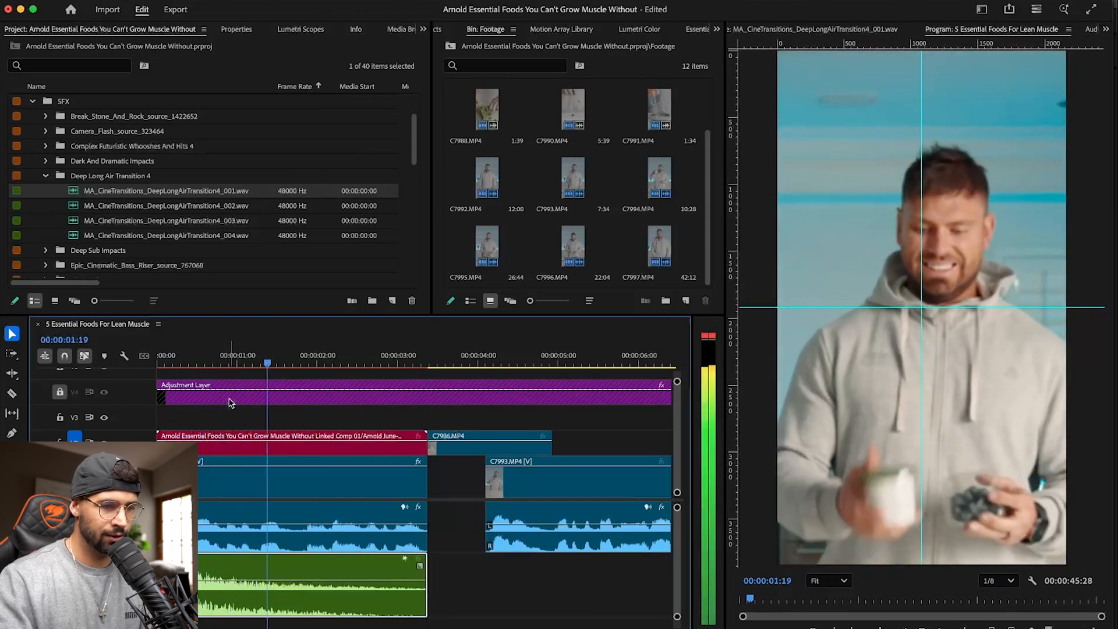
{"action": "left_click_drag", "start_coordinate": [291, 358], "coordinate": [277, 358]}
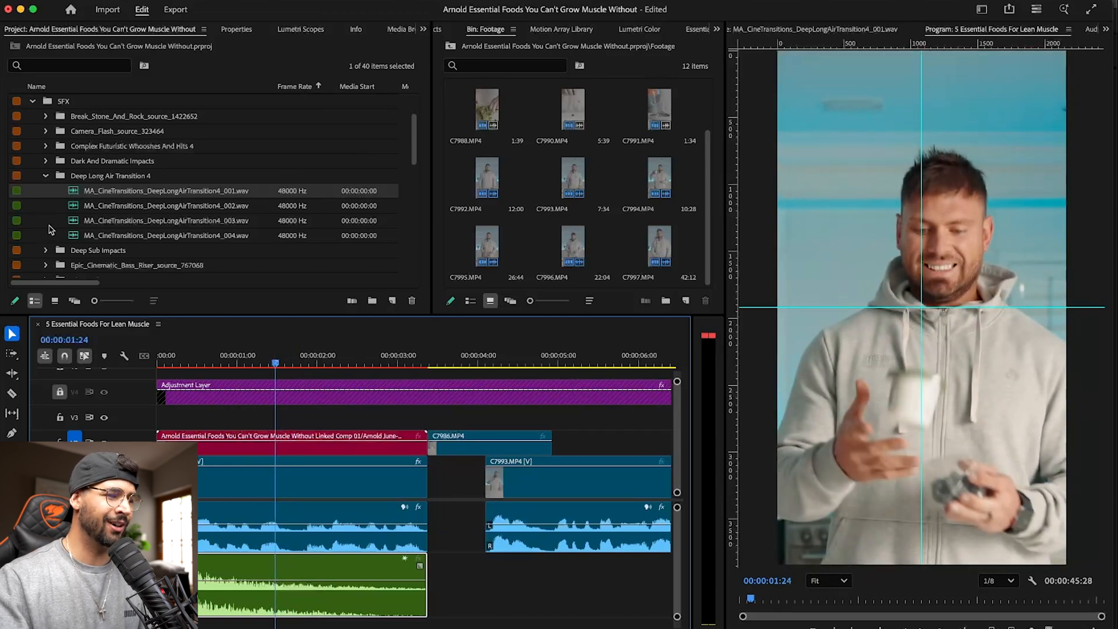
- Place MA_CineTransitions_DeepLongAirTransition4_002.wav below the first whoosh, enlarge its track, align its peak with 00:00:01:24, and save
{"action": "double_click", "coordinate": [76, 205]}
{"action": "left_click_drag", "start_coordinate": [985, 571], "coordinate": [199, 579]}
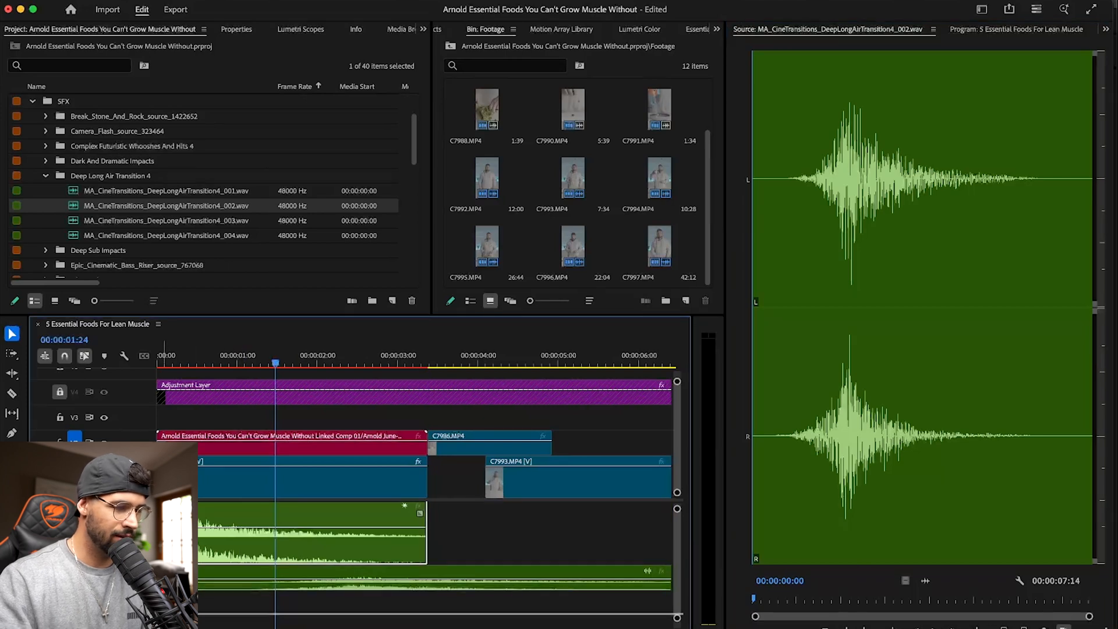
{"action": "double_click", "coordinate": [136, 578]}
{"action": "left_click_drag", "start_coordinate": [277, 571], "coordinate": [283, 572]}
{"action": "left_click_drag", "start_coordinate": [412, 582], "coordinate": [294, 577]}
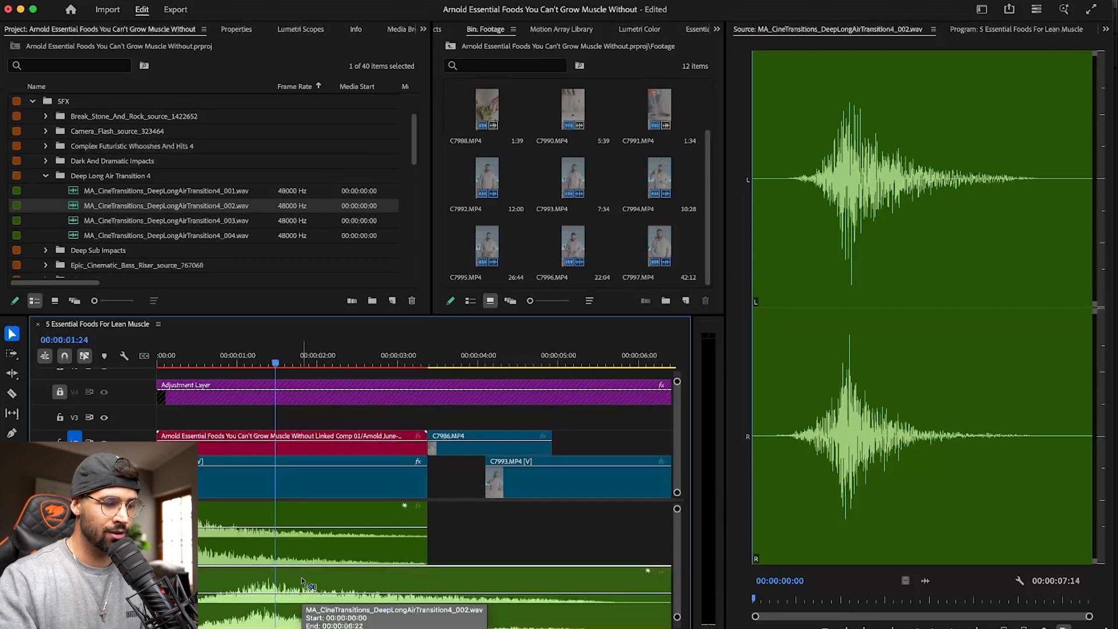
{"action": "key", "text": "super+s"}
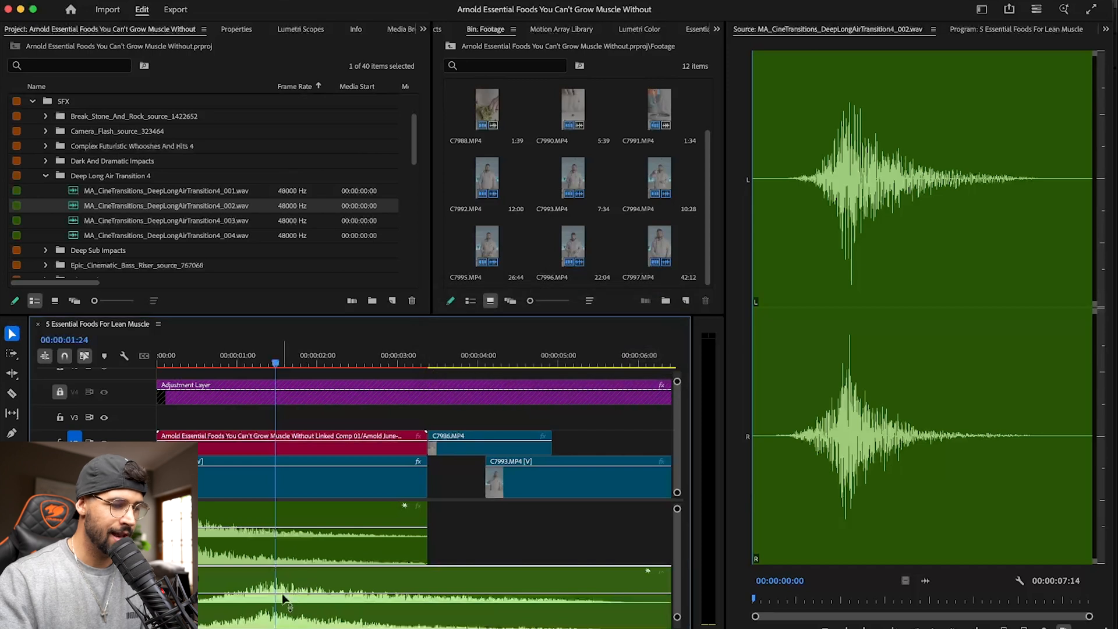
- Lower the second whoosh's volume by three increments and return the playhead to the sequence start
{"action": "key", "text": "shift+super+e"}
{"action": "key", "text": "bracketleft"}
{"action": "key", "text": "bracketleft"}
{"action": "key", "text": "bracketleft"}
{"action": "key", "text": "bracketleft"}
{"action": "key", "text": "bracketleft"}
{"action": "key", "text": "bracketleft"}
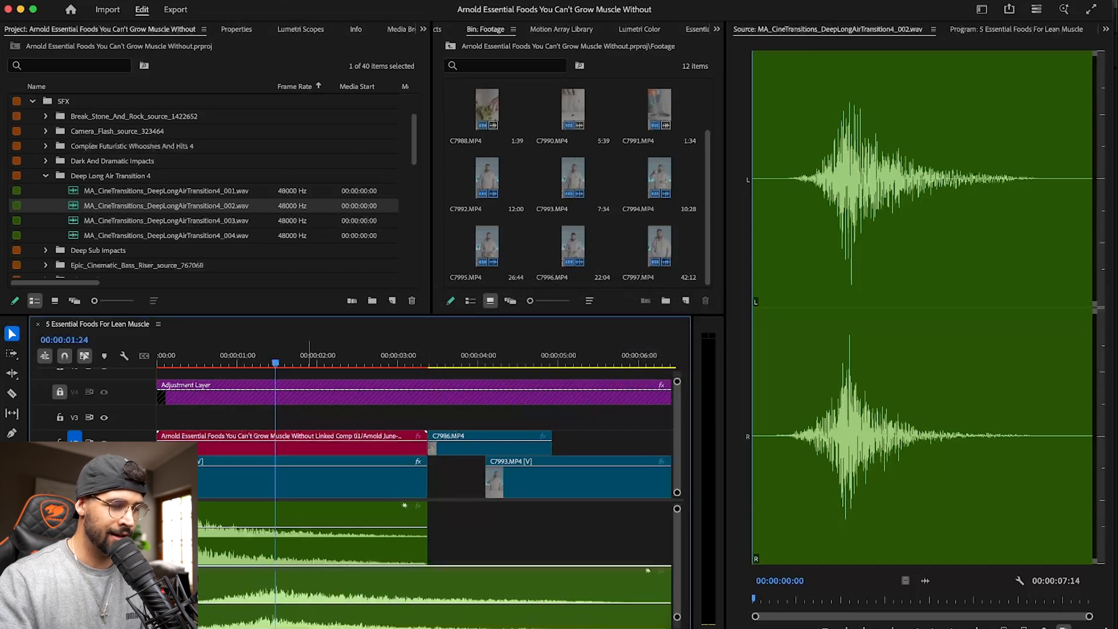
{"action": "left_click_drag", "start_coordinate": [185, 359], "coordinate": [124, 362]}
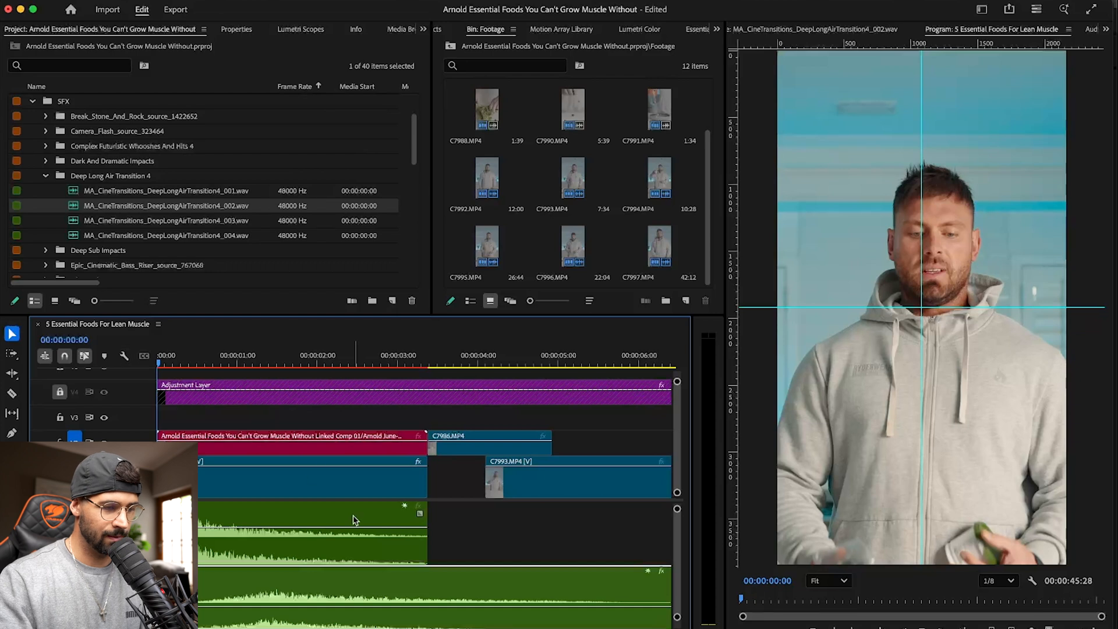
- Place MA_CineTransitions_DeepLongAirTransition4_003.wav below the second whoosh, enlarge its track, align its peak with 00:00:02:13, and lower its volume by 7.2 dB
{"action": "key", "text": "space"}
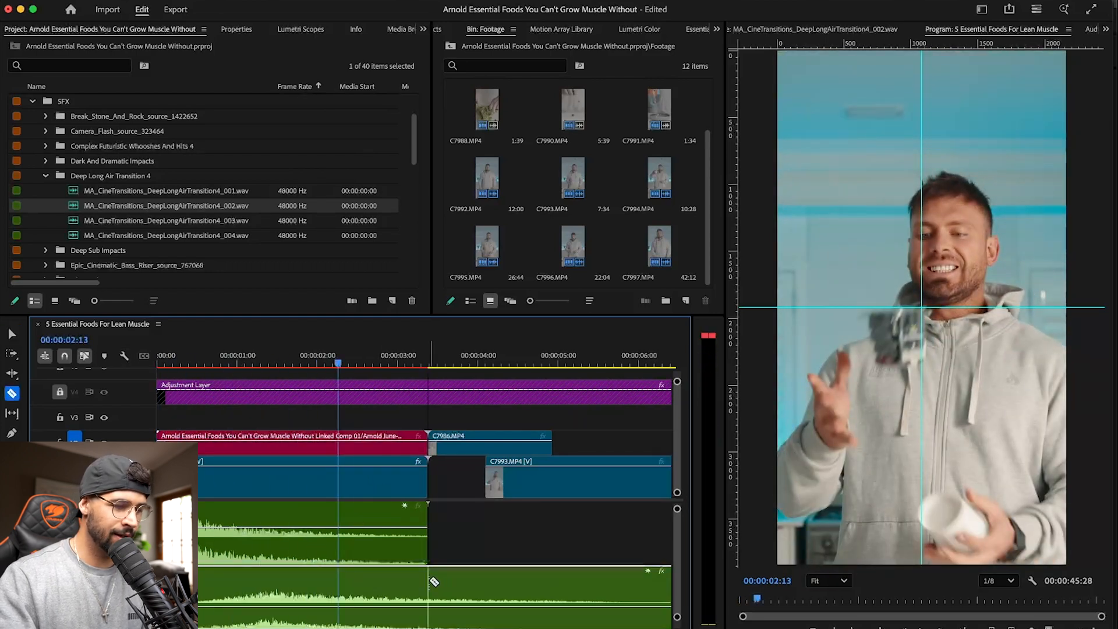
{"action": "scroll", "coordinate": [378, 557], "scroll_direction": "down", "scroll_amount": 5}
{"action": "left_click_drag", "start_coordinate": [90, 221], "coordinate": [297, 527]}
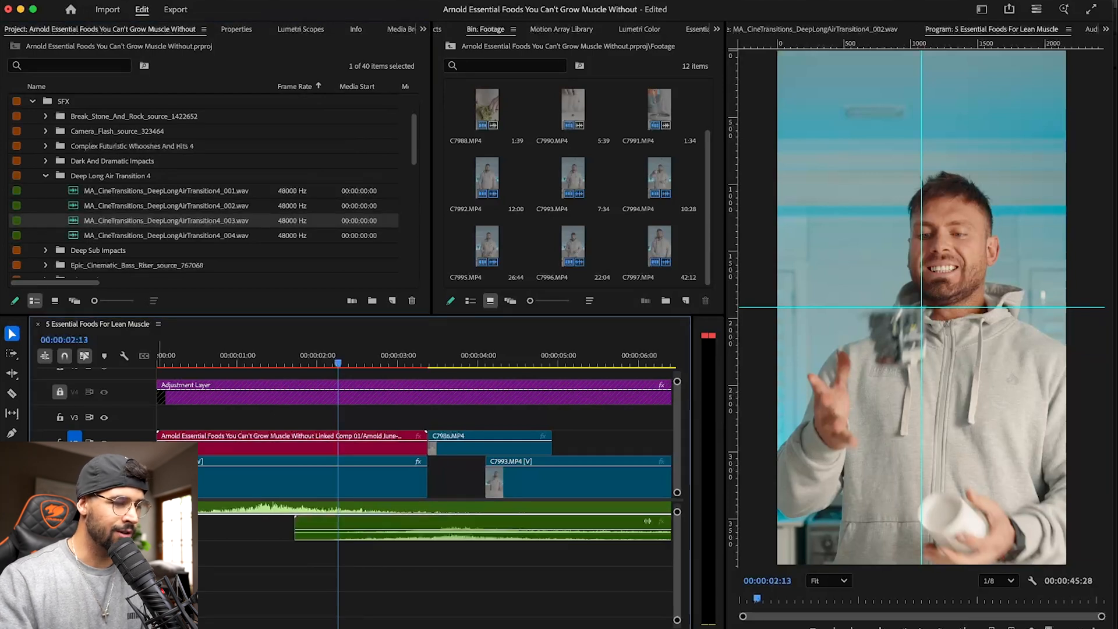
{"action": "double_click", "coordinate": [133, 529]}
{"action": "left_click_drag", "start_coordinate": [467, 534], "coordinate": [362, 576]}
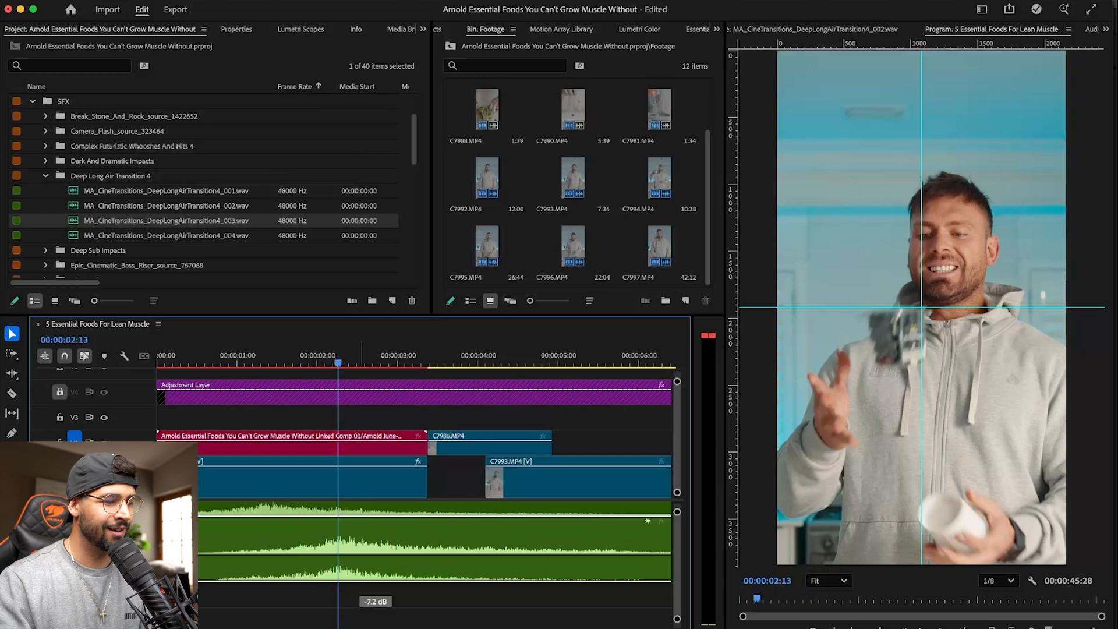
- Play the opening from the sequence start to check the three layered whooshes, and move the playhead back to 00:00:01:46
{"action": "key", "text": "Home"}
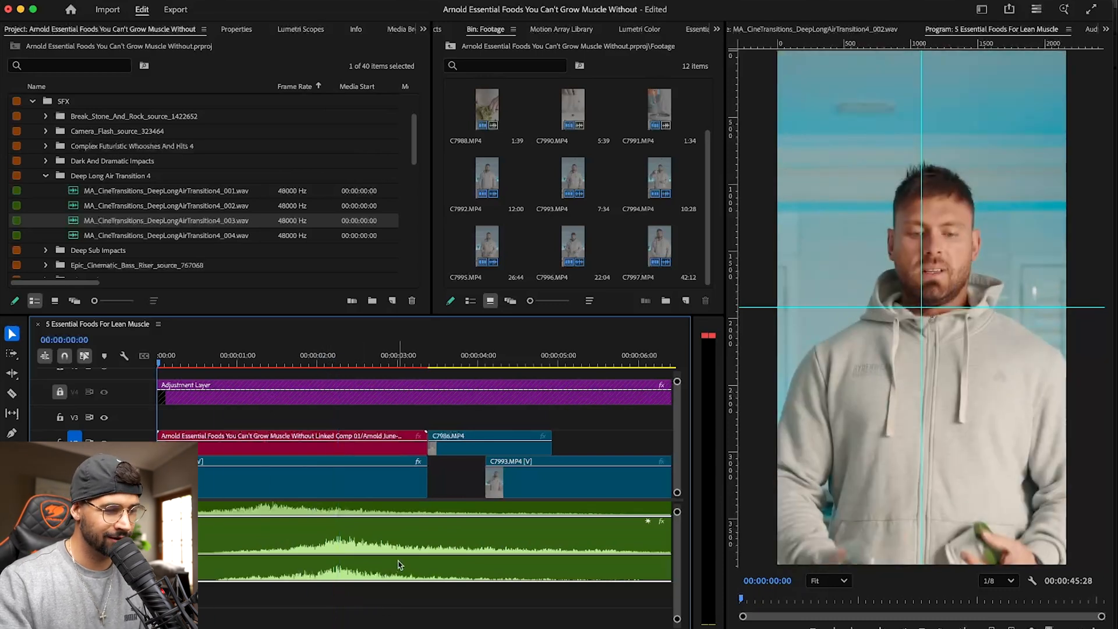
{"action": "scroll", "coordinate": [465, 582], "scroll_direction": "up", "scroll_amount": 2}
{"action": "key", "text": "space"}
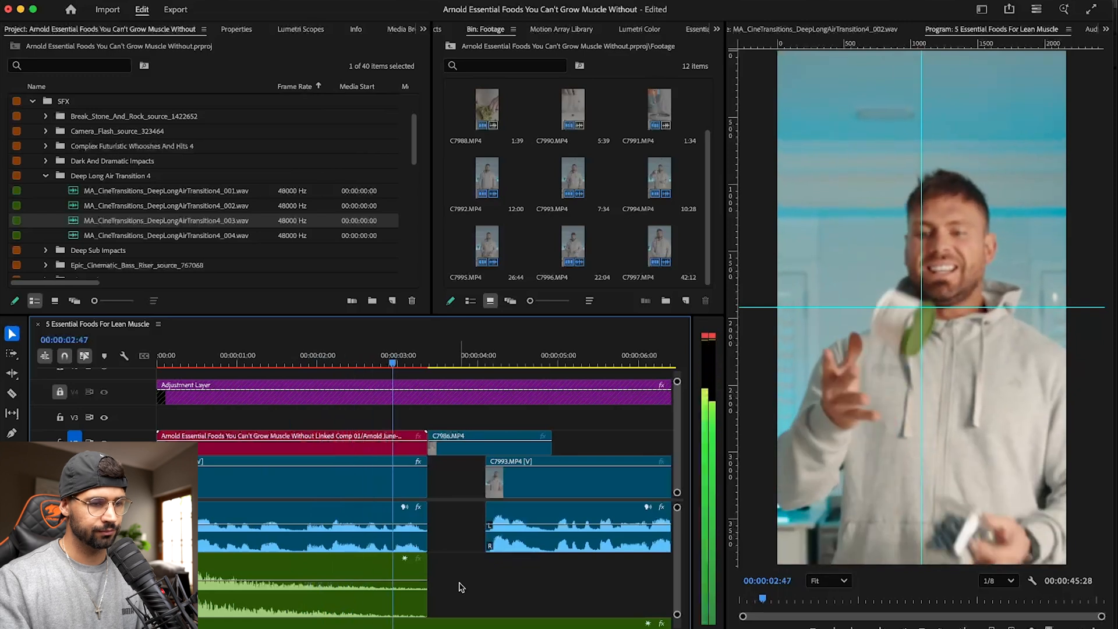
{"action": "left_click_drag", "start_coordinate": [400, 355], "coordinate": [309, 358]}
{"action": "scroll", "coordinate": [394, 564], "scroll_direction": "down", "scroll_amount": 2}
{"action": "scroll", "coordinate": [326, 408], "scroll_direction": "up", "scroll_amount": 1}
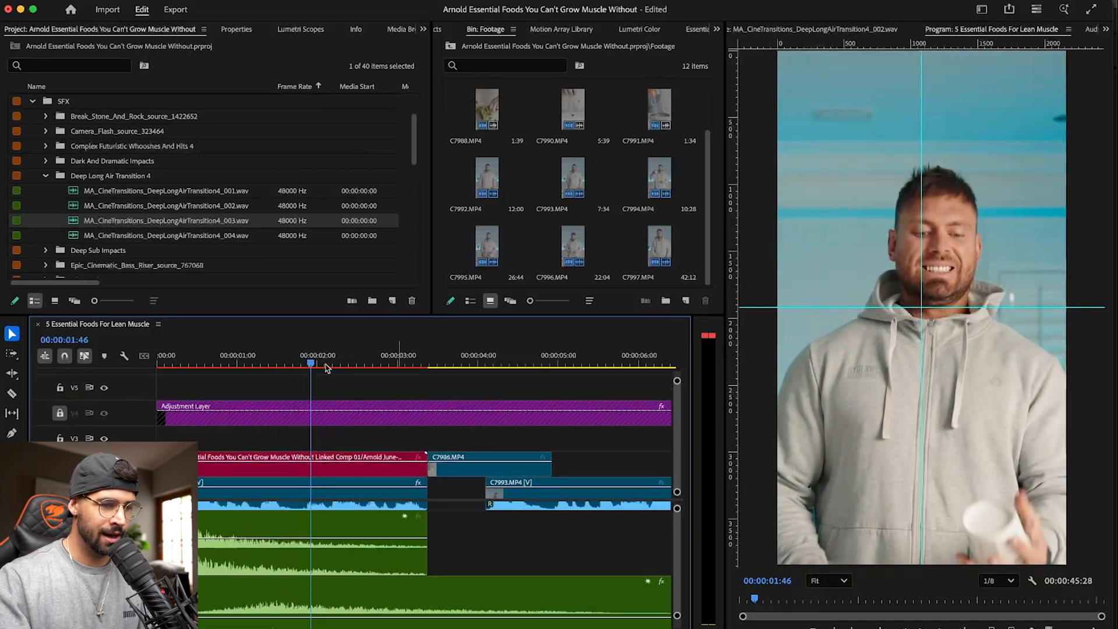
- Park the playhead at 00:00:03:02, place MA_CineTransitions_DeepLongAirTransition4_004.wav below the third whoosh, enlarge its track, and align its peak with the playhead
{"action": "left_click_drag", "start_coordinate": [310, 351], "coordinate": [331, 356]}
{"action": "scroll", "coordinate": [437, 524], "scroll_direction": "down", "scroll_amount": 2}
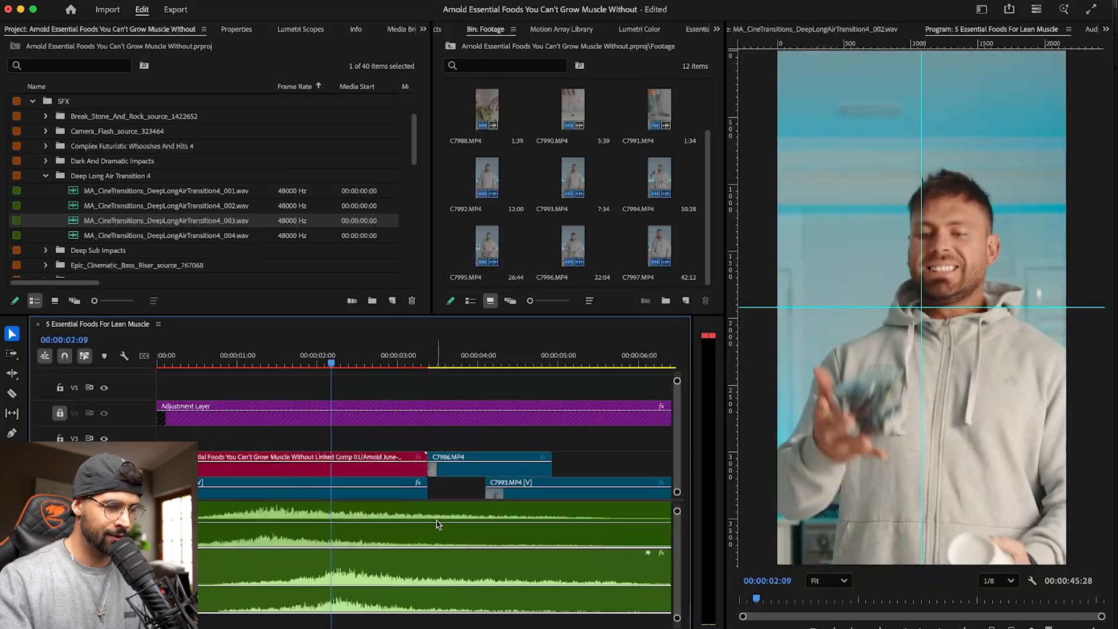
{"action": "key", "text": "space"}
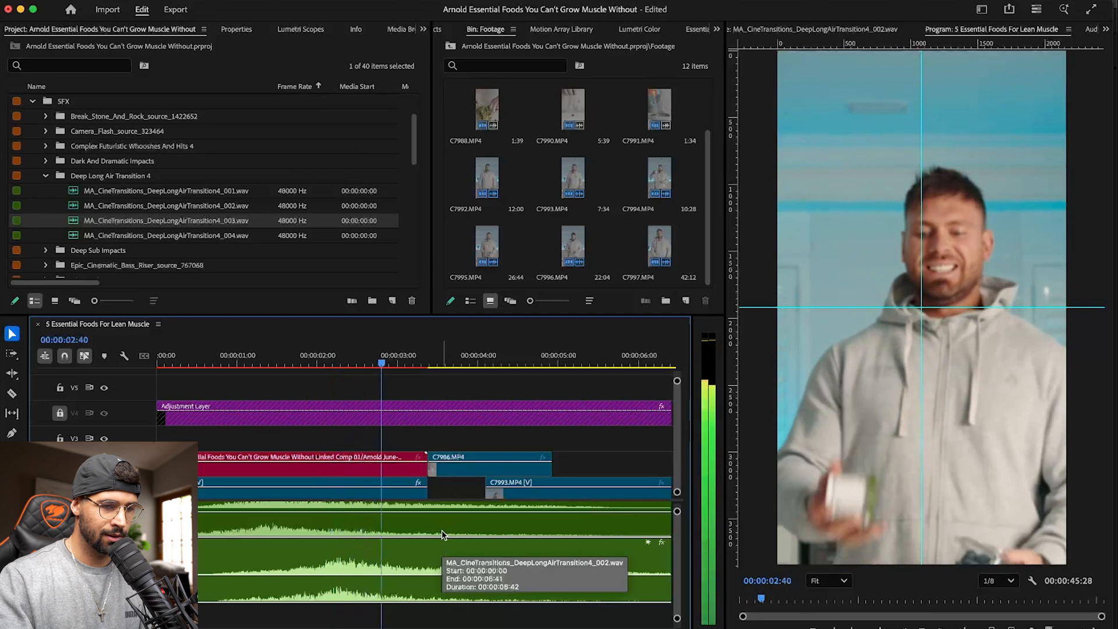
{"action": "left_click_drag", "start_coordinate": [105, 235], "coordinate": [323, 621]}
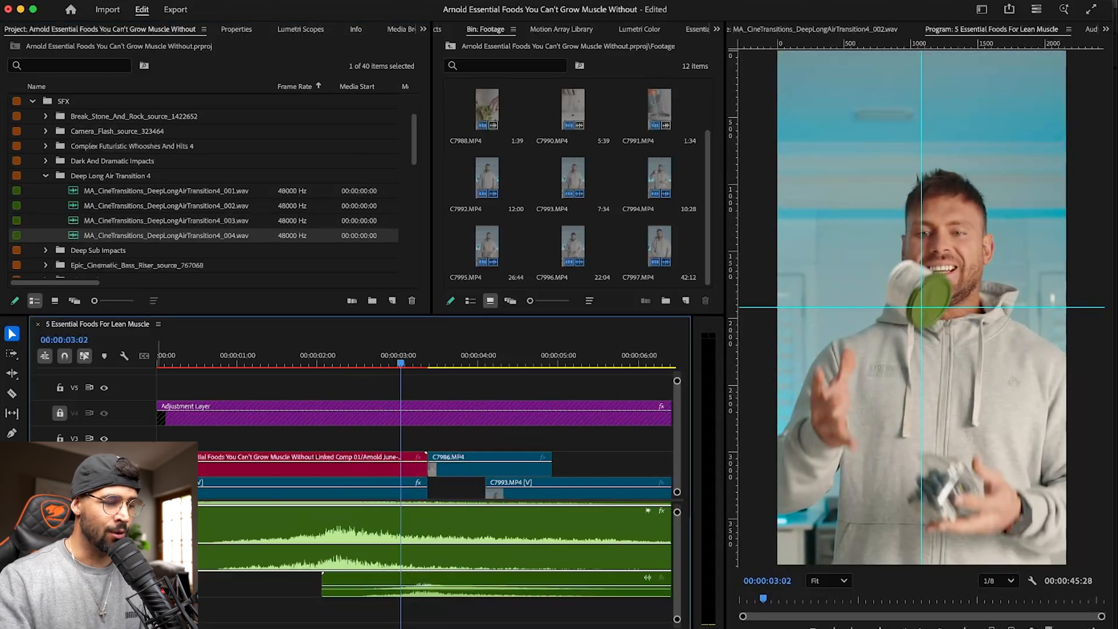
{"action": "left_click_drag", "start_coordinate": [117, 597], "coordinate": [117, 618]}
{"action": "mouse_move", "coordinate": [451, 588]}
{"action": "left_mouse_down"}
{"action": "mouse_move", "coordinate": [431, 585]}
{"action": "mouse_move", "coordinate": [435, 593]}
{"action": "left_mouse_up"}
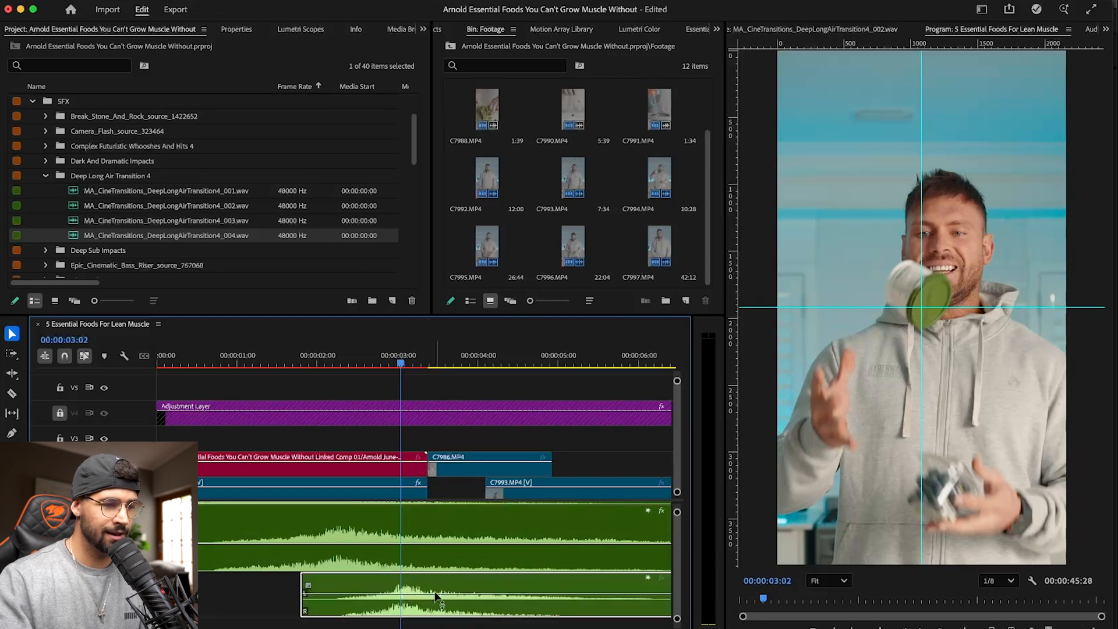
- Play the opening from the sequence start, and replay it from just before 00:00:02:00 into the C7986.MP4 shot
{"action": "key", "text": "Home"}
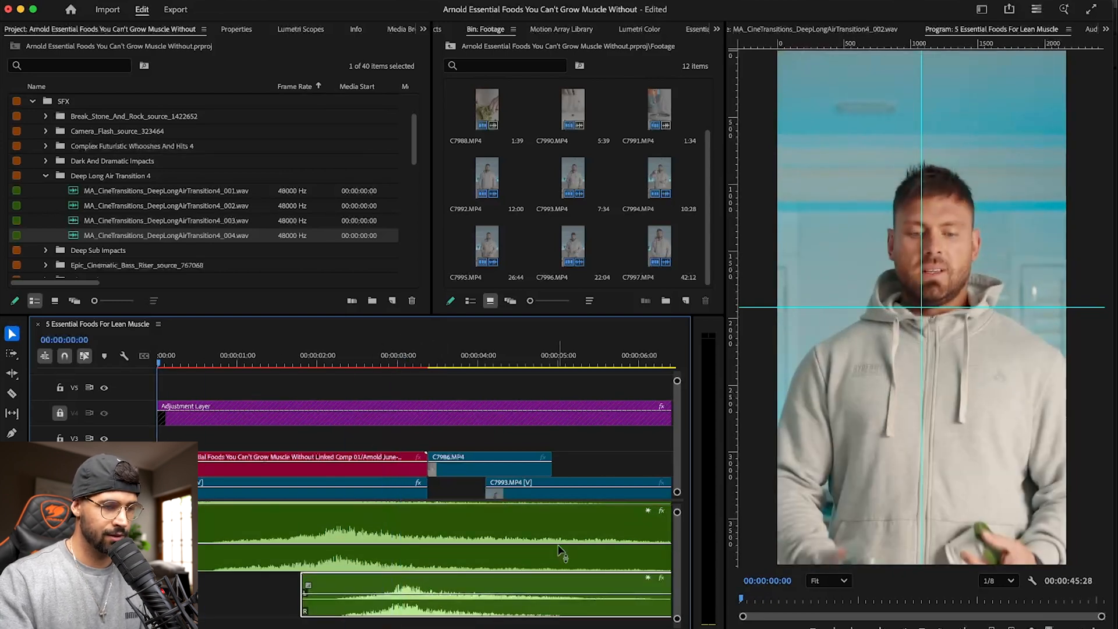
{"action": "scroll", "coordinate": [557, 510], "scroll_direction": "up", "scroll_amount": 4}
{"action": "key", "text": "space"}
{"action": "scroll", "coordinate": [569, 491], "scroll_direction": "down", "scroll_amount": 1}
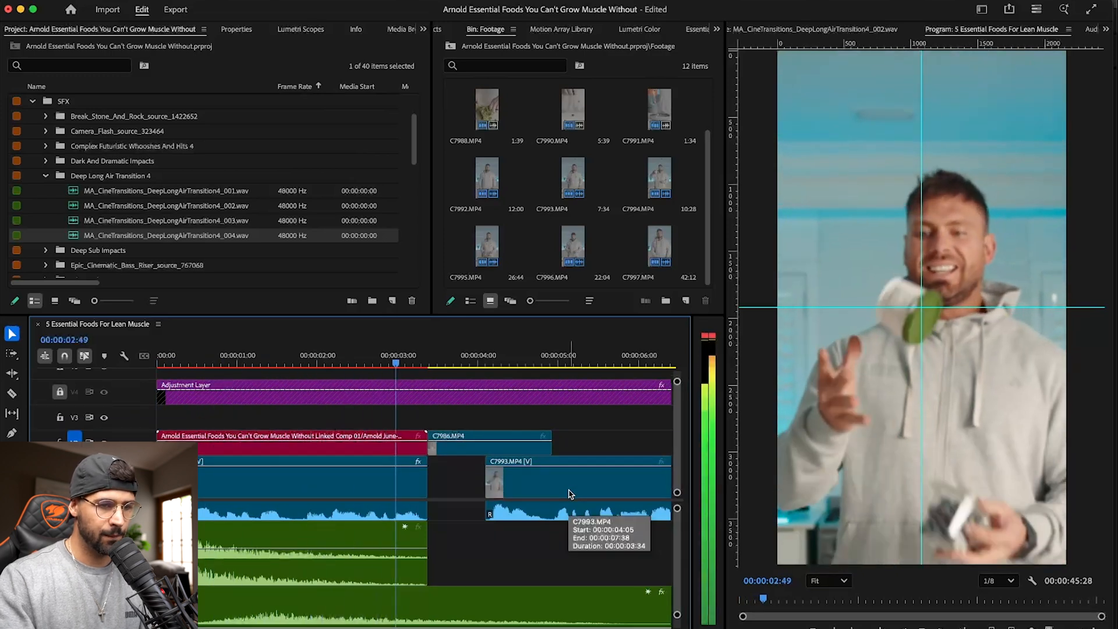
{"action": "left_click", "coordinate": [316, 358]}
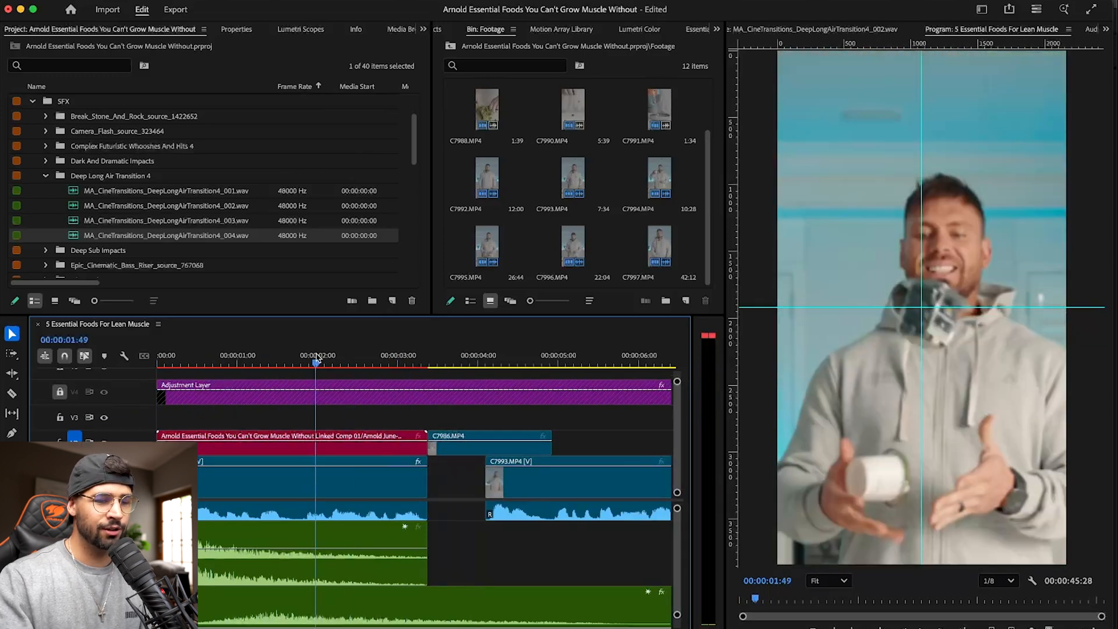
{"action": "left_click_drag", "start_coordinate": [316, 358], "coordinate": [313, 359]}
{"action": "key", "text": "space"}
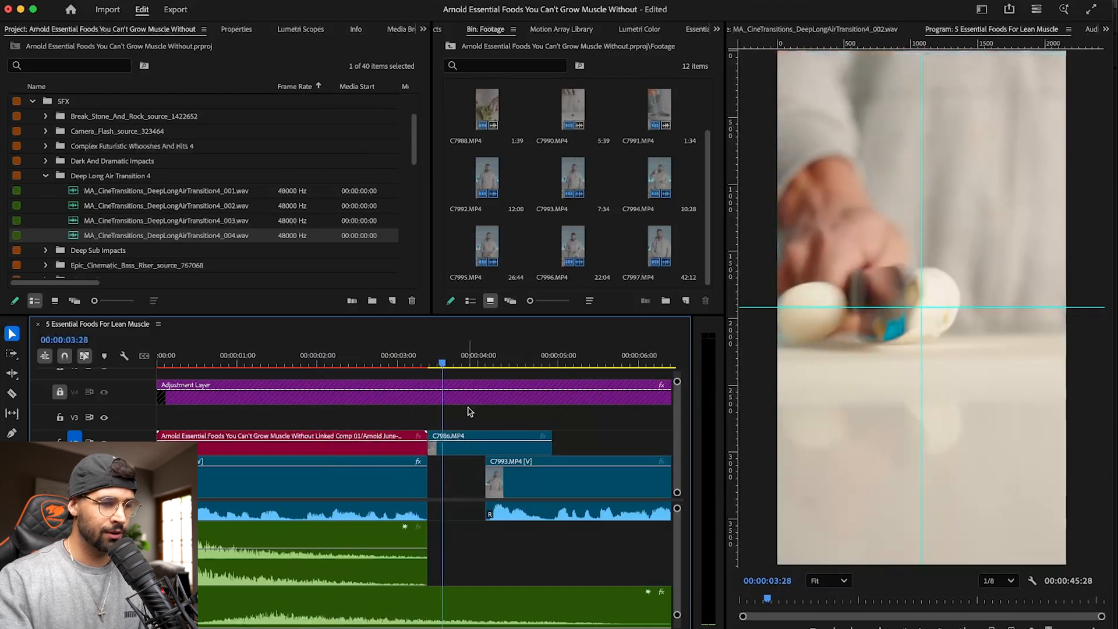
- Park the playhead at the start of C7986.MP4 and search the project for "metal" sound effects
{"action": "scroll", "coordinate": [174, 165], "scroll_direction": "right", "scroll_amount": 2}
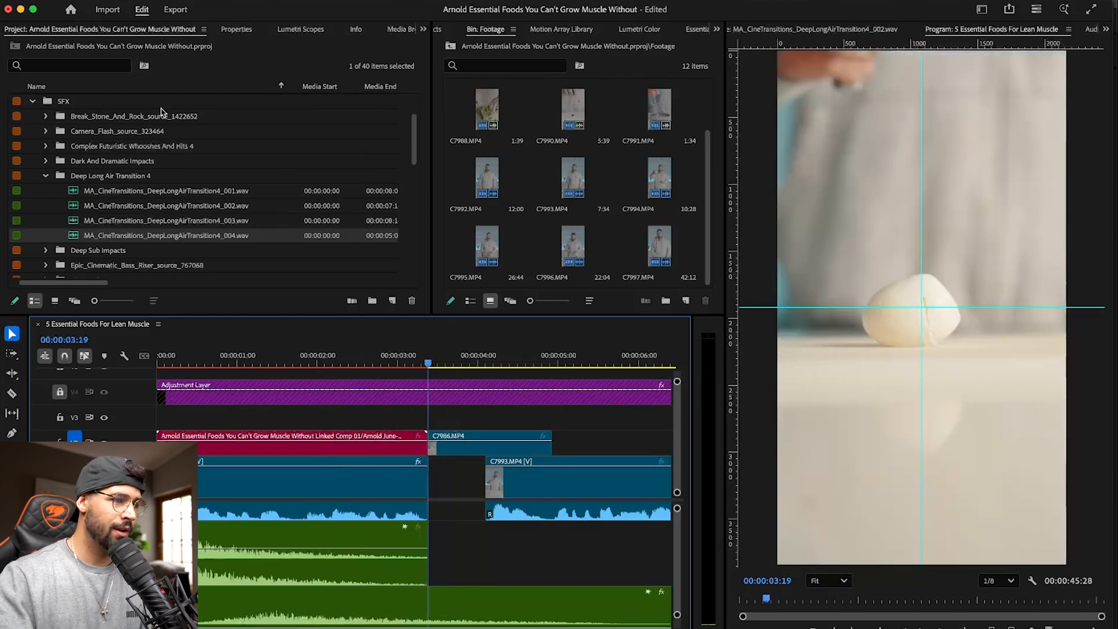
{"action": "left_click", "coordinate": [109, 66]}
{"action": "type", "text": "metal"}
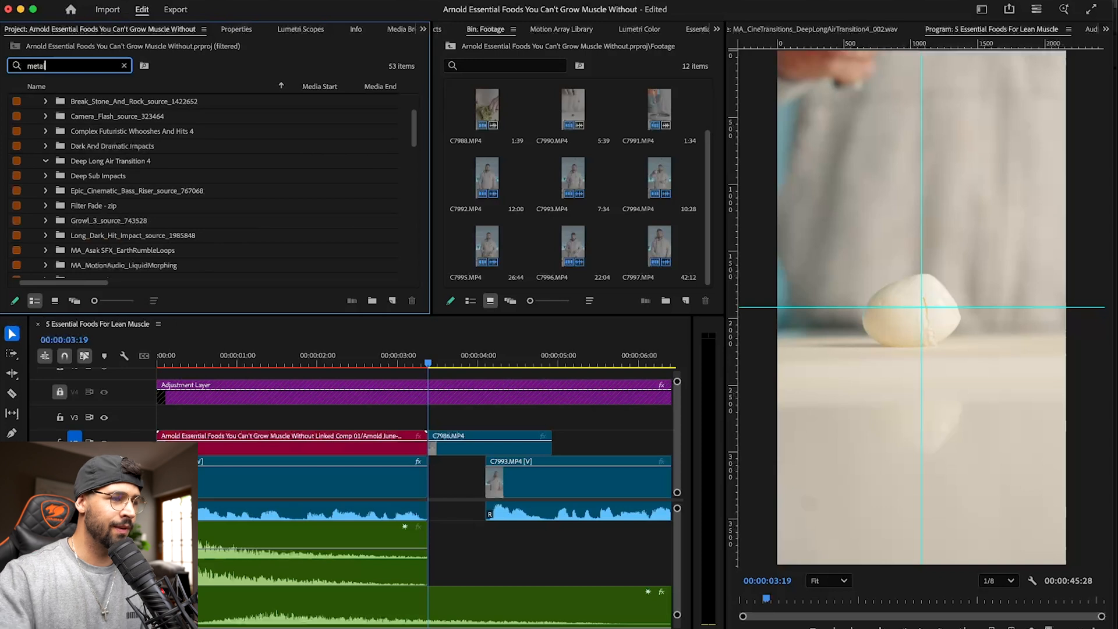
{"action": "scroll", "coordinate": [140, 181], "scroll_direction": "down", "scroll_amount": 10}
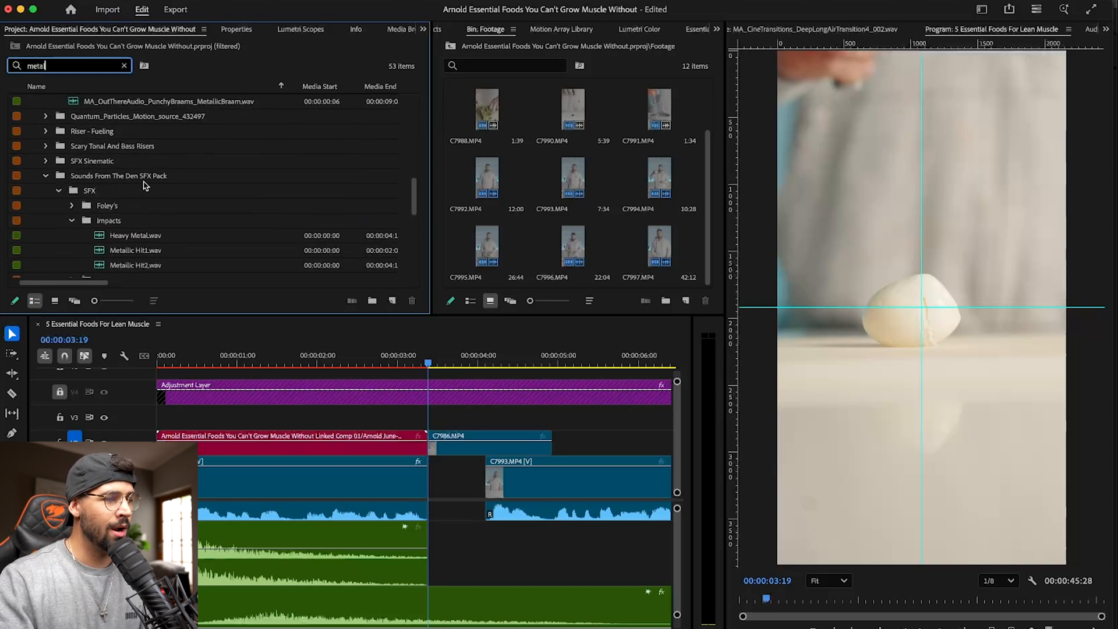
{"action": "scroll", "coordinate": [102, 213], "scroll_direction": "up", "scroll_amount": 3}
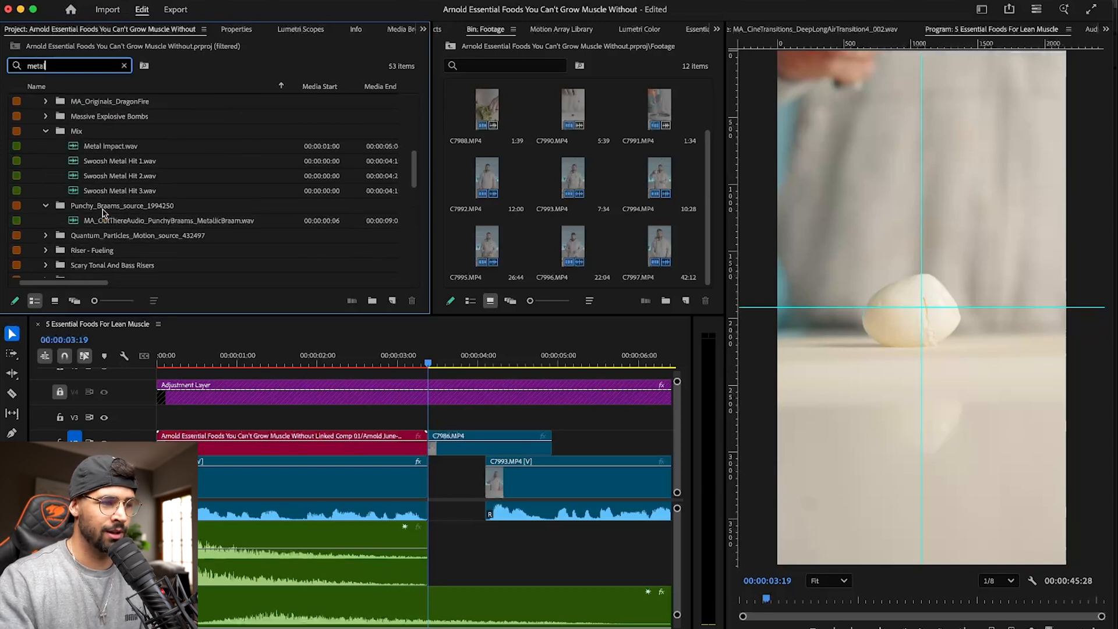
- Audition Metal Impact.wav and Swoosh Metal Hit 1, 2 and 3 from the Mix folder
{"action": "double_click", "coordinate": [73, 151]}
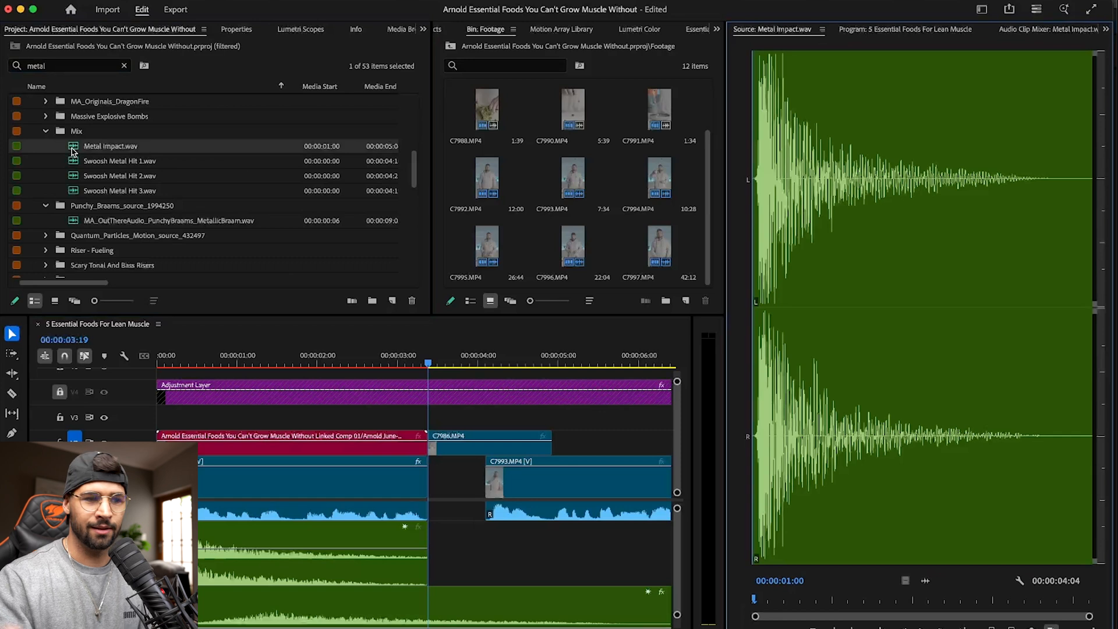
{"action": "key", "text": "space"}
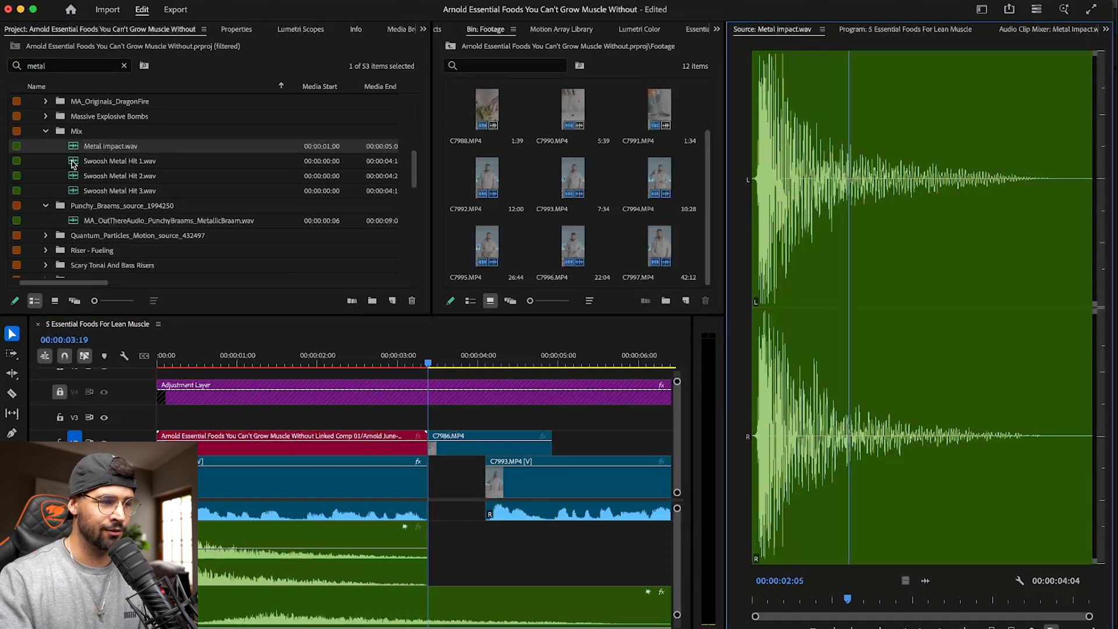
{"action": "double_click", "coordinate": [73, 162]}
{"action": "key", "text": "space"}
{"action": "double_click", "coordinate": [77, 176]}
{"action": "key", "text": "space"}
{"action": "double_click", "coordinate": [73, 191]}
{"action": "key", "text": "space"}
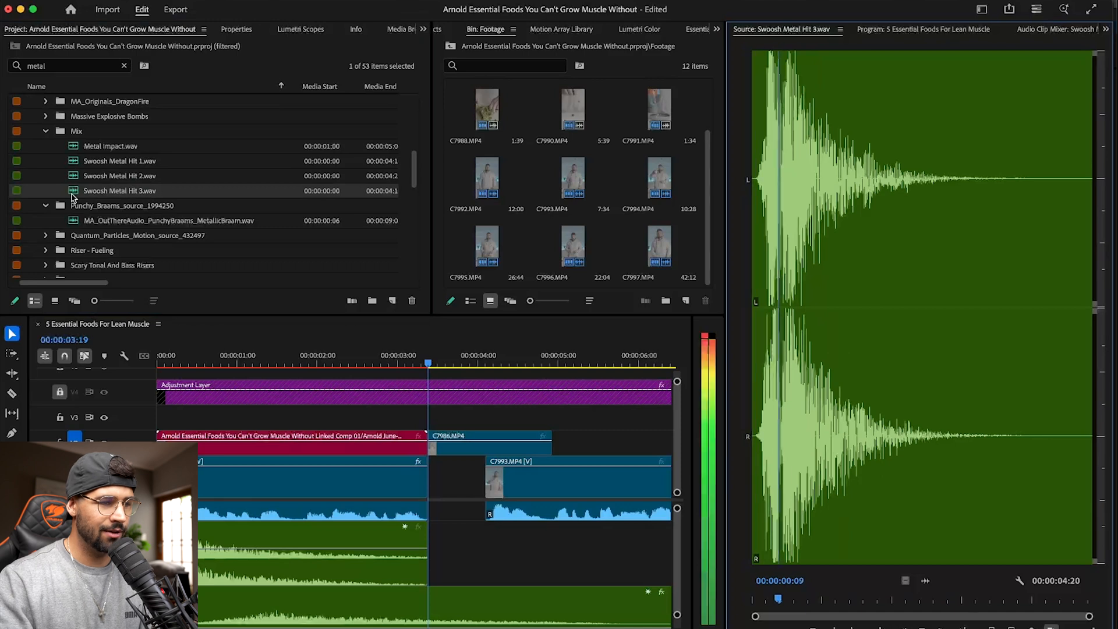
- Audition MA_OutThereAudio_PunchyBraams_MetallicBraam.wav, Heavy Metal.wav and Metallic Hit1.wav
{"action": "double_click", "coordinate": [143, 219]}
{"action": "key", "text": "space"}
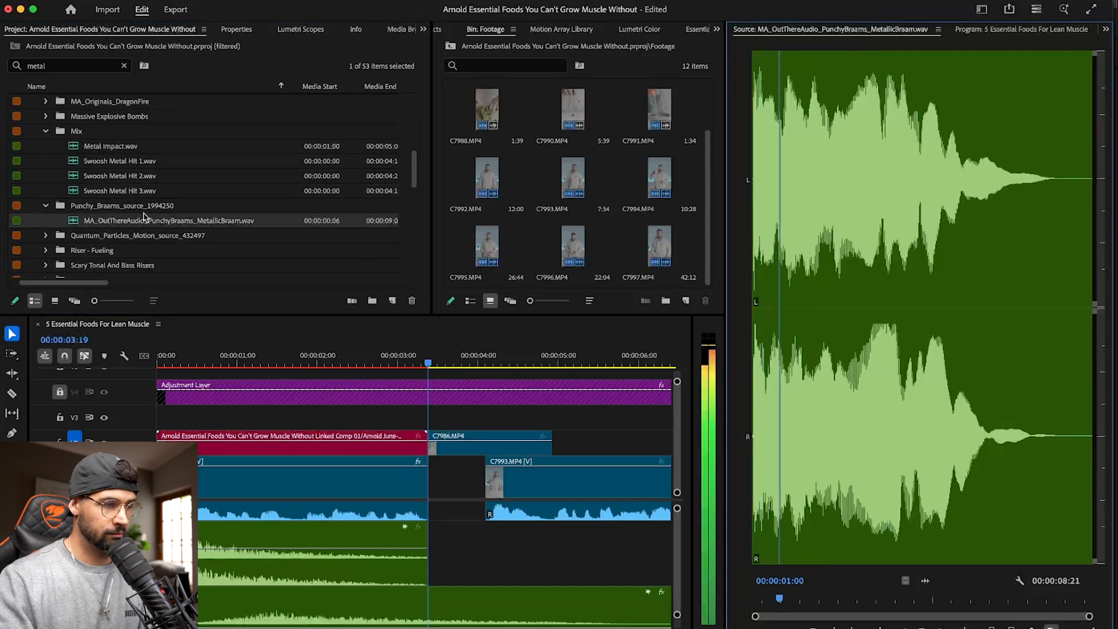
{"action": "scroll", "coordinate": [143, 220], "scroll_direction": "down", "scroll_amount": 5}
{"action": "double_click", "coordinate": [104, 221]}
{"action": "key", "text": "space"}
{"action": "scroll", "coordinate": [107, 128], "scroll_direction": "down", "scroll_amount": 4}
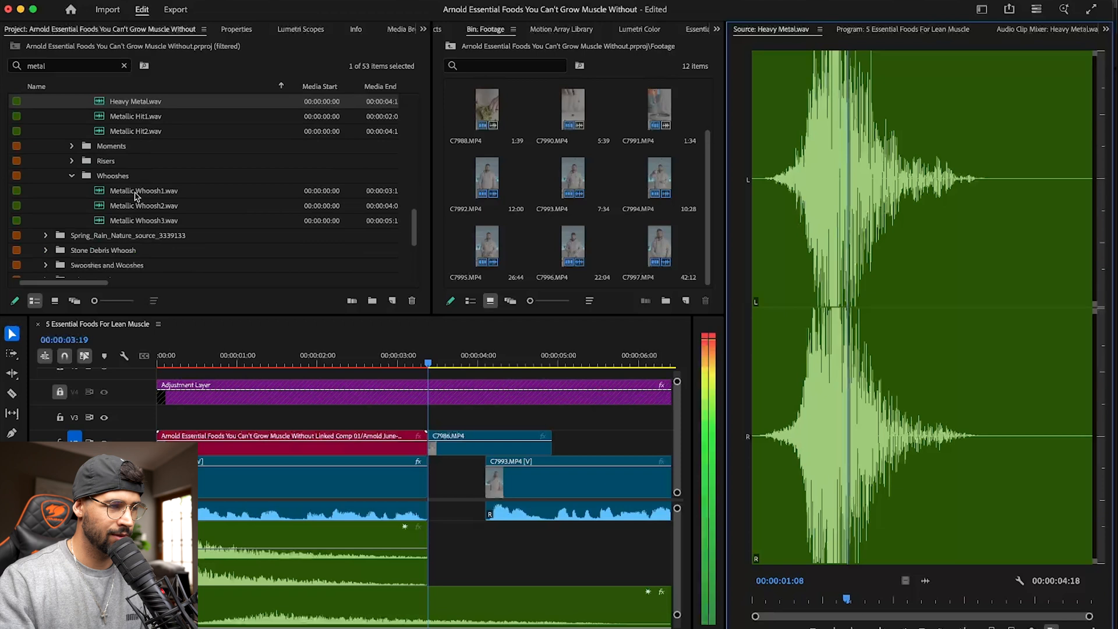
{"action": "double_click", "coordinate": [107, 117]}
{"action": "key", "text": "space"}
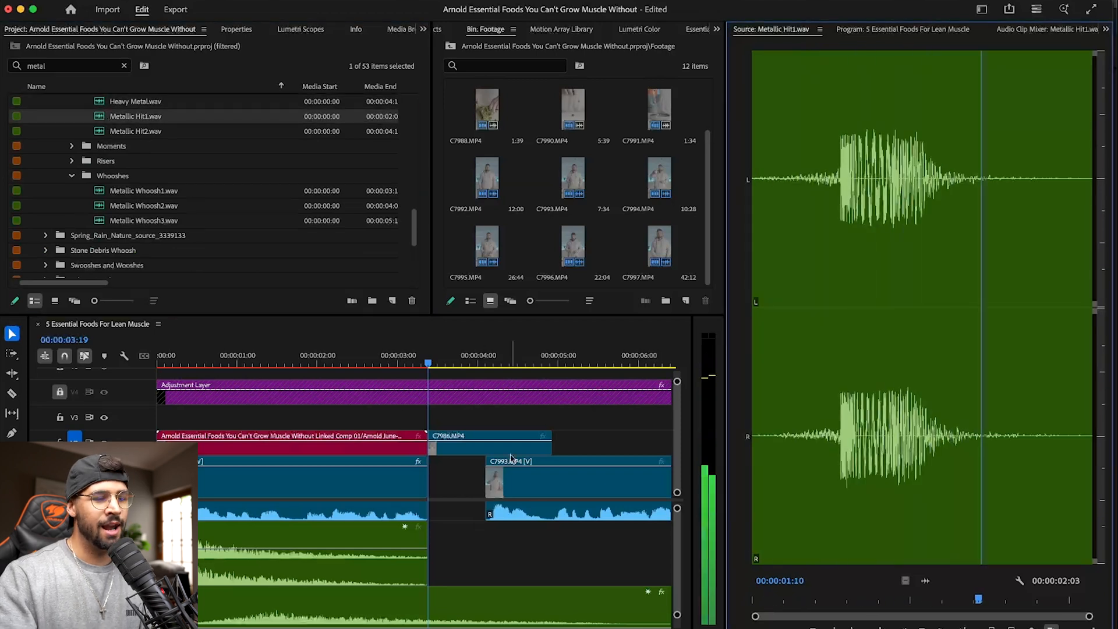
- Place Metallic Hit1.wav on the first whoosh's track under C7986.MP4, align its hit with 00:00:03:27, and lower its volume
{"action": "scroll", "coordinate": [513, 559], "scroll_direction": "down", "scroll_amount": 5}
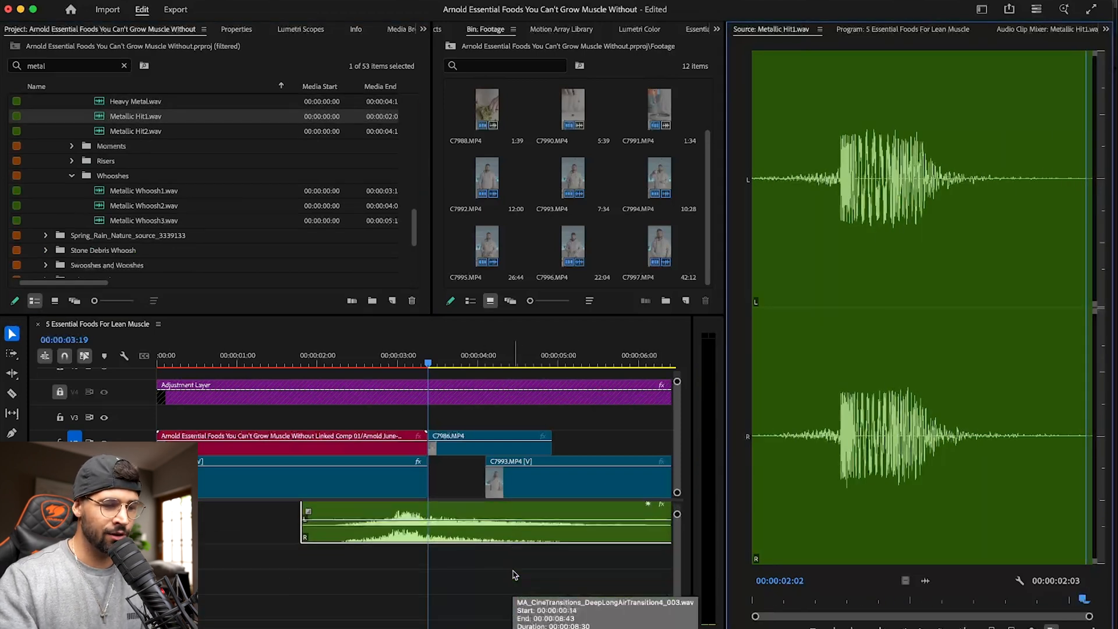
{"action": "scroll", "coordinate": [314, 530], "scroll_direction": "up", "scroll_amount": 4}
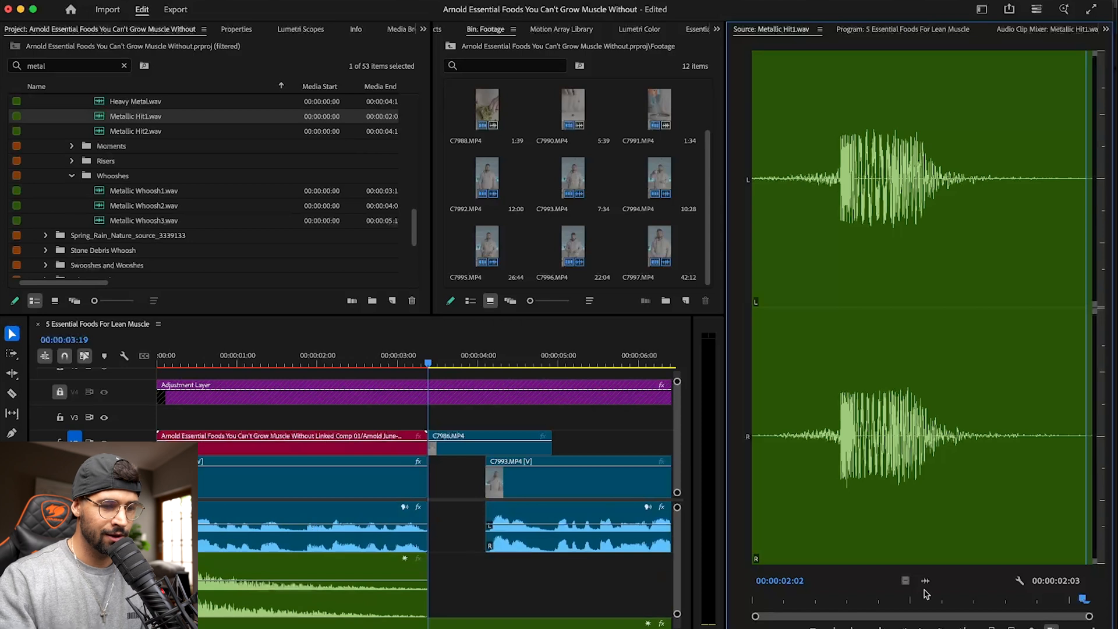
{"action": "left_click_drag", "start_coordinate": [895, 580], "coordinate": [417, 573]}
{"action": "left_click", "coordinate": [465, 565]}
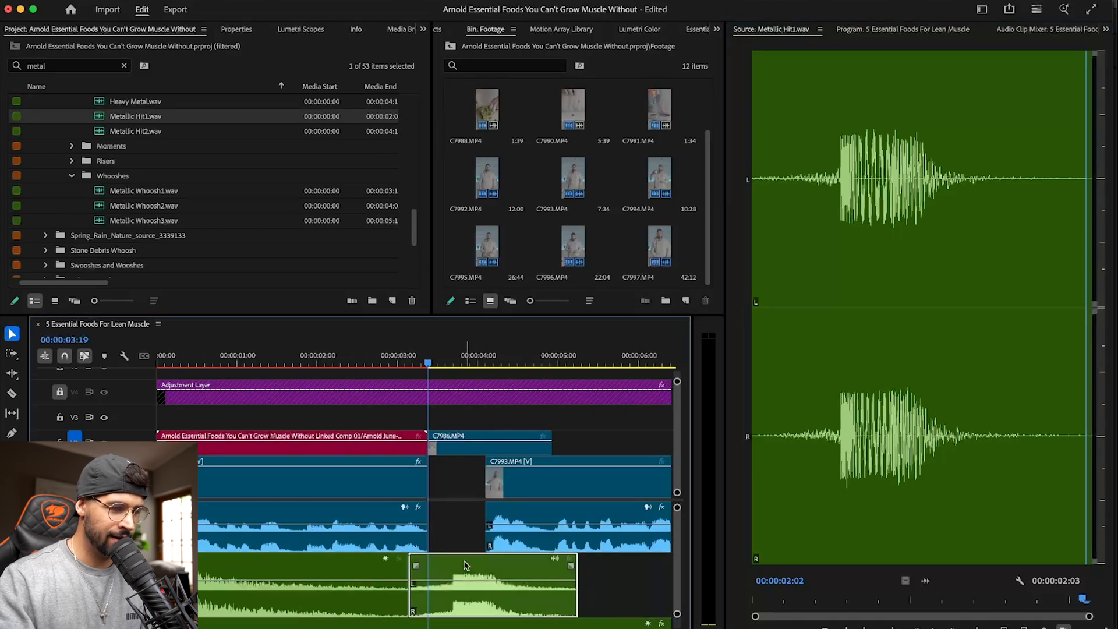
{"action": "left_click_drag", "start_coordinate": [429, 361], "coordinate": [441, 361]}
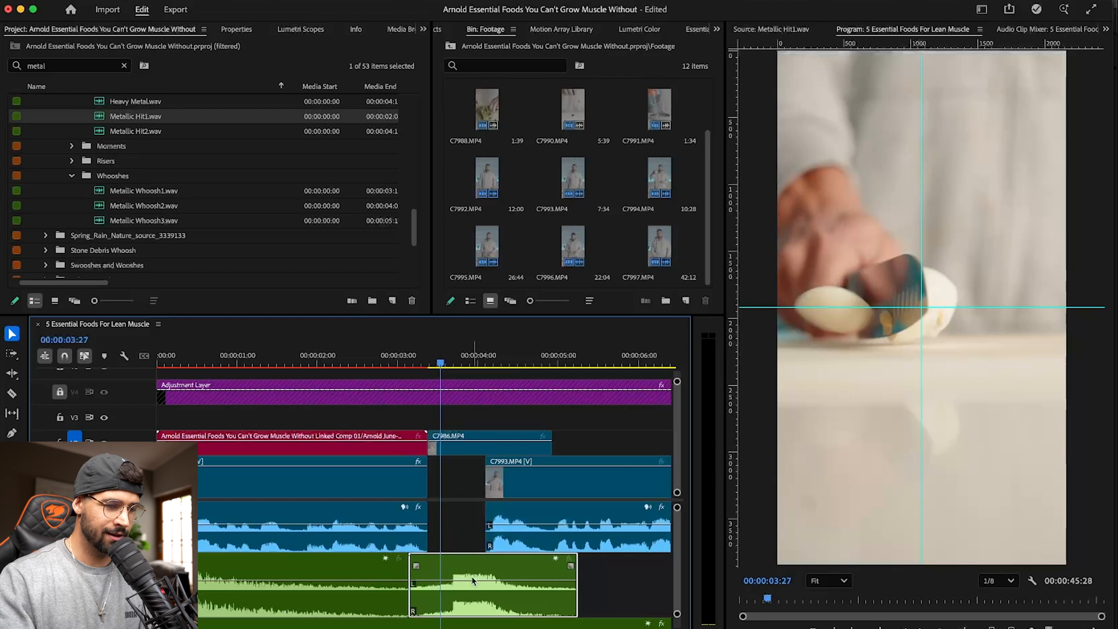
{"action": "left_click_drag", "start_coordinate": [475, 572], "coordinate": [474, 577]}
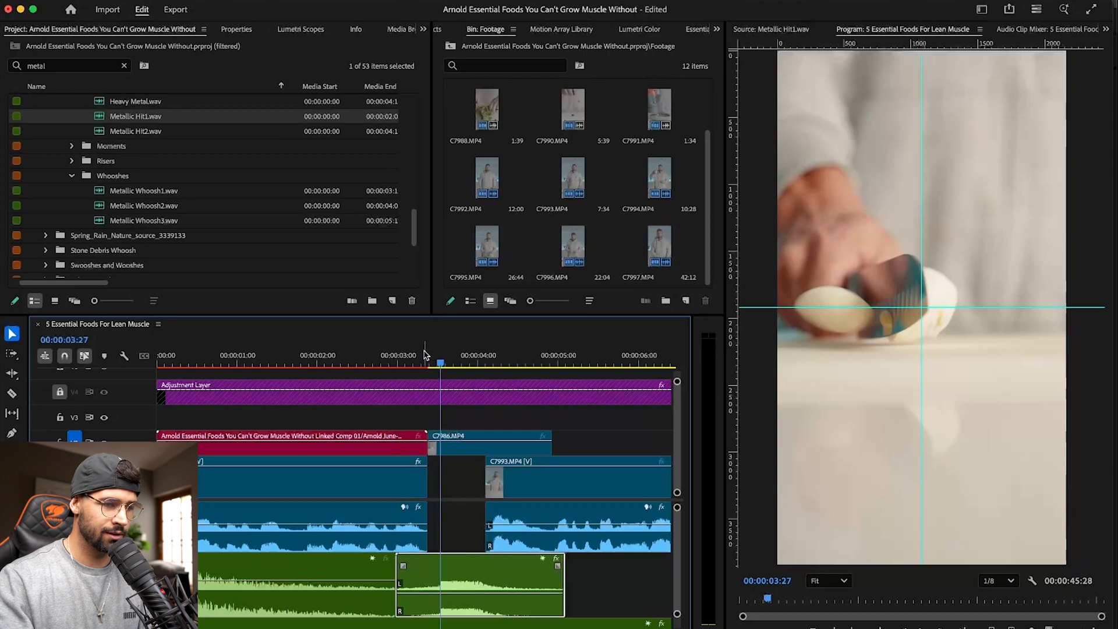
- Play the cut into C7986.MP4 twice to check the metallic hit's timing, and save the project
{"action": "left_click", "coordinate": [372, 356]}
{"action": "key", "text": "space"}
{"action": "key", "text": "space"}
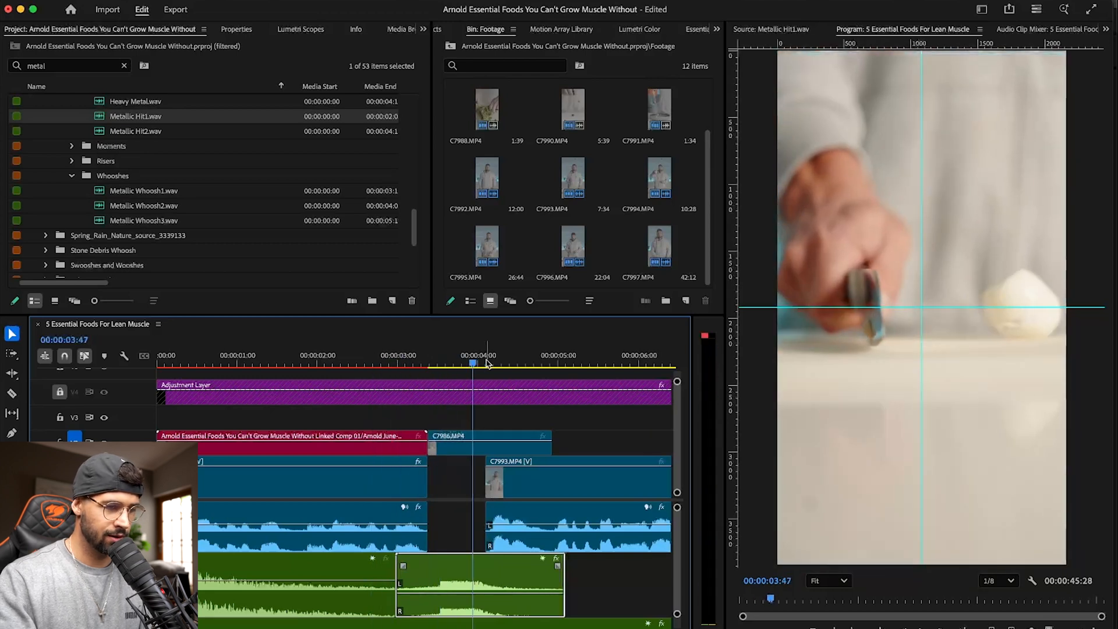
{"action": "left_click", "coordinate": [376, 359]}
{"action": "key", "text": "space"}
{"action": "key", "text": "space"}
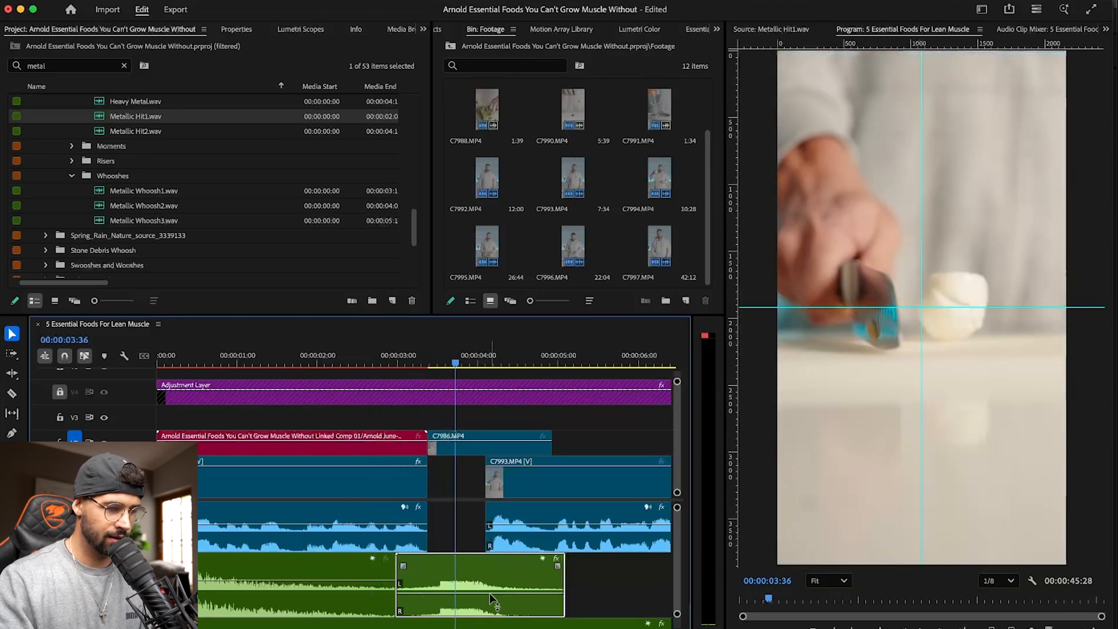
{"action": "key", "text": "super+s"}
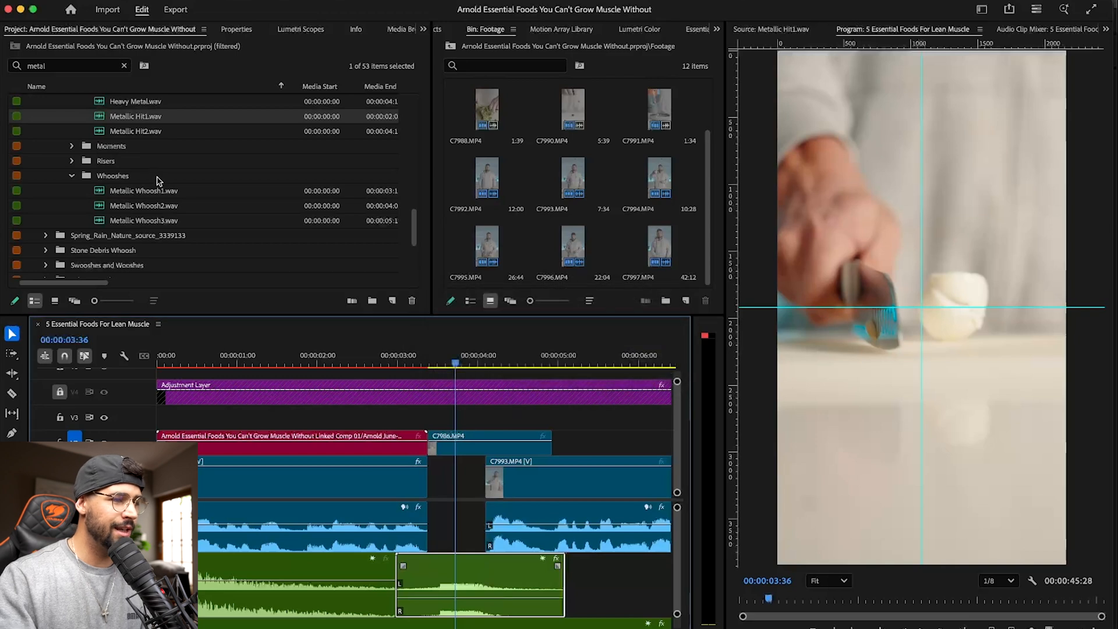
- Look through the metal sound effects and clear the project search to list the whole SFX library
{"action": "scroll", "coordinate": [145, 178], "scroll_direction": "up", "scroll_amount": 15}
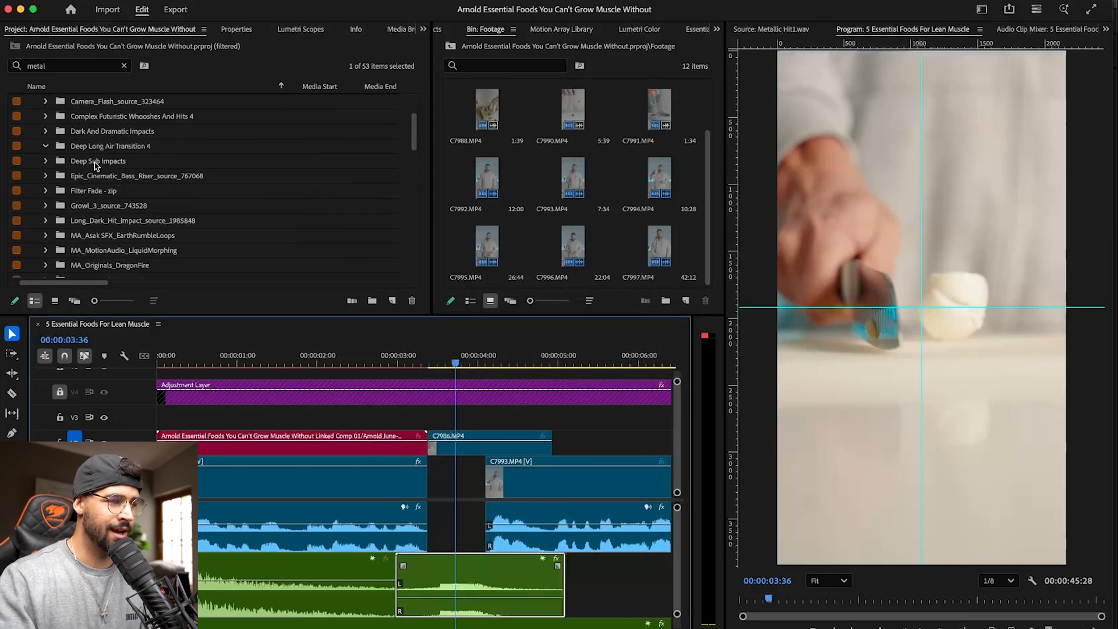
{"action": "scroll", "coordinate": [94, 168], "scroll_direction": "down", "scroll_amount": 15}
{"action": "scroll", "coordinate": [97, 181], "scroll_direction": "up", "scroll_amount": 8}
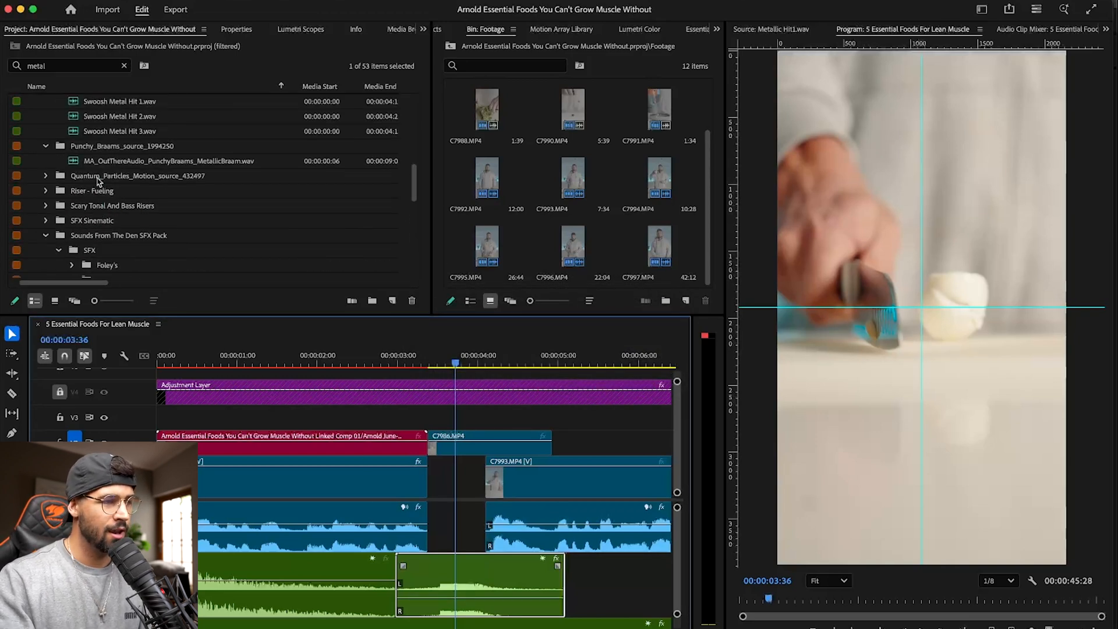
{"action": "left_click", "coordinate": [124, 66]}
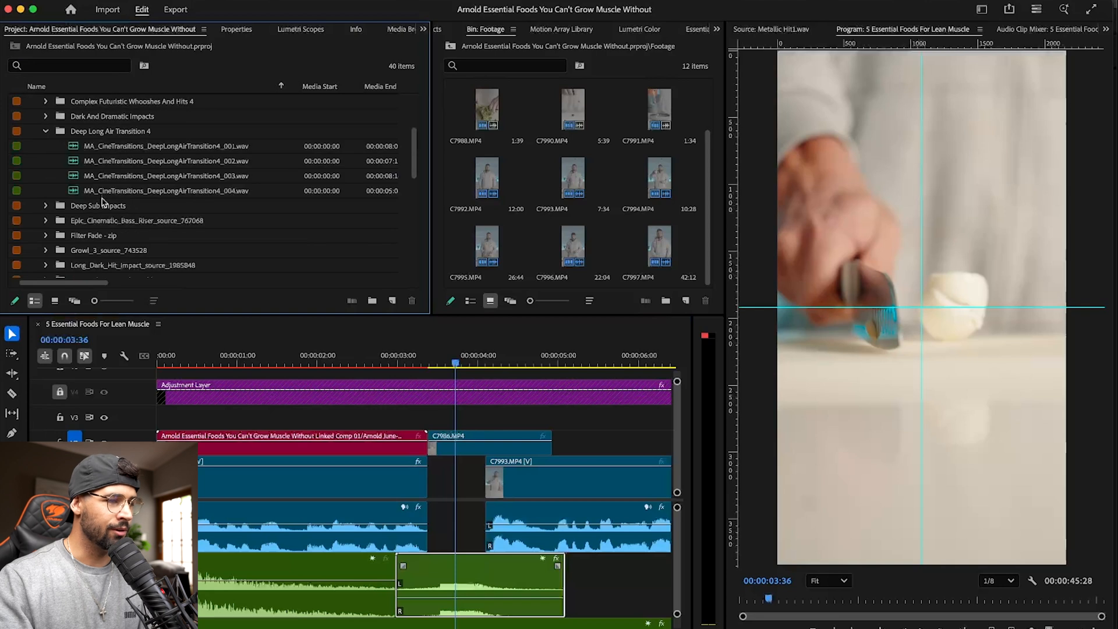
- Open the Viral SFX bin in the SFX library and audition Viral SFX 4.mp4 with its audio waveform shown
{"action": "left_click", "coordinate": [47, 131]}
{"action": "scroll", "coordinate": [58, 139], "scroll_direction": "down", "scroll_amount": 5}
{"action": "scroll", "coordinate": [60, 142], "scroll_direction": "down", "scroll_amount": 3}
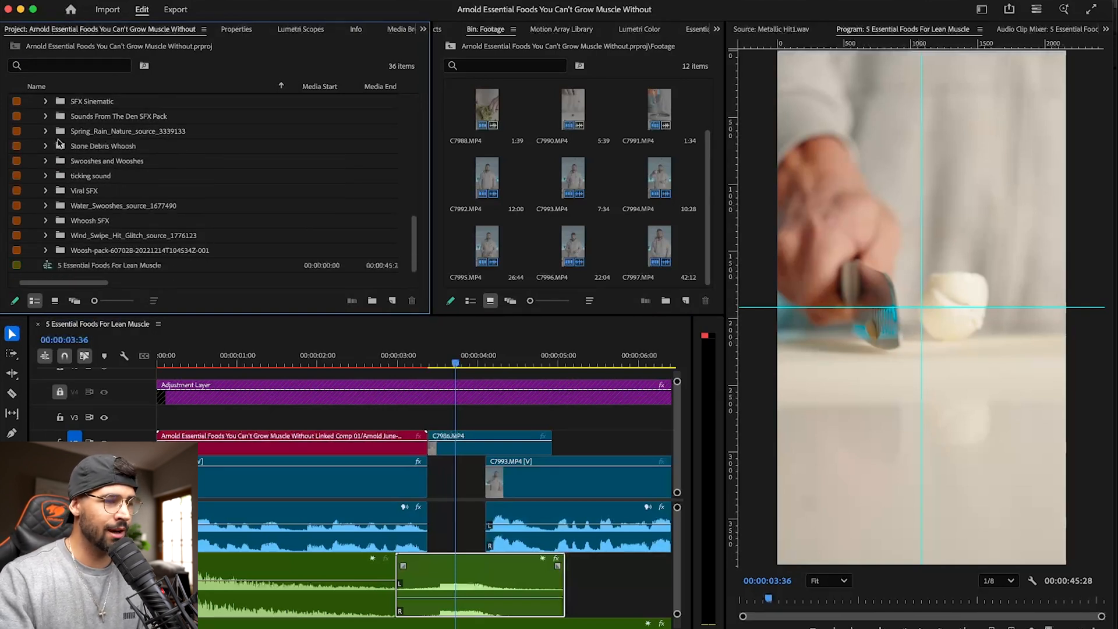
{"action": "left_click", "coordinate": [46, 192]}
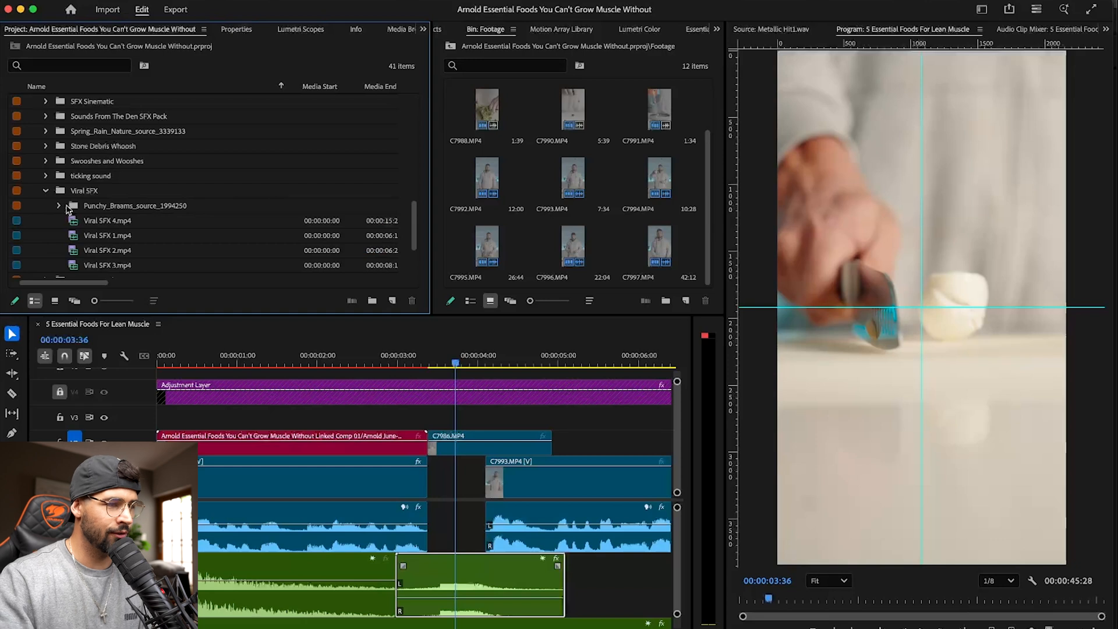
{"action": "double_click", "coordinate": [71, 222]}
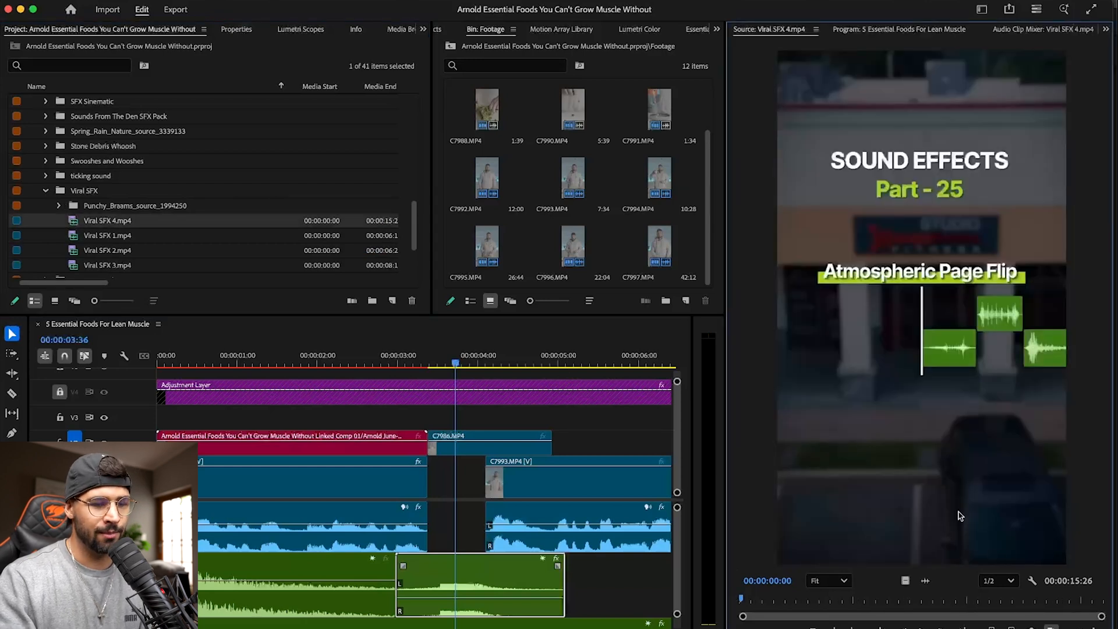
{"action": "left_click", "coordinate": [925, 580]}
{"action": "key", "text": "space"}
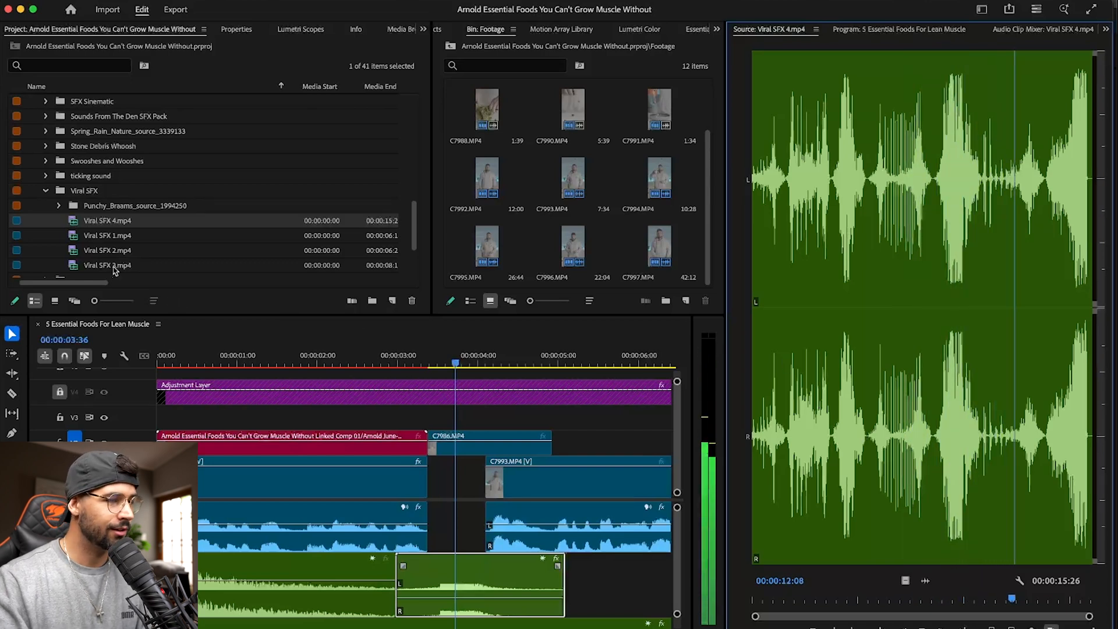
- Audition Viral SFX 1.mp4, Viral SFX 2.mp4 and Viral SFX 3.mp4 for a usable accent sound
{"action": "double_click", "coordinate": [73, 235]}
{"action": "left_click_drag", "start_coordinate": [761, 600], "coordinate": [1061, 596]}
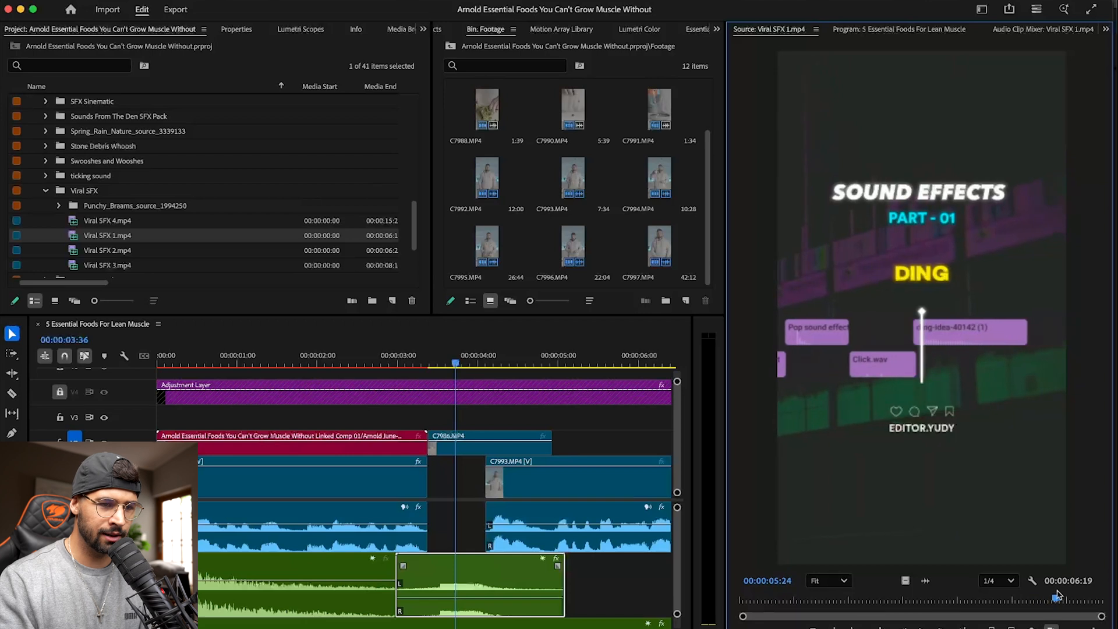
{"action": "double_click", "coordinate": [85, 250]}
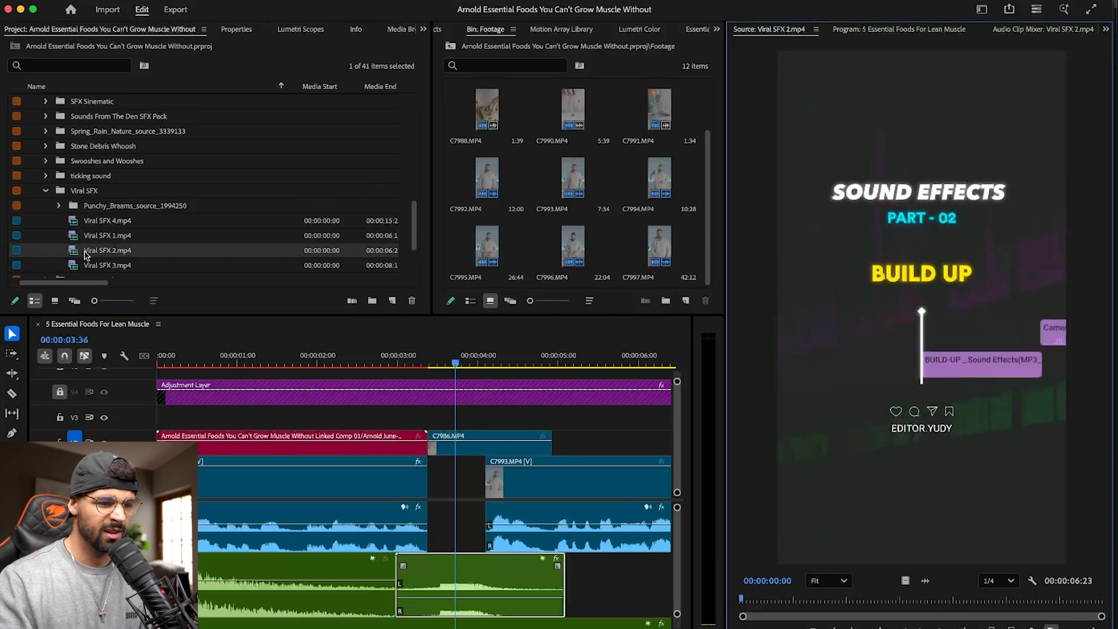
{"action": "left_click_drag", "start_coordinate": [778, 596], "coordinate": [900, 596]}
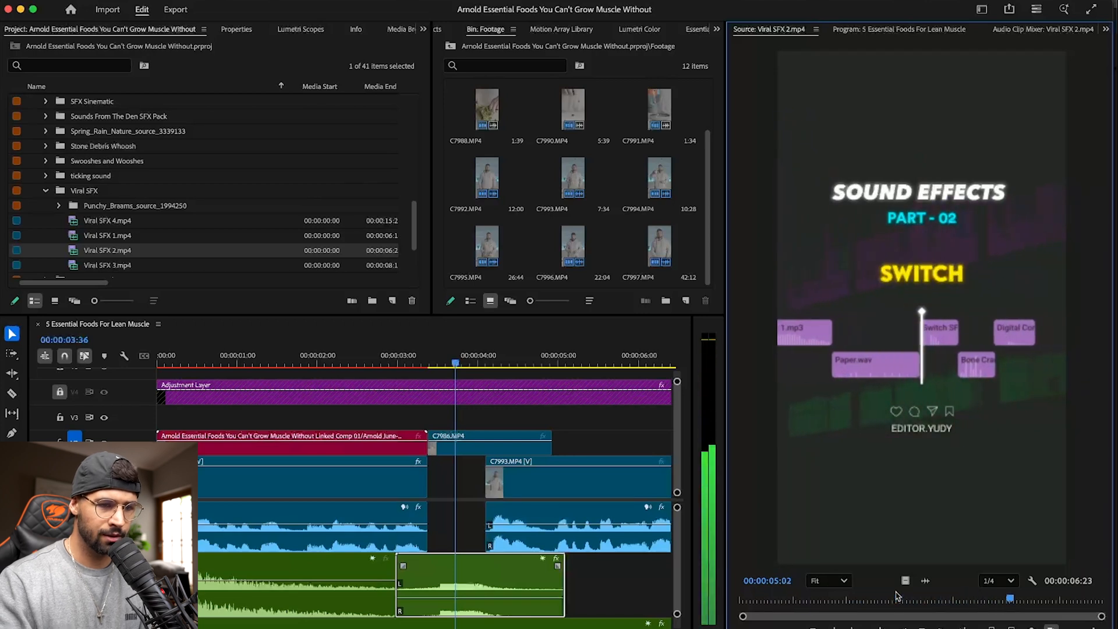
{"action": "double_click", "coordinate": [87, 265]}
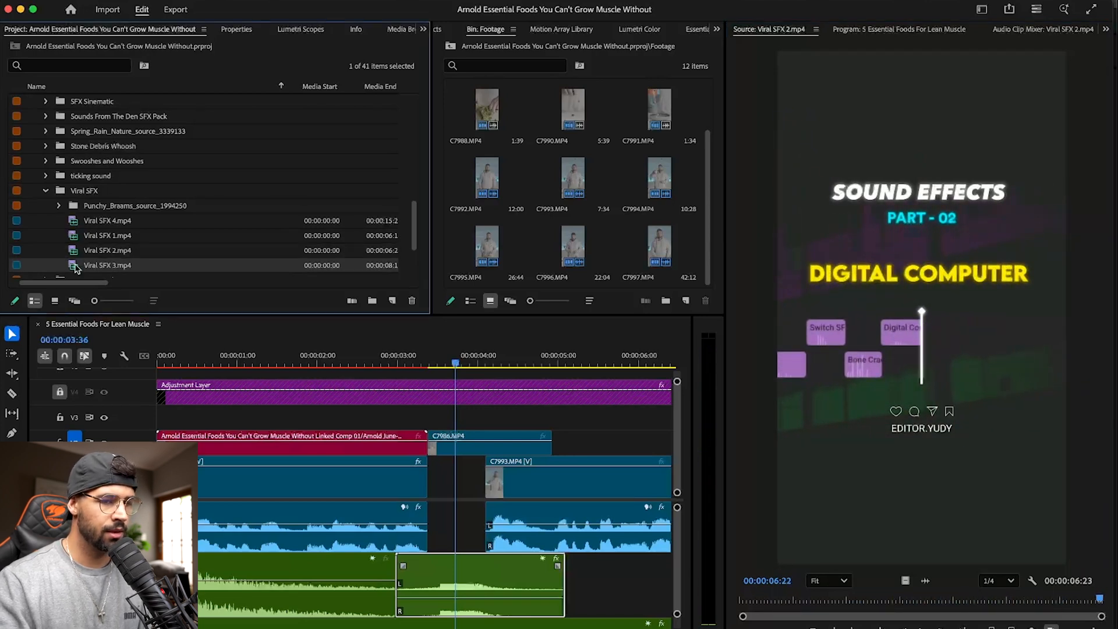
{"action": "key", "text": "space"}
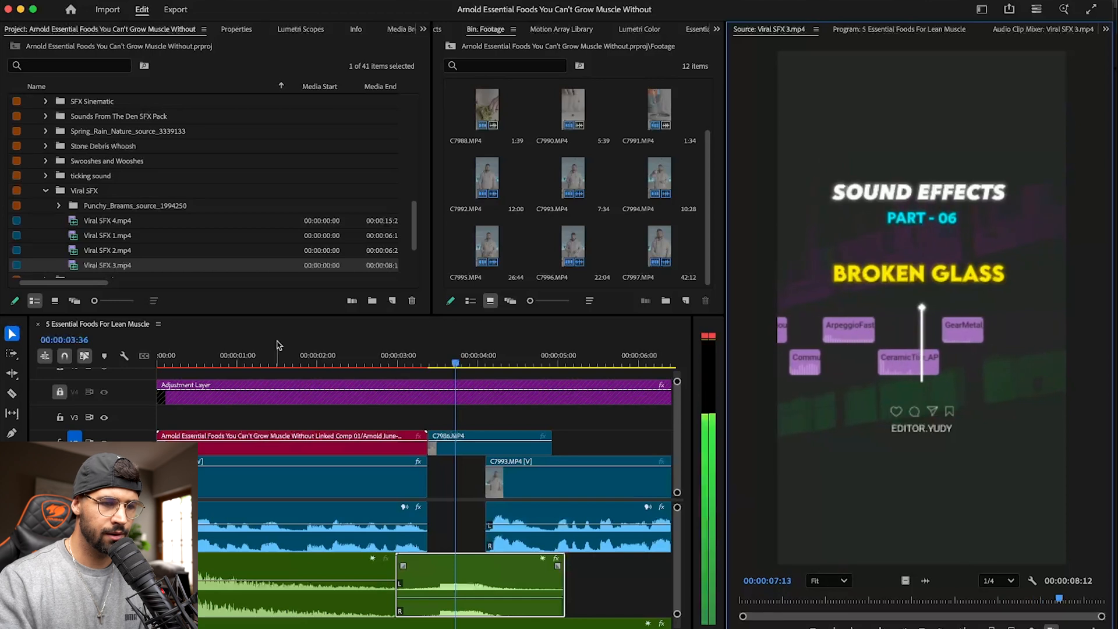
- Replay Viral SFX 1.mp4 and mark its sword sound on the audio waveform, from 00:00:03:26 to 00:00:04:19
{"action": "double_click", "coordinate": [87, 235]}
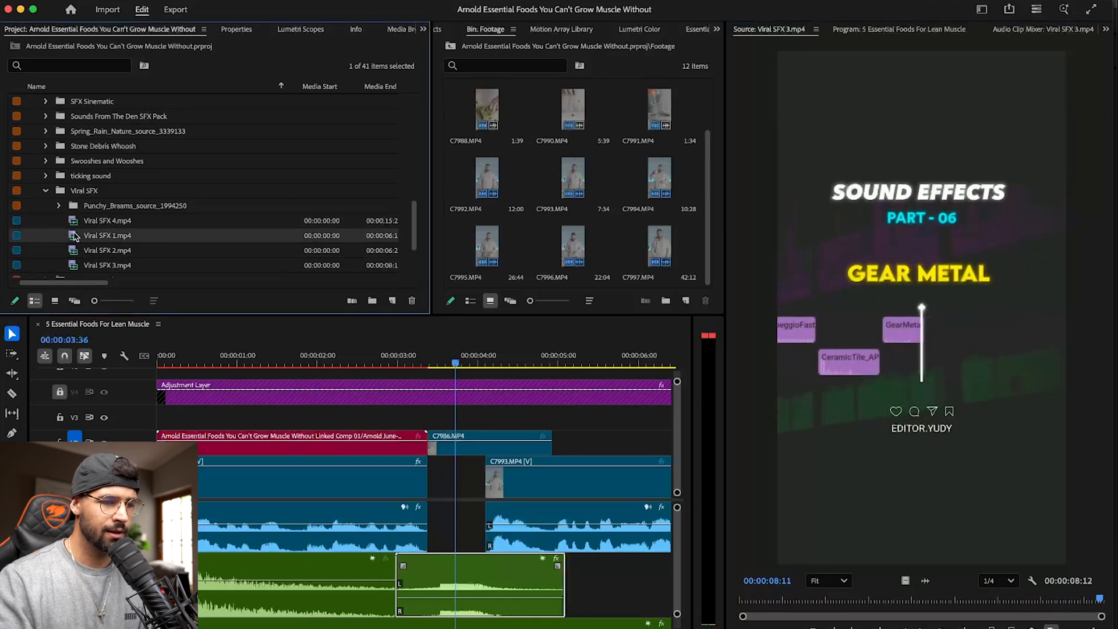
{"action": "left_click_drag", "start_coordinate": [758, 600], "coordinate": [744, 601]}
{"action": "key", "text": "space"}
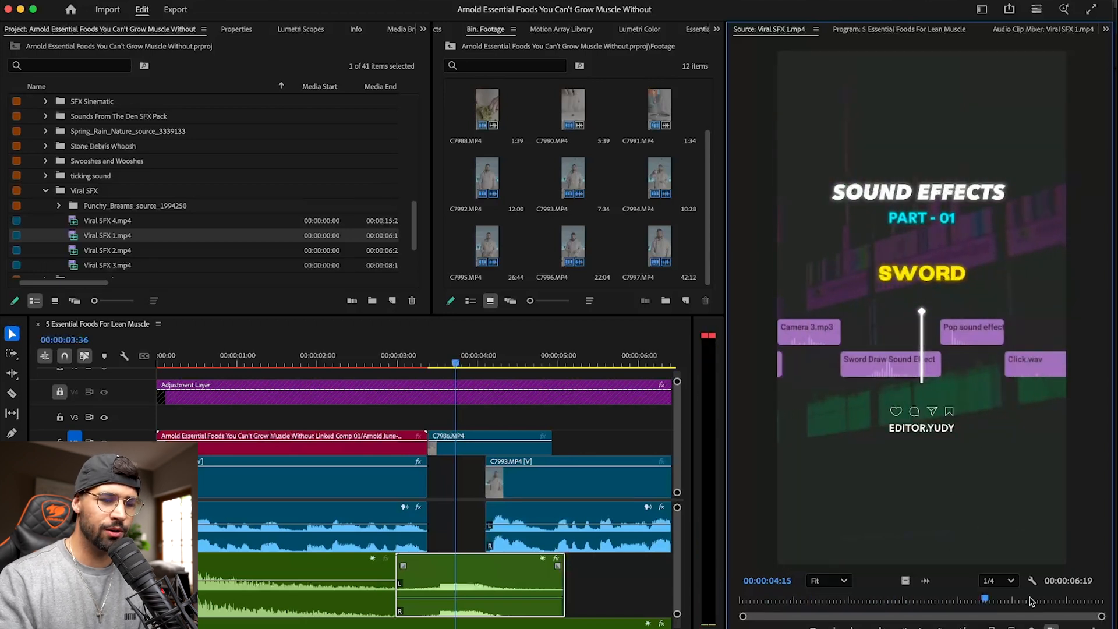
{"action": "left_click", "coordinate": [927, 579]}
{"action": "left_click_drag", "start_coordinate": [983, 394], "coordinate": [952, 399]}
{"action": "key", "text": "i"}
{"action": "key", "text": "o"}
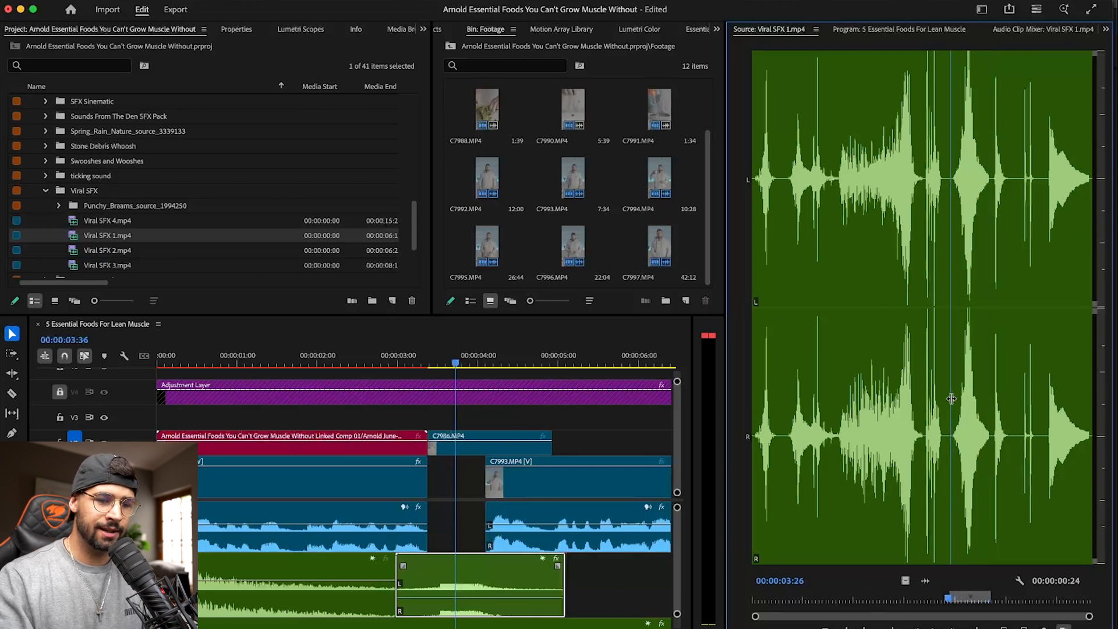
{"action": "left_click_drag", "start_coordinate": [958, 402], "coordinate": [988, 398]}
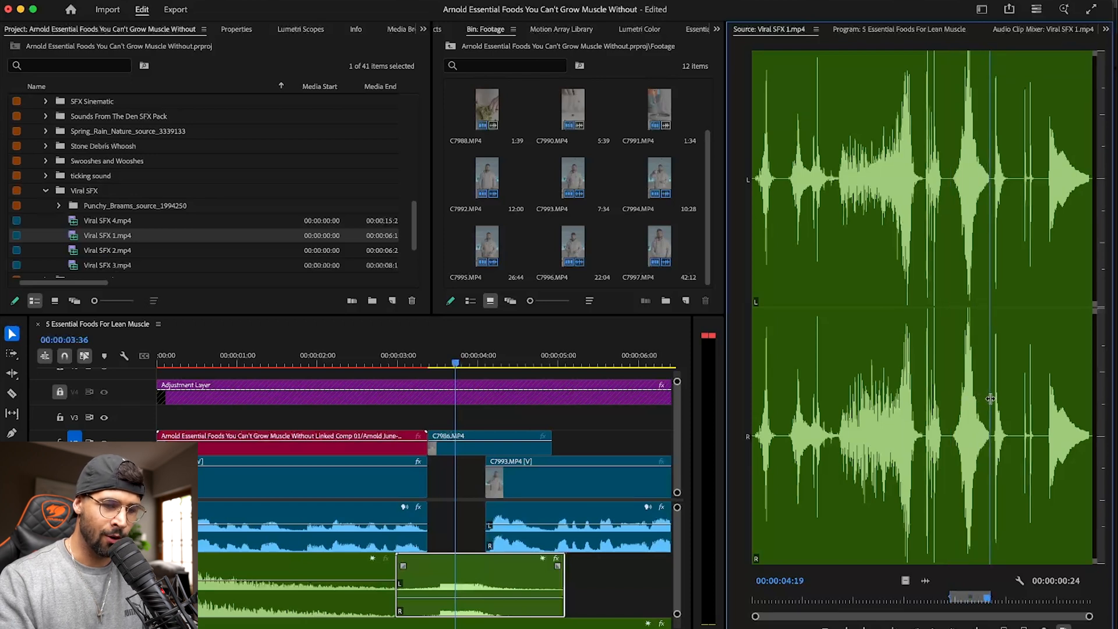
- Place only the audio of the marked sword sound on the empty track below MA_CineTransitions_DeepLongAirTransition4_004.wav, near the cut into C7986.MP4
{"action": "scroll", "coordinate": [496, 550], "scroll_direction": "down", "scroll_amount": 5}
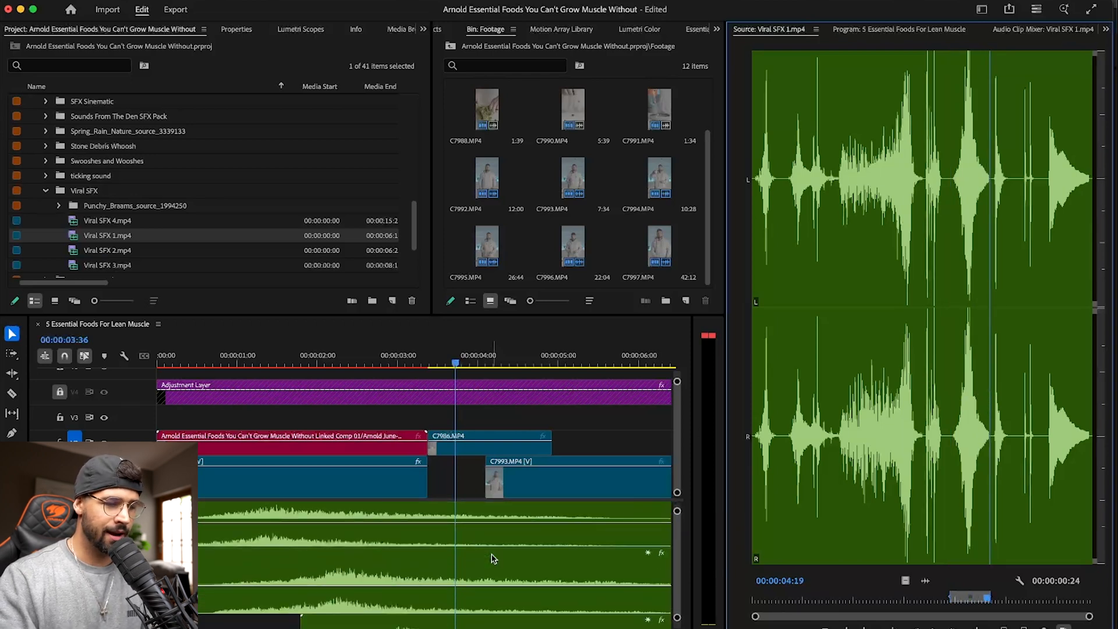
{"action": "left_click_drag", "start_coordinate": [911, 580], "coordinate": [399, 560]}
{"action": "double_click", "coordinate": [137, 557]}
{"action": "scroll", "coordinate": [345, 540], "scroll_direction": "up", "scroll_amount": 5}
{"action": "scroll", "coordinate": [345, 540], "scroll_direction": "down", "scroll_amount": 5}
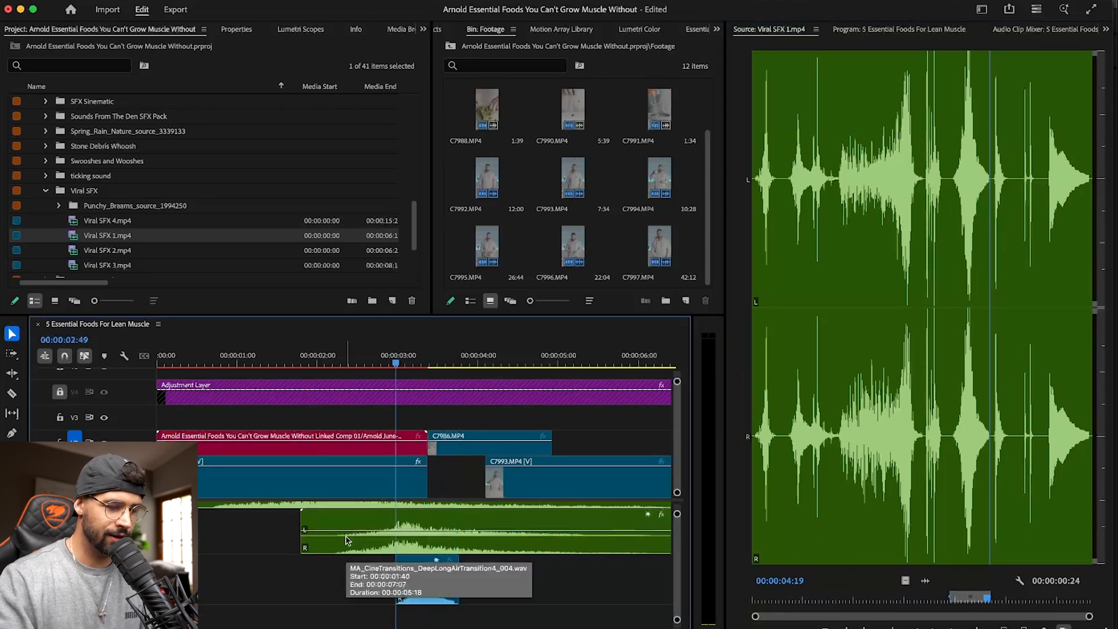
- Align the sword sound's peak with the cut into C7986.MP4, lower its volume by about 13.5 dB, and save the project
{"action": "left_click_drag", "start_coordinate": [422, 582], "coordinate": [436, 584]}
{"action": "key", "text": "super+s"}
{"action": "scroll", "coordinate": [429, 585], "scroll_direction": "right", "scroll_amount": 5}
{"action": "scroll", "coordinate": [402, 576], "scroll_direction": "left", "scroll_amount": 3}
{"action": "scroll", "coordinate": [389, 569], "scroll_direction": "left", "scroll_amount": 2}
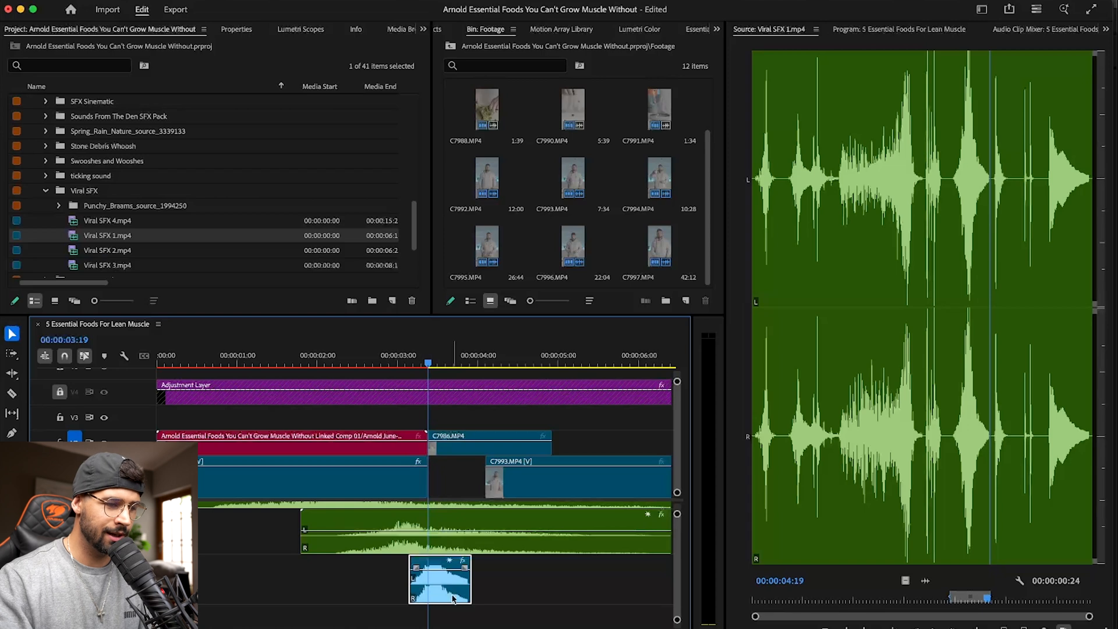
{"action": "left_click_drag", "start_coordinate": [438, 566], "coordinate": [446, 590]}
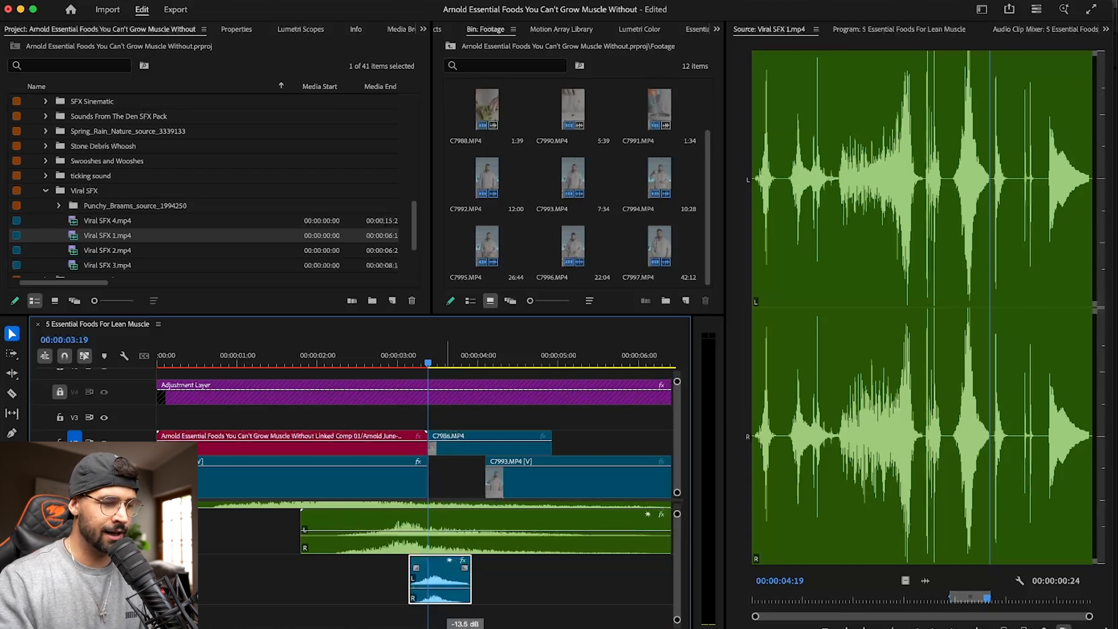
{"action": "key", "text": "ctrl+s"}
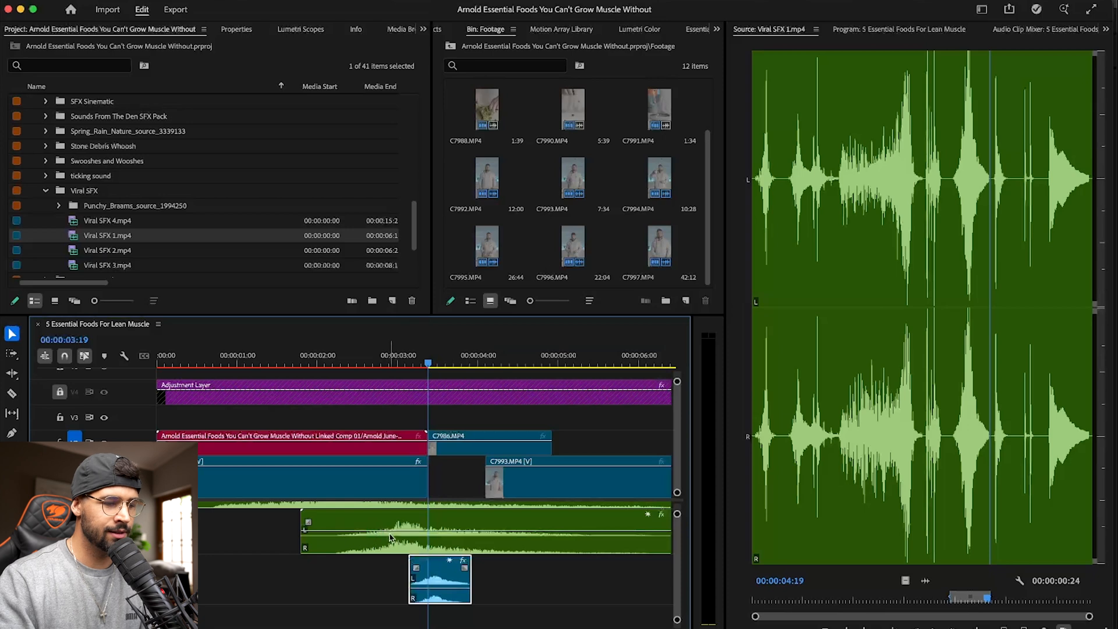
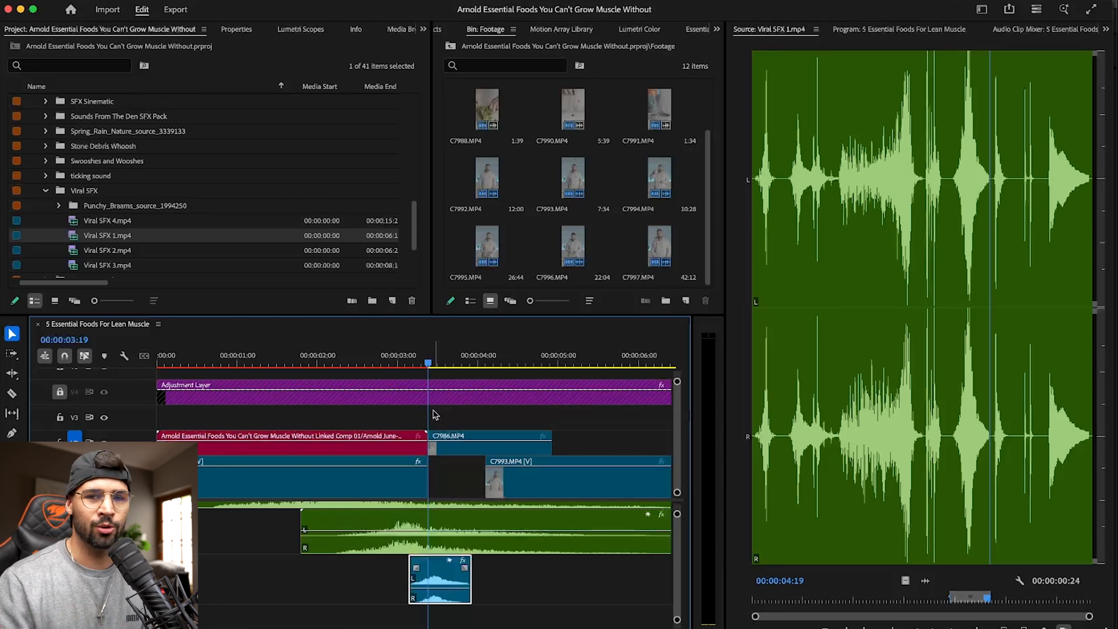
- Play back the cut into C7986.MP4 from 00:00:02:47 and lower the volume of the sword sound slightly
{"action": "scroll", "coordinate": [425, 404], "scroll_direction": "up", "scroll_amount": 3}
{"action": "scroll", "coordinate": [415, 393], "scroll_direction": "down", "scroll_amount": 3}
{"action": "scroll", "coordinate": [446, 512], "scroll_direction": "down", "scroll_amount": 1}
{"action": "left_click_drag", "start_coordinate": [423, 360], "coordinate": [392, 363]}
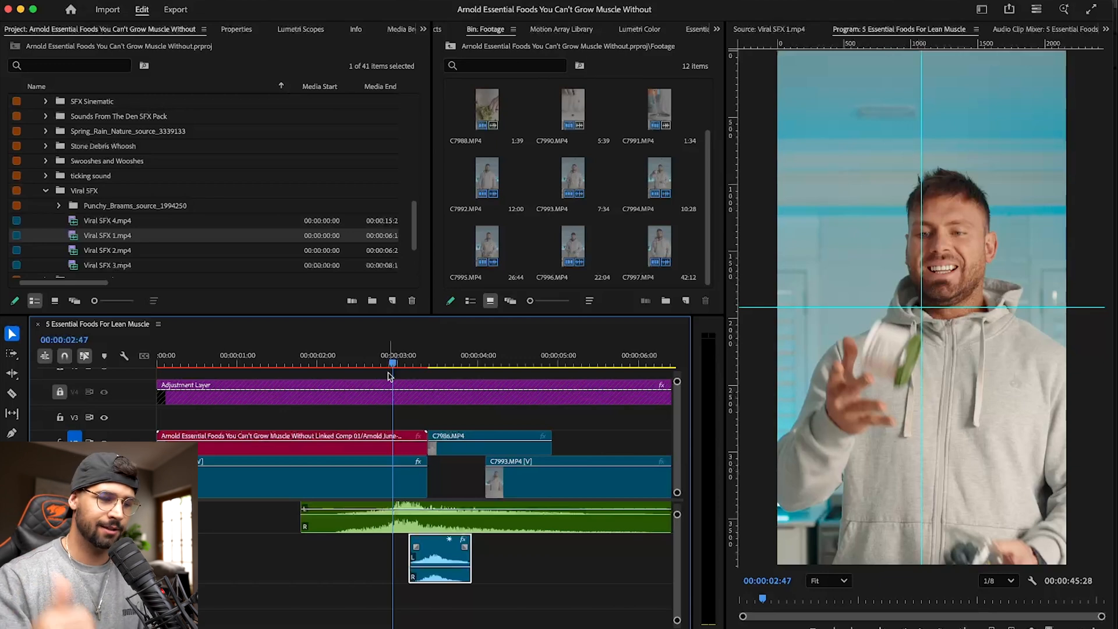
{"action": "key", "text": "space"}
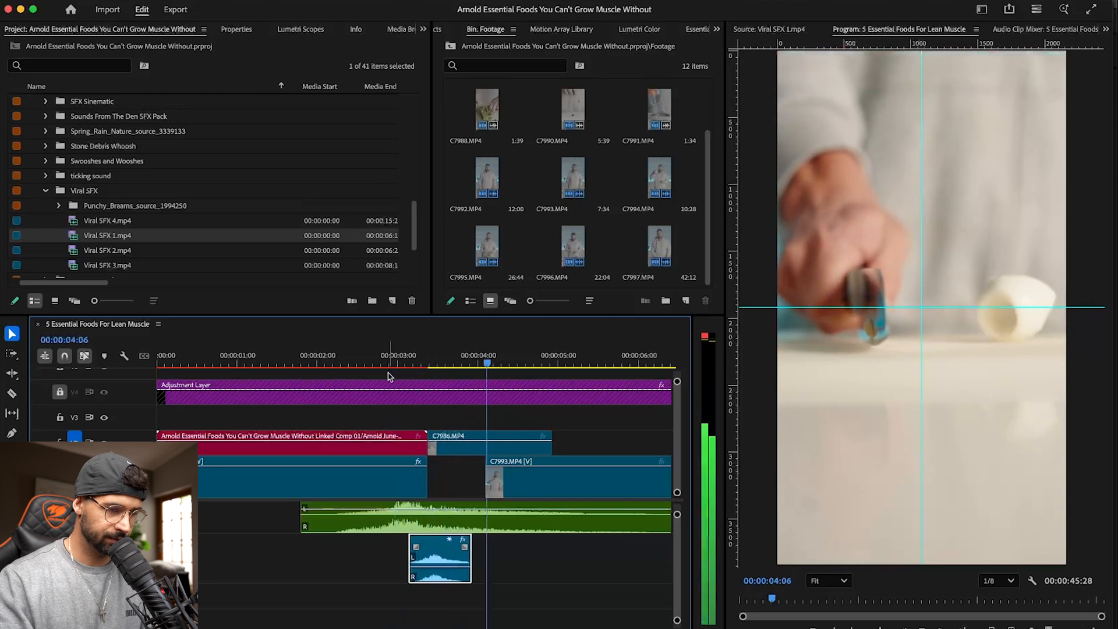
{"action": "left_click_drag", "start_coordinate": [444, 566], "coordinate": [445, 570]}
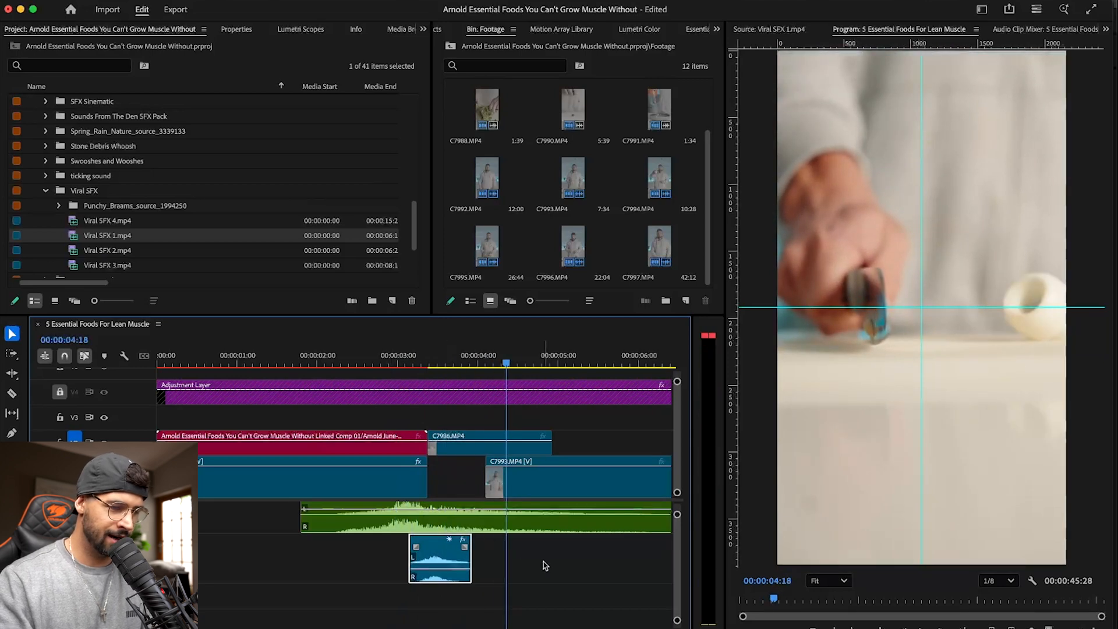
- Readjust the volume of the green sound-effect clip directly below the voice at the cut into C7986.MP4, checking it by playback
{"action": "scroll", "coordinate": [533, 560], "scroll_direction": "up", "scroll_amount": 5}
{"action": "scroll", "coordinate": [532, 560], "scroll_direction": "up", "scroll_amount": 4}
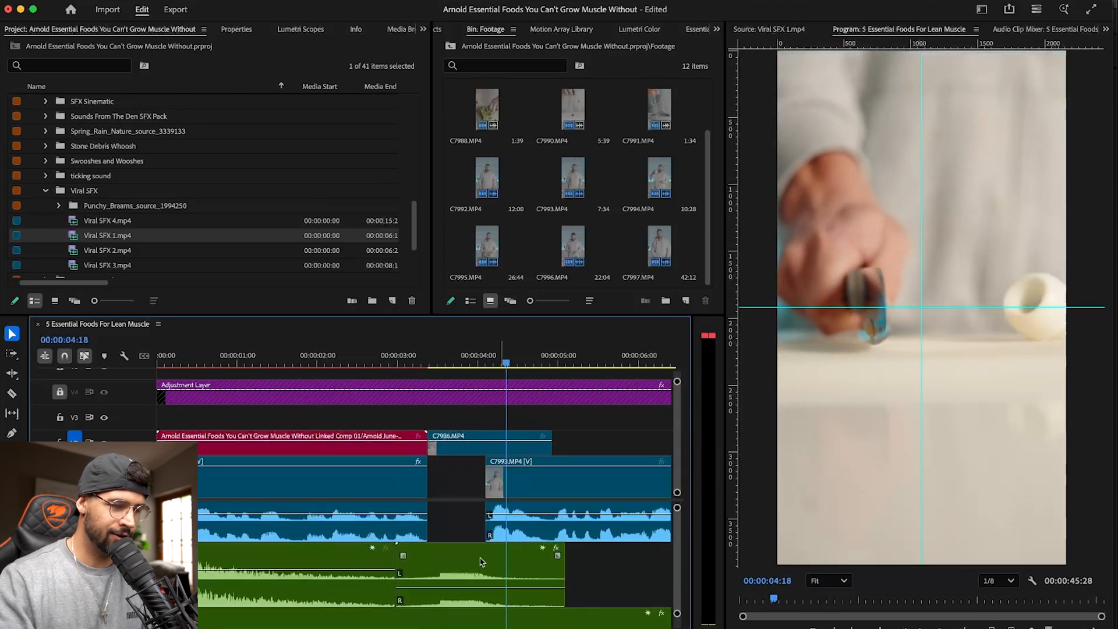
{"action": "left_click", "coordinate": [458, 514]}
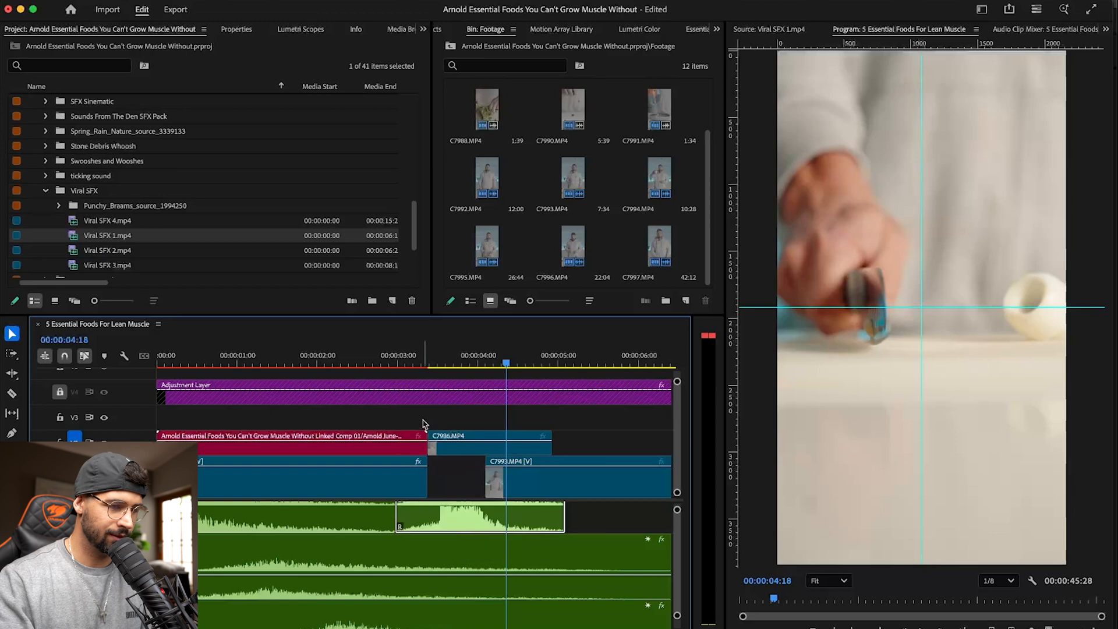
{"action": "scroll", "coordinate": [466, 531], "scroll_direction": "up", "scroll_amount": 2}
{"action": "left_click_drag", "start_coordinate": [470, 576], "coordinate": [471, 582]}
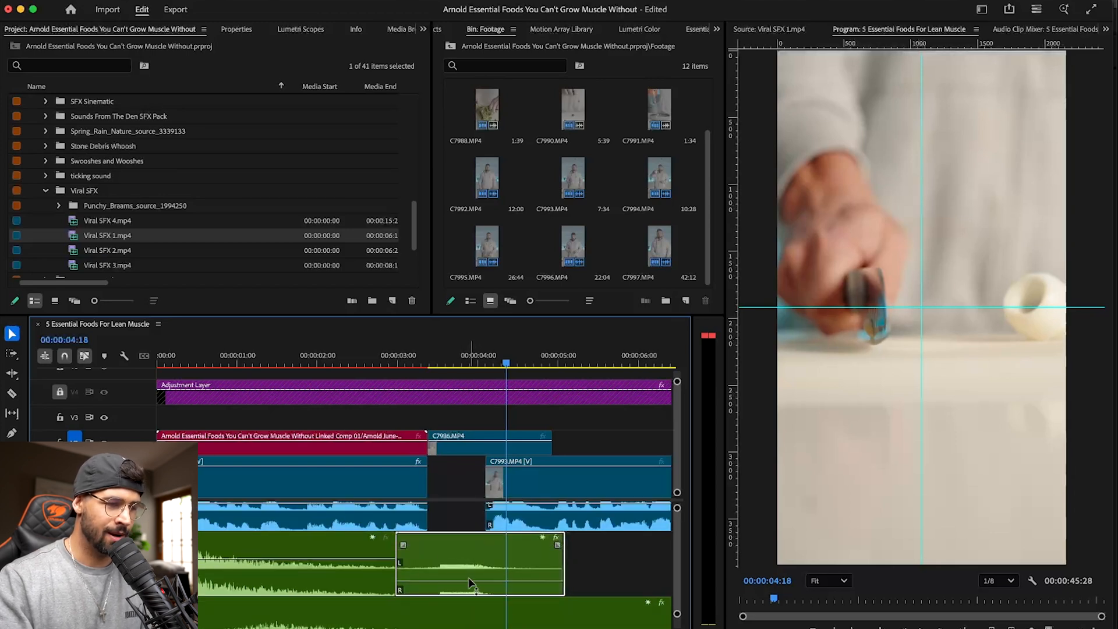
{"action": "left_click", "coordinate": [332, 357]}
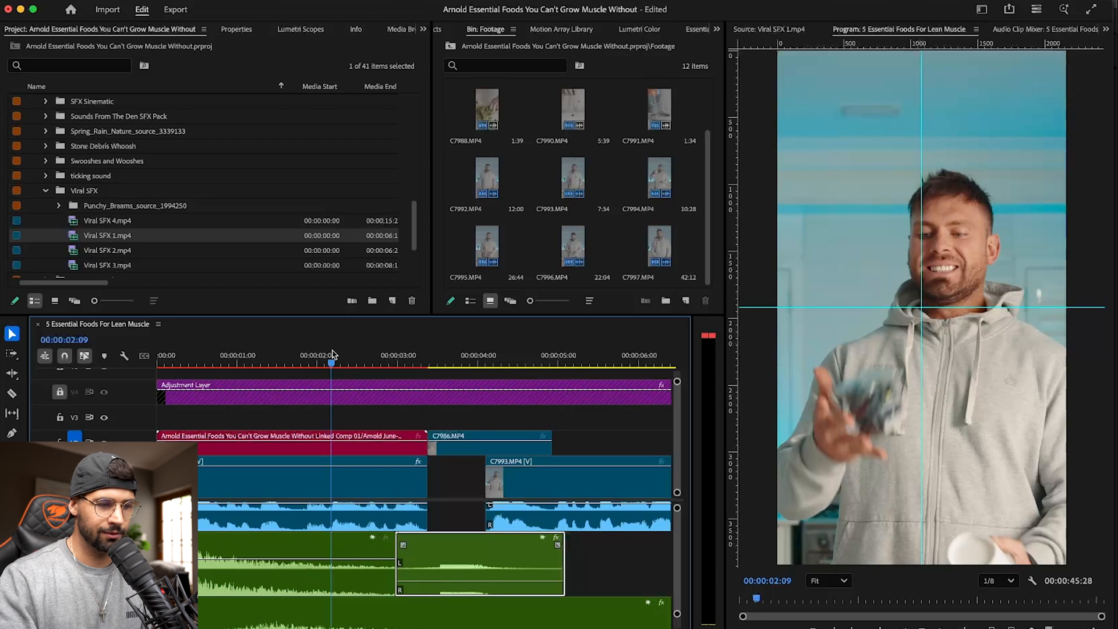
{"action": "key", "text": "space"}
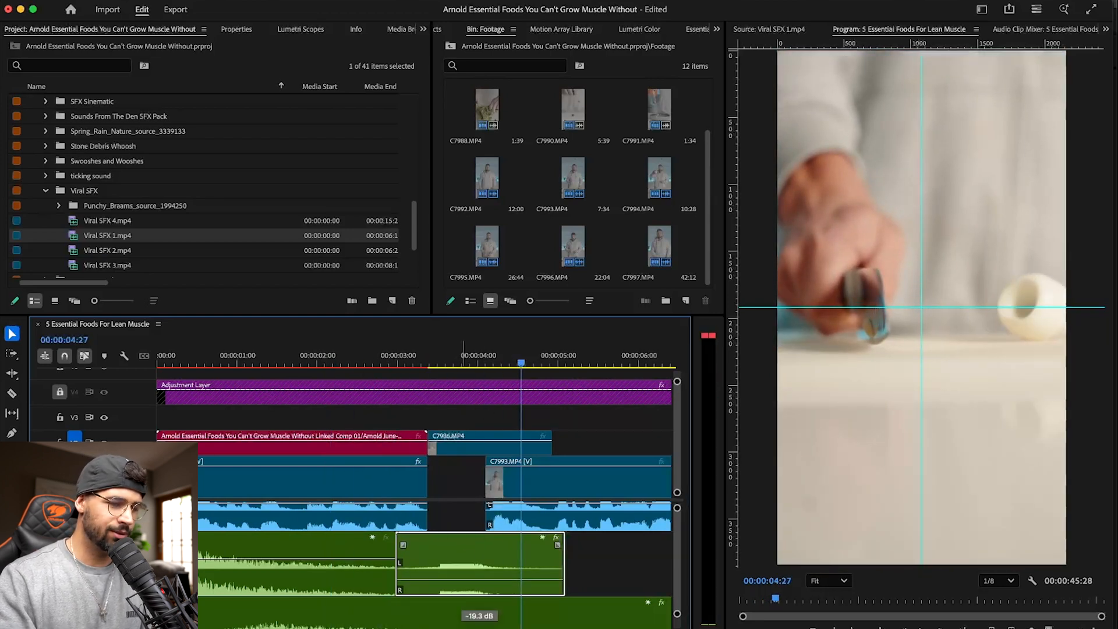
{"action": "left_click", "coordinate": [389, 353]}
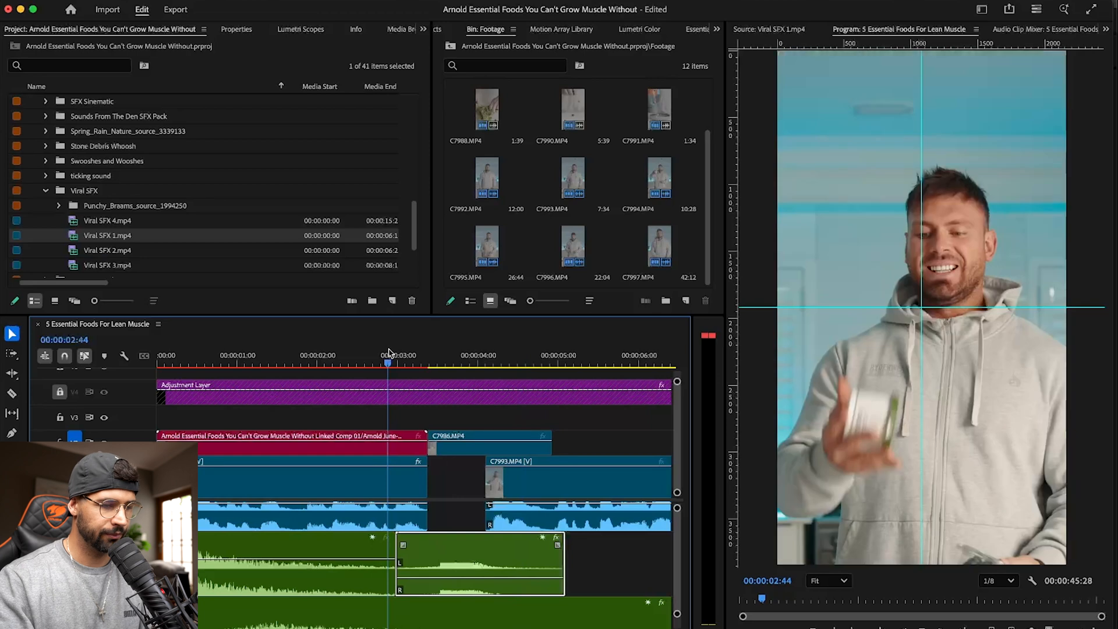
{"action": "key", "text": "space"}
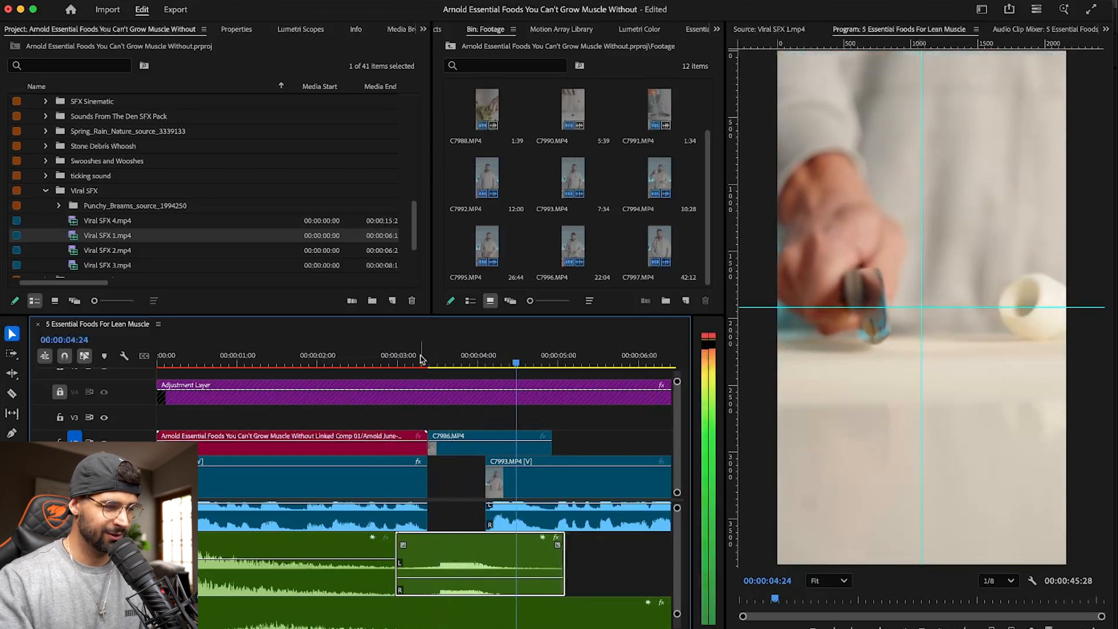
- Lower the sword sound's volume further, save the project, and play the cut into C7986.MP4 again
{"action": "left_click", "coordinate": [362, 355]}
{"action": "scroll", "coordinate": [486, 531], "scroll_direction": "down", "scroll_amount": 2}
{"action": "key", "text": "space"}
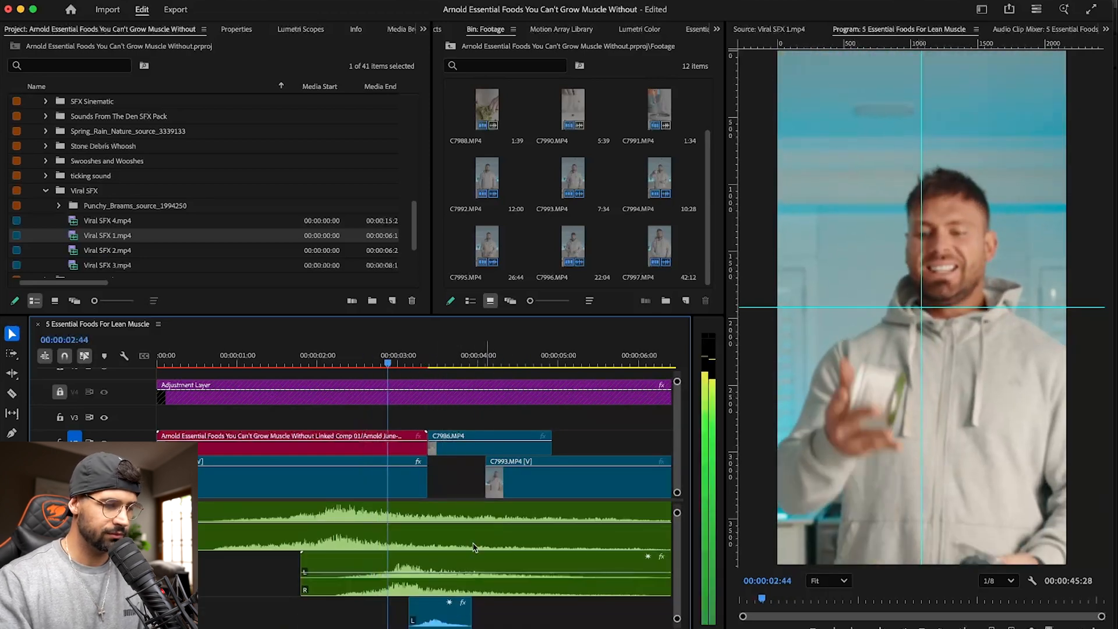
{"action": "scroll", "coordinate": [435, 558], "scroll_direction": "down", "scroll_amount": 3}
{"action": "left_click_drag", "start_coordinate": [435, 559], "coordinate": [444, 568]}
{"action": "key", "text": "super+s"}
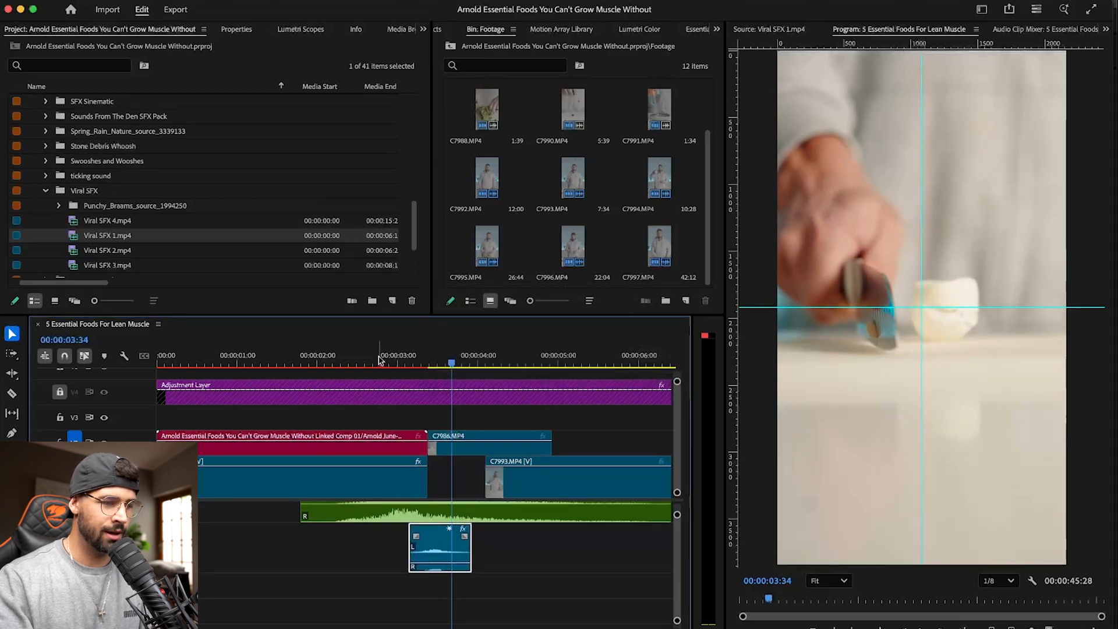
{"action": "left_click", "coordinate": [379, 357]}
{"action": "scroll", "coordinate": [392, 545], "scroll_direction": "up", "scroll_amount": 5}
{"action": "key", "text": "space"}
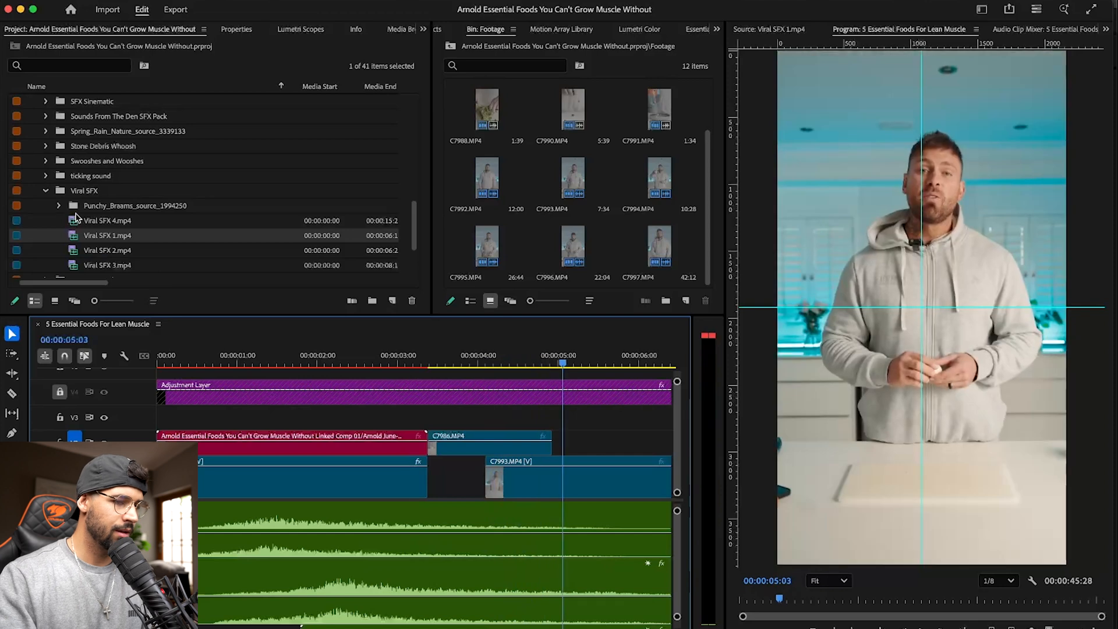
{"action": "left_click", "coordinate": [401, 359]}
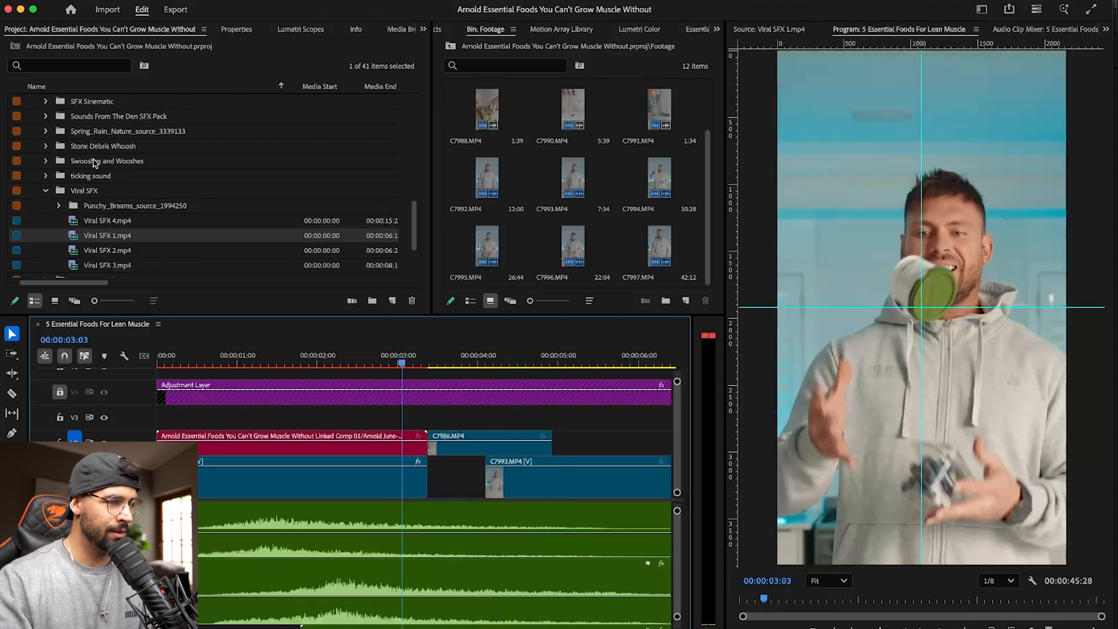
- Audition EnergyRiser.wav, MA_Dark And Dramatic Impacts-001.wav and MA_Dark And Dramatic Impacts-002.wav from the Dark And Dramatic Impacts bin
{"action": "left_click", "coordinate": [48, 192]}
{"action": "scroll", "coordinate": [46, 186], "scroll_direction": "up", "scroll_amount": 10}
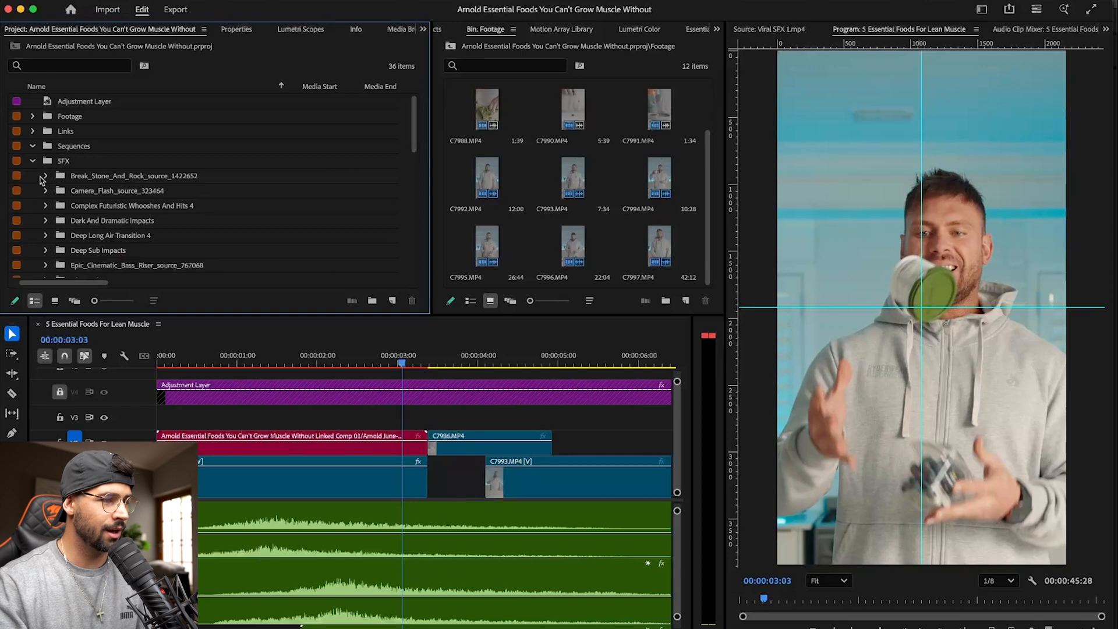
{"action": "left_click", "coordinate": [44, 221]}
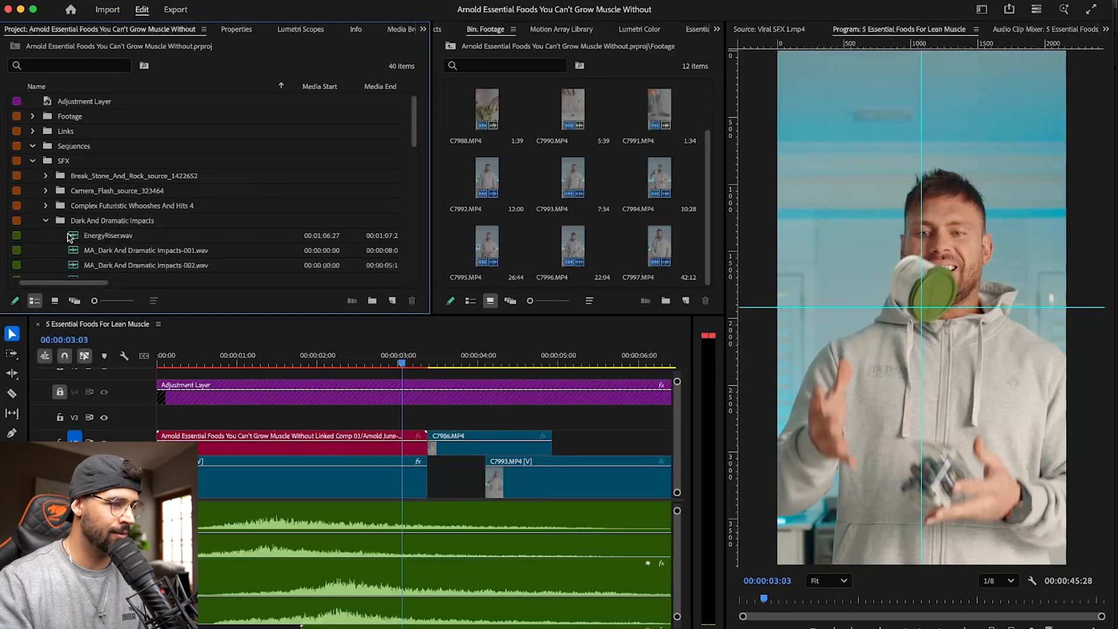
{"action": "scroll", "coordinate": [517, 568], "scroll_direction": "down", "scroll_amount": 7}
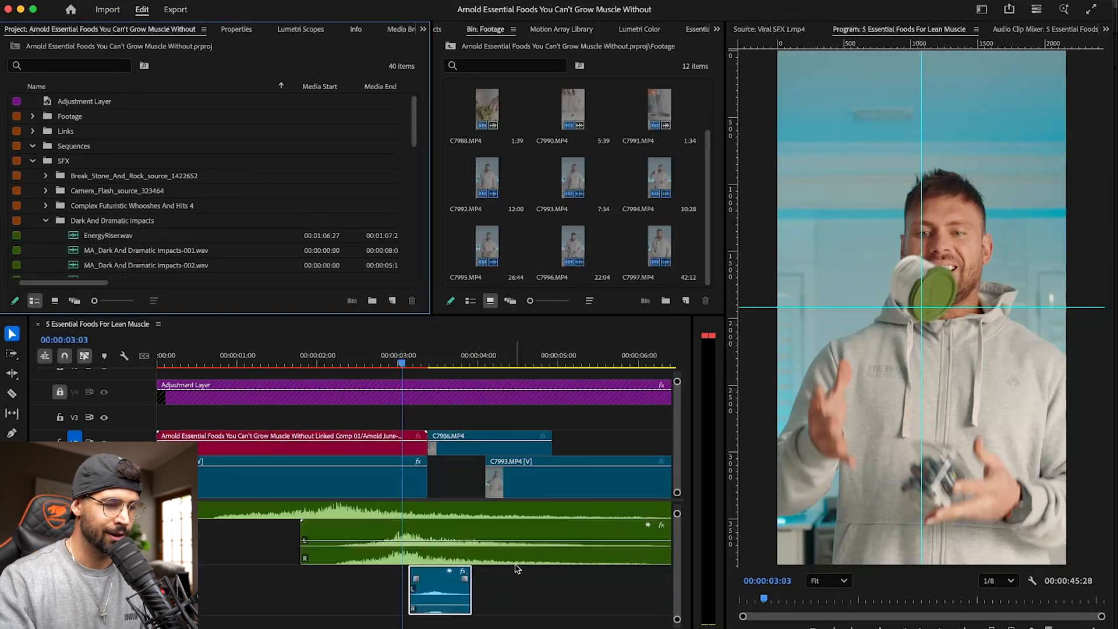
{"action": "double_click", "coordinate": [74, 237]}
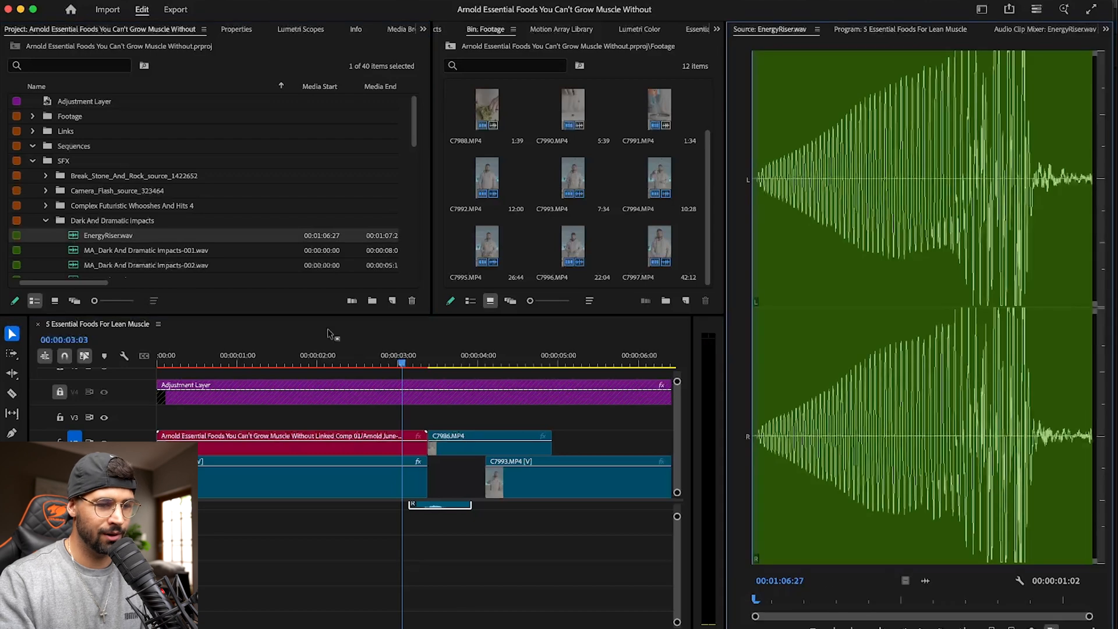
{"action": "key", "text": "space"}
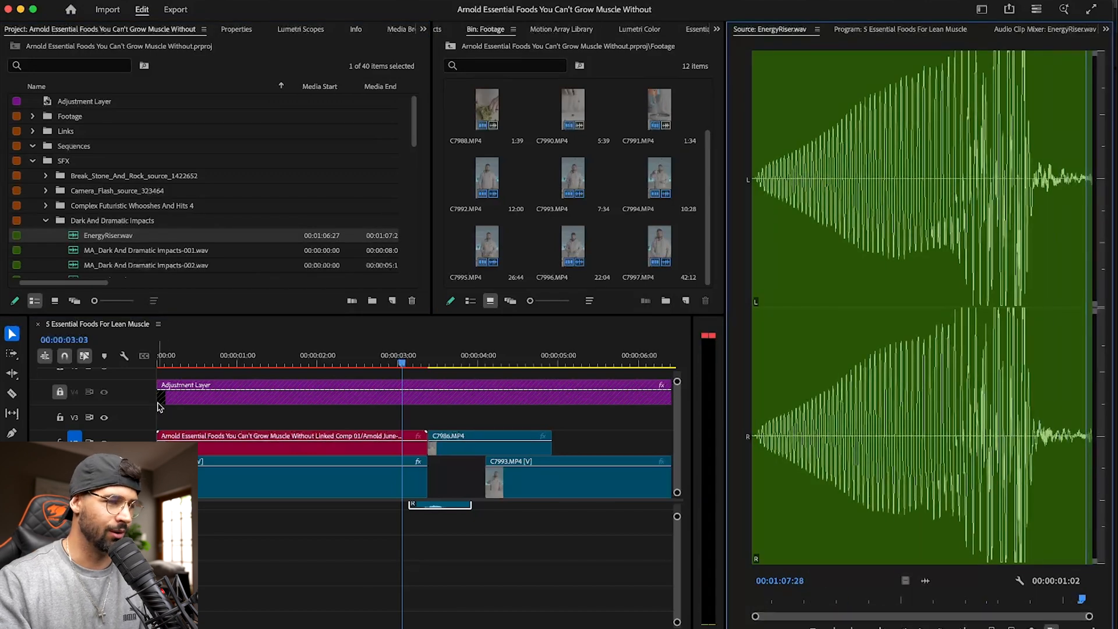
{"action": "double_click", "coordinate": [73, 252]}
{"action": "key", "text": "space"}
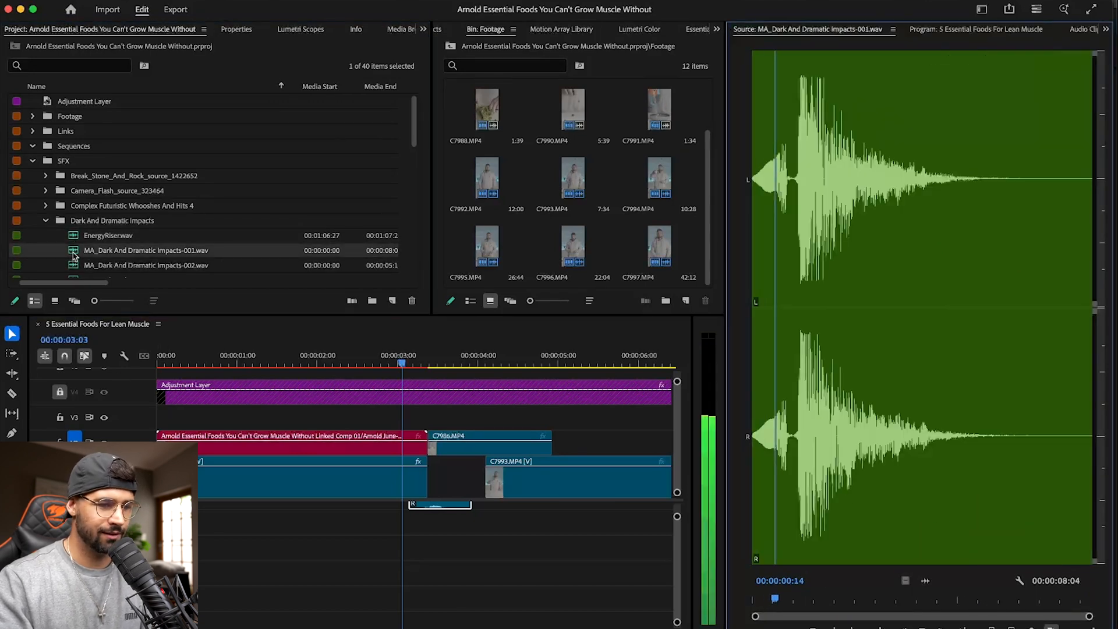
{"action": "double_click", "coordinate": [74, 266]}
{"action": "key", "text": "space"}
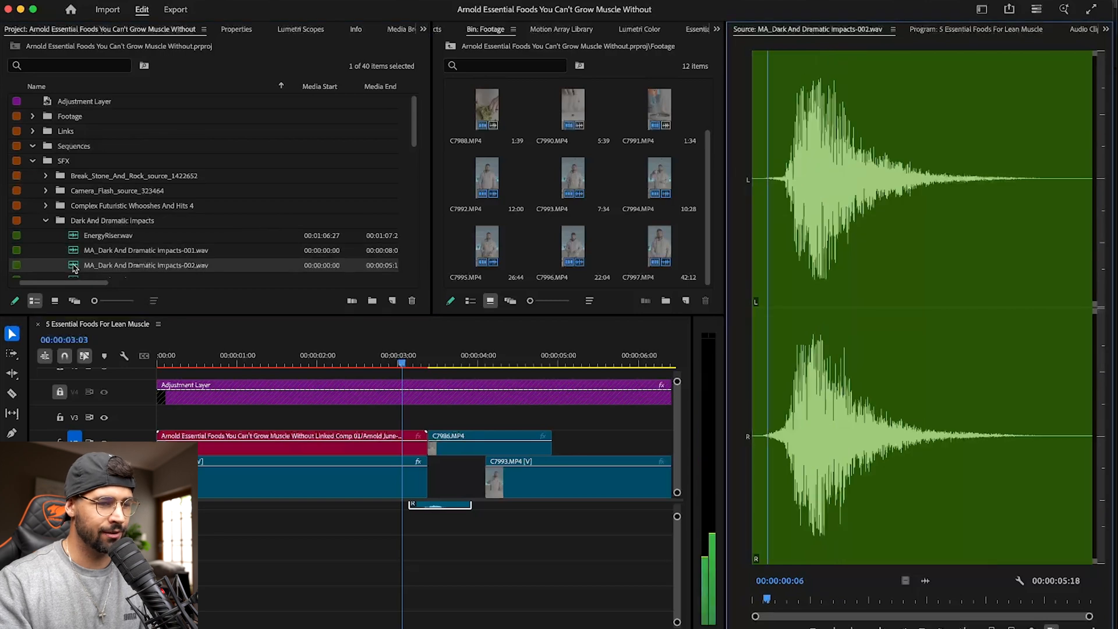
- Audition MA_CresterStudio_Deep Sub Impacts-001.wav, -002.wav and -003.wav from the Deep Sub Impacts bin
{"action": "left_click", "coordinate": [46, 221]}
{"action": "scroll", "coordinate": [41, 239], "scroll_direction": "down", "scroll_amount": 1}
{"action": "left_click", "coordinate": [45, 235]}
{"action": "double_click", "coordinate": [75, 252]}
{"action": "key", "text": "space"}
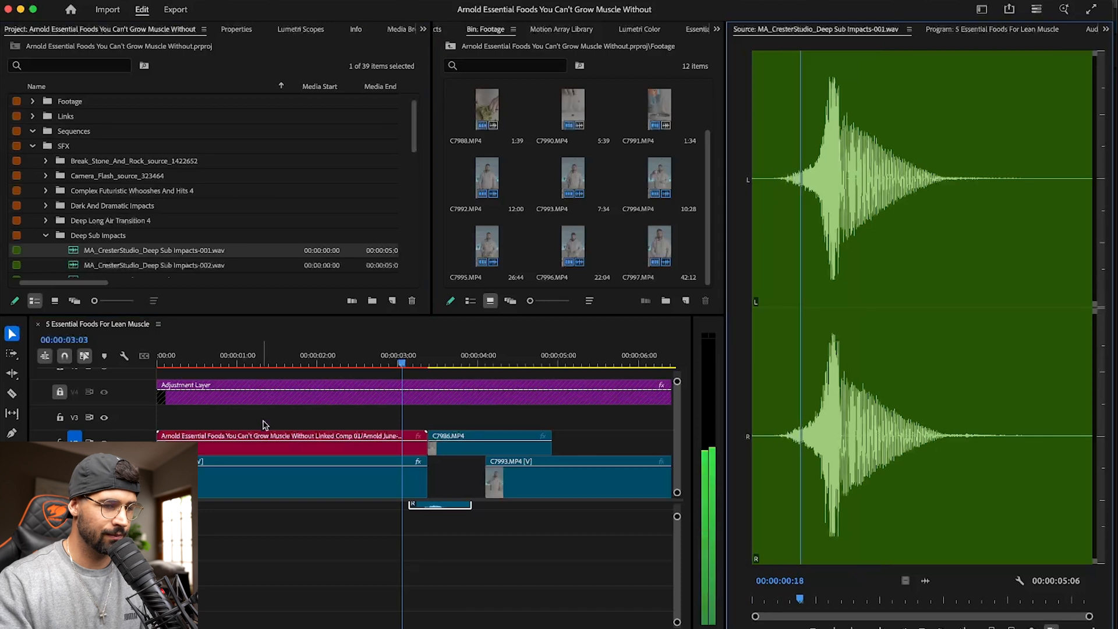
{"action": "scroll", "coordinate": [79, 123], "scroll_direction": "down", "scroll_amount": 10}
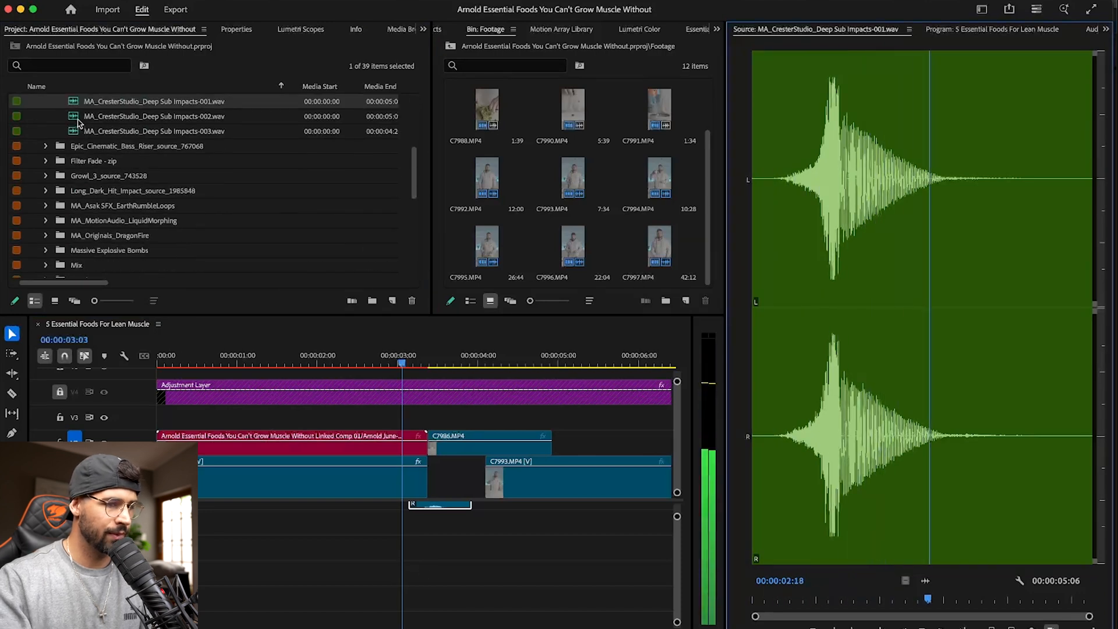
{"action": "double_click", "coordinate": [78, 120]}
{"action": "key", "text": "space"}
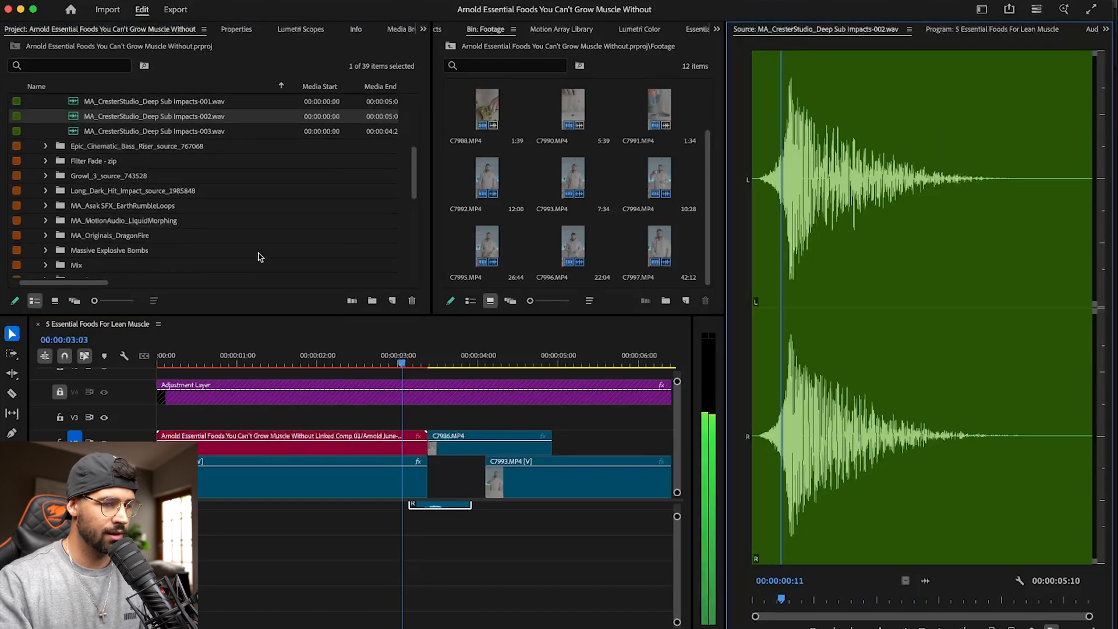
{"action": "double_click", "coordinate": [84, 131]}
{"action": "key", "text": "space"}
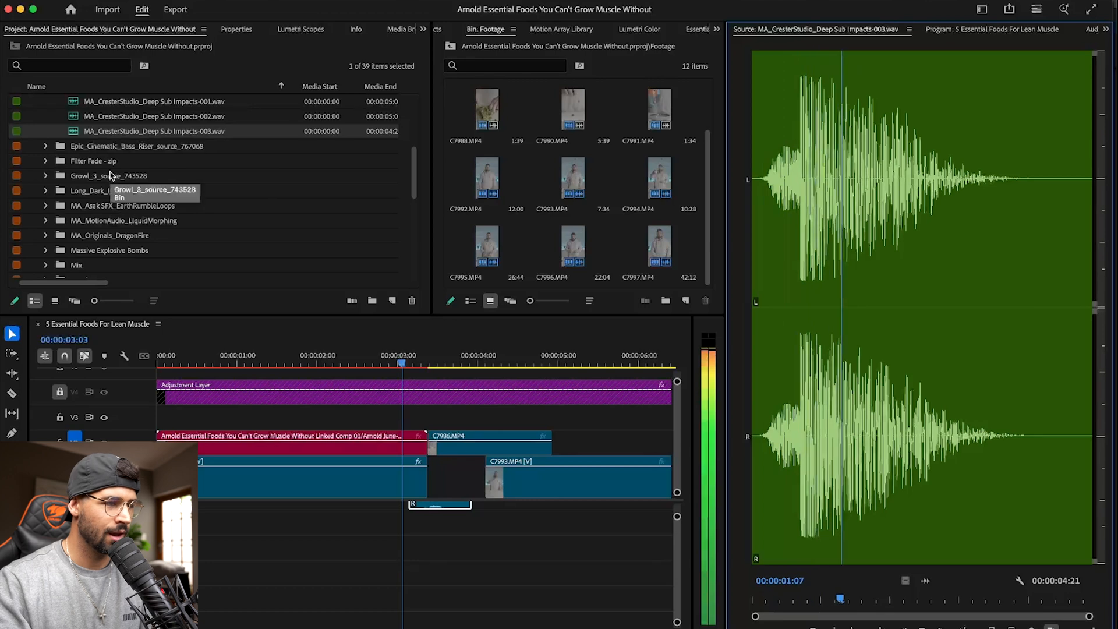
- Audition Epic Cinematic Bass Riser 1.wav and mark an in point just before its loudest peak, at 00:00:02:17
{"action": "scroll", "coordinate": [74, 150], "scroll_direction": "up", "scroll_amount": 3}
{"action": "left_click", "coordinate": [46, 131]}
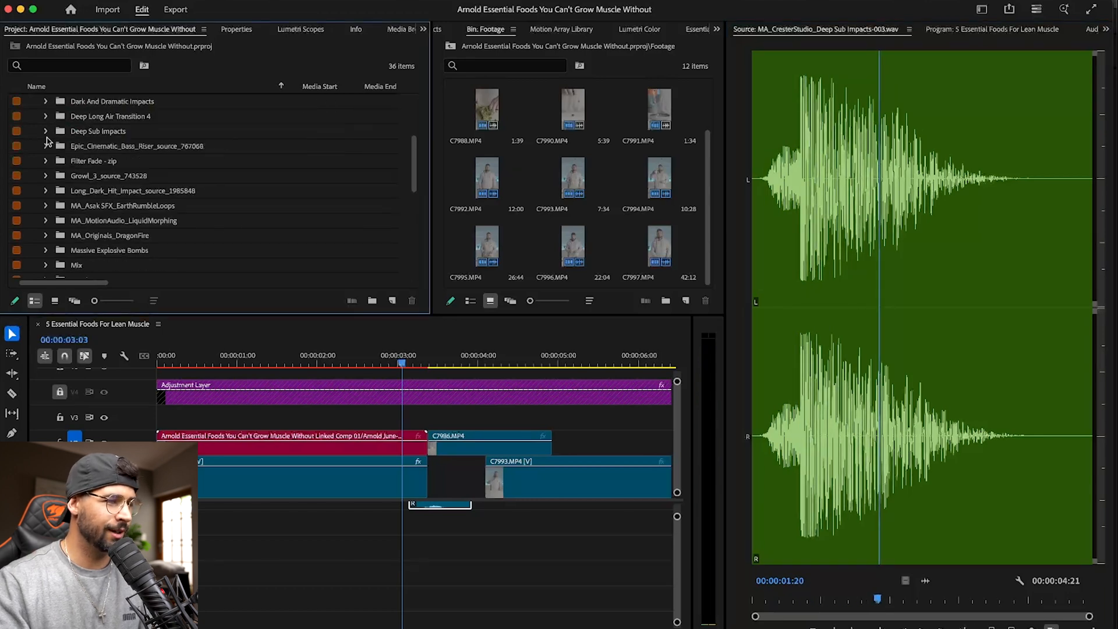
{"action": "left_click", "coordinate": [46, 146]}
{"action": "double_click", "coordinate": [74, 165]}
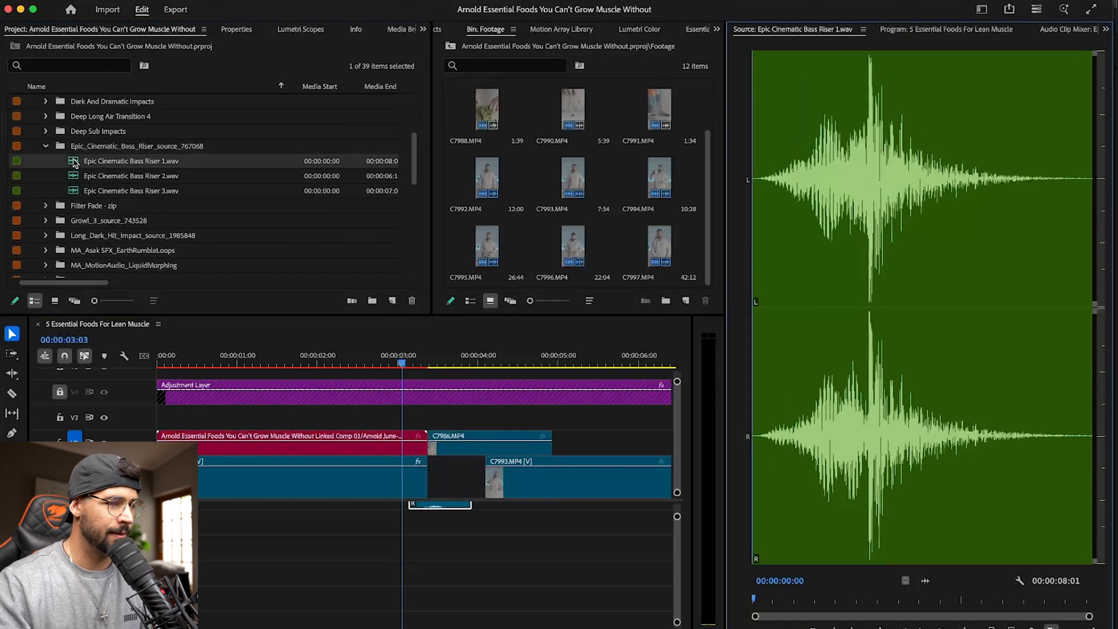
{"action": "key", "text": "space"}
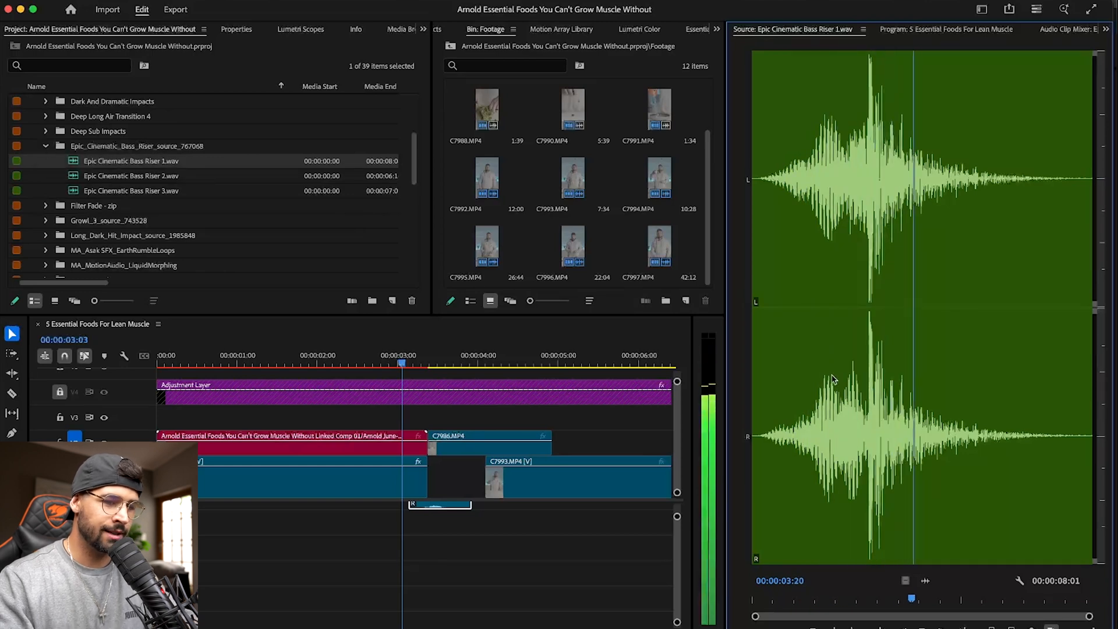
{"action": "left_click", "coordinate": [865, 383]}
{"action": "key", "text": "i"}
- Position the sequence playhead at 00:00:03:27, shortly after the cut into C7986.MP4
{"action": "scroll", "coordinate": [494, 542], "scroll_direction": "up", "scroll_amount": 5}
{"action": "left_click_drag", "start_coordinate": [405, 367], "coordinate": [440, 366]}
{"action": "scroll", "coordinate": [536, 620], "scroll_direction": "up", "scroll_amount": 5}
{"action": "scroll", "coordinate": [536, 621], "scroll_direction": "up", "scroll_amount": 6}
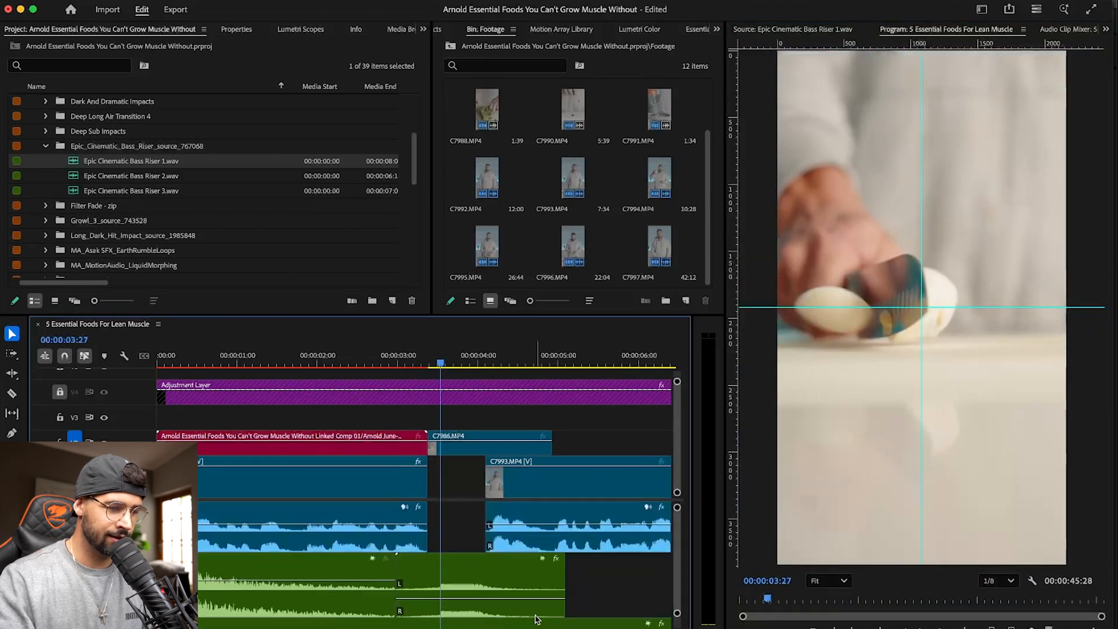
- Compare the source waveform of Epic Cinematic Bass Riser 1.wav with the sequence frame at 00:00:03:27
{"action": "left_click", "coordinate": [808, 33]}
{"action": "left_click", "coordinate": [917, 30]}
{"action": "left_click", "coordinate": [813, 31]}
{"action": "left_click", "coordinate": [908, 32]}
{"action": "left_click", "coordinate": [834, 32]}
{"action": "left_click", "coordinate": [924, 35]}
{"action": "left_click", "coordinate": [825, 36]}
{"action": "left_click", "coordinate": [945, 35]}
{"action": "left_click", "coordinate": [825, 31]}
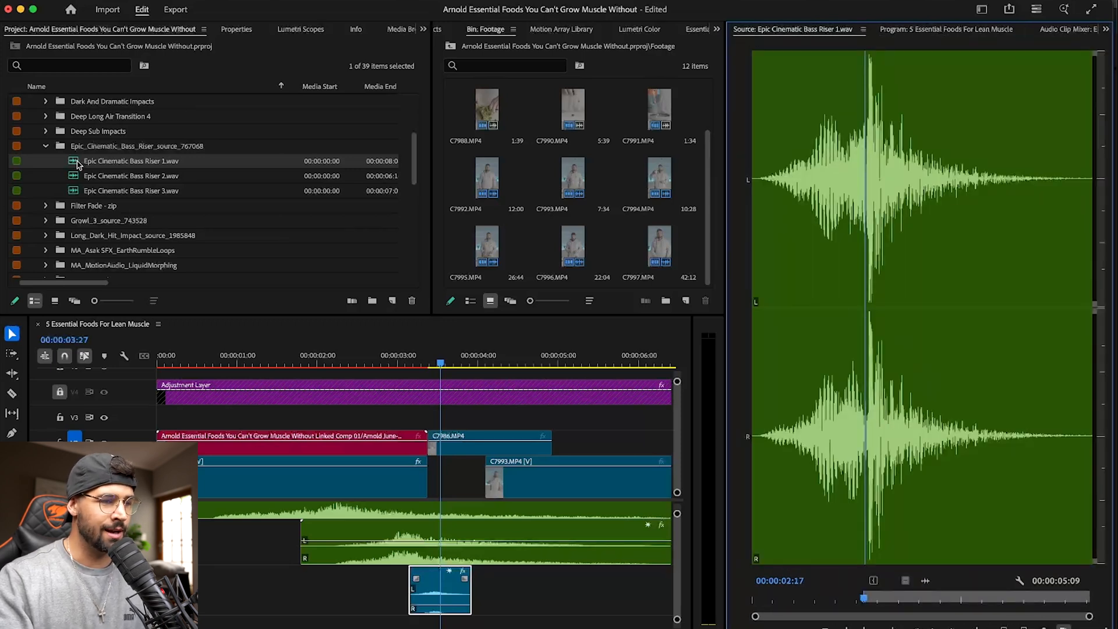
{"action": "left_click", "coordinate": [957, 34]}
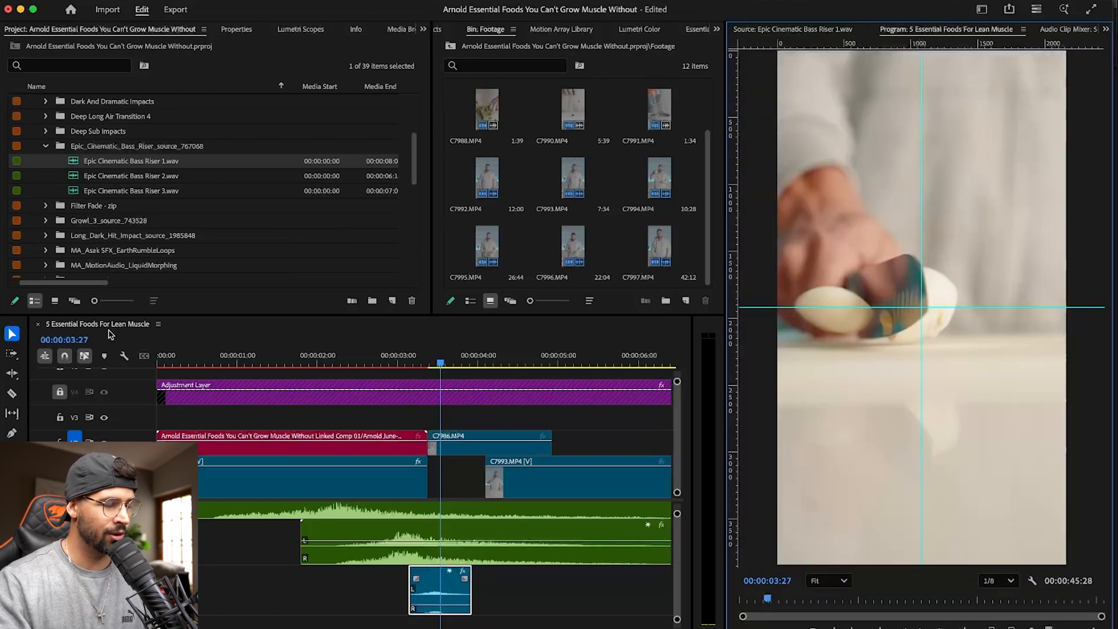
- Place the marked part of Epic Cinematic Bass Riser 1.wav at 00:00:03:27 on the empty track below the sword sound
{"action": "left_click", "coordinate": [821, 33]}
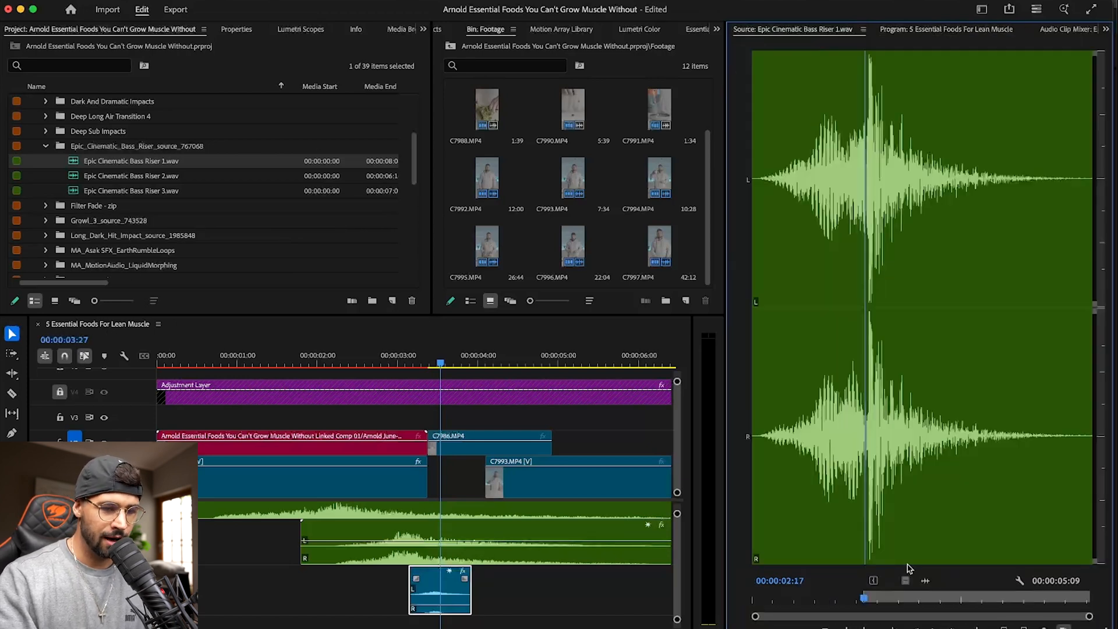
{"action": "left_click_drag", "start_coordinate": [866, 579], "coordinate": [444, 622]}
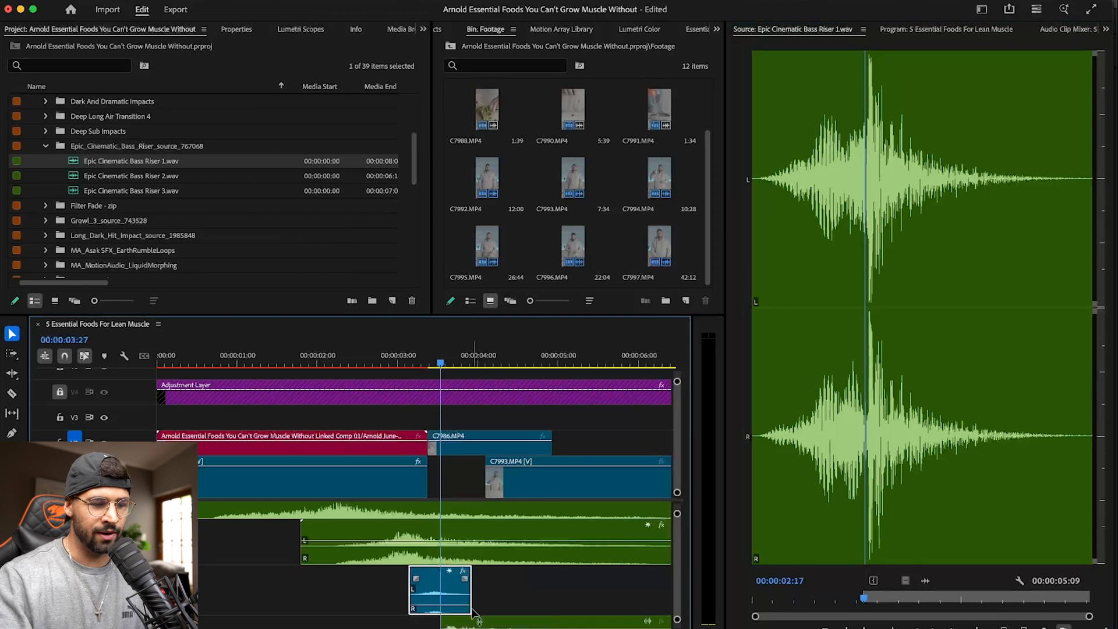
{"action": "scroll", "coordinate": [475, 610], "scroll_direction": "down", "scroll_amount": 4}
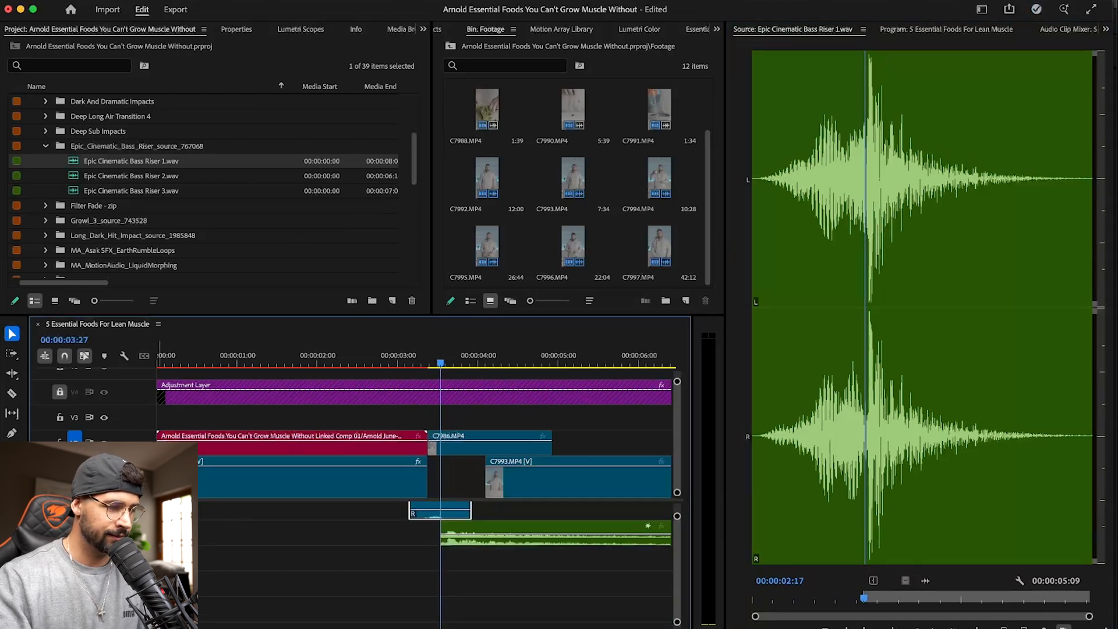
- Enlarge the bass riser's track, shift the clip slightly earlier, and save the project
{"action": "double_click", "coordinate": [146, 533]}
{"action": "left_click_drag", "start_coordinate": [478, 535], "coordinate": [475, 535]}
{"action": "key", "text": "ctrl+s"}
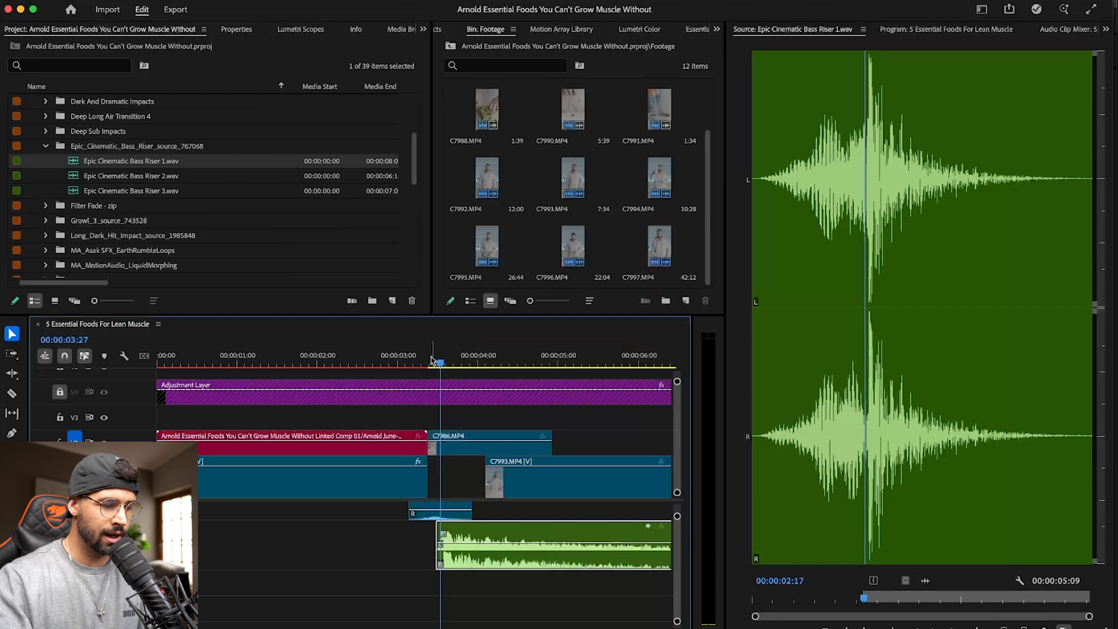
- Lower the bass riser's volume slightly and play back the cut into C7986.MP4
{"action": "left_click", "coordinate": [375, 360]}
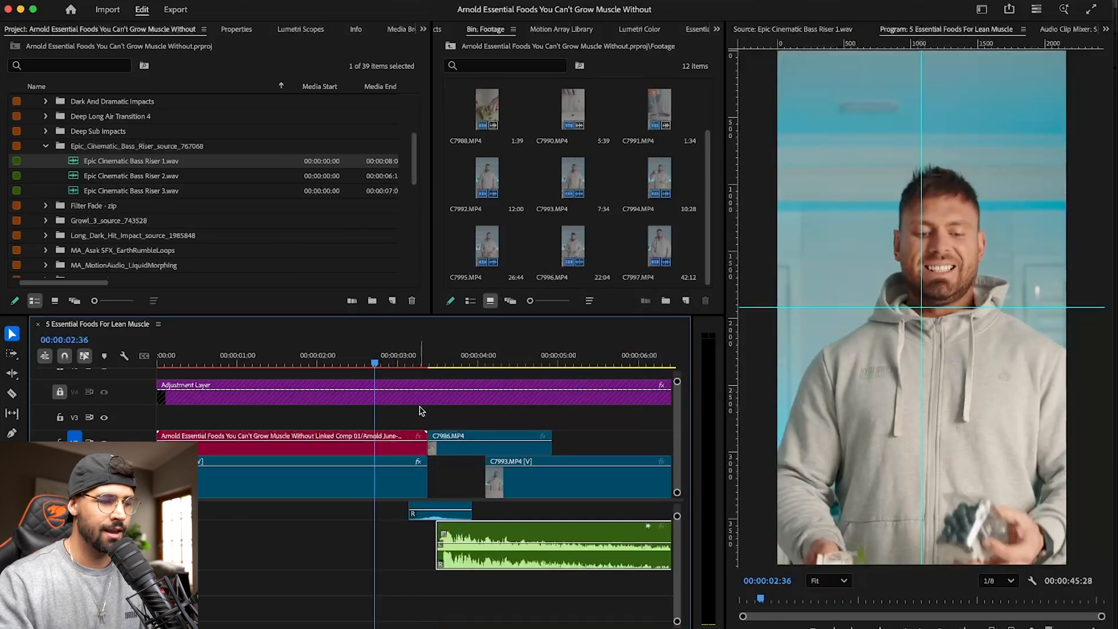
{"action": "left_click_drag", "start_coordinate": [483, 541], "coordinate": [483, 548]}
{"action": "key", "text": "space"}
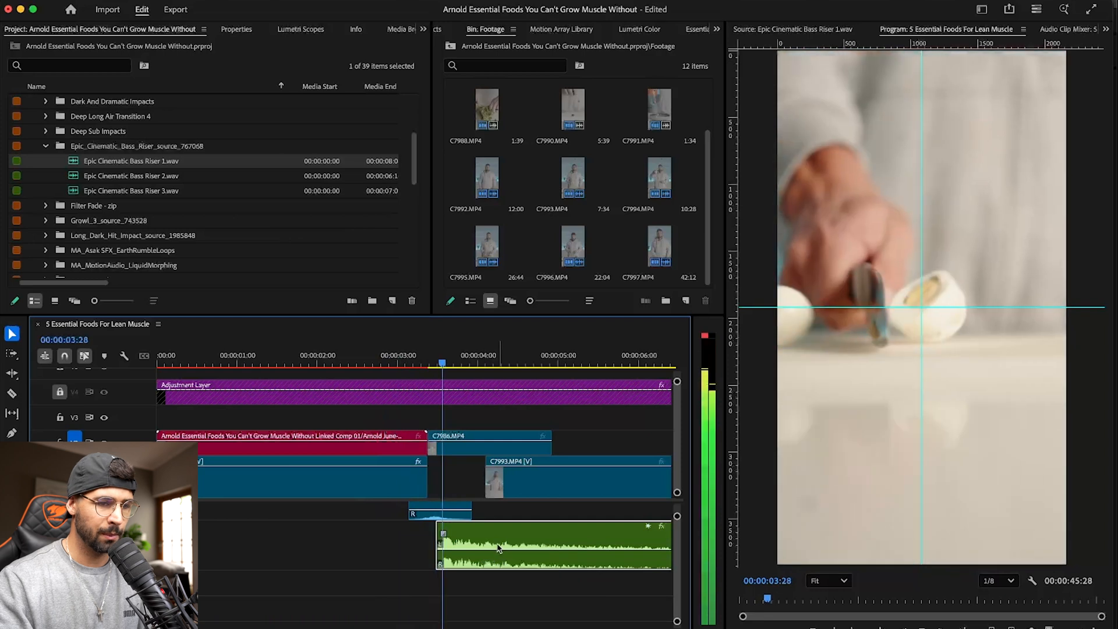
{"action": "scroll", "coordinate": [484, 547], "scroll_direction": "up", "scroll_amount": 4}
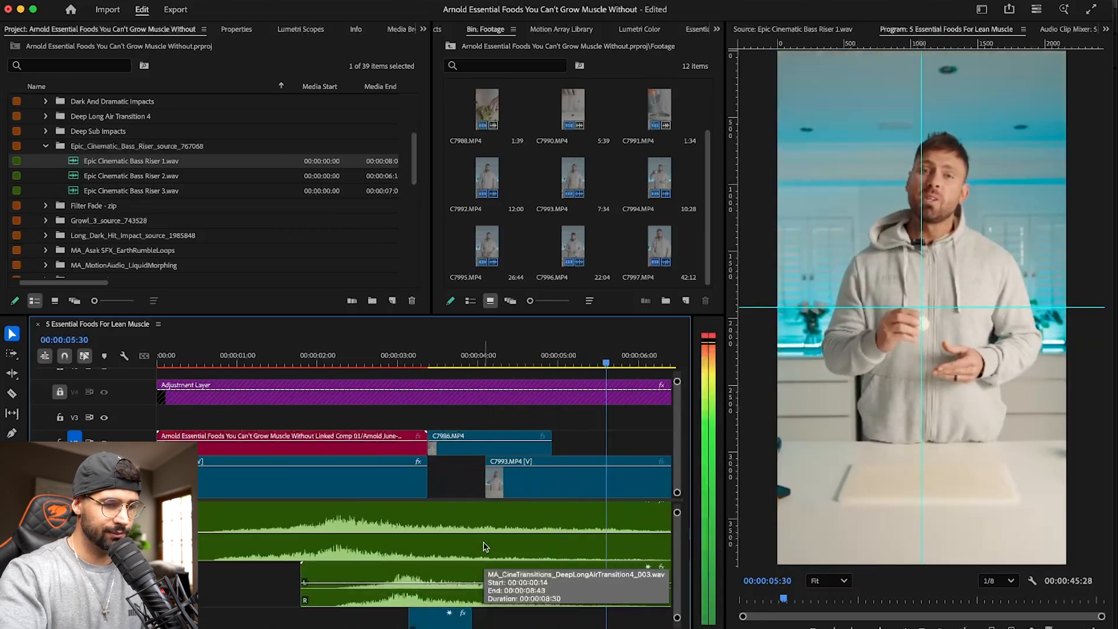
{"action": "key", "text": "minus"}
{"action": "key", "text": "minus"}
{"action": "scroll", "coordinate": [437, 550], "scroll_direction": "up", "scroll_amount": 2}
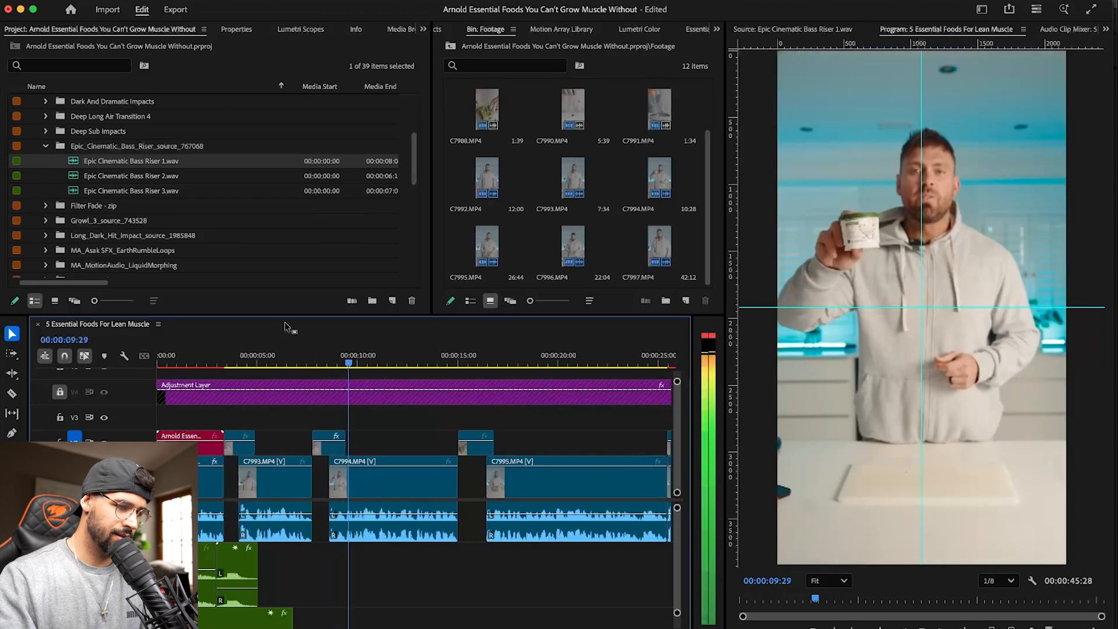
{"action": "key", "text": "space"}
- Play the passage from C7993.MP4 into C7987.MP4 and return the playhead to 00:00:07:08
{"action": "left_click", "coordinate": [322, 484]}
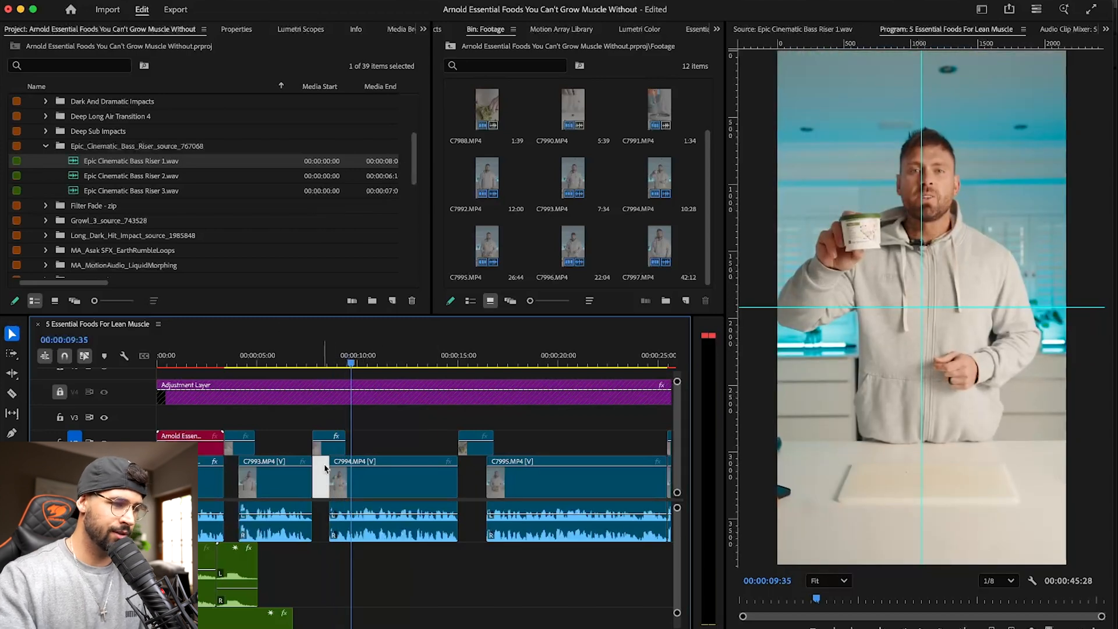
{"action": "left_click", "coordinate": [263, 360]}
{"action": "key", "text": "space"}
{"action": "key", "text": "equal"}
{"action": "key", "text": "equal"}
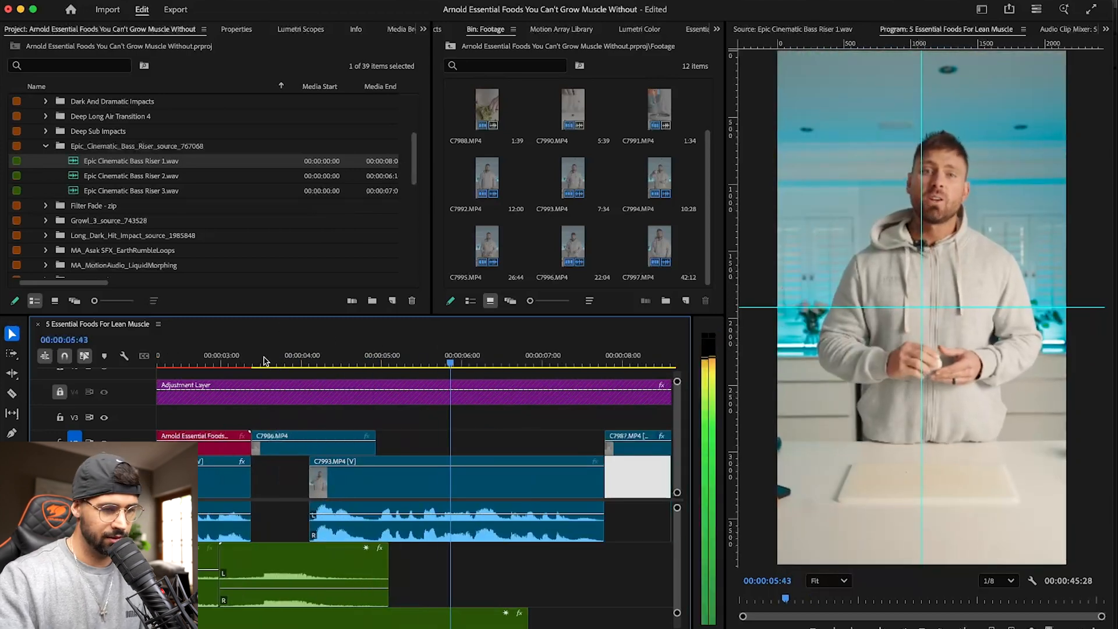
{"action": "scroll", "coordinate": [512, 519], "scroll_direction": "right", "scroll_amount": 3}
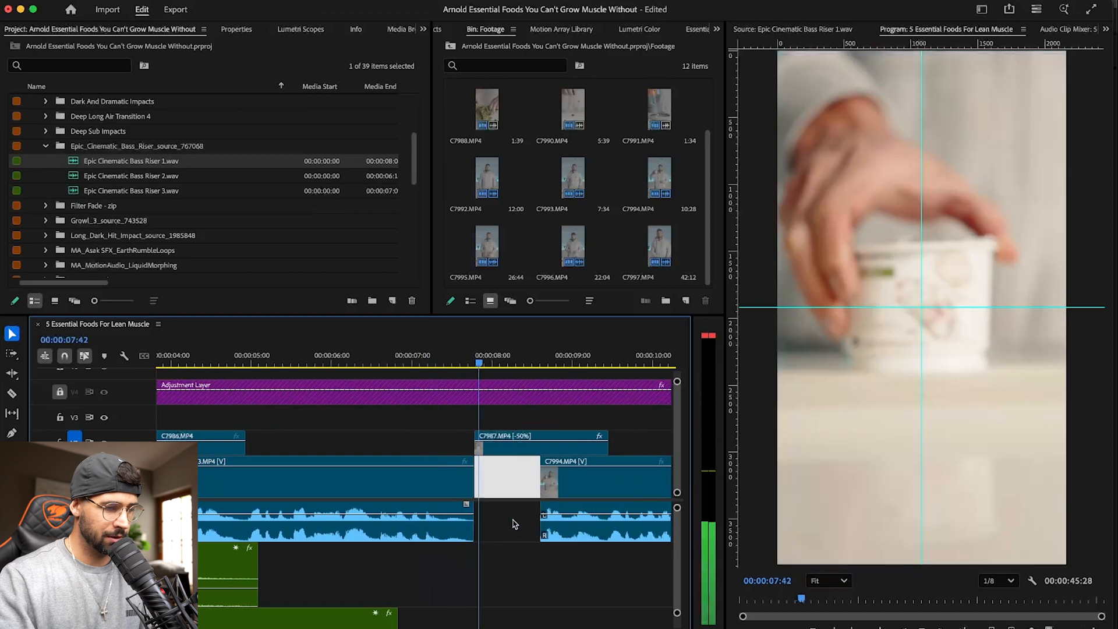
{"action": "left_click", "coordinate": [426, 351]}
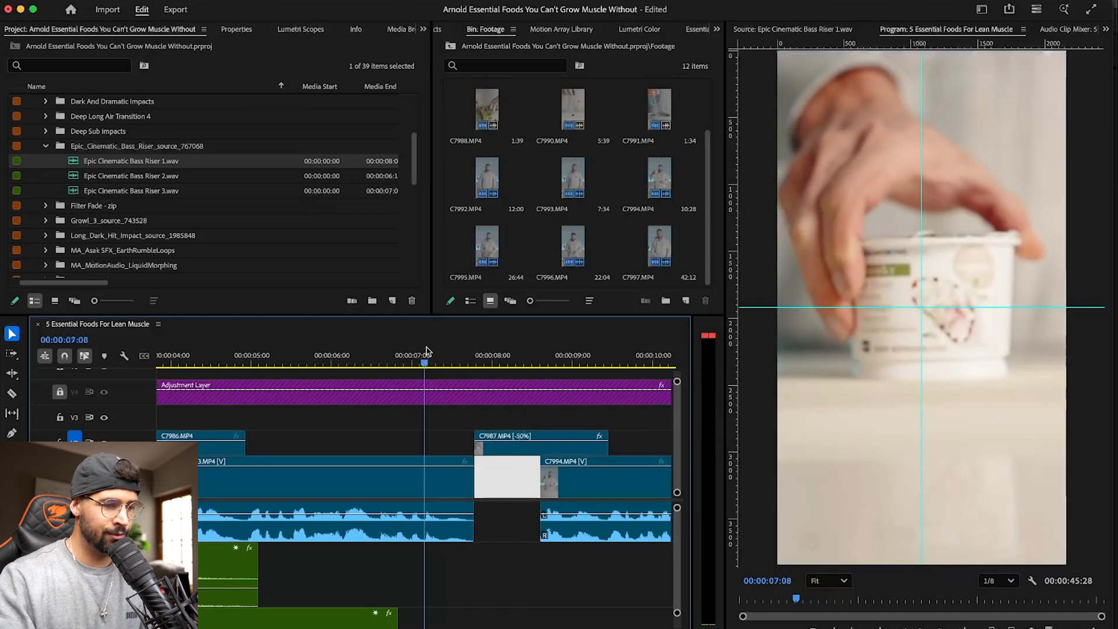
- Import the Free Risers Cinematic Sound Effects SFX Pack video from the SOUND assets folder in Finder into the project
{"action": "key", "text": "super+Tab"}
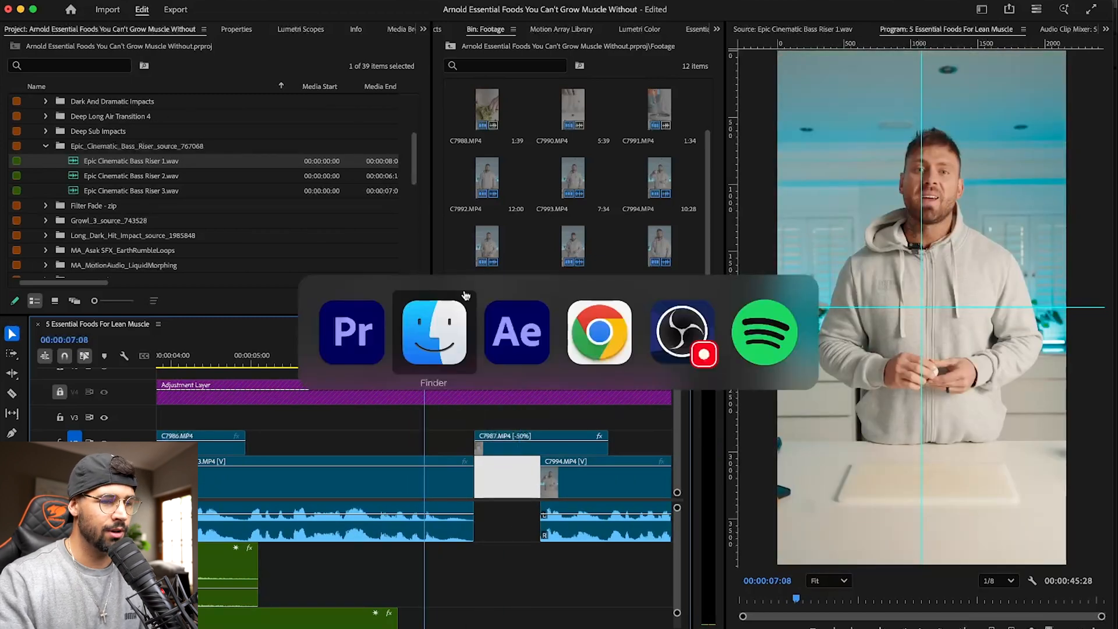
{"action": "left_click", "coordinate": [600, 333]}
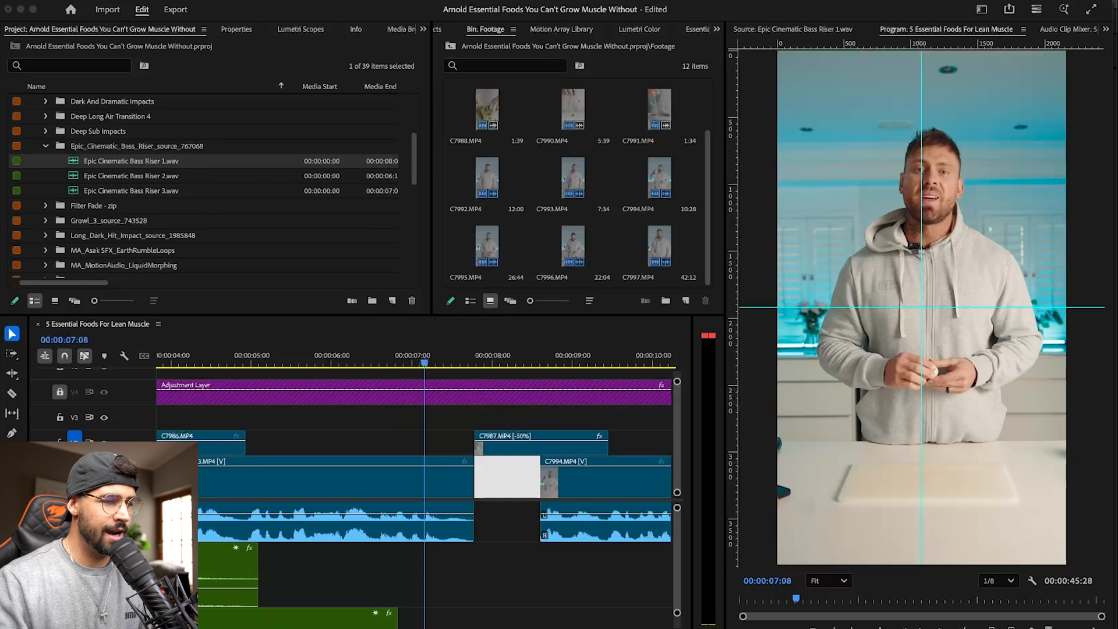
{"action": "key", "text": "super+Tab"}
{"action": "scroll", "coordinate": [623, 450], "scroll_direction": "down", "scroll_amount": 5}
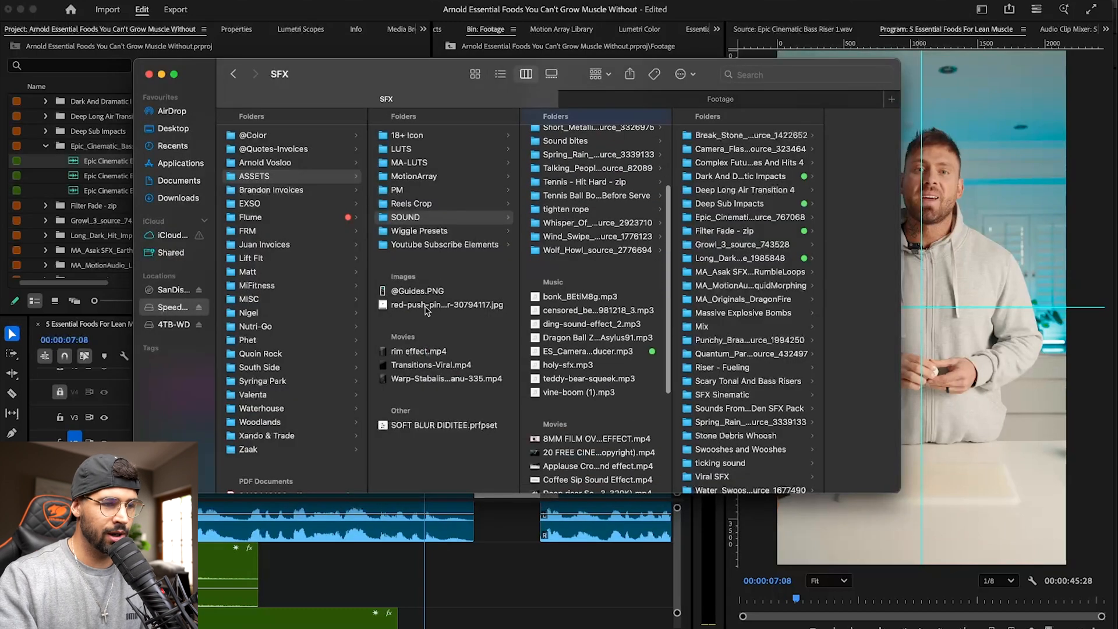
{"action": "scroll", "coordinate": [618, 343], "scroll_direction": "down", "scroll_amount": 6}
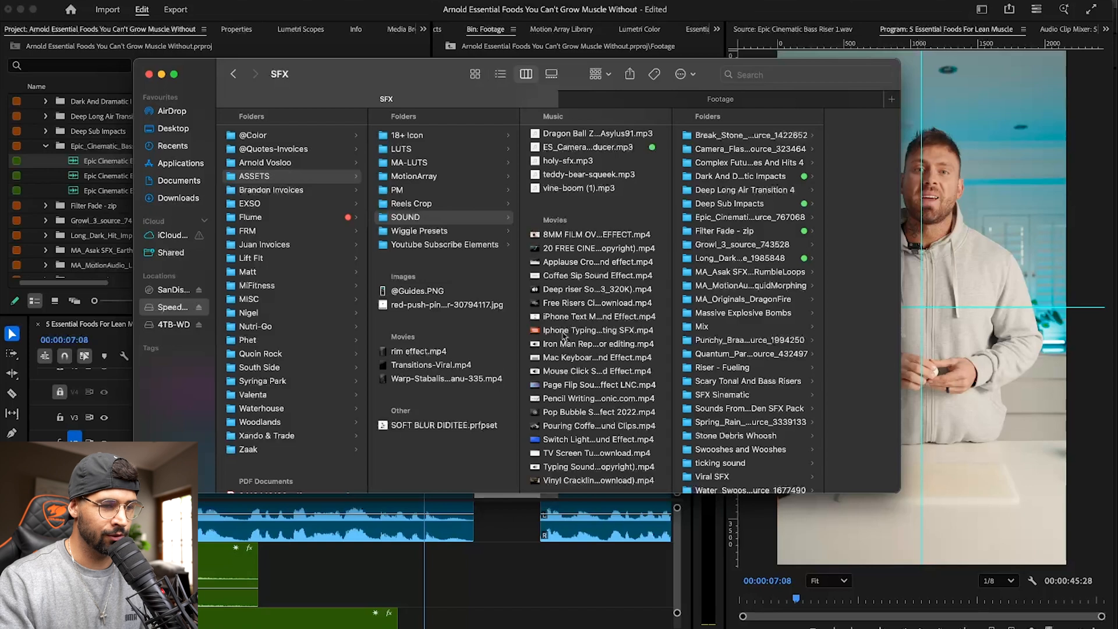
{"action": "left_click_drag", "start_coordinate": [590, 304], "coordinate": [56, 170]}
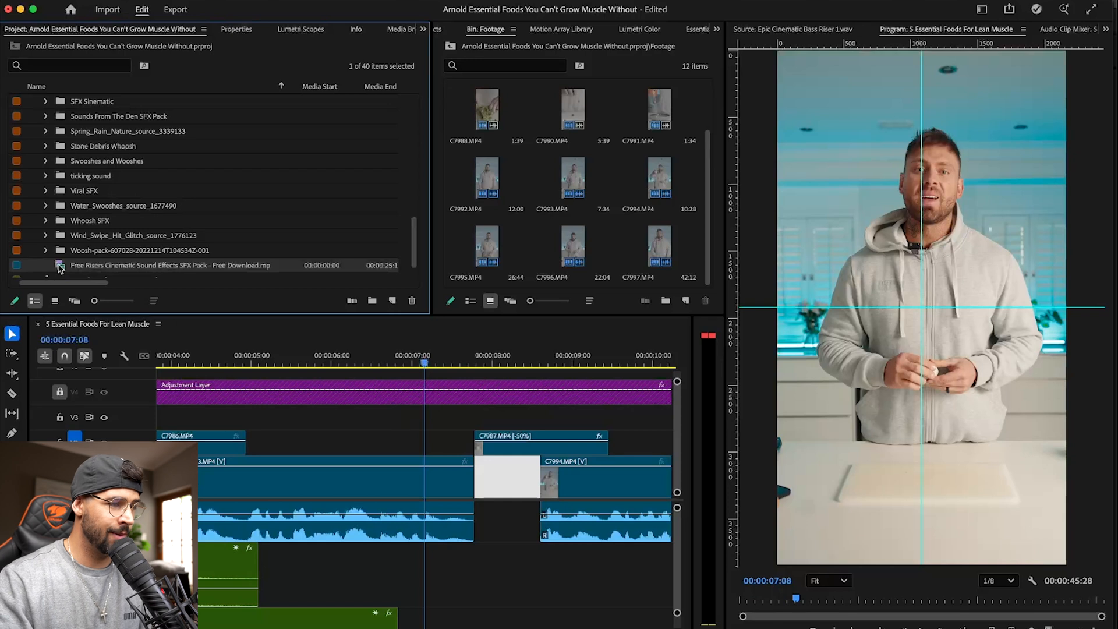
- Preview the audio waveform of the Free Risers Cinematic Sound Effects SFX Pack in the source view
{"action": "double_click", "coordinate": [59, 267]}
{"action": "left_click", "coordinate": [925, 582]}
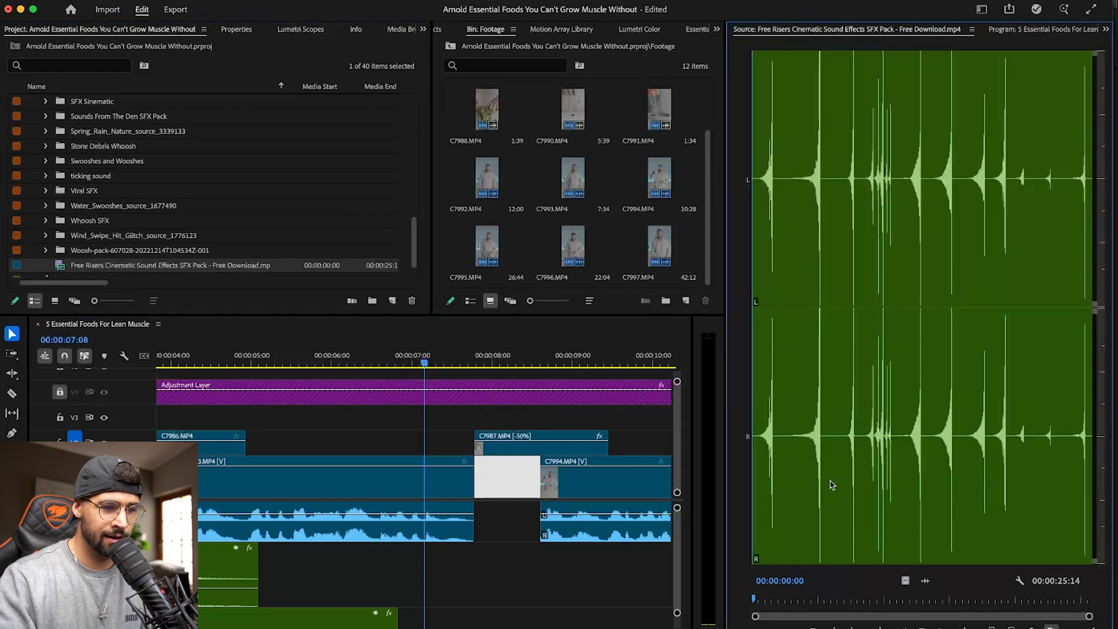
{"action": "key", "text": "space"}
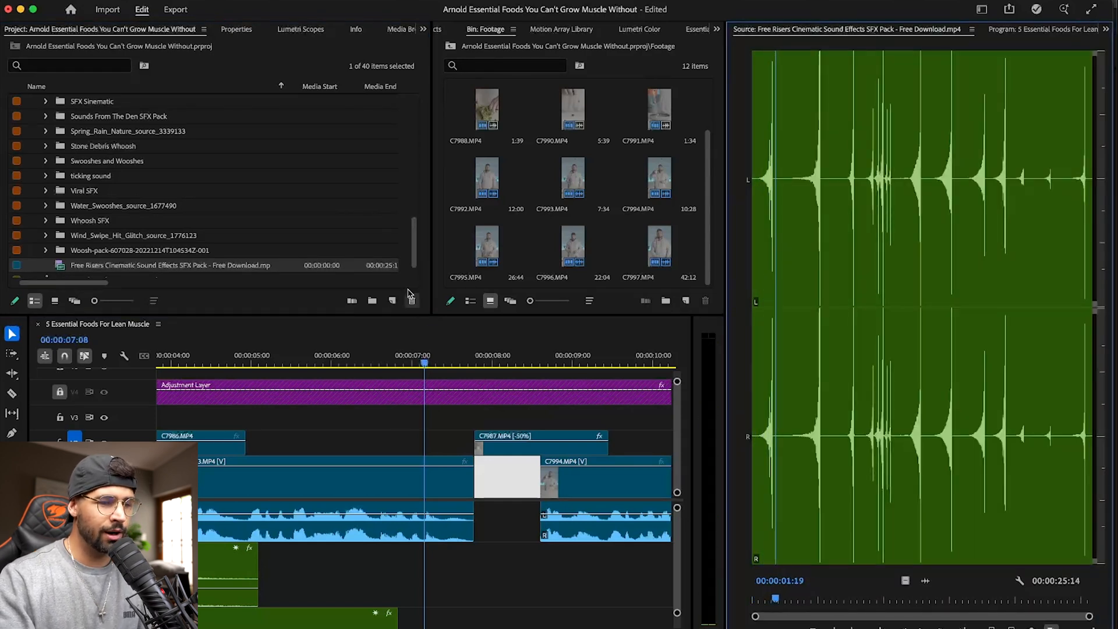
- Import Deep riser Sound effect(MP3_320K).mp4 from Finder and delete the Free Risers pack from the project
{"action": "key", "text": "super+Tab"}
{"action": "left_click_drag", "start_coordinate": [564, 294], "coordinate": [90, 255]}
{"action": "left_click", "coordinate": [91, 254]}
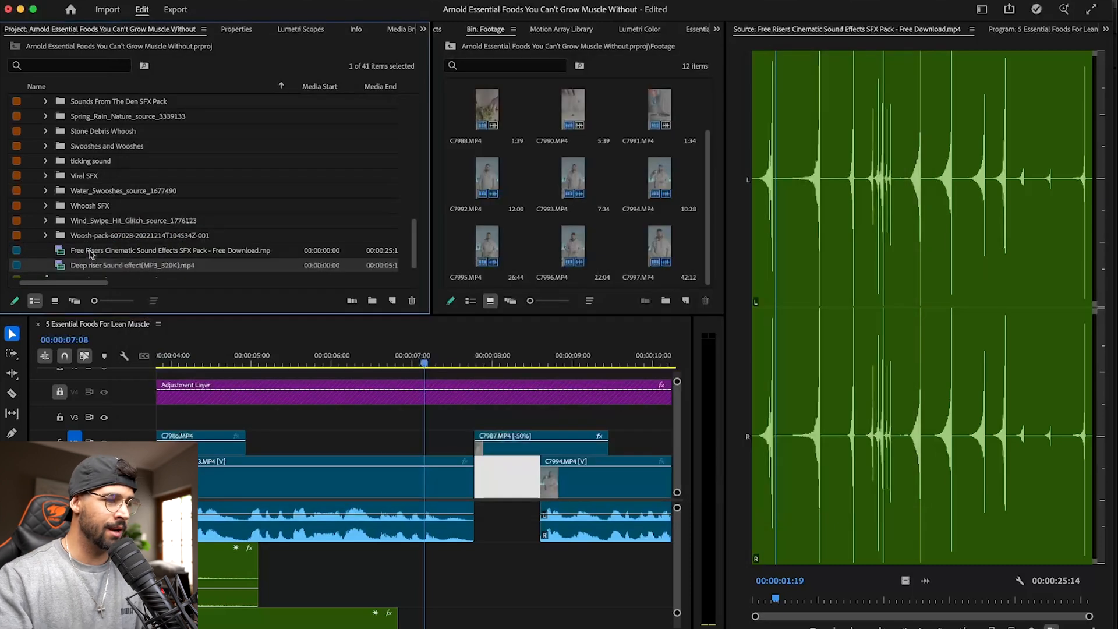
{"action": "key", "text": "Delete"}
- Mark the final rise of Deep riser Sound effect(MP3_320K).mp4 and place its audio below the dialogue, ending around the cut into C7987.MP4
{"action": "double_click", "coordinate": [83, 254]}
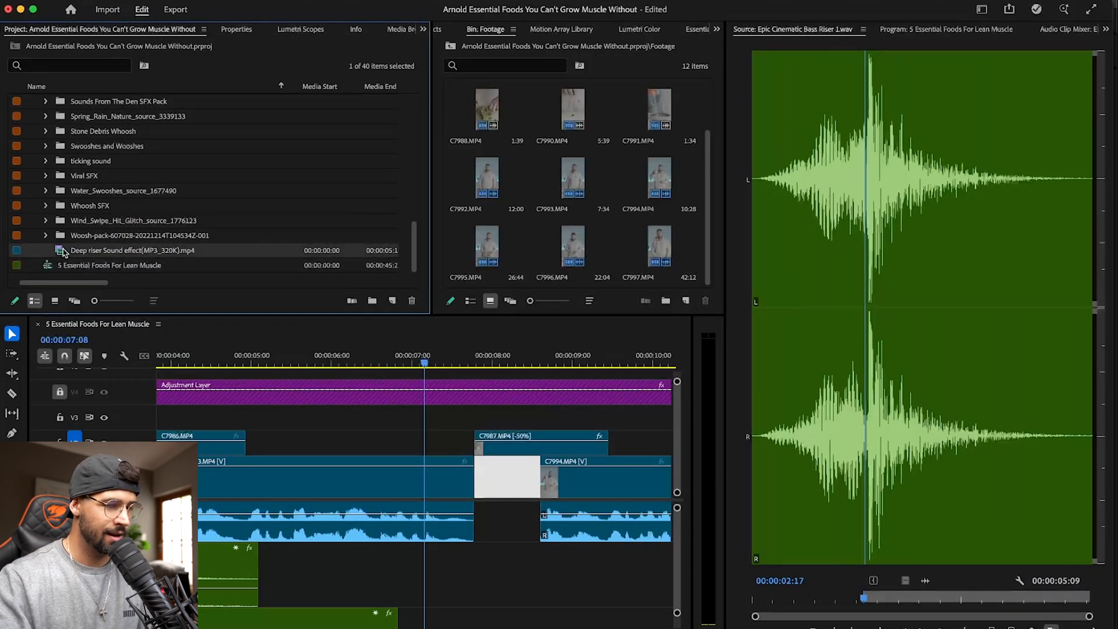
{"action": "left_click", "coordinate": [923, 580]}
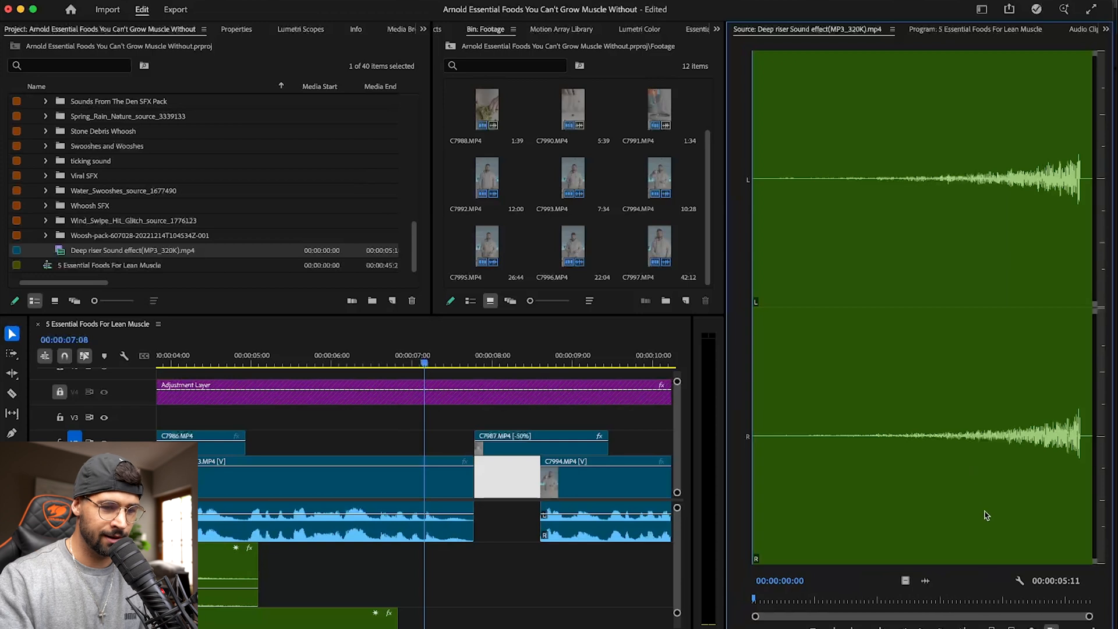
{"action": "left_click", "coordinate": [969, 466]}
{"action": "key", "text": "i"}
{"action": "left_click_drag", "start_coordinate": [969, 466], "coordinate": [1081, 464]}
{"action": "left_click_drag", "start_coordinate": [922, 579], "coordinate": [444, 591]}
- Extend the deep riser clip's start earlier and its end slightly past the cut into C7987.MP4 while playing it back
{"action": "left_click", "coordinate": [309, 363]}
{"action": "key", "text": "space"}
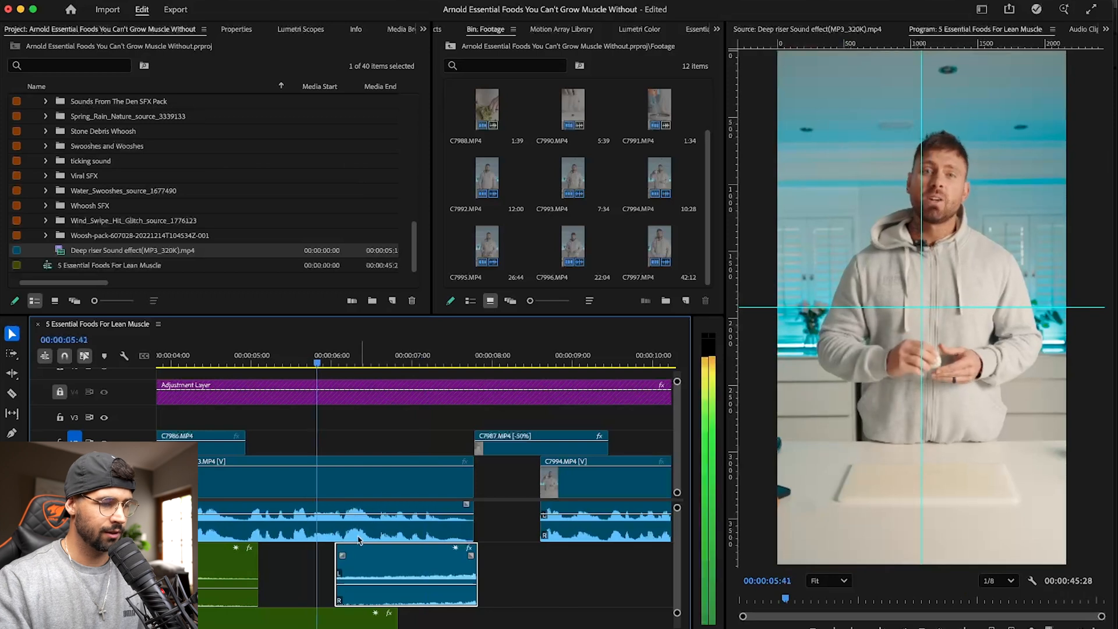
{"action": "left_click_drag", "start_coordinate": [337, 552], "coordinate": [289, 542]}
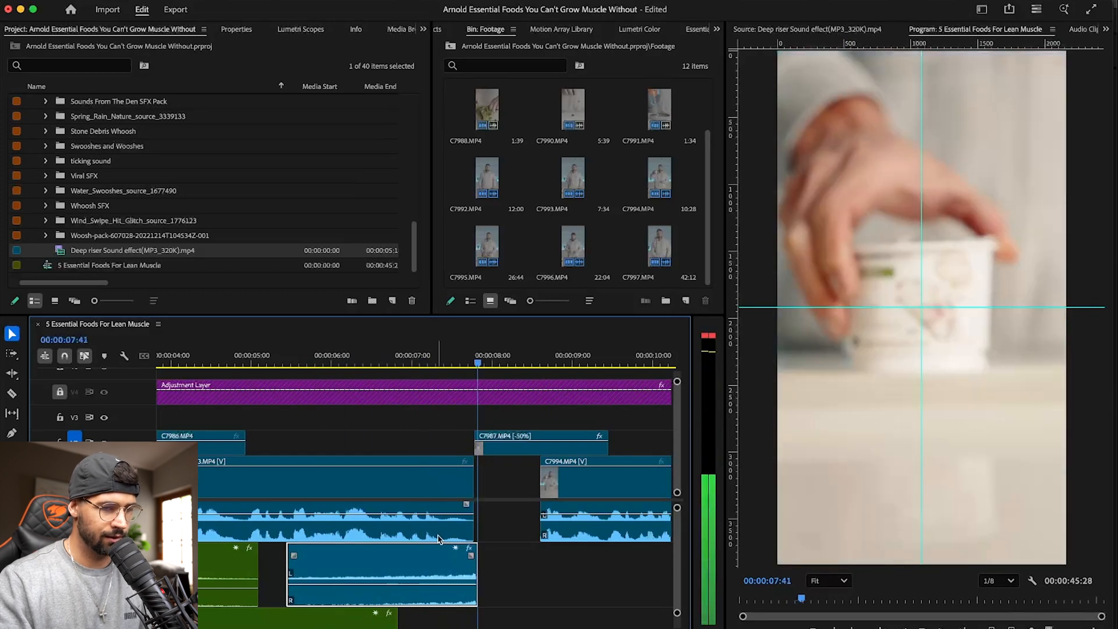
{"action": "left_click_drag", "start_coordinate": [481, 550], "coordinate": [494, 550]}
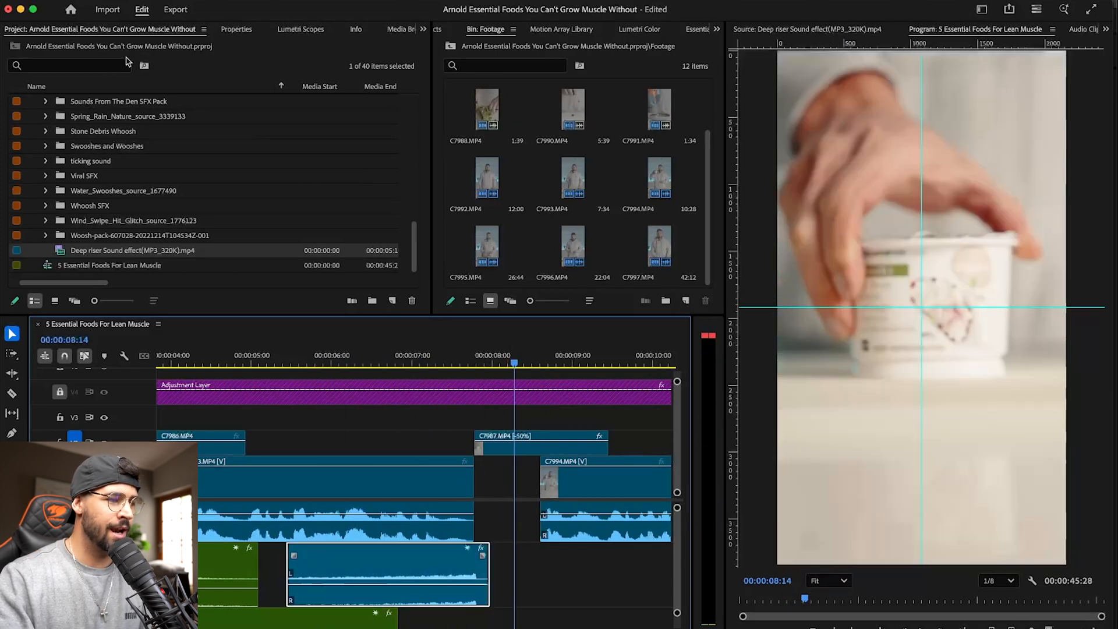
- Expand the Whoosh SFX bin and audition 01 Whoosh.mp3 and 02 Whoosh.mp3
{"action": "left_click", "coordinate": [48, 206]}
{"action": "double_click", "coordinate": [75, 222]}
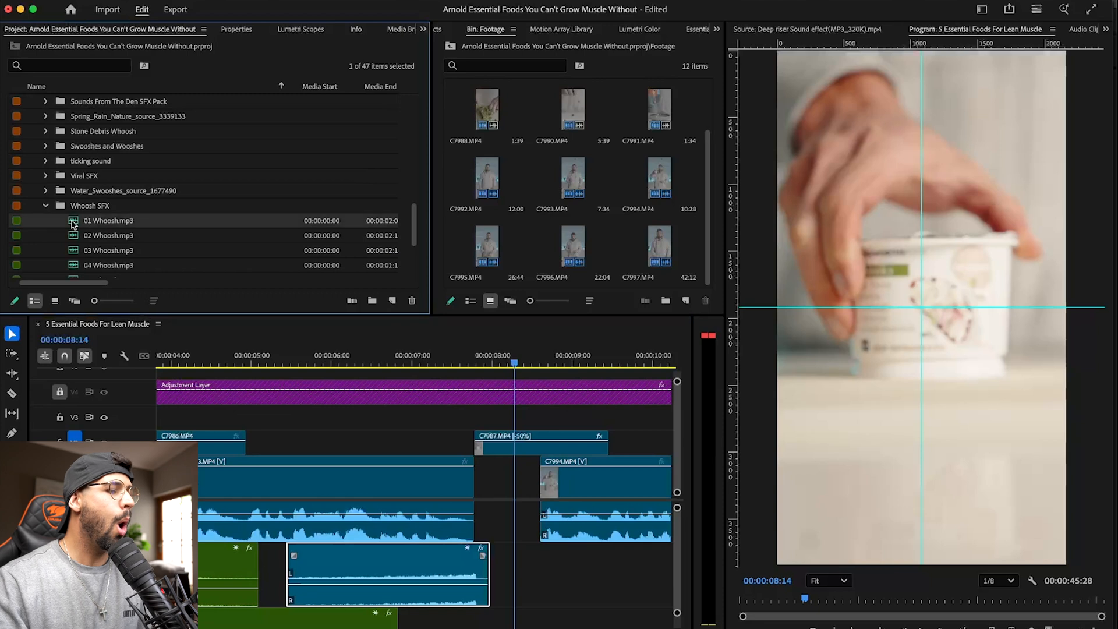
{"action": "key", "text": "space"}
{"action": "scroll", "coordinate": [561, 565], "scroll_direction": "down", "scroll_amount": 3}
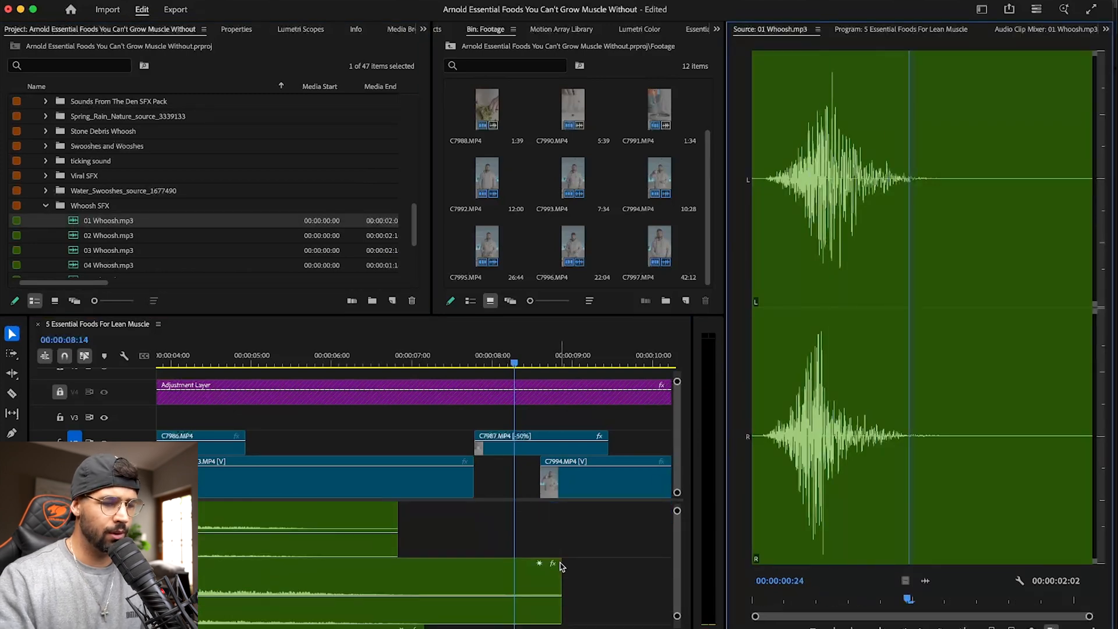
{"action": "double_click", "coordinate": [75, 236]}
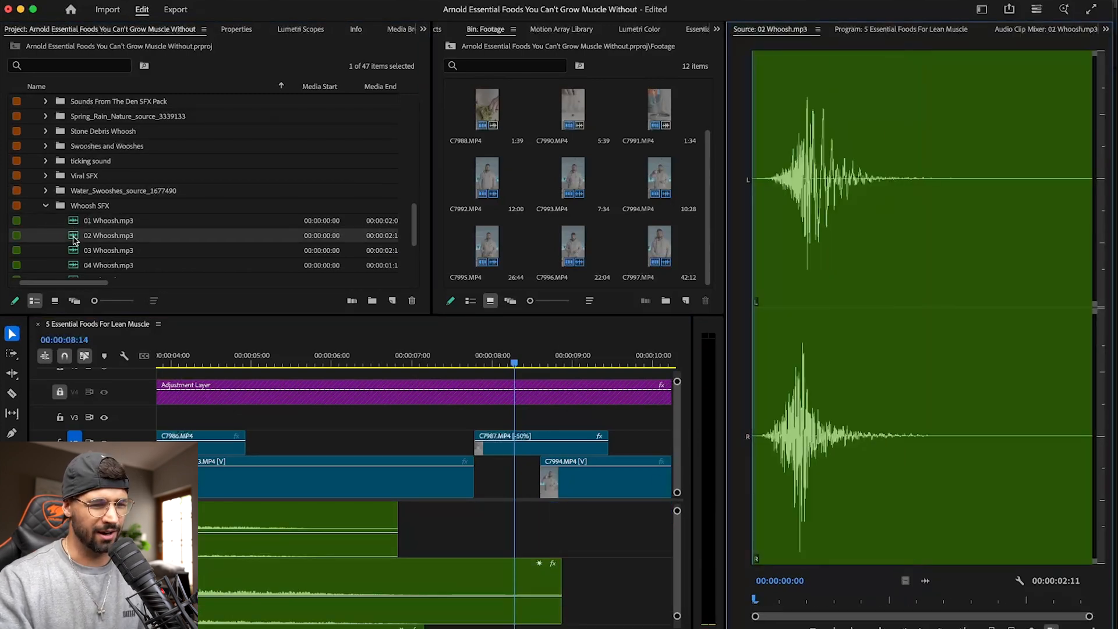
{"action": "key", "text": "space"}
- Place 02 Whoosh.mp3 below the deep riser with its peak at the cut into C7987.MP4, lower its volume slightly, and play it back
{"action": "scroll", "coordinate": [526, 593], "scroll_direction": "up", "scroll_amount": 3}
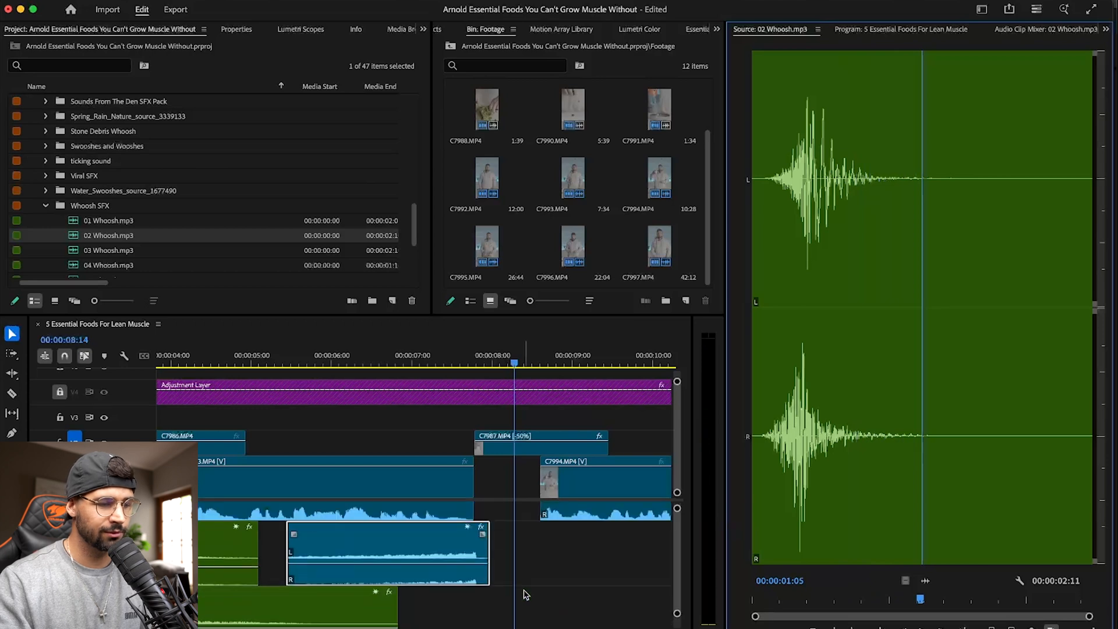
{"action": "left_click_drag", "start_coordinate": [916, 582], "coordinate": [502, 597]}
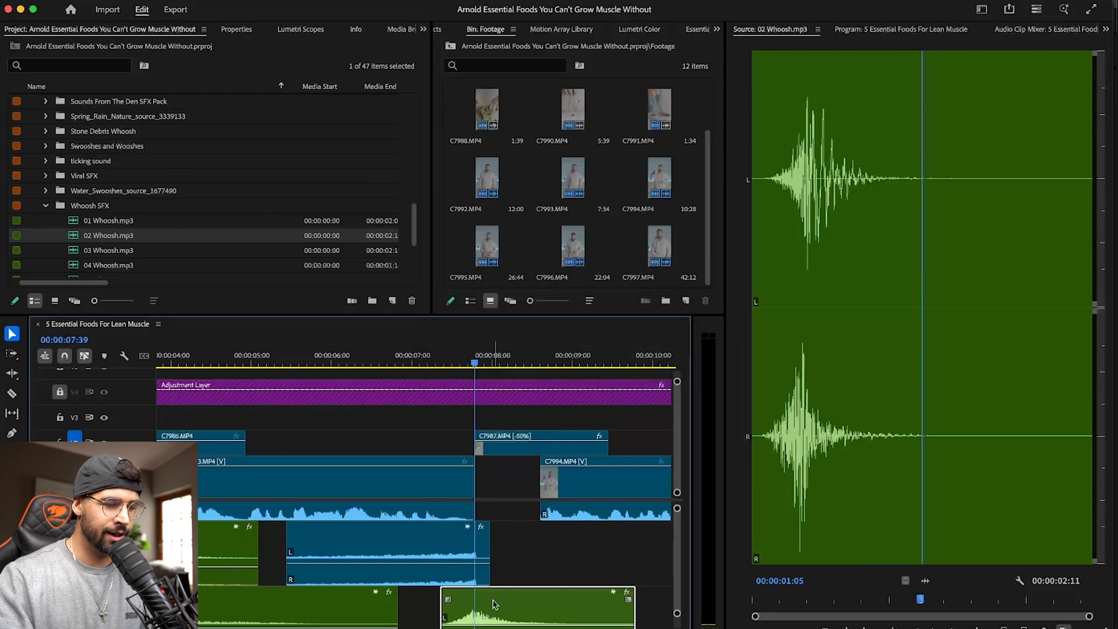
{"action": "scroll", "coordinate": [492, 582], "scroll_direction": "down", "scroll_amount": 2}
{"action": "left_click_drag", "start_coordinate": [503, 553], "coordinate": [503, 557]}
{"action": "left_click", "coordinate": [402, 364]}
{"action": "key", "text": "space"}
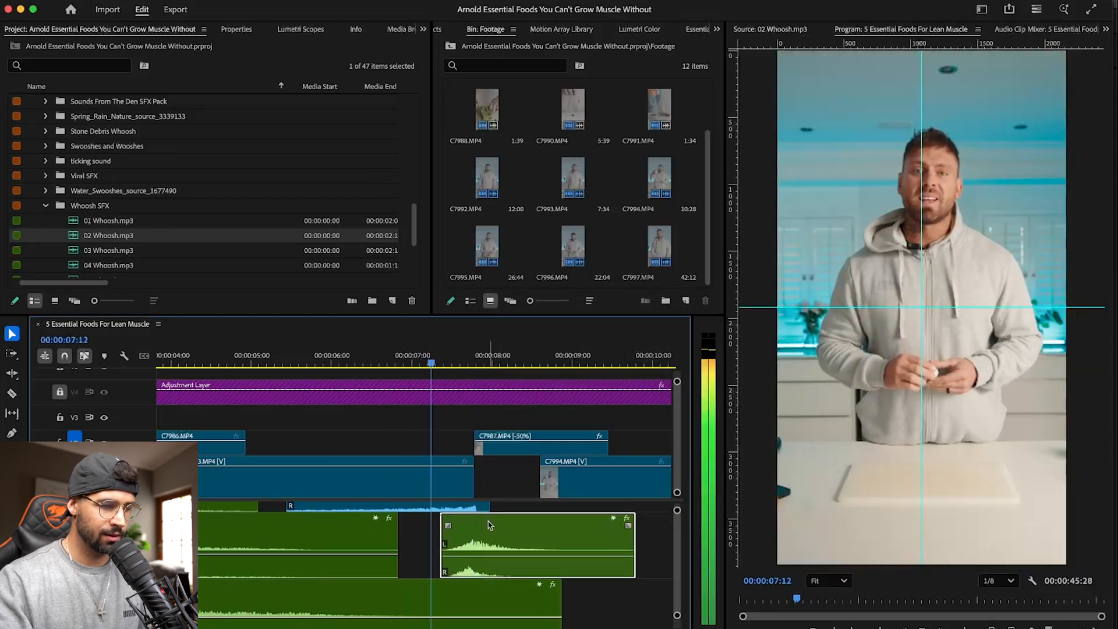
{"action": "scroll", "coordinate": [489, 527], "scroll_direction": "up", "scroll_amount": 4}
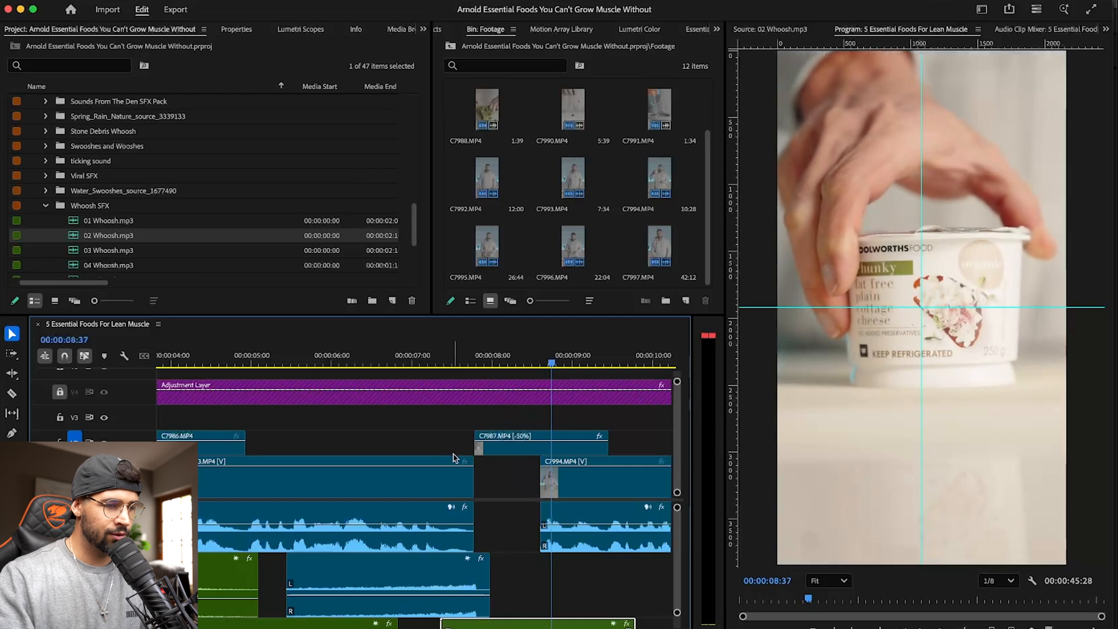
{"action": "left_click", "coordinate": [438, 358]}
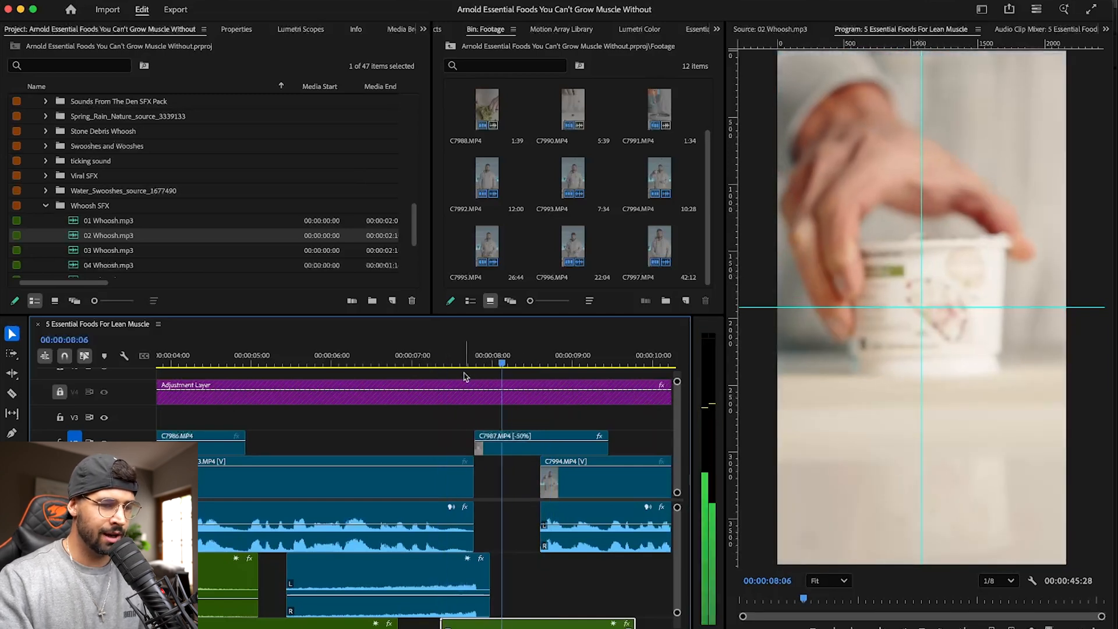
- Place the marked part of Epic Cinematic Bass Riser 1.wav at 00:00:07:49, directly after the deep riser on the same track
{"action": "key", "text": "Up"}
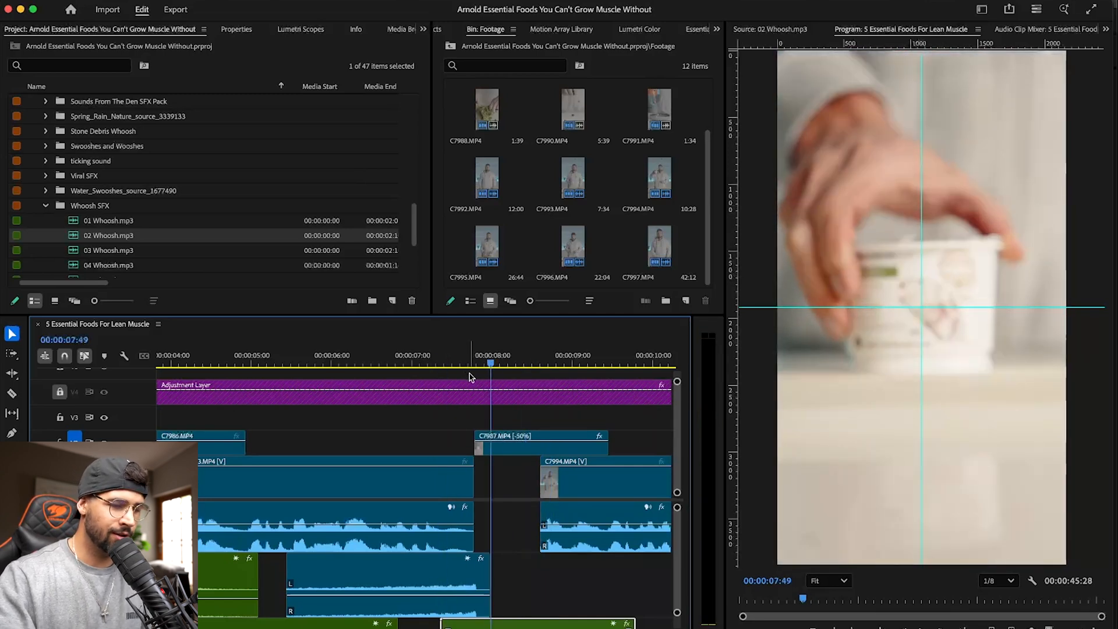
{"action": "scroll", "coordinate": [551, 481], "scroll_direction": "left", "scroll_amount": 2}
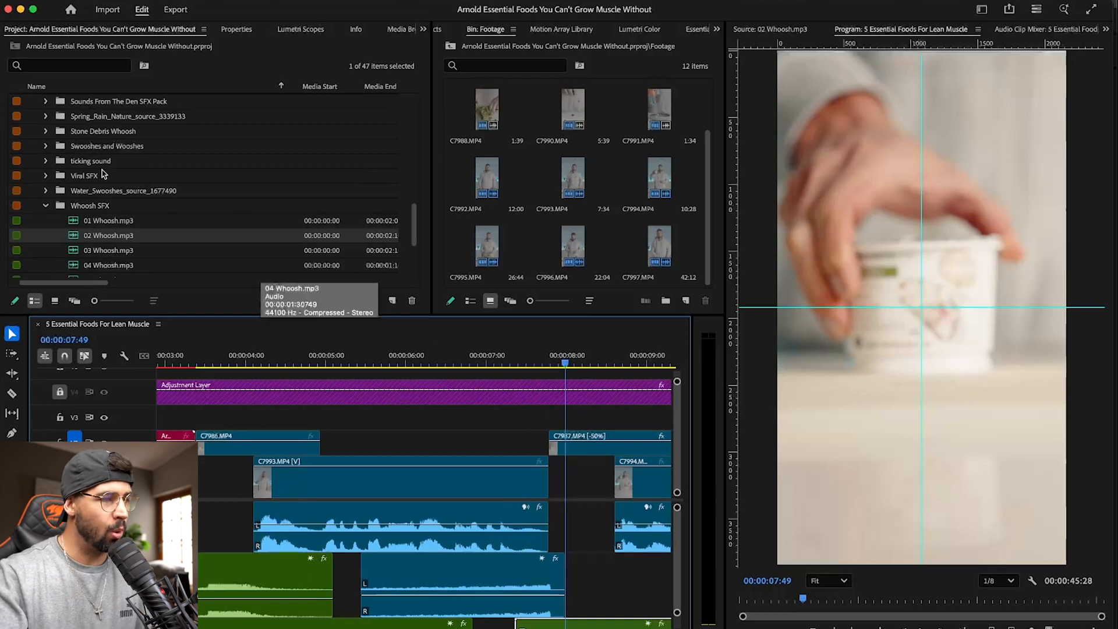
{"action": "scroll", "coordinate": [103, 174], "scroll_direction": "up", "scroll_amount": 5}
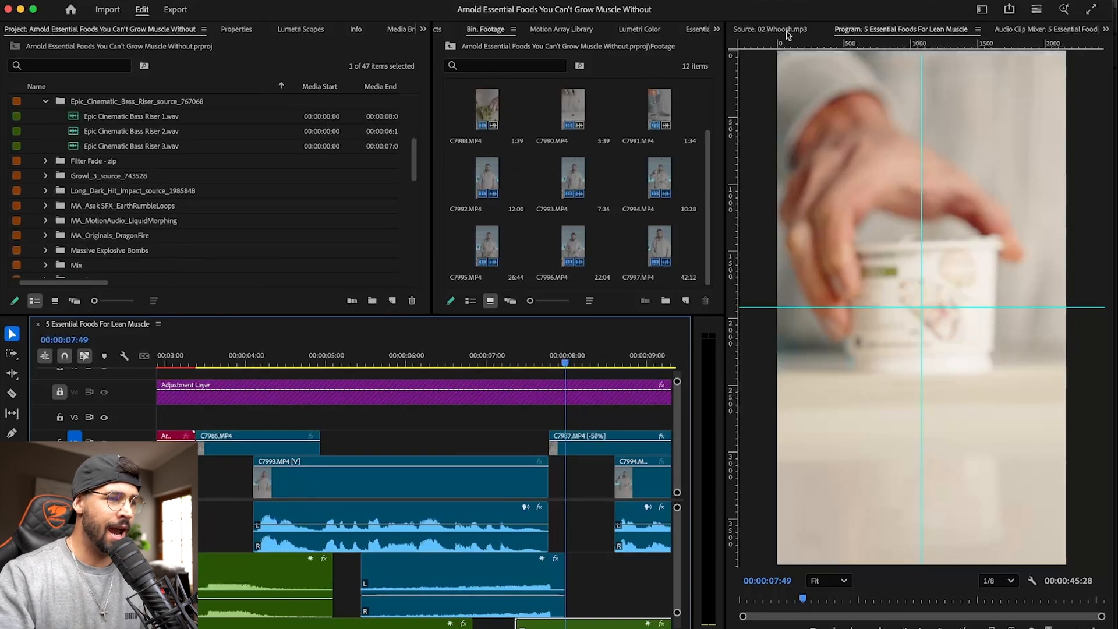
{"action": "scroll", "coordinate": [82, 157], "scroll_direction": "up", "scroll_amount": 4}
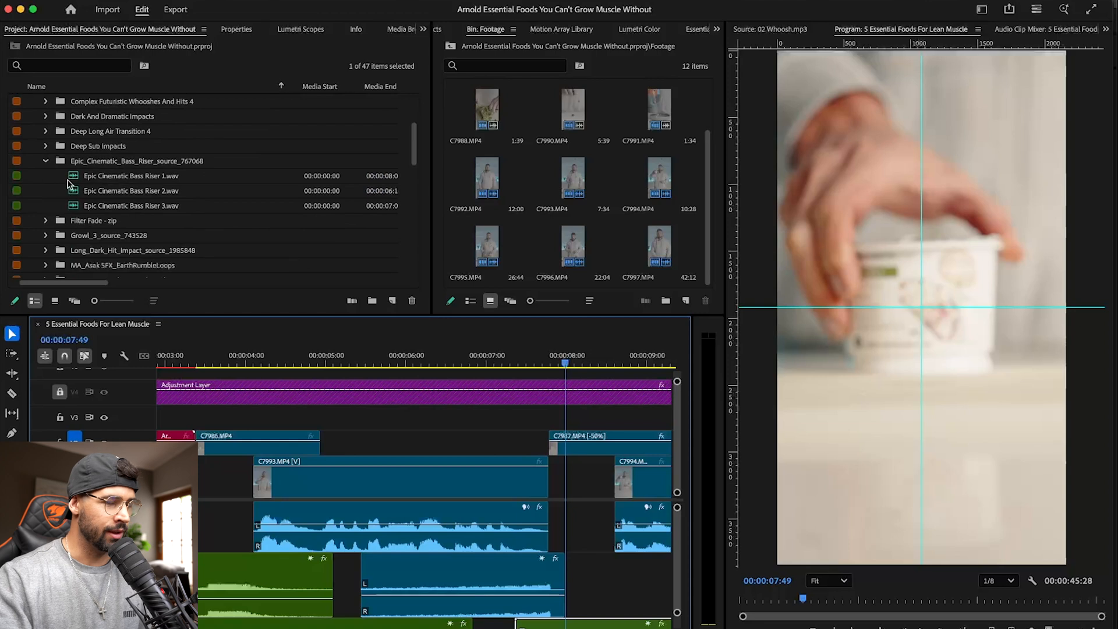
{"action": "double_click", "coordinate": [73, 181]}
{"action": "left_click_drag", "start_coordinate": [920, 584], "coordinate": [561, 575]}
- Play back the new bass riser, start it at the cut into C7987.MP4 over the deep riser's tail, and add a short fade-in
{"action": "left_click_drag", "start_coordinate": [568, 356], "coordinate": [505, 360]}
{"action": "key", "text": "space"}
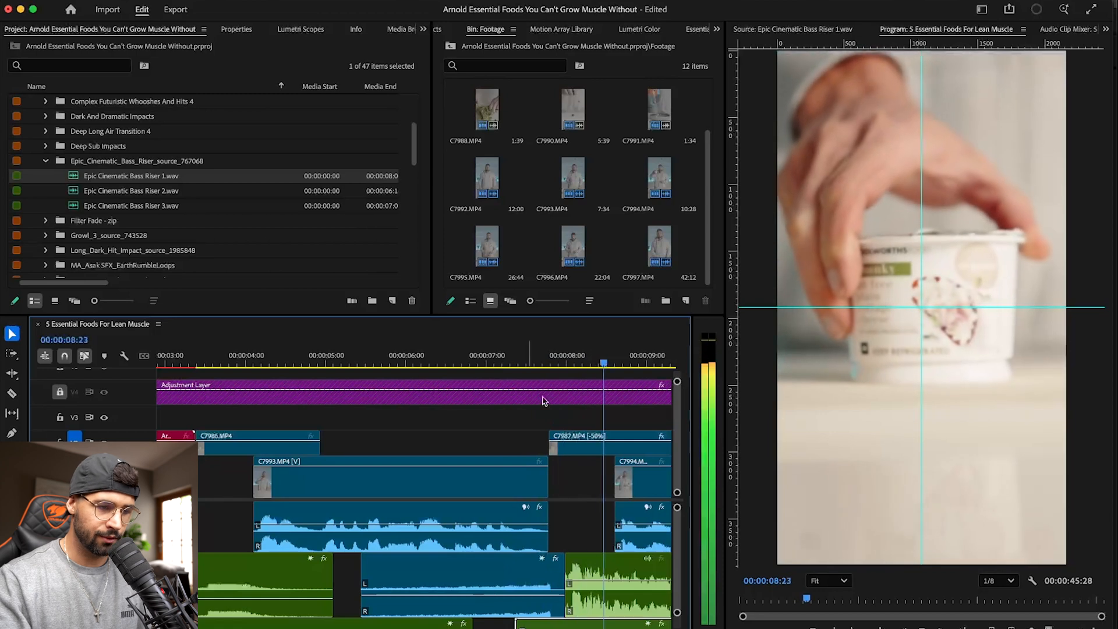
{"action": "scroll", "coordinate": [592, 544], "scroll_direction": "down", "scroll_amount": 2}
{"action": "left_click_drag", "start_coordinate": [574, 528], "coordinate": [617, 527]}
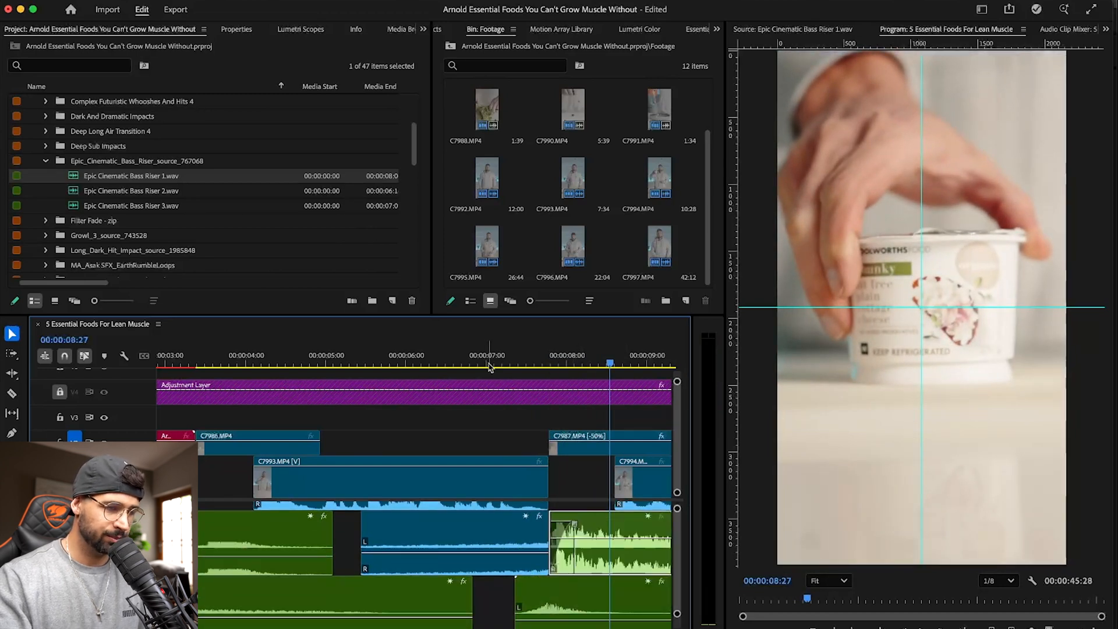
- Play back the bass riser, remove its fade-in at the cut into C7987.MP4, and lower its volume slightly
{"action": "left_click", "coordinate": [488, 358]}
{"action": "key", "text": "space"}
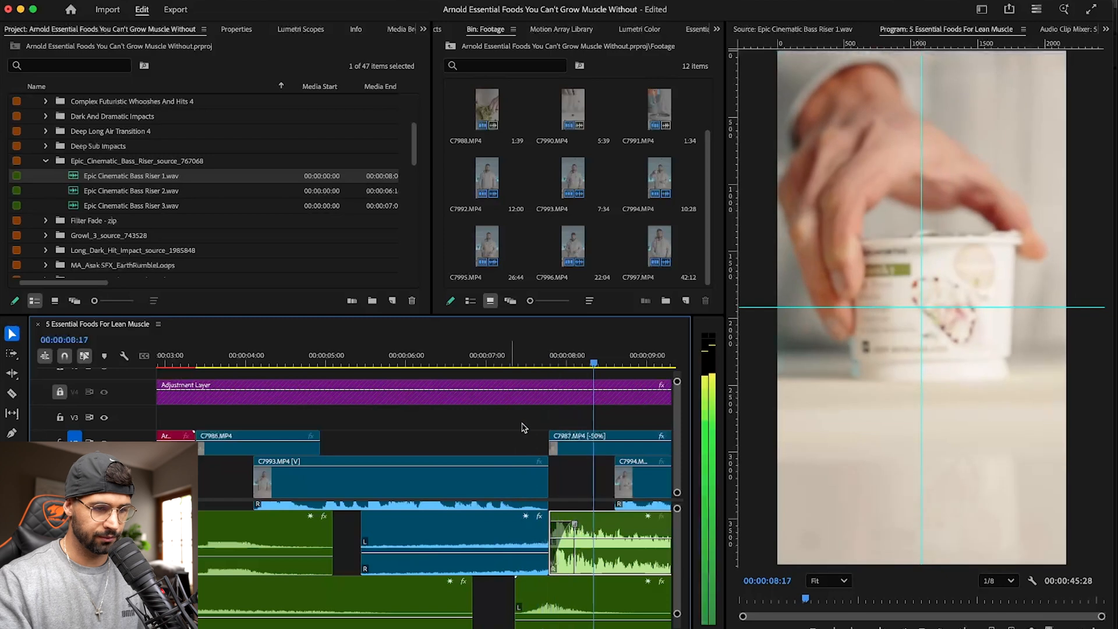
{"action": "key", "text": "space"}
{"action": "scroll", "coordinate": [504, 518], "scroll_direction": "left", "scroll_amount": 4}
{"action": "scroll", "coordinate": [505, 518], "scroll_direction": "left", "scroll_amount": 2}
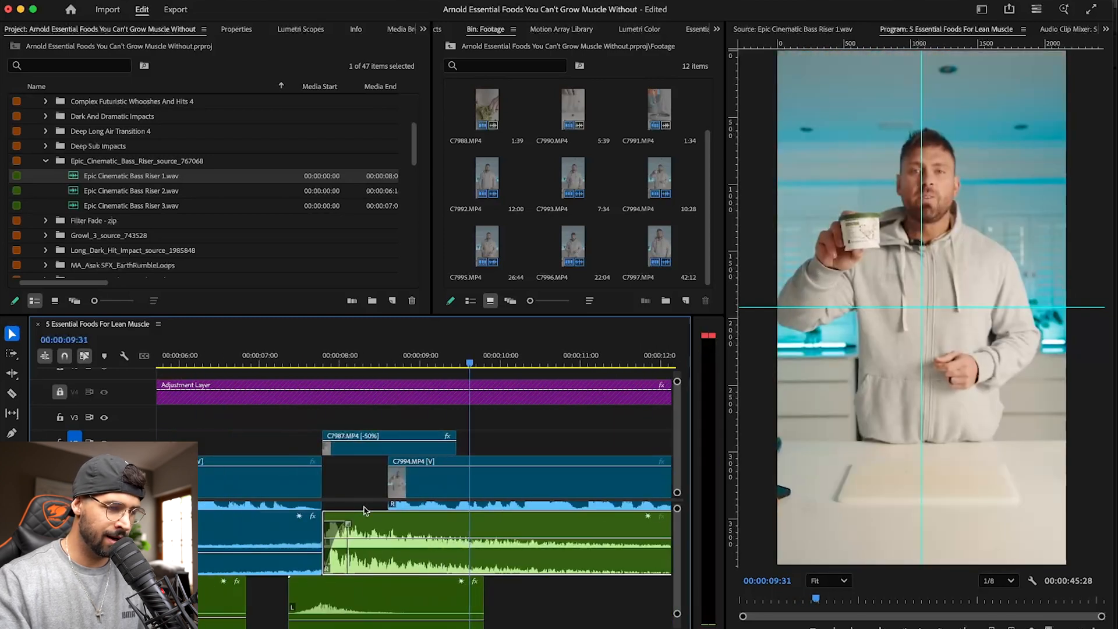
{"action": "left_click_drag", "start_coordinate": [315, 520], "coordinate": [347, 517]}
{"action": "left_click", "coordinate": [373, 529]}
{"action": "left_click_drag", "start_coordinate": [412, 526], "coordinate": [391, 525]}
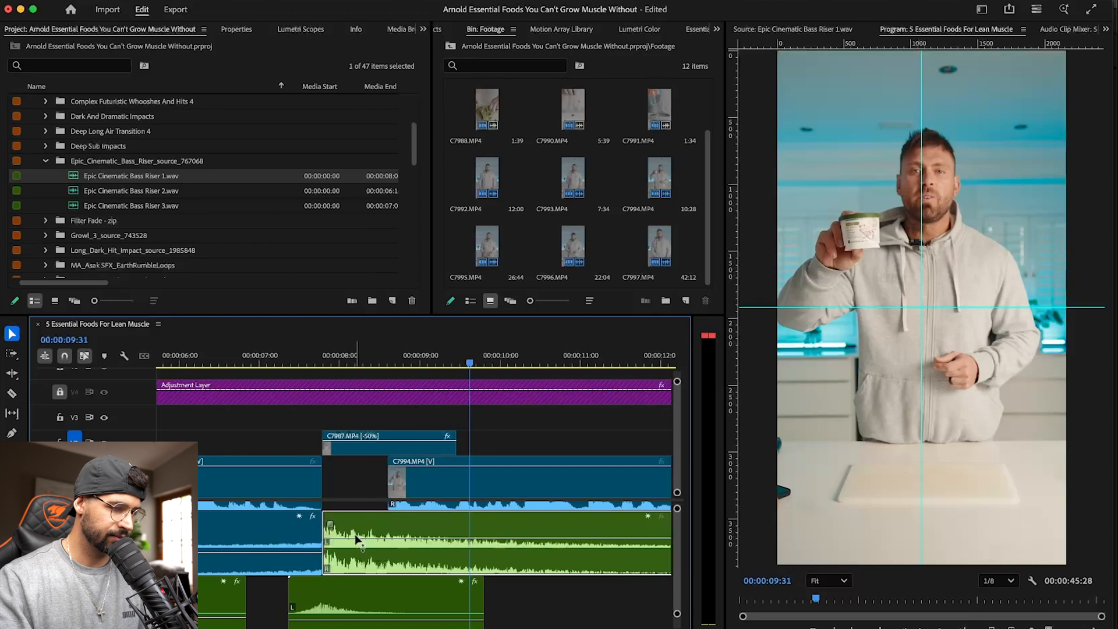
{"action": "left_click", "coordinate": [269, 358]}
{"action": "key", "text": "space"}
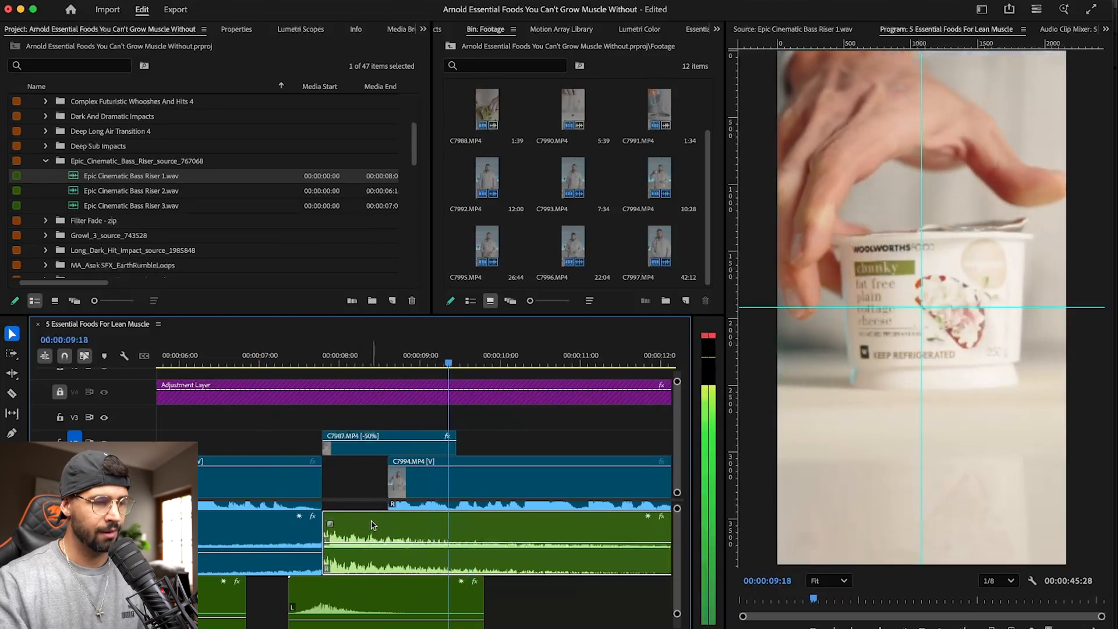
- Play the sequence from before the C7987.MP4 cut through to the salad-chopping shot, and save the project
{"action": "left_click", "coordinate": [228, 361]}
{"action": "key", "text": "space"}
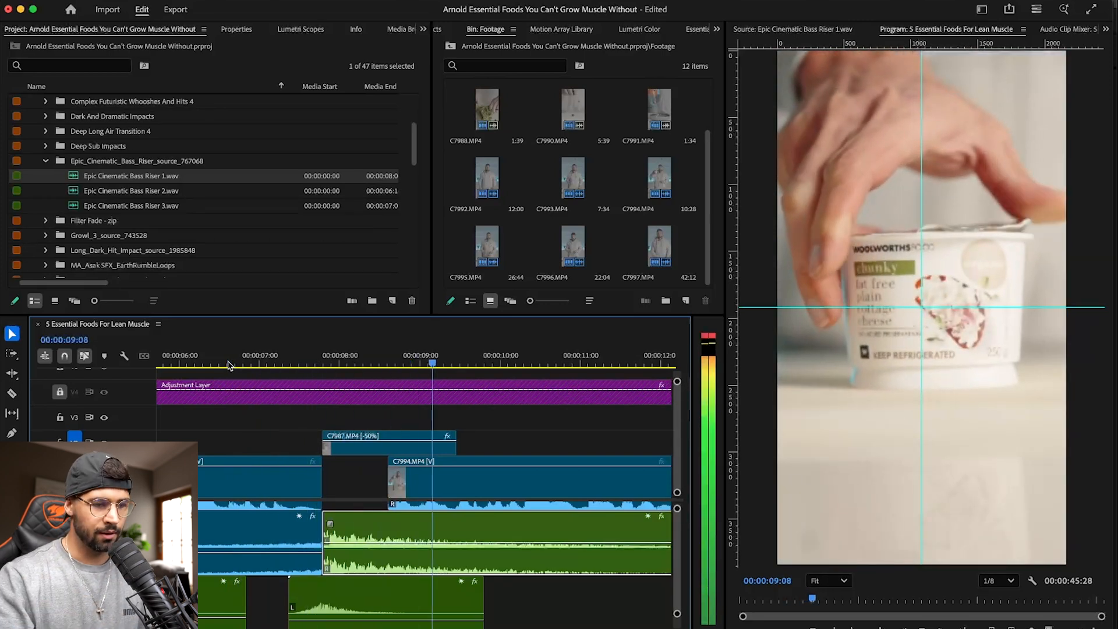
{"action": "scroll", "coordinate": [462, 552], "scroll_direction": "up", "scroll_amount": 3}
{"action": "key", "text": "minus"}
{"action": "key", "text": "minus"}
{"action": "key", "text": "minus"}
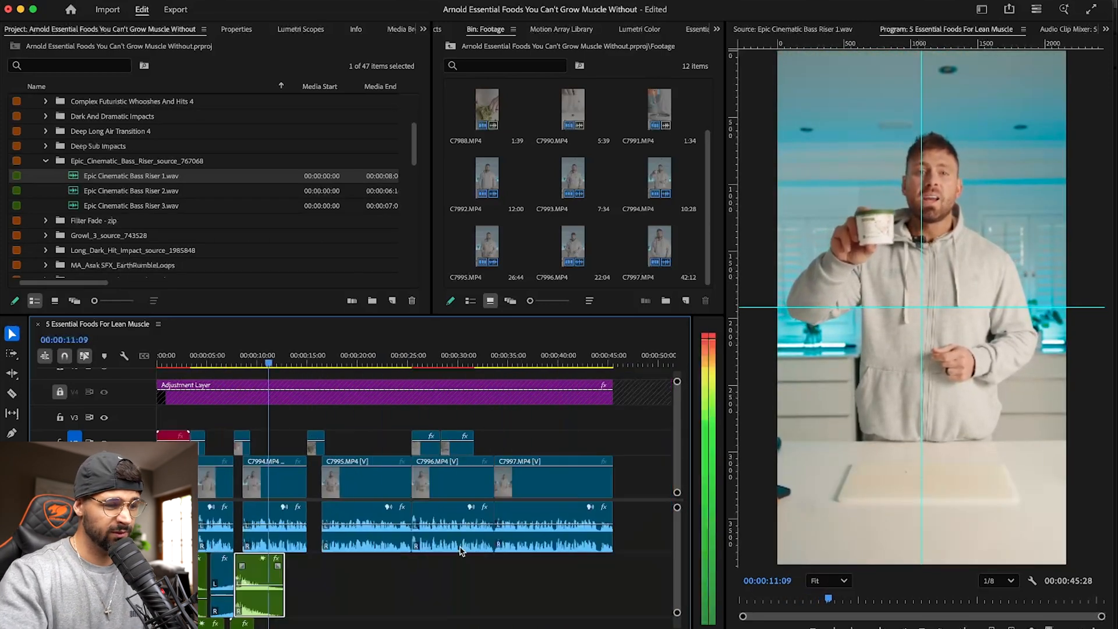
{"action": "key", "text": "equal"}
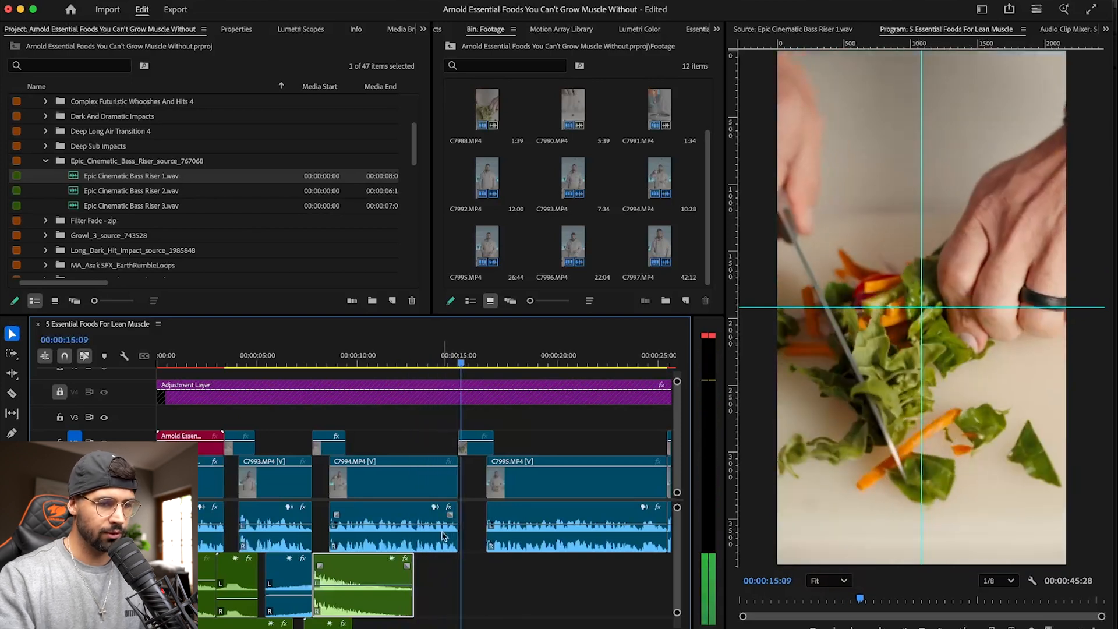
{"action": "key", "text": "super+s"}
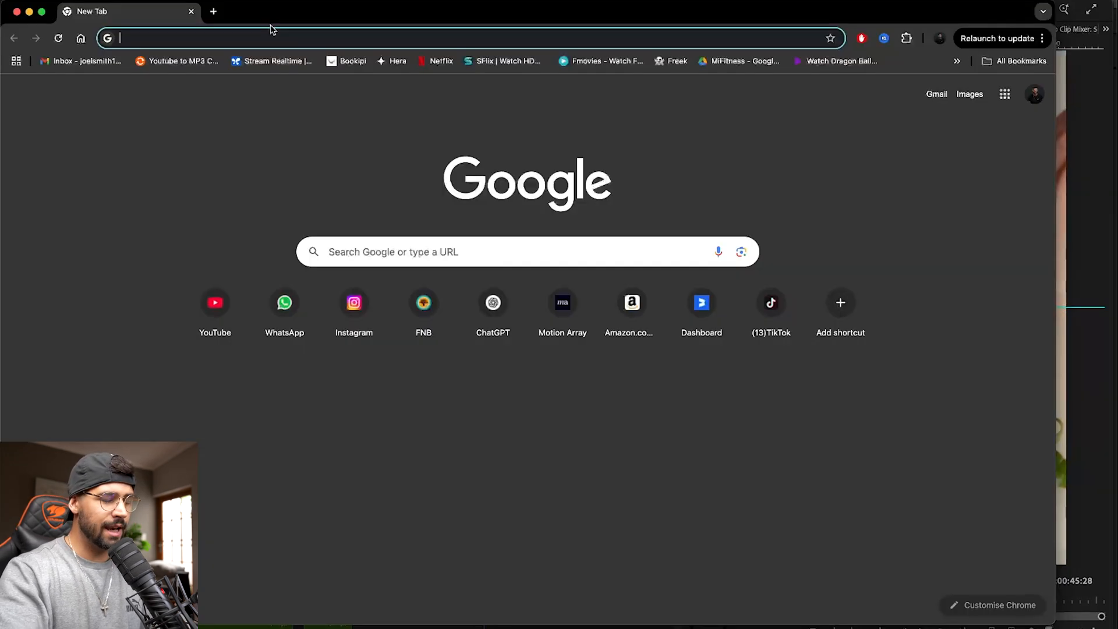
- In the browser, search the sound effects on motionarray.com for "chopping salad" and download Cutting Vegetables With A Kitchen Knife
{"action": "type", "text": "motionarray.com"}
{"action": "key", "text": "Return"}
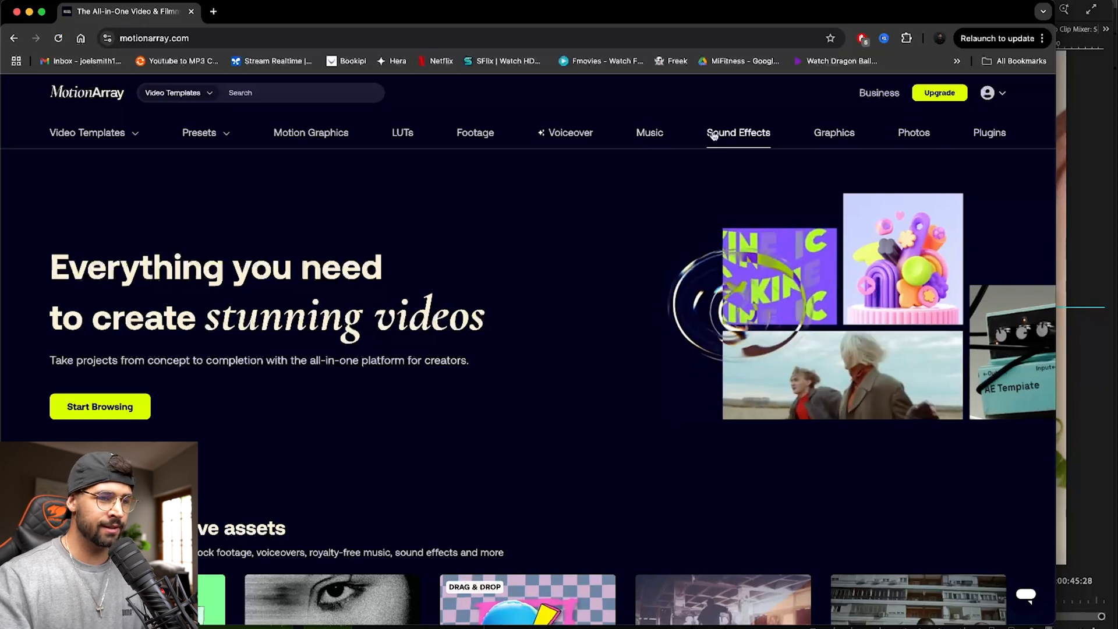
{"action": "left_click", "coordinate": [714, 135]}
{"action": "left_click", "coordinate": [317, 272]}
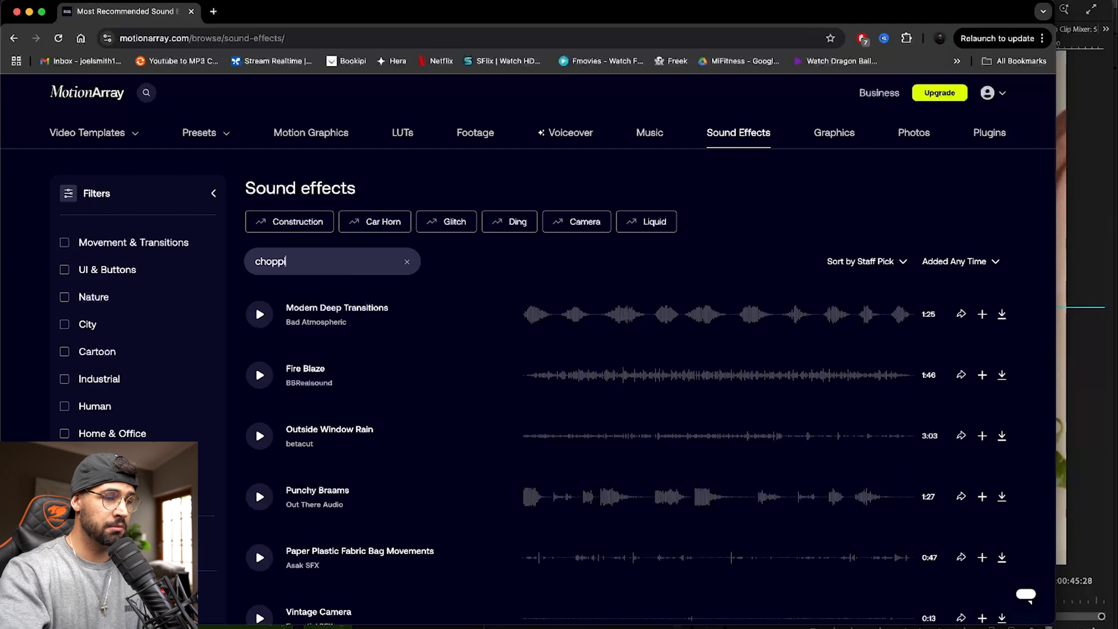
{"action": "key", "text": "Return"}
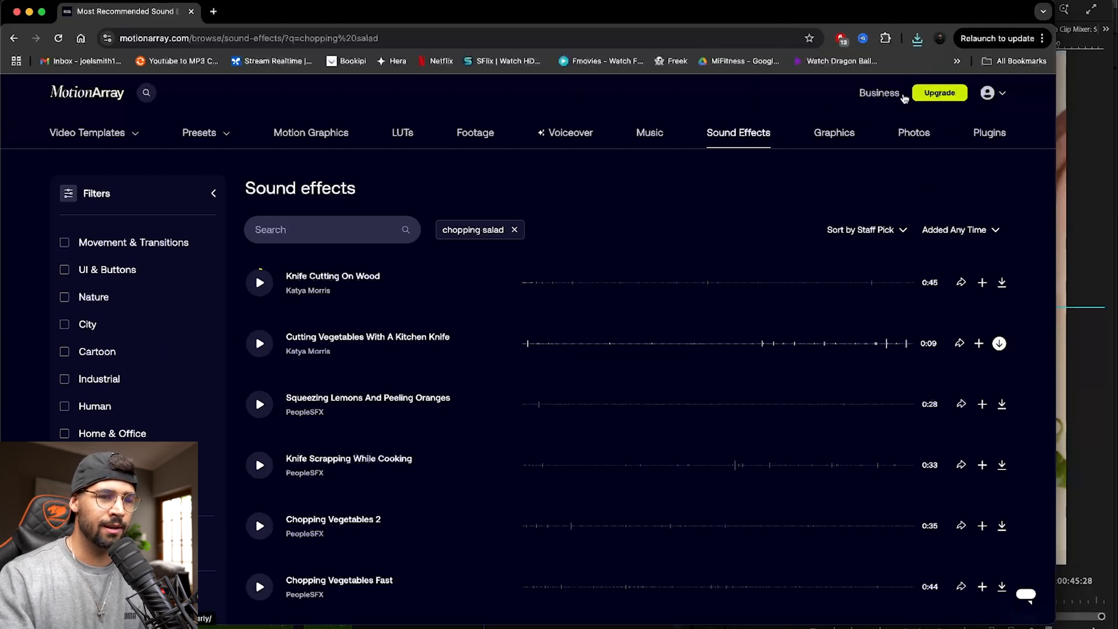
- View the Motion Array Business page, return to the home page and open the account options
{"action": "left_click", "coordinate": [878, 93]}
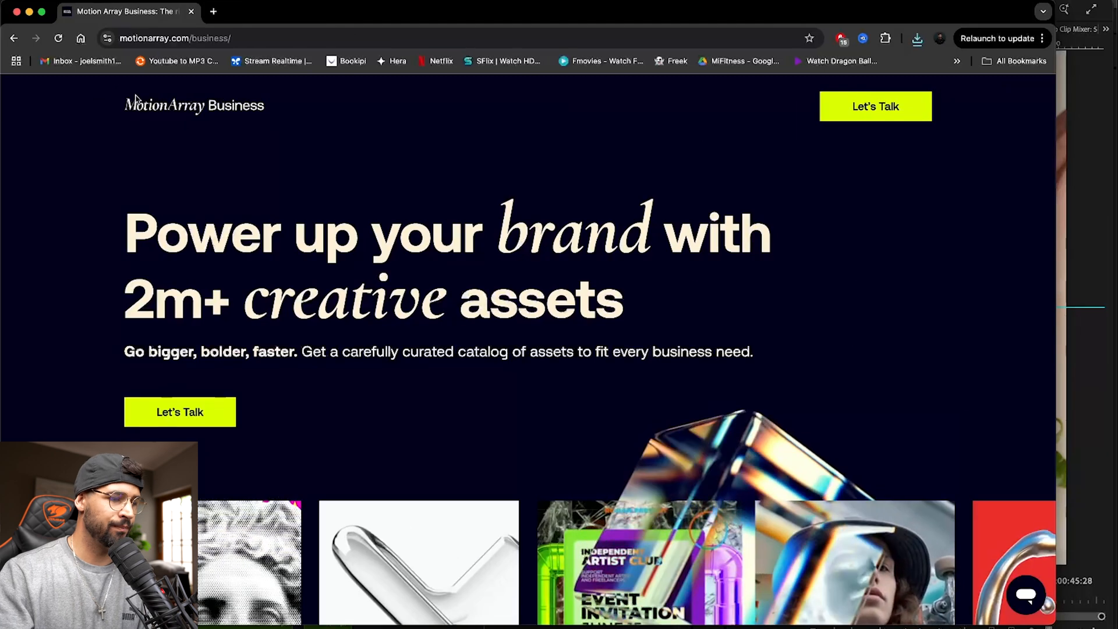
{"action": "scroll", "coordinate": [257, 182], "scroll_direction": "down", "scroll_amount": 15}
{"action": "scroll", "coordinate": [258, 182], "scroll_direction": "up", "scroll_amount": 10}
{"action": "scroll", "coordinate": [258, 182], "scroll_direction": "up", "scroll_amount": 6}
{"action": "left_click", "coordinate": [194, 109]}
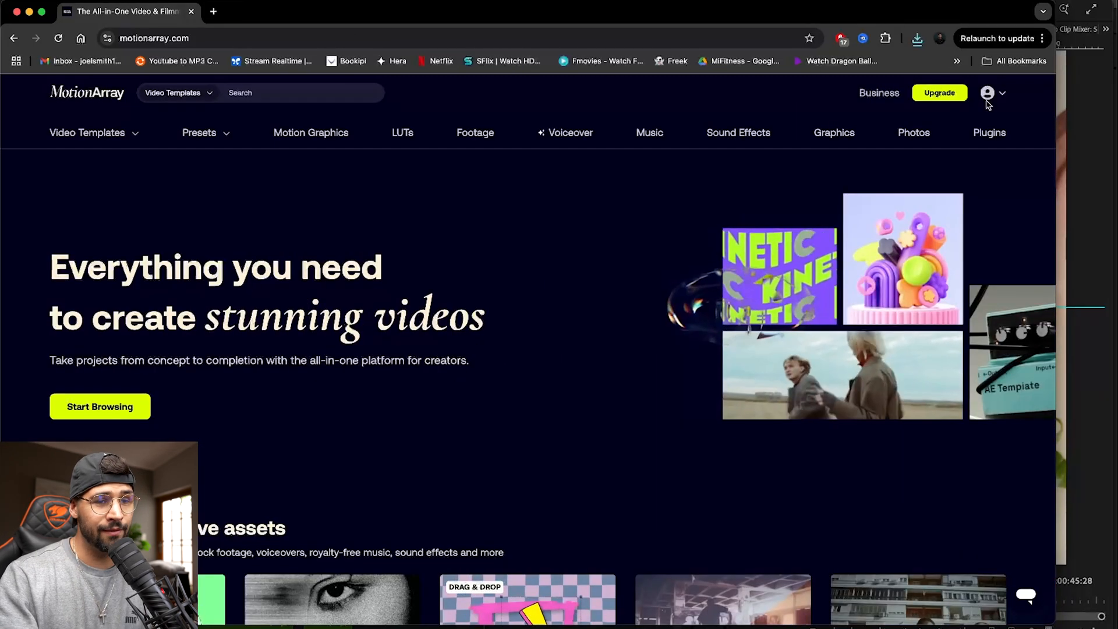
{"action": "left_click", "coordinate": [987, 93]}
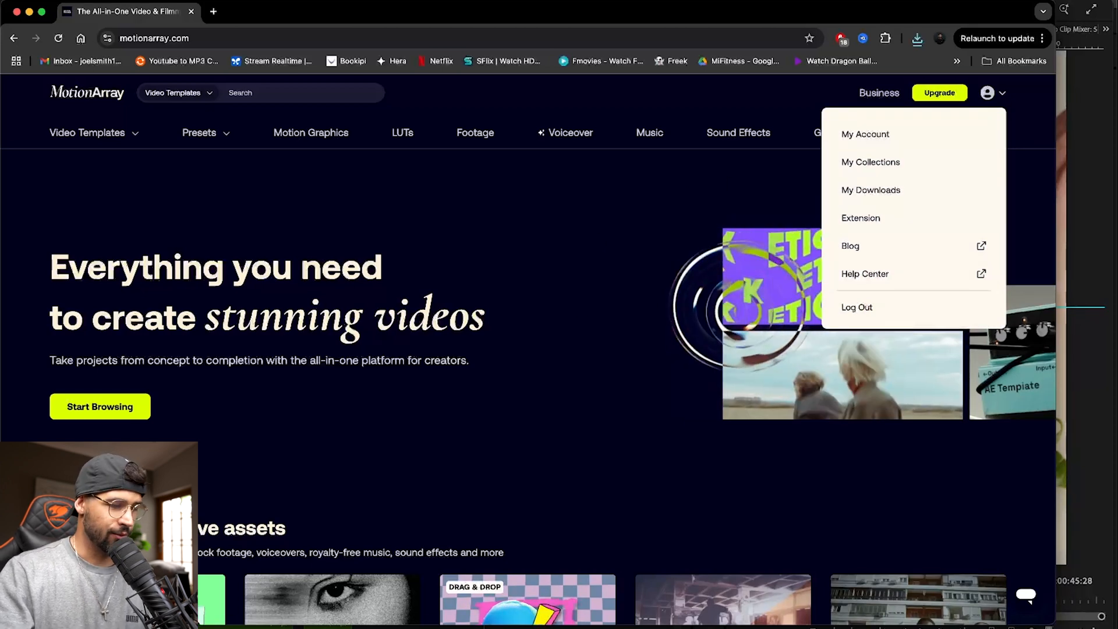
- Switch to Finder, unzip the Cutting_Vegetables_With_A_Kitchen_Knife archive in Downloads, and delete the zip file
{"action": "key", "text": "super+Tab"}
{"action": "left_click", "coordinate": [194, 199]}
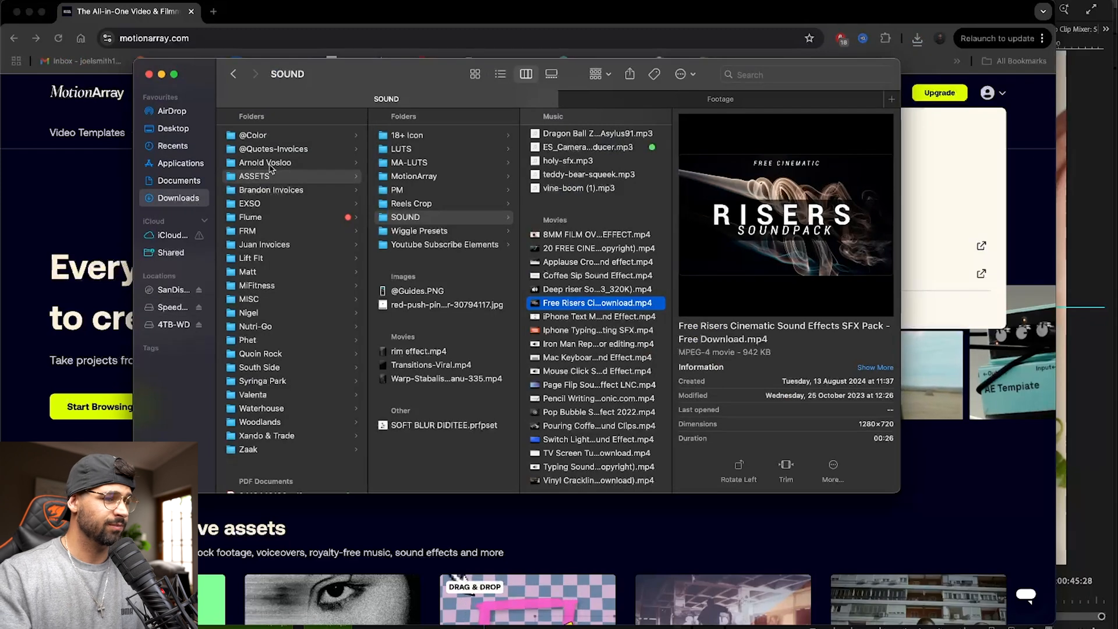
{"action": "double_click", "coordinate": [293, 149]}
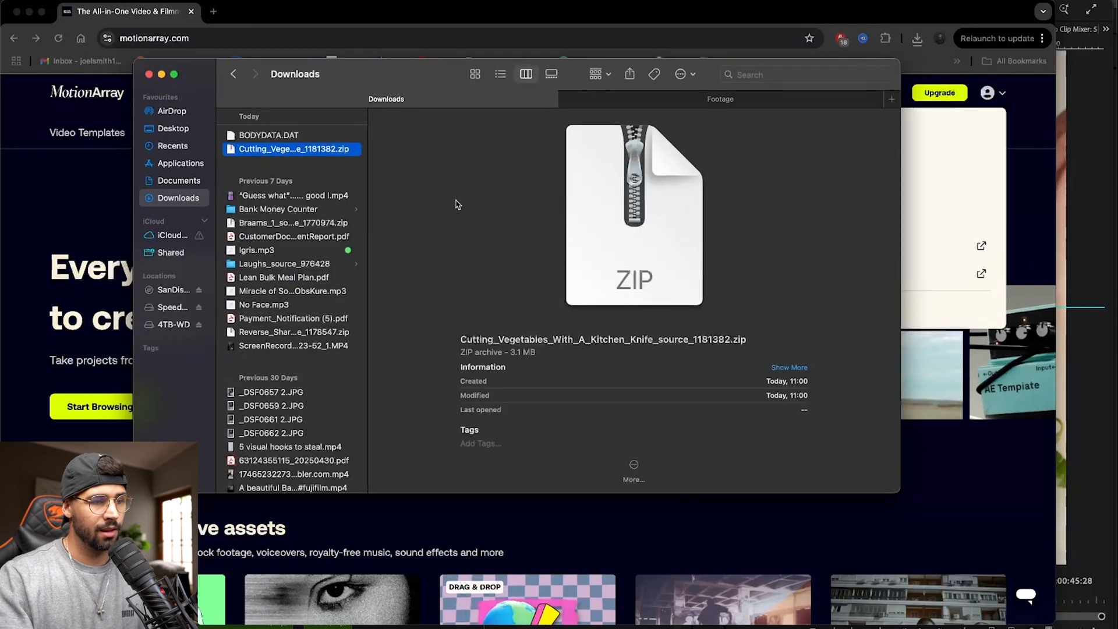
{"action": "left_click", "coordinate": [293, 164]}
{"action": "key", "text": "super+BackSpace"}
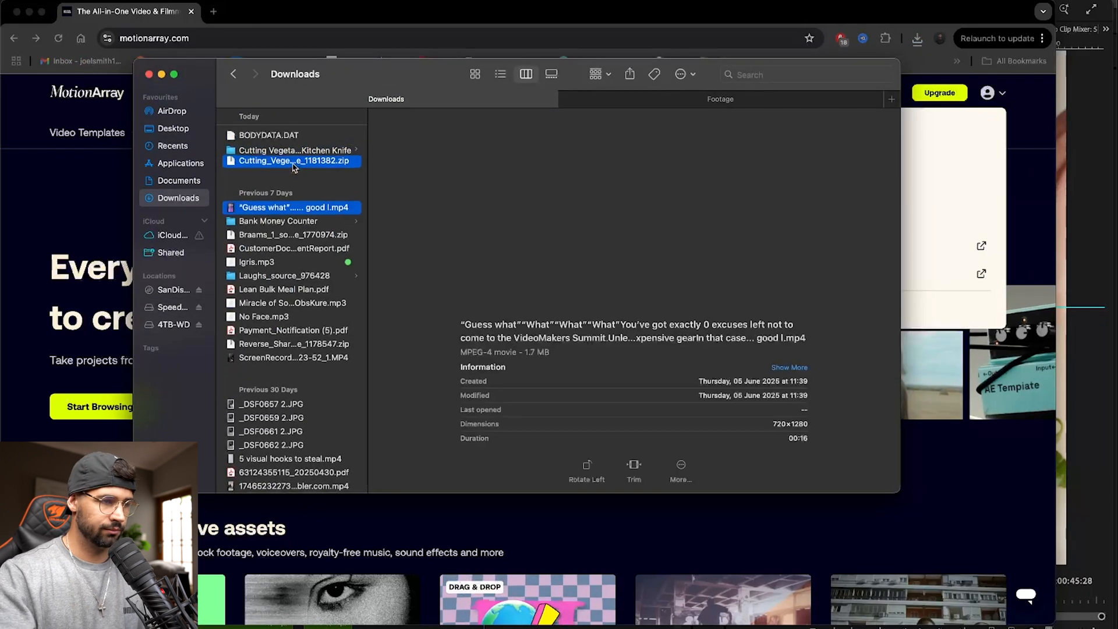
- Copy the Cutting Vegetables With A Kitchen Knife folder from Downloads into the Links folder of the 06_June project
{"action": "left_click", "coordinate": [295, 149]}
{"action": "key", "text": "super+Tab"}
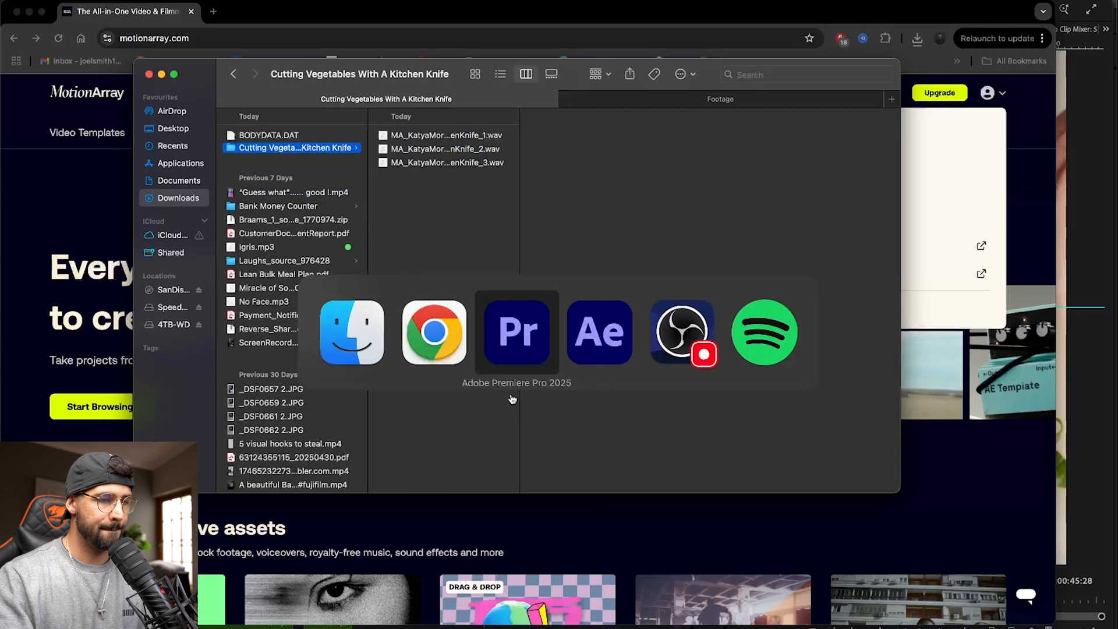
{"action": "left_click", "coordinate": [33, 117]}
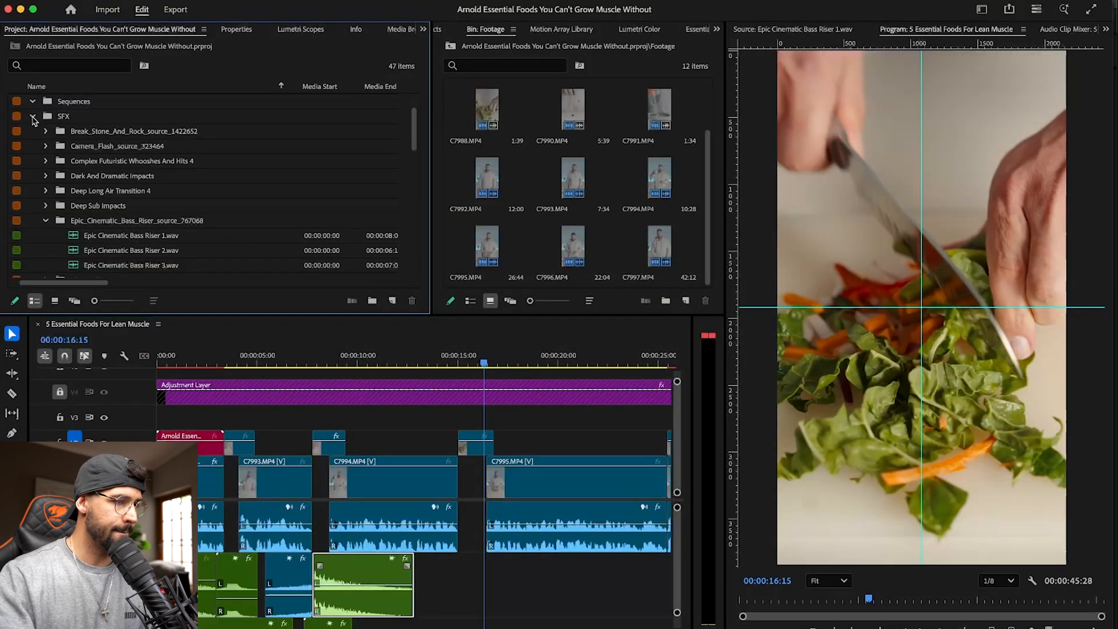
{"action": "key", "text": "super+Tab"}
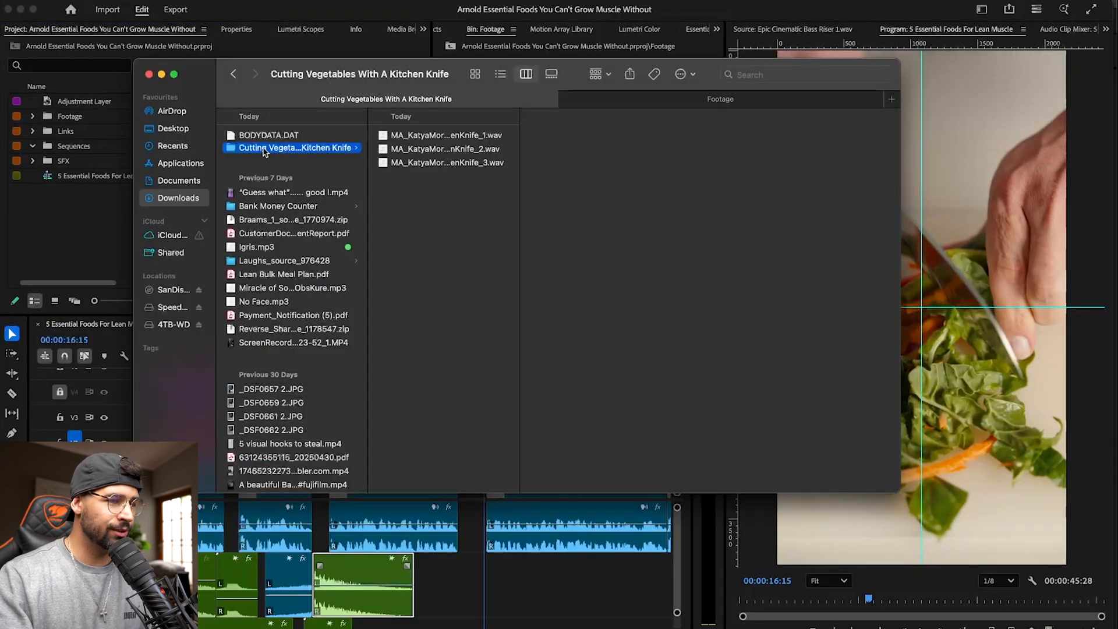
{"action": "left_click", "coordinate": [684, 98]}
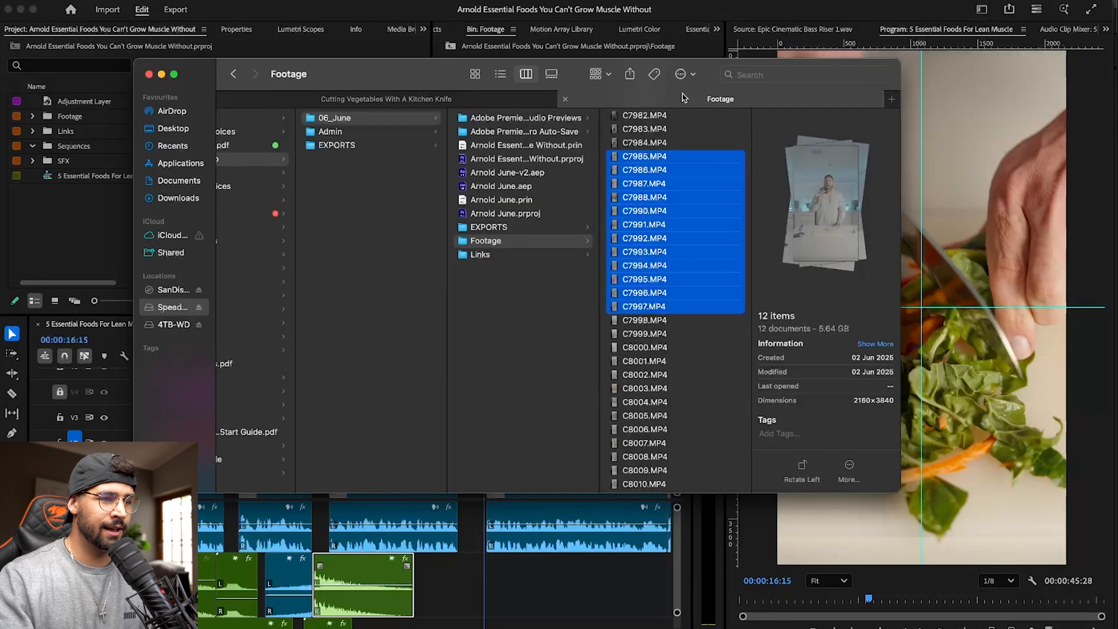
{"action": "left_click", "coordinate": [495, 255]}
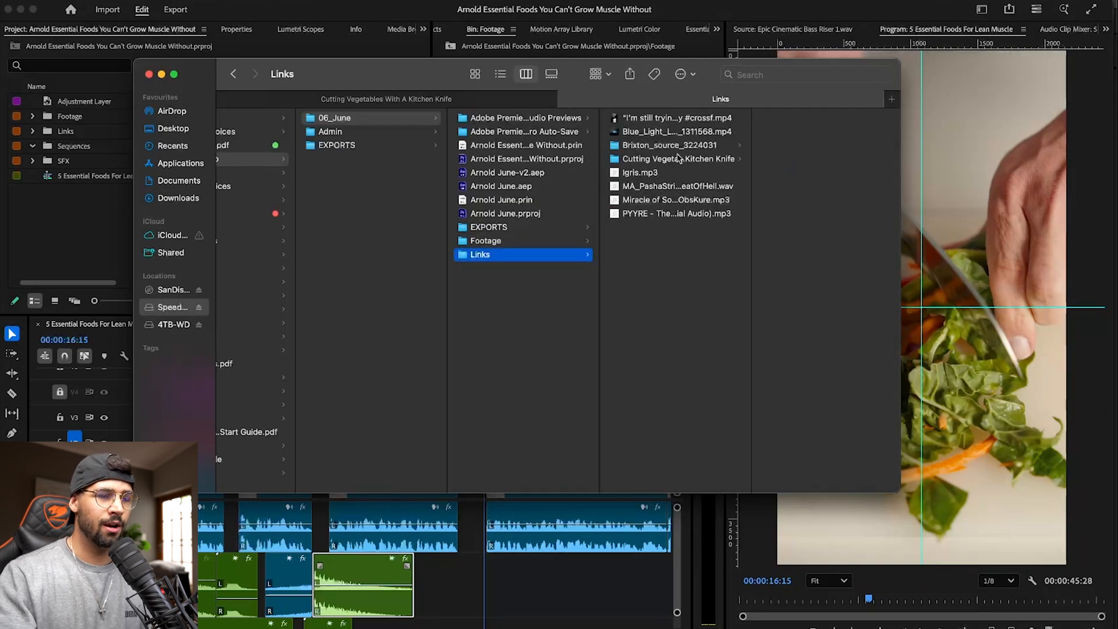
- Import the Cutting Vegetables With A Kitchen Knife folder from Links into the Premiere Pro SFX bin and expand it
{"action": "left_click", "coordinate": [660, 159]}
{"action": "left_click_drag", "start_coordinate": [687, 162], "coordinate": [90, 224]}
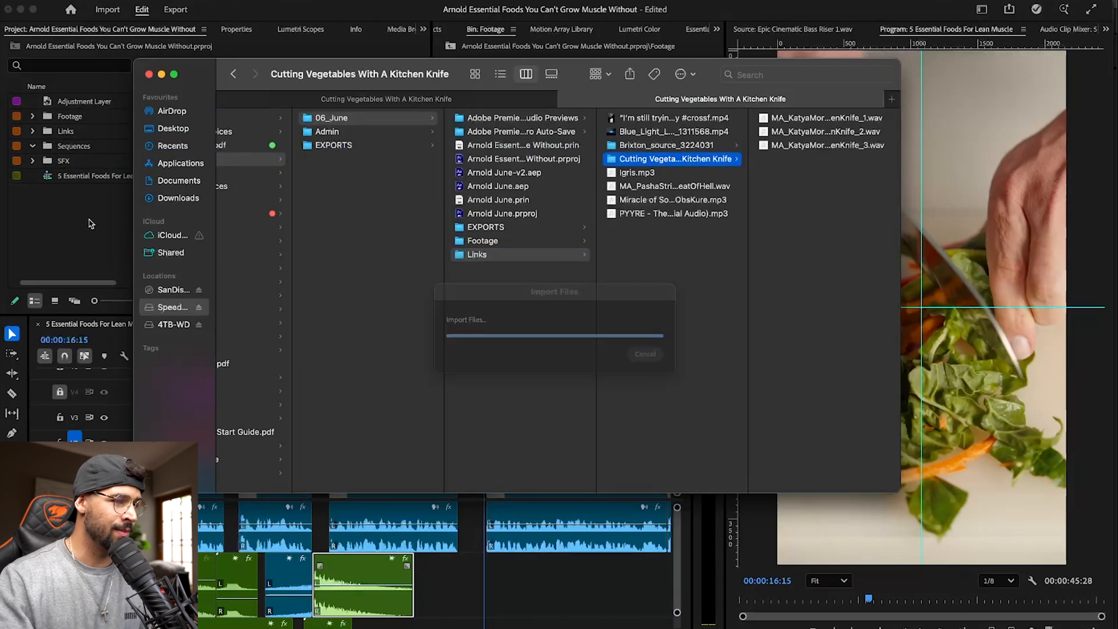
{"action": "left_click", "coordinate": [33, 161]}
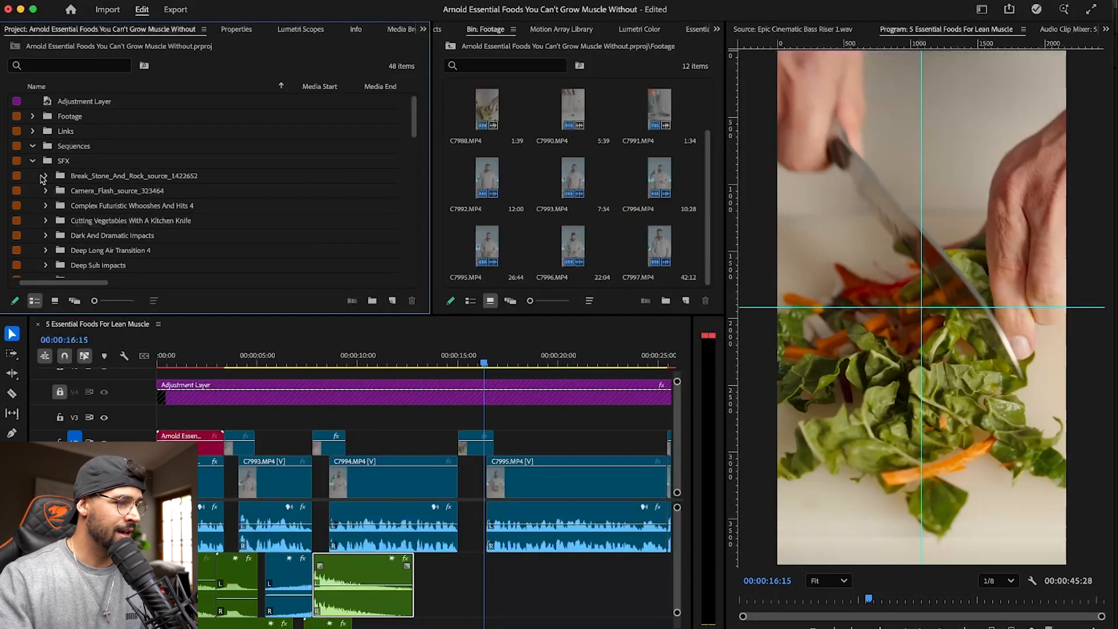
{"action": "left_click", "coordinate": [46, 221]}
- Audition the three kitchen-knife recordings in the Cutting Vegetables With A Kitchen Knife bin
{"action": "left_click", "coordinate": [73, 236]}
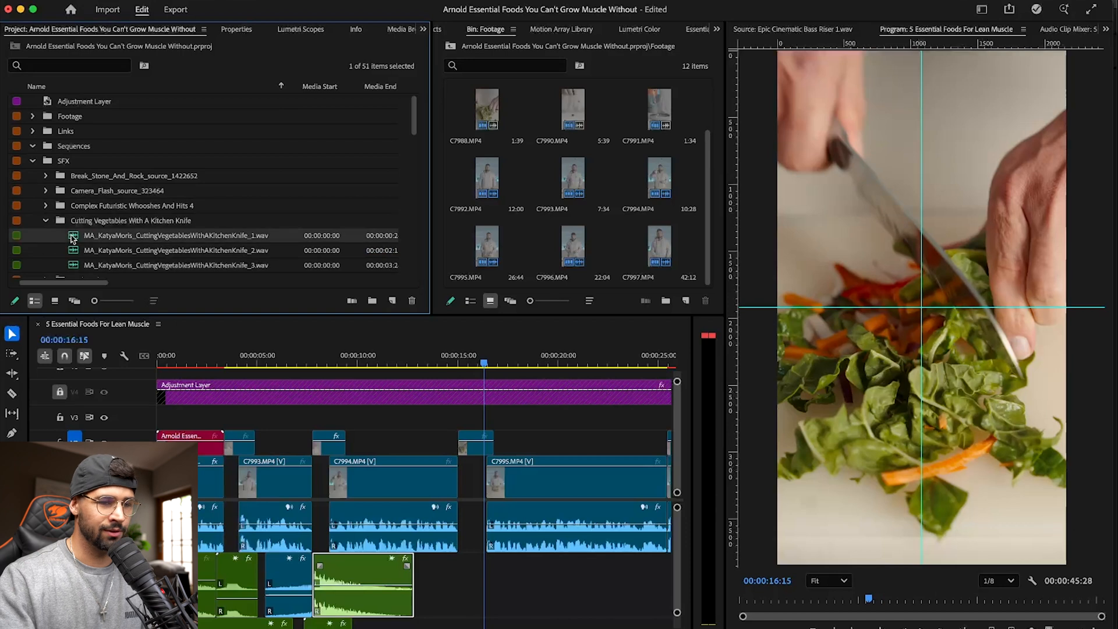
{"action": "double_click", "coordinate": [73, 236]}
{"action": "key", "text": "space"}
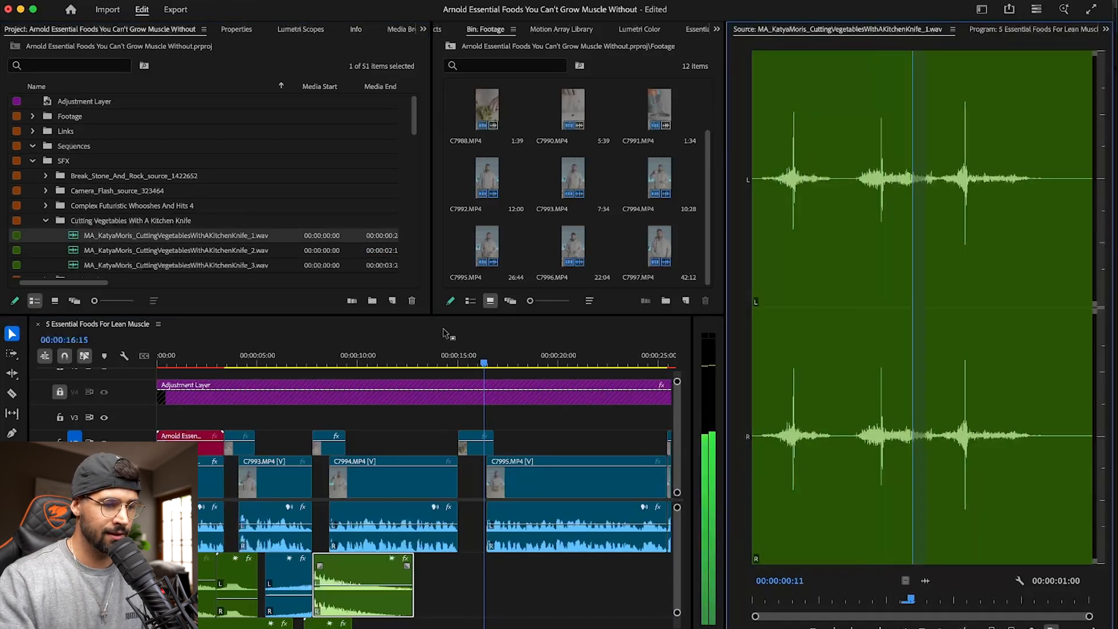
{"action": "double_click", "coordinate": [72, 252]}
{"action": "key", "text": "space"}
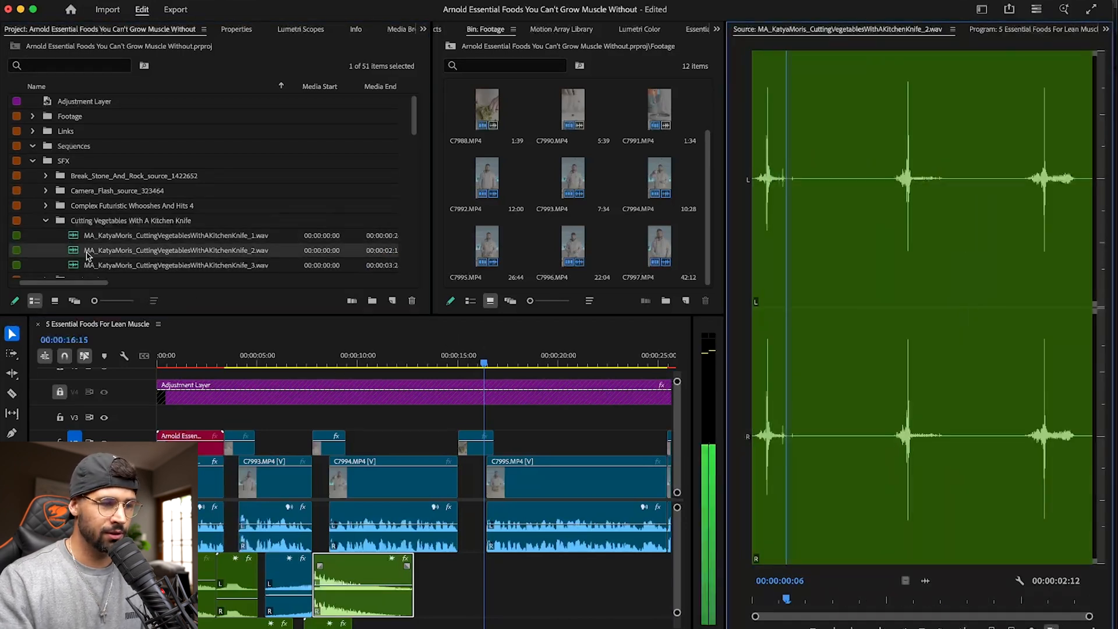
{"action": "double_click", "coordinate": [73, 267]}
{"action": "key", "text": "space"}
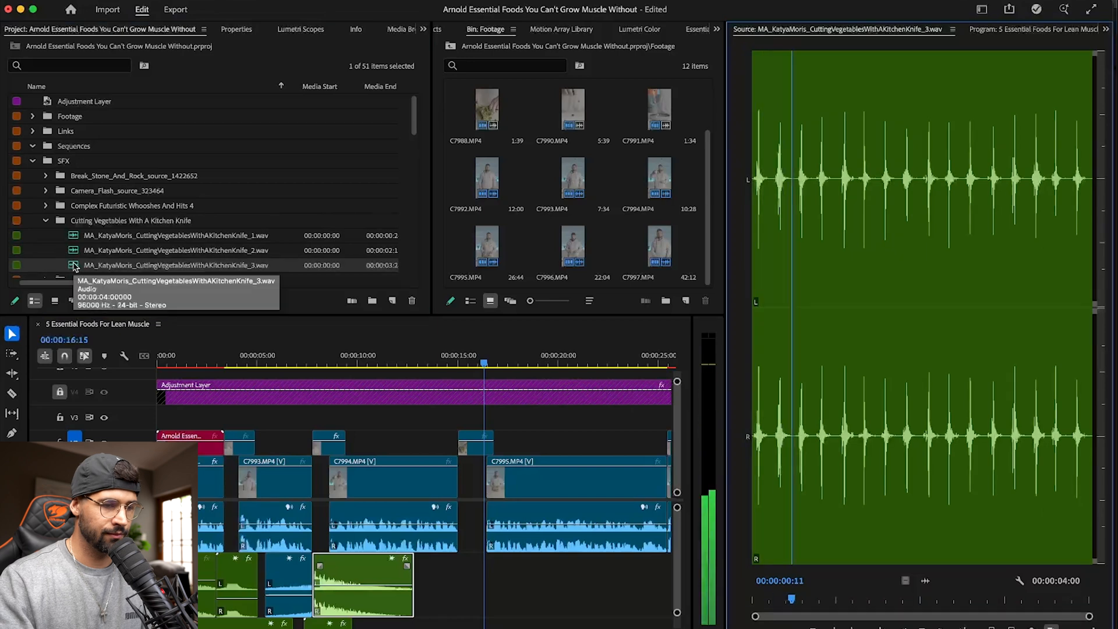
- Mark the first chop of CuttingVegetablesWithAKitchenKnife_1.wav, place it at the start of C7988.MP4, and play it back
{"action": "mouse_move", "coordinate": [476, 366]}
{"action": "left_mouse_down"}
{"action": "mouse_move", "coordinate": [457, 361]}
{"action": "mouse_move", "coordinate": [485, 361]}
{"action": "left_mouse_up"}
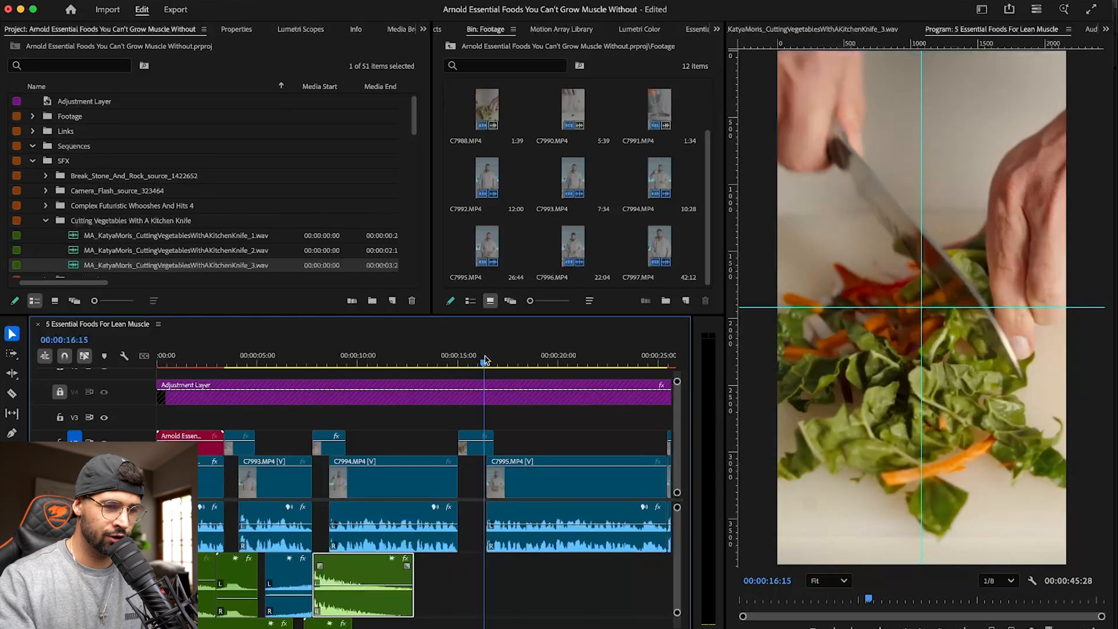
{"action": "double_click", "coordinate": [87, 236]}
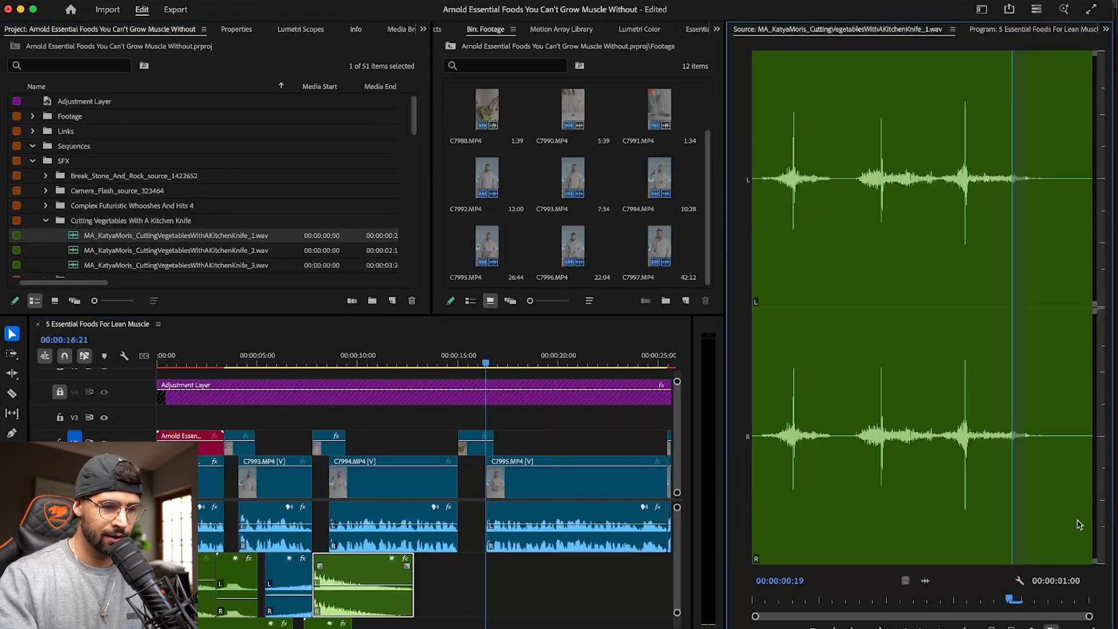
{"action": "left_click", "coordinate": [757, 464]}
{"action": "left_click_drag", "start_coordinate": [754, 465], "coordinate": [836, 468]}
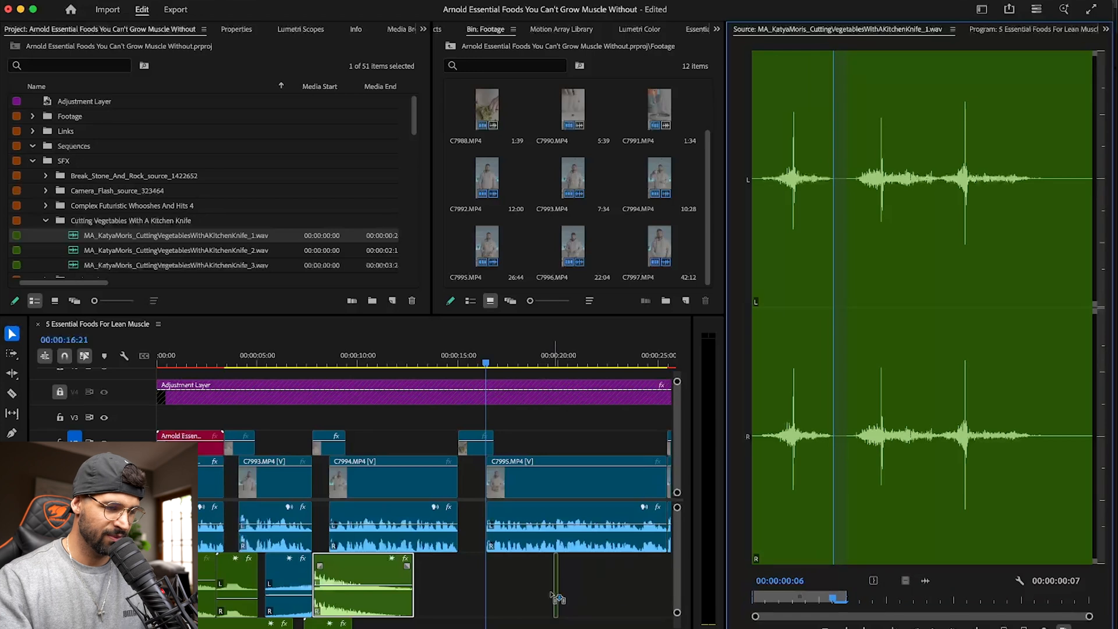
{"action": "left_click_drag", "start_coordinate": [460, 546], "coordinate": [460, 571]}
{"action": "left_click_drag", "start_coordinate": [451, 353], "coordinate": [417, 356]}
{"action": "key", "text": "equal"}
{"action": "key", "text": "equal"}
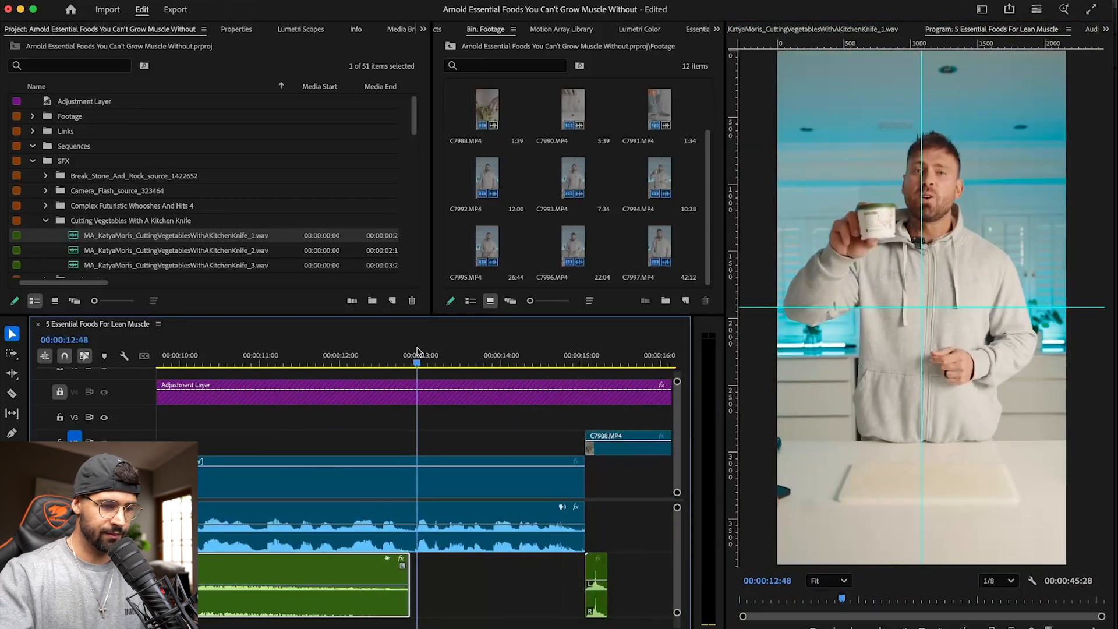
{"action": "key", "text": "space"}
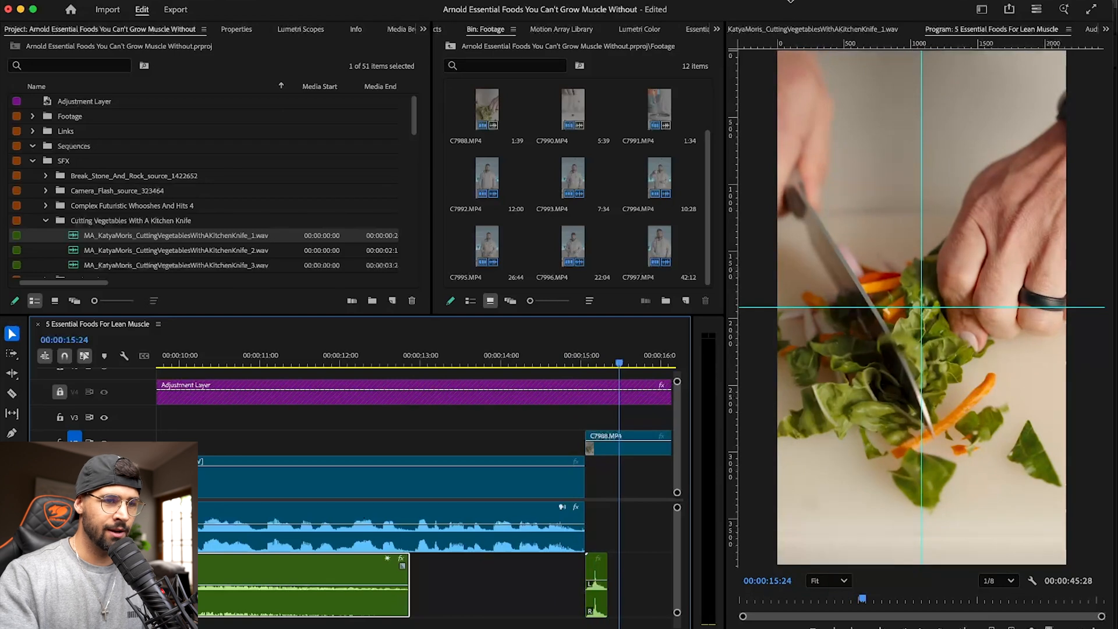
- Mark the second chop of the same knife recording and place it on the next audio track, directly after the first chop
{"action": "left_click", "coordinate": [789, 31]}
{"action": "left_click_drag", "start_coordinate": [899, 403], "coordinate": [938, 401]}
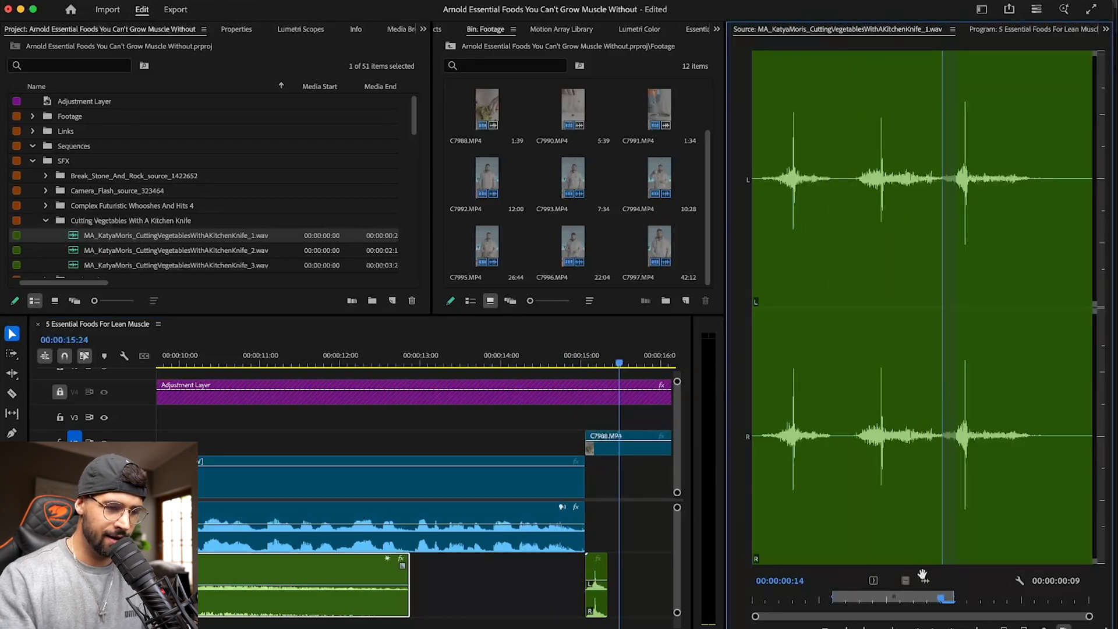
{"action": "scroll", "coordinate": [678, 553], "scroll_direction": "down", "scroll_amount": 2}
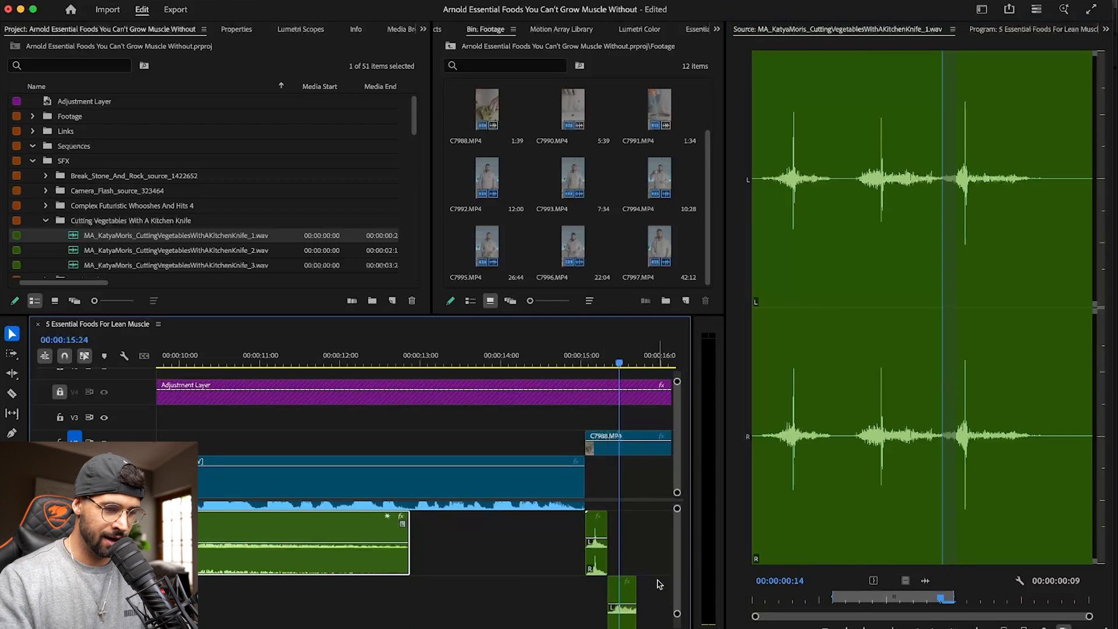
- Play back the two placed chops against C7988.MP4 and put the playhead on the next knife cut at 00:00:15:45
{"action": "left_click_drag", "start_coordinate": [616, 353], "coordinate": [560, 361]}
{"action": "key", "text": "space"}
{"action": "key", "text": "space"}
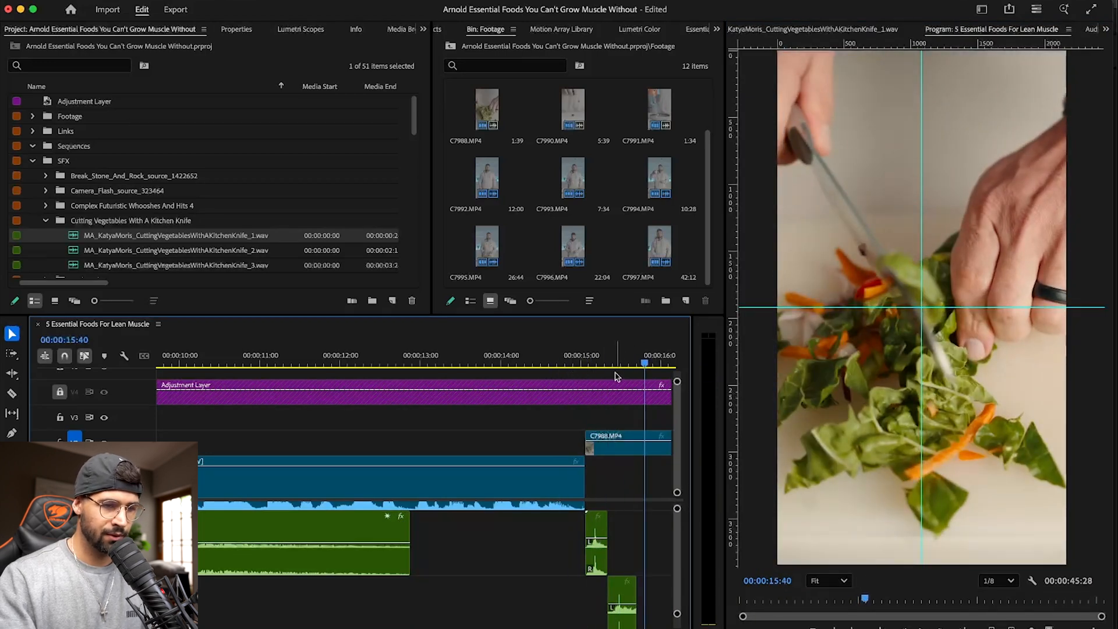
{"action": "scroll", "coordinate": [610, 382], "scroll_direction": "right", "scroll_amount": 3}
{"action": "key", "text": "space"}
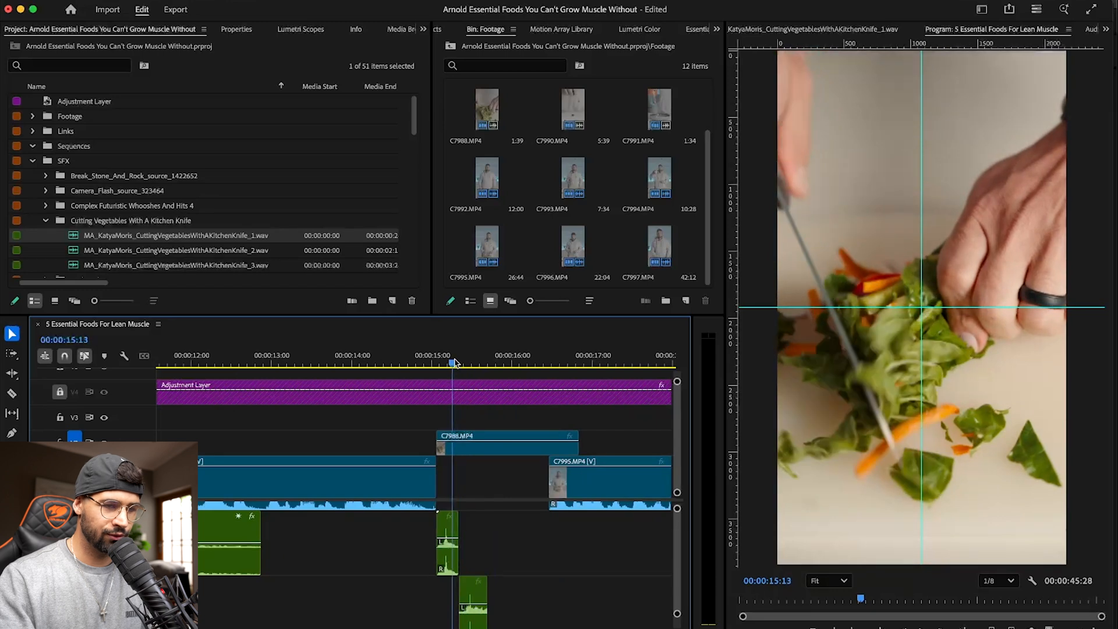
{"action": "mouse_move", "coordinate": [510, 361]}
{"action": "left_mouse_down"}
{"action": "mouse_move", "coordinate": [489, 361]}
{"action": "mouse_move", "coordinate": [507, 361]}
{"action": "left_mouse_up"}
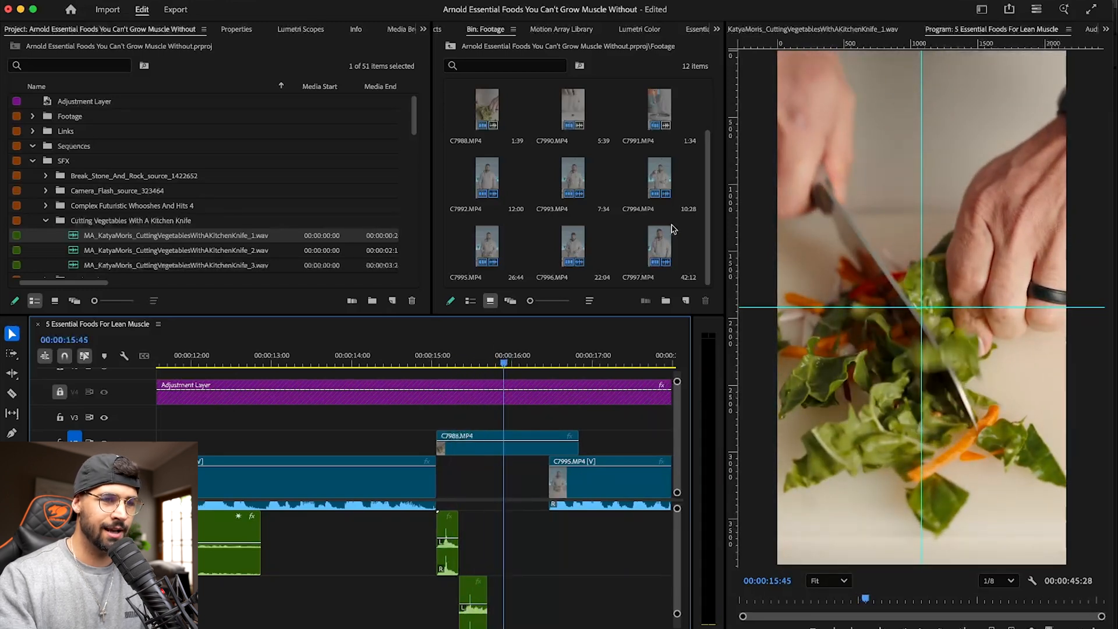
- Mark the third chop of the knife recording, place it on the first chop's track around 00:00:15:45, nudge it into sync, and save
{"action": "left_click", "coordinate": [797, 32]}
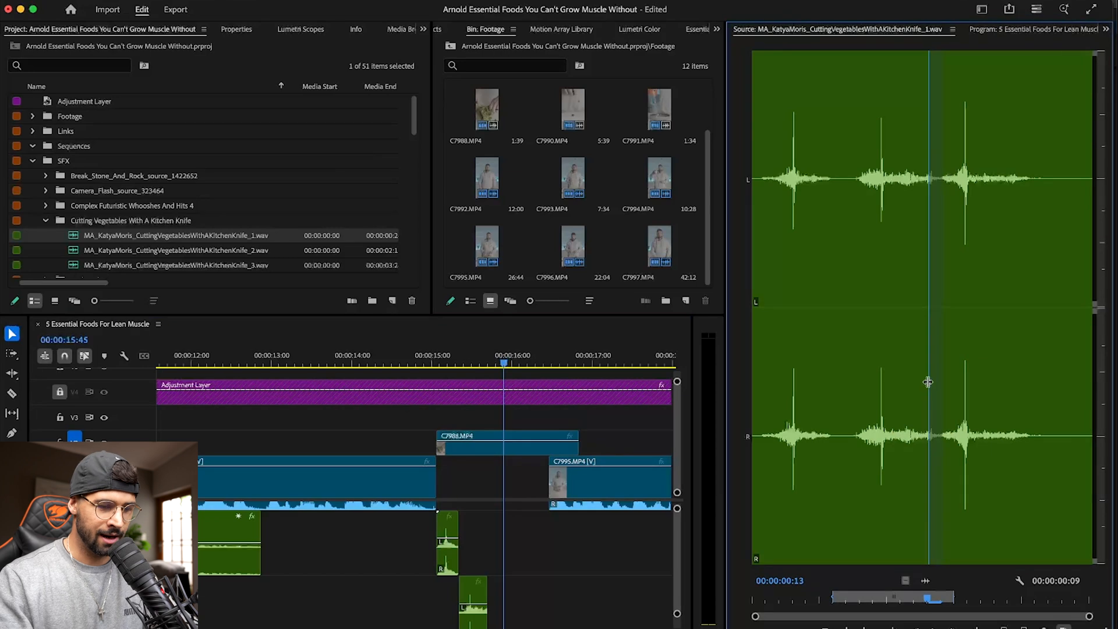
{"action": "left_click_drag", "start_coordinate": [927, 381], "coordinate": [1038, 383]}
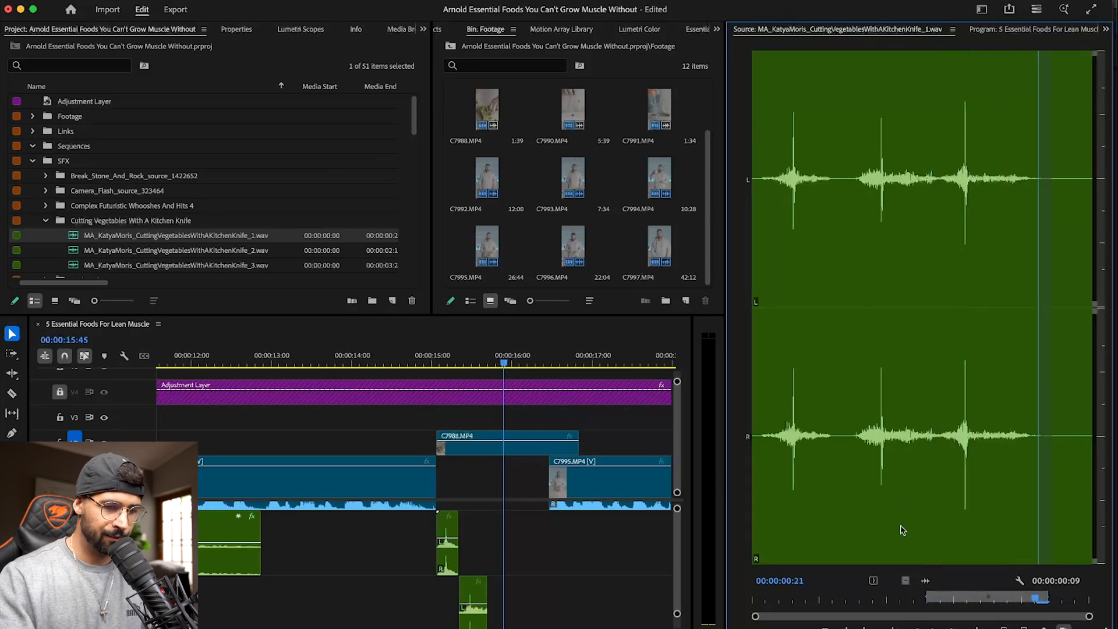
{"action": "left_click_drag", "start_coordinate": [925, 577], "coordinate": [527, 534]}
{"action": "left_click_drag", "start_coordinate": [488, 535], "coordinate": [515, 544]}
{"action": "key", "text": "super+Right"}
{"action": "key", "text": "super+Right"}
{"action": "key", "text": "super+s"}
- Duplicate the first chop sound to the last knife cut near the end of C7988.MP4 and play it back
{"action": "left_click", "coordinate": [452, 558]}
{"action": "left_click_drag", "start_coordinate": [513, 361], "coordinate": [540, 358]}
{"action": "key", "text": "super+v"}
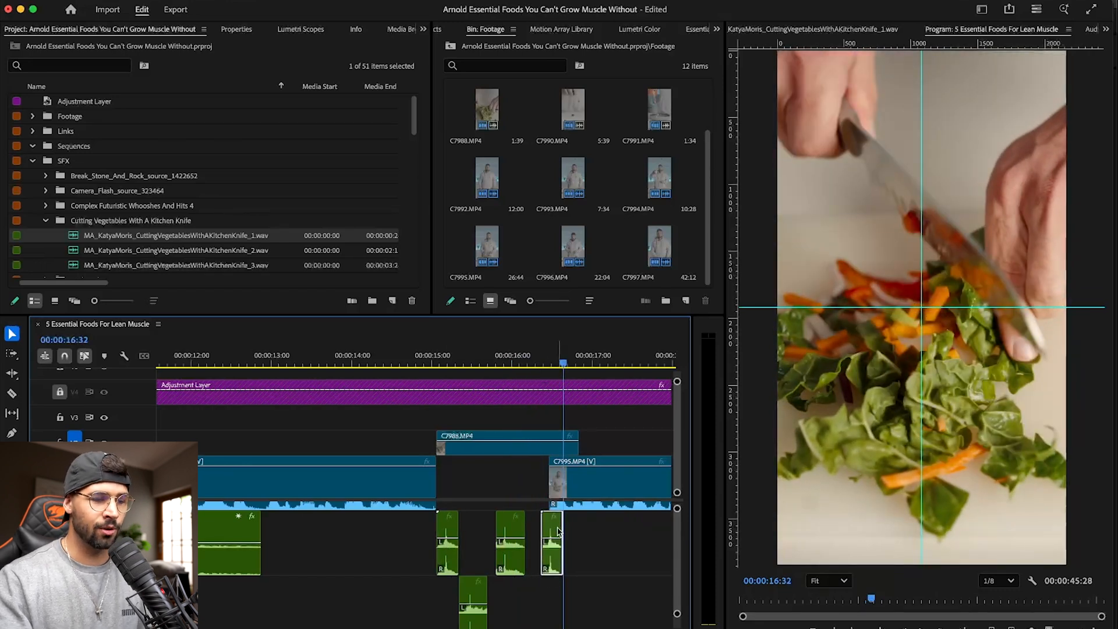
{"action": "left_click_drag", "start_coordinate": [563, 354], "coordinate": [522, 352]}
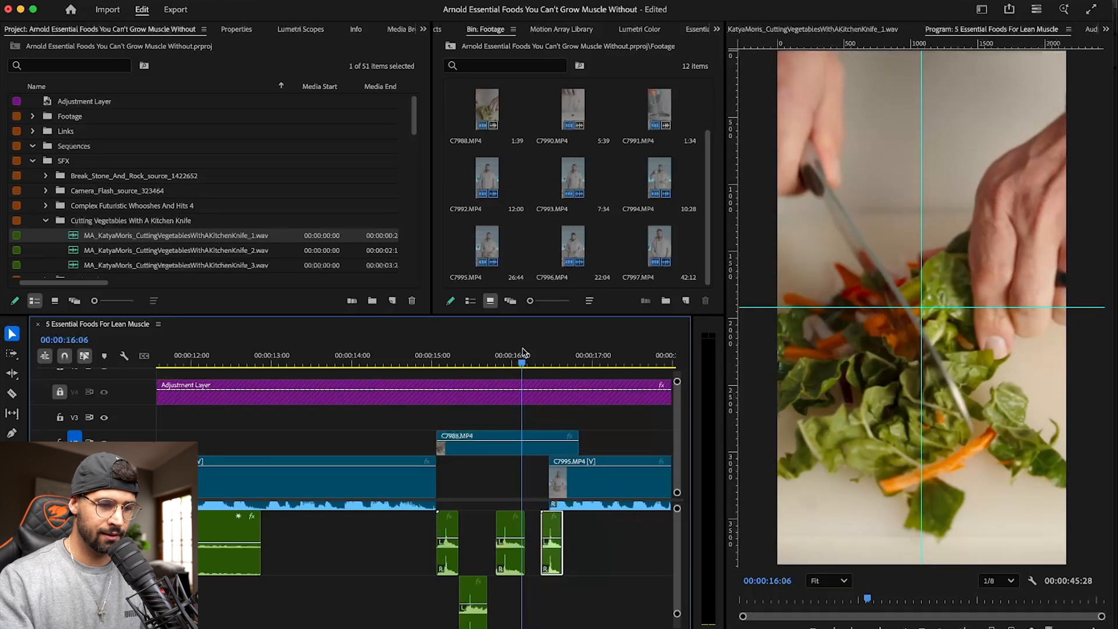
{"action": "key", "text": "space"}
{"action": "key", "text": "space"}
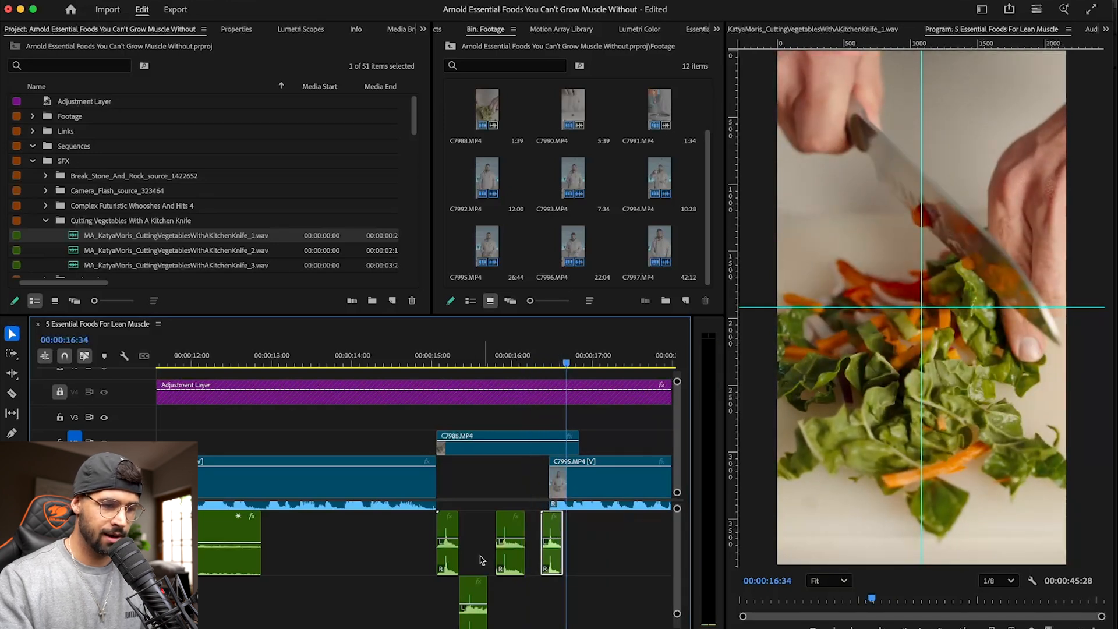
- Duplicate the second chop sound to 00:00:16:34 on its own audio track and play the result
{"action": "left_click", "coordinate": [472, 597]}
{"action": "key", "text": "super+v"}
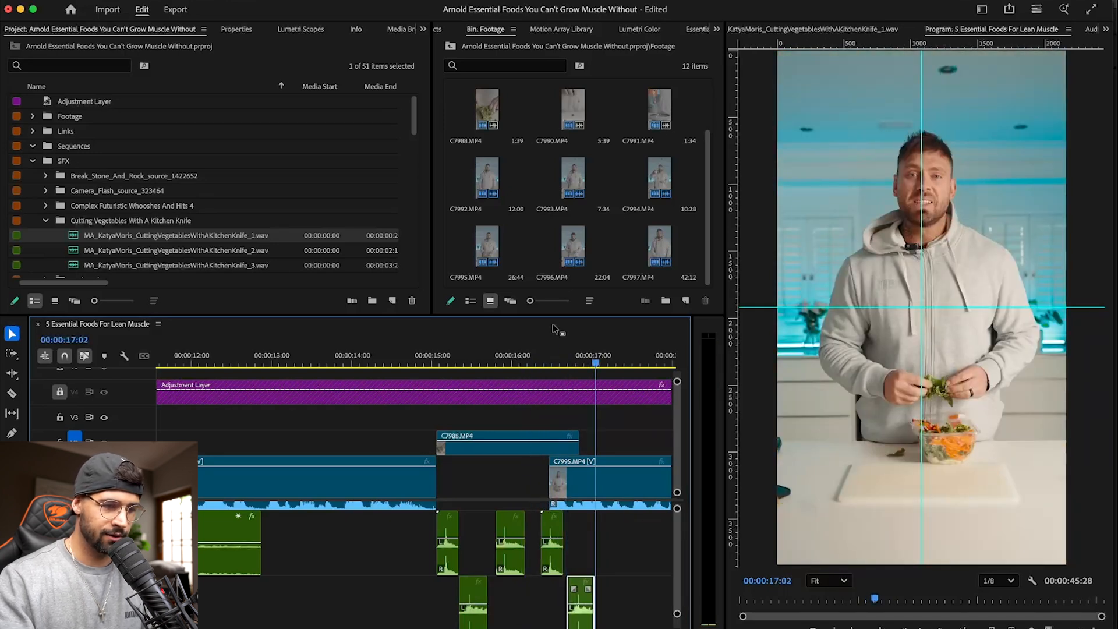
{"action": "left_click", "coordinate": [517, 351]}
{"action": "key", "text": "space"}
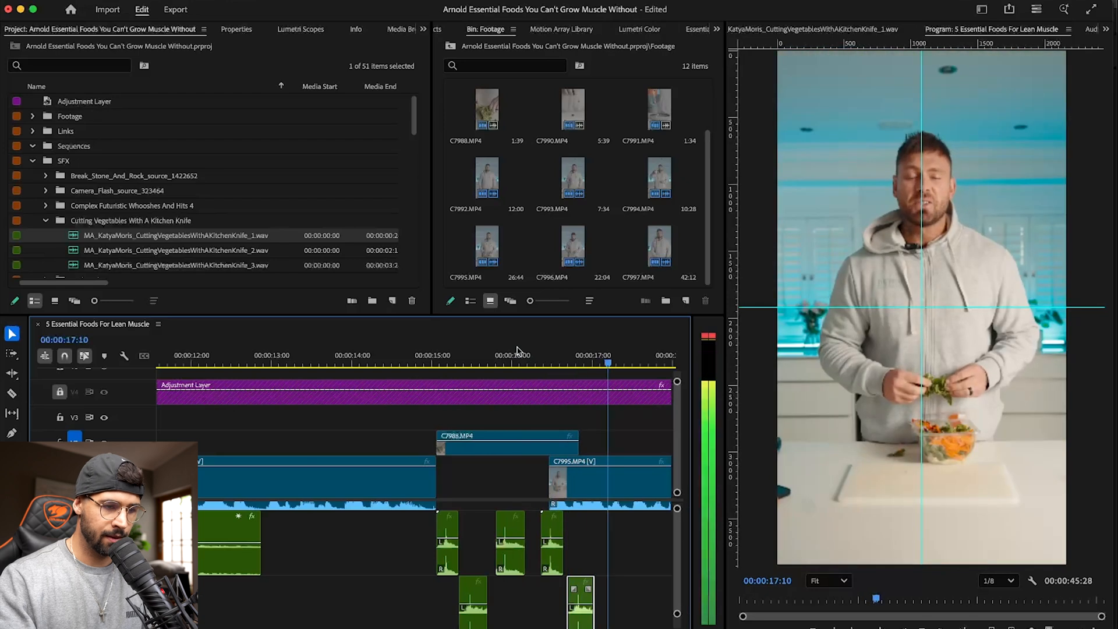
- Play back the edit past the chopping sounds, put the playhead at the start of C7990.MP4, and save the project
{"action": "left_click_drag", "start_coordinate": [393, 353], "coordinate": [332, 351]}
{"action": "key", "text": "space"}
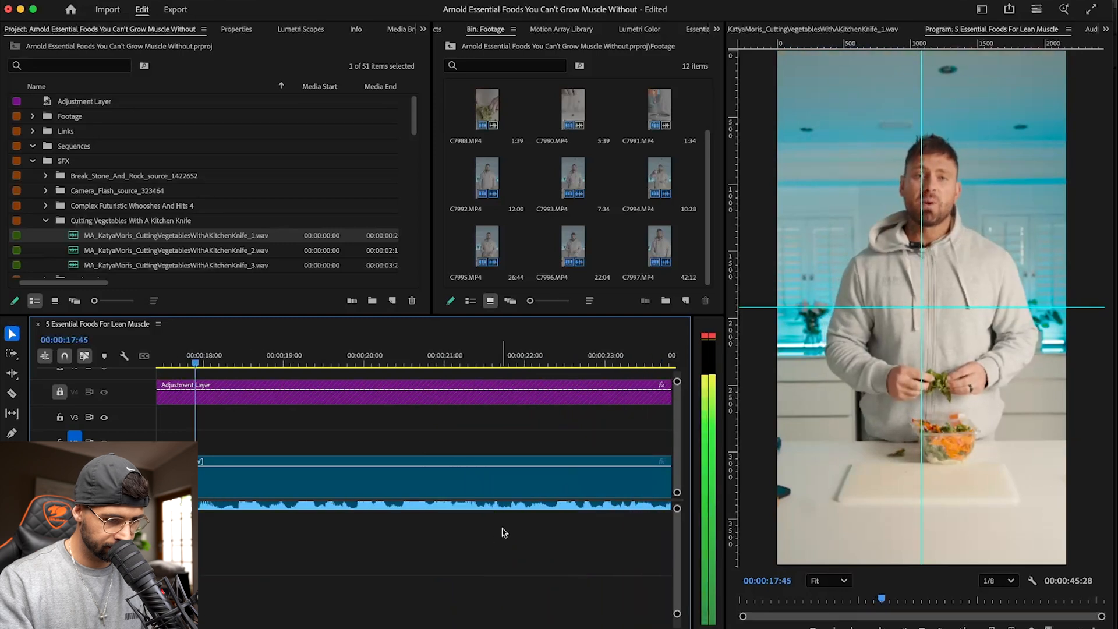
{"action": "scroll", "coordinate": [418, 554], "scroll_direction": "up", "scroll_amount": 2}
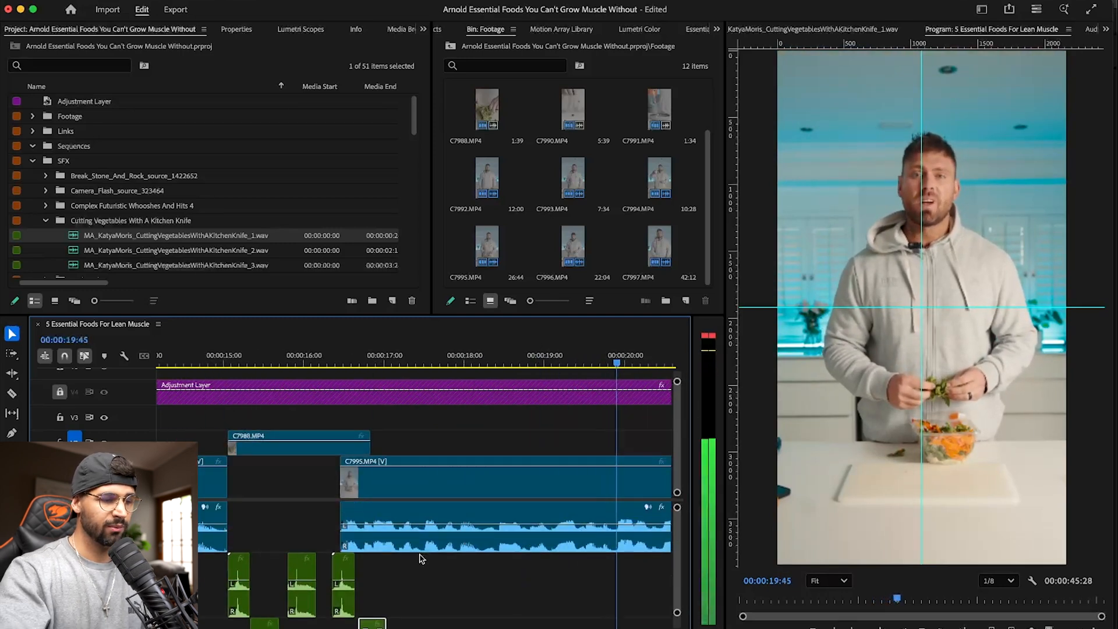
{"action": "key", "text": "minus"}
{"action": "key", "text": "minus"}
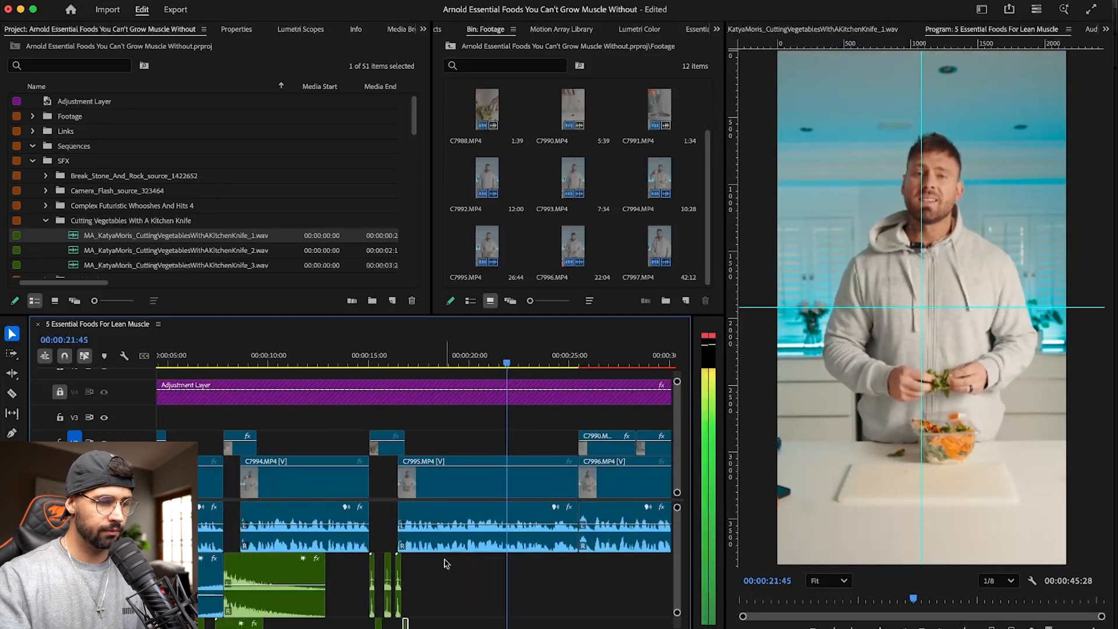
{"action": "scroll", "coordinate": [407, 542], "scroll_direction": "down", "scroll_amount": 2}
{"action": "scroll", "coordinate": [408, 541], "scroll_direction": "up", "scroll_amount": 2}
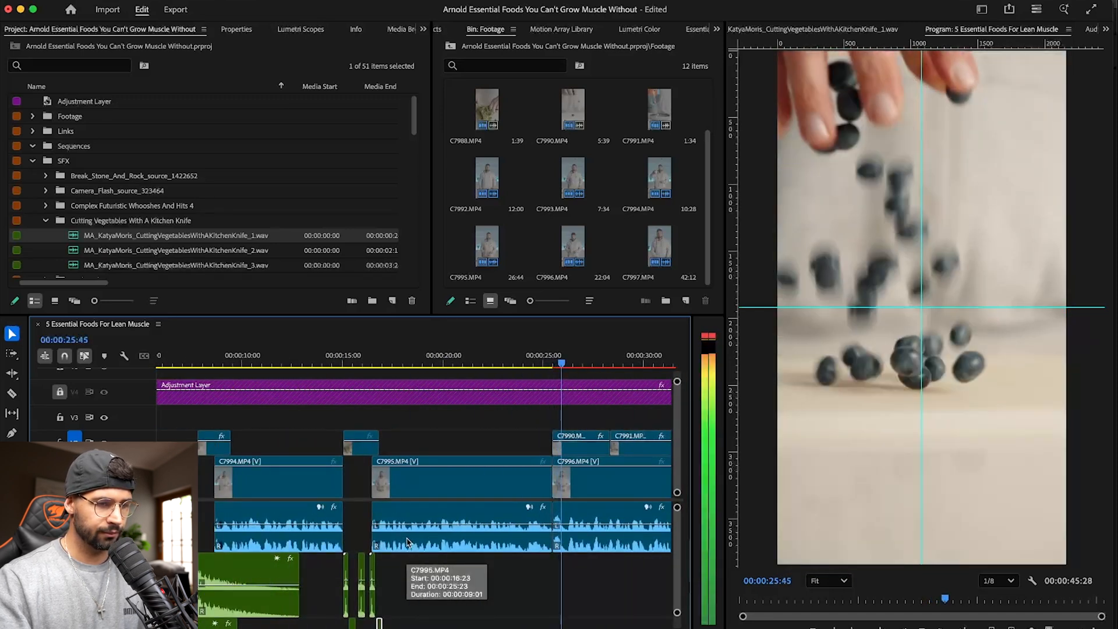
{"action": "key", "text": "super+s"}
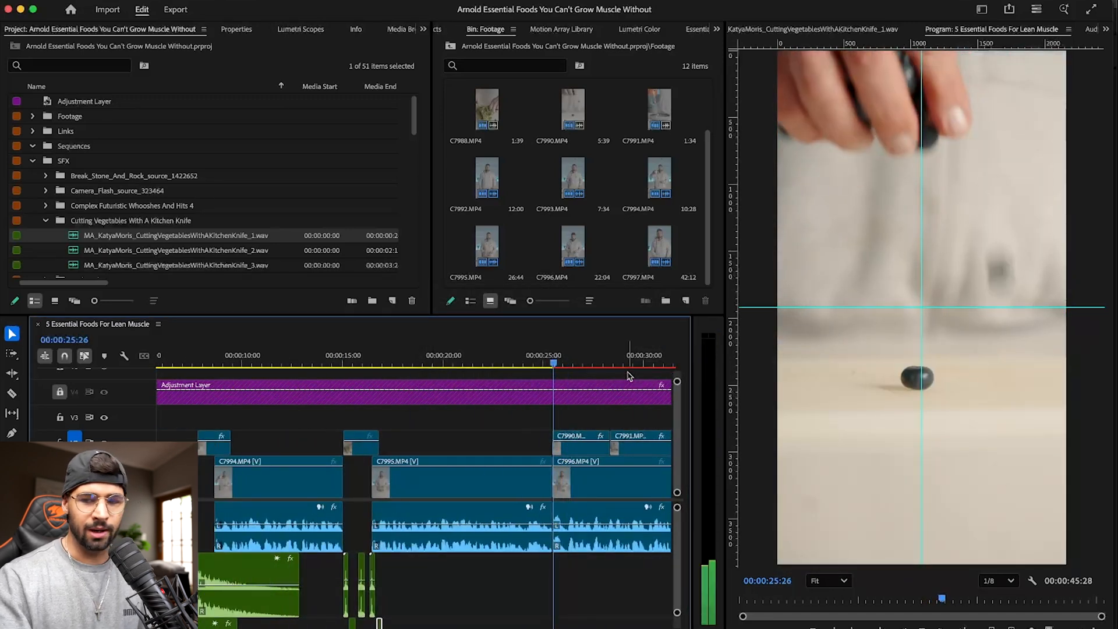
- Switch to Motion Array in Chrome and search its sound effects for "fruits falling"
{"action": "key", "text": "super+Tab"}
{"action": "key", "text": "super+Tab"}
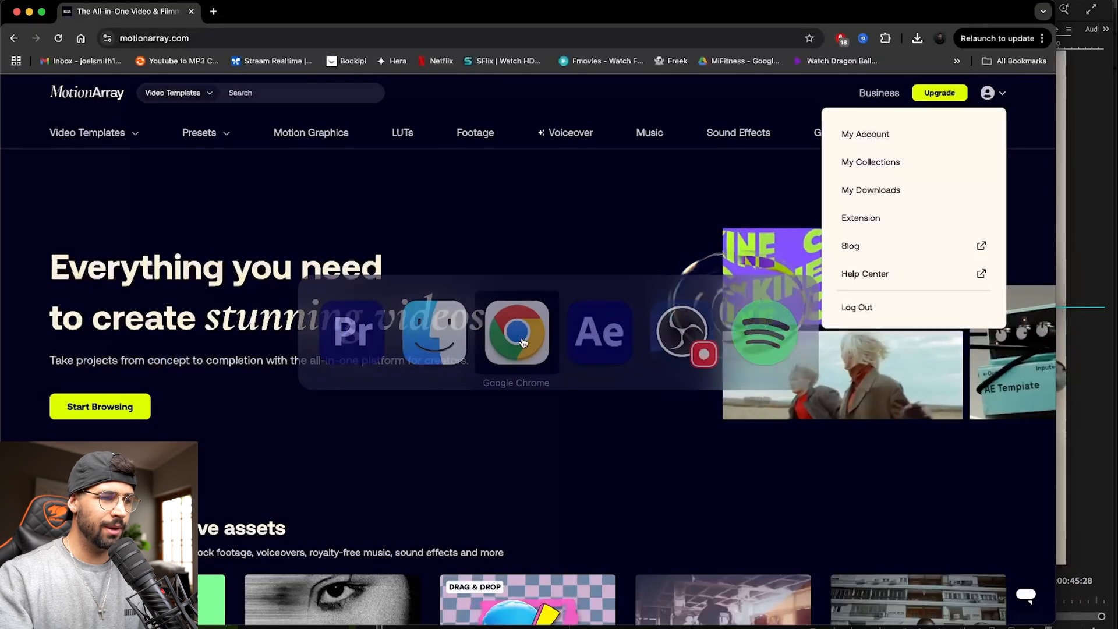
{"action": "left_click", "coordinate": [757, 132]}
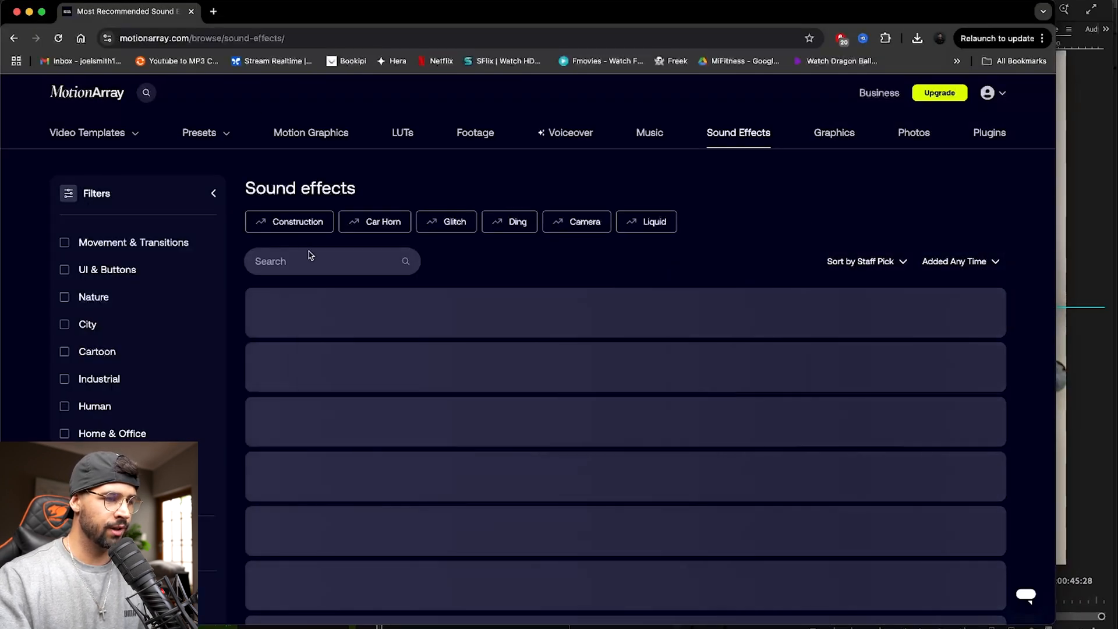
{"action": "type", "text": "fruits falling"}
{"action": "key", "text": "Return"}
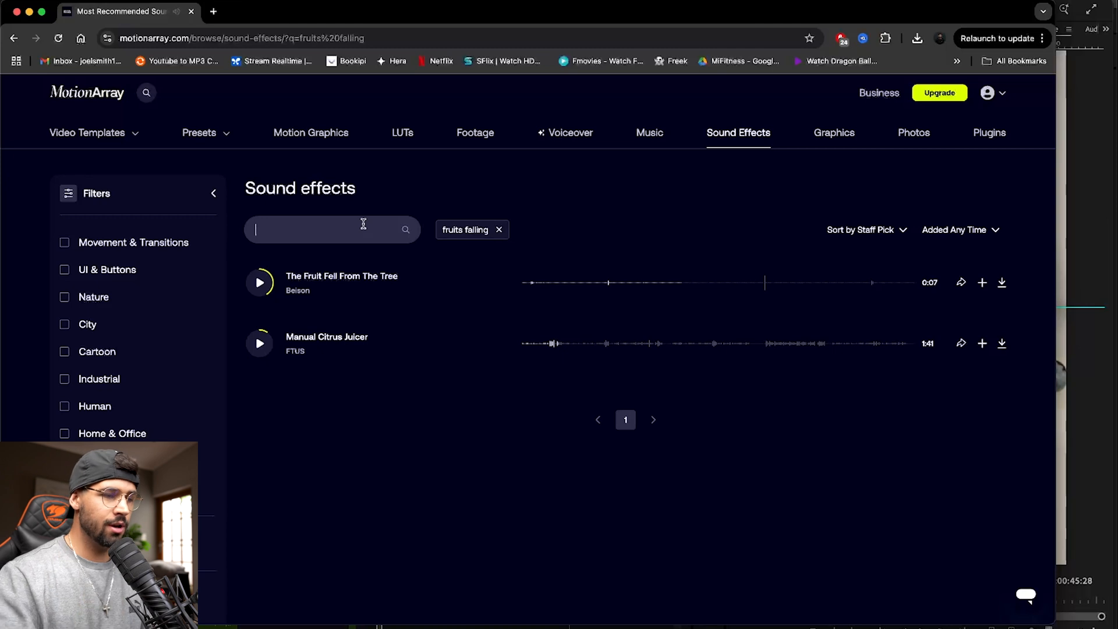
- Clear the "fruits falling" filter and search the sound effects for "bouncing ball"
{"action": "left_click", "coordinate": [500, 230]}
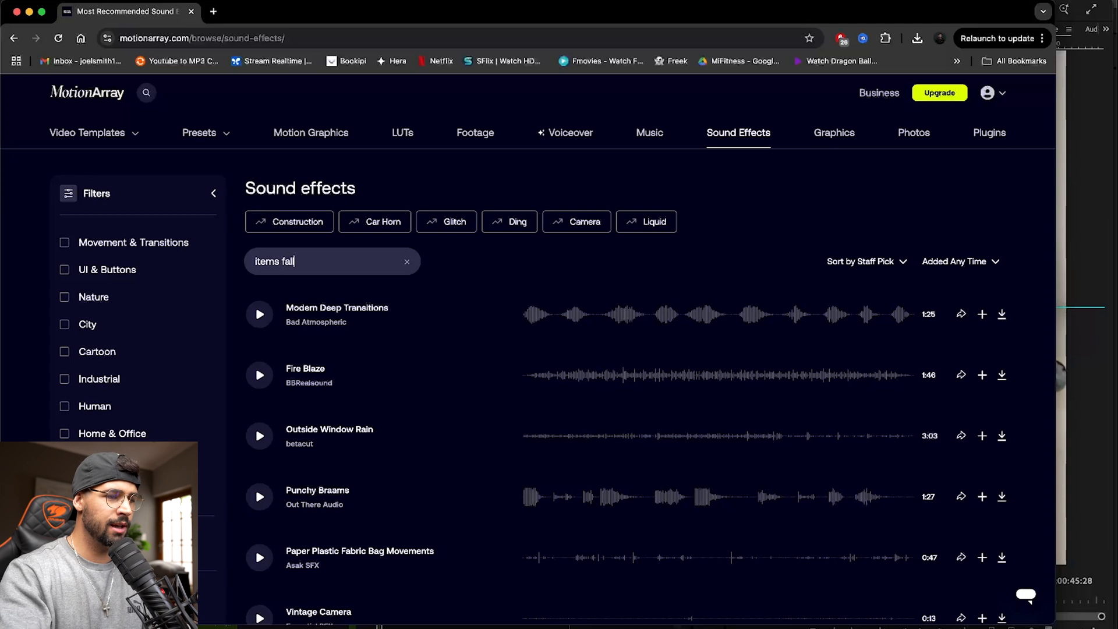
{"action": "key", "text": "super+a"}
{"action": "type", "text": "bo"}
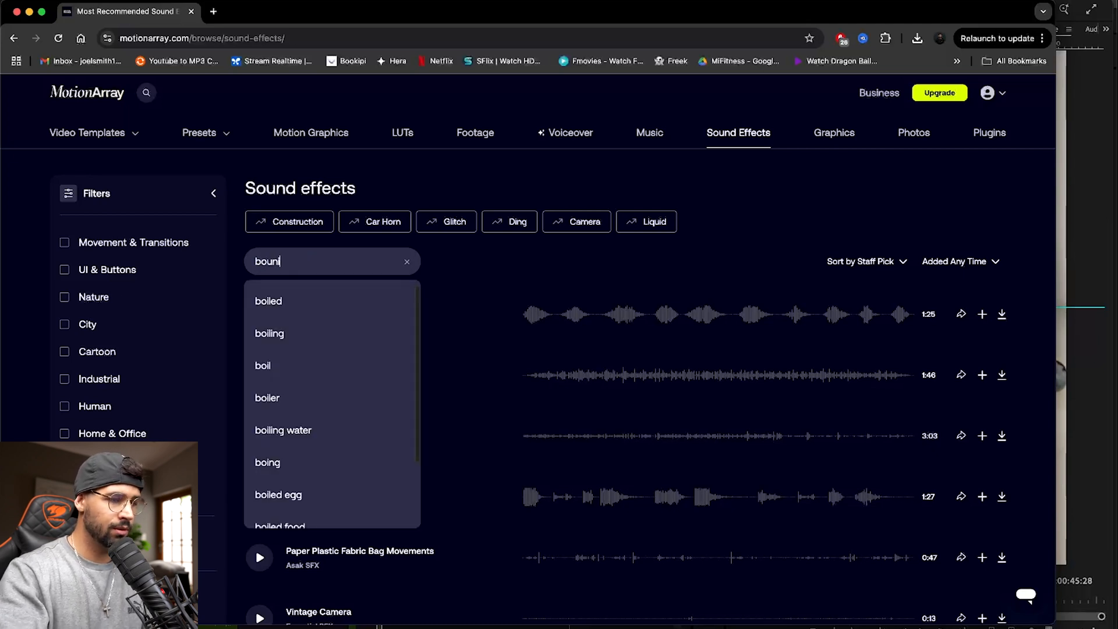
{"action": "type", "text": "uncing ball"}
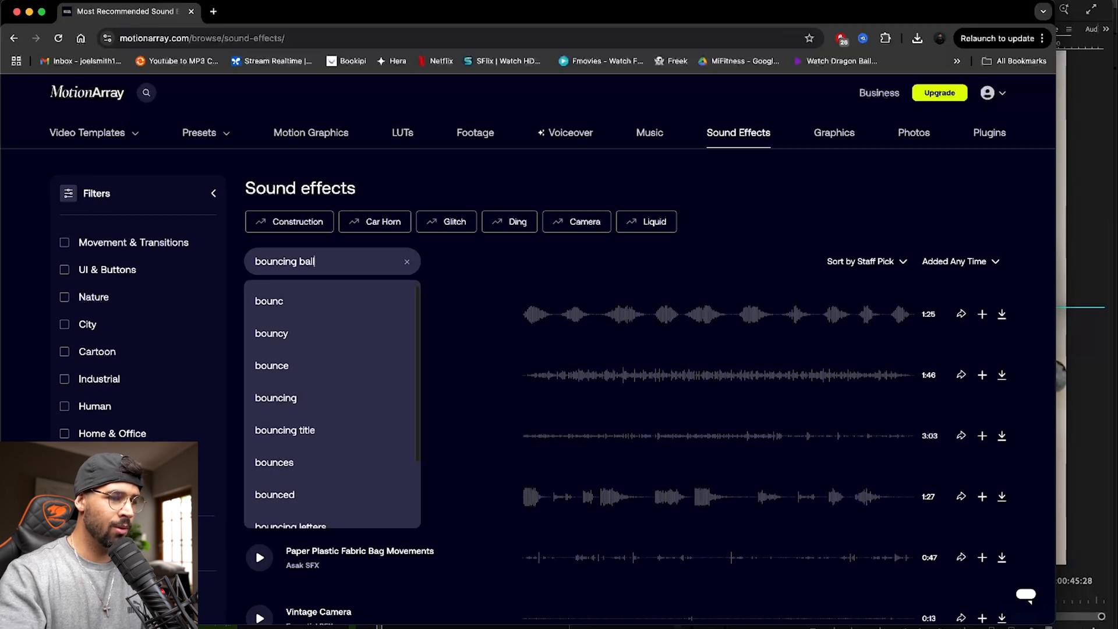
{"action": "key", "text": "Return"}
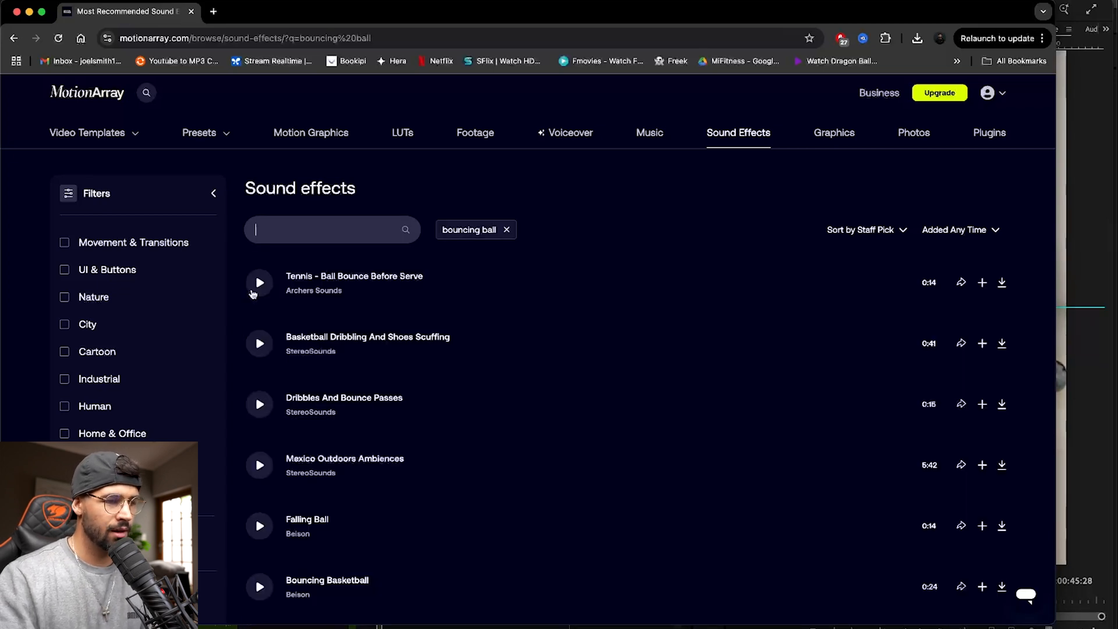
- Audition the bouncing ball results, including Tennis - Ball Bounce Before Serve, Basketball Dribbling And Shoes Scuffing, and Bounce Ball
{"action": "left_click", "coordinate": [254, 282]}
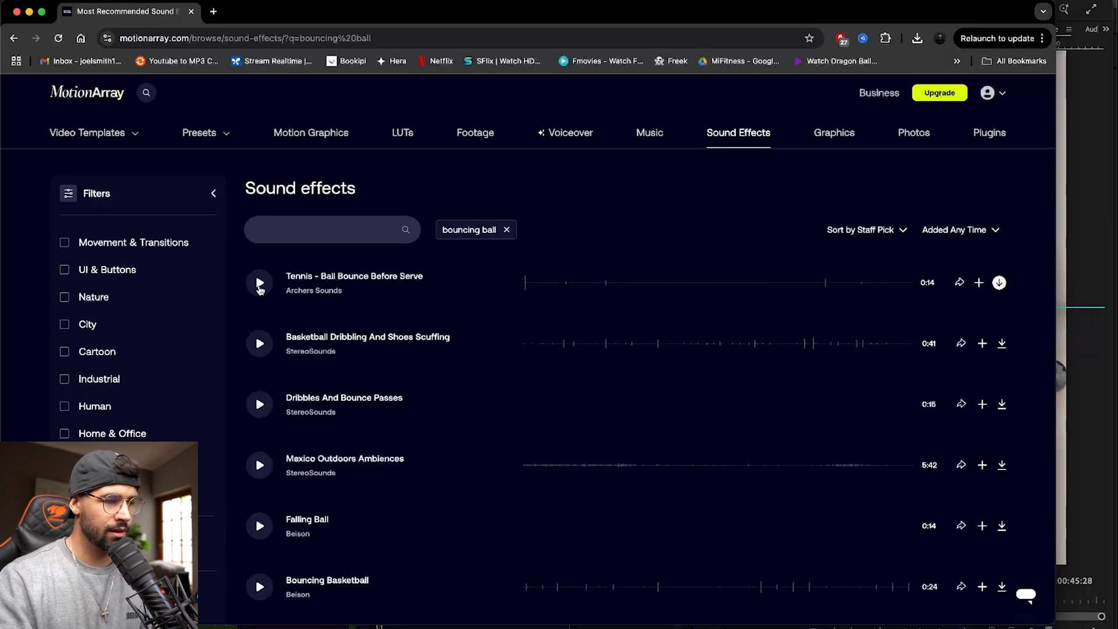
{"action": "left_click", "coordinate": [258, 343]}
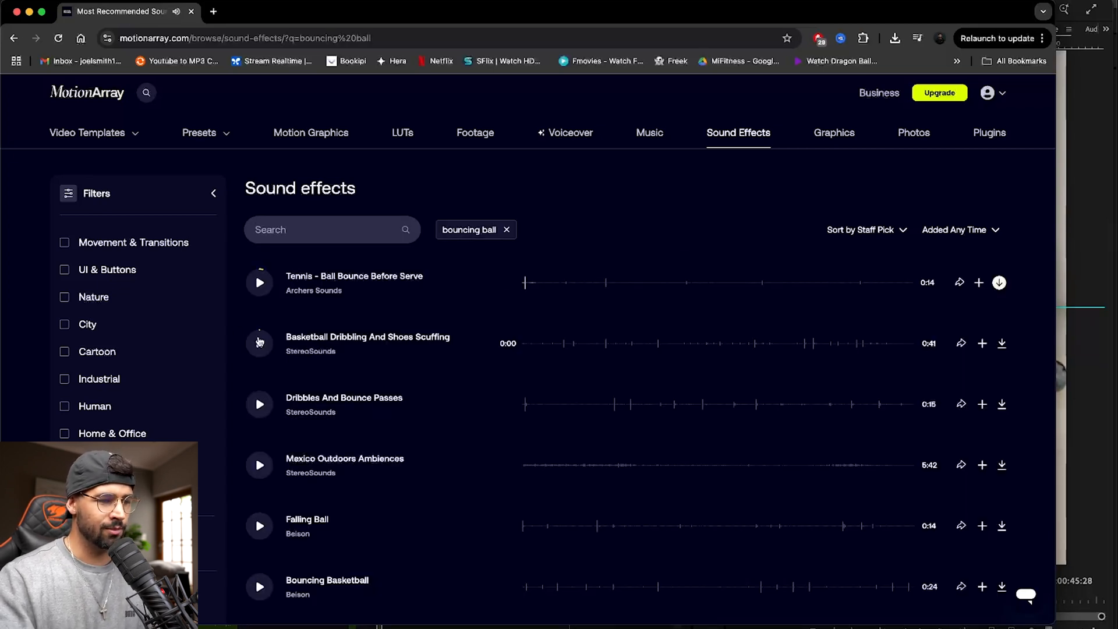
{"action": "left_click", "coordinate": [259, 403]}
{"action": "scroll", "coordinate": [259, 408], "scroll_direction": "down", "scroll_amount": 5}
{"action": "scroll", "coordinate": [266, 452], "scroll_direction": "down", "scroll_amount": 3}
{"action": "left_click", "coordinate": [260, 518]}
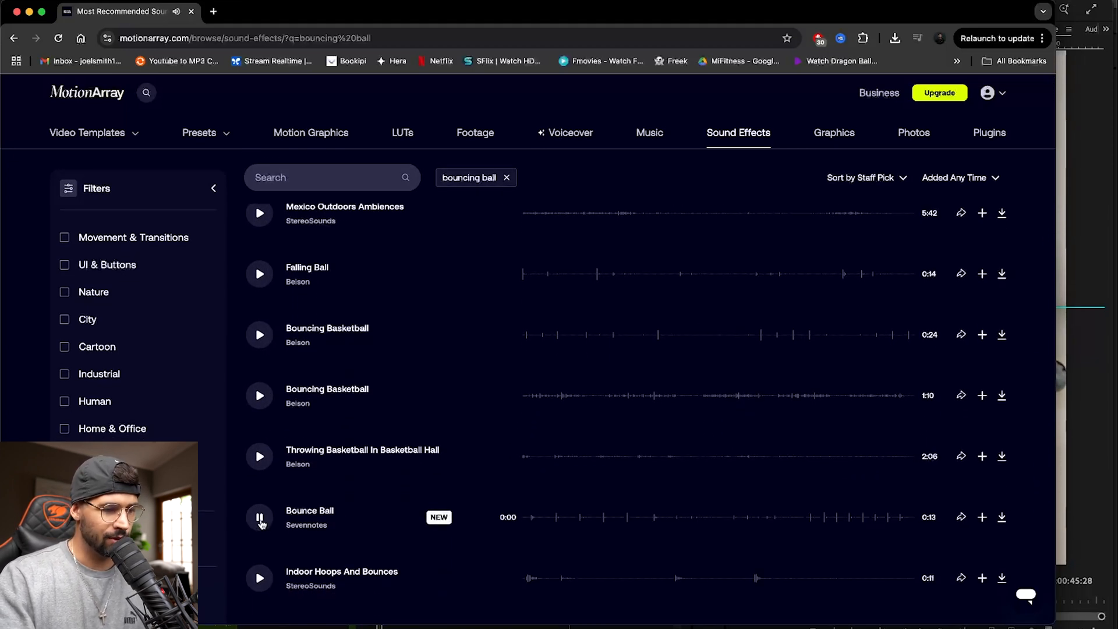
{"action": "scroll", "coordinate": [291, 482], "scroll_direction": "down", "scroll_amount": 5}
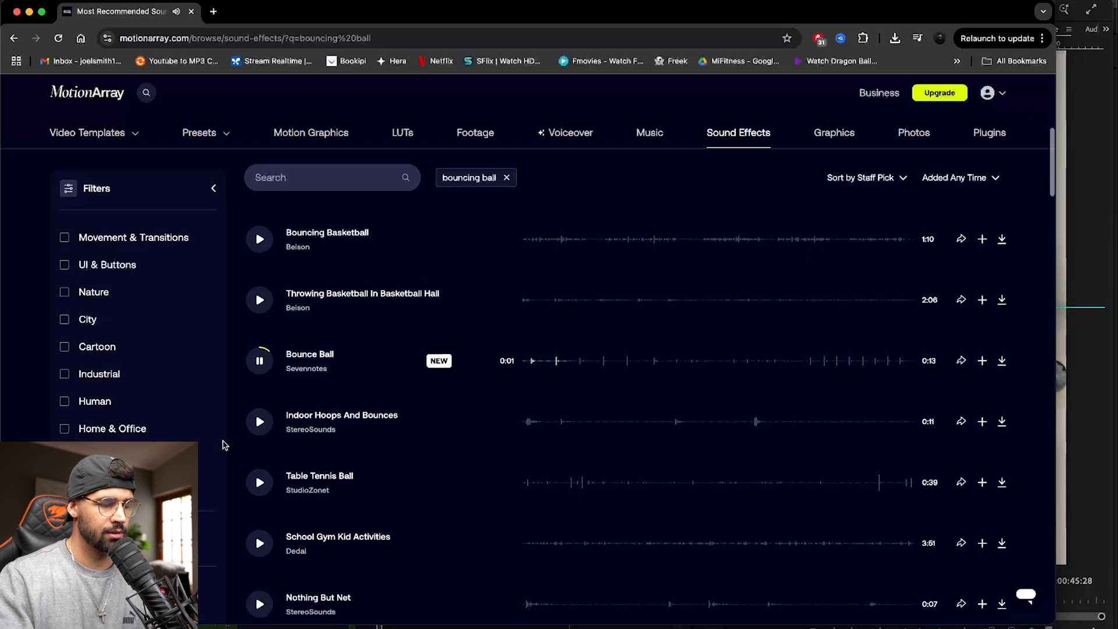
- Remove the "bouncing ball" filter and search the sound effects for "stones falling"
{"action": "left_click", "coordinate": [507, 177]}
{"action": "left_click", "coordinate": [359, 177]}
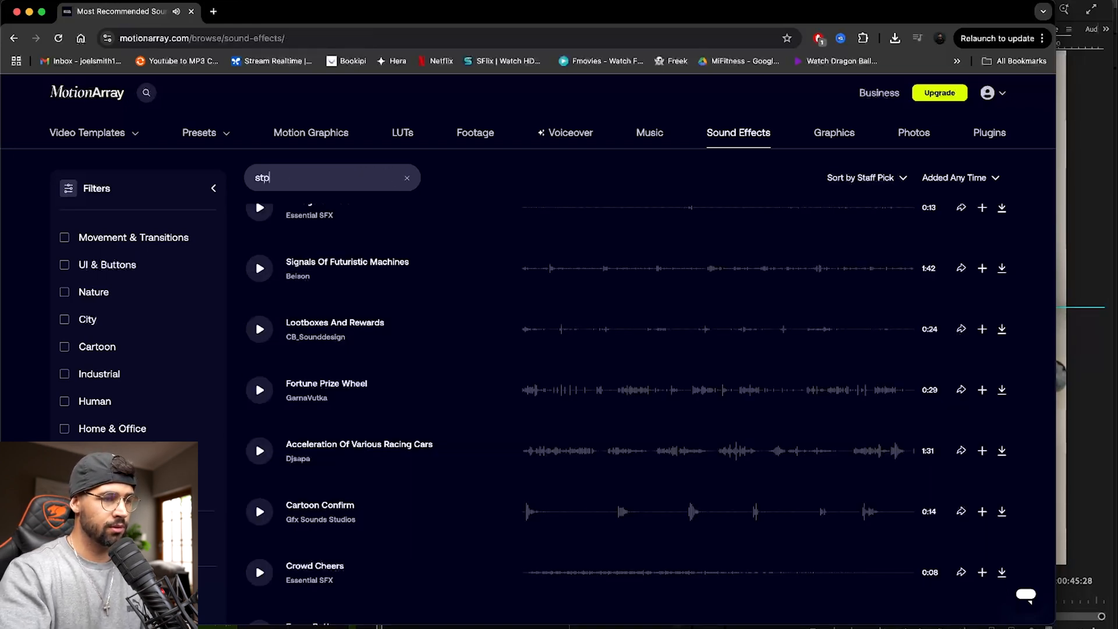
{"action": "type", "text": "stp"}
{"action": "key", "text": "BackSpace"}
{"action": "type", "text": "ones falling"}
{"action": "key", "text": "Return"}
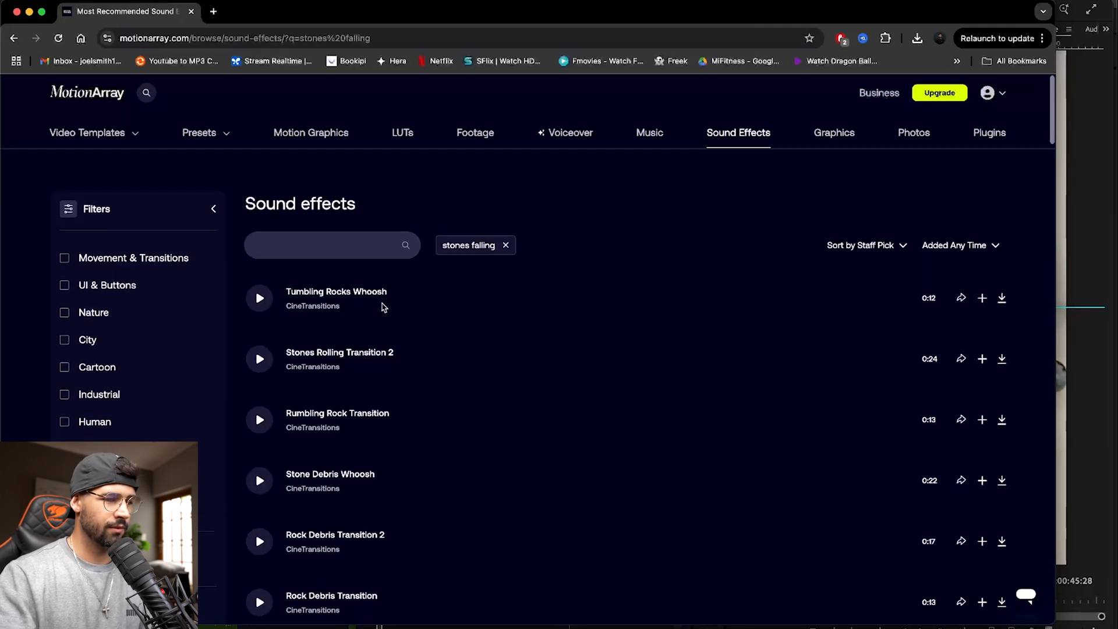
- Audition the falling-stone sounds, including Avalanche Of Stones and Rockfall, and download Rockfall
{"action": "left_click", "coordinate": [260, 282]}
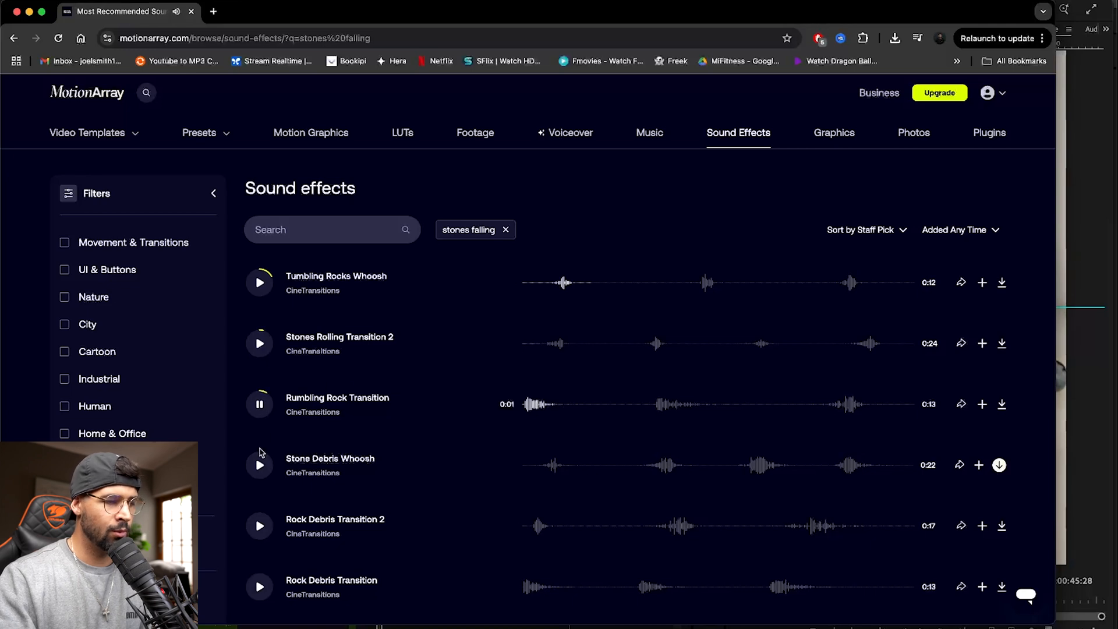
{"action": "scroll", "coordinate": [315, 462], "scroll_direction": "down", "scroll_amount": 4}
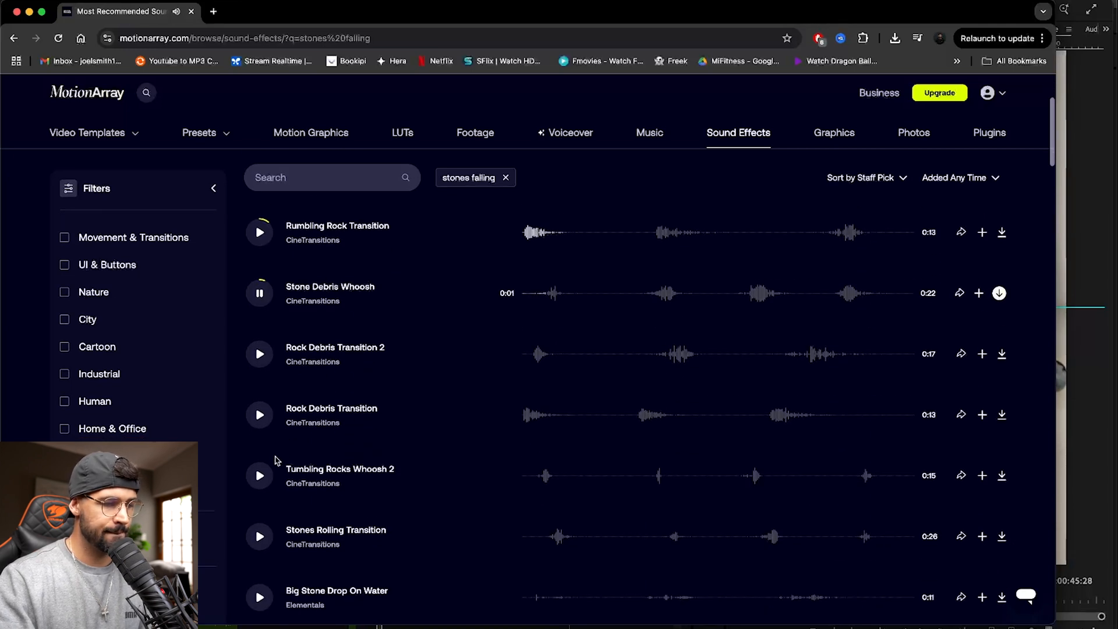
{"action": "scroll", "coordinate": [256, 478], "scroll_direction": "down", "scroll_amount": 4}
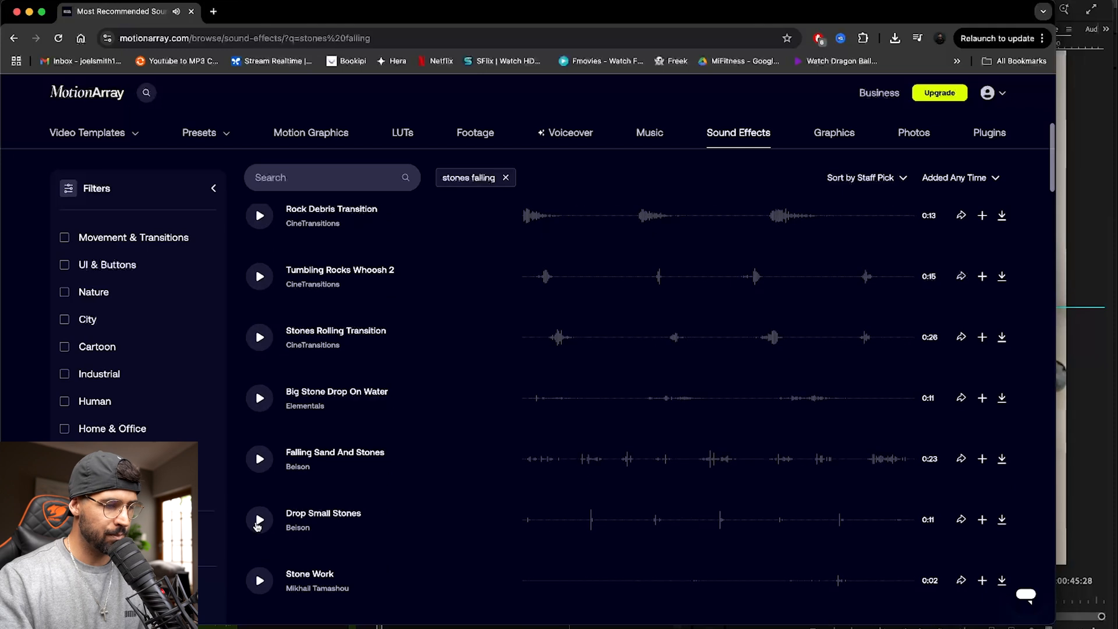
{"action": "scroll", "coordinate": [267, 510], "scroll_direction": "down", "scroll_amount": 1}
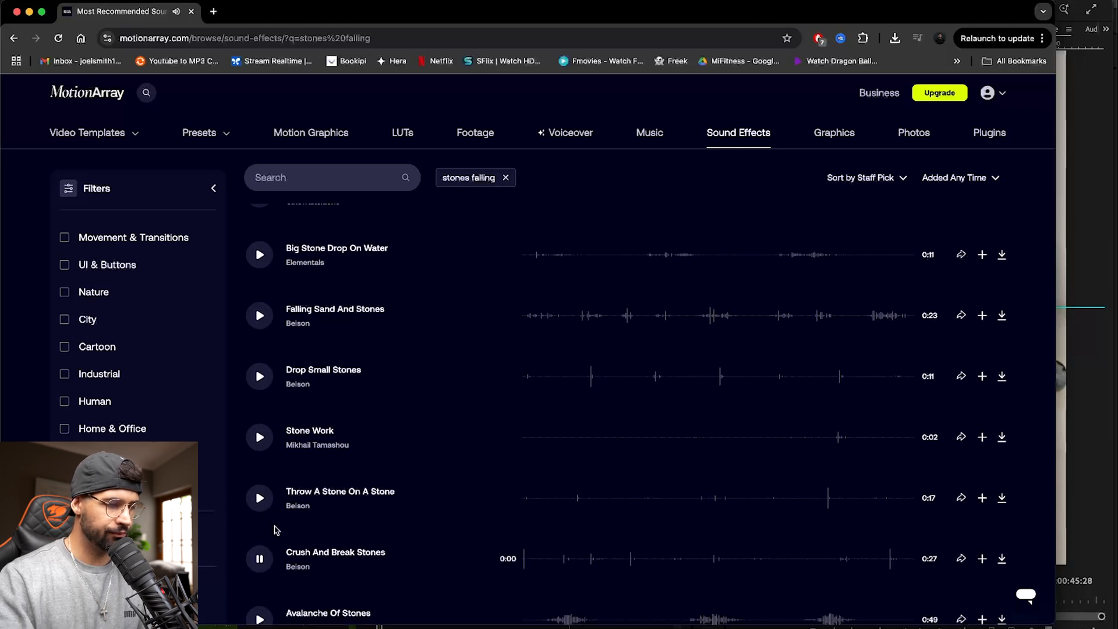
{"action": "scroll", "coordinate": [268, 531], "scroll_direction": "down", "scroll_amount": 1}
{"action": "left_click", "coordinate": [260, 534]}
{"action": "scroll", "coordinate": [259, 466], "scroll_direction": "down", "scroll_amount": 4}
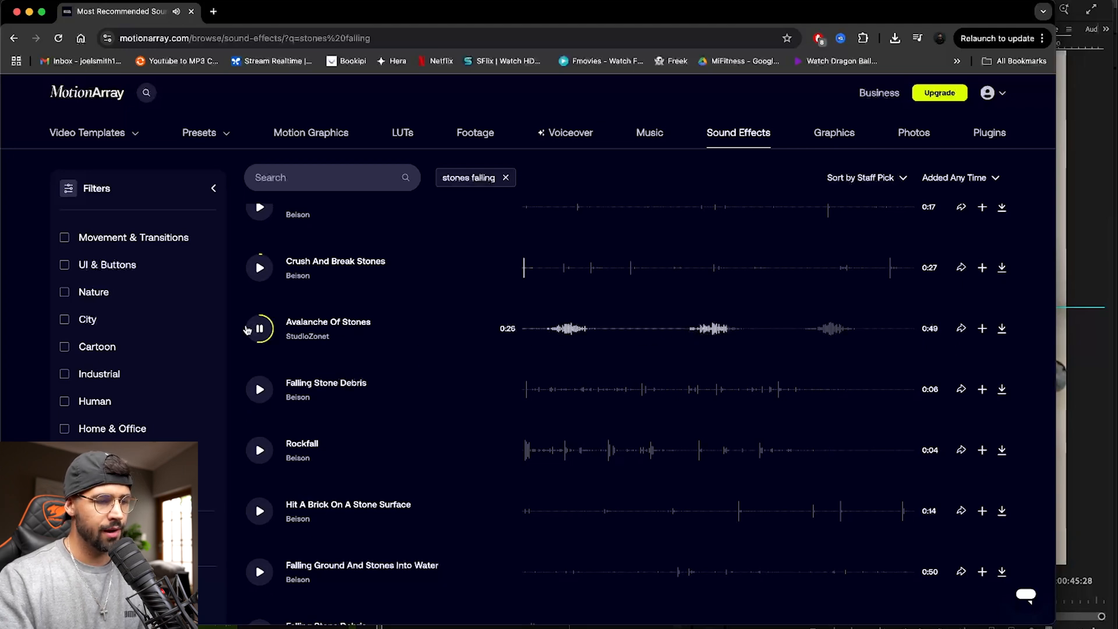
{"action": "left_click", "coordinate": [259, 460]}
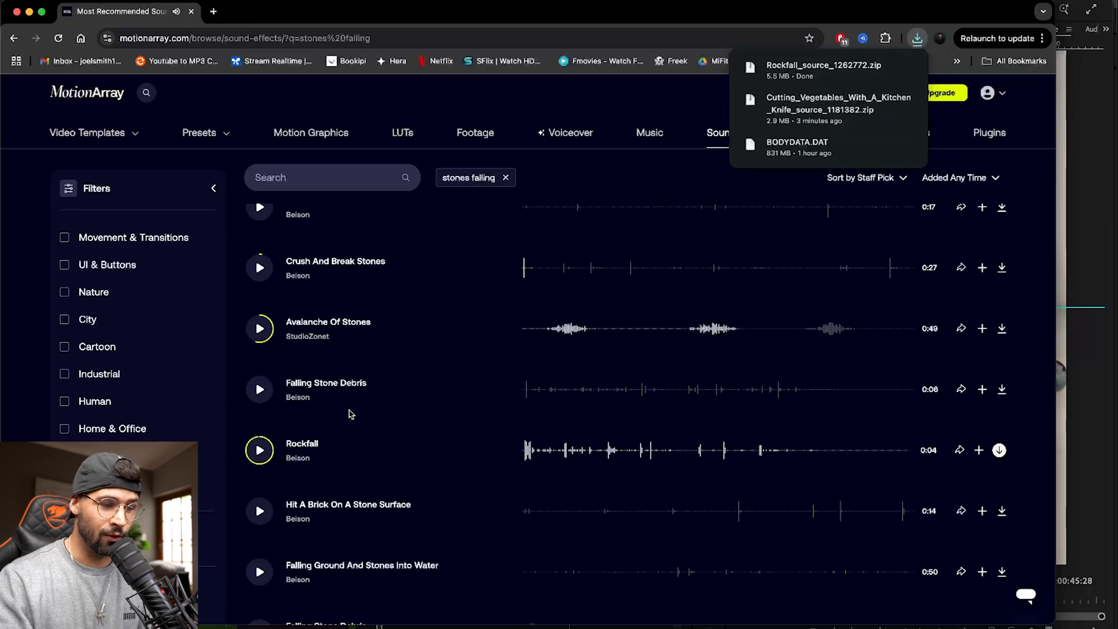
- Switch to Finder and delete the leftover files from Downloads, including BODYDATA.DAT
{"action": "key", "text": "super+Tab"}
{"action": "key", "text": "super+Tab"}
{"action": "left_click", "coordinate": [295, 103]}
{"action": "key", "text": "super+BackSpace"}
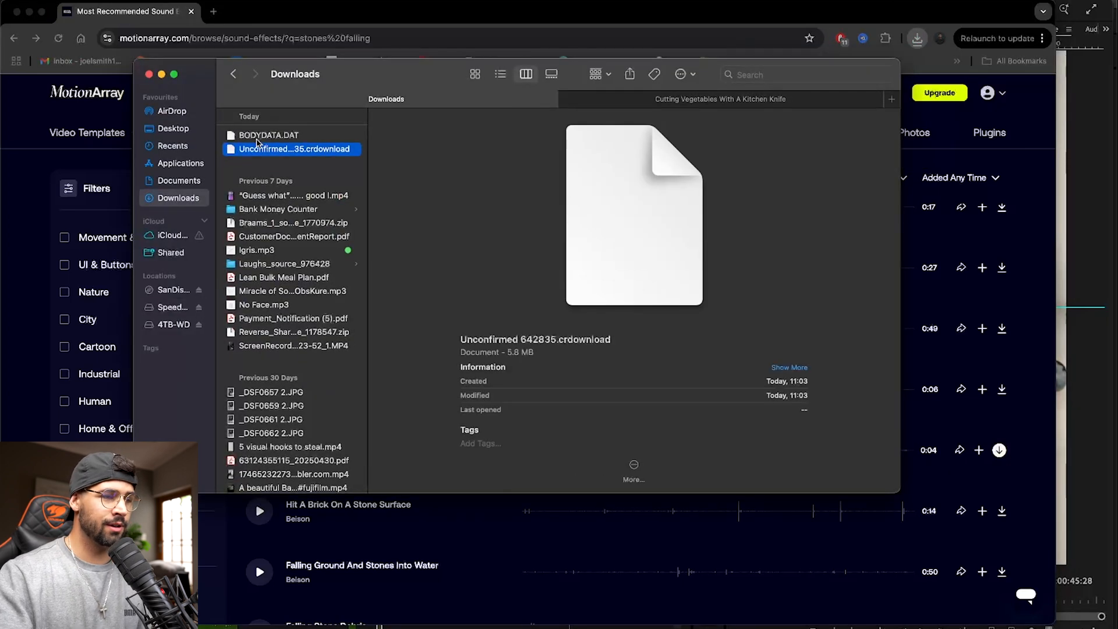
{"action": "left_click", "coordinate": [257, 139]}
{"action": "key", "text": "super+BackSpace"}
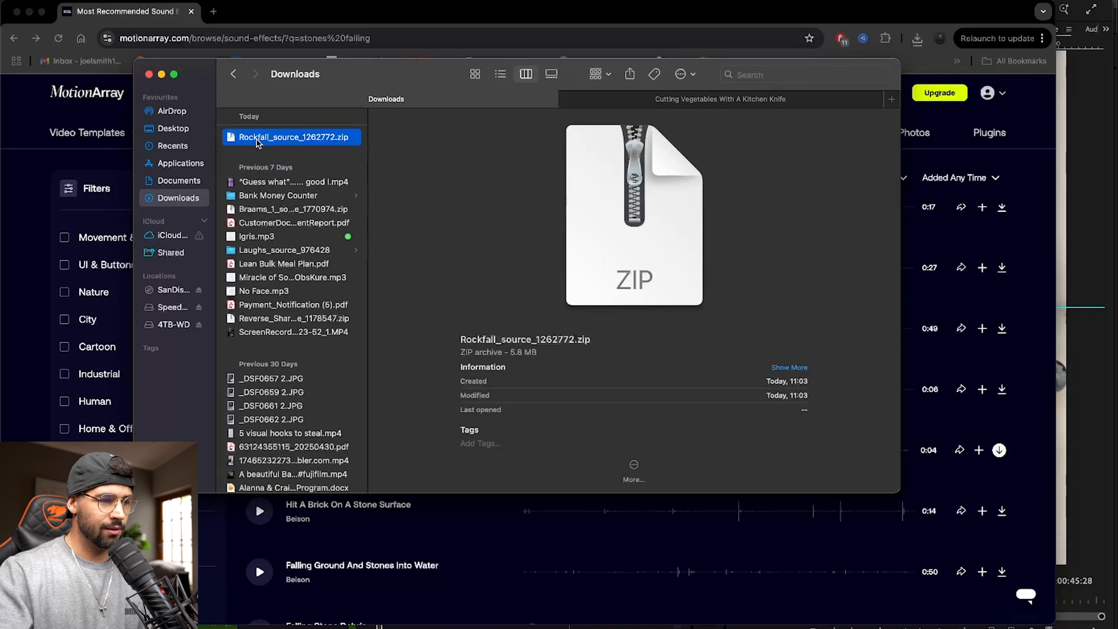
- Extract Rockfall_source_1262772.zip in Downloads and delete the archive, keeping the extracted folder
{"action": "double_click", "coordinate": [257, 141]}
{"action": "left_click", "coordinate": [269, 151]}
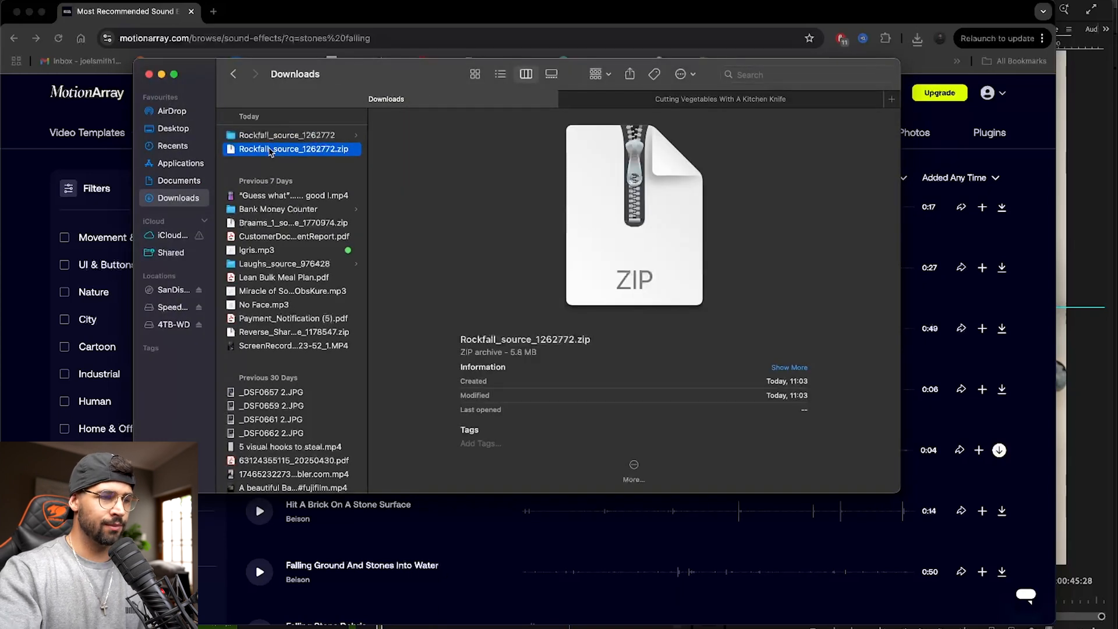
{"action": "key", "text": "super+BackSpace"}
- Move the Rockfall_source_1262772 folder from Downloads into the Links folder of the 06_June project
{"action": "left_click", "coordinate": [271, 136]}
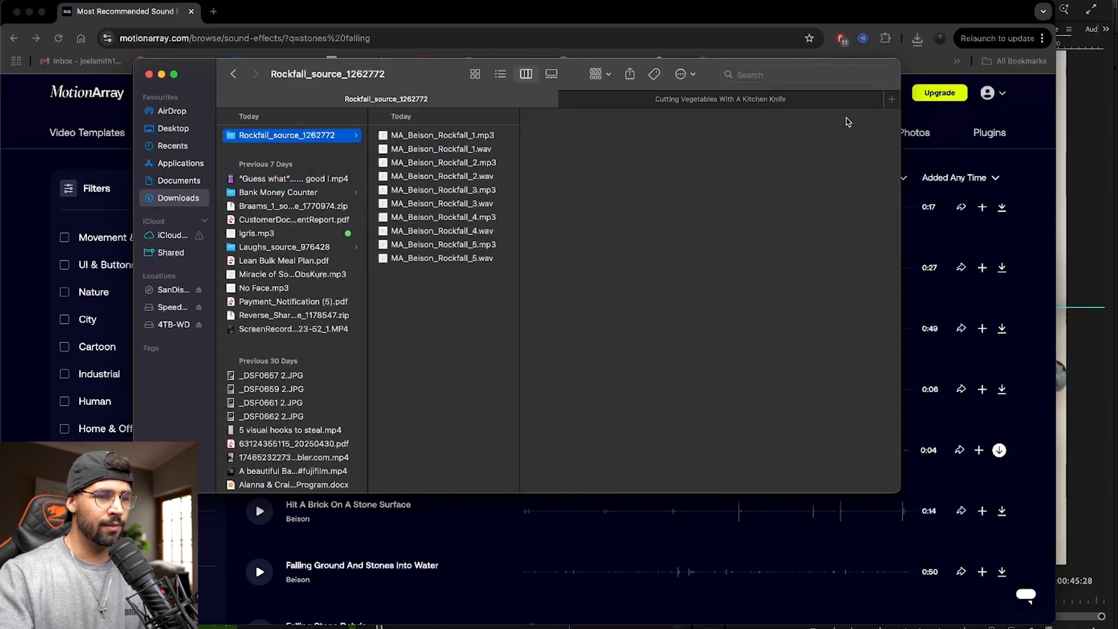
{"action": "left_click", "coordinate": [799, 105]}
{"action": "key", "text": "Left"}
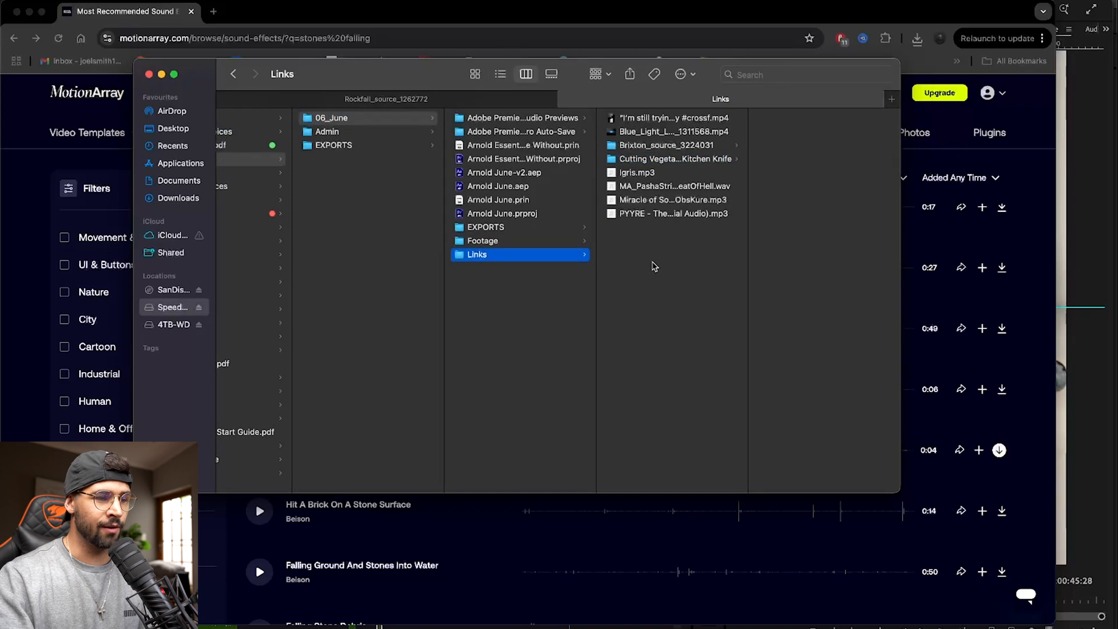
{"action": "key", "text": "super+v"}
{"action": "left_click", "coordinate": [648, 228]}
- Switch to Premiere Pro and import the Rockfall_source_1262772 folder into the project's SFX bin
{"action": "key", "text": "super+Tab"}
{"action": "key", "text": "super+Tab"}
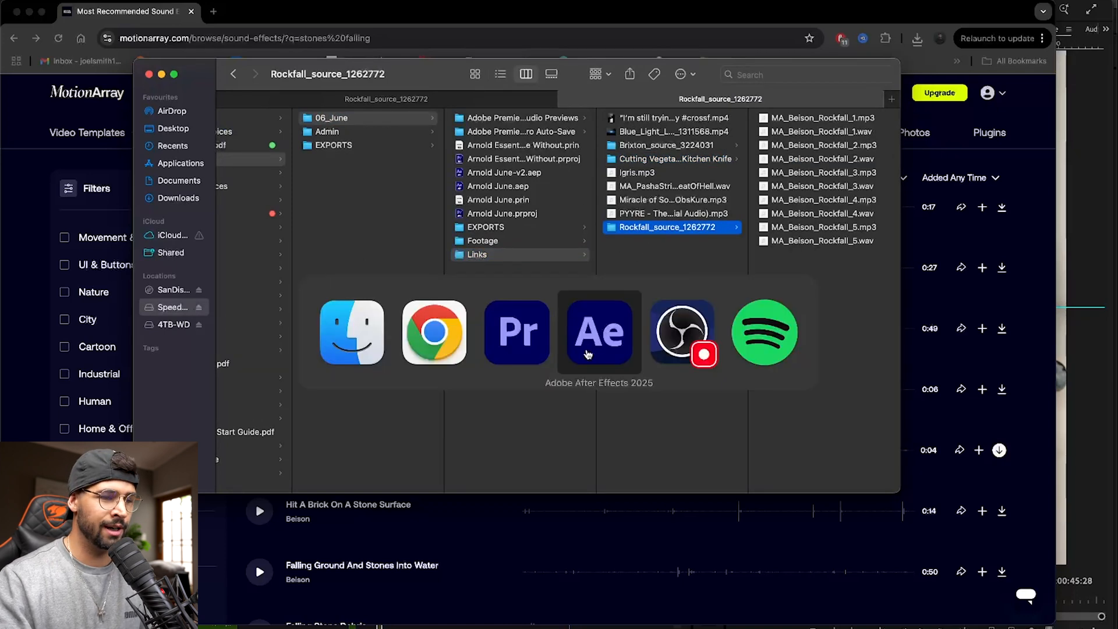
{"action": "key", "text": "super+Tab"}
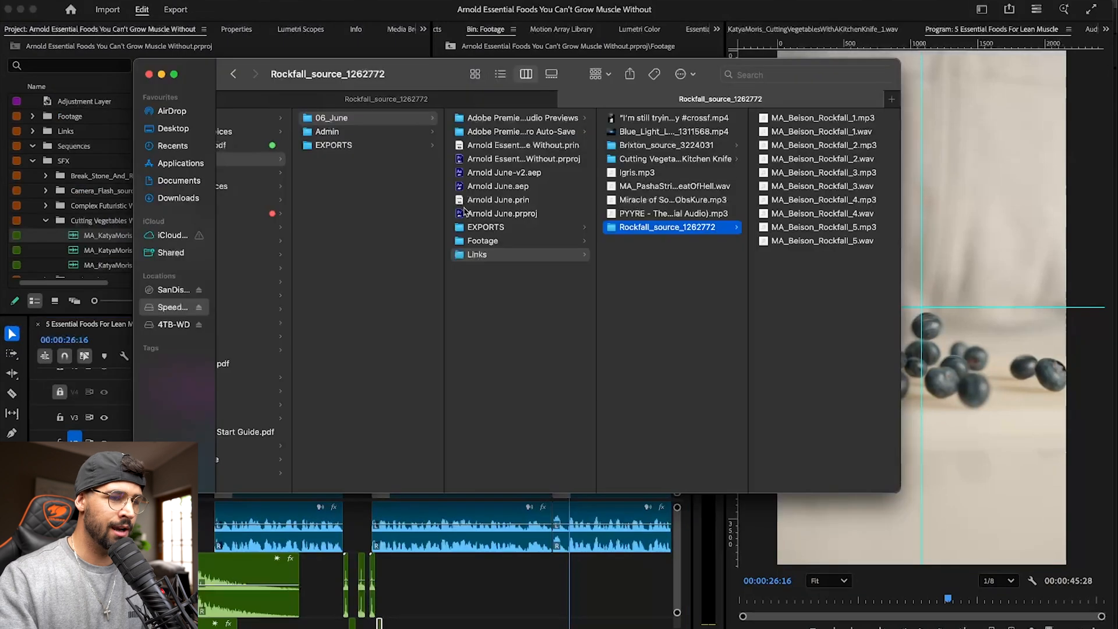
{"action": "left_click_drag", "start_coordinate": [634, 227], "coordinate": [61, 227]}
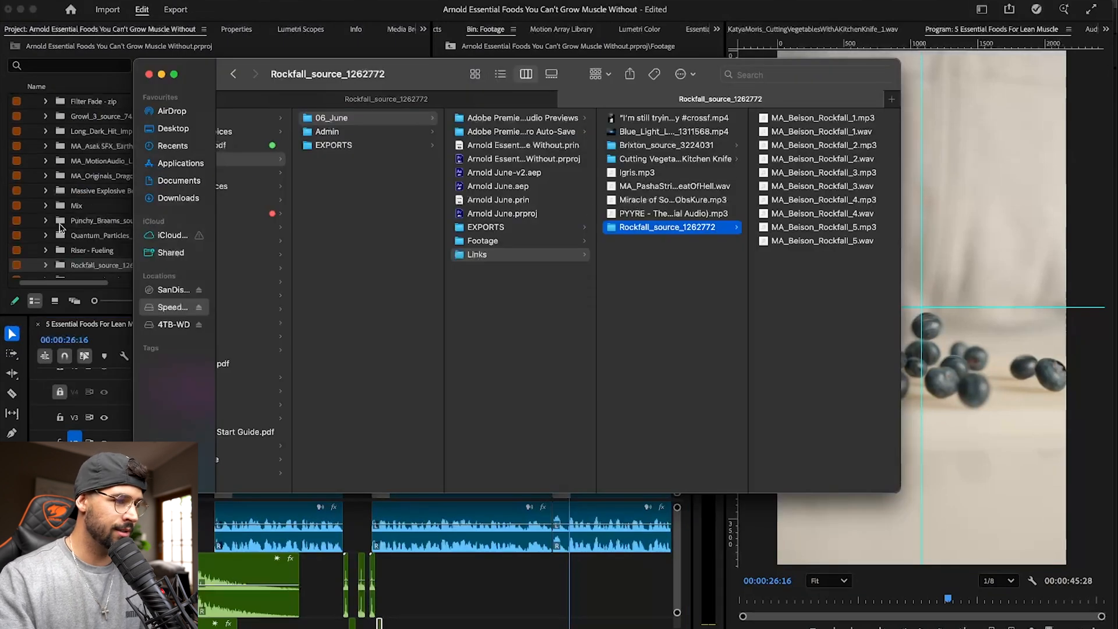
- Expand the Rockfall_source_1262772 bin and audition MA_Beison_Rockfall_1.mp3, MA_Beison_Rockfall_1.wav and MA_Beison_Rockfall_2.mp3
{"action": "left_click", "coordinate": [64, 266]}
{"action": "scroll", "coordinate": [78, 268], "scroll_direction": "down", "scroll_amount": 3}
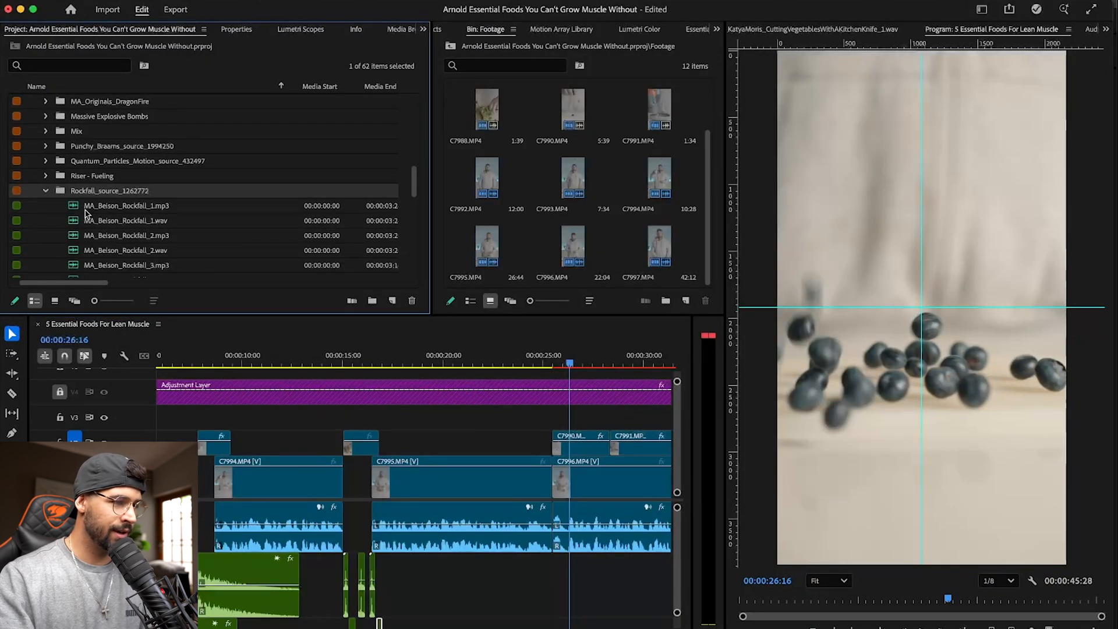
{"action": "double_click", "coordinate": [77, 206]}
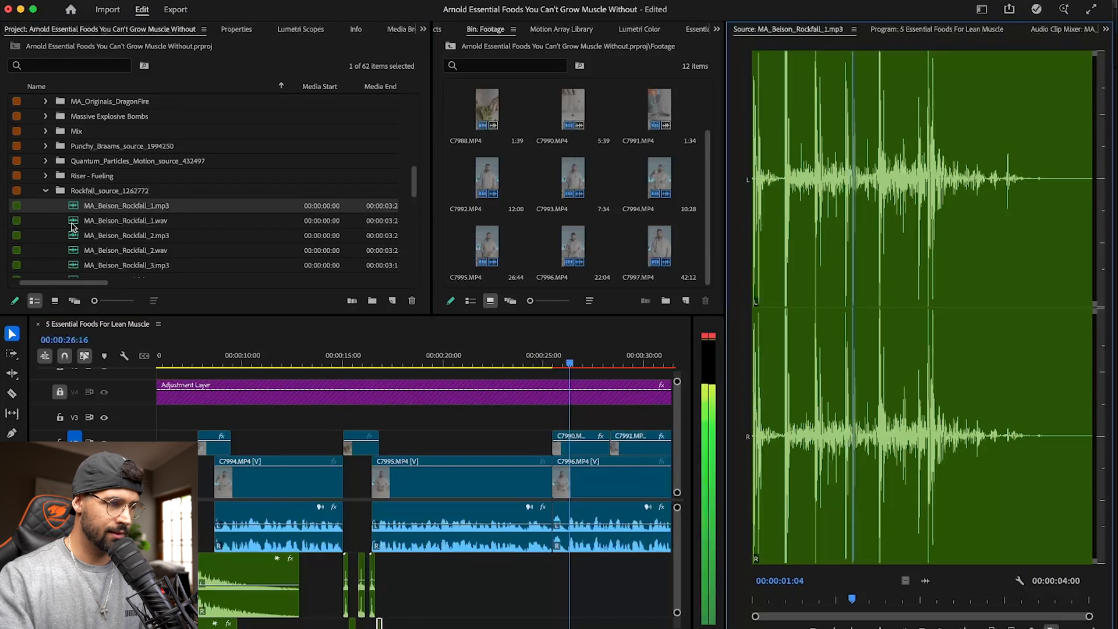
{"action": "double_click", "coordinate": [108, 220]}
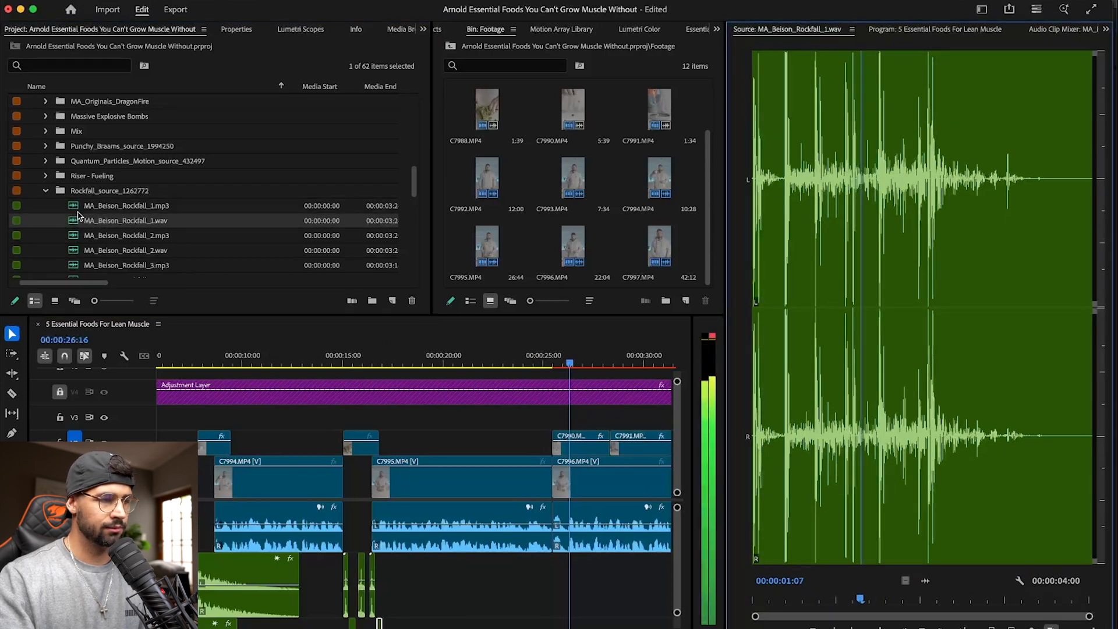
{"action": "double_click", "coordinate": [110, 235]}
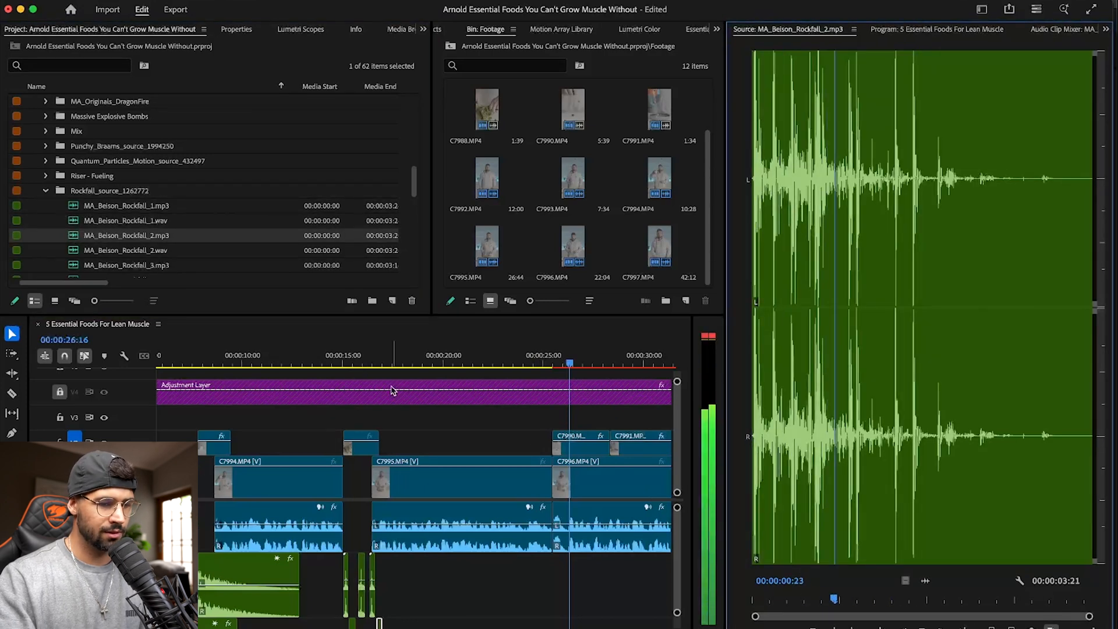
- Place MA_Beison_Rockfall_2.mp3 under the start of the berries clip C7990.MP4, play it back and save the project
{"action": "left_click_drag", "start_coordinate": [880, 580], "coordinate": [590, 602]}
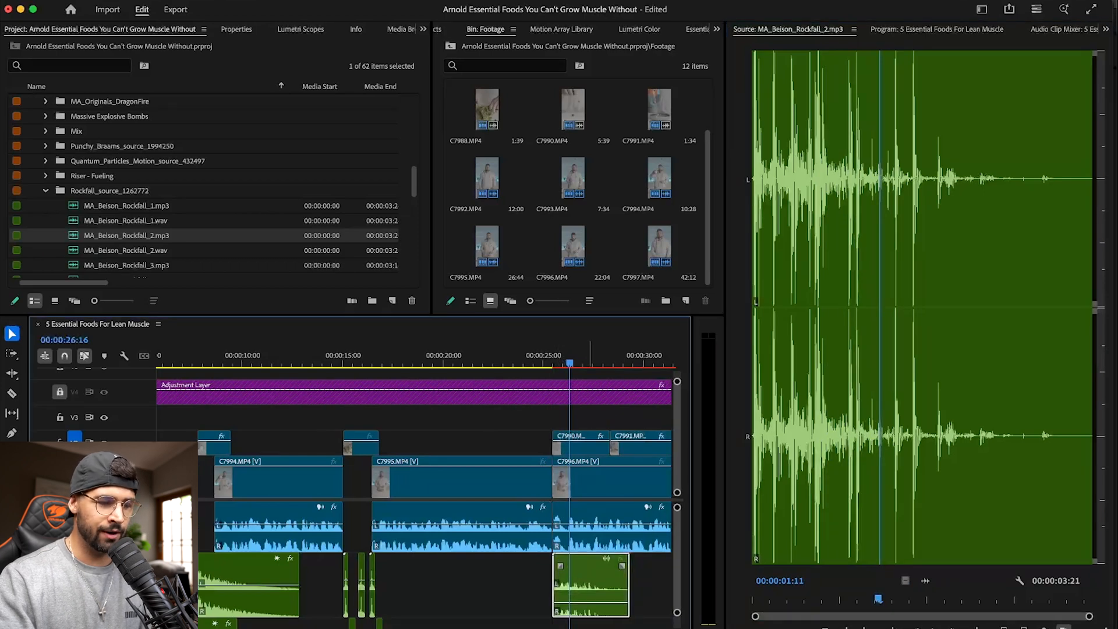
{"action": "left_click", "coordinate": [527, 357]}
{"action": "key", "text": "space"}
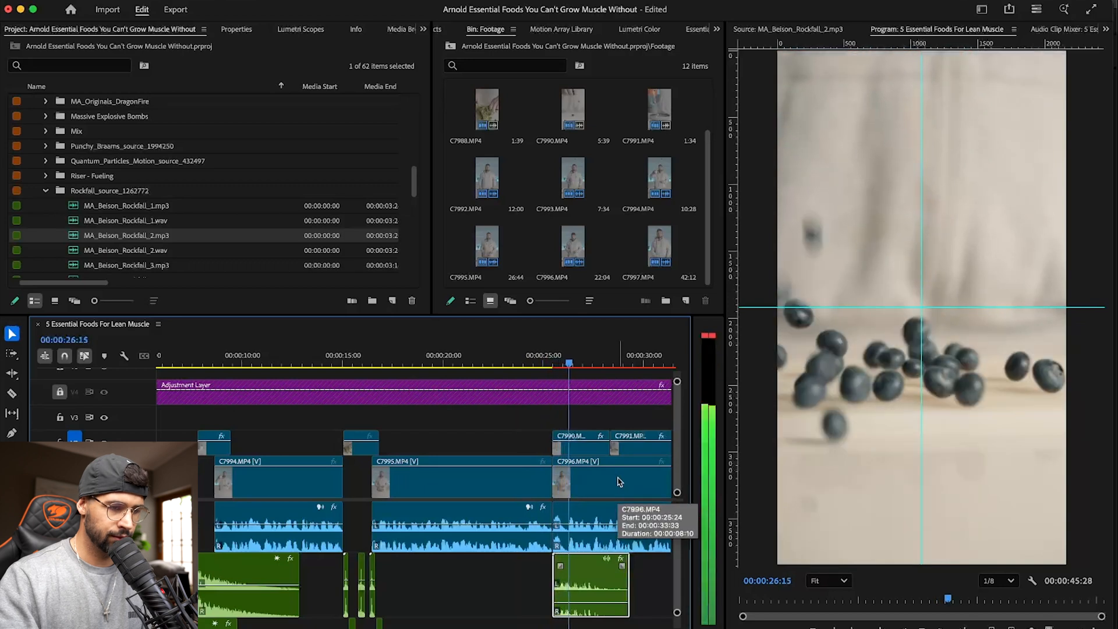
{"action": "left_click", "coordinate": [554, 361]}
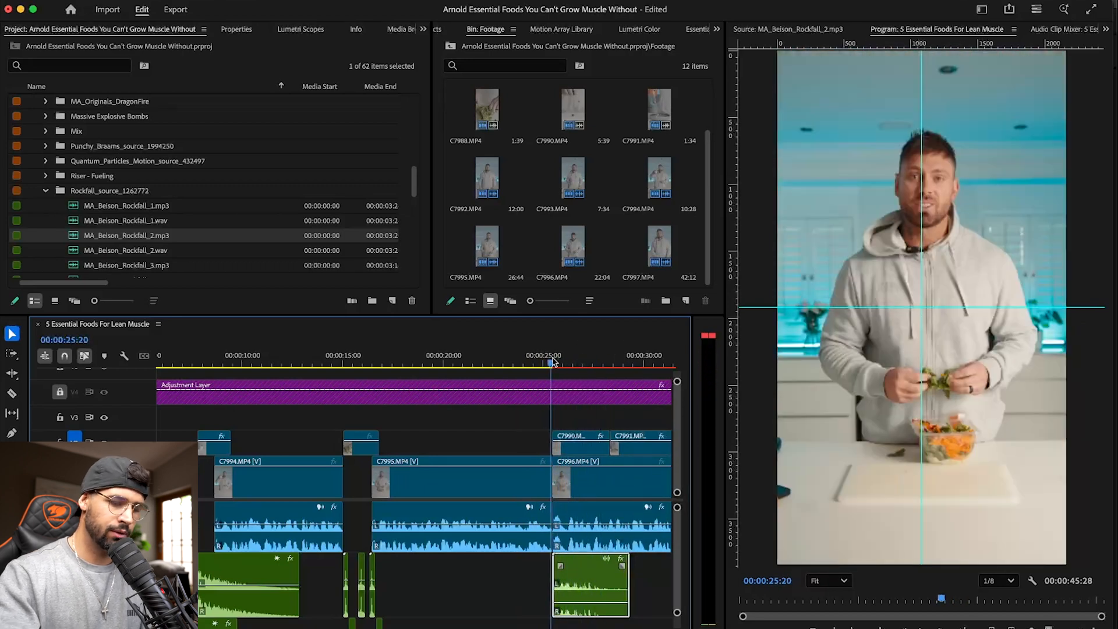
{"action": "key", "text": "="}
{"action": "key", "text": "super+s"}
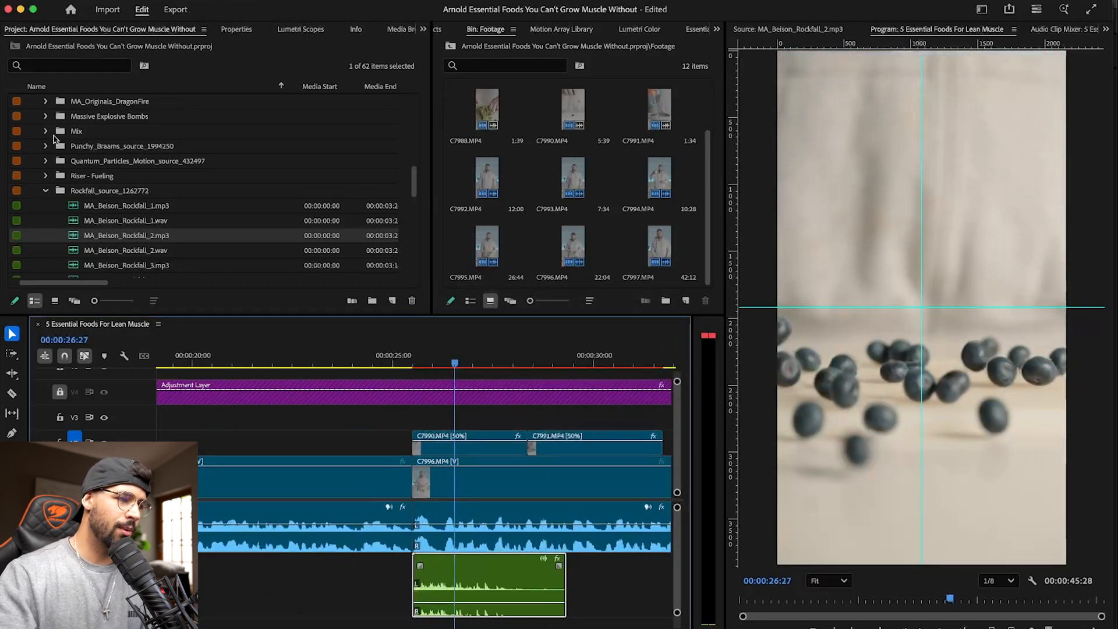
- Duplicate the earlier riser and impact transition sounds around the cut into the berries clip and play back the section
{"action": "left_click", "coordinate": [45, 191]}
{"action": "scroll", "coordinate": [177, 215], "scroll_direction": "down", "scroll_amount": 3}
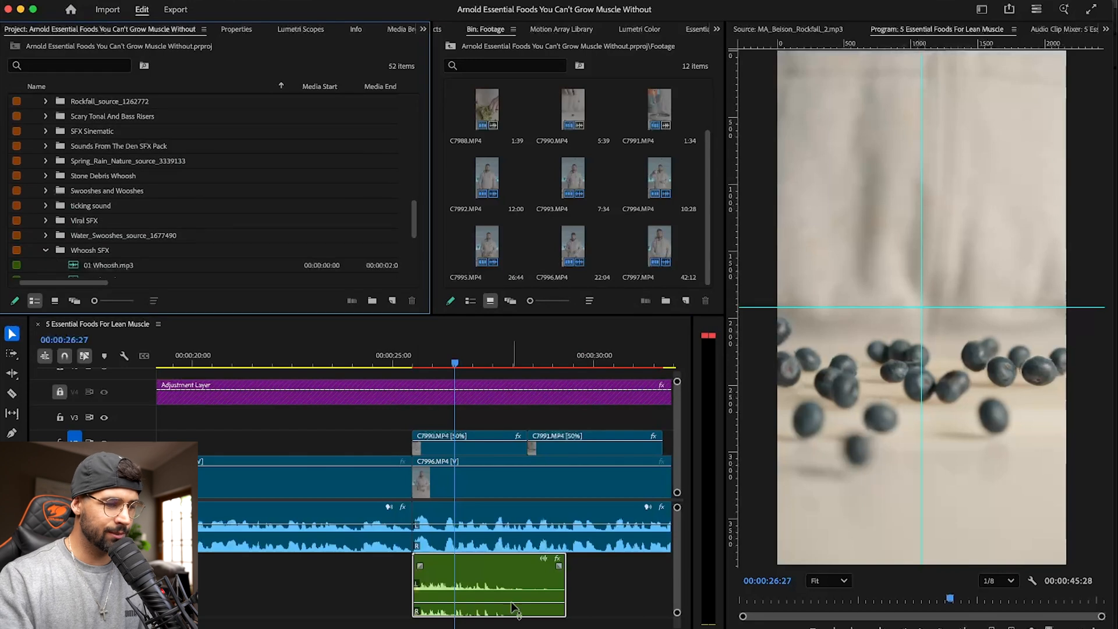
{"action": "scroll", "coordinate": [506, 605], "scroll_direction": "left", "scroll_amount": 6}
{"action": "scroll", "coordinate": [483, 582], "scroll_direction": "left", "scroll_amount": 2}
{"action": "left_click", "coordinate": [482, 582]}
{"action": "key", "text": "backslash"}
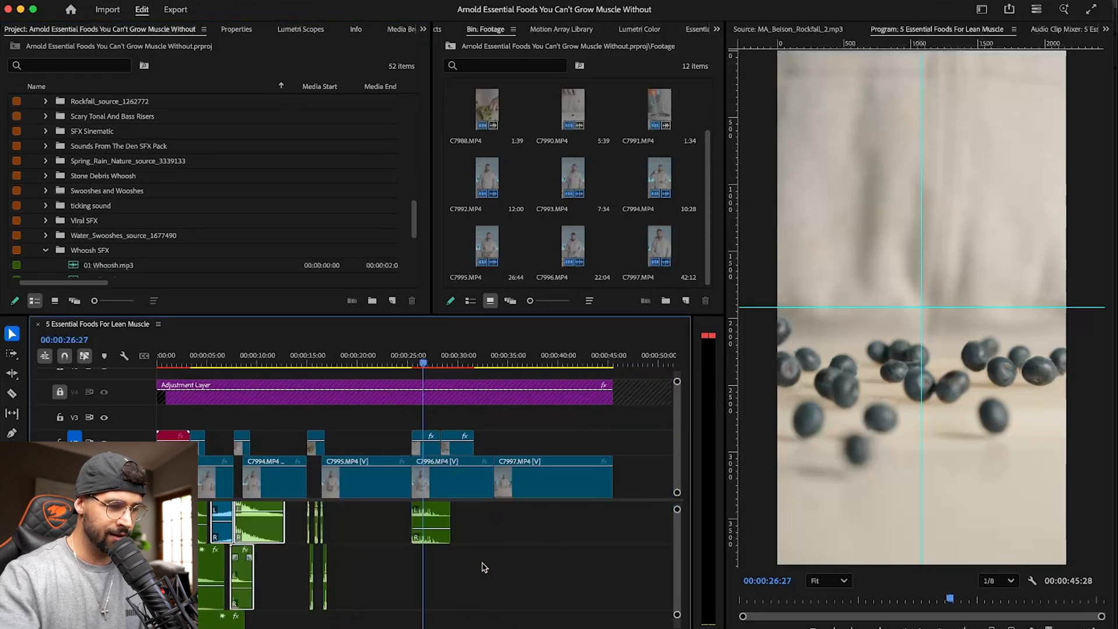
{"action": "left_click_drag", "start_coordinate": [269, 531], "coordinate": [446, 574]}
{"action": "left_click", "coordinate": [391, 356]}
{"action": "key", "text": "space"}
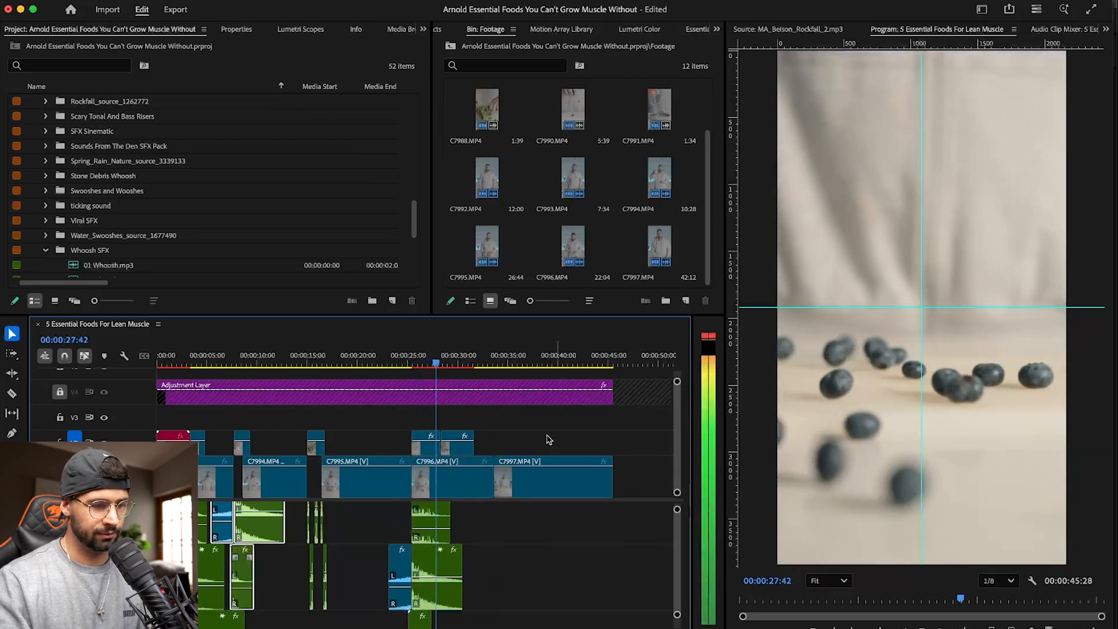
- Shift the Rockfall sound earlier, trim its start to the beginning of the berries clip and play the section
{"action": "key", "text": "space"}
{"action": "key", "text": "="}
{"action": "key", "text": "="}
{"action": "key", "text": "="}
{"action": "left_click_drag", "start_coordinate": [243, 362], "coordinate": [338, 361]}
{"action": "left_click_drag", "start_coordinate": [282, 516], "coordinate": [216, 514]}
{"action": "scroll", "coordinate": [222, 514], "scroll_direction": "left", "scroll_amount": 4}
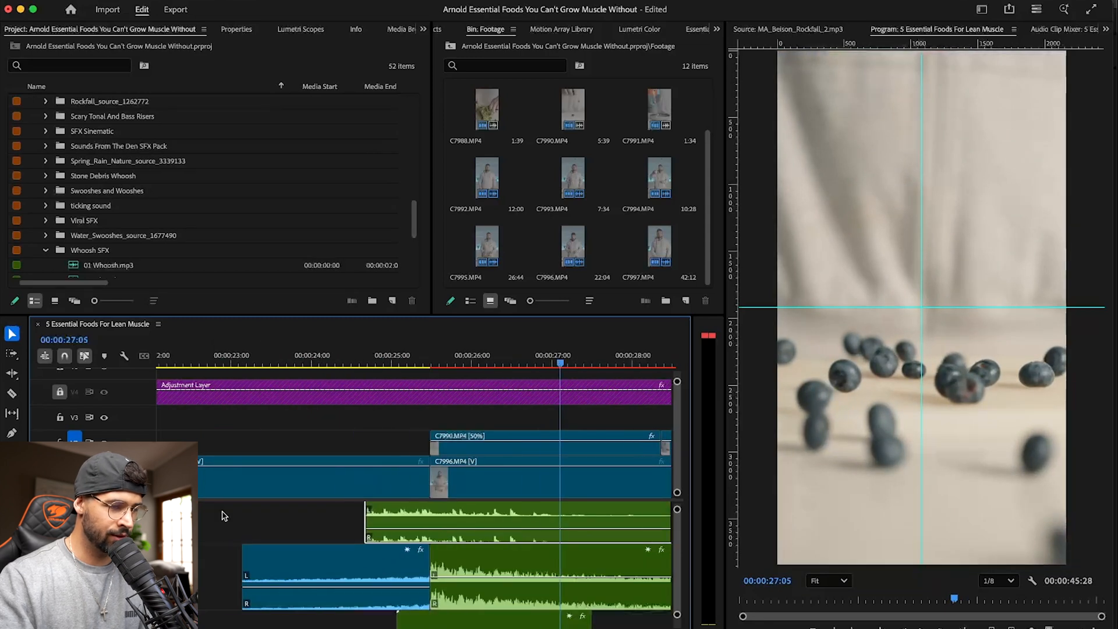
{"action": "left_click_drag", "start_coordinate": [376, 507], "coordinate": [441, 507]}
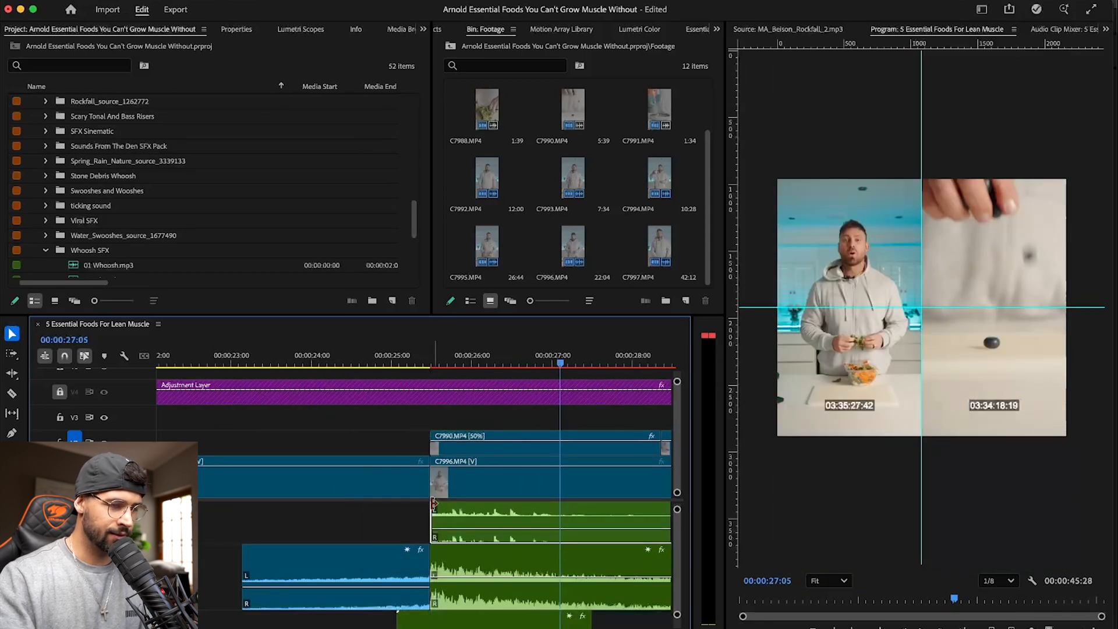
{"action": "left_click", "coordinate": [393, 362]}
{"action": "key", "text": "space"}
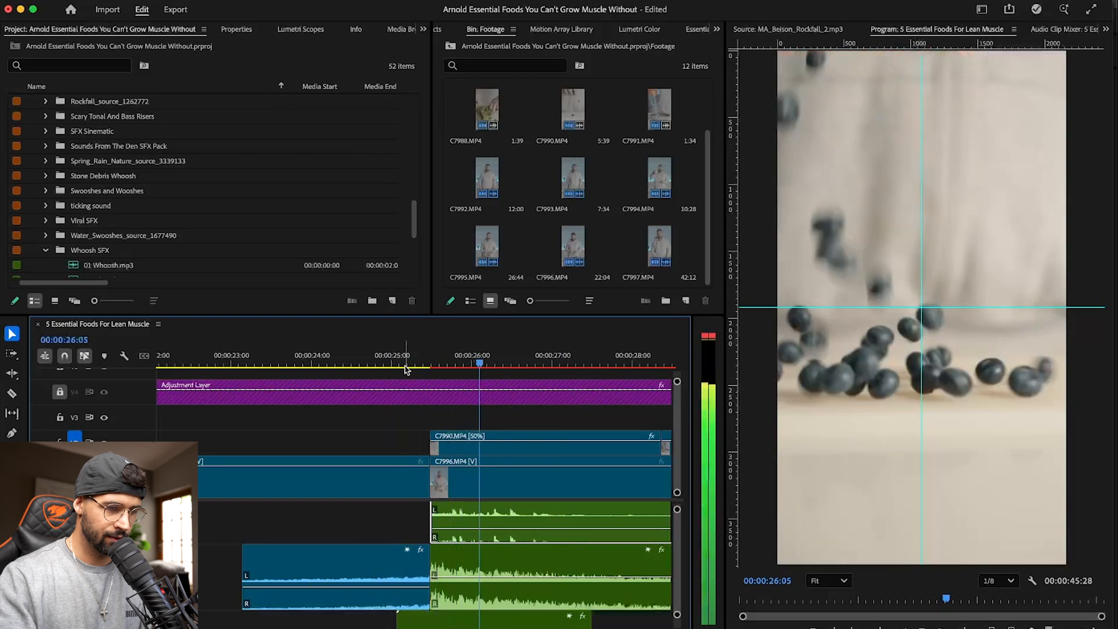
{"action": "key", "text": "minus"}
{"action": "key", "text": "minus"}
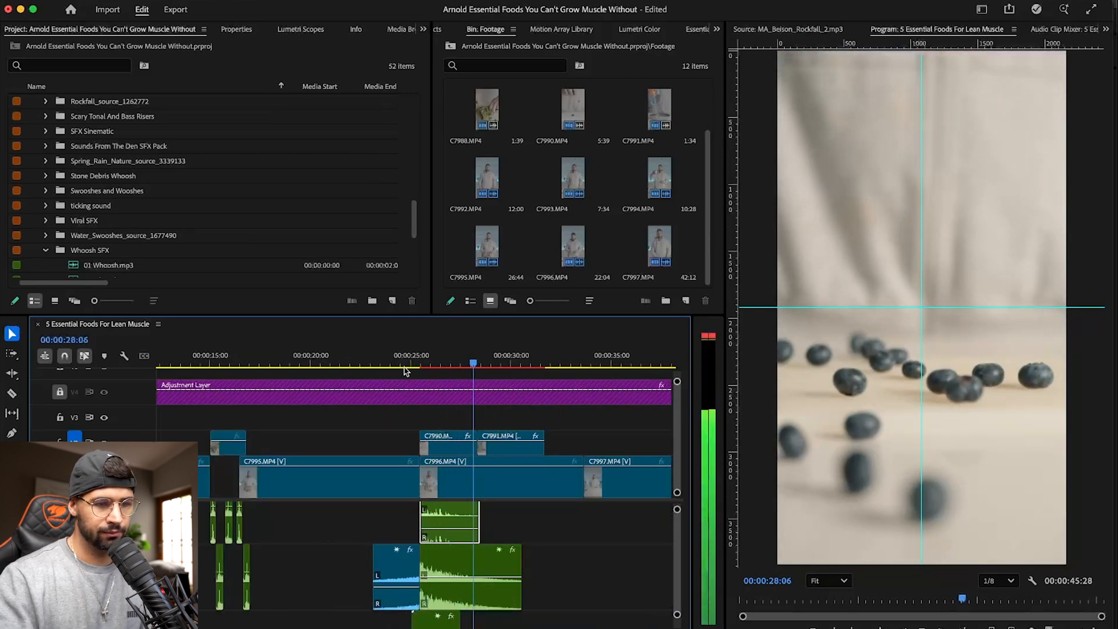
- Add the original audio of the oats clip C7991.MP4 beneath its video and play back the section
{"action": "double_click", "coordinate": [507, 445]}
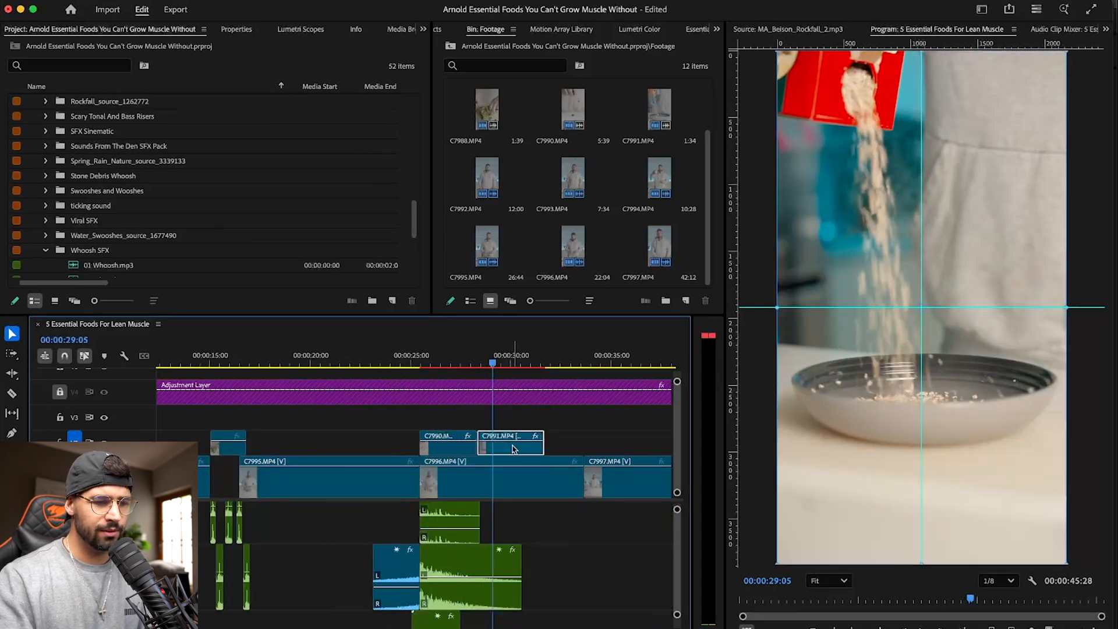
{"action": "left_click_drag", "start_coordinate": [925, 581], "coordinate": [483, 515]}
{"action": "left_click_drag", "start_coordinate": [463, 351], "coordinate": [422, 361]}
{"action": "key", "text": "space"}
- Replace the Rockfall sound with the original audio of the berries clip C7990.MP4 and play it back
{"action": "double_click", "coordinate": [449, 450]}
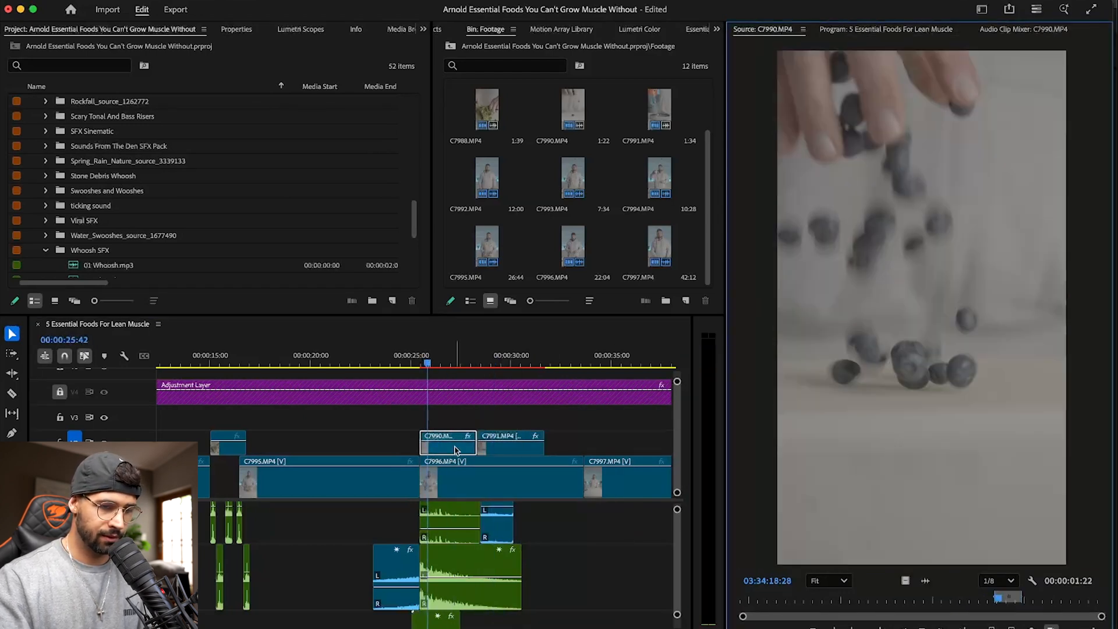
{"action": "left_click_drag", "start_coordinate": [929, 582], "coordinate": [512, 522]}
{"action": "key", "text": "space"}
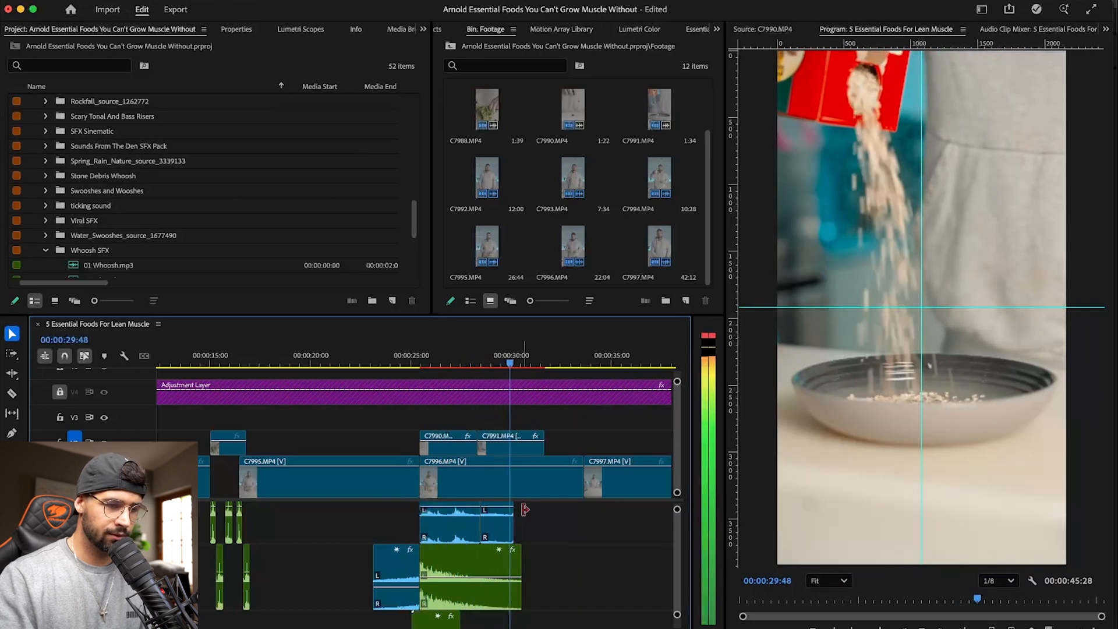
- Extend the C7991.MP4 audio to the end of the oats video clip
{"action": "scroll", "coordinate": [513, 535], "scroll_direction": "up", "scroll_amount": 2}
{"action": "left_click_drag", "start_coordinate": [517, 557], "coordinate": [545, 555]}
{"action": "key", "text": "space"}
- Review C7990.MP4 in the Source Monitor and play back the berries and oats shots with their original audio
{"action": "left_click", "coordinate": [440, 362]}
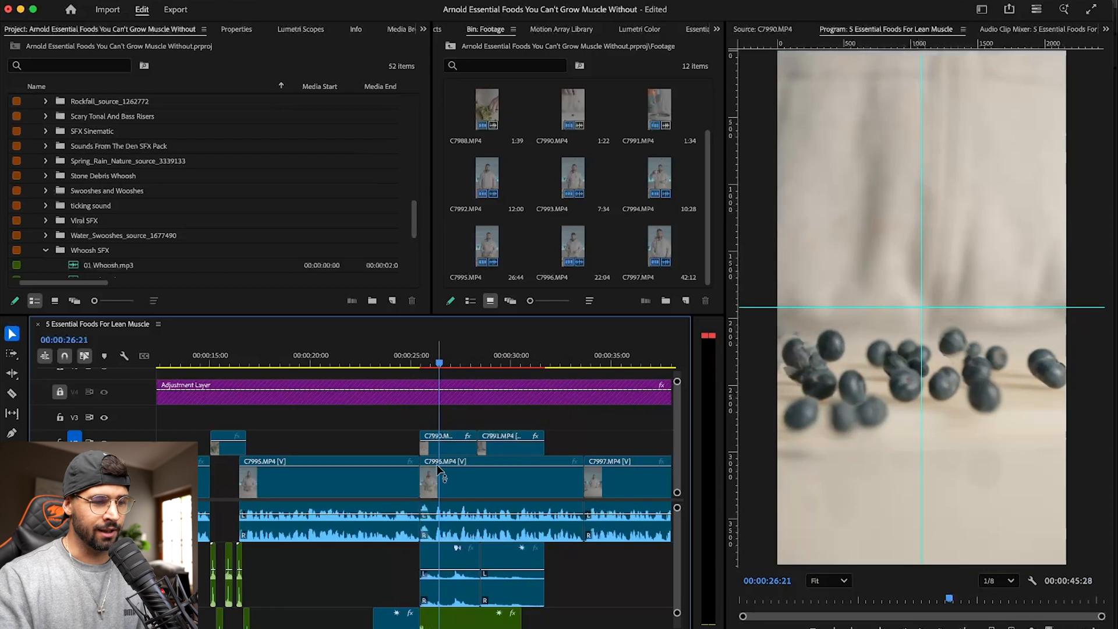
{"action": "left_click", "coordinate": [453, 448]}
{"action": "double_click", "coordinate": [454, 448]}
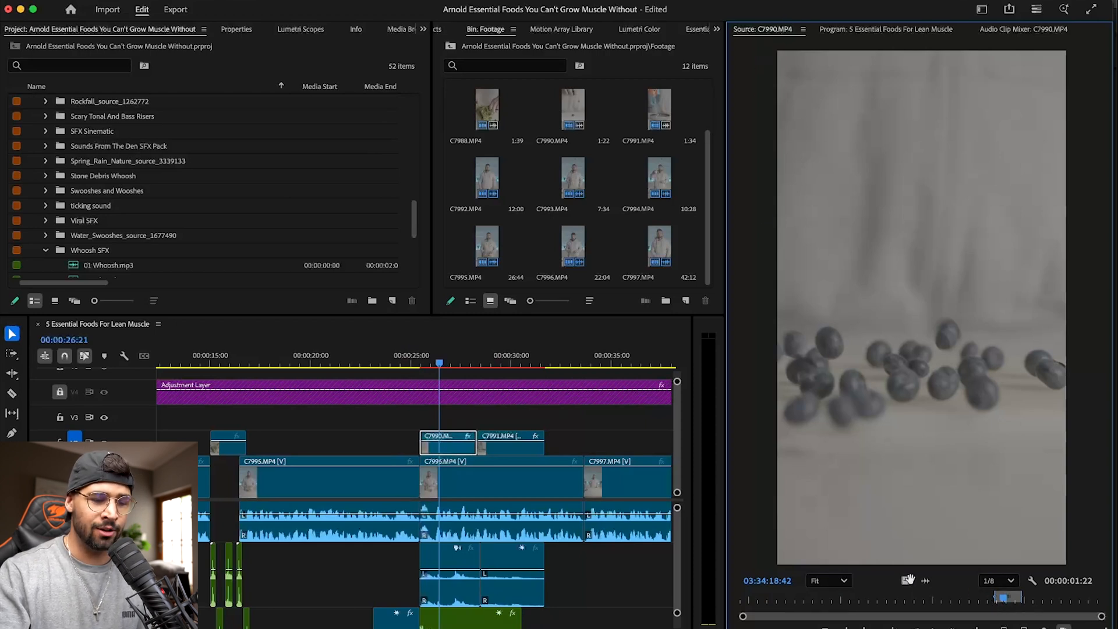
{"action": "mouse_move", "coordinate": [924, 579]}
{"action": "left_mouse_down"}
{"action": "mouse_move", "coordinate": [431, 585]}
{"action": "mouse_move", "coordinate": [932, 594]}
{"action": "left_mouse_up"}
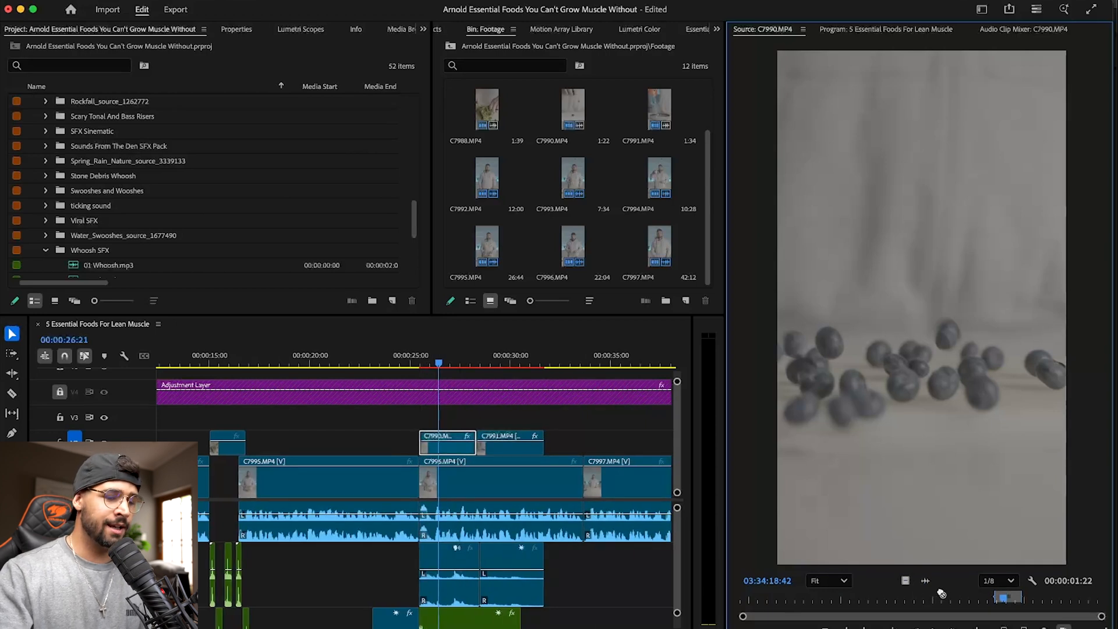
{"action": "left_click", "coordinate": [469, 412]}
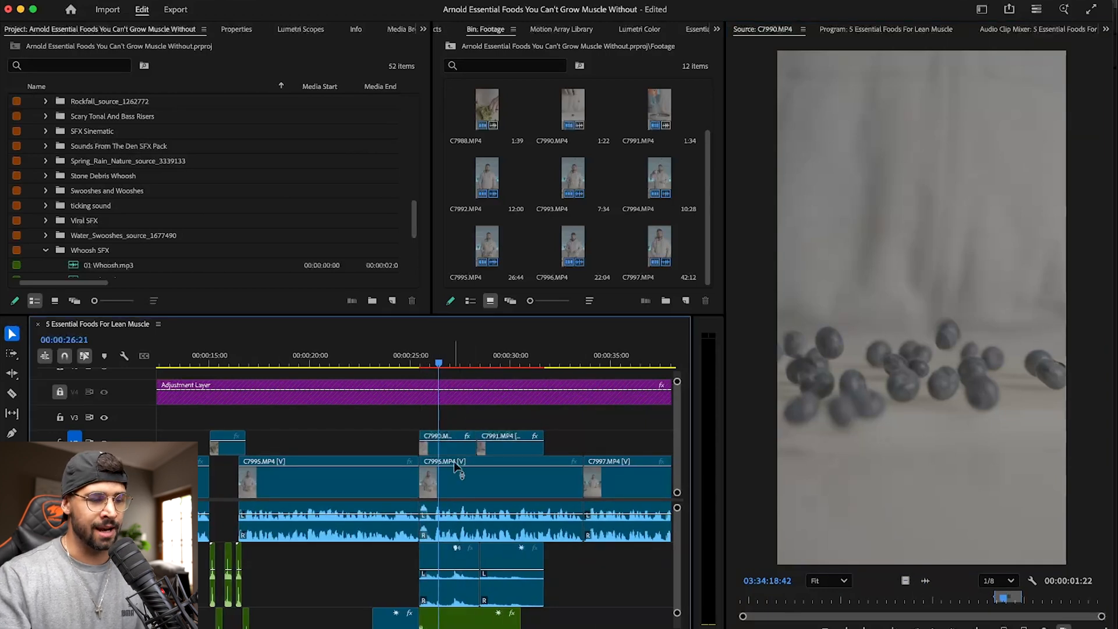
{"action": "key", "text": "space"}
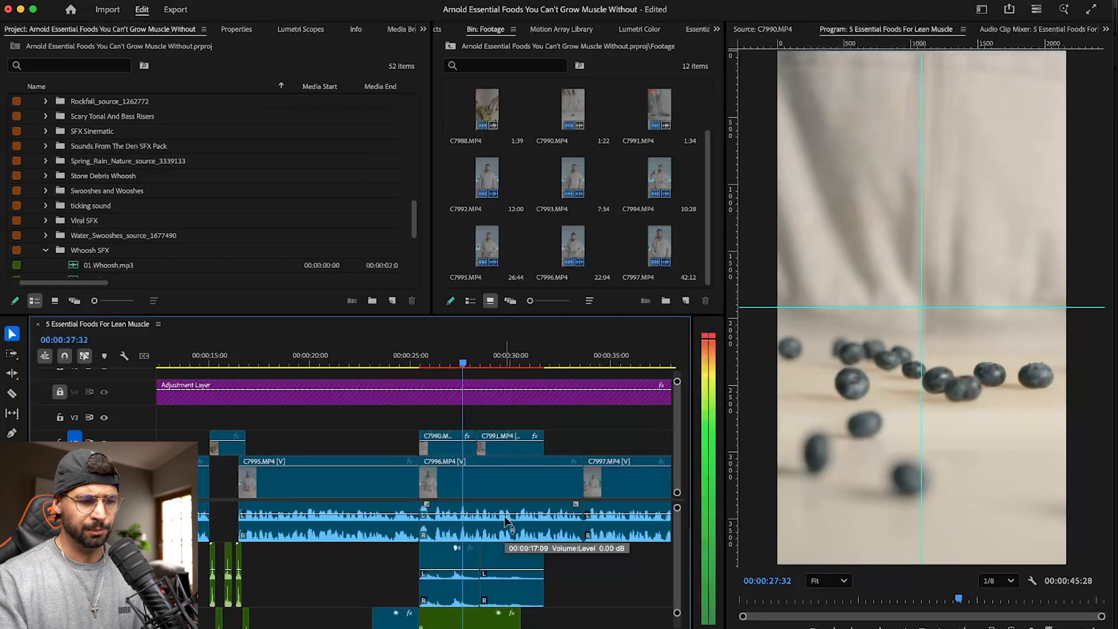
- Raise the C7990.MP4 audio by about 3.7 dB, raise the C7991.MP4 audio as well, save the project and replay the section
{"action": "left_click_drag", "start_coordinate": [447, 570], "coordinate": [447, 563]}
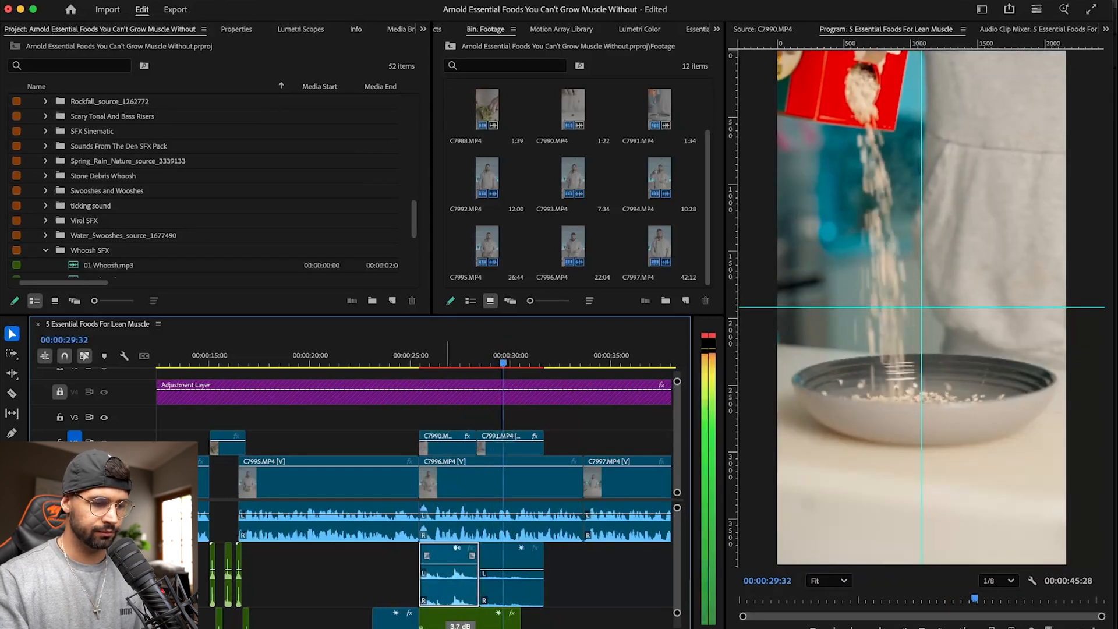
{"action": "left_click_drag", "start_coordinate": [521, 570], "coordinate": [522, 564]}
{"action": "key", "text": "space"}
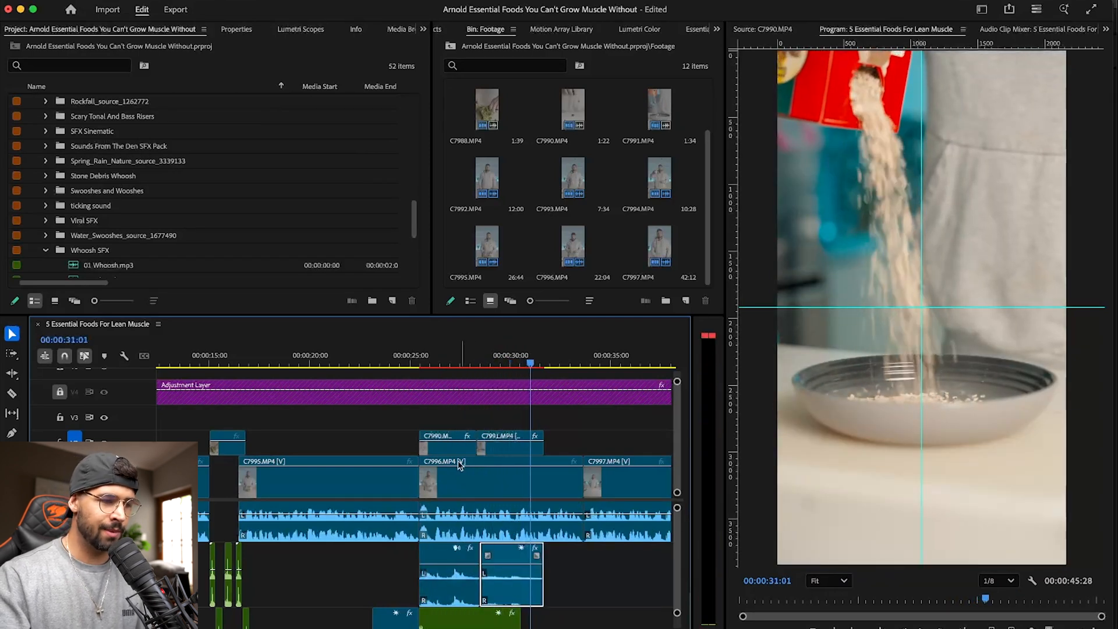
{"action": "left_click", "coordinate": [415, 352]}
{"action": "key", "text": "super+s"}
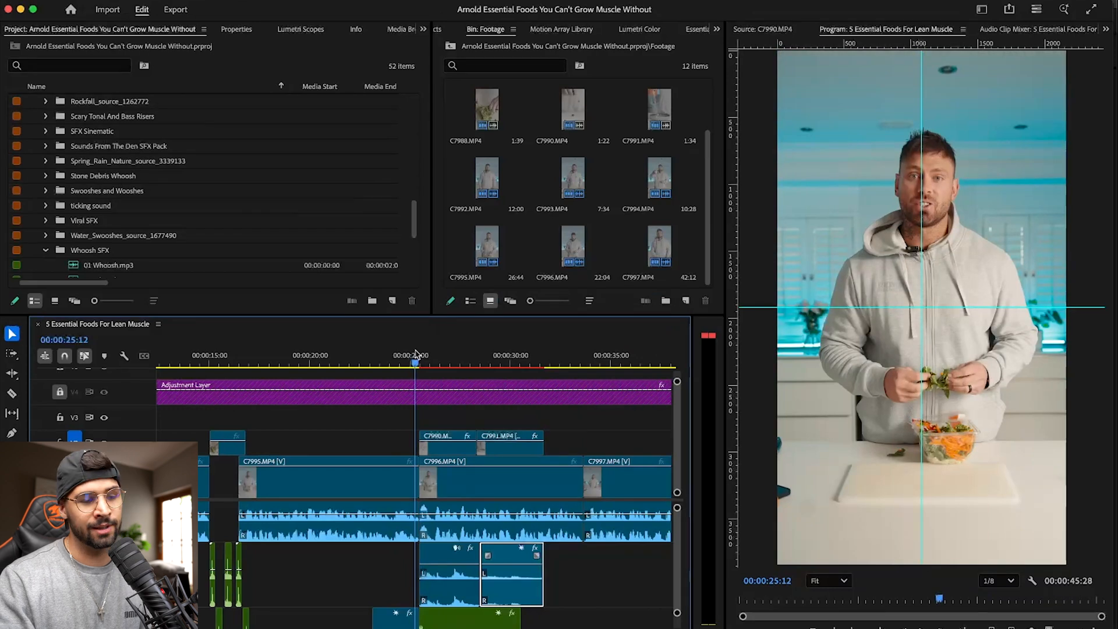
{"action": "key", "text": "space"}
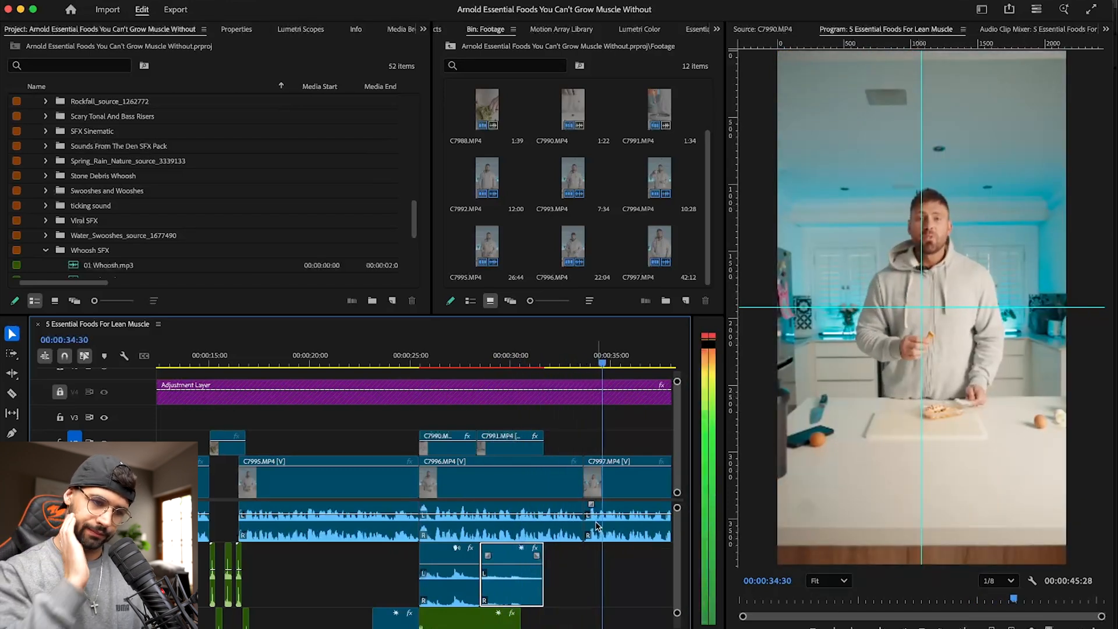
- Play the remaining part of the sequence through the closing C7997.MP4 clip to its end to review it
{"action": "key", "text": "minus"}
{"action": "key", "text": "minus"}
{"action": "key", "text": "minus"}
{"action": "key", "text": "equal"}
{"action": "key", "text": "equal"}
{"action": "key", "text": "equal"}
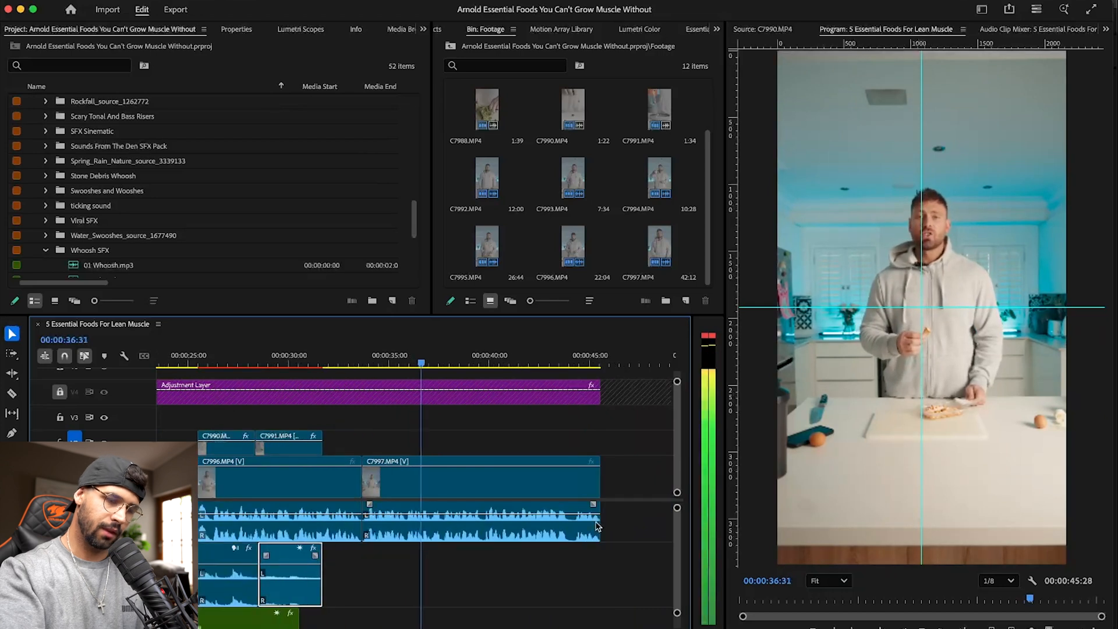
{"action": "key", "text": "minus"}
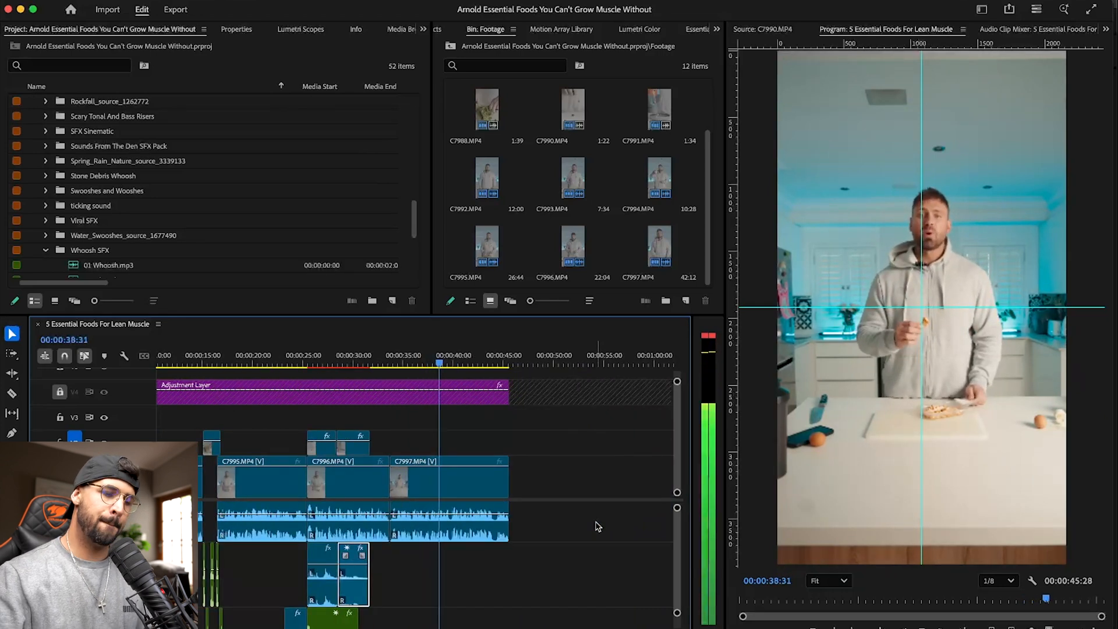
{"action": "scroll", "coordinate": [575, 536], "scroll_direction": "up", "scroll_amount": 1}
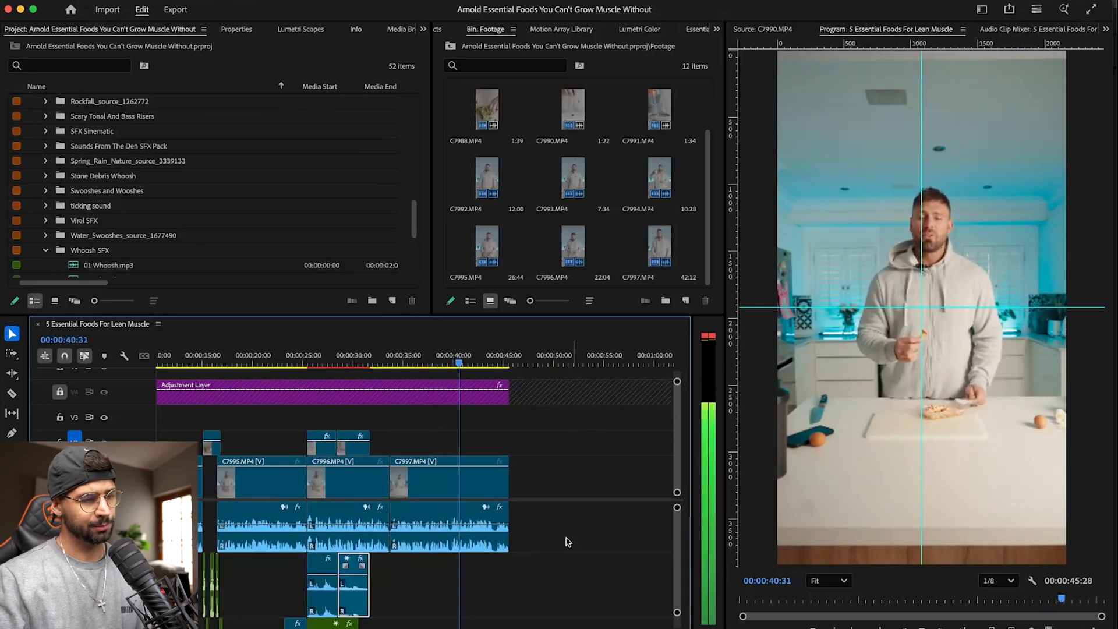
{"action": "scroll", "coordinate": [431, 495], "scroll_direction": "up", "scroll_amount": 2}
{"action": "scroll", "coordinate": [418, 498], "scroll_direction": "left", "scroll_amount": 3}
{"action": "scroll", "coordinate": [395, 404], "scroll_direction": "down", "scroll_amount": 2}
{"action": "scroll", "coordinate": [395, 404], "scroll_direction": "right", "scroll_amount": 6}
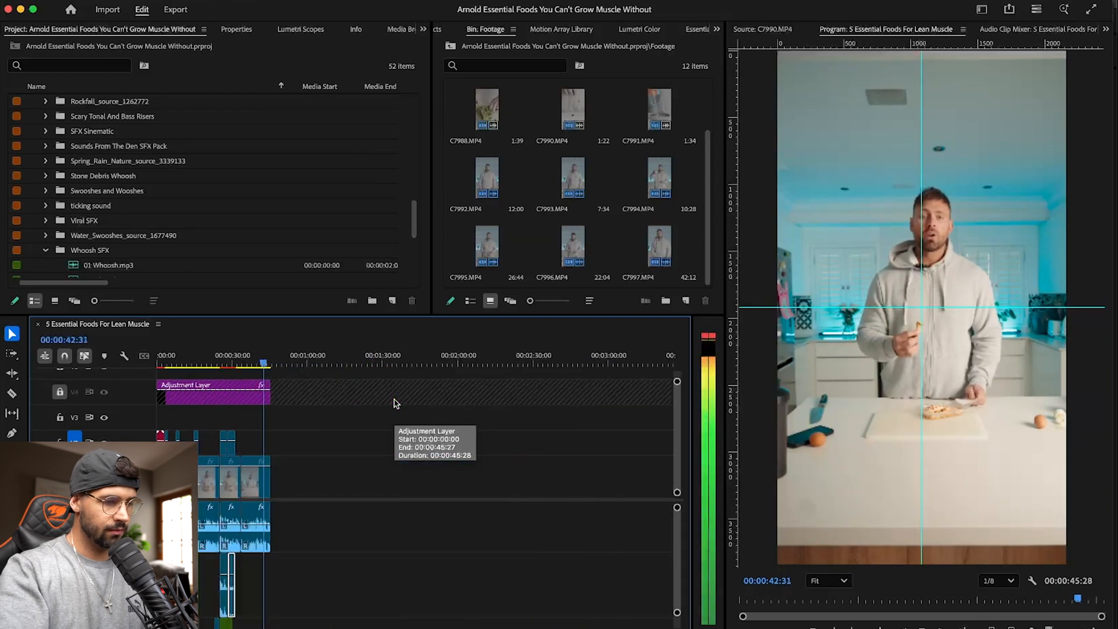
{"action": "scroll", "coordinate": [396, 404], "scroll_direction": "left", "scroll_amount": 3}
{"action": "key", "text": "equal"}
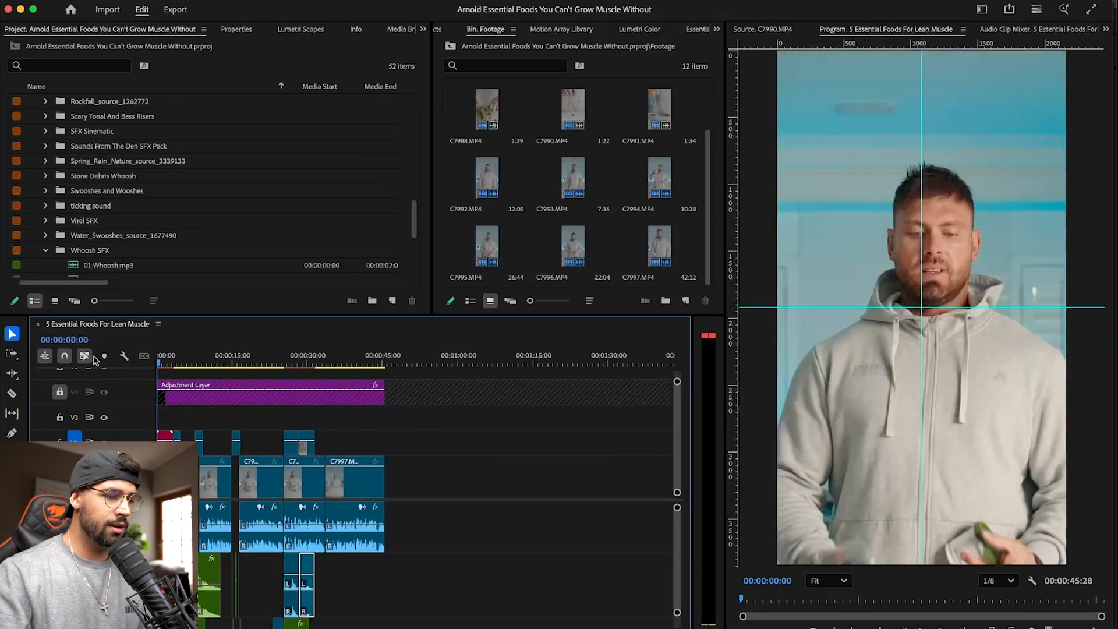
- Return the playhead to the start, fit the whole sequence in the timeline and collapse the SFX bin in the project
{"action": "left_click_drag", "start_coordinate": [324, 360], "coordinate": [331, 361]}
{"action": "key", "text": "Home"}
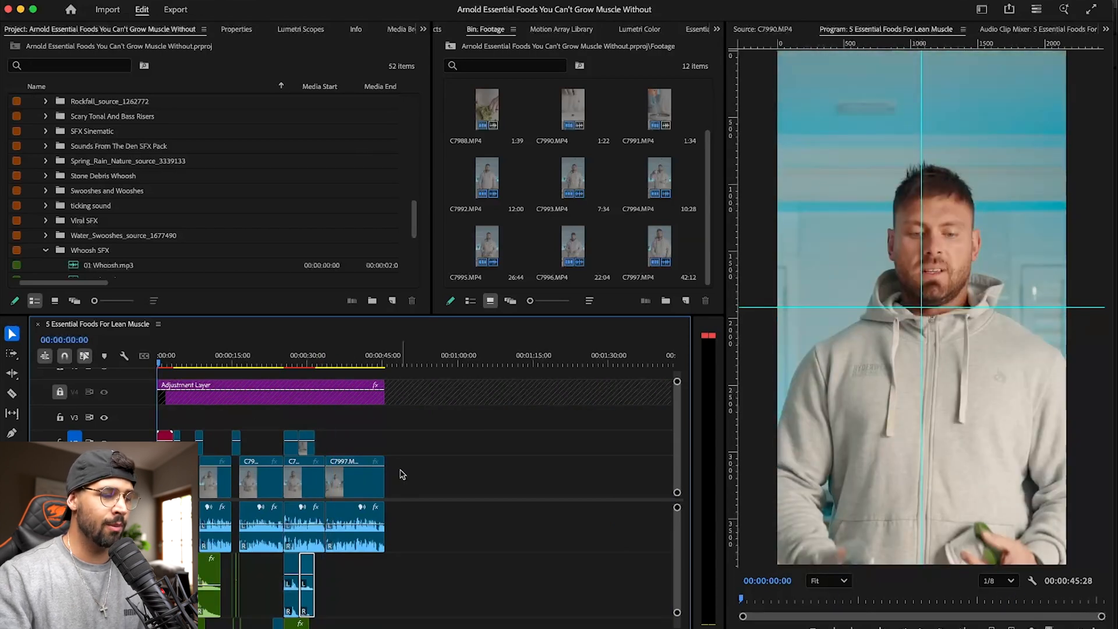
{"action": "key", "text": "backslash"}
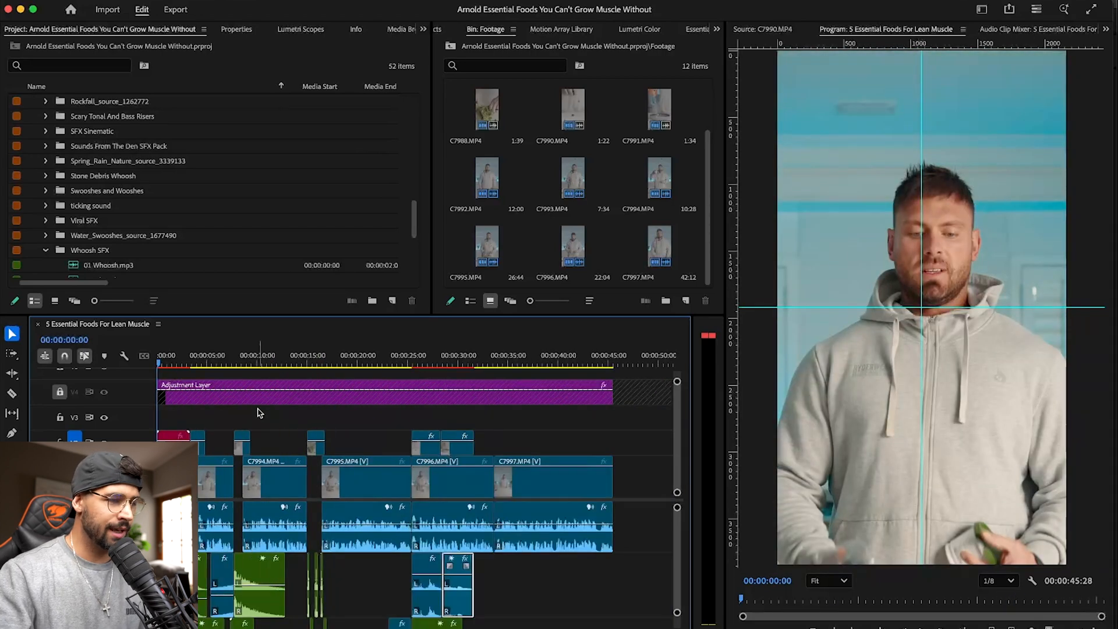
{"action": "scroll", "coordinate": [35, 116], "scroll_direction": "up", "scroll_amount": 10}
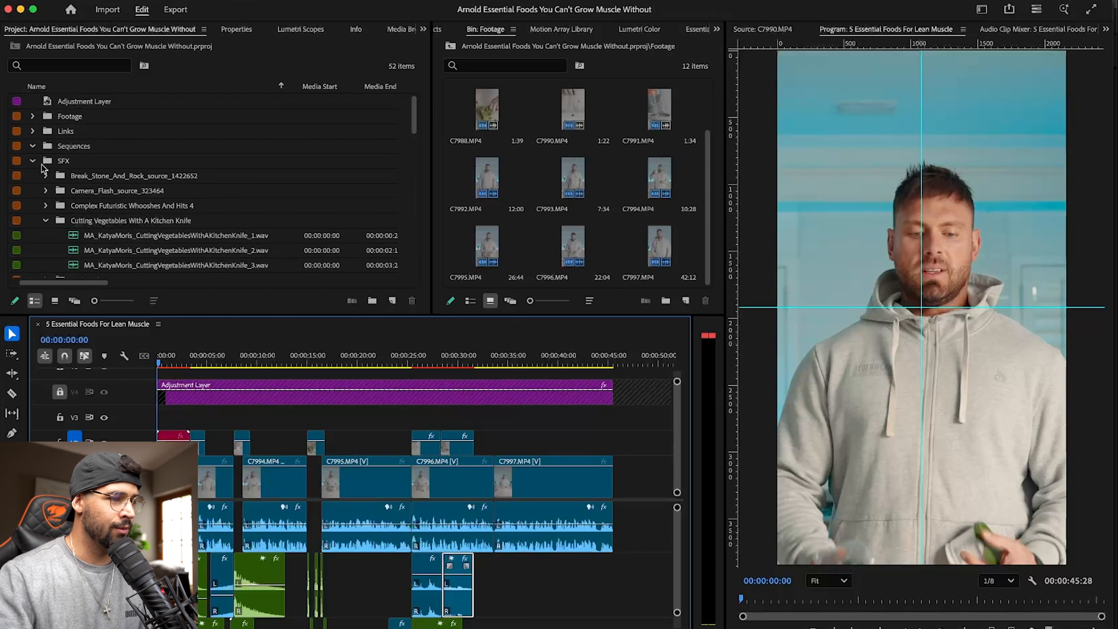
{"action": "left_click", "coordinate": [33, 160]}
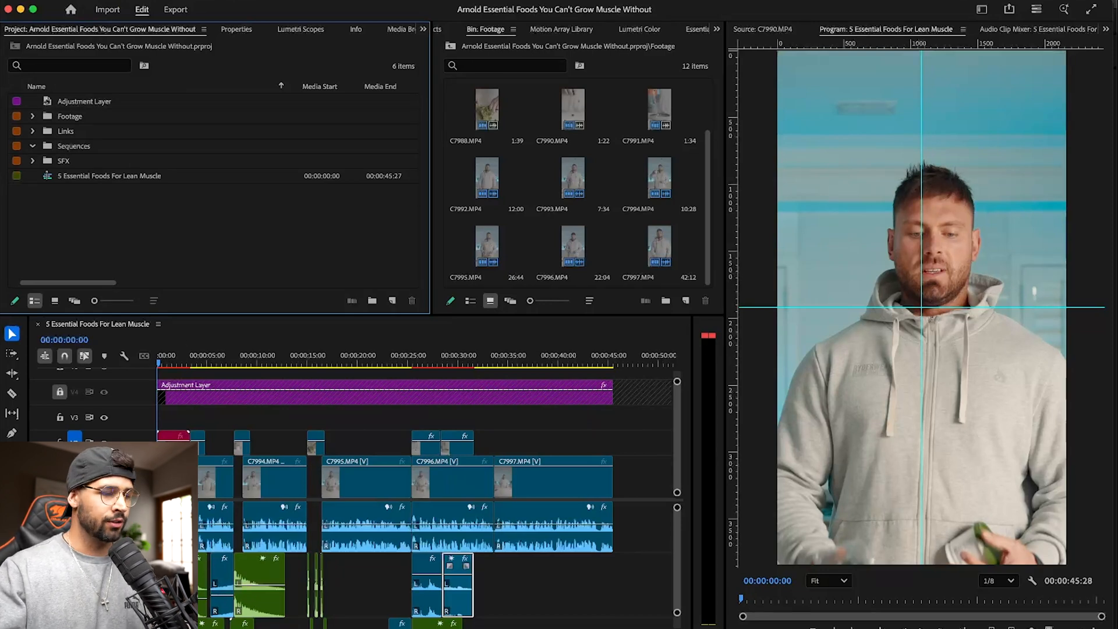
- Switch to Finder and preview the songs Can't Stop Me Now, Finest Hour and Pink Pony Club in the Downloads folder
{"action": "key", "text": "super+Tab"}
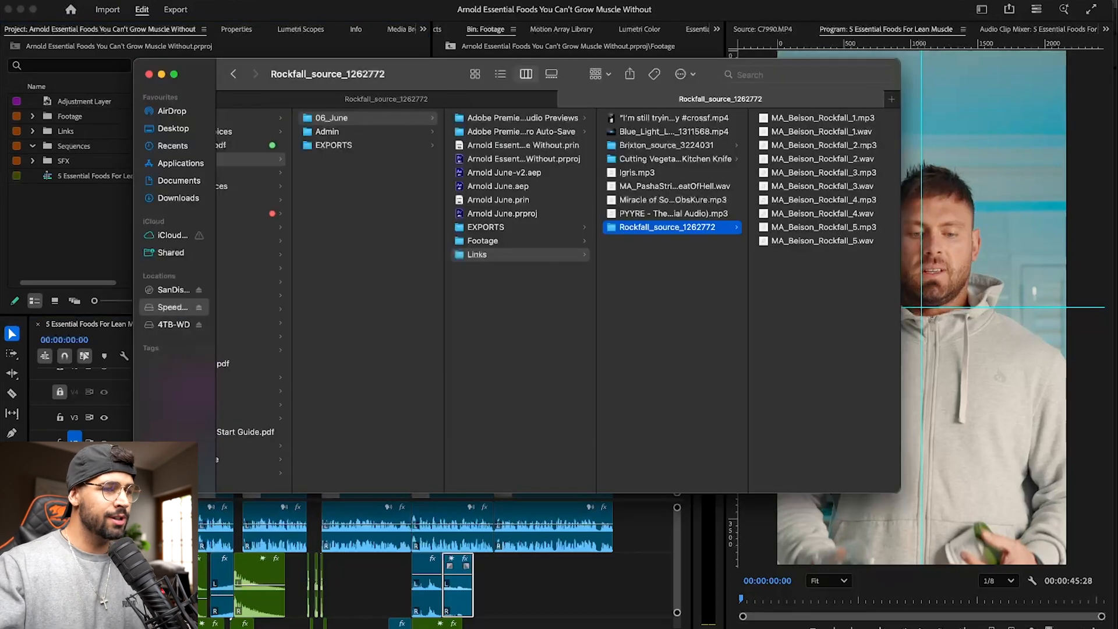
{"action": "left_click", "coordinate": [387, 98]}
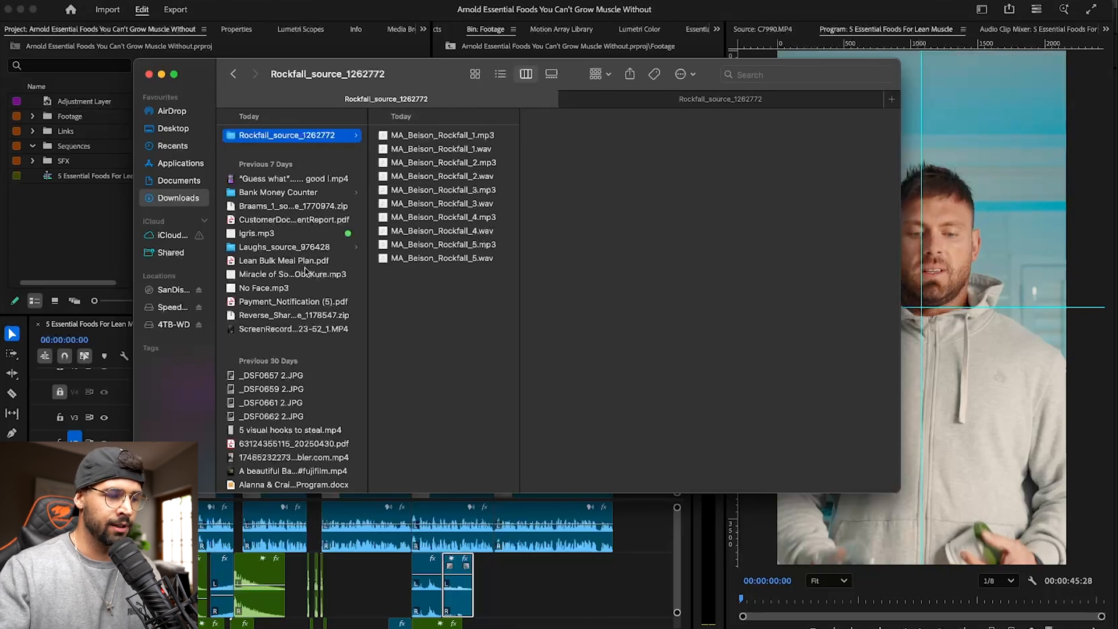
{"action": "scroll", "coordinate": [275, 299], "scroll_direction": "down", "scroll_amount": 5}
{"action": "scroll", "coordinate": [275, 298], "scroll_direction": "down", "scroll_amount": 8}
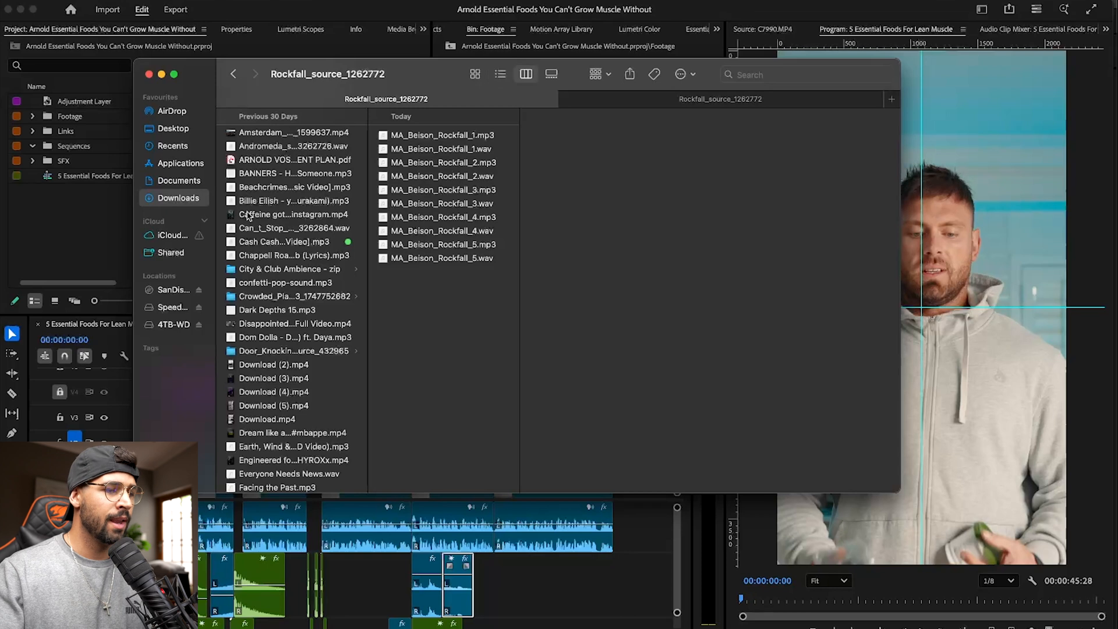
{"action": "left_click", "coordinate": [270, 229]}
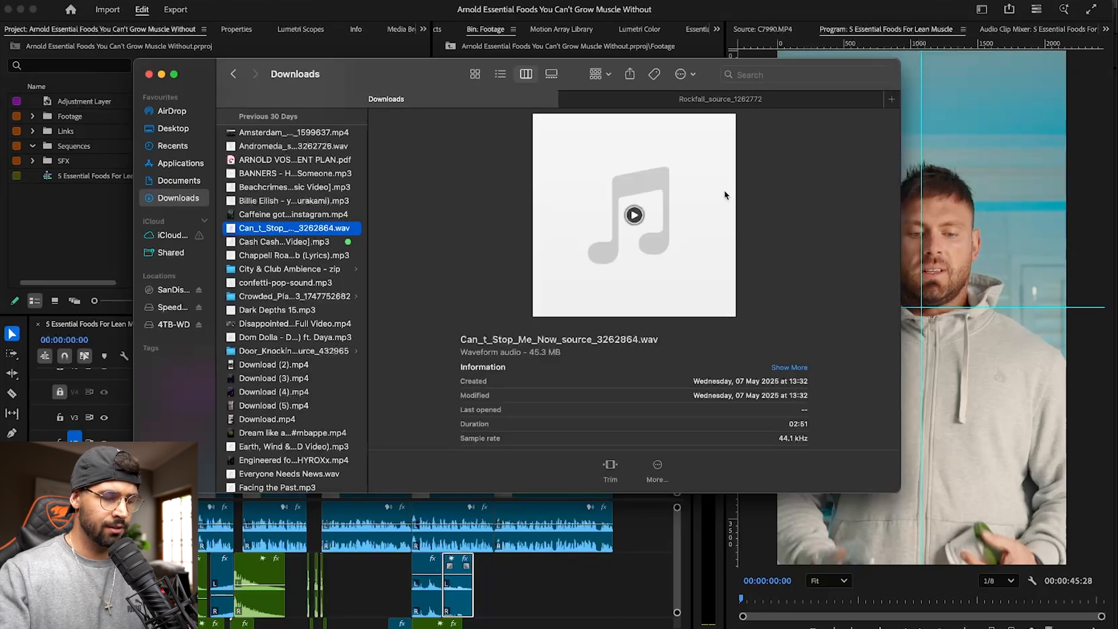
{"action": "key", "text": "space"}
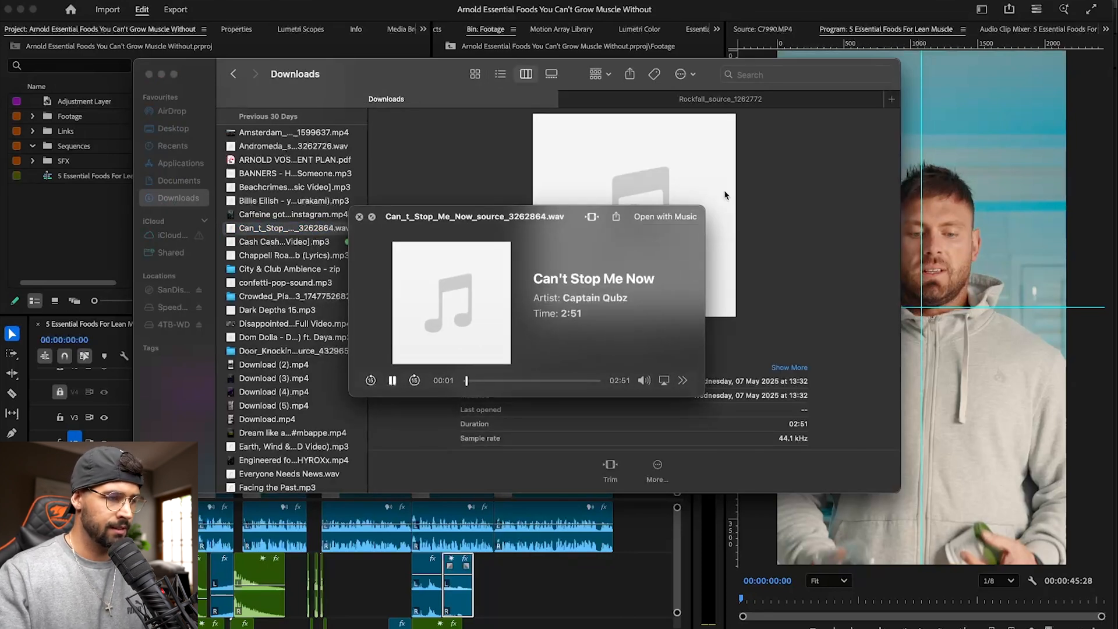
{"action": "key", "text": "Down"}
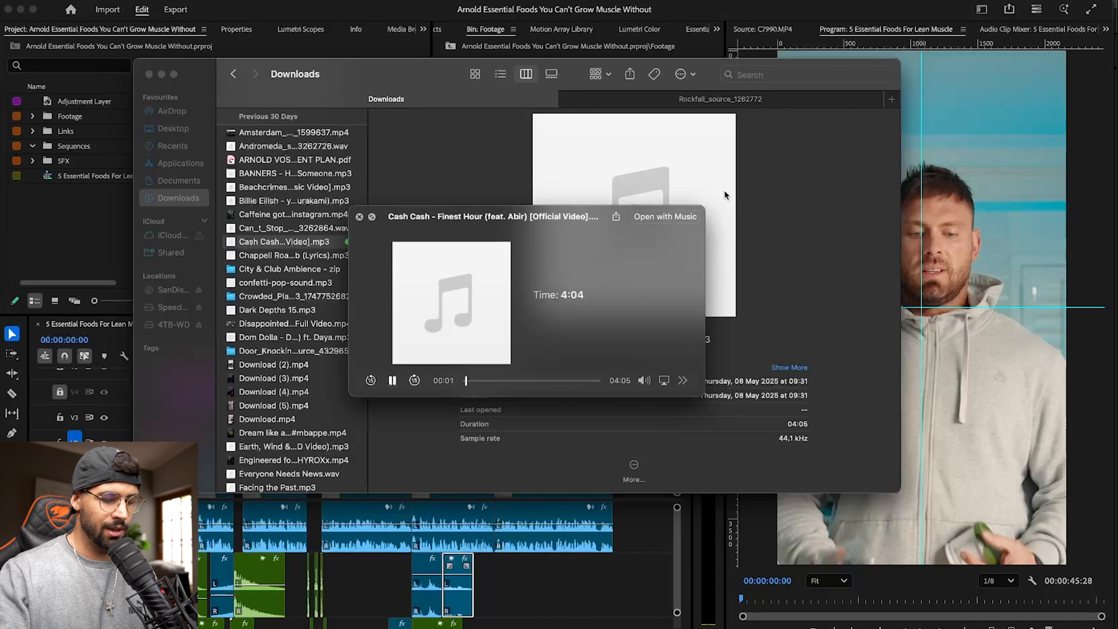
{"action": "left_click", "coordinate": [493, 380]}
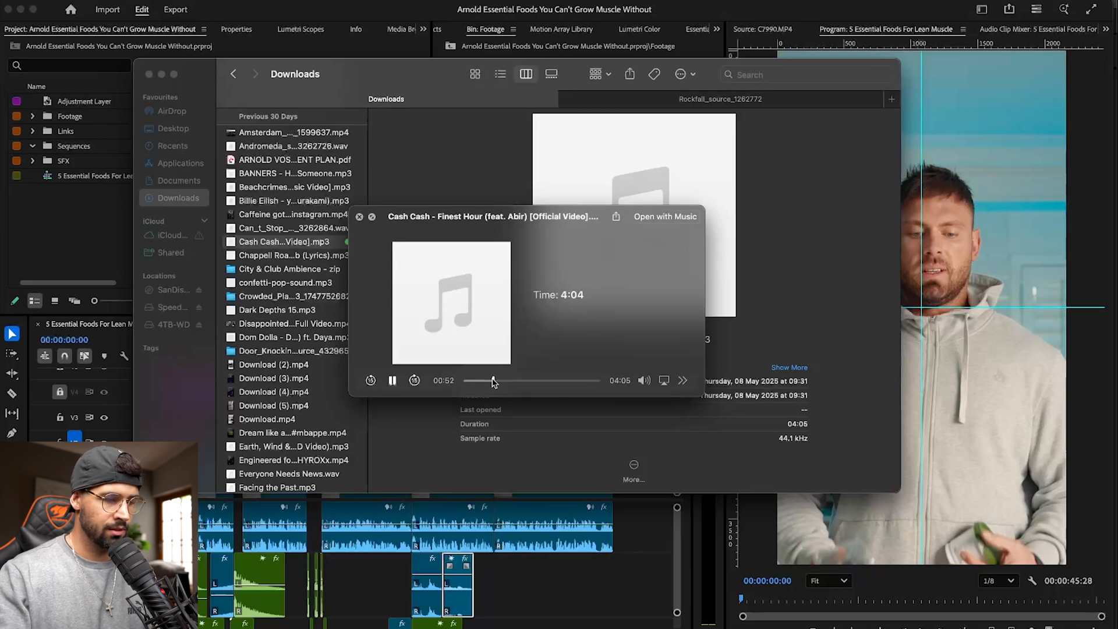
{"action": "key", "text": "Down"}
{"action": "left_click", "coordinate": [493, 381]}
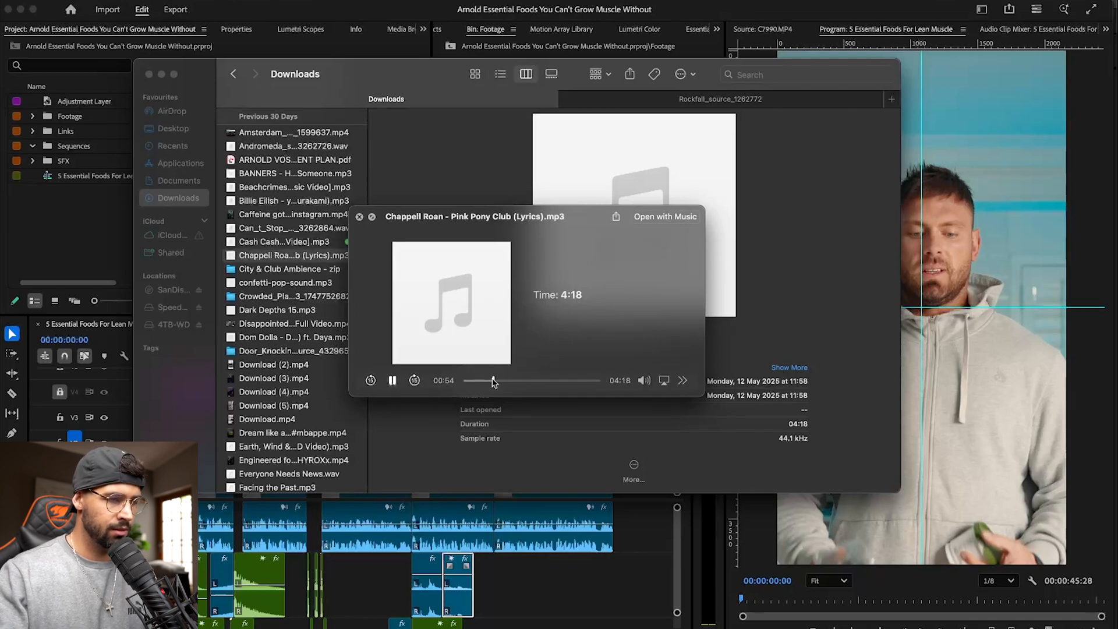
- Preview Dom Dolla's Dreamin in Downloads, listen from about 01:10 and close the preview
{"action": "scroll", "coordinate": [270, 294], "scroll_direction": "down", "scroll_amount": 3}
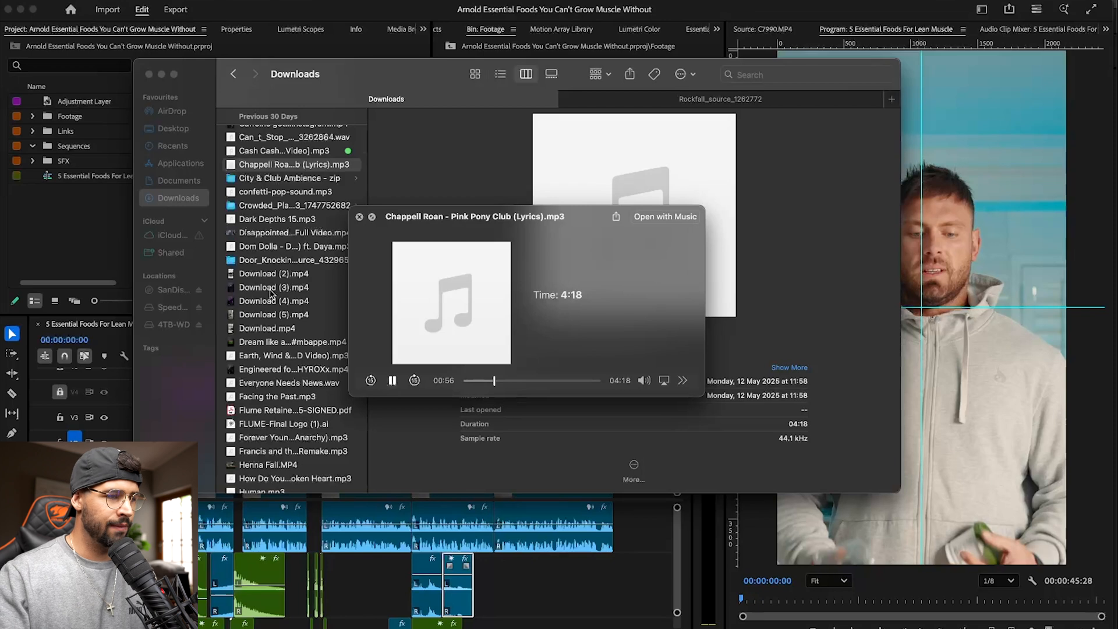
{"action": "left_click", "coordinate": [305, 249]}
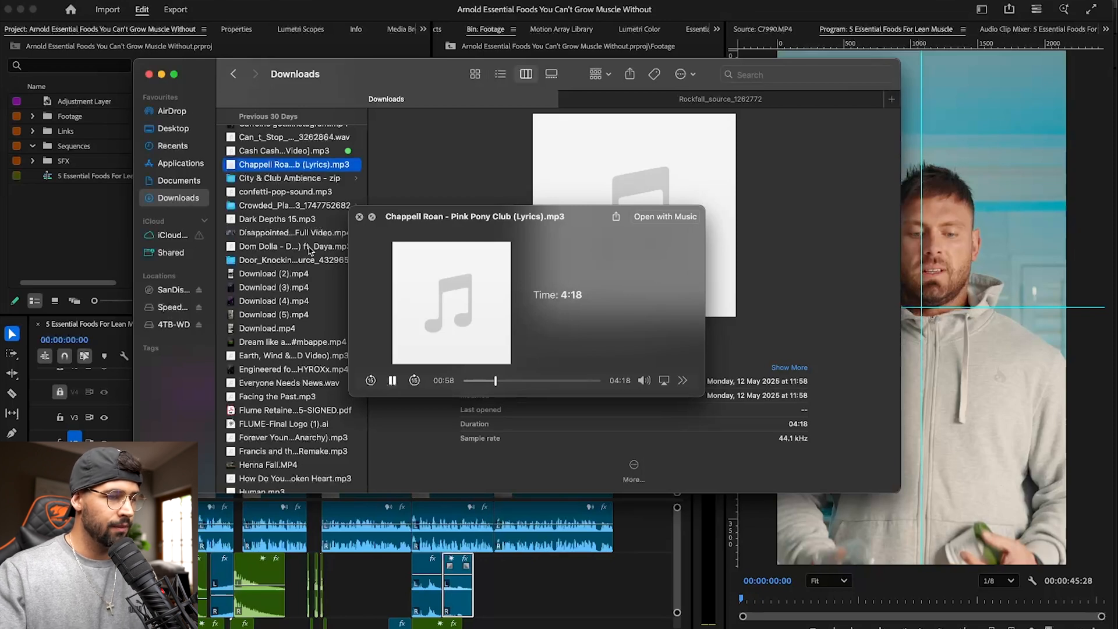
{"action": "left_click", "coordinate": [306, 251]}
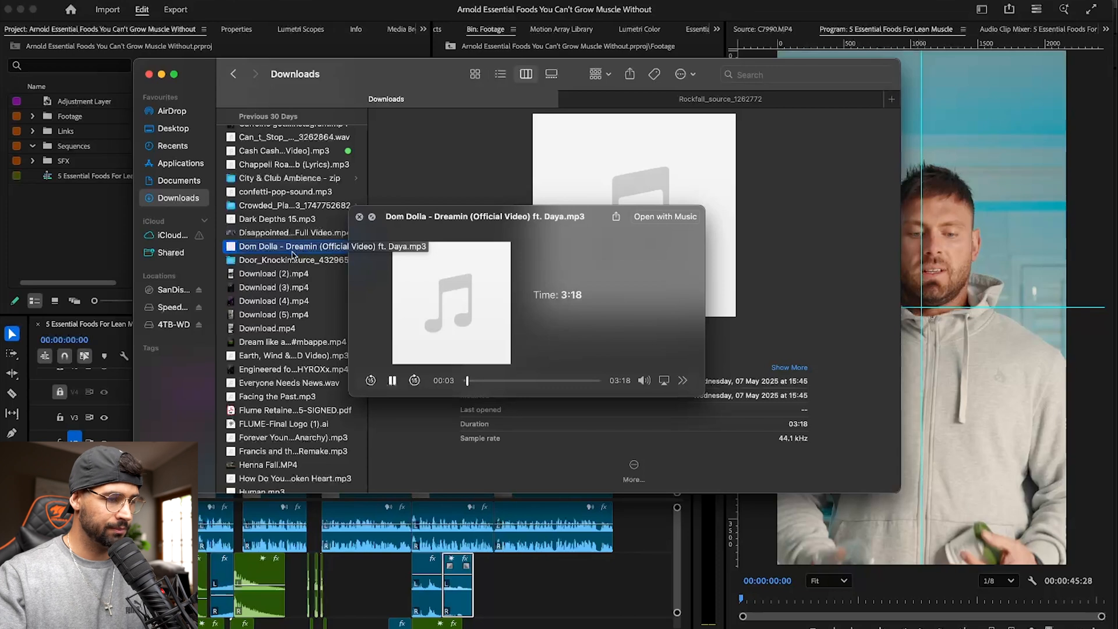
{"action": "scroll", "coordinate": [291, 262], "scroll_direction": "down", "scroll_amount": 4}
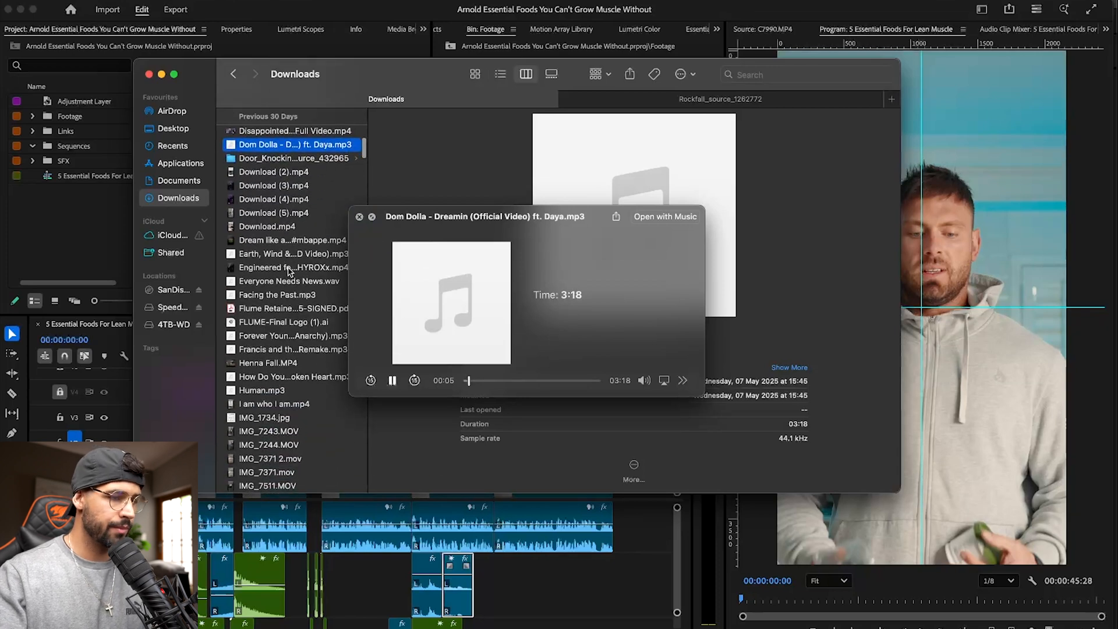
{"action": "left_click_drag", "start_coordinate": [469, 380], "coordinate": [512, 380]}
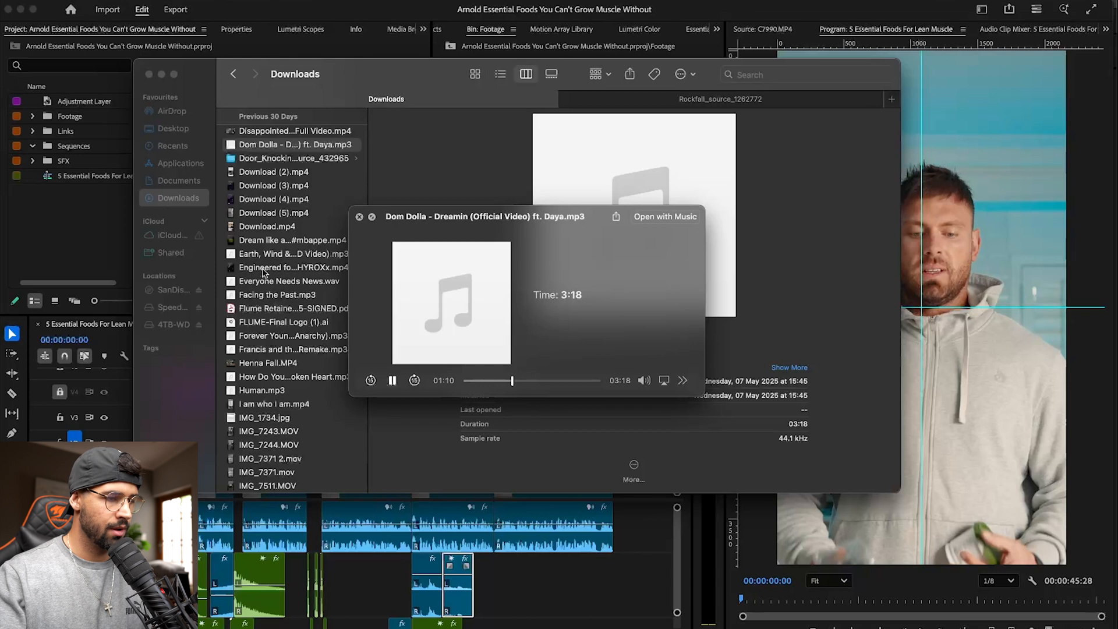
{"action": "key", "text": "space"}
{"action": "scroll", "coordinate": [263, 272], "scroll_direction": "up", "scroll_amount": 10}
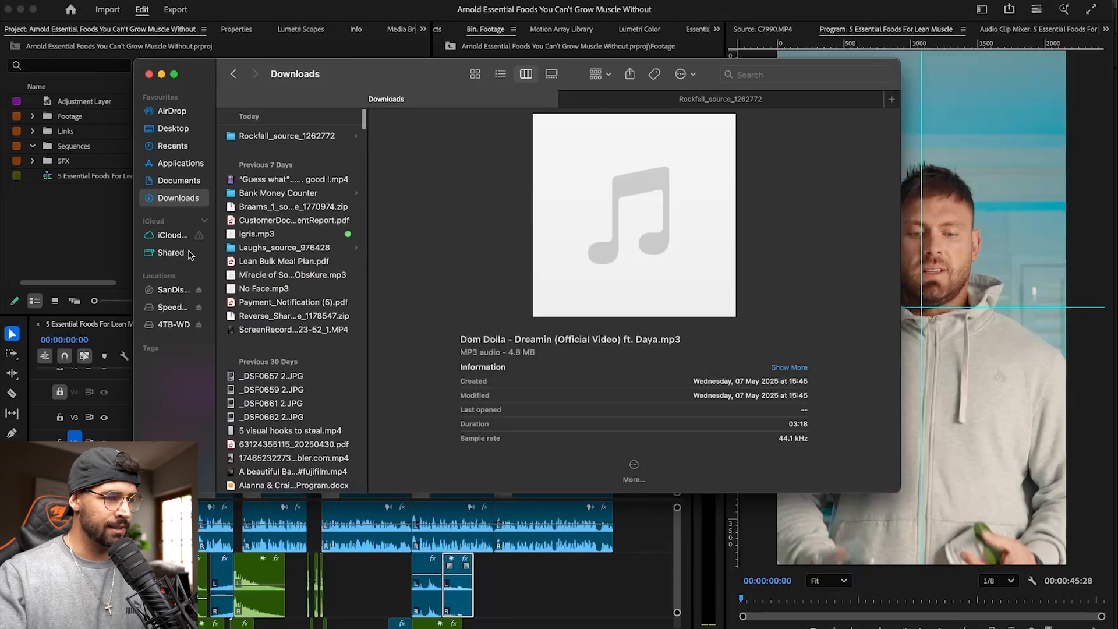
- Import the song Igris.mp3 from the Downloads folder into the Premiere Pro project
{"action": "left_click_drag", "start_coordinate": [257, 233], "coordinate": [72, 225]}
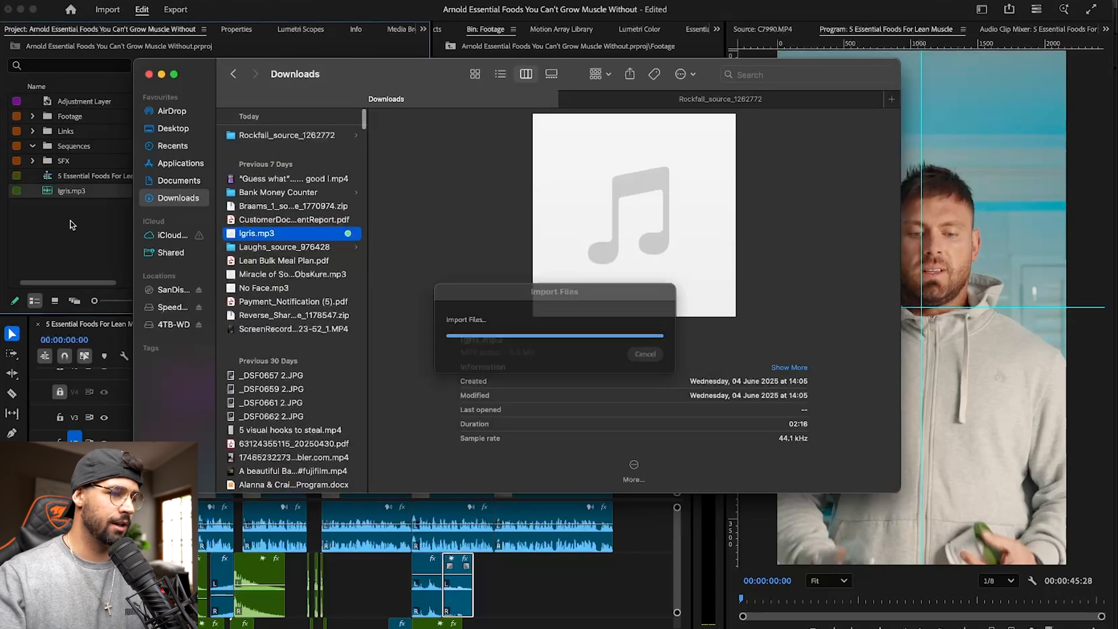
{"action": "scroll", "coordinate": [409, 555], "scroll_direction": "down", "scroll_amount": 5}
{"action": "scroll", "coordinate": [407, 552], "scroll_direction": "down", "scroll_amount": 4}
{"action": "scroll", "coordinate": [407, 551], "scroll_direction": "up", "scroll_amount": 10}
{"action": "scroll", "coordinate": [400, 471], "scroll_direction": "up", "scroll_amount": 2}
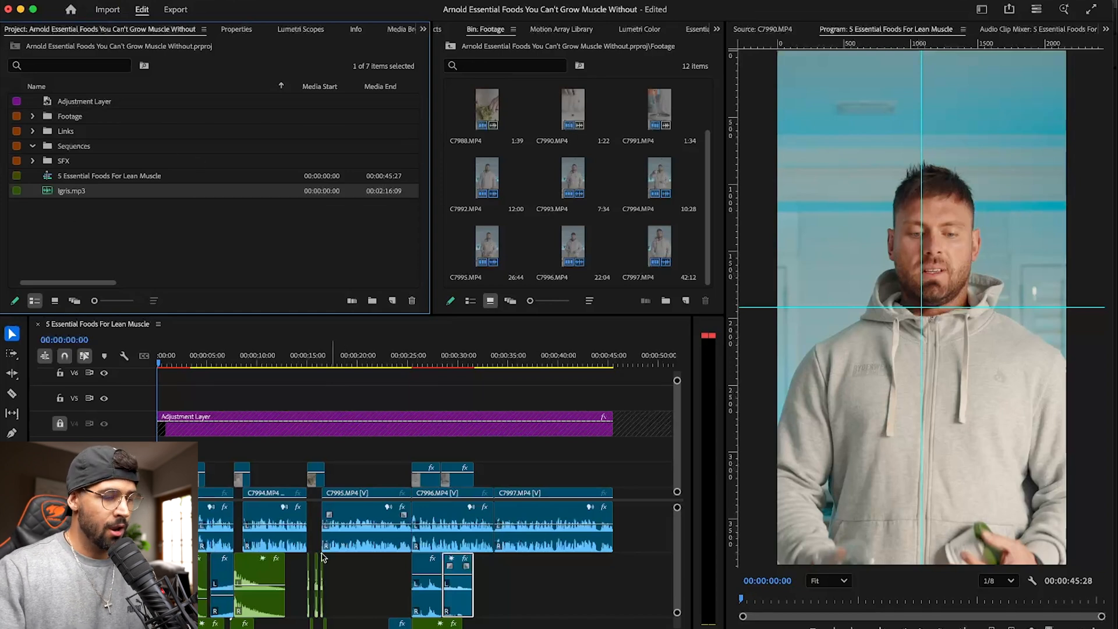
- Place Igris.mp3 on an empty audio track below the sound effects near the sequence start, and set the playhead to 00:00:20:08
{"action": "scroll", "coordinate": [322, 558], "scroll_direction": "down", "scroll_amount": 5}
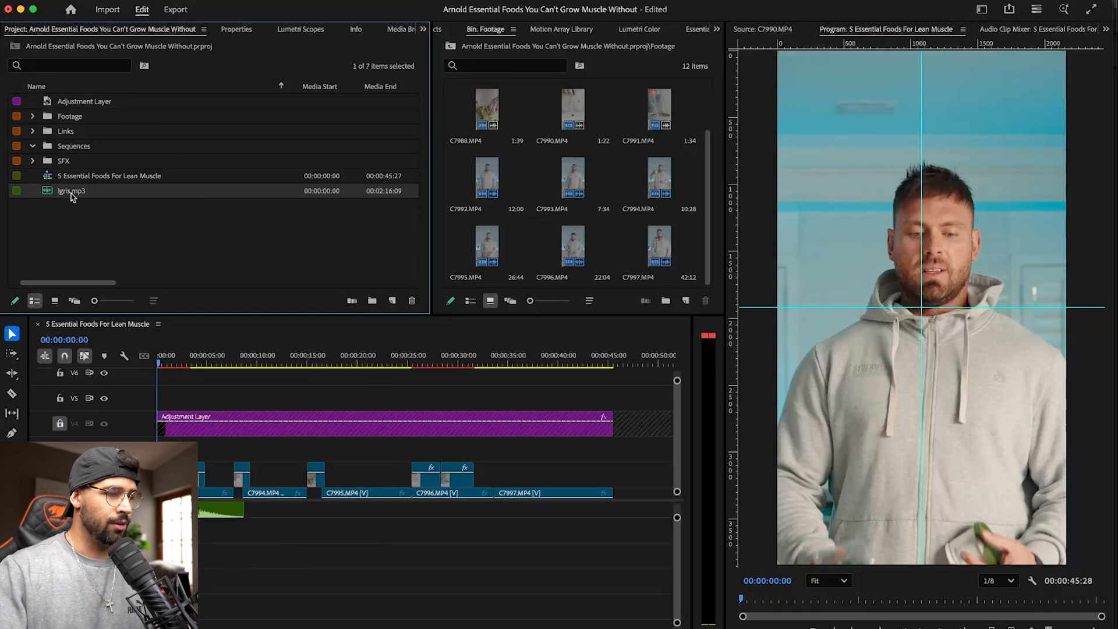
{"action": "scroll", "coordinate": [207, 548], "scroll_direction": "up", "scroll_amount": 5}
{"action": "scroll", "coordinate": [406, 561], "scroll_direction": "down", "scroll_amount": 5}
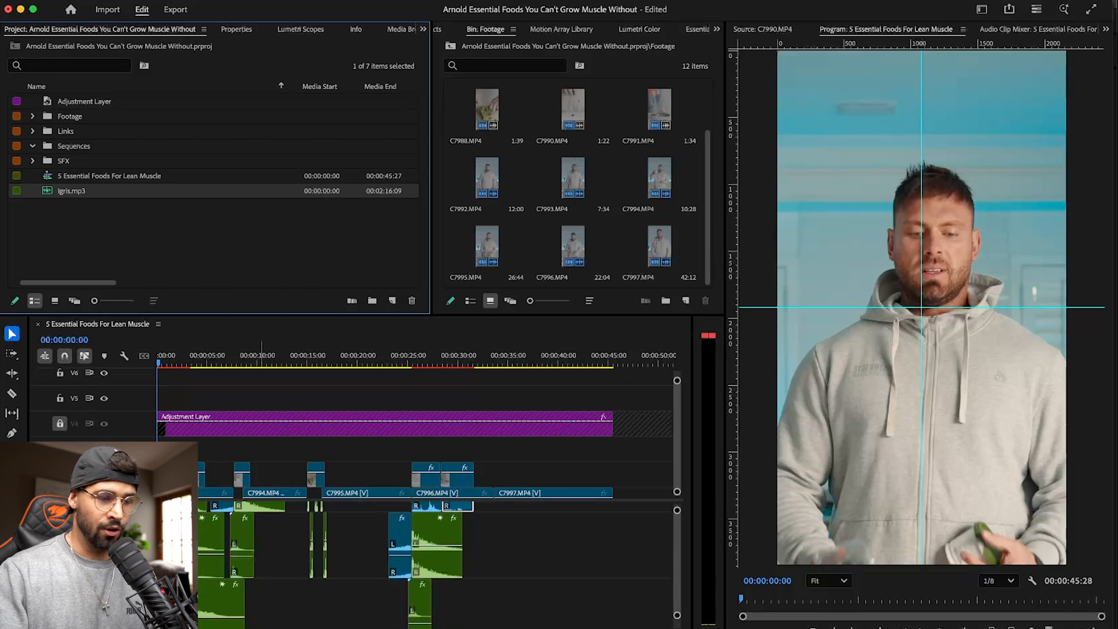
{"action": "scroll", "coordinate": [407, 553], "scroll_direction": "up", "scroll_amount": 5}
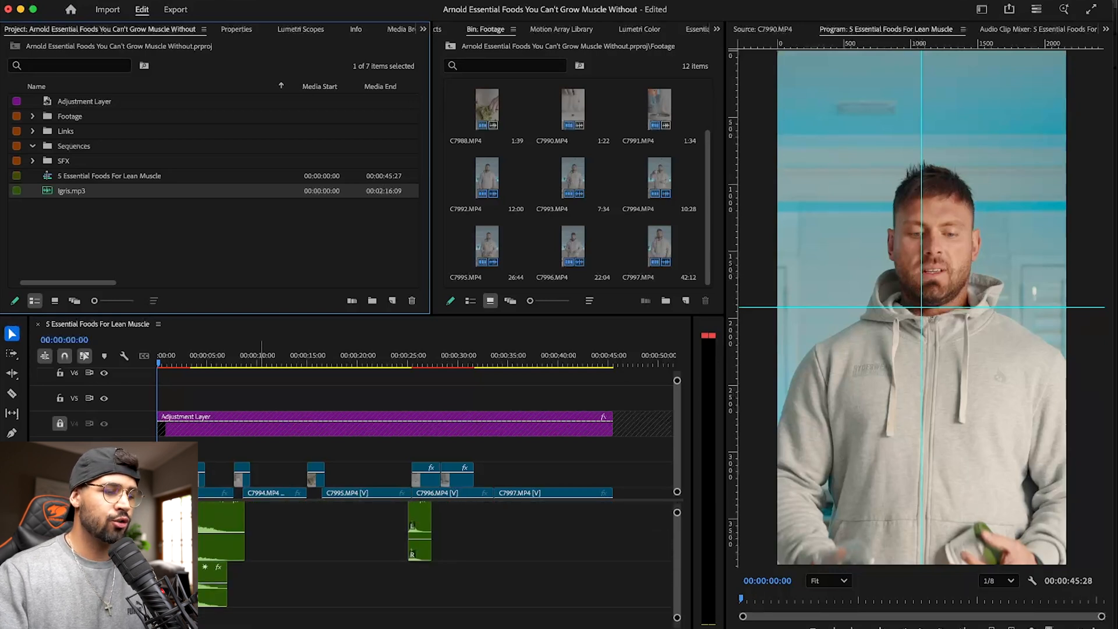
{"action": "scroll", "coordinate": [408, 562], "scroll_direction": "up", "scroll_amount": 3}
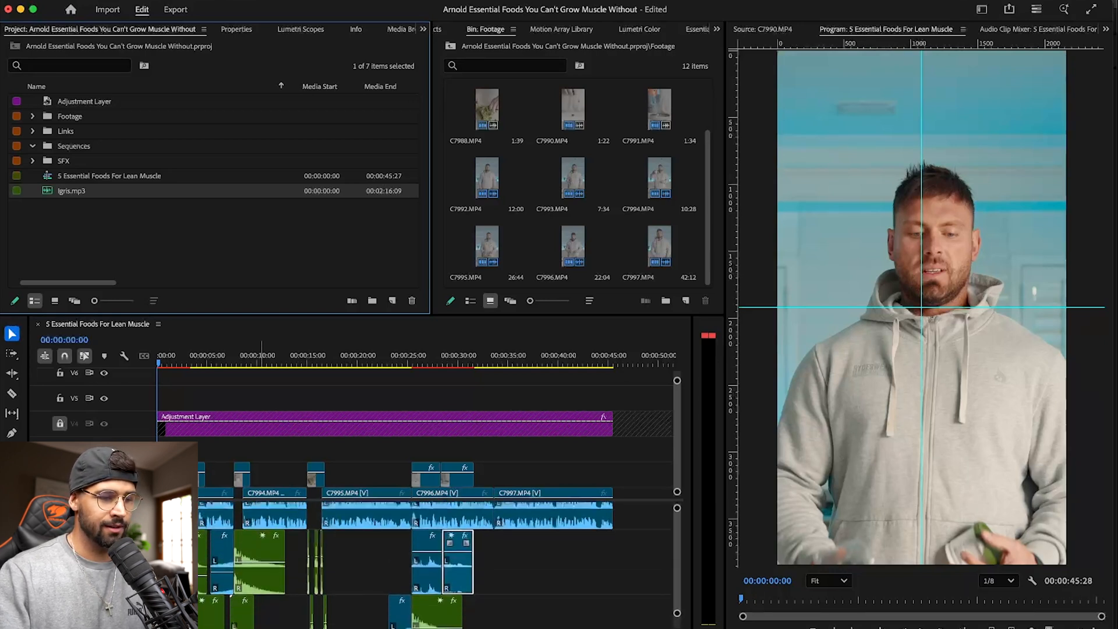
{"action": "scroll", "coordinate": [408, 553], "scroll_direction": "down", "scroll_amount": 2}
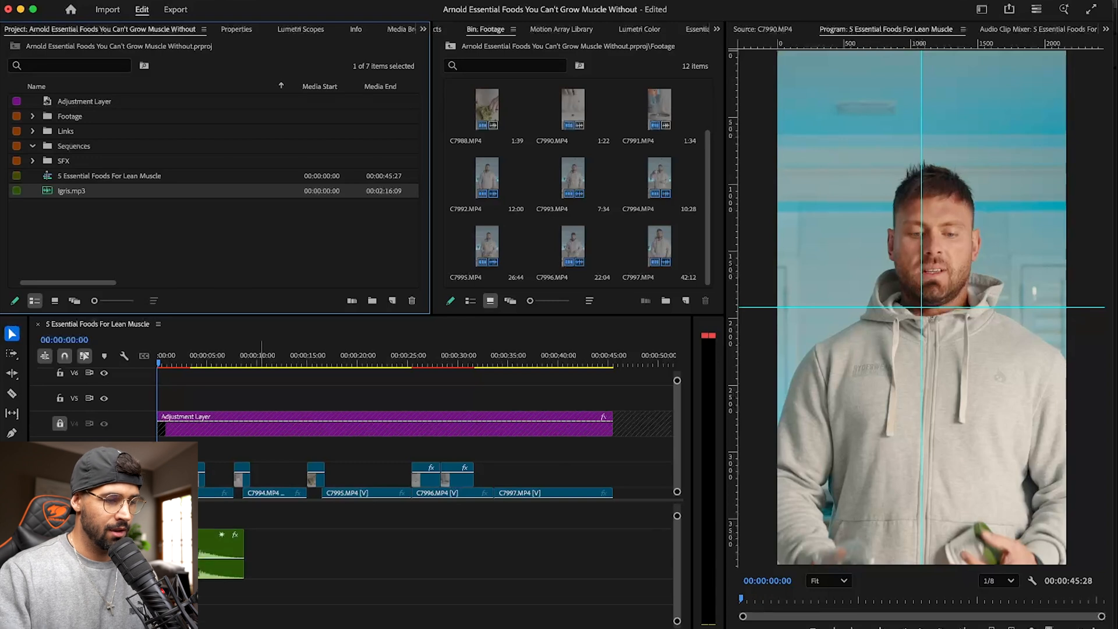
{"action": "left_click_drag", "start_coordinate": [68, 196], "coordinate": [233, 591]}
{"action": "left_click", "coordinate": [359, 354]}
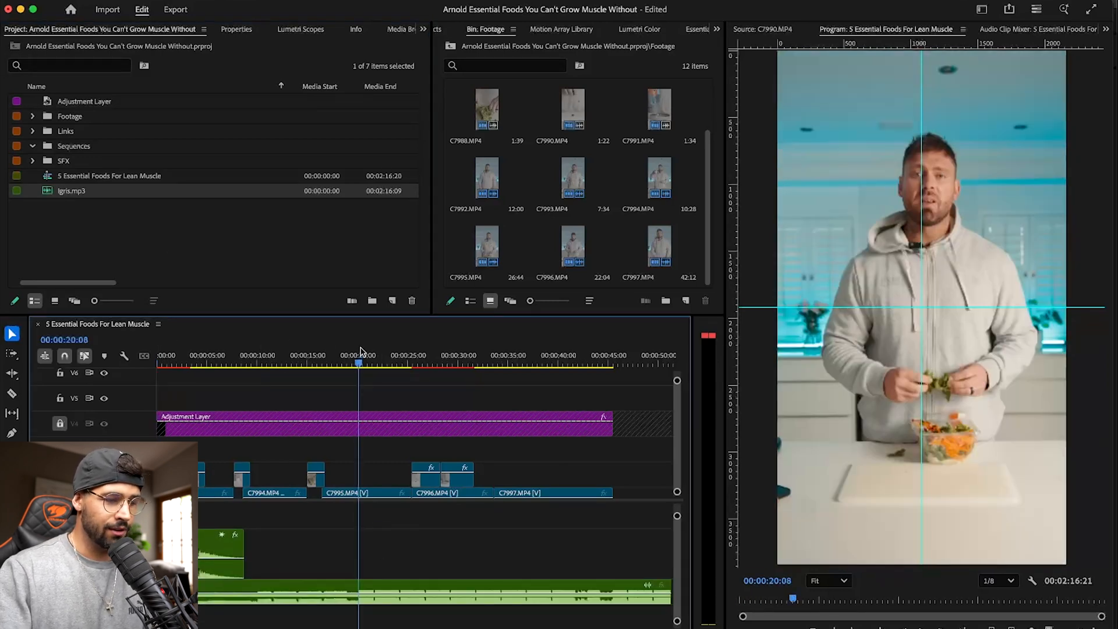
{"action": "key", "text": "c"}
{"action": "left_click", "coordinate": [361, 586]}
{"action": "key", "text": "v"}
{"action": "left_click_drag", "start_coordinate": [404, 588], "coordinate": [423, 614]}
{"action": "key", "text": "super+z"}
{"action": "key", "text": "super+z"}
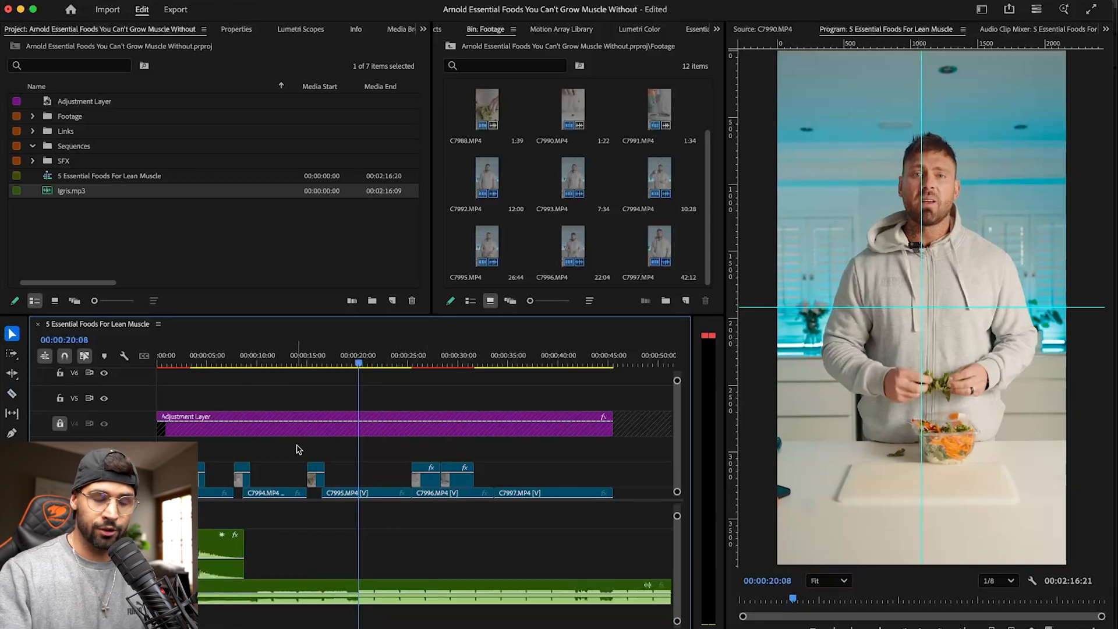
- Enlarge the music track and cut Igris.mp3 at 00:00:20:08, where the beat kicks in
{"action": "left_click_drag", "start_coordinate": [116, 604], "coordinate": [116, 628]}
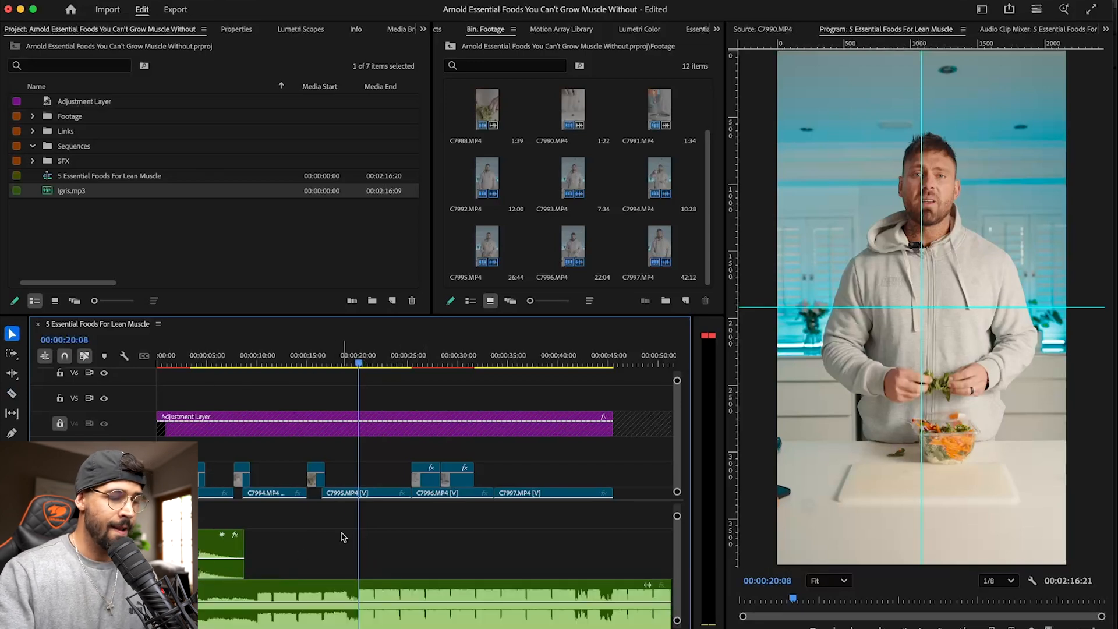
{"action": "key", "text": "c"}
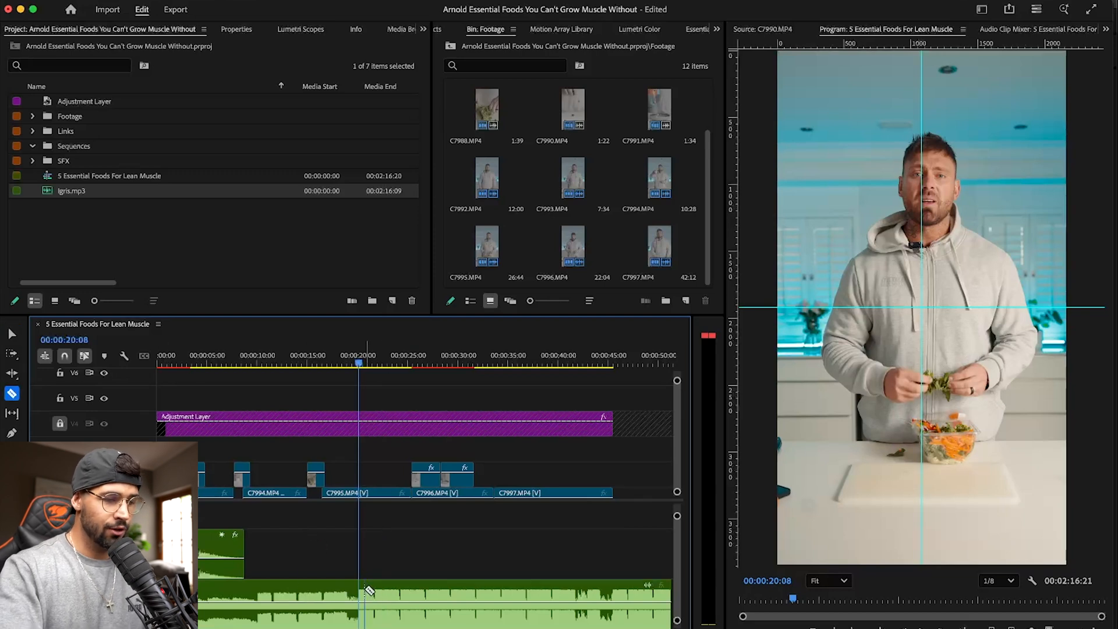
{"action": "key", "text": "equal"}
{"action": "key", "text": "equal"}
{"action": "key", "text": "equal"}
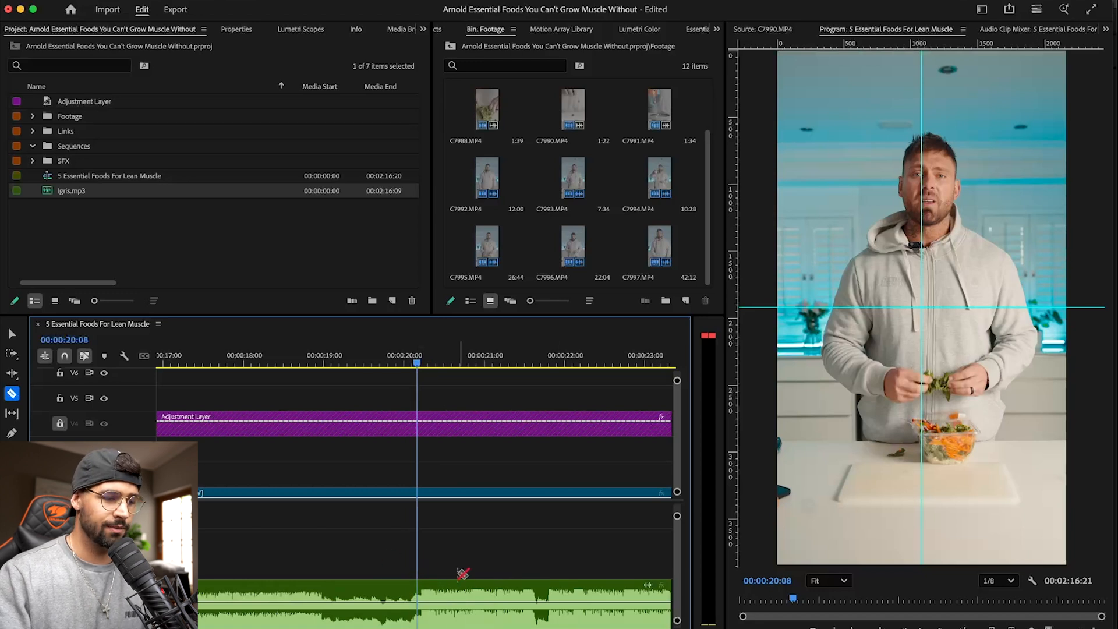
{"action": "scroll", "coordinate": [461, 574], "scroll_direction": "up", "scroll_amount": 4}
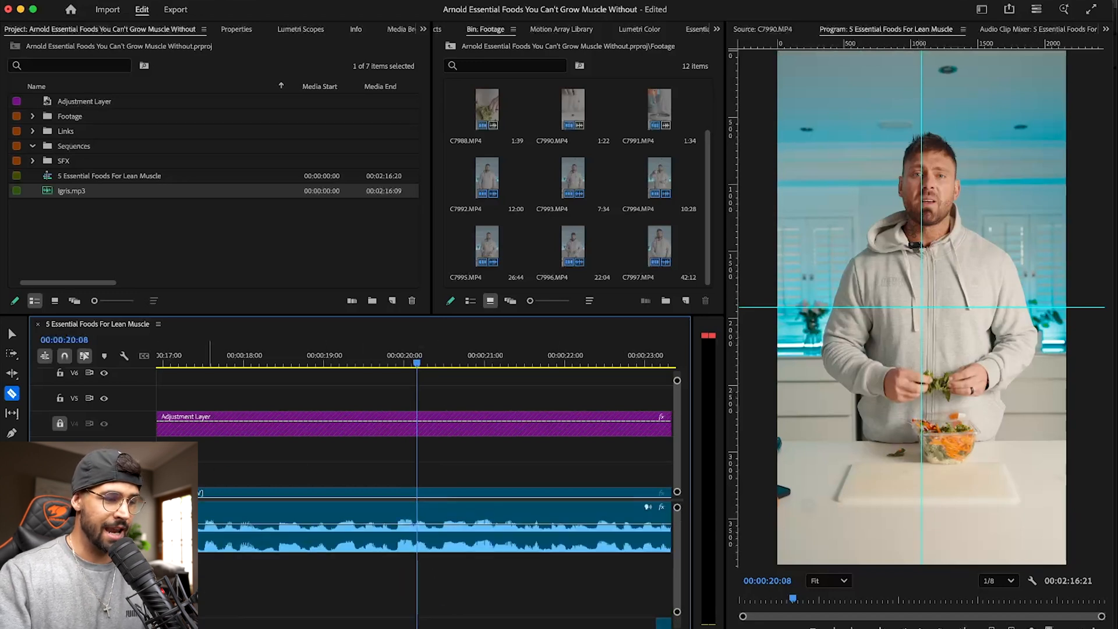
{"action": "scroll", "coordinate": [289, 483], "scroll_direction": "down", "scroll_amount": 2}
{"action": "scroll", "coordinate": [434, 539], "scroll_direction": "down", "scroll_amount": 3}
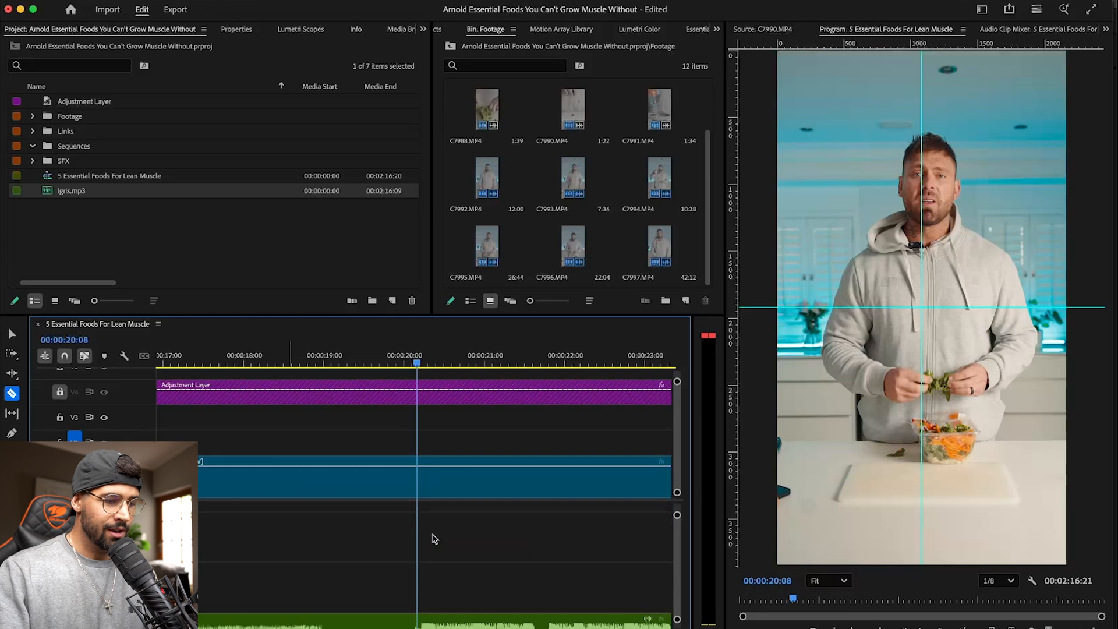
{"action": "left_click", "coordinate": [410, 542]}
- Delete the intro part of Igris.mp3 before the cut and move the remaining music to the start of the sequence
{"action": "key", "text": "v"}
{"action": "left_click", "coordinate": [348, 544]}
{"action": "key", "text": "Delete"}
{"action": "key", "text": "minus"}
{"action": "key", "text": "minus"}
{"action": "key", "text": "minus"}
{"action": "key", "text": "minus"}
{"action": "left_click_drag", "start_coordinate": [348, 546], "coordinate": [247, 545]}
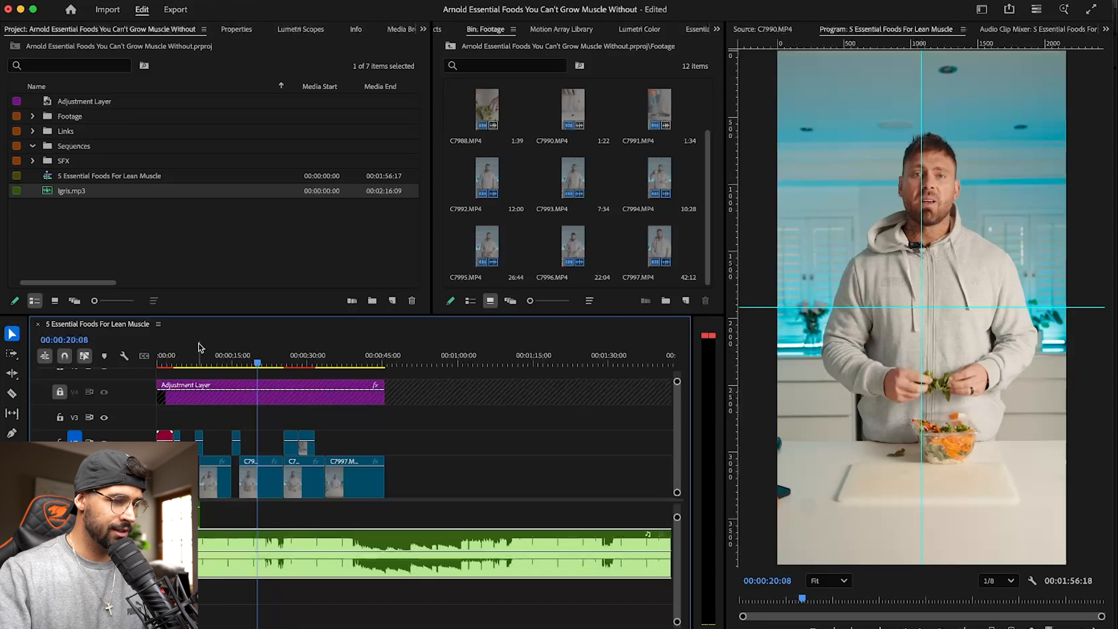
- Play the sequence opening with the music, audition Igris.mp3 alone in the Source Monitor and return to the Program Monitor
{"action": "key", "text": "Home"}
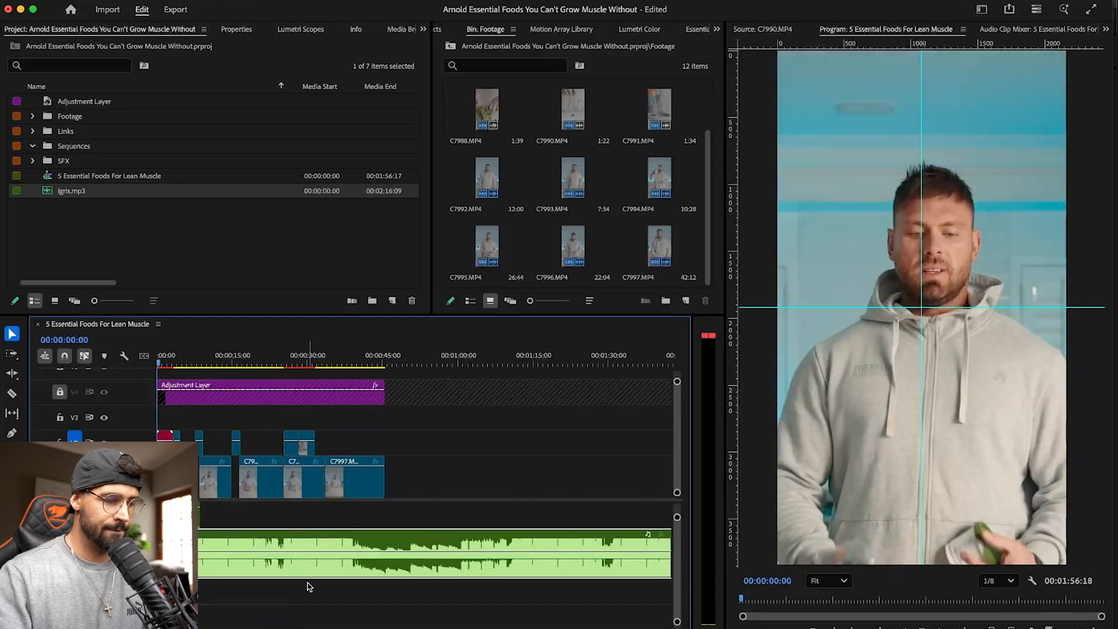
{"action": "key", "text": "space"}
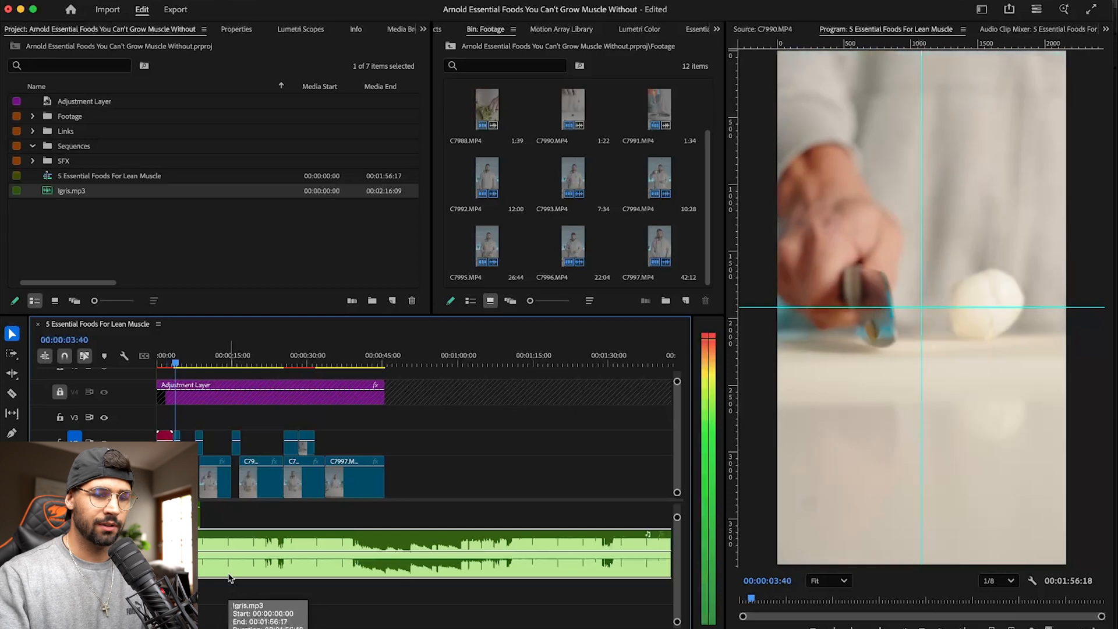
{"action": "key", "text": "space"}
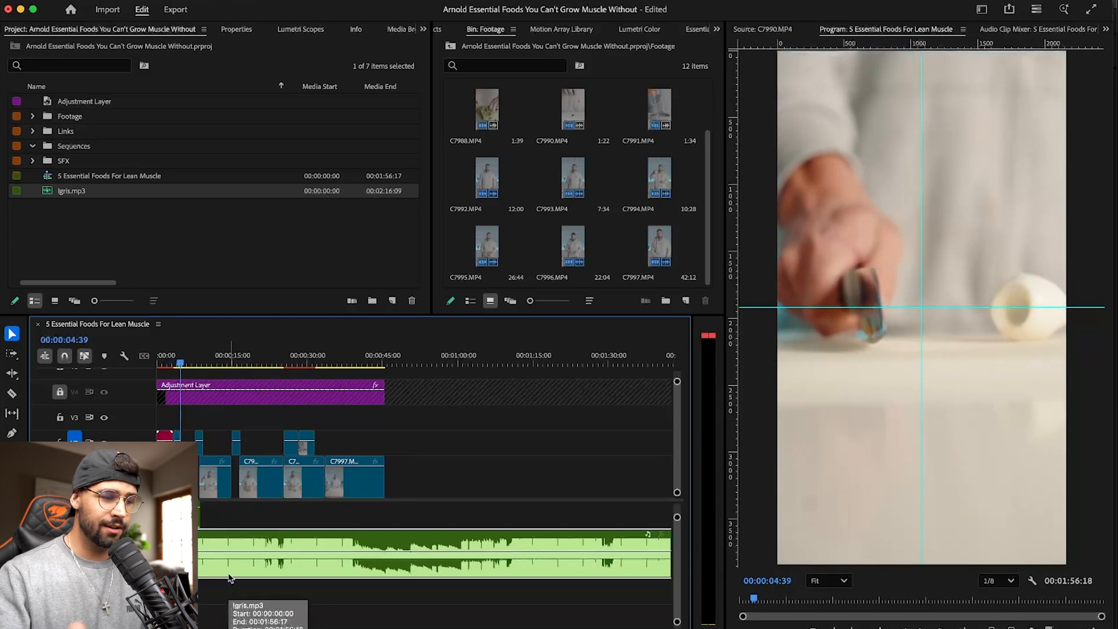
{"action": "double_click", "coordinate": [301, 536]}
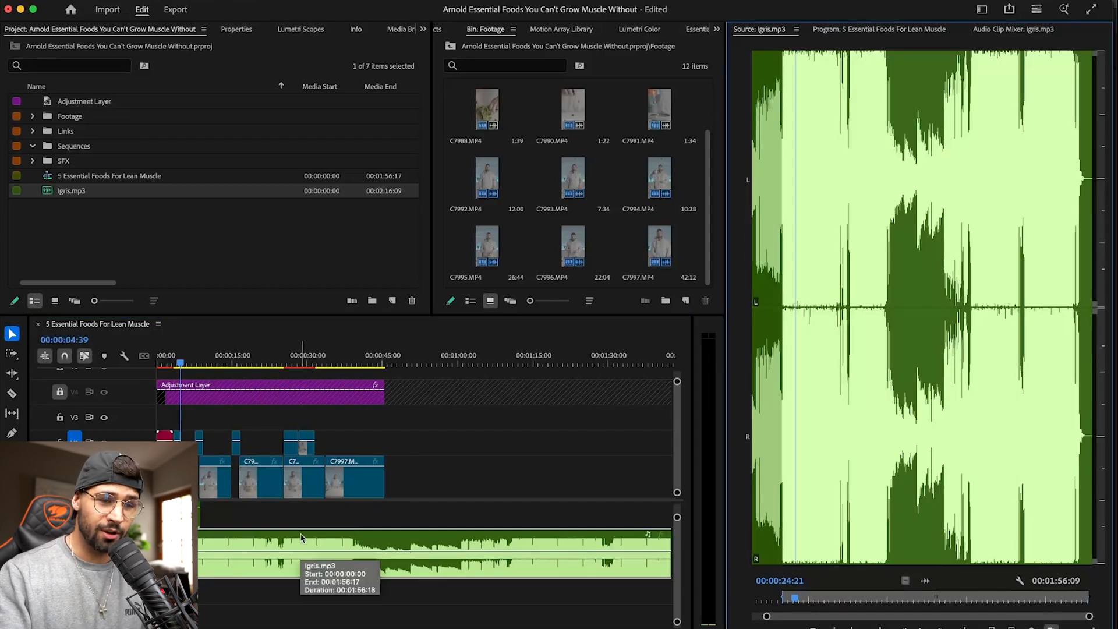
{"action": "key", "text": "space"}
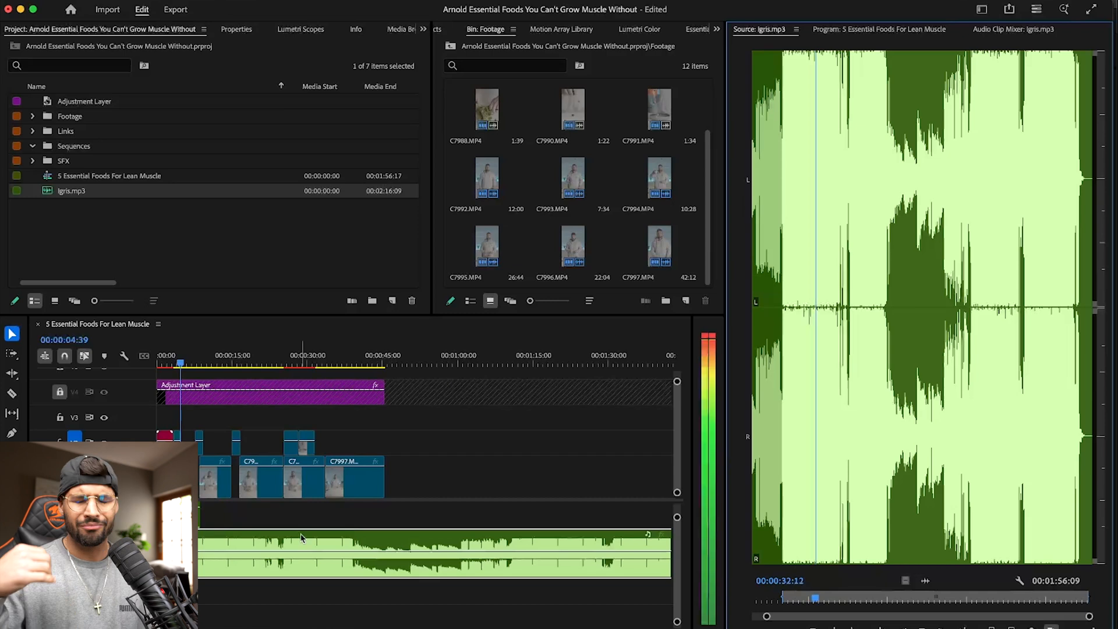
{"action": "key", "text": "space"}
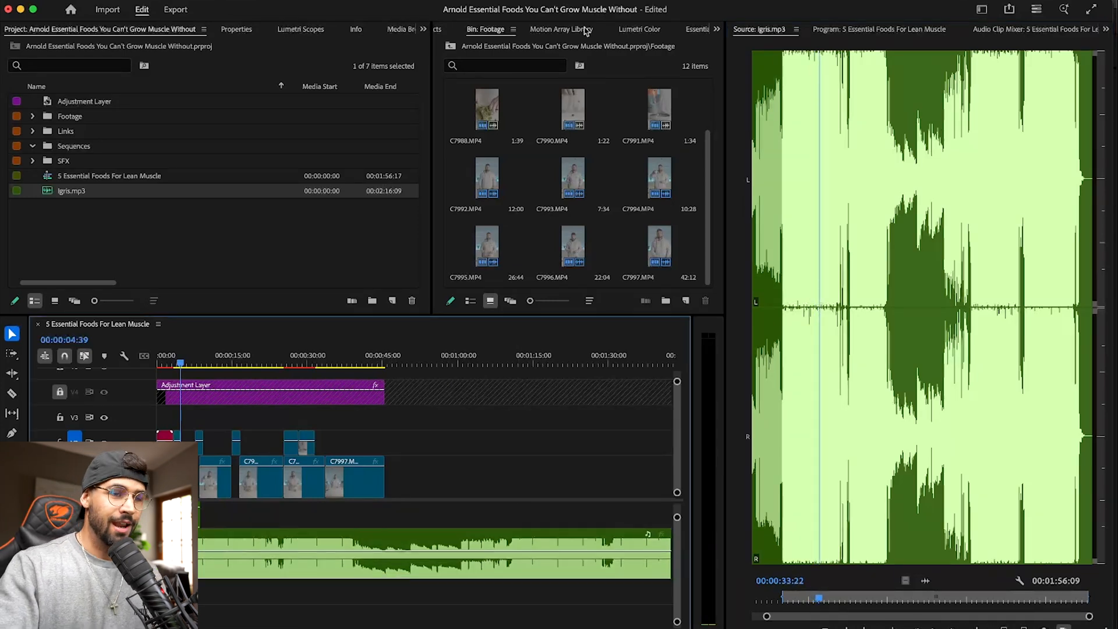
{"action": "left_click", "coordinate": [919, 35]}
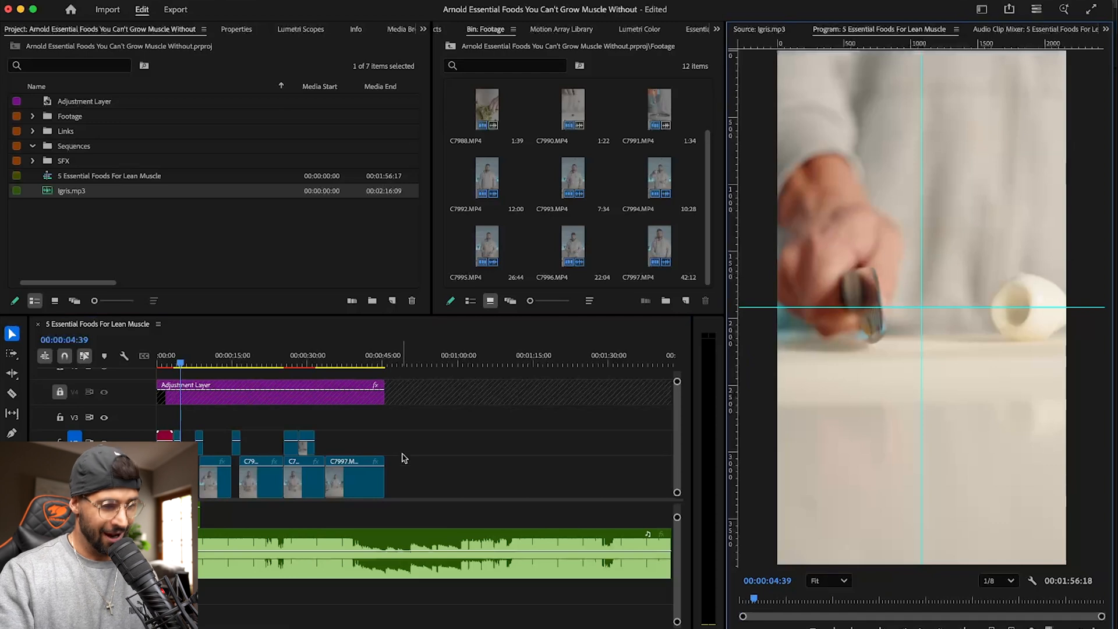
- Lower the Igris.mp3 clip volume to -20.0 dB in Essential Sound, save the project and replay the opening
{"action": "left_click", "coordinate": [336, 550]}
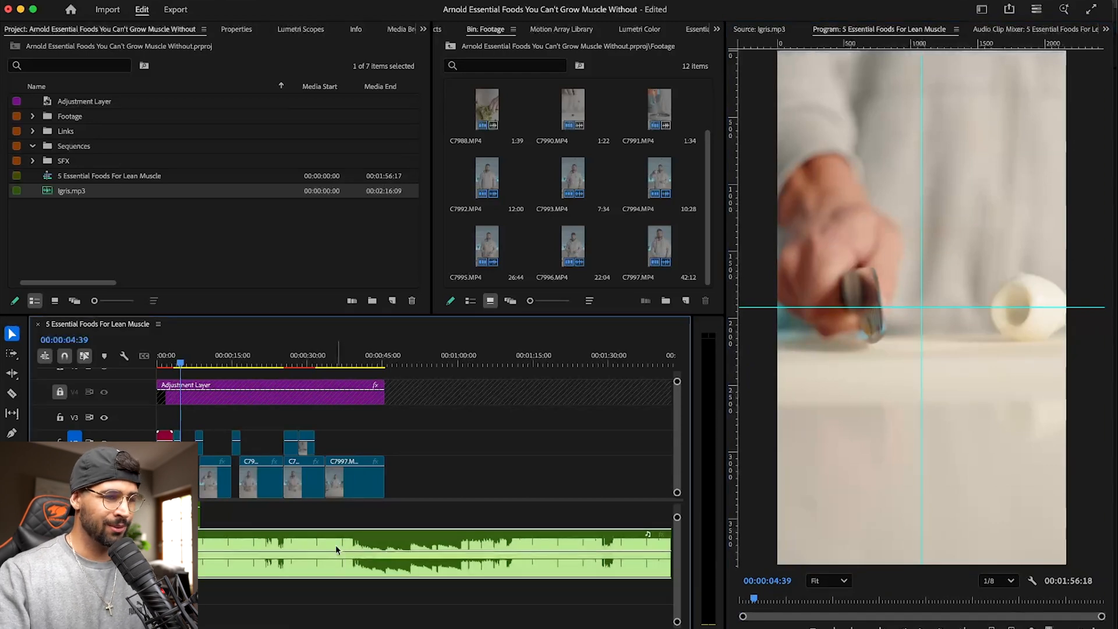
{"action": "left_click", "coordinate": [696, 29]}
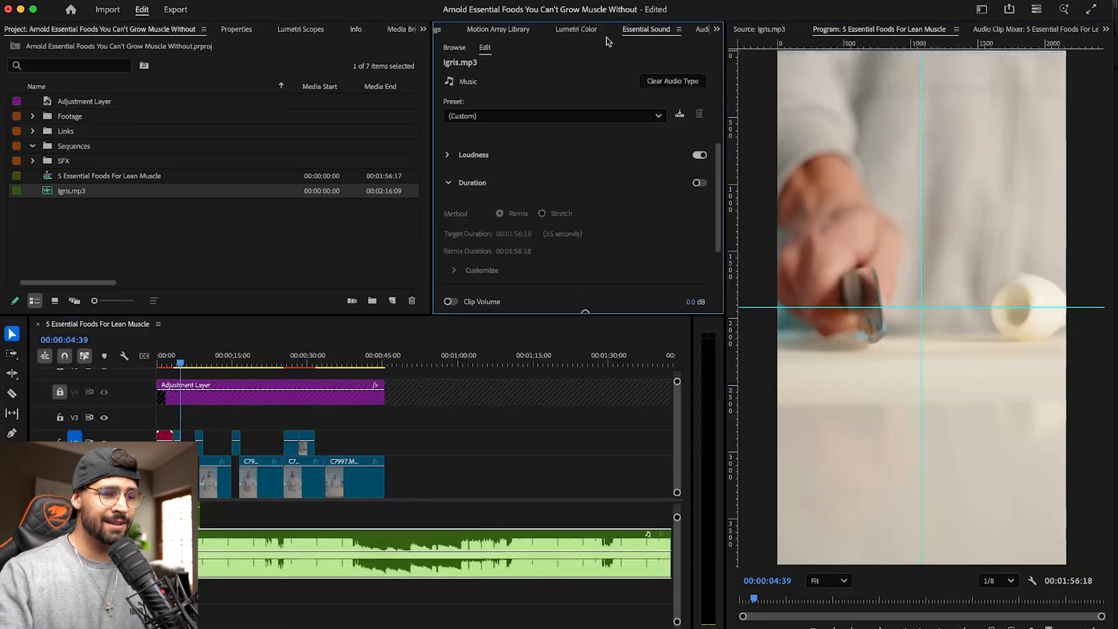
{"action": "scroll", "coordinate": [634, 223], "scroll_direction": "down", "scroll_amount": 1}
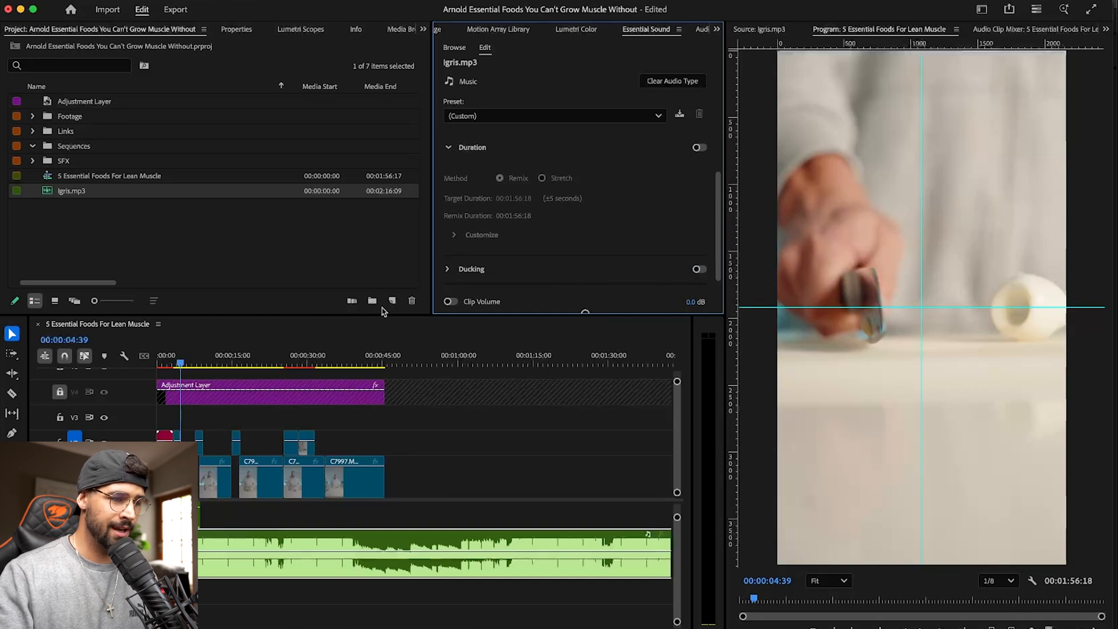
{"action": "left_click_drag", "start_coordinate": [465, 314], "coordinate": [469, 349]}
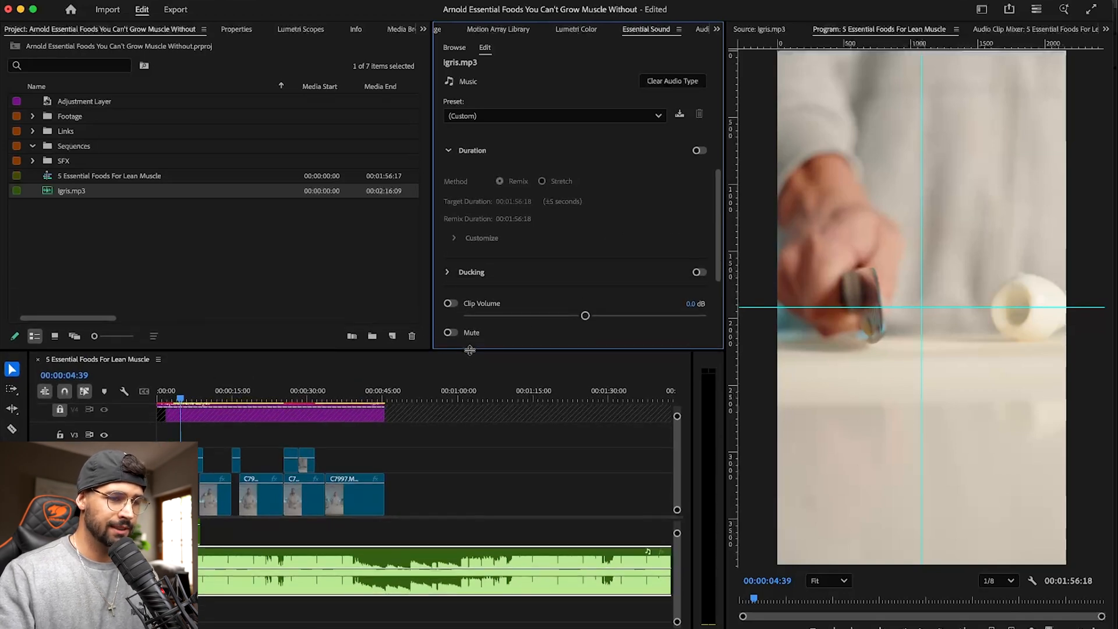
{"action": "left_click_drag", "start_coordinate": [585, 319], "coordinate": [539, 320]}
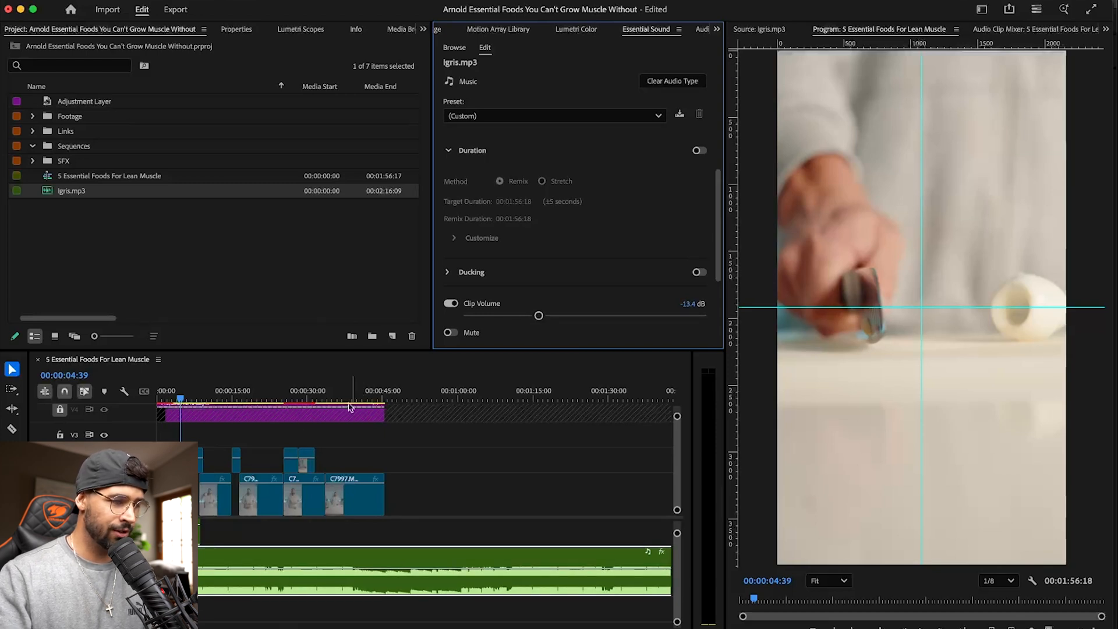
{"action": "key", "text": "space"}
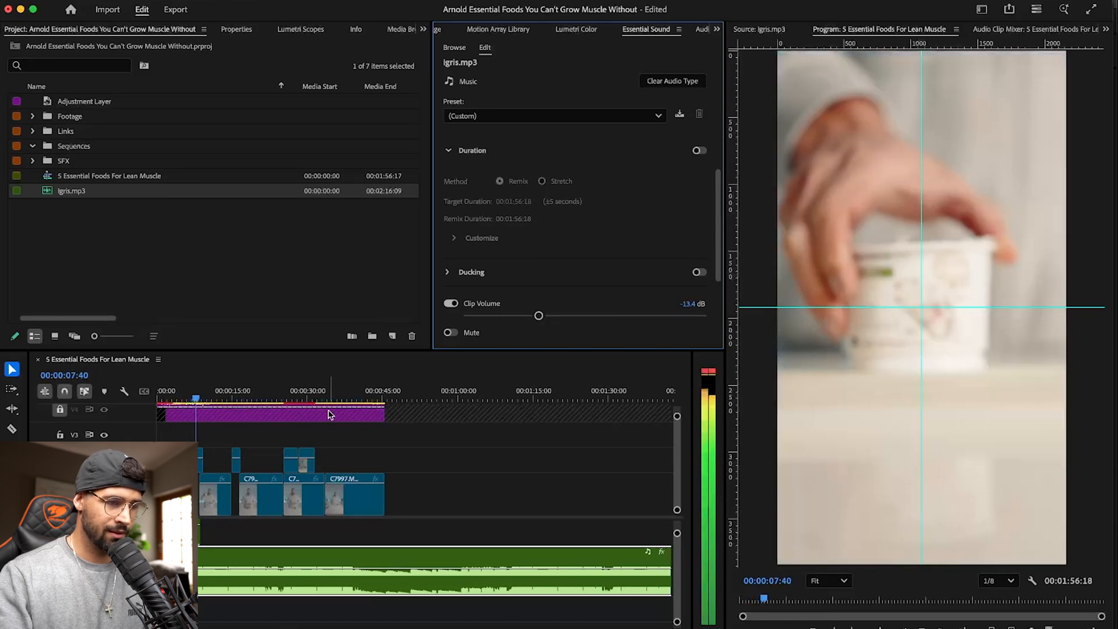
{"action": "left_click_drag", "start_coordinate": [539, 315], "coordinate": [527, 316]}
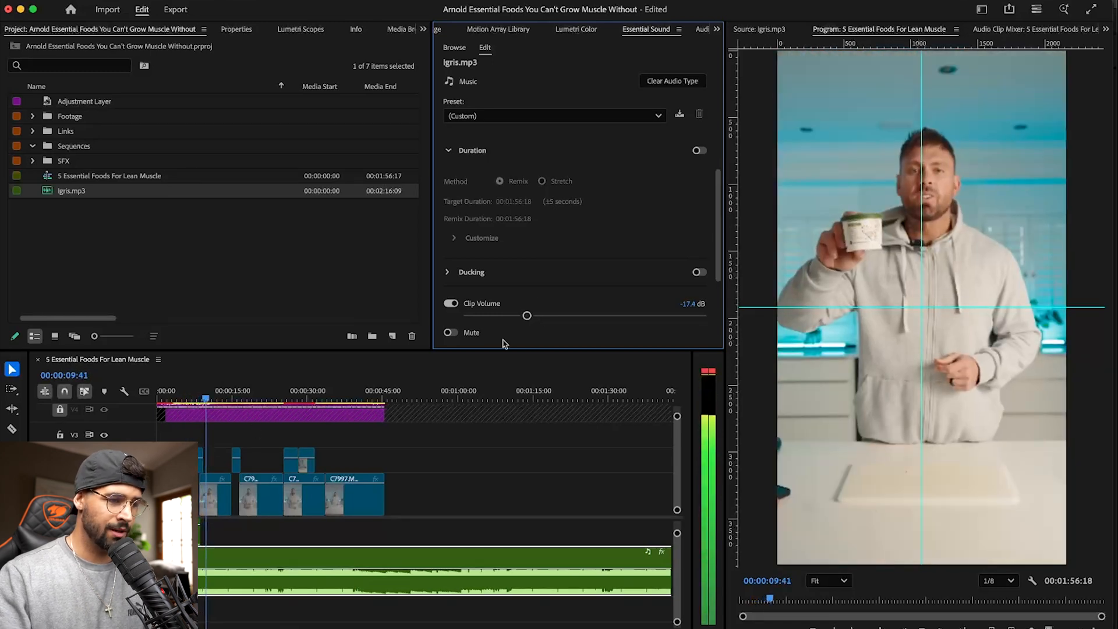
{"action": "key", "text": "space"}
{"action": "left_click_drag", "start_coordinate": [523, 316], "coordinate": [518, 318]}
{"action": "key", "text": "super+s"}
{"action": "left_click_drag", "start_coordinate": [220, 394], "coordinate": [145, 403]}
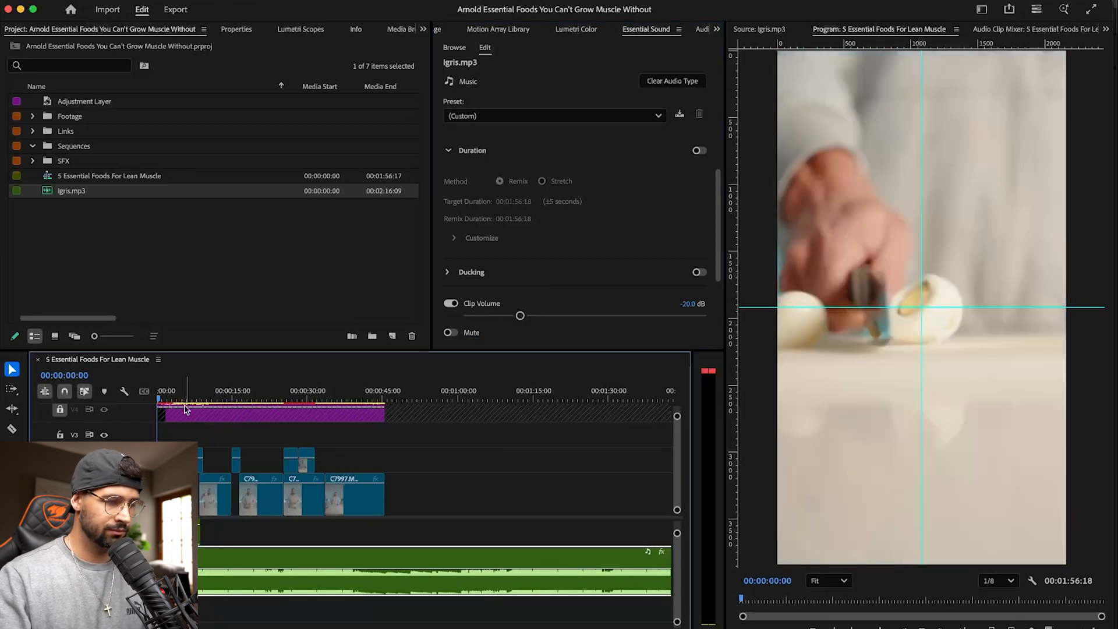
{"action": "key", "text": "space"}
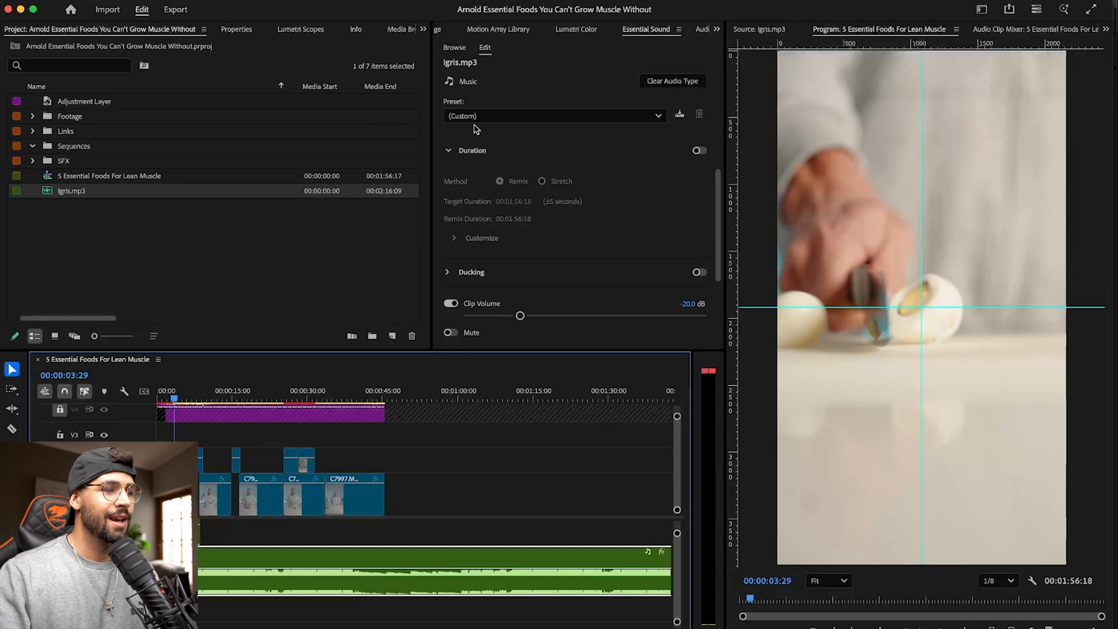
- Find the Lowpass audio effect and apply it to the Igris.mp3 clip in the timeline
{"action": "scroll", "coordinate": [457, 31], "scroll_direction": "up", "scroll_amount": 3}
{"action": "left_click", "coordinate": [457, 31]}
{"action": "left_click", "coordinate": [490, 51]}
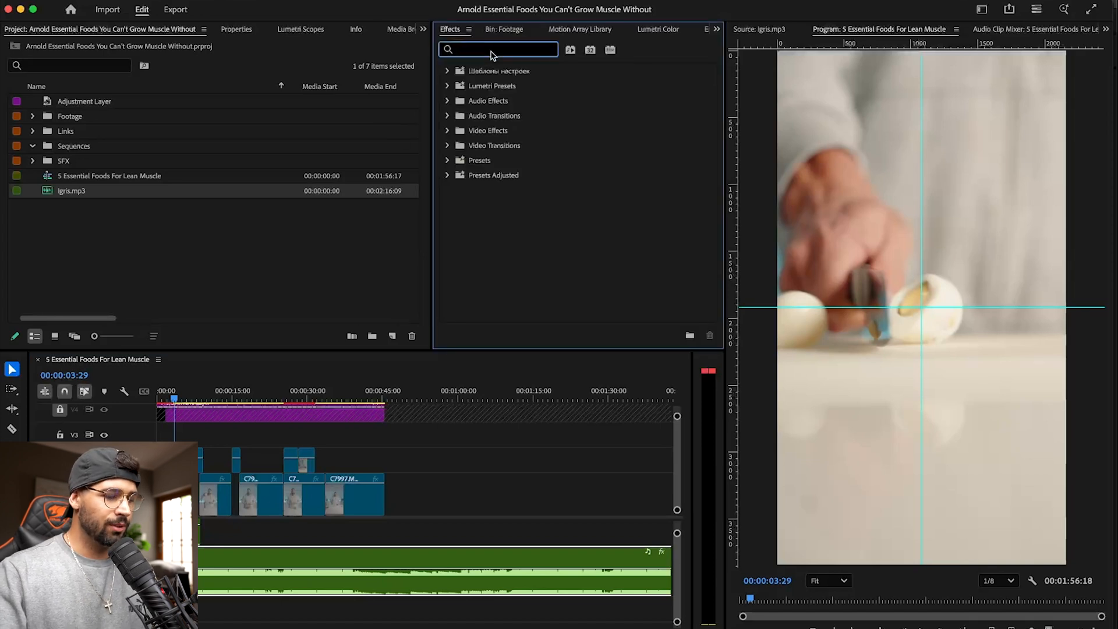
{"action": "type", "text": "lowpa"}
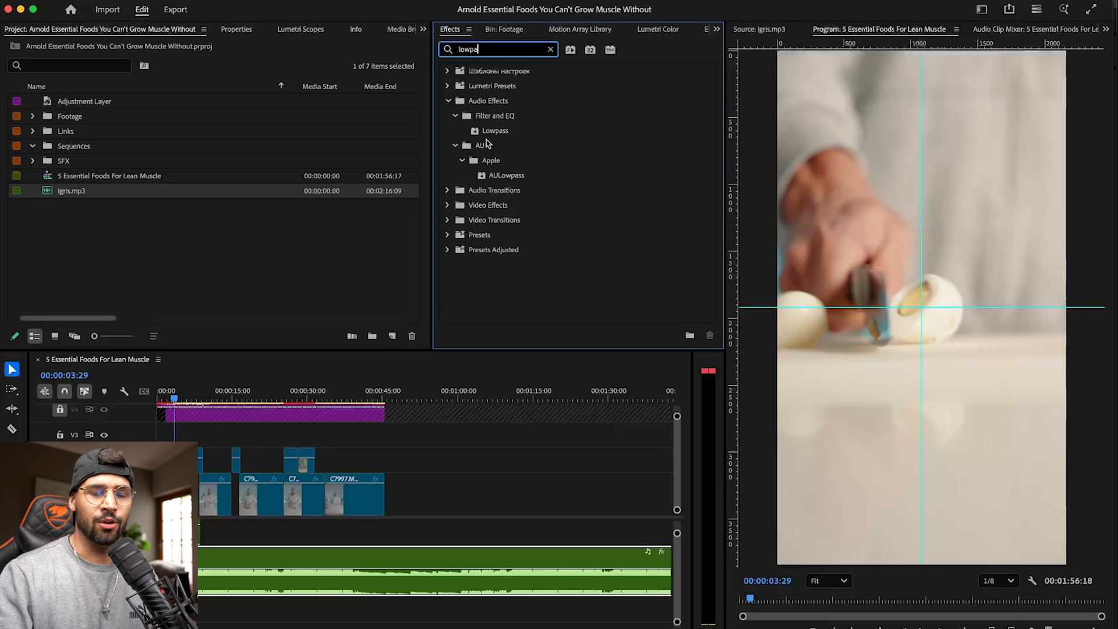
{"action": "left_click_drag", "start_coordinate": [502, 135], "coordinate": [310, 559]}
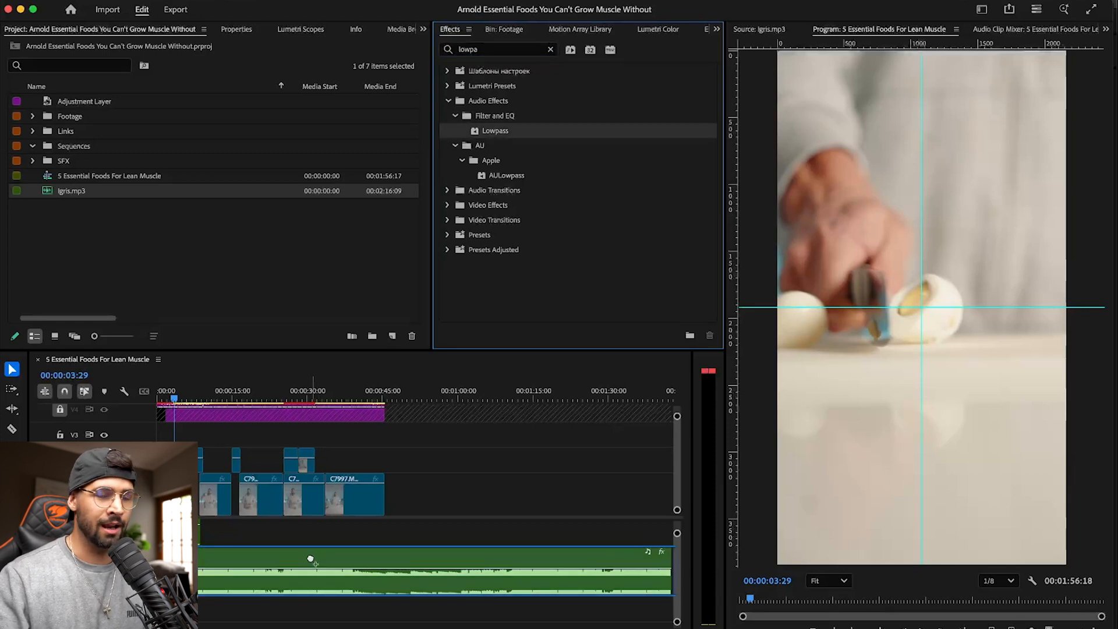
{"action": "left_click_drag", "start_coordinate": [311, 559], "coordinate": [310, 558]}
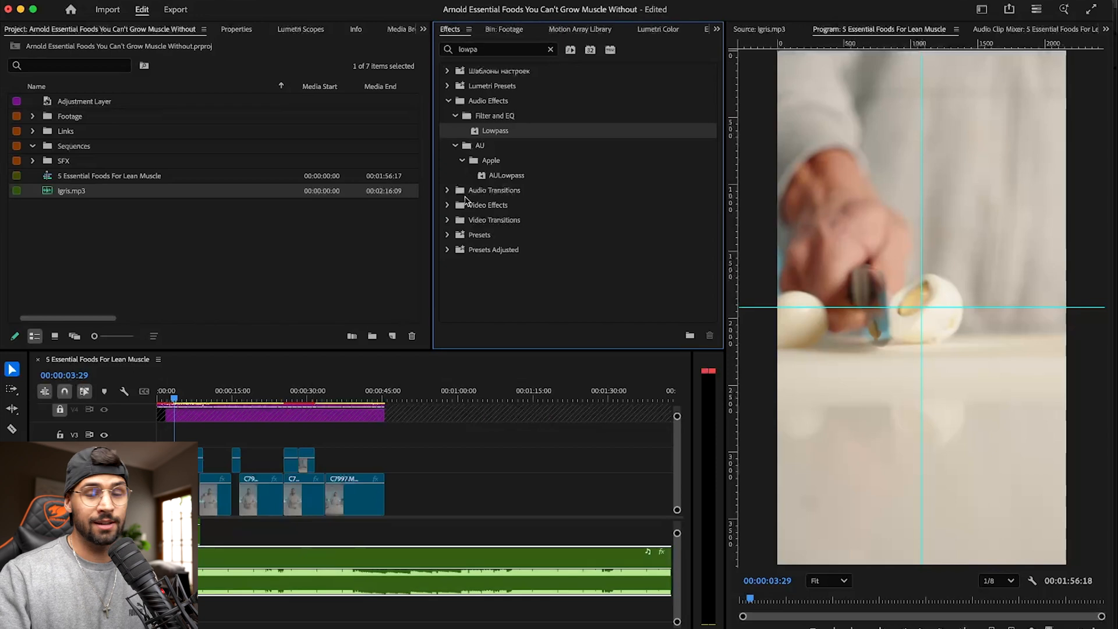
- Play the sequence from the start to hear the filtered music, and return the playhead to 00:00:00:00
{"action": "left_click", "coordinate": [173, 397]}
{"action": "key", "text": "Home"}
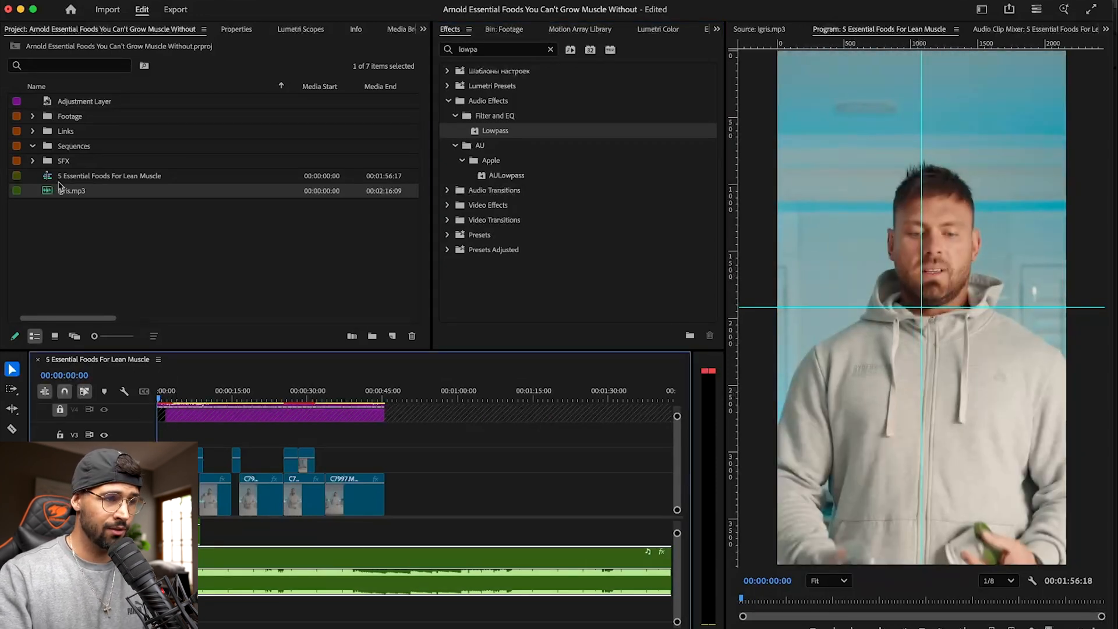
{"action": "key", "text": "space"}
{"action": "left_click", "coordinate": [299, 30]}
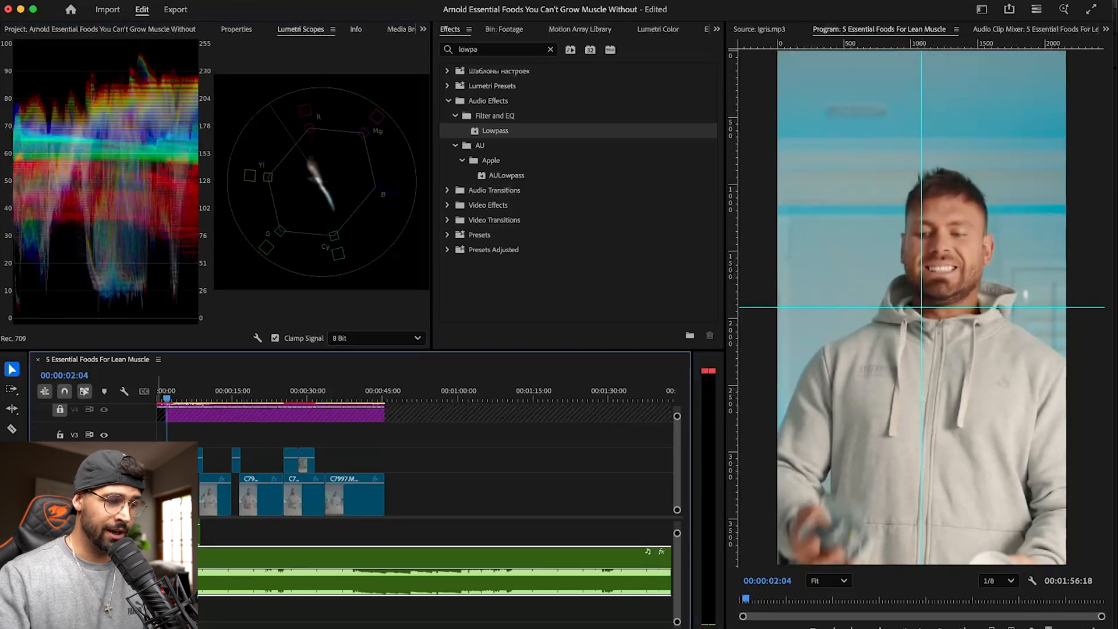
{"action": "left_click_drag", "start_coordinate": [173, 399], "coordinate": [152, 392]}
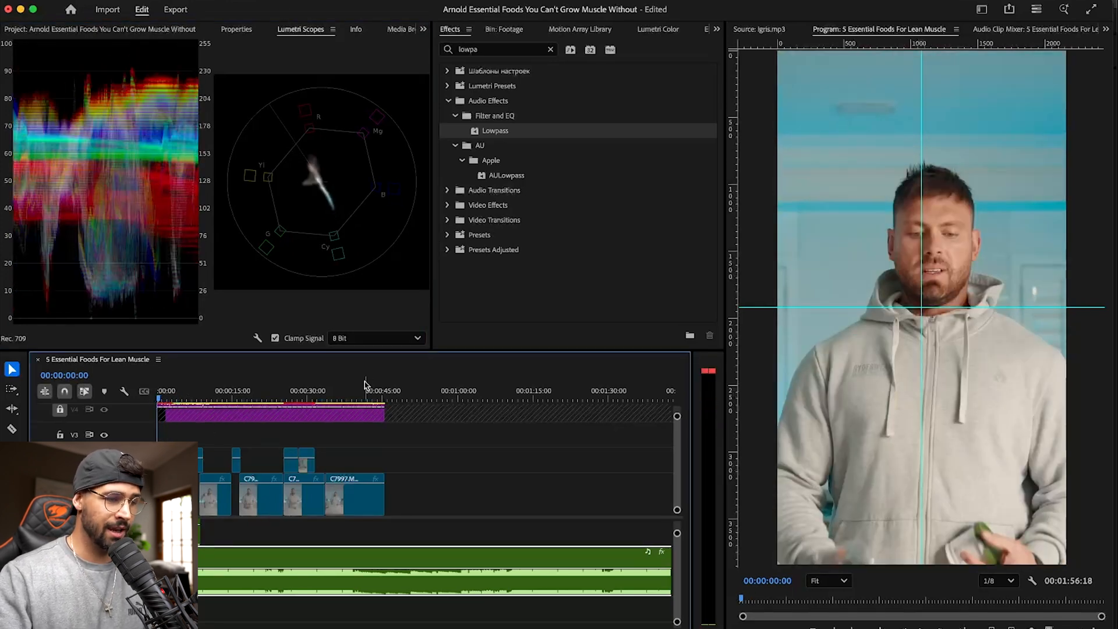
- Show the effect controls of the Igris.mp3 clip and play its music-only section from 00:01:00:43
{"action": "left_click", "coordinate": [406, 395]}
{"action": "left_click_drag", "start_coordinate": [475, 395], "coordinate": [461, 395]}
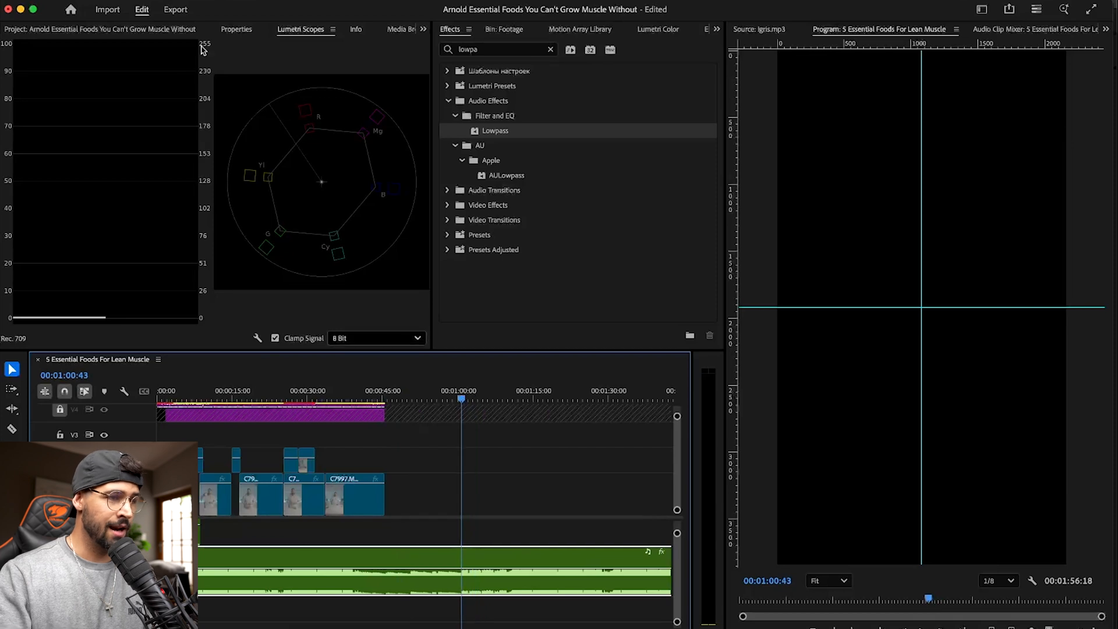
{"action": "left_click", "coordinate": [423, 29]}
{"action": "left_click", "coordinate": [423, 138]}
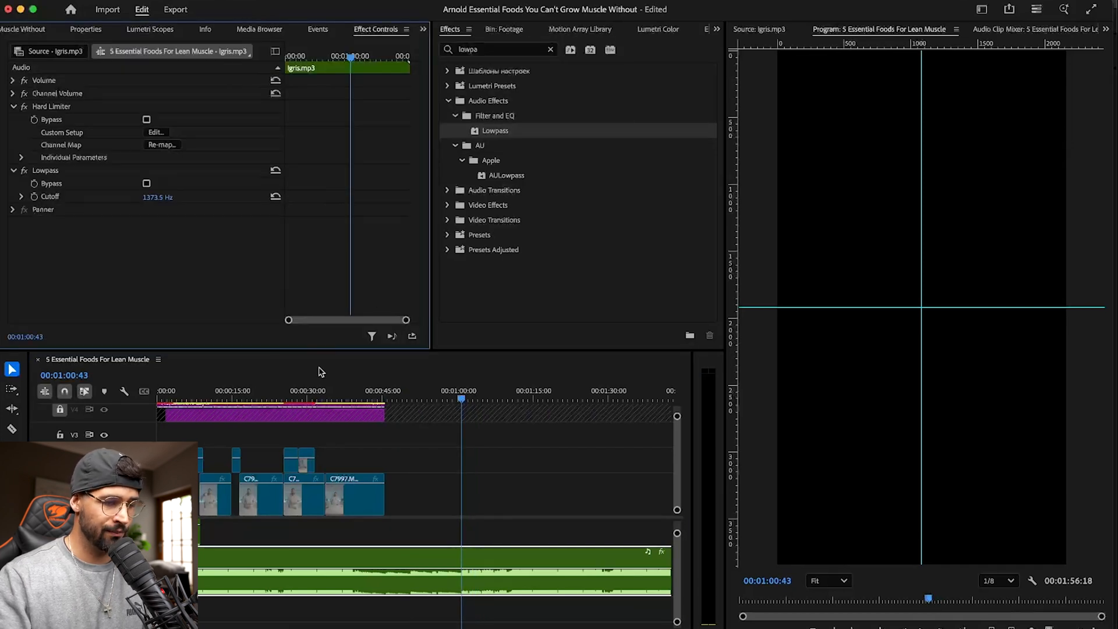
{"action": "key", "text": "space"}
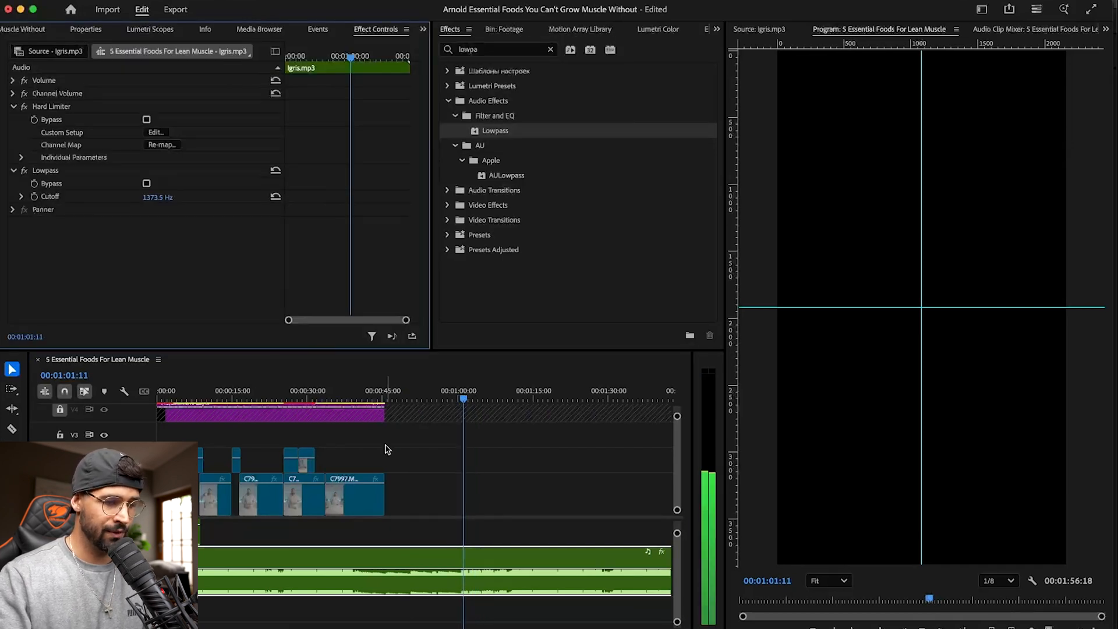
- Compare the music with the Lowpass effect switched off and on, and return the playhead to 00:00:00:00
{"action": "left_click", "coordinate": [24, 170]}
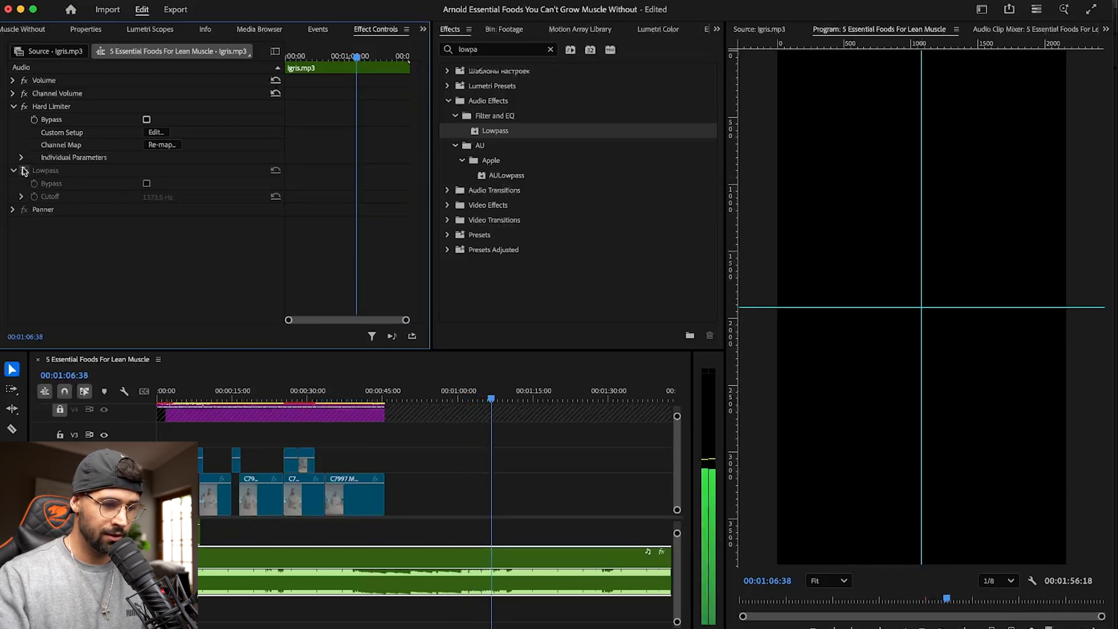
{"action": "left_click", "coordinate": [24, 170]}
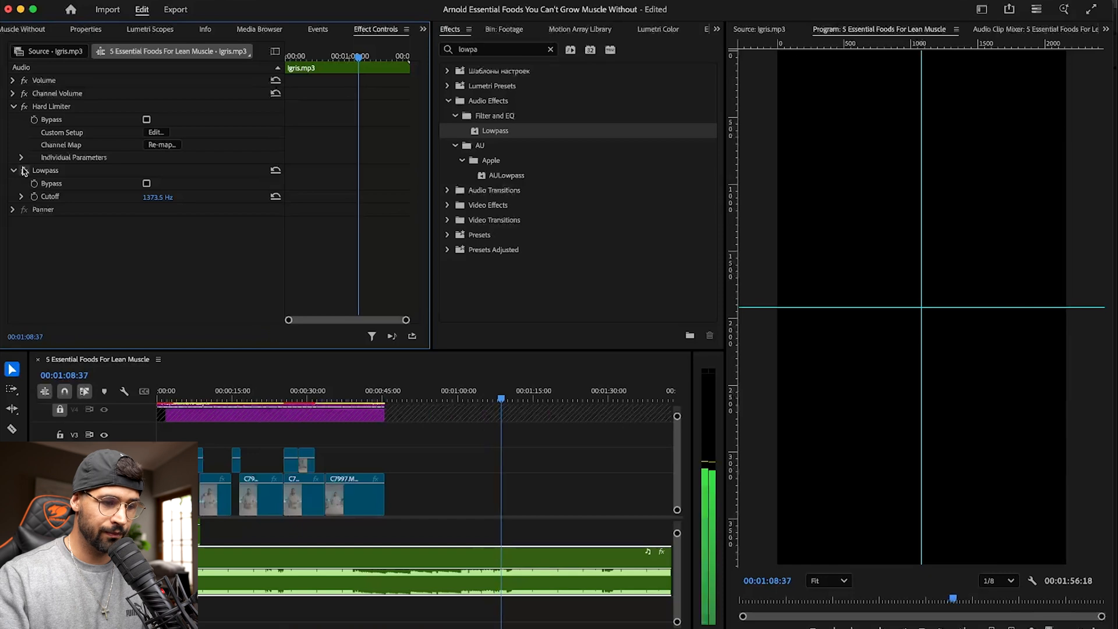
{"action": "left_click", "coordinate": [24, 170]}
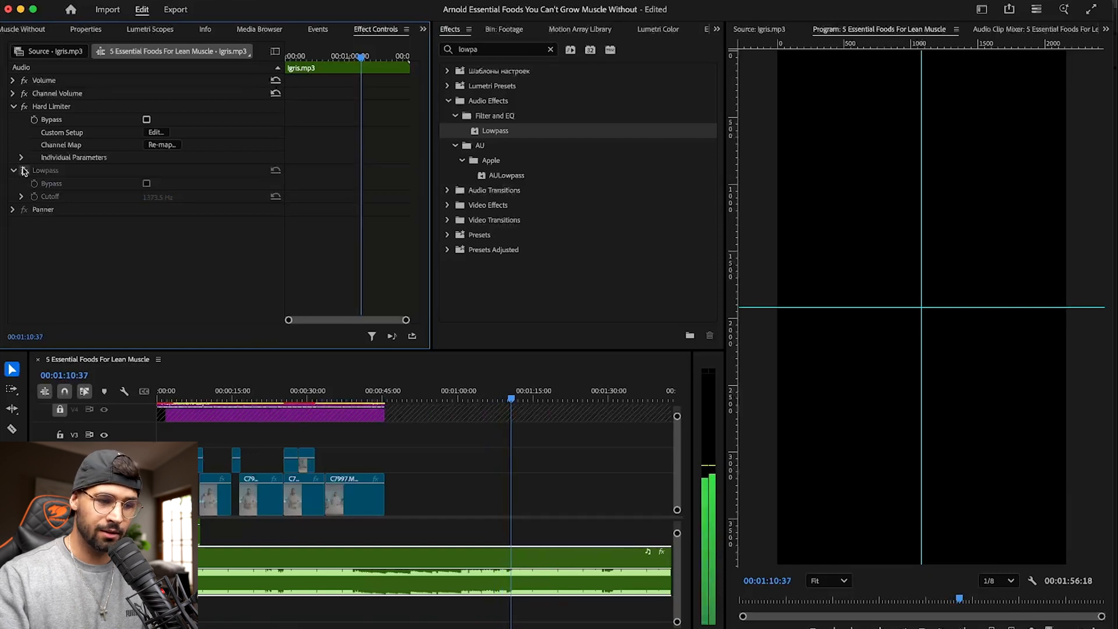
{"action": "left_click", "coordinate": [23, 169]}
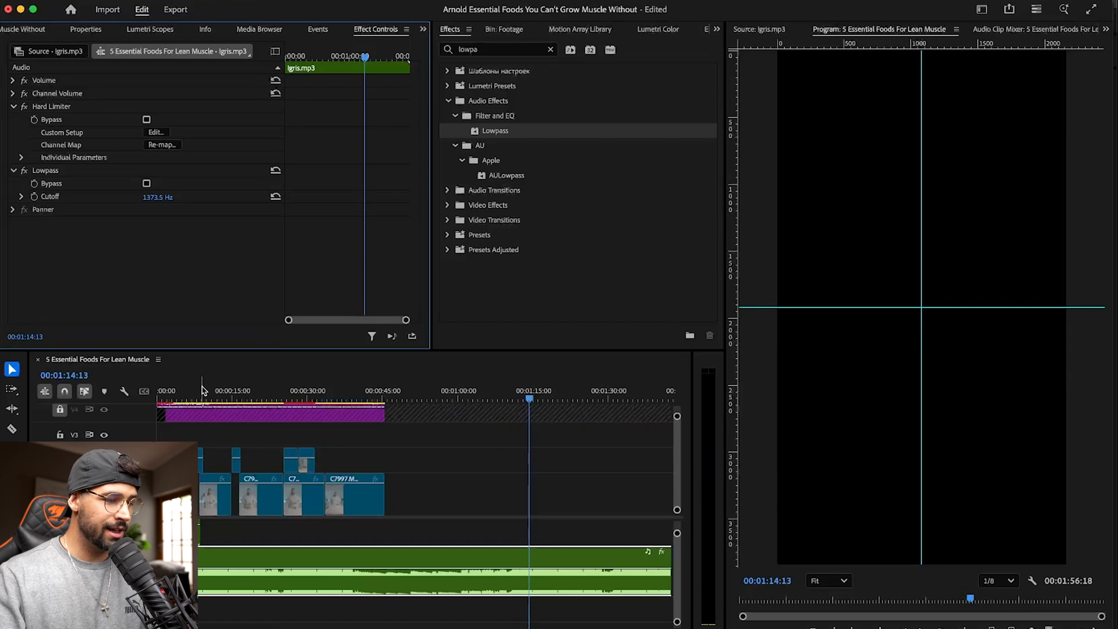
{"action": "key", "text": "Home"}
{"action": "key", "text": "super+s"}
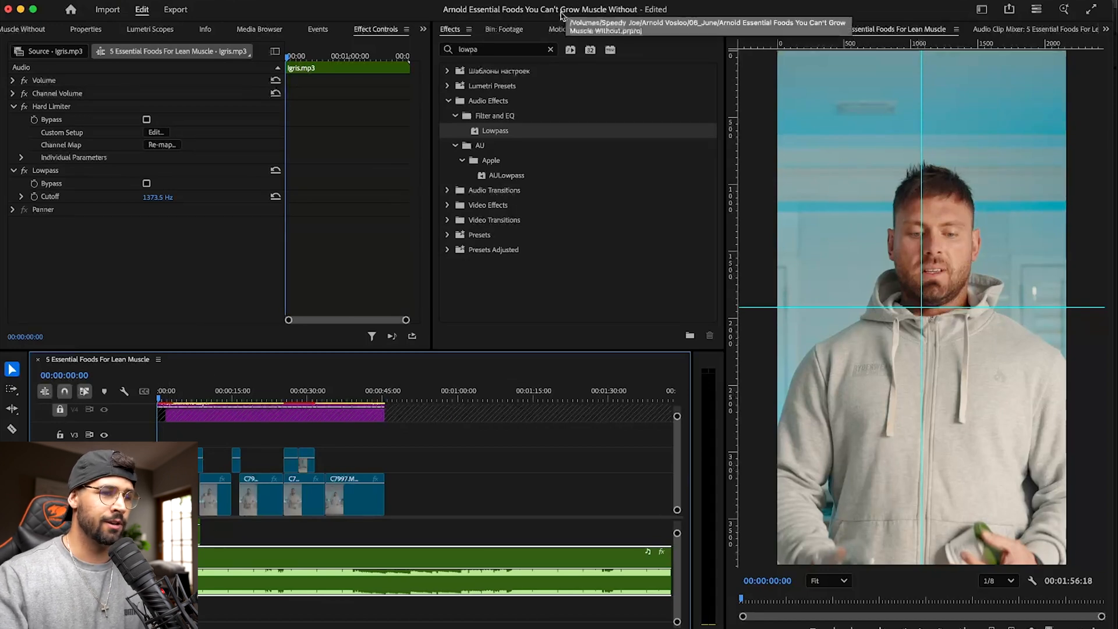
- Find the DeEsser audio effect and apply it to the Igris.mp3 clip in the timeline
{"action": "left_click", "coordinate": [551, 50]}
{"action": "type", "text": "dee"}
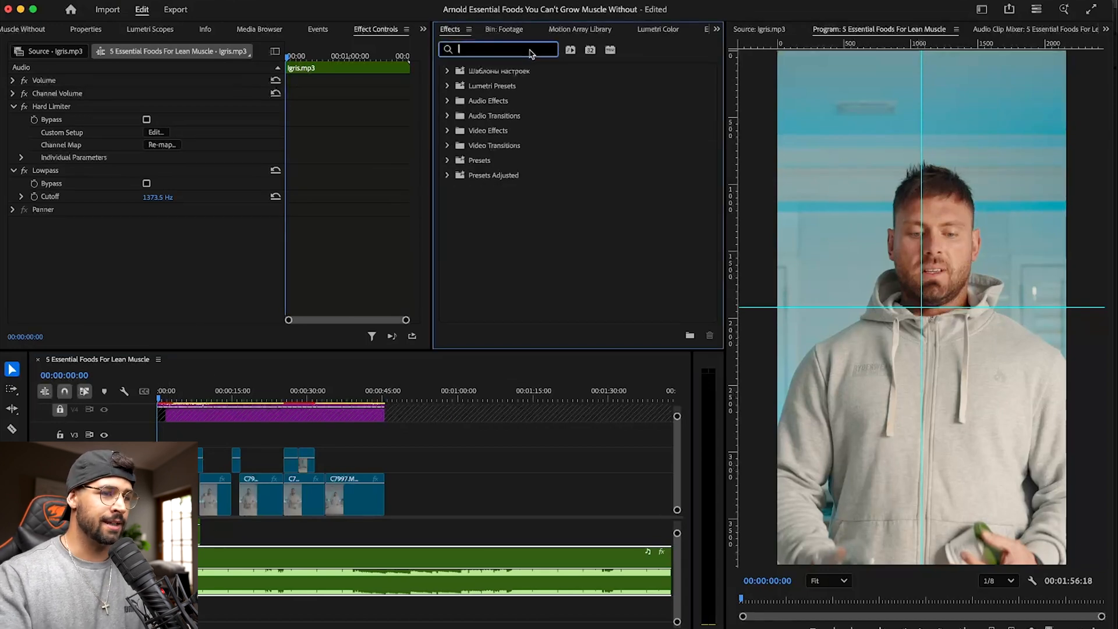
{"action": "type", "text": "se"}
{"action": "key", "text": "BackSpace"}
{"action": "key", "text": "BackSpace"}
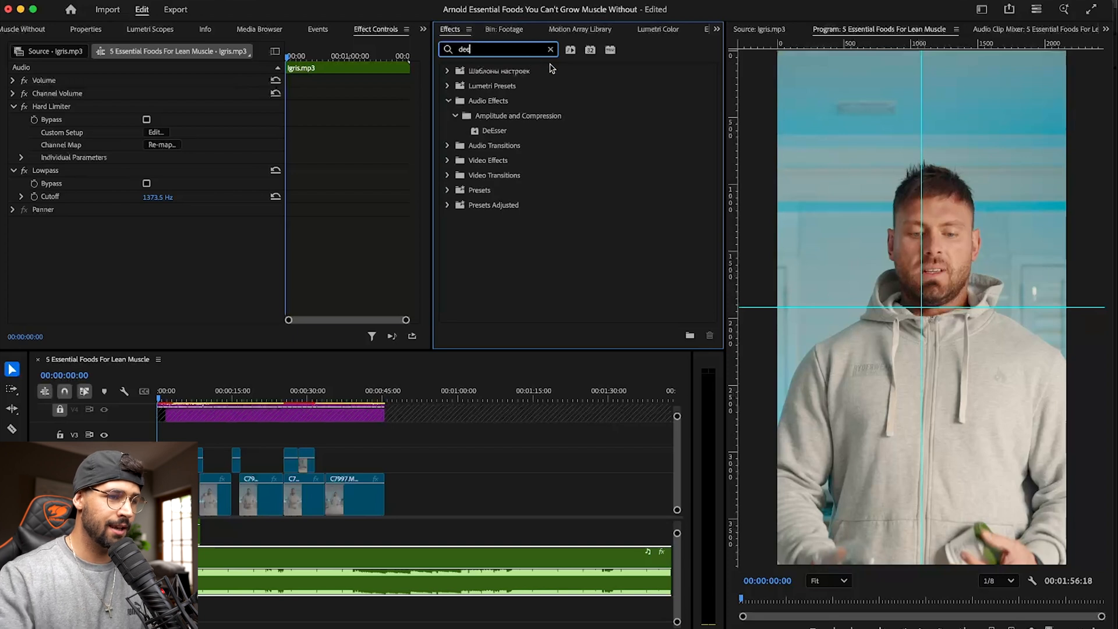
{"action": "left_click", "coordinate": [501, 134]}
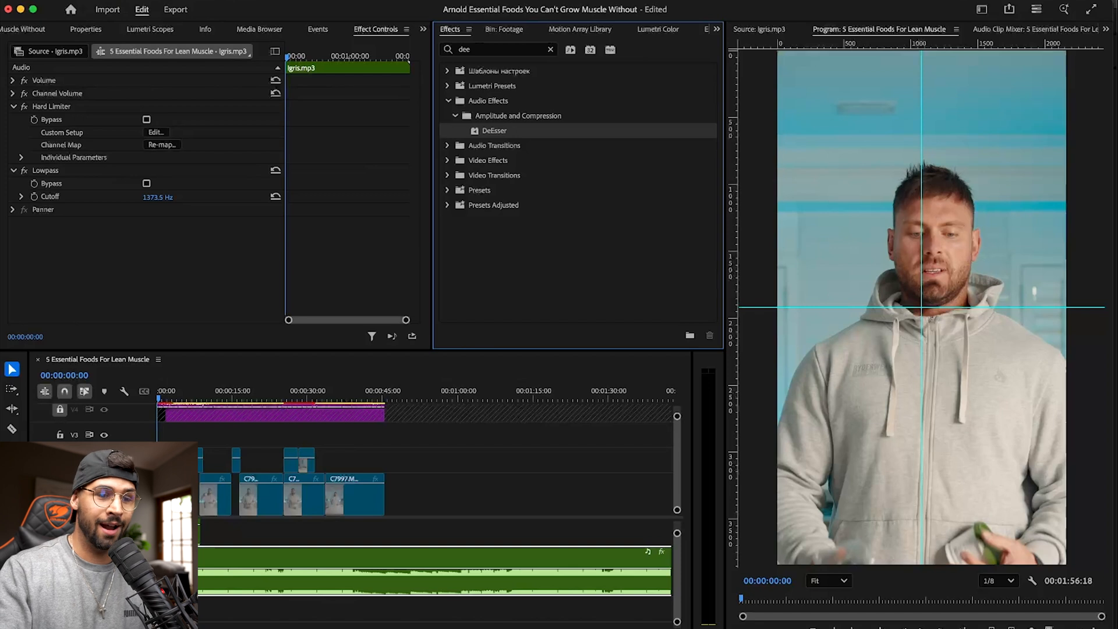
{"action": "left_click", "coordinate": [391, 1]}
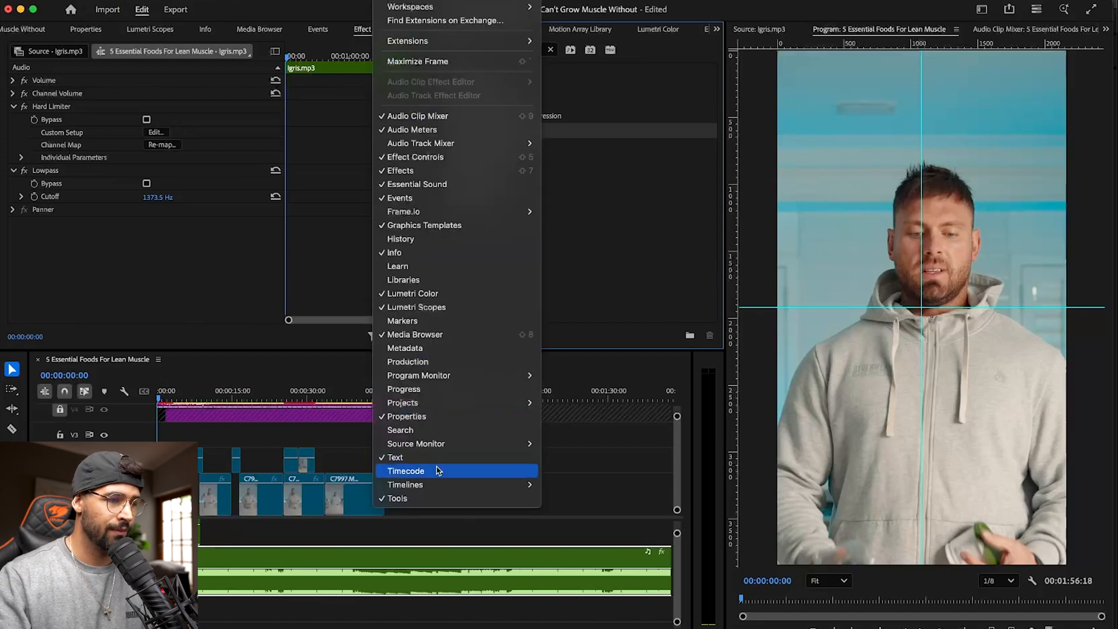
{"action": "left_click", "coordinate": [479, 170]}
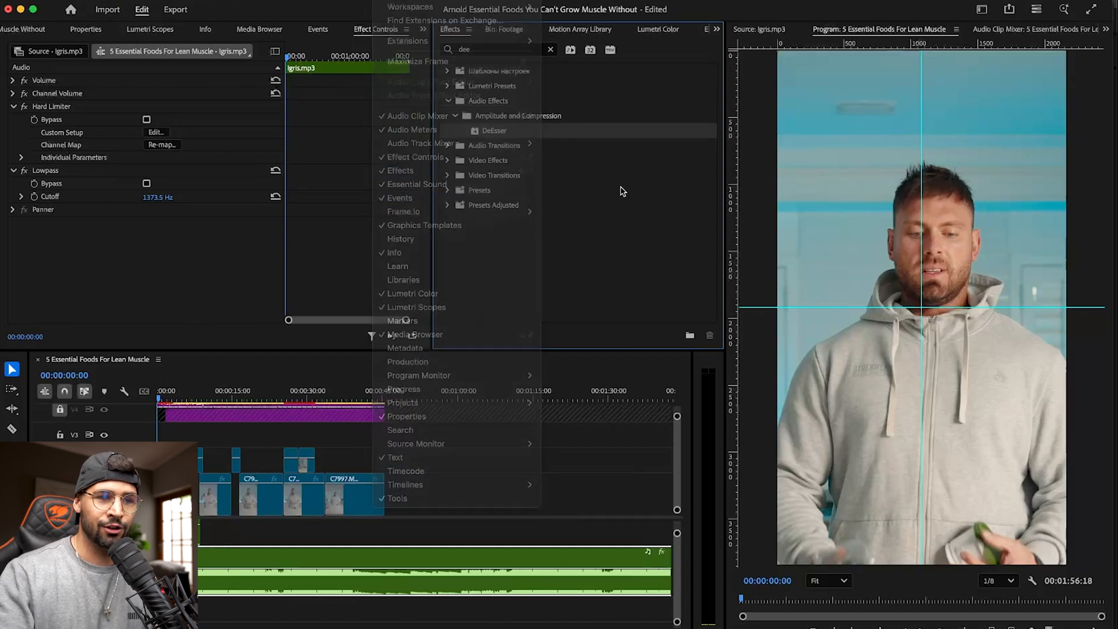
{"action": "left_click_drag", "start_coordinate": [494, 130], "coordinate": [268, 563]}
- In the DeEsser's custom setup, widen the band down to about 100 Hz and set the threshold to -25 dB
{"action": "left_click", "coordinate": [156, 235]}
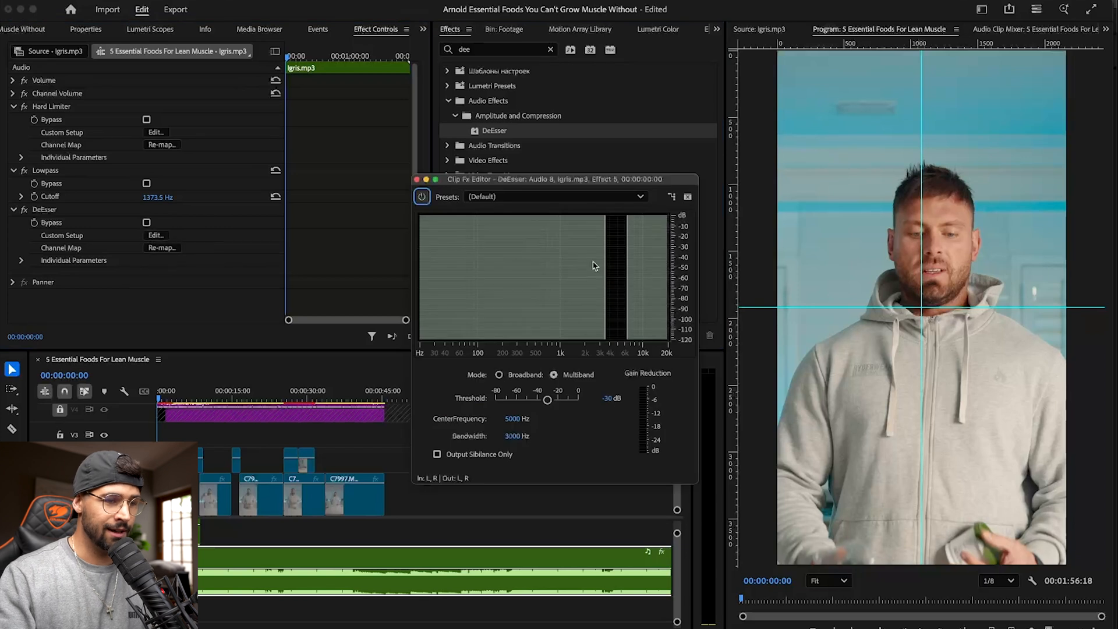
{"action": "left_click_drag", "start_coordinate": [606, 260], "coordinate": [478, 270]}
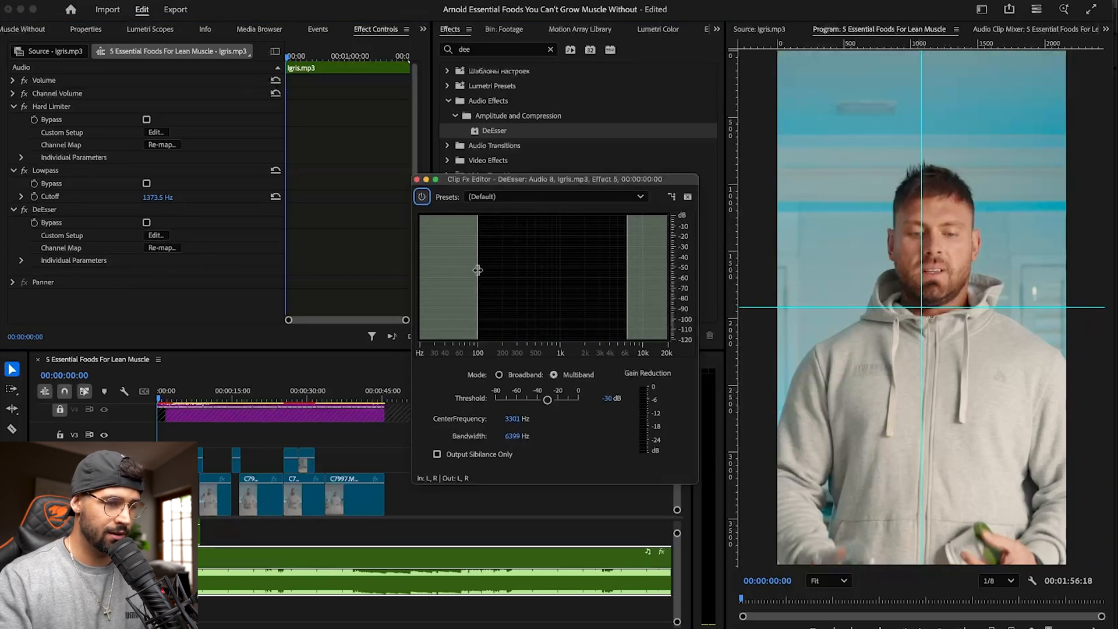
{"action": "left_click", "coordinate": [610, 400]}
{"action": "key", "text": "BackSpace"}
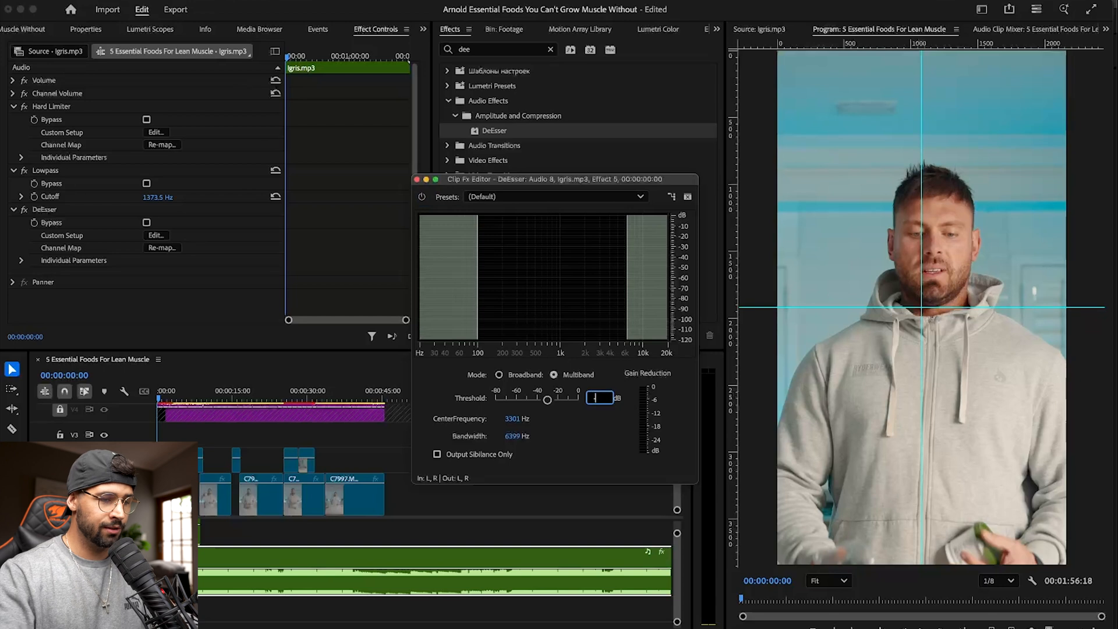
{"action": "key", "text": "Return"}
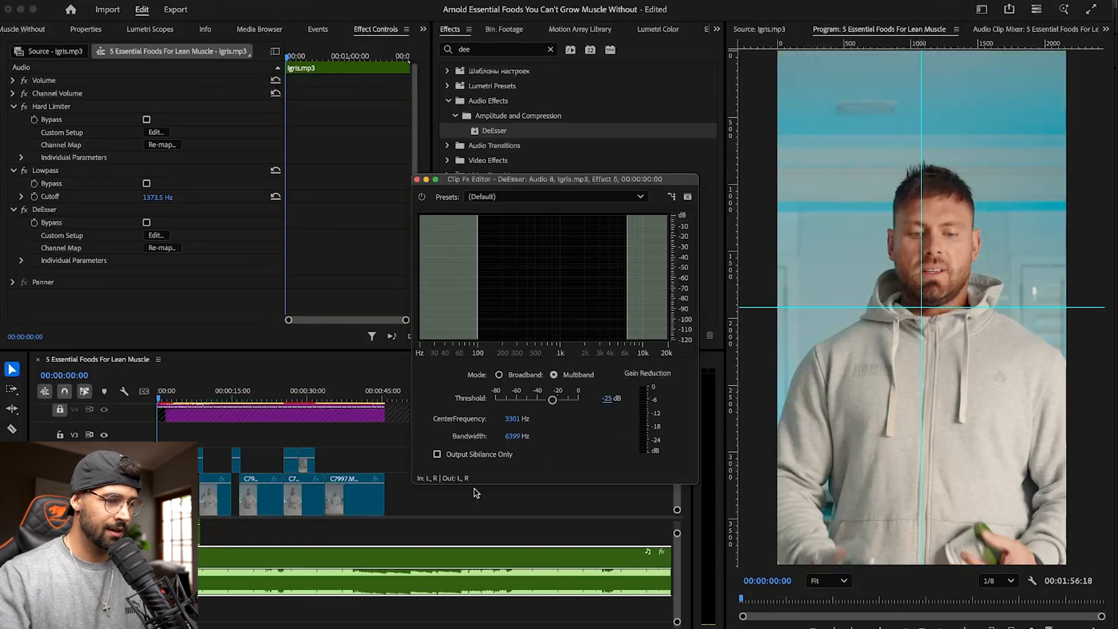
- Play the opening of the sequence to hear the DeEsser on the music, and close the effect editor
{"action": "left_click", "coordinate": [167, 397]}
{"action": "key", "text": "space"}
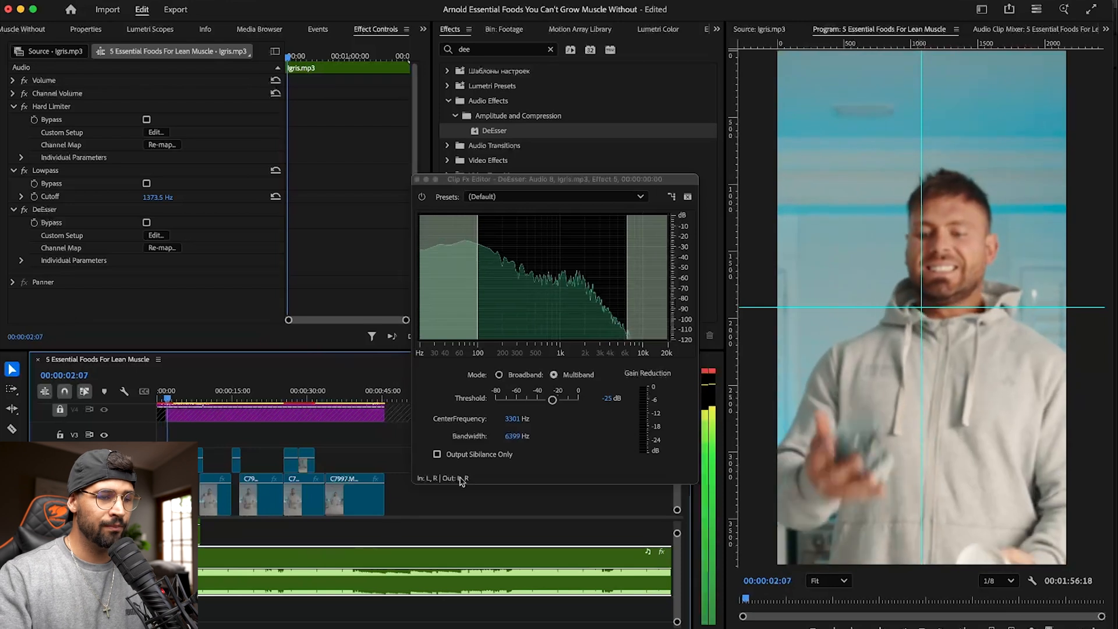
{"action": "left_click", "coordinate": [417, 179]}
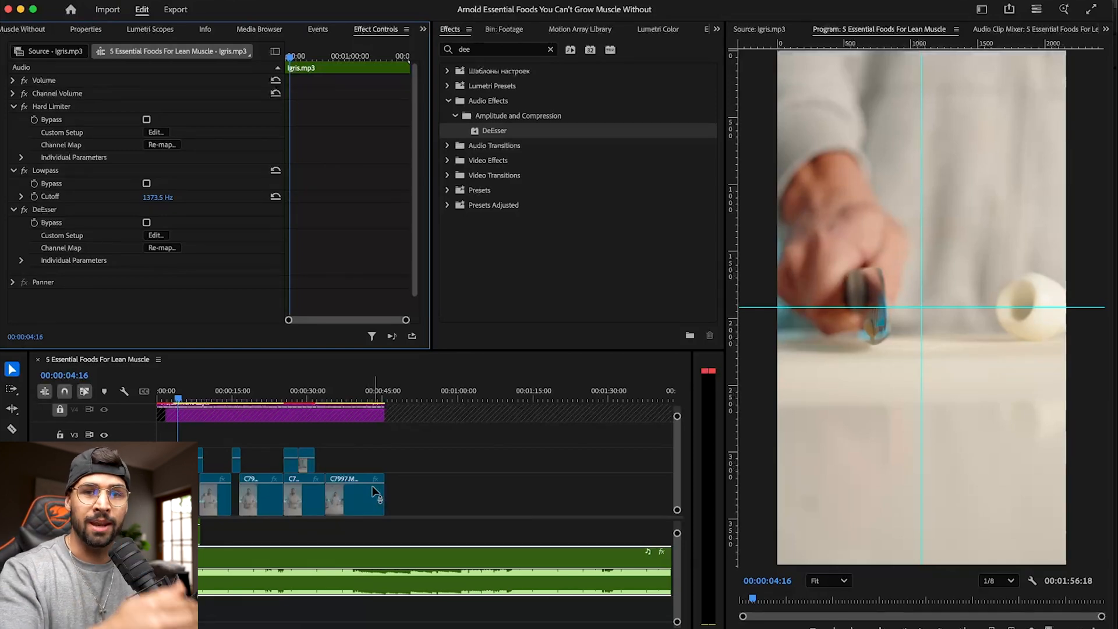
- Replay the sequence from 00:00:00:00 to review the audio mix and stop at 00:00:06:02
{"action": "scroll", "coordinate": [393, 560], "scroll_direction": "up", "scroll_amount": 4}
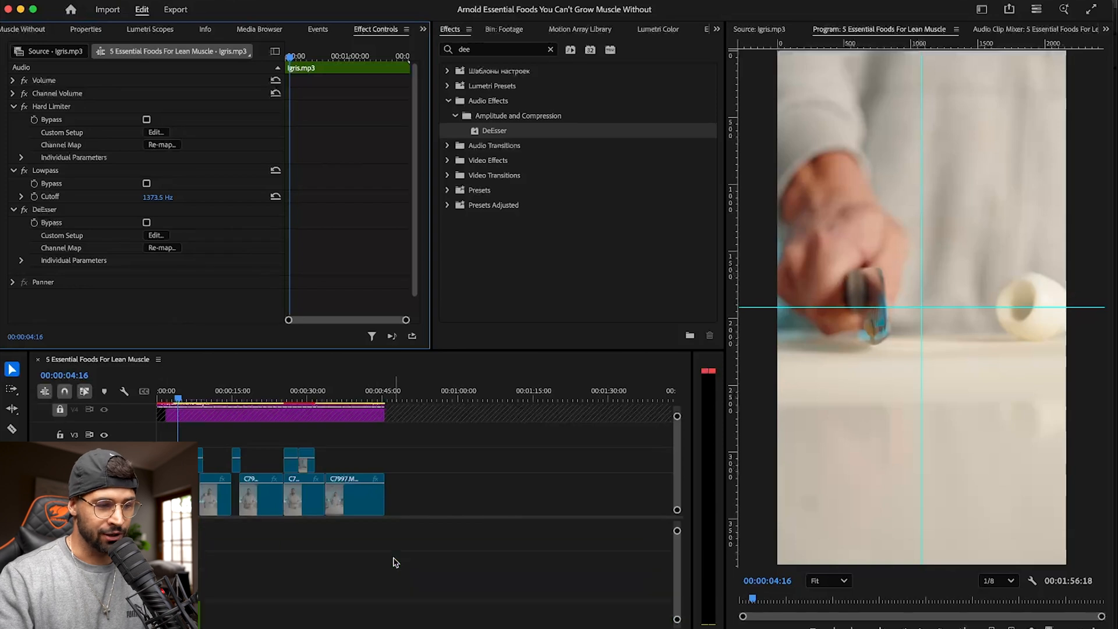
{"action": "scroll", "coordinate": [394, 561], "scroll_direction": "down", "scroll_amount": 5}
{"action": "left_click_drag", "start_coordinate": [178, 396], "coordinate": [120, 400]}
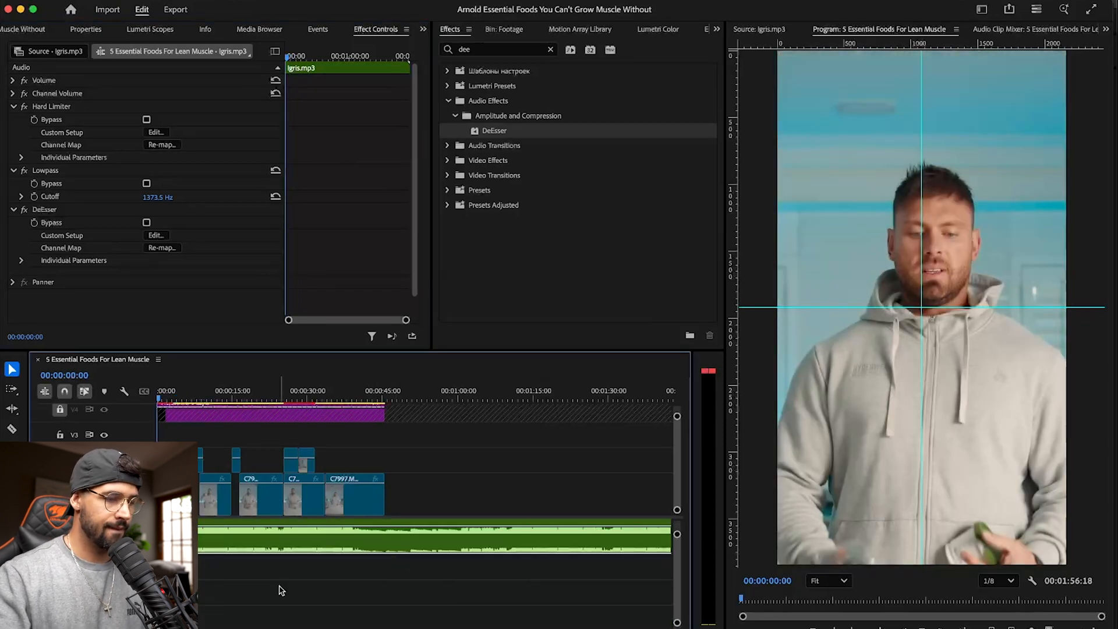
{"action": "scroll", "coordinate": [281, 590], "scroll_direction": "down", "scroll_amount": 2}
{"action": "key", "text": "space"}
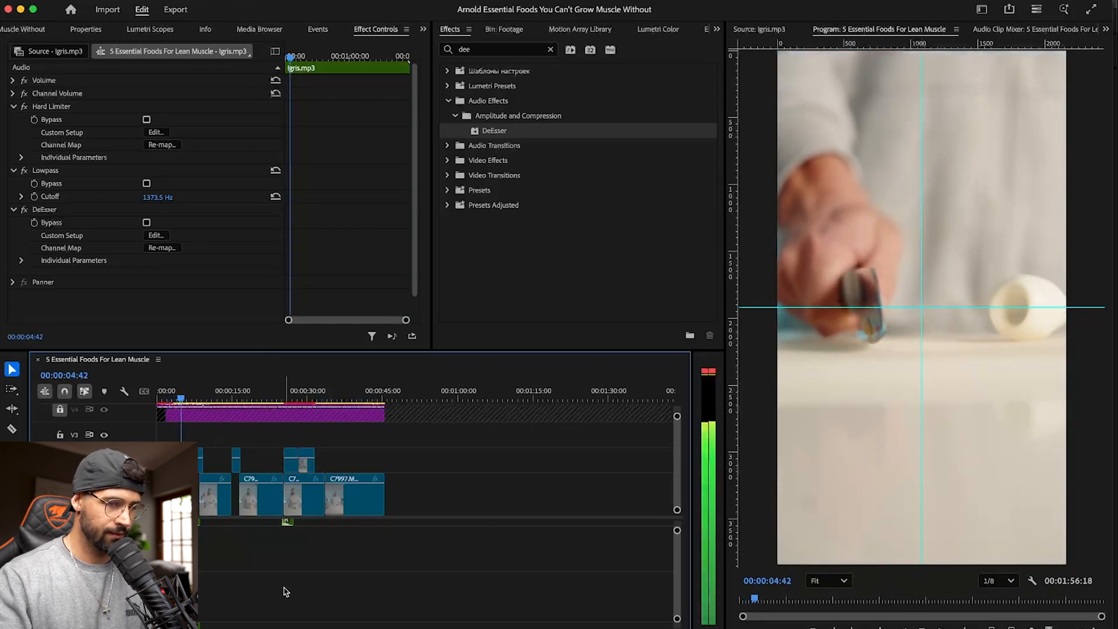
{"action": "key", "text": "space"}
- Trim the end of the transition sound effect beneath the start of C7993.MP4 and ripple-delete the gap before that clip
{"action": "key", "text": "equal"}
{"action": "key", "text": "equal"}
{"action": "key", "text": "equal"}
{"action": "key", "text": "equal"}
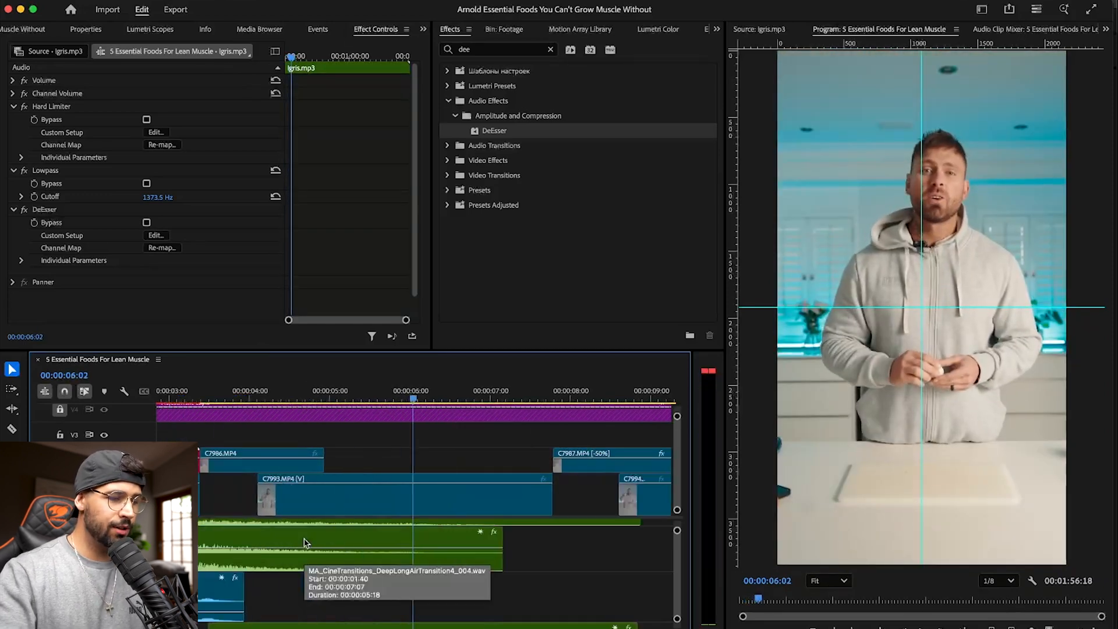
{"action": "scroll", "coordinate": [302, 545], "scroll_direction": "down", "scroll_amount": 3}
{"action": "left_click", "coordinate": [229, 498]}
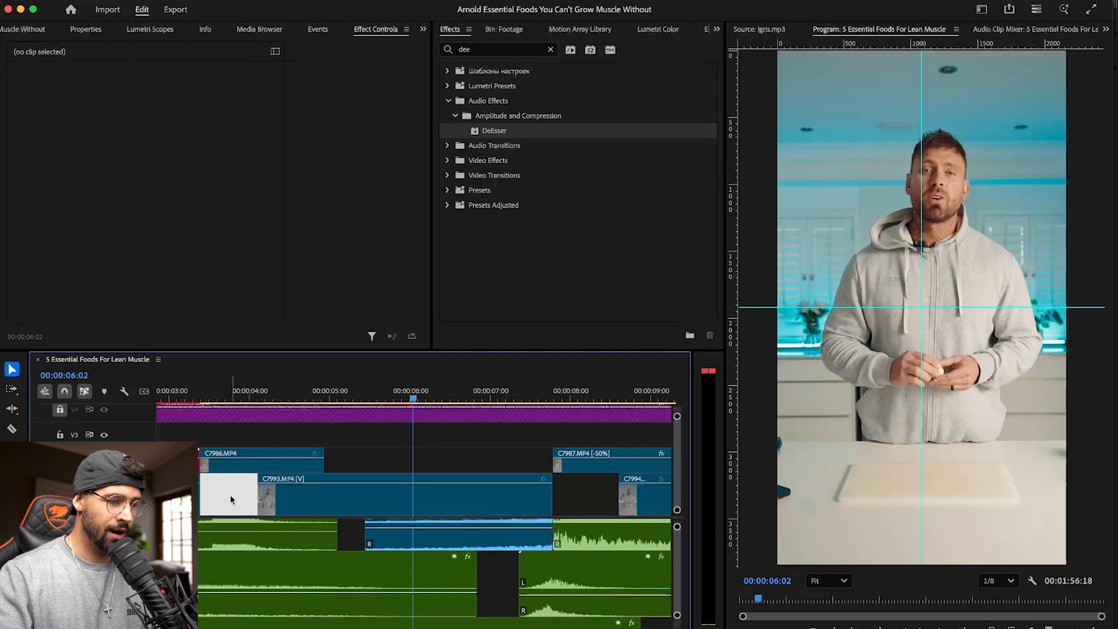
{"action": "scroll", "coordinate": [331, 563], "scroll_direction": "up", "scroll_amount": 3}
{"action": "left_click_drag", "start_coordinate": [330, 555], "coordinate": [292, 556]}
{"action": "key", "text": "Delete"}
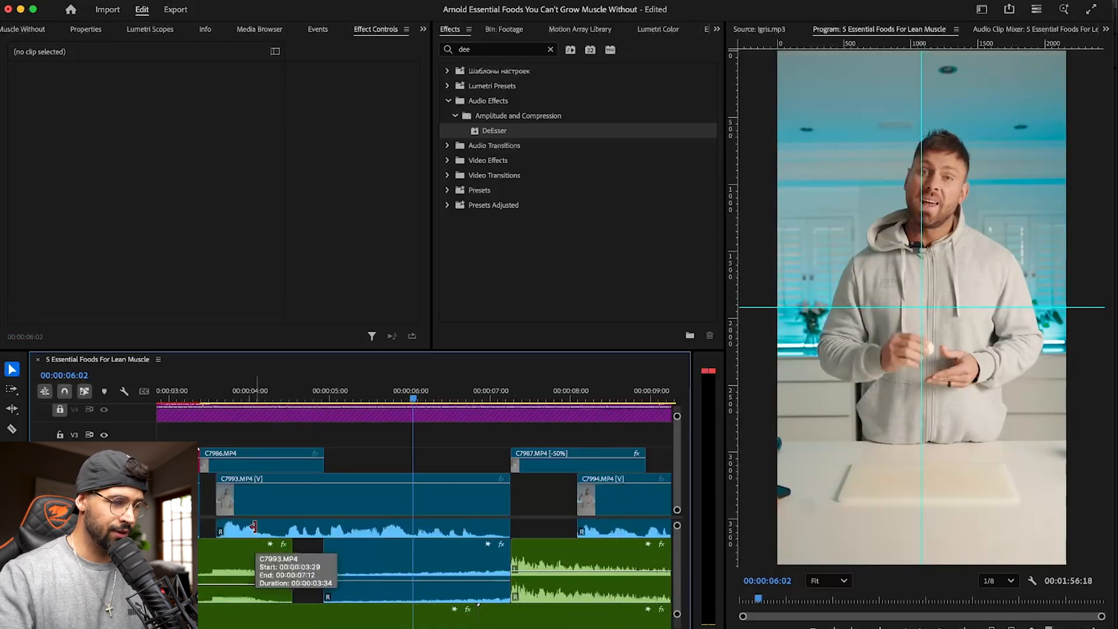
- Shorten the end of MA_CineTransitions_DeepLongAirTransition4_002.wav and ripple-delete the remaining gap before C7993.MP4
{"action": "scroll", "coordinate": [252, 556], "scroll_direction": "left", "scroll_amount": 5}
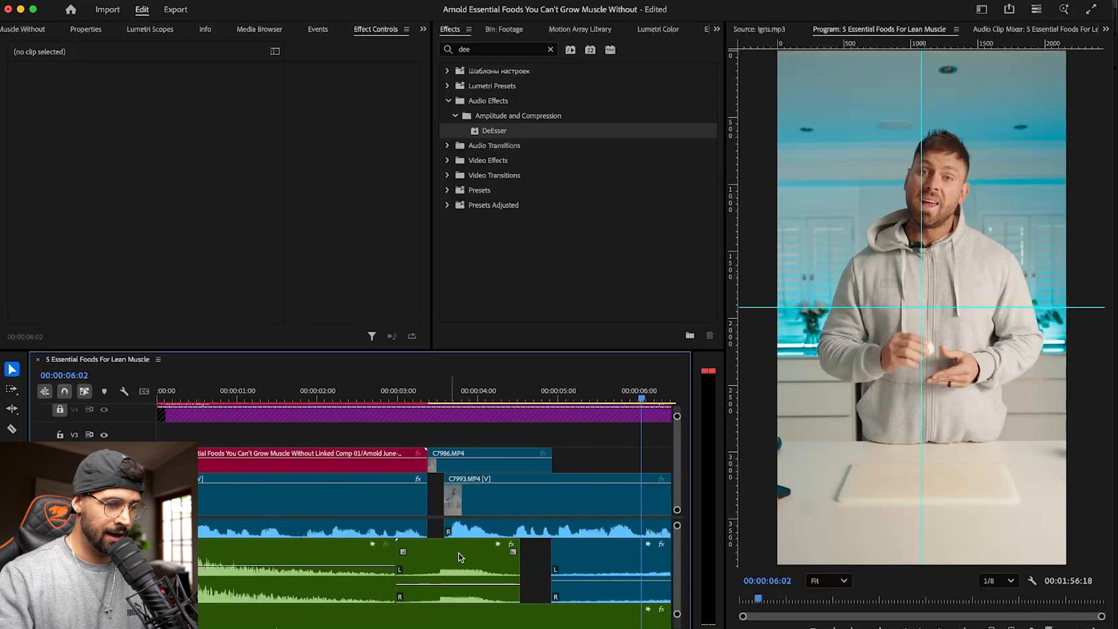
{"action": "scroll", "coordinate": [516, 566], "scroll_direction": "down", "scroll_amount": 5}
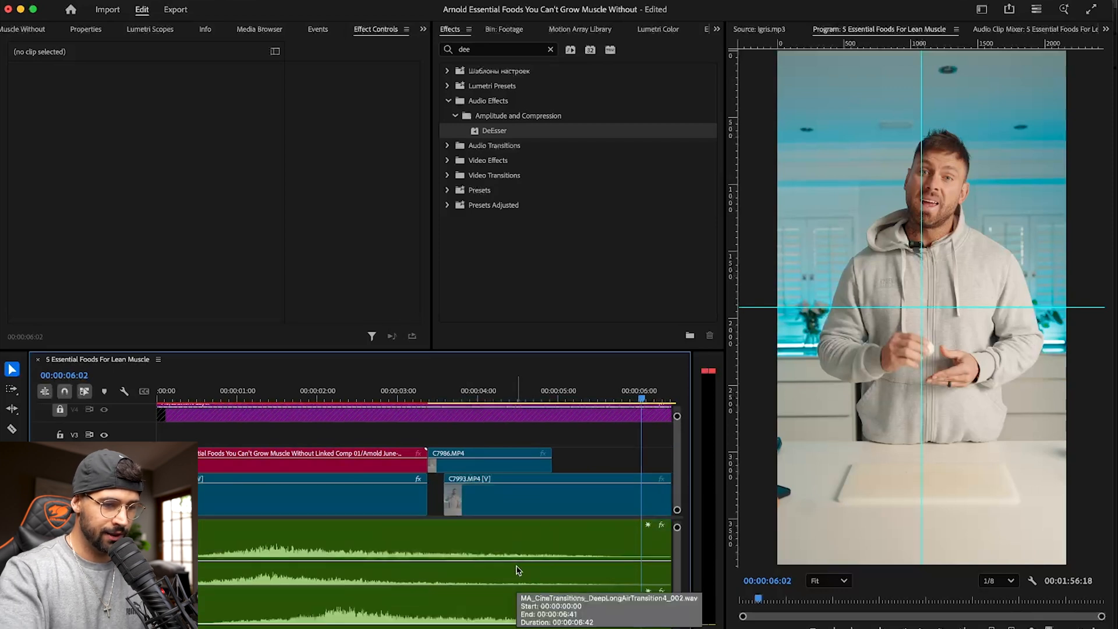
{"action": "key", "text": "minus"}
{"action": "key", "text": "minus"}
{"action": "left_click_drag", "start_coordinate": [292, 554], "coordinate": [266, 554]}
{"action": "scroll", "coordinate": [231, 553], "scroll_direction": "up", "scroll_amount": 4}
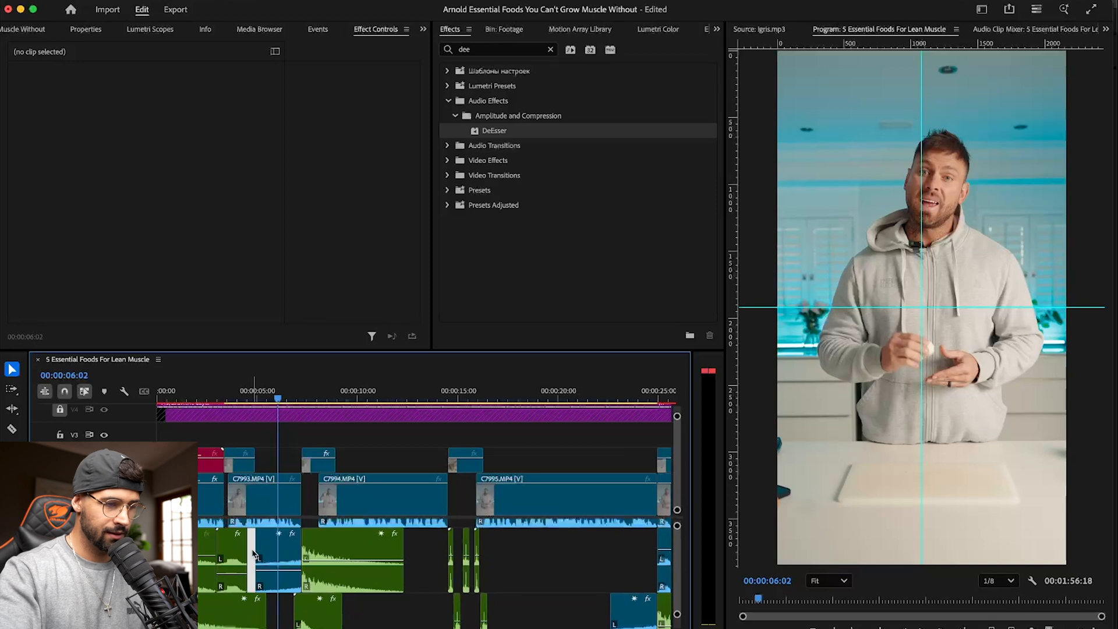
{"action": "key", "text": "Delete"}
{"action": "key", "text": "super+z"}
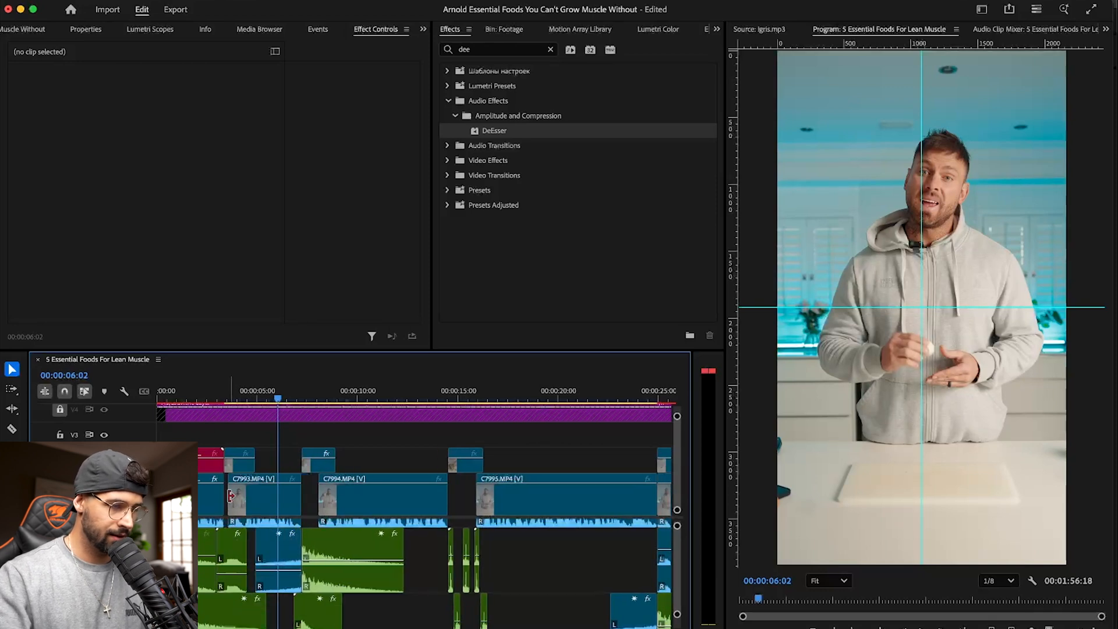
{"action": "key", "text": "Delete"}
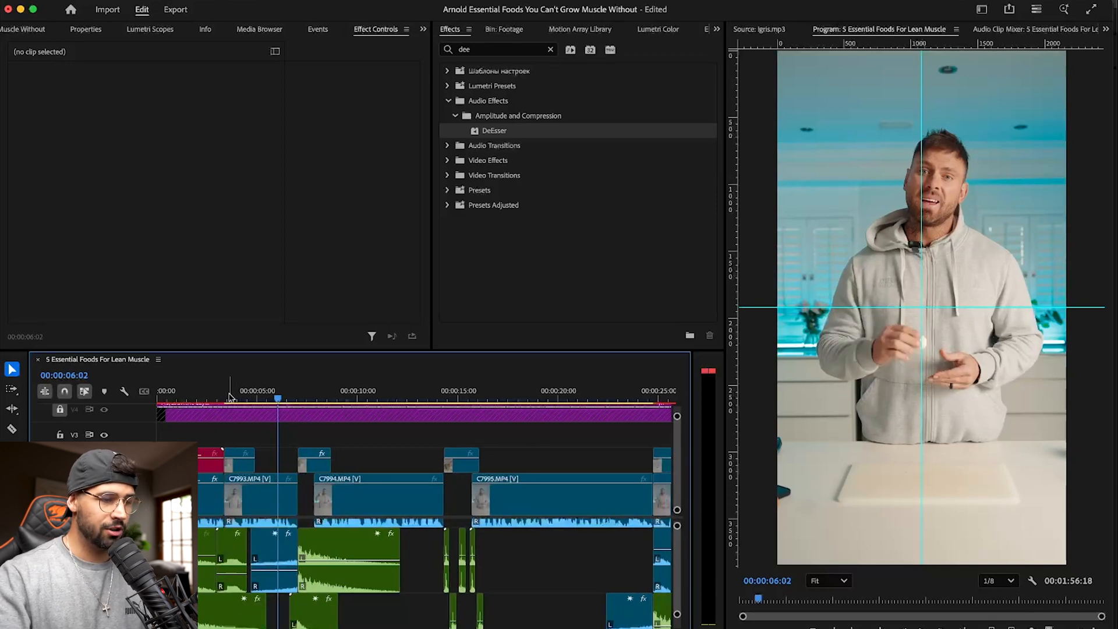
- Play through the tightened cut into C7993.MP4 and park the playhead at 00:00:03:23
{"action": "left_click", "coordinate": [203, 392]}
{"action": "key", "text": "space"}
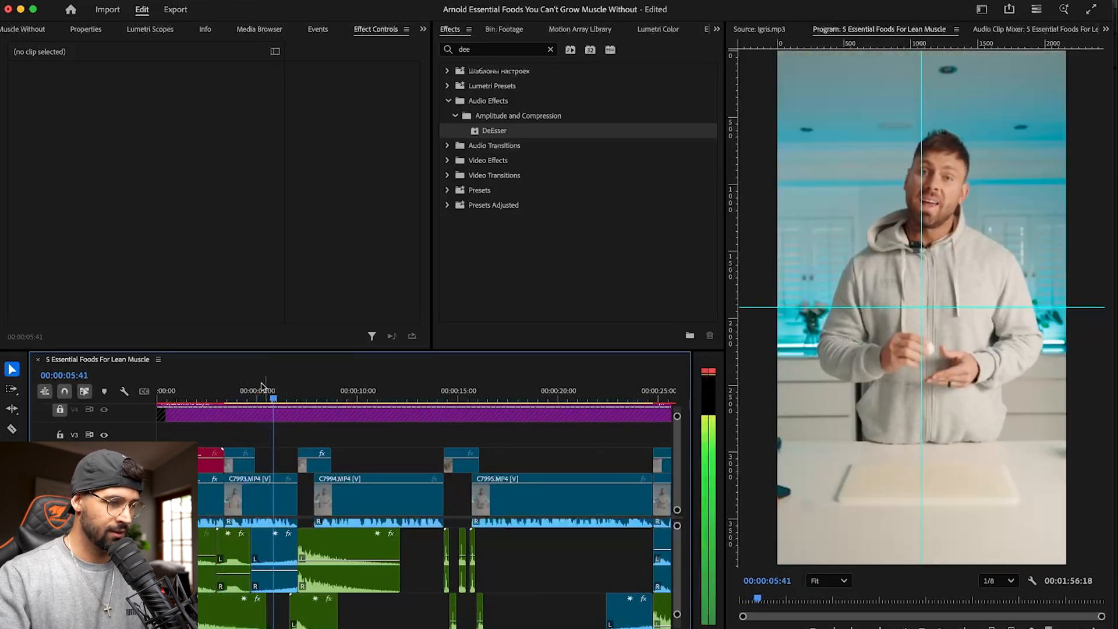
{"action": "left_click", "coordinate": [243, 394]}
{"action": "left_click_drag", "start_coordinate": [242, 389], "coordinate": [227, 390]}
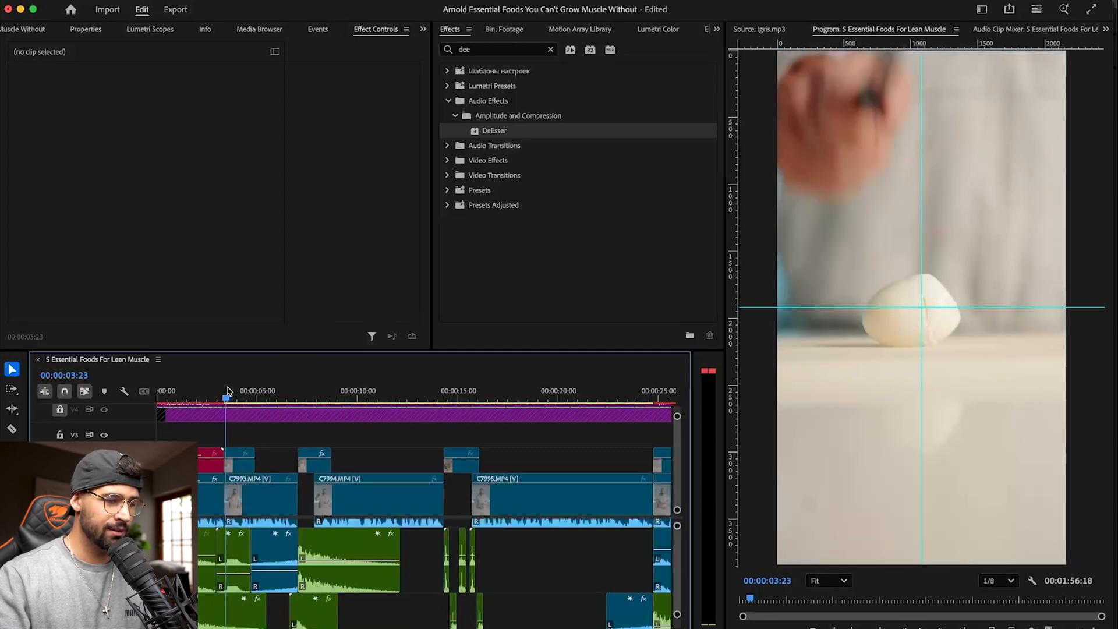
- Set the C7986.MP4 clip's horizontal position to 1232 and its scale to about 118%
{"action": "left_click", "coordinate": [243, 466]}
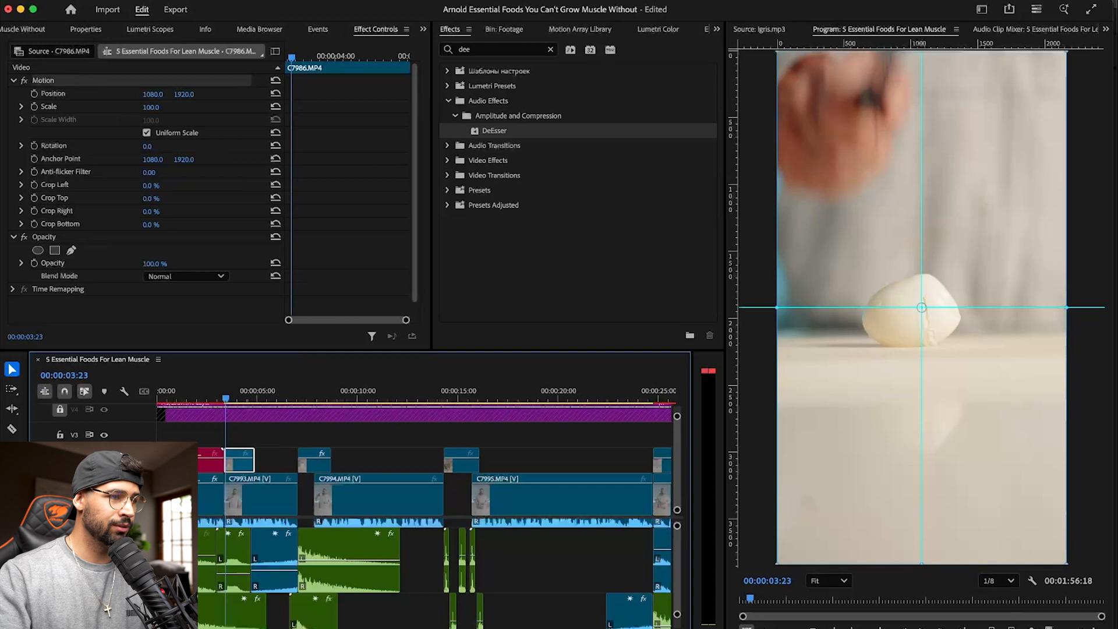
{"action": "left_click", "coordinate": [85, 29]}
{"action": "left_click_drag", "start_coordinate": [199, 114], "coordinate": [286, 119]}
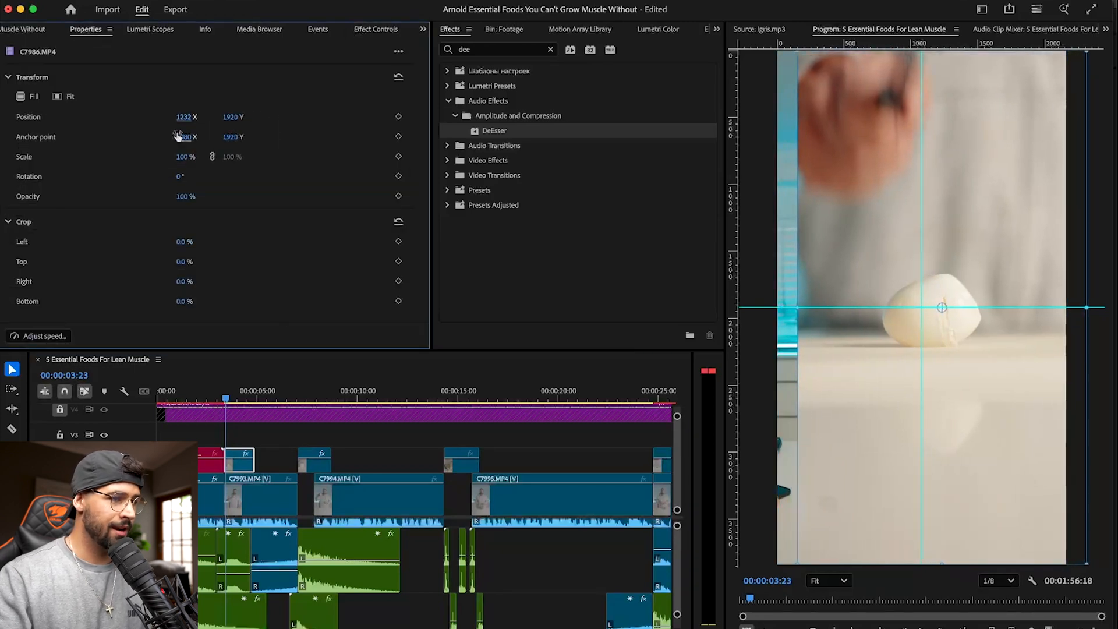
{"action": "left_click_drag", "start_coordinate": [187, 156], "coordinate": [200, 157]}
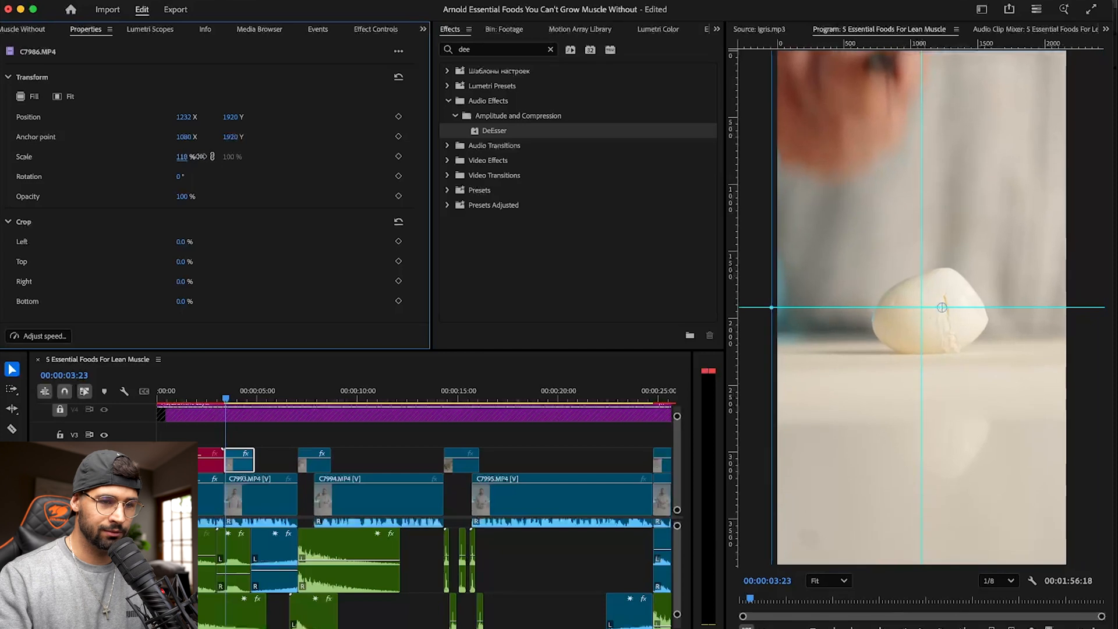
- Preview the reframed C7986.MP4 shot and save the project
{"action": "key", "text": "space"}
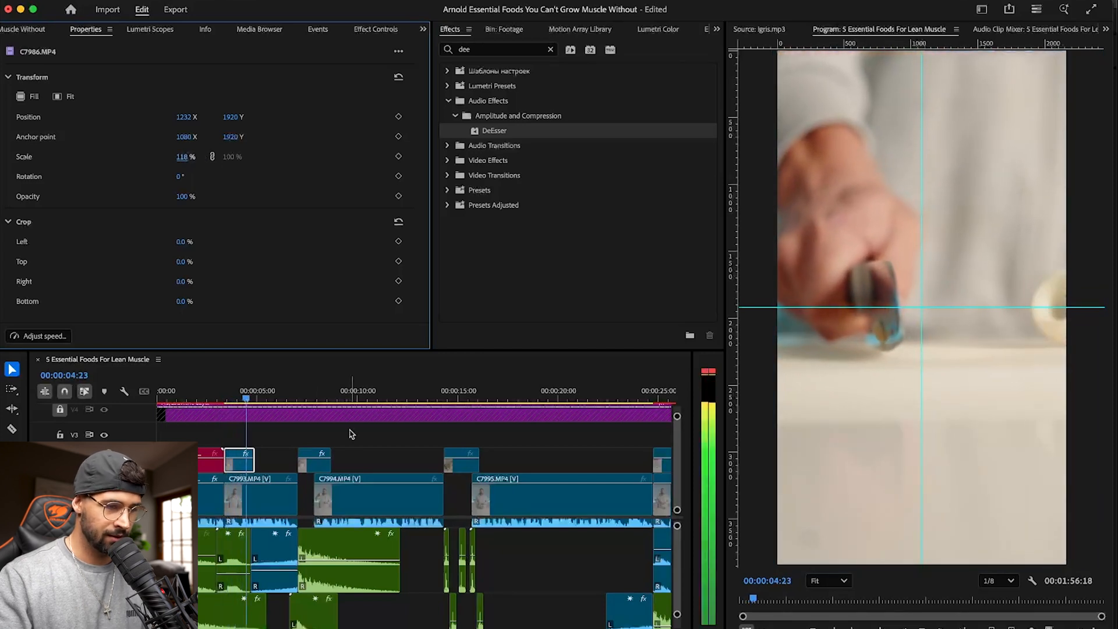
{"action": "key", "text": "space"}
{"action": "key", "text": "Home"}
{"action": "key", "text": "super+s"}
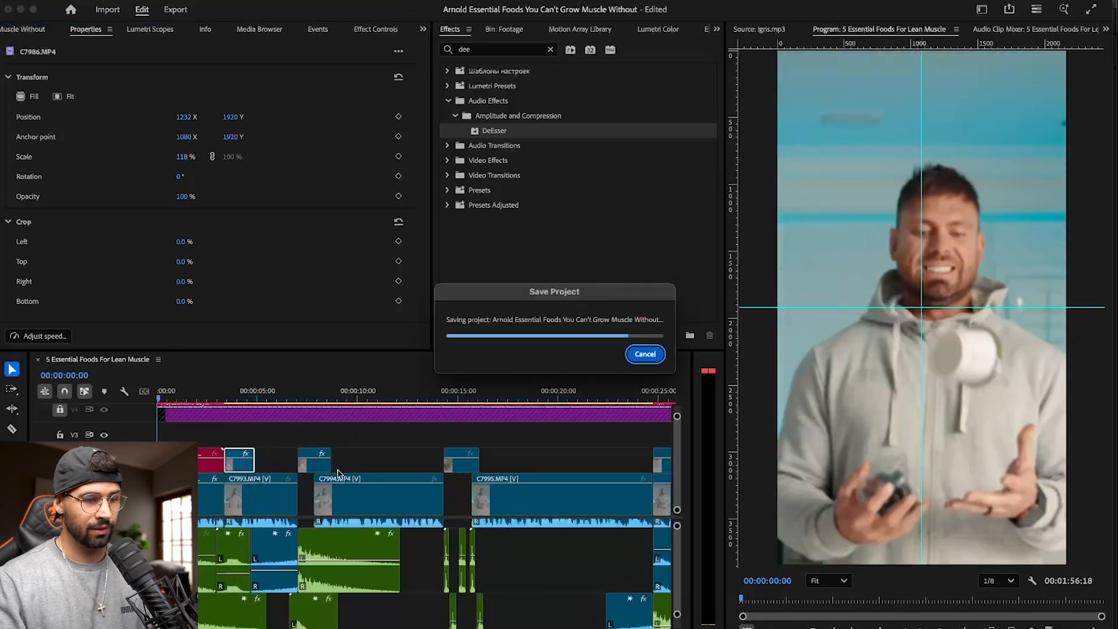
- Play the sequence from the start and ripple-delete the gap between C7993.MP4 and C7994.MP4
{"action": "key", "text": "space"}
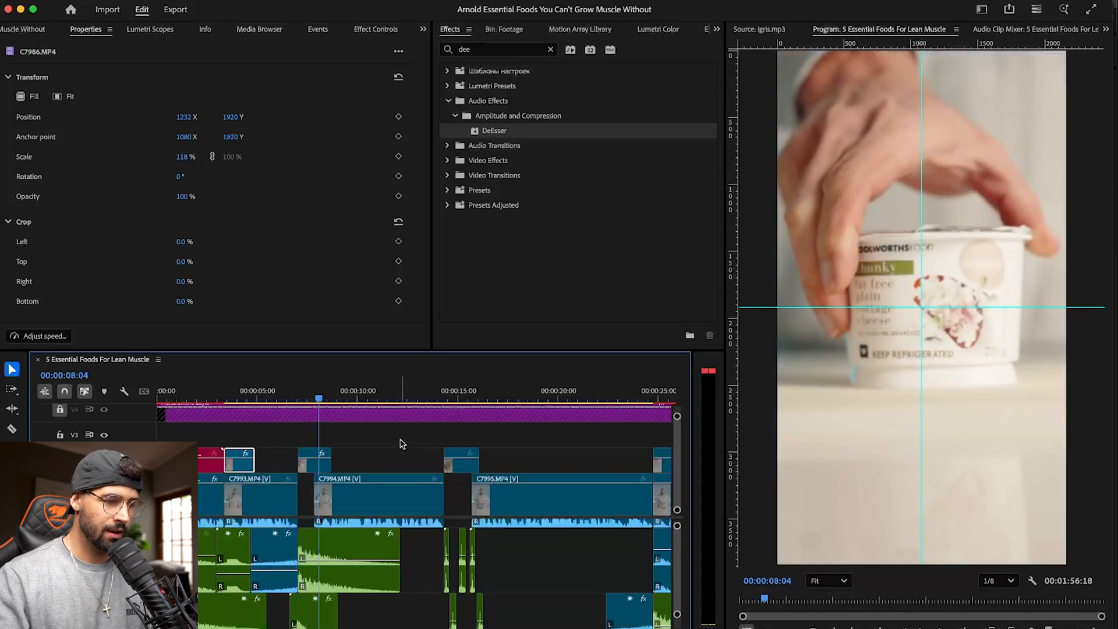
{"action": "scroll", "coordinate": [350, 550], "scroll_direction": "up", "scroll_amount": 3}
{"action": "left_click", "coordinate": [305, 498]}
{"action": "key", "text": "Delete"}
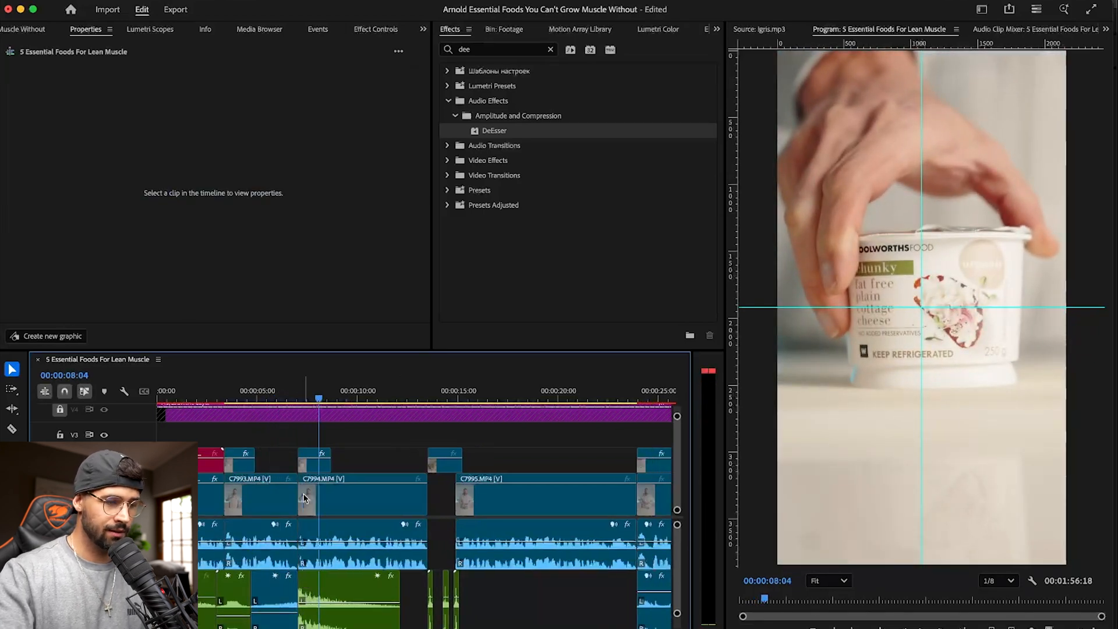
- Play on through C7994.MP4 into C7995.MP4 and stop at 00:00:16:14
{"action": "key", "text": "space"}
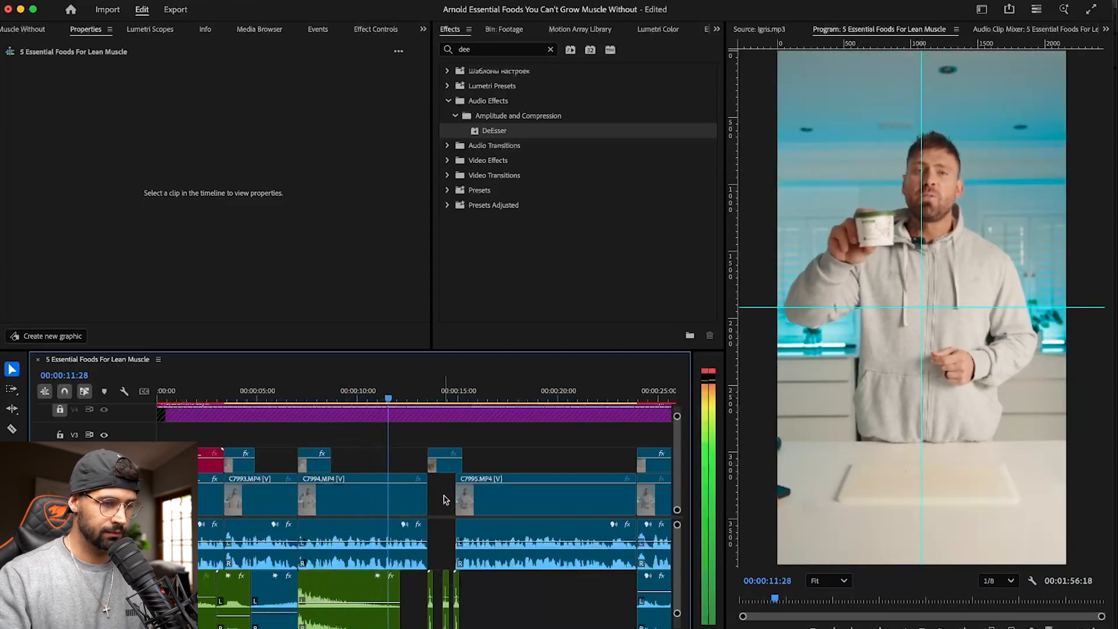
{"action": "scroll", "coordinate": [556, 580], "scroll_direction": "down", "scroll_amount": 2}
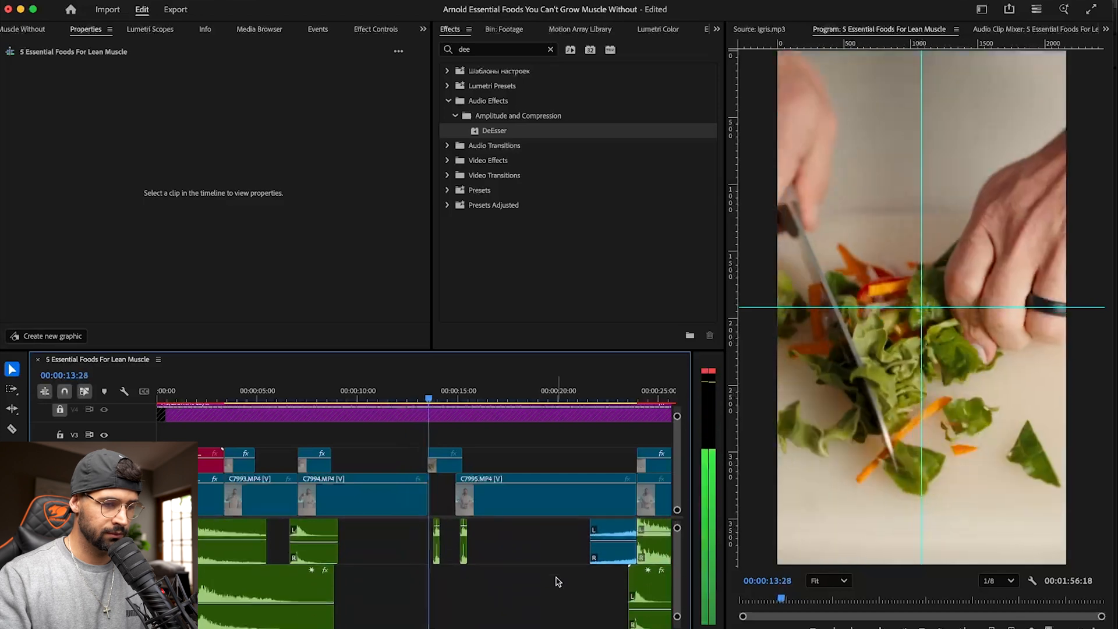
{"action": "scroll", "coordinate": [557, 582], "scroll_direction": "up", "scroll_amount": 3}
{"action": "key", "text": "minus"}
{"action": "key", "text": "minus"}
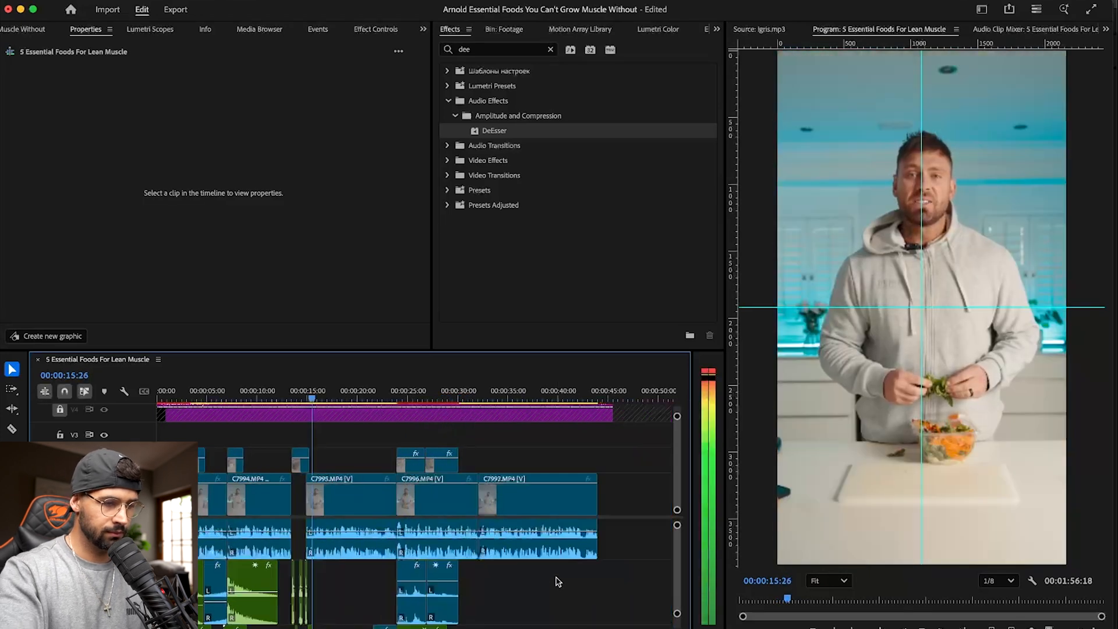
{"action": "key", "text": "space"}
{"action": "scroll", "coordinate": [333, 589], "scroll_direction": "down", "scroll_amount": 5}
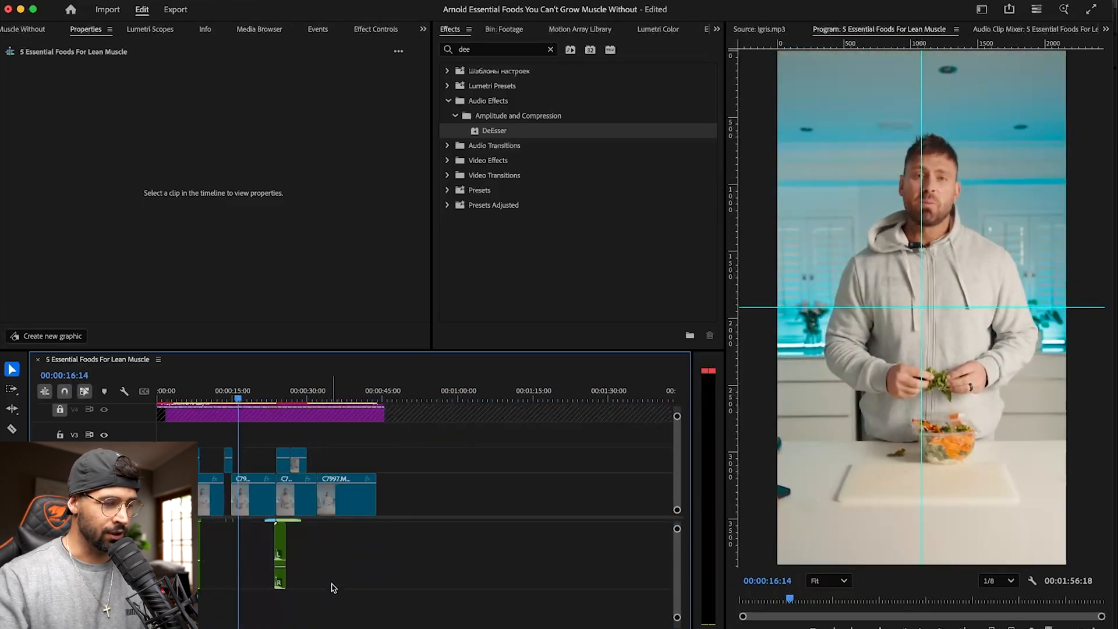
- Try to ripple-delete the gap between C7994.MP4 and C7995.MP4, and undo the deletion
{"action": "scroll", "coordinate": [332, 588], "scroll_direction": "up", "scroll_amount": 5}
{"action": "key", "text": "equal"}
{"action": "key", "text": "equal"}
{"action": "key", "text": "equal"}
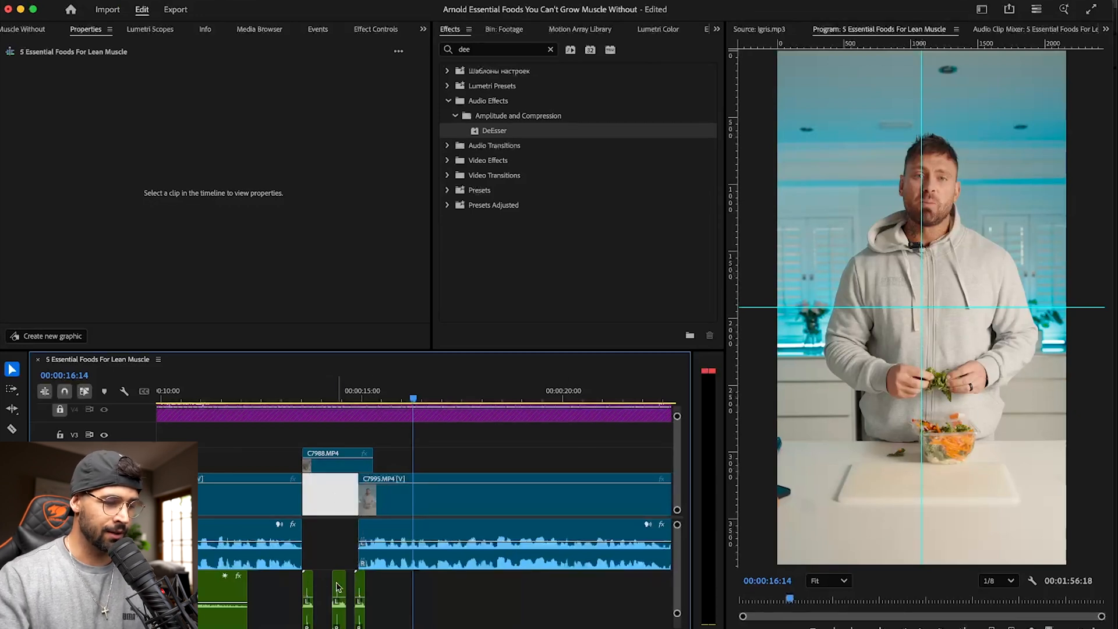
{"action": "key", "text": "Delete"}
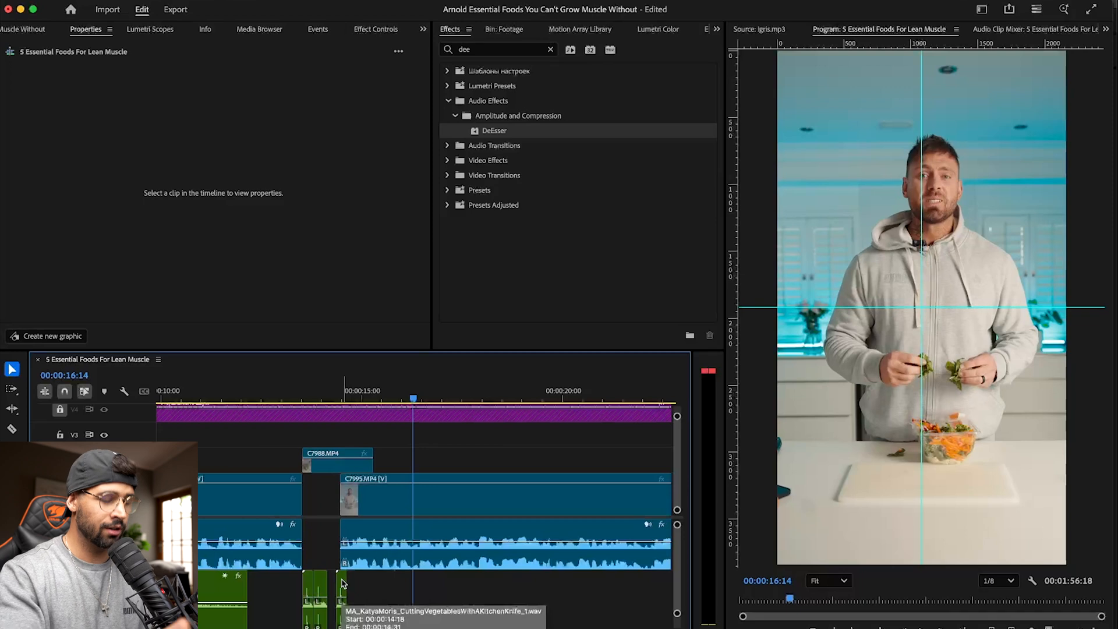
{"action": "key", "text": "super+z"}
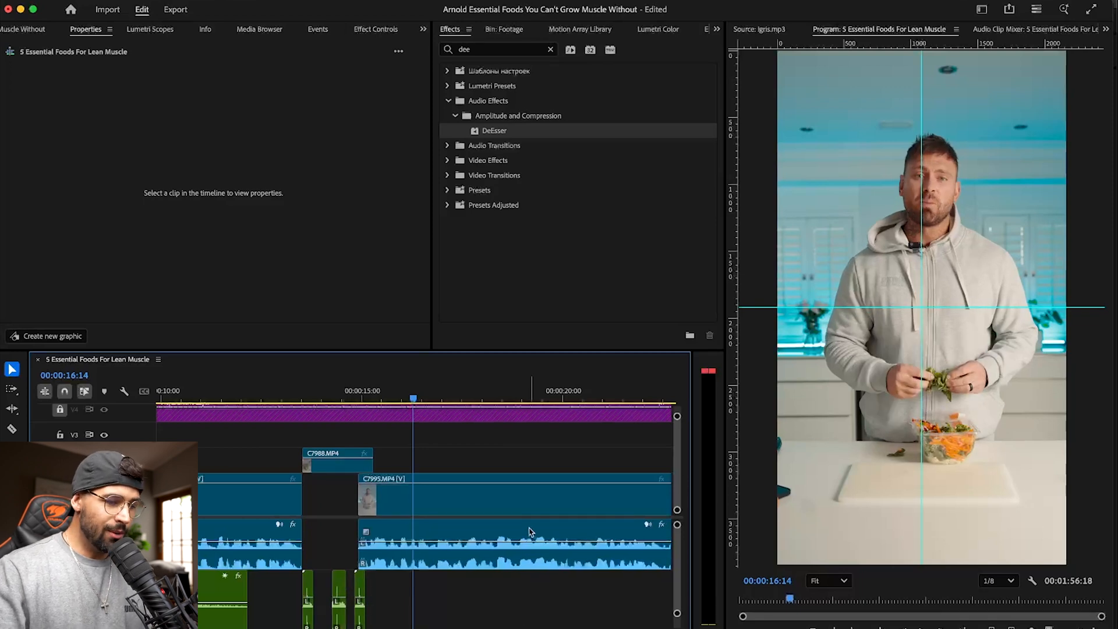
- Select C7995.MP4 and all clips after it with Track Select Forward and move them back against the end of C7994.MP4
{"action": "scroll", "coordinate": [529, 532], "scroll_direction": "down", "scroll_amount": 5}
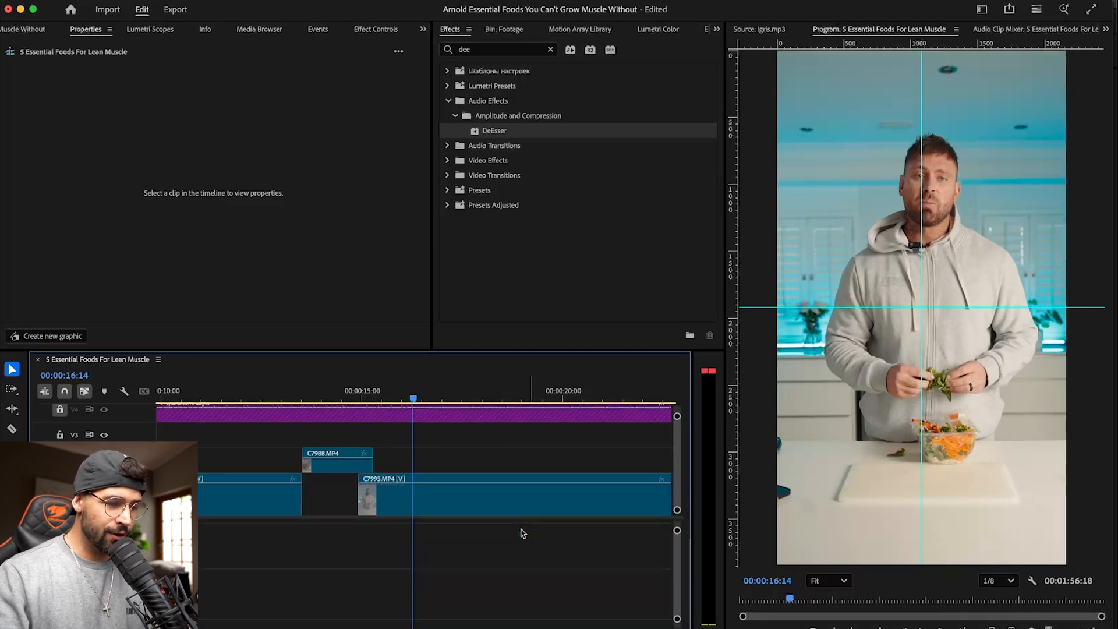
{"action": "scroll", "coordinate": [522, 532], "scroll_direction": "right", "scroll_amount": 6}
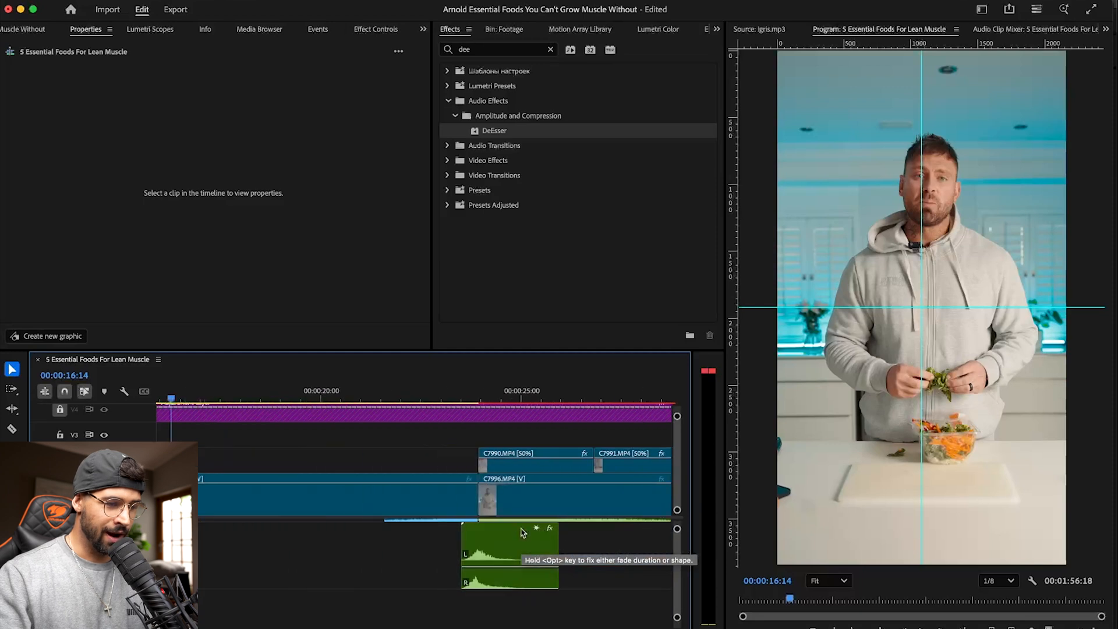
{"action": "scroll", "coordinate": [523, 532], "scroll_direction": "right", "scroll_amount": 15}
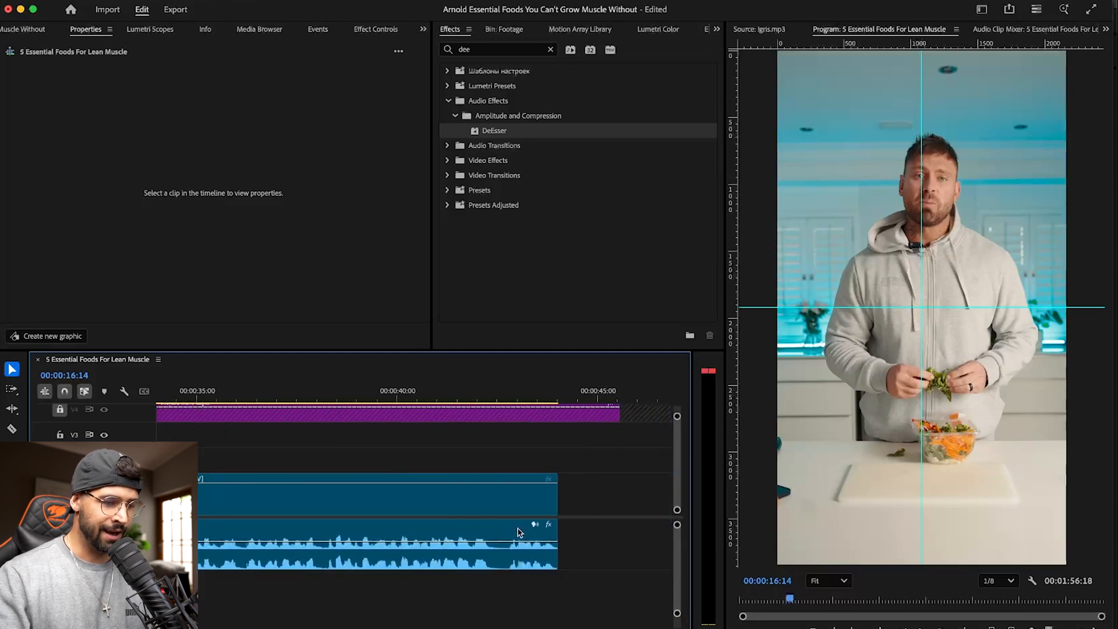
{"action": "scroll", "coordinate": [518, 532], "scroll_direction": "left", "scroll_amount": 20}
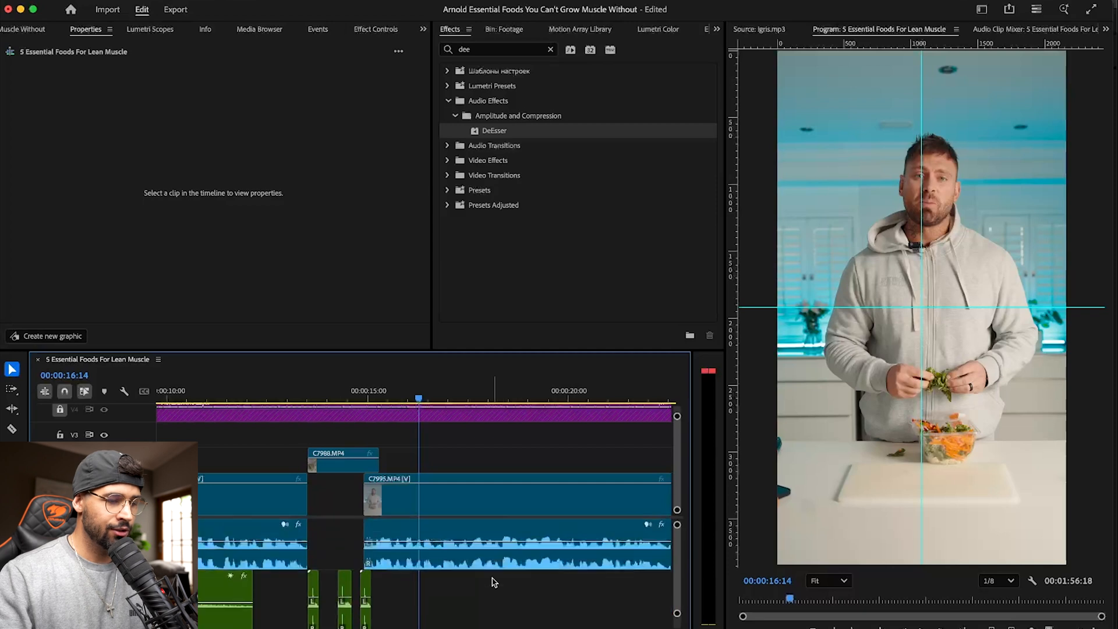
{"action": "scroll", "coordinate": [494, 583], "scroll_direction": "down", "scroll_amount": 5}
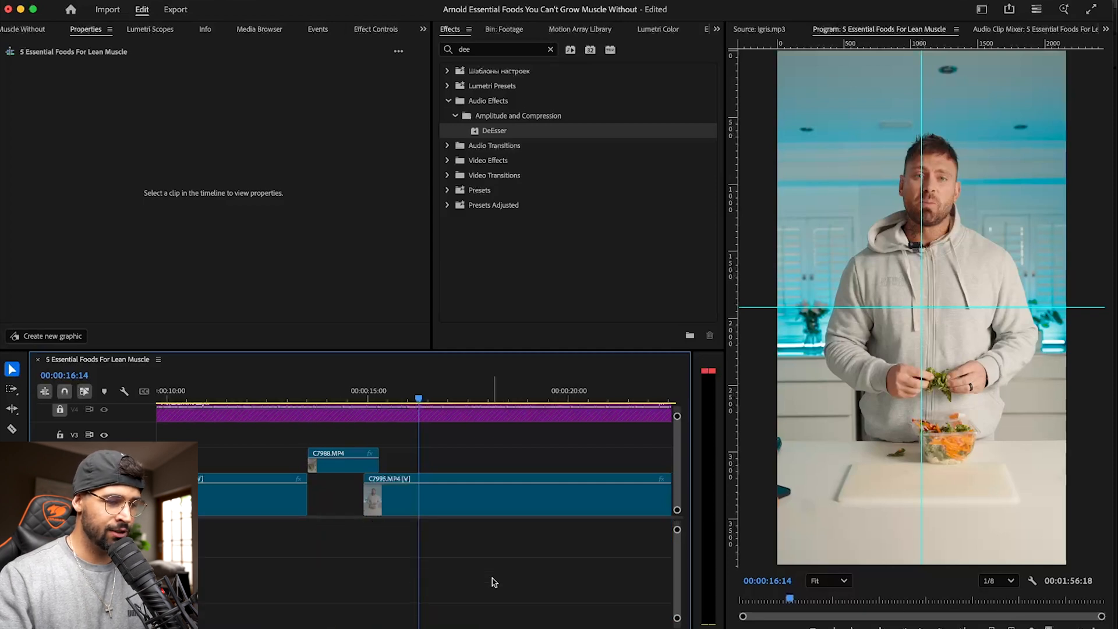
{"action": "scroll", "coordinate": [493, 582], "scroll_direction": "up", "scroll_amount": 3}
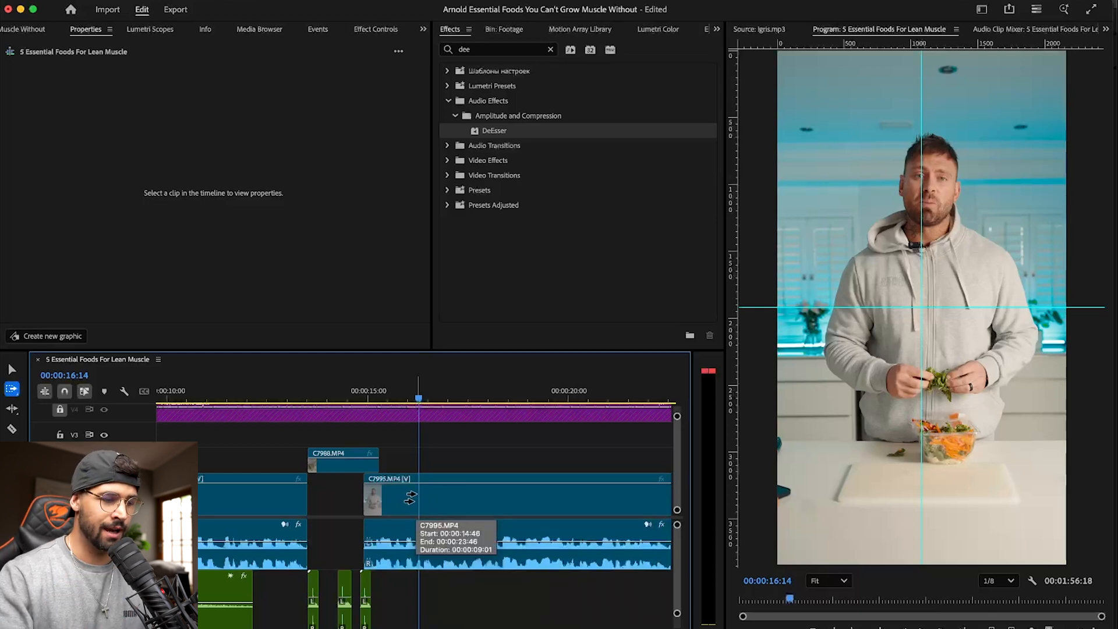
{"action": "left_click", "coordinate": [414, 500]}
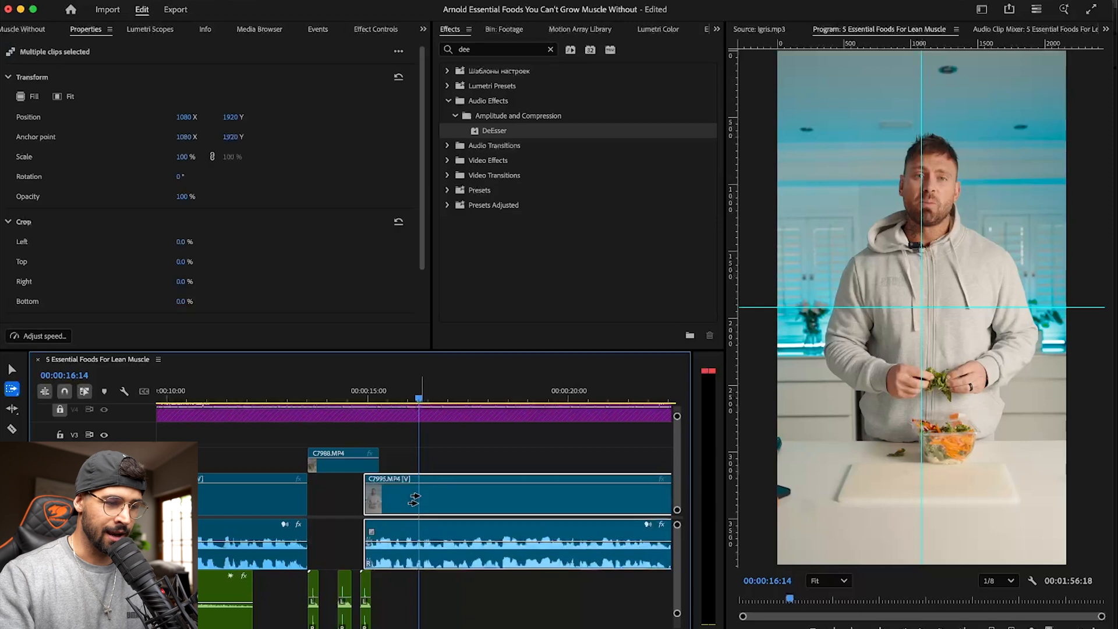
{"action": "scroll", "coordinate": [422, 450], "scroll_direction": "up", "scroll_amount": 3}
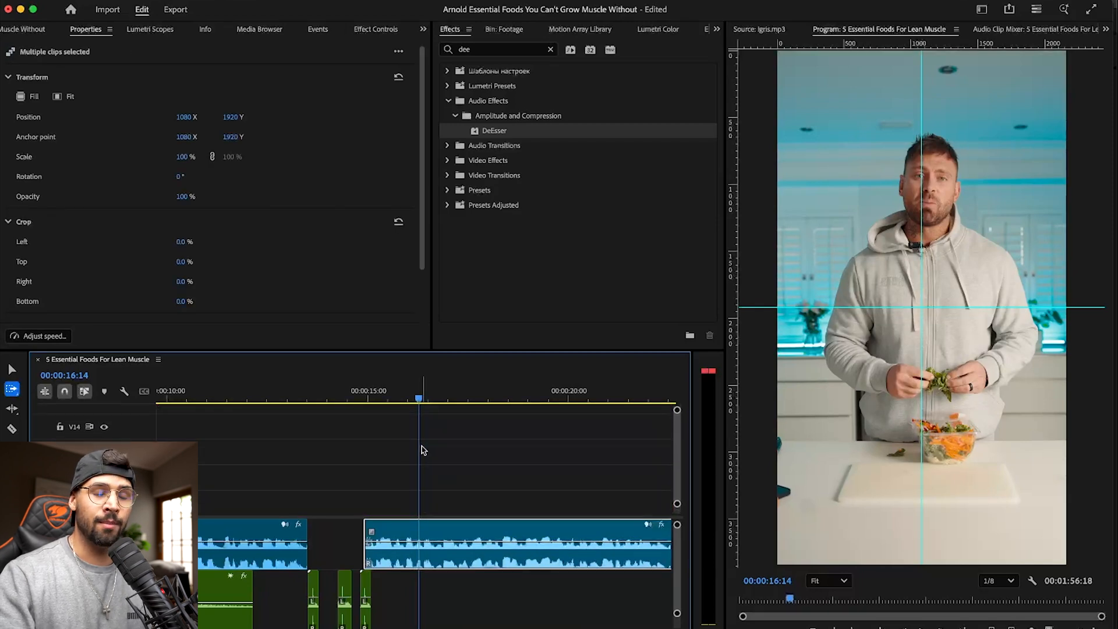
{"action": "scroll", "coordinate": [422, 450], "scroll_direction": "down", "scroll_amount": 5}
{"action": "scroll", "coordinate": [445, 582], "scroll_direction": "down", "scroll_amount": 2}
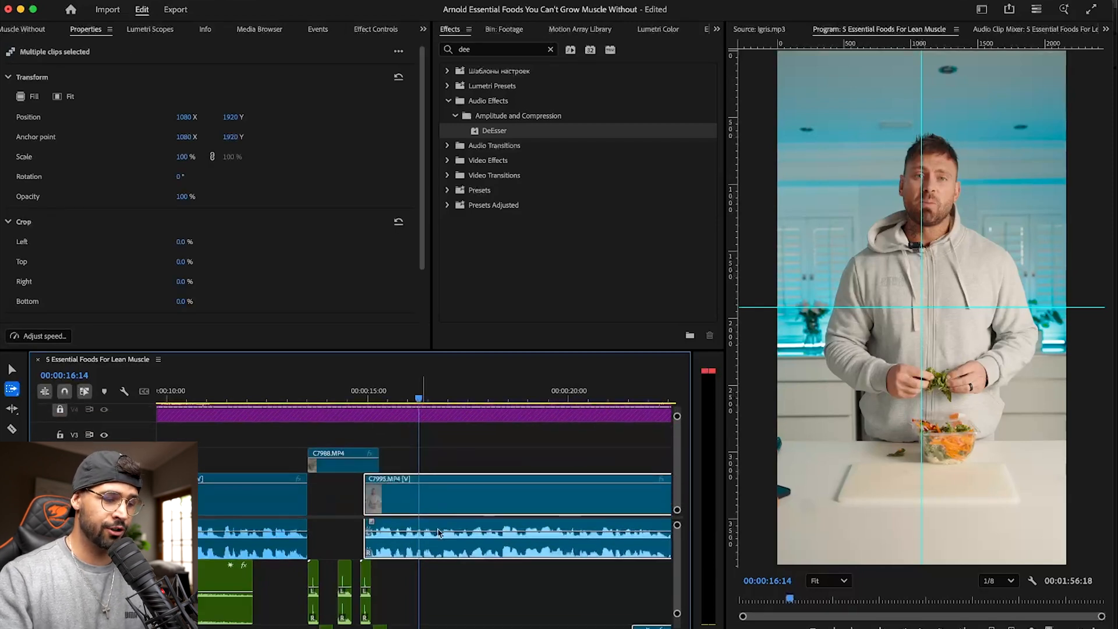
{"action": "scroll", "coordinate": [448, 593], "scroll_direction": "down", "scroll_amount": 3}
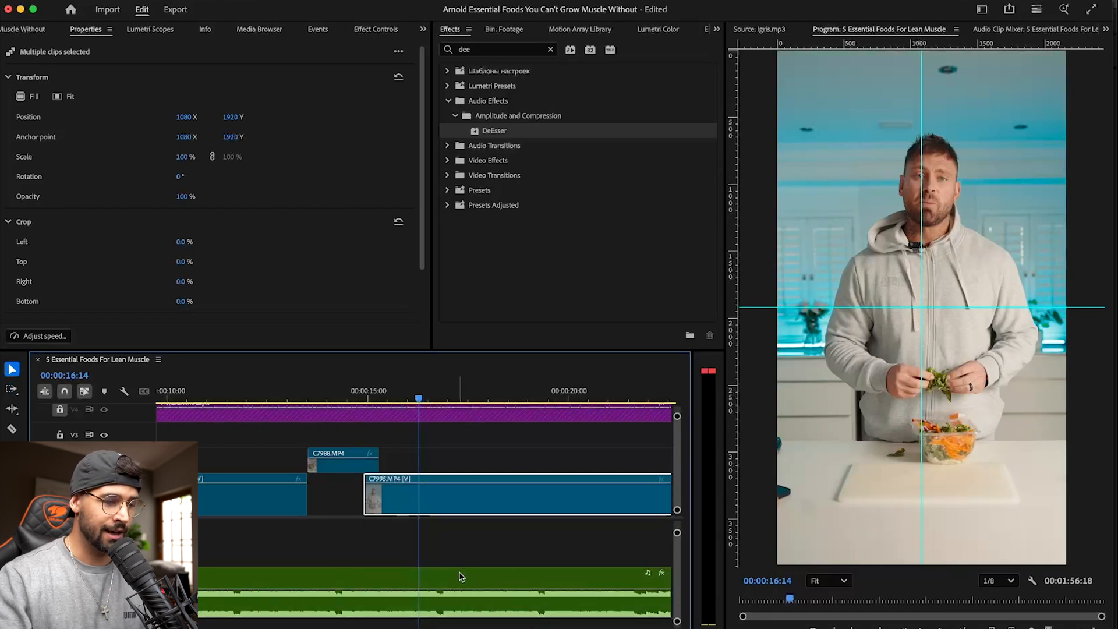
{"action": "scroll", "coordinate": [457, 573], "scroll_direction": "up", "scroll_amount": 3}
{"action": "scroll", "coordinate": [457, 568], "scroll_direction": "right", "scroll_amount": 5}
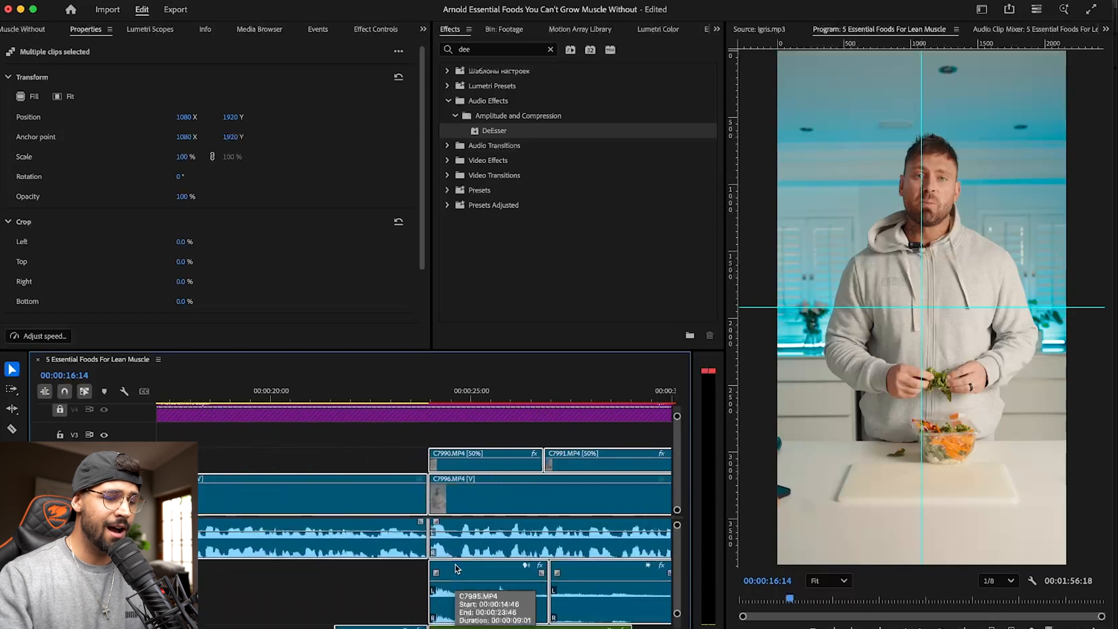
{"action": "scroll", "coordinate": [457, 568], "scroll_direction": "left", "scroll_amount": 8}
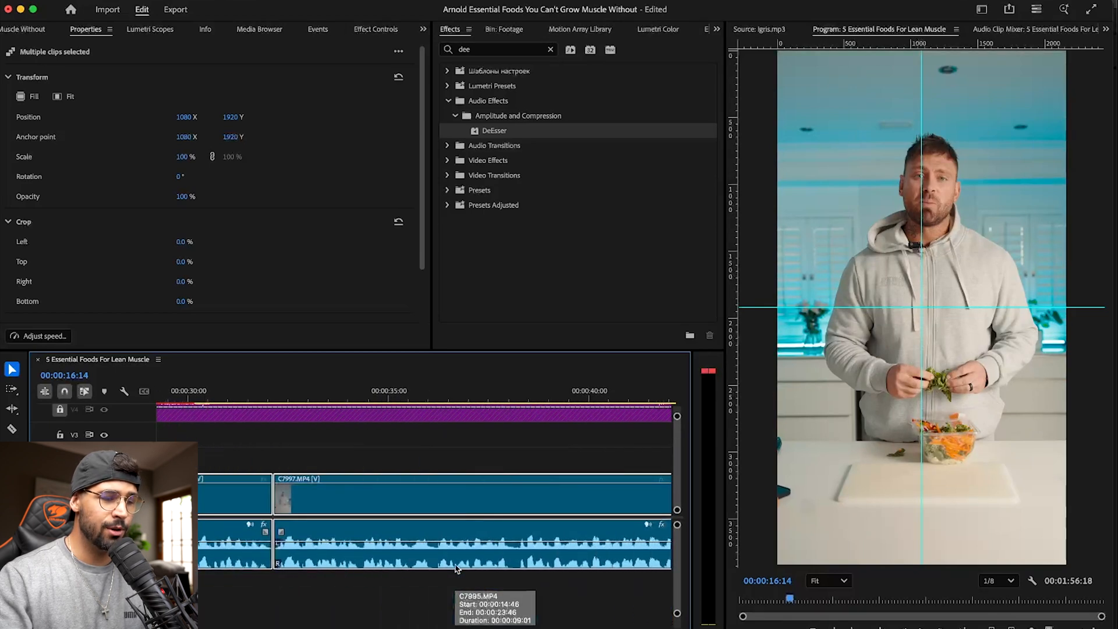
{"action": "scroll", "coordinate": [457, 569], "scroll_direction": "right", "scroll_amount": 3}
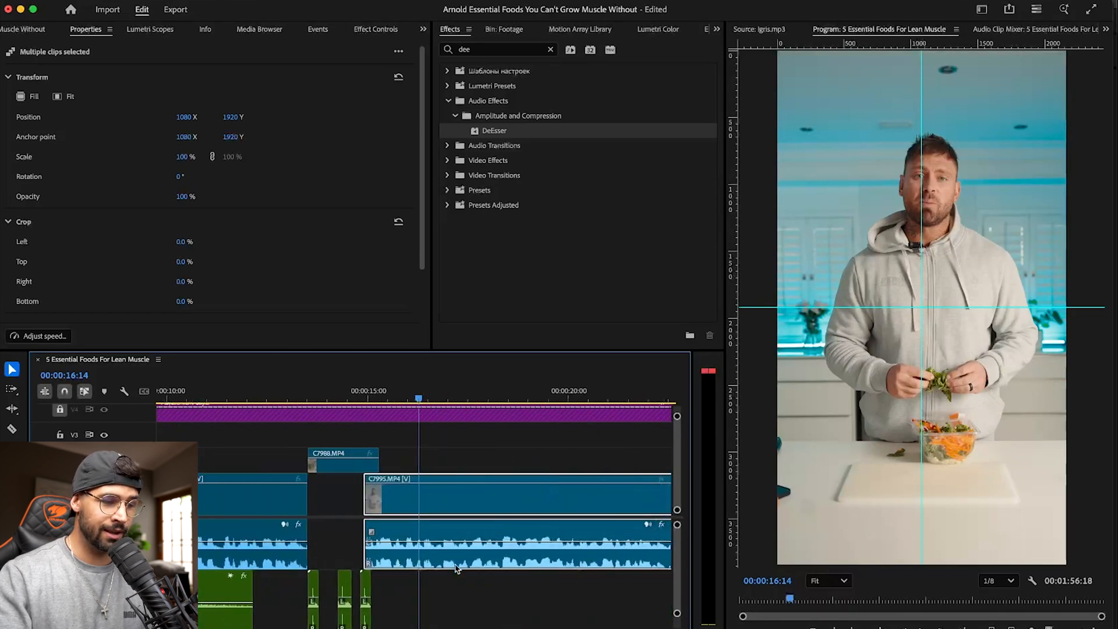
{"action": "left_click_drag", "start_coordinate": [504, 507], "coordinate": [456, 507]}
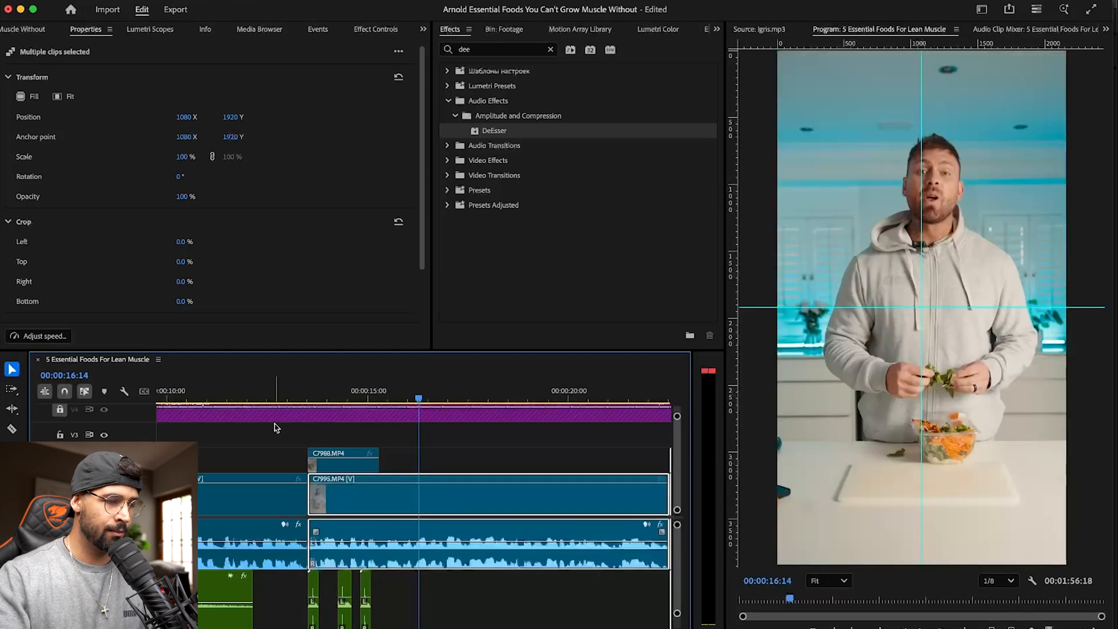
- Play the sequence across the tightened cut into C7995.MP4 and clear the clip selection
{"action": "left_click", "coordinate": [279, 390]}
{"action": "key", "text": "space"}
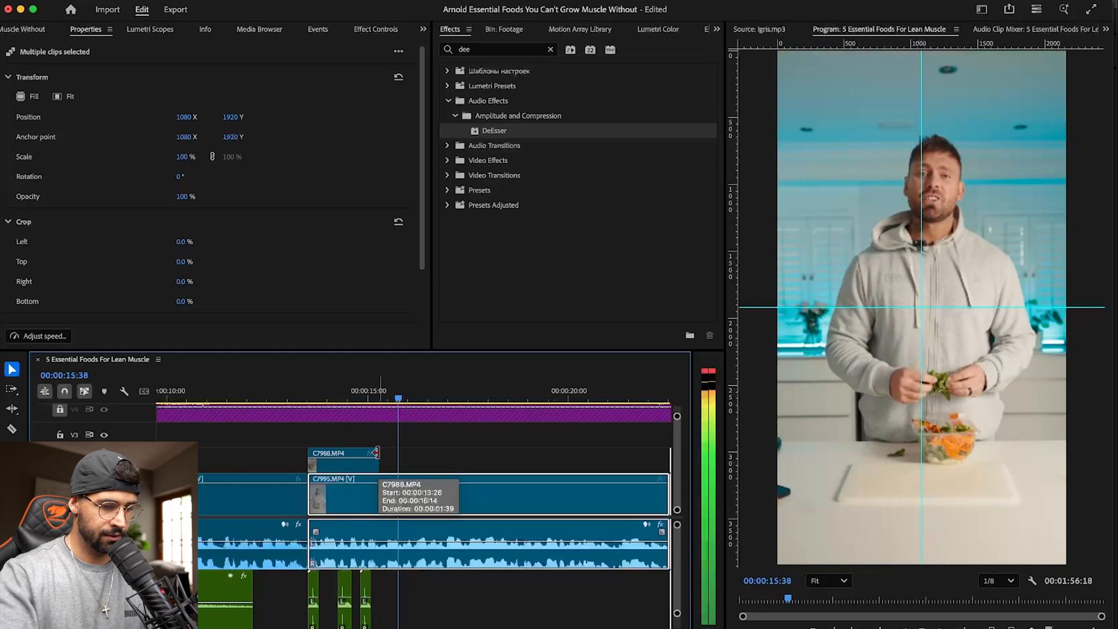
{"action": "key", "text": "minus"}
{"action": "key", "text": "minus"}
{"action": "left_click", "coordinate": [477, 441]}
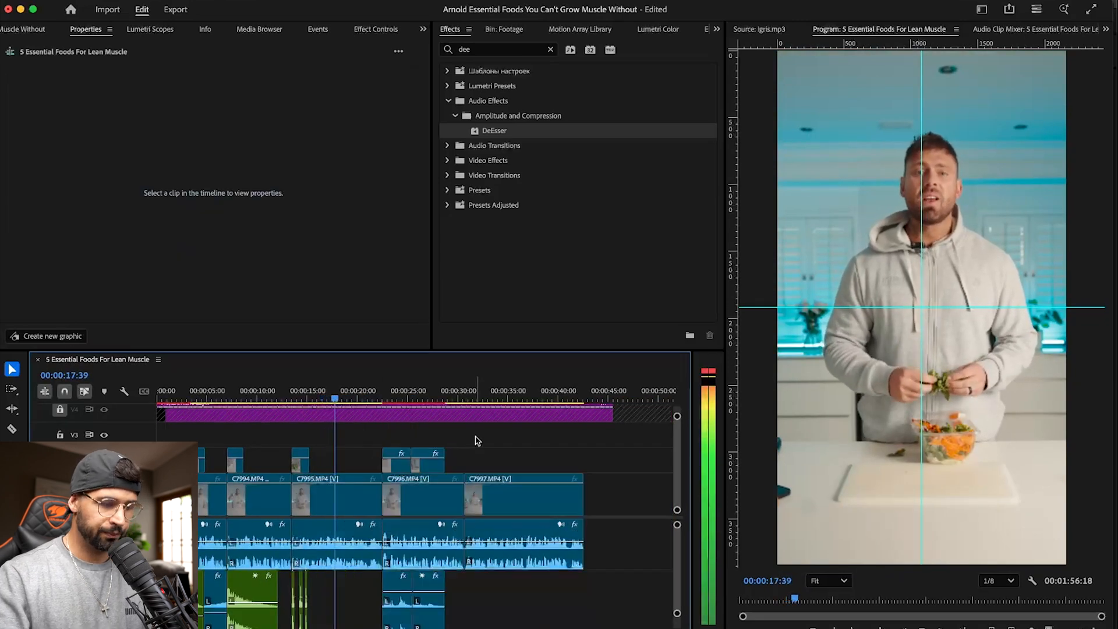
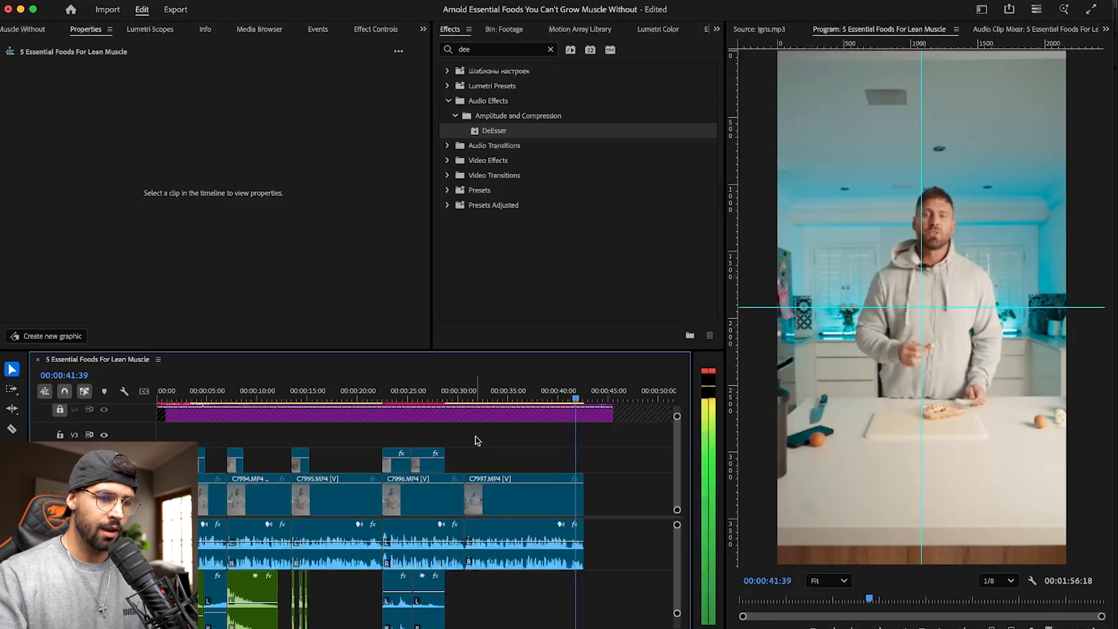
- Save the project and raise the horizontal guide in the program preview to the speaker's face level
{"action": "key", "text": "super+s"}
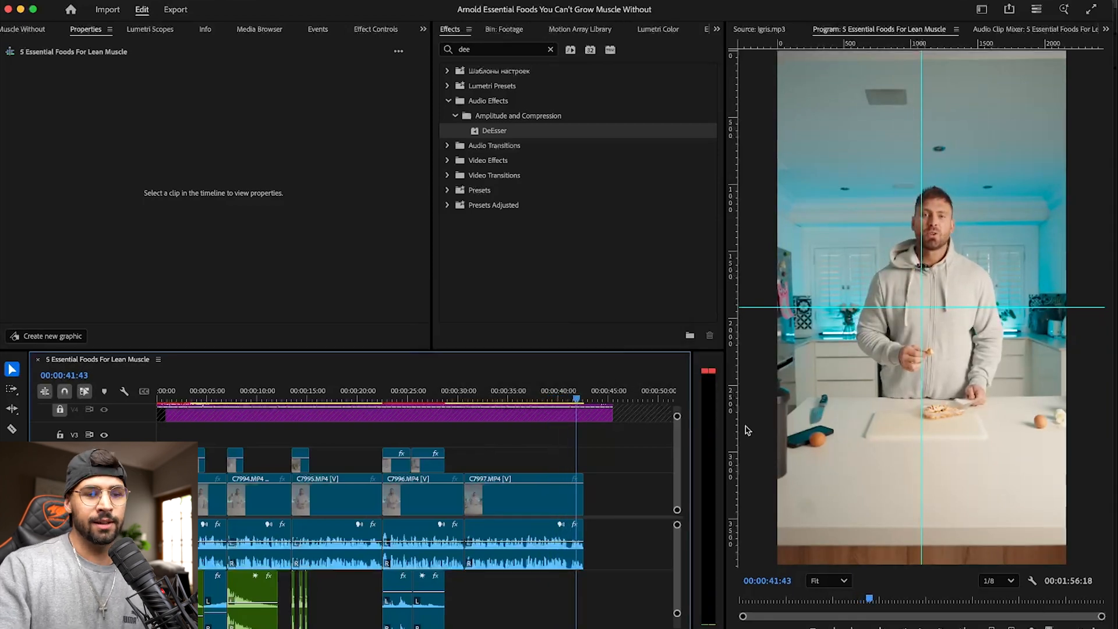
{"action": "left_click_drag", "start_coordinate": [991, 308], "coordinate": [995, 223]}
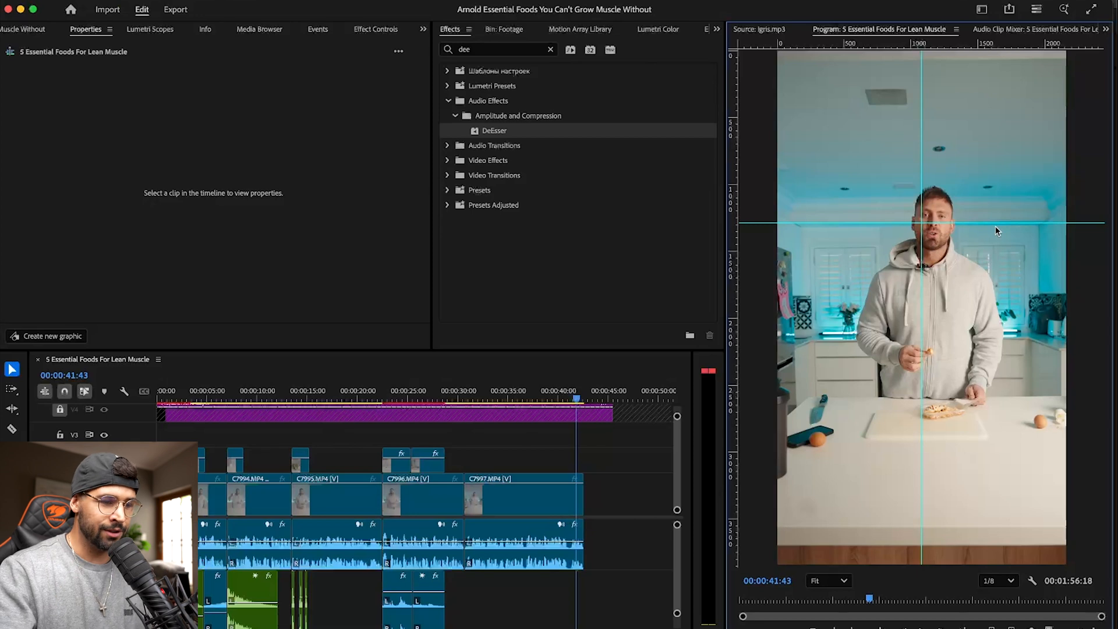
- Straighten the last clip, C7997.MP4, by setting its rotation to 1°, and enlarge it to a scale of 124%
{"action": "left_click", "coordinate": [538, 511]}
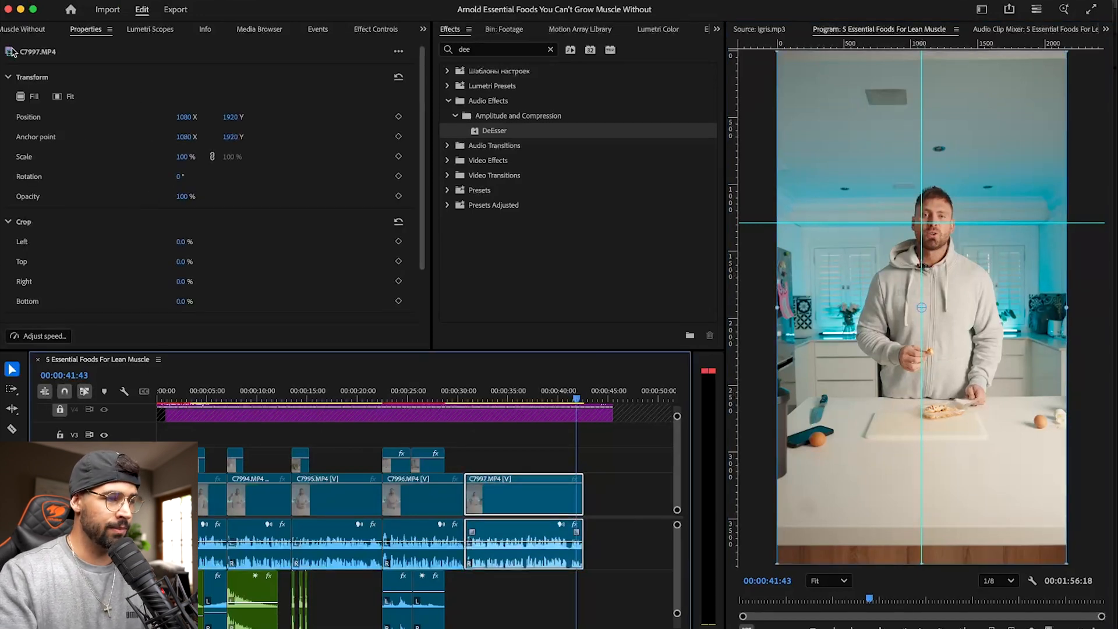
{"action": "left_click", "coordinate": [182, 177]}
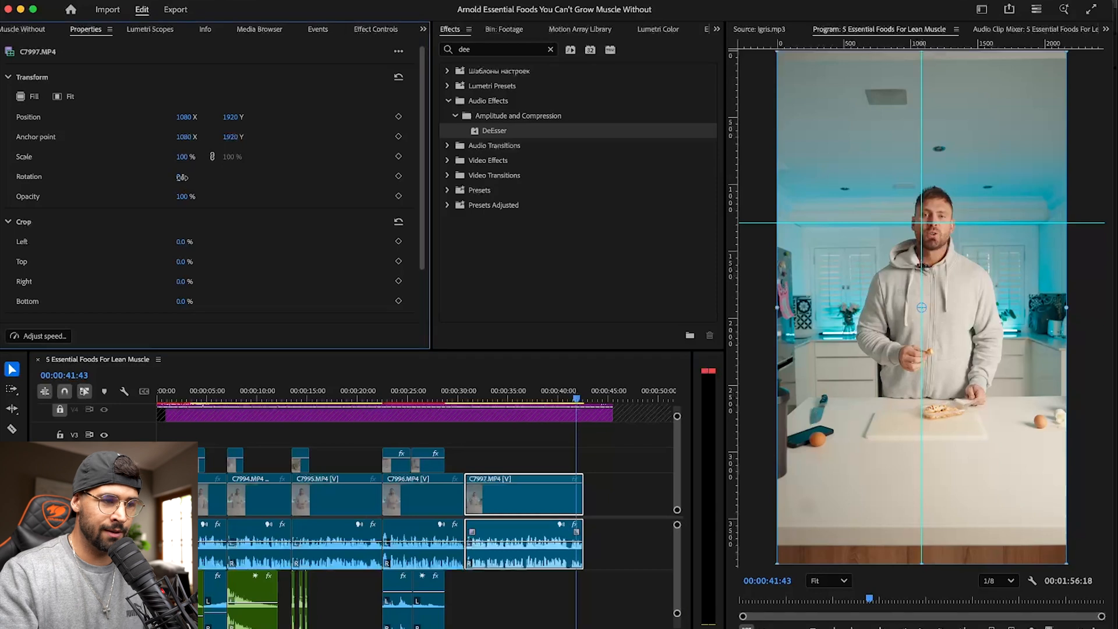
{"action": "type", "text": "1"}
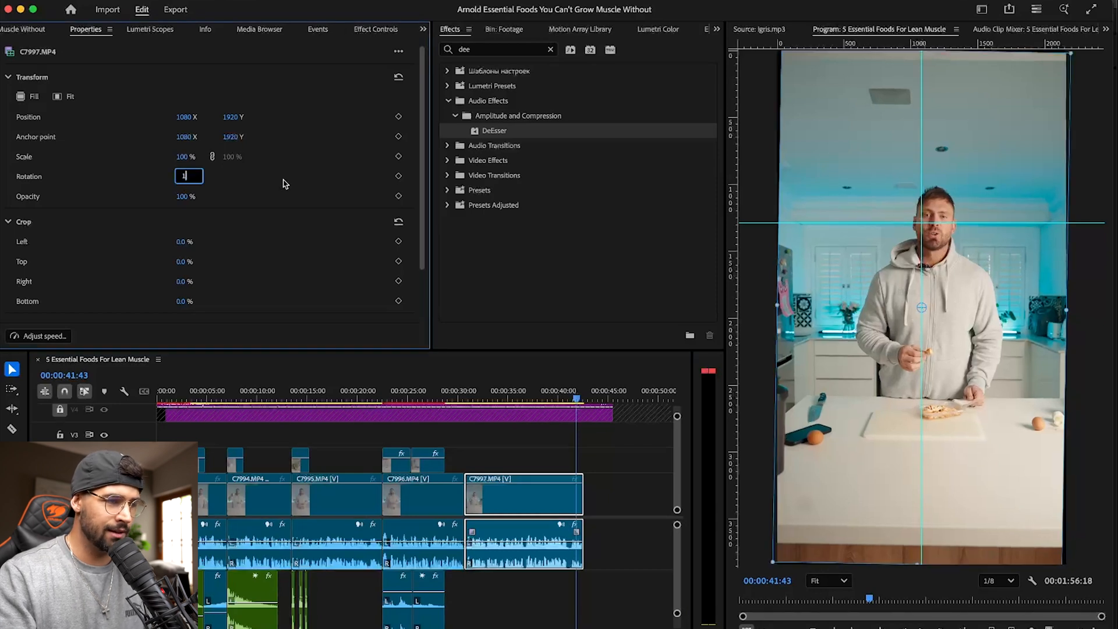
{"action": "type", "text": "0"}
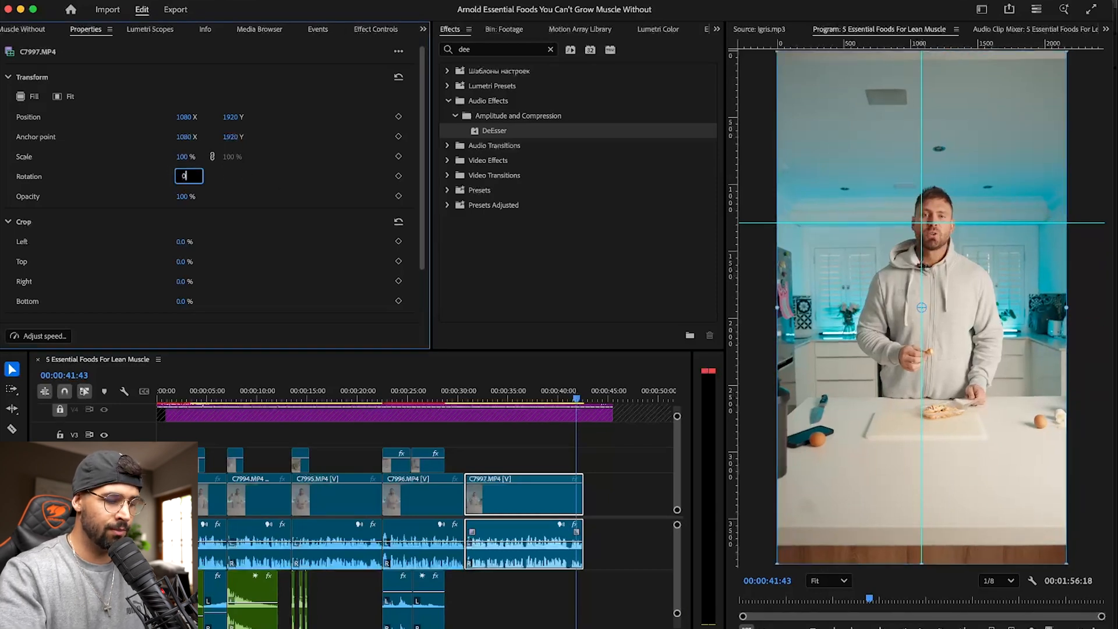
{"action": "type", "text": ".3"}
{"action": "key", "text": "Return"}
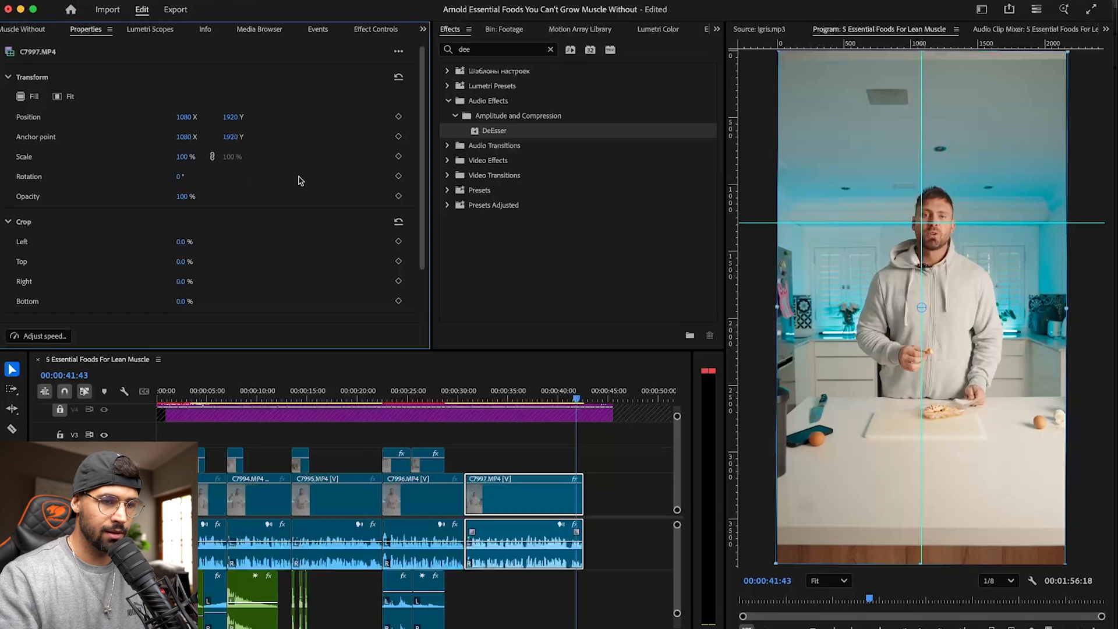
{"action": "left_click", "coordinate": [180, 177]}
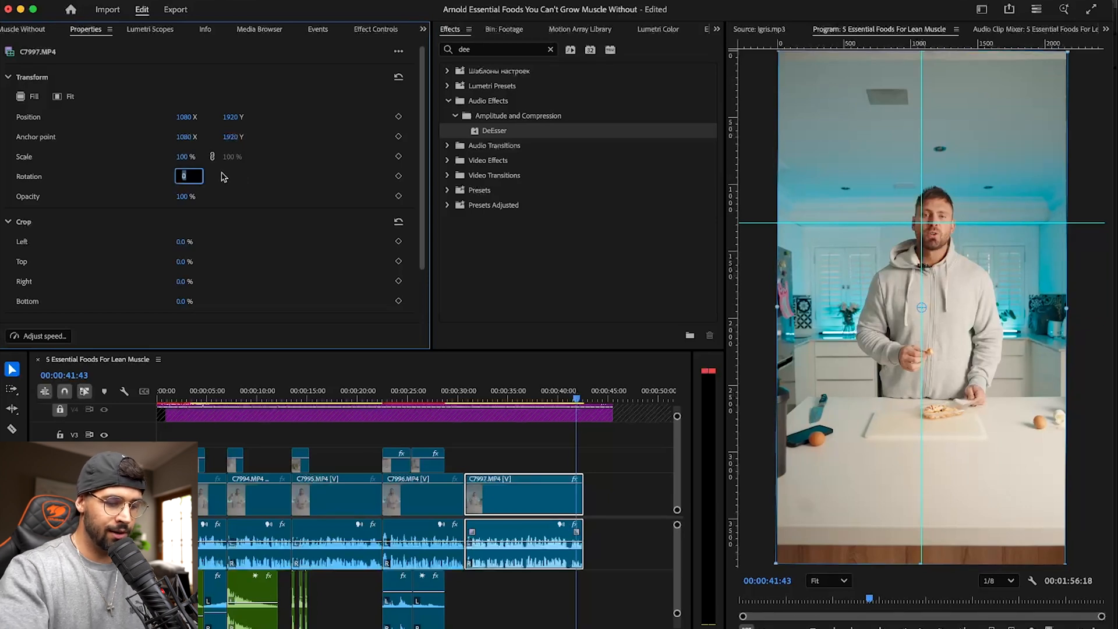
{"action": "key", "text": "Return"}
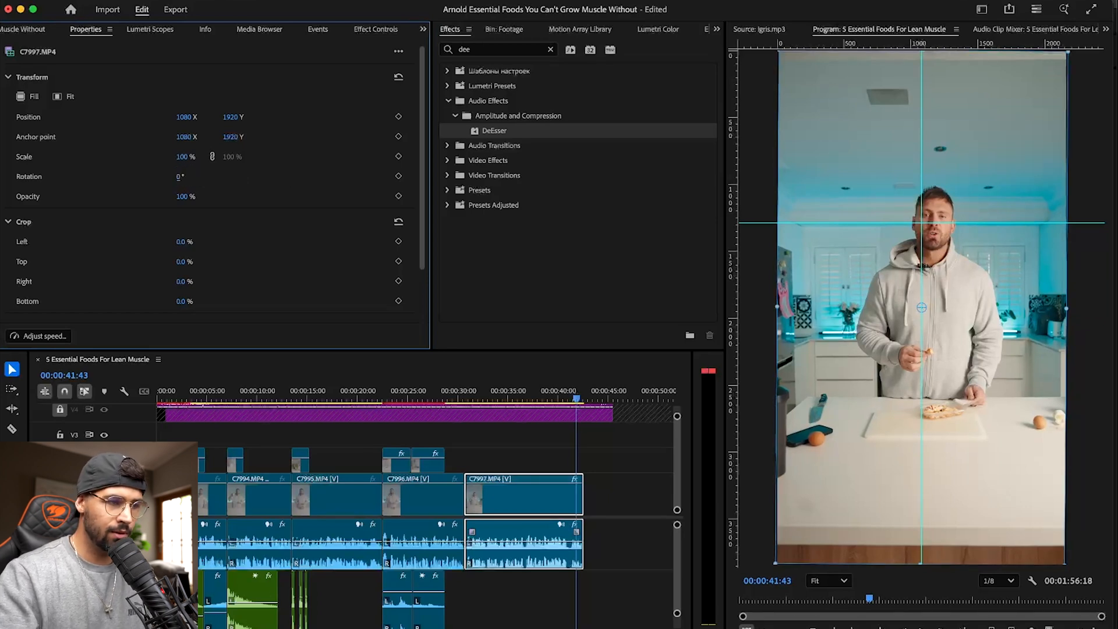
{"action": "left_click", "coordinate": [180, 177]}
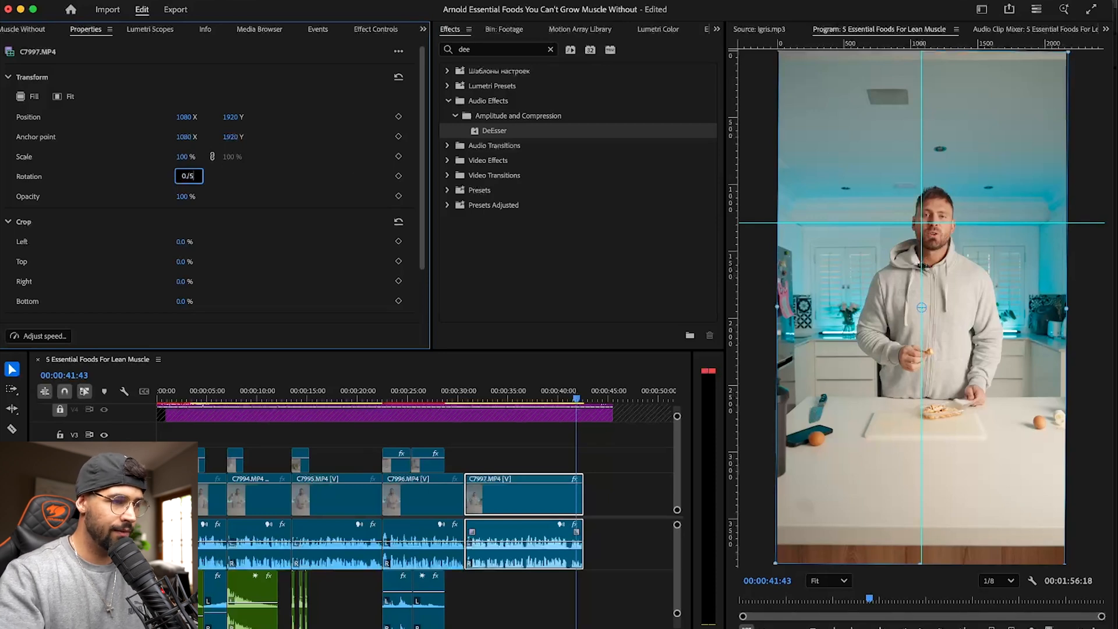
{"action": "type", "text": "1"}
{"action": "key", "text": "Return"}
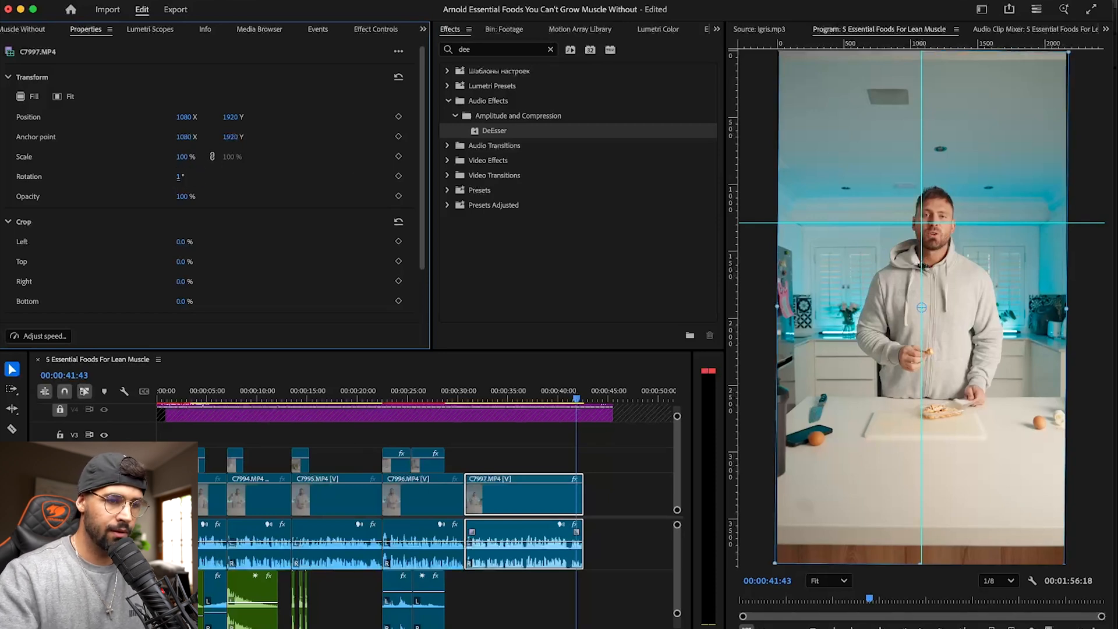
{"action": "key", "text": "super+s"}
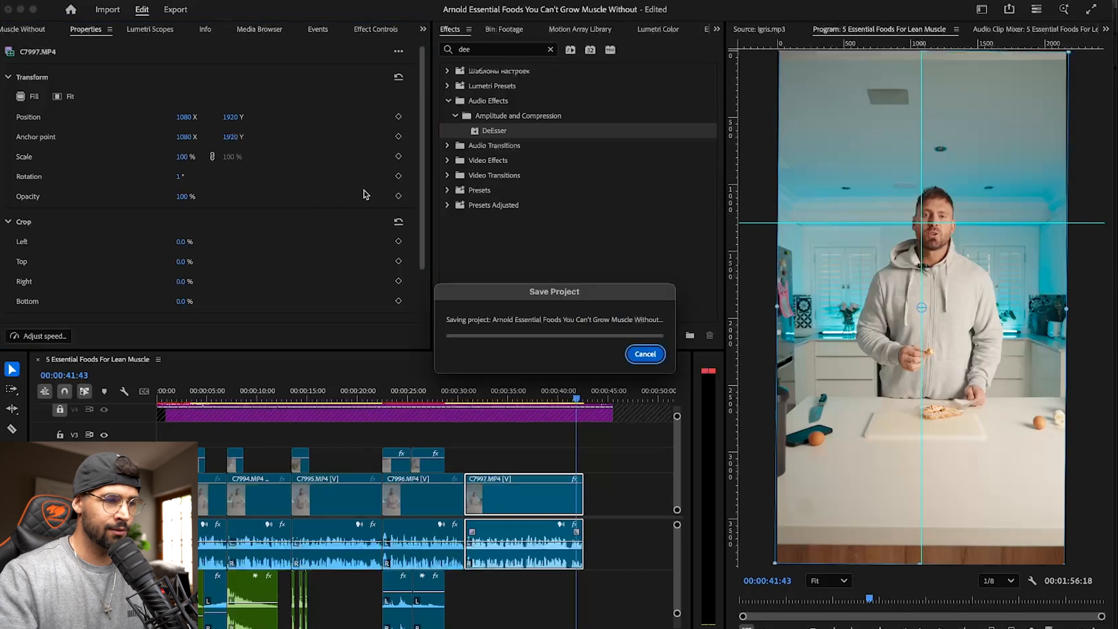
{"action": "left_click_drag", "start_coordinate": [183, 157], "coordinate": [200, 156]}
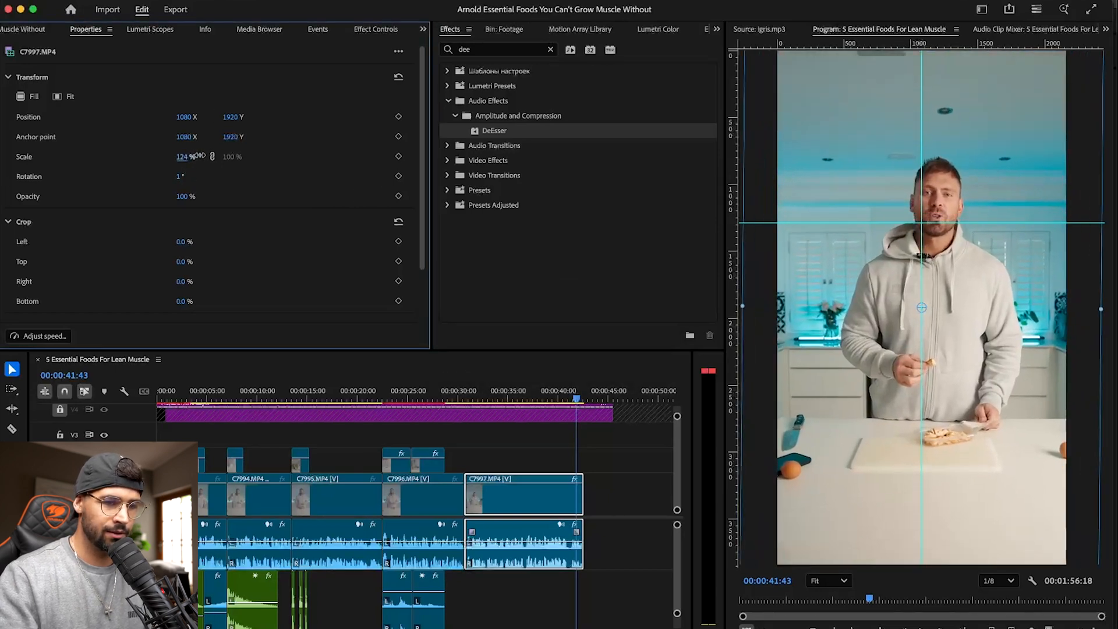
- Return the playhead to the sequence start and move the Igris.mp3 music clip about 3 seconds later on its track
{"action": "left_click_drag", "start_coordinate": [475, 399], "coordinate": [158, 399]}
{"action": "scroll", "coordinate": [322, 542], "scroll_direction": "down", "scroll_amount": 2}
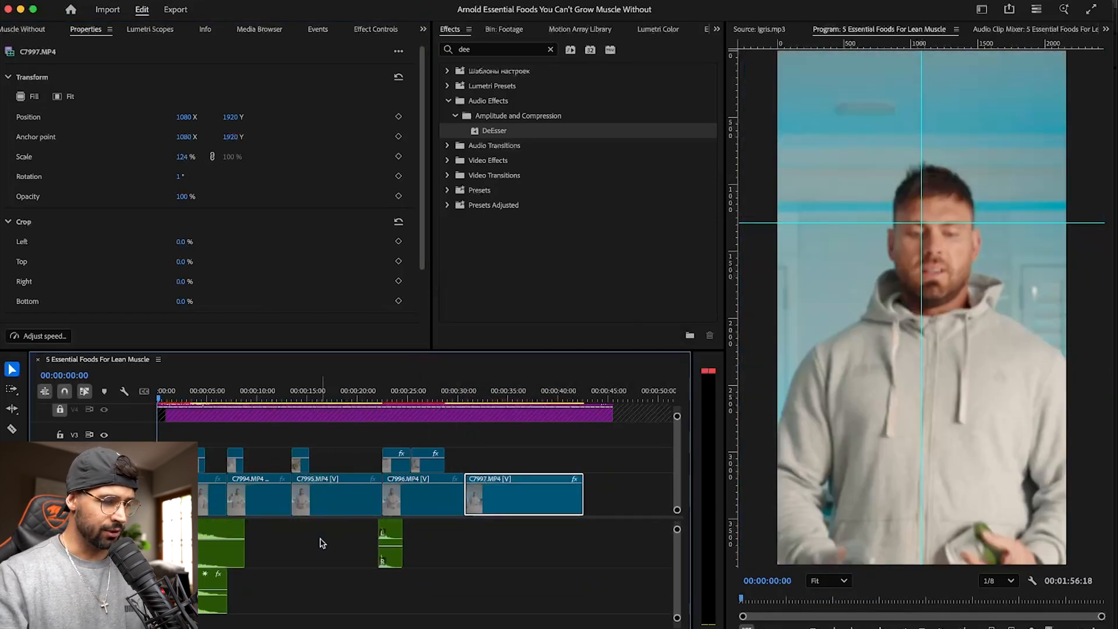
{"action": "scroll", "coordinate": [388, 574], "scroll_direction": "down", "scroll_amount": 3}
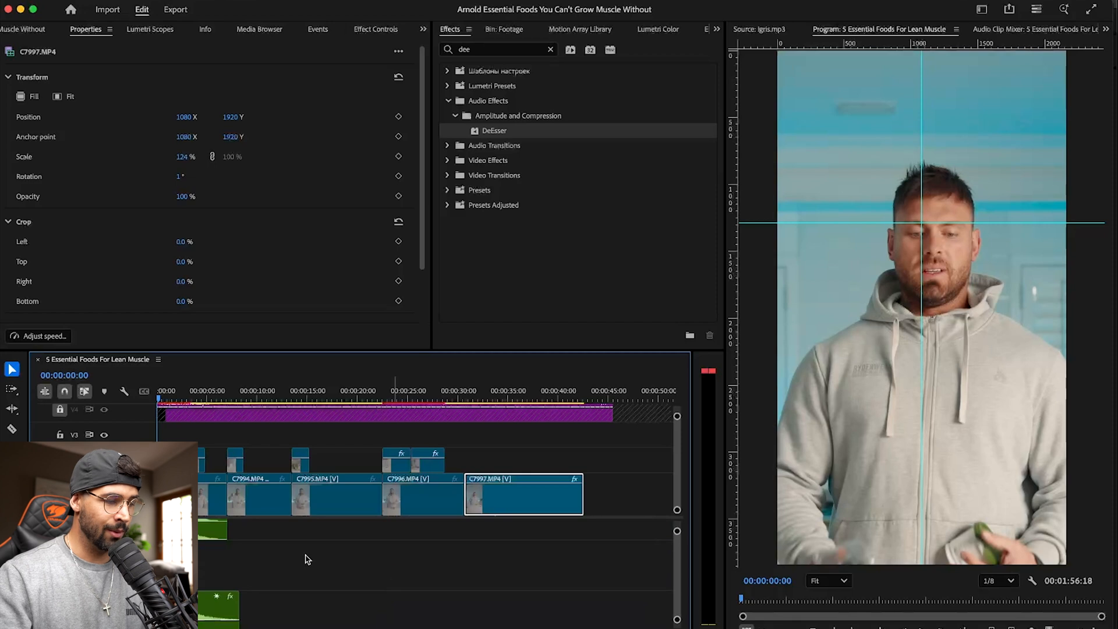
{"action": "scroll", "coordinate": [300, 558], "scroll_direction": "down", "scroll_amount": 2}
{"action": "scroll", "coordinate": [238, 550], "scroll_direction": "up", "scroll_amount": 2}
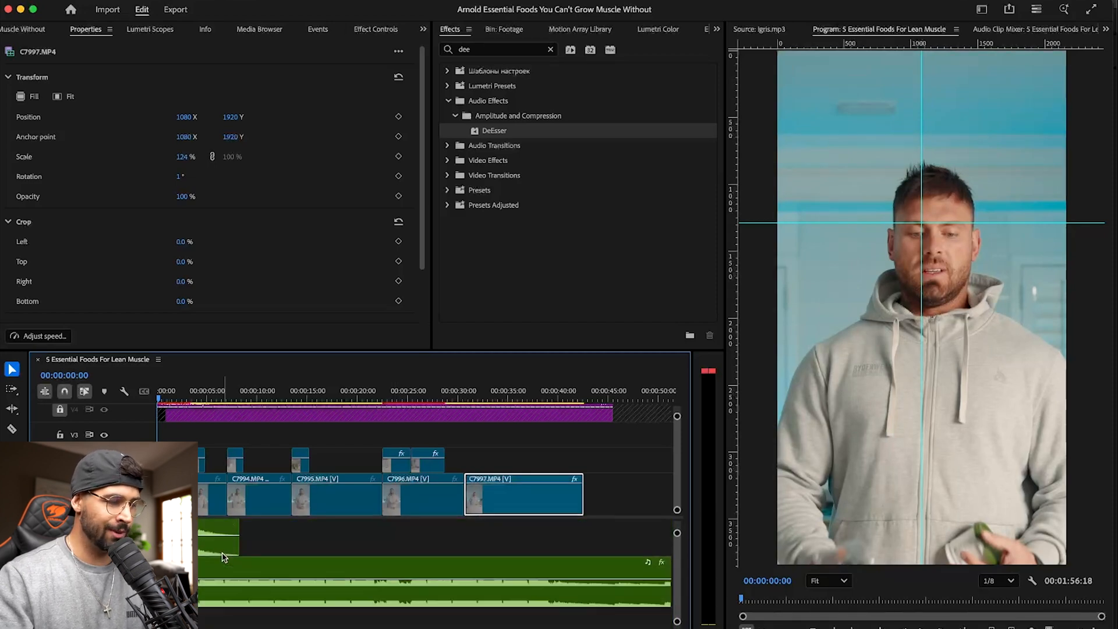
{"action": "left_click", "coordinate": [233, 572]}
{"action": "left_click_drag", "start_coordinate": [184, 571], "coordinate": [213, 571]}
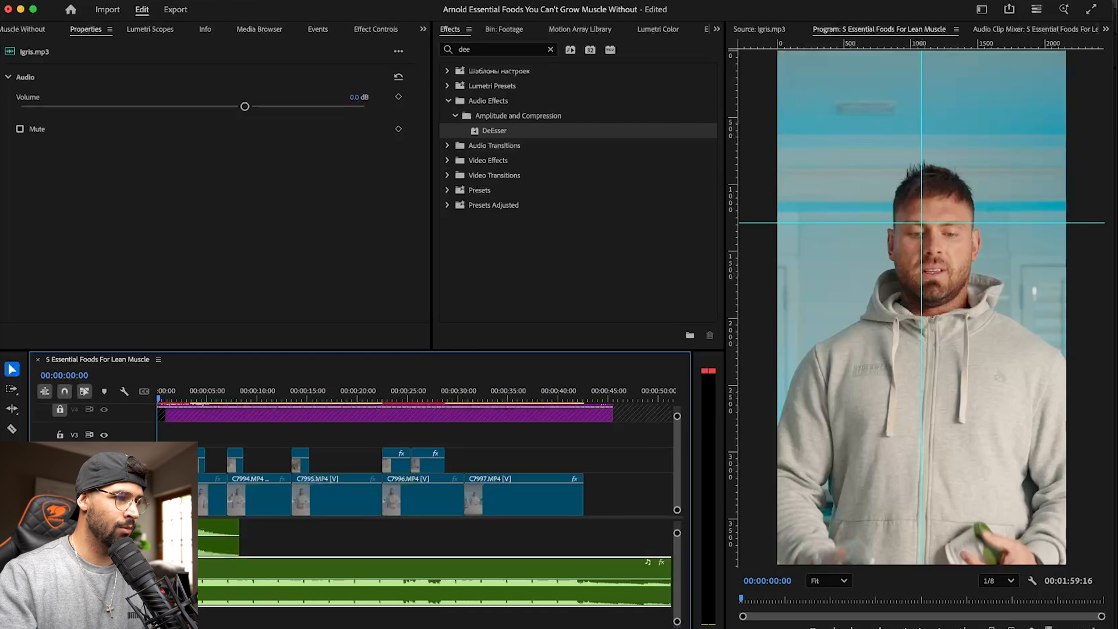
- Place EnergyRiser.wav from the Dark And Dramatic Impacts folder of the SFX bin at the start of the music track
{"action": "left_click", "coordinate": [28, 29]}
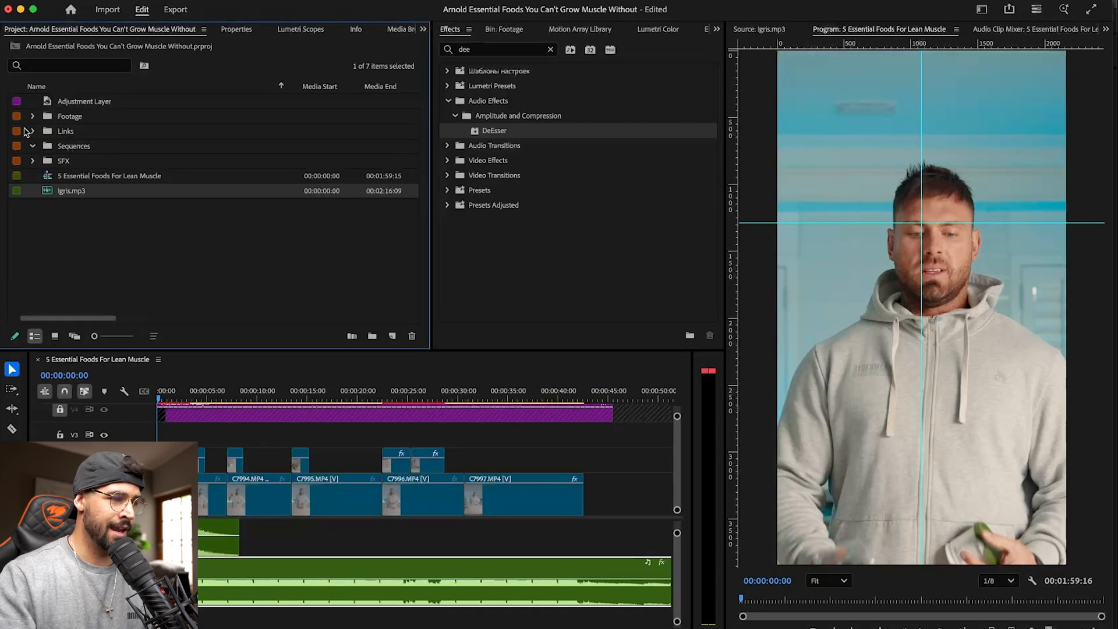
{"action": "left_click", "coordinate": [32, 146]}
{"action": "left_click", "coordinate": [33, 162]}
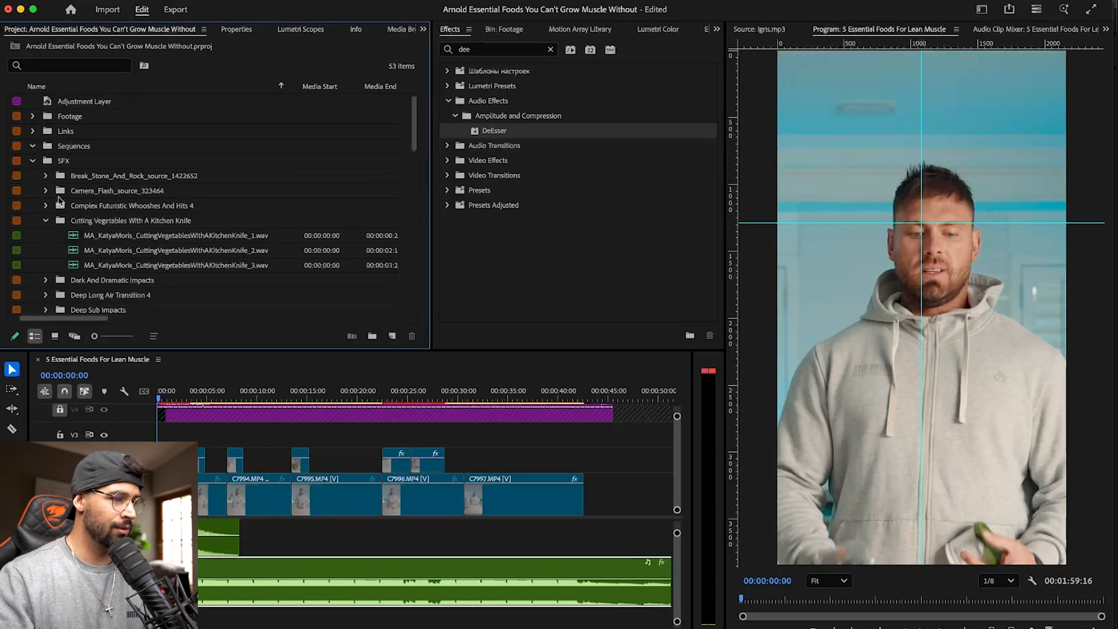
{"action": "left_click", "coordinate": [45, 220]}
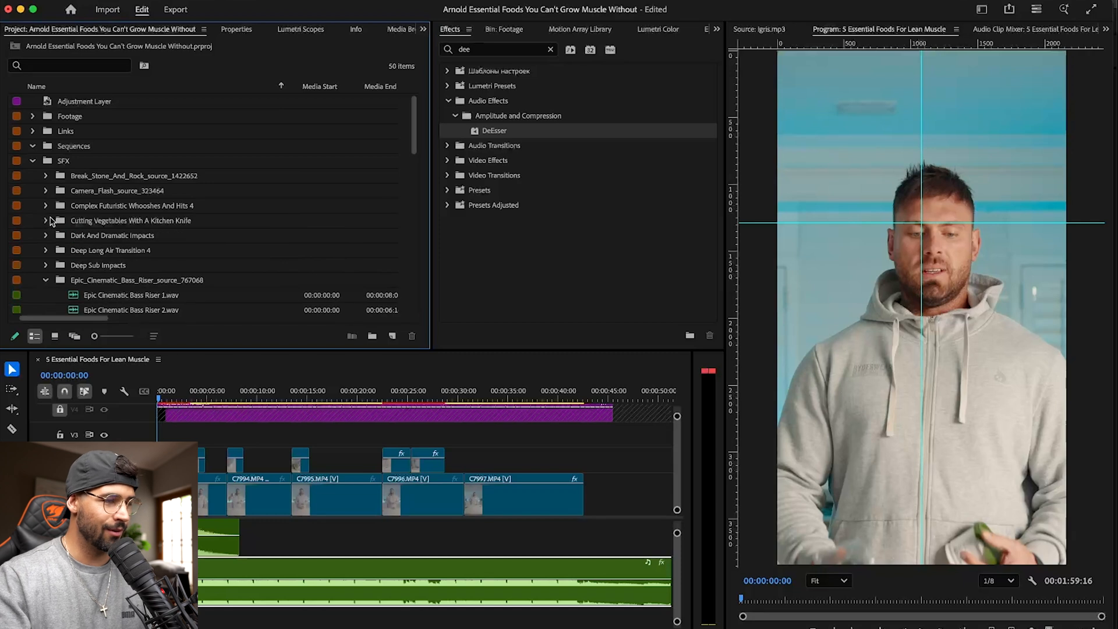
{"action": "left_click", "coordinate": [44, 281]}
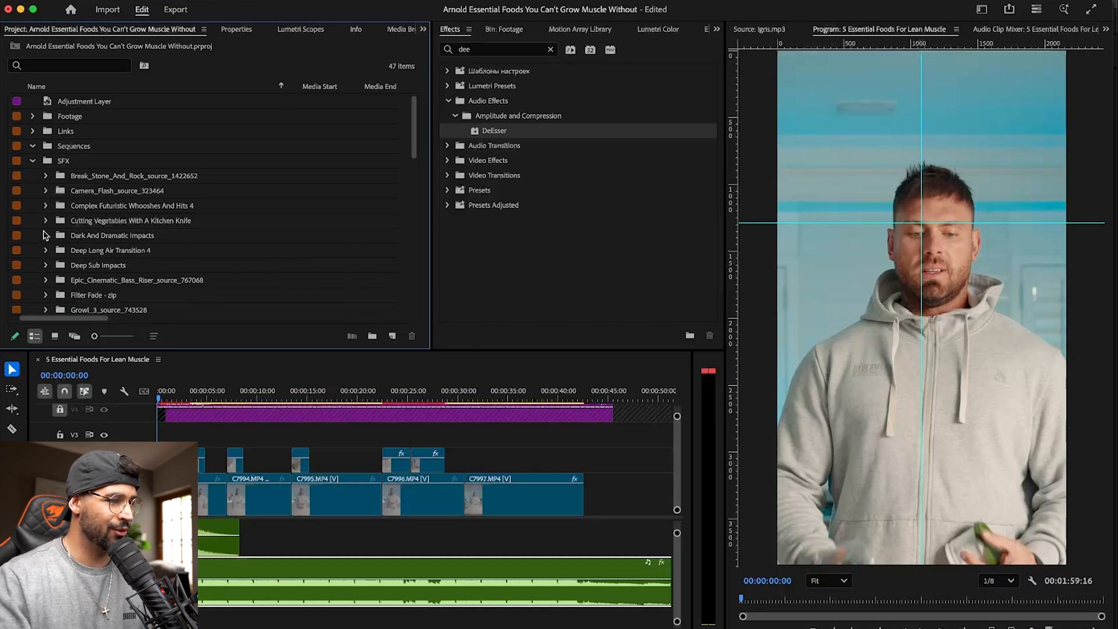
{"action": "left_click", "coordinate": [44, 235]}
{"action": "scroll", "coordinate": [103, 254], "scroll_direction": "down", "scroll_amount": 1}
{"action": "scroll", "coordinate": [99, 255], "scroll_direction": "left", "scroll_amount": 1}
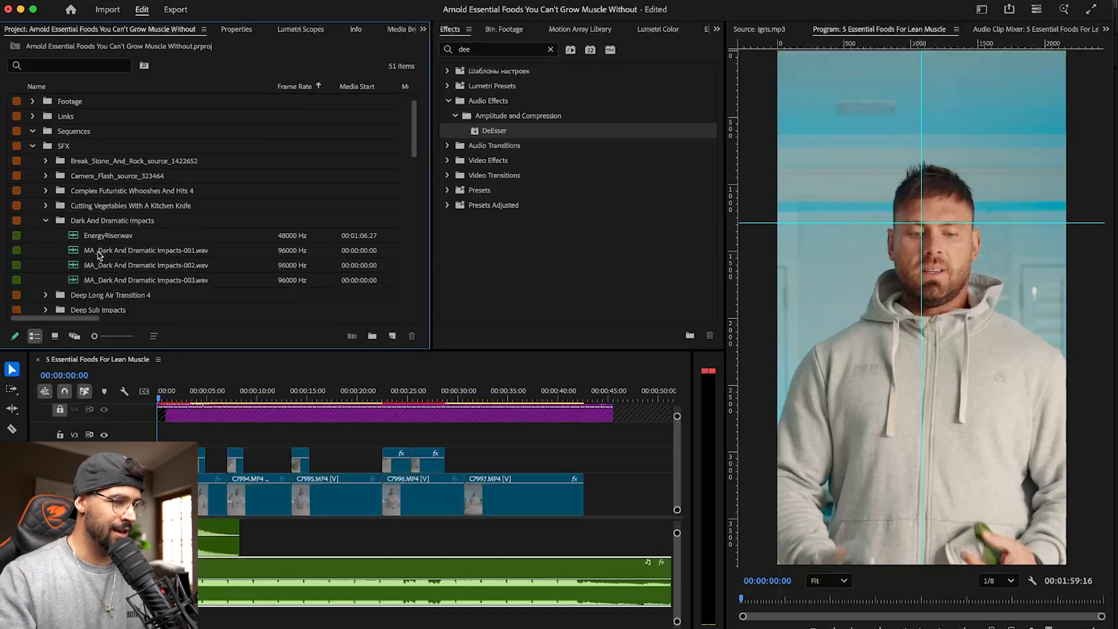
{"action": "left_click_drag", "start_coordinate": [109, 236], "coordinate": [160, 601]}
{"action": "left_click", "coordinate": [175, 601]}
- Move Igris.mp3 back against the end of the riser, nudge it earlier in small increments to line them up, and save the project
{"action": "left_click_drag", "start_coordinate": [227, 556], "coordinate": [210, 550]}
{"action": "key", "text": "equal"}
{"action": "key", "text": "equal"}
{"action": "key", "text": "equal"}
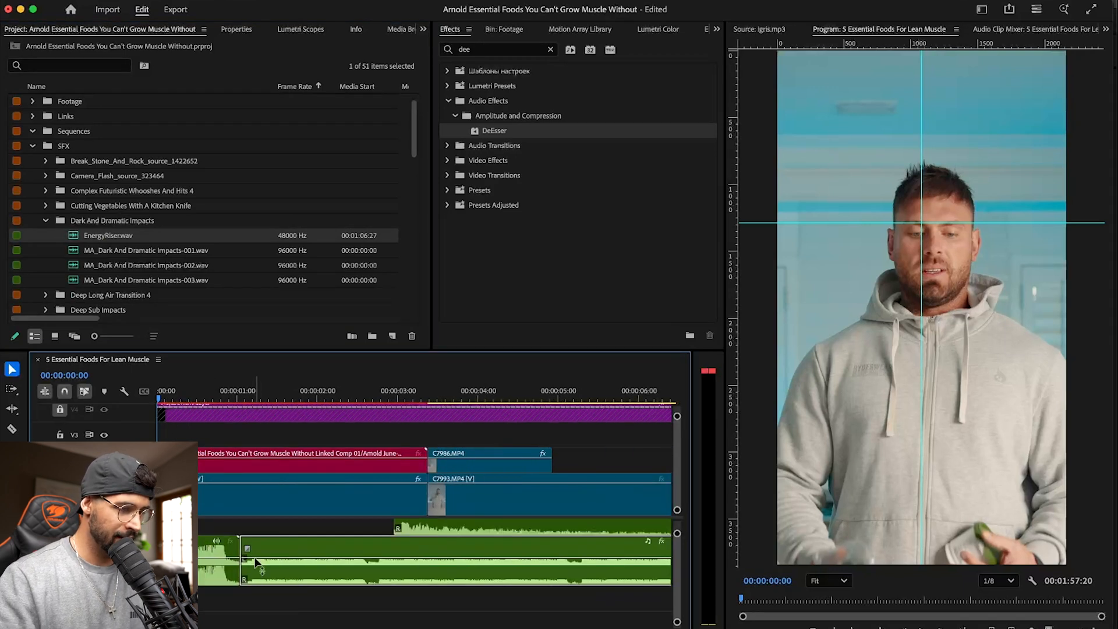
{"action": "key", "text": "super+Left"}
{"action": "key", "text": "super+Left"}
{"action": "key", "text": "super+Left"}
{"action": "key", "text": "super+Left"}
{"action": "key", "text": "super+Left"}
{"action": "key", "text": "super+Left"}
{"action": "key", "text": "super+Left"}
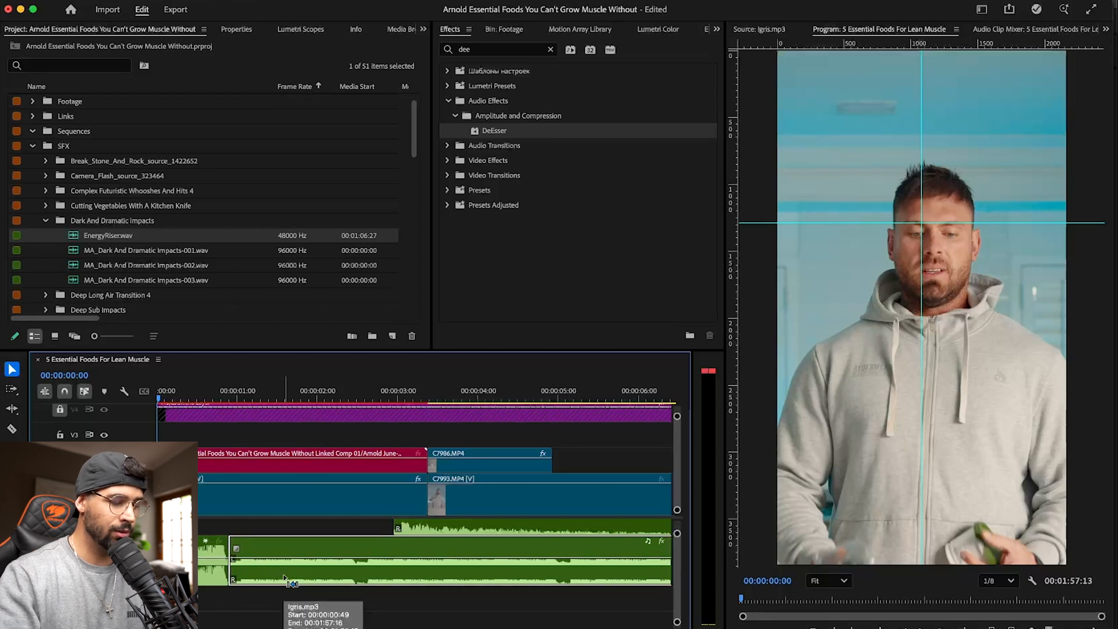
{"action": "key", "text": "super+Left"}
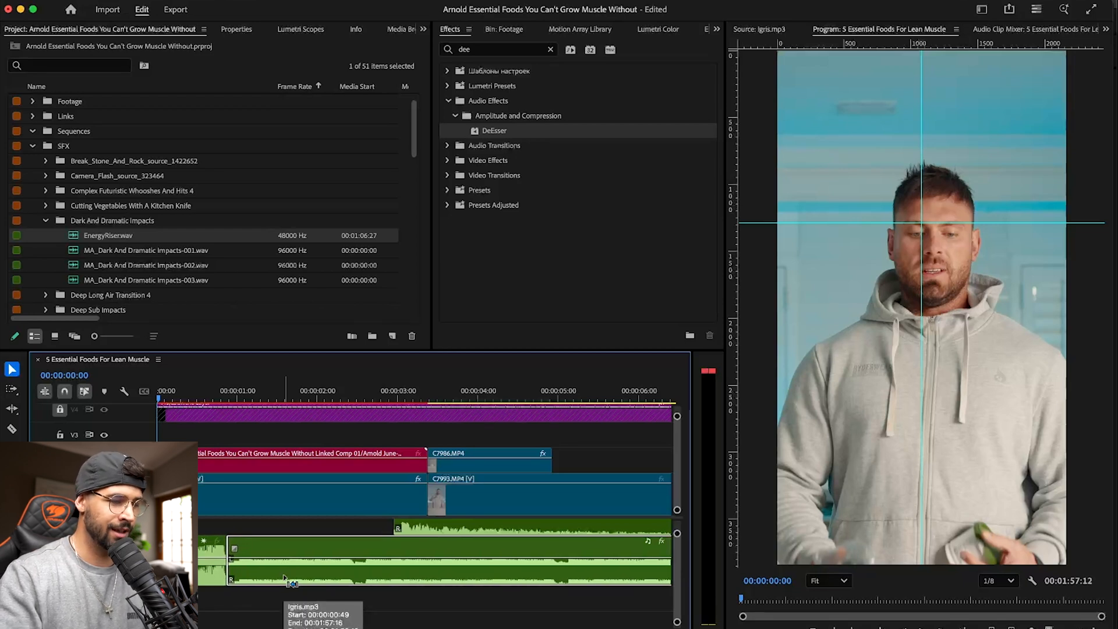
{"action": "key", "text": "super+s"}
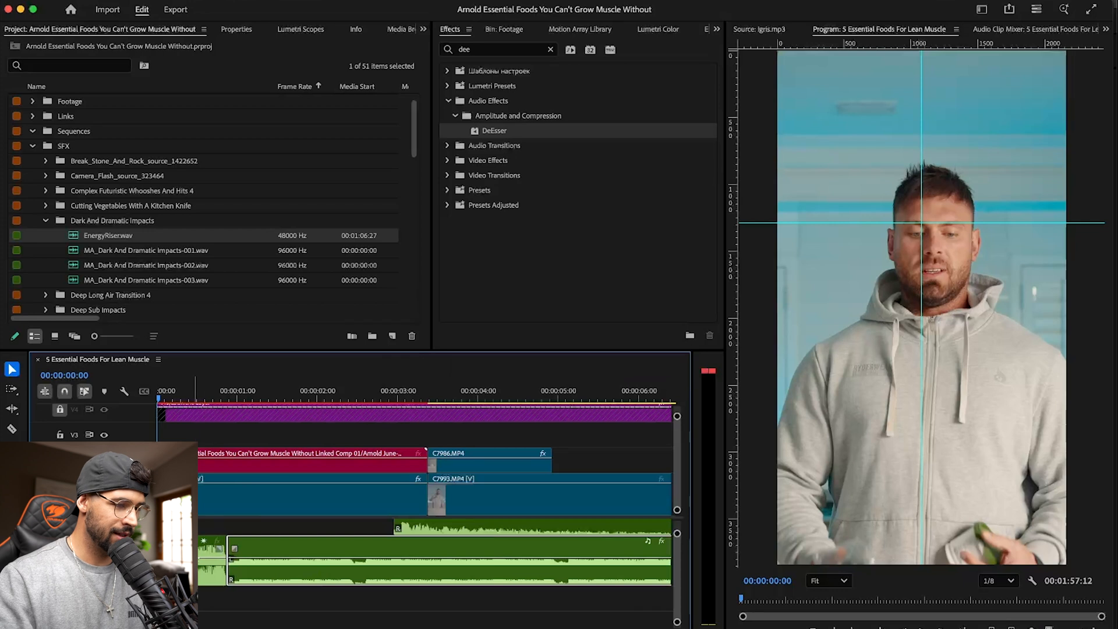
{"action": "key", "text": "super+Left"}
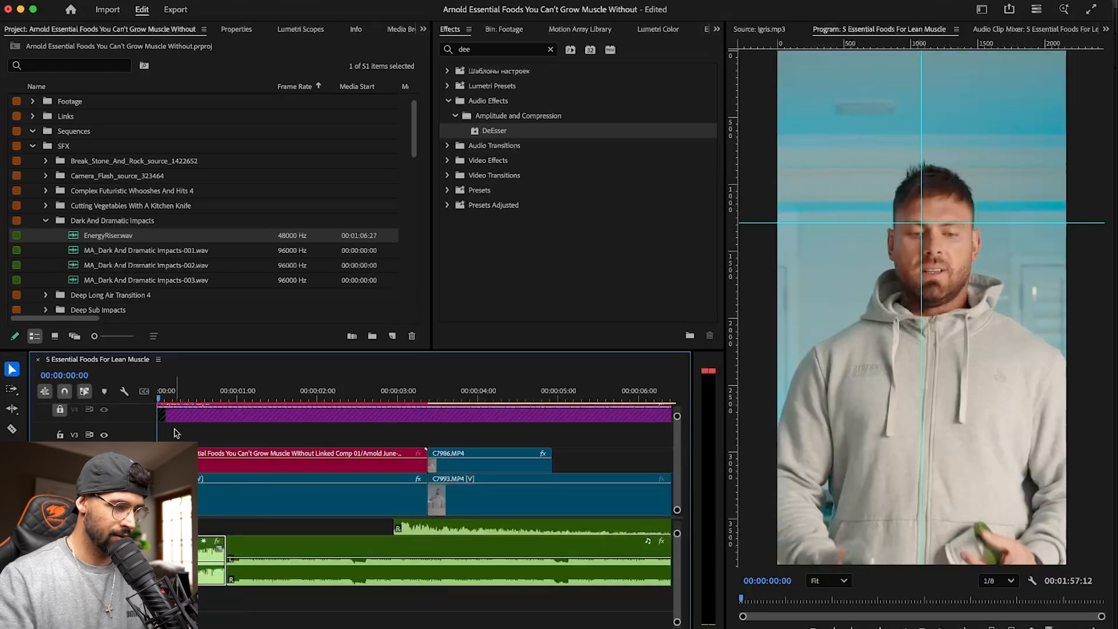
- Play the sequence from the beginning to check the riser, music and sound effects under the opening clips, and return to the start
{"action": "key", "text": "space"}
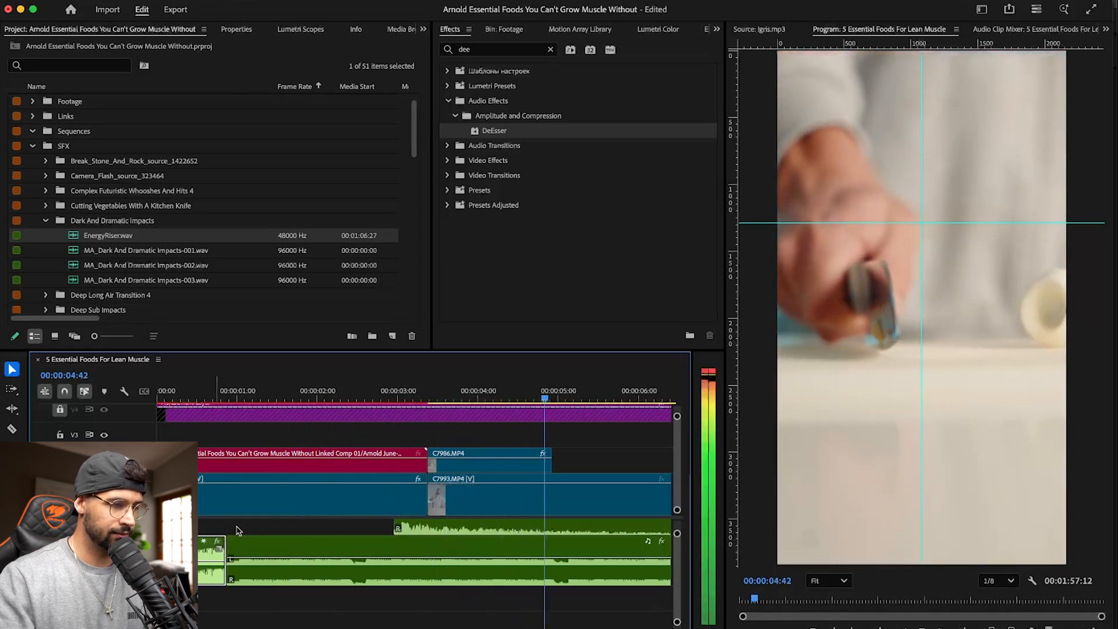
{"action": "key", "text": "space"}
{"action": "scroll", "coordinate": [280, 575], "scroll_direction": "down", "scroll_amount": 2}
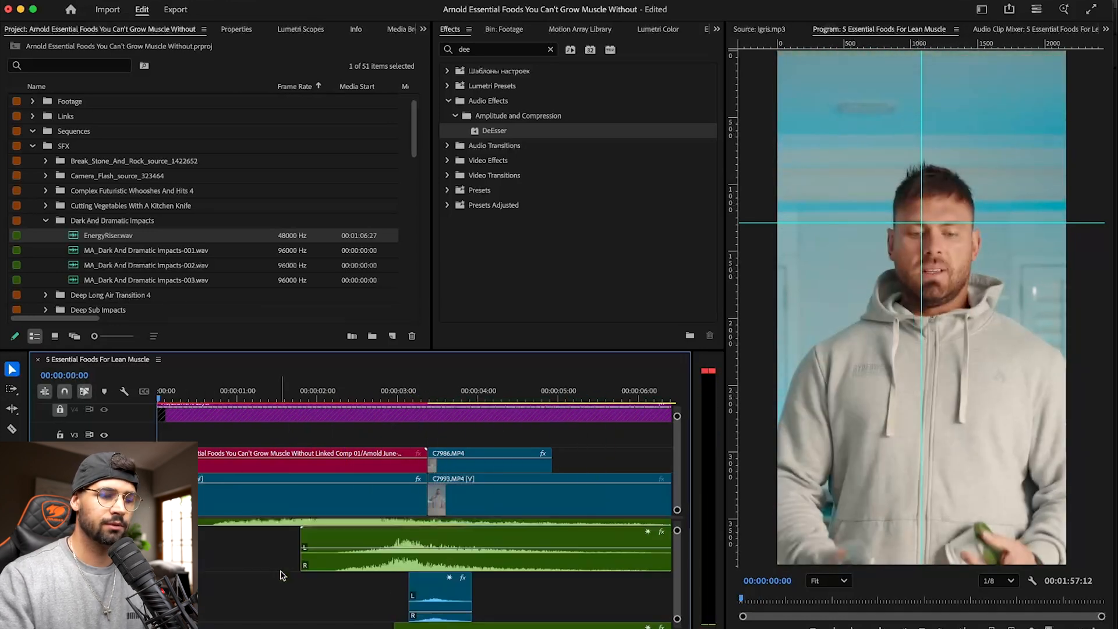
{"action": "key", "text": "space"}
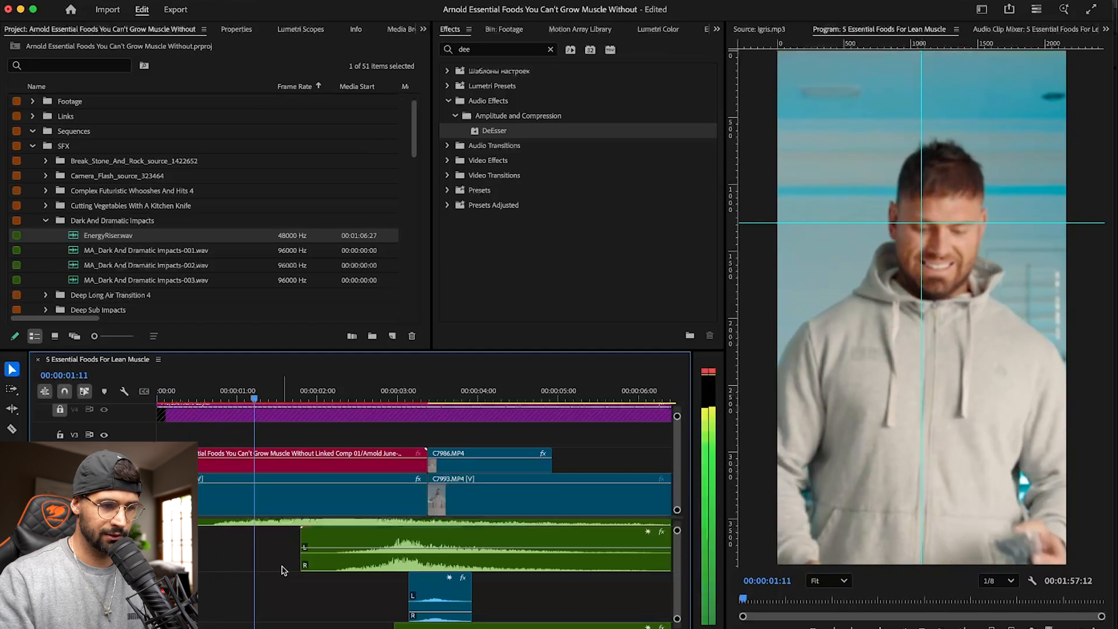
{"action": "scroll", "coordinate": [284, 571], "scroll_direction": "up", "scroll_amount": 3}
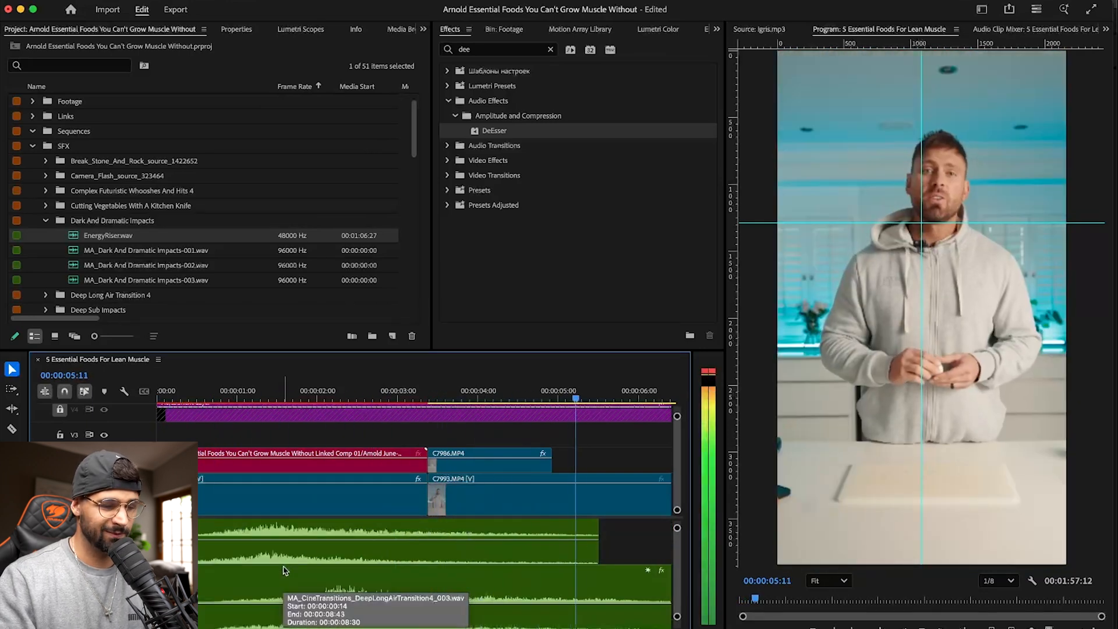
{"action": "key", "text": "minus"}
{"action": "key", "text": "minus"}
{"action": "key", "text": "minus"}
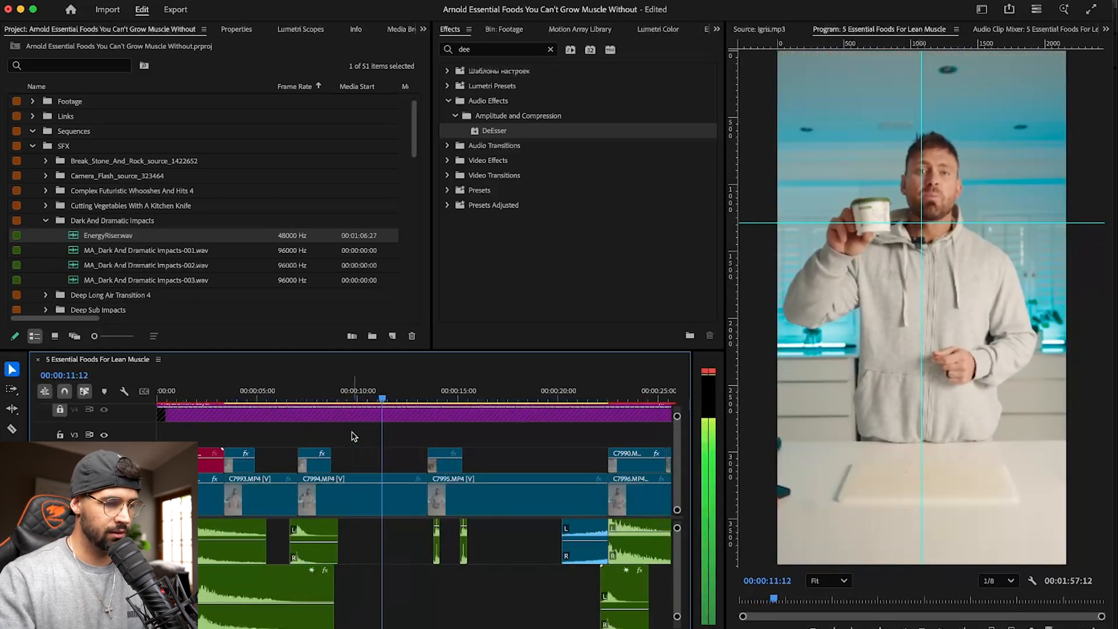
{"action": "scroll", "coordinate": [349, 506], "scroll_direction": "up", "scroll_amount": 5}
{"action": "scroll", "coordinate": [352, 511], "scroll_direction": "down", "scroll_amount": 5}
{"action": "scroll", "coordinate": [369, 601], "scroll_direction": "down", "scroll_amount": 3}
{"action": "scroll", "coordinate": [369, 601], "scroll_direction": "up", "scroll_amount": 8}
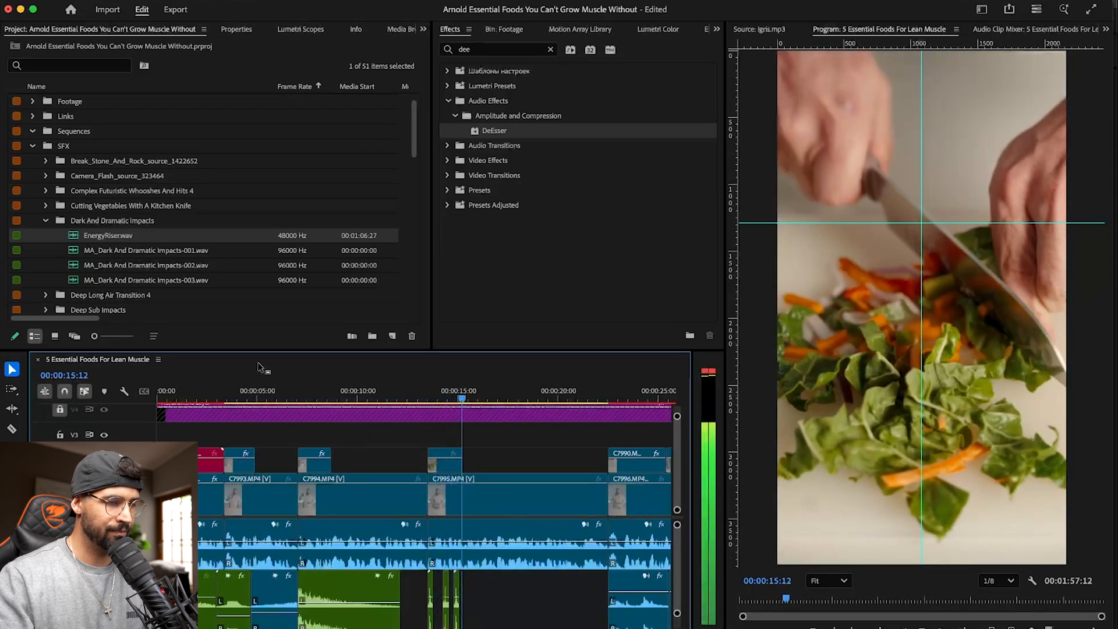
{"action": "left_click", "coordinate": [240, 388]}
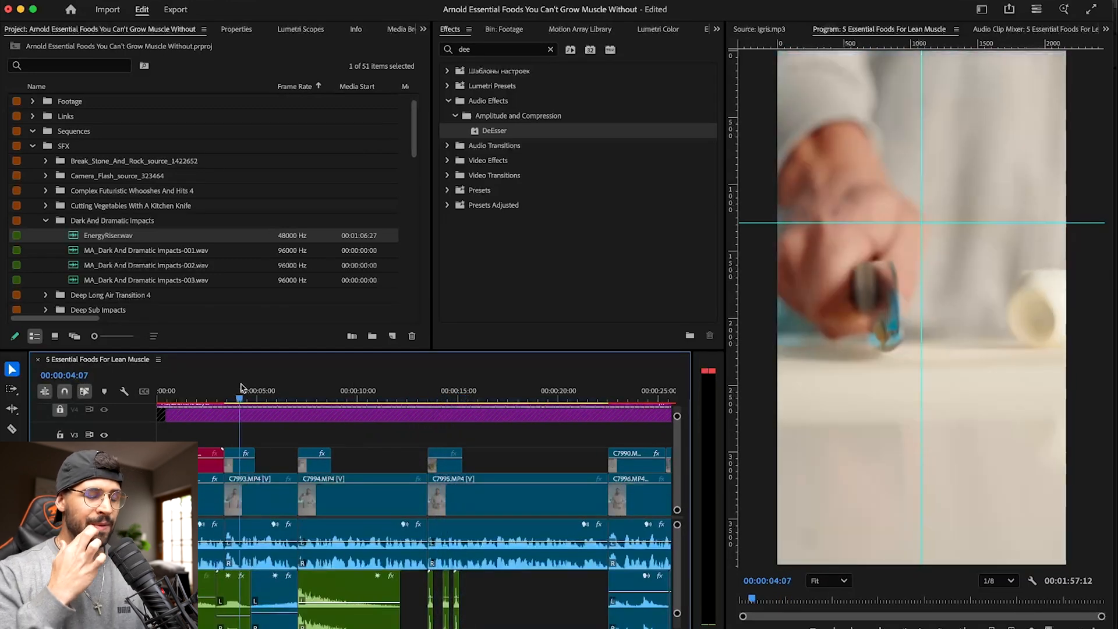
{"action": "key", "text": "Home"}
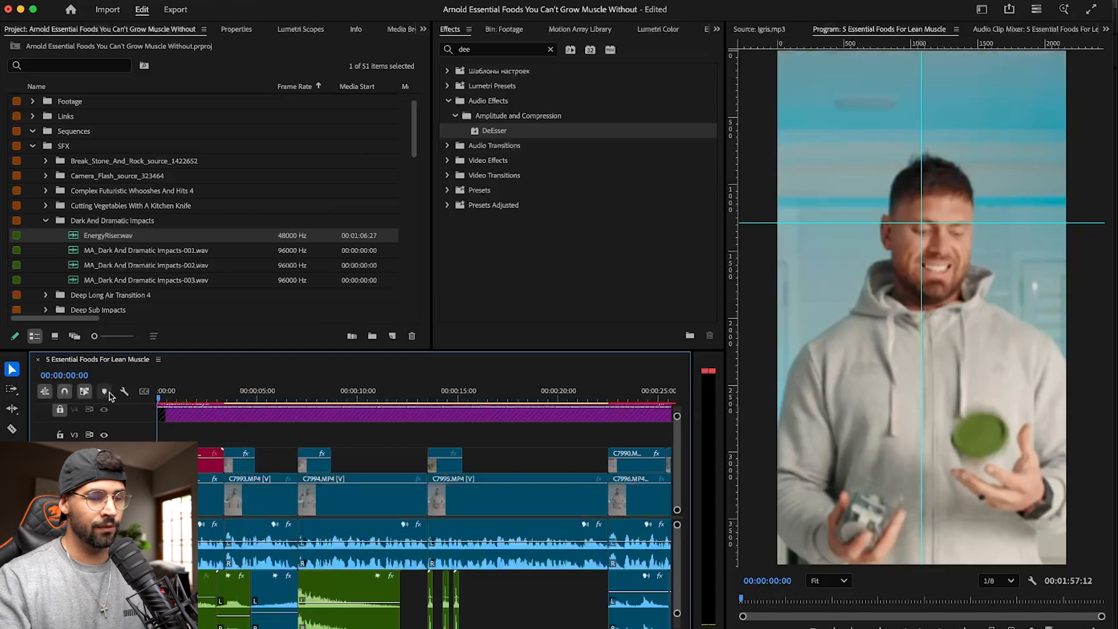
- Preview the opening clips, return to the sequence start and open the linked composition clip on V2 in After Effects with Edit Original
{"action": "key", "text": "space"}
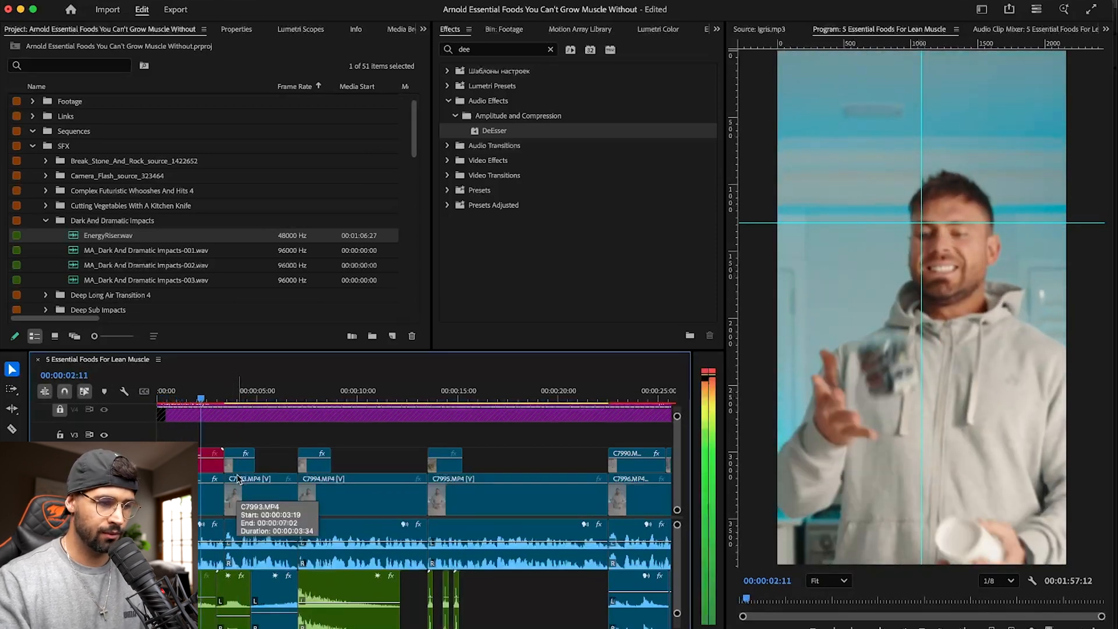
{"action": "key", "text": "space"}
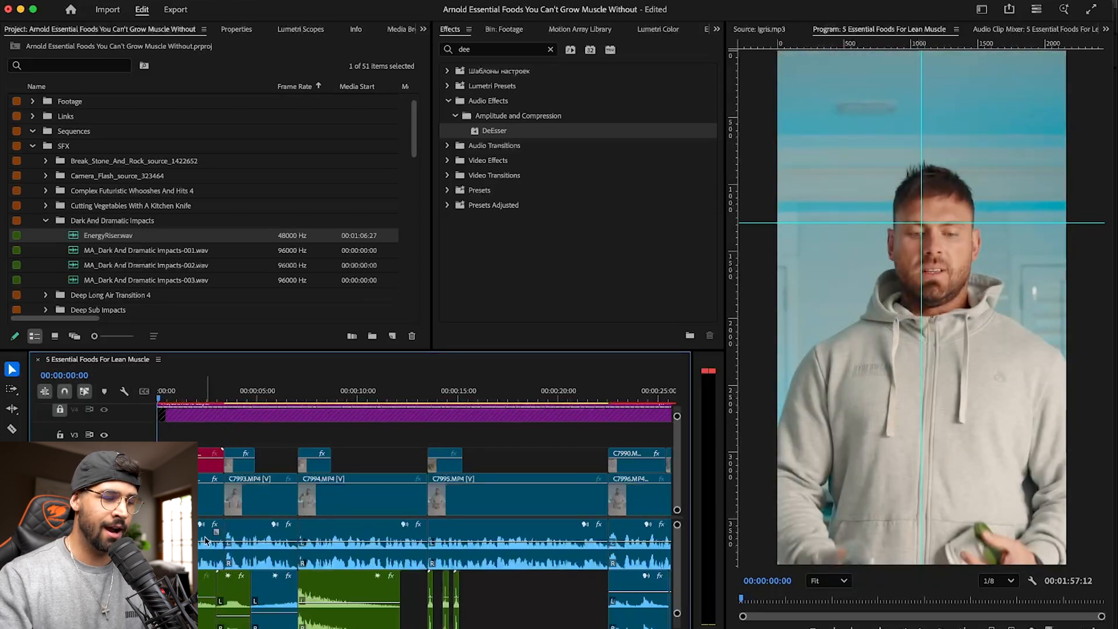
{"action": "left_click", "coordinate": [201, 468]}
{"action": "right_click", "coordinate": [200, 469]}
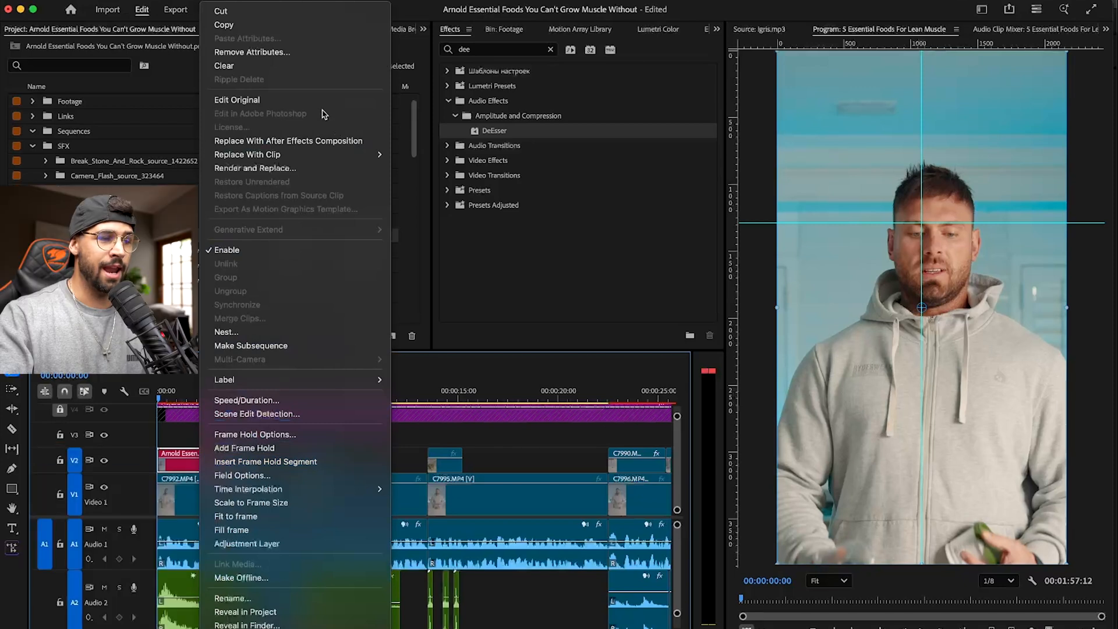
{"action": "left_click", "coordinate": [328, 107]}
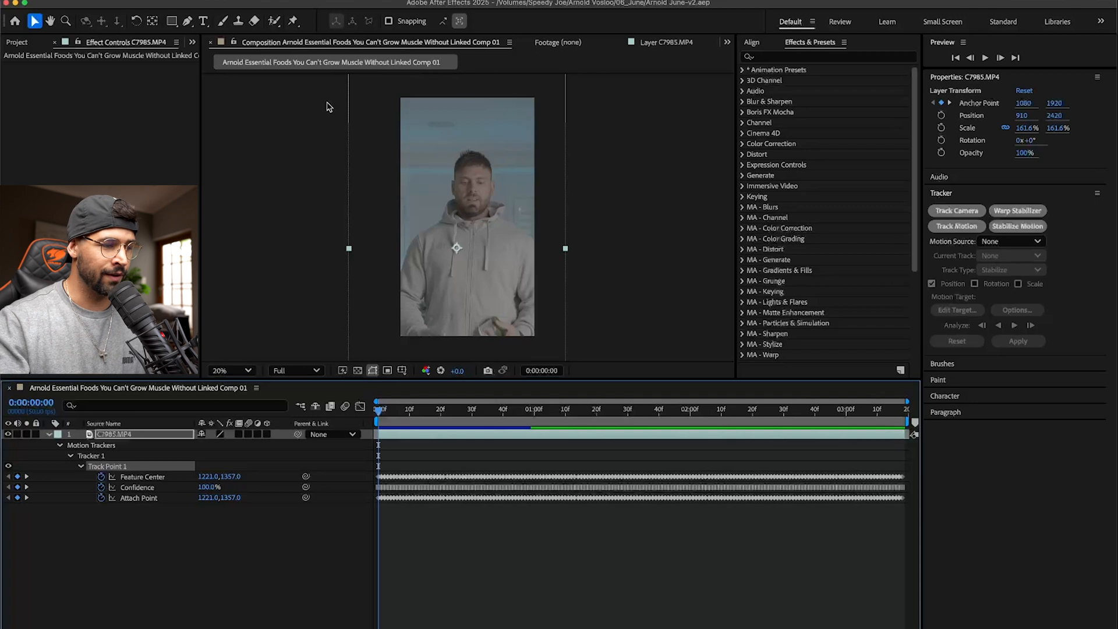
- Collapse the C7985.MP4 layer's properties, preview the composition with the layer's audio enabled, and mute it again at the start
{"action": "left_click", "coordinate": [48, 434]}
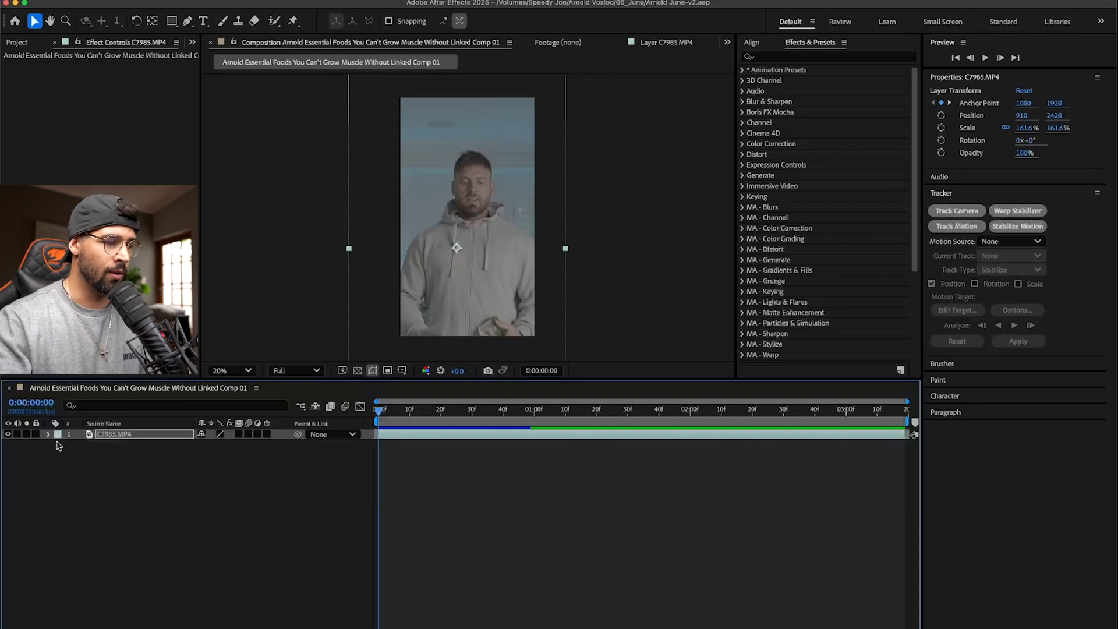
{"action": "left_click", "coordinate": [18, 434]}
{"action": "key", "text": "space"}
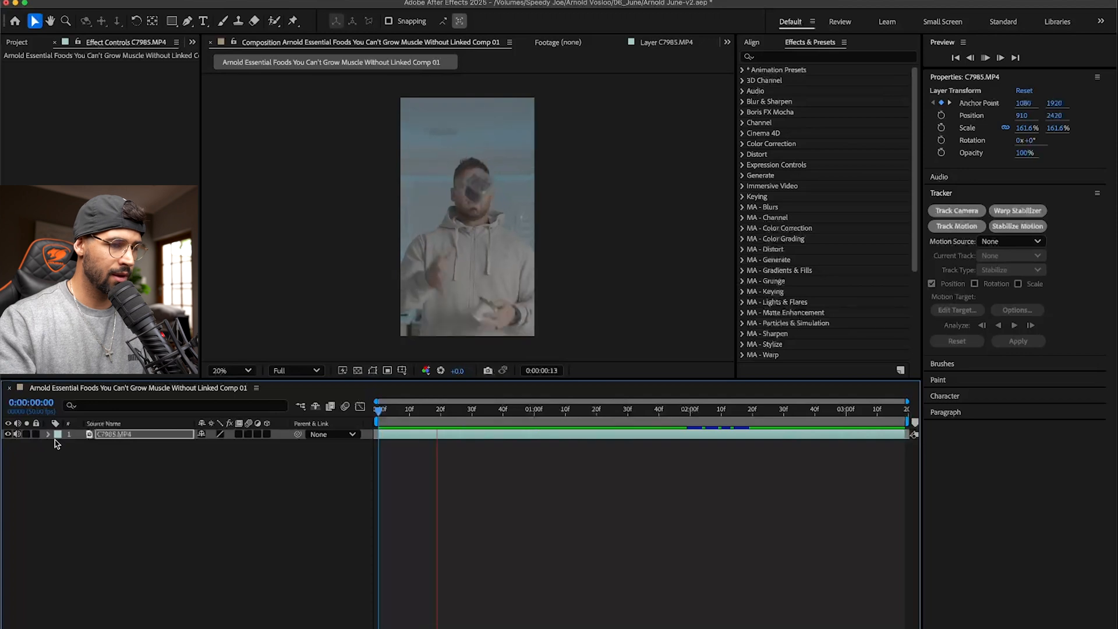
{"action": "left_click", "coordinate": [18, 435]}
{"action": "key", "text": "space"}
{"action": "left_click_drag", "start_coordinate": [406, 415], "coordinate": [349, 415]}
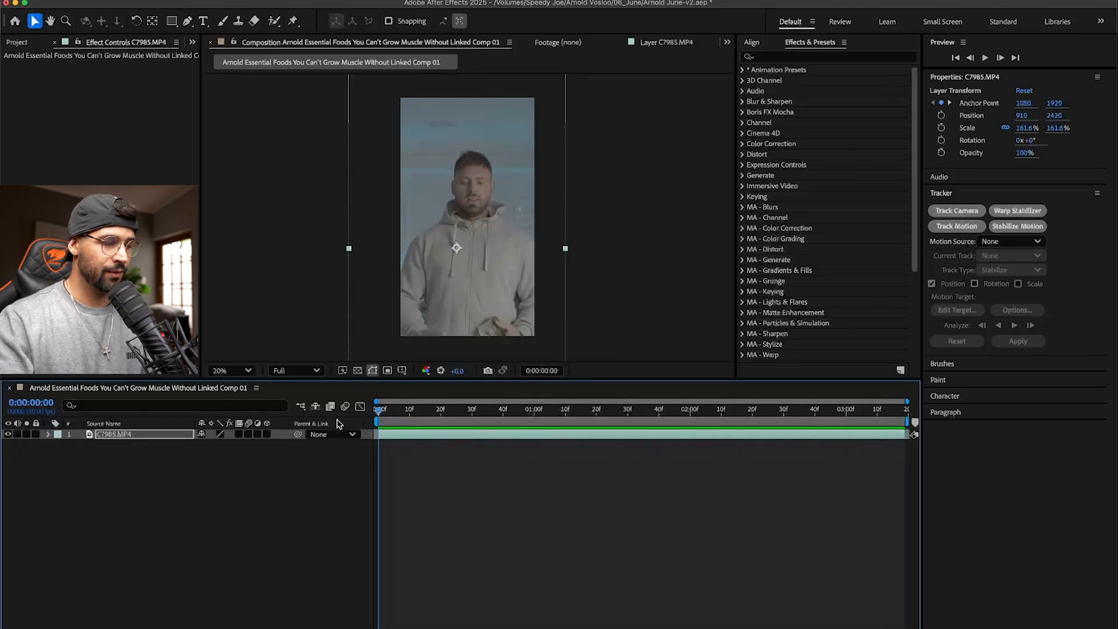
- Switch to Premiere Pro to play the opening clip through to the egg shot, and return to After Effects
{"action": "key", "text": "super+Tab"}
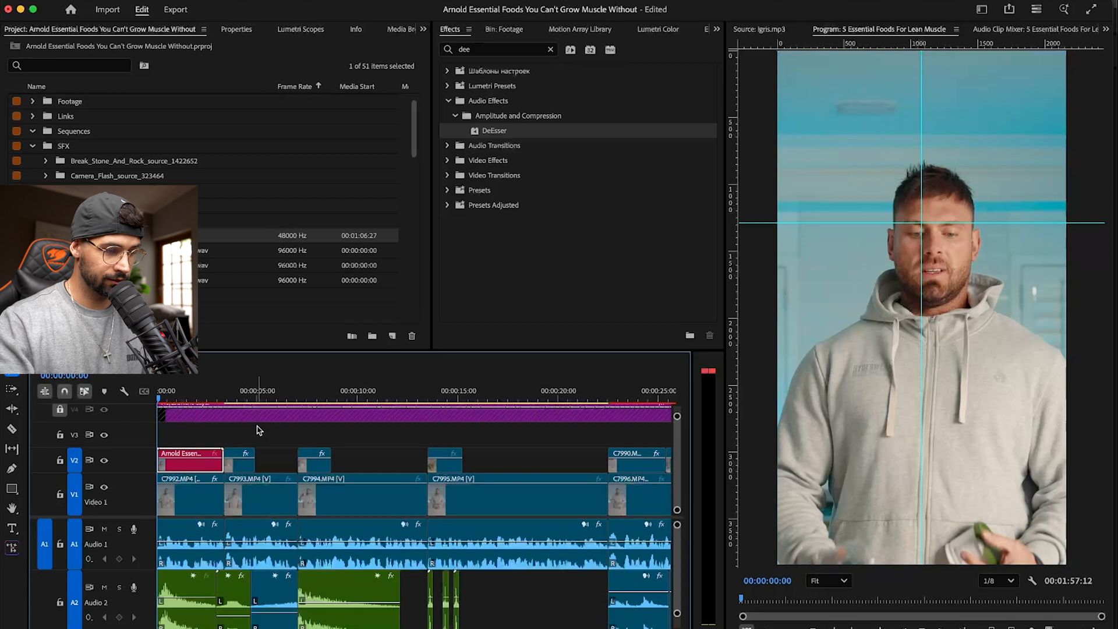
{"action": "key", "text": "space"}
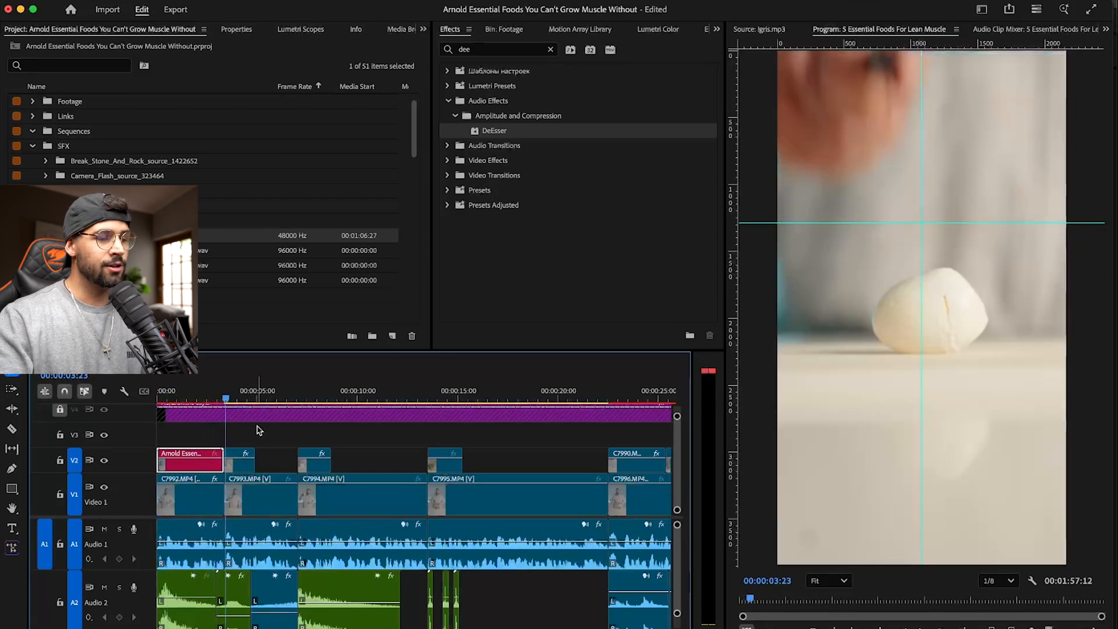
{"action": "key", "text": "super+Tab"}
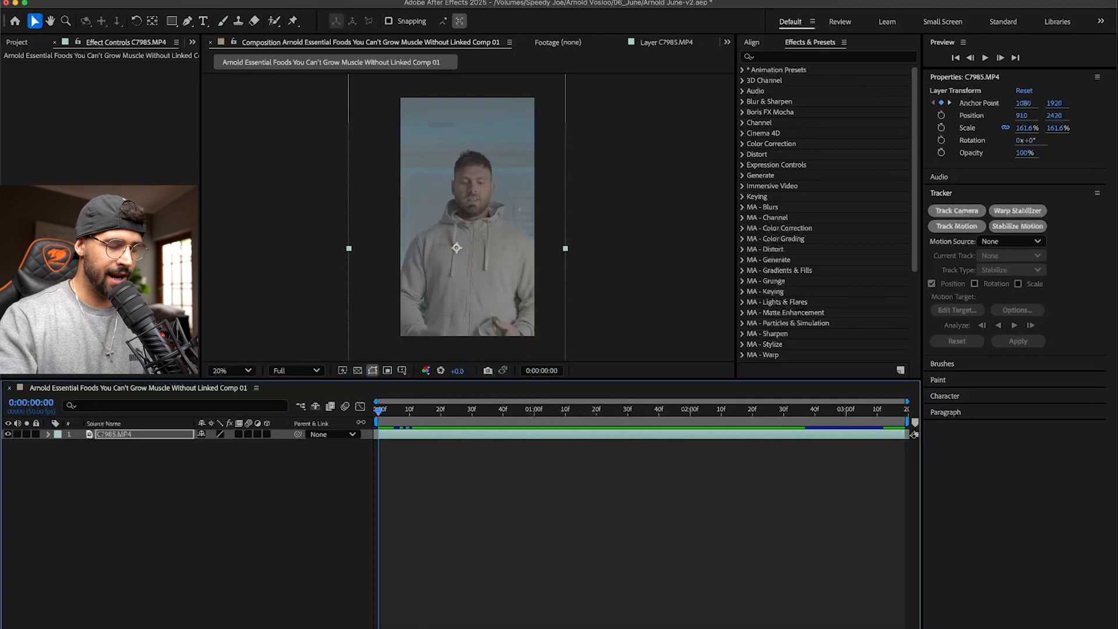
- Add a text layer reading "5" beside the man's head and scale it up to about 371%
{"action": "left_click", "coordinate": [203, 22]}
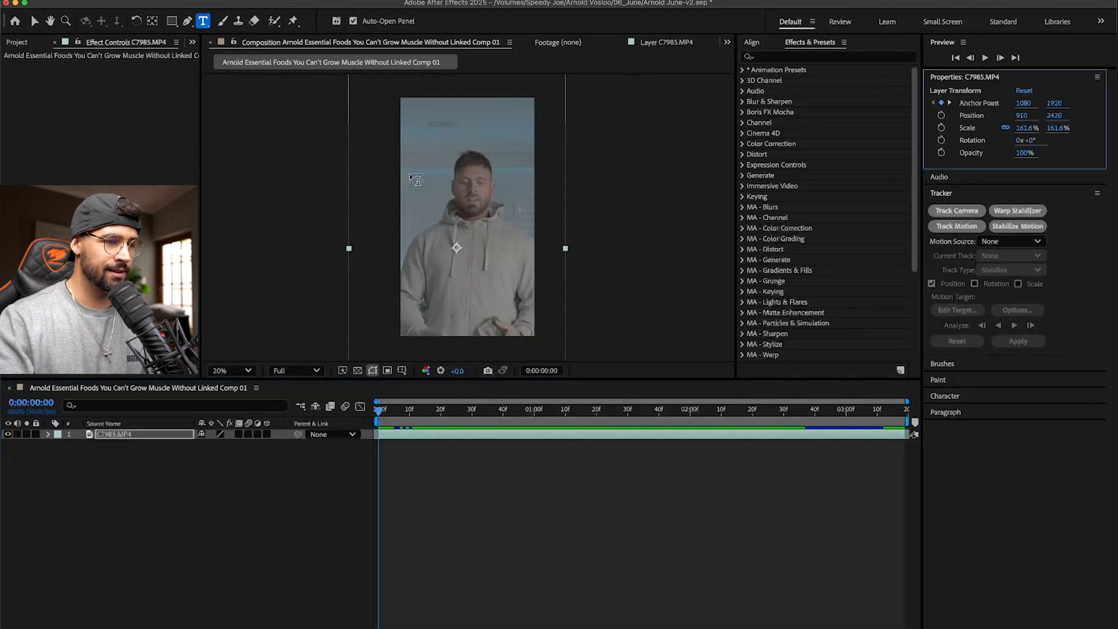
{"action": "left_click", "coordinate": [423, 174]}
{"action": "type", "text": "5"}
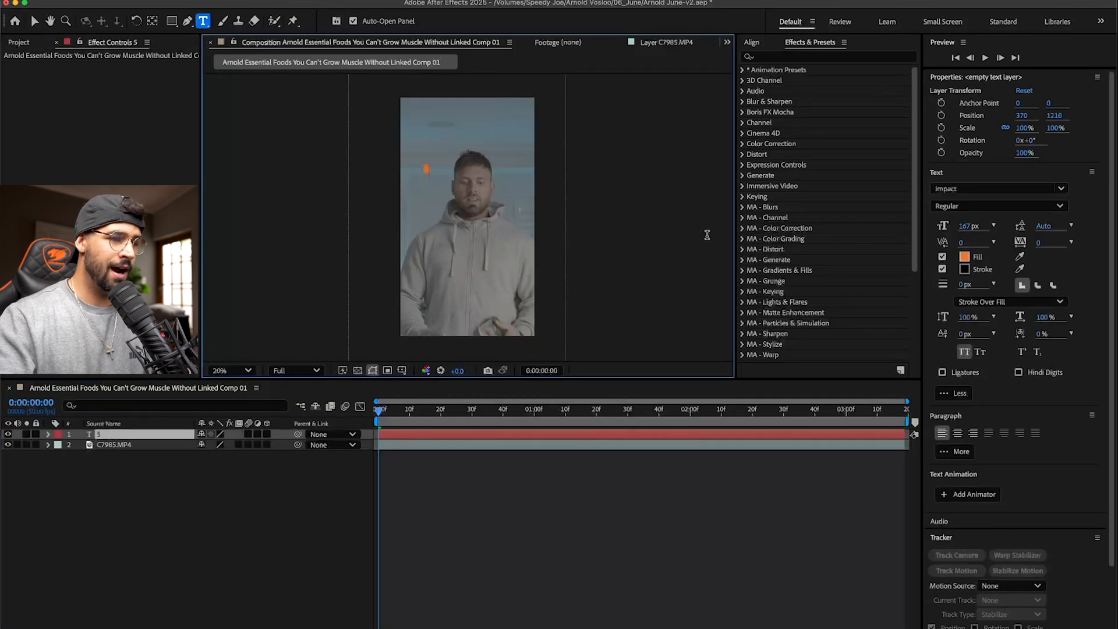
{"action": "left_click", "coordinate": [35, 21]}
{"action": "scroll", "coordinate": [433, 219], "scroll_direction": "up", "scroll_amount": 4}
{"action": "key", "text": "space"}
{"action": "left_click_drag", "start_coordinate": [343, 84], "coordinate": [470, 149]}
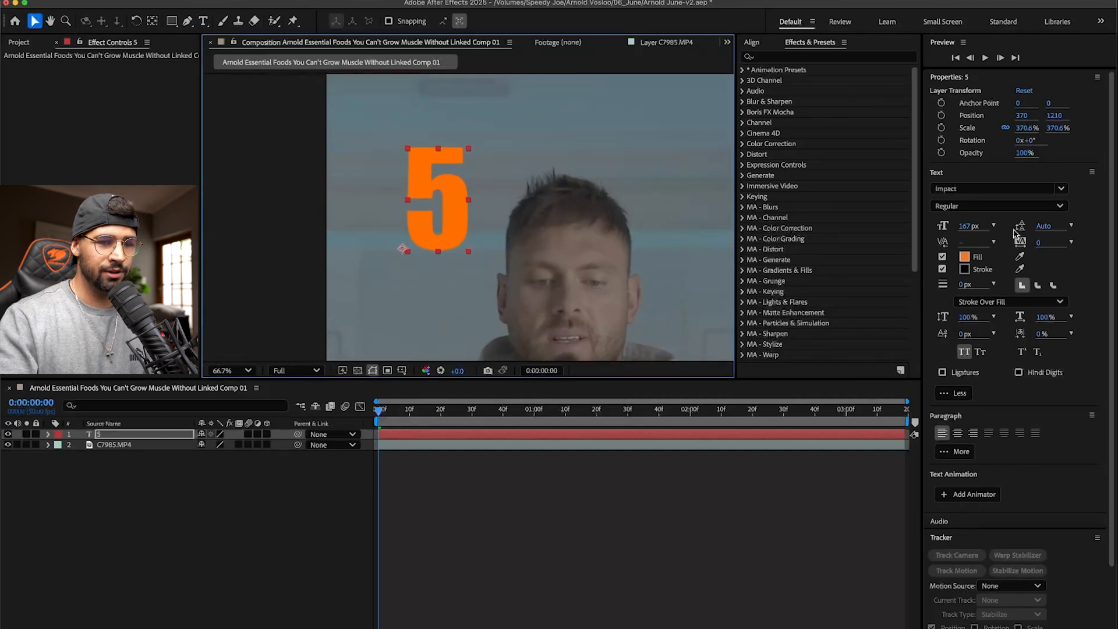
- Set the 5's fill colour to white (FFFFFF) and shift the number slightly to position 268, 1195
{"action": "left_click", "coordinate": [965, 257]}
{"action": "type", "text": "ffffff"}
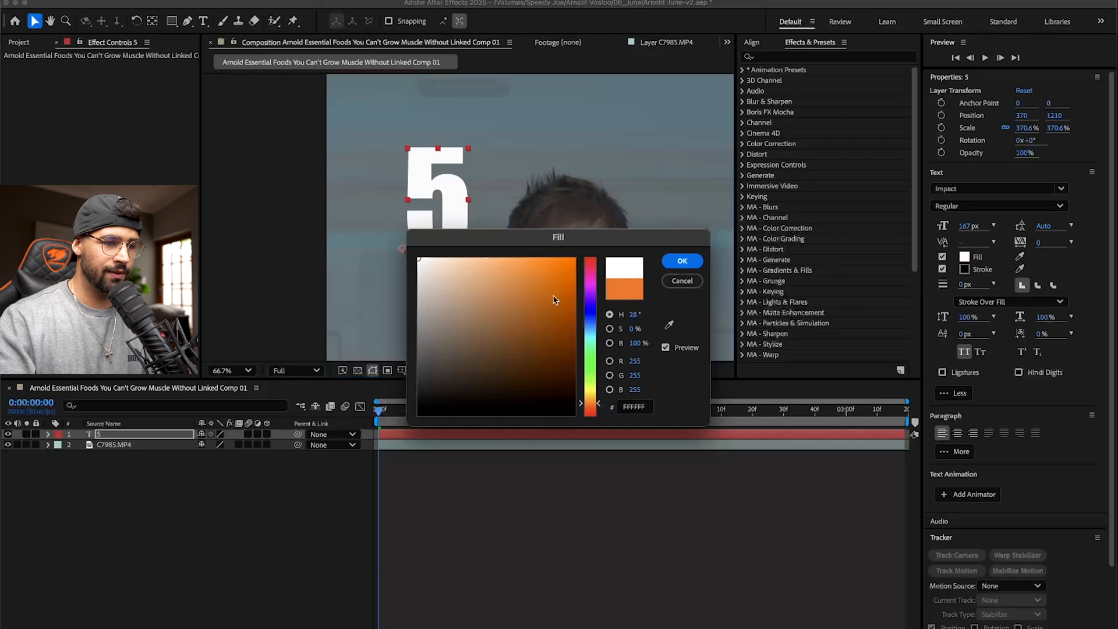
{"action": "left_click", "coordinate": [682, 262]}
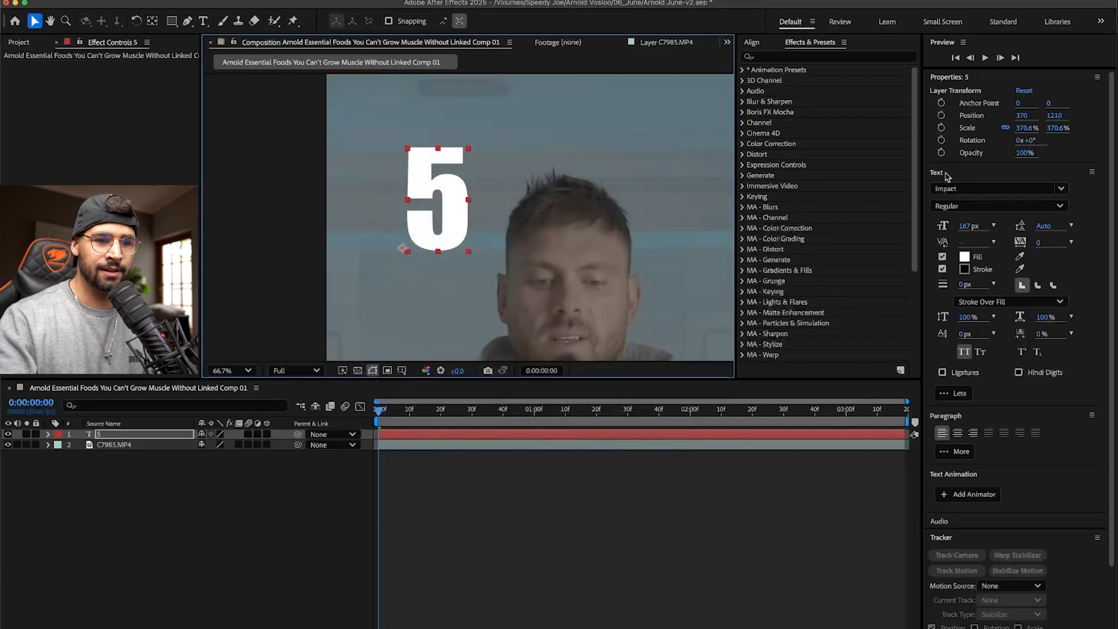
{"action": "mouse_move", "coordinate": [437, 217]}
{"action": "left_mouse_down"}
{"action": "mouse_move", "coordinate": [400, 216]}
{"action": "mouse_move", "coordinate": [422, 226]}
{"action": "left_mouse_up"}
- Duplicate the 5, change the copy's text to "ESSENTIAL", and scale it to 140% beside the number's upper half
{"action": "key", "text": "ctrl+d"}
{"action": "left_click_drag", "start_coordinate": [410, 170], "coordinate": [506, 190]}
{"action": "double_click", "coordinate": [507, 190]}
{"action": "type", "text": "ESSENTIAL"}
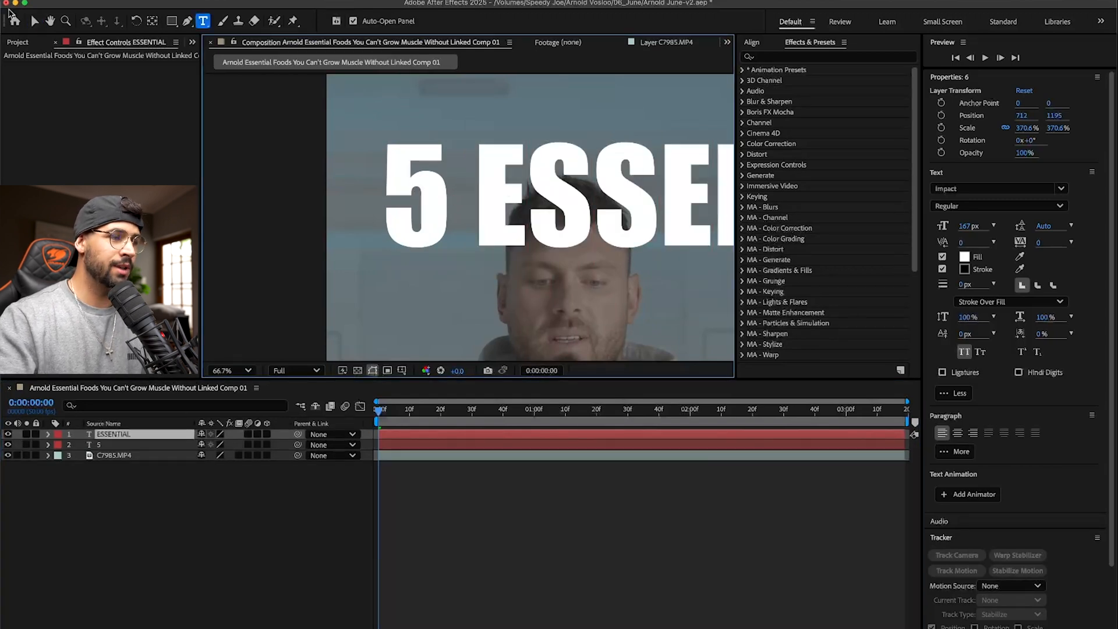
{"action": "left_click", "coordinate": [34, 21]}
{"action": "scroll", "coordinate": [480, 210], "scroll_direction": "down", "scroll_amount": 2}
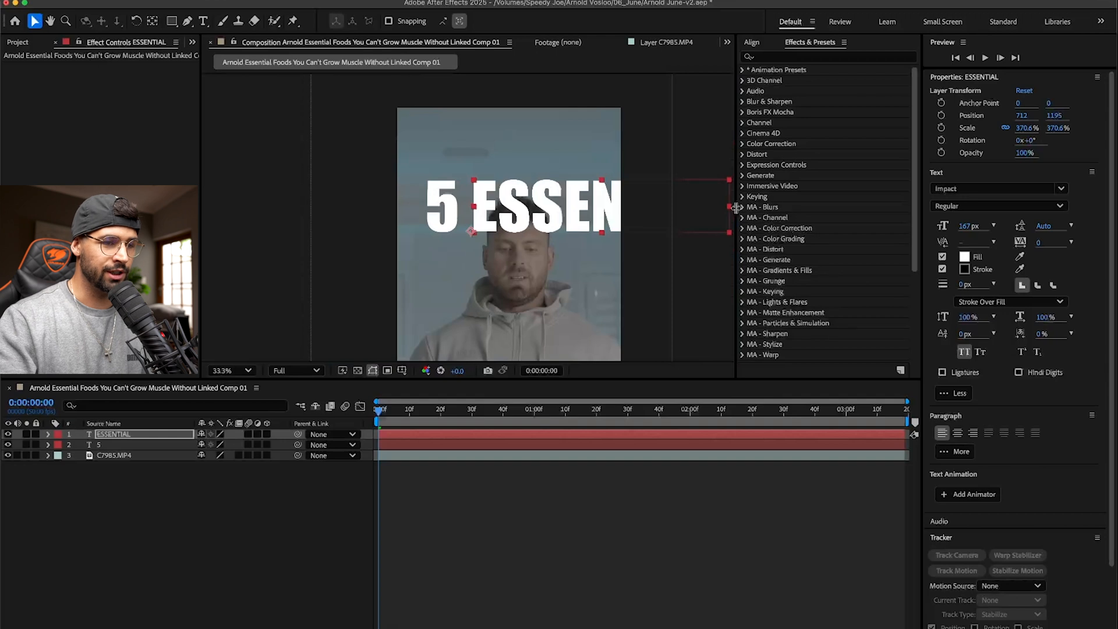
{"action": "left_click_drag", "start_coordinate": [729, 209], "coordinate": [537, 188]}
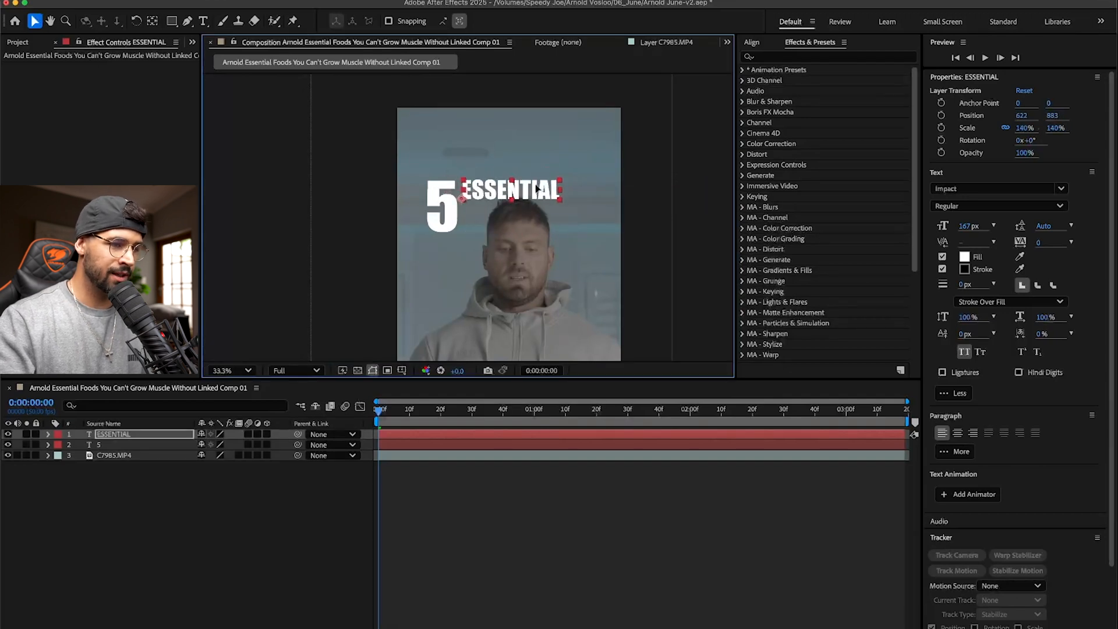
{"action": "left_click", "coordinate": [104, 445]}
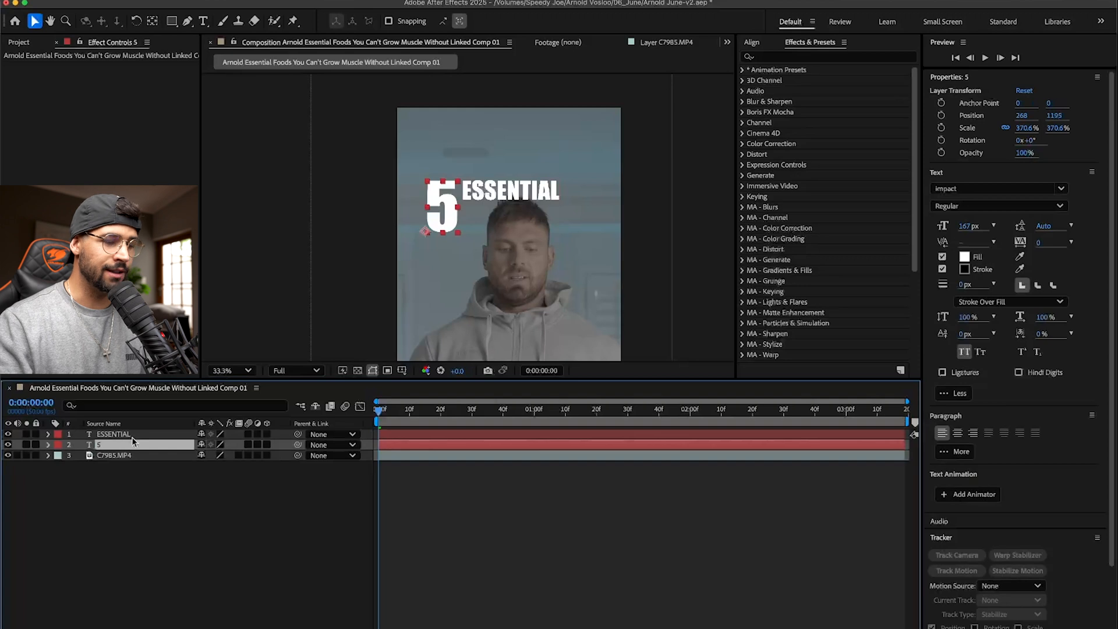
{"action": "key", "text": "super+d"}
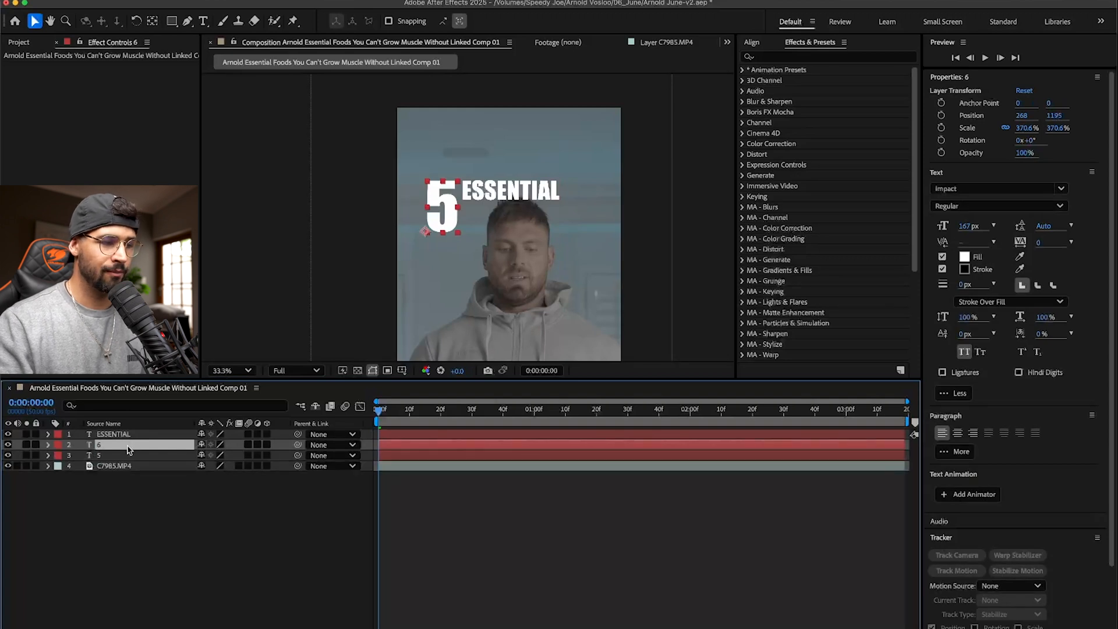
{"action": "key", "text": "Delete"}
- Duplicate ESSENTIAL, place the copy beneath it, change its text to "FOODS" and enlarge it to match the width of ESSENTIAL
{"action": "left_click", "coordinate": [139, 440]}
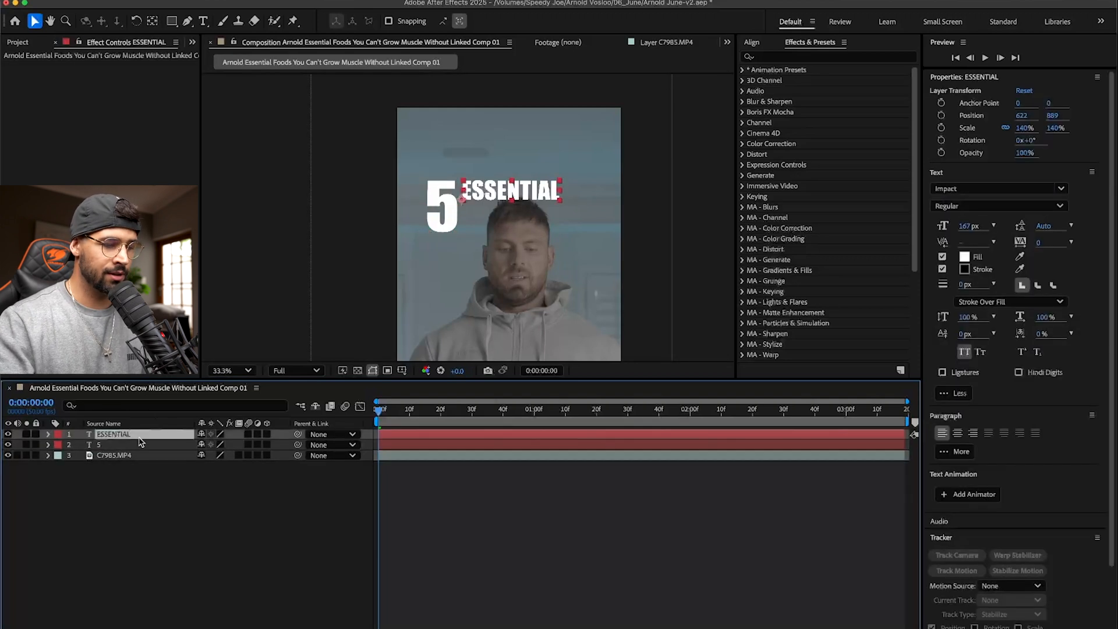
{"action": "key", "text": "super+d"}
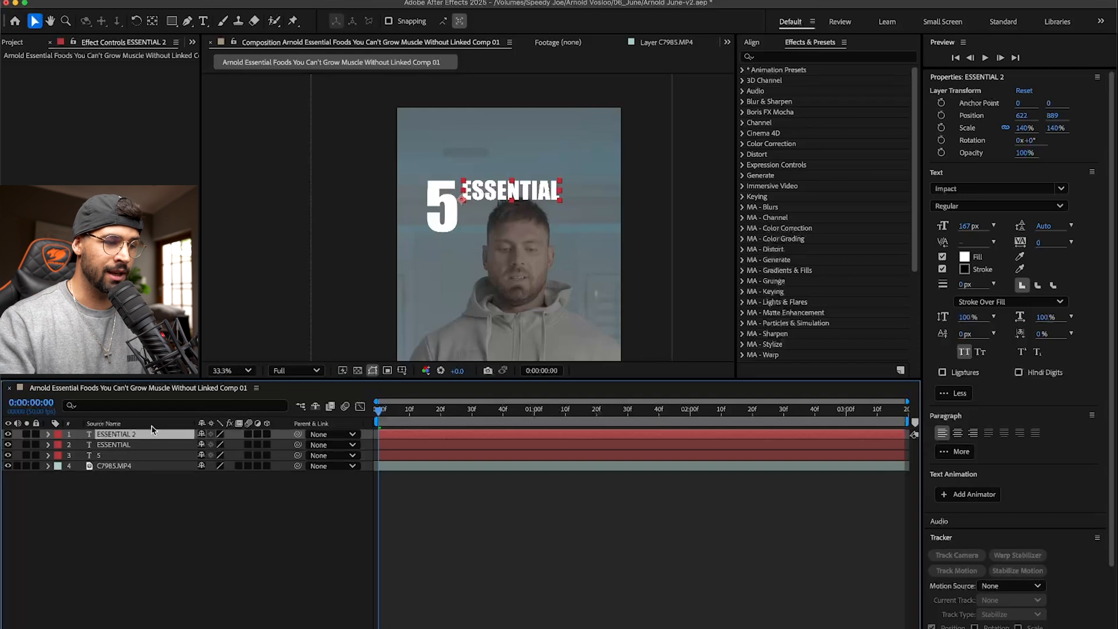
{"action": "left_click_drag", "start_coordinate": [528, 202], "coordinate": [528, 229]}
{"action": "double_click", "coordinate": [529, 216]}
{"action": "type", "text": "FOODS"}
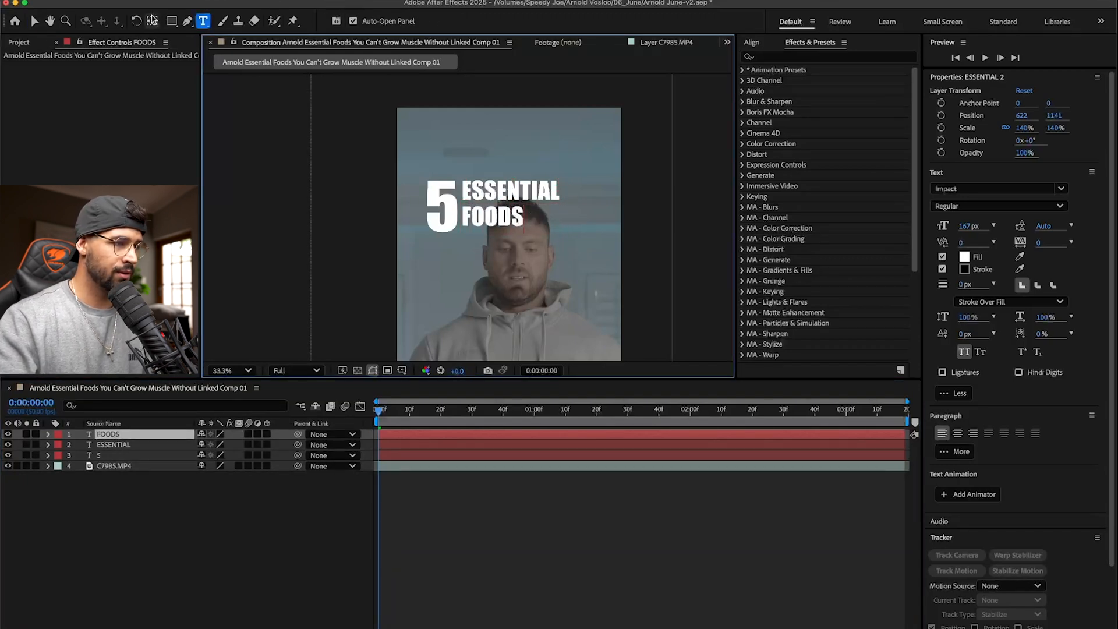
{"action": "left_click", "coordinate": [34, 21]}
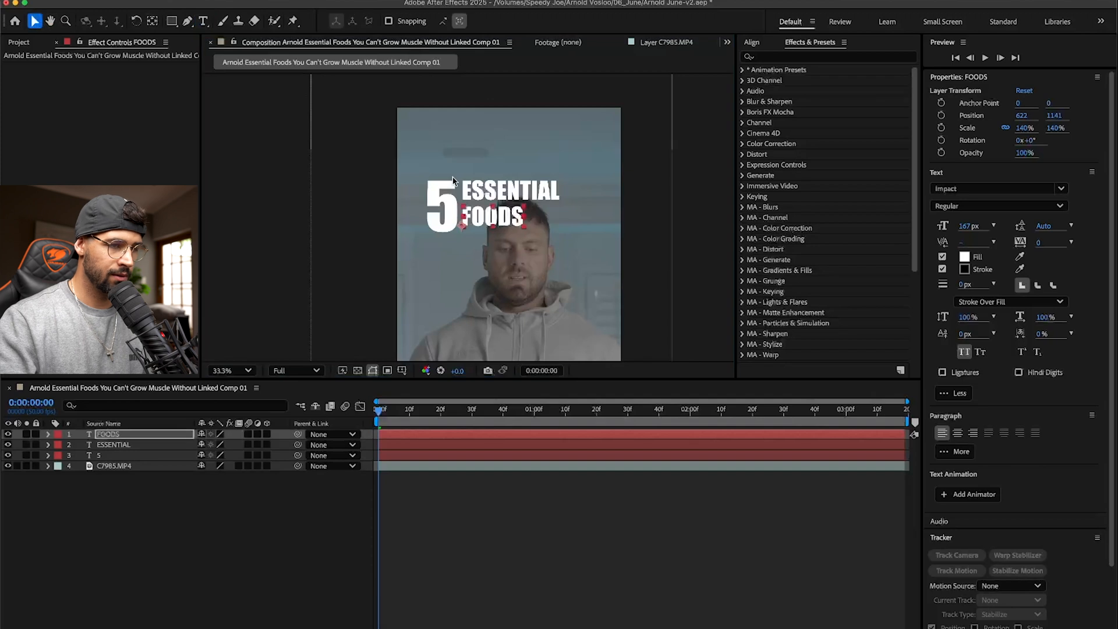
{"action": "mouse_move", "coordinate": [526, 209]}
{"action": "left_mouse_down"}
{"action": "mouse_move", "coordinate": [552, 199]}
{"action": "mouse_move", "coordinate": [534, 217]}
{"action": "left_mouse_up"}
{"action": "left_click", "coordinate": [681, 224]}
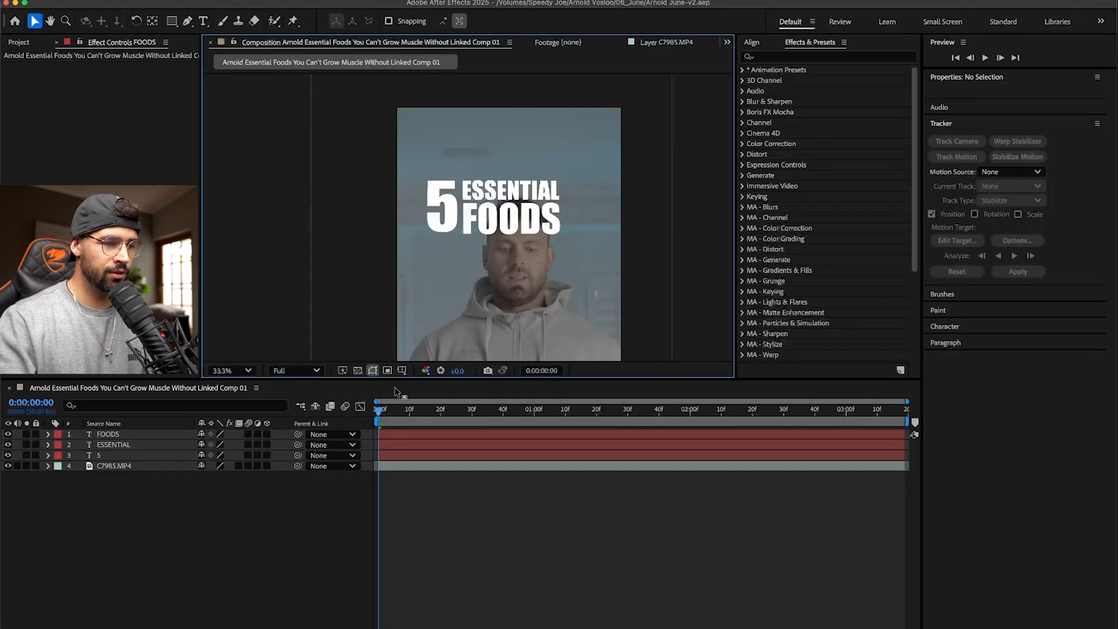
- Switch to Premiere Pro and play the opening from the sequence start to check the timing of the spoken words
{"action": "key", "text": "super+Tab"}
{"action": "key", "text": "Home"}
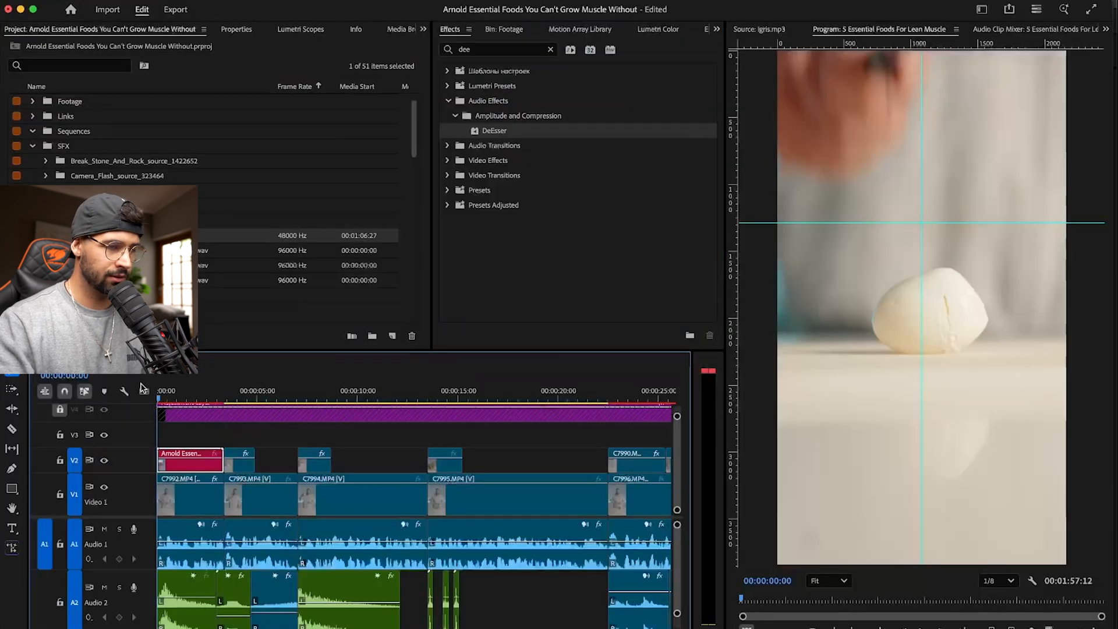
{"action": "key", "text": "space"}
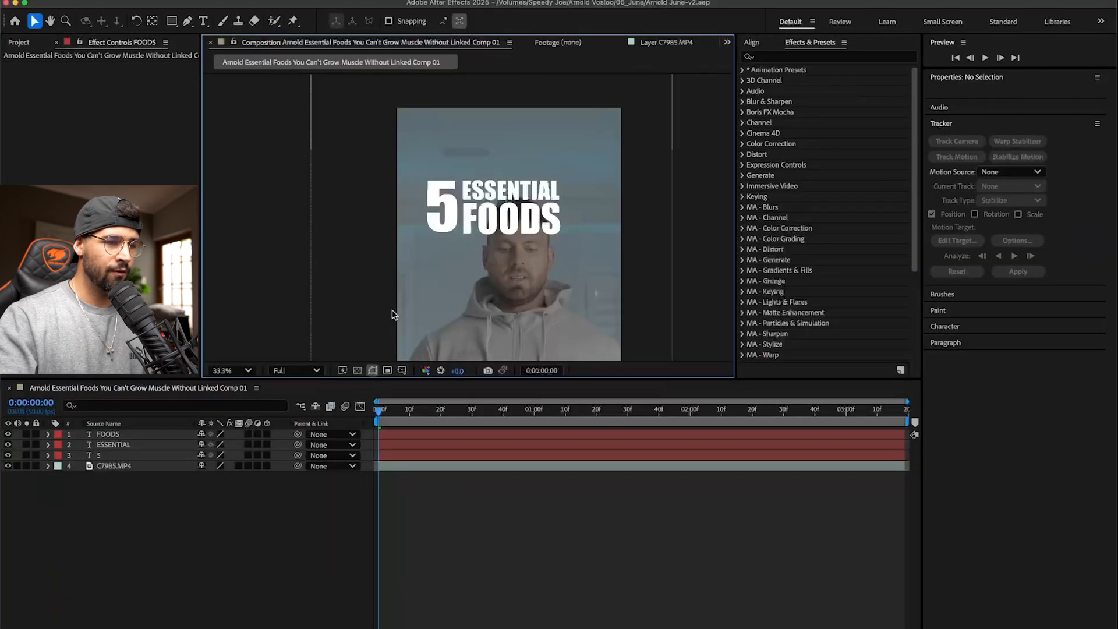
- In After Effects, enlarge the 5 and move the whole title down over the man's chest, keeping ESSENTIAL FOODS beside the number
{"action": "left_click", "coordinate": [128, 434]}
{"action": "left_click", "coordinate": [442, 217]}
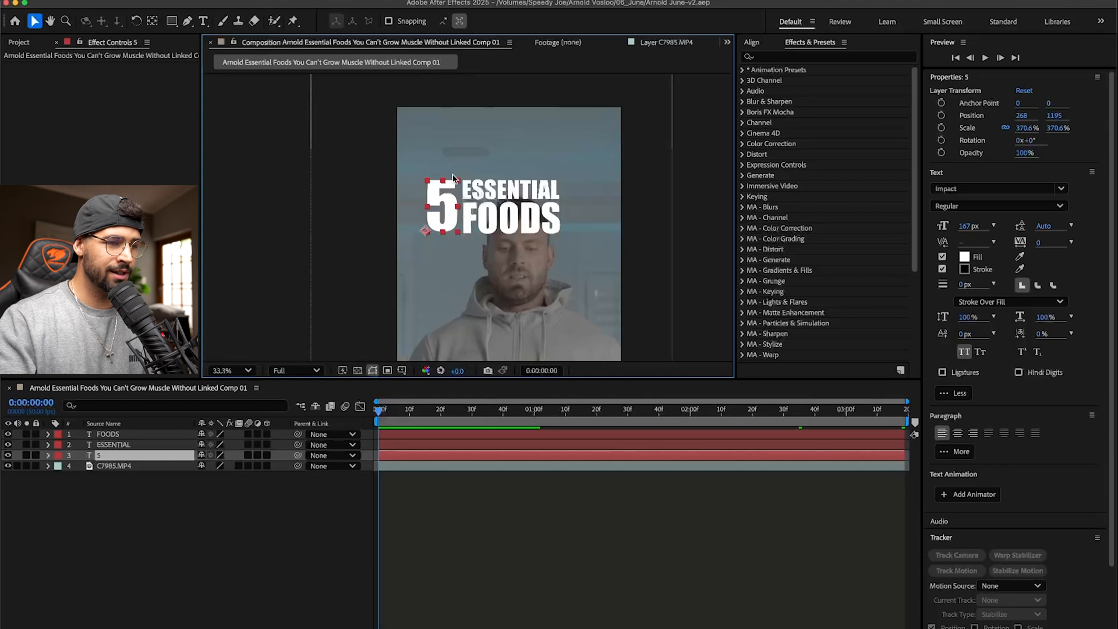
{"action": "left_click_drag", "start_coordinate": [458, 181], "coordinate": [486, 145]}
{"action": "left_click_drag", "start_coordinate": [468, 219], "coordinate": [454, 330]}
{"action": "key", "text": "space"}
{"action": "left_click_drag", "start_coordinate": [491, 295], "coordinate": [463, 217]}
{"action": "key", "text": "space"}
{"action": "left_click_drag", "start_coordinate": [536, 128], "coordinate": [489, 278]}
{"action": "left_click", "coordinate": [476, 141]}
{"action": "left_click", "coordinate": [480, 111], "text": "shift"}
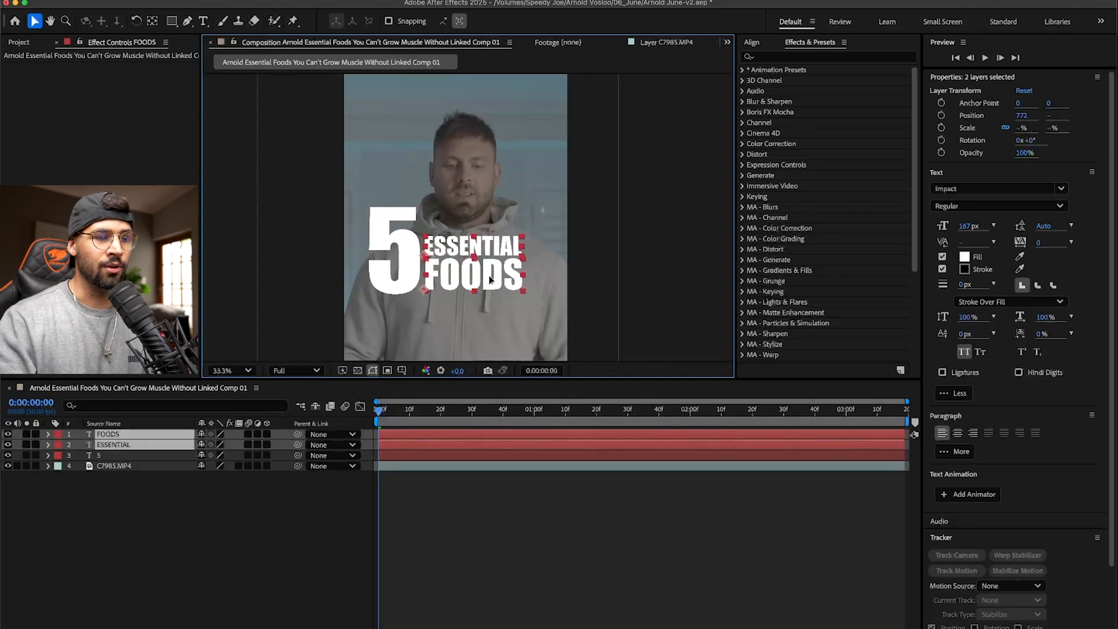
- Lock the C7985.MP4 video layer so that only the title text layers can be selected in the composition
{"action": "left_click", "coordinate": [634, 240]}
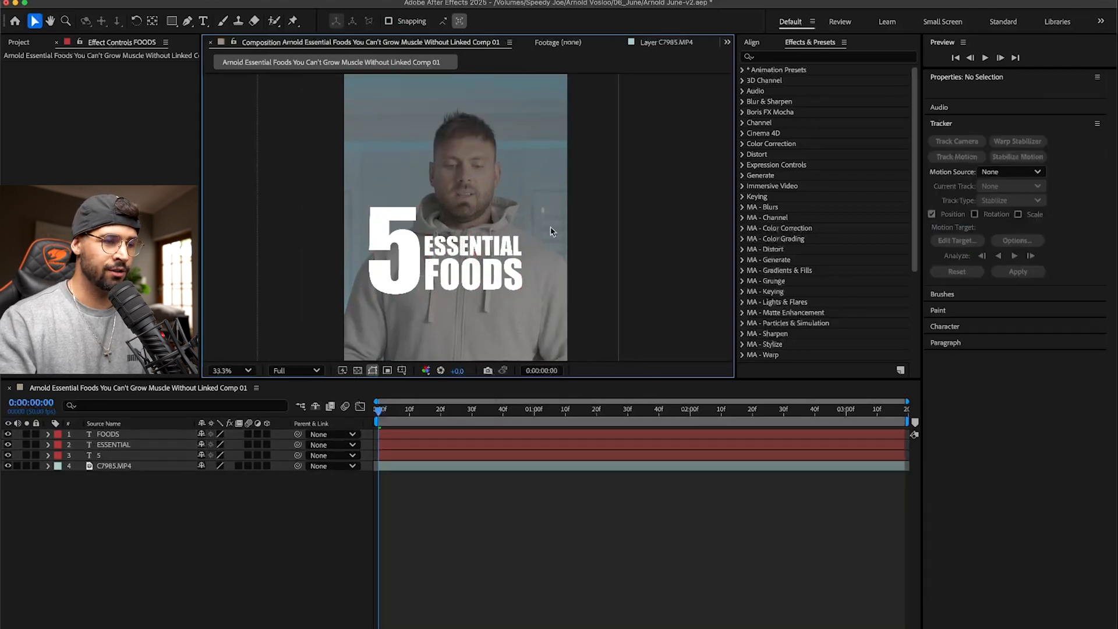
{"action": "left_click", "coordinate": [480, 246]}
{"action": "left_click", "coordinate": [465, 276], "text": "shift"}
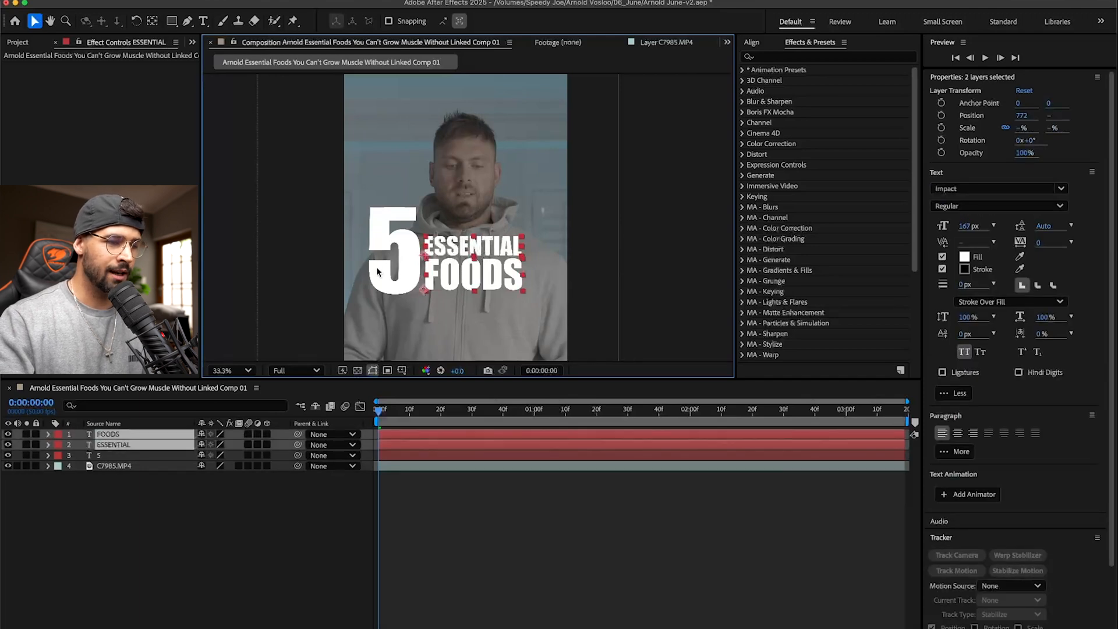
{"action": "left_click", "coordinate": [411, 277], "text": "shift"}
{"action": "left_click", "coordinate": [603, 229]}
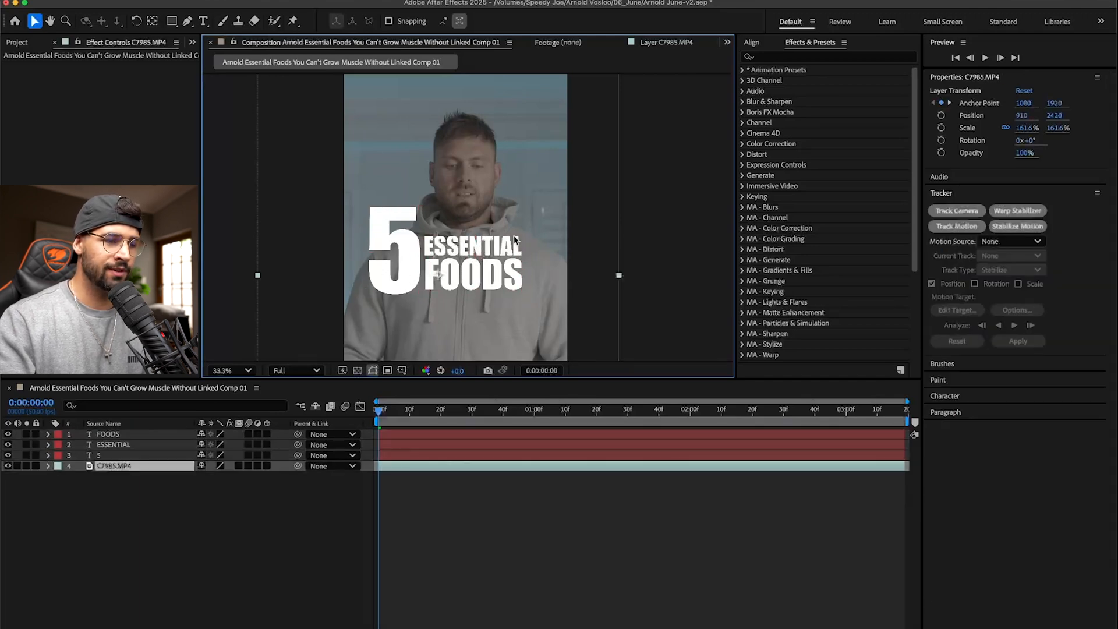
{"action": "left_click", "coordinate": [239, 314]}
{"action": "left_click", "coordinate": [35, 466]}
{"action": "left_click", "coordinate": [432, 291]}
{"action": "left_click", "coordinate": [606, 188]}
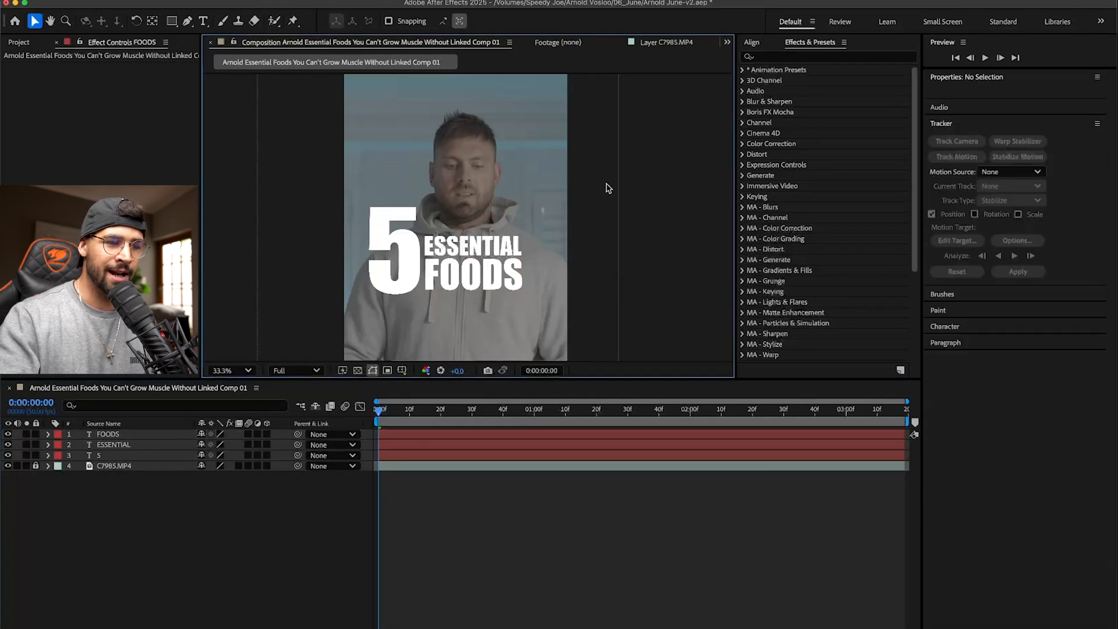
{"action": "left_click_drag", "start_coordinate": [584, 168], "coordinate": [430, 331]}
{"action": "left_click", "coordinate": [603, 154]}
{"action": "left_click", "coordinate": [481, 251]}
{"action": "left_click", "coordinate": [533, 203]}
{"action": "left_click", "coordinate": [490, 249]}
{"action": "left_click", "coordinate": [615, 208]}
{"action": "left_click", "coordinate": [445, 245]}
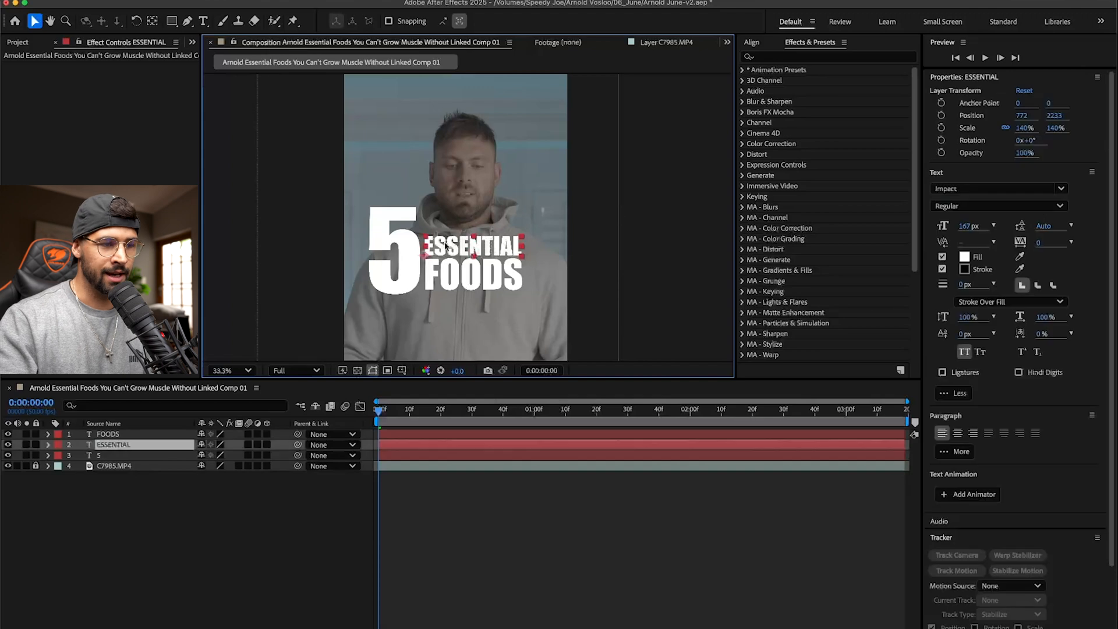
{"action": "left_click", "coordinate": [596, 205]}
{"action": "left_click", "coordinate": [530, 232]}
{"action": "left_click", "coordinate": [603, 204]}
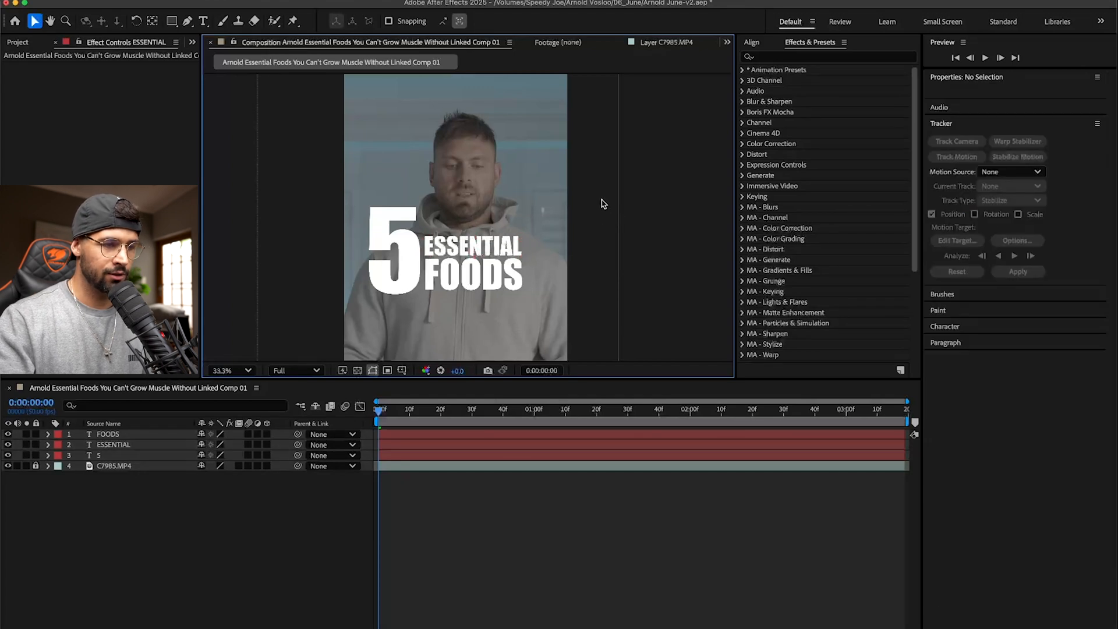
- Select the ESSENTIAL layer and play the composition from its start to check the title over the man's chest
{"action": "left_click", "coordinate": [490, 246]}
{"action": "left_click", "coordinate": [493, 222]}
{"action": "left_click", "coordinate": [485, 254]}
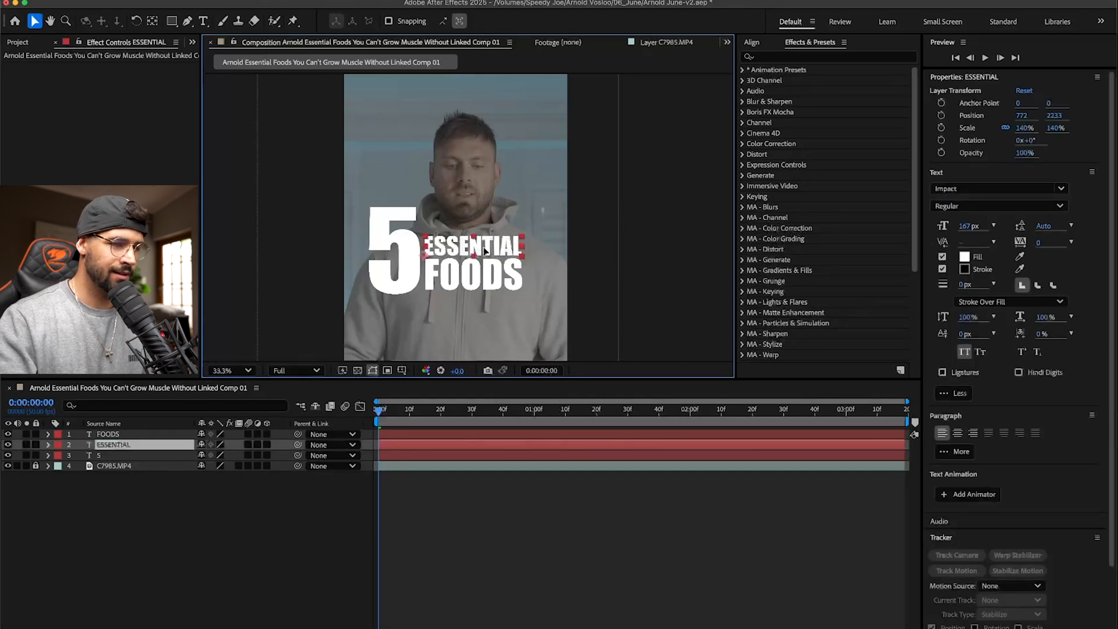
{"action": "key", "text": "space"}
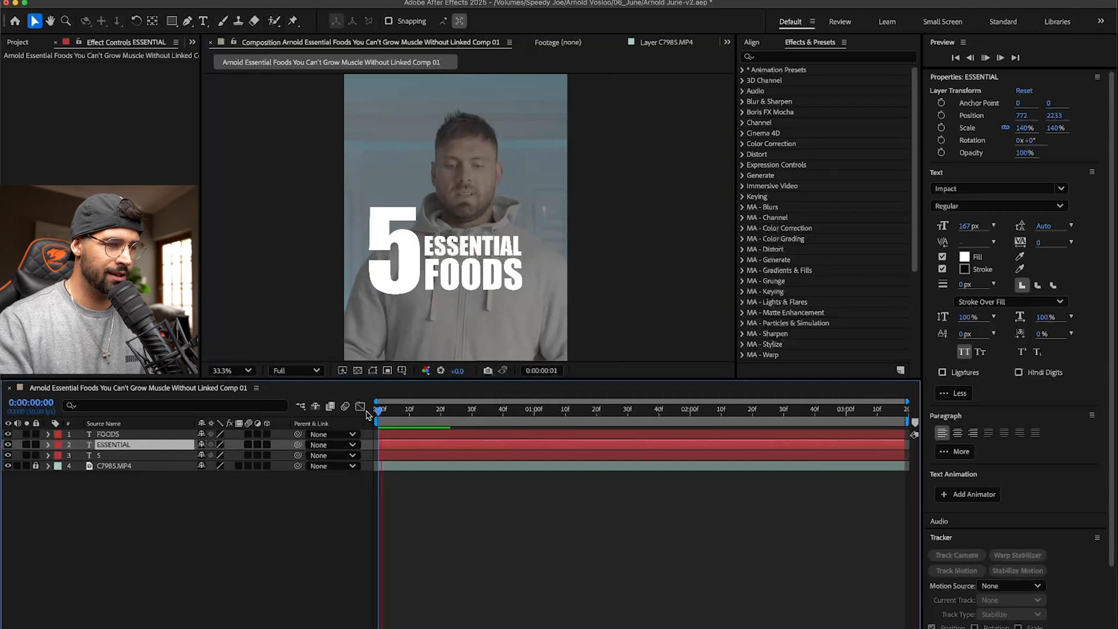
{"action": "key", "text": "space"}
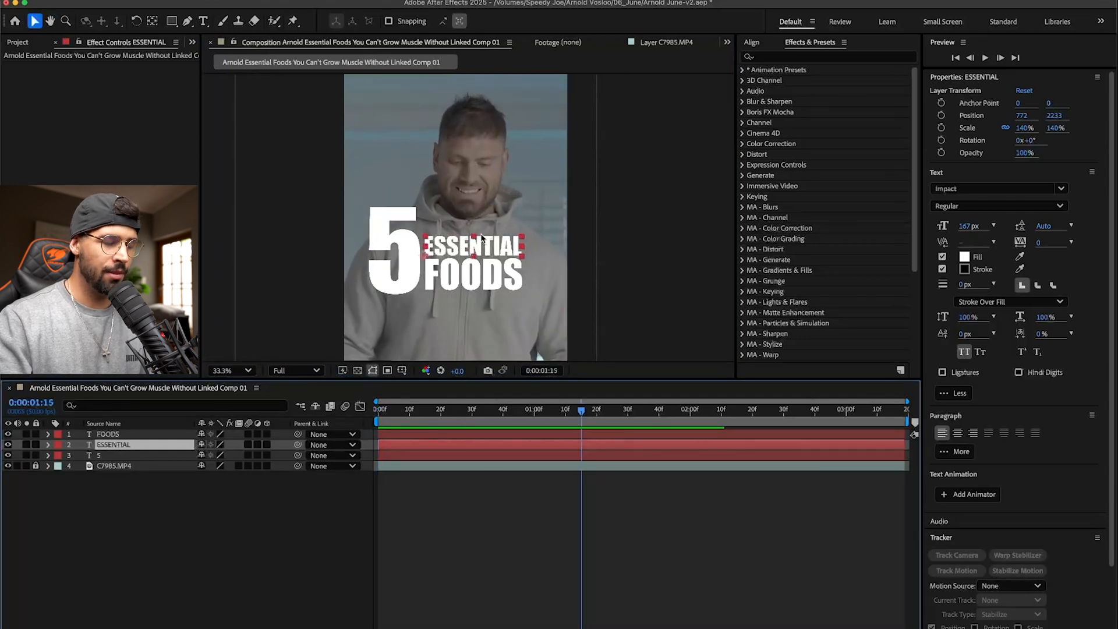
- Switch to Premiere Pro, play the sequence's opening with the title over it, and return to After Effects
{"action": "key", "text": "super+Tab"}
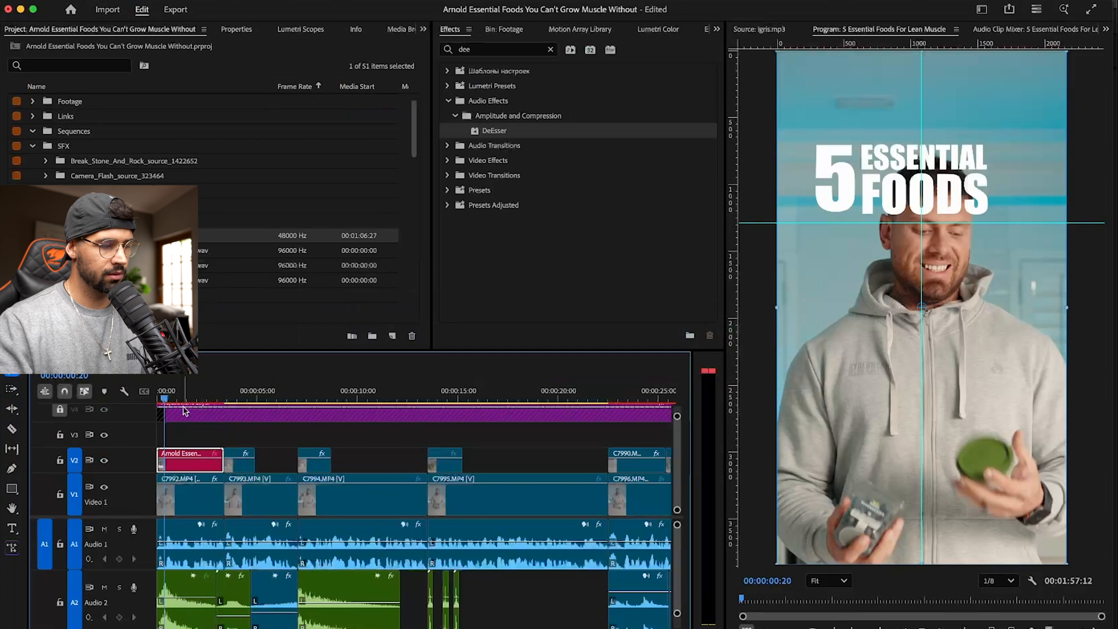
{"action": "key", "text": "space"}
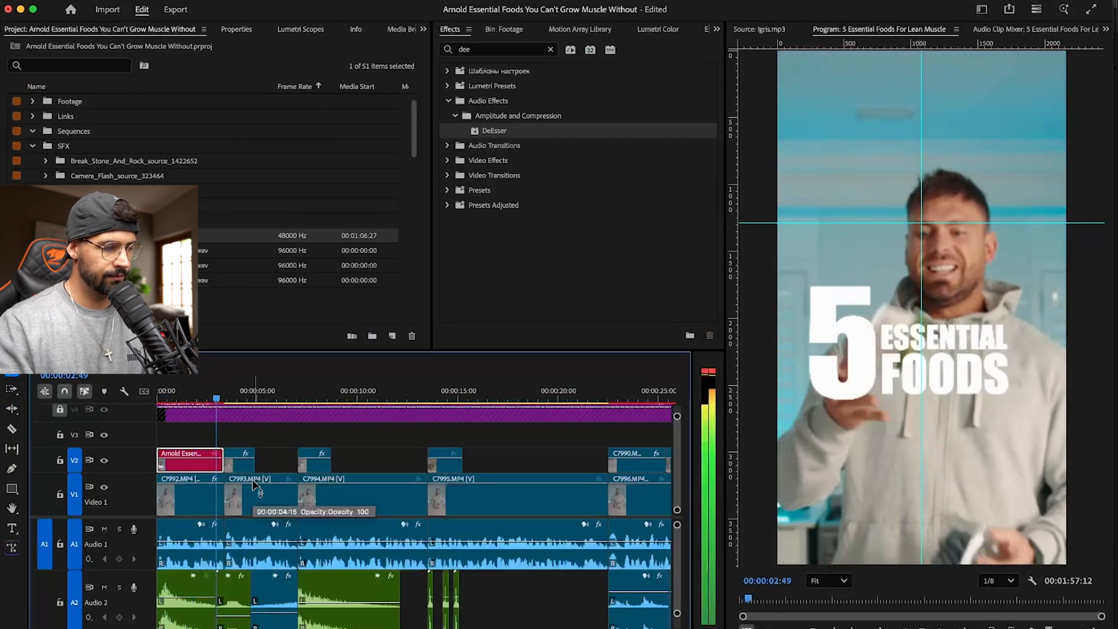
{"action": "key", "text": "super+Tab"}
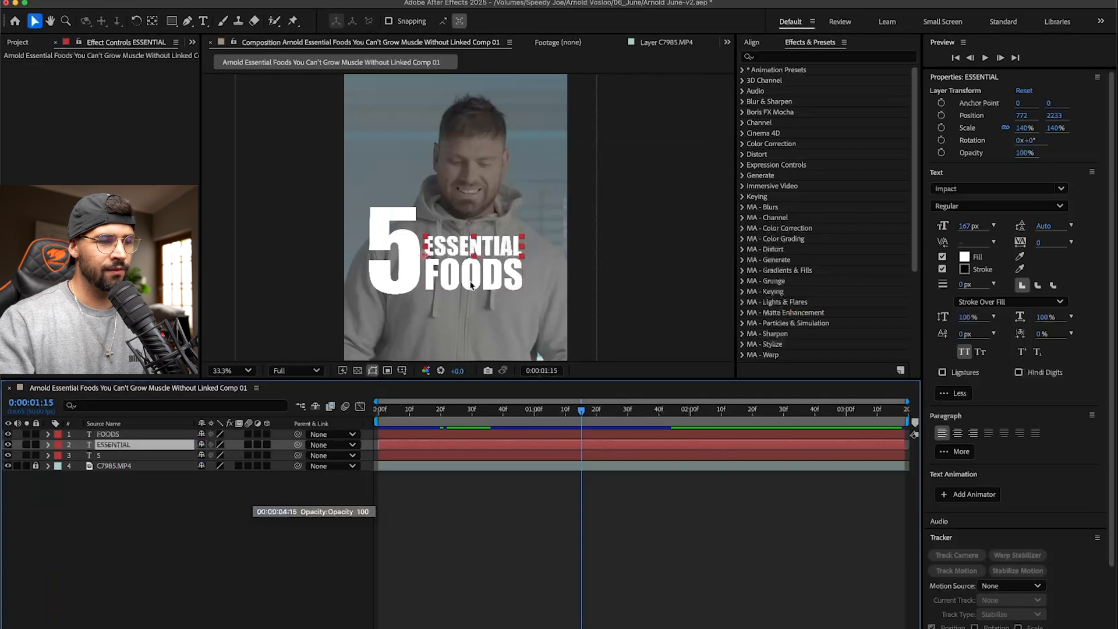
- Move ESSENTIAL and FOODS up together so that ESSENTIAL lines up with the top edge of the 5
{"action": "left_click", "coordinate": [495, 266]}
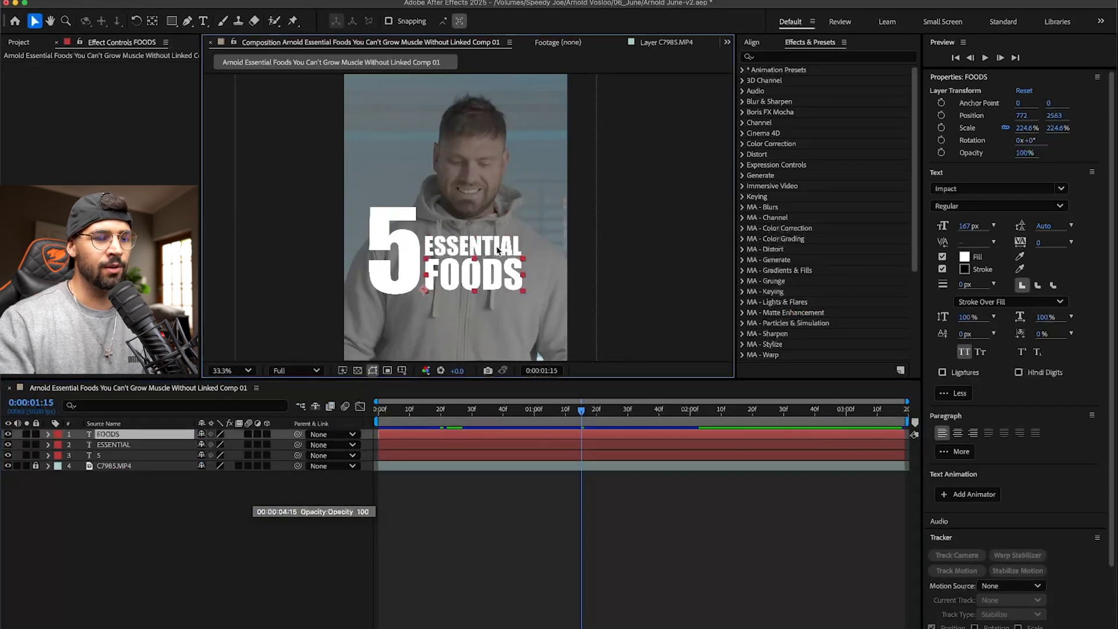
{"action": "left_click", "coordinate": [497, 250], "text": "shift"}
{"action": "left_click_drag", "start_coordinate": [489, 248], "coordinate": [490, 220]}
{"action": "left_click", "coordinate": [615, 221]}
{"action": "left_click", "coordinate": [477, 224]}
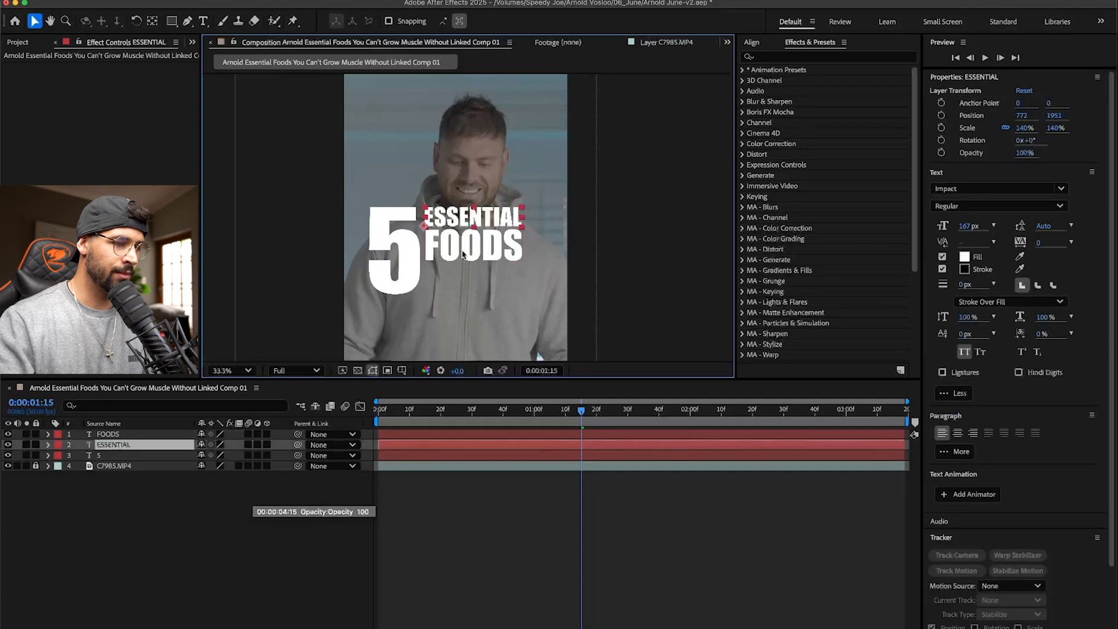
- Duplicate ESSENTIAL, change the copy's text to "for lean muscle" and place it as a line beneath the 5
{"action": "key", "text": "super+d"}
{"action": "left_click_drag", "start_coordinate": [498, 219], "coordinate": [495, 280]}
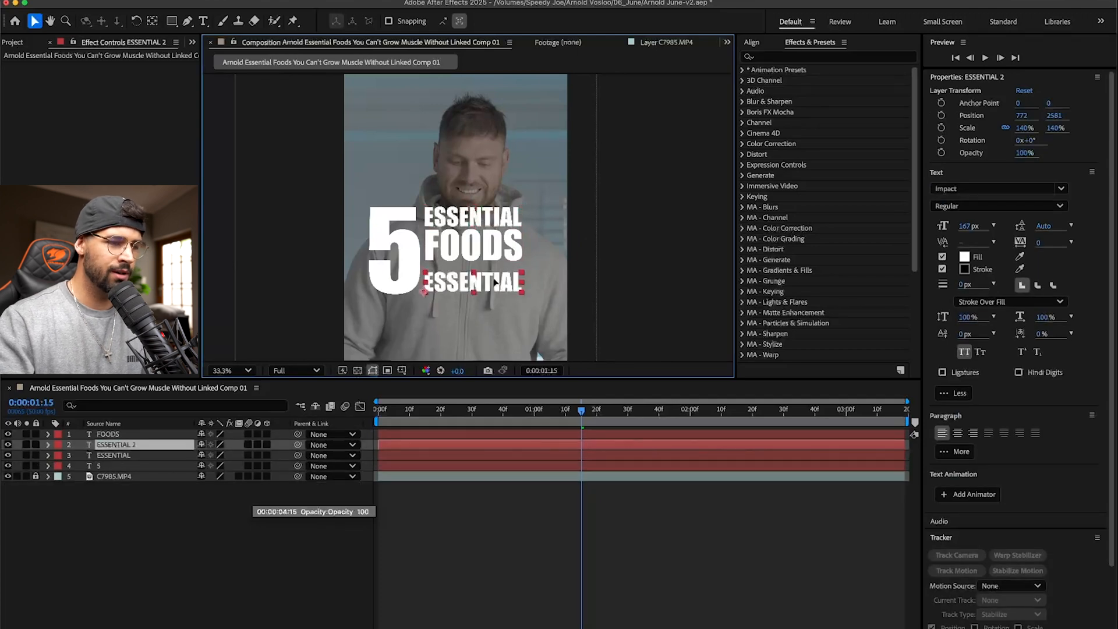
{"action": "double_click", "coordinate": [494, 279]}
{"action": "type", "text": "for lean muscle"}
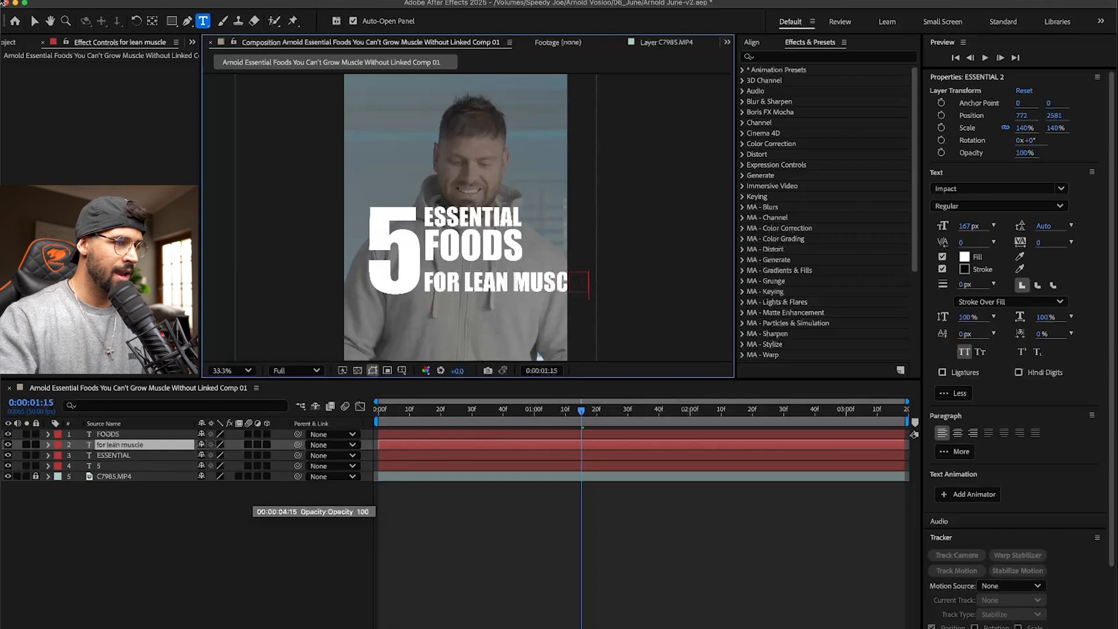
{"action": "left_click", "coordinate": [34, 21]}
{"action": "left_click_drag", "start_coordinate": [471, 285], "coordinate": [395, 329]}
{"action": "left_click_drag", "start_coordinate": [481, 321], "coordinate": [484, 318]}
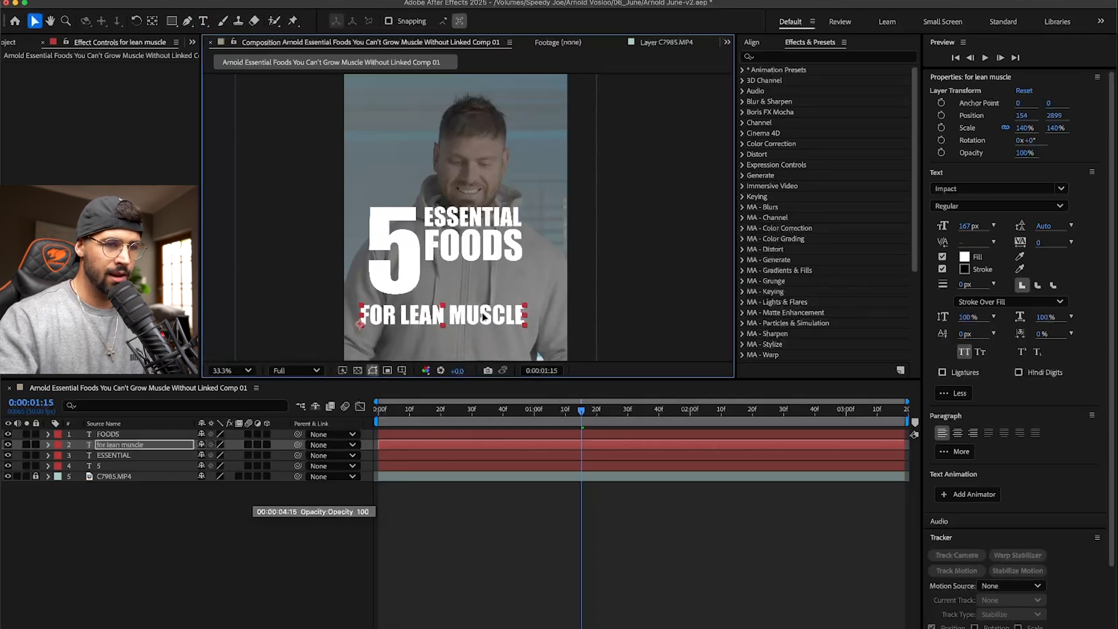
- Align the FOR LEAN MUSCLE line to the horizontal centre of the composition
{"action": "left_click", "coordinate": [751, 43]}
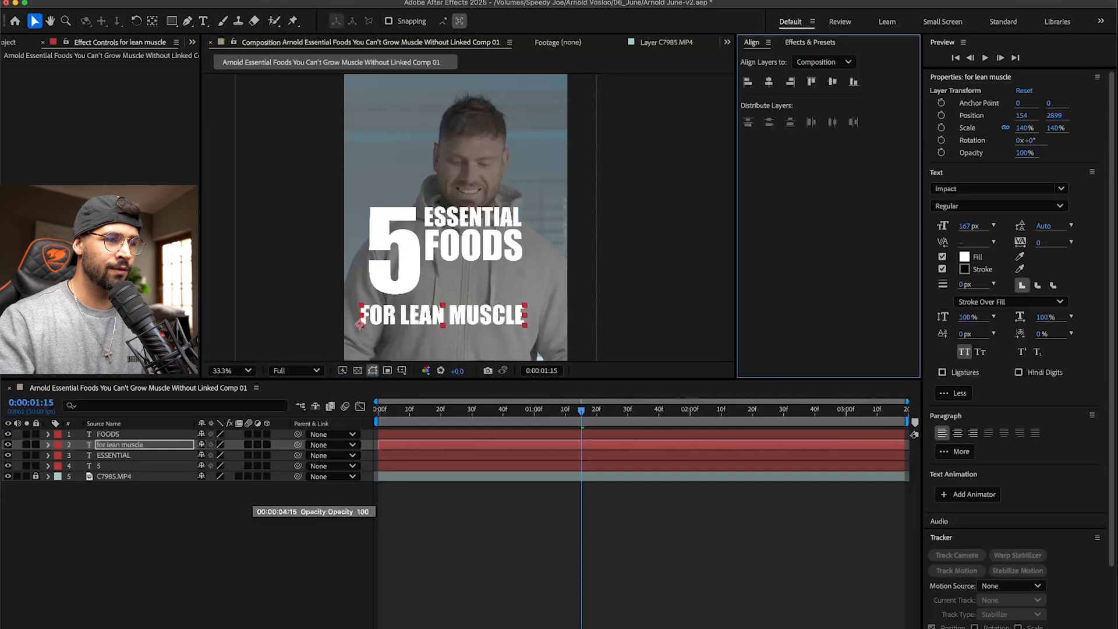
{"action": "left_click", "coordinate": [366, 0]}
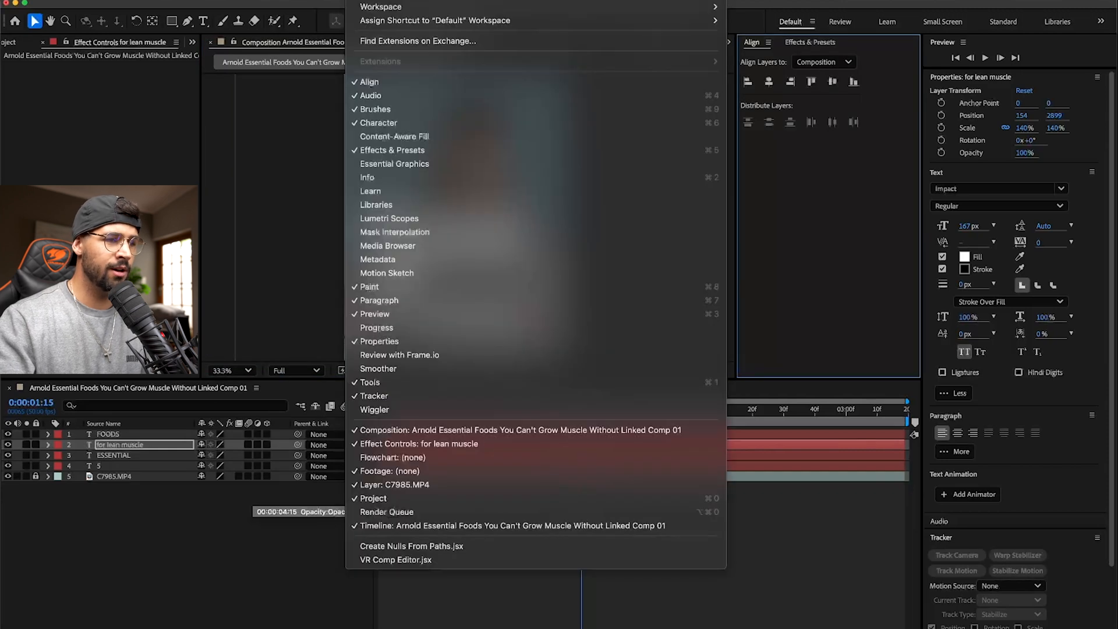
{"action": "left_click", "coordinate": [384, 83]}
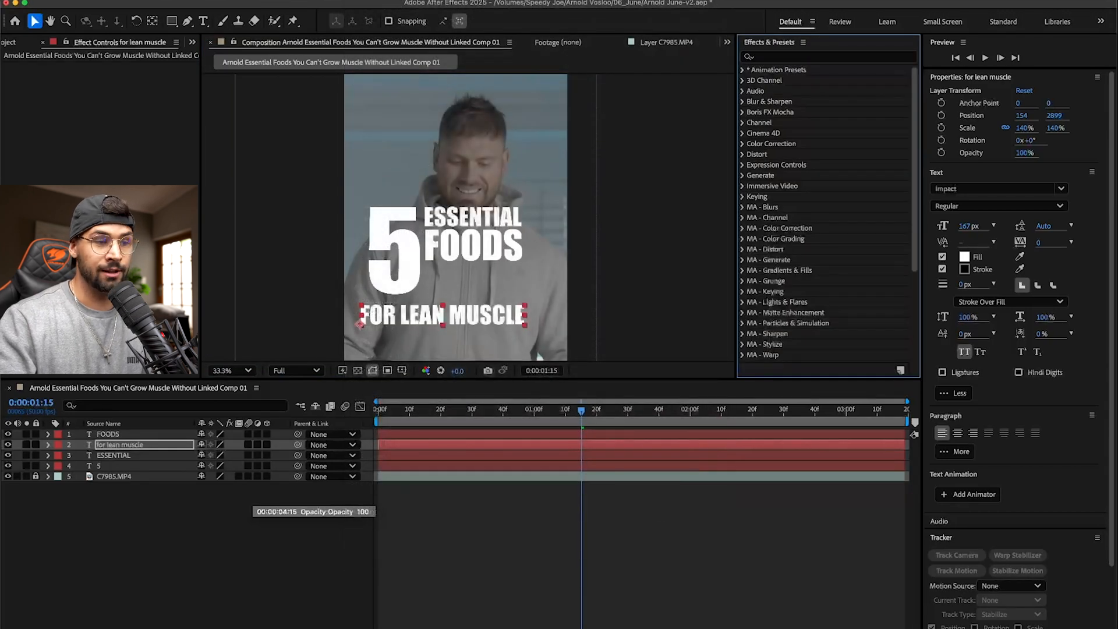
{"action": "left_click", "coordinate": [367, 0]}
{"action": "left_click", "coordinate": [403, 86]}
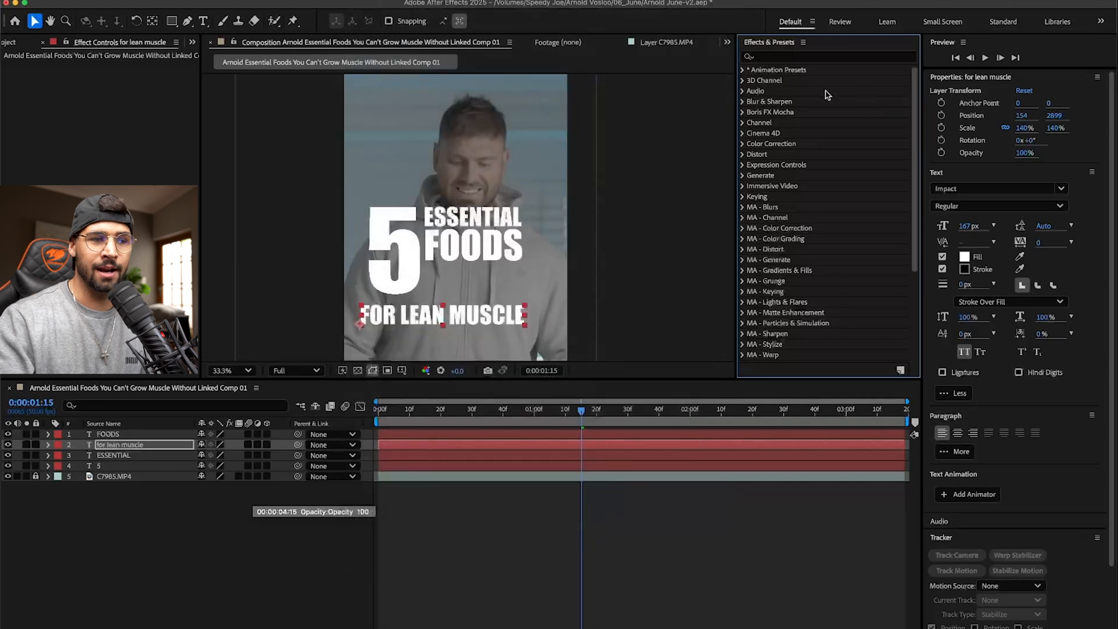
{"action": "left_click", "coordinate": [811, 63]}
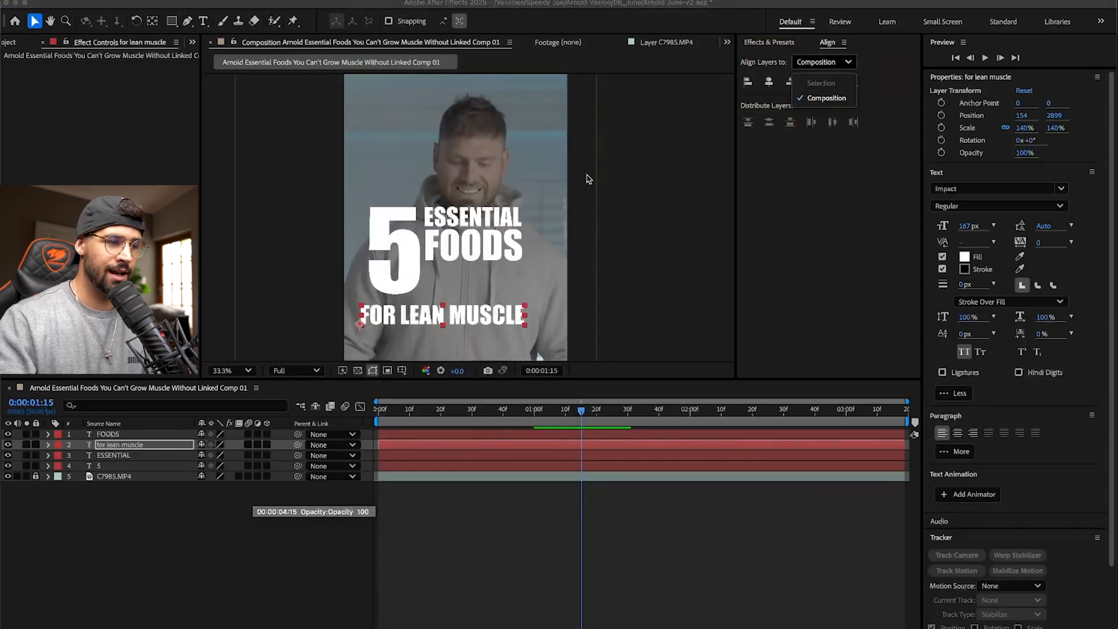
{"action": "left_click", "coordinate": [806, 220]}
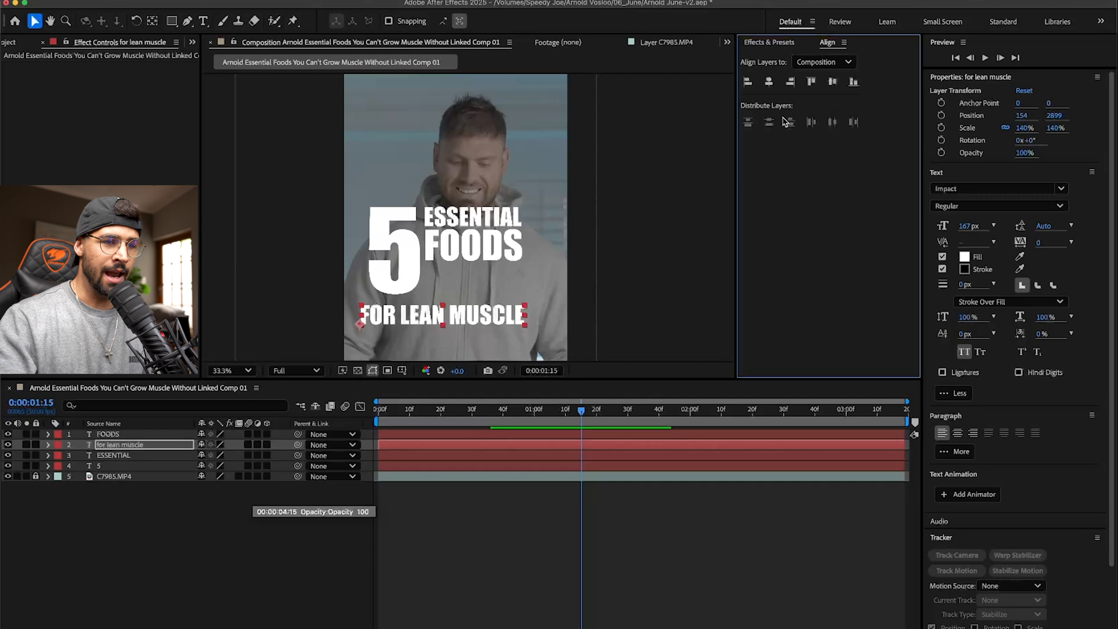
{"action": "left_click", "coordinate": [769, 86]}
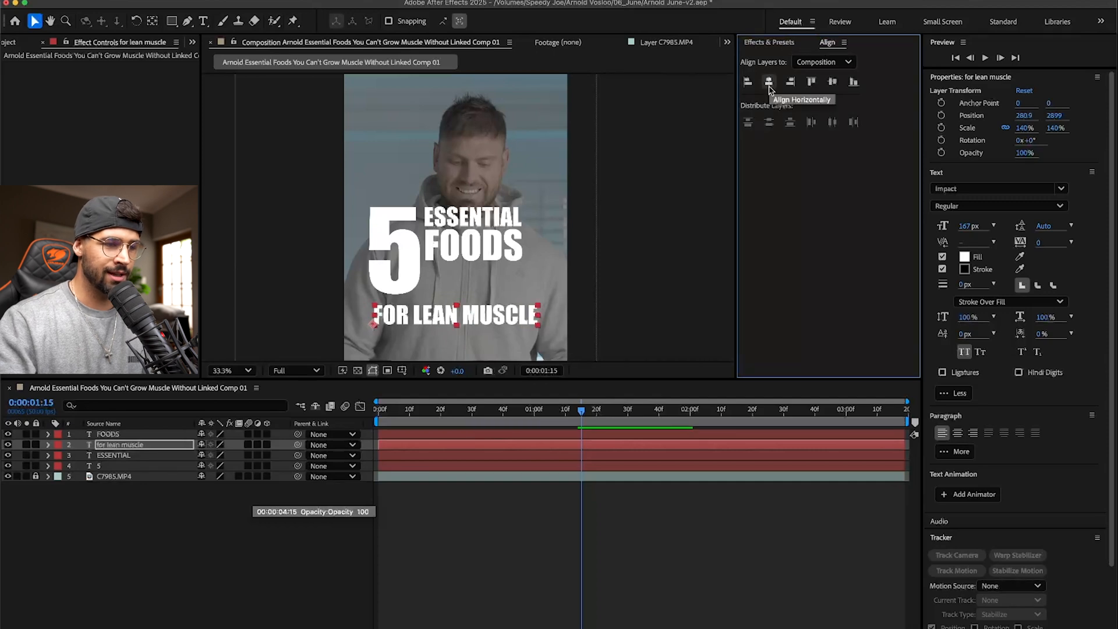
- Nudge the 5 slightly down and enlarge ESSENTIAL and FOODS together toward the width of the line beneath
{"action": "left_click", "coordinate": [399, 286]}
{"action": "left_click", "coordinate": [496, 252]}
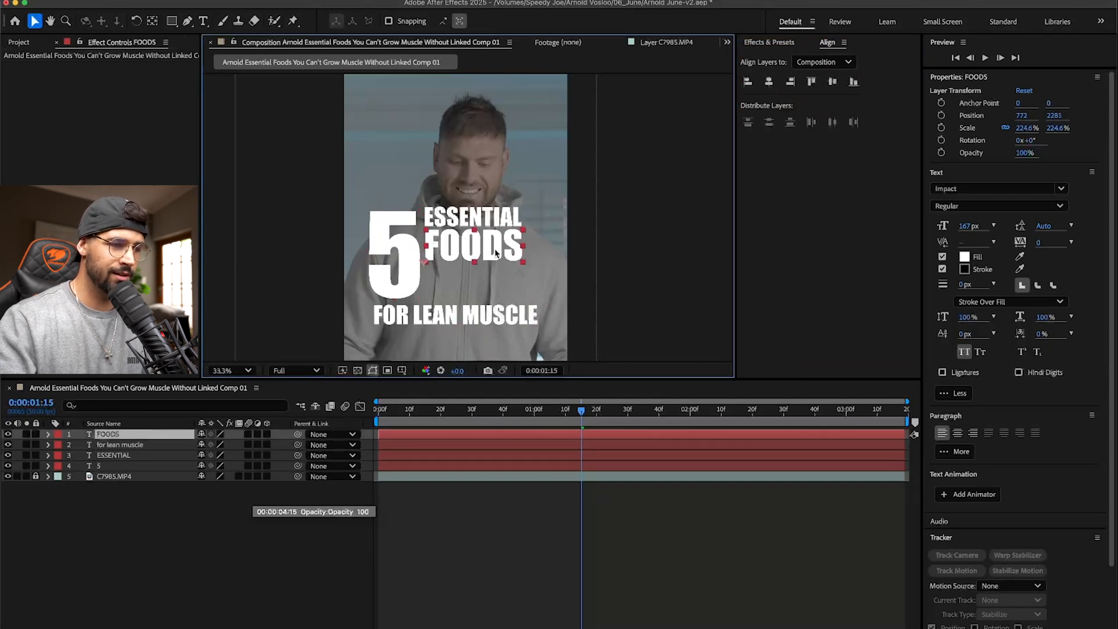
{"action": "left_click", "coordinate": [495, 222], "text": "shift"}
{"action": "left_click_drag", "start_coordinate": [500, 254], "coordinate": [491, 289]}
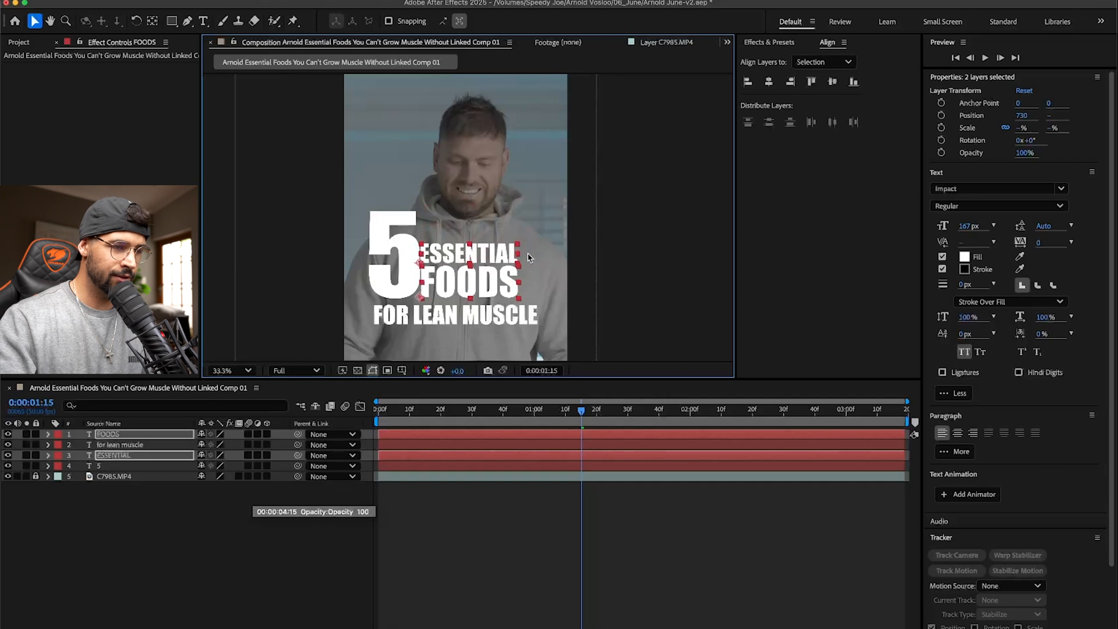
{"action": "key", "text": "super+z"}
{"action": "left_click_drag", "start_coordinate": [523, 209], "coordinate": [533, 197]}
{"action": "left_click", "coordinate": [634, 206]}
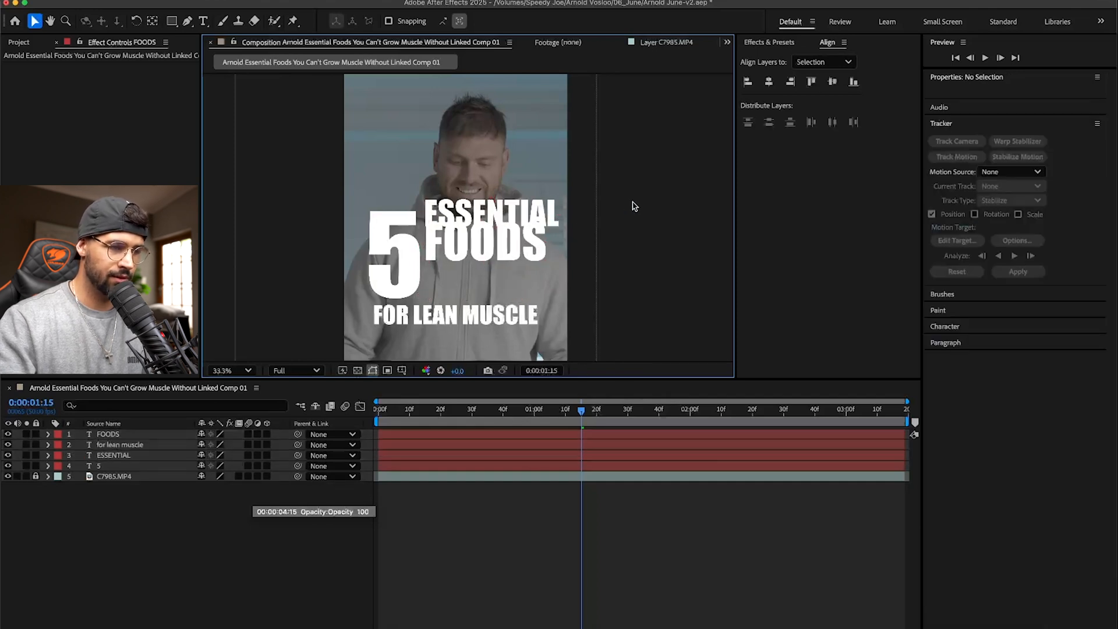
- Stack FOODS and ESSENTIAL just above FOR LEAN MUSCLE and resize both so their right edges match that line
{"action": "left_click_drag", "start_coordinate": [495, 257], "coordinate": [494, 290]}
{"action": "left_click_drag", "start_coordinate": [545, 258], "coordinate": [538, 259]}
{"action": "left_click_drag", "start_coordinate": [512, 216], "coordinate": [536, 235]}
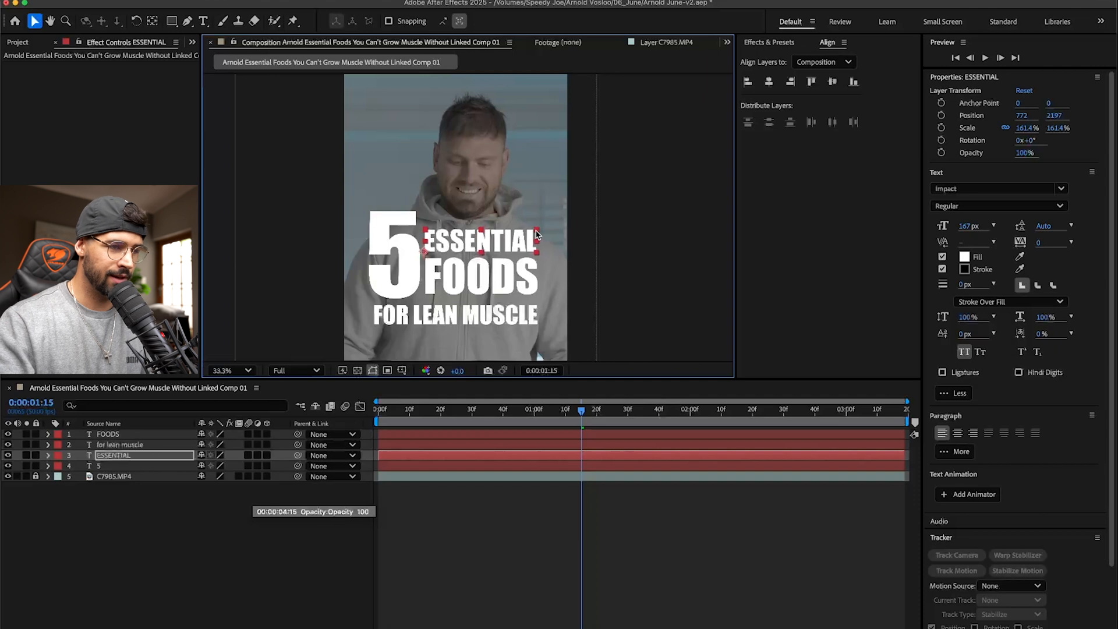
{"action": "left_click", "coordinate": [613, 225]}
- Review the whole title layout in the composition, and switch to Premiere Pro to check it at 00:00:00:48
{"action": "left_click_drag", "start_coordinate": [443, 312], "coordinate": [488, 257]}
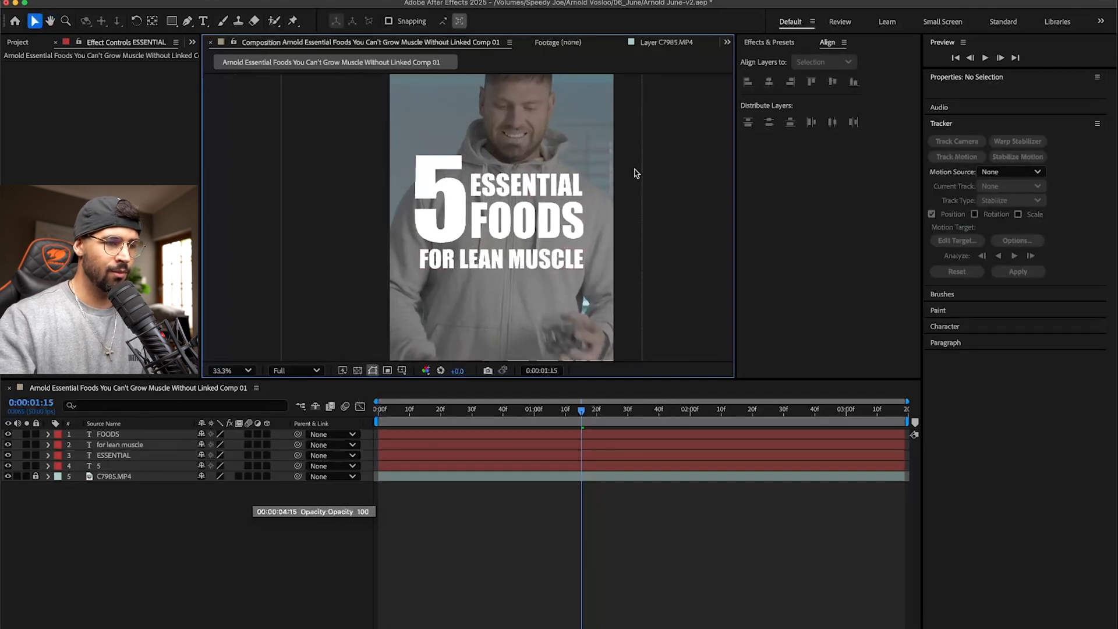
{"action": "key", "text": "comma"}
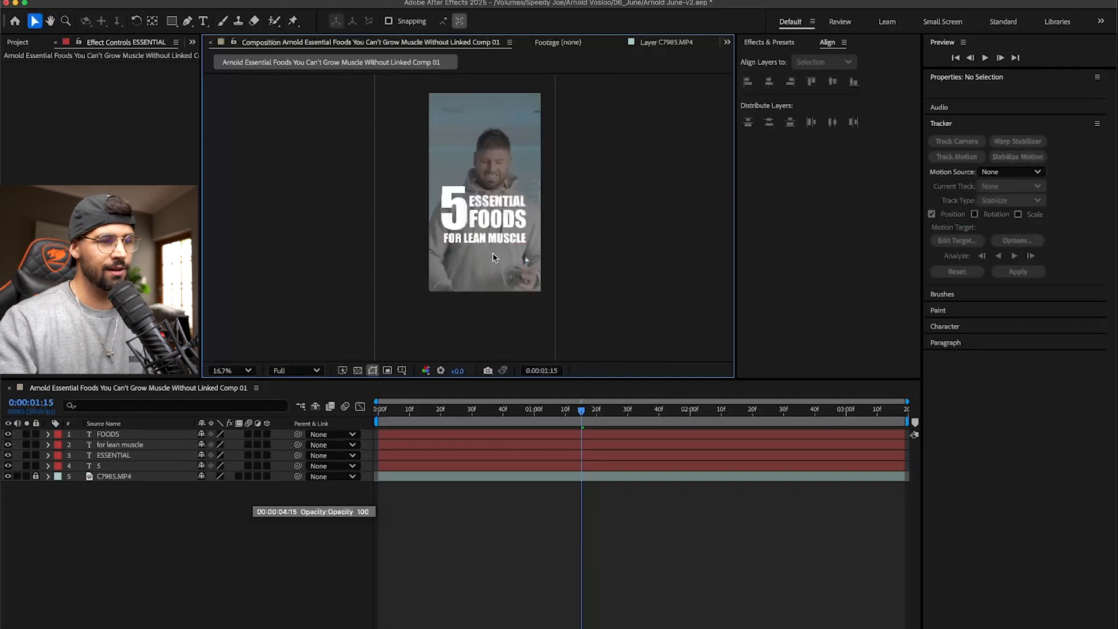
{"action": "key", "text": "super+Tab"}
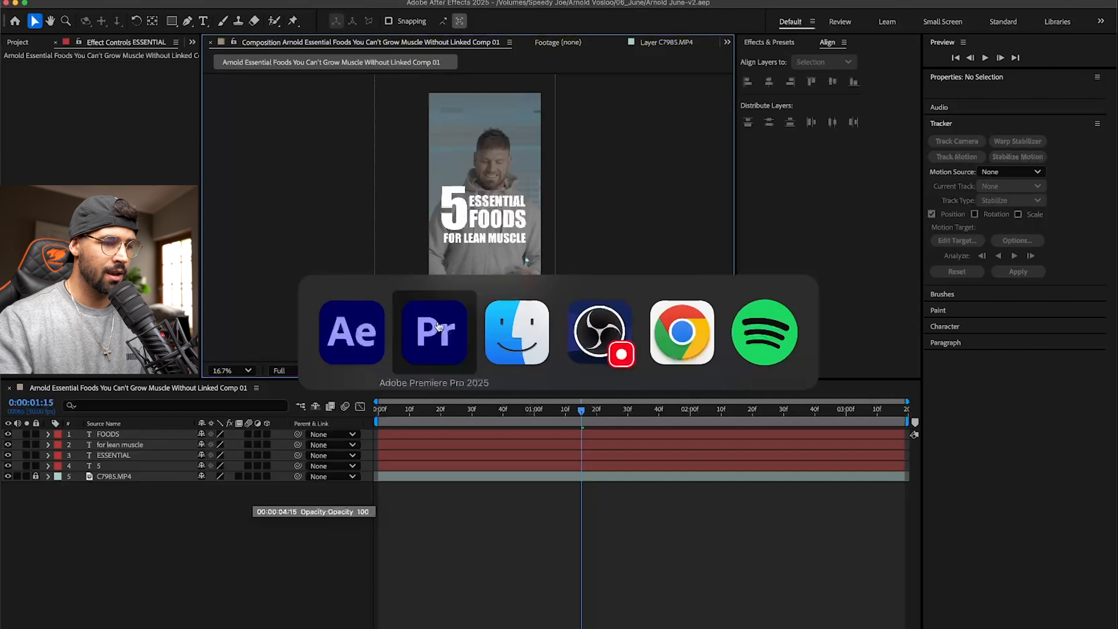
{"action": "left_click", "coordinate": [176, 396]}
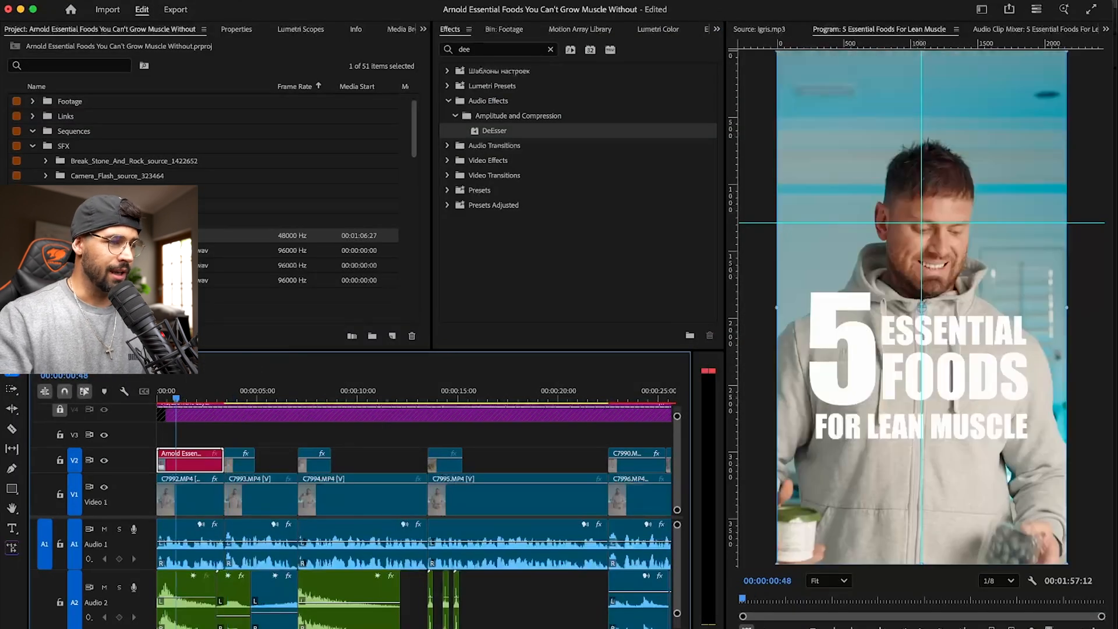
- Switch to Finder and open the ASSETS folder on the Speedy Joe drive
{"action": "left_click", "coordinate": [33, 146]}
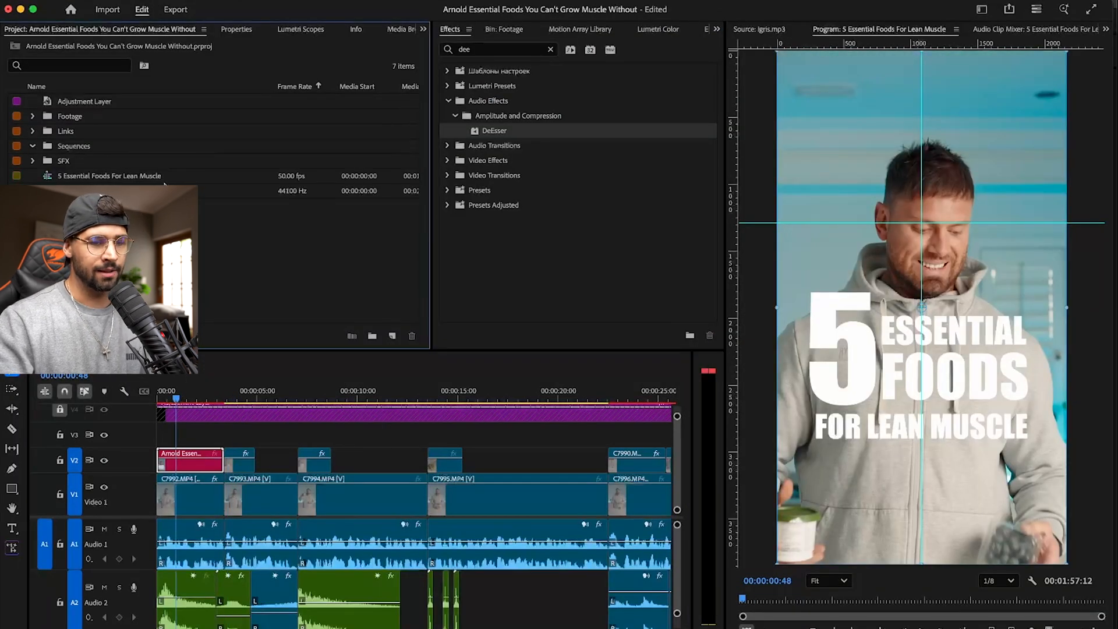
{"action": "key", "text": "super+Tab"}
{"action": "key", "text": "Tab"}
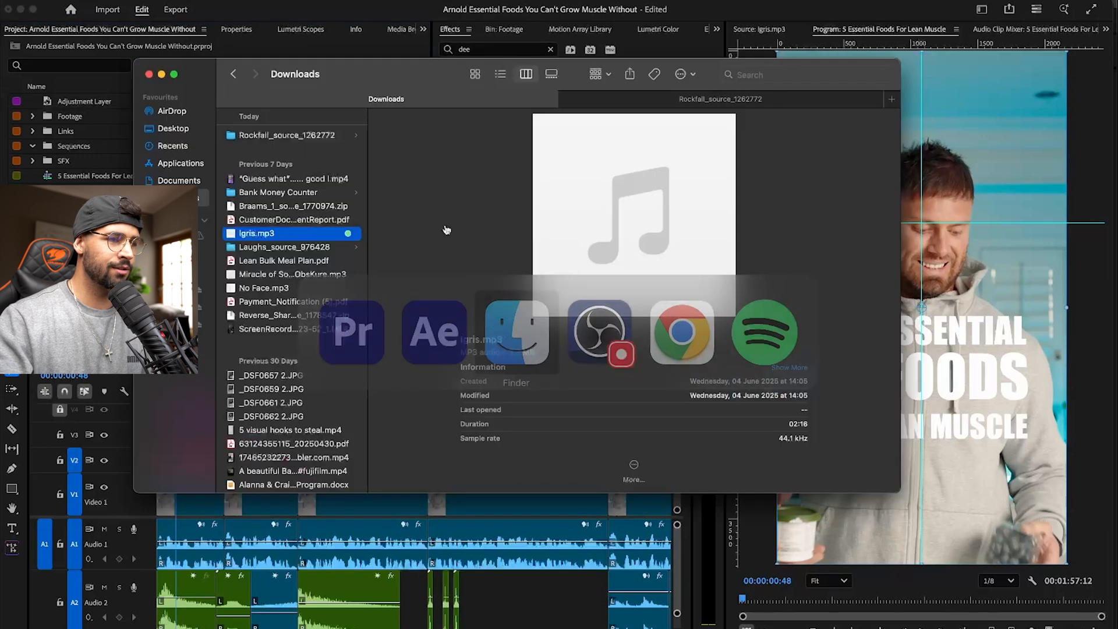
{"action": "left_click", "coordinate": [181, 129]}
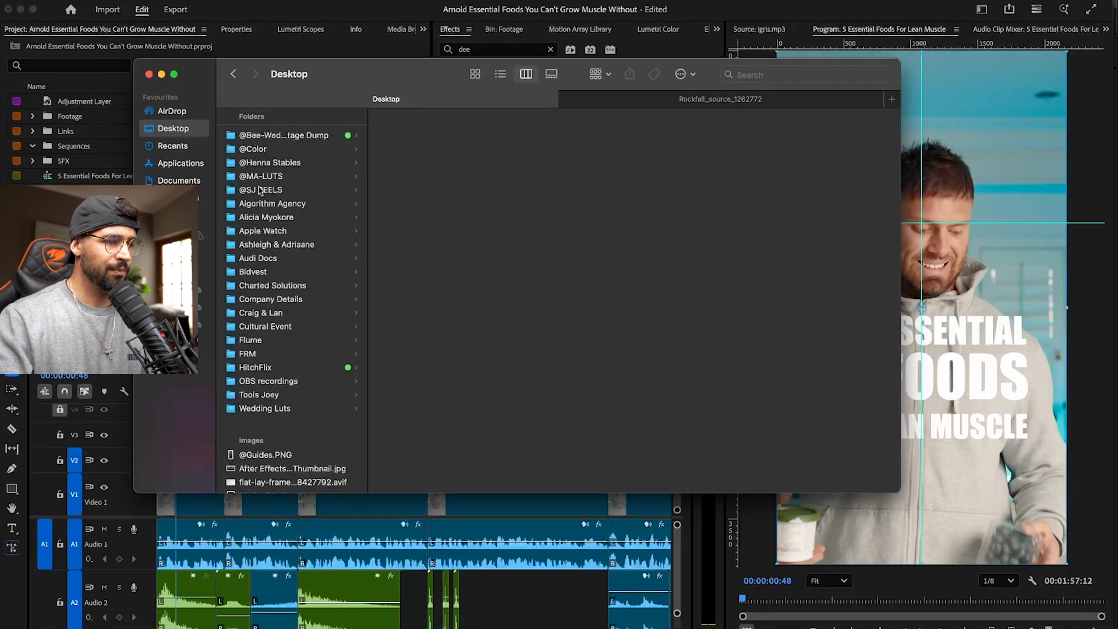
{"action": "left_click", "coordinate": [175, 306]}
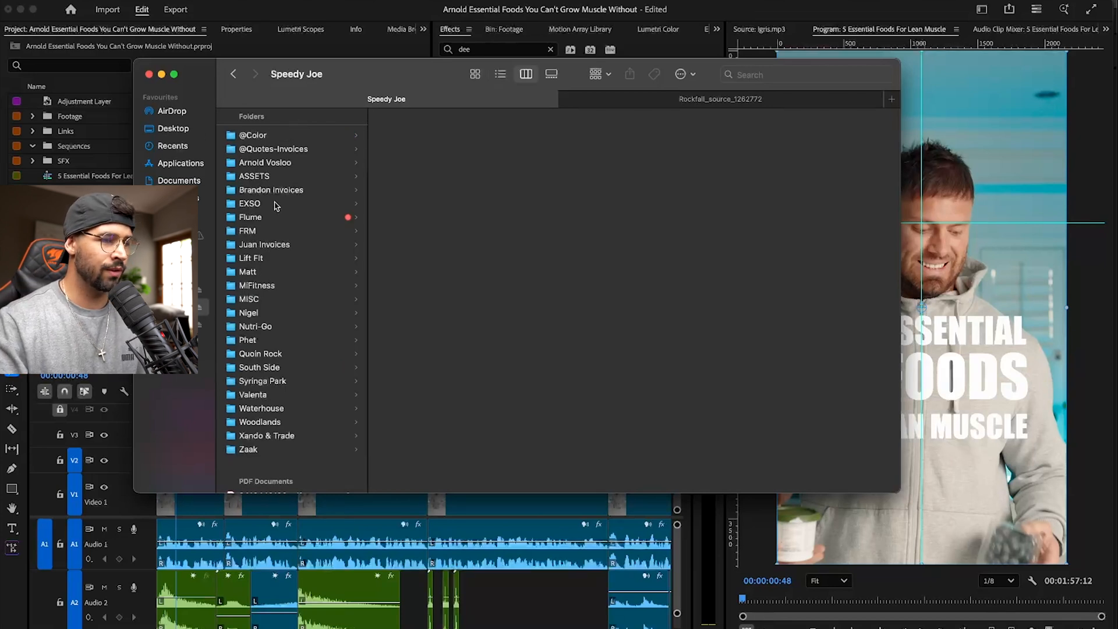
{"action": "left_click", "coordinate": [271, 177]}
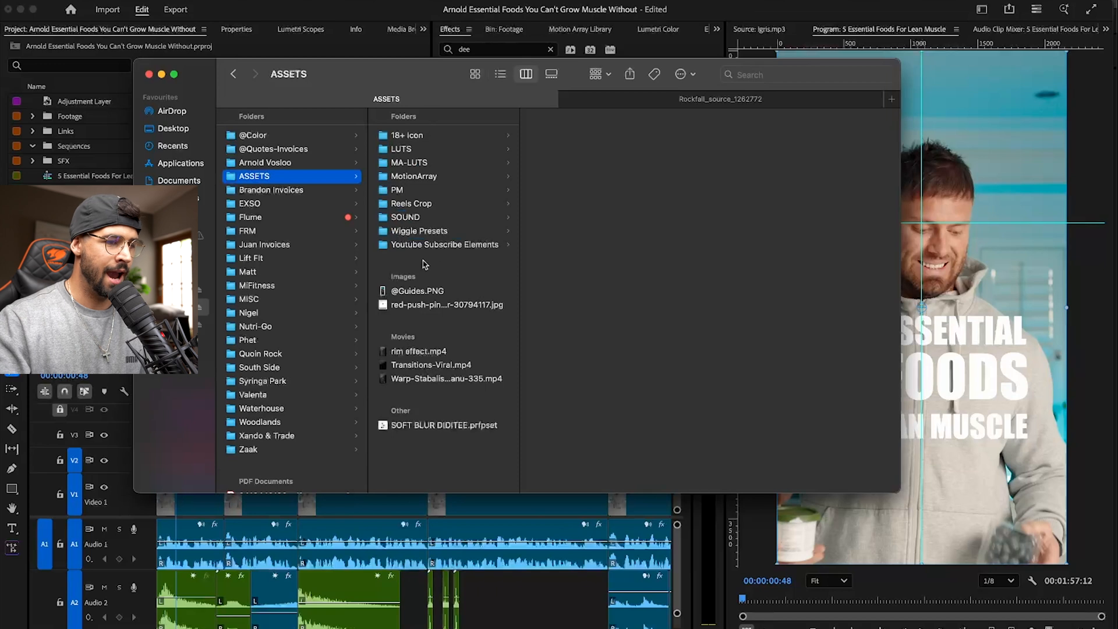
- Add Reels Safe Zone.jpg from the Reels Crop folder to track V5 at the start of the Premiere Pro sequence
{"action": "left_click", "coordinate": [420, 292]}
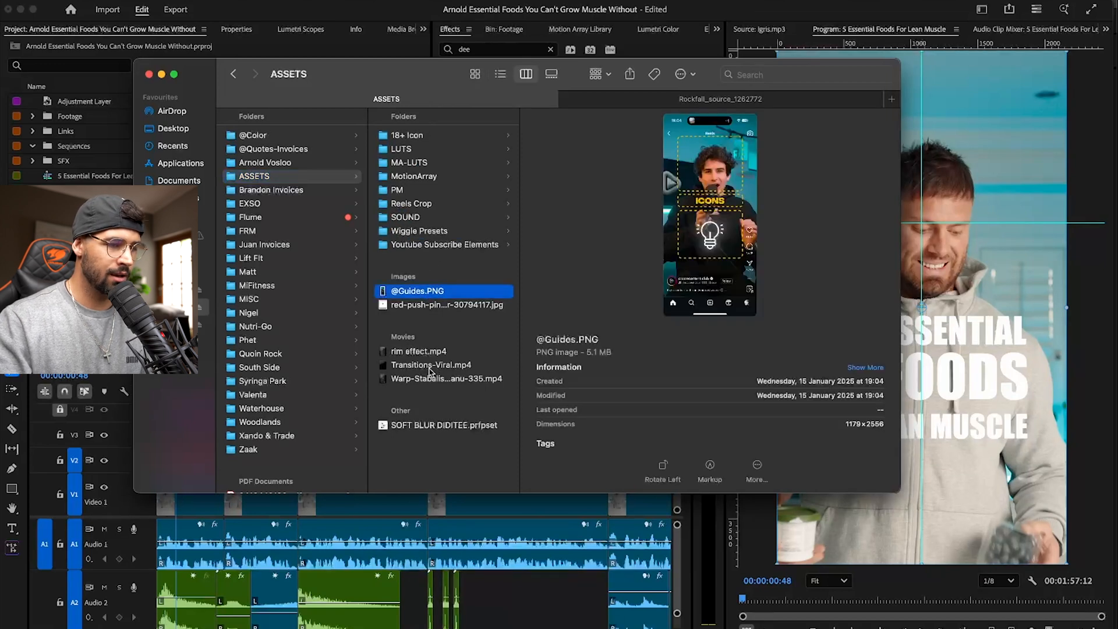
{"action": "left_click", "coordinate": [448, 202]}
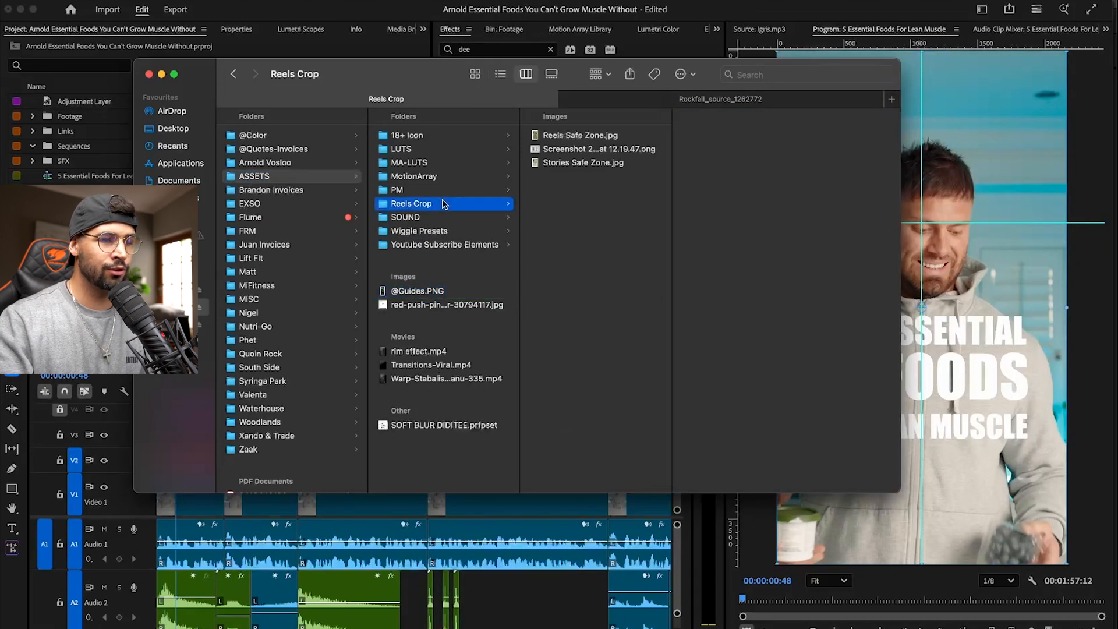
{"action": "left_click", "coordinate": [605, 134]}
{"action": "left_click_drag", "start_coordinate": [569, 137], "coordinate": [150, 466]}
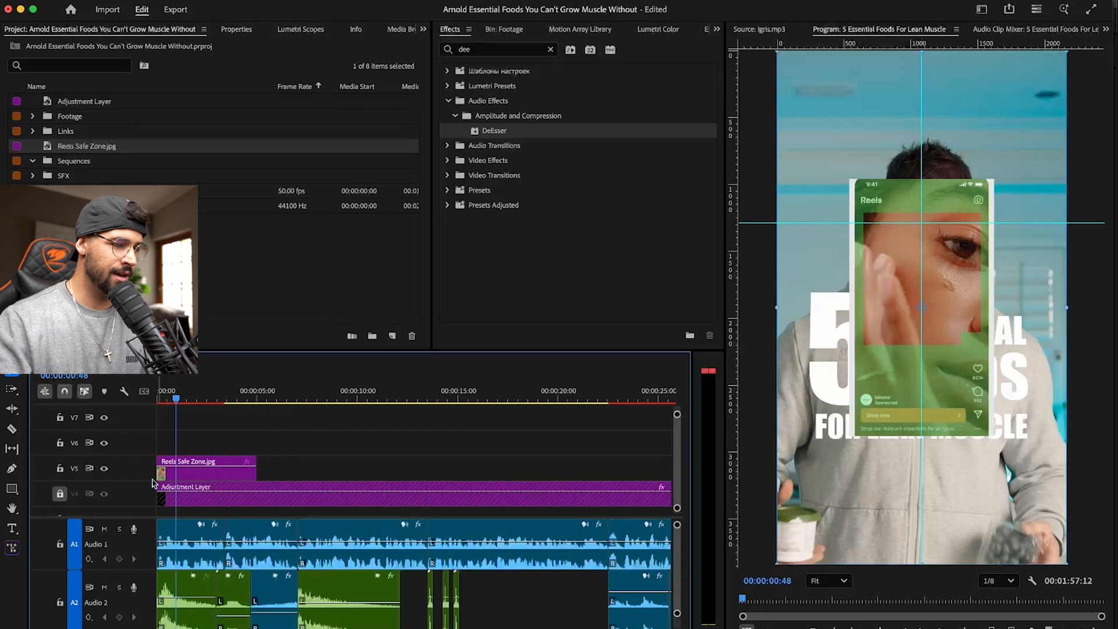
- Scale the Reels Safe Zone.jpg clip to 200% so it fills the vertical frame
{"action": "left_click", "coordinate": [191, 473]}
{"action": "left_click", "coordinate": [241, 29]}
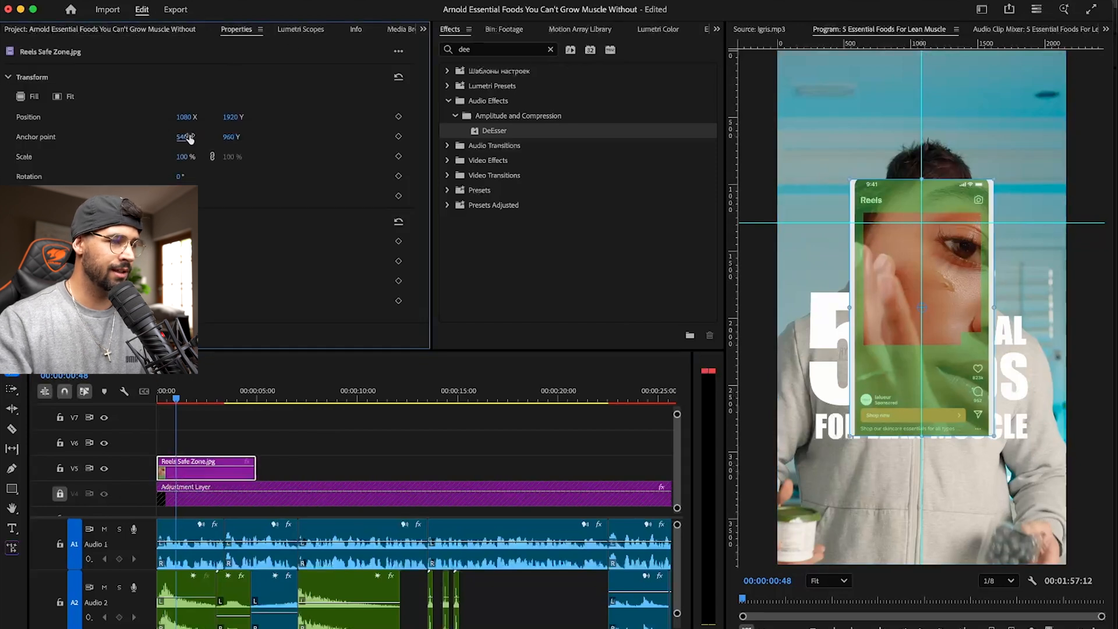
{"action": "left_click_drag", "start_coordinate": [184, 157], "coordinate": [244, 151]}
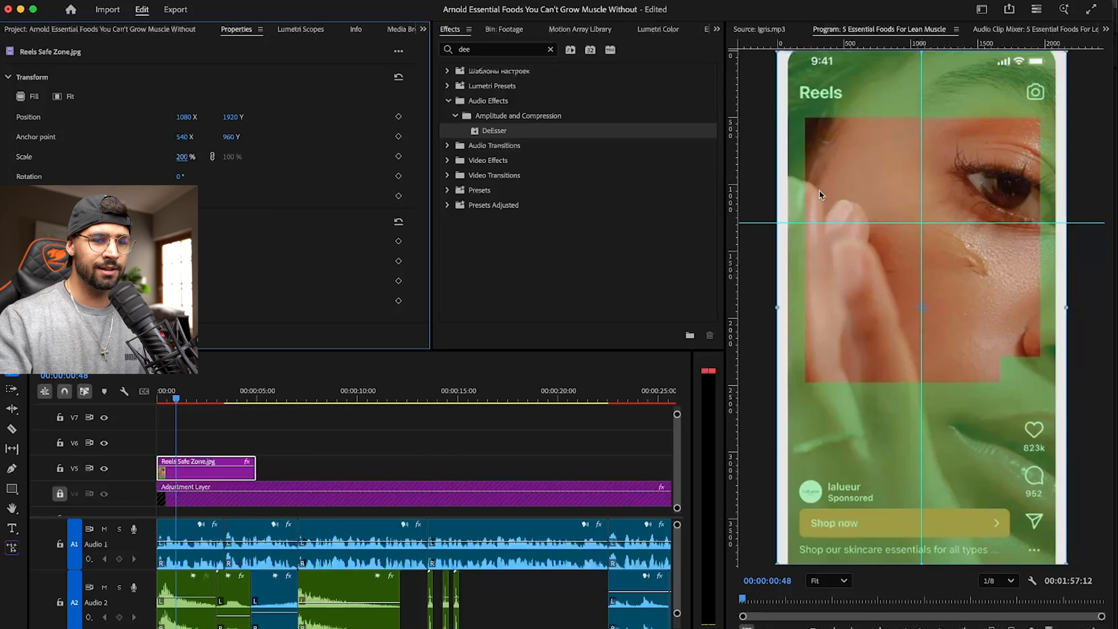
{"action": "left_click", "coordinate": [1082, 186]}
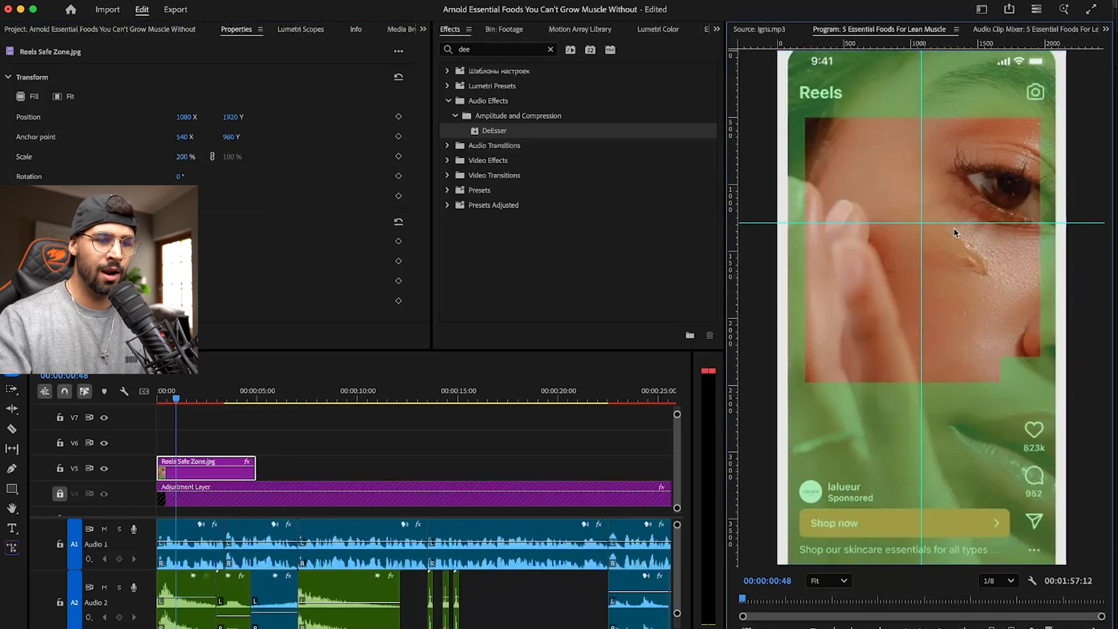
- Set guides along the left, right, upper and lower edges of the red area in the safe zone overlay
{"action": "left_click_drag", "start_coordinate": [962, 223], "coordinate": [968, 357]}
{"action": "left_click_drag", "start_coordinate": [921, 327], "coordinate": [804, 315]}
{"action": "left_click_drag", "start_coordinate": [732, 213], "coordinate": [1040, 215]}
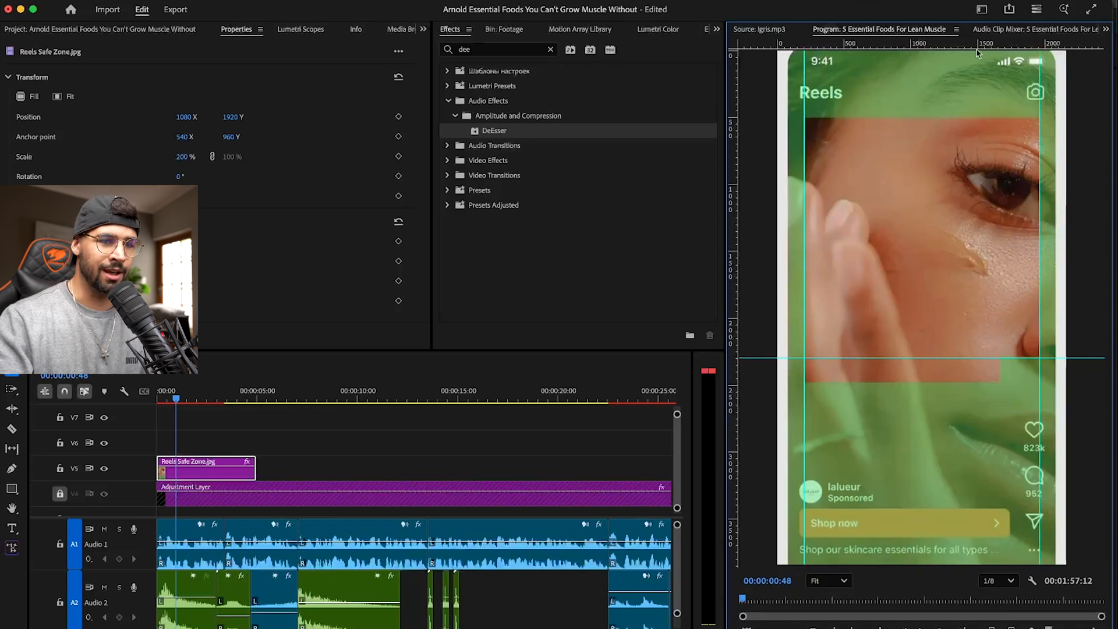
{"action": "left_click_drag", "start_coordinate": [975, 44], "coordinate": [971, 117]}
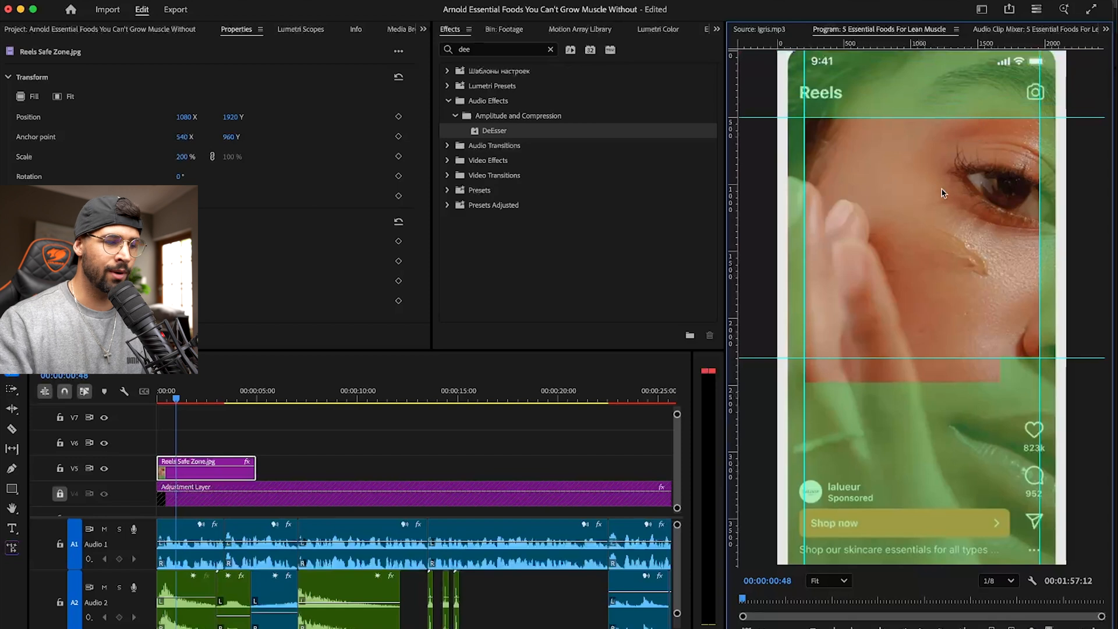
- Delete the Reels Safe Zone.jpg clip from track V5 and save the project
{"action": "scroll", "coordinate": [203, 422], "scroll_direction": "down", "scroll_amount": 3}
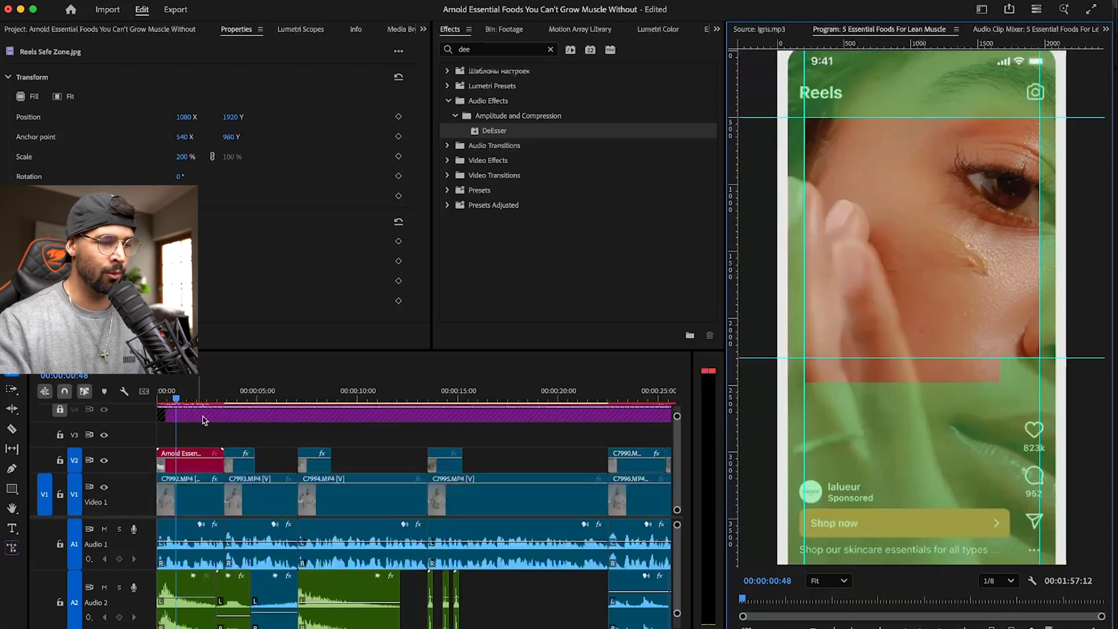
{"action": "key", "text": "Delete"}
{"action": "key", "text": "super+s"}
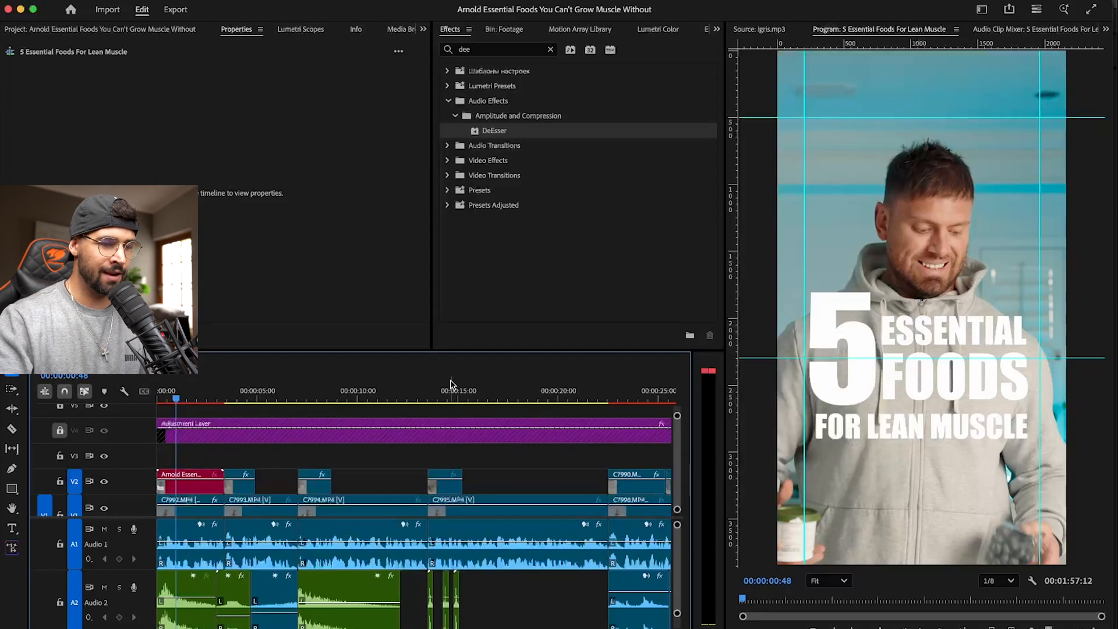
- Switch to After Effects and move all four title text layers straight up together, over the man's face and chest
{"action": "key", "text": "super+Tab"}
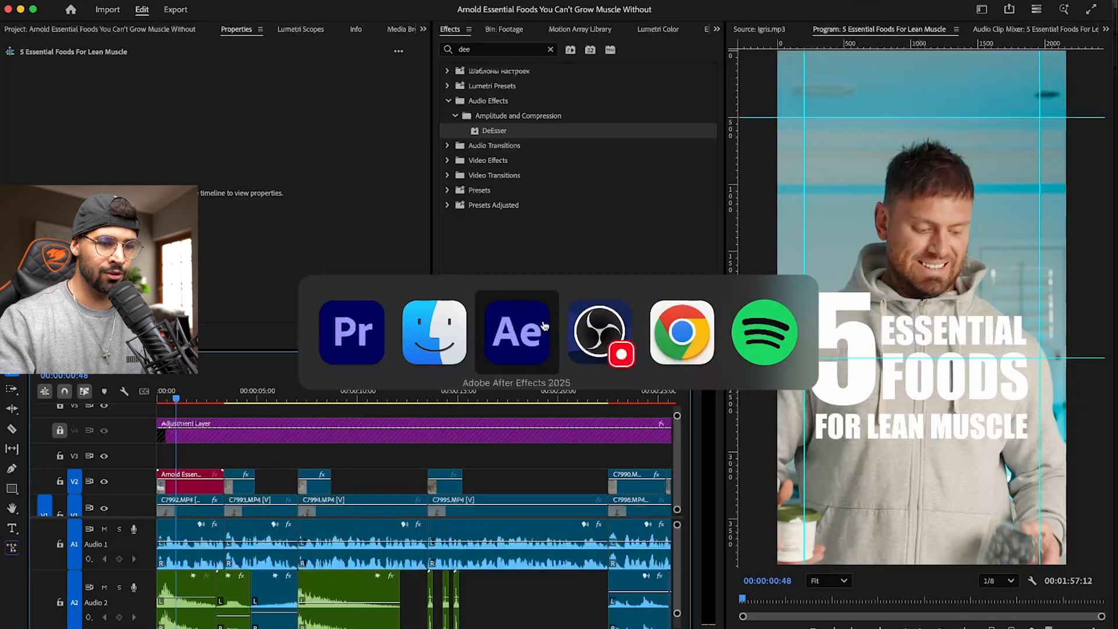
{"action": "left_click", "coordinate": [533, 340]}
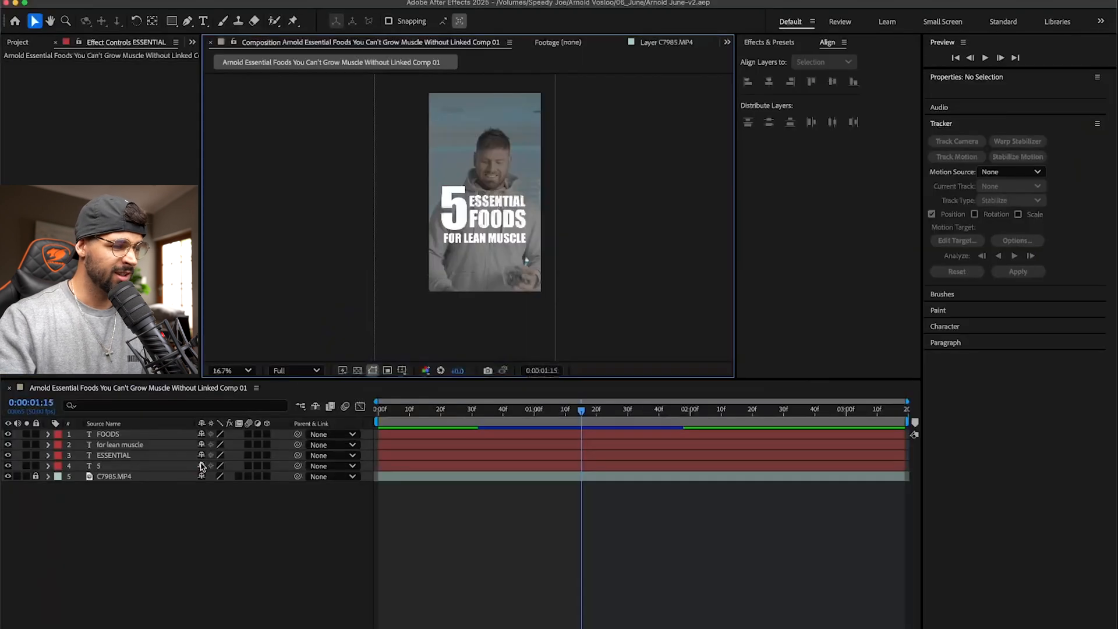
{"action": "left_click", "coordinate": [104, 435]}
{"action": "left_click", "coordinate": [109, 465], "text": "shift"}
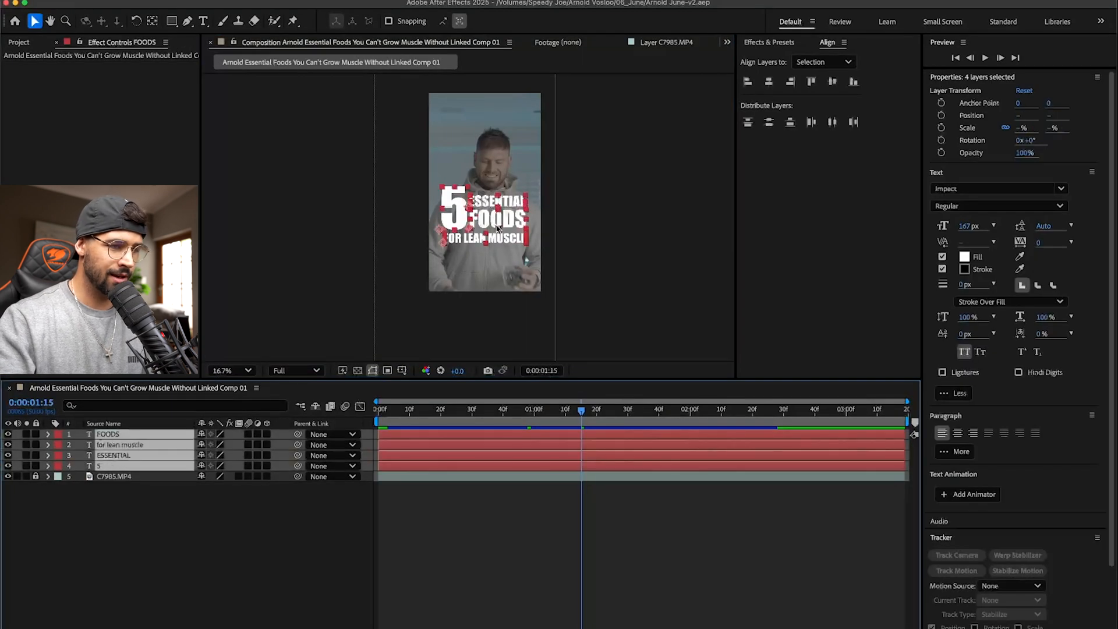
{"action": "left_click_drag", "start_coordinate": [510, 239], "coordinate": [511, 199]}
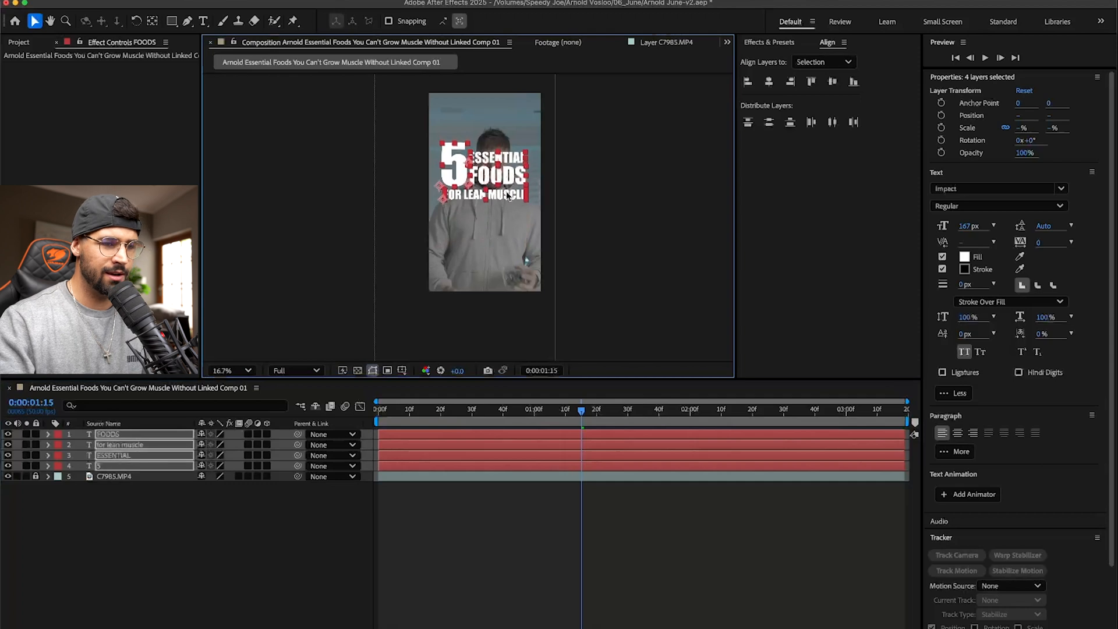
- Compare the title with the guides in Premiere Pro, and lower it slightly in After Effects to just above the lower guide
{"action": "key", "text": "super+Tab"}
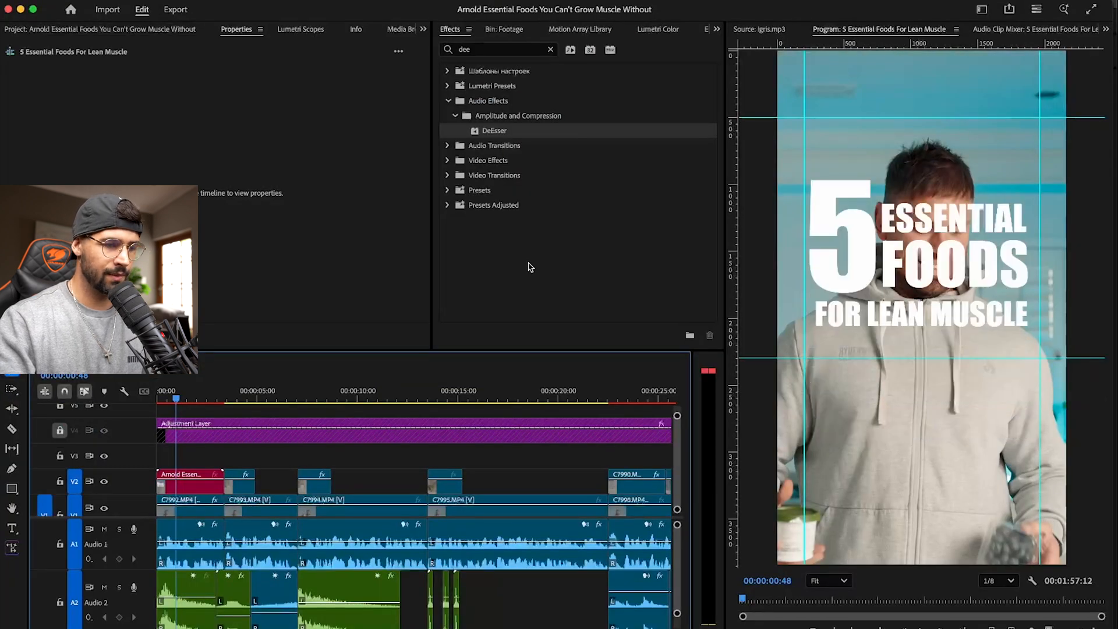
{"action": "key", "text": "super+Tab"}
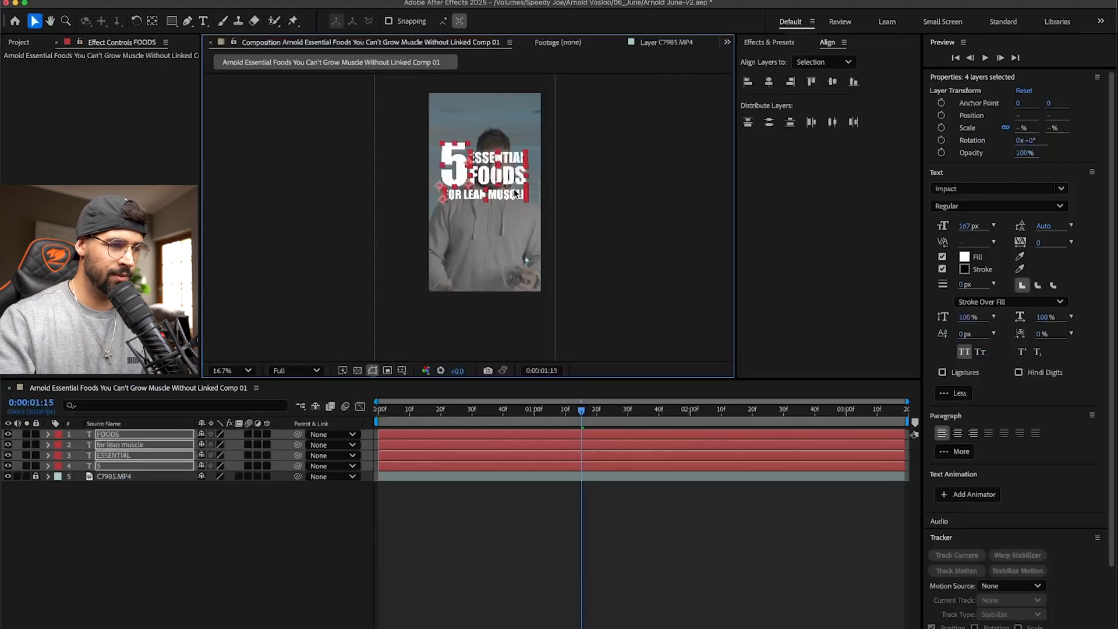
{"action": "key", "text": "super+Tab"}
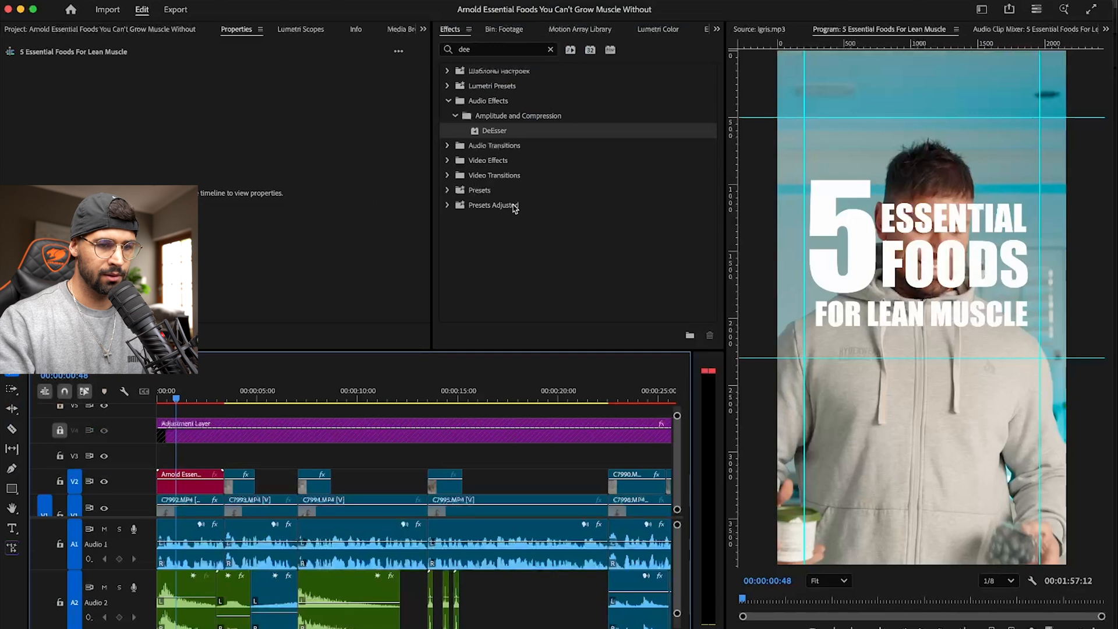
{"action": "key", "text": "super+s"}
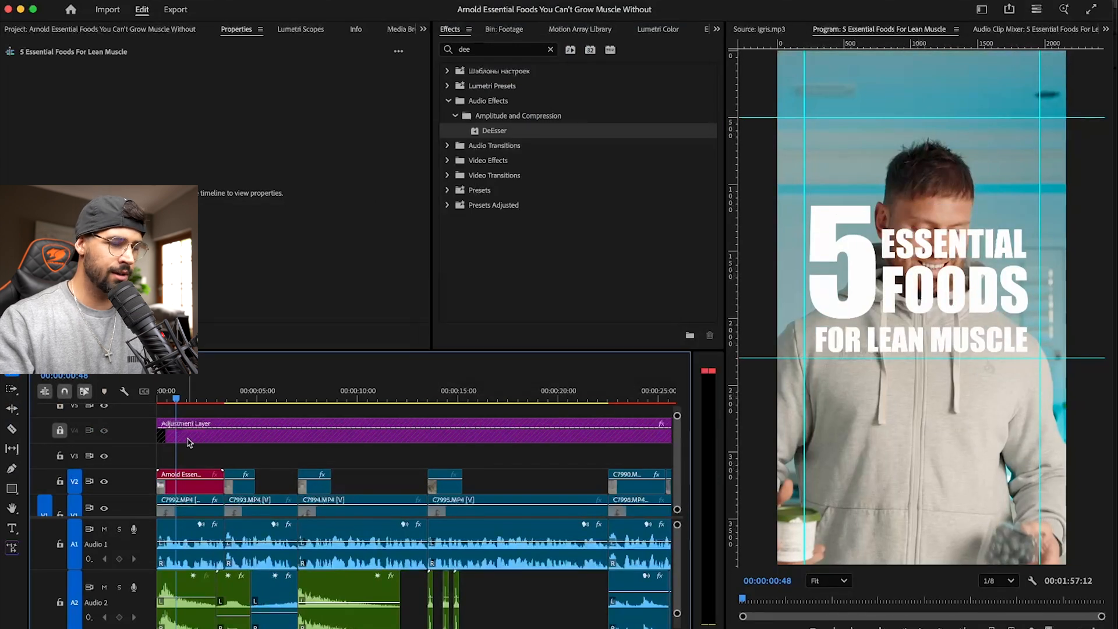
- Switch to After Effects, unlock the C7985.MP4 layer, move it straight up to Position Y 1856, and save
{"action": "key", "text": "super+Tab"}
{"action": "left_click", "coordinate": [156, 495]}
{"action": "left_click", "coordinate": [35, 476]}
{"action": "left_click", "coordinate": [109, 475]}
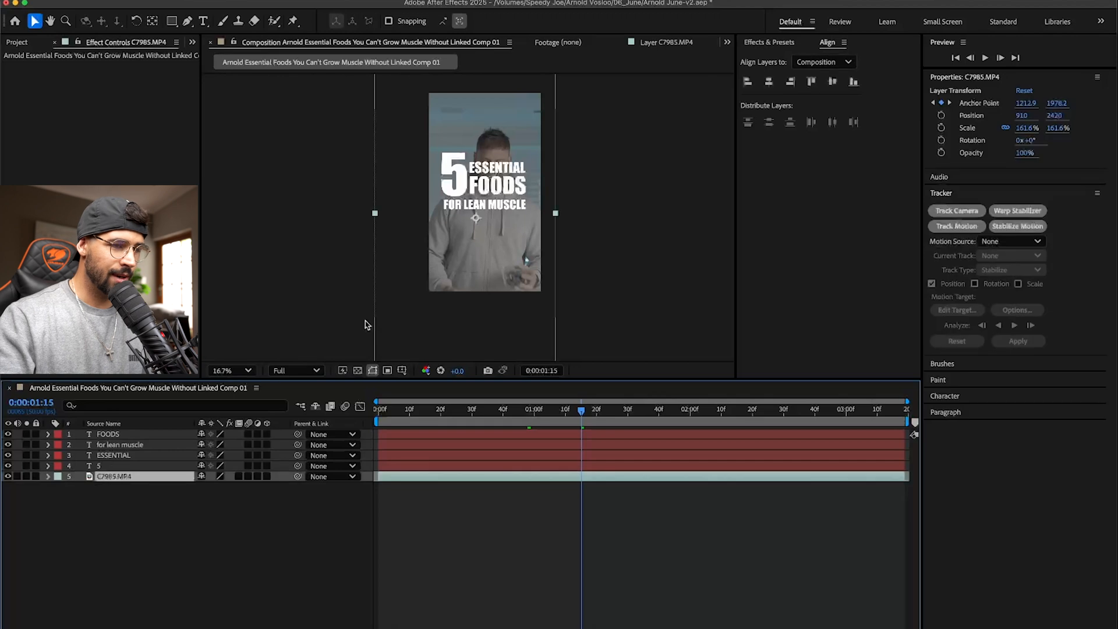
{"action": "left_click_drag", "start_coordinate": [501, 302], "coordinate": [503, 268]}
{"action": "key", "text": "super+s"}
- Switch to Premiere Pro, play the opening title shot from the sequence start, and return the playhead to 00:00:00:00
{"action": "key", "text": "super+Tab"}
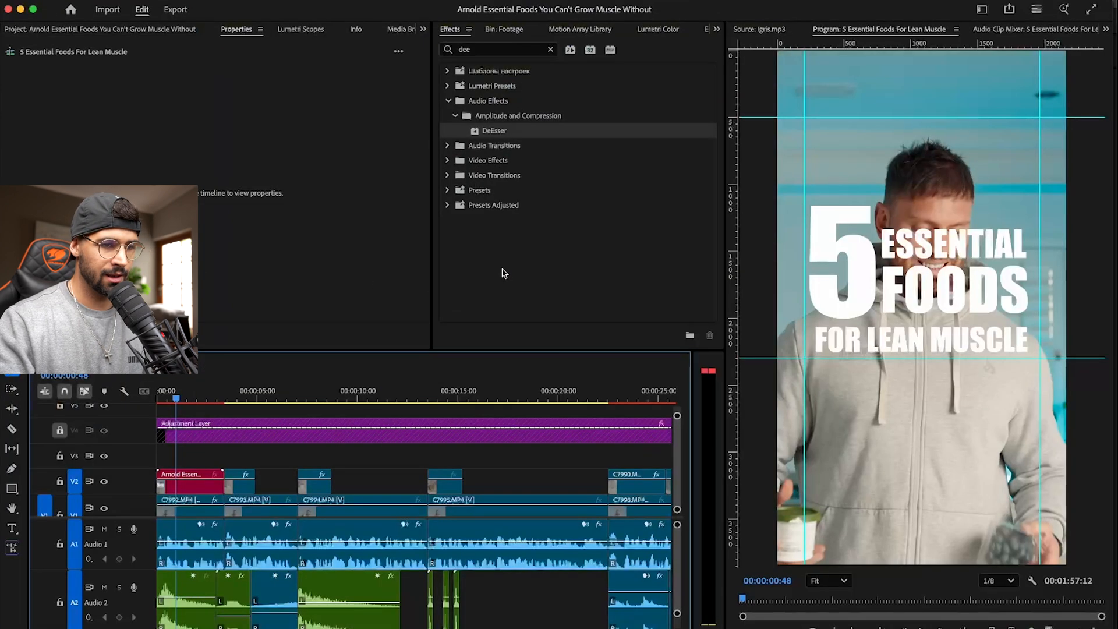
{"action": "left_click_drag", "start_coordinate": [178, 401], "coordinate": [145, 399]}
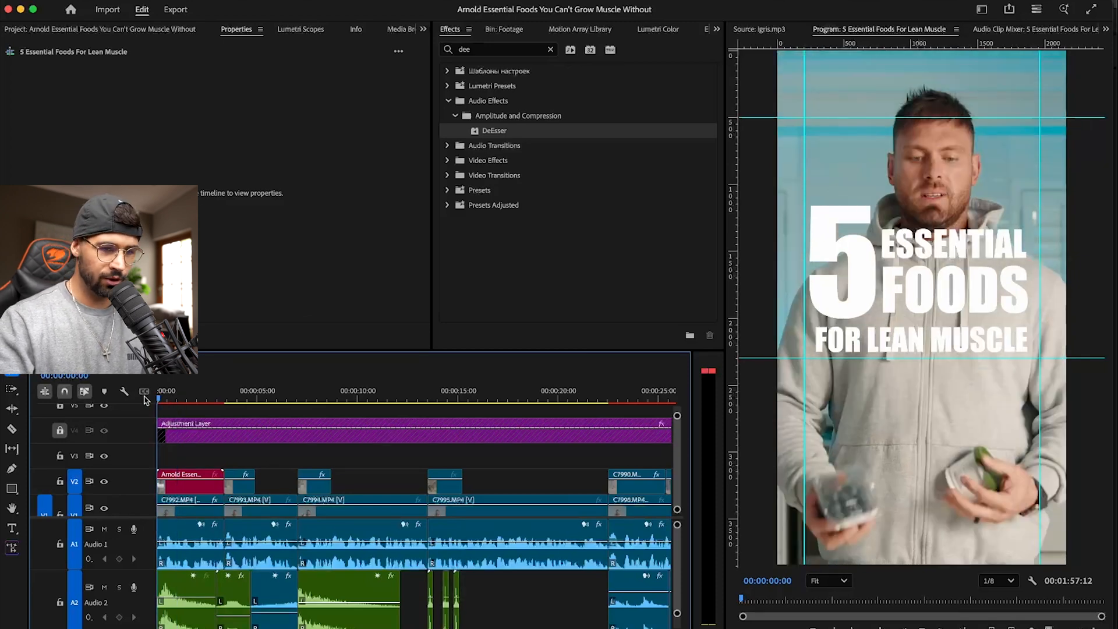
{"action": "key", "text": "space"}
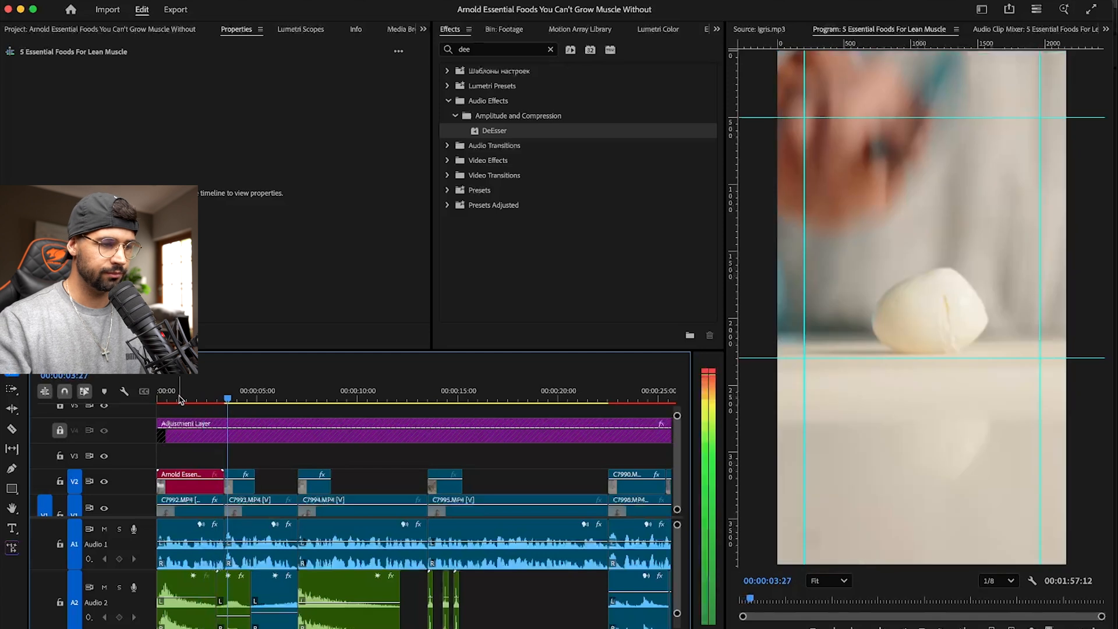
{"action": "key", "text": "space"}
{"action": "left_click_drag", "start_coordinate": [214, 396], "coordinate": [113, 398]}
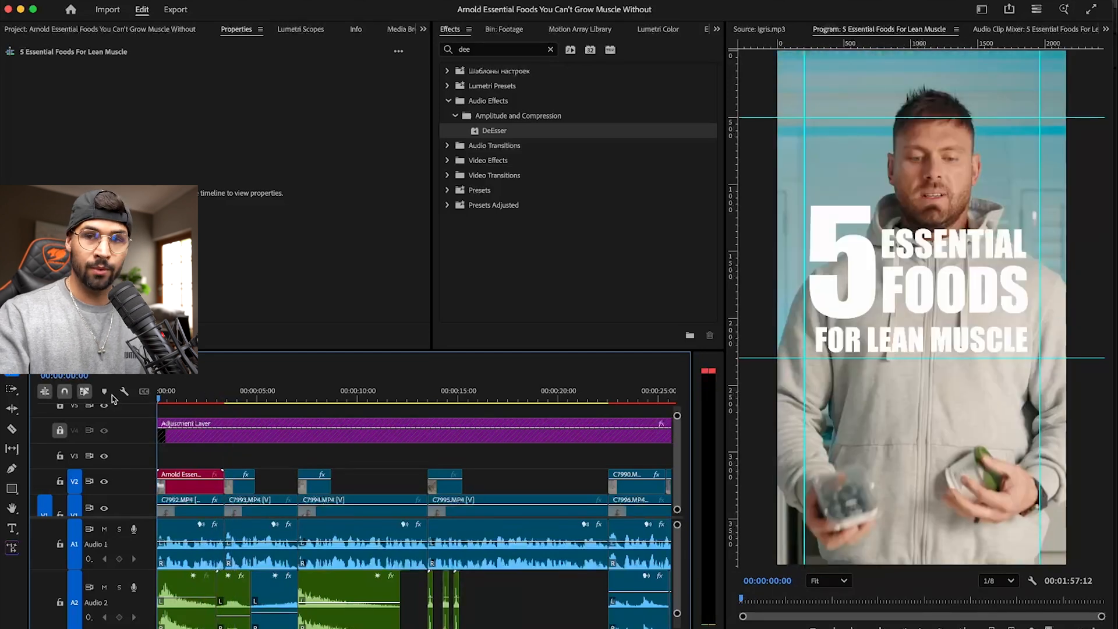
- In After Effects, add Position keyframes to all four title text layers at 0:00:00:00, and shift them about 11 frames in
{"action": "key", "text": "super+Tab"}
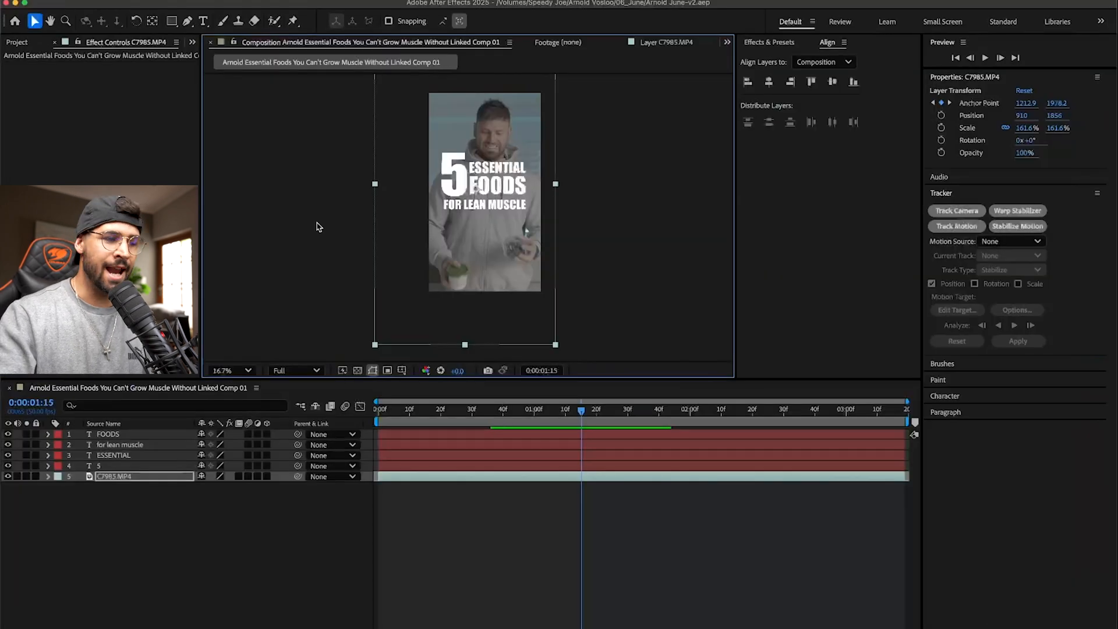
{"action": "left_click_drag", "start_coordinate": [404, 410], "coordinate": [373, 409]}
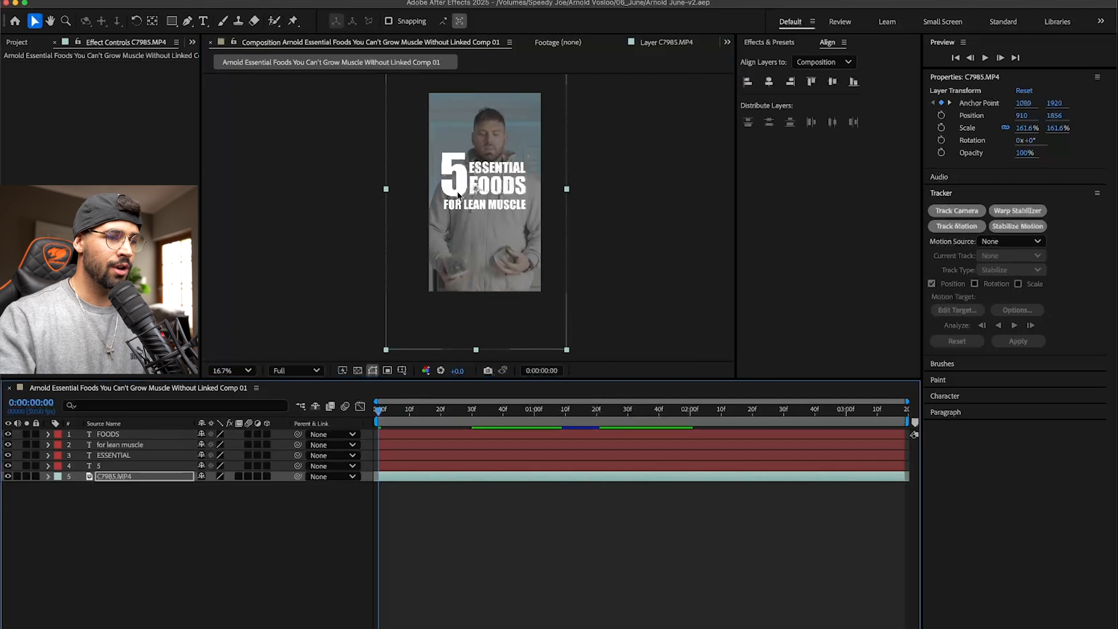
{"action": "scroll", "coordinate": [458, 195], "scroll_direction": "up", "scroll_amount": 2}
{"action": "scroll", "coordinate": [466, 233], "scroll_direction": "up", "scroll_amount": 2}
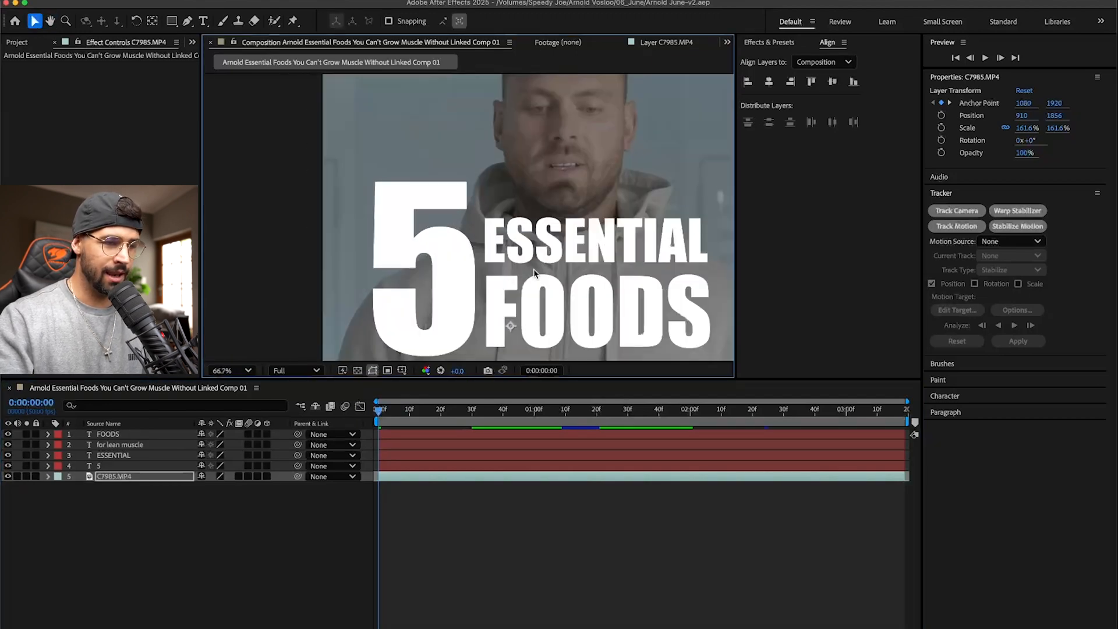
{"action": "scroll", "coordinate": [534, 273], "scroll_direction": "down", "scroll_amount": 2}
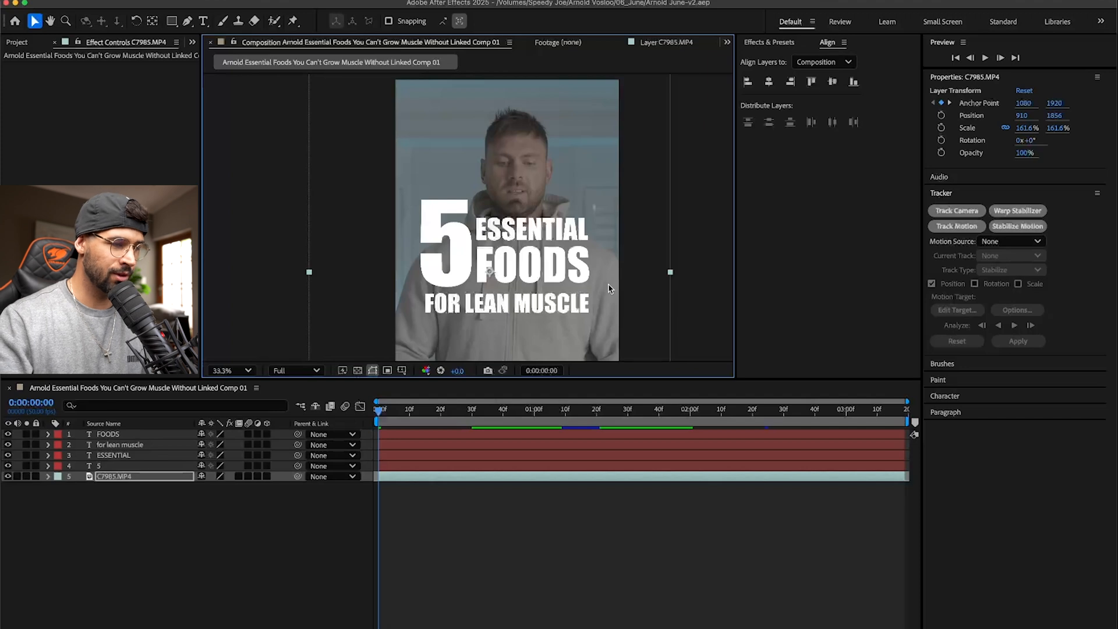
{"action": "left_click", "coordinate": [120, 436]}
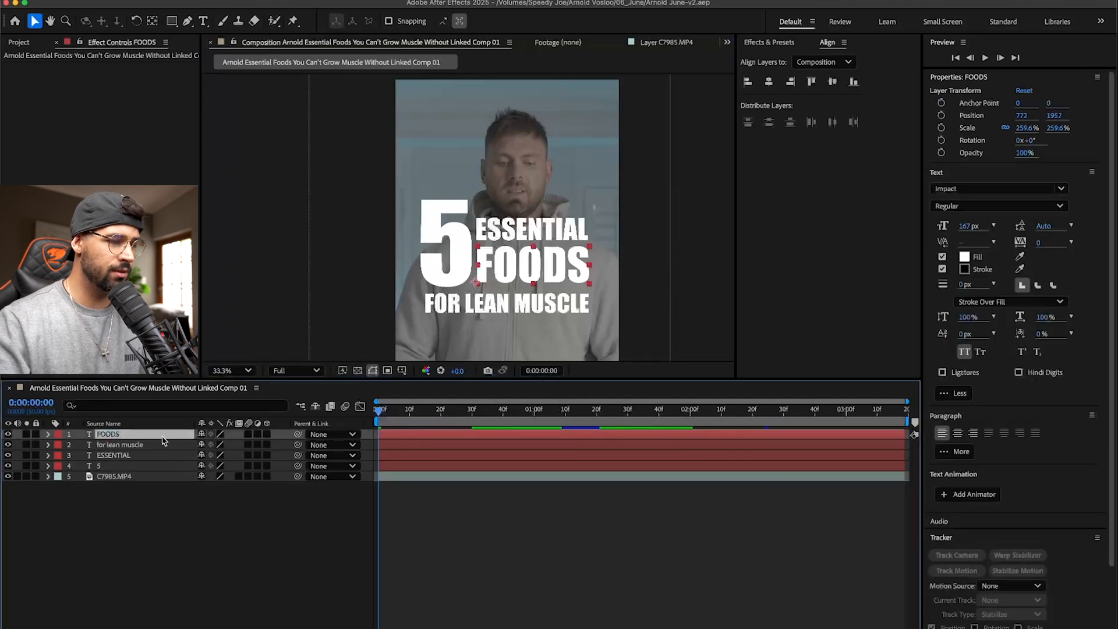
{"action": "left_click", "coordinate": [130, 445], "text": "shift"}
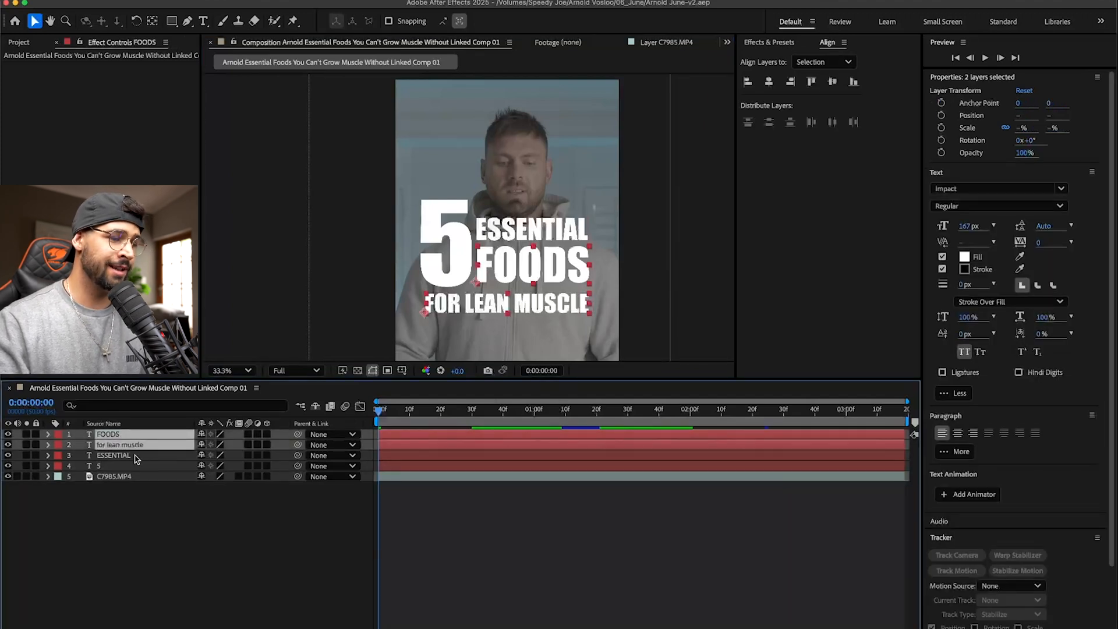
{"action": "left_click", "coordinate": [135, 457], "text": "shift"}
{"action": "left_click", "coordinate": [138, 466], "text": "shift"}
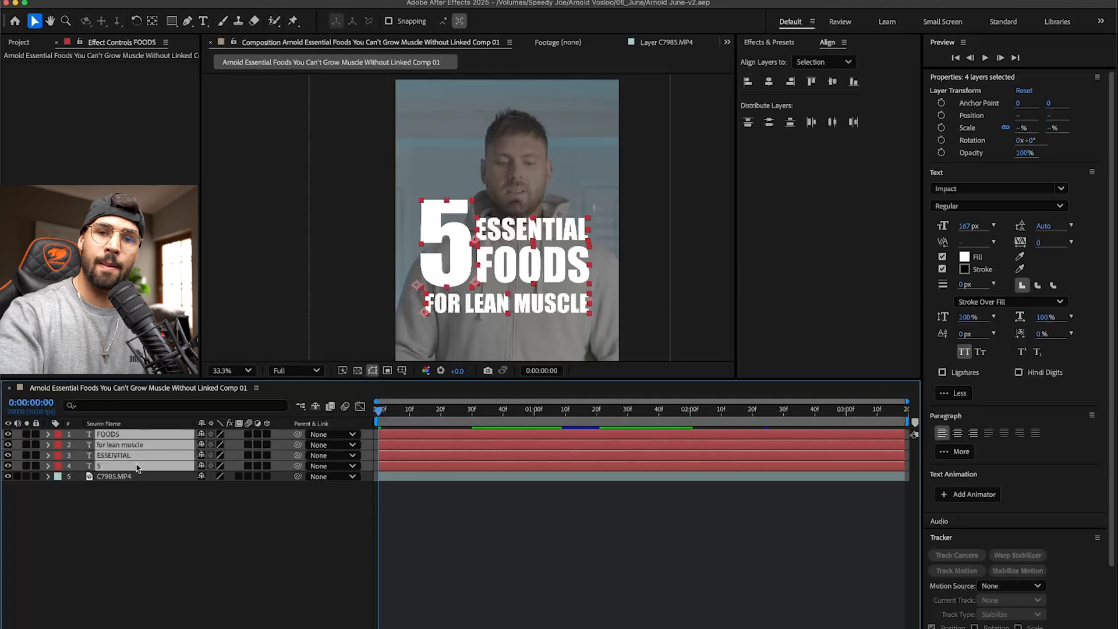
{"action": "key", "text": "p"}
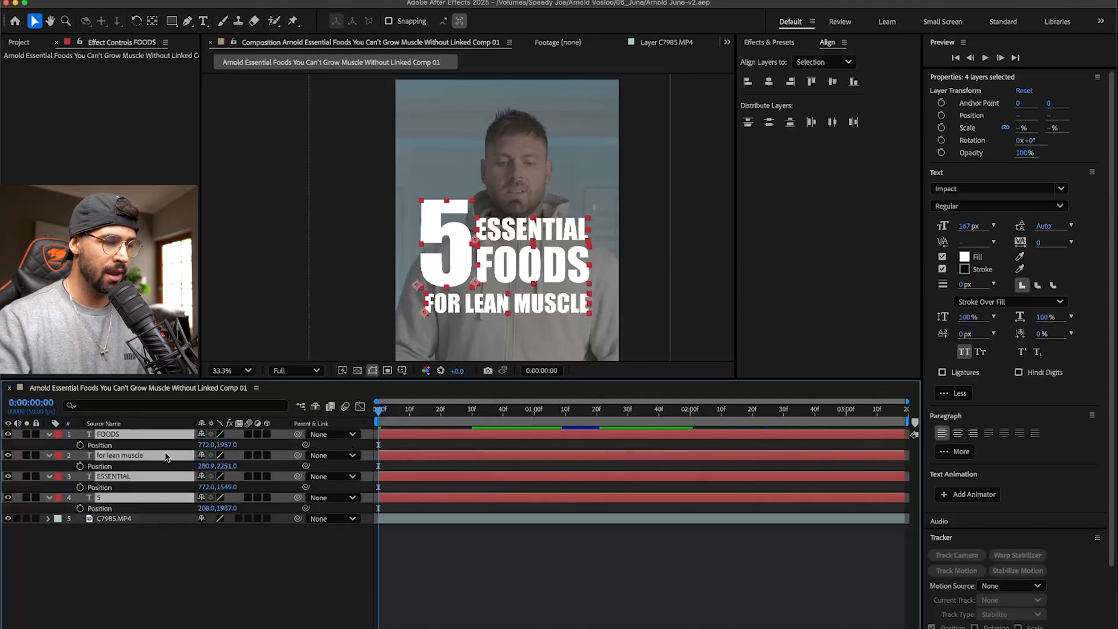
{"action": "left_click", "coordinate": [80, 445]}
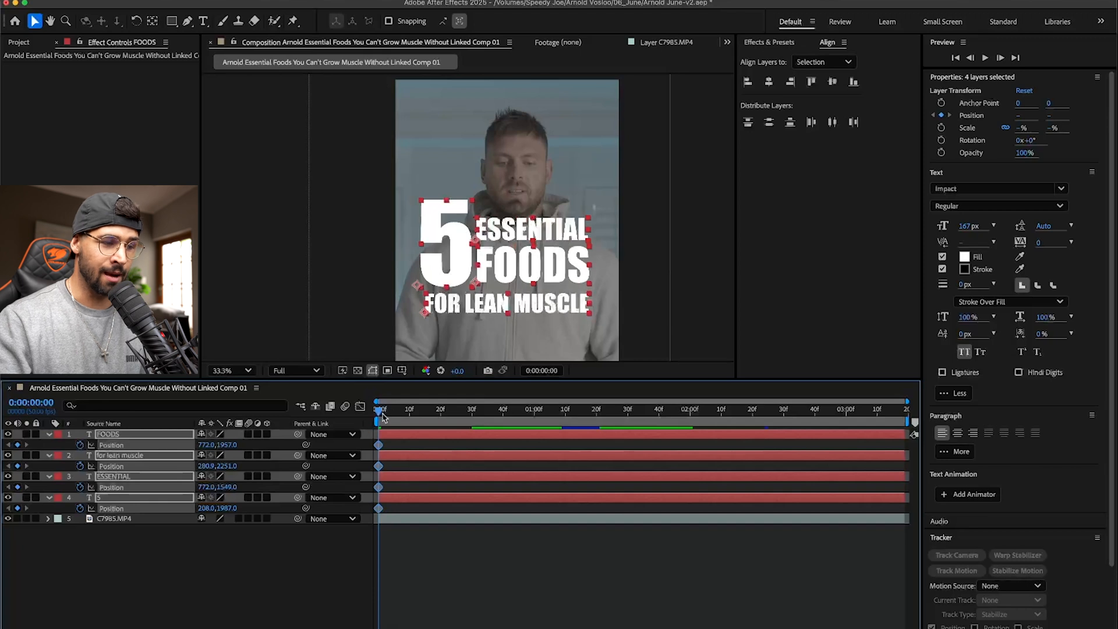
{"action": "left_click_drag", "start_coordinate": [379, 447], "coordinate": [414, 447]}
{"action": "left_click", "coordinate": [699, 252]}
- At 0:00:00:00, move the 5 off the frame's left side to X -692, and ESSENTIAL and FOODS off the right to X 2242
{"action": "left_click", "coordinate": [438, 230]}
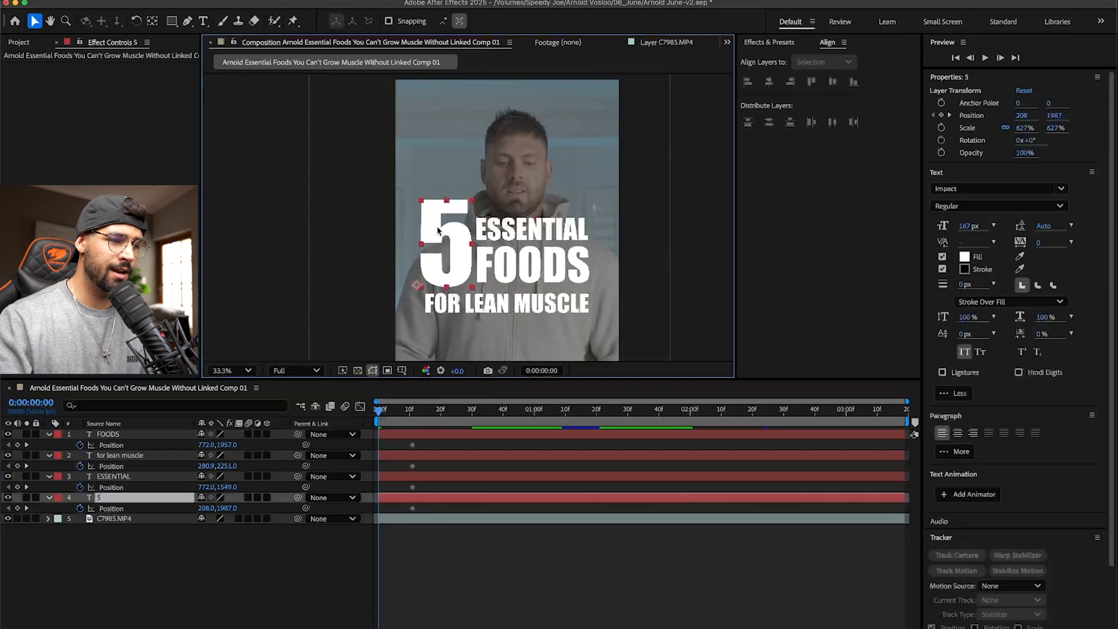
{"action": "left_click_drag", "start_coordinate": [457, 244], "coordinate": [367, 248]}
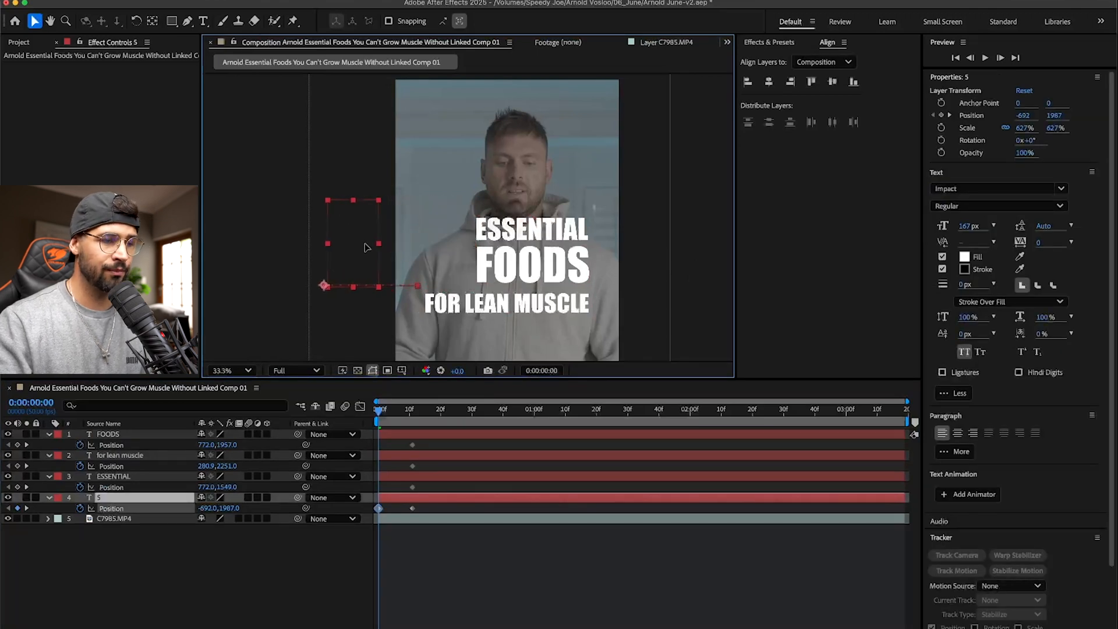
{"action": "left_click_drag", "start_coordinate": [526, 233], "coordinate": [662, 231]}
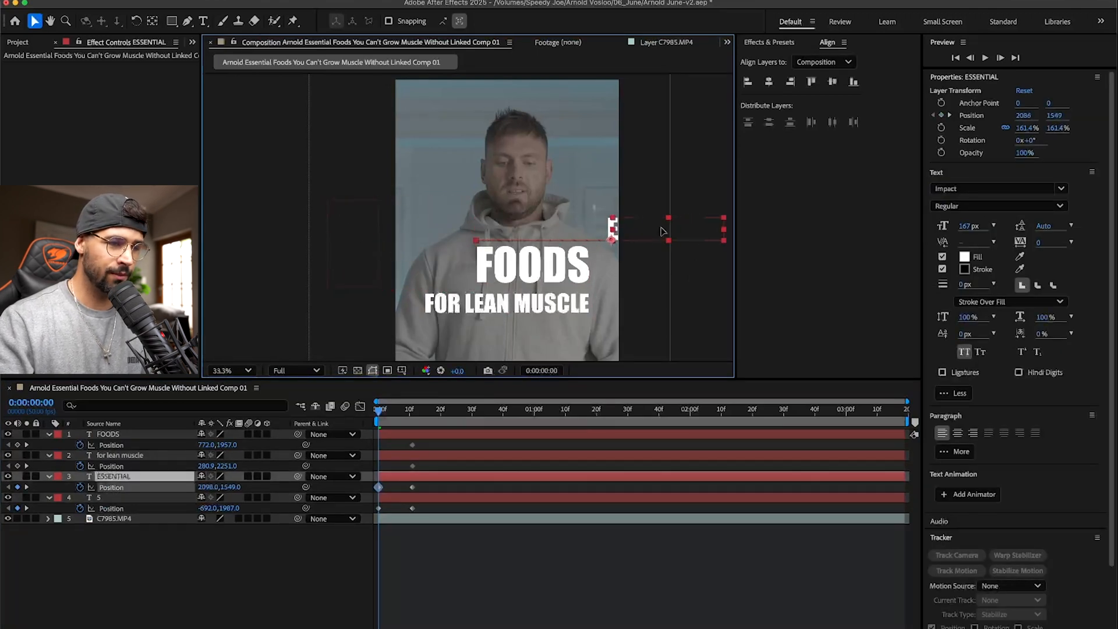
{"action": "left_click_drag", "start_coordinate": [526, 266], "coordinate": [679, 266]}
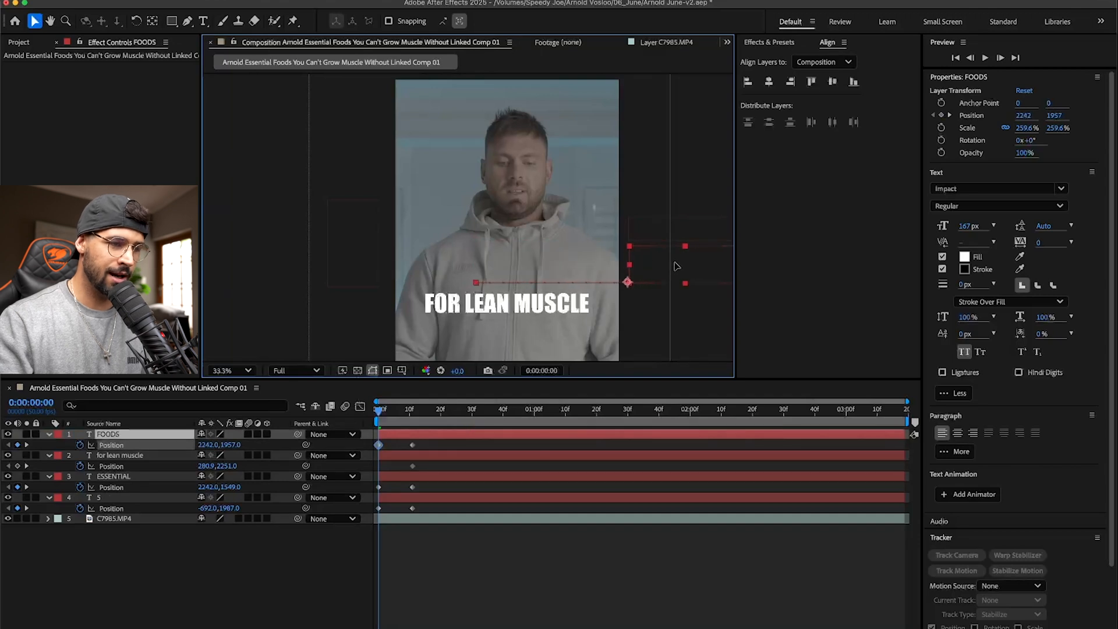
- Move FOR LEAN MUSCLE straight down to Position Y 2857 at 0:00:00:00, and save the project
{"action": "left_click", "coordinate": [525, 309]}
{"action": "mouse_move", "coordinate": [544, 324]}
{"action": "left_mouse_down"}
{"action": "mouse_move", "coordinate": [555, 244]}
{"action": "mouse_move", "coordinate": [557, 308]}
{"action": "left_mouse_up"}
{"action": "key", "text": "Return"}
{"action": "key", "text": "super+s"}
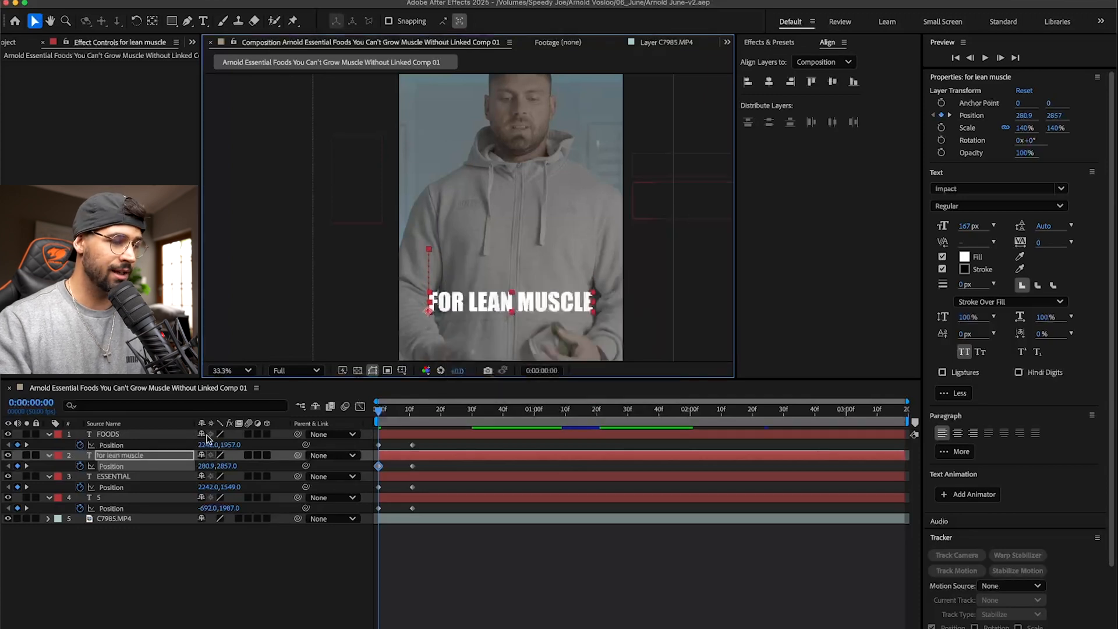
- Enable motion blur on all four title text layers and for the composition
{"action": "left_click", "coordinate": [164, 436]}
{"action": "left_click", "coordinate": [142, 499], "text": "shift"}
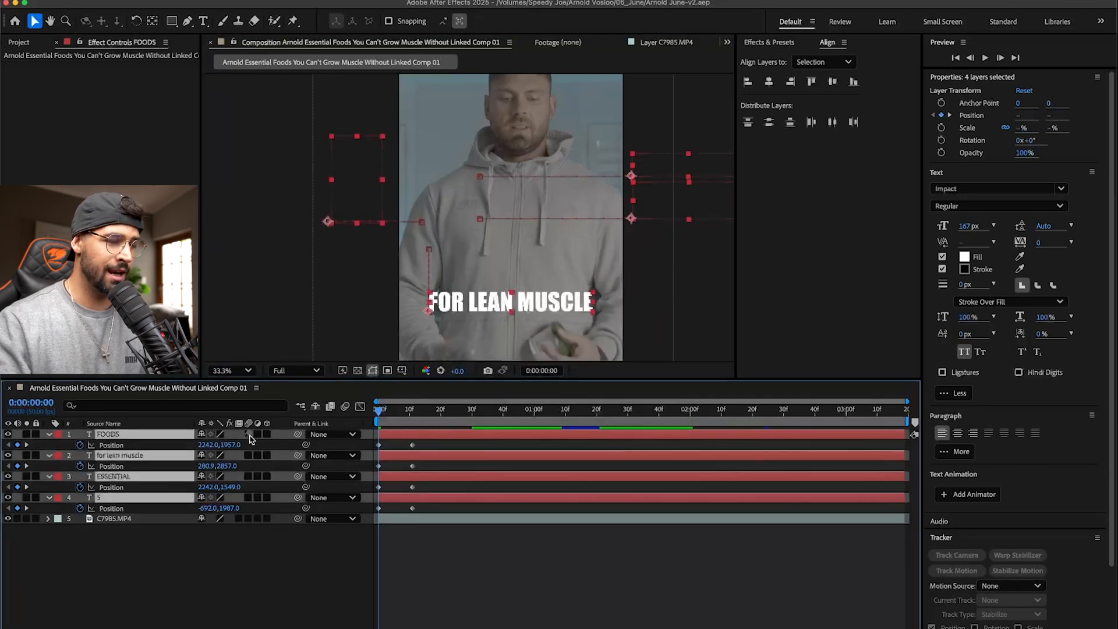
{"action": "left_click", "coordinate": [249, 434]}
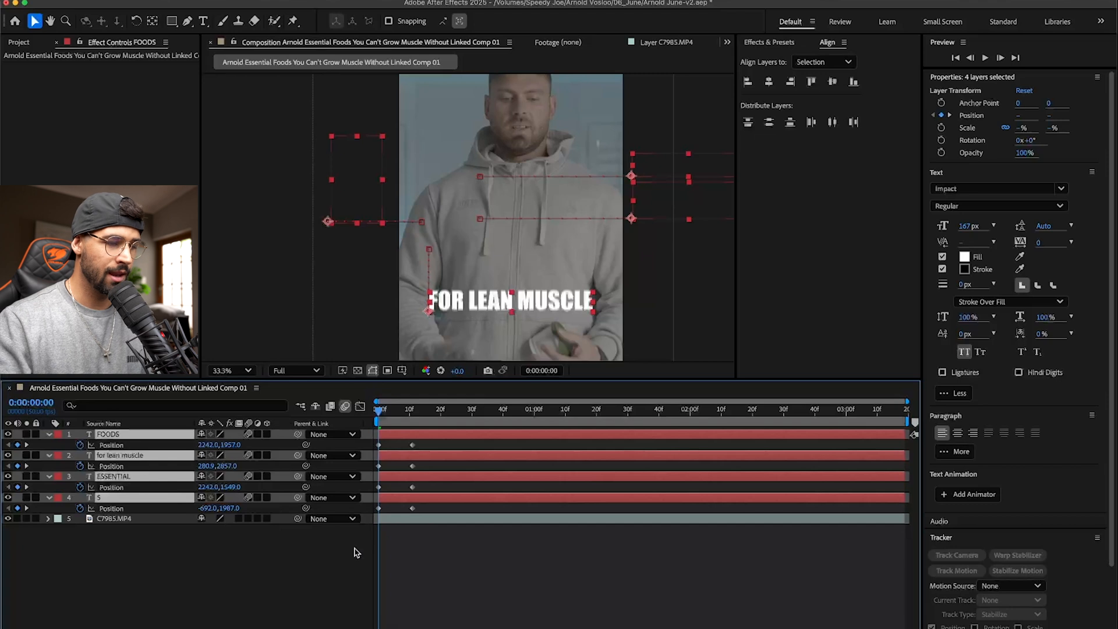
- Apply Easy Ease to all Position keyframes of the four title text layers
{"action": "left_click", "coordinate": [427, 557]}
{"action": "left_click_drag", "start_coordinate": [427, 514], "coordinate": [369, 448]}
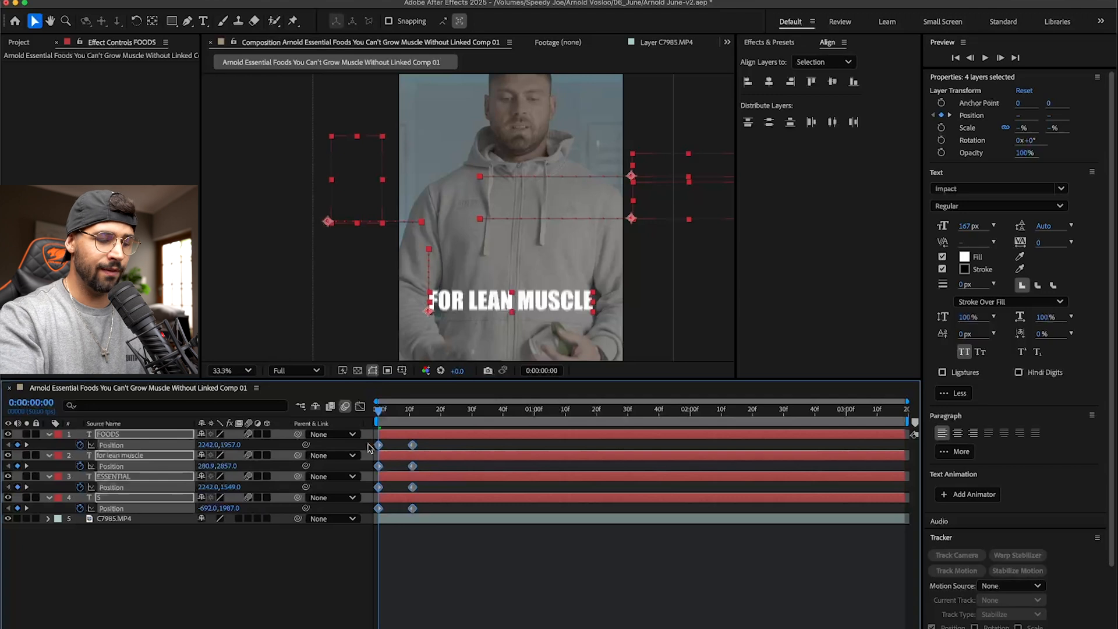
{"action": "key", "text": "F9"}
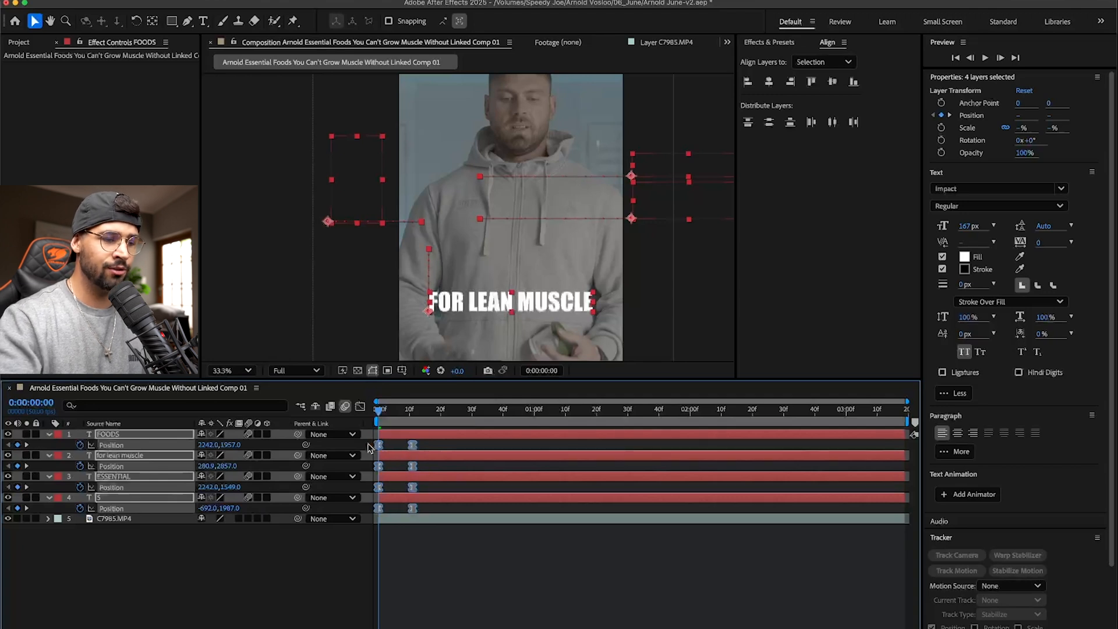
{"action": "right_click", "coordinate": [376, 446]}
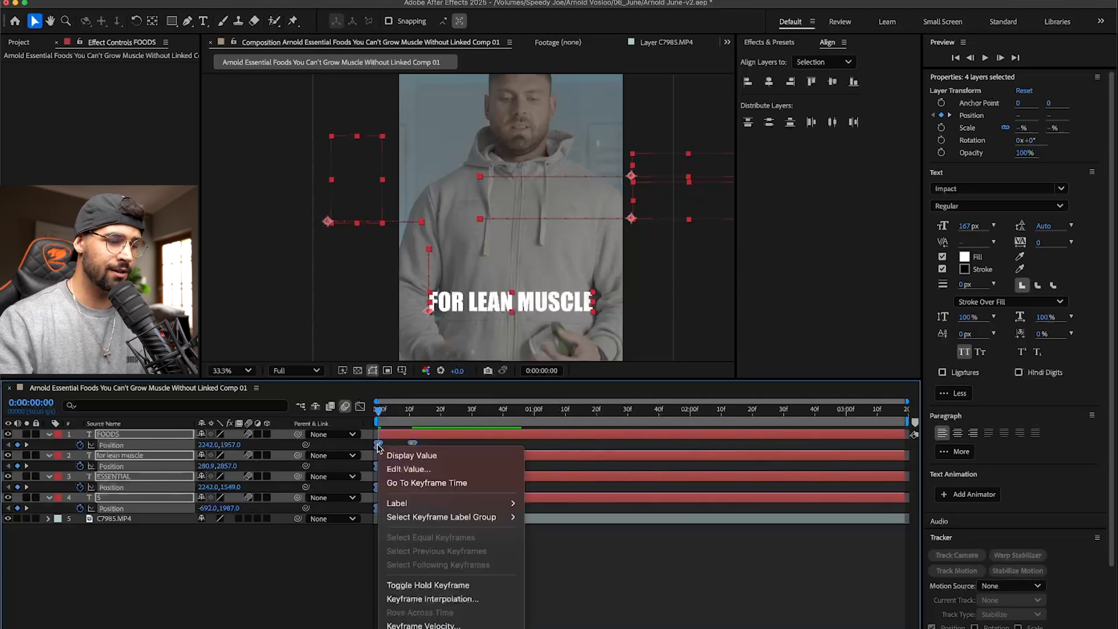
{"action": "mouse_move", "coordinate": [449, 626]}
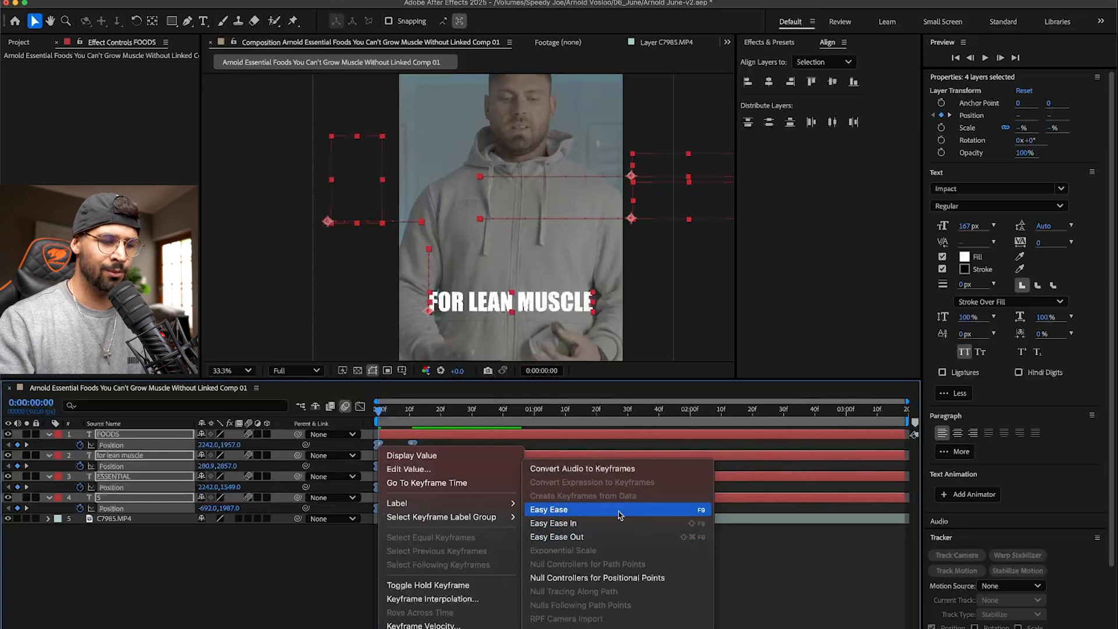
{"action": "left_click", "coordinate": [666, 509]}
{"action": "left_click", "coordinate": [678, 579]}
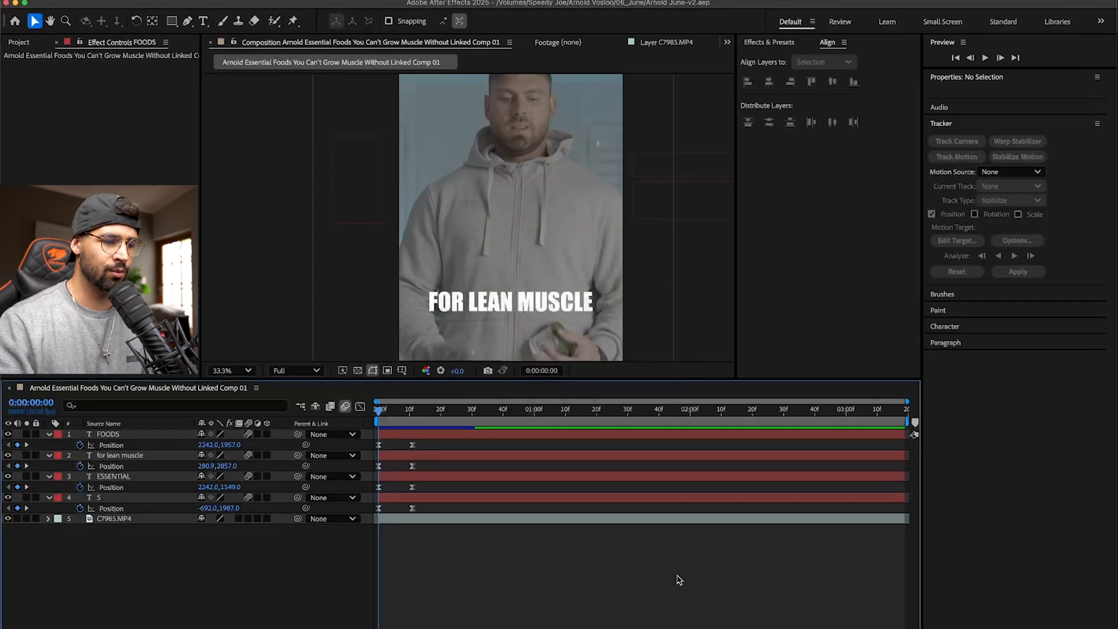
- Play back the title entrance repeatedly from the composition start to check its easing and motion blur
{"action": "key", "text": "space"}
{"action": "key", "text": "space"}
{"action": "left_click_drag", "start_coordinate": [410, 413], "coordinate": [359, 421]}
{"action": "key", "text": "space"}
{"action": "key", "text": "space"}
{"action": "left_click_drag", "start_coordinate": [428, 413], "coordinate": [339, 420]}
{"action": "key", "text": "space"}
{"action": "key", "text": "space"}
{"action": "key", "text": "space"}
{"action": "key", "text": "space"}
{"action": "key", "text": "space"}
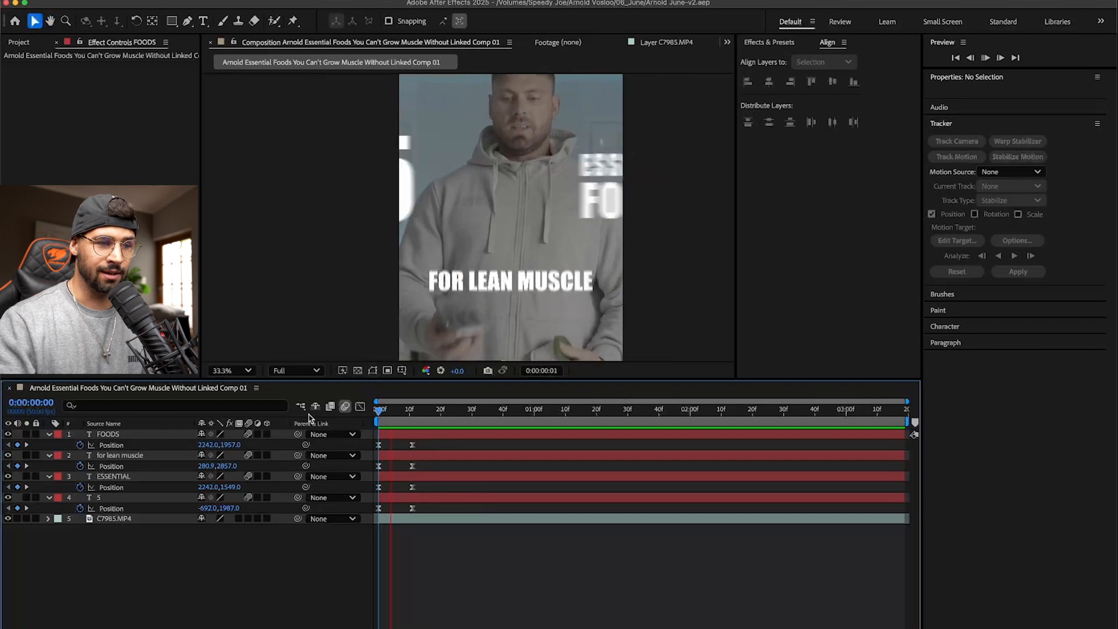
- Steepen the Position speed curves of all four text layers by lengthening both ease handles, with the peak near frame 5, and preview it
{"action": "left_click_drag", "start_coordinate": [427, 518], "coordinate": [350, 443]}
{"action": "left_click_drag", "start_coordinate": [432, 510], "coordinate": [377, 444]}
{"action": "left_click", "coordinate": [360, 408]}
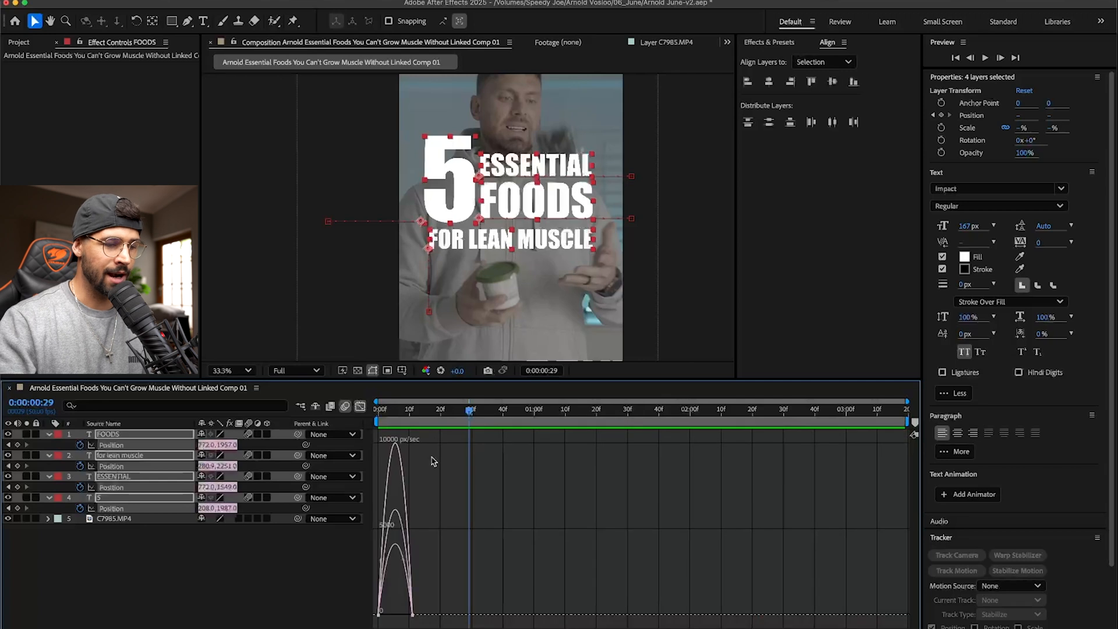
{"action": "left_click_drag", "start_coordinate": [433, 599], "coordinate": [372, 621]}
{"action": "left_click_drag", "start_coordinate": [415, 413], "coordinate": [395, 414]}
{"action": "key", "text": "equal"}
{"action": "key", "text": "equal"}
{"action": "key", "text": "equal"}
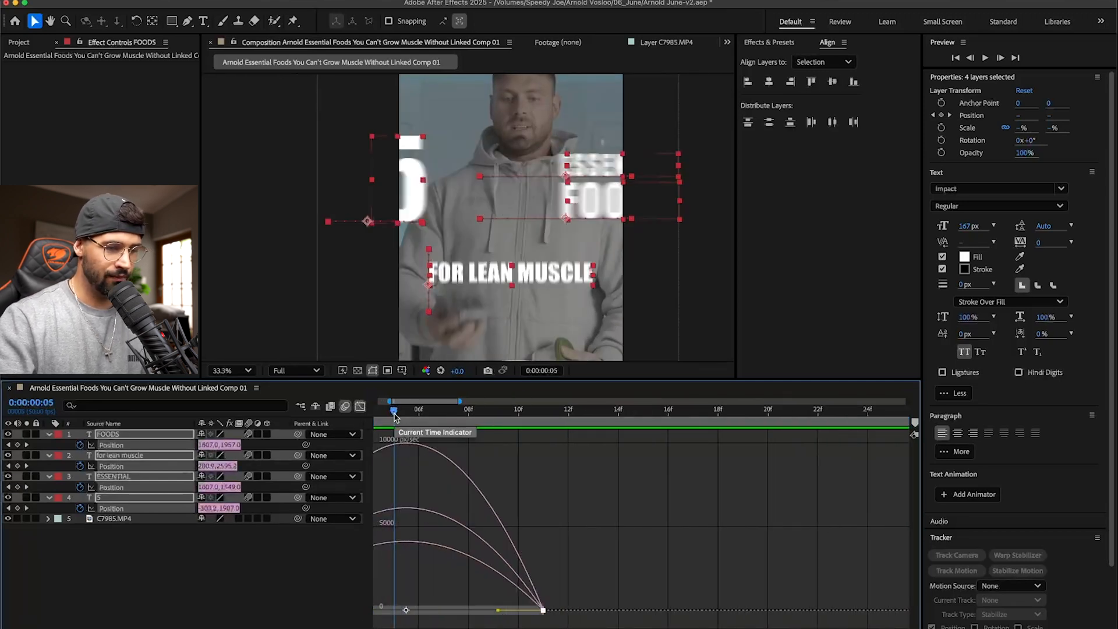
{"action": "scroll", "coordinate": [439, 577], "scroll_direction": "left", "scroll_amount": 5}
{"action": "left_click_drag", "start_coordinate": [607, 611], "coordinate": [549, 610]}
{"action": "left_click_drag", "start_coordinate": [423, 610], "coordinate": [468, 611]}
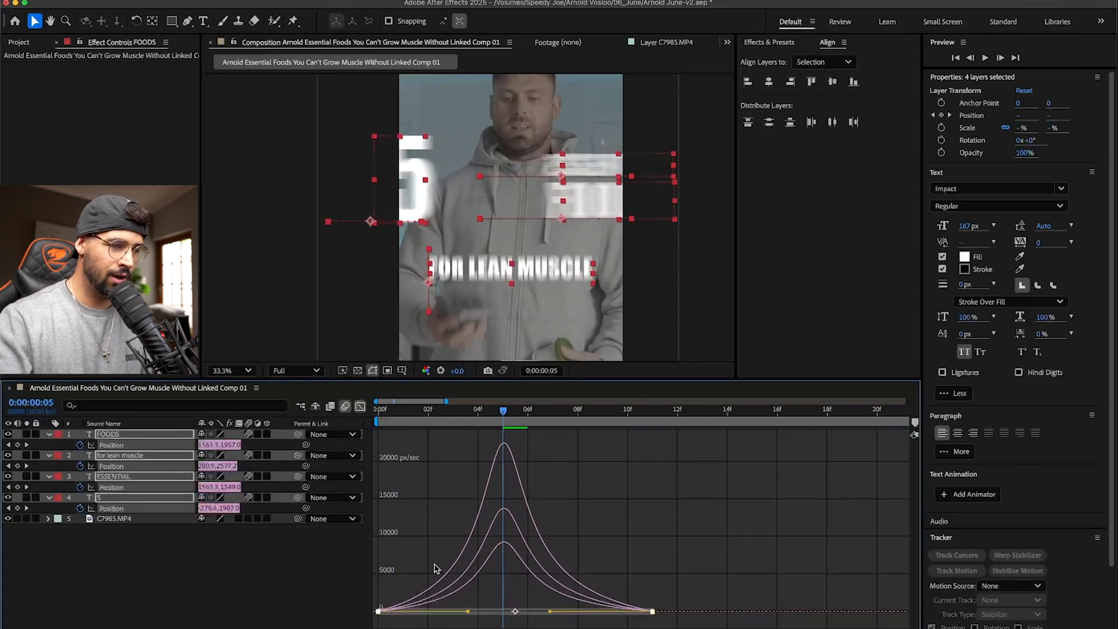
{"action": "key", "text": "space"}
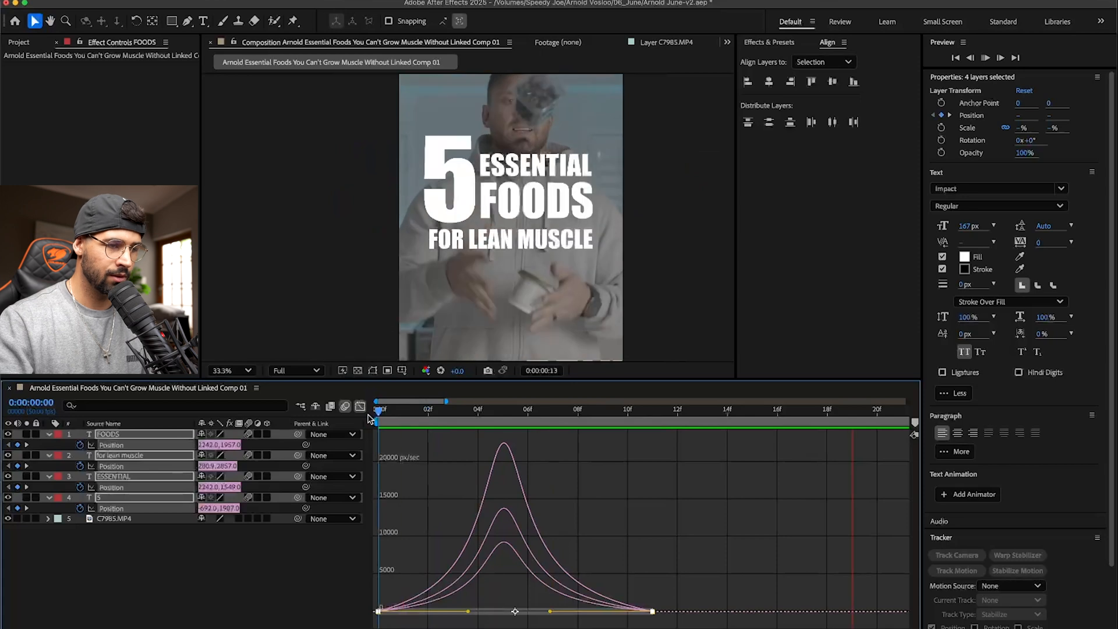
{"action": "key", "text": "space"}
- Move the ending Position keyframes of all four text layers to about frame 18 to lengthen the entrance
{"action": "left_click_drag", "start_coordinate": [439, 401], "coordinate": [691, 402]}
{"action": "key", "text": "space"}
{"action": "key", "text": "space"}
{"action": "left_click", "coordinate": [361, 406]}
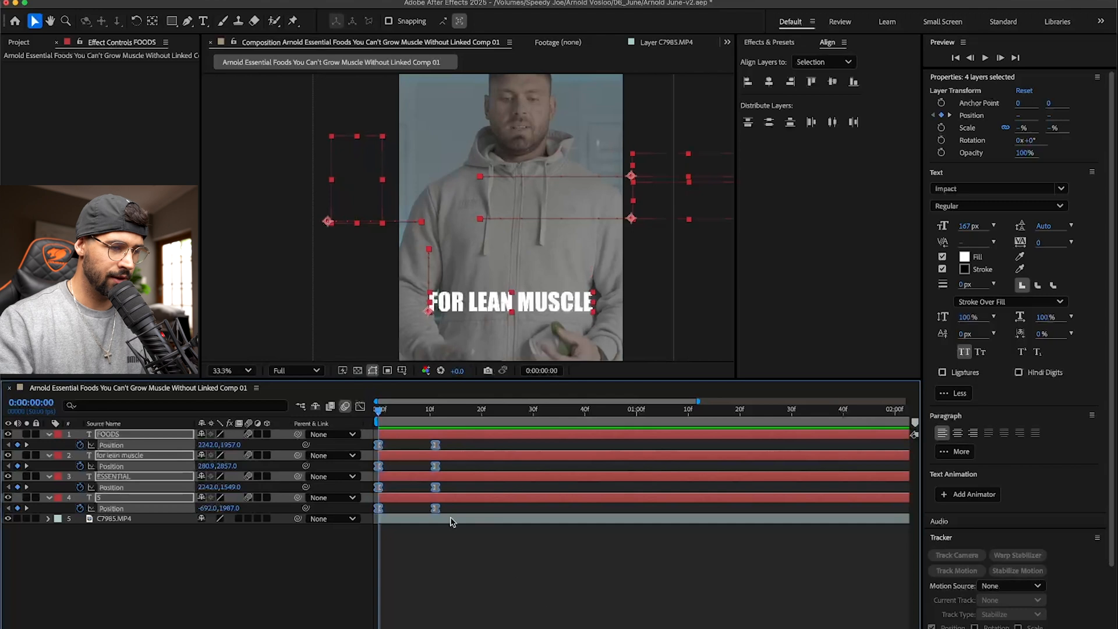
{"action": "left_click_drag", "start_coordinate": [436, 510], "coordinate": [416, 443]}
{"action": "key", "text": "super+z"}
{"action": "left_click", "coordinate": [472, 525]}
{"action": "left_click", "coordinate": [443, 445]}
{"action": "left_click_drag", "start_coordinate": [454, 512], "coordinate": [476, 447]}
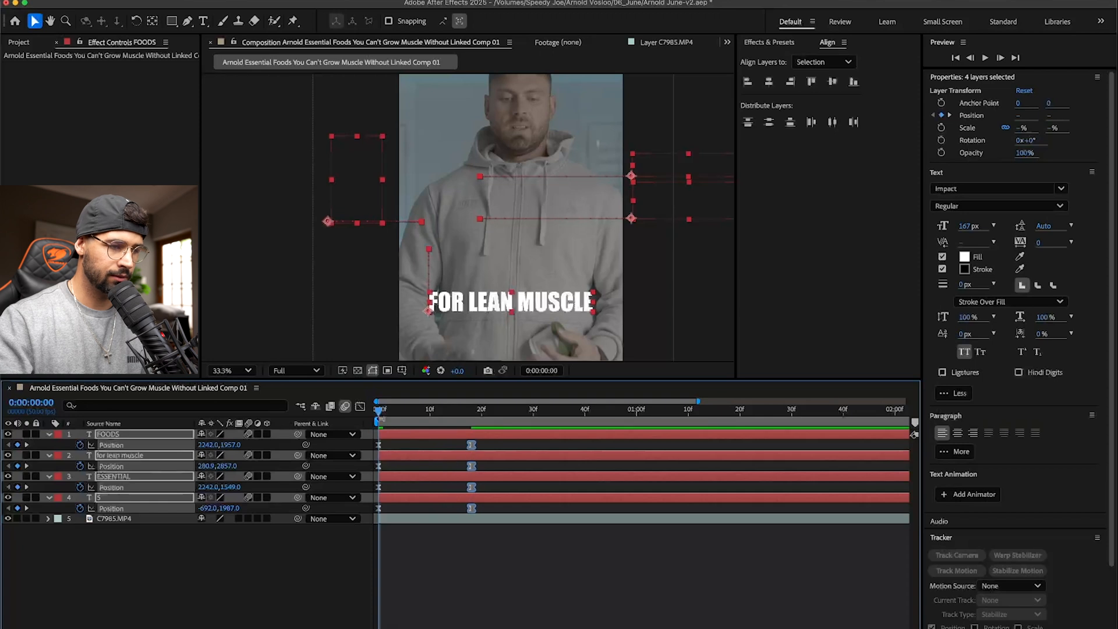
- Sharpen the text layers' Position speed curves into a narrow peak near frame 8, and preview the motion
{"action": "left_click", "coordinate": [360, 407]}
{"action": "left_click_drag", "start_coordinate": [510, 586], "coordinate": [351, 626]}
{"action": "left_click_drag", "start_coordinate": [435, 610], "coordinate": [417, 610]}
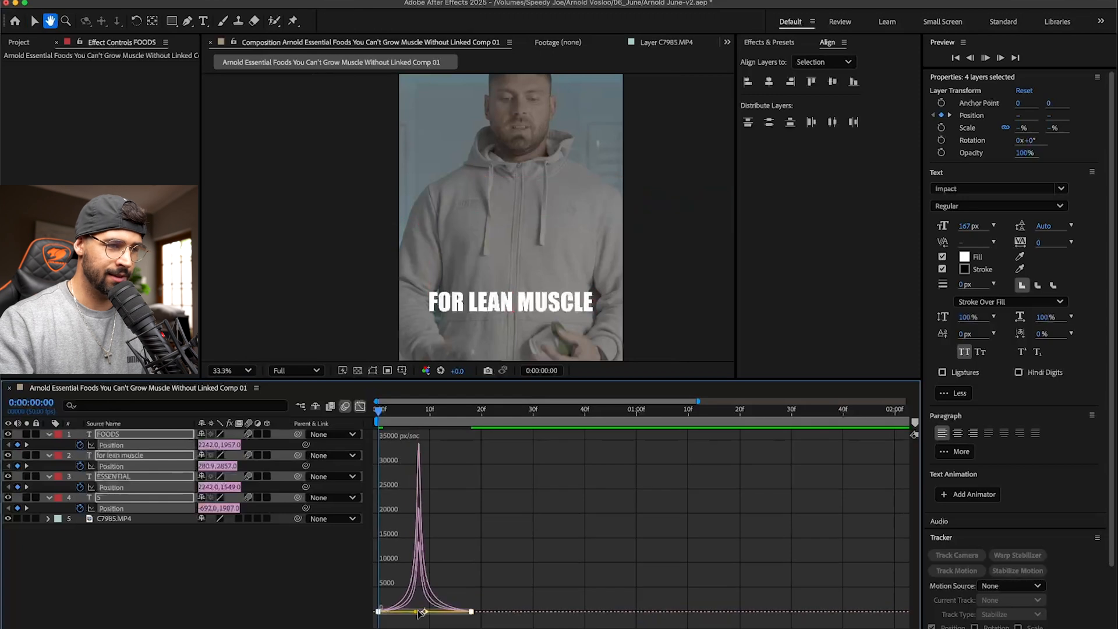
{"action": "key", "text": "space"}
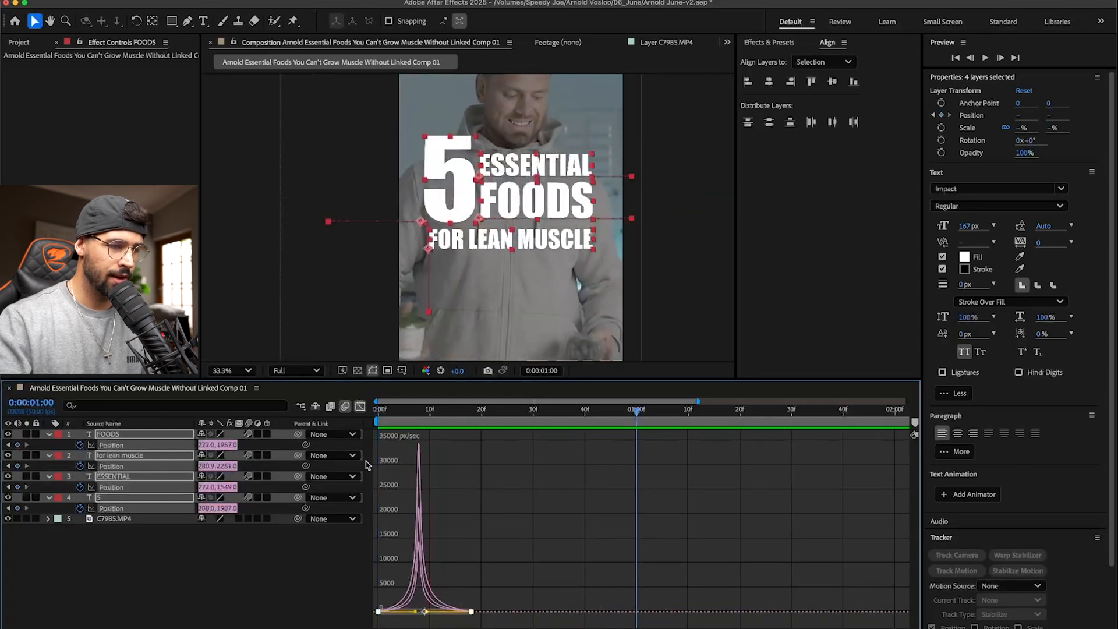
{"action": "left_click", "coordinate": [359, 406]}
{"action": "key", "text": "Home"}
{"action": "left_click", "coordinate": [438, 559]}
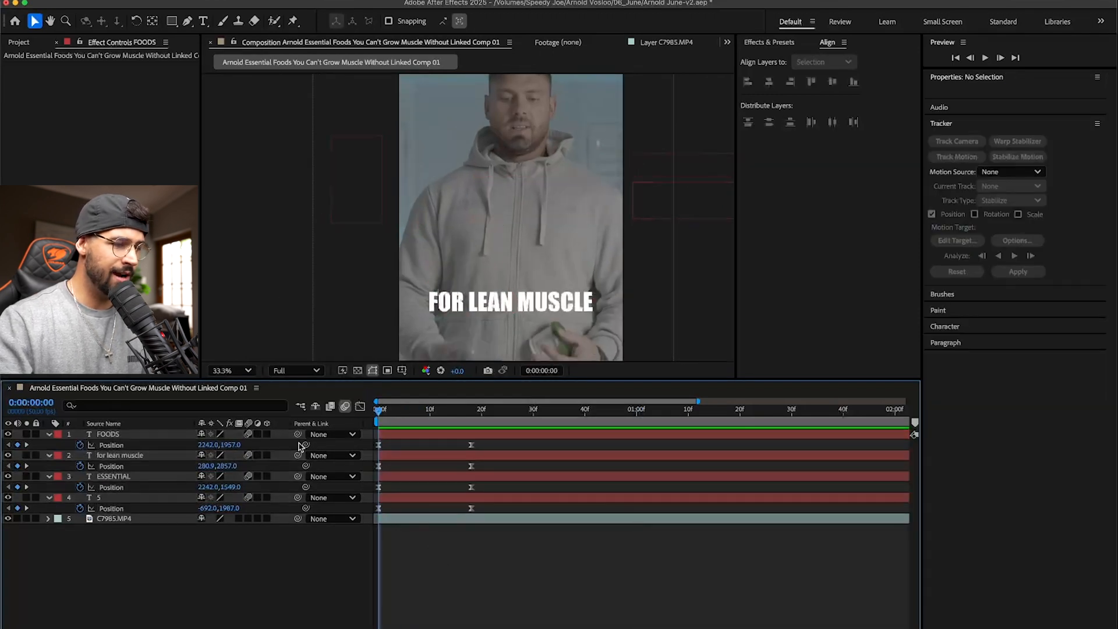
- Stagger the text layers to start at about frame 5 for ESSENTIAL, 9 for FOR LEAN MUSCLE and 14 for FOODS, and preview
{"action": "left_click", "coordinate": [412, 477]}
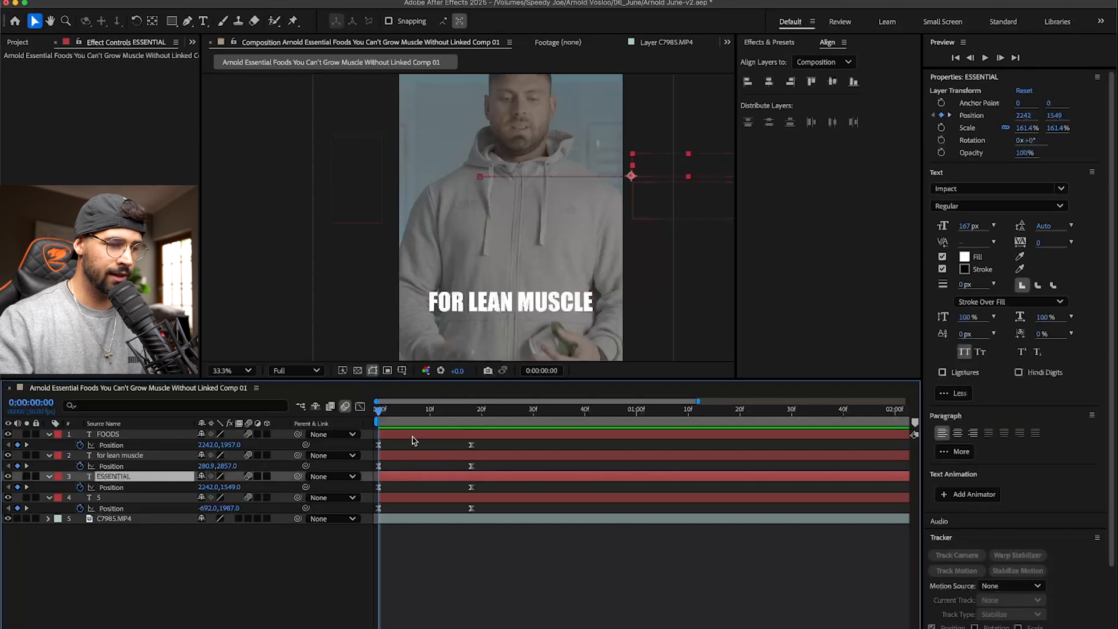
{"action": "left_click", "coordinate": [412, 436], "text": "shift"}
{"action": "left_click_drag", "start_coordinate": [403, 479], "coordinate": [480, 446]}
{"action": "left_click", "coordinate": [426, 477], "text": "super"}
{"action": "left_click", "coordinate": [455, 458], "text": "super"}
{"action": "key", "text": "space"}
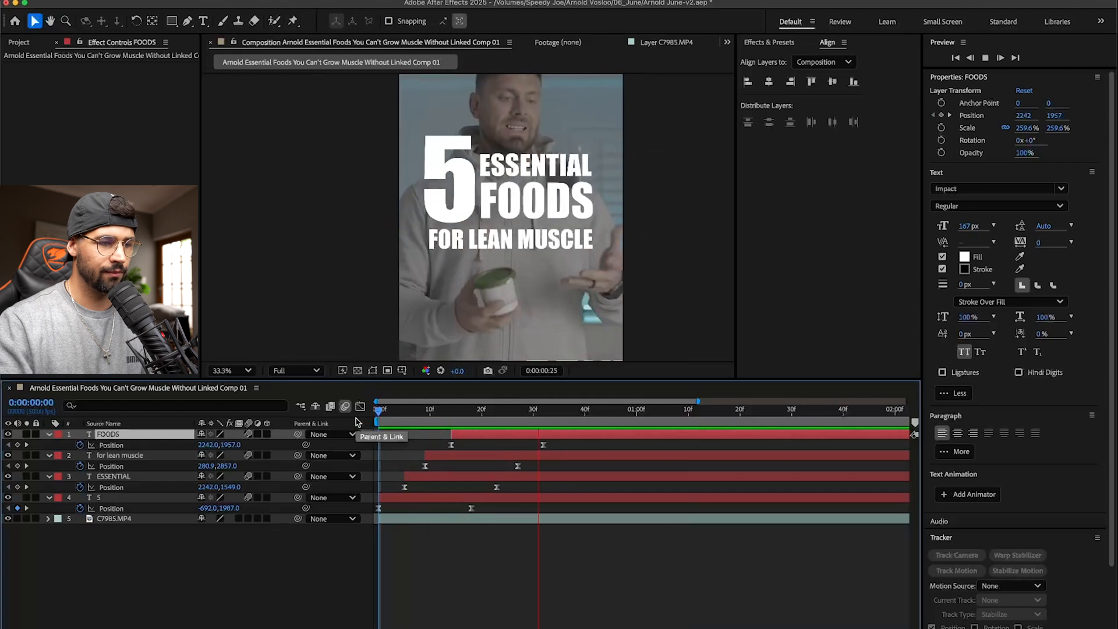
{"action": "key", "text": "space"}
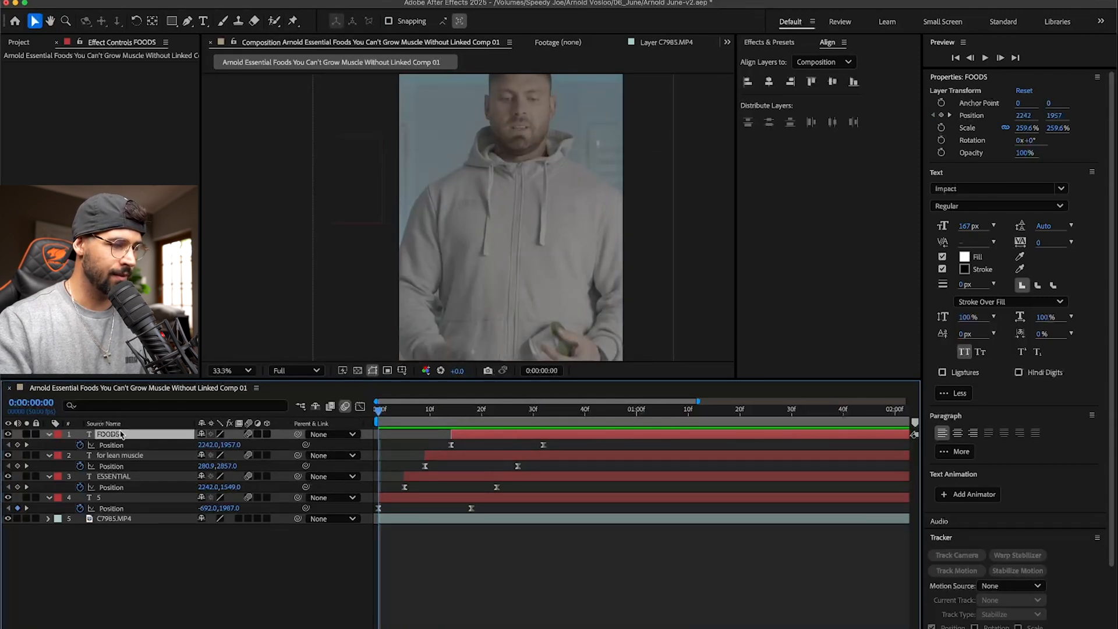
- Place FOODS below FOR LEAN MUSCLE in the layer stack and swap their start times to about frames 9 and 14
{"action": "left_click_drag", "start_coordinate": [124, 438], "coordinate": [125, 472]}
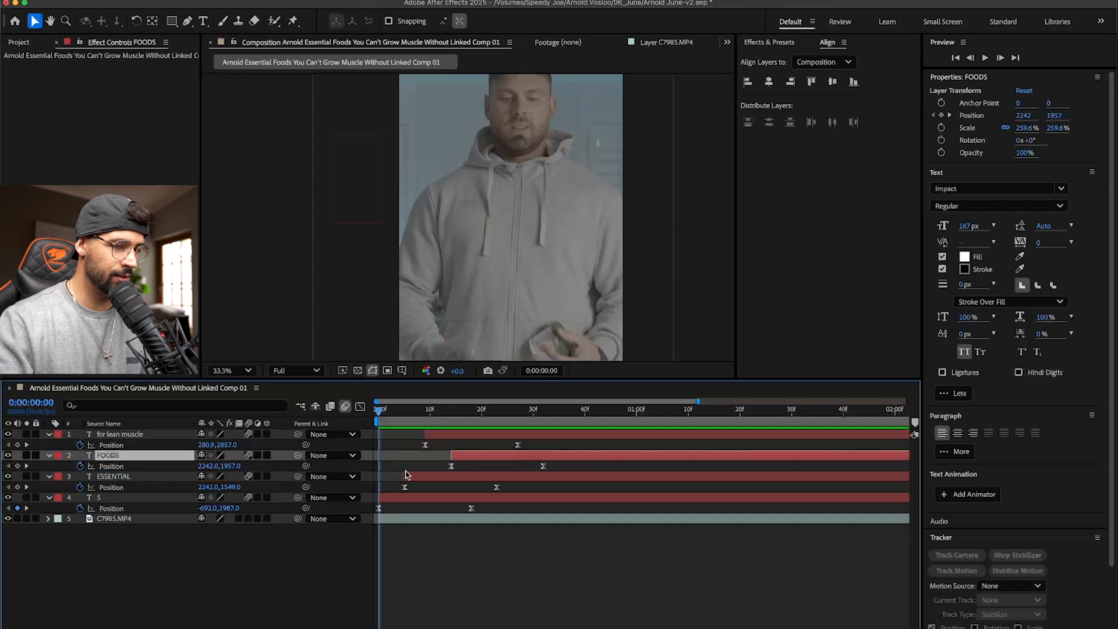
{"action": "left_click_drag", "start_coordinate": [472, 457], "coordinate": [457, 438]}
{"action": "key", "text": "space"}
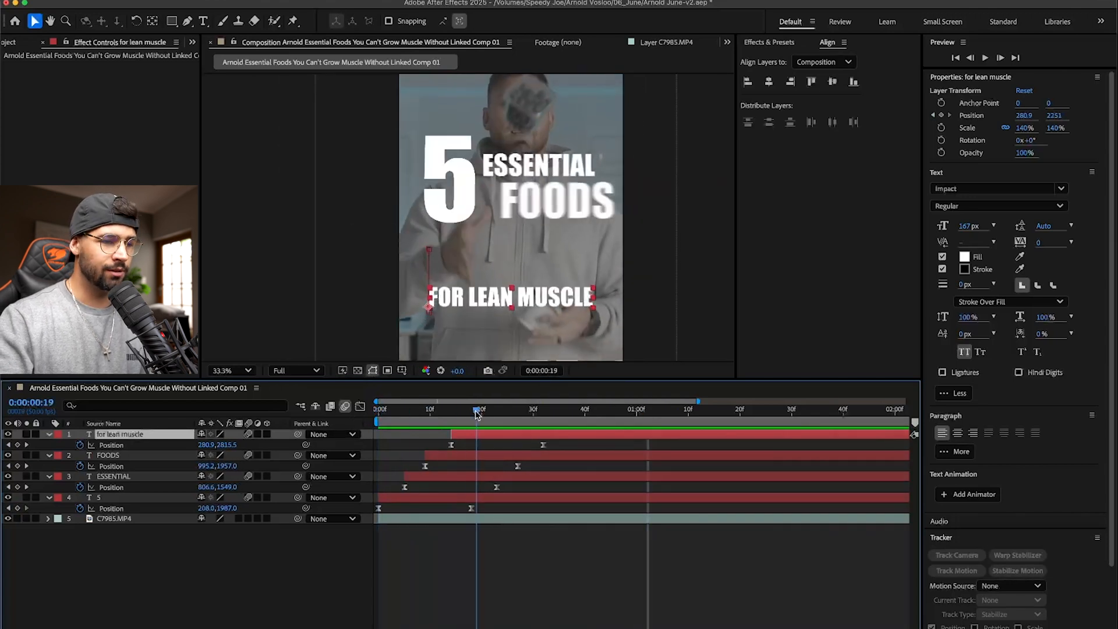
{"action": "key", "text": "space"}
- Add an Opacity fade to FOR LEAN MUSCLE from 0% at 0:00:00:14 to 100% at about frame 23, and preview it
{"action": "left_click_drag", "start_coordinate": [379, 409], "coordinate": [453, 415]}
{"action": "key", "text": "comma"}
{"action": "key", "text": "comma"}
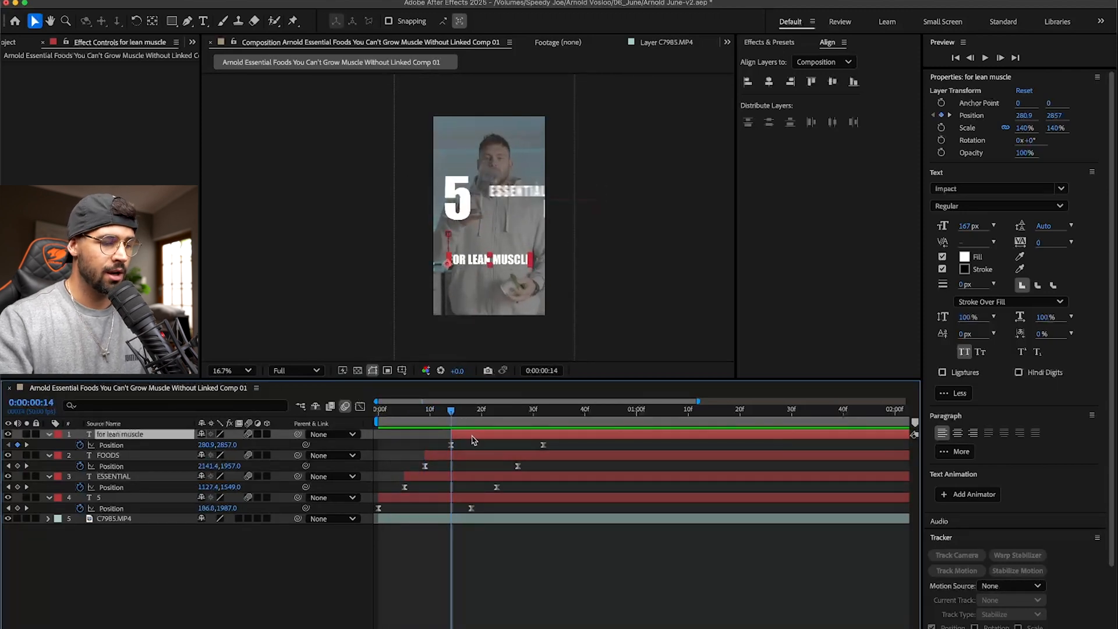
{"action": "left_click", "coordinate": [79, 445]}
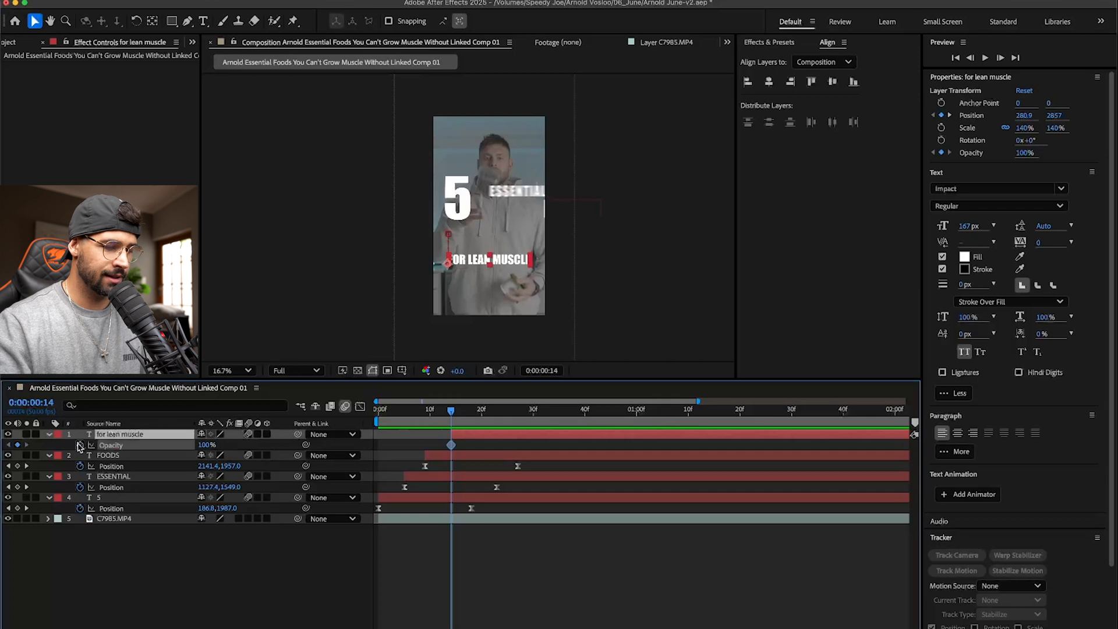
{"action": "key", "text": "shift+p"}
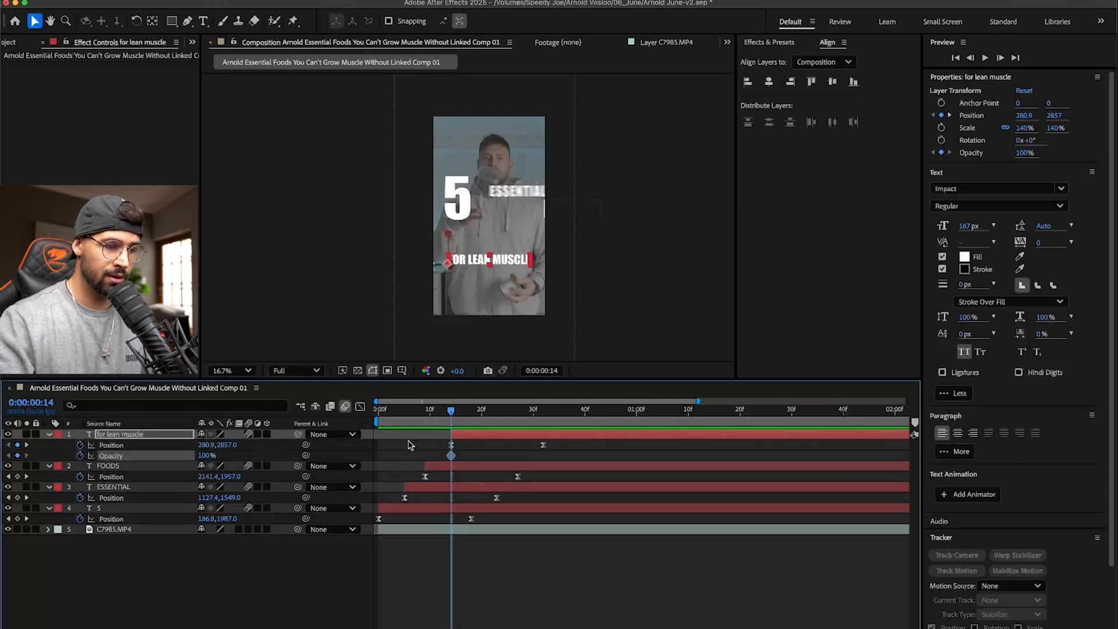
{"action": "left_click_drag", "start_coordinate": [457, 460], "coordinate": [498, 460]}
{"action": "left_click_drag", "start_coordinate": [200, 461], "coordinate": [127, 458]}
{"action": "key", "text": "space"}
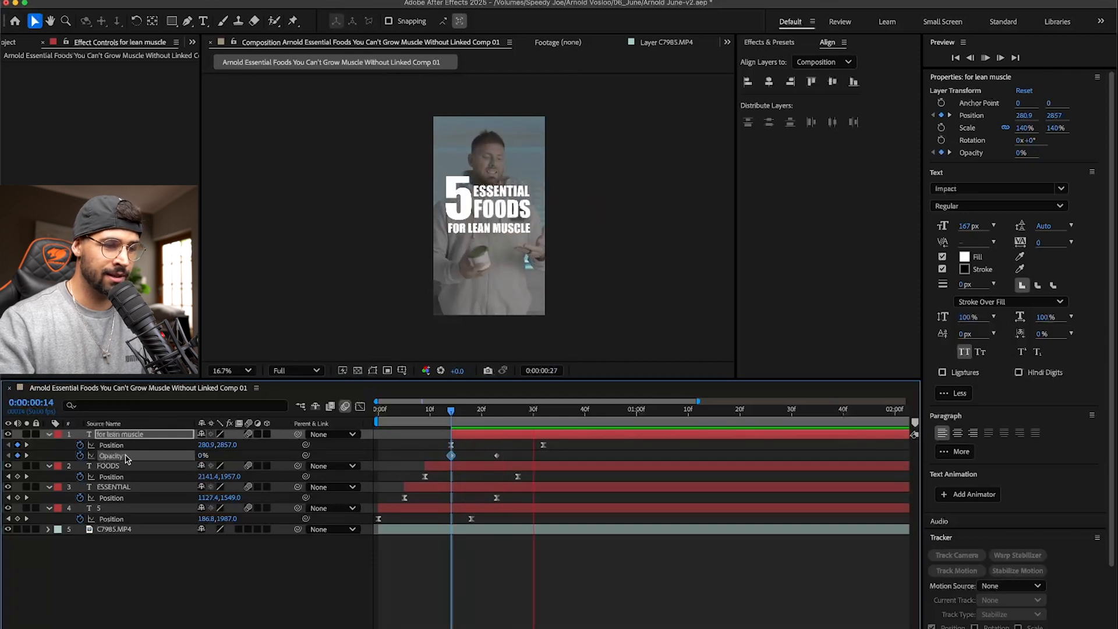
- Retime FOR LEAN MUSCLE's Opacity keyframes so the fade runs from about frame 21 to frame 27
{"action": "left_click_drag", "start_coordinate": [429, 416], "coordinate": [481, 414]}
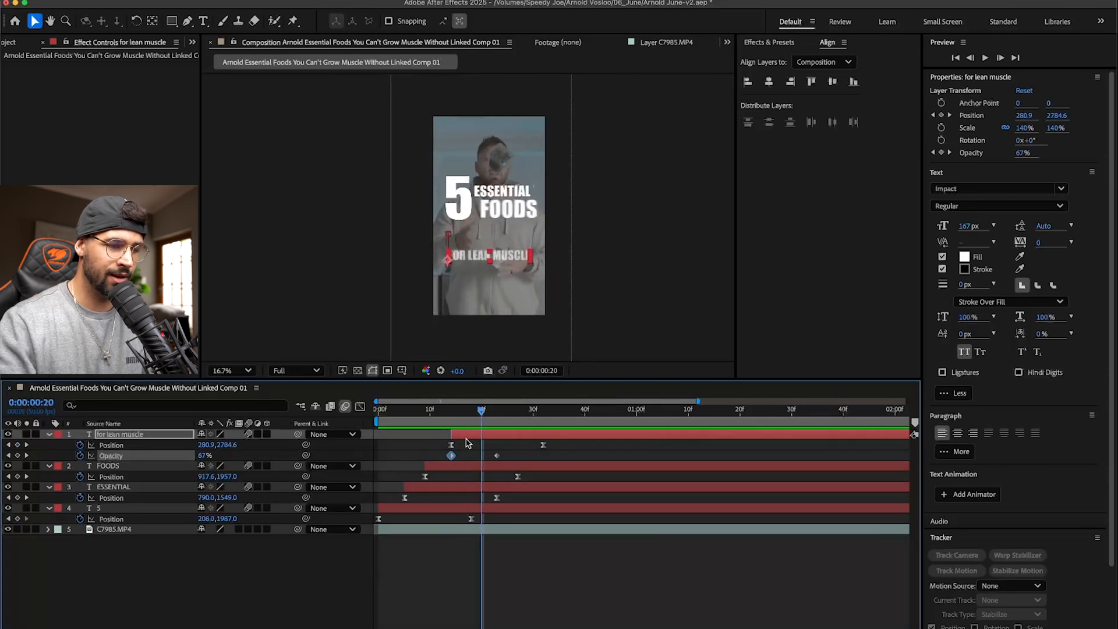
{"action": "left_click", "coordinate": [504, 456]}
{"action": "mouse_move", "coordinate": [504, 456]}
{"action": "left_mouse_down"}
{"action": "mouse_move", "coordinate": [447, 463]}
{"action": "mouse_move", "coordinate": [488, 458]}
{"action": "left_mouse_up"}
{"action": "left_click", "coordinate": [436, 410]}
{"action": "key", "text": "space"}
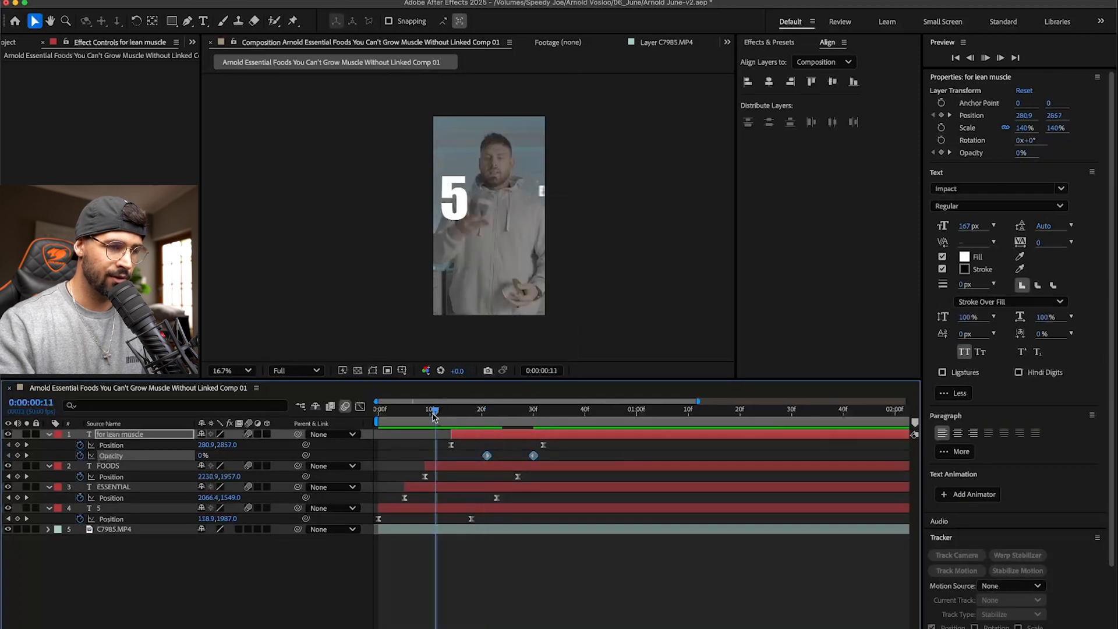
{"action": "left_click_drag", "start_coordinate": [479, 413], "coordinate": [523, 413]}
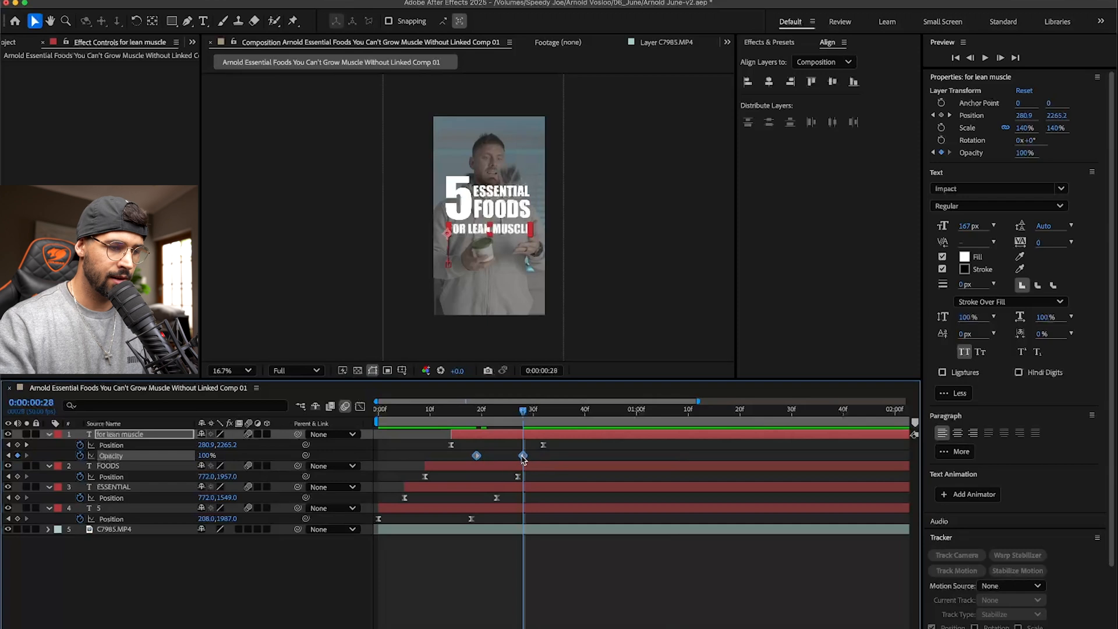
{"action": "key", "text": "alt+Right"}
{"action": "key", "text": "alt+Right"}
{"action": "left_click", "coordinate": [543, 457]}
{"action": "left_click_drag", "start_coordinate": [533, 456], "coordinate": [518, 456]}
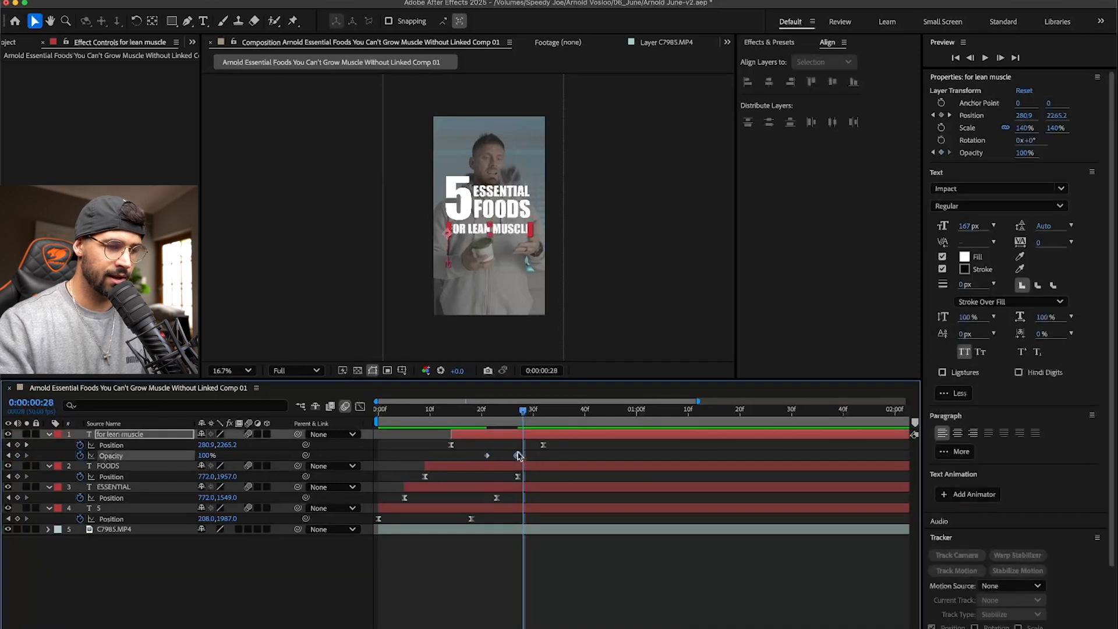
- Play back the full title entrance from the composition start and save the project
{"action": "left_click", "coordinate": [456, 415]}
{"action": "key", "text": "space"}
{"action": "key", "text": "space"}
{"action": "key", "text": "space"}
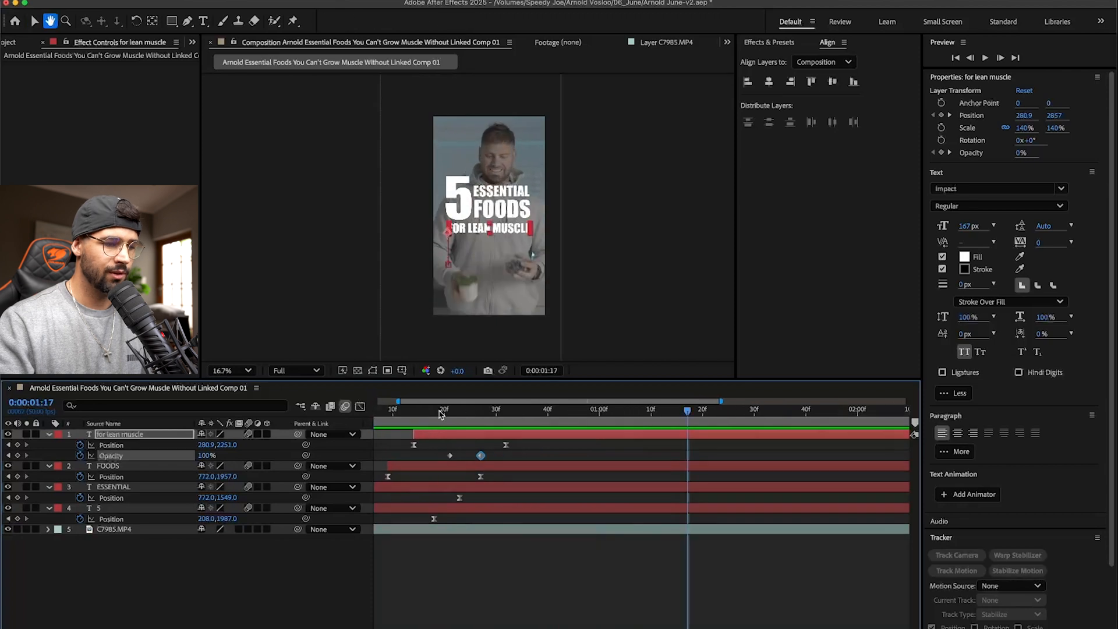
{"action": "key", "text": "Home"}
{"action": "key", "text": "space"}
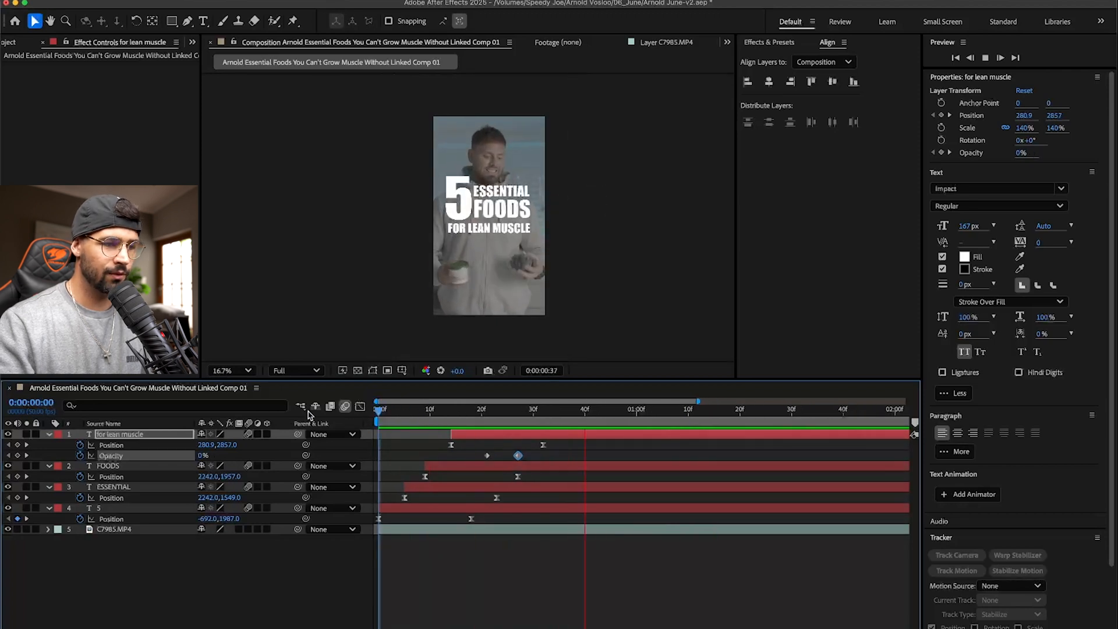
{"action": "key", "text": "space"}
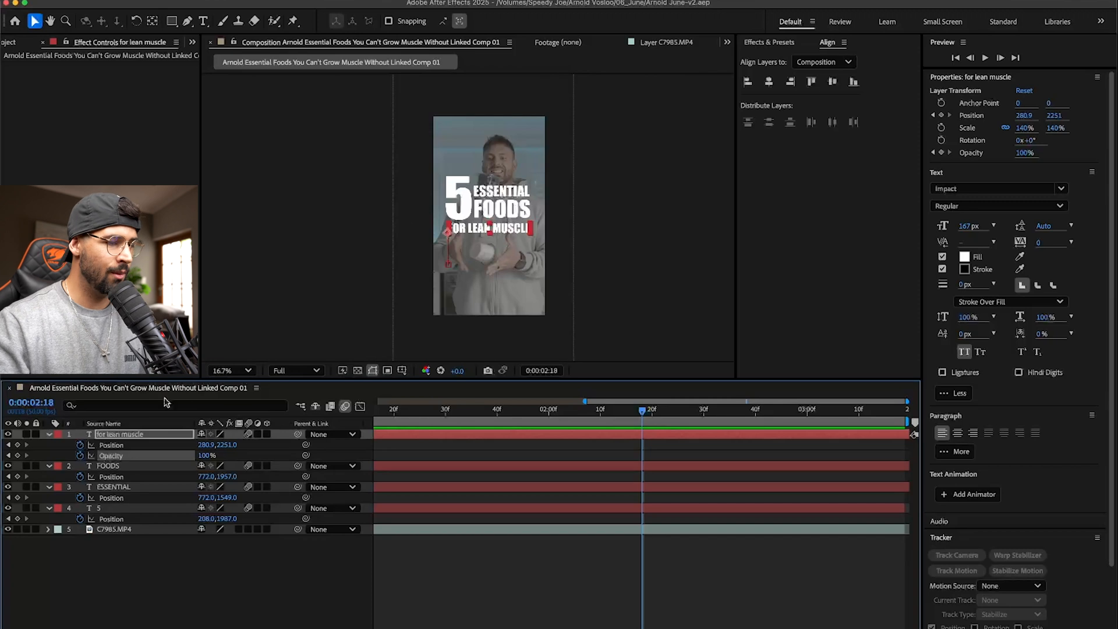
- Change the ESSENTIAL text layer's fill color to orange, hex FF9000
{"action": "left_click", "coordinate": [130, 492]}
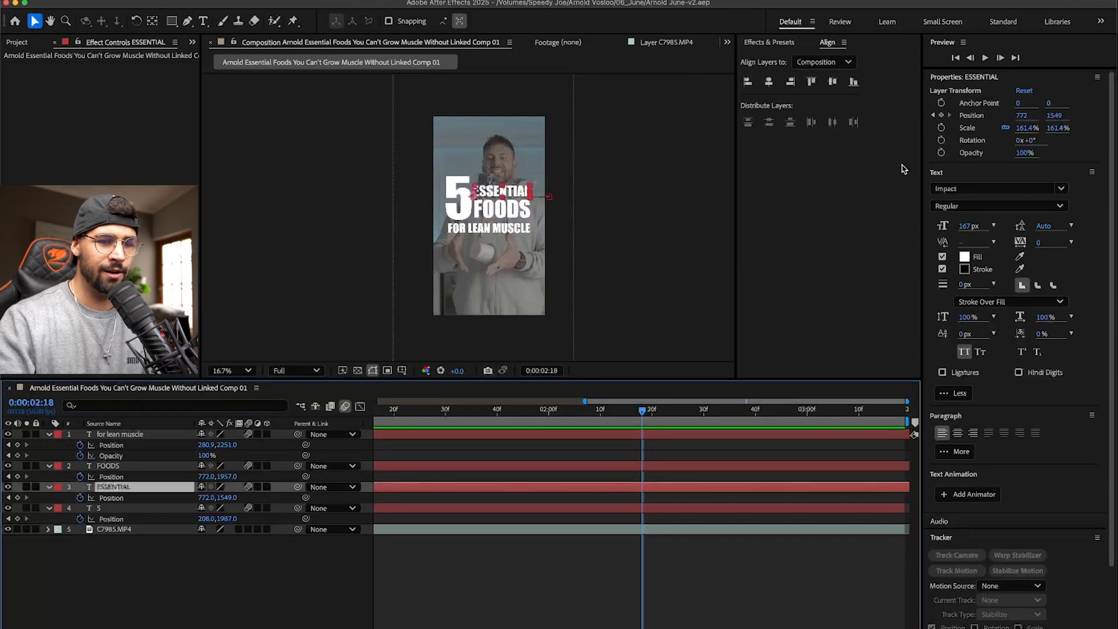
{"action": "left_click", "coordinate": [964, 257]}
{"action": "mouse_move", "coordinate": [586, 297]}
{"action": "left_mouse_down"}
{"action": "mouse_move", "coordinate": [599, 432]}
{"action": "mouse_move", "coordinate": [599, 400]}
{"action": "mouse_move", "coordinate": [609, 385]}
{"action": "mouse_move", "coordinate": [612, 399]}
{"action": "mouse_move", "coordinate": [661, 234]}
{"action": "left_mouse_up"}
{"action": "left_click_drag", "start_coordinate": [595, 396], "coordinate": [593, 398]}
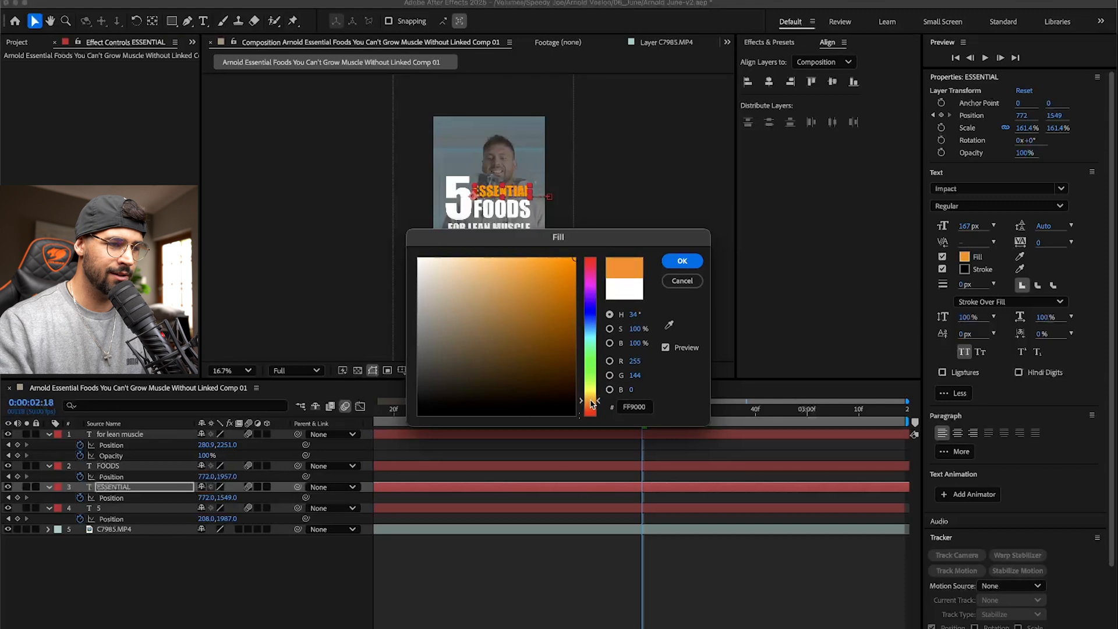
{"action": "left_click", "coordinate": [682, 260]}
{"action": "left_click", "coordinate": [594, 563]}
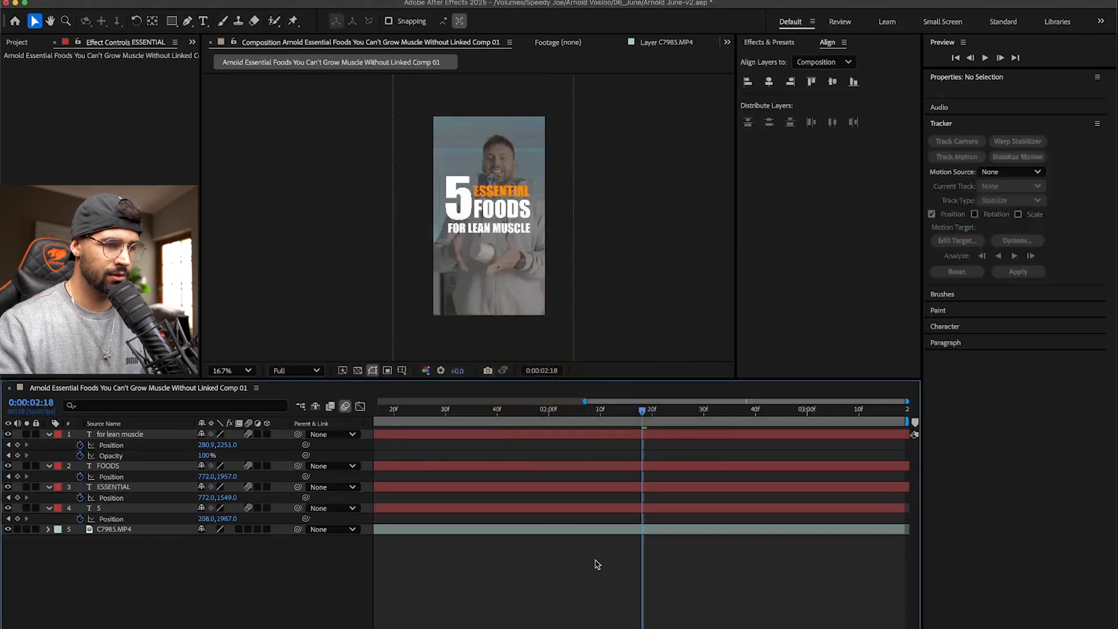
- Match the FOODS text fill to ESSENTIAL's orange by sampling it, and preview the title from the composition start
{"action": "left_click", "coordinate": [510, 208]}
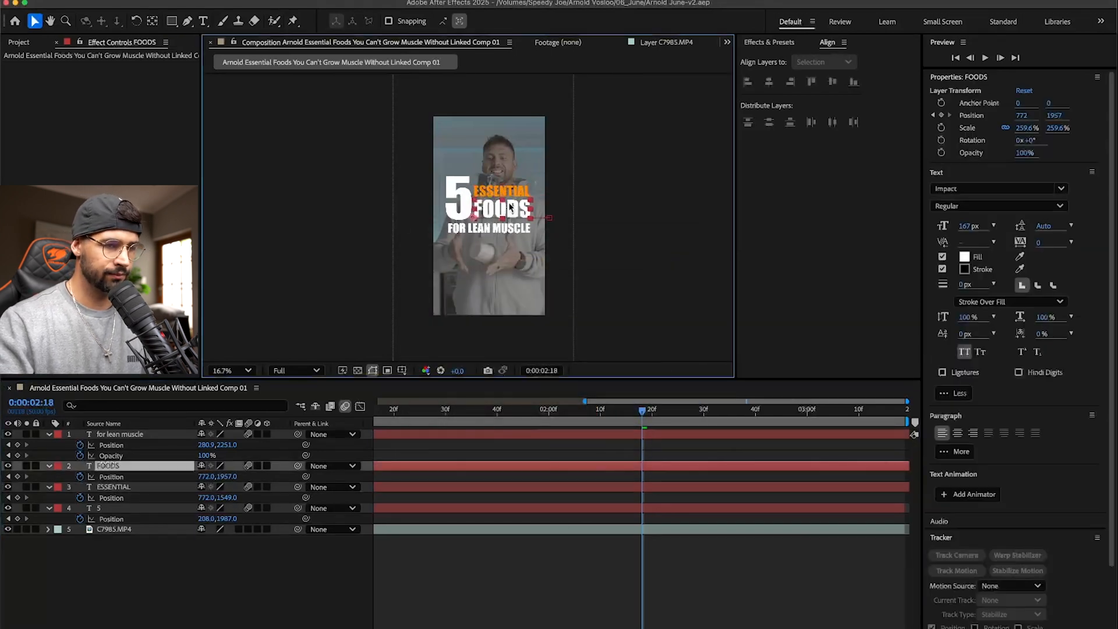
{"action": "left_click", "coordinate": [964, 257]}
{"action": "left_click", "coordinate": [668, 325]}
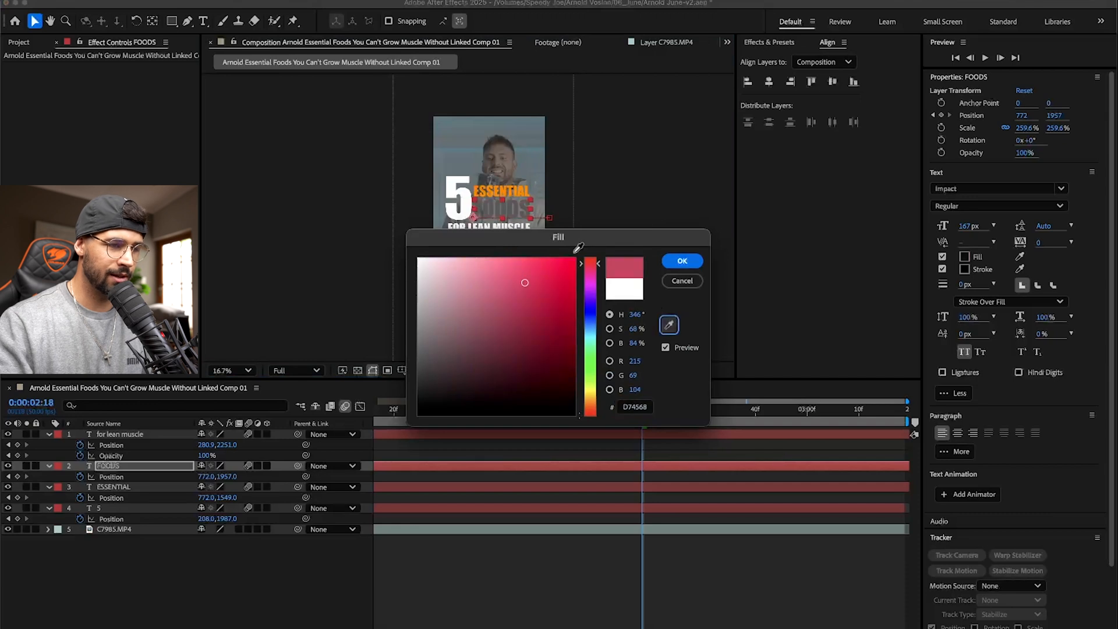
{"action": "left_click", "coordinate": [523, 189]}
{"action": "left_click", "coordinate": [682, 261]}
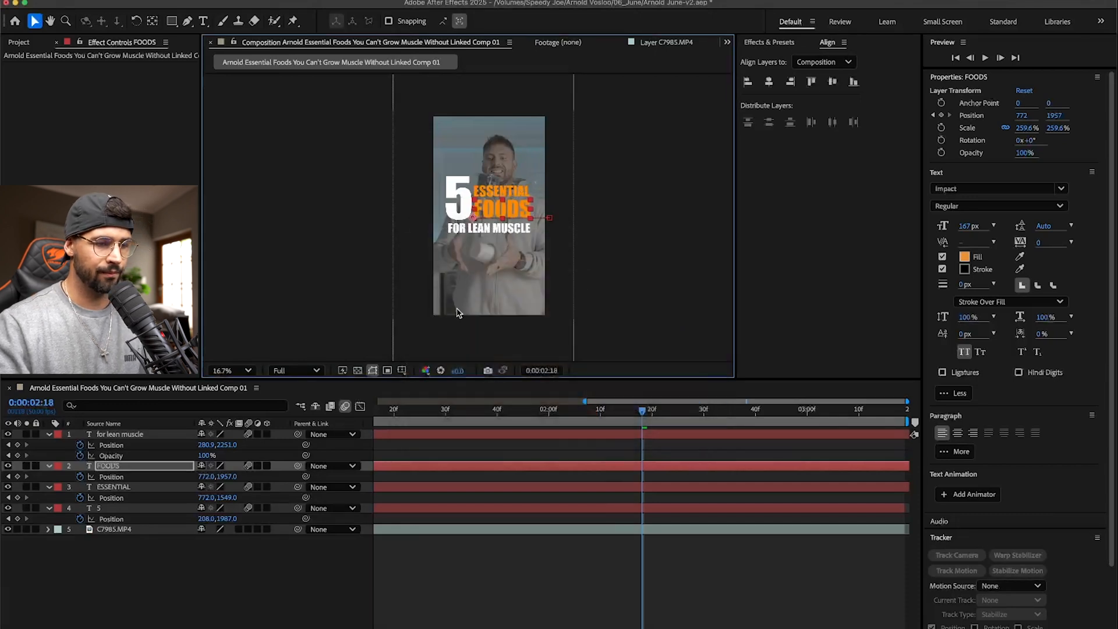
{"action": "left_click", "coordinate": [524, 541]}
{"action": "key", "text": "Home"}
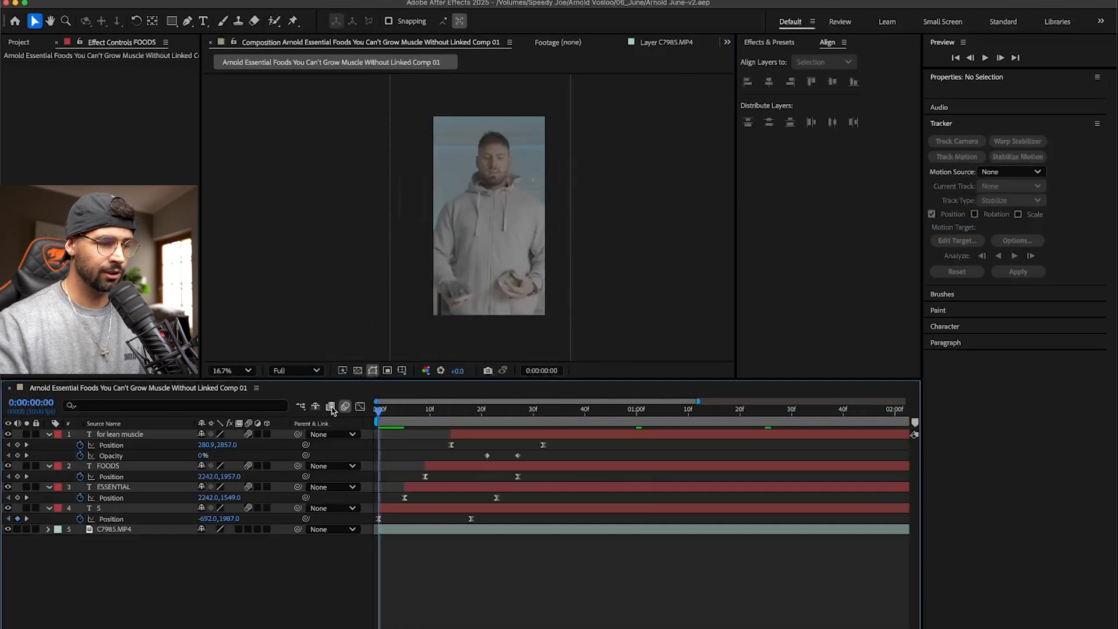
{"action": "key", "text": "space"}
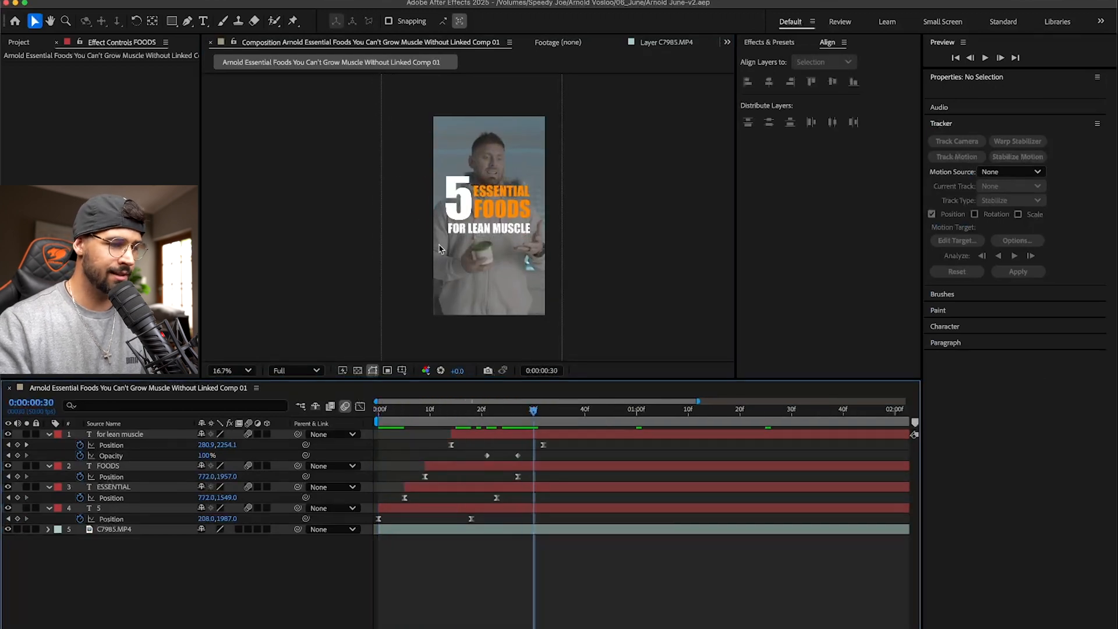
{"action": "left_click", "coordinate": [108, 465]}
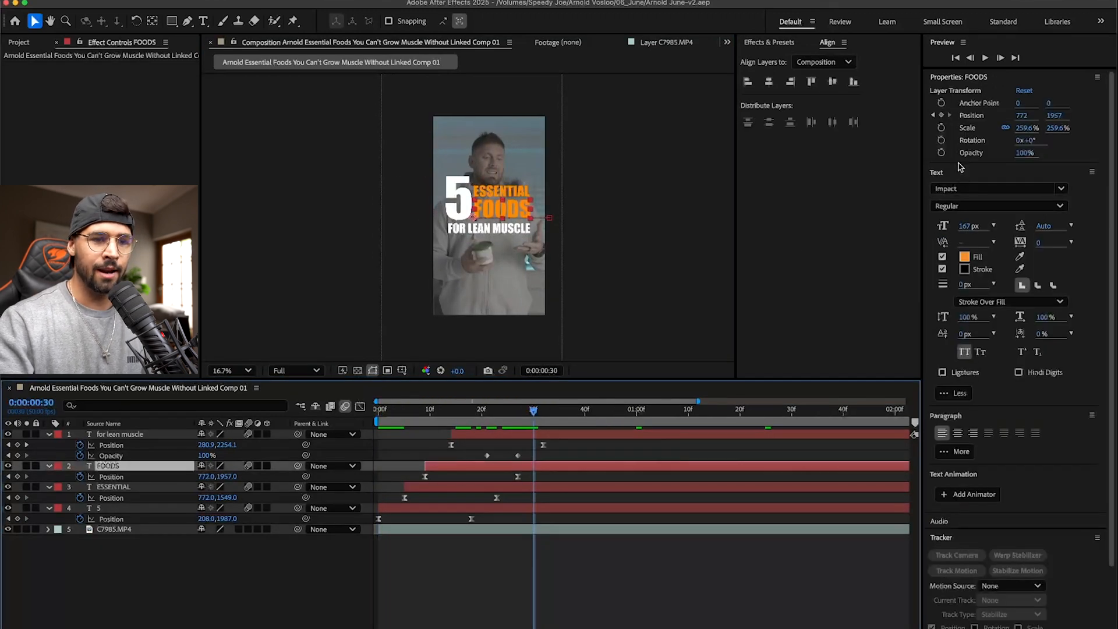
{"action": "left_click", "coordinate": [964, 256]}
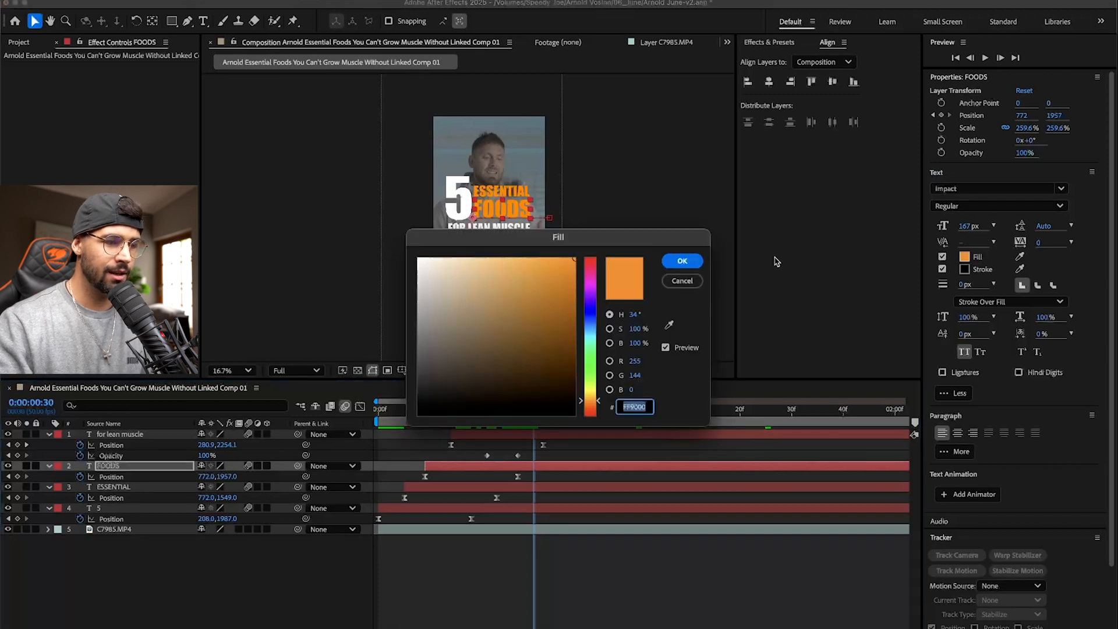
{"action": "left_click", "coordinate": [685, 278]}
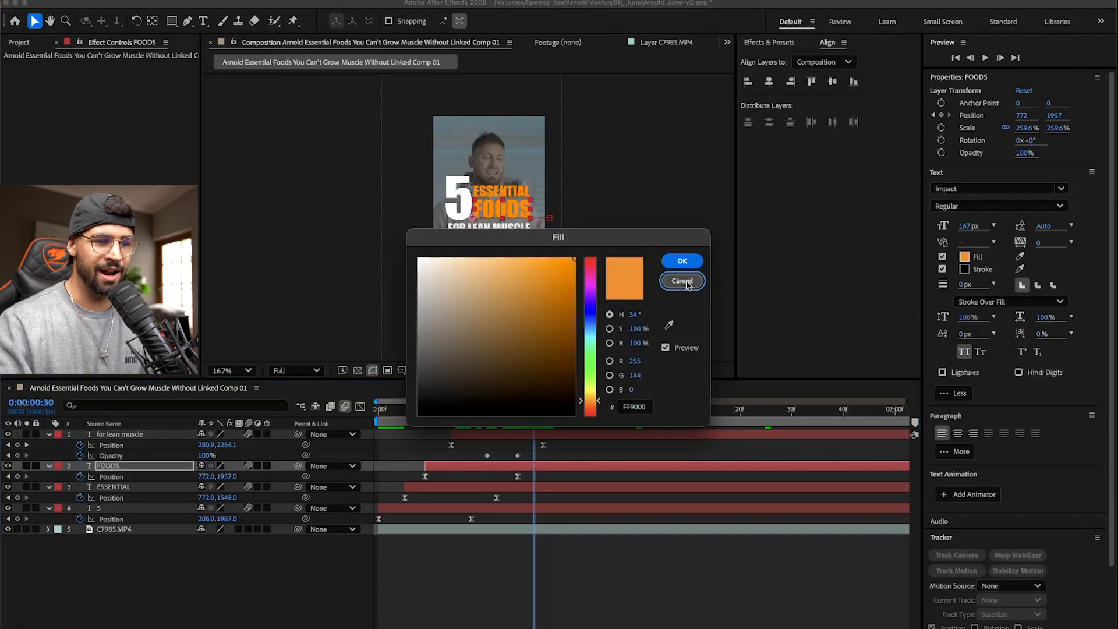
- Play back the title animation from the composition start, and switch to Premiere Pro to watch it in the sequence
{"action": "left_click_drag", "start_coordinate": [490, 412], "coordinate": [361, 415]}
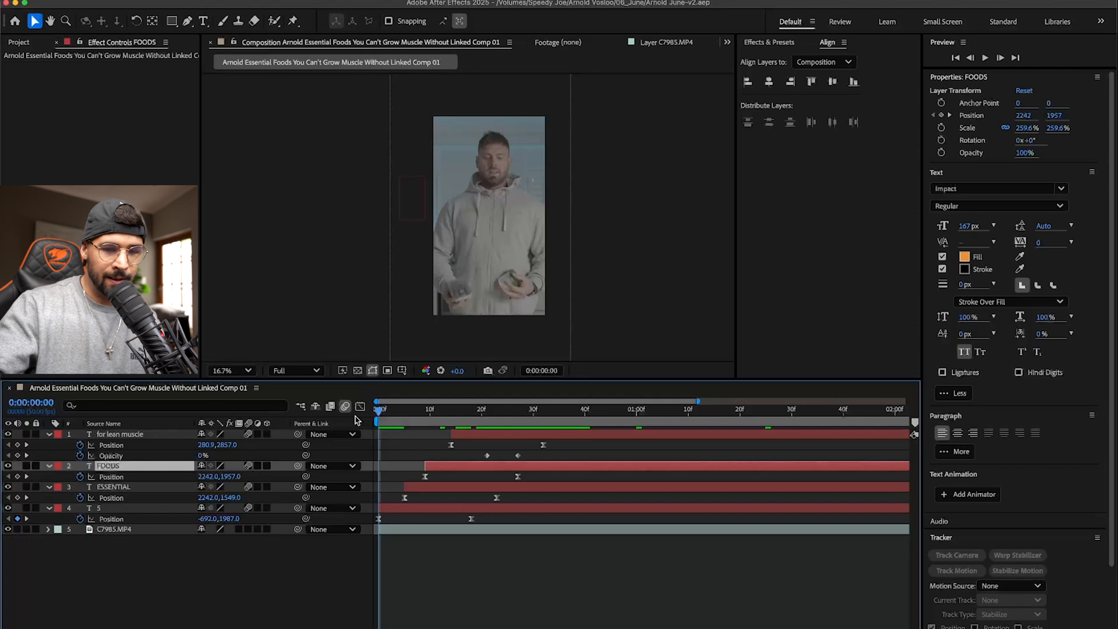
{"action": "key", "text": "space"}
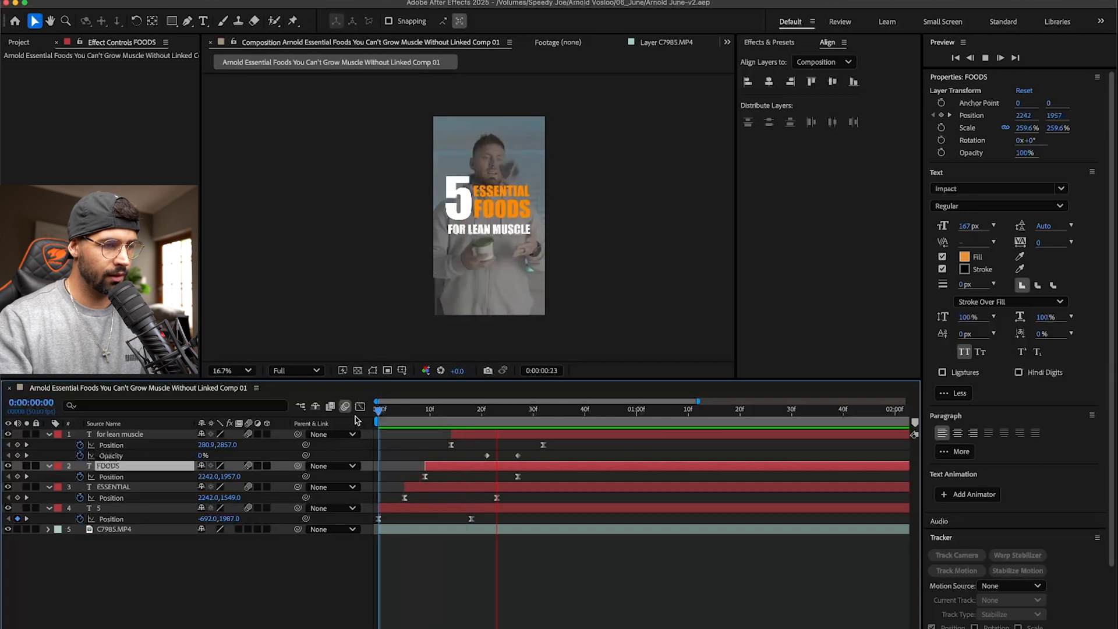
{"action": "key", "text": "super+Tab"}
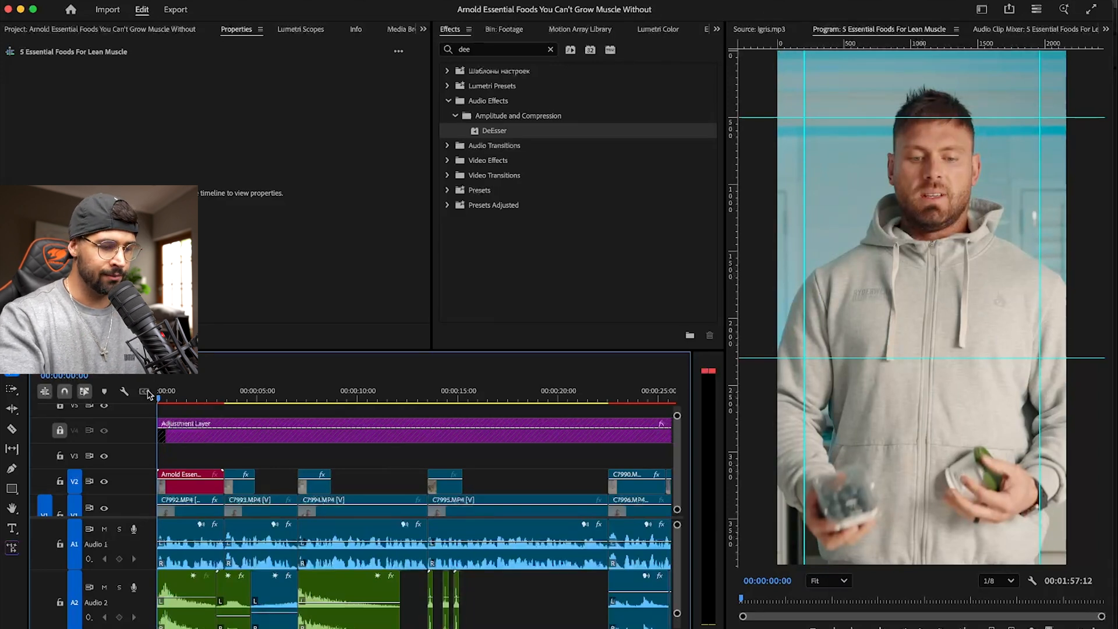
{"action": "key", "text": "space"}
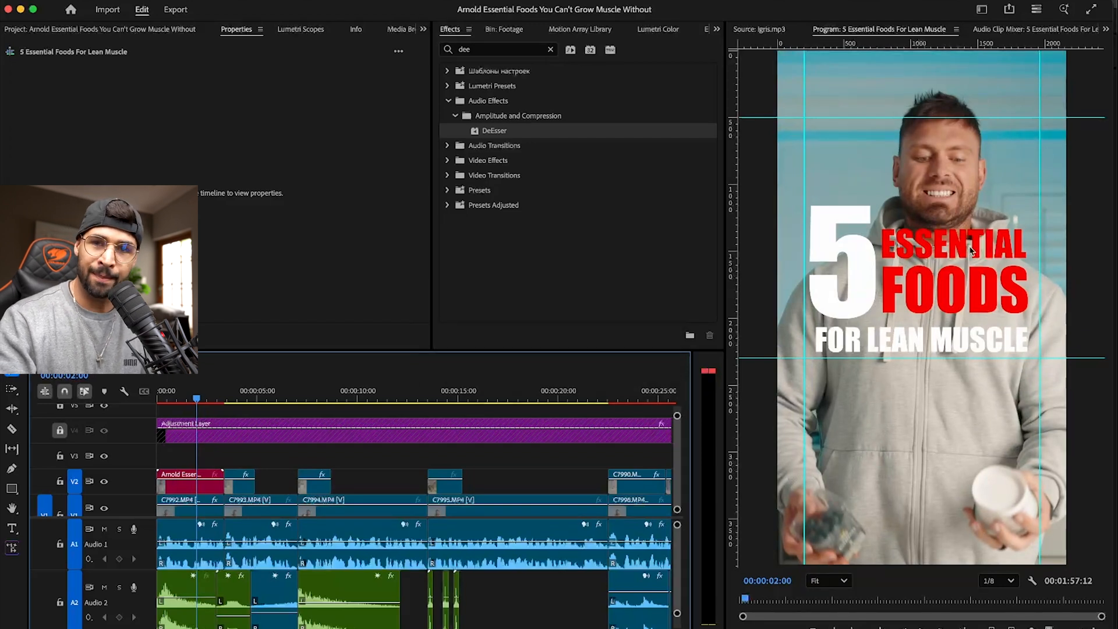
- Unlock track V4, compare the title with and without the Adjustment Layer's grade, and lock the track again
{"action": "left_click", "coordinate": [60, 430]}
{"action": "left_click", "coordinate": [104, 430]}
{"action": "left_click", "coordinate": [104, 430]}
{"action": "left_click", "coordinate": [104, 431]}
{"action": "left_click", "coordinate": [105, 431]}
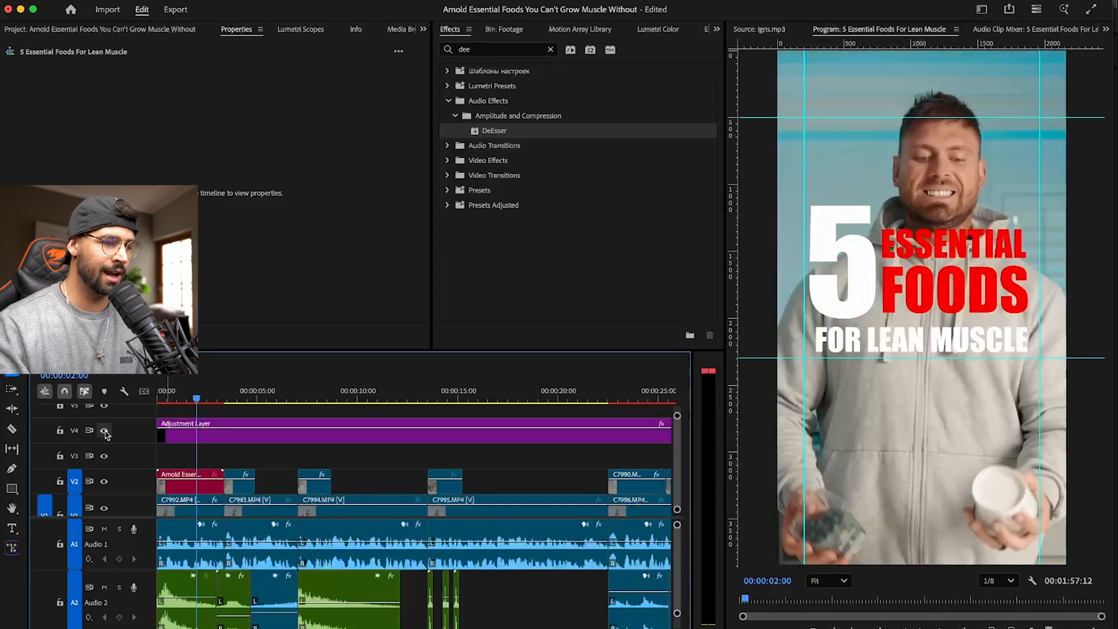
{"action": "left_click", "coordinate": [105, 431]}
{"action": "left_click", "coordinate": [104, 431]}
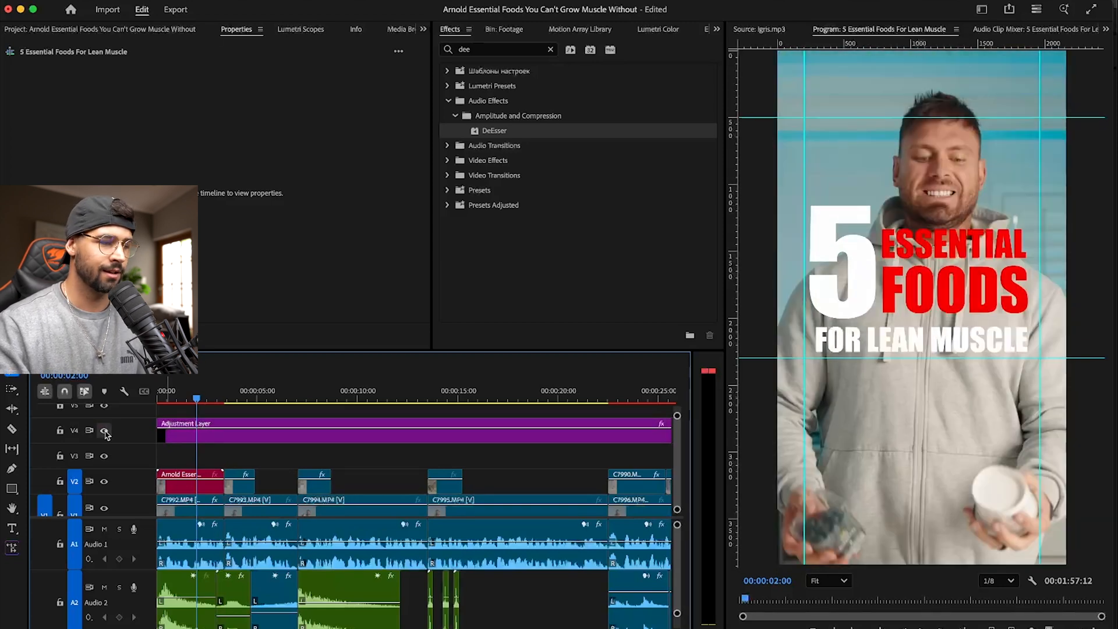
{"action": "left_click", "coordinate": [59, 431]}
- Try moving the linked title comp clip above the Adjustment Layer onto V5, and undo the move
{"action": "left_click_drag", "start_coordinate": [210, 486], "coordinate": [213, 411]}
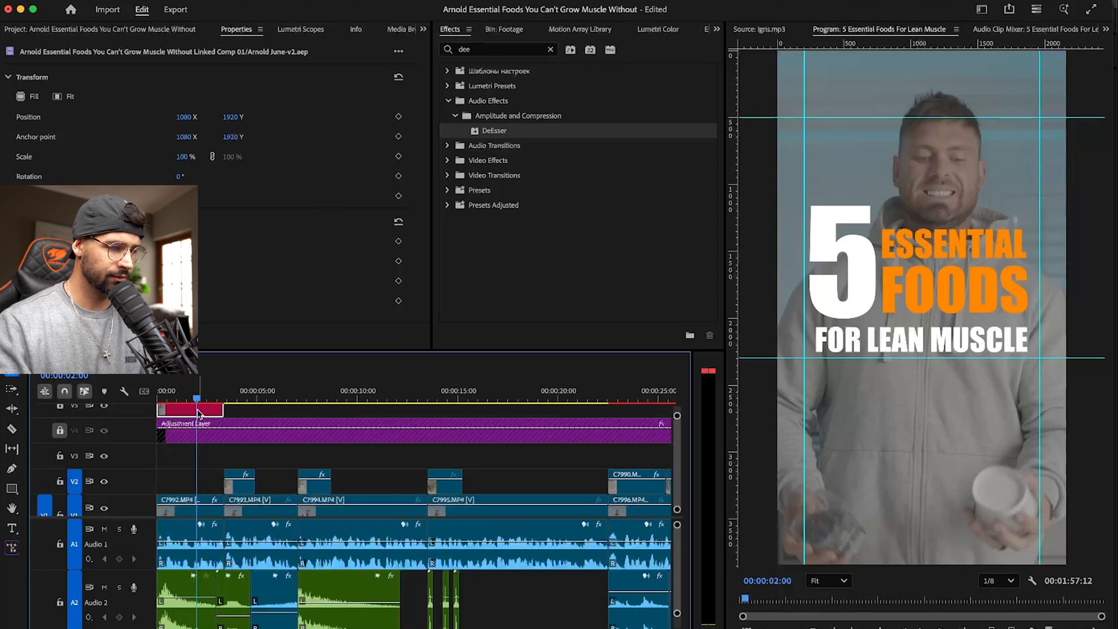
{"action": "key", "text": "super+z"}
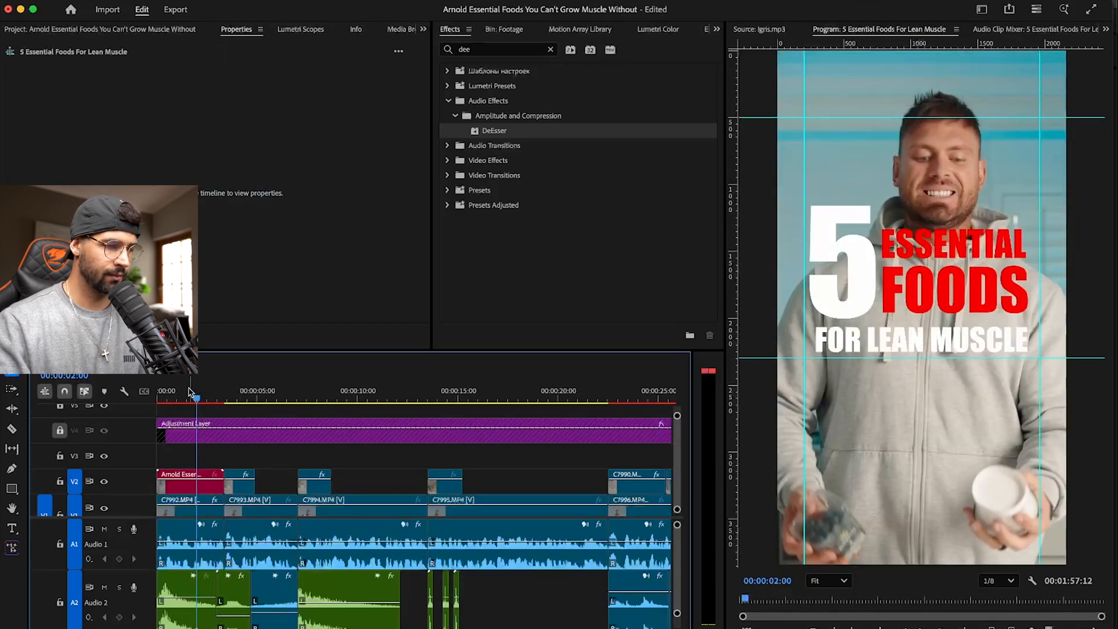
- Save the project, unlock V4 and trim the Adjustment Layer's start to the end of the linked title clip
{"action": "left_click_drag", "start_coordinate": [191, 392], "coordinate": [146, 394]}
{"action": "key", "text": "super+s"}
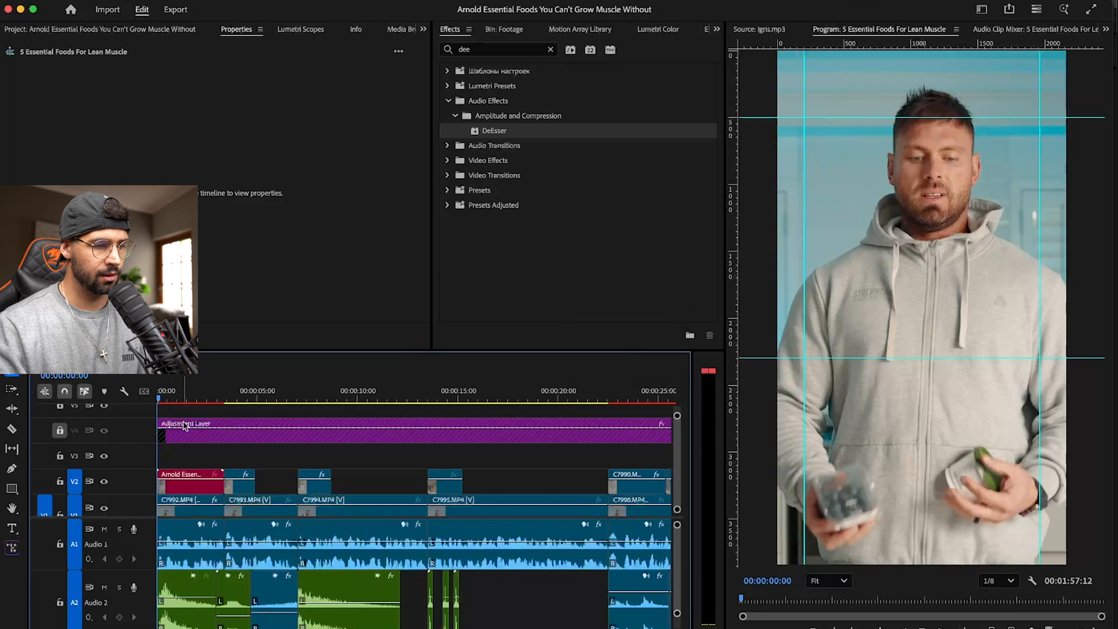
{"action": "key", "text": "space"}
{"action": "key", "text": "space"}
{"action": "left_click", "coordinate": [58, 430]}
{"action": "left_click_drag", "start_coordinate": [161, 434], "coordinate": [230, 434]}
- Copy the Adjustment Layer from the sequence and paste it into the title composition in After Effects
{"action": "left_click", "coordinate": [271, 441]}
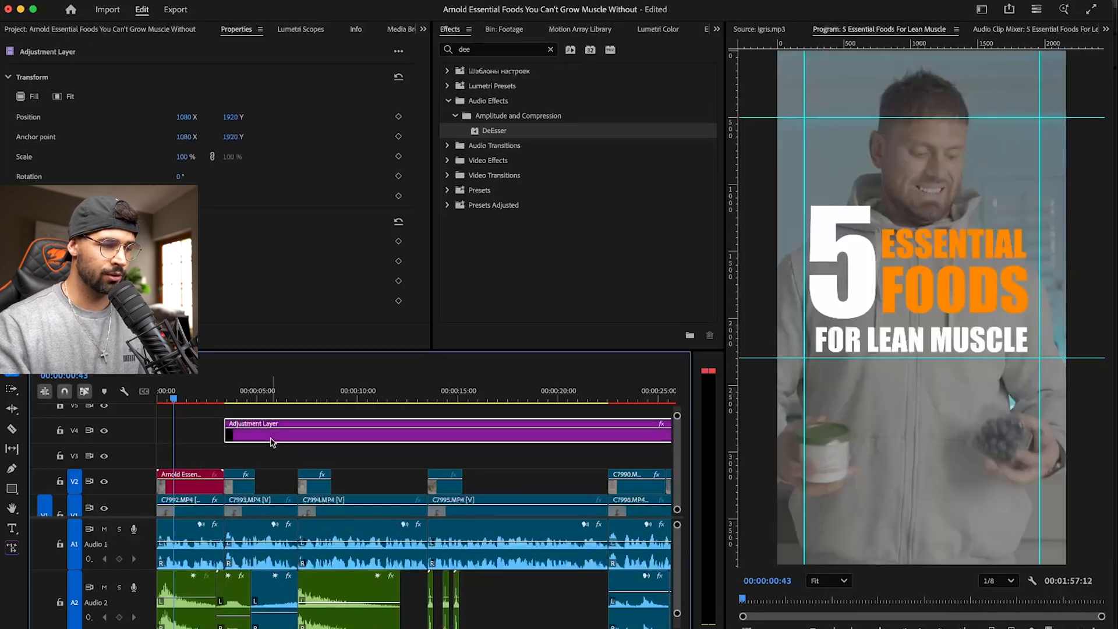
{"action": "key", "text": "super+Tab"}
{"action": "left_click_drag", "start_coordinate": [385, 413], "coordinate": [379, 414]}
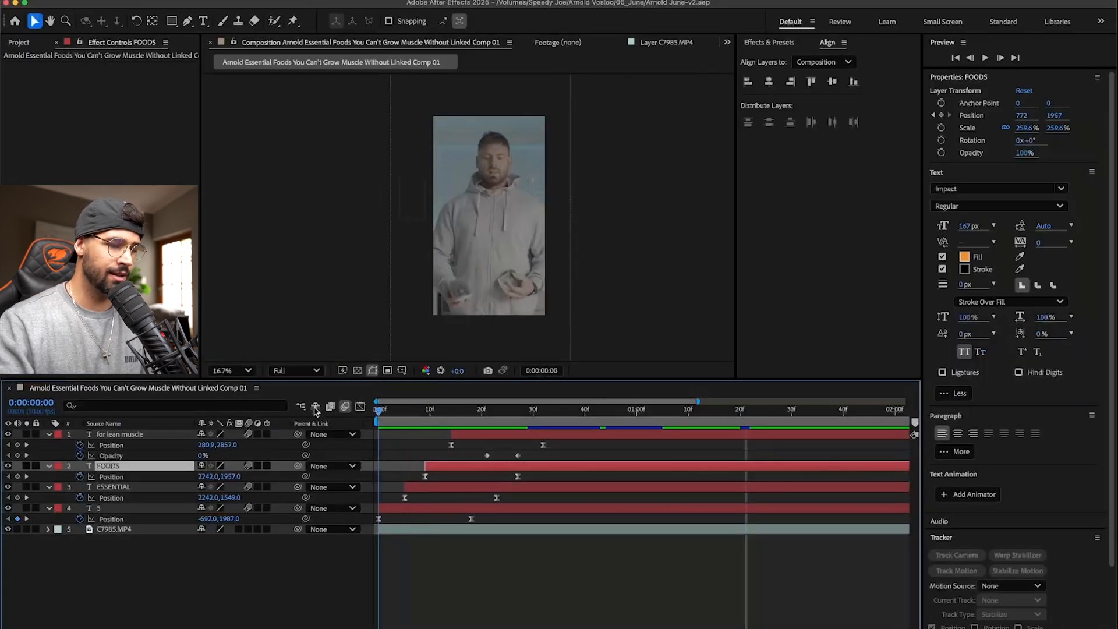
{"action": "key", "text": "super+v"}
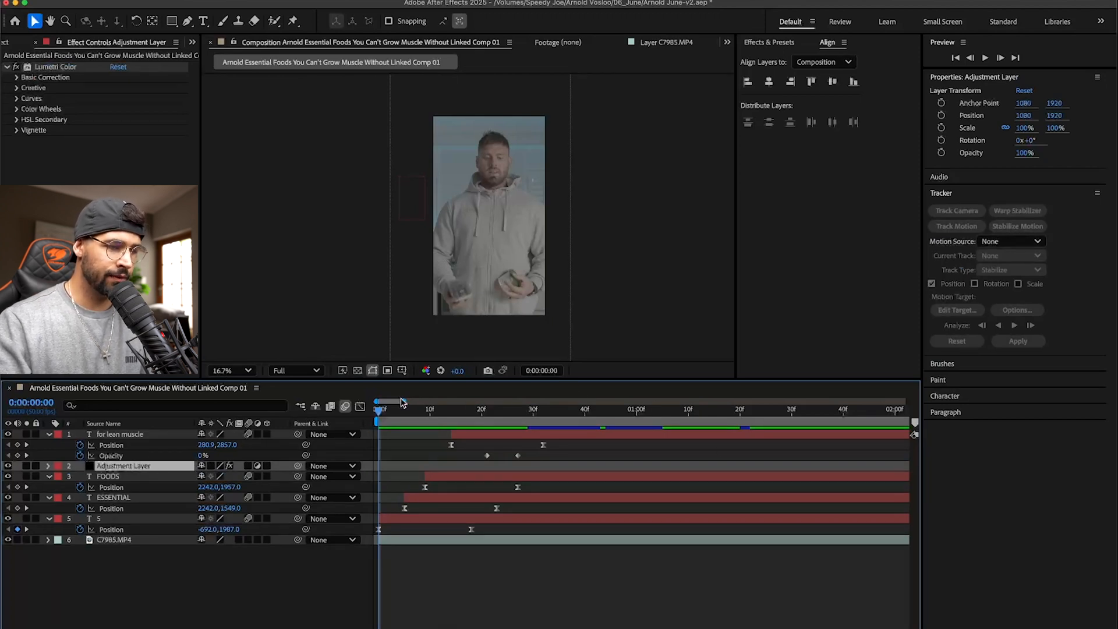
- Shift the pasted Adjustment Layer near the composition start and place it below the text layers, directly above C7985.MP4
{"action": "left_click_drag", "start_coordinate": [404, 401], "coordinate": [896, 401]}
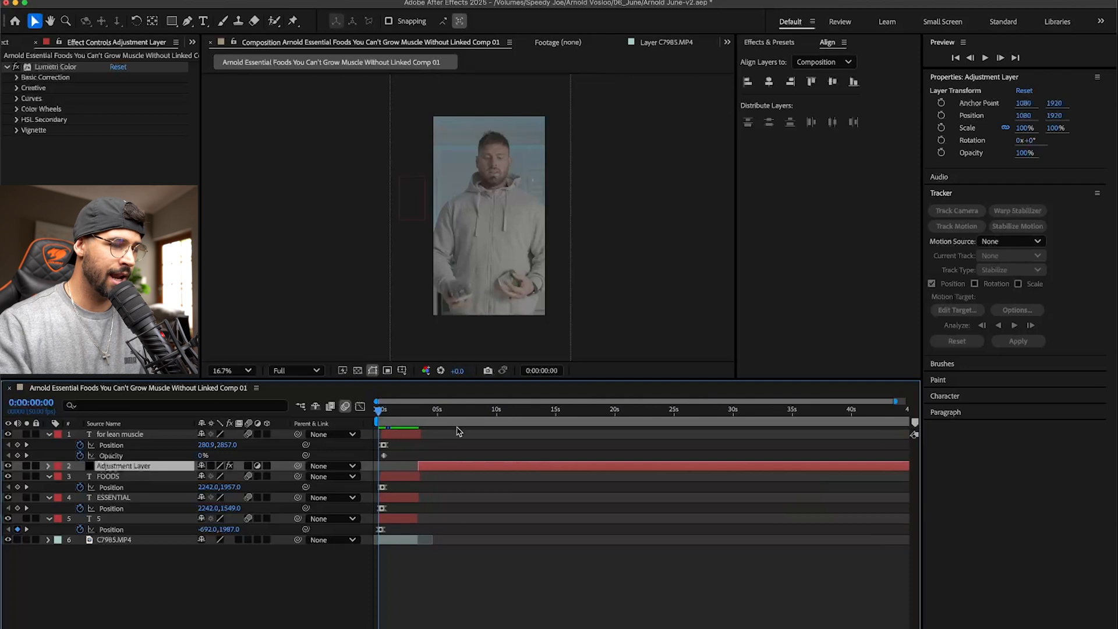
{"action": "left_click_drag", "start_coordinate": [439, 470], "coordinate": [393, 470]}
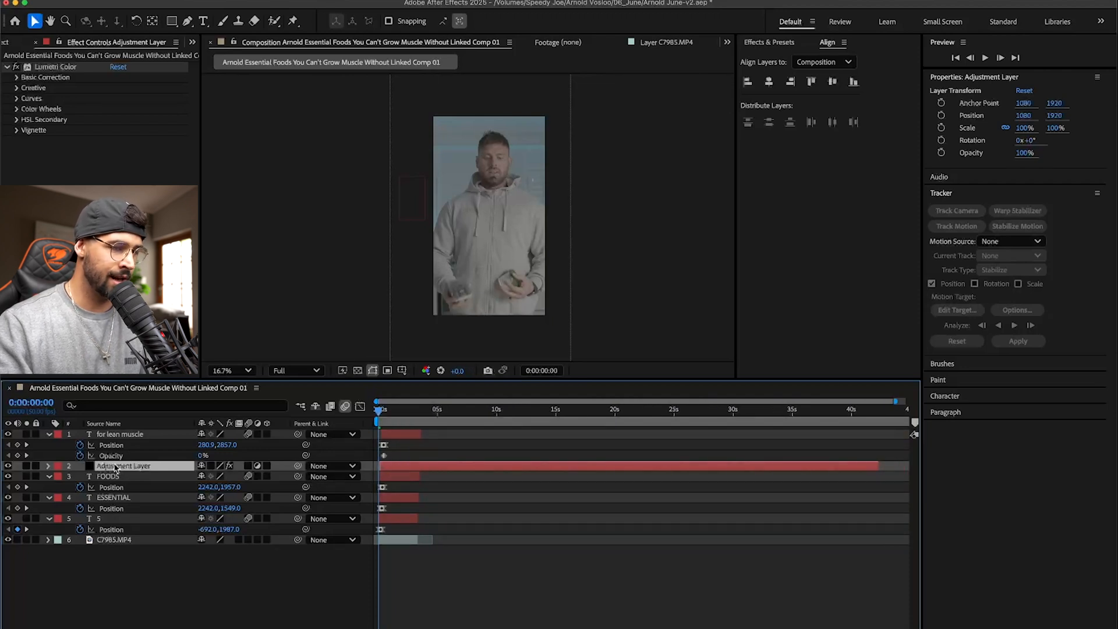
{"action": "key", "text": "space"}
{"action": "left_click_drag", "start_coordinate": [131, 470], "coordinate": [131, 534]}
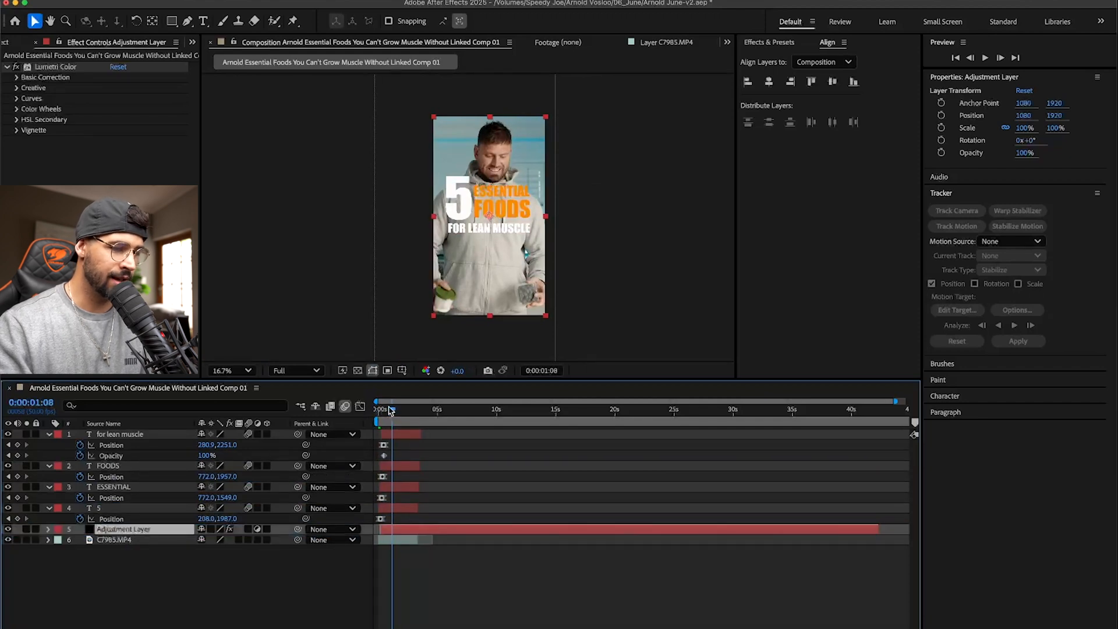
- Align the Adjustment Layer's start exactly with 0:00:00:00 in the composition
{"action": "left_click_drag", "start_coordinate": [389, 409], "coordinate": [360, 411]}
{"action": "key", "text": "equal"}
{"action": "key", "text": "equal"}
{"action": "key", "text": "equal"}
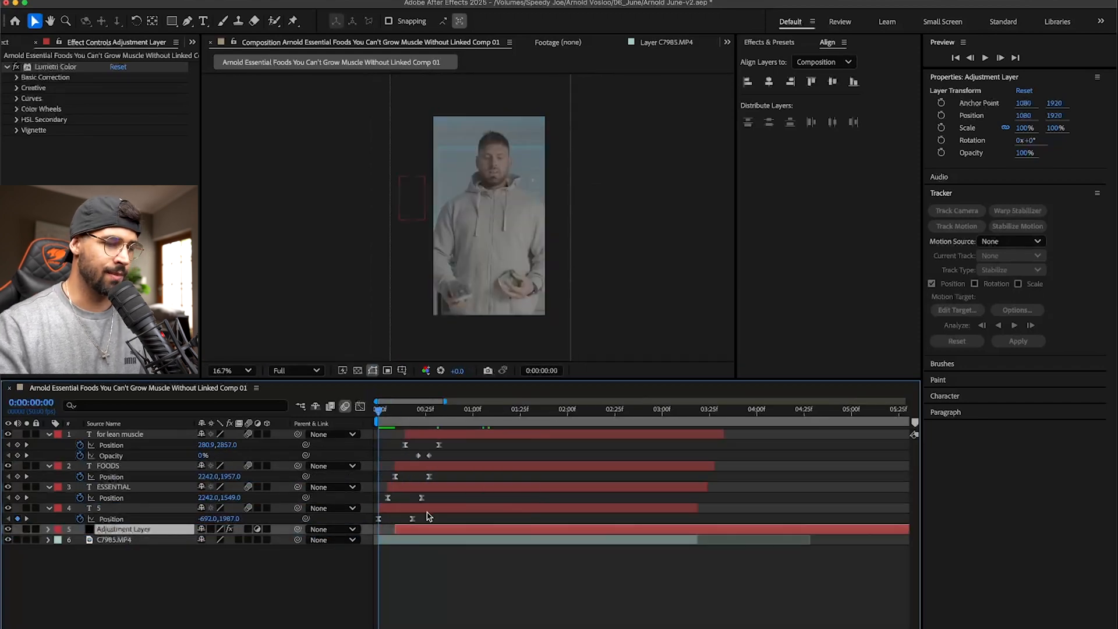
{"action": "left_click_drag", "start_coordinate": [421, 531], "coordinate": [410, 532]}
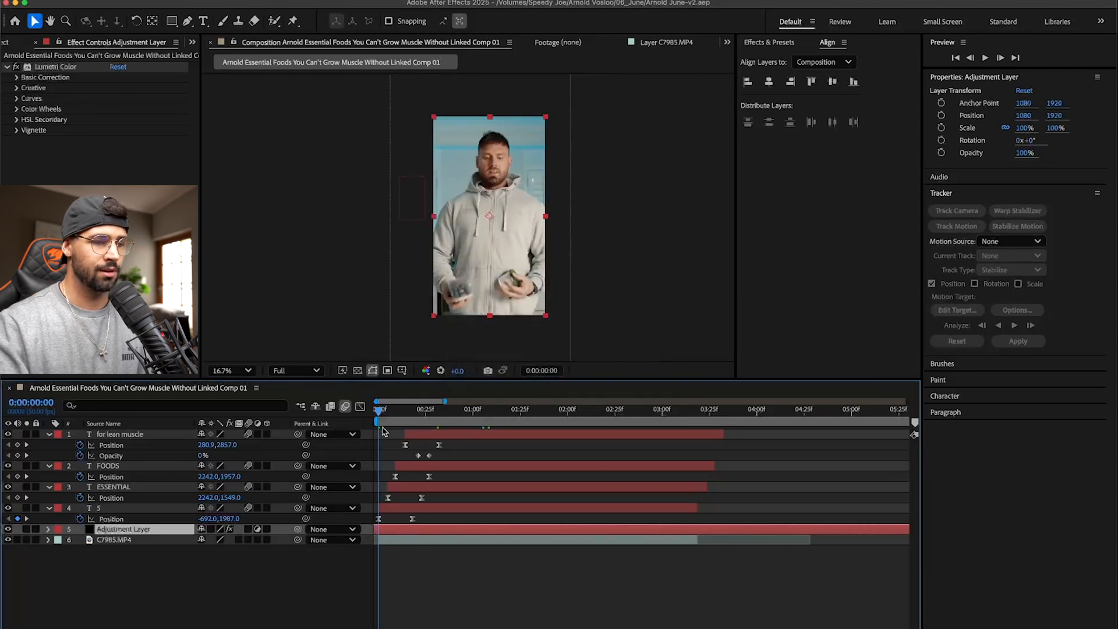
{"action": "key", "text": "minus"}
{"action": "key", "text": "minus"}
{"action": "key", "text": "minus"}
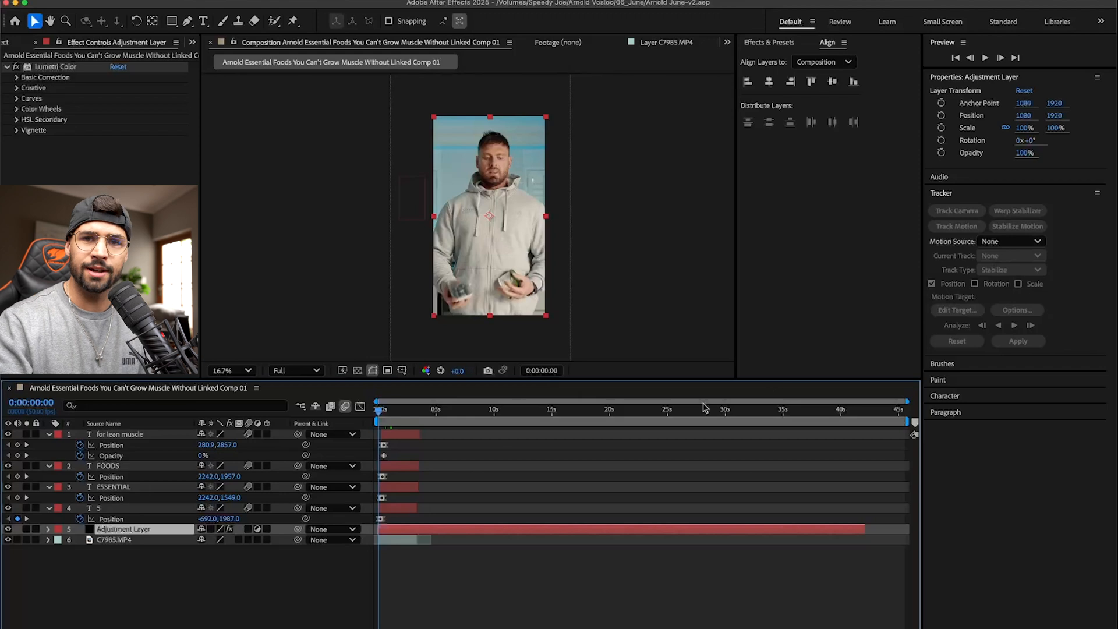
- Switch to Premiere Pro, save the project and play the sequence from the start
{"action": "key", "text": "super+Tab"}
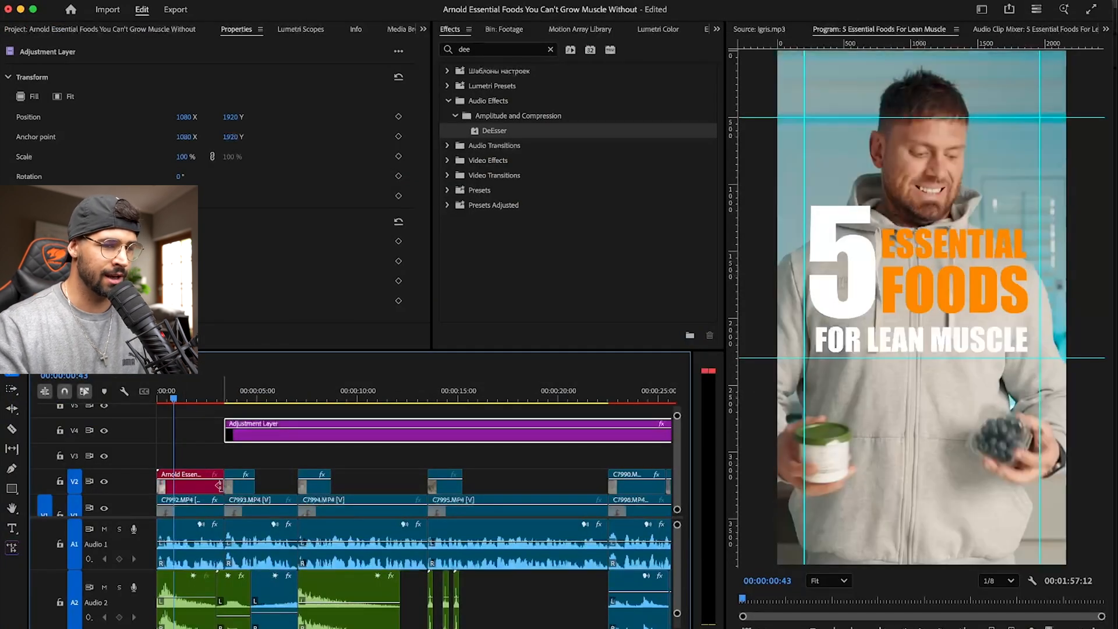
{"action": "key", "text": "super+s"}
{"action": "key", "text": "Home"}
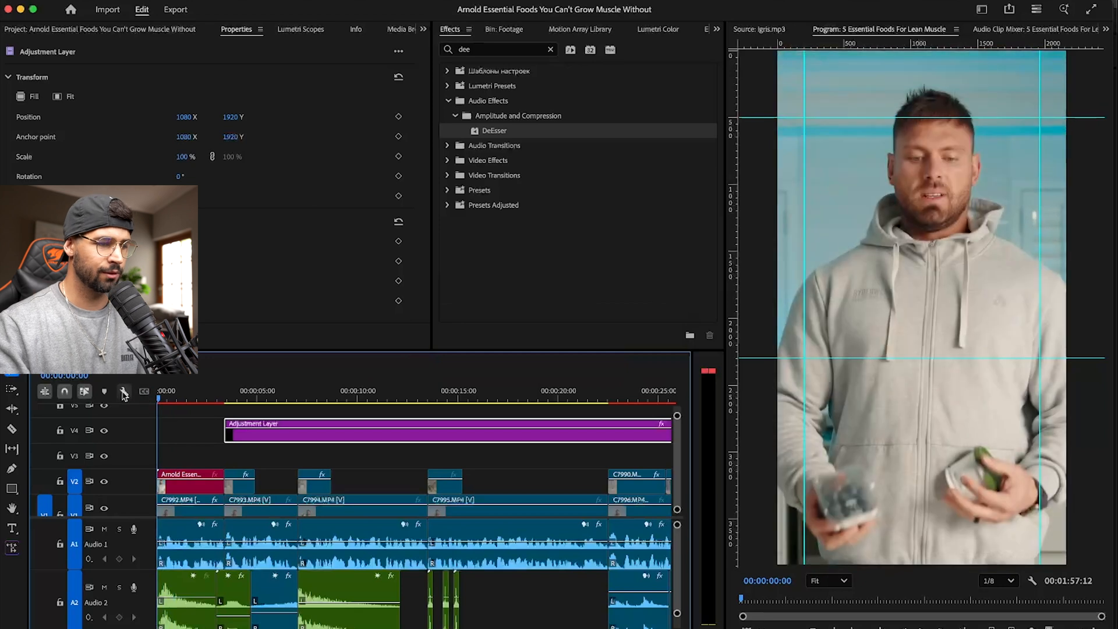
{"action": "key", "text": "space"}
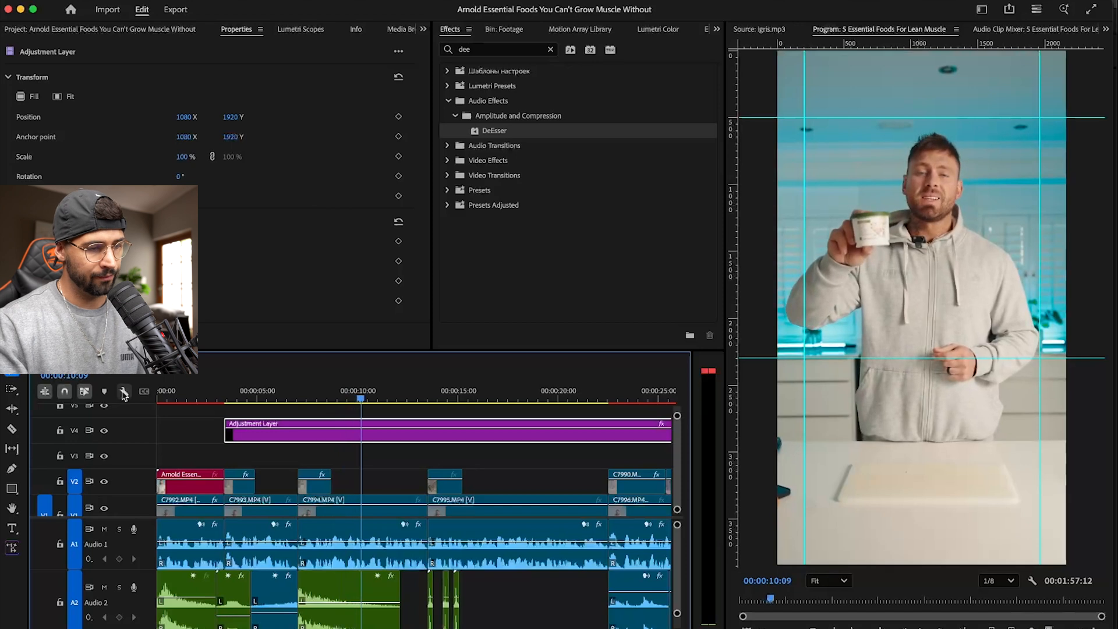
- Replay the opening title in the sequence and scrub ahead to the cottage cheese close-up at about 00:00:08:08
{"action": "key", "text": "="}
{"action": "left_click", "coordinate": [281, 399]}
{"action": "left_click_drag", "start_coordinate": [281, 399], "coordinate": [136, 393]}
{"action": "key", "text": "-"}
{"action": "key", "text": "-"}
{"action": "key", "text": "-"}
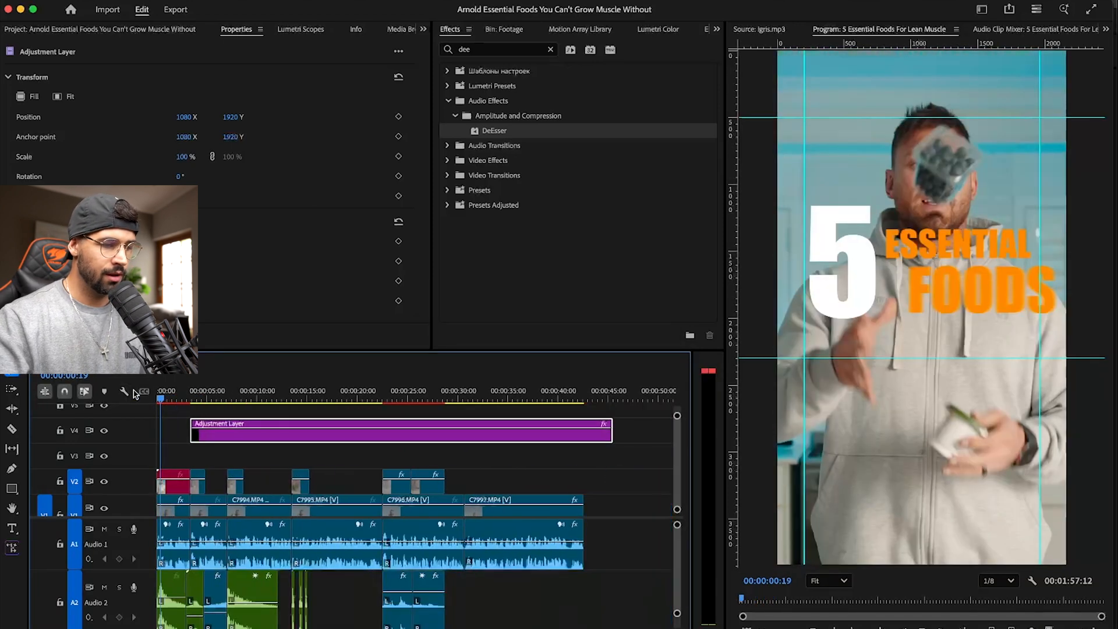
{"action": "scroll", "coordinate": [260, 442], "scroll_direction": "down", "scroll_amount": 1}
{"action": "key", "text": "space"}
{"action": "key", "text": "space"}
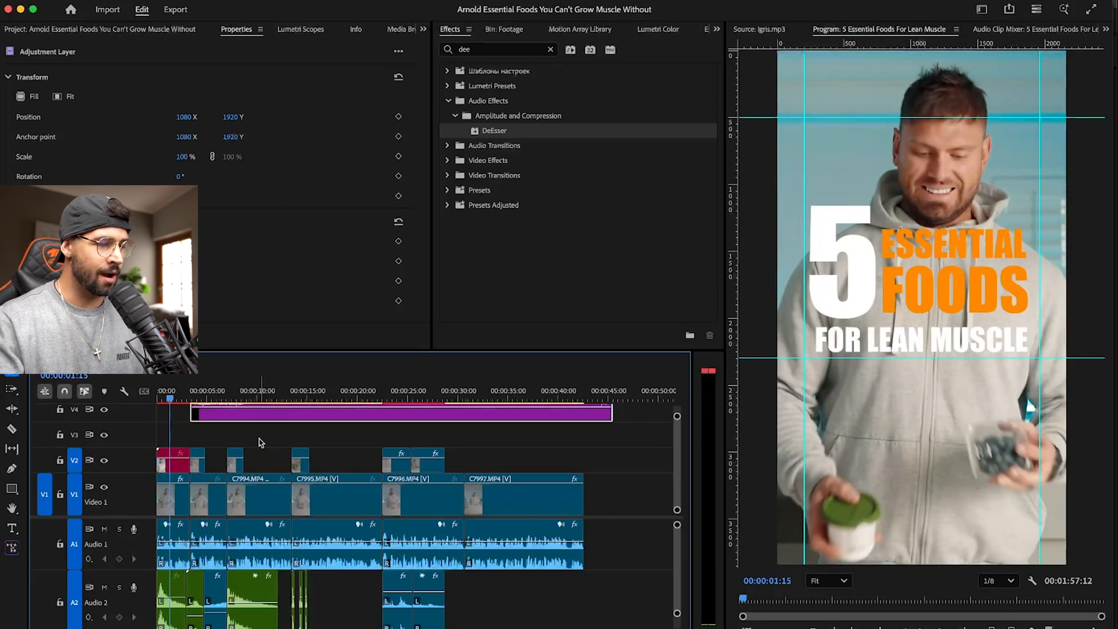
{"action": "left_click_drag", "start_coordinate": [182, 385], "coordinate": [240, 387]}
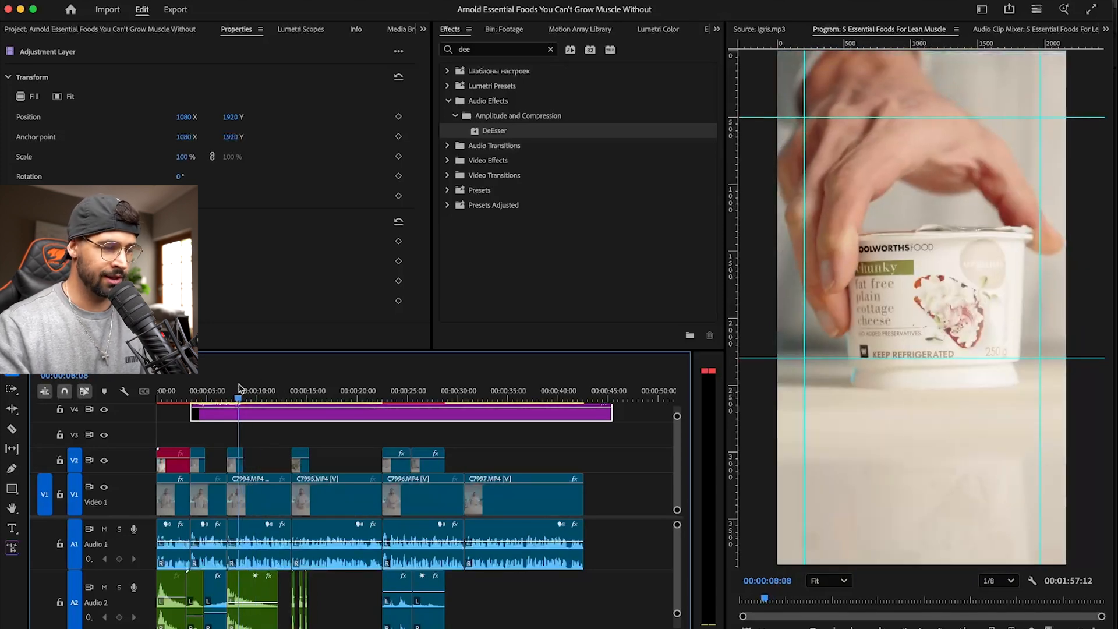
- Play the cottage cheese section of the sequence and return the playhead to about 00:00:07:21
{"action": "key", "text": "space"}
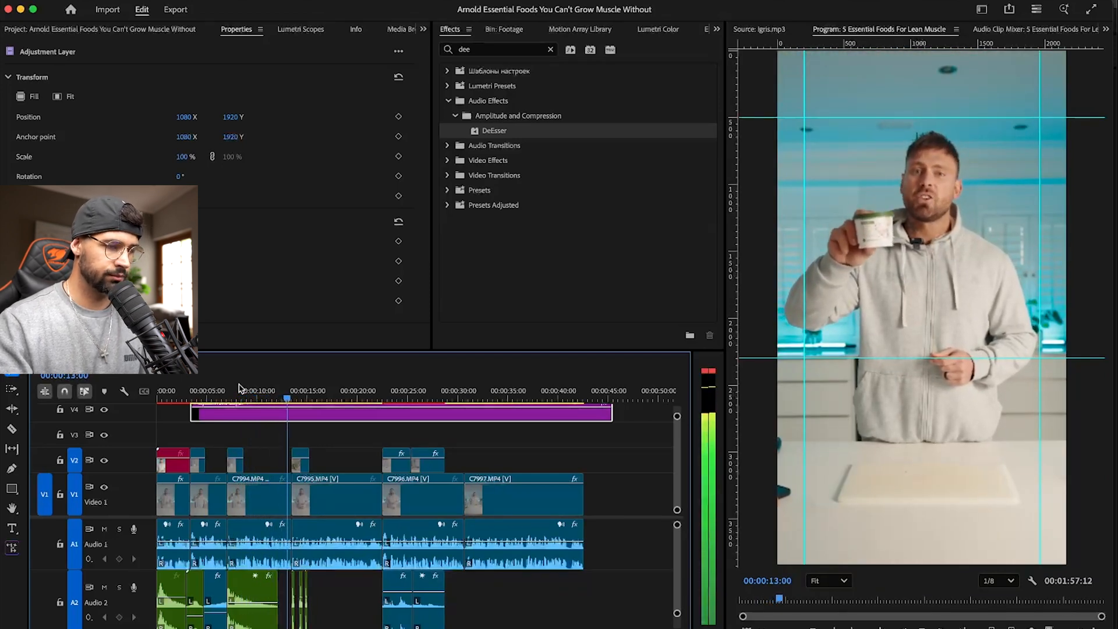
{"action": "key", "text": "space"}
{"action": "left_click_drag", "start_coordinate": [289, 391], "coordinate": [231, 391]}
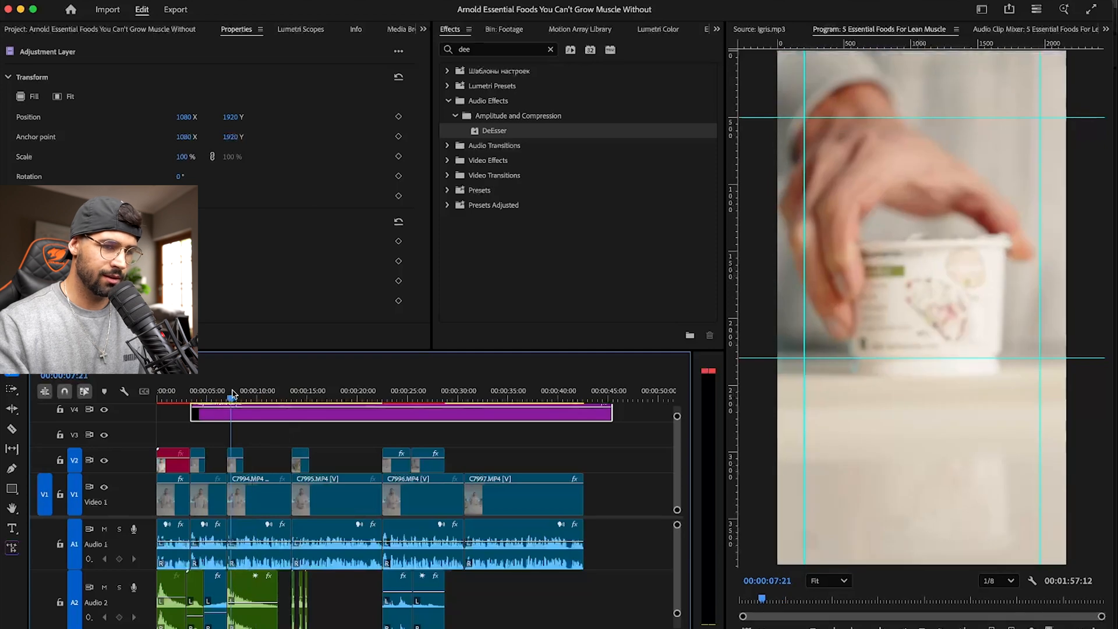
- Split C7994.MP4 on V1 at 00:00:08:39, where the cottage cheese close-up on V2 ends
{"action": "key", "text": "space"}
{"action": "key", "text": "space"}
{"action": "key", "text": "c"}
{"action": "left_click", "coordinate": [251, 490]}
- Replace the second part of C7994.MP4 with a linked After Effects composition
{"action": "key", "text": "v"}
{"action": "left_click", "coordinate": [260, 494]}
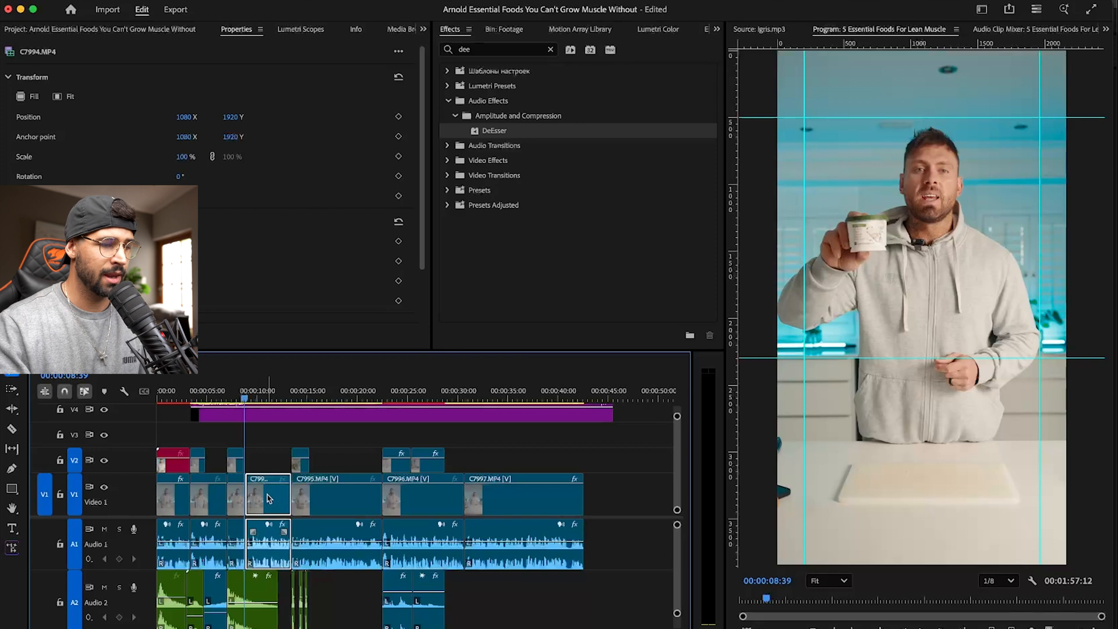
{"action": "right_click", "coordinate": [265, 497]}
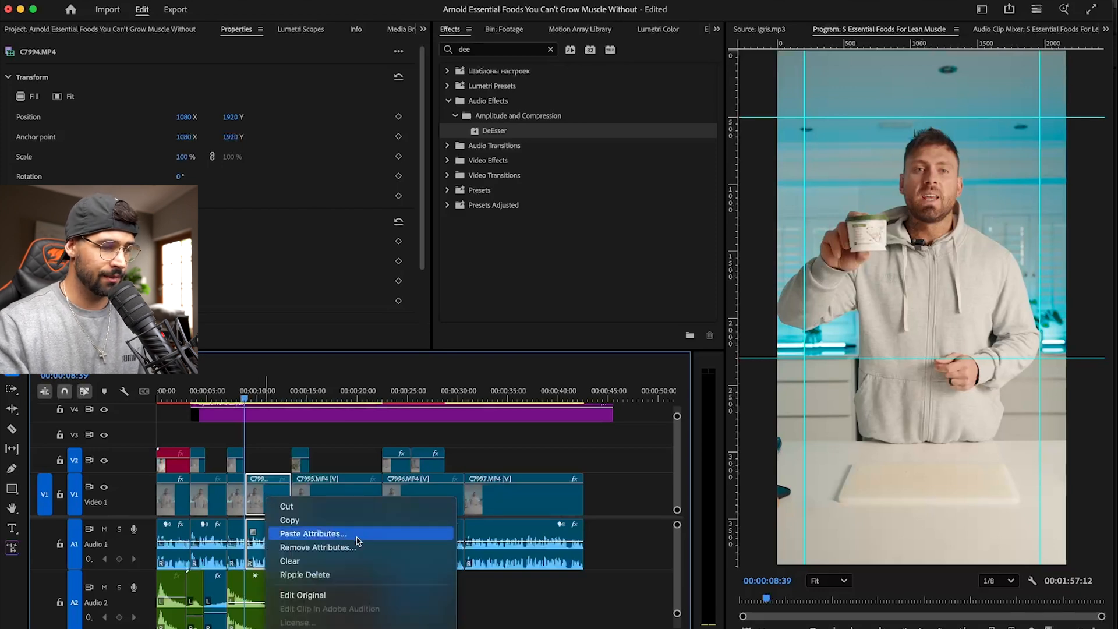
{"action": "scroll", "coordinate": [361, 541], "scroll_direction": "down", "scroll_amount": 5}
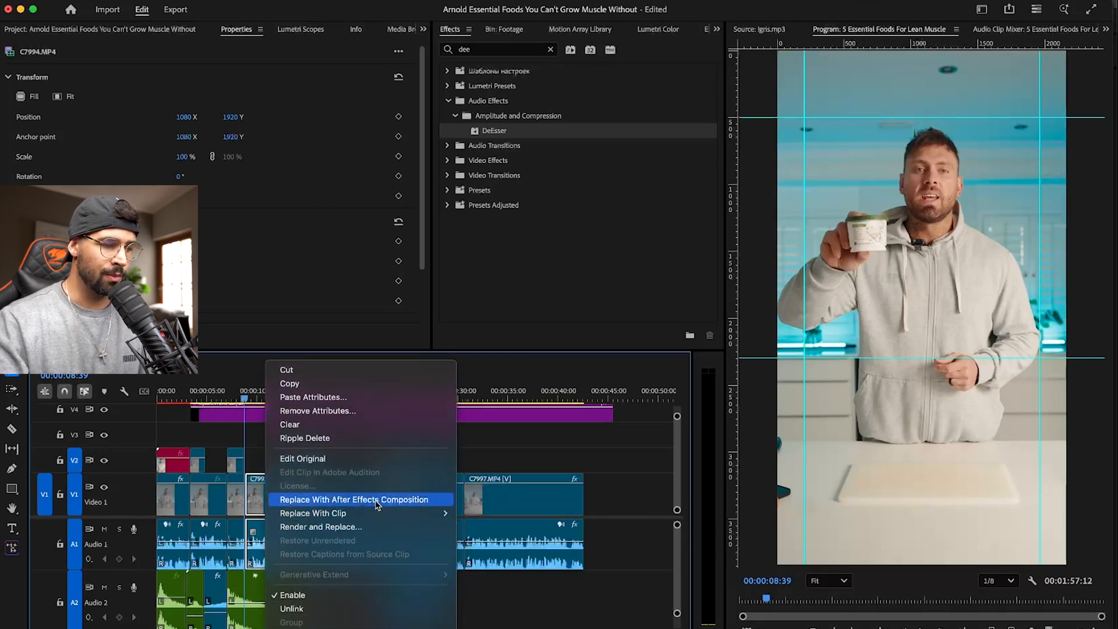
{"action": "left_click", "coordinate": [375, 499]}
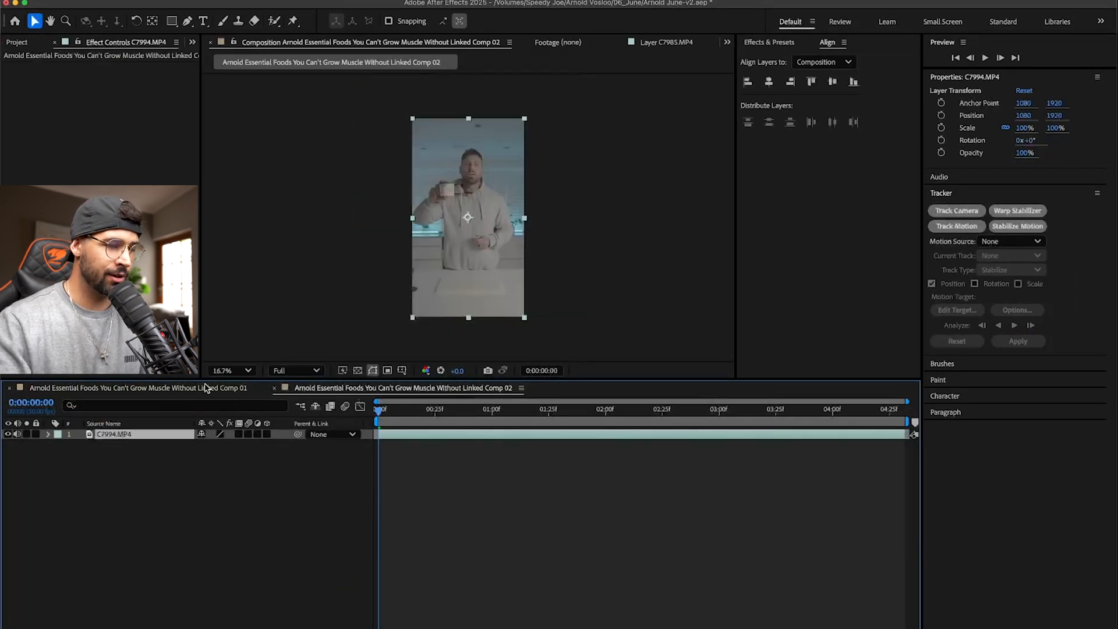
- Copy the Lumetri Color Adjustment Layer into Linked Comp 02 above C7994.MP4, raise the linked clip in the Premiere Pro sequence, and save
{"action": "left_click", "coordinate": [137, 388]}
{"action": "left_click", "coordinate": [387, 391]}
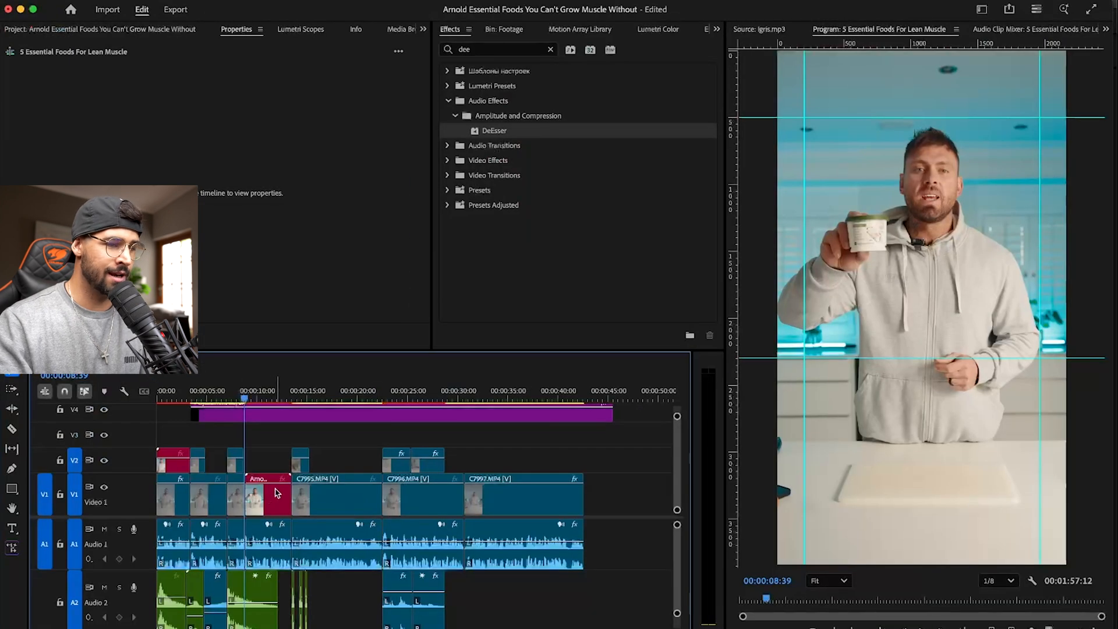
{"action": "scroll", "coordinate": [278, 493], "scroll_direction": "up", "scroll_amount": 3}
{"action": "scroll", "coordinate": [271, 508], "scroll_direction": "down", "scroll_amount": 3}
{"action": "left_click_drag", "start_coordinate": [269, 507], "coordinate": [280, 415]}
{"action": "left_click", "coordinate": [268, 396]}
{"action": "key", "text": "super+s"}
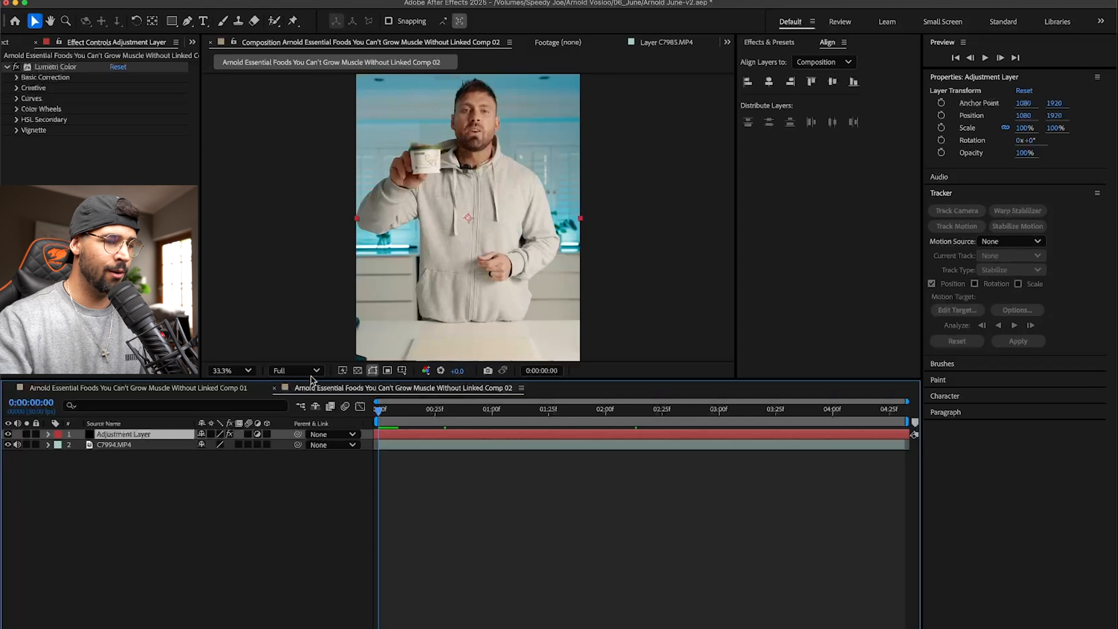
- Check the Adjustment Layer through to the end of Linked Comp 02, save the project and return to 0:00:00:00
{"action": "left_click", "coordinate": [420, 463]}
{"action": "left_click", "coordinate": [394, 437]}
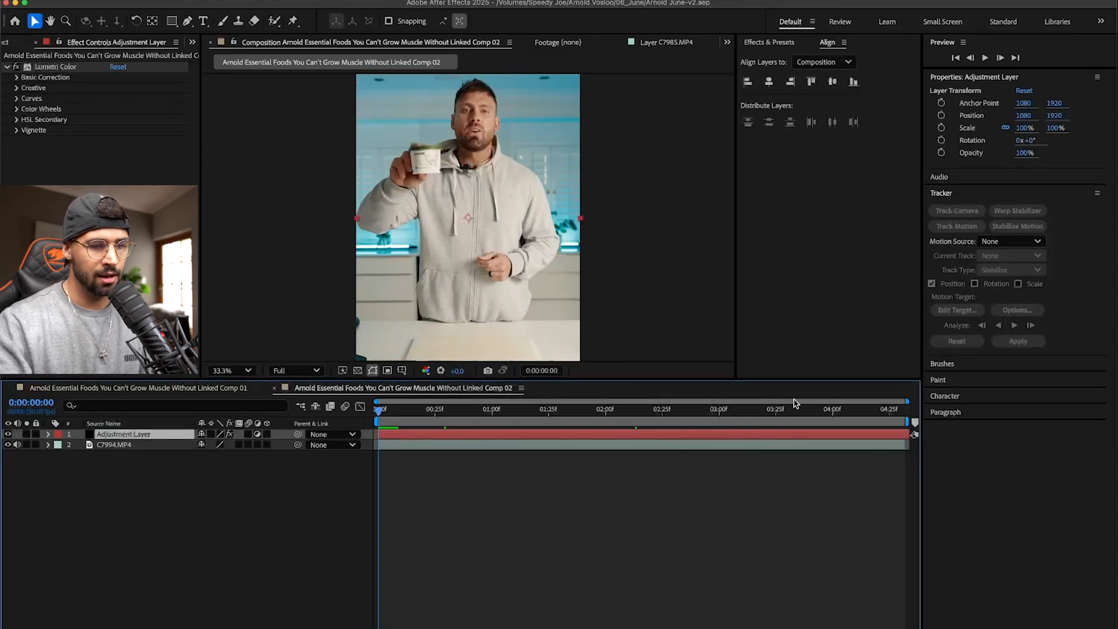
{"action": "left_click_drag", "start_coordinate": [891, 411], "coordinate": [906, 414]}
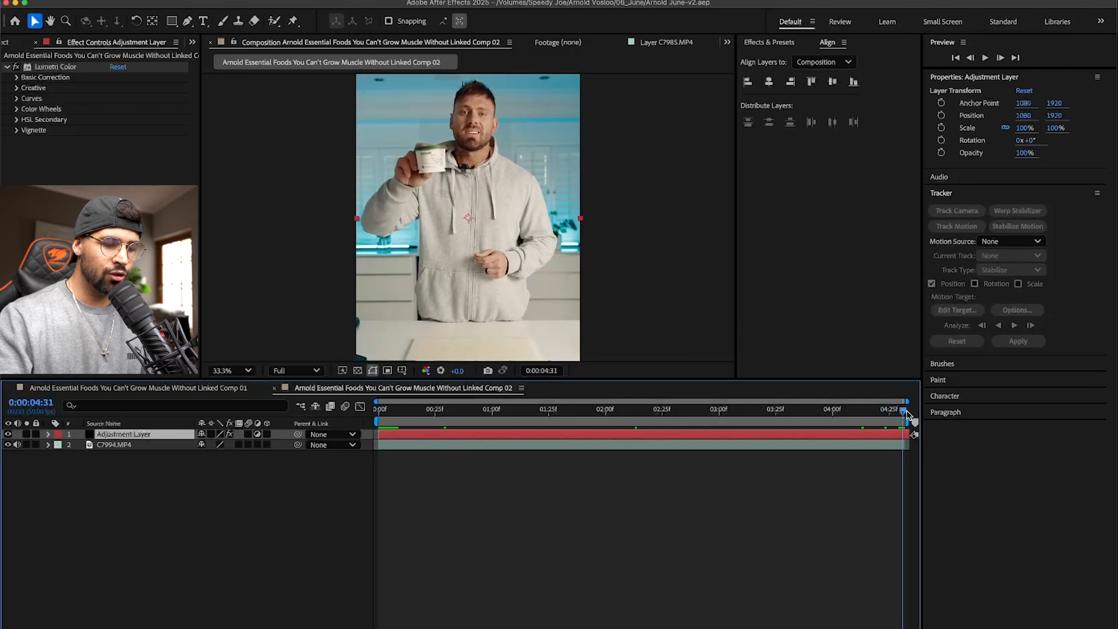
{"action": "key", "text": "cmd+s"}
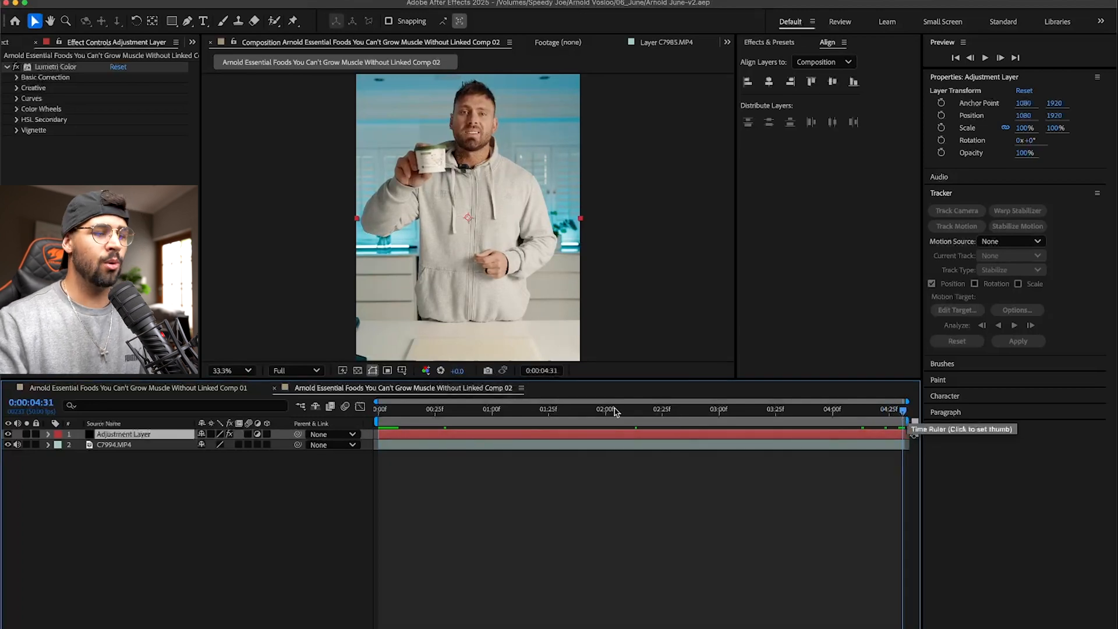
{"action": "left_click_drag", "start_coordinate": [617, 412], "coordinate": [353, 423]}
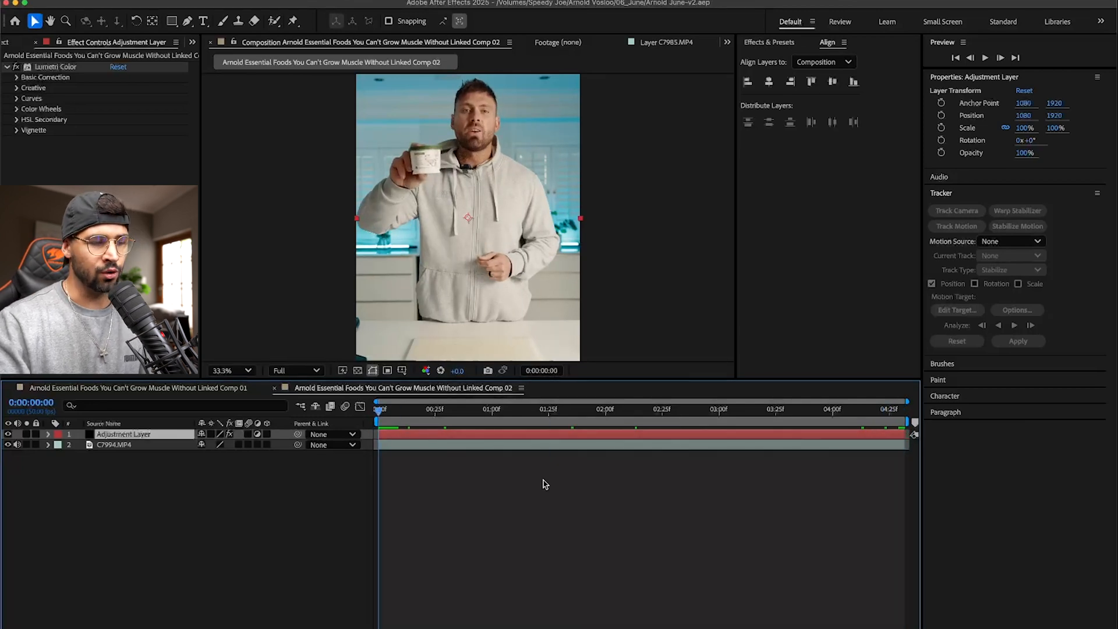
- Try masking C7994.MP4 with a rounded rectangle around the presenter's upper body
{"action": "key", "text": "comma"}
{"action": "key", "text": "comma"}
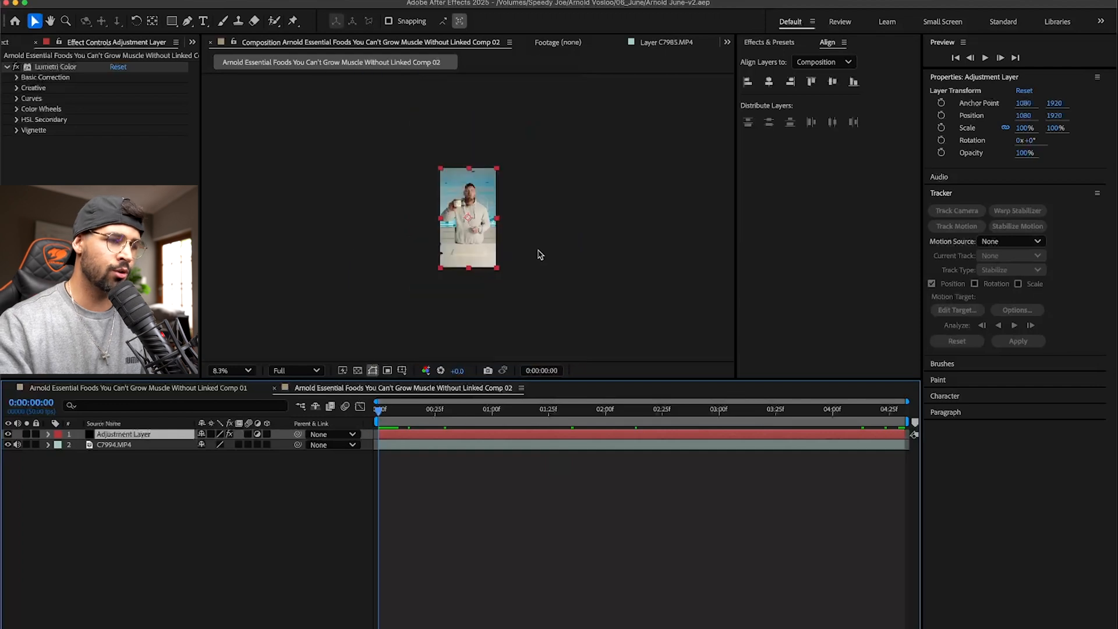
{"action": "left_click", "coordinate": [579, 267]}
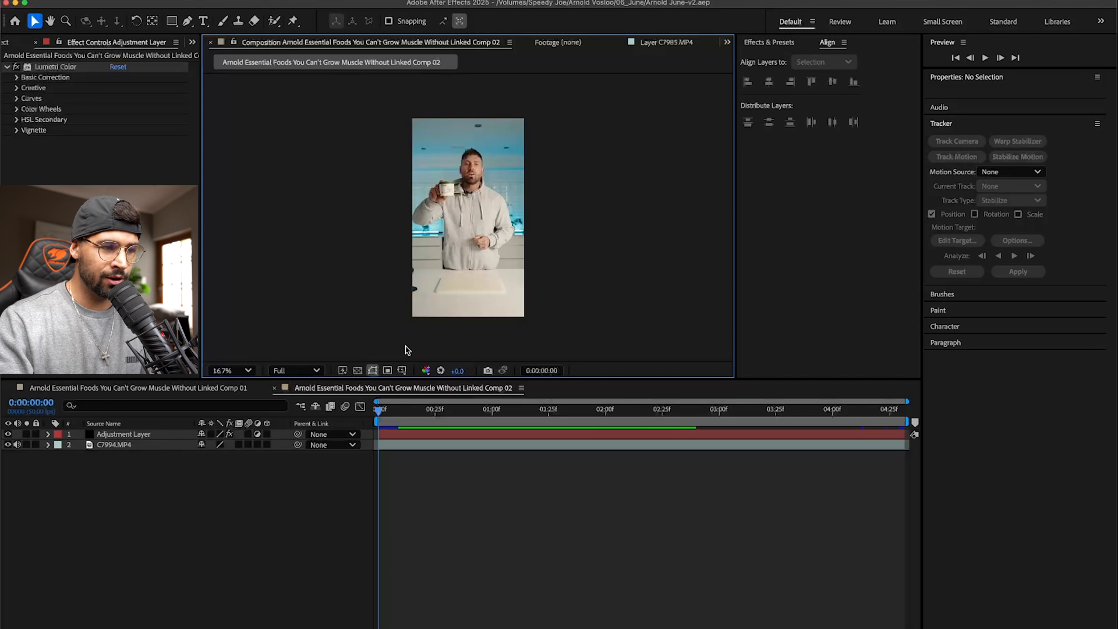
{"action": "left_click", "coordinate": [145, 445]}
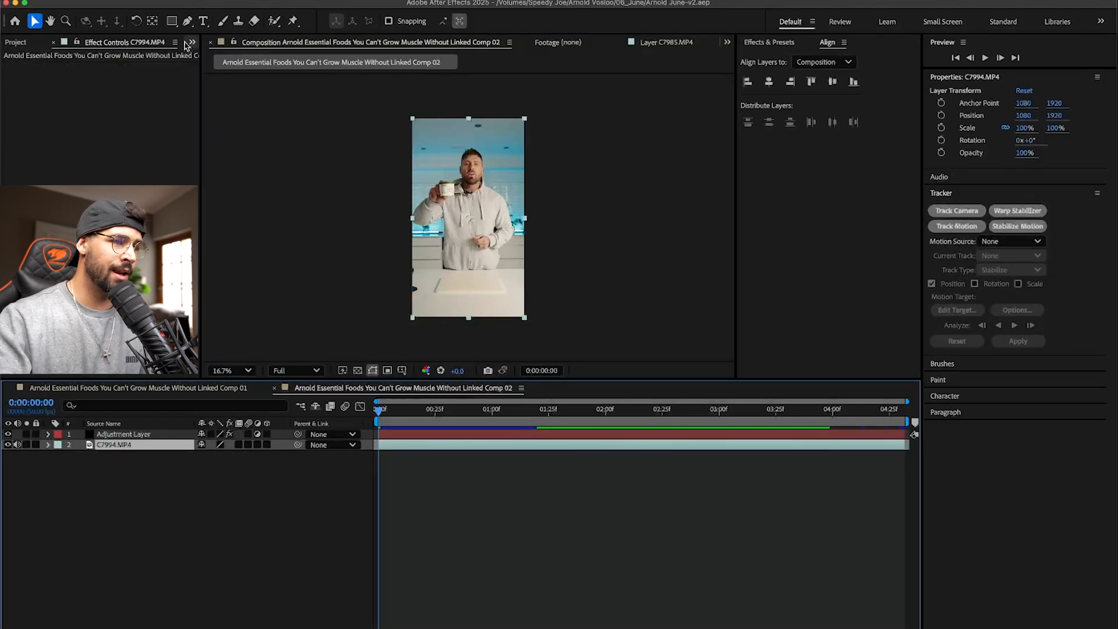
{"action": "left_click_drag", "start_coordinate": [172, 21], "coordinate": [241, 26]}
{"action": "left_click_drag", "start_coordinate": [418, 145], "coordinate": [519, 234]}
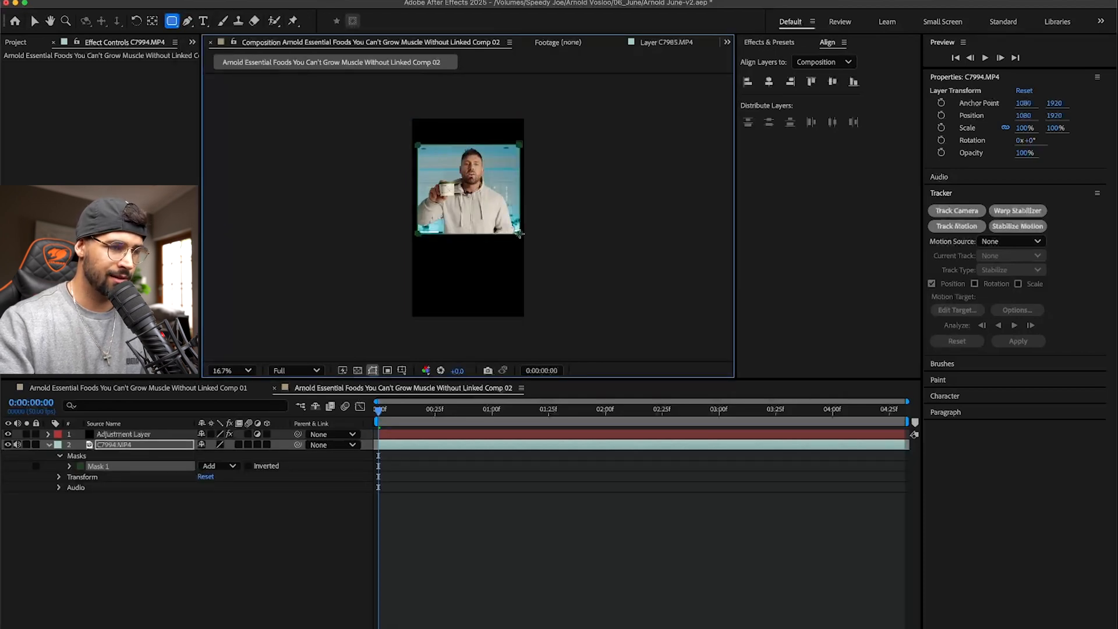
{"action": "key", "text": "v"}
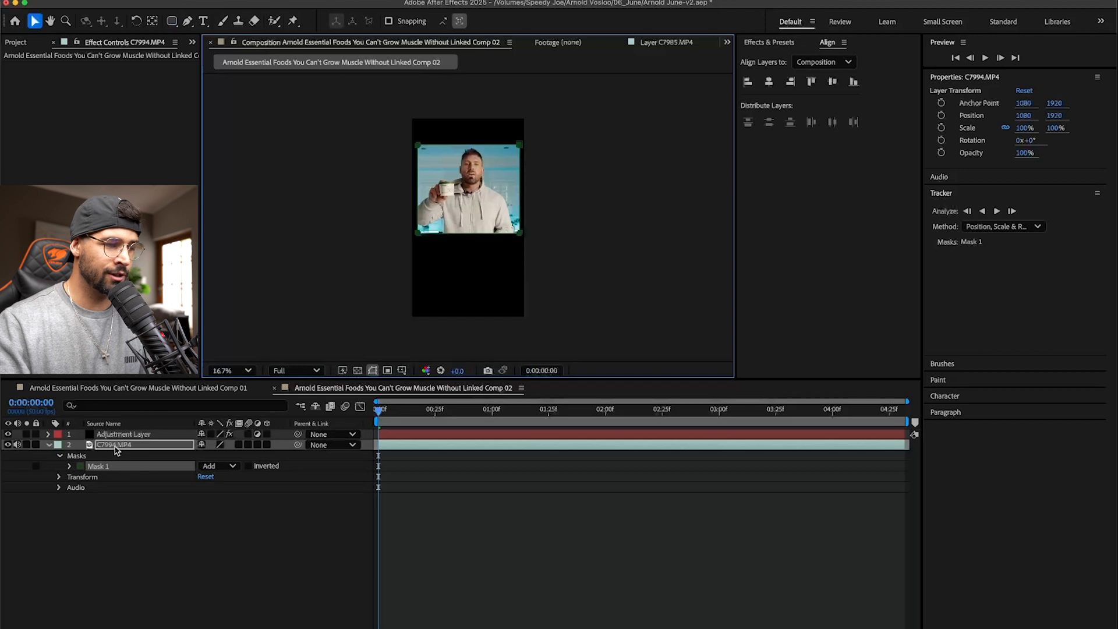
- Delete Mask 1 from the C7994.MP4 layer
{"action": "left_click", "coordinate": [156, 446]}
{"action": "key", "text": "m"}
{"action": "left_click", "coordinate": [138, 490]}
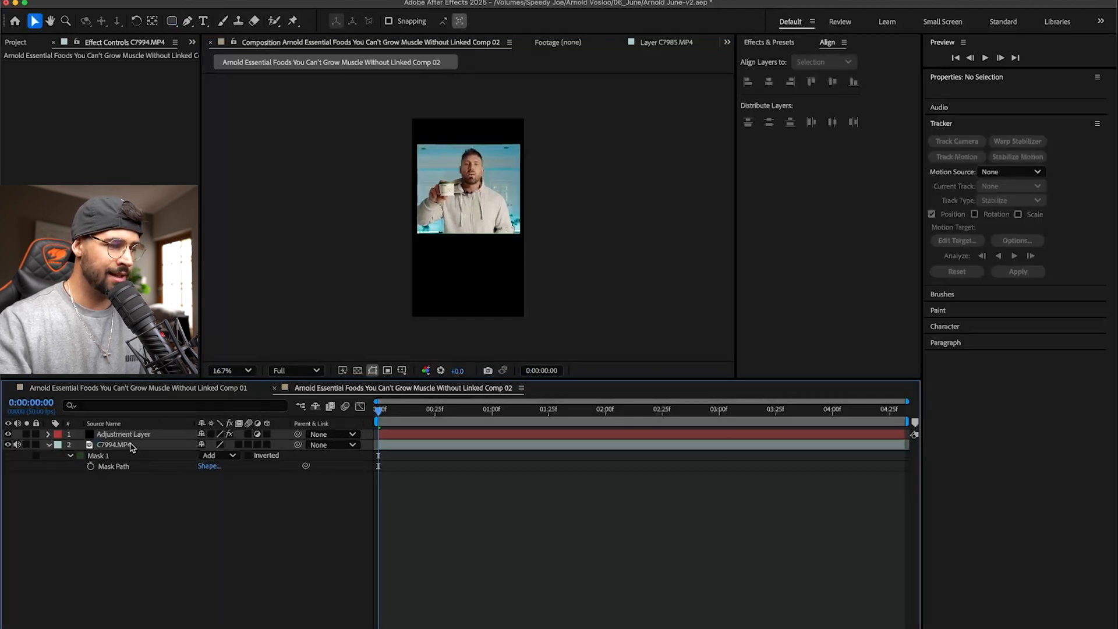
{"action": "left_click", "coordinate": [137, 461]}
{"action": "left_click", "coordinate": [102, 457]}
{"action": "key", "text": "Delete"}
{"action": "left_click", "coordinate": [130, 482]}
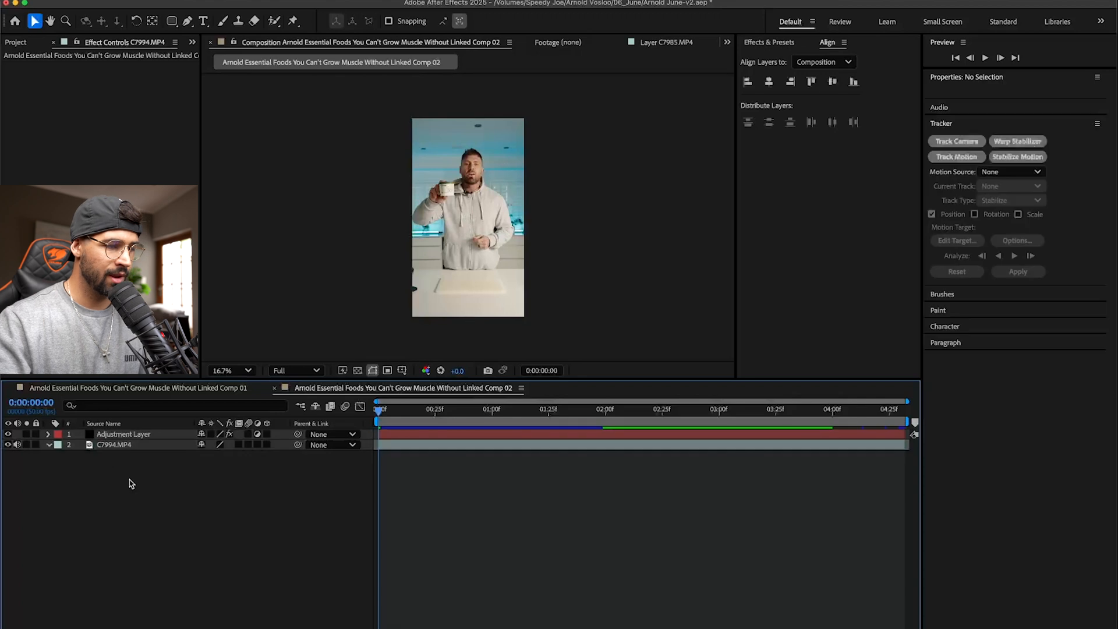
- Draw a wide rounded rectangle mask on C7994.MP4 from above the presenter's head to the lower chest
{"action": "left_click", "coordinate": [130, 449]}
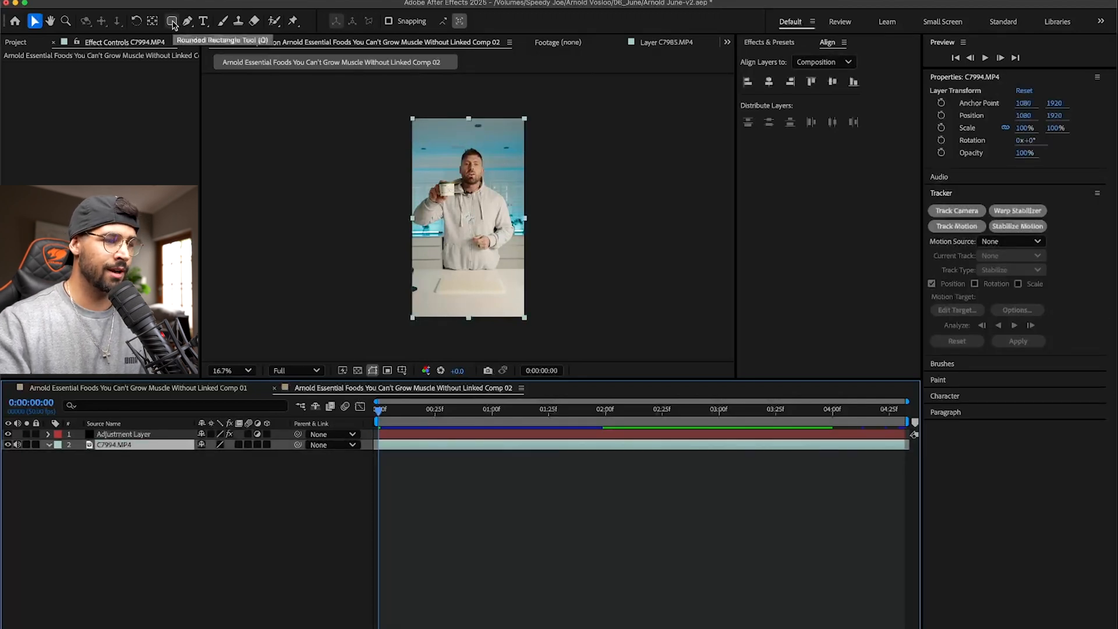
{"action": "left_click", "coordinate": [171, 21]}
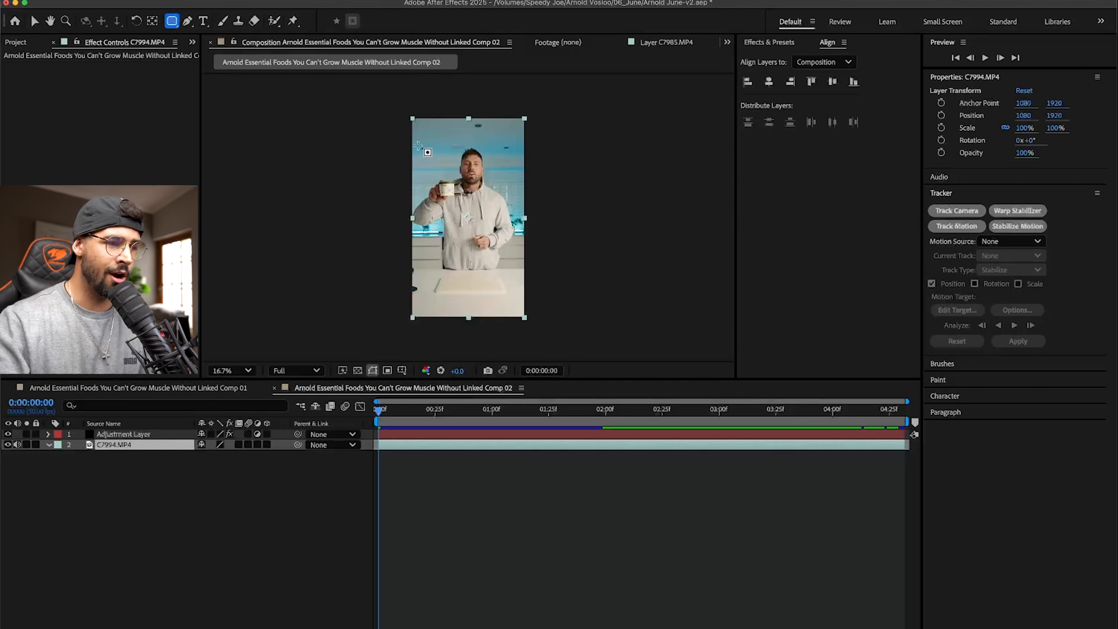
{"action": "left_click_drag", "start_coordinate": [415, 143], "coordinate": [521, 225]}
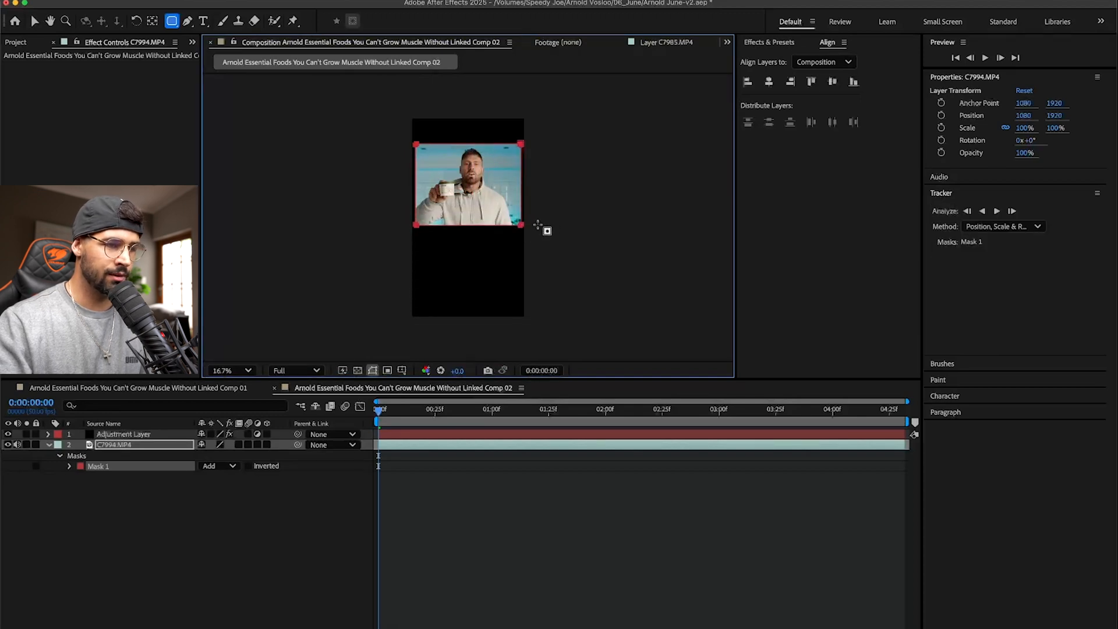
{"action": "key", "text": "v"}
- Center the masked C7994.MP4 layer horizontally, align it to the composition's bottom edge, and raise it to Y position 3590.8
{"action": "left_click", "coordinate": [768, 81]}
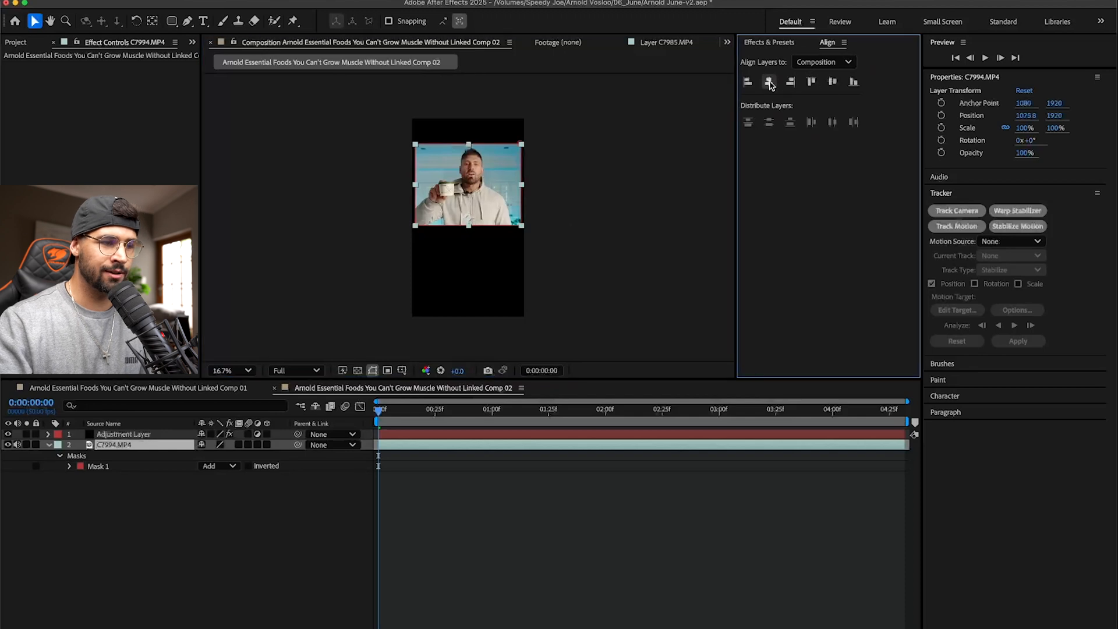
{"action": "left_click", "coordinate": [853, 81]}
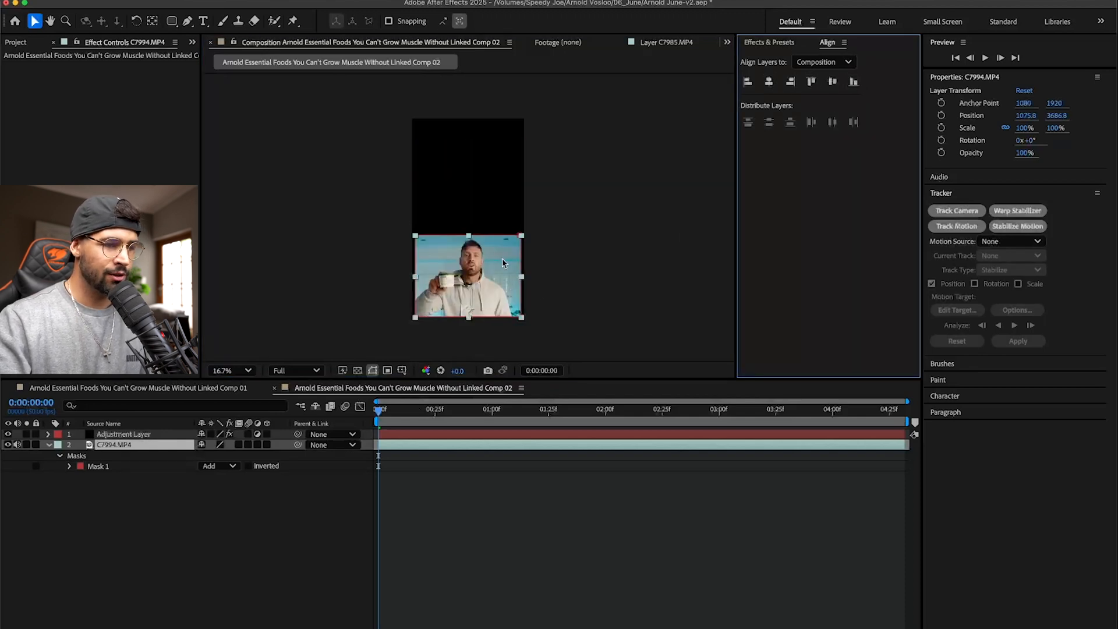
{"action": "left_click_drag", "start_coordinate": [500, 264], "coordinate": [500, 283]}
{"action": "key", "text": "super+z"}
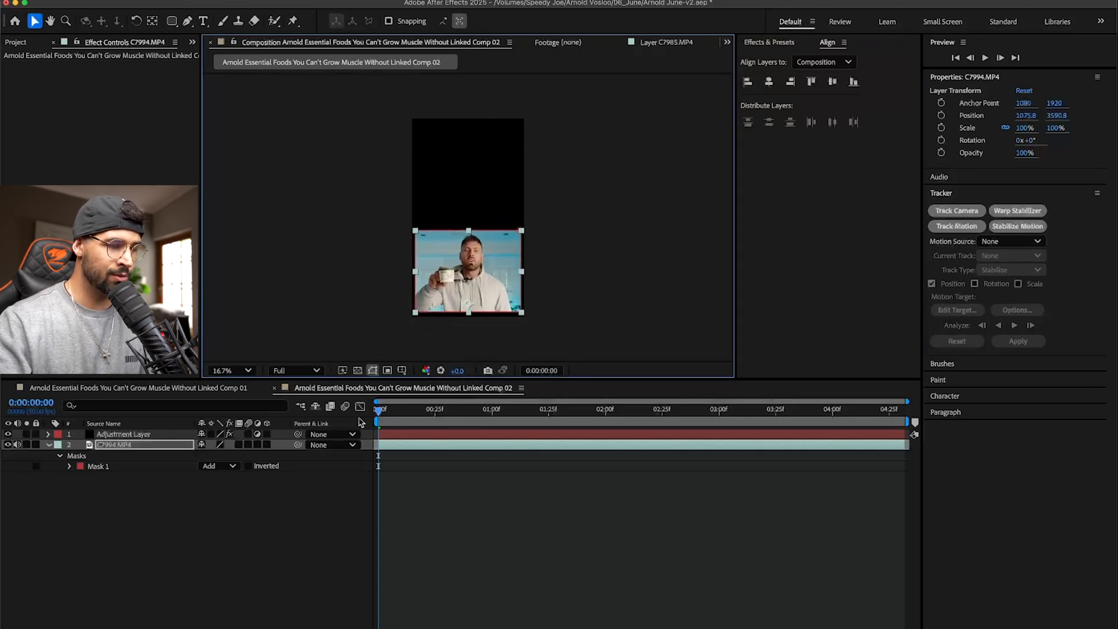
- Scale C7994.MP4 to 82% and raise it to Y position 3410.8
{"action": "key", "text": "s"}
{"action": "left_click_drag", "start_coordinate": [220, 454], "coordinate": [210, 457]}
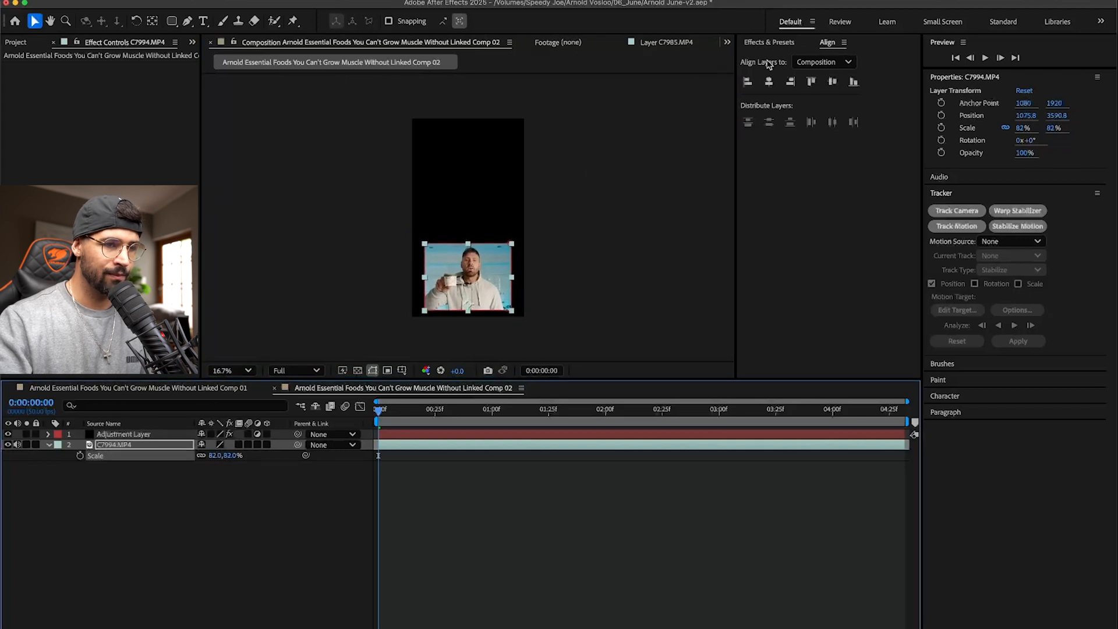
{"action": "left_click_drag", "start_coordinate": [497, 293], "coordinate": [496, 283]}
{"action": "left_click", "coordinate": [618, 276]}
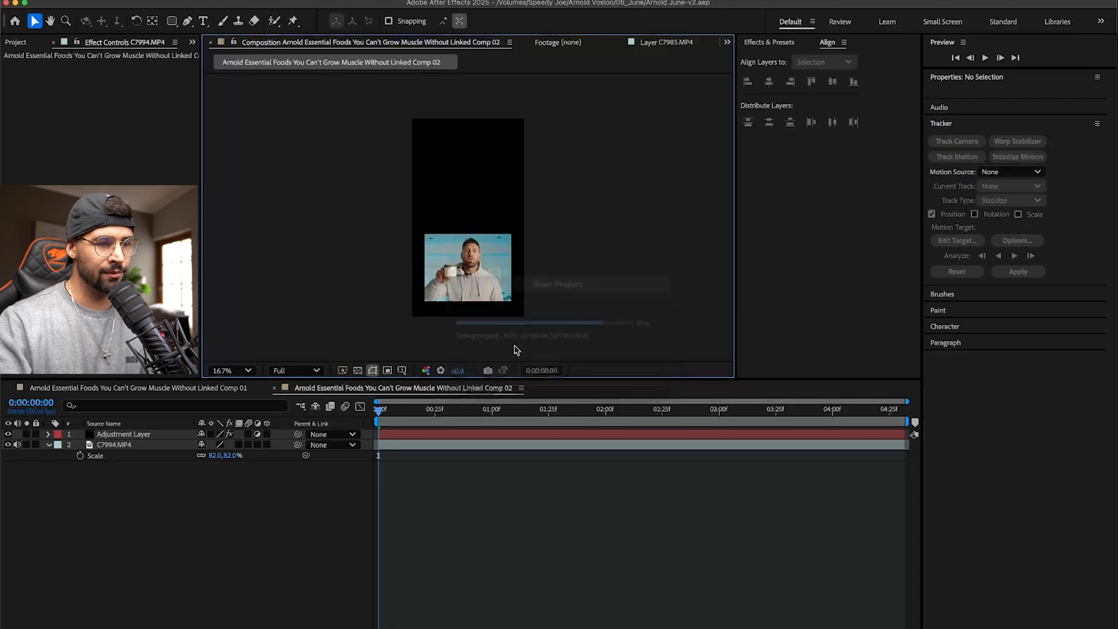
- Lock the Adjustment Layer and add a Position keyframe to C7994.MP4 at 0:00:00:00
{"action": "left_click", "coordinate": [479, 313]}
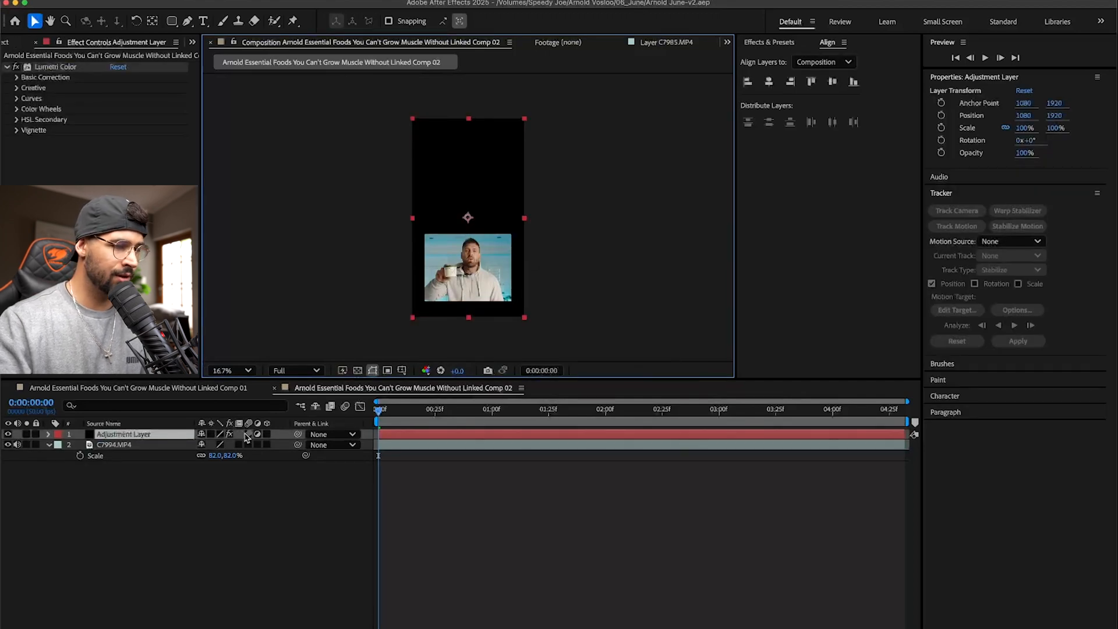
{"action": "left_click", "coordinate": [35, 433]}
{"action": "left_click", "coordinate": [115, 445]}
{"action": "key", "text": "p"}
{"action": "left_click", "coordinate": [80, 455]}
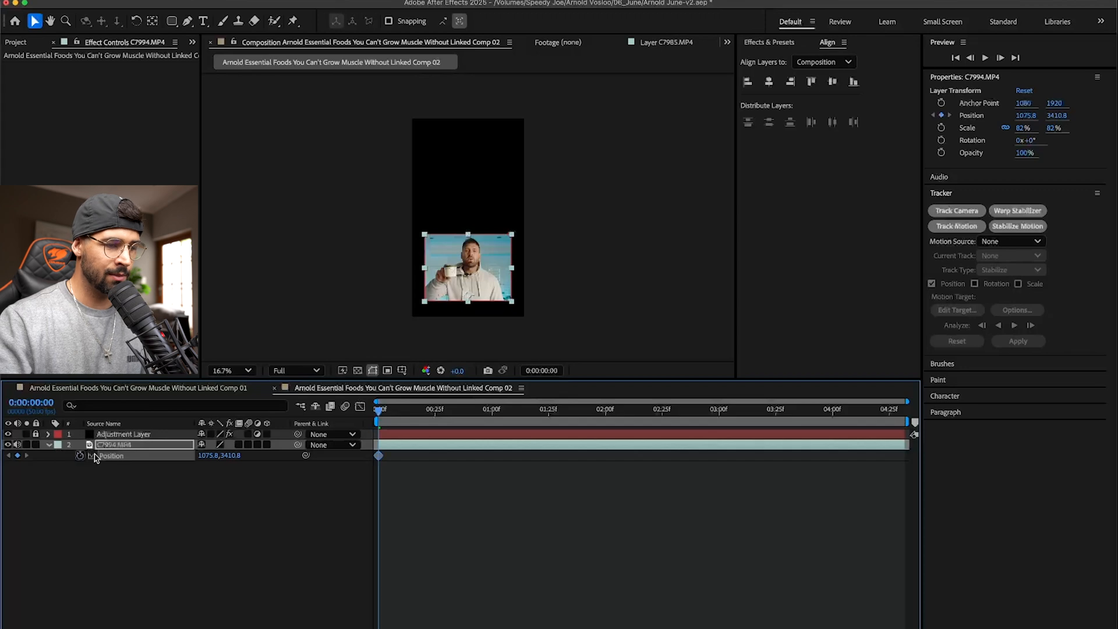
- Shift the Position keyframe to about 16 frames and set a starting Position of 1075.8, 4380.8 at 0:00:00:00
{"action": "mouse_move", "coordinate": [380, 460]}
{"action": "left_click_drag", "start_coordinate": [379, 460], "coordinate": [415, 459]}
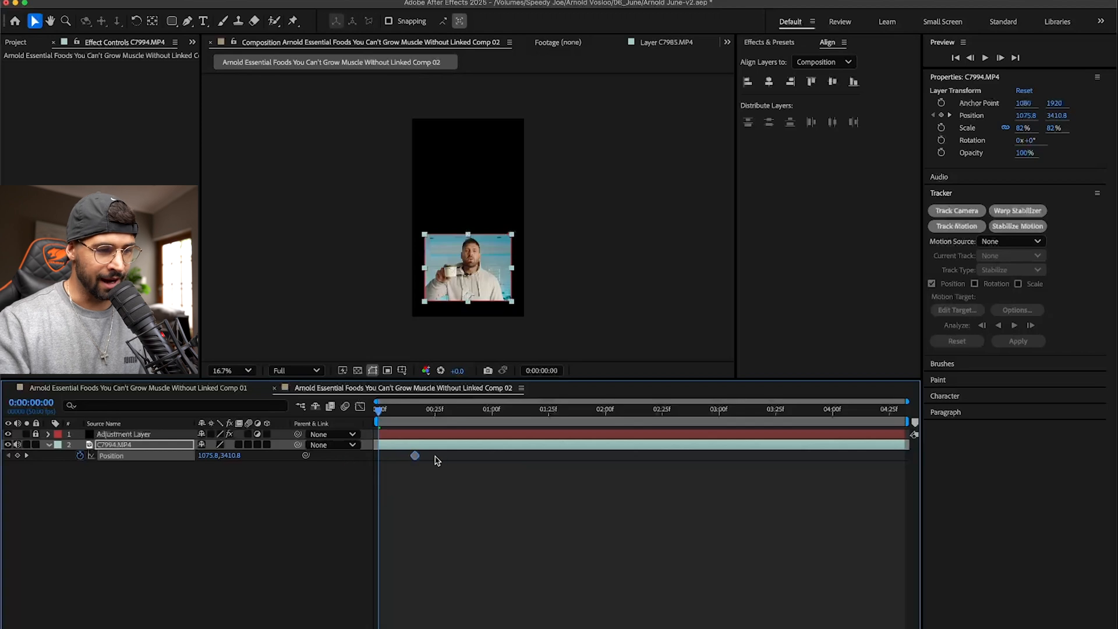
{"action": "left_click_drag", "start_coordinate": [236, 455], "coordinate": [317, 437]}
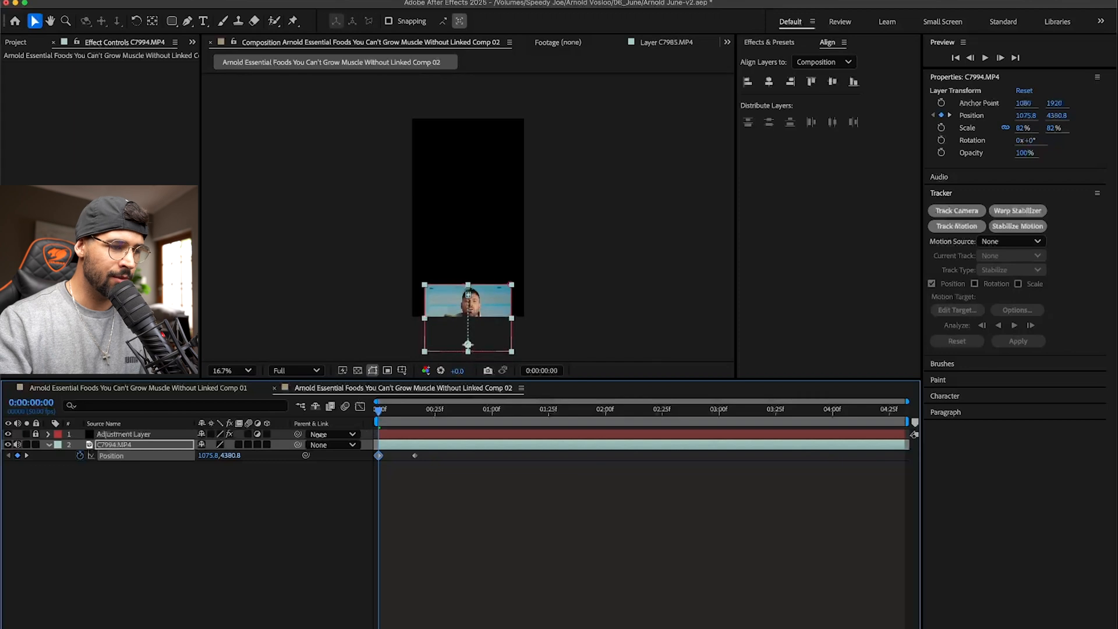
- Ease both Position keyframes, enable motion blur on C7994.MP4, and shape the speed graph into a sharp central peak
{"action": "left_click_drag", "start_coordinate": [457, 482], "coordinate": [357, 459]}
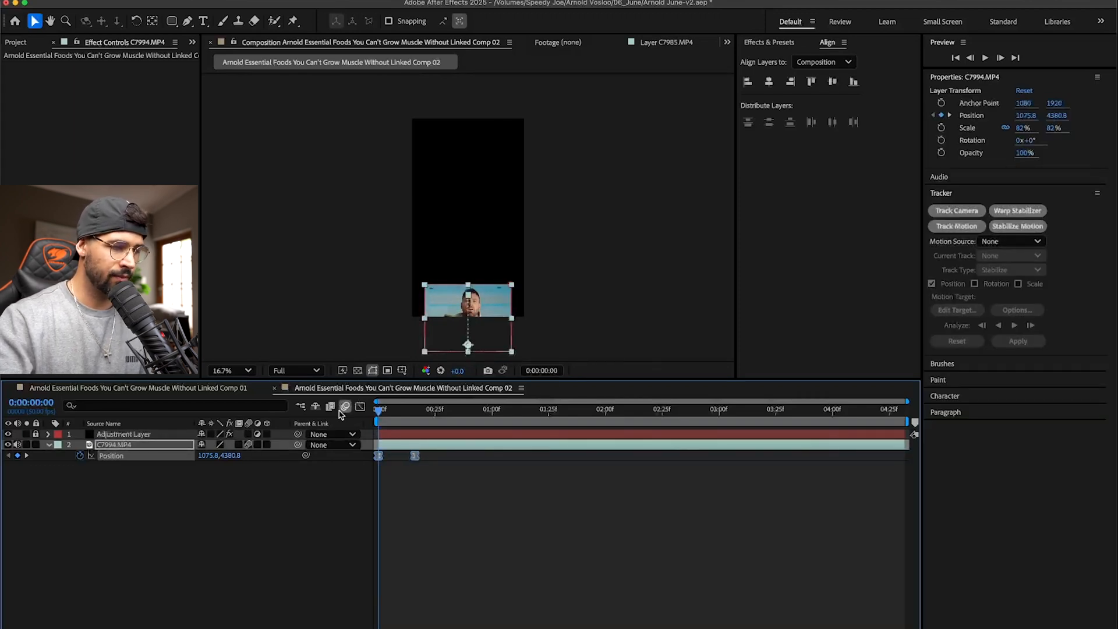
{"action": "left_click", "coordinate": [360, 405]}
{"action": "left_click_drag", "start_coordinate": [441, 592], "coordinate": [397, 613]}
{"action": "key", "text": "space"}
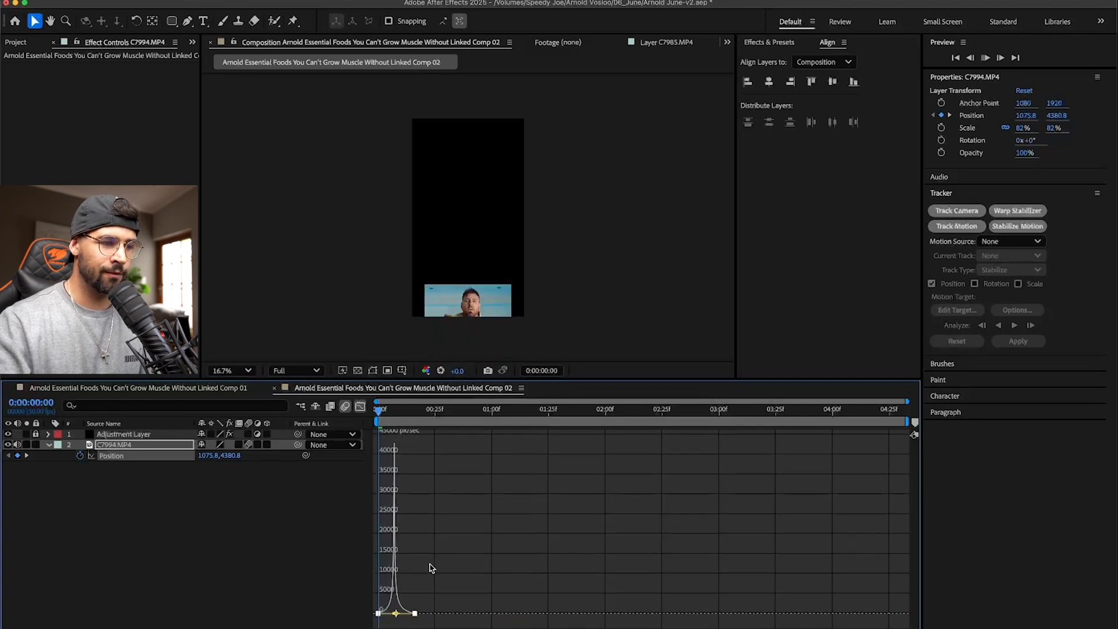
{"action": "left_click", "coordinate": [360, 406]}
- Preview the slide-up animation of the masked clip several times and save the project
{"action": "key", "text": "space"}
{"action": "key", "text": "space"}
{"action": "key", "text": "space"}
{"action": "key", "text": "space"}
{"action": "key", "text": "super+s"}
- Switch to Finder and open the shared ASSETS folder on the Speedy Joe drive to look for a background image
{"action": "left_click", "coordinate": [19, 43]}
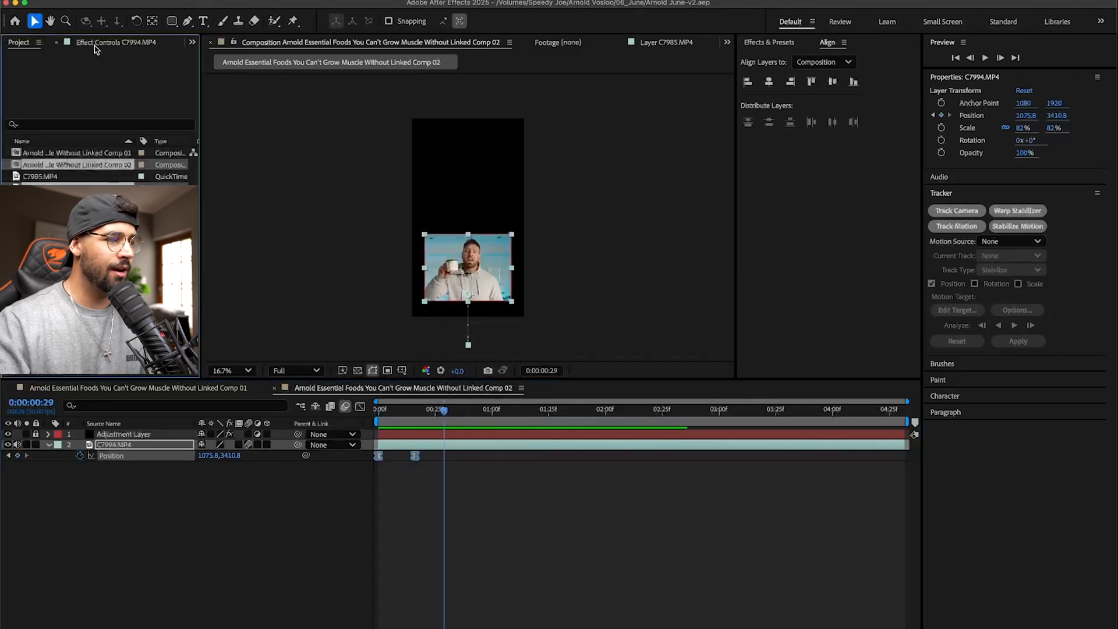
{"action": "key", "text": "super+Tab"}
{"action": "key", "text": "super+Tab"}
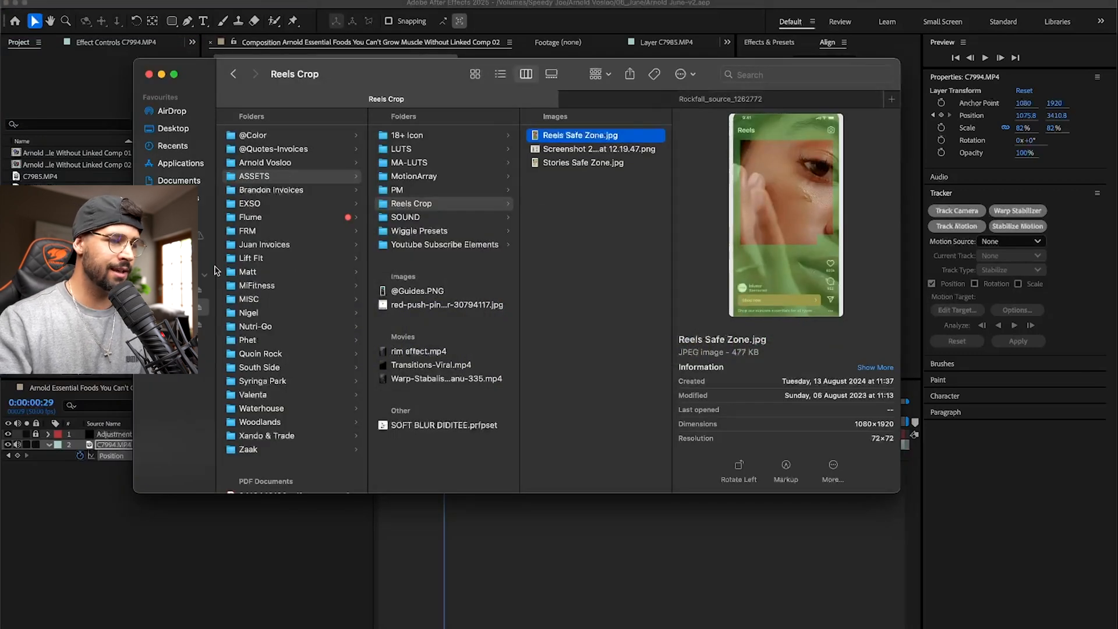
{"action": "left_click", "coordinate": [182, 307]}
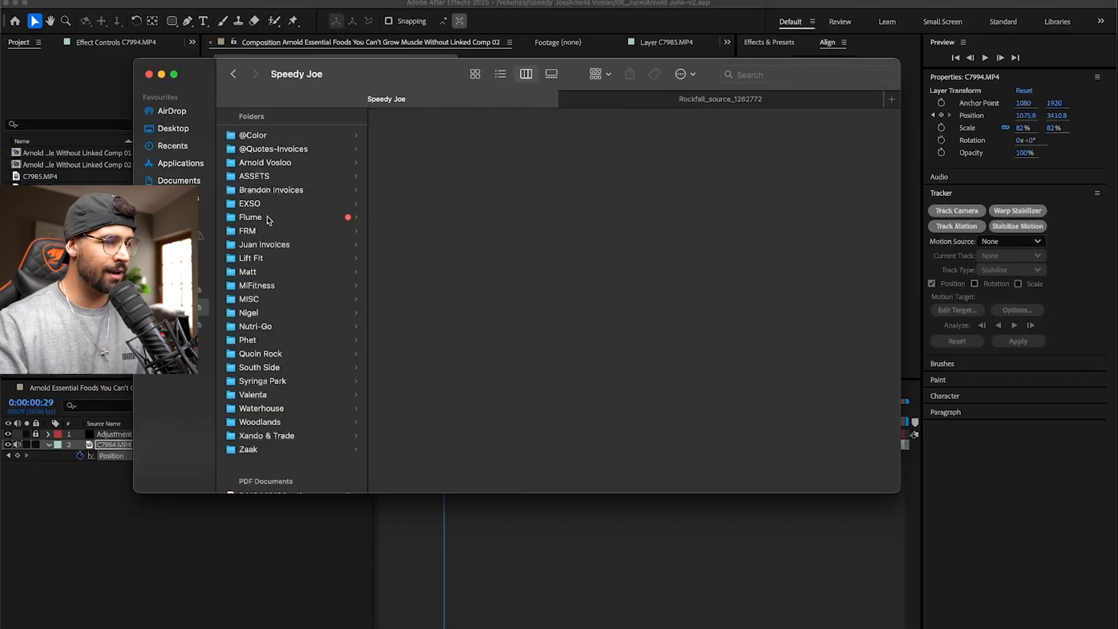
{"action": "left_click", "coordinate": [263, 163]}
{"action": "left_click", "coordinate": [285, 176]}
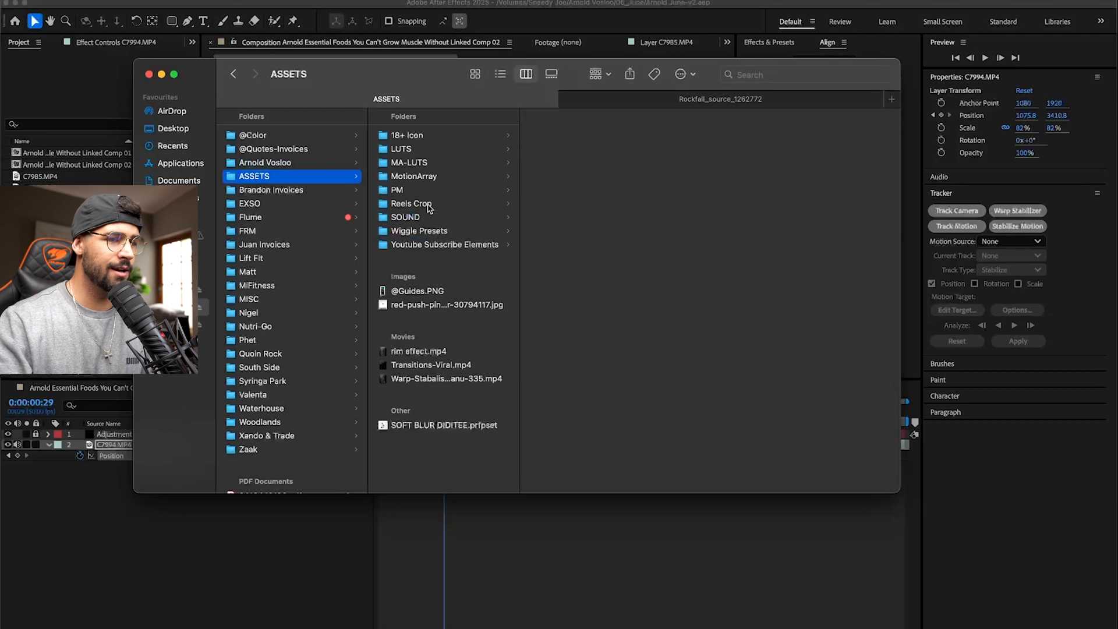
- Look through the current client's project folders, including Admin, for a background image
{"action": "left_click", "coordinate": [715, 100]}
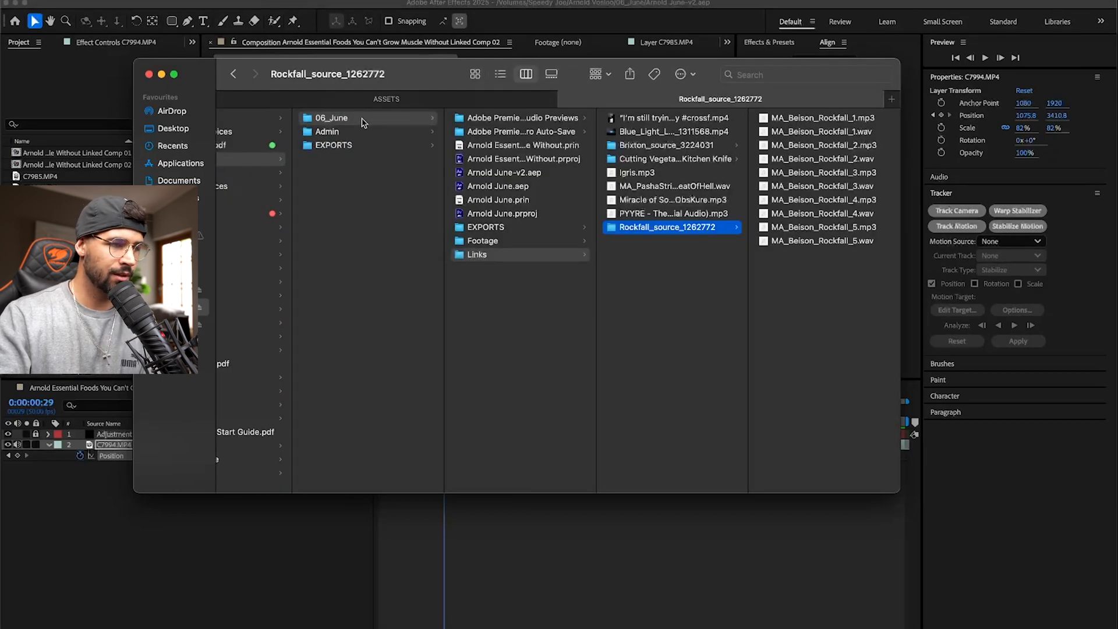
{"action": "scroll", "coordinate": [364, 127], "scroll_direction": "left", "scroll_amount": 2}
{"action": "scroll", "coordinate": [364, 127], "scroll_direction": "left", "scroll_amount": 3}
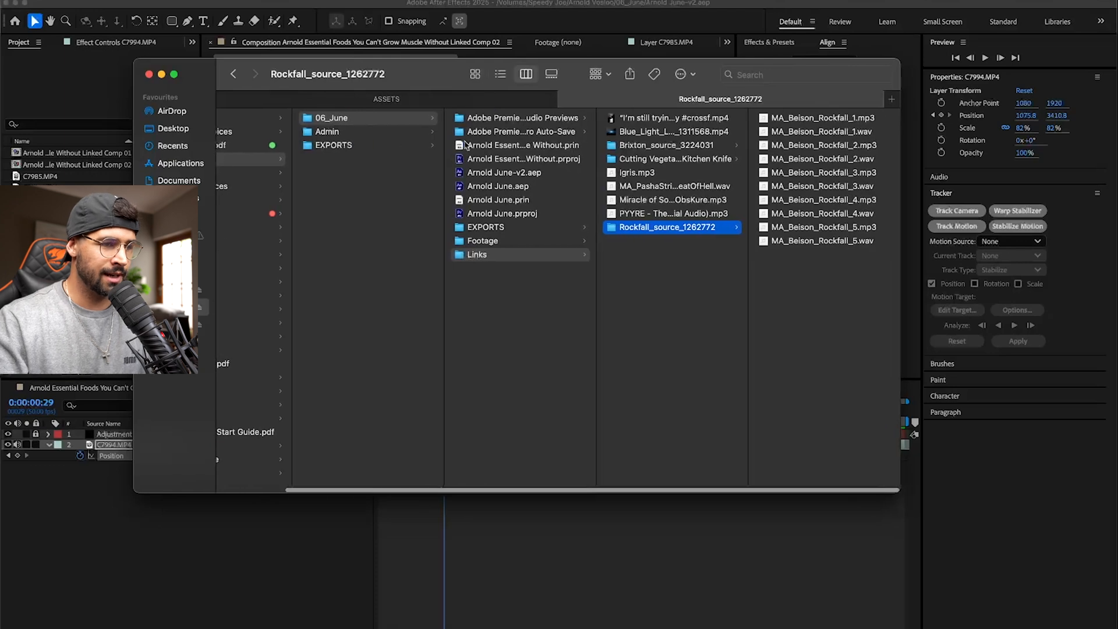
{"action": "scroll", "coordinate": [488, 146], "scroll_direction": "left", "scroll_amount": 1}
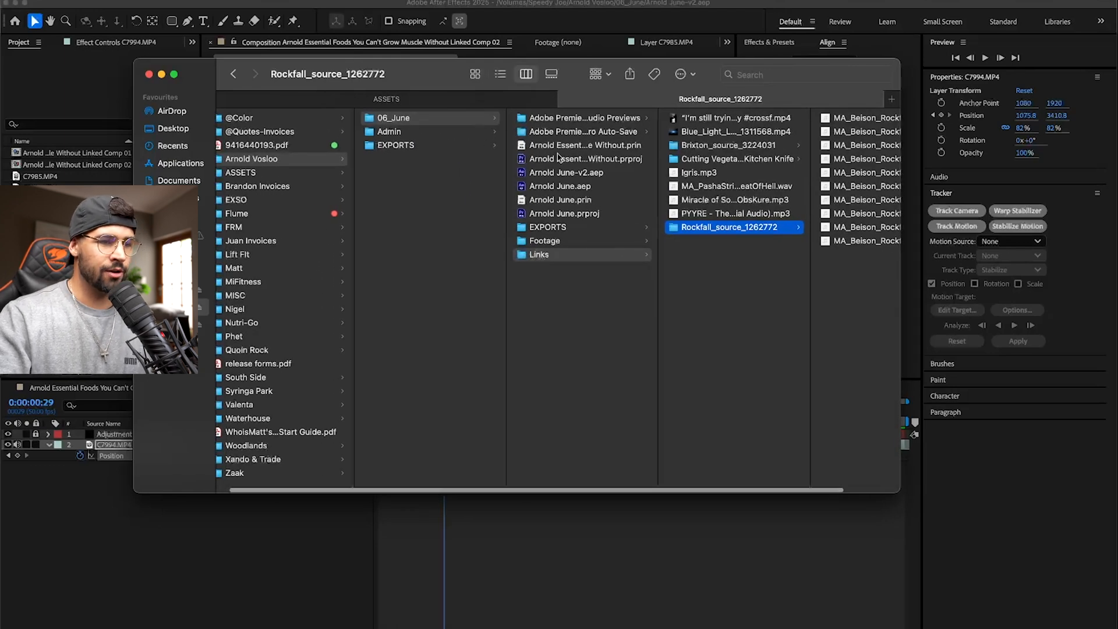
{"action": "scroll", "coordinate": [578, 170], "scroll_direction": "left", "scroll_amount": 2}
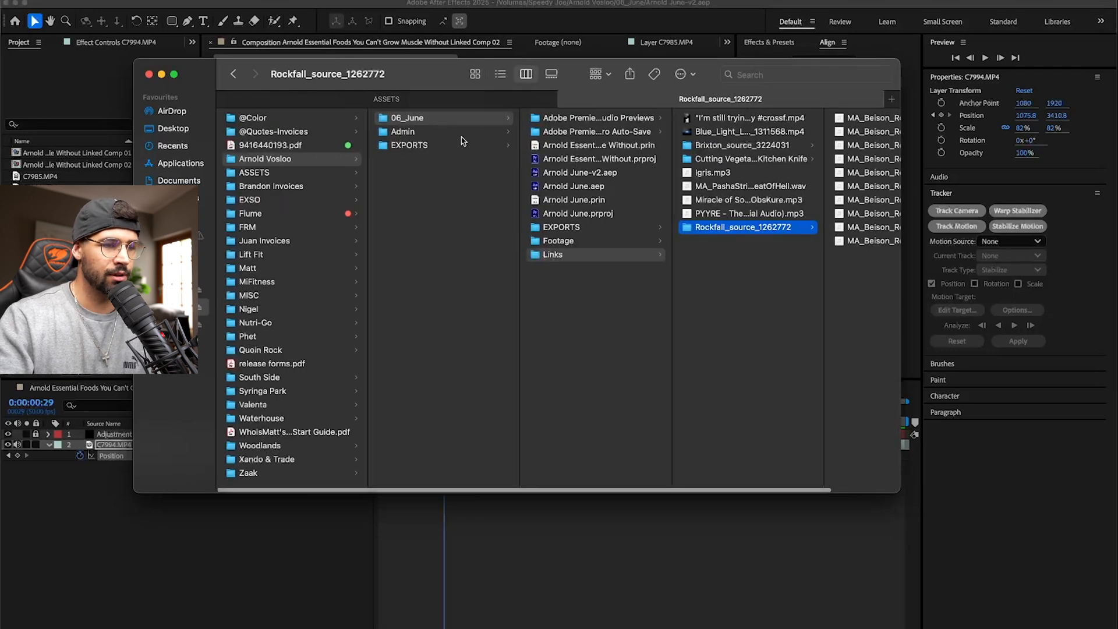
{"action": "scroll", "coordinate": [552, 187], "scroll_direction": "right", "scroll_amount": 3}
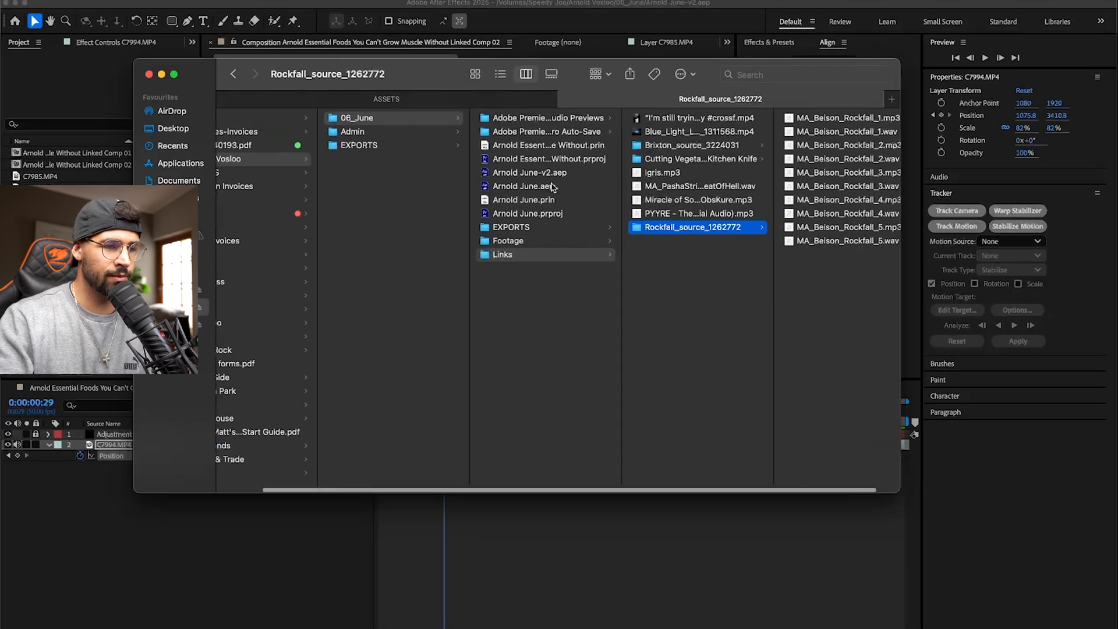
{"action": "scroll", "coordinate": [552, 187], "scroll_direction": "left", "scroll_amount": 3}
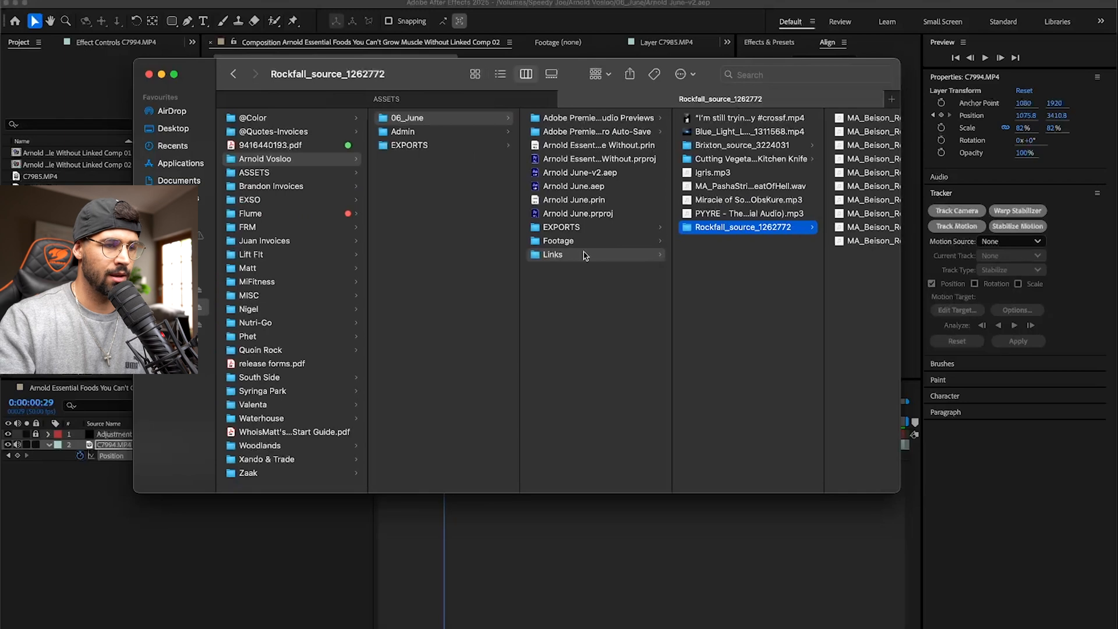
{"action": "left_click", "coordinate": [380, 133]}
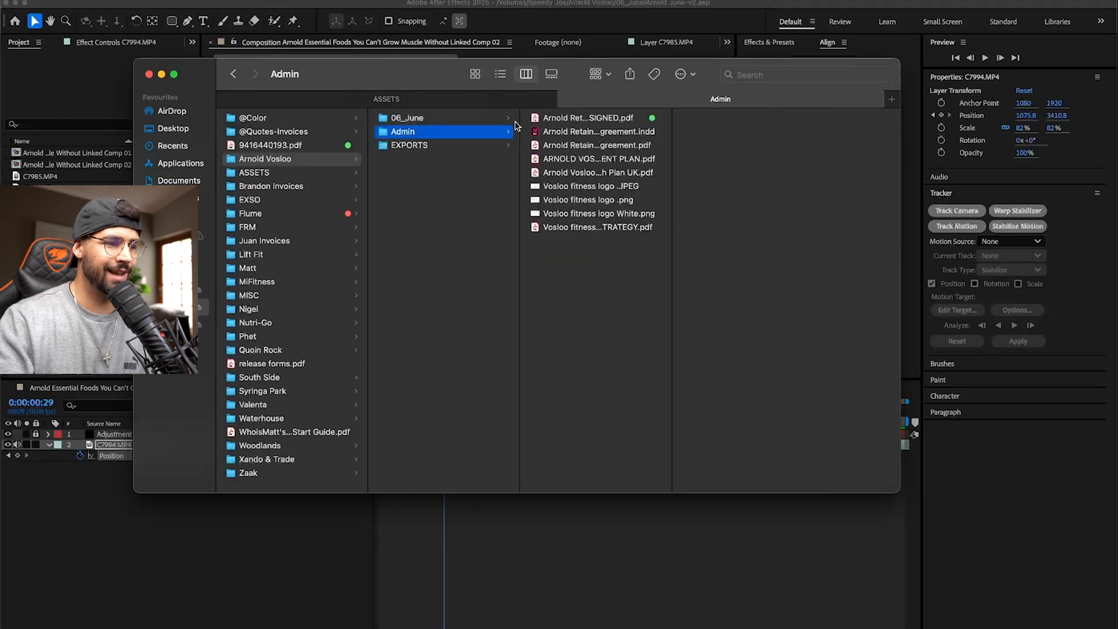
{"action": "left_click", "coordinate": [386, 99]}
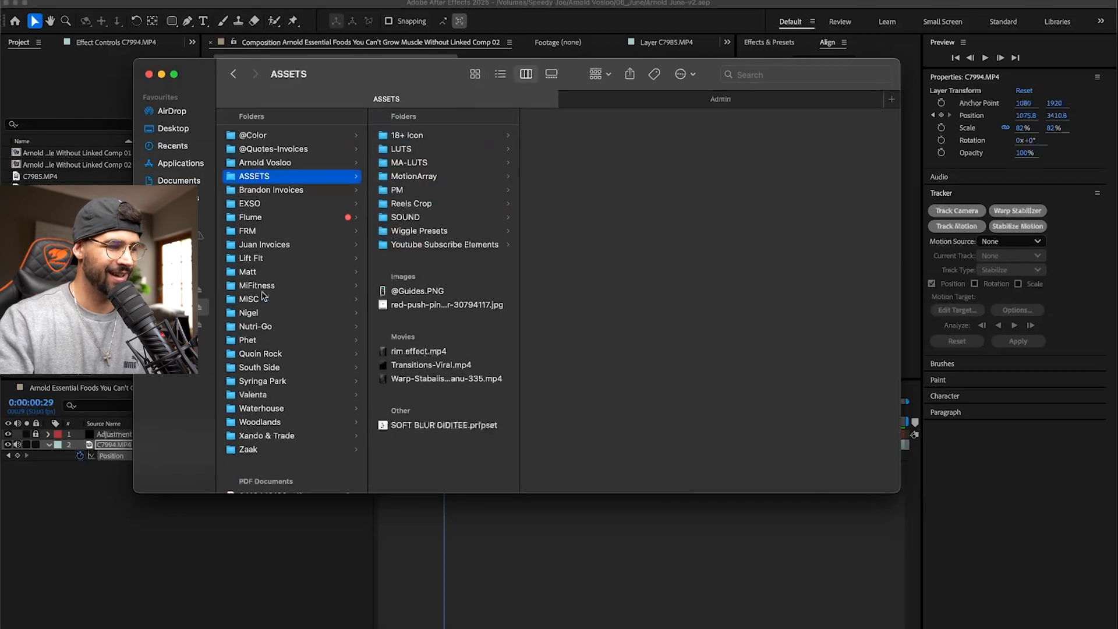
- Find White dot background.jpg in the other client's Assets folder and import it into the After Effects project
{"action": "left_click", "coordinate": [281, 270]}
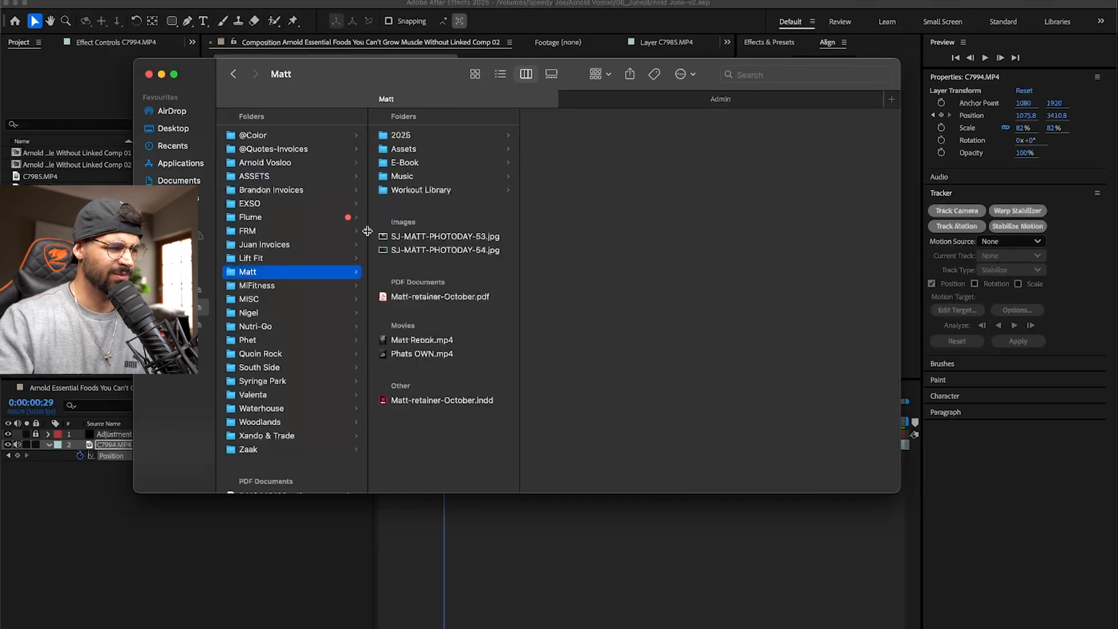
{"action": "left_click", "coordinate": [436, 135]}
{"action": "left_click", "coordinate": [586, 150]}
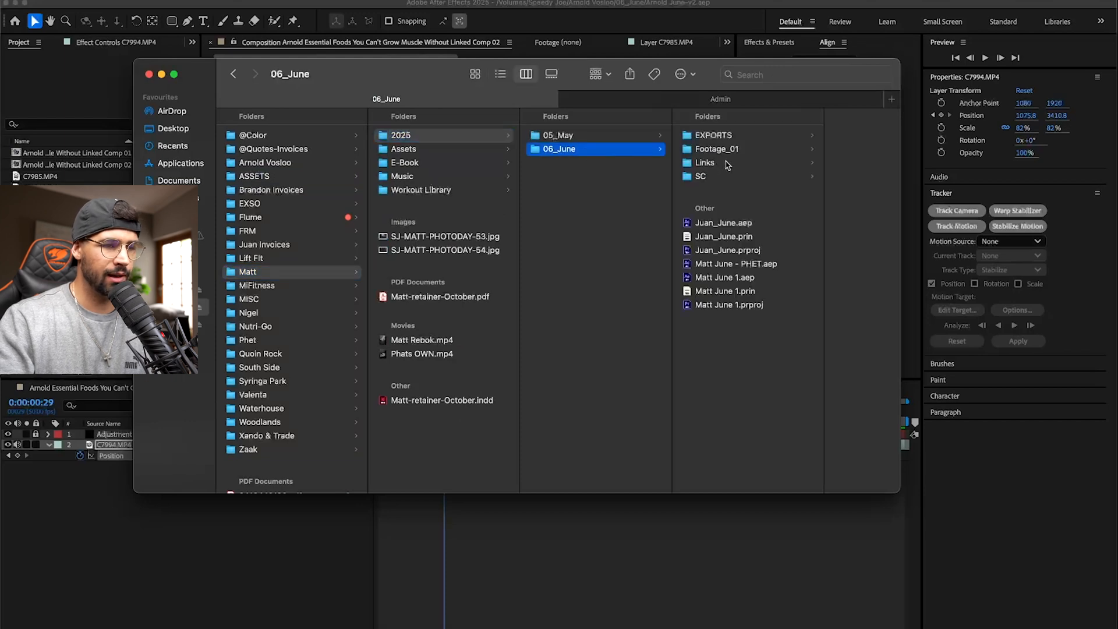
{"action": "left_click", "coordinate": [727, 165]}
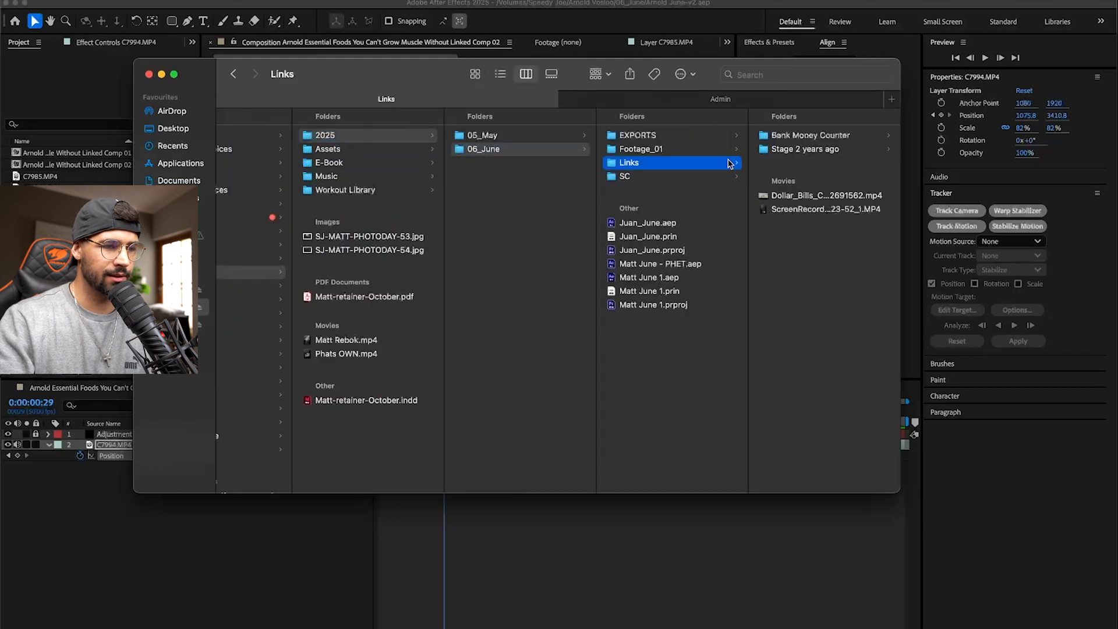
{"action": "left_click", "coordinate": [362, 151]}
{"action": "left_click", "coordinate": [497, 292]}
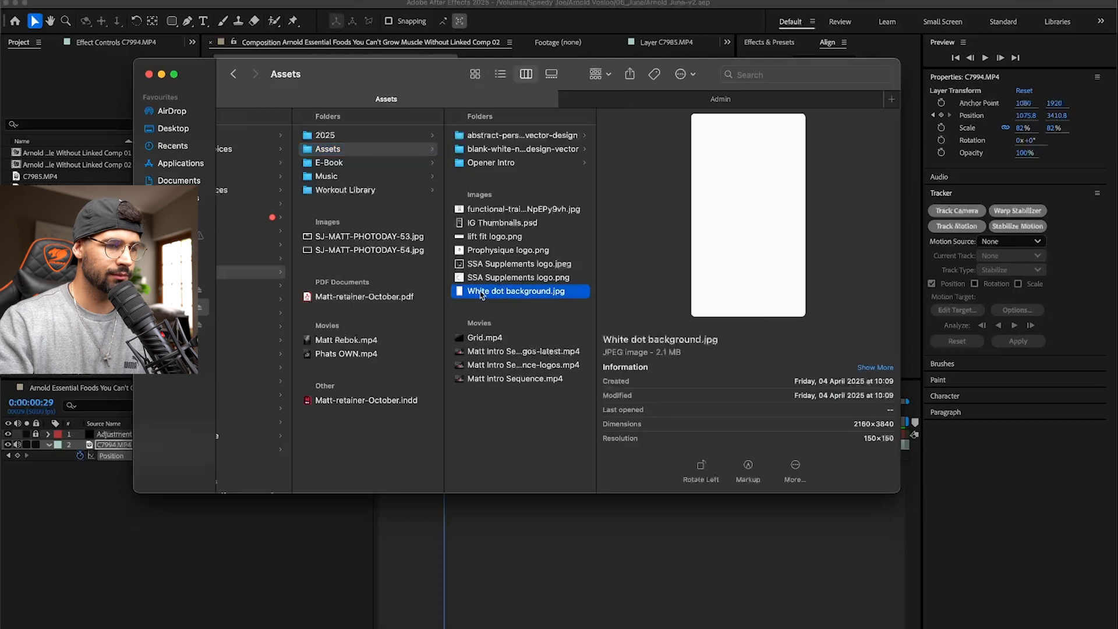
{"action": "left_click_drag", "start_coordinate": [510, 290], "coordinate": [198, 279]}
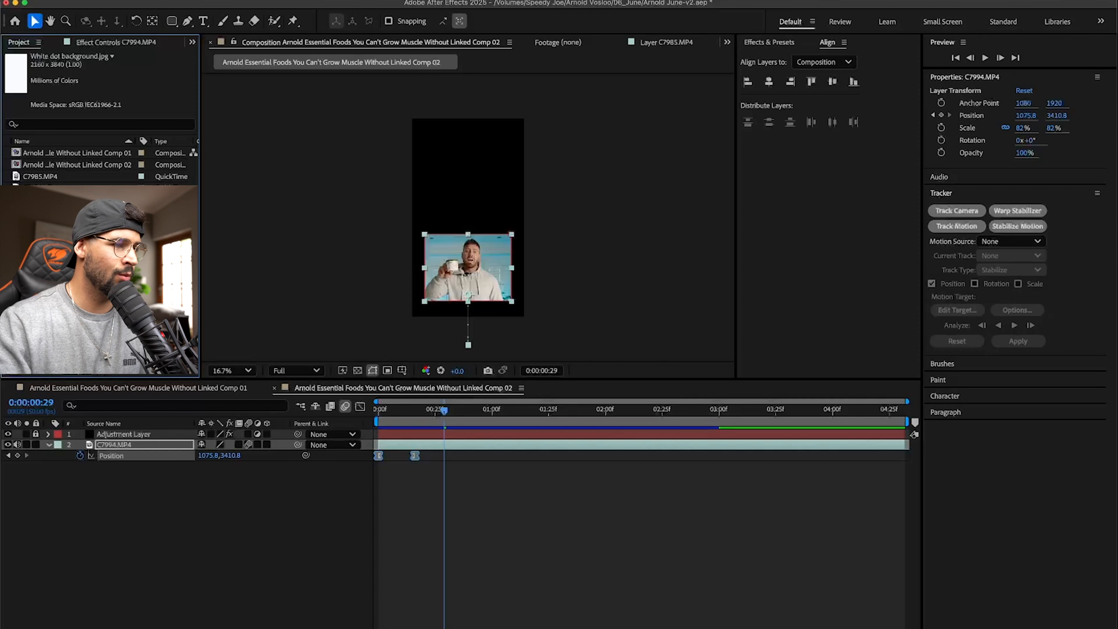
- Open White dot background.jpg as footage and examine its dot pattern up close and as a whole
{"action": "double_click", "coordinate": [58, 212]}
{"action": "scroll", "coordinate": [441, 237], "scroll_direction": "up", "scroll_amount": 4}
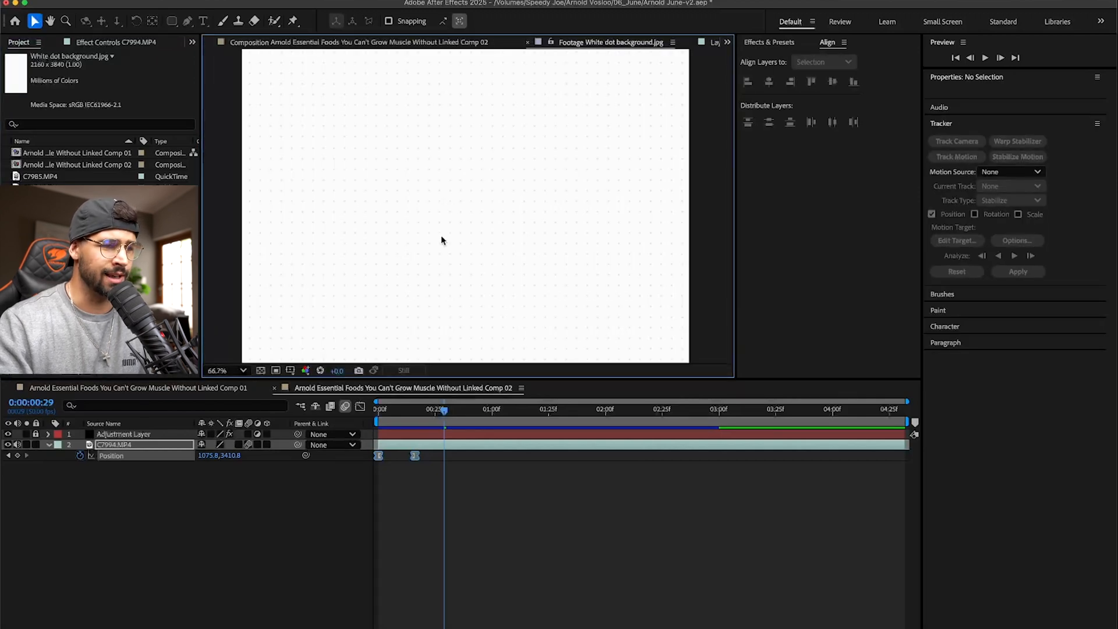
{"action": "scroll", "coordinate": [442, 239], "scroll_direction": "up", "scroll_amount": 2}
{"action": "scroll", "coordinate": [441, 239], "scroll_direction": "down", "scroll_amount": 5}
{"action": "scroll", "coordinate": [442, 236], "scroll_direction": "down", "scroll_amount": 2}
{"action": "scroll", "coordinate": [441, 236], "scroll_direction": "up", "scroll_amount": 2}
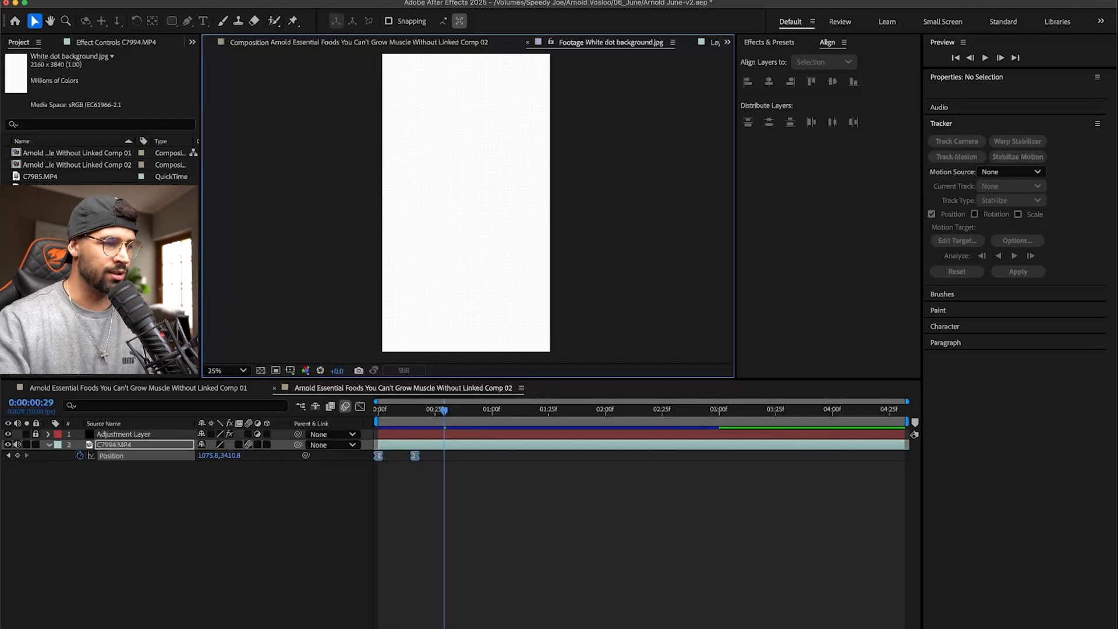
- Add White dot background.jpg as the lowest layer beneath C7994.MP4 and preview the composition from the beginning
{"action": "left_click_drag", "start_coordinate": [94, 280], "coordinate": [142, 467]}
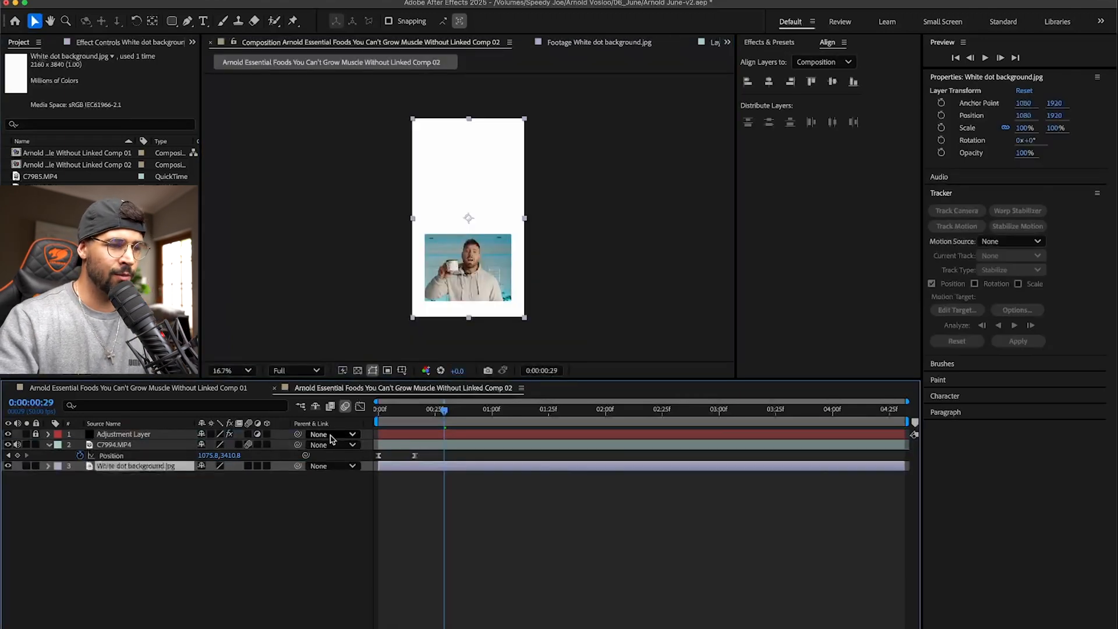
{"action": "left_click_drag", "start_coordinate": [444, 411], "coordinate": [378, 410]}
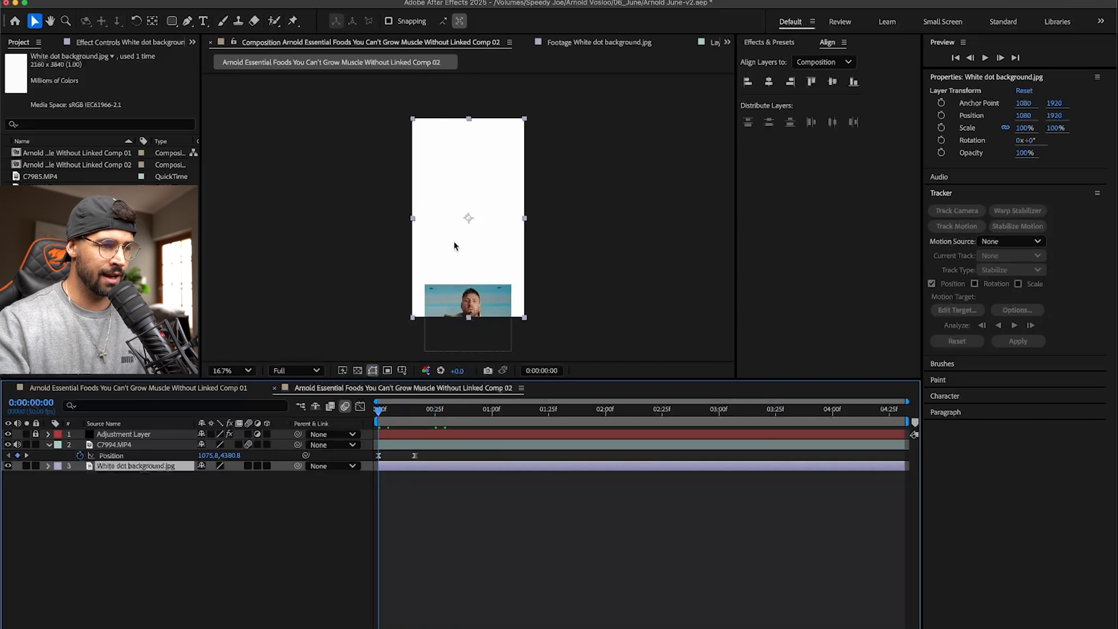
{"action": "key", "text": "period"}
{"action": "key", "text": "period"}
{"action": "key", "text": "space"}
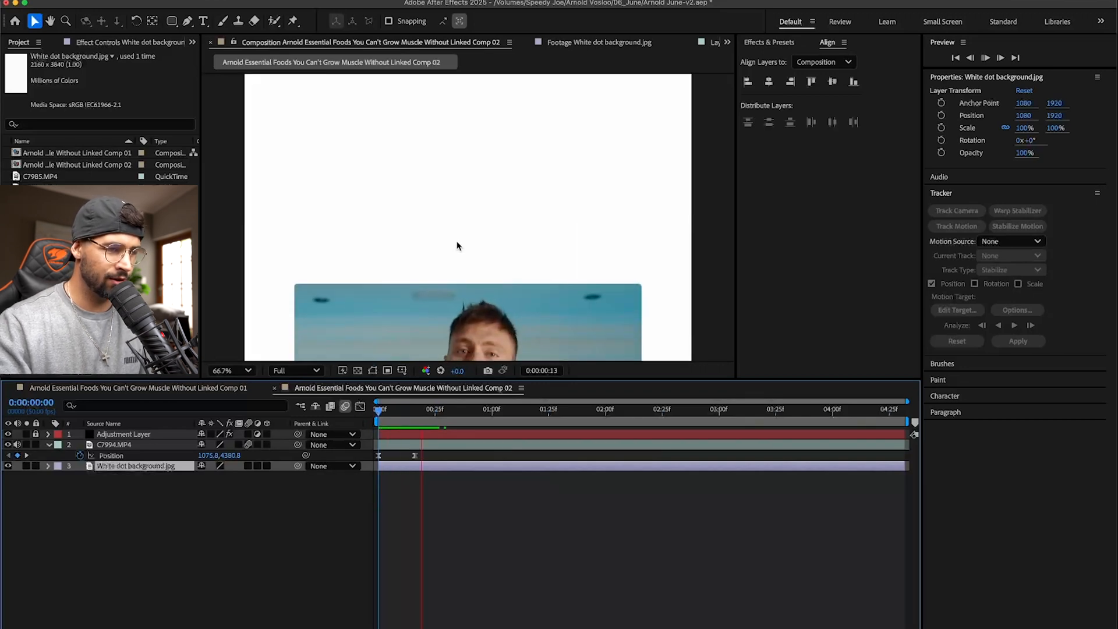
{"action": "left_click", "coordinate": [295, 372]}
{"action": "left_click", "coordinate": [322, 289]}
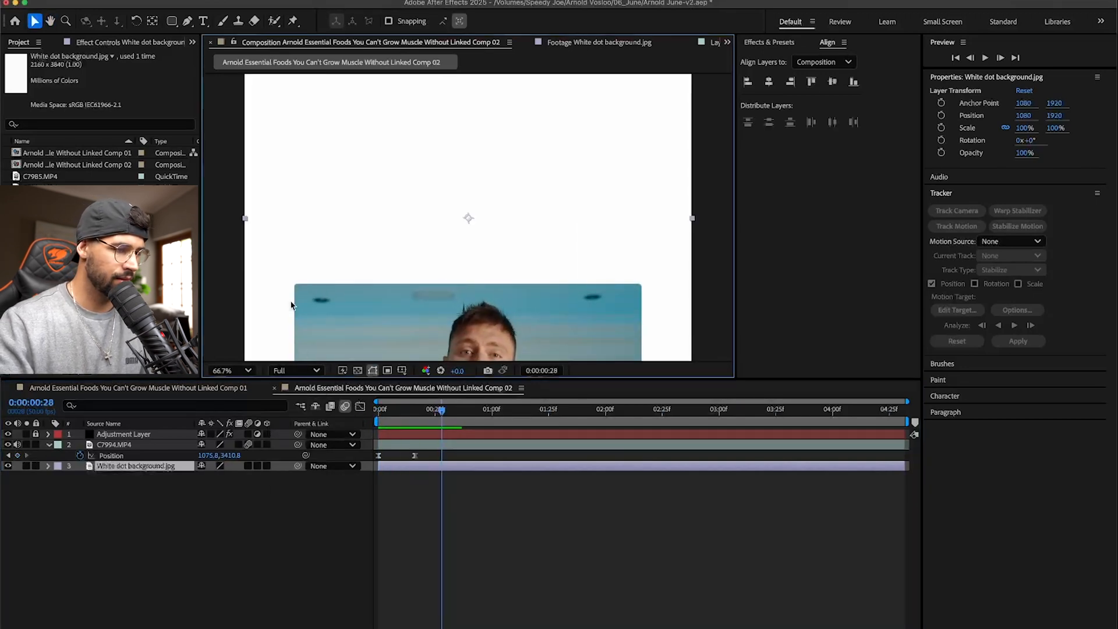
- Hide and unlock the Adjustment Layer
{"action": "left_click", "coordinate": [111, 435]}
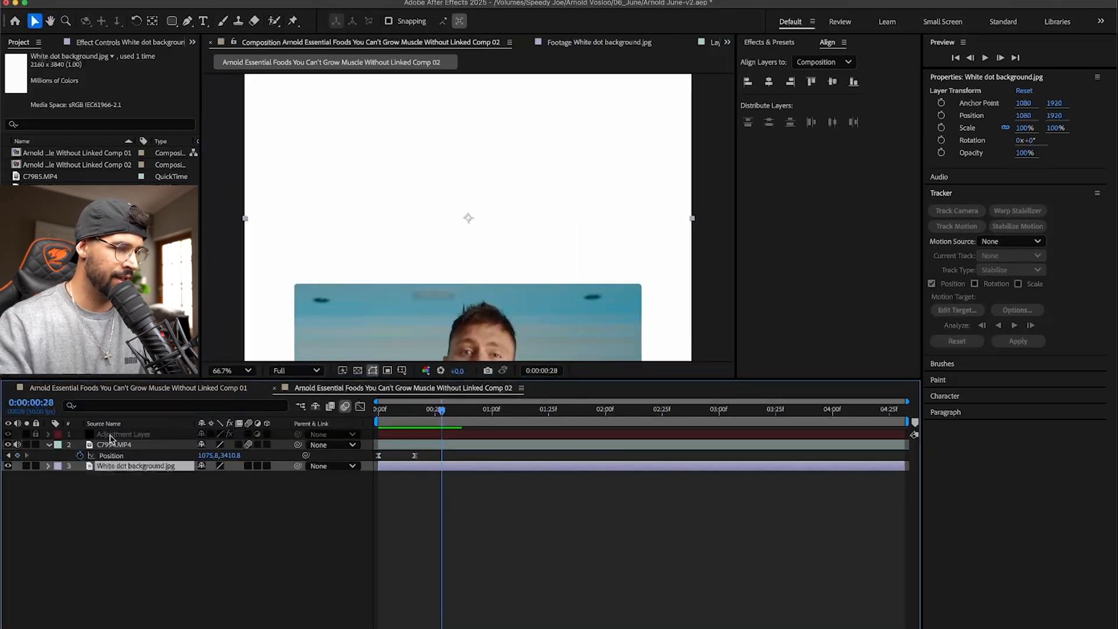
{"action": "left_click", "coordinate": [8, 433]}
{"action": "left_click", "coordinate": [122, 433]}
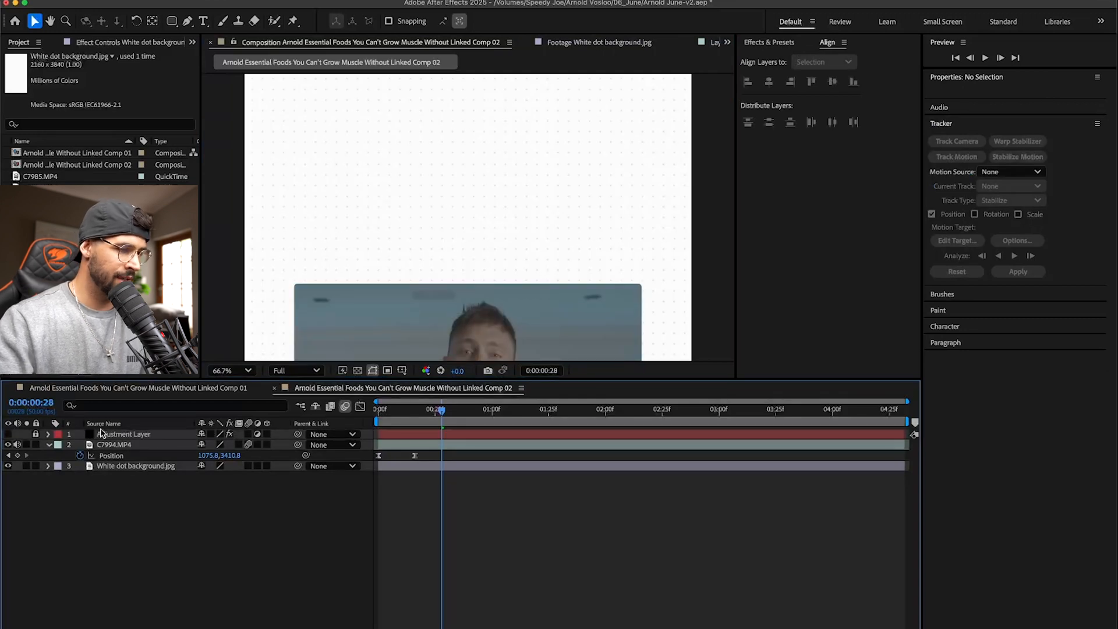
{"action": "left_click", "coordinate": [35, 433]}
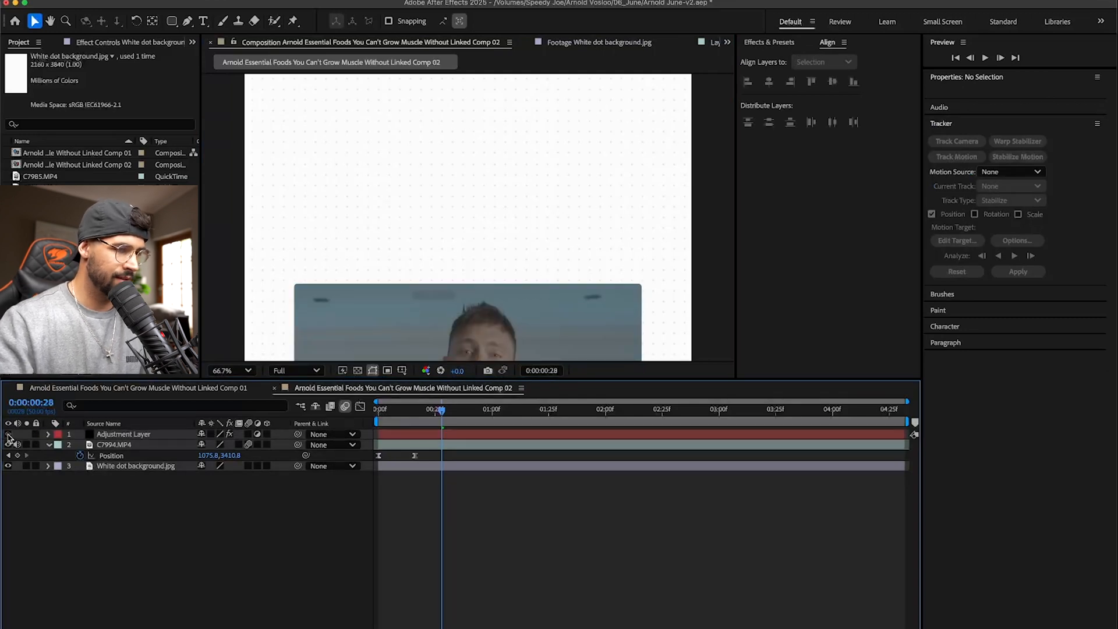
- Copy the Lumetri Color effect from the Adjustment Layer onto the C7994.MP4 layer
{"action": "left_click", "coordinate": [139, 435]}
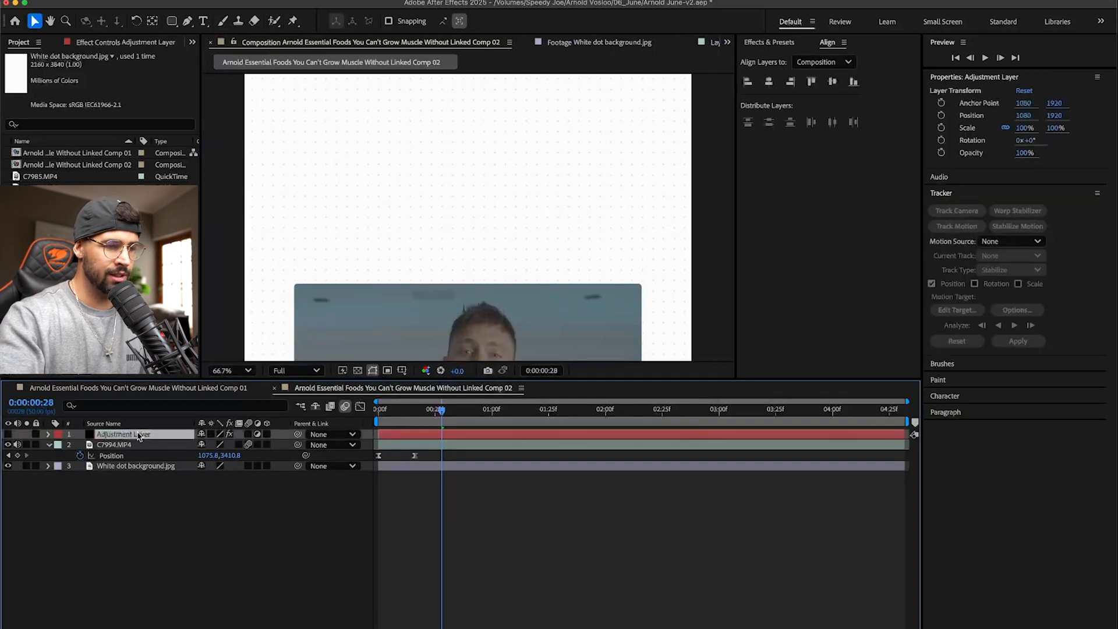
{"action": "left_click", "coordinate": [125, 43]}
{"action": "left_click", "coordinate": [52, 69]}
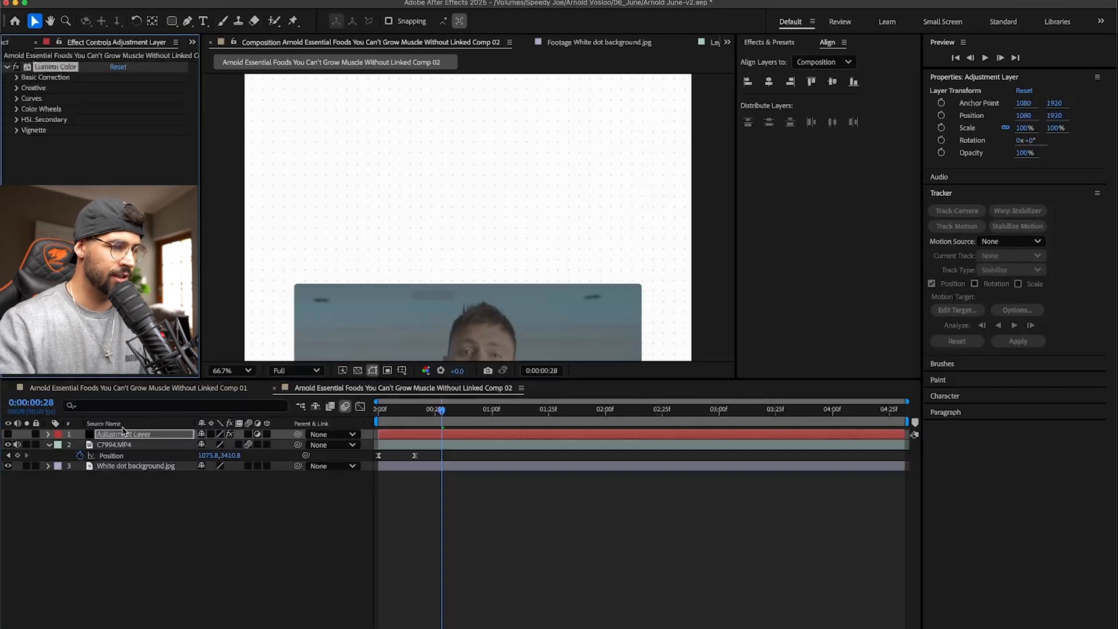
{"action": "left_click", "coordinate": [167, 443]}
- Delete the Adjustment Layer and save the project
{"action": "left_click", "coordinate": [150, 435]}
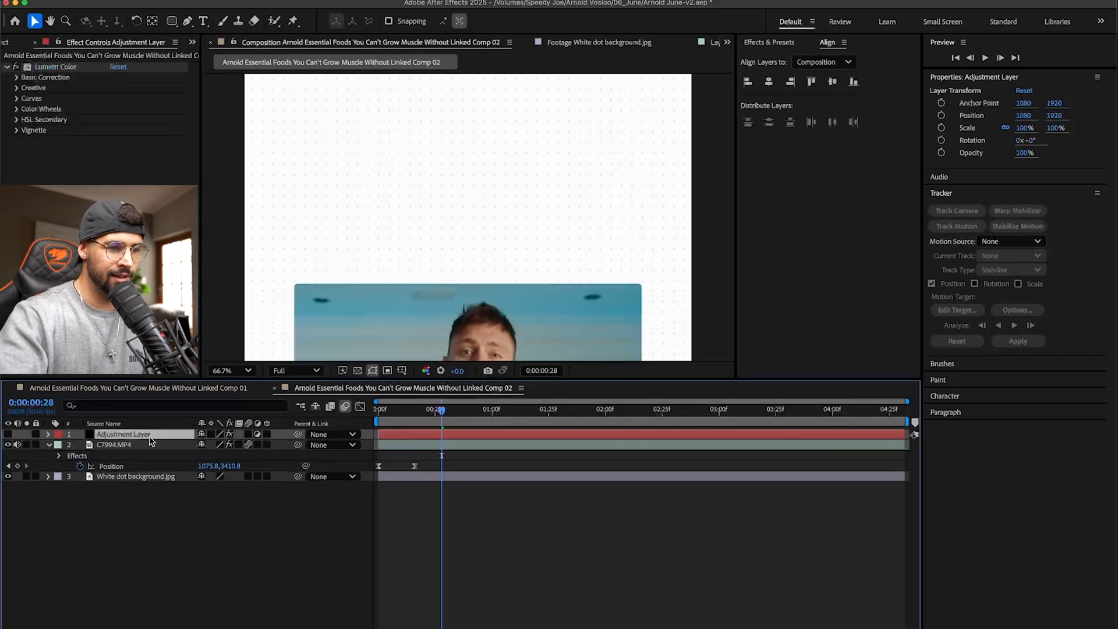
{"action": "key", "text": "Delete"}
{"action": "key", "text": "ctrl+s"}
- Preview the clip's slide-up over the dotted background from the start and check the whole frame
{"action": "key", "text": "Home"}
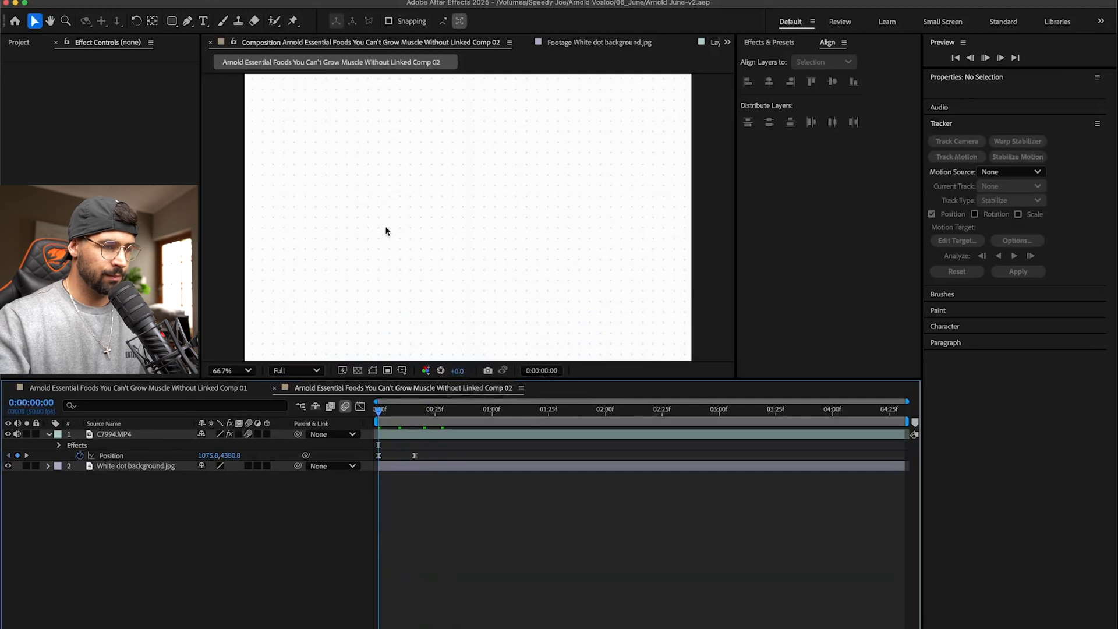
{"action": "key", "text": "space"}
{"action": "scroll", "coordinate": [393, 252], "scroll_direction": "down", "scroll_amount": 4}
{"action": "scroll", "coordinate": [393, 250], "scroll_direction": "up", "scroll_amount": 2}
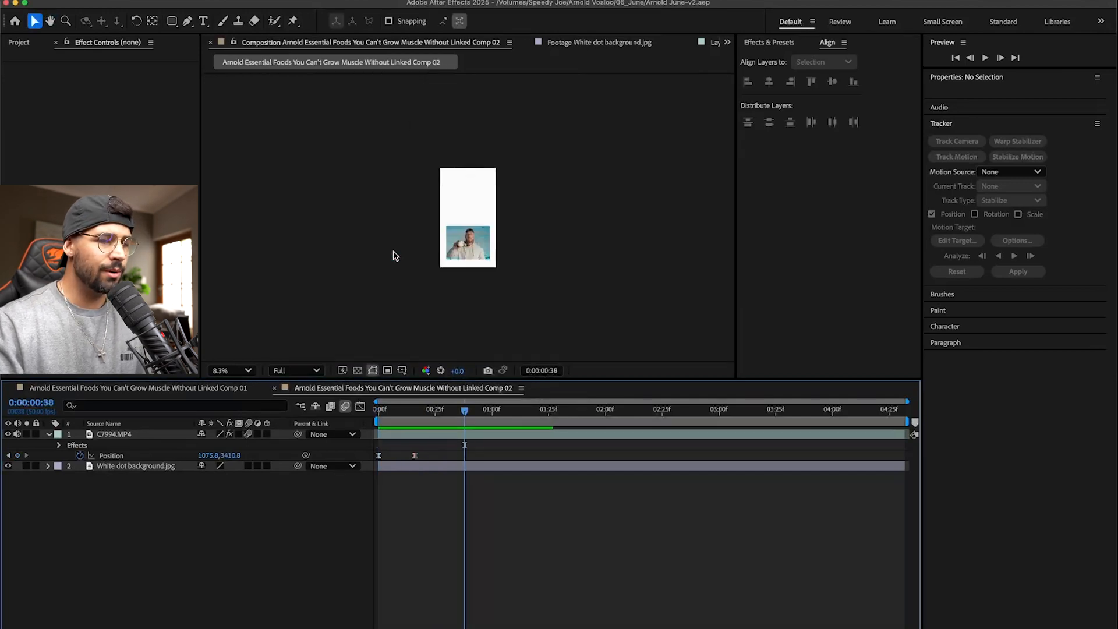
- Search the effects and presets for "drop sha"
{"action": "left_click", "coordinate": [773, 47]}
{"action": "left_click", "coordinate": [772, 56]}
{"action": "type", "text": "drop sha"}
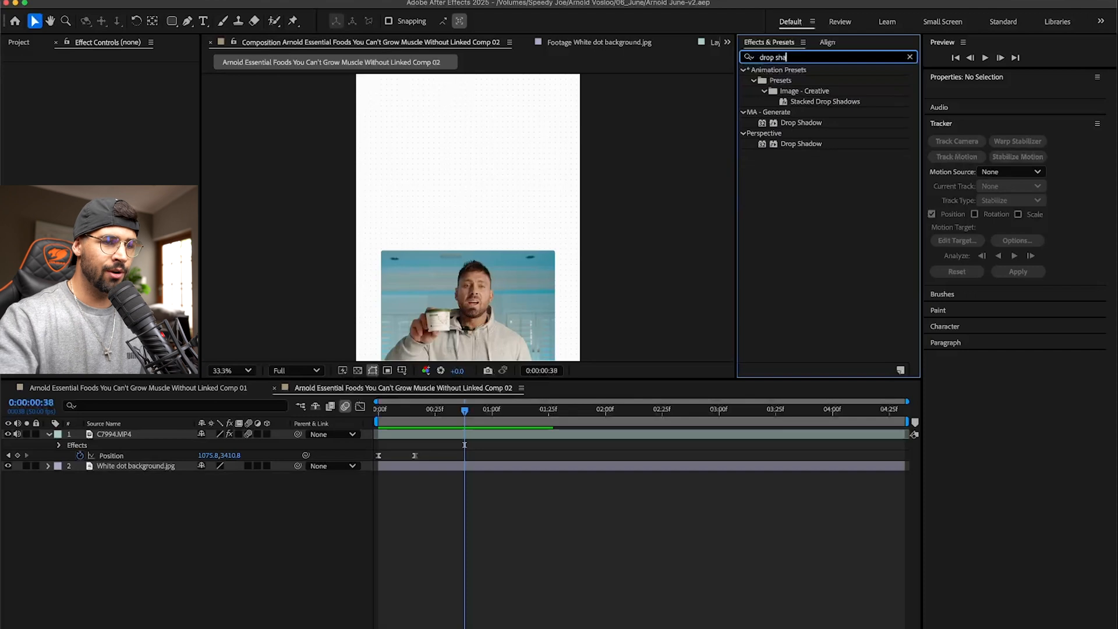
{"action": "left_click", "coordinate": [797, 123]}
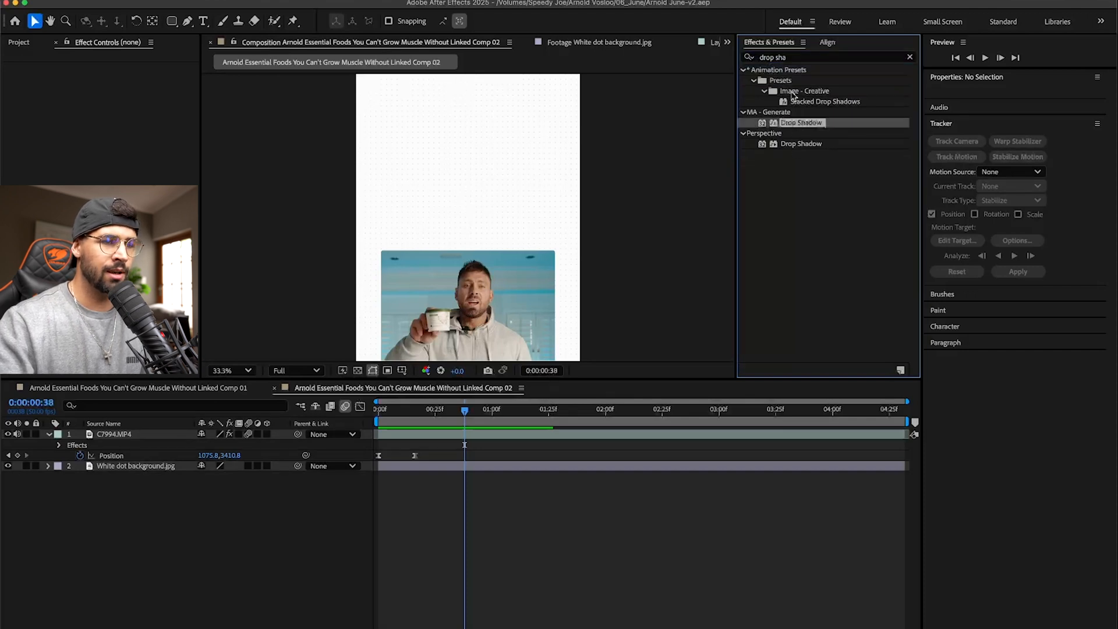
{"action": "left_click", "coordinate": [819, 103]}
{"action": "left_click_drag", "start_coordinate": [798, 123], "coordinate": [141, 440]}
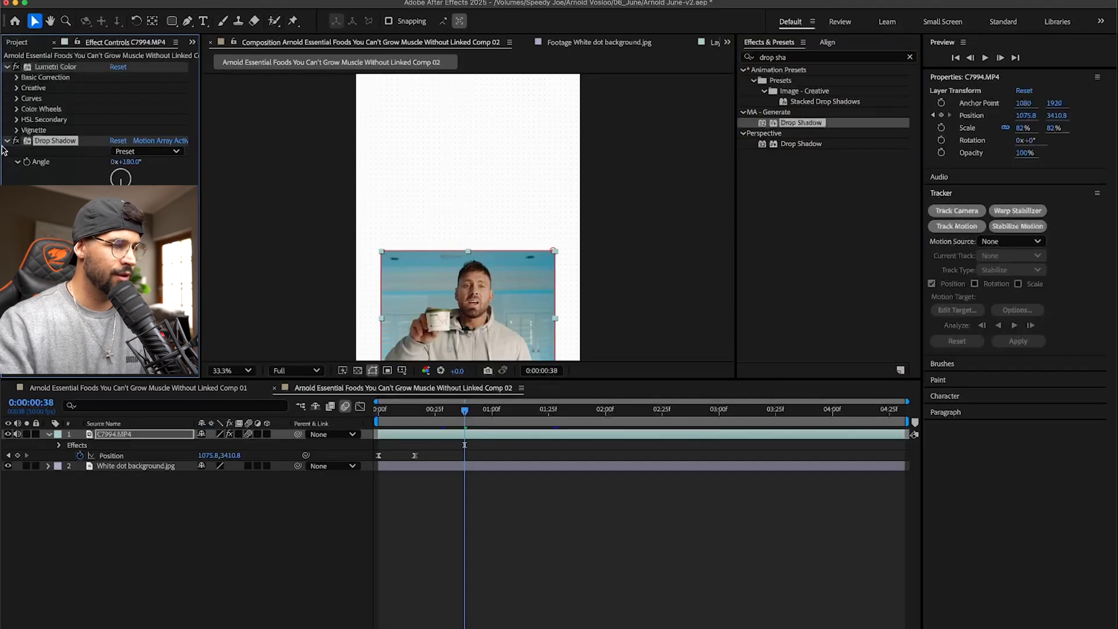
{"action": "key", "text": "ctrl+z"}
- Apply the Perspective Drop Shadow effect to the C7994.MP4 layer
{"action": "left_click_drag", "start_coordinate": [801, 144], "coordinate": [129, 440]}
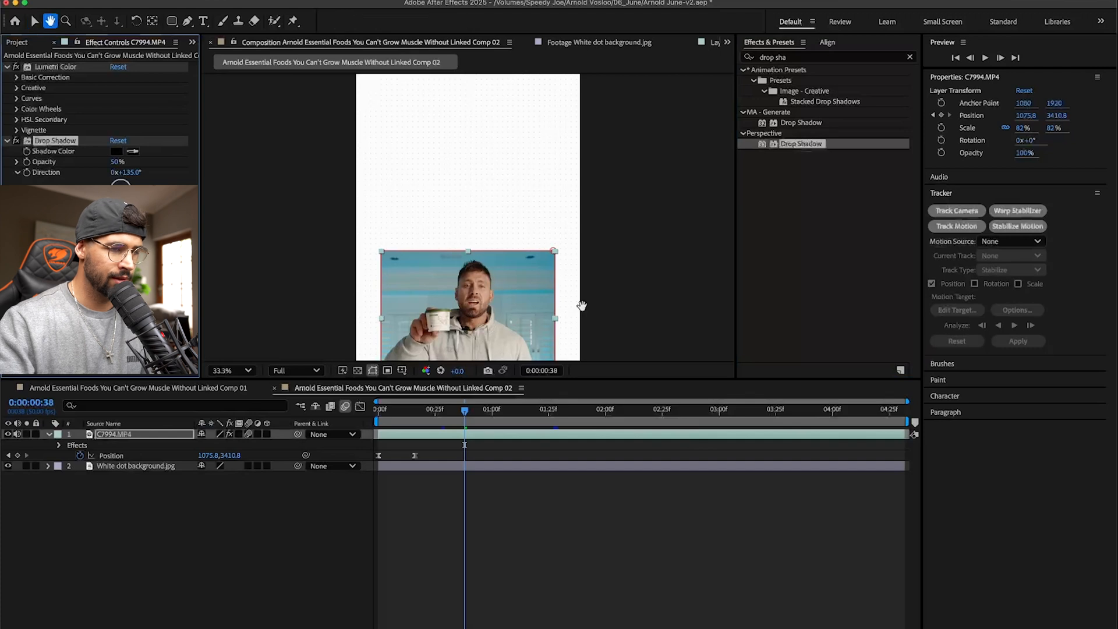
- Set the Drop Shadow opacity on the C7994.MP4 layer to 77% and increase its softness for a wide, diffuse shadow
{"action": "scroll", "coordinate": [581, 262], "scroll_direction": "down", "scroll_amount": 5}
{"action": "left_click", "coordinate": [580, 223]}
{"action": "scroll", "coordinate": [522, 184], "scroll_direction": "up", "scroll_amount": 2}
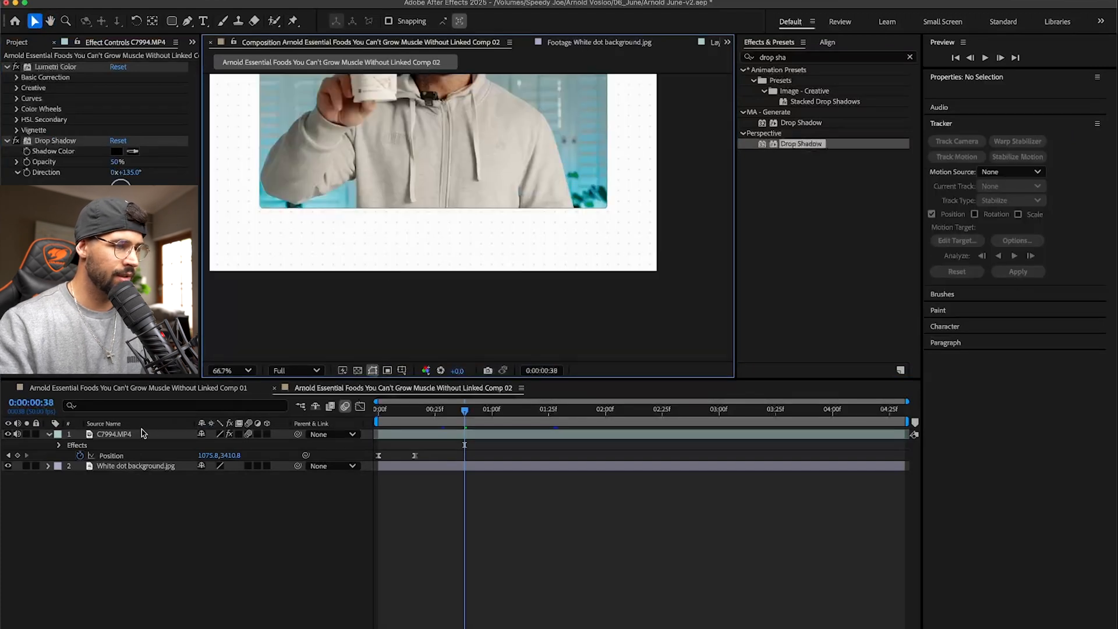
{"action": "left_click", "coordinate": [55, 141]}
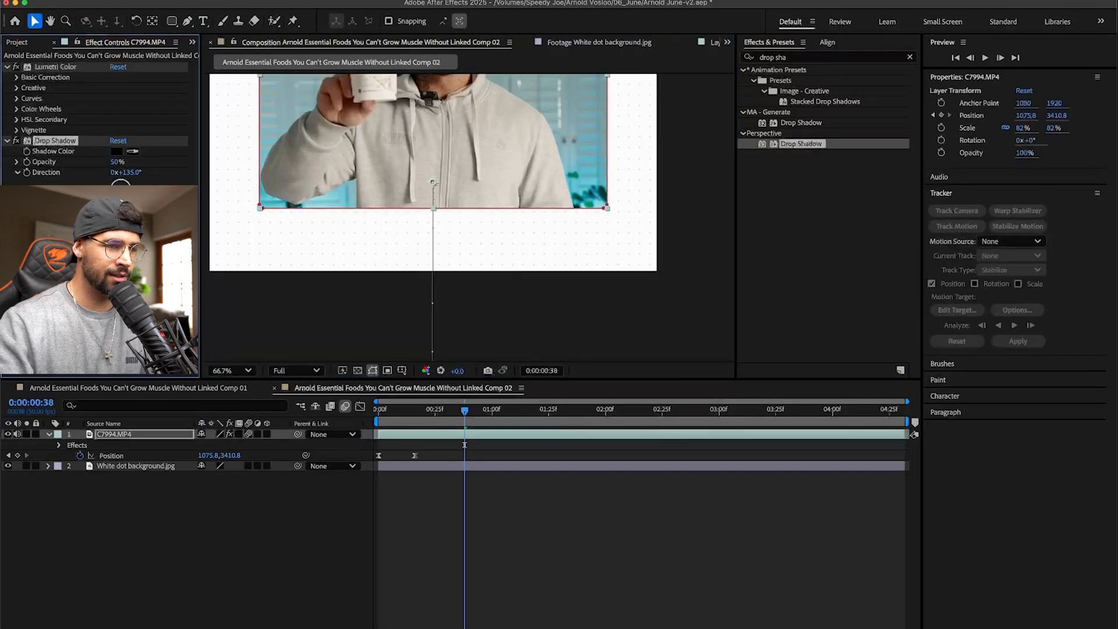
{"action": "left_click", "coordinate": [119, 161]}
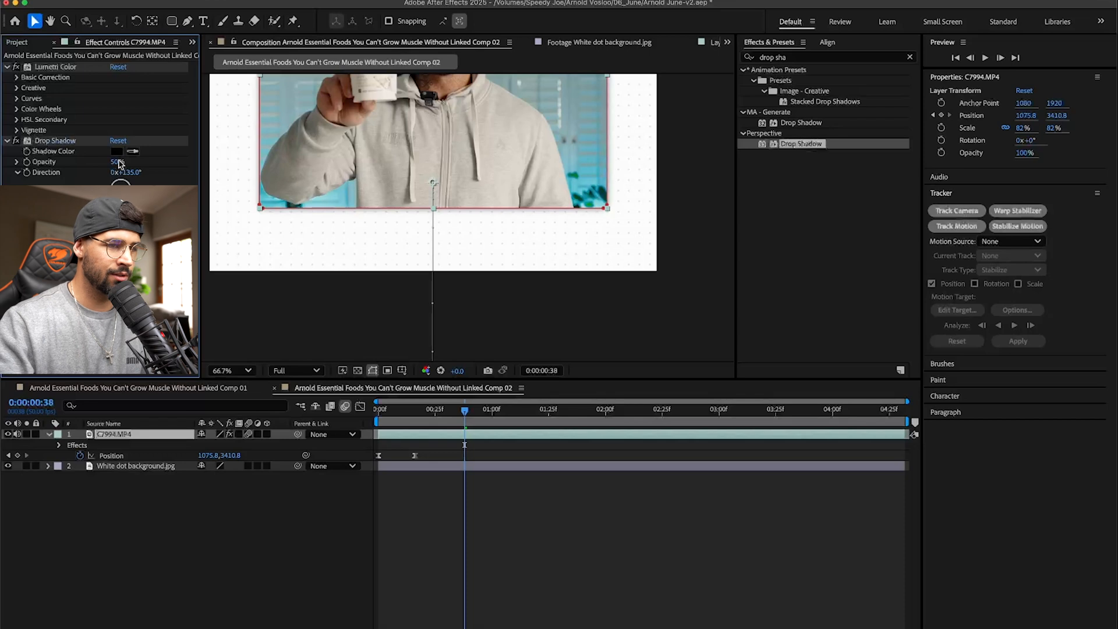
{"action": "left_click_drag", "start_coordinate": [119, 161], "coordinate": [252, 171]}
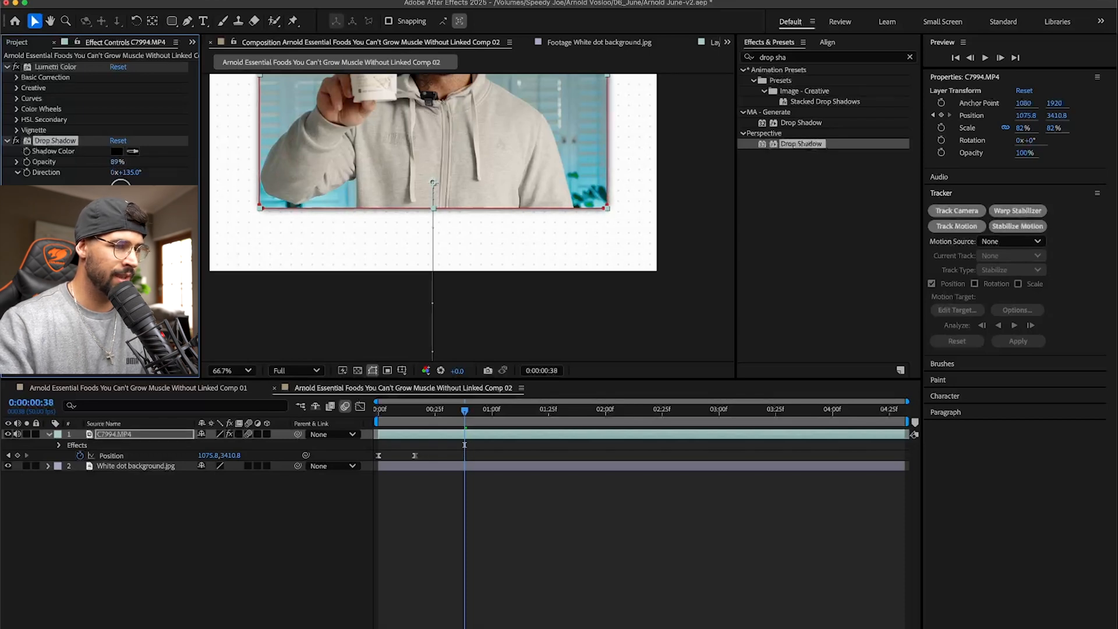
{"action": "left_click_drag", "start_coordinate": [117, 211], "coordinate": [261, 219]}
{"action": "left_click_drag", "start_coordinate": [113, 166], "coordinate": [74, 163]}
{"action": "left_click_drag", "start_coordinate": [85, 164], "coordinate": [88, 164]}
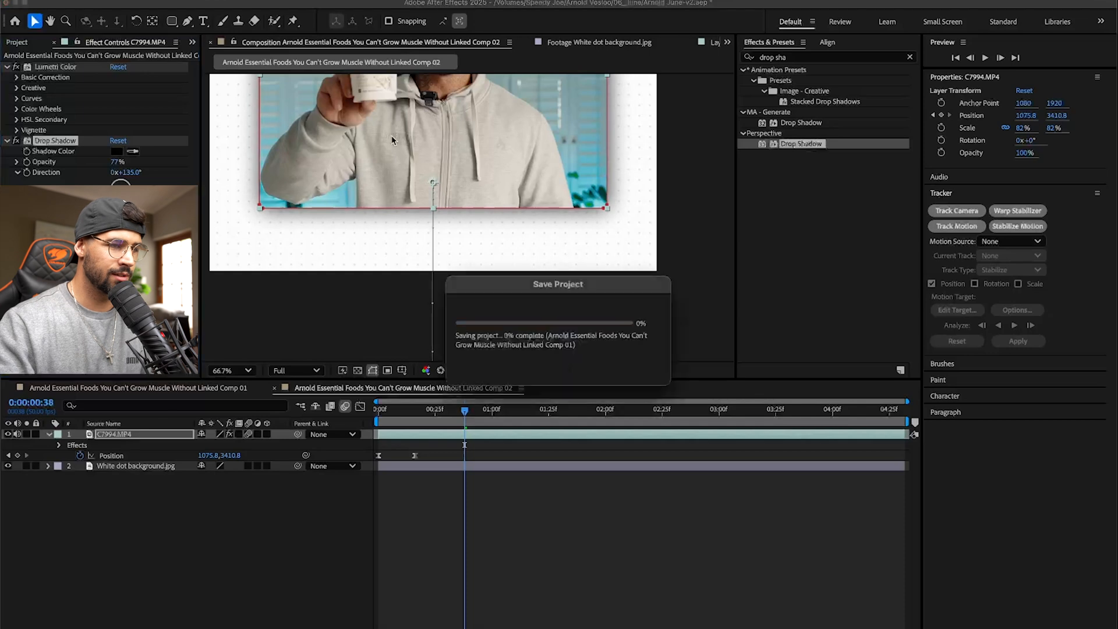
- Preview the slide-up animation with the drop shadow from the start of the composition, with the whole frame in view
{"action": "scroll", "coordinate": [440, 256], "scroll_direction": "down", "scroll_amount": 4}
{"action": "left_click", "coordinate": [511, 543]}
{"action": "left_click_drag", "start_coordinate": [444, 408], "coordinate": [375, 409]}
{"action": "key", "text": "space"}
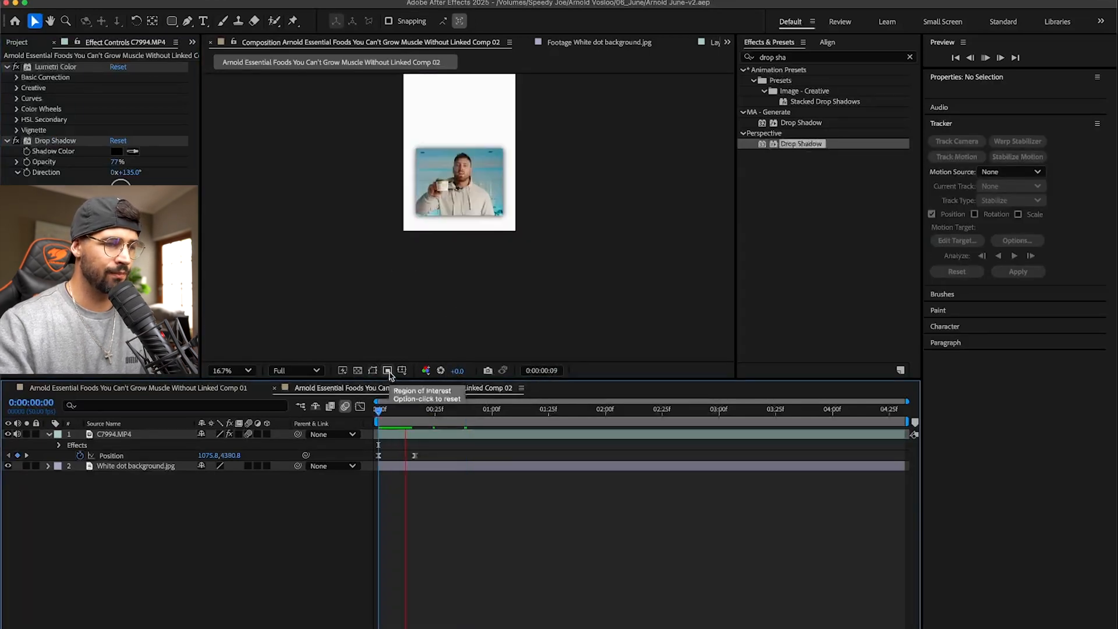
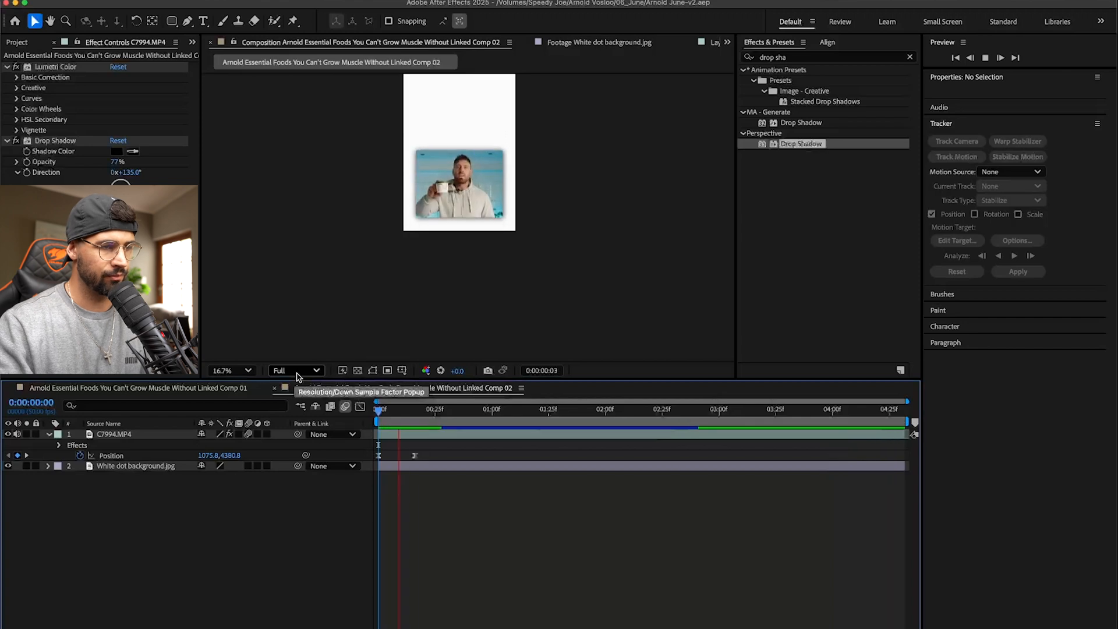
- Stop the preview, switch to Chrome and search in a new tab for "google ai low fat cottage cheese benefits"
{"action": "key", "text": "space"}
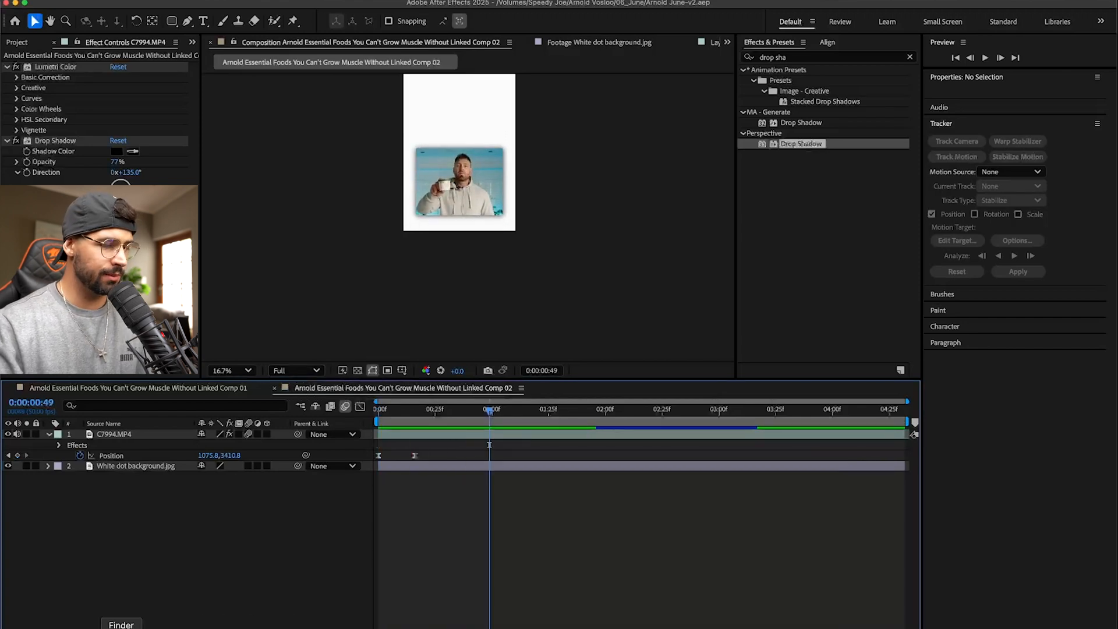
{"action": "left_click", "coordinate": [155, 625]}
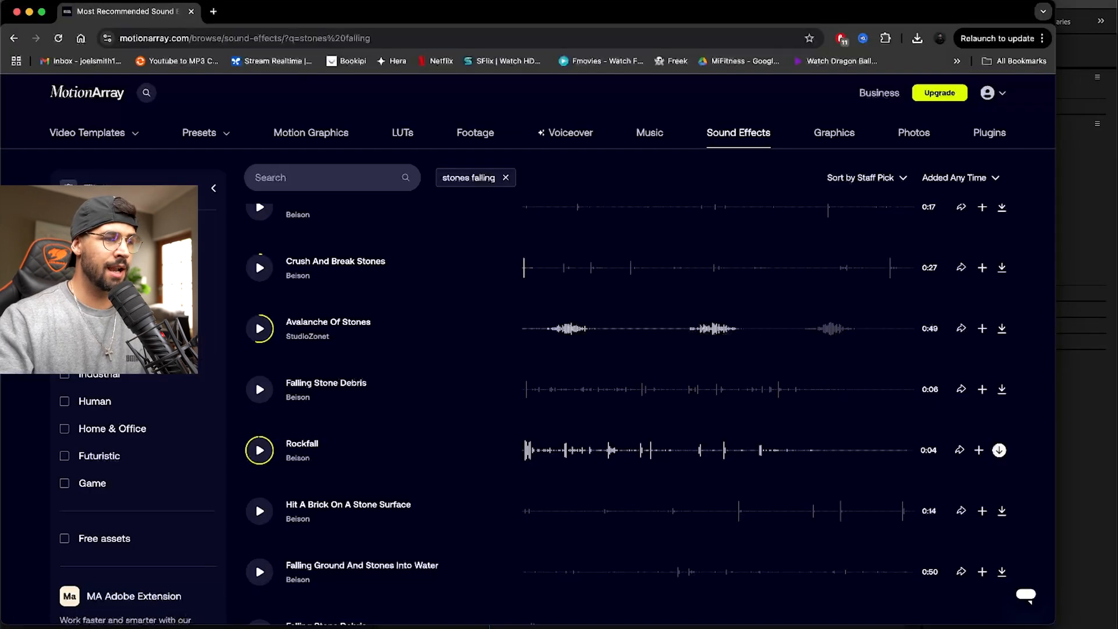
{"action": "left_click", "coordinate": [220, 14]}
{"action": "type", "text": "google ai"}
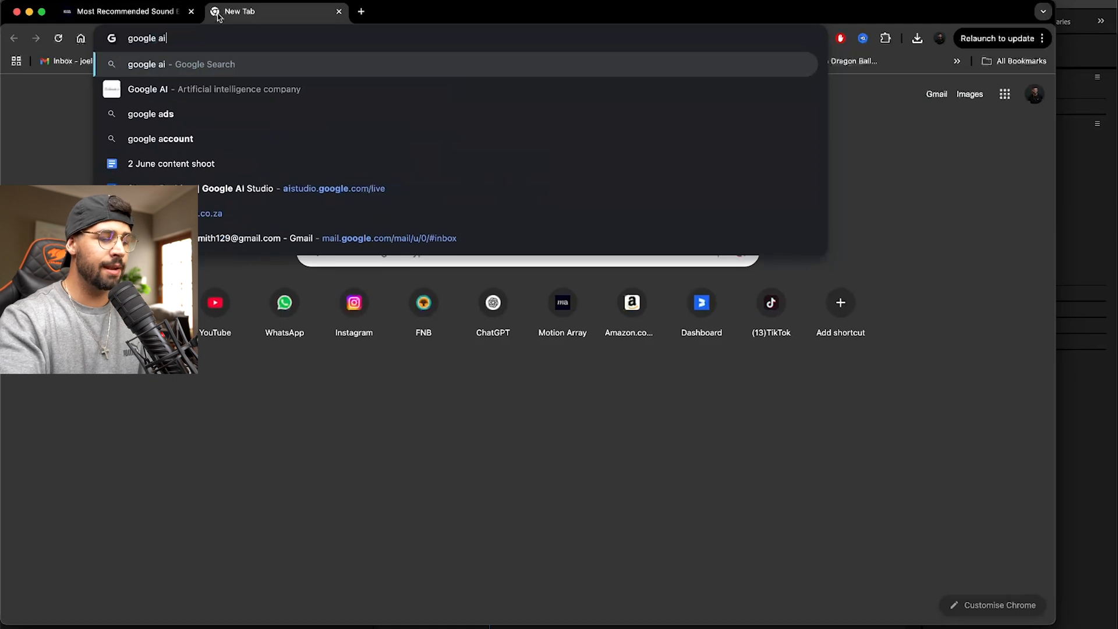
{"action": "type", "text": " low fat cott"}
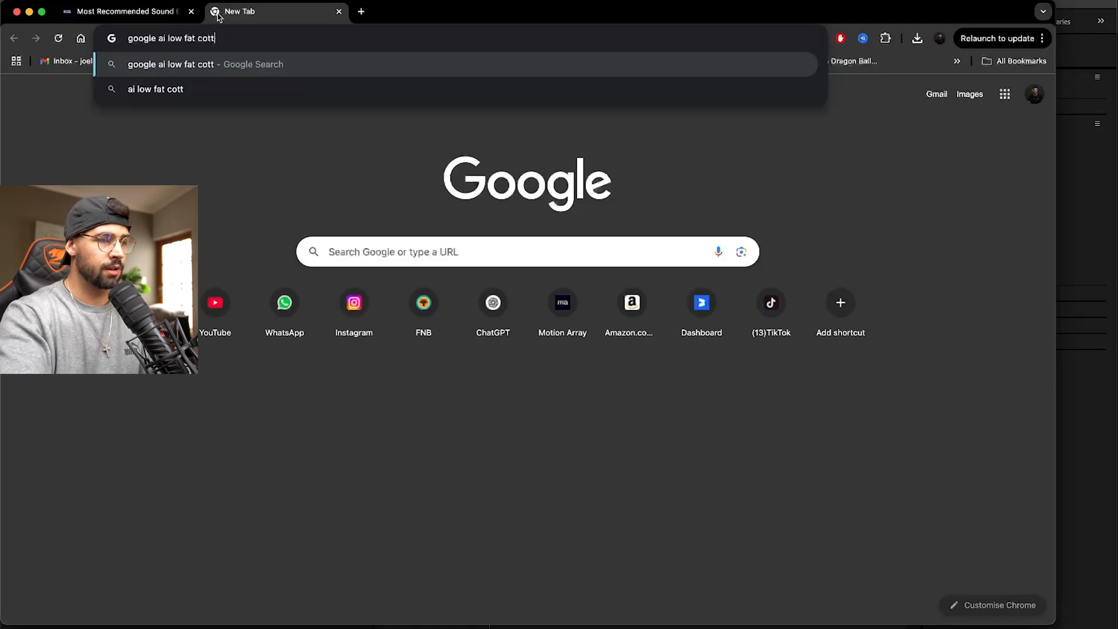
{"action": "type", "text": "age cheese b"}
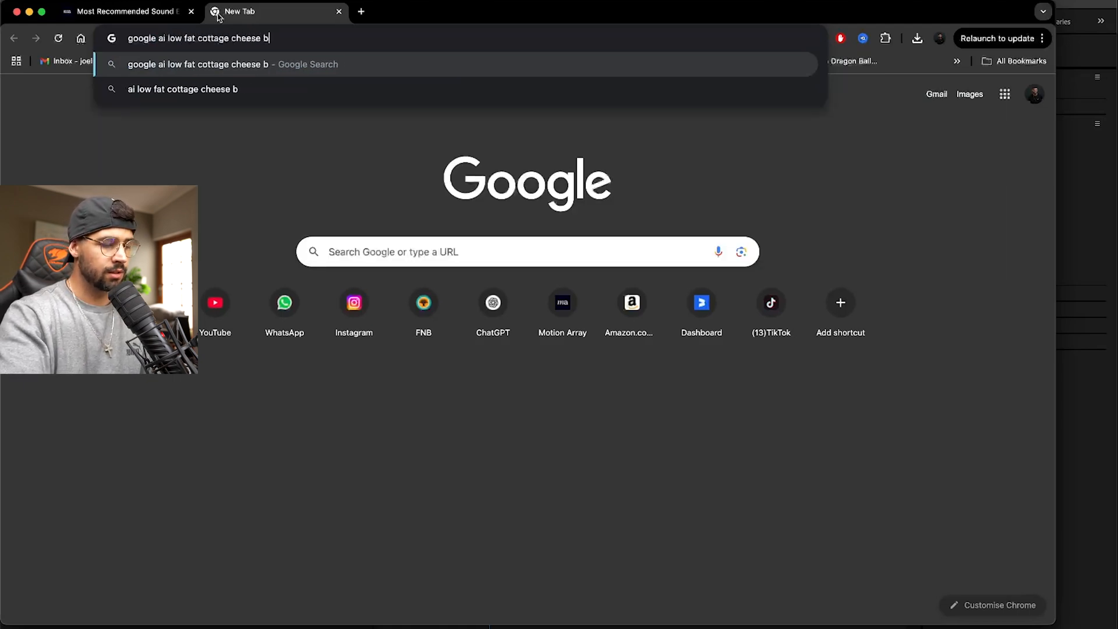
{"action": "type", "text": "enefits"}
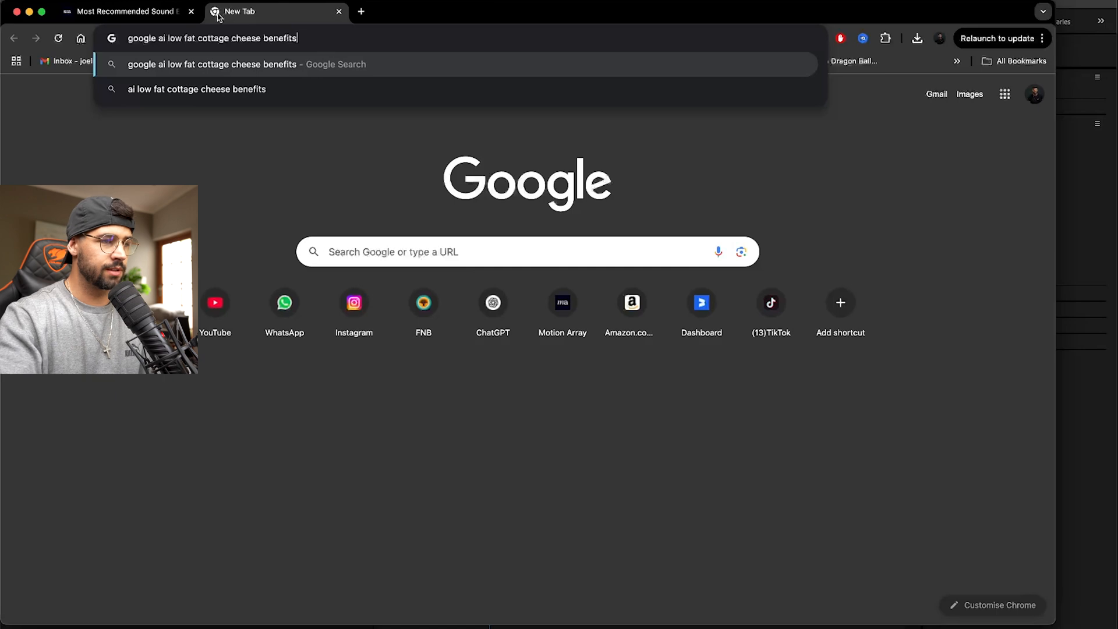
{"action": "key", "text": "Return"}
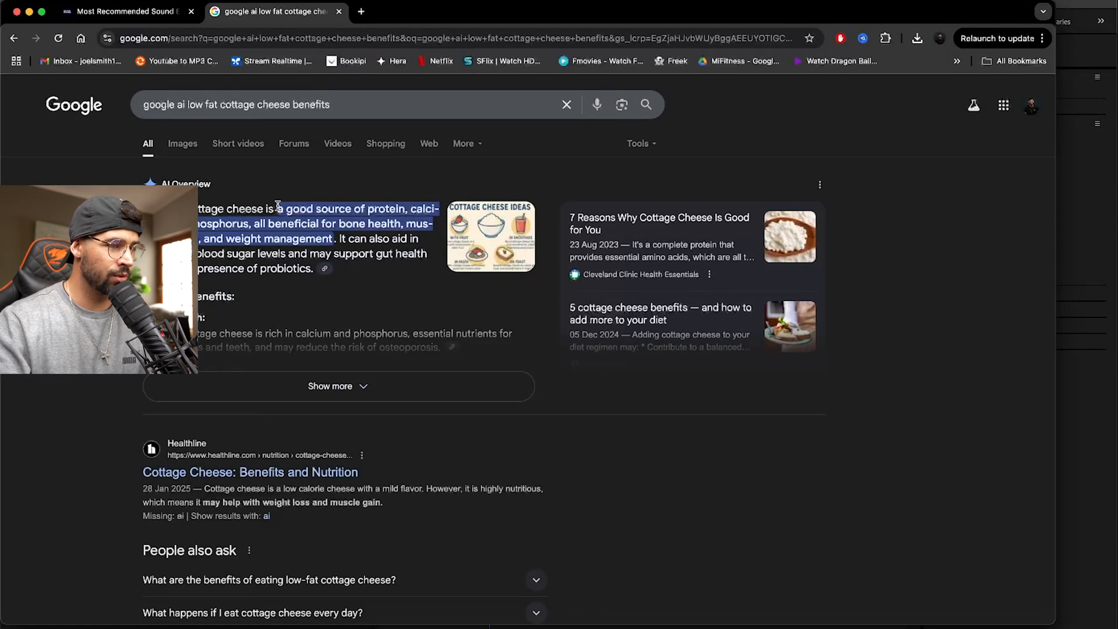
- Copy the AI Overview's first sentence, return to After Effects and paste it into a new paragraph text box above the clip
{"action": "left_click_drag", "start_coordinate": [174, 208], "coordinate": [336, 236]}
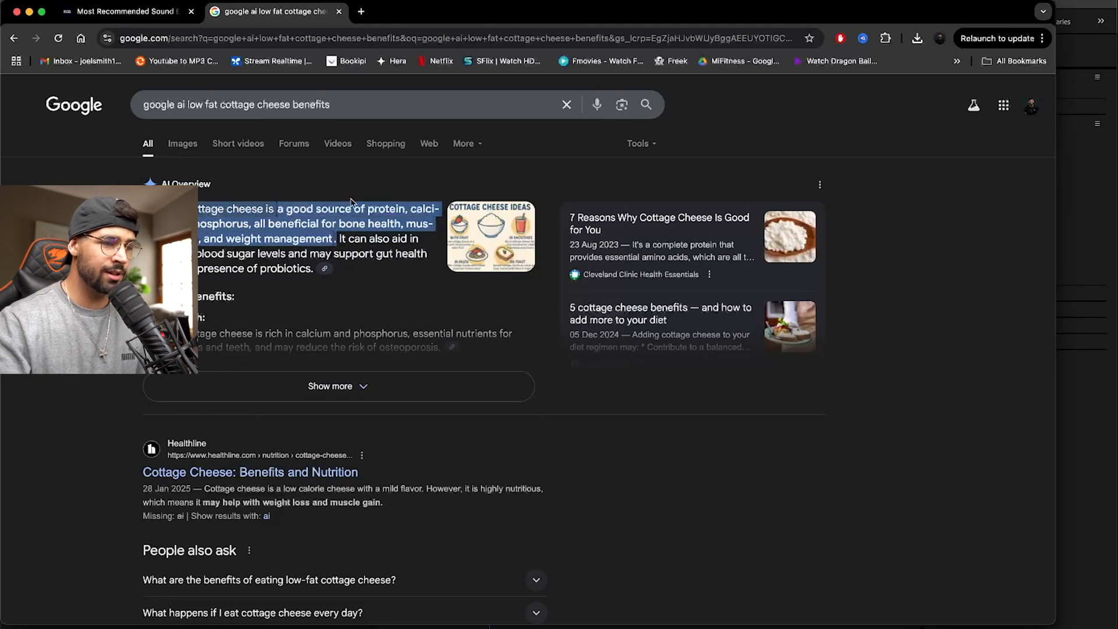
{"action": "key", "text": "super+Tab"}
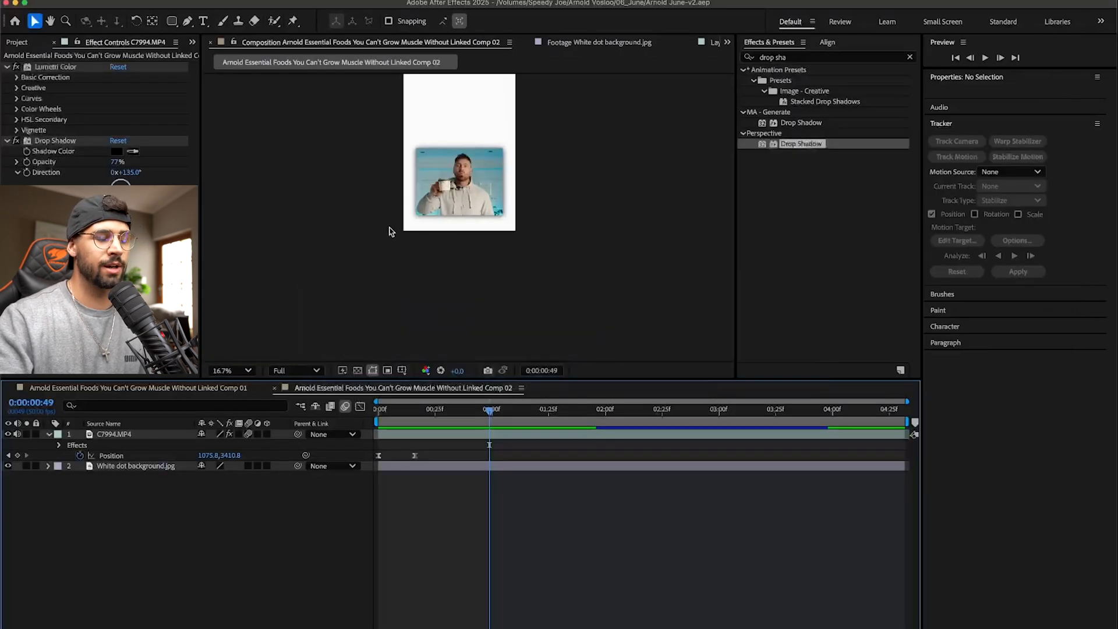
{"action": "left_click_drag", "start_coordinate": [366, 152], "coordinate": [396, 257]}
{"action": "left_click", "coordinate": [293, 370]}
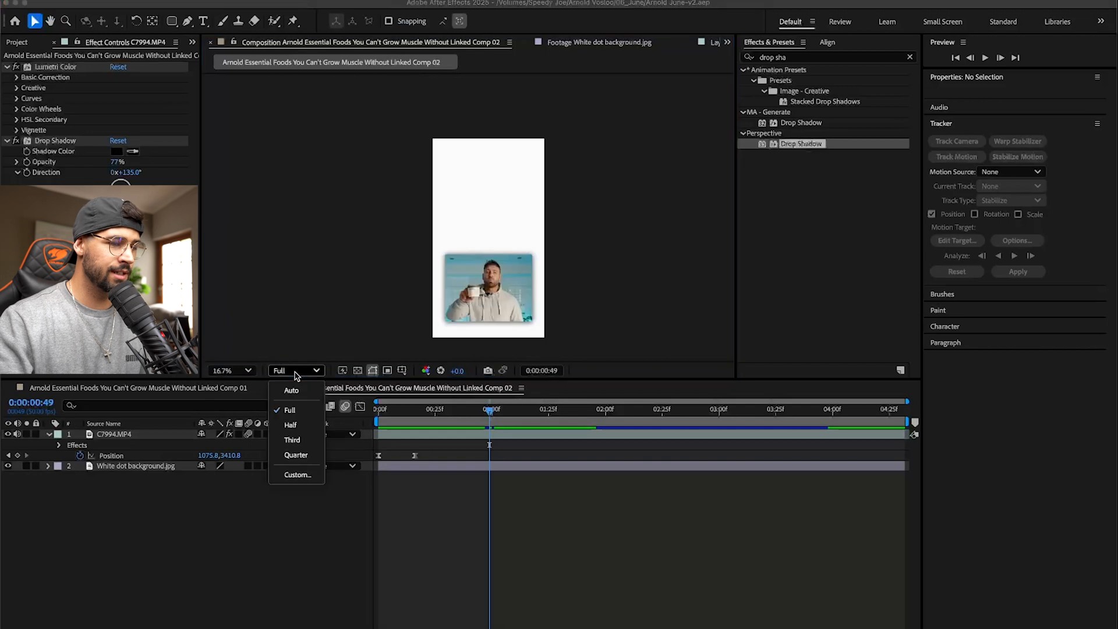
{"action": "left_click", "coordinate": [239, 372]}
{"action": "left_click", "coordinate": [230, 484]}
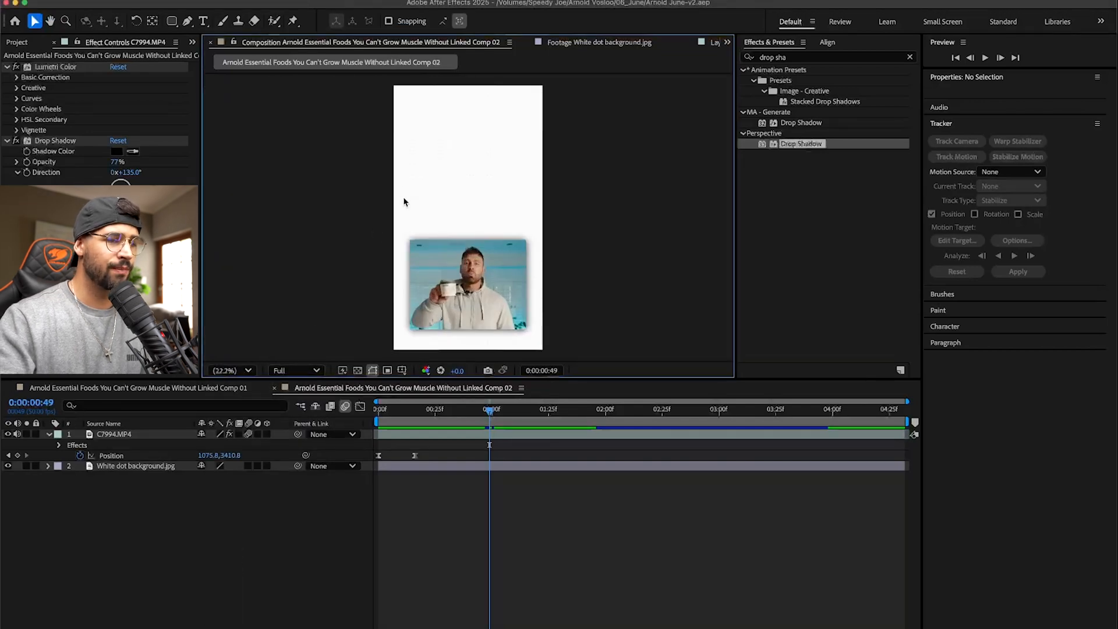
{"action": "scroll", "coordinate": [406, 199], "scroll_direction": "up", "scroll_amount": 2}
{"action": "left_click", "coordinate": [203, 21]}
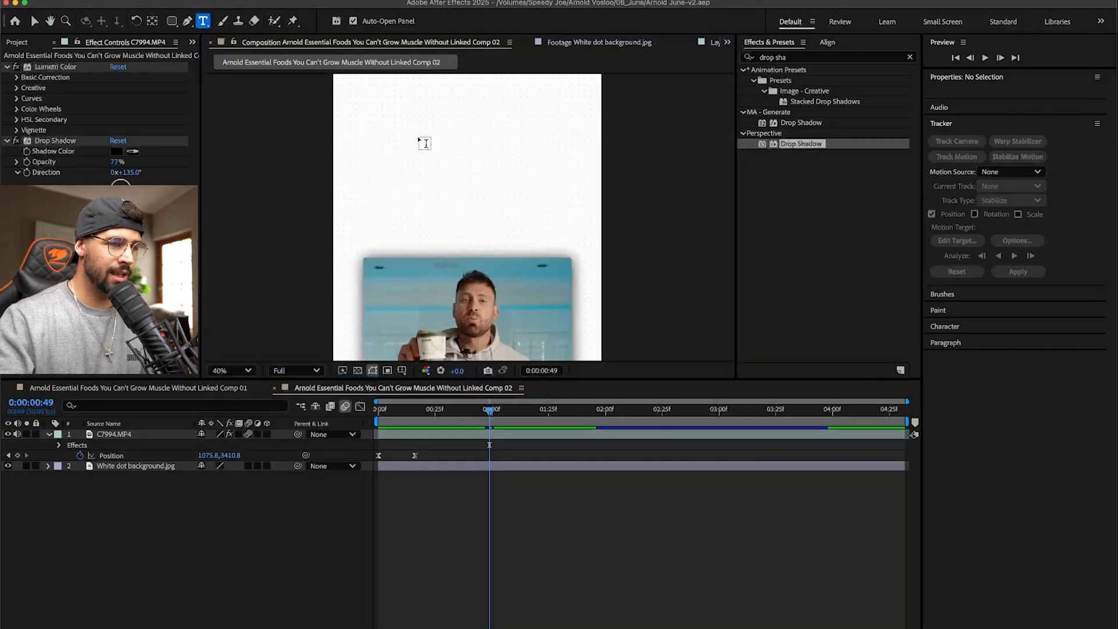
{"action": "scroll", "coordinate": [423, 143], "scroll_direction": "down", "scroll_amount": 2}
{"action": "left_click_drag", "start_coordinate": [419, 119], "coordinate": [515, 225]}
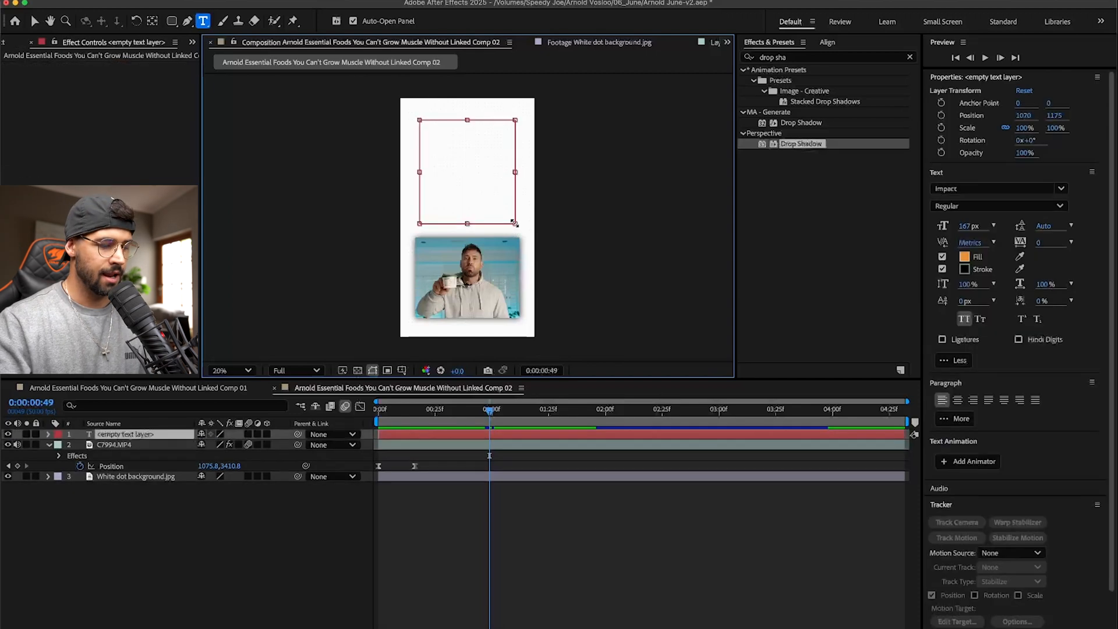
{"action": "type", "text": "Low-fat cottage cheese is a good source of protein, calcium, and phosphorus, all beneficial for bone health, muscle growth, and weight management."}
- Give all the pasted text a 7A7A7A grey fill and a font size of 135 px
{"action": "key", "text": "super+a"}
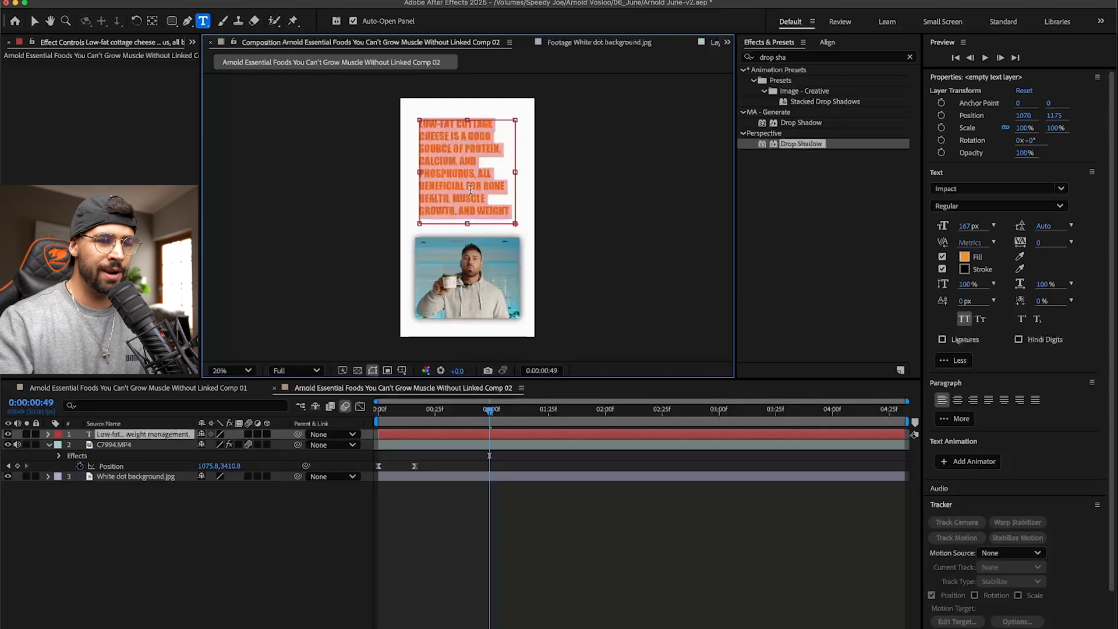
{"action": "left_click", "coordinate": [964, 259]}
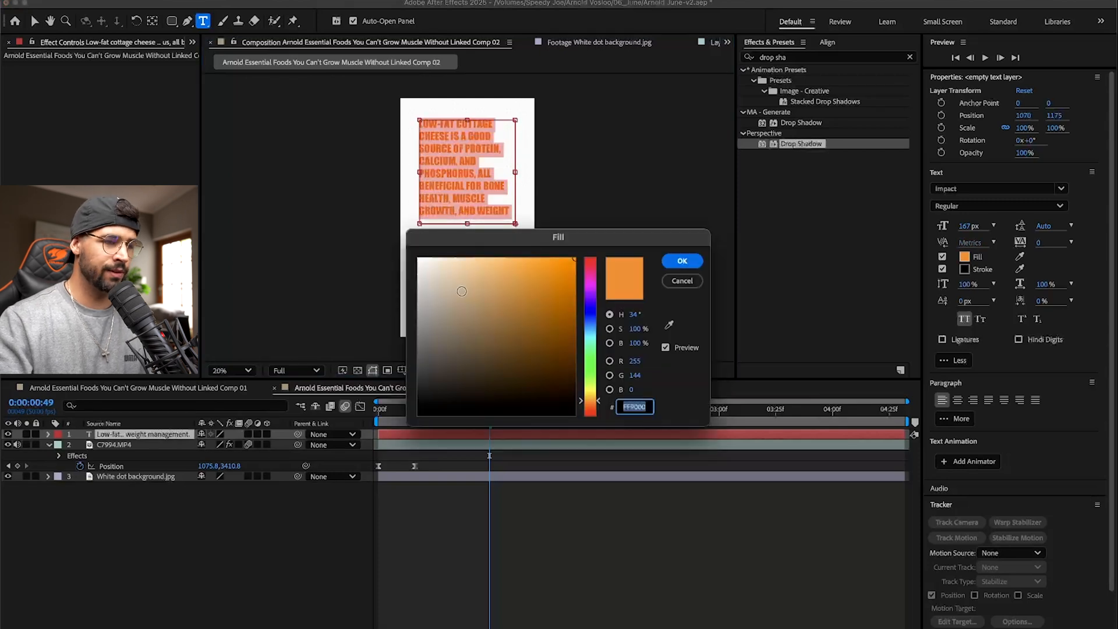
{"action": "type", "text": "ffffff"}
{"action": "key", "text": "Return"}
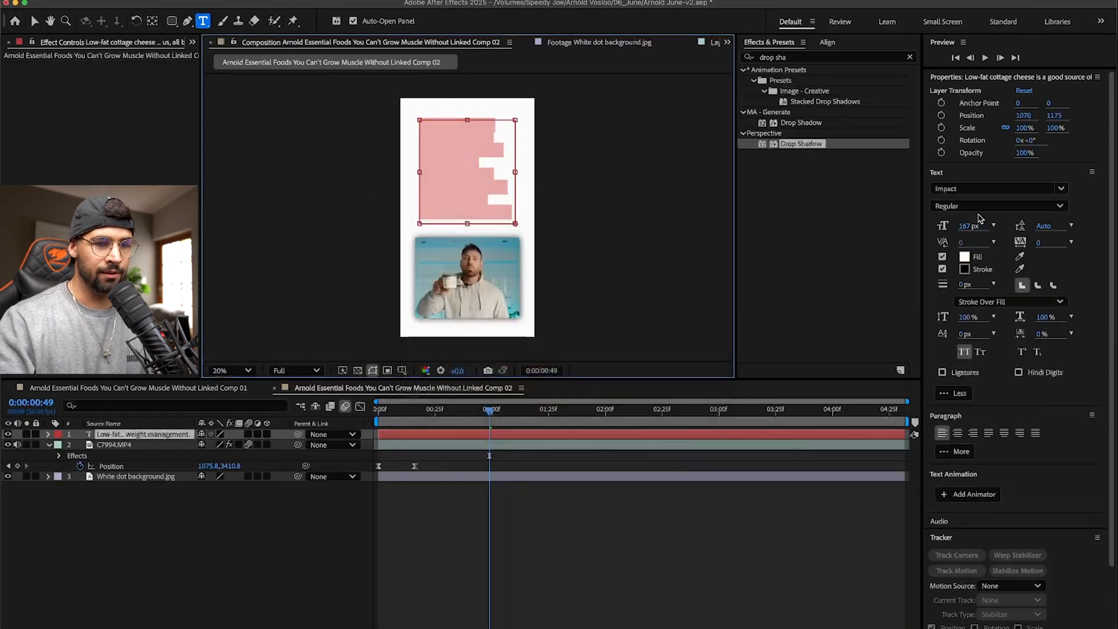
{"action": "left_click", "coordinate": [964, 259]}
{"action": "left_click_drag", "start_coordinate": [442, 279], "coordinate": [394, 340]}
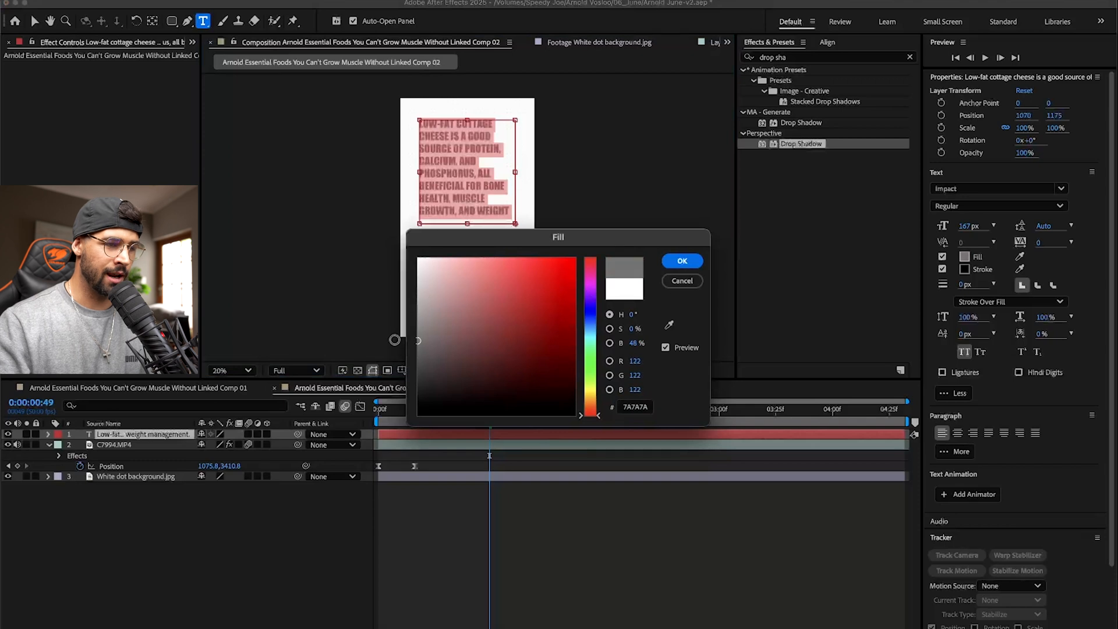
{"action": "left_click", "coordinate": [681, 261]}
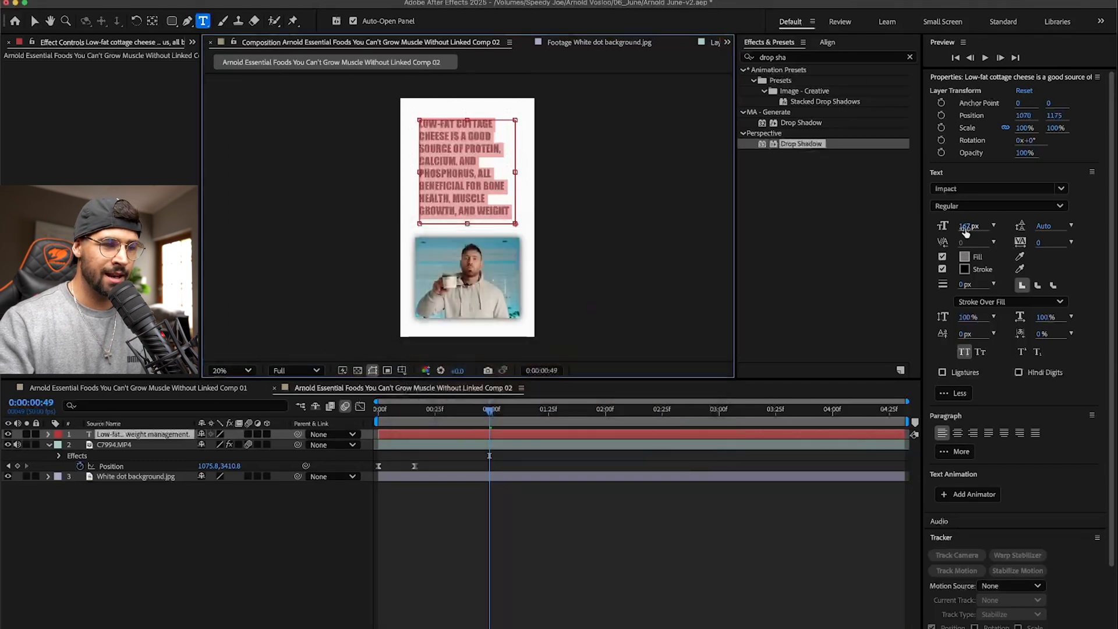
{"action": "left_click_drag", "start_coordinate": [961, 226], "coordinate": [542, 172]}
{"action": "left_click", "coordinate": [435, 159]}
- Set the fill of the words "GOOD SOURCE OF PROTEIN" to bright cyan 00D4FF
{"action": "scroll", "coordinate": [475, 96], "scroll_direction": "up", "scroll_amount": 1}
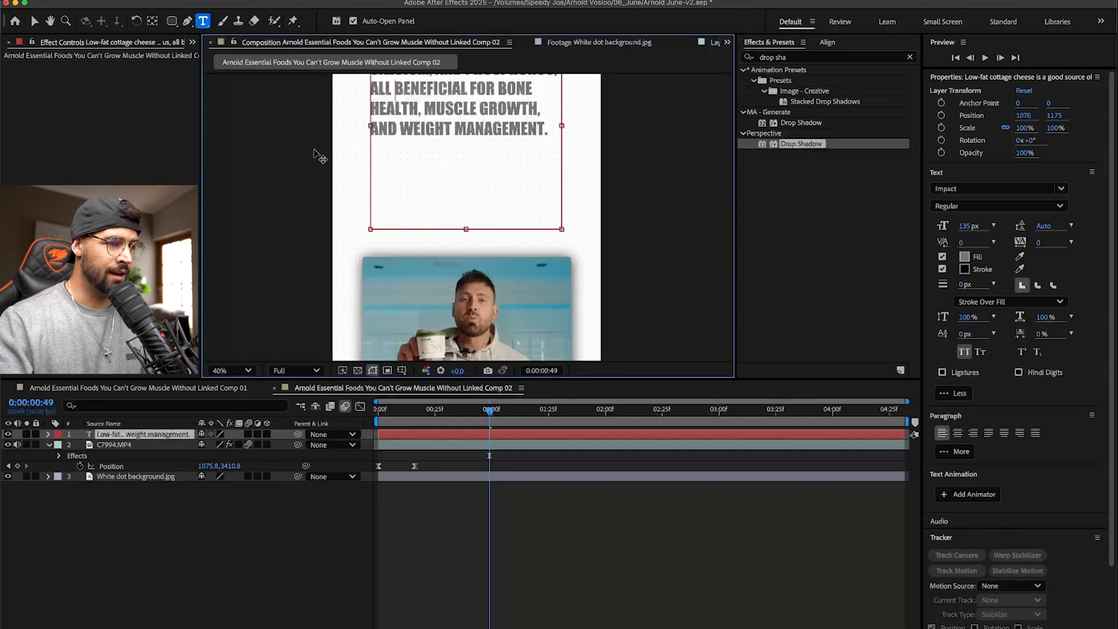
{"action": "left_click", "coordinate": [50, 21]}
{"action": "left_click_drag", "start_coordinate": [424, 107], "coordinate": [469, 248]}
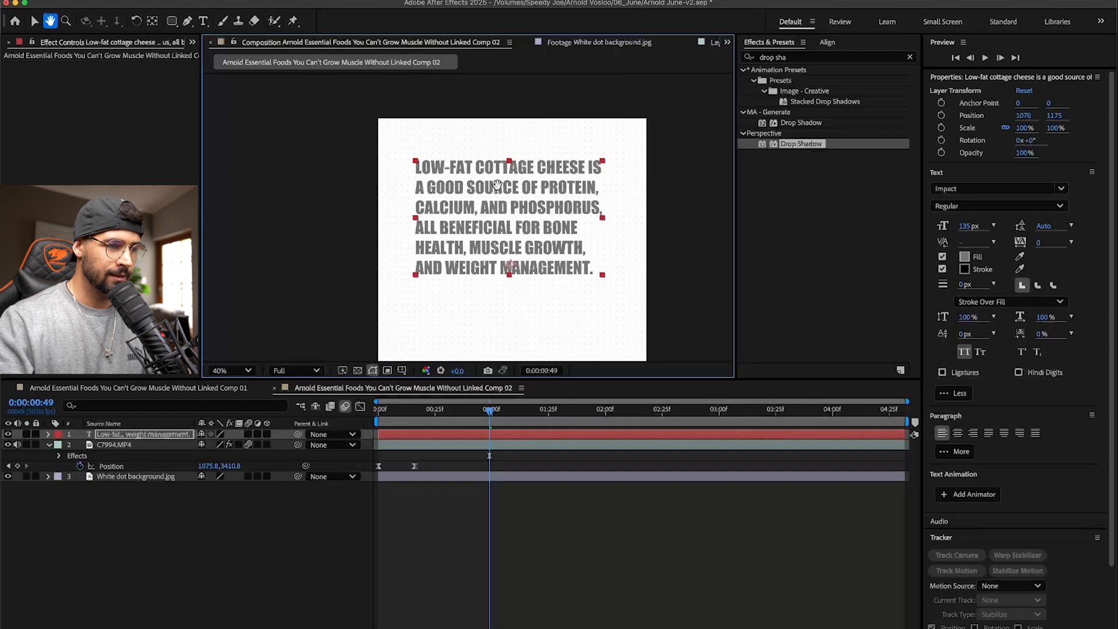
{"action": "key", "text": "t"}
{"action": "key", "text": "t"}
{"action": "key", "text": "super+t"}
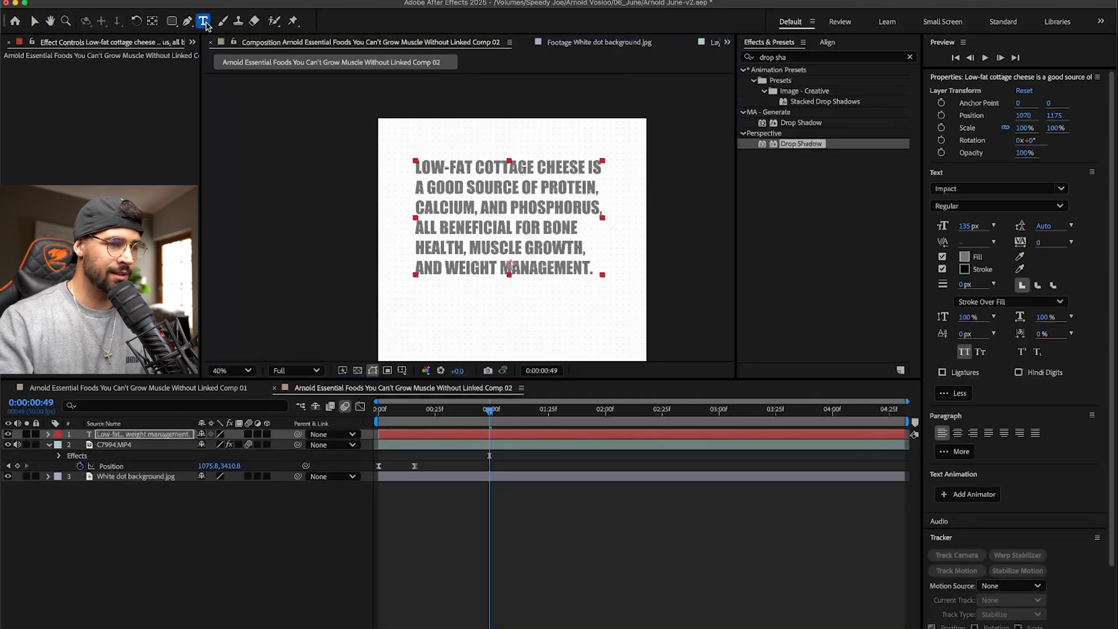
{"action": "left_click", "coordinate": [553, 186]}
{"action": "left_click_drag", "start_coordinate": [427, 184], "coordinate": [594, 184]}
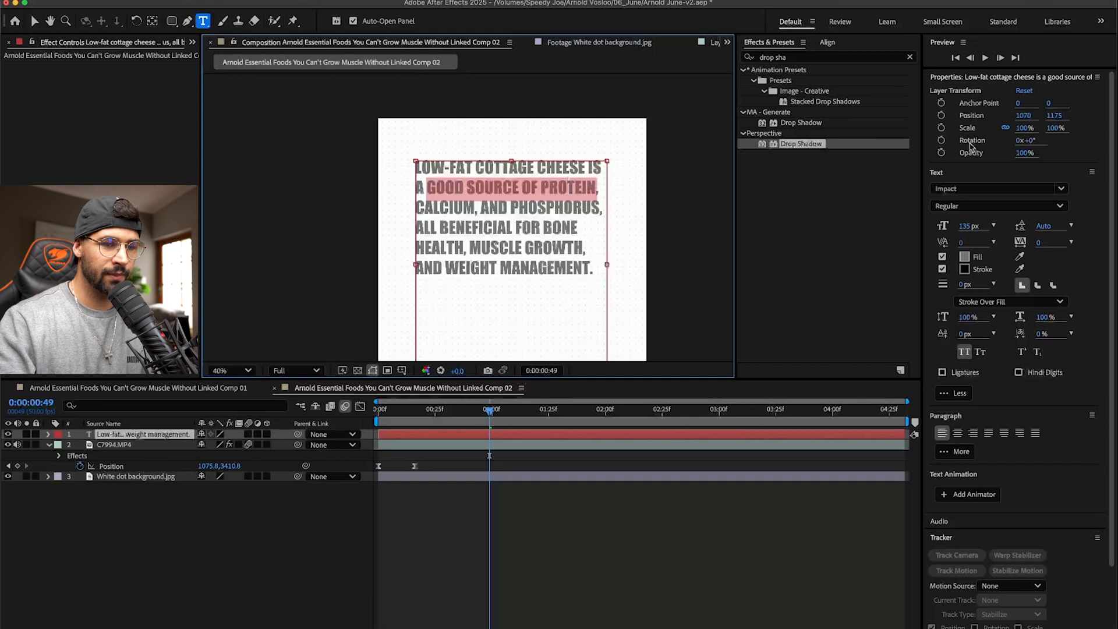
{"action": "left_click", "coordinate": [965, 263]}
{"action": "left_click_drag", "start_coordinate": [590, 317], "coordinate": [604, 332]}
{"action": "left_click_drag", "start_coordinate": [555, 294], "coordinate": [755, 282]}
{"action": "left_click_drag", "start_coordinate": [756, 366], "coordinate": [759, 375]}
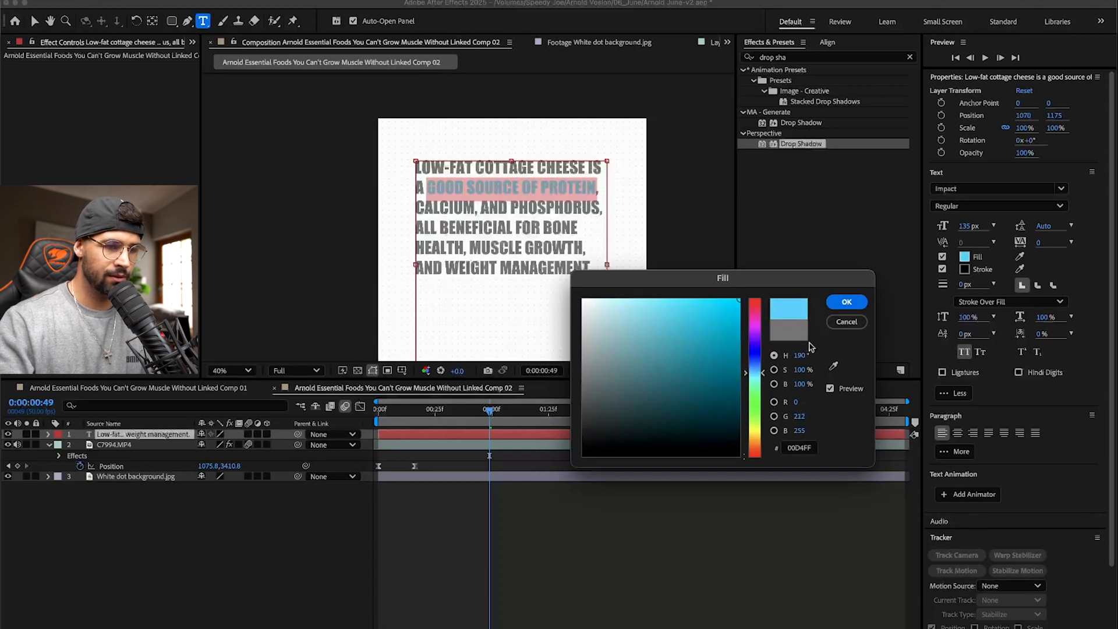
{"action": "left_click", "coordinate": [851, 300]}
{"action": "left_click", "coordinate": [459, 186]}
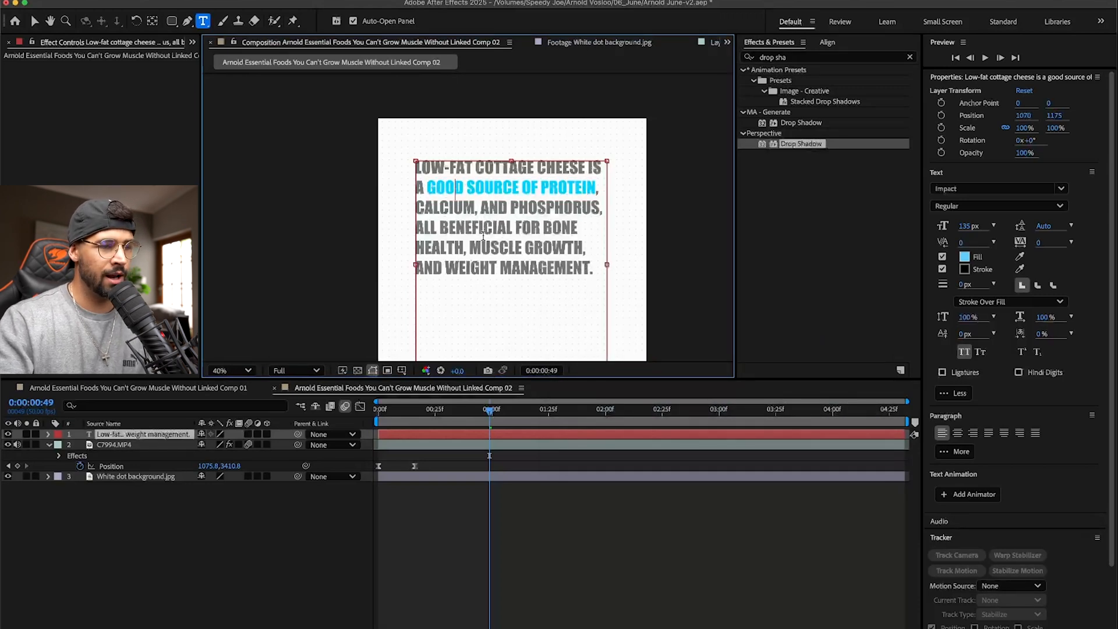
- Recolour "MUSCLE GROWTH, AND WEIGHT MANAGEMENT." with the cyan sampled from the highlighted protein phrase
{"action": "left_click_drag", "start_coordinate": [470, 243], "coordinate": [592, 273]}
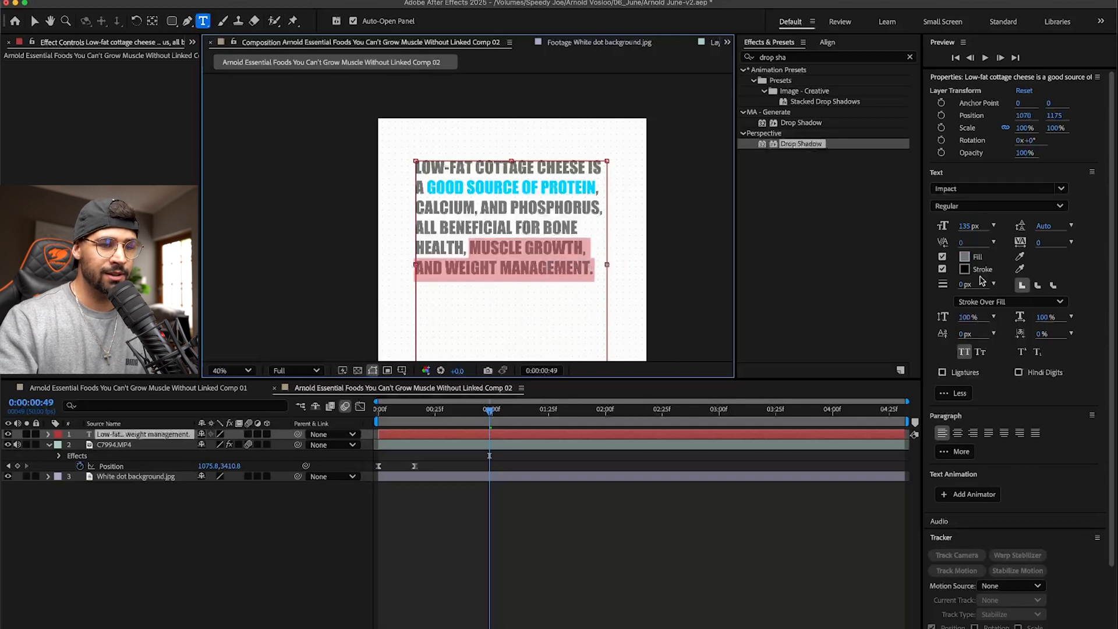
{"action": "left_click", "coordinate": [964, 258]}
{"action": "left_click", "coordinate": [668, 325]}
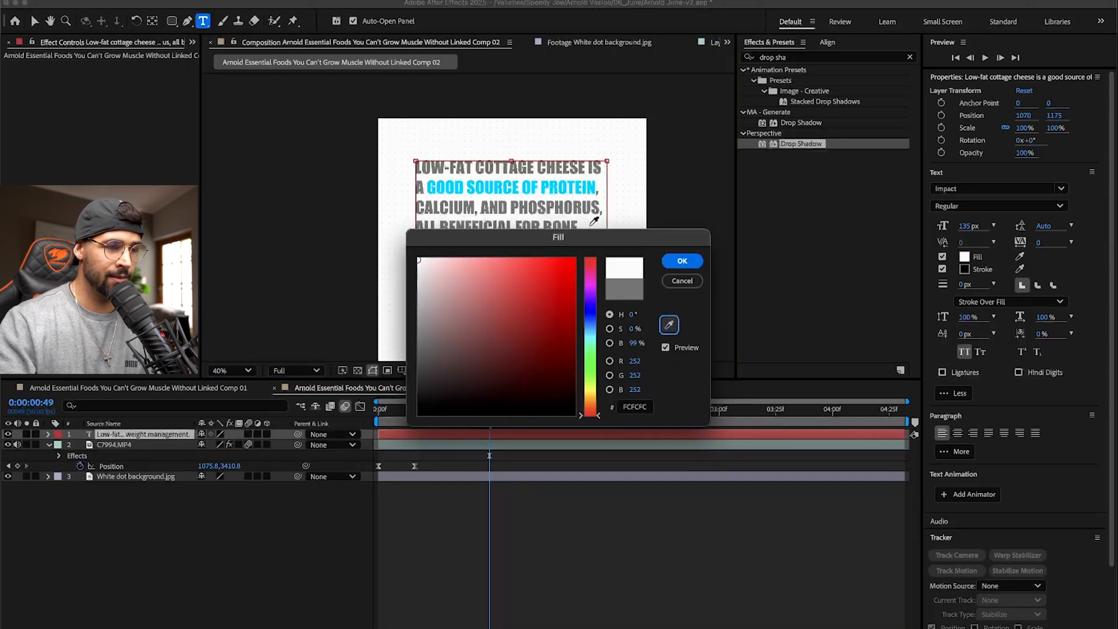
{"action": "left_click", "coordinate": [558, 183]}
{"action": "left_click", "coordinate": [681, 261]}
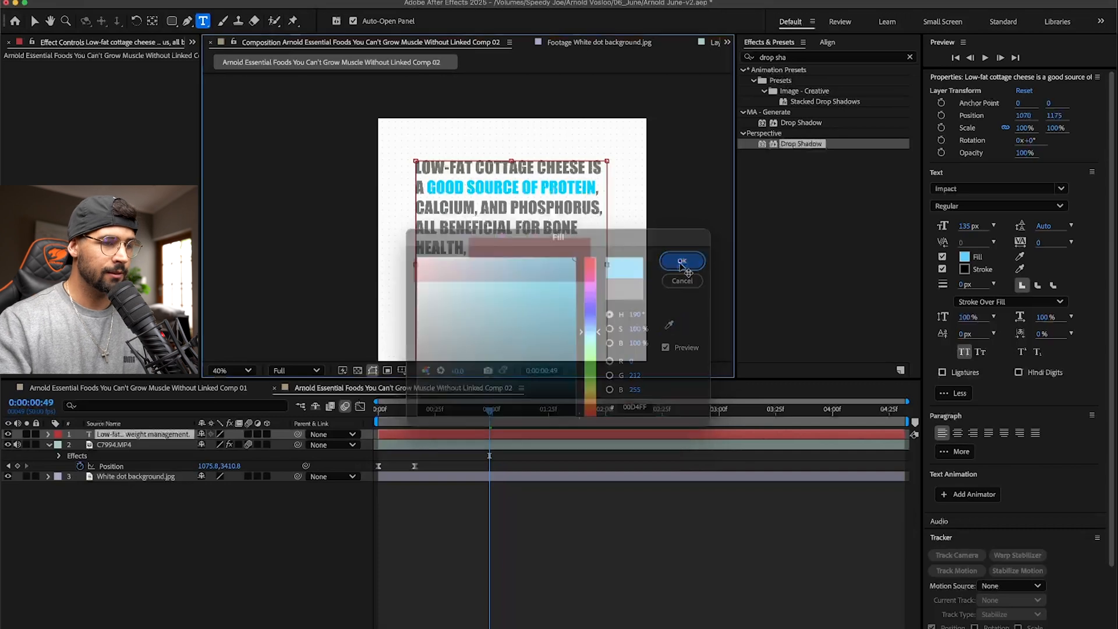
{"action": "left_click", "coordinate": [507, 227]}
{"action": "key", "text": "Escape"}
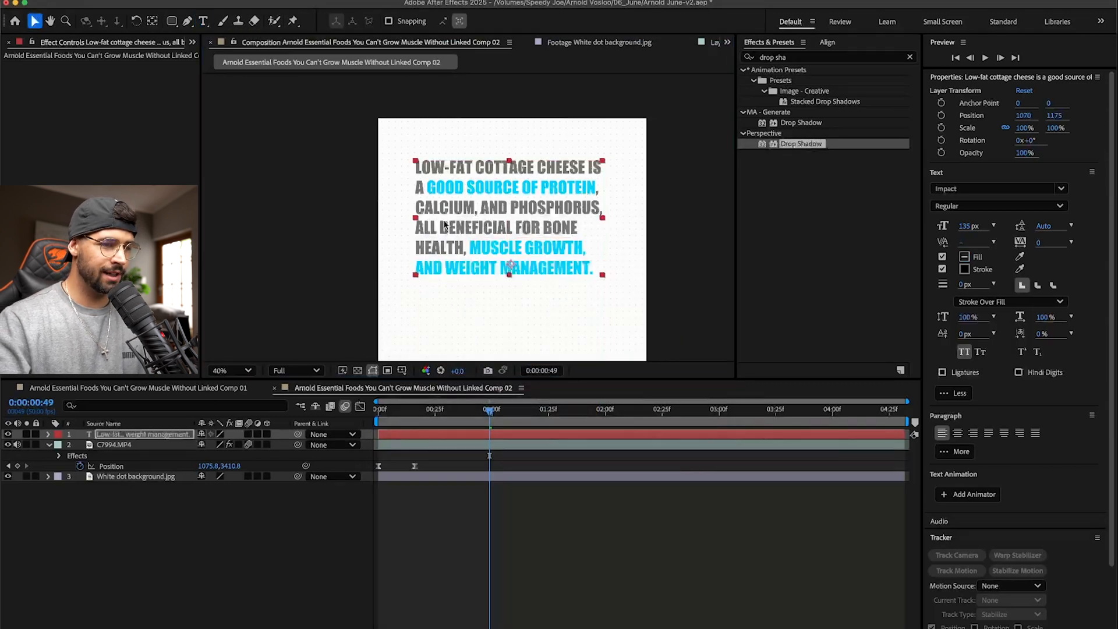
- Centre the text layer horizontally in the composition
{"action": "scroll", "coordinate": [502, 253], "scroll_direction": "down", "scroll_amount": 2}
{"action": "left_click", "coordinate": [825, 44]}
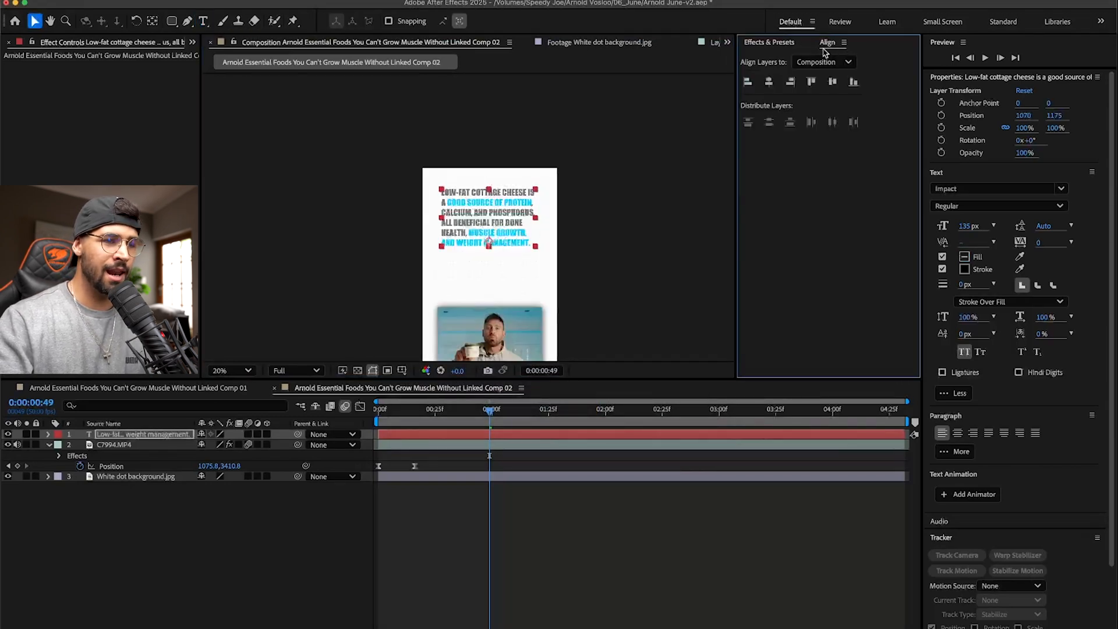
{"action": "left_click", "coordinate": [769, 82]}
{"action": "left_click", "coordinate": [490, 211]}
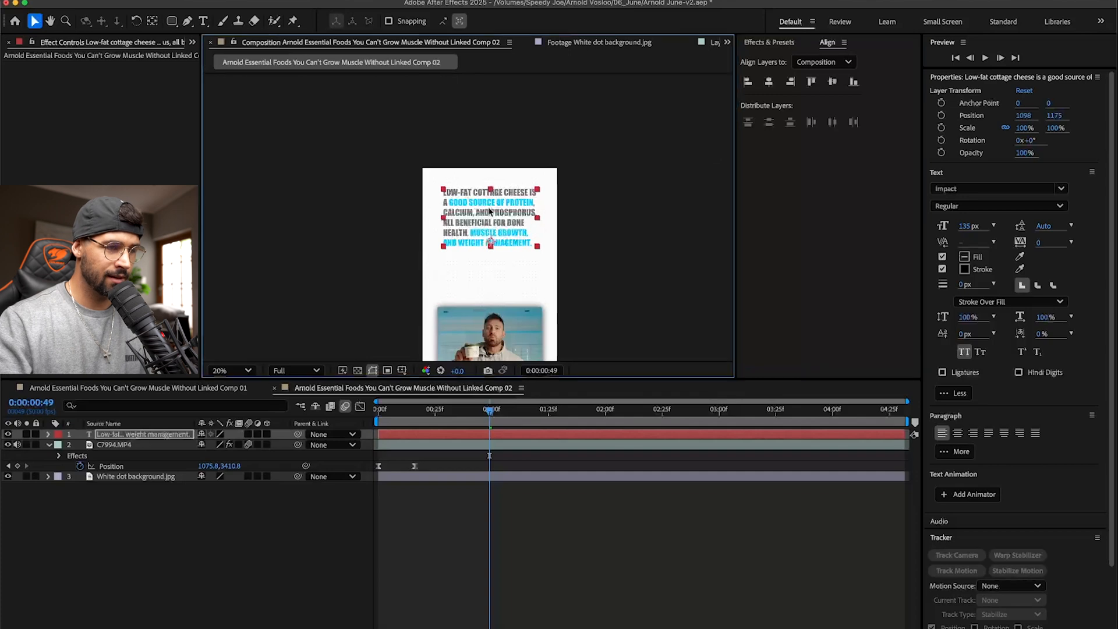
- Enlarge the word "PROTEIN" to 207 px and the words "MUSCLE GROWTH" to 161 px
{"action": "double_click", "coordinate": [481, 205]}
{"action": "left_click", "coordinate": [459, 201]}
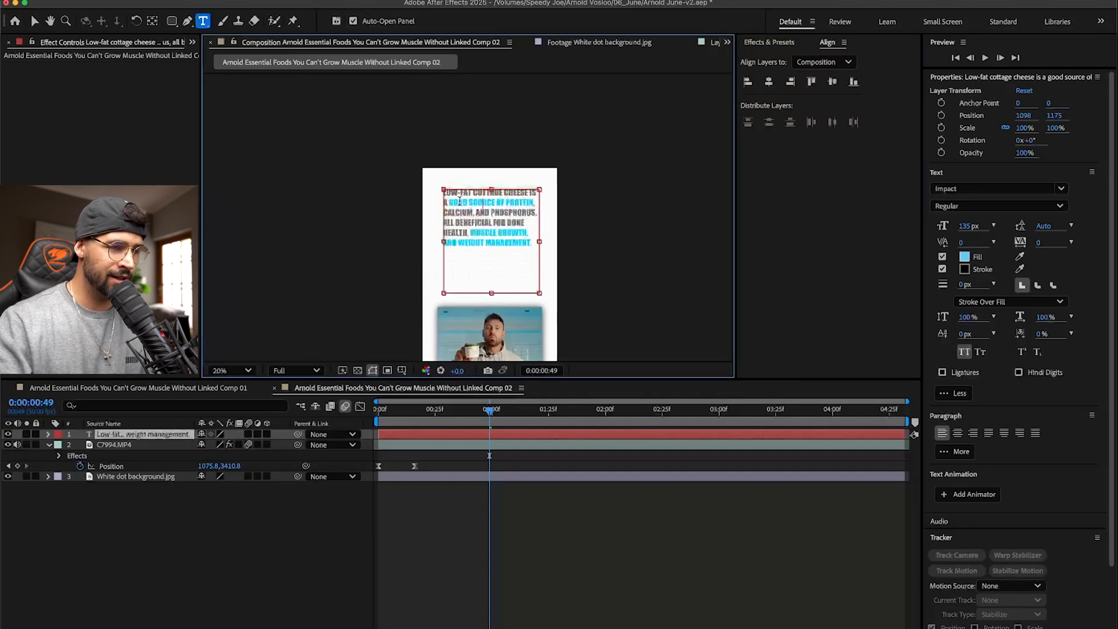
{"action": "left_click_drag", "start_coordinate": [449, 200], "coordinate": [494, 200]}
{"action": "double_click", "coordinate": [520, 201]}
{"action": "left_click_drag", "start_coordinate": [964, 225], "coordinate": [1014, 224]}
{"action": "left_click_drag", "start_coordinate": [469, 248], "coordinate": [534, 241]}
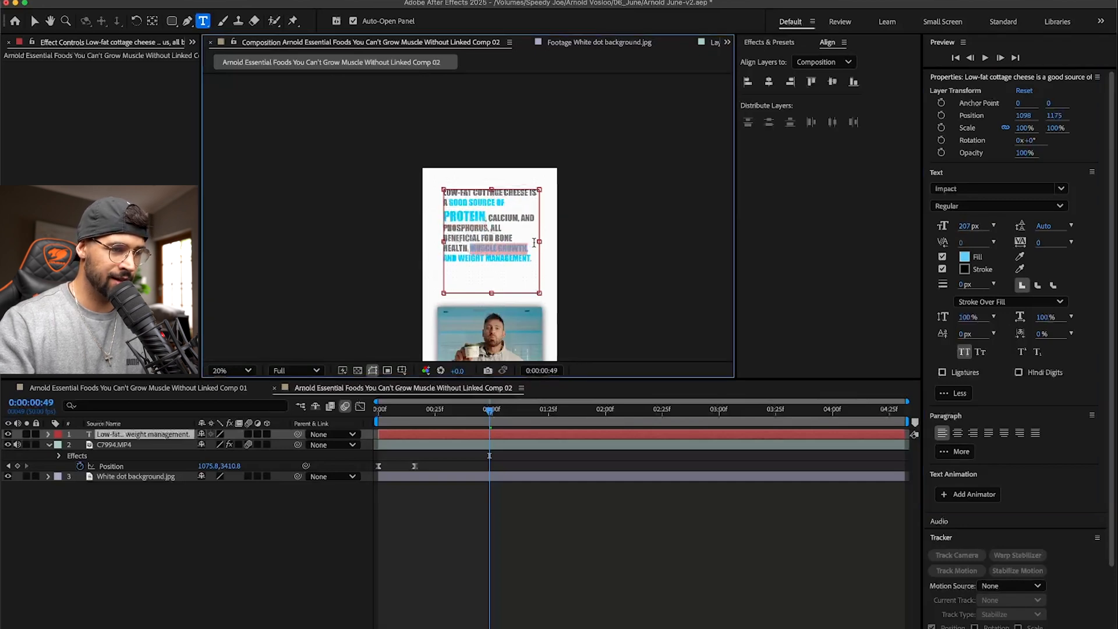
{"action": "mouse_move", "coordinate": [960, 224]}
{"action": "left_mouse_down"}
{"action": "mouse_move", "coordinate": [998, 224]}
{"action": "mouse_move", "coordinate": [978, 224]}
{"action": "left_mouse_up"}
- Insert line breaks so that "MUSCLE GROWTH" and "CALCIUM" each start on a new line
{"action": "left_click", "coordinate": [469, 248]}
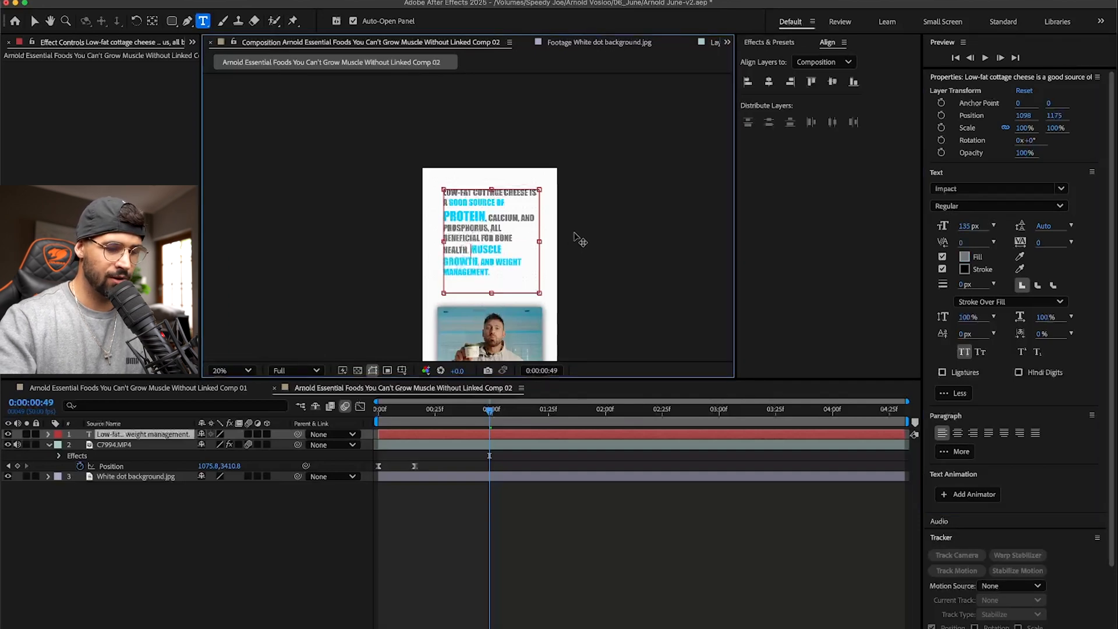
{"action": "key", "text": "Return"}
{"action": "scroll", "coordinate": [474, 255], "scroll_direction": "up", "scroll_amount": 1}
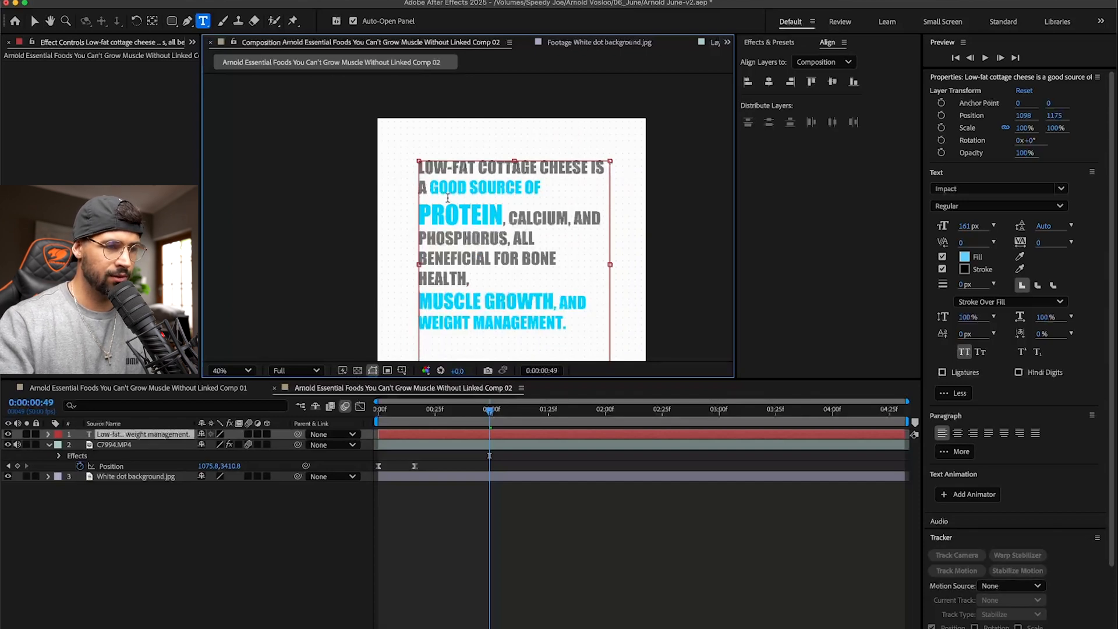
{"action": "key", "text": "Return"}
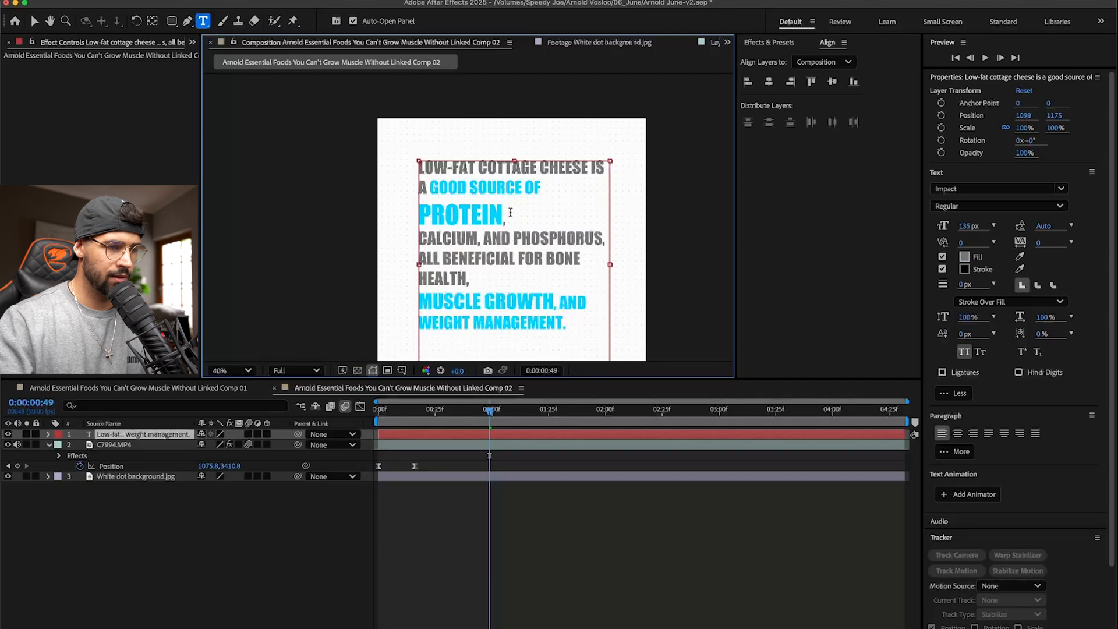
- Try starting "BONE HEALTH" on a new line in the text layer
{"action": "key", "text": "Return"}
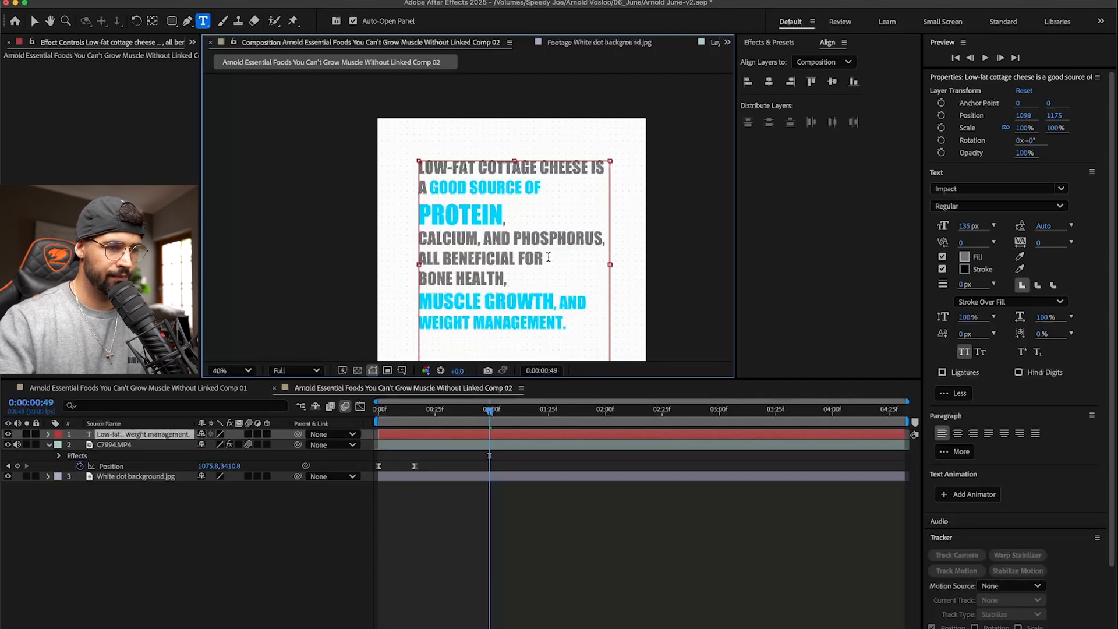
{"action": "scroll", "coordinate": [487, 218], "scroll_direction": "down", "scroll_amount": 2}
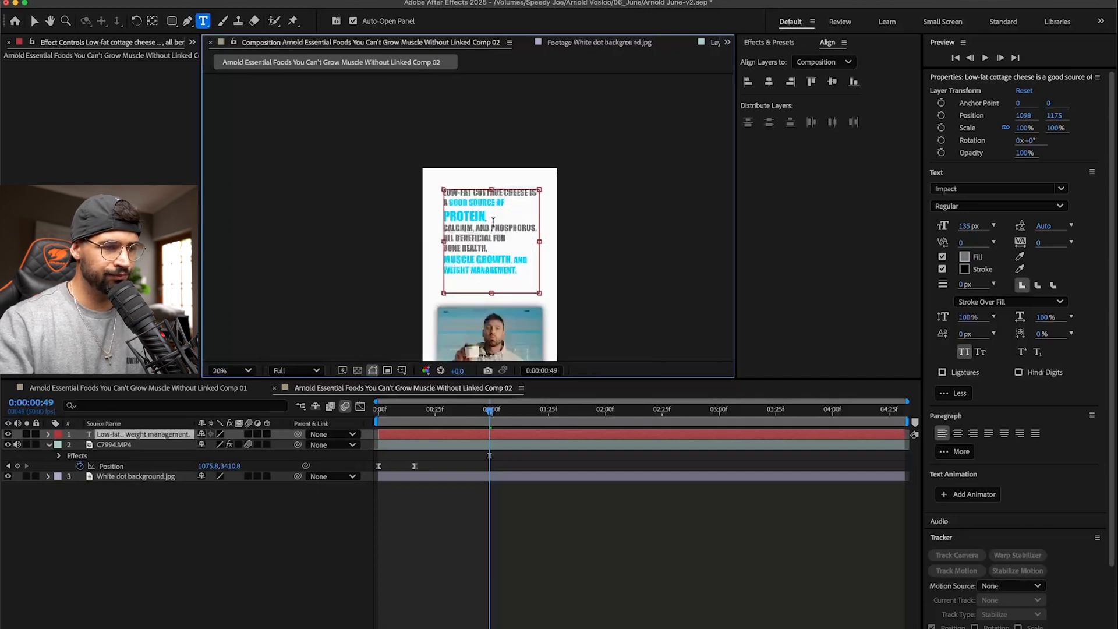
- Undo the added line breaks and the enlargements of "PROTEIN" and "MUSCLE GROWTH"
{"action": "key", "text": "super+z"}
{"action": "key", "text": "super+z"}
{"action": "key", "text": "super+z"}
{"action": "key", "text": "super+z"}
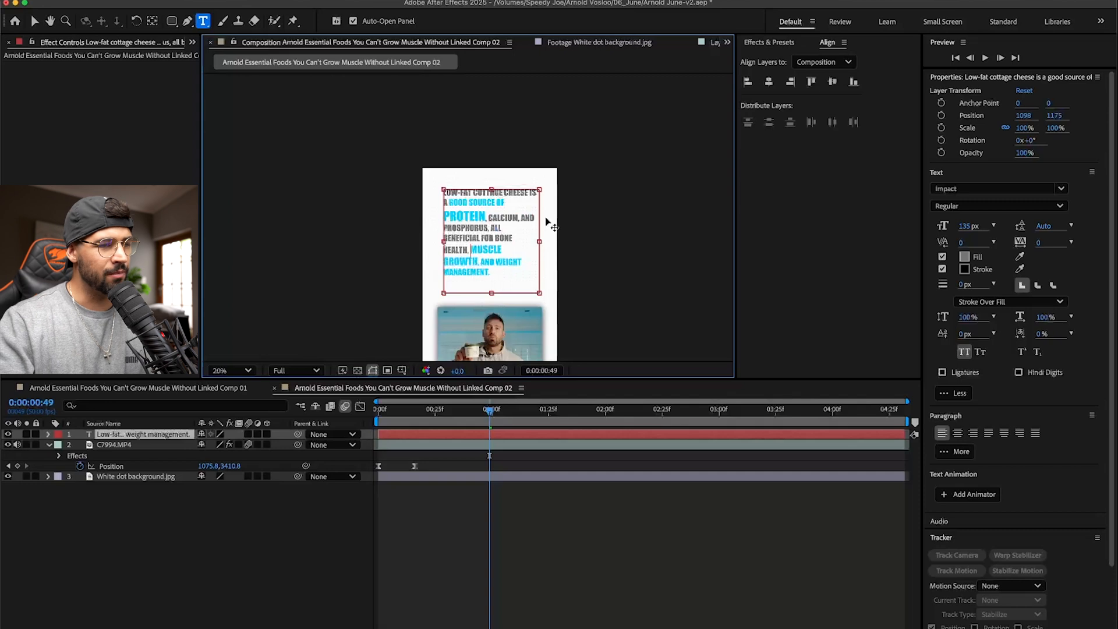
{"action": "left_click", "coordinate": [503, 219]}
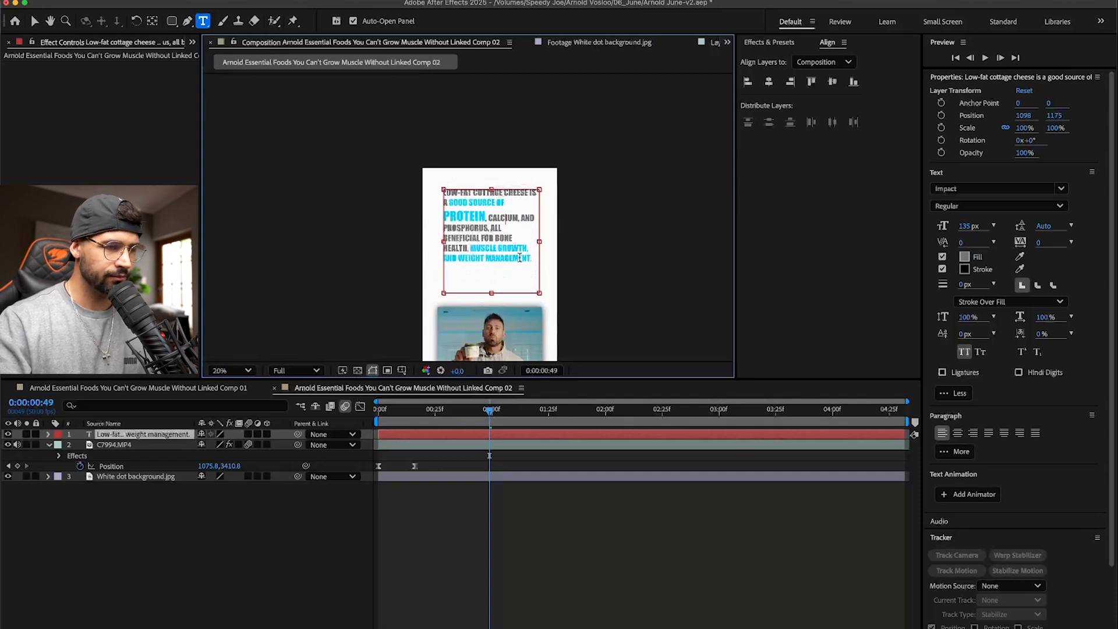
{"action": "key", "text": "Escape"}
{"action": "key", "text": "v"}
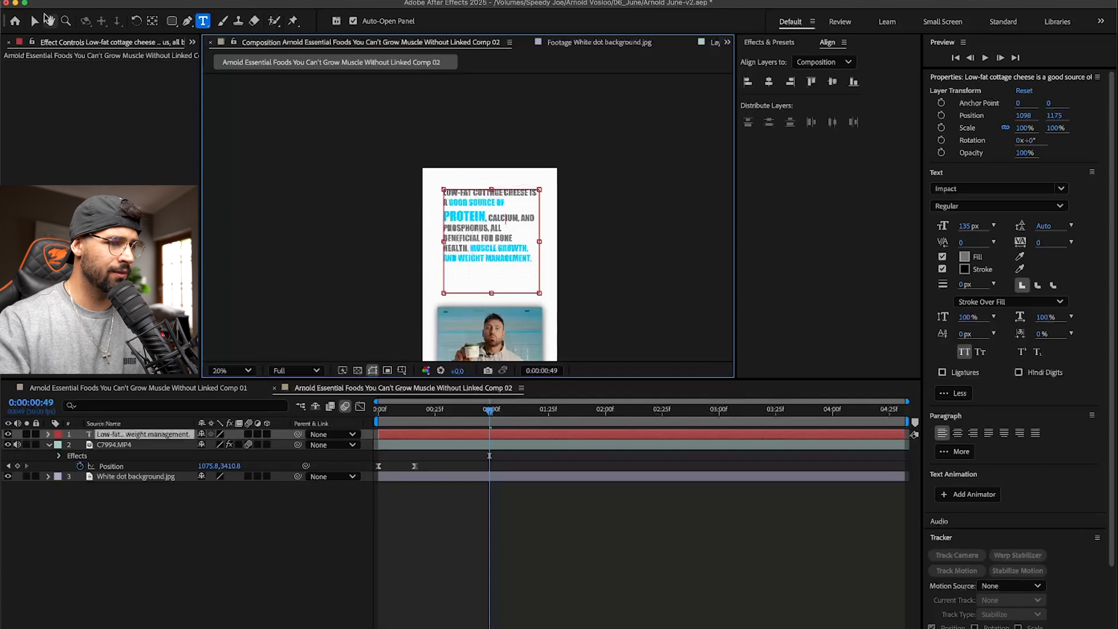
{"action": "left_click", "coordinate": [769, 82]}
{"action": "left_click", "coordinate": [662, 199]}
{"action": "left_click", "coordinate": [525, 250]}
{"action": "key", "text": "super+z"}
{"action": "key", "text": "super+z"}
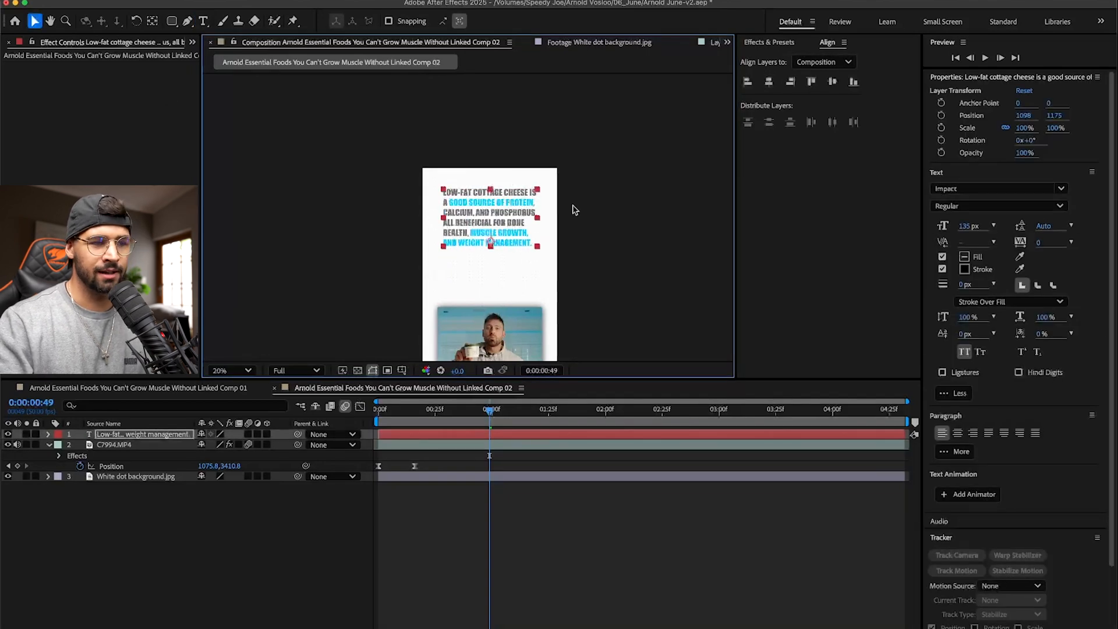
- Scale the text layer to 106%, lower it to about Y 1605, and centre it horizontally in the composition
{"action": "left_click", "coordinate": [574, 210]}
{"action": "left_click", "coordinate": [478, 221]}
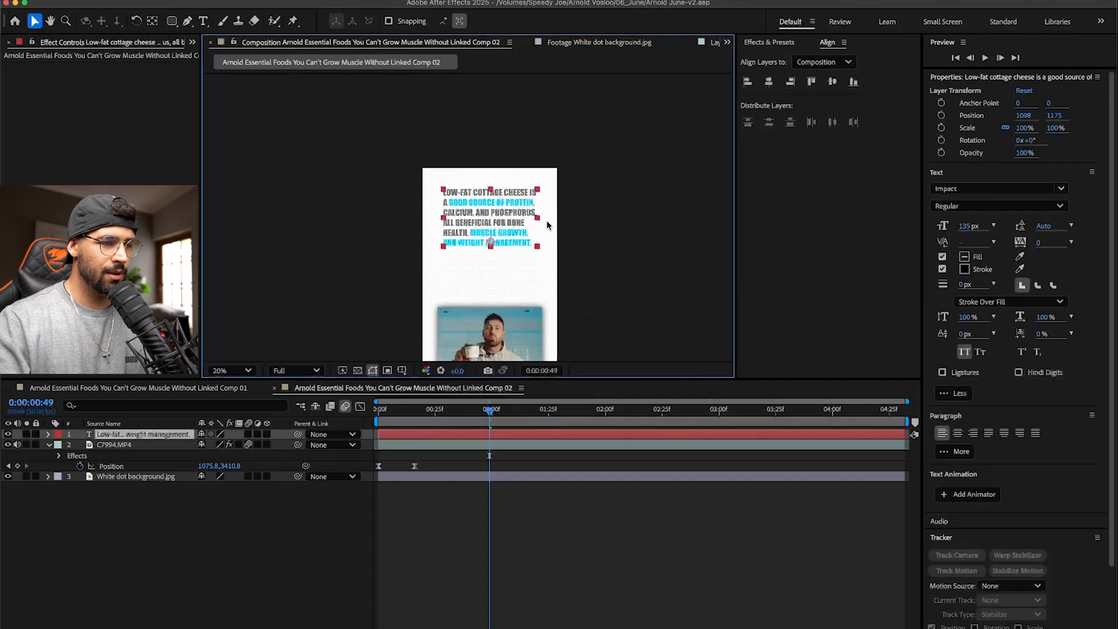
{"action": "mouse_move", "coordinate": [490, 191]}
{"action": "left_mouse_down"}
{"action": "mouse_move", "coordinate": [489, 174]}
{"action": "mouse_move", "coordinate": [489, 184]}
{"action": "left_mouse_up"}
{"action": "left_click_drag", "start_coordinate": [499, 229], "coordinate": [501, 265]}
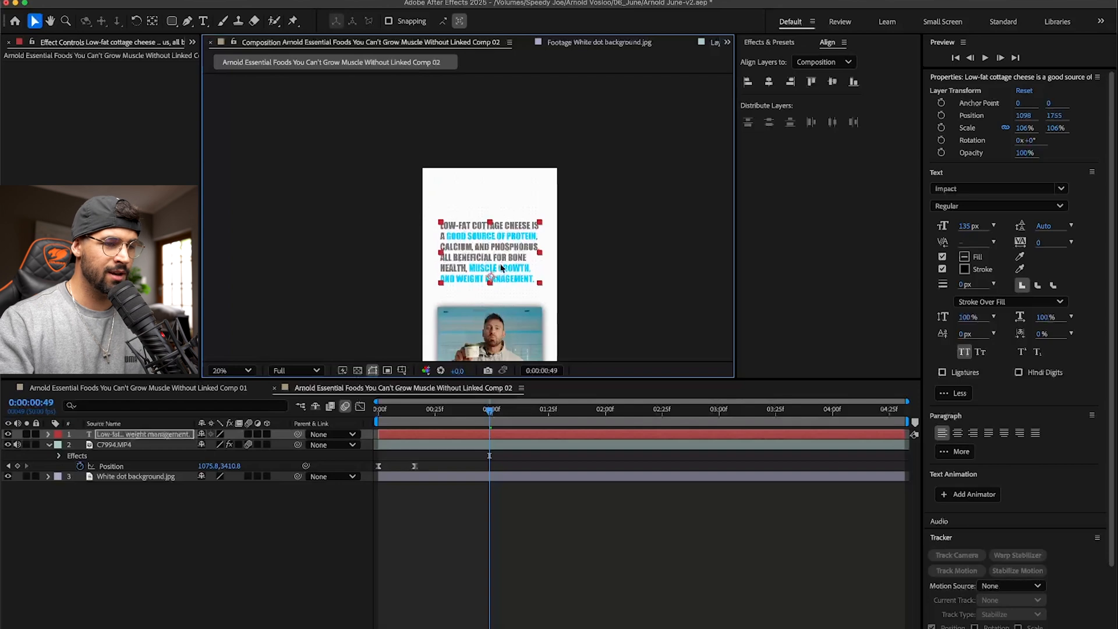
{"action": "left_click", "coordinate": [576, 240]}
{"action": "scroll", "coordinate": [565, 198], "scroll_direction": "down", "scroll_amount": 5}
{"action": "left_click_drag", "start_coordinate": [563, 173], "coordinate": [562, 165]}
{"action": "left_click", "coordinate": [773, 82]}
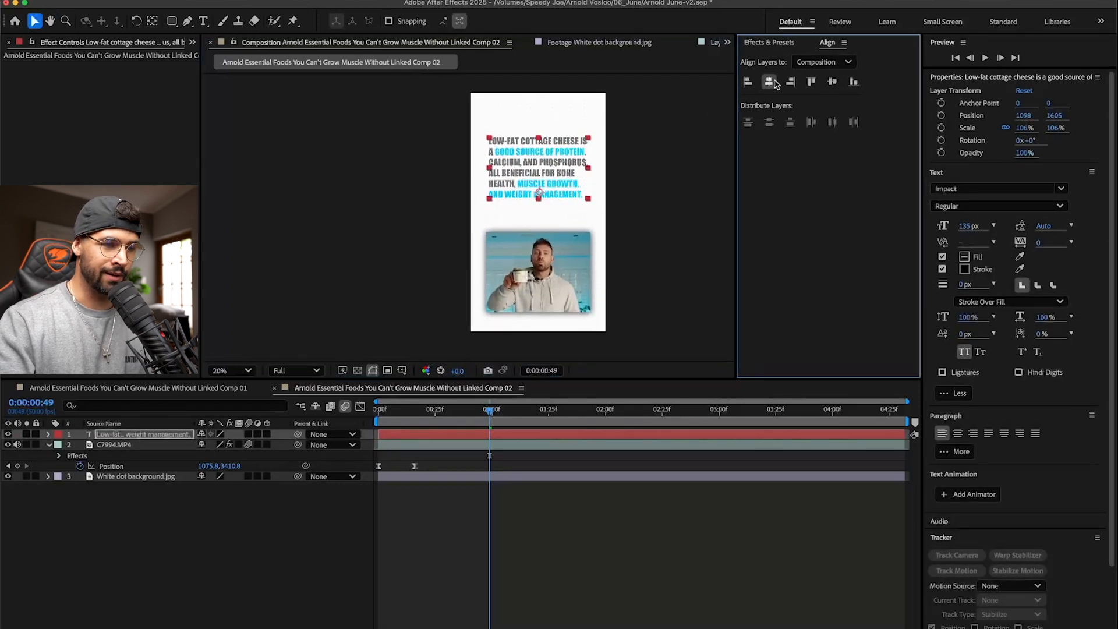
- Check the text against the guides in Premiere Pro and raise the text layer to Y 1455 in After Effects
{"action": "key", "text": "super+Tab"}
{"action": "key", "text": "super+Tab"}
{"action": "key", "text": "super+Tab"}
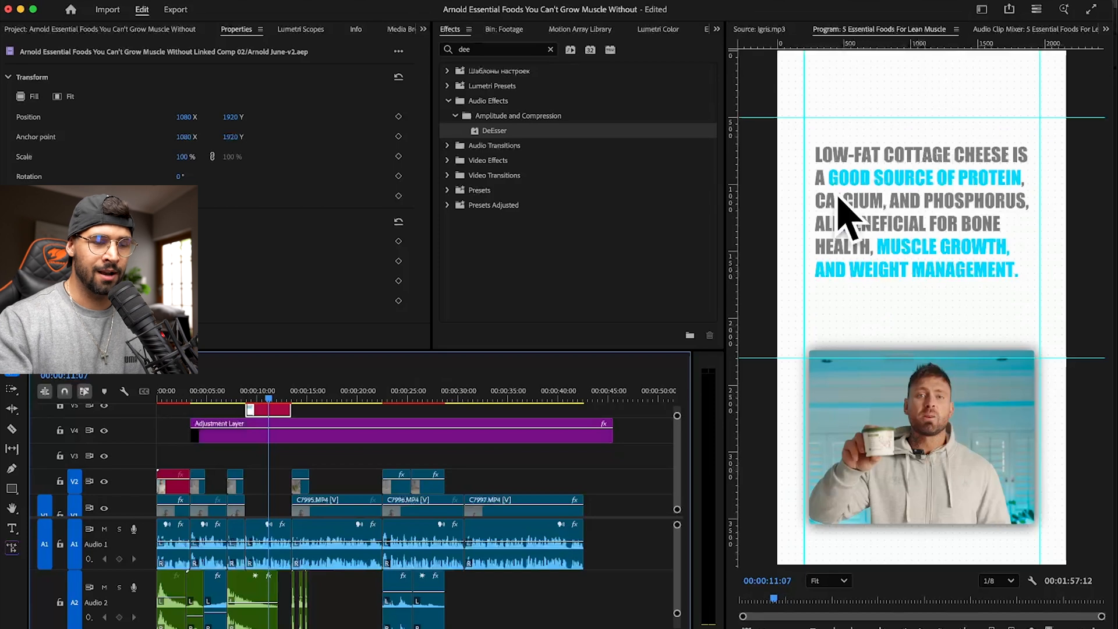
{"action": "key", "text": "super+Tab"}
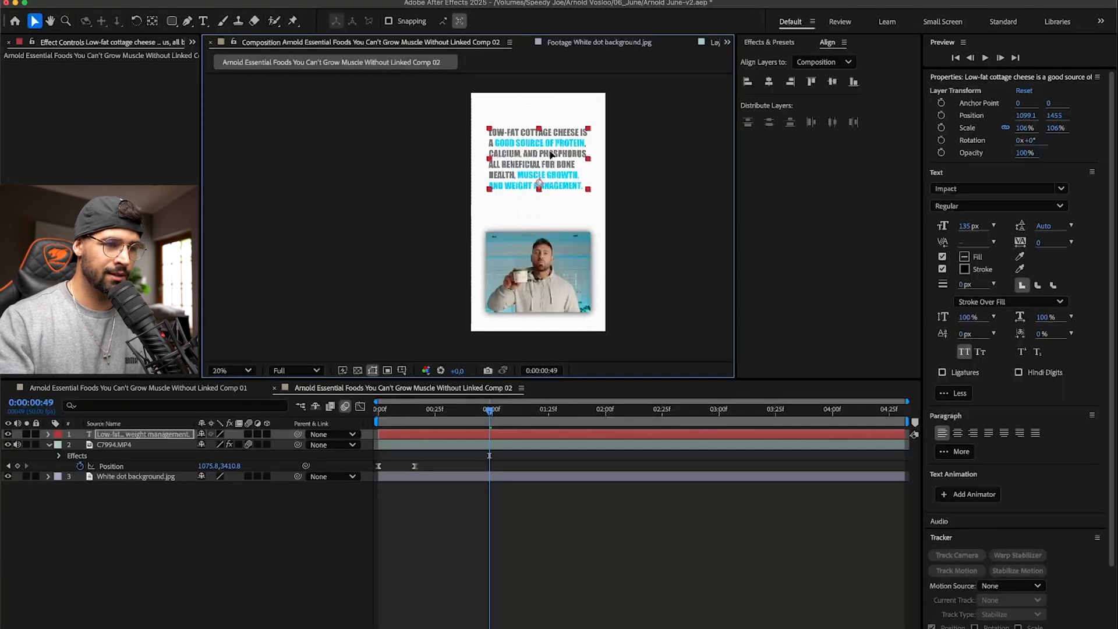
{"action": "key", "text": "super+Tab"}
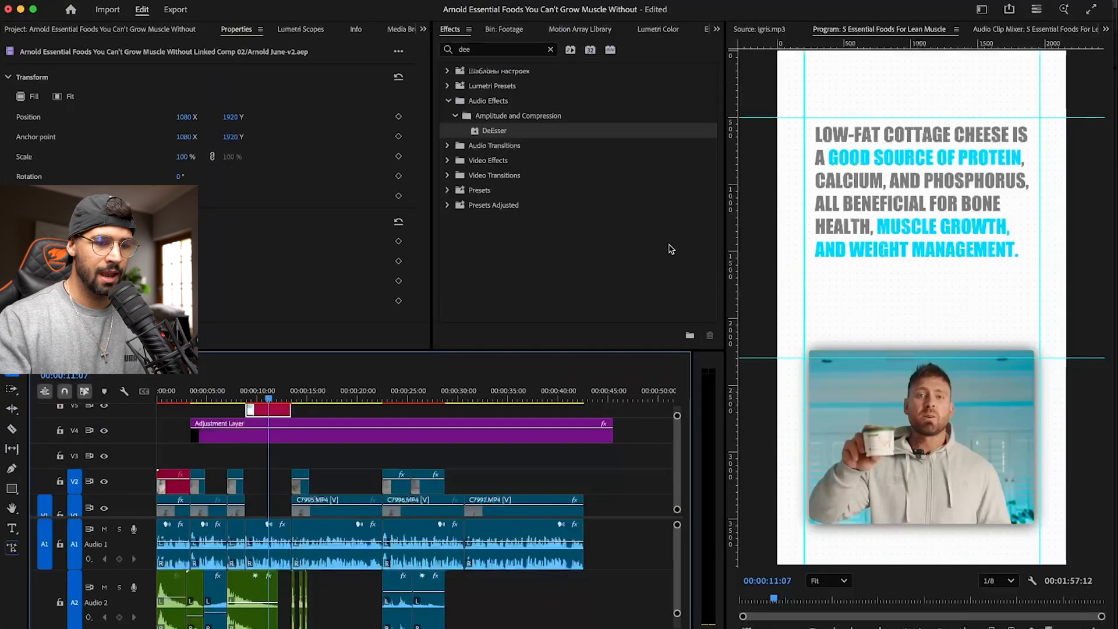
{"action": "key", "text": "super+Tab"}
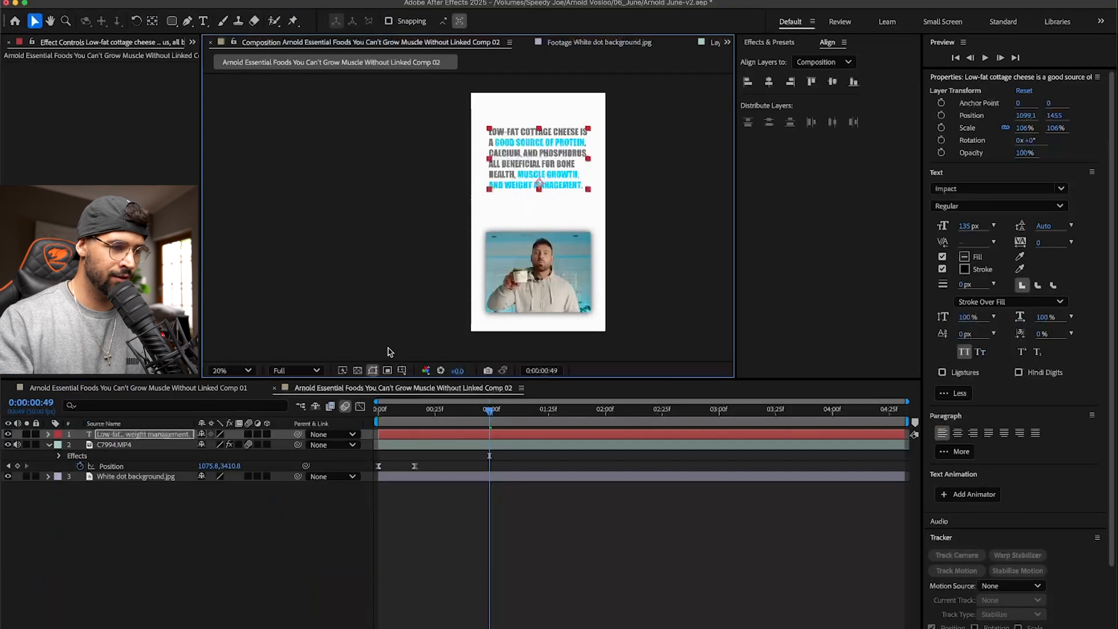
- Set C7994.MP4's Y position to 3068.8 at the 0:00:00:16 keyframe and check the placement in Premiere Pro
{"action": "left_click", "coordinate": [136, 448]}
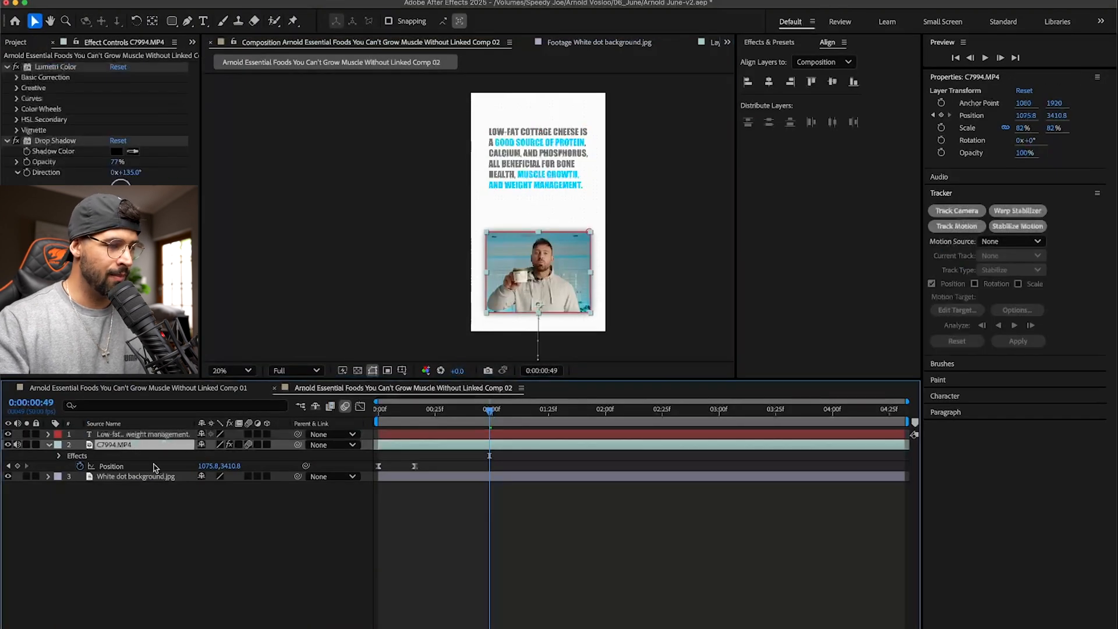
{"action": "left_click", "coordinate": [8, 465]}
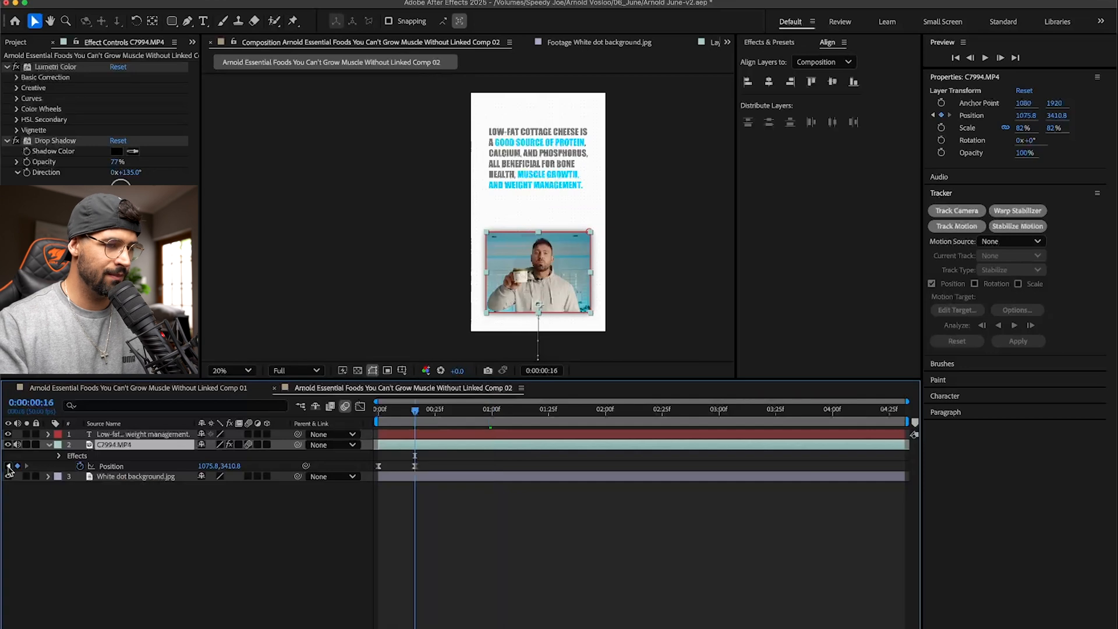
{"action": "left_click_drag", "start_coordinate": [228, 466], "coordinate": [3, 456]}
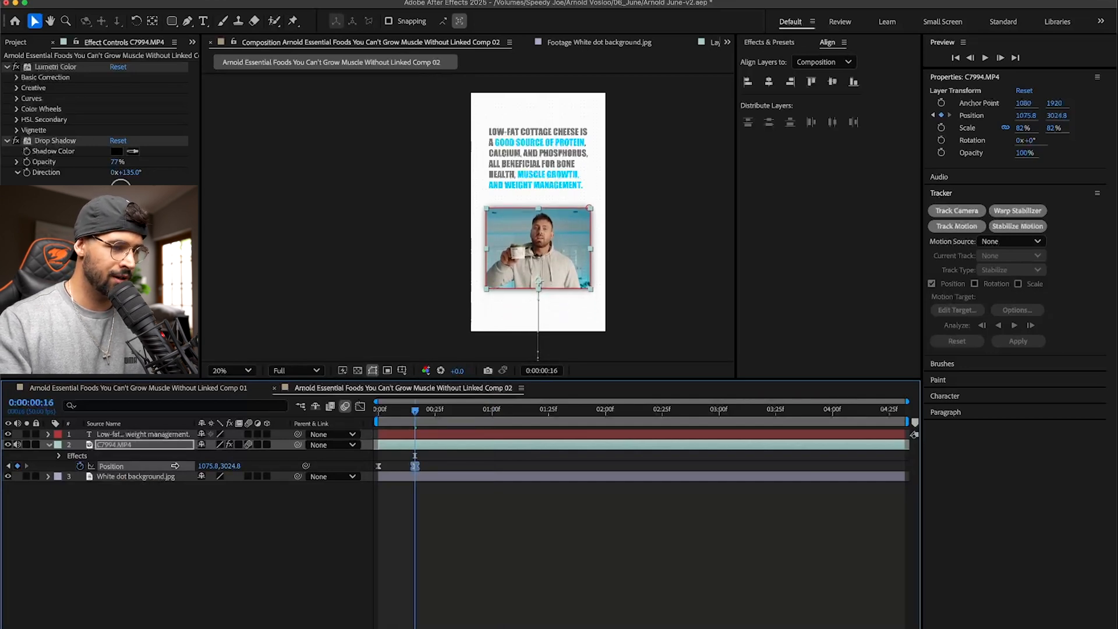
{"action": "left_click_drag", "start_coordinate": [236, 466], "coordinate": [262, 464]}
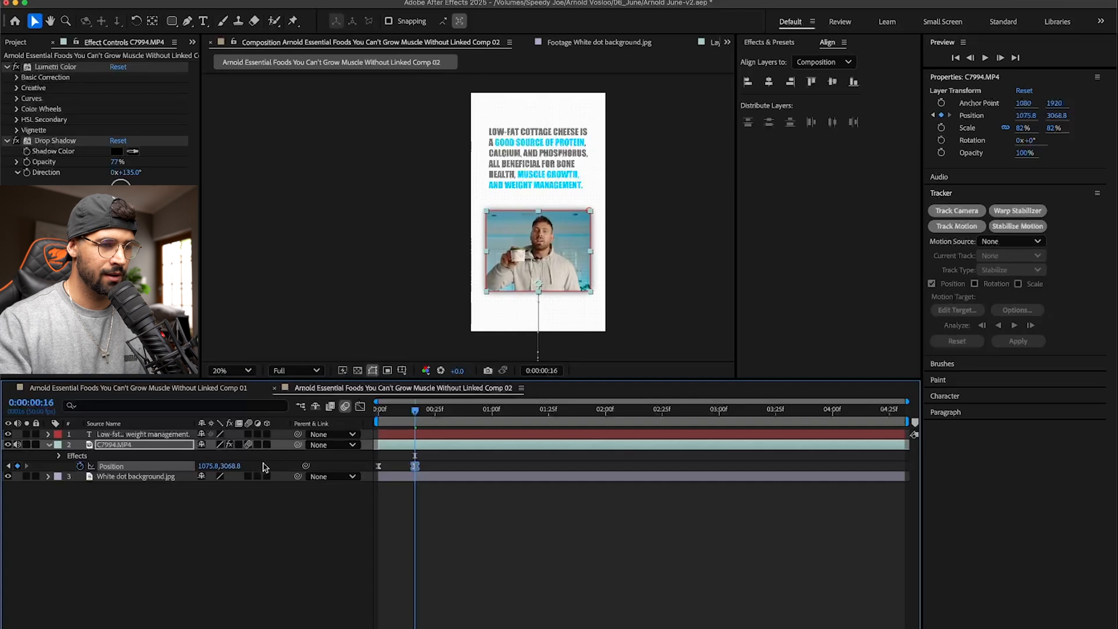
{"action": "key", "text": "super+Tab"}
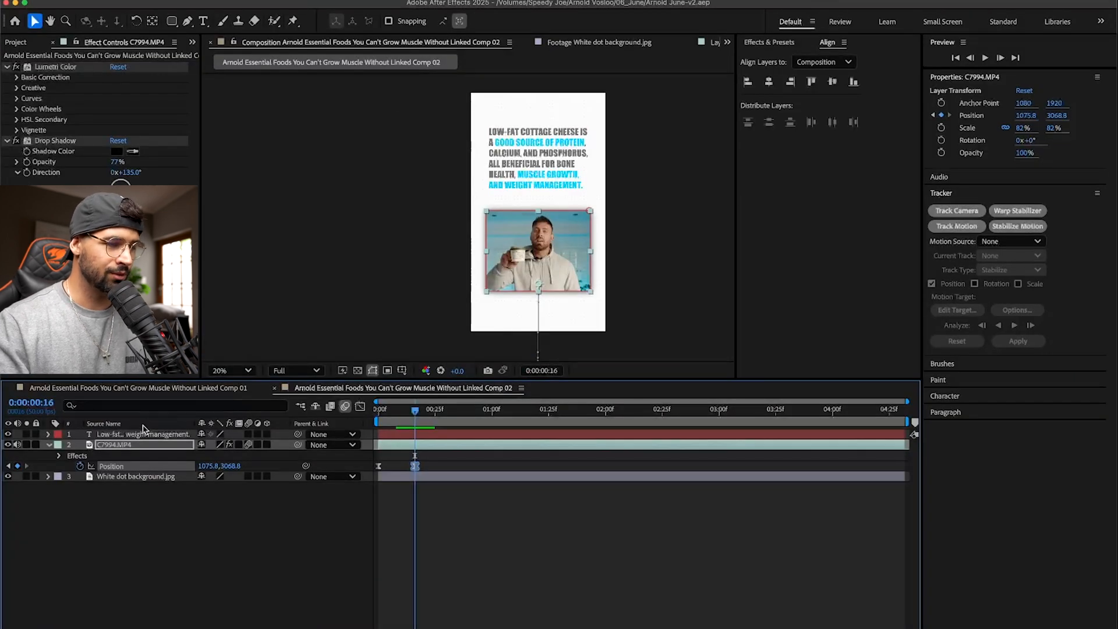
- Return to After Effects, select the text layer, and search the effects and presets for "fade" and "blur"
{"action": "left_click", "coordinate": [146, 434]}
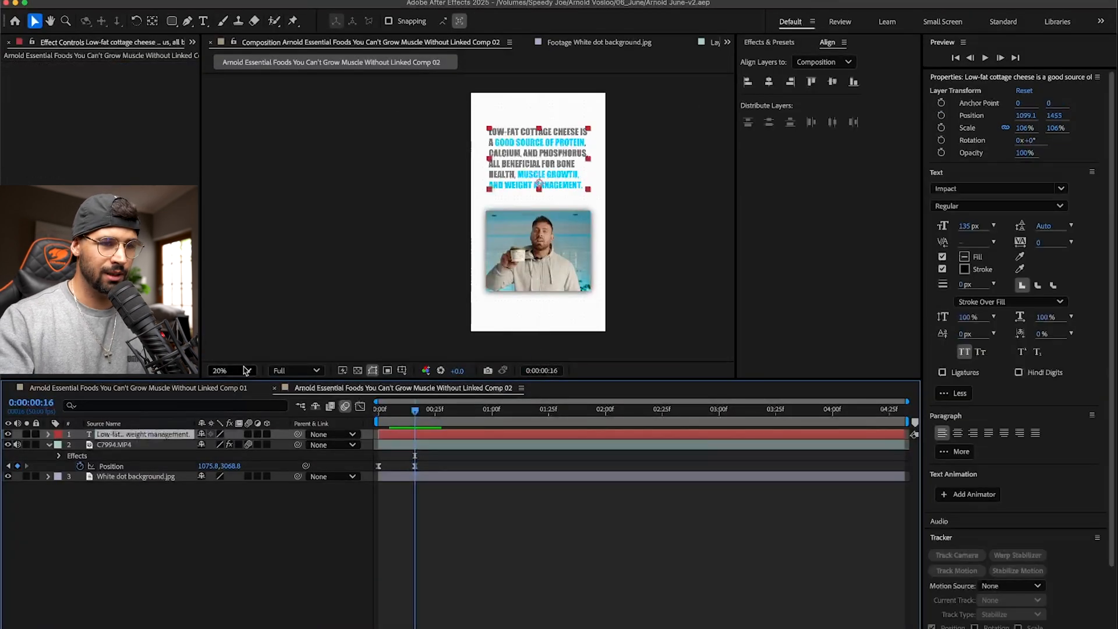
{"action": "left_click", "coordinate": [779, 43]}
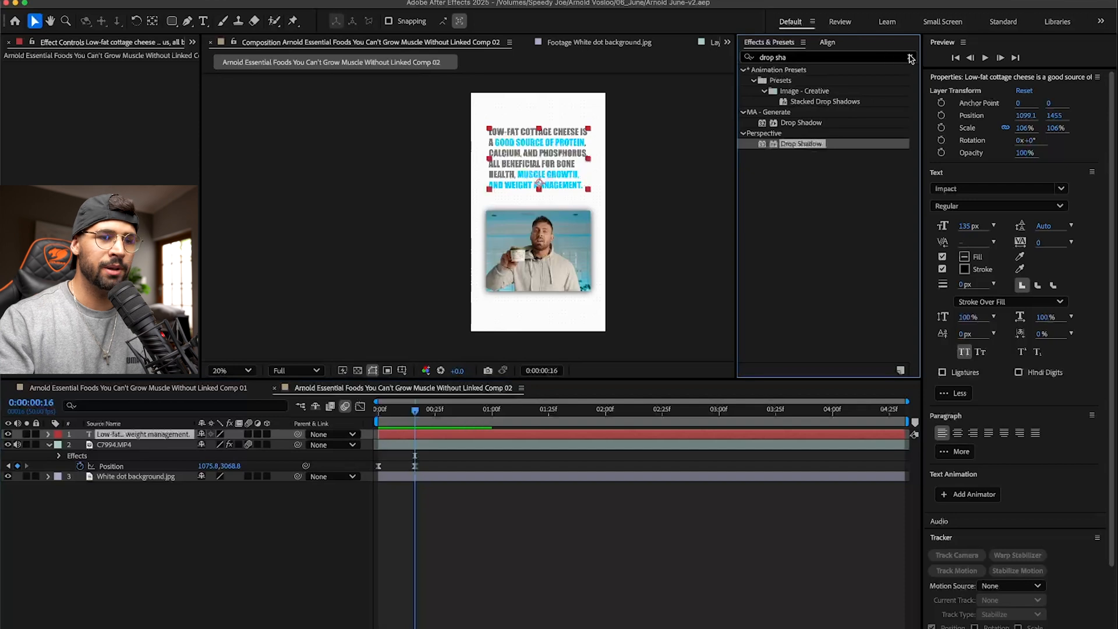
{"action": "left_click", "coordinate": [911, 58]}
{"action": "left_click", "coordinate": [786, 61]}
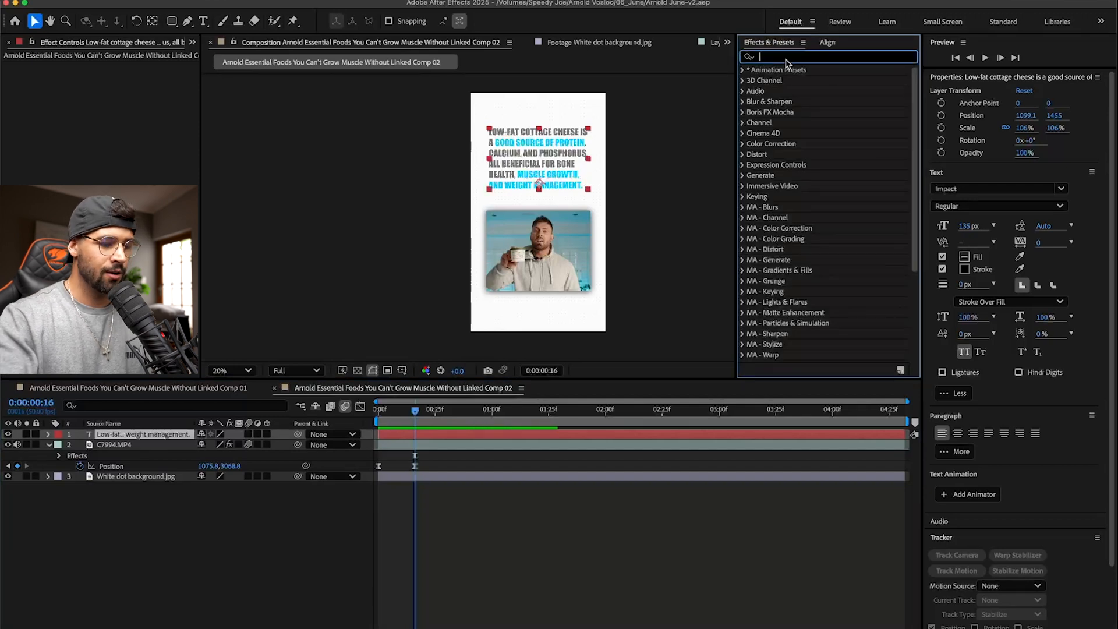
{"action": "type", "text": "blur d"}
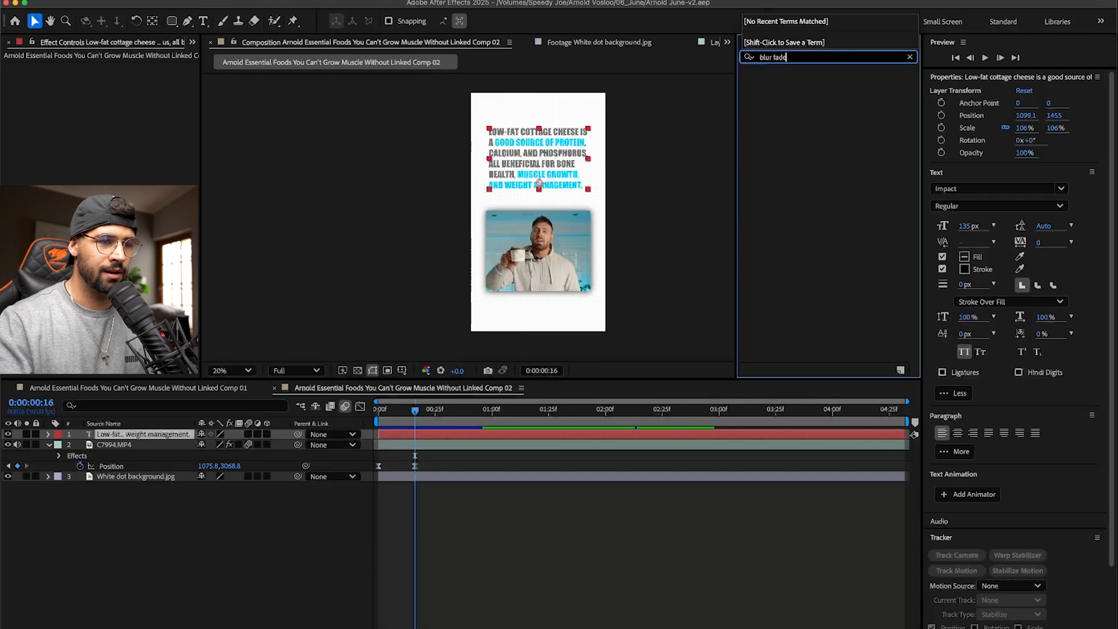
{"action": "left_click", "coordinate": [911, 57]}
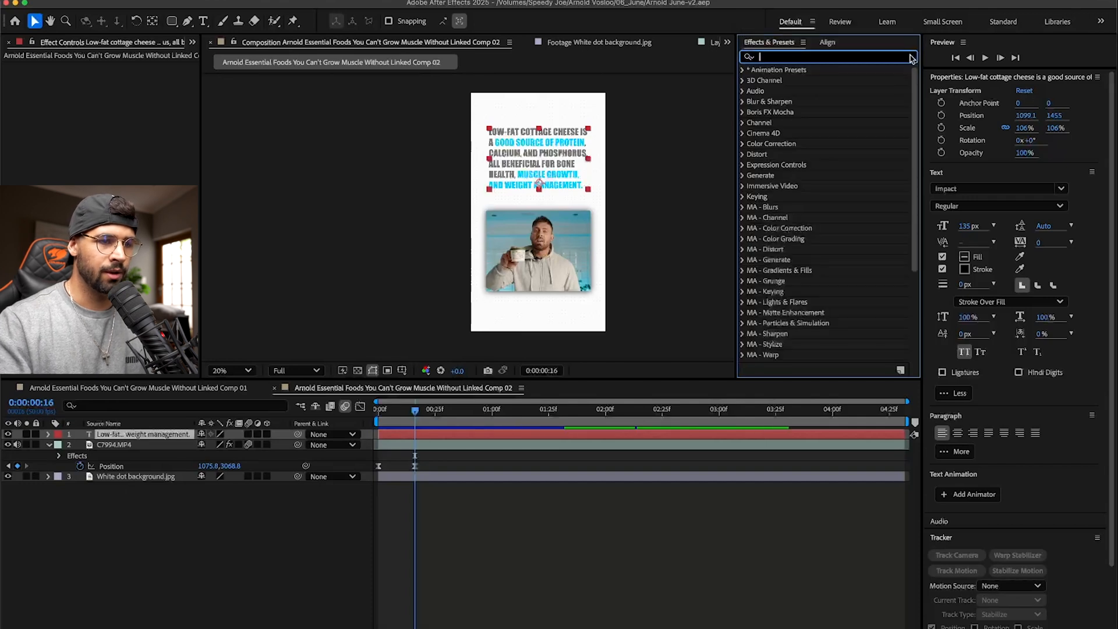
{"action": "type", "text": "fade"}
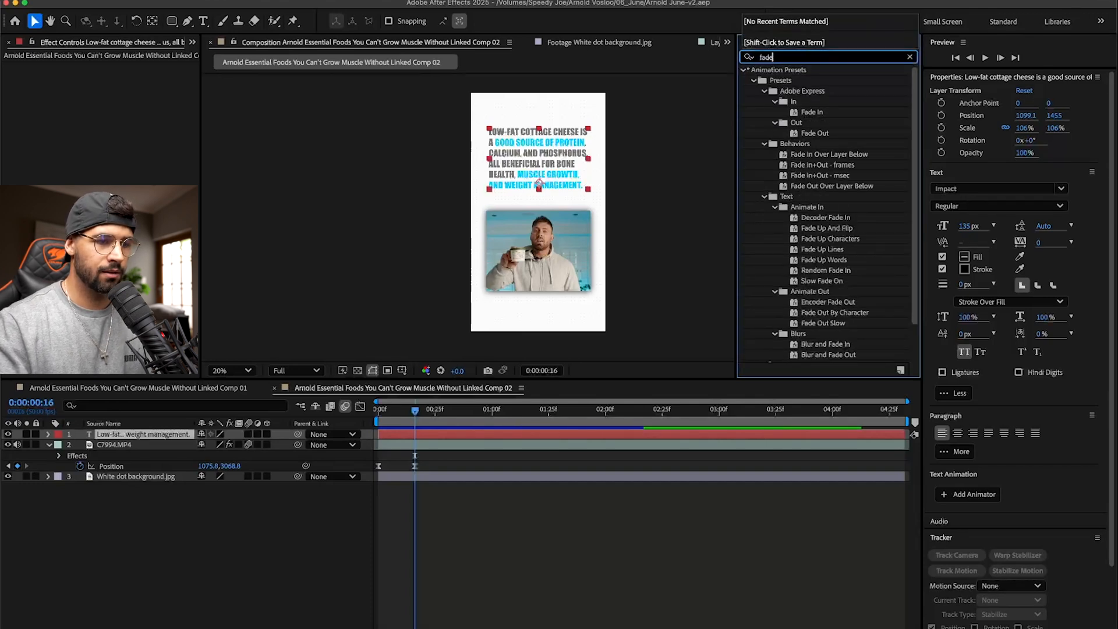
{"action": "type", "text": "blur"}
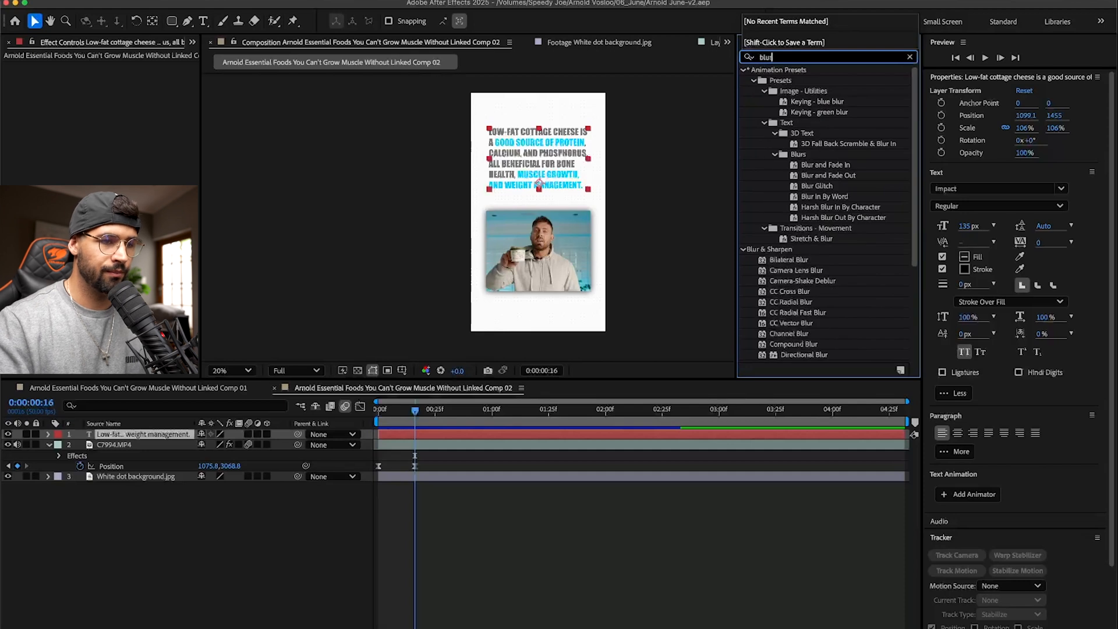
- Try applying the Blur and Fade In preset to the text layer at 0:00:00:16 and shifting its first keyframe to the start
{"action": "left_click_drag", "start_coordinate": [834, 166], "coordinate": [144, 440]}
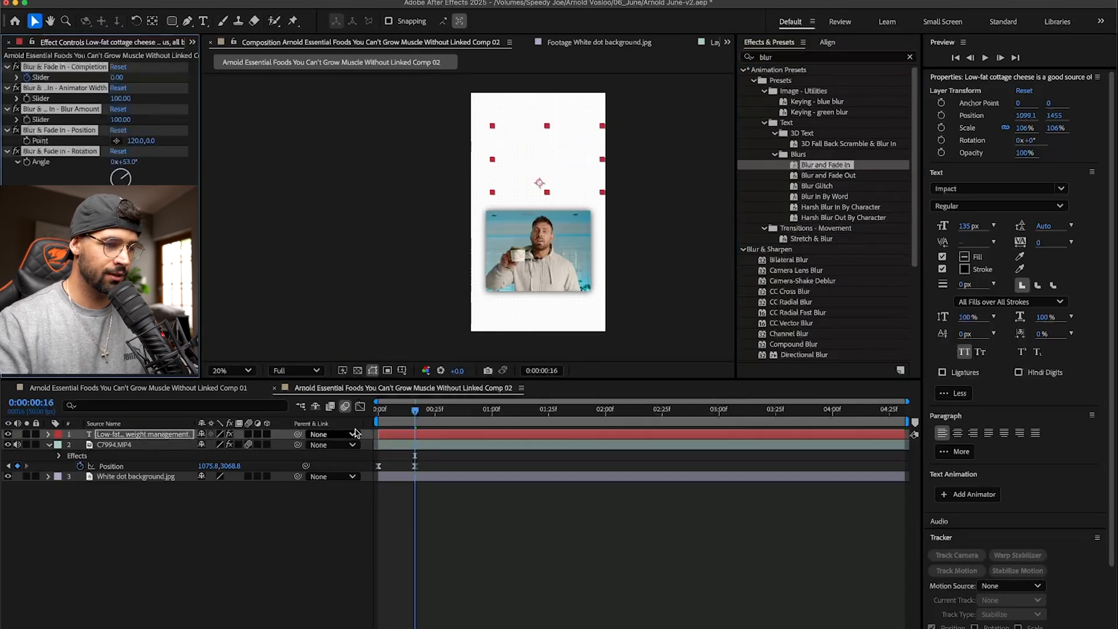
{"action": "key", "text": "u"}
{"action": "left_click_drag", "start_coordinate": [416, 454], "coordinate": [378, 455]}
{"action": "key", "text": "ctrl+z"}
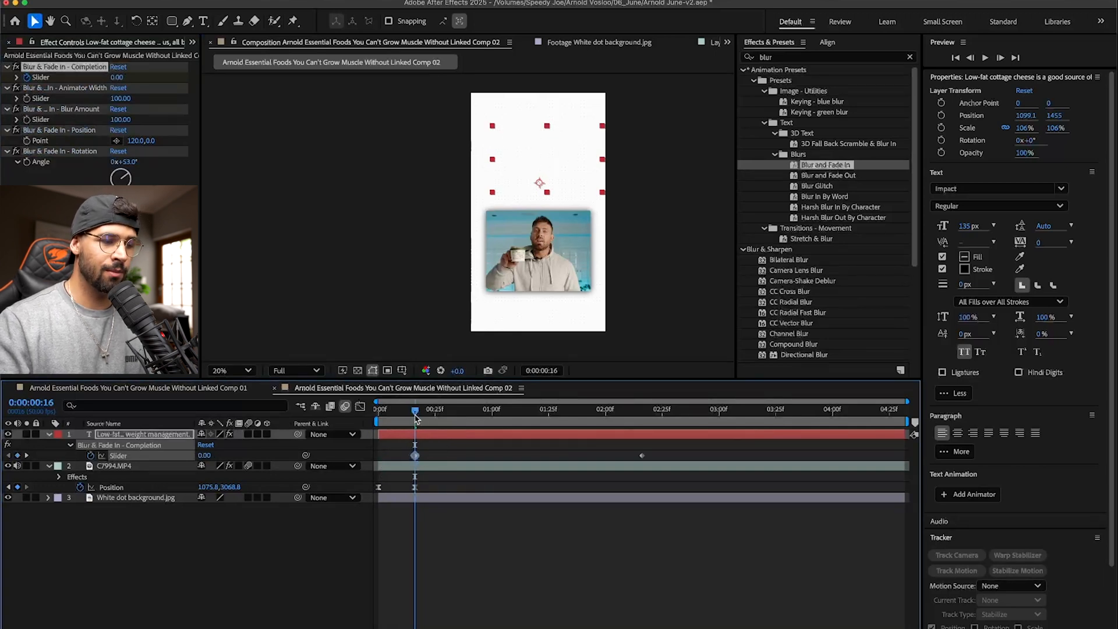
{"action": "key", "text": "ctrl+z"}
- Apply the Blur and Fade In preset to the text layer at 0:00:00:00 and show only its animated properties
{"action": "key", "text": "Home"}
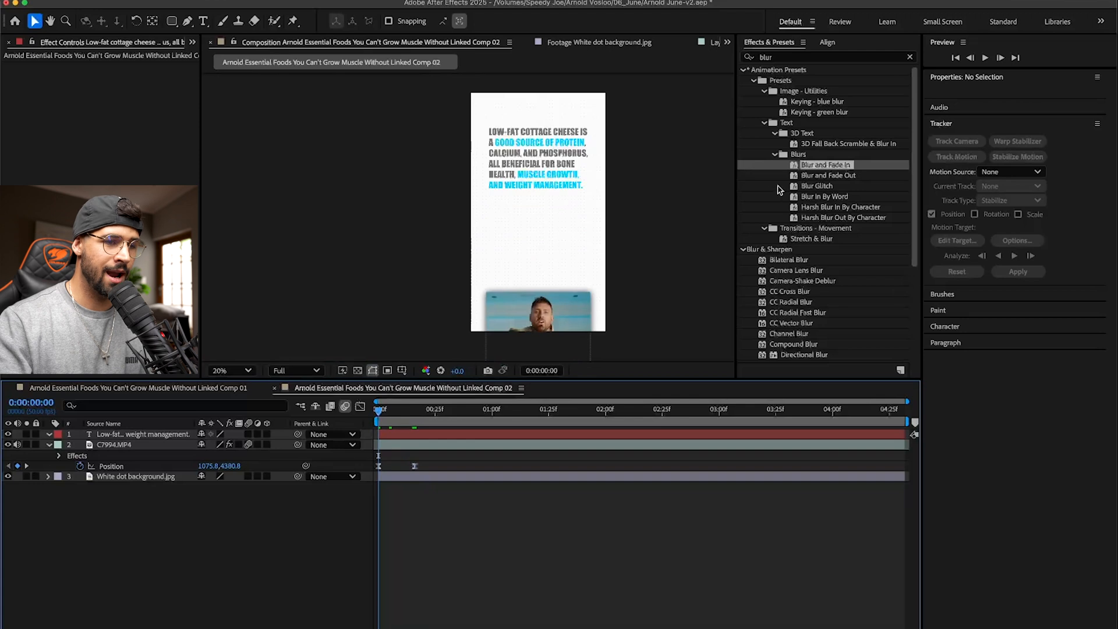
{"action": "left_click_drag", "start_coordinate": [818, 166], "coordinate": [166, 389]}
{"action": "left_click_drag", "start_coordinate": [122, 429], "coordinate": [124, 434]}
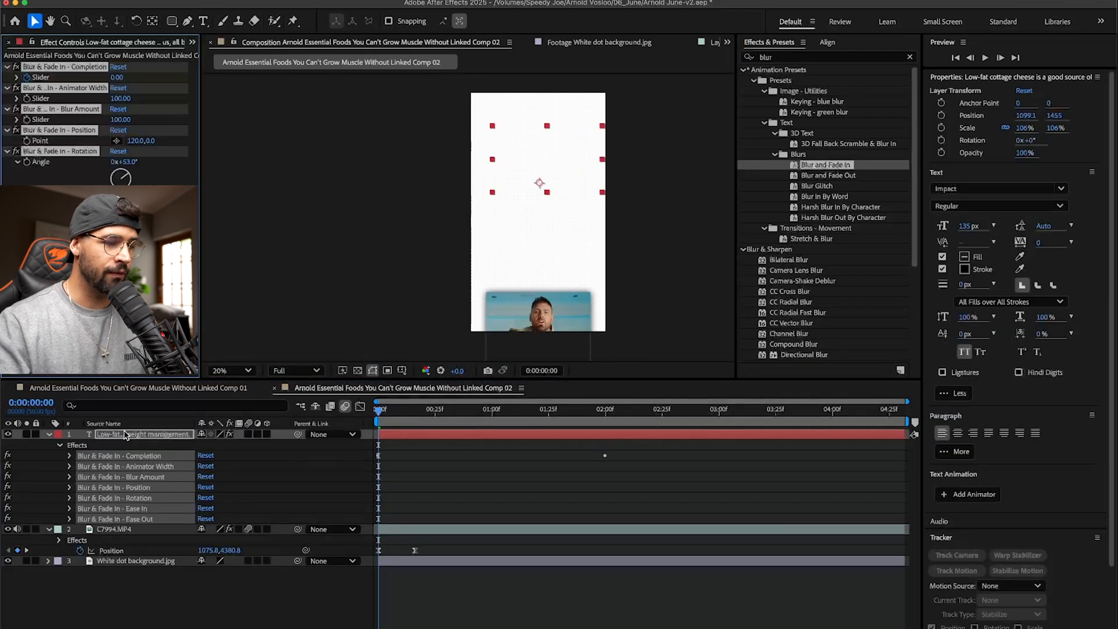
{"action": "left_click", "coordinate": [409, 435]}
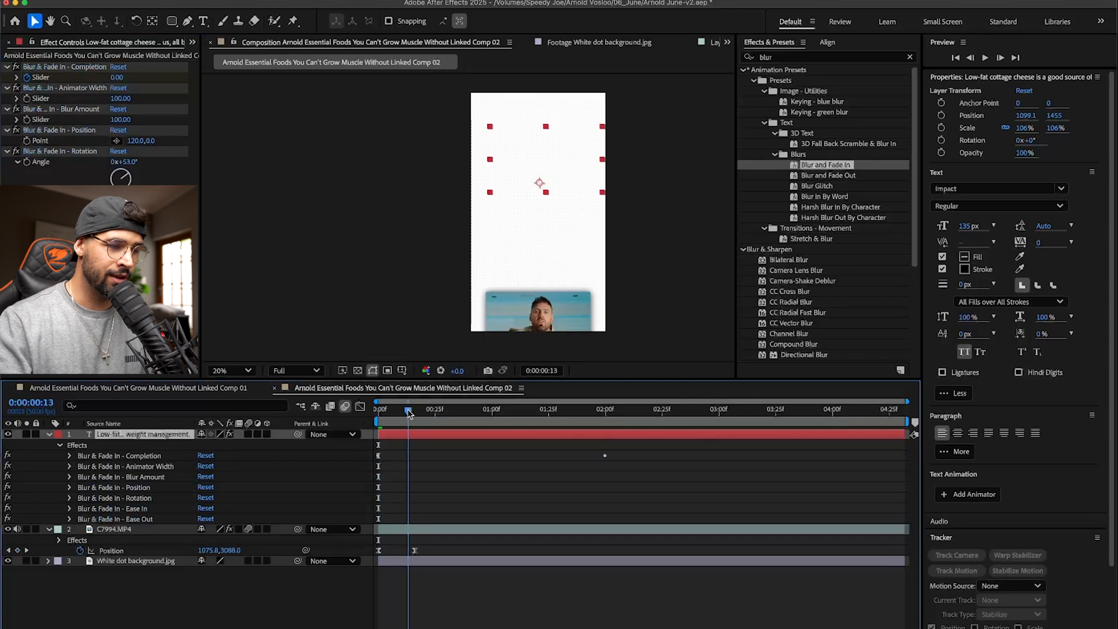
{"action": "key", "text": "u"}
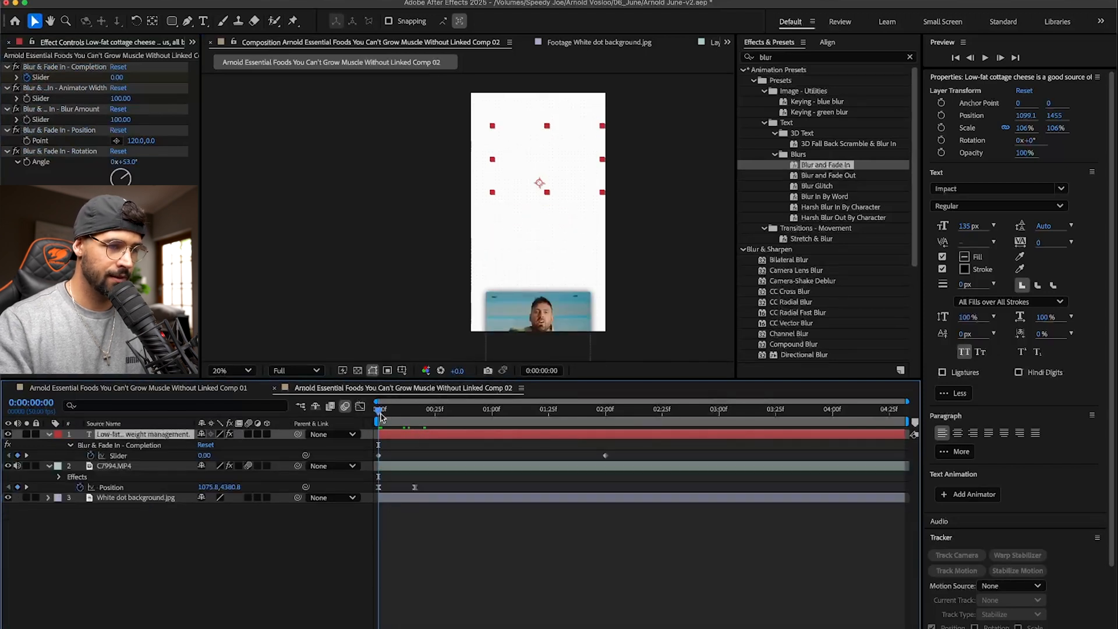
- Preview the text's blur-and-fade animation from the composition start and save the project
{"action": "key", "text": "space"}
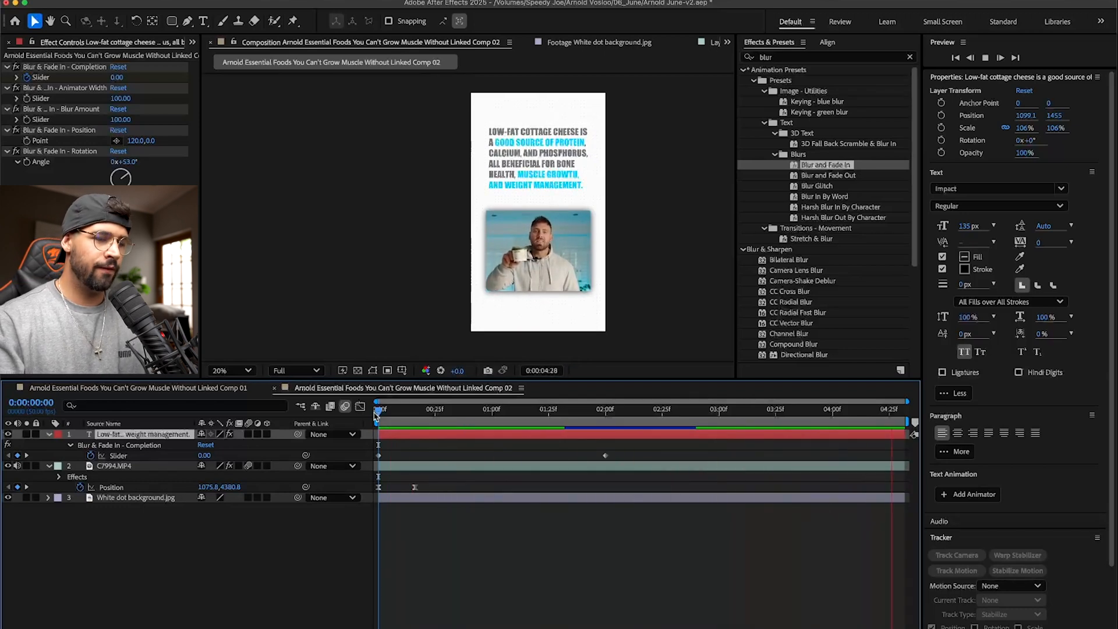
{"action": "key", "text": "space"}
{"action": "key", "text": "super+s"}
- Switch to Premiere Pro and move the cottage cheese composition clip down to V4 and the adjustment layer to V3
{"action": "key", "text": "super+Tab"}
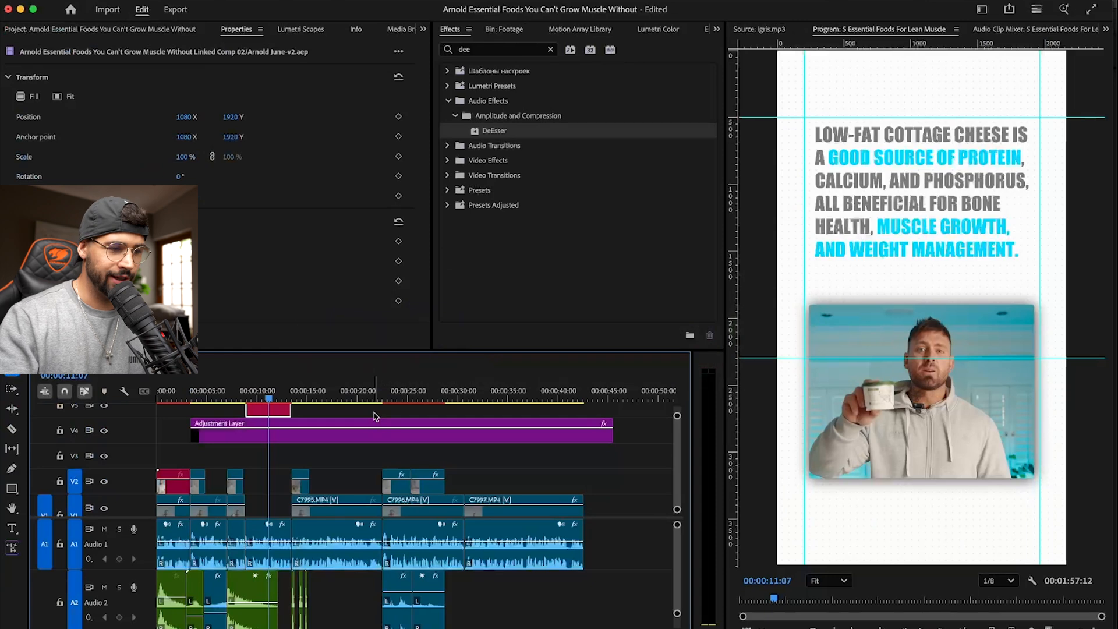
{"action": "left_click", "coordinate": [242, 397]}
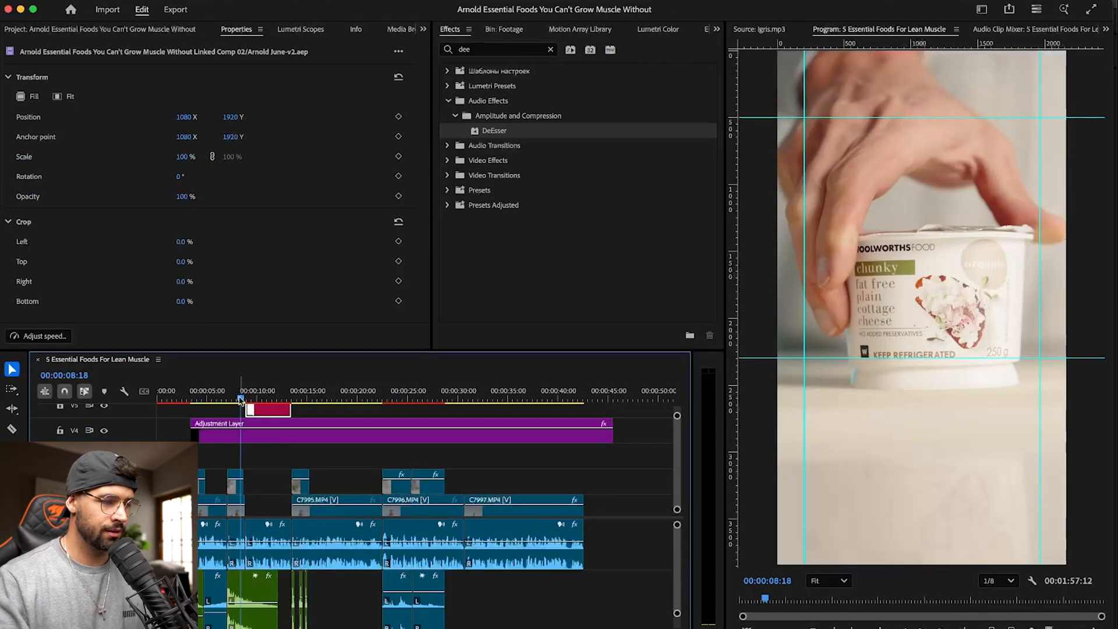
{"action": "left_click_drag", "start_coordinate": [233, 396], "coordinate": [186, 398]}
{"action": "left_click_drag", "start_coordinate": [306, 452], "coordinate": [265, 436]}
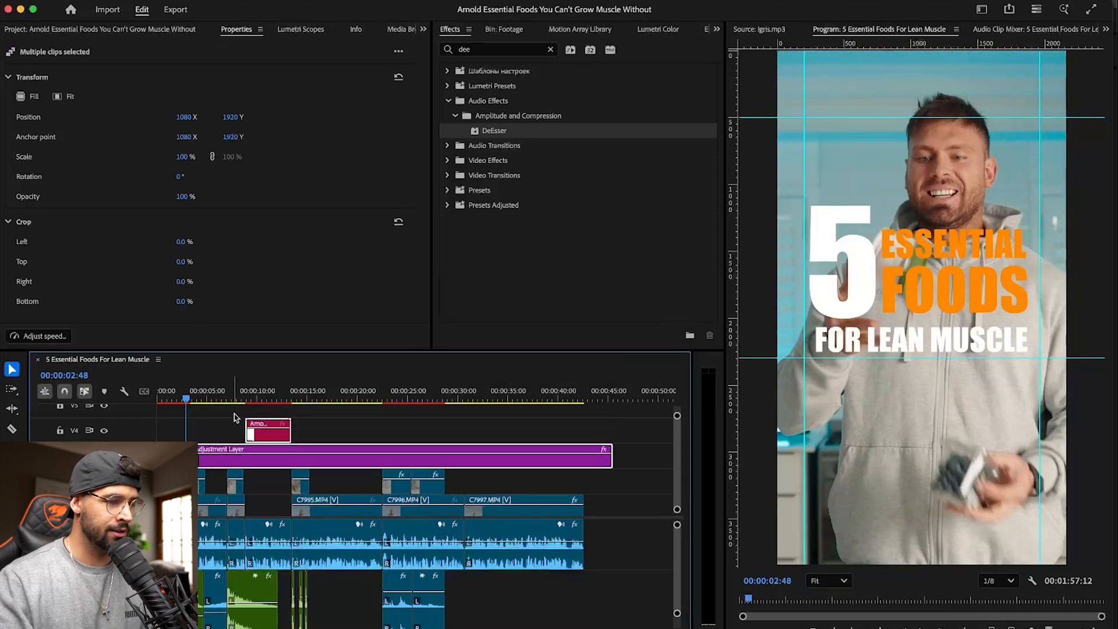
- Preview the cut from the title shot to the egg close-up, starting around 00:00:02:46
{"action": "left_click", "coordinate": [236, 411]}
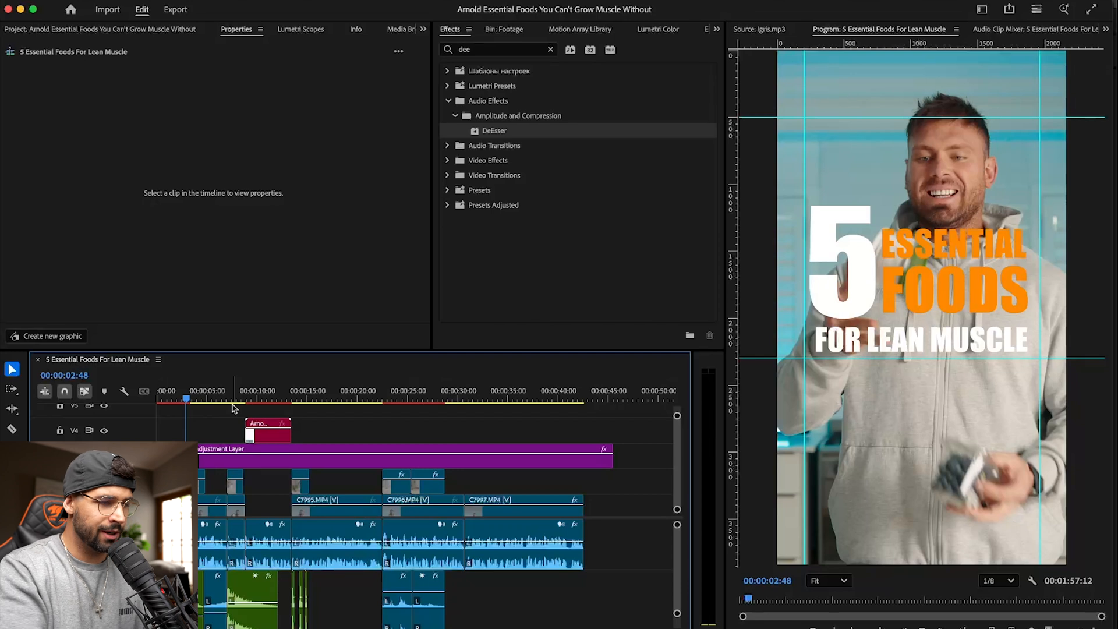
{"action": "key", "text": "space"}
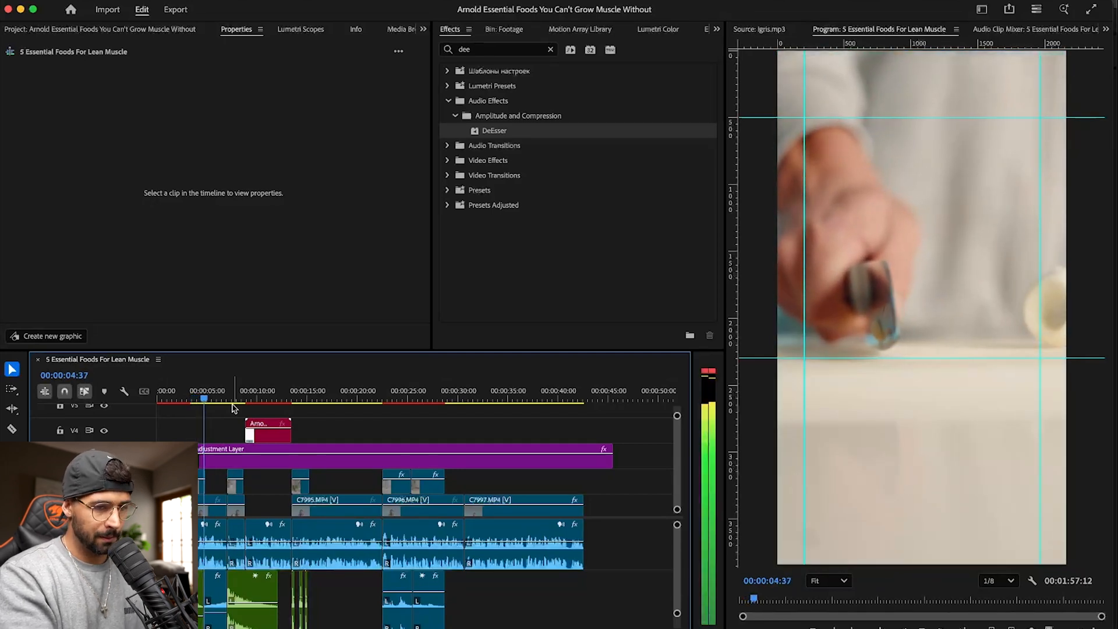
{"action": "left_click_drag", "start_coordinate": [231, 399], "coordinate": [186, 400]}
{"action": "key", "text": "="}
{"action": "key", "text": "="}
{"action": "key", "text": "space"}
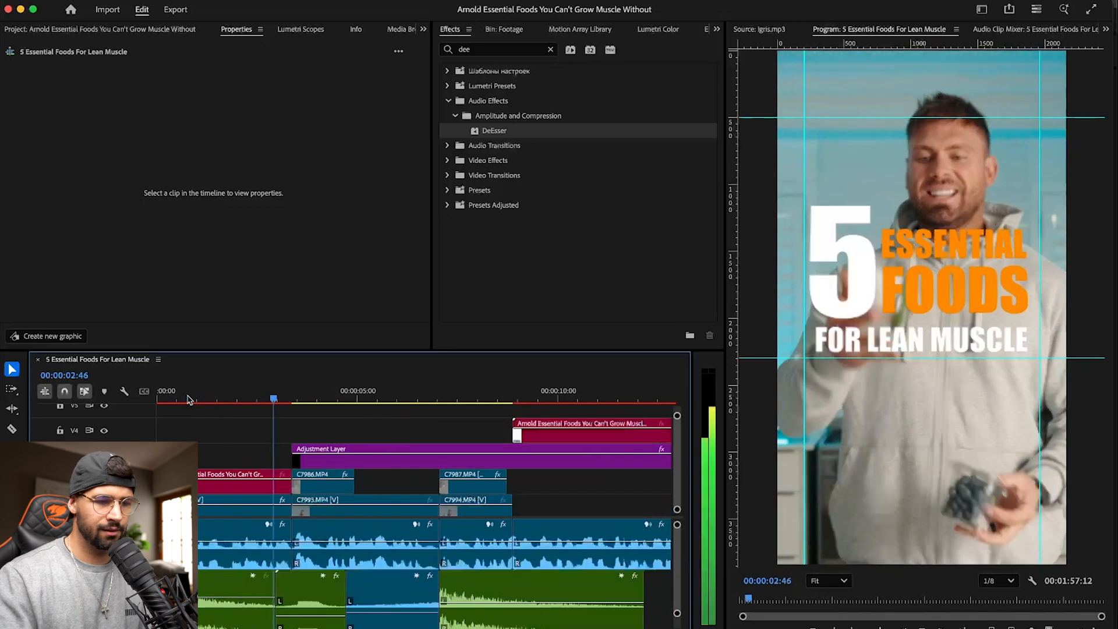
{"action": "key", "text": "space"}
{"action": "key", "text": "Up"}
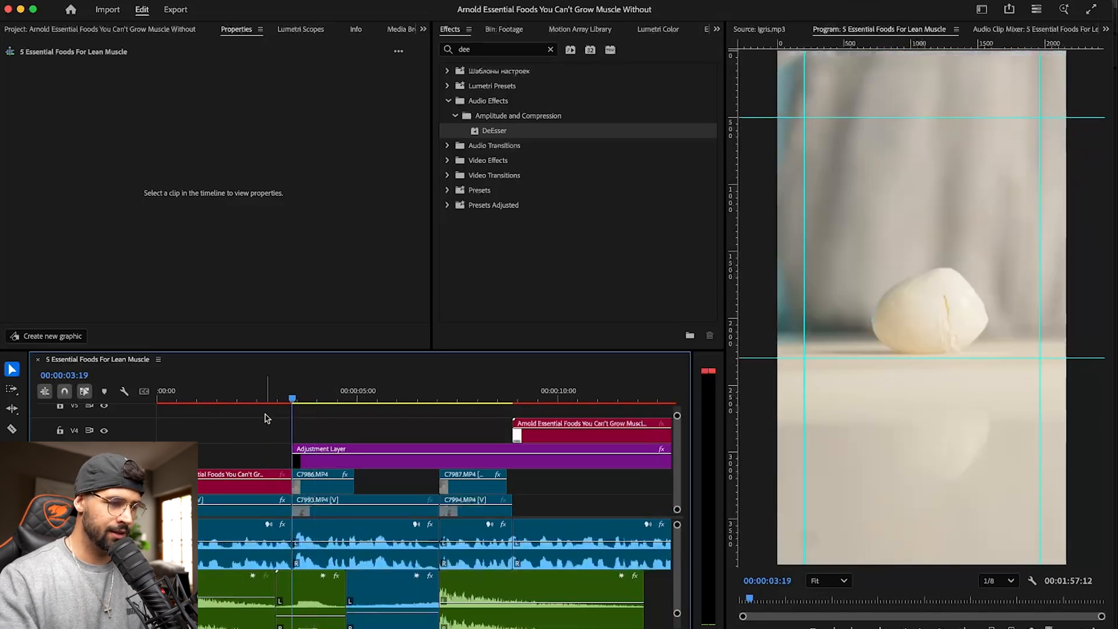
- Enable Scale keyframing on the C7986.MP4 egg clip at its first frame, 00:00:03:19
{"action": "left_click", "coordinate": [319, 482]}
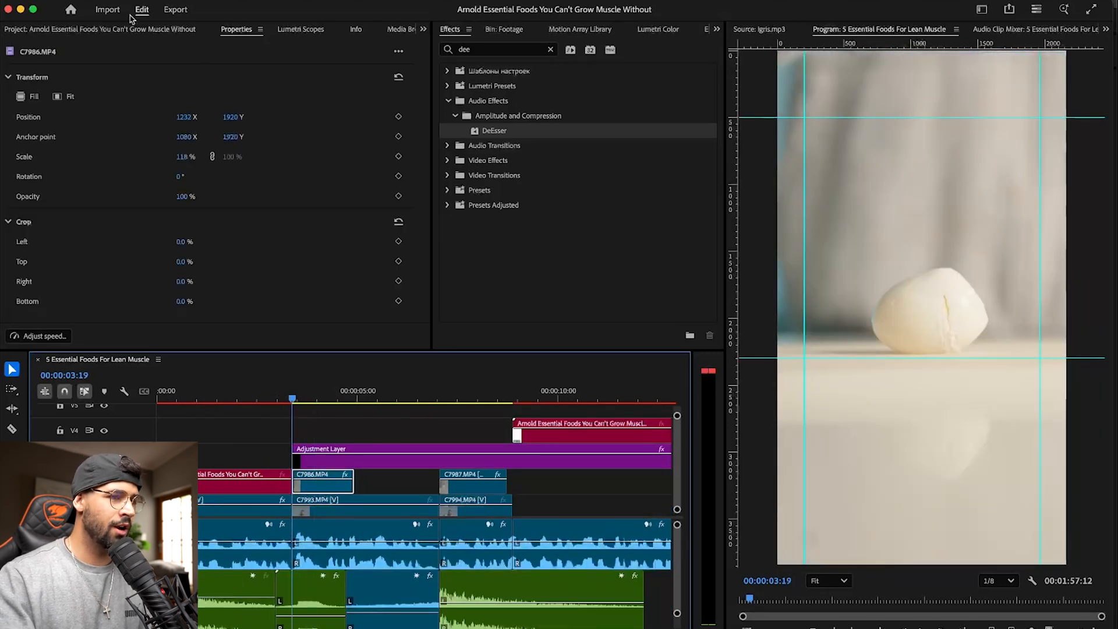
{"action": "left_click", "coordinate": [390, 30]}
{"action": "left_click", "coordinate": [390, 30]}
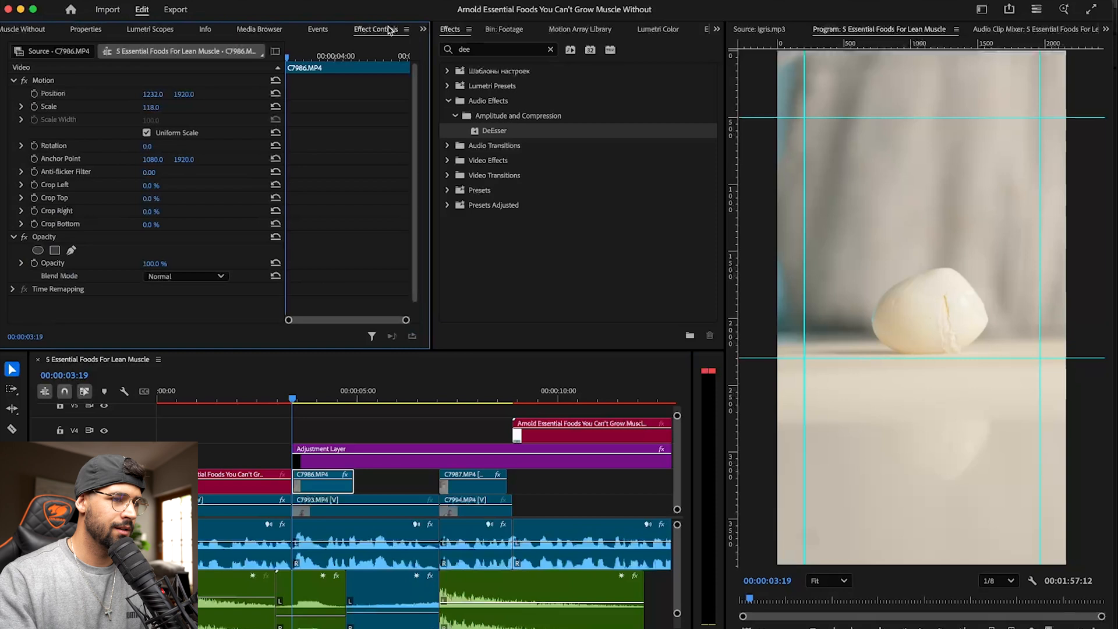
{"action": "left_click", "coordinate": [33, 106]}
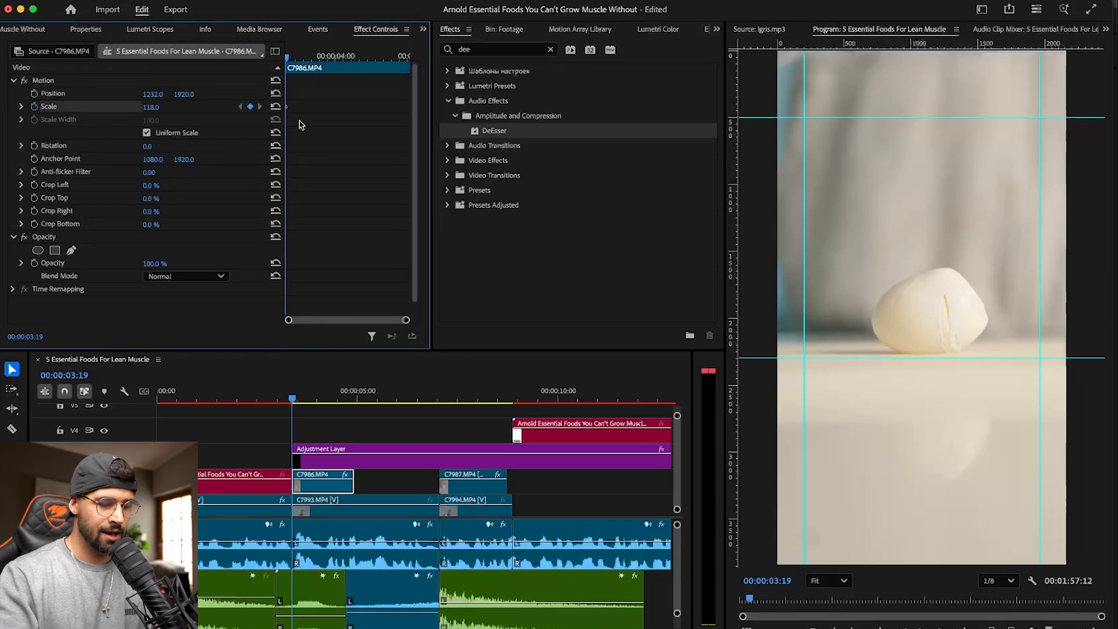
- Add a 118 Scale keyframe to the egg clip at 00:00:04:47 and set its first Scale keyframe to 207
{"action": "key", "text": "space"}
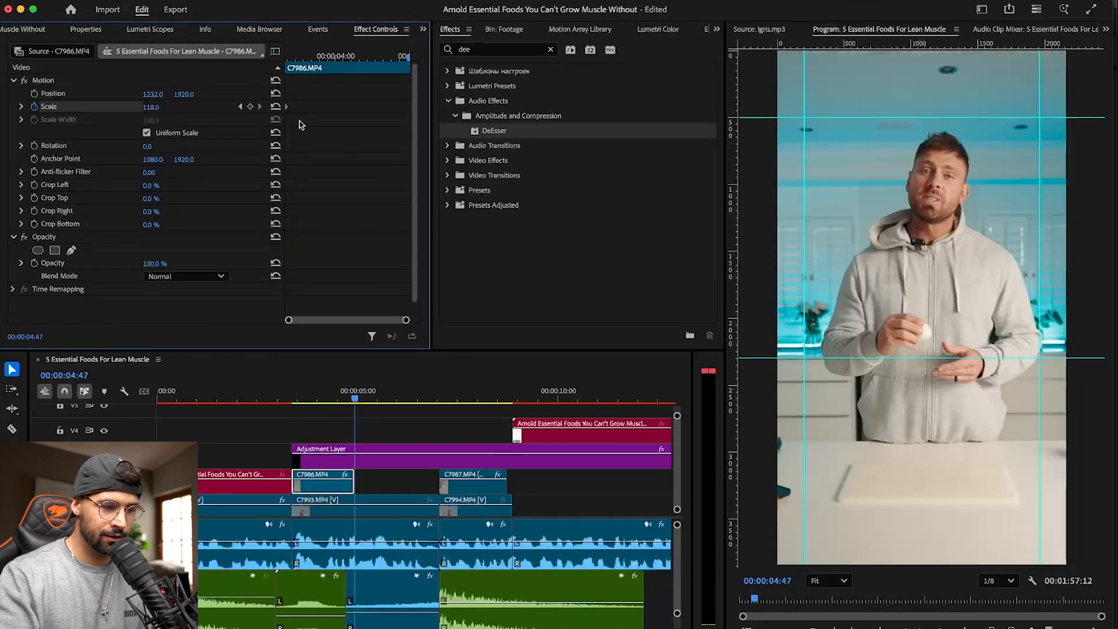
{"action": "key", "text": "space"}
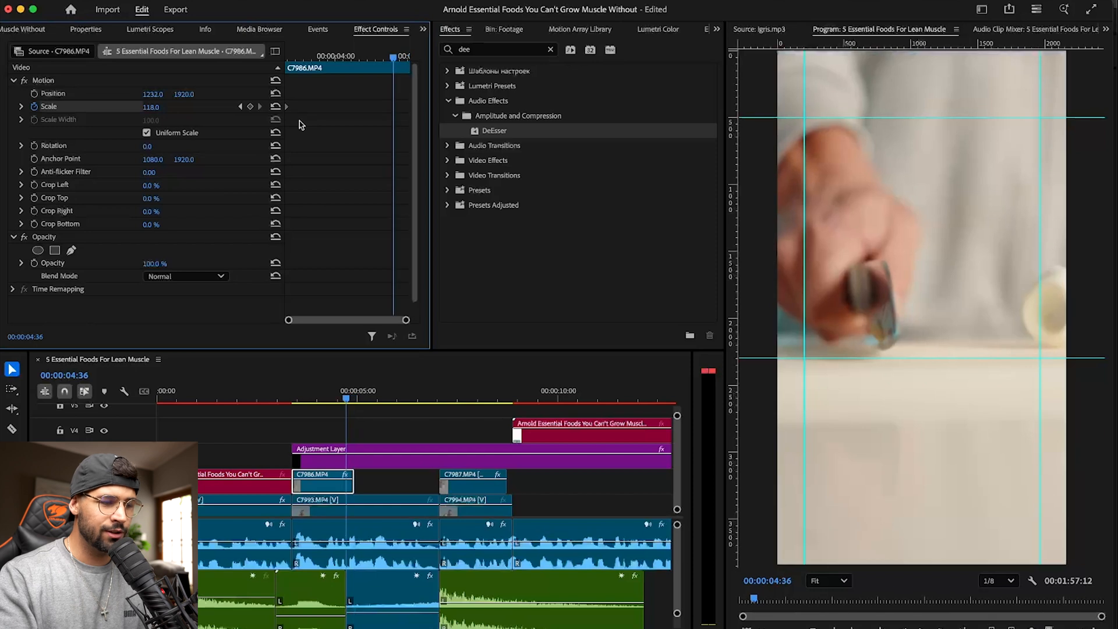
{"action": "key", "text": "space"}
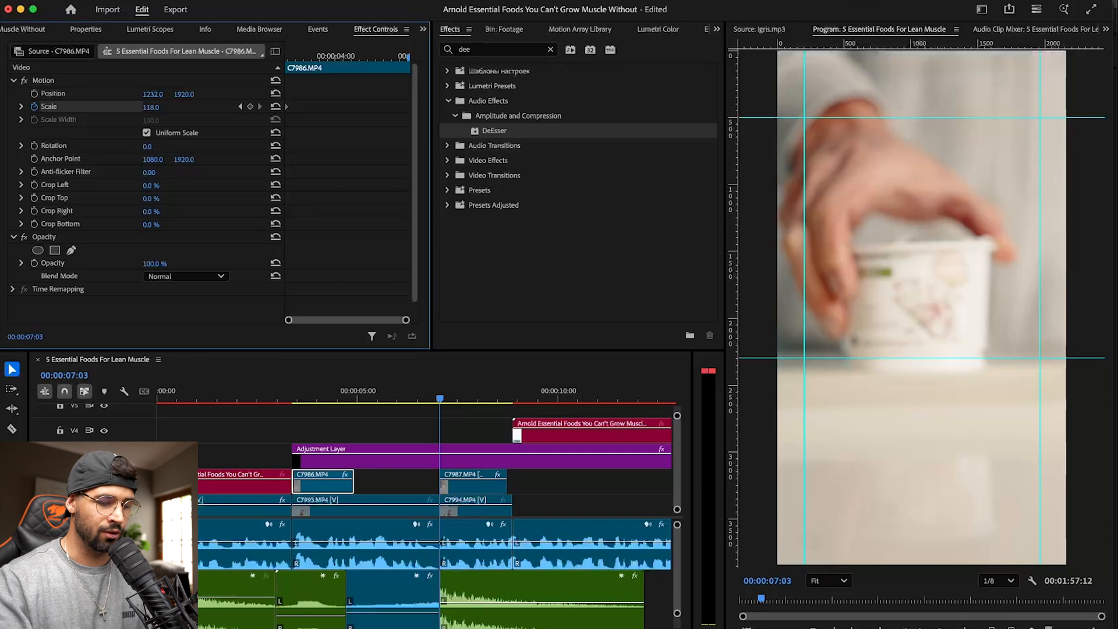
{"action": "left_click_drag", "start_coordinate": [439, 398], "coordinate": [354, 399]}
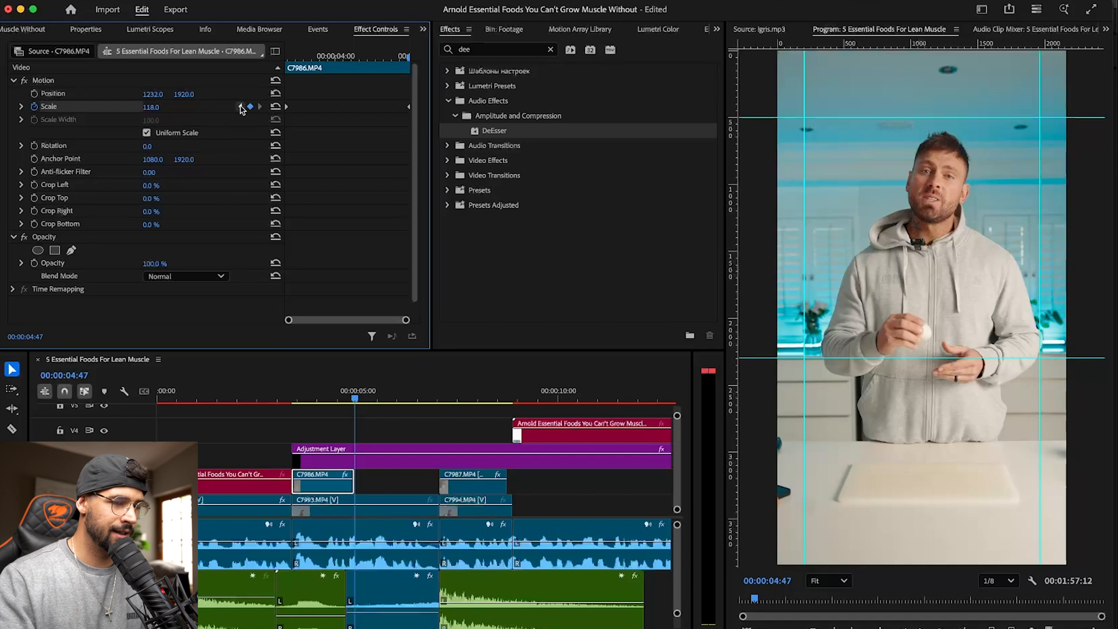
{"action": "left_click", "coordinate": [240, 107]}
{"action": "left_click_drag", "start_coordinate": [151, 107], "coordinate": [203, 107]}
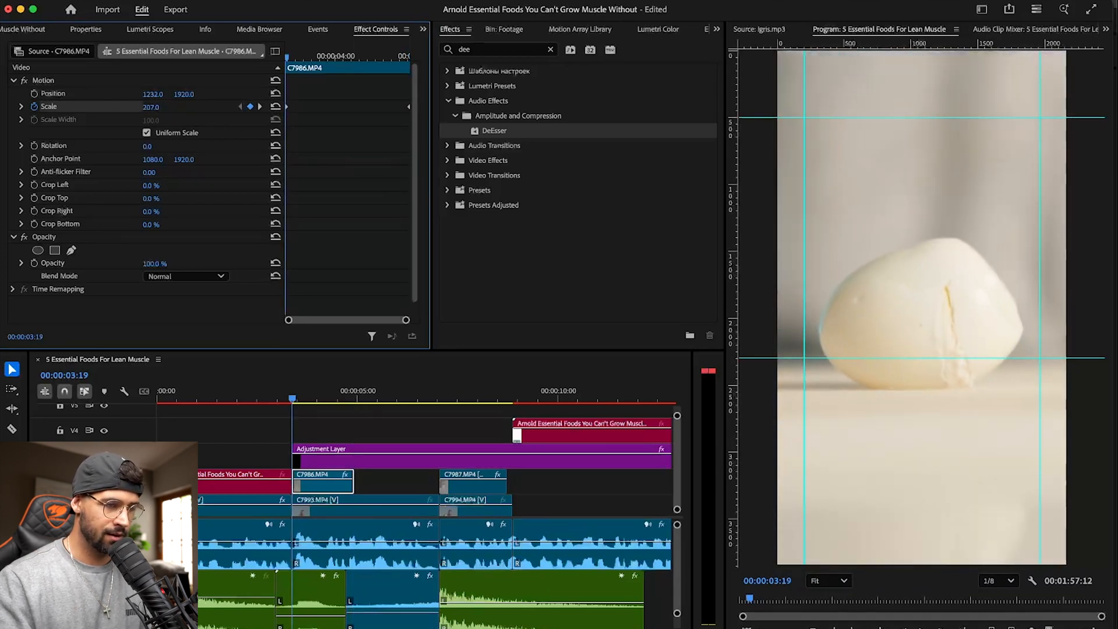
- Preview the egg clip's zoom-out animation repeatedly from just before its start
{"action": "key", "text": "space"}
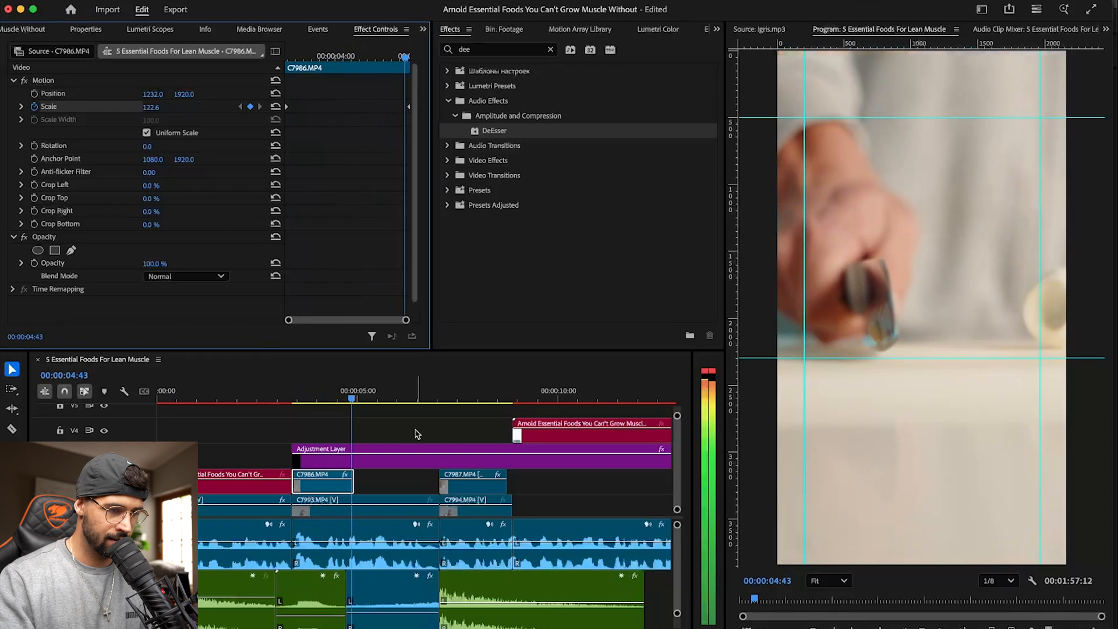
{"action": "key", "text": "space"}
{"action": "left_click_drag", "start_coordinate": [340, 394], "coordinate": [286, 393]}
{"action": "key", "text": "space"}
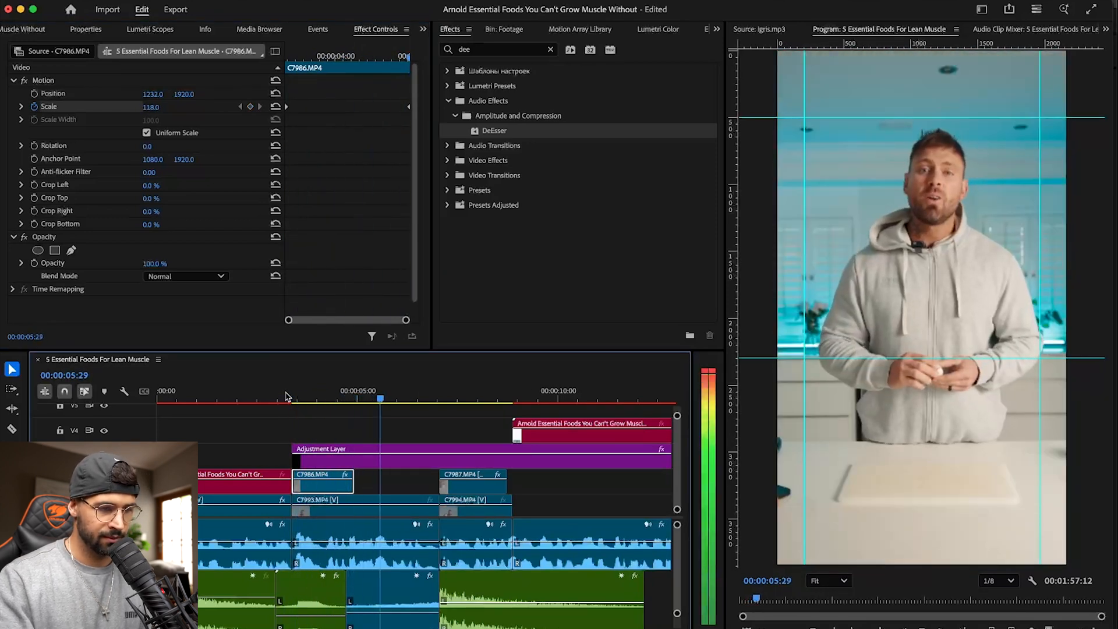
{"action": "key", "text": "space"}
{"action": "left_click_drag", "start_coordinate": [324, 393], "coordinate": [288, 394]}
{"action": "key", "text": "space"}
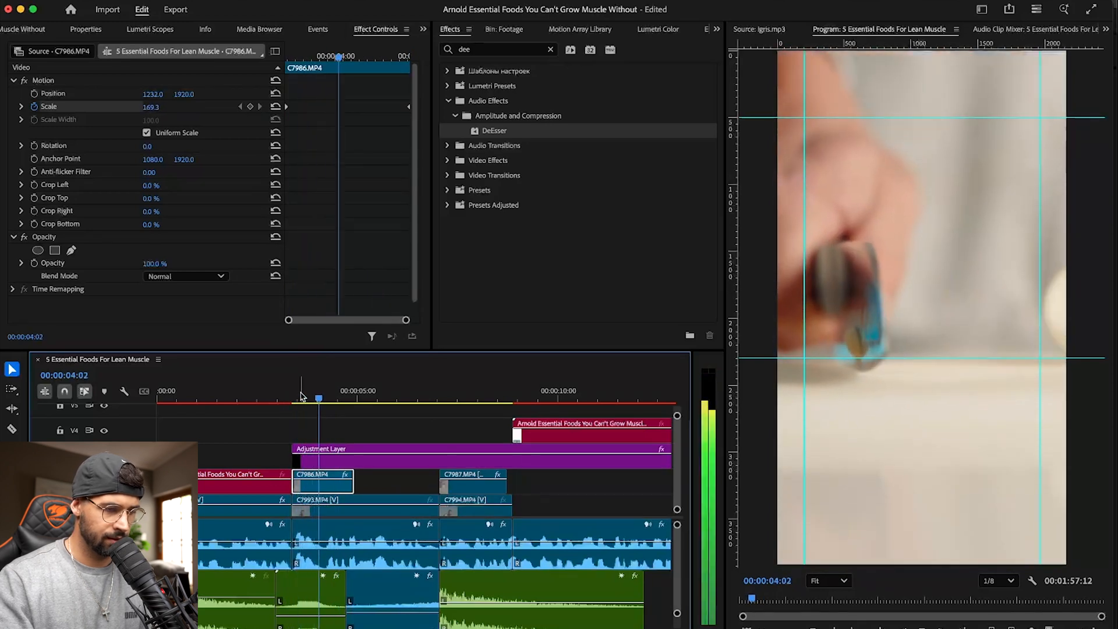
{"action": "key", "text": "space"}
- Move the egg clip's ending Scale keyframe earlier, trim the clip's end to about 00:00:04:08, and preview the faster zoom-out
{"action": "left_click_drag", "start_coordinate": [410, 106], "coordinate": [351, 110]}
{"action": "left_click_drag", "start_coordinate": [359, 484], "coordinate": [322, 483]}
{"action": "left_click_drag", "start_coordinate": [317, 391], "coordinate": [277, 392]}
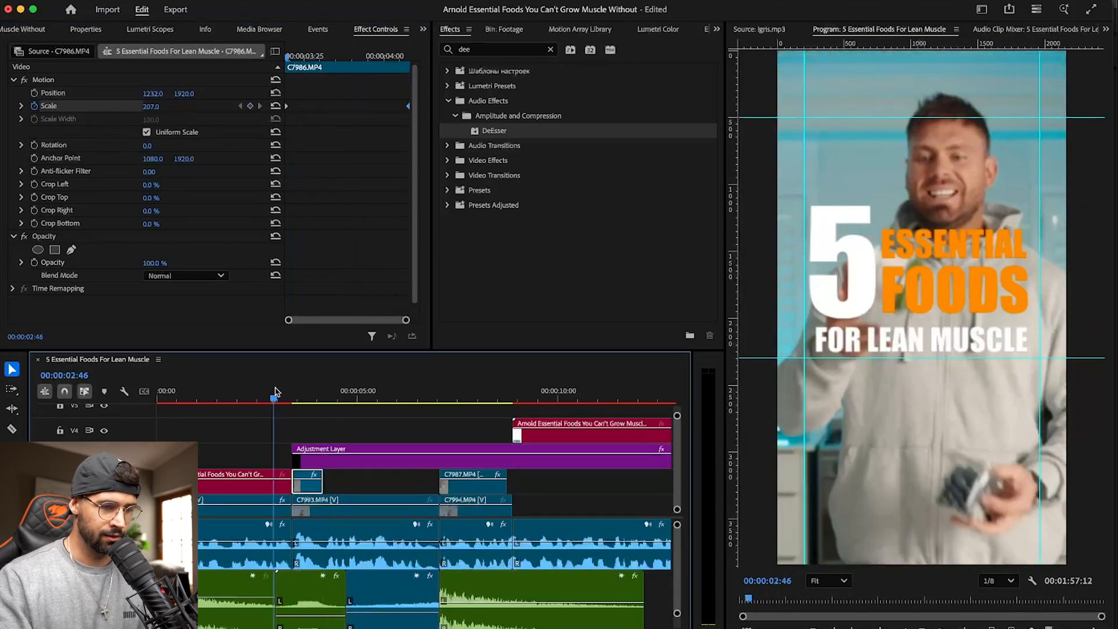
{"action": "key", "text": "space"}
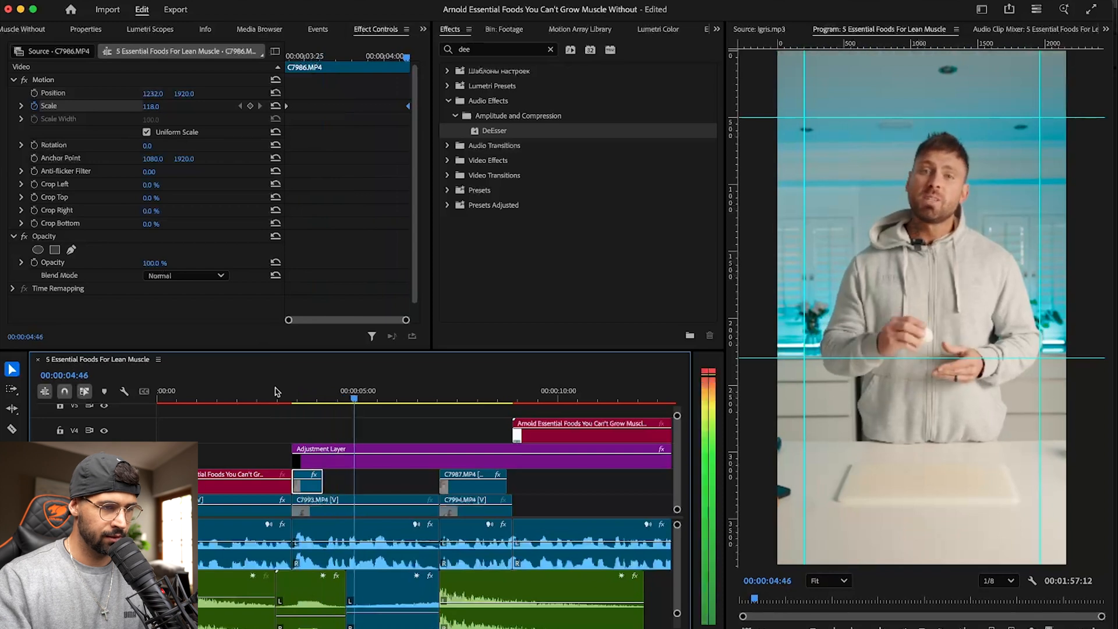
{"action": "key", "text": "space"}
{"action": "left_click_drag", "start_coordinate": [347, 390], "coordinate": [291, 390]}
{"action": "key", "text": "space"}
{"action": "key", "text": "space"}
{"action": "key", "text": "space"}
{"action": "key", "text": "space"}
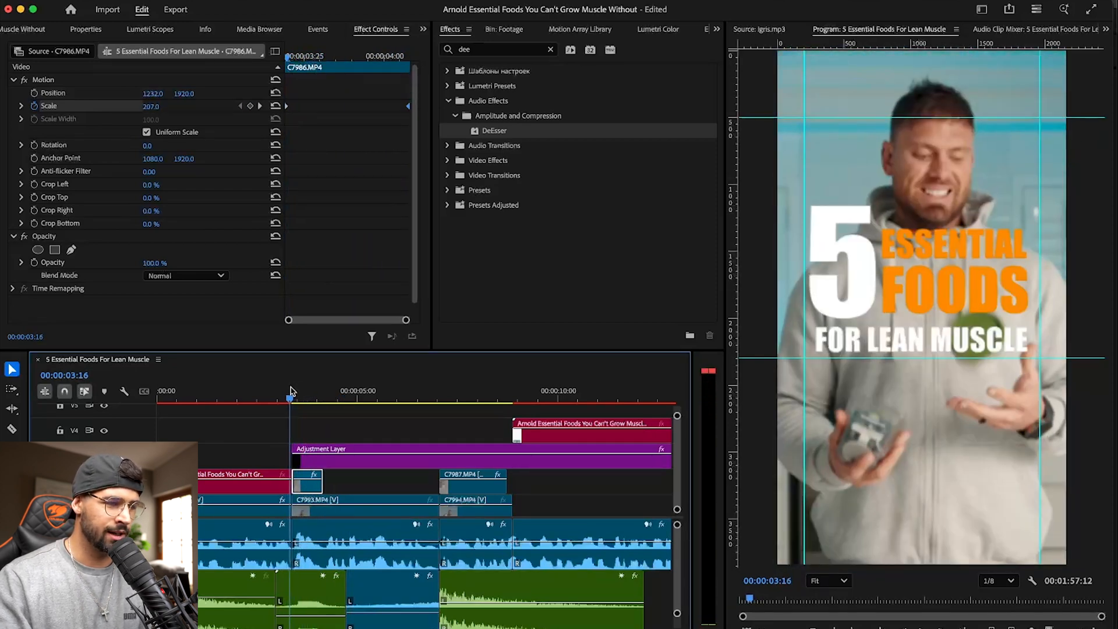
- Set the egg clip's ending Scale keyframe to 145 and replay the zoom-out
{"action": "key", "text": "Down"}
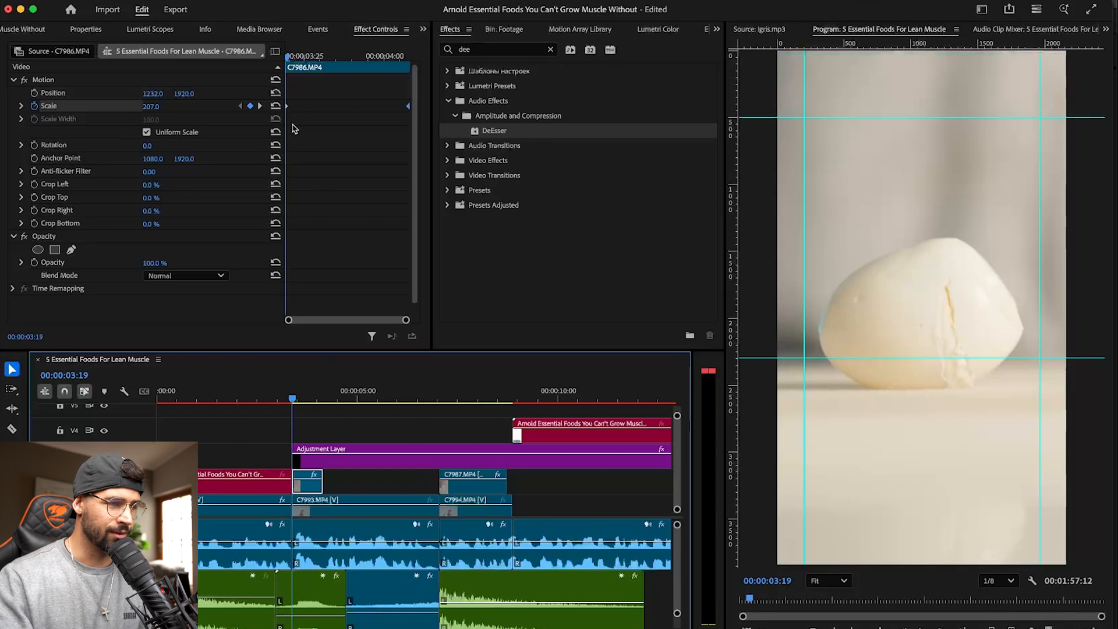
{"action": "key", "text": "Down"}
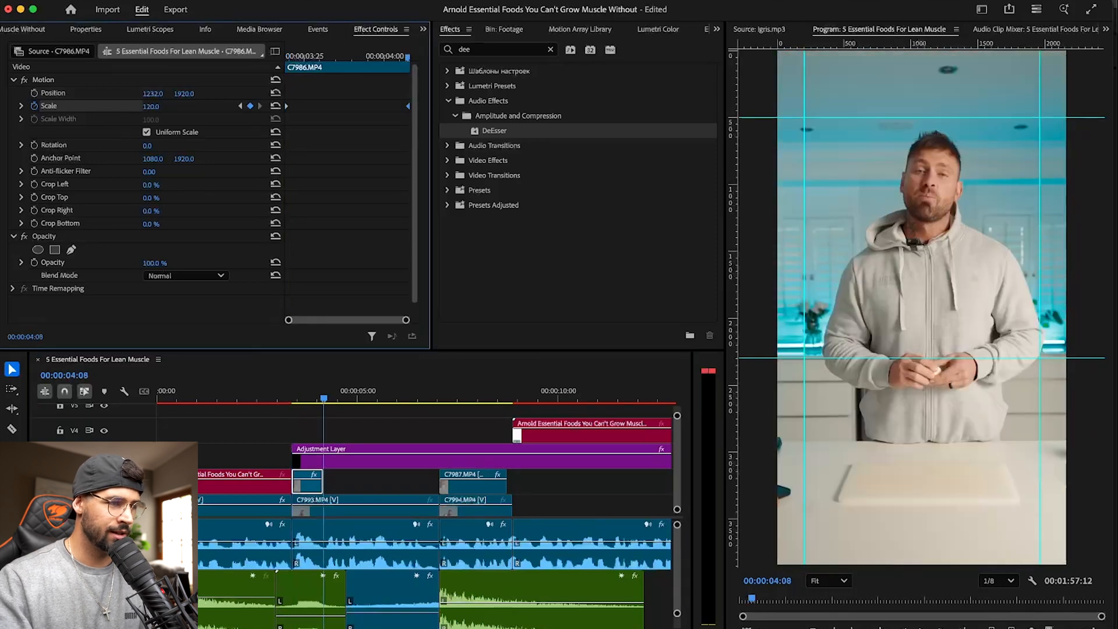
{"action": "left_click", "coordinate": [291, 392]}
{"action": "key", "text": "space"}
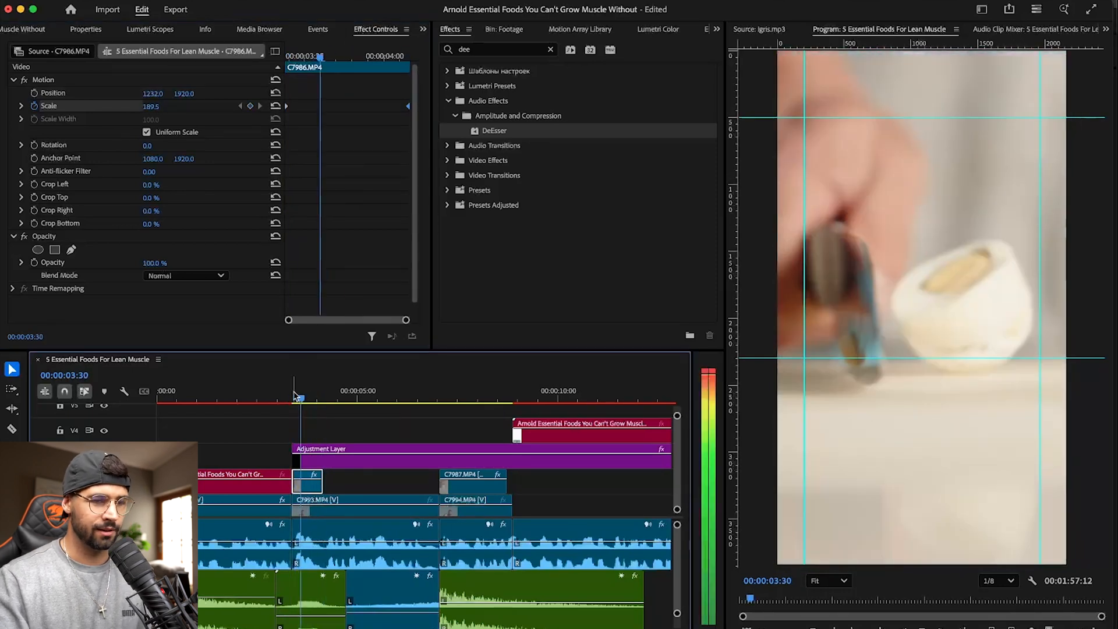
- Extend the egg clip to about 00:00:04:36, move its ending Scale keyframe to the clip's end, and preview the result
{"action": "left_click_drag", "start_coordinate": [327, 481], "coordinate": [350, 482]}
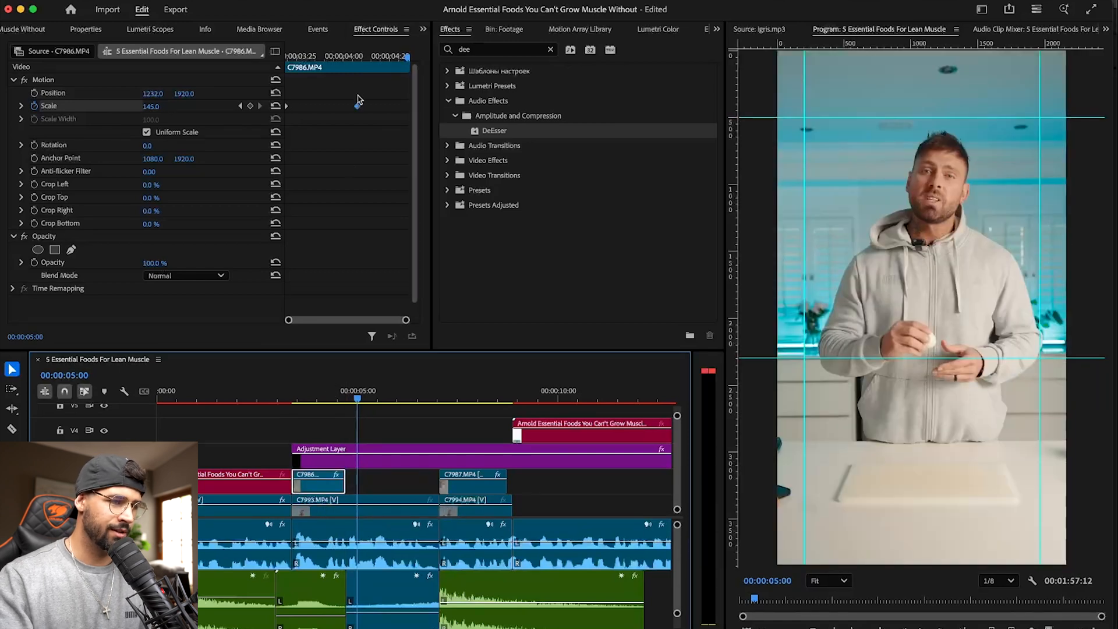
{"action": "left_click_drag", "start_coordinate": [357, 105], "coordinate": [372, 106]}
{"action": "left_click", "coordinate": [303, 395]}
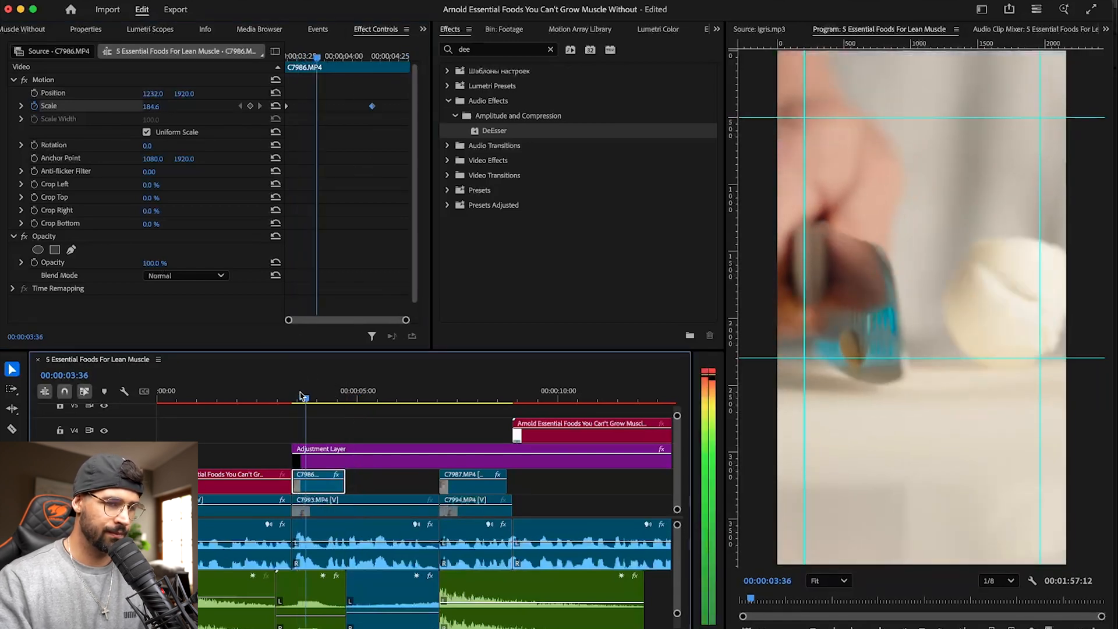
{"action": "left_click_drag", "start_coordinate": [327, 396], "coordinate": [322, 396]}
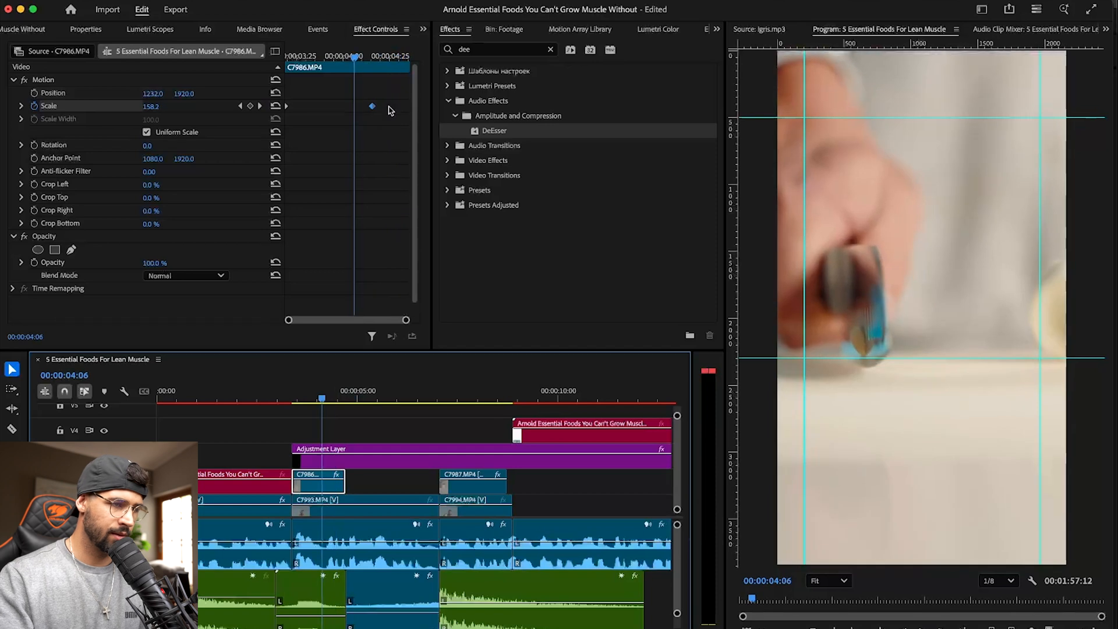
{"action": "left_click", "coordinate": [286, 397]}
{"action": "key", "text": "space"}
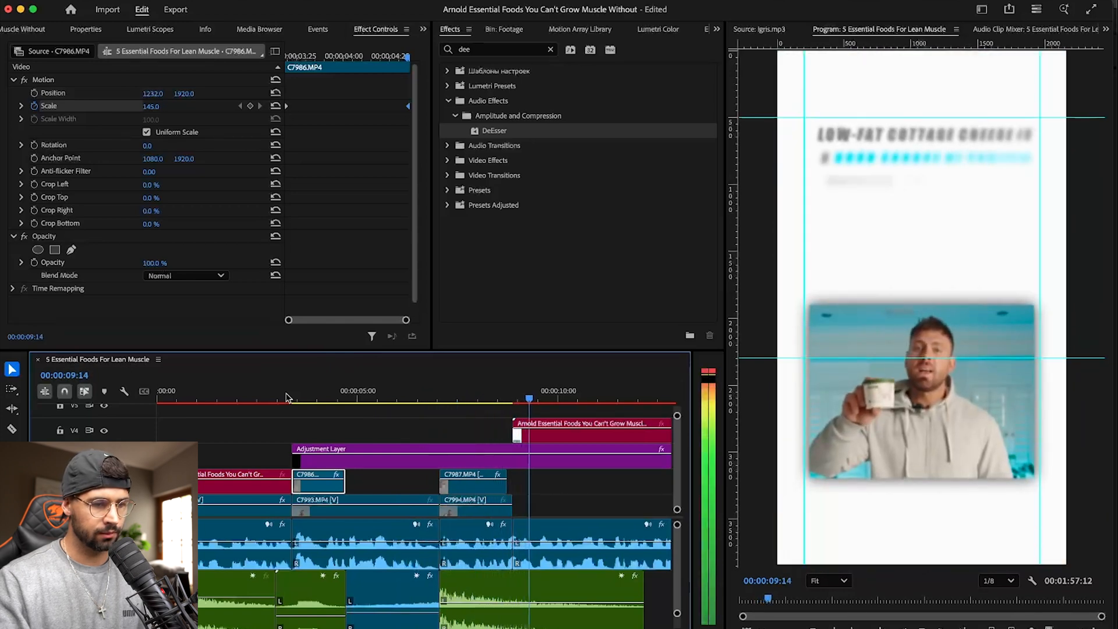
- Review the cottage cheese tub clip from about 00:00:07:03 and its cut into the V4 text composition
{"action": "left_click", "coordinate": [419, 386]}
{"action": "key", "text": "equal"}
{"action": "key", "text": "equal"}
{"action": "key", "text": "space"}
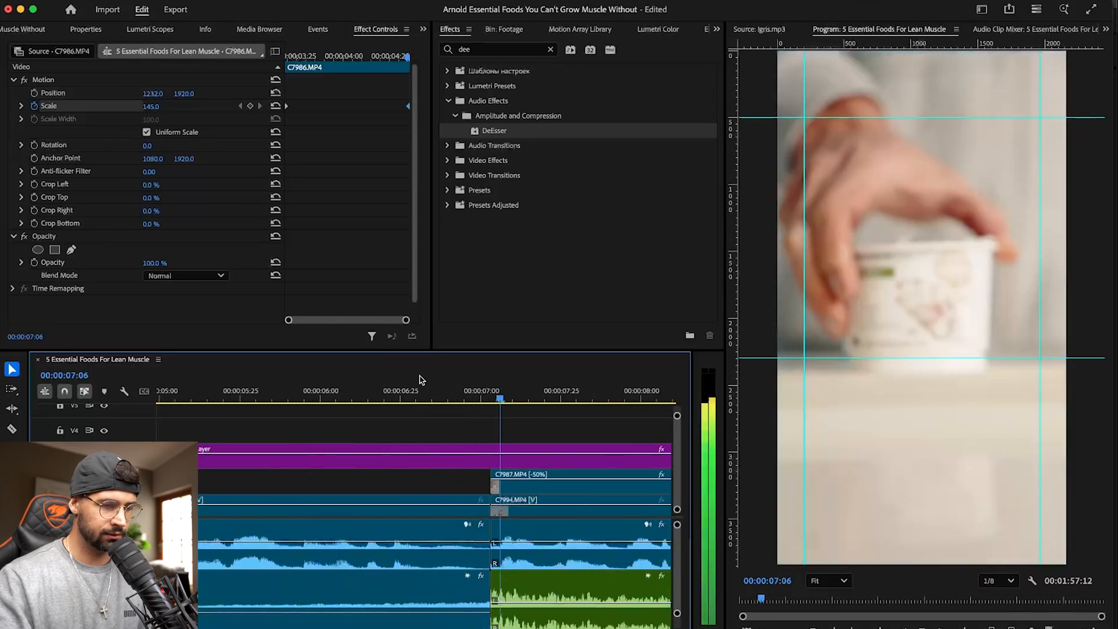
{"action": "scroll", "coordinate": [431, 387], "scroll_direction": "right", "scroll_amount": 5}
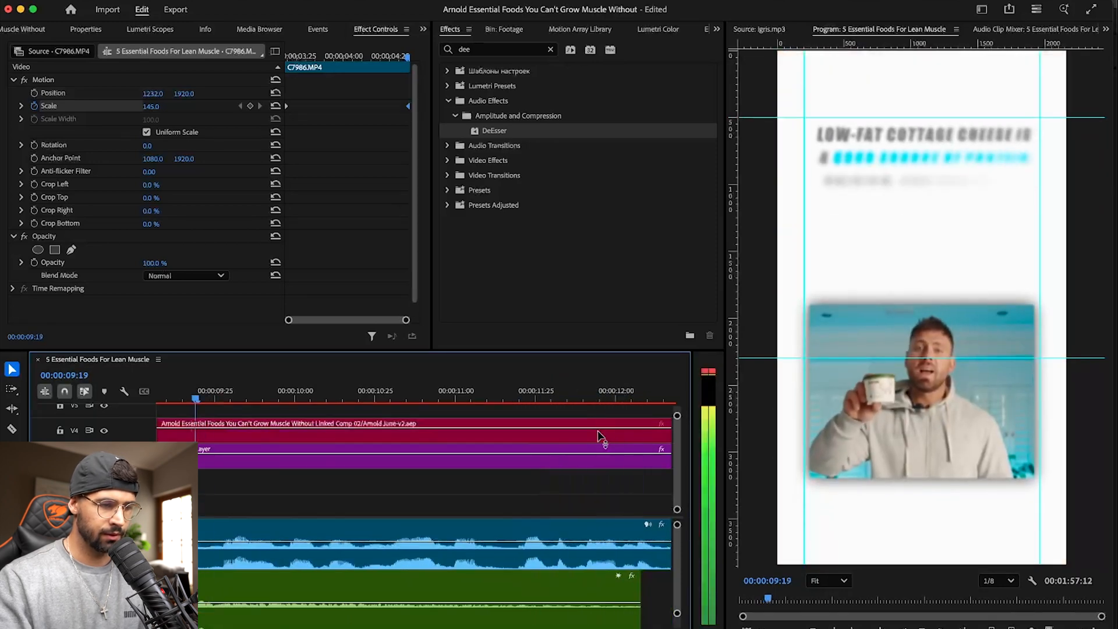
{"action": "key", "text": "space"}
{"action": "scroll", "coordinate": [432, 432], "scroll_direction": "left", "scroll_amount": 5}
{"action": "left_click", "coordinate": [312, 386]}
{"action": "key", "text": "space"}
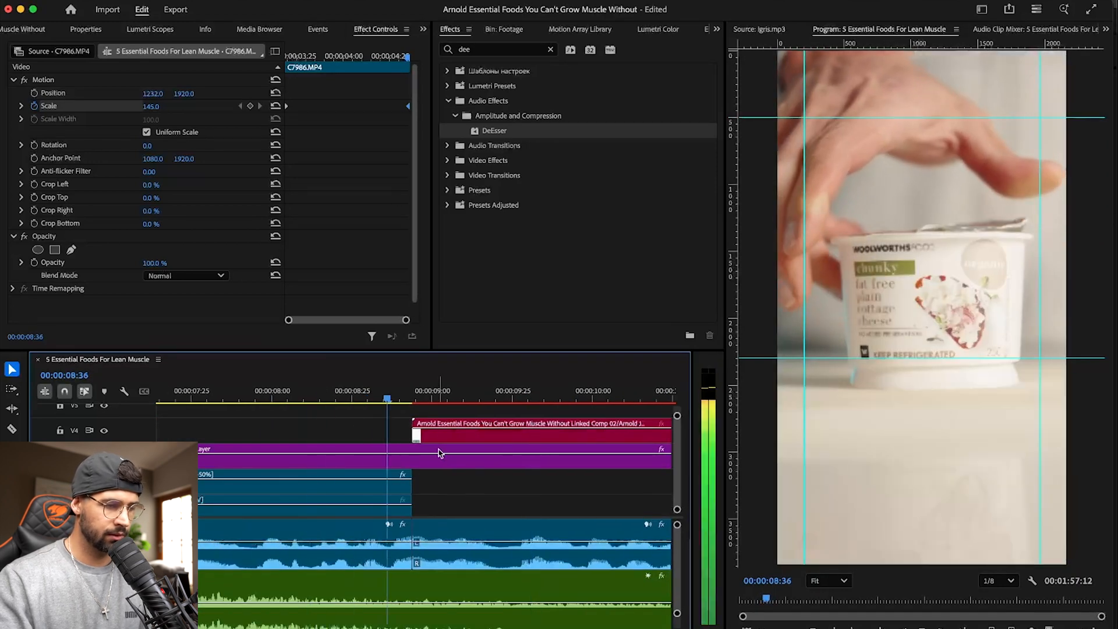
{"action": "key", "text": "space"}
- Replay the start of the cottage cheese composition, examine the sound-effect tracks beneath it, and return the playhead to 00:00:08:44
{"action": "scroll", "coordinate": [420, 504], "scroll_direction": "down", "scroll_amount": 1}
{"action": "scroll", "coordinate": [428, 524], "scroll_direction": "left", "scroll_amount": 1}
{"action": "scroll", "coordinate": [442, 558], "scroll_direction": "down", "scroll_amount": 5}
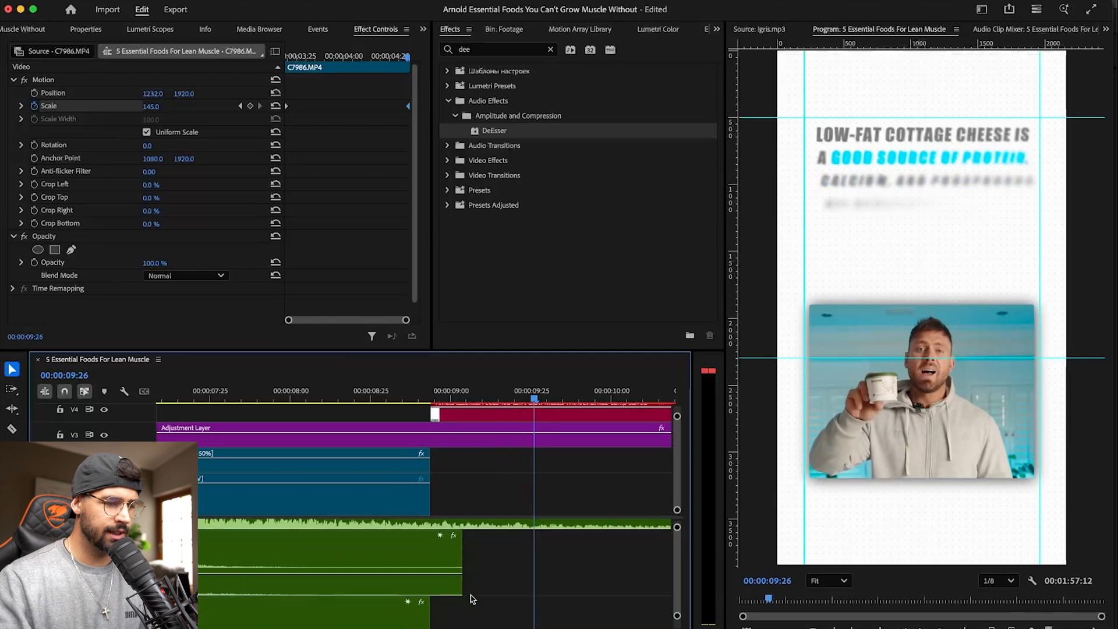
{"action": "left_click", "coordinate": [335, 395]}
{"action": "key", "text": "space"}
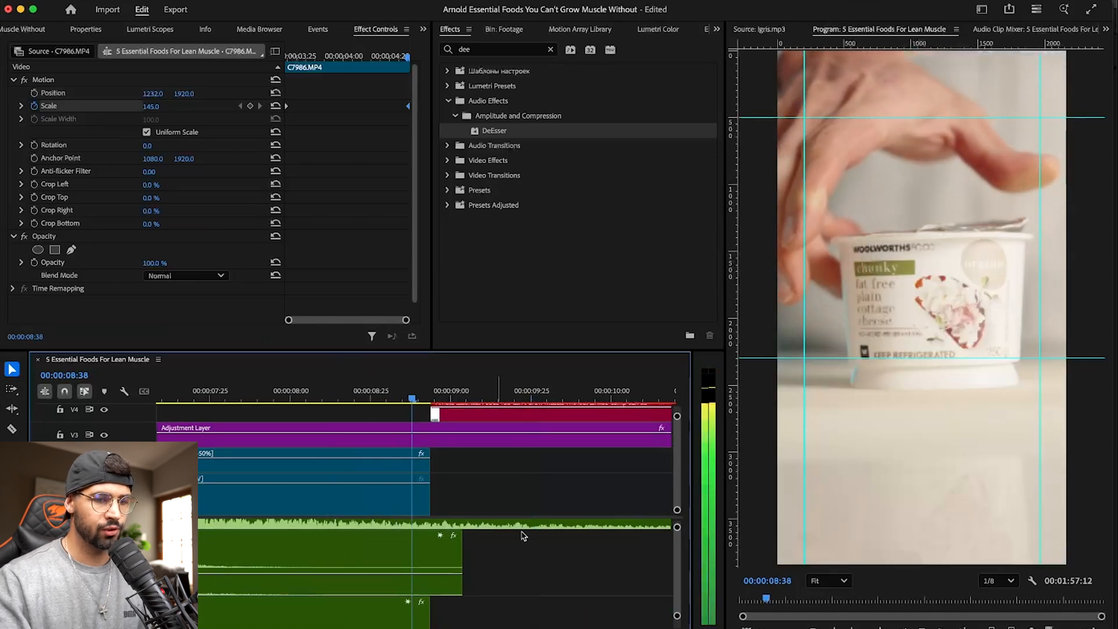
{"action": "scroll", "coordinate": [524, 553], "scroll_direction": "up", "scroll_amount": 1}
{"action": "key", "text": "minus"}
{"action": "key", "text": "minus"}
{"action": "key", "text": "minus"}
{"action": "key", "text": "space"}
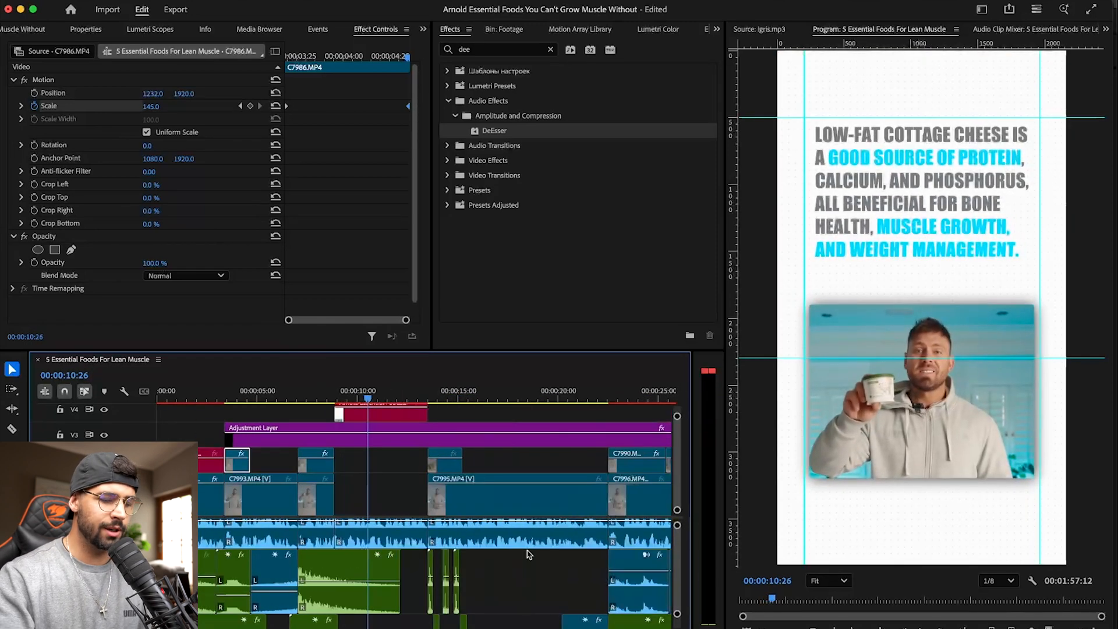
{"action": "key", "text": "Up"}
{"action": "key", "text": "Up"}
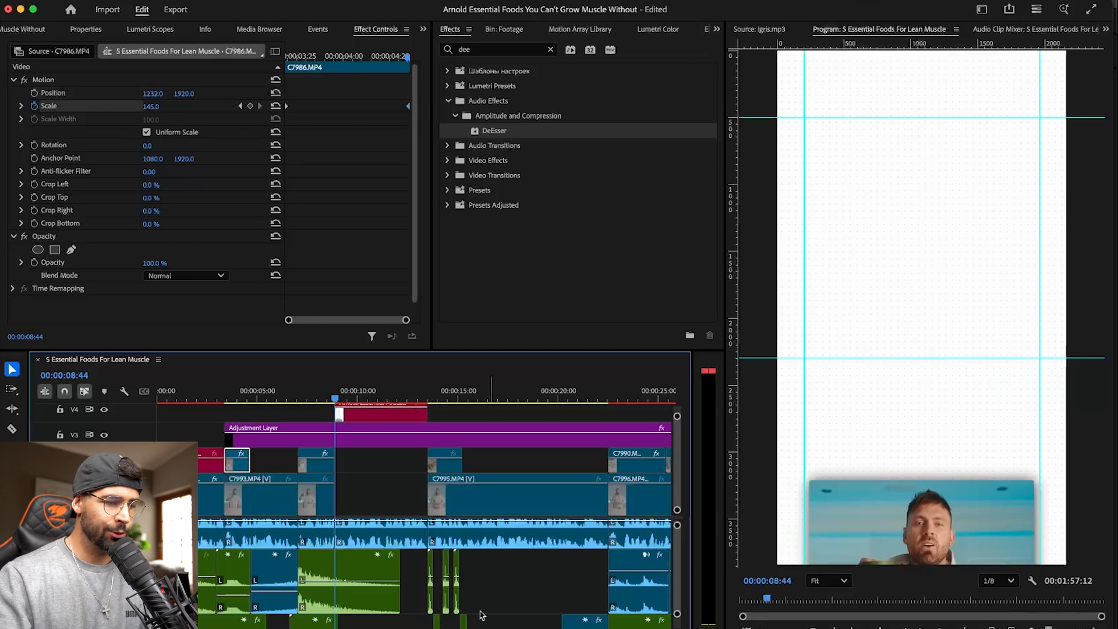
{"action": "scroll", "coordinate": [341, 534], "scroll_direction": "down", "scroll_amount": 5}
{"action": "scroll", "coordinate": [150, 30], "scroll_direction": "up", "scroll_amount": 5}
- Create a project bin named Pre-comps and move the After Effects linked composition into it
{"action": "left_click", "coordinate": [152, 28]}
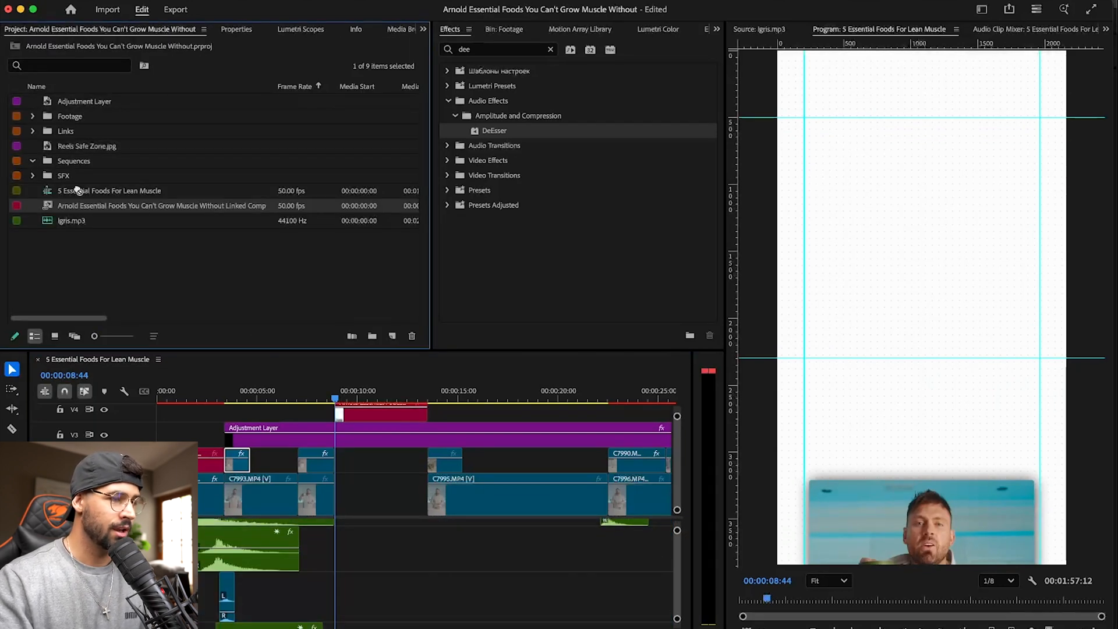
{"action": "left_click", "coordinate": [371, 337]}
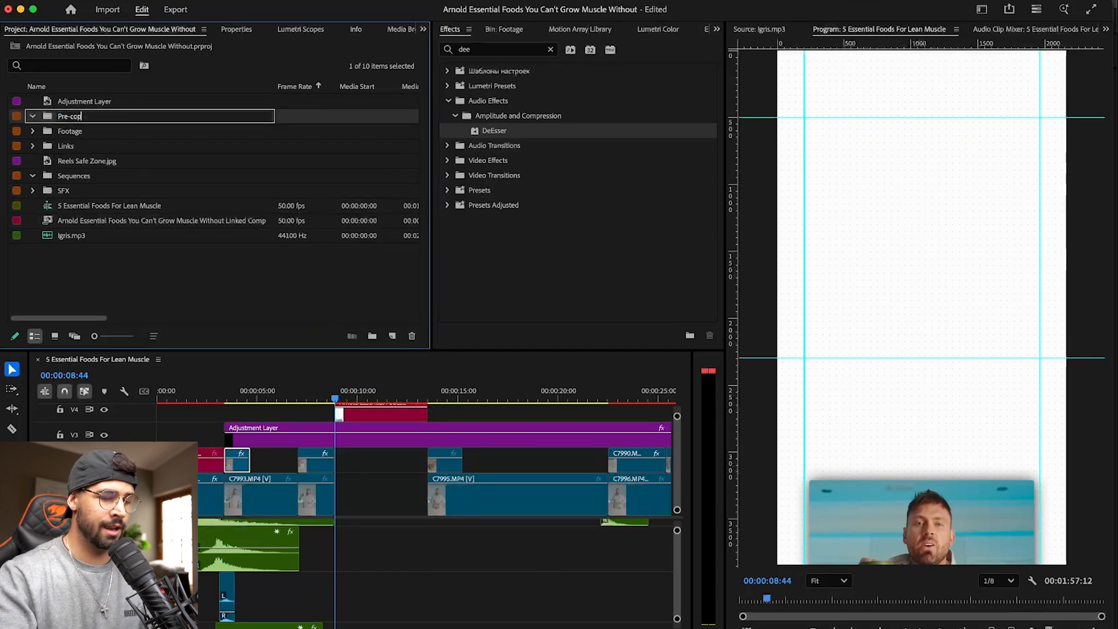
{"action": "left_click", "coordinate": [161, 305]}
{"action": "left_click_drag", "start_coordinate": [72, 220], "coordinate": [76, 119]}
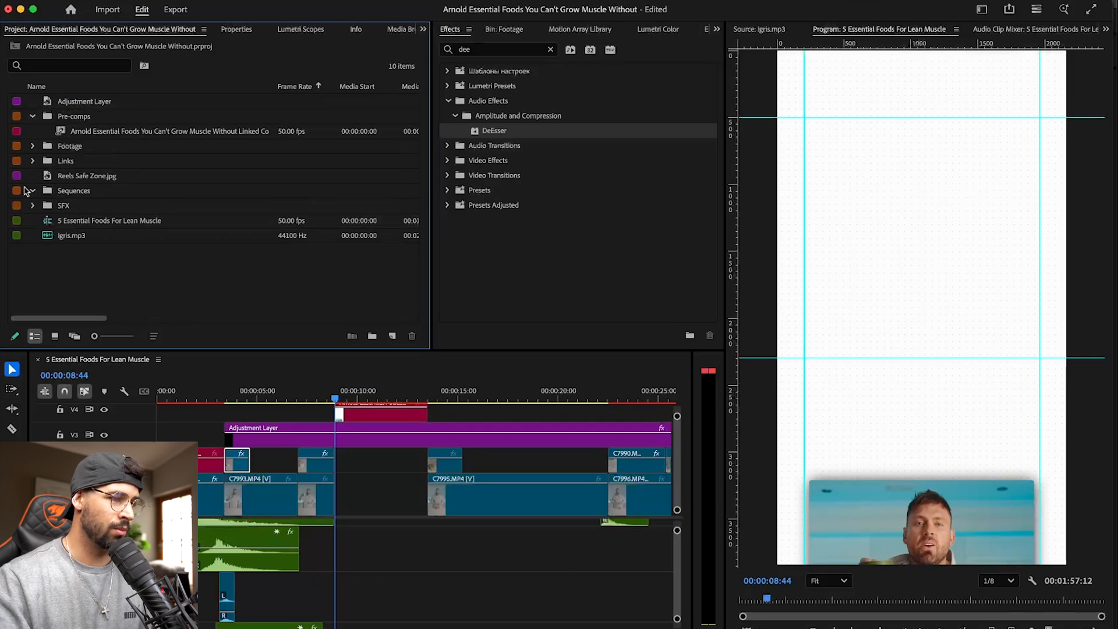
- Move Reels Safe Zone.jpg and Igris.mp3 into existing bins and the 5 Essential Foods sequence into the Sequences bin, and save the project
{"action": "left_click", "coordinate": [33, 117]}
{"action": "left_click", "coordinate": [33, 146]}
{"action": "left_click_drag", "start_coordinate": [76, 162], "coordinate": [79, 118]}
{"action": "left_click_drag", "start_coordinate": [75, 221], "coordinate": [70, 147]}
{"action": "left_click", "coordinate": [32, 146]}
{"action": "left_click_drag", "start_coordinate": [82, 211], "coordinate": [69, 147]}
{"action": "left_click", "coordinate": [78, 163]}
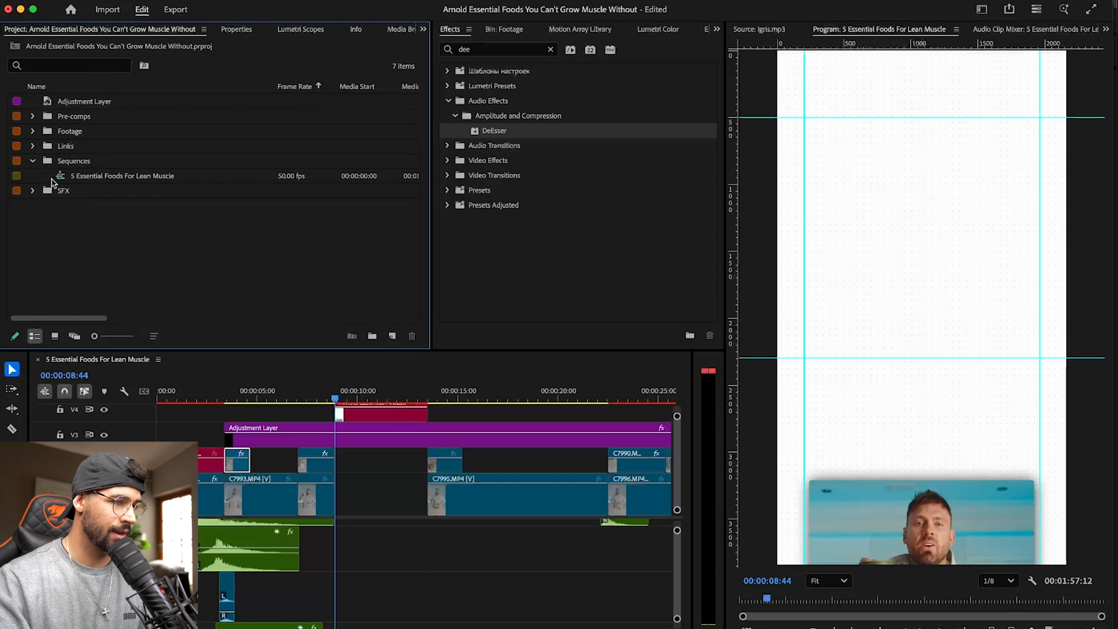
{"action": "left_click", "coordinate": [33, 161]}
{"action": "key", "text": "super+s"}
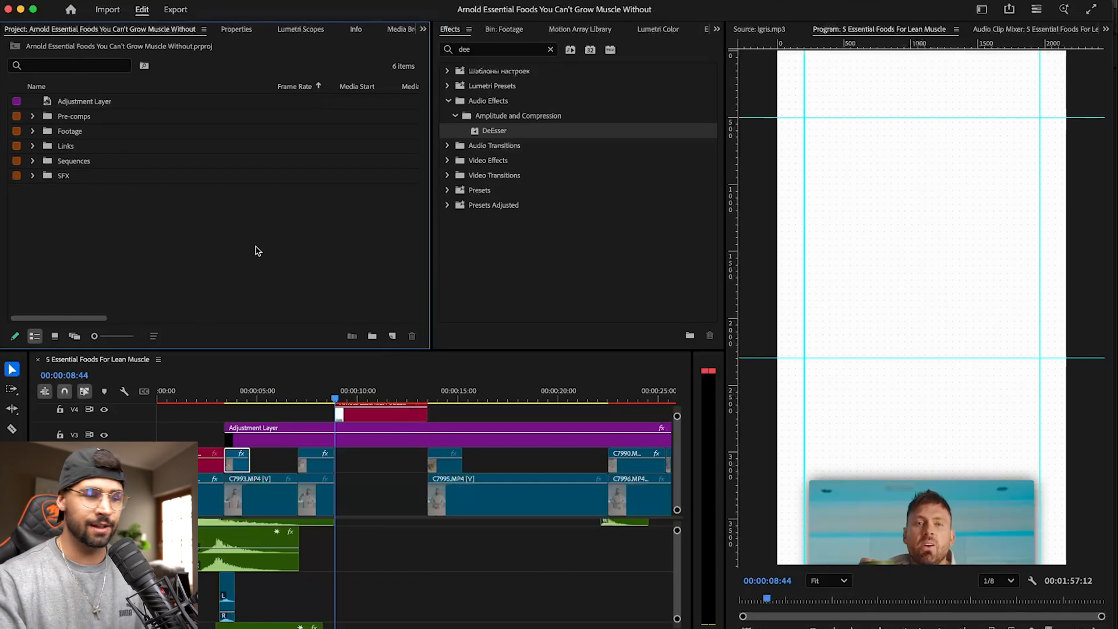
{"action": "key", "text": "super+s"}
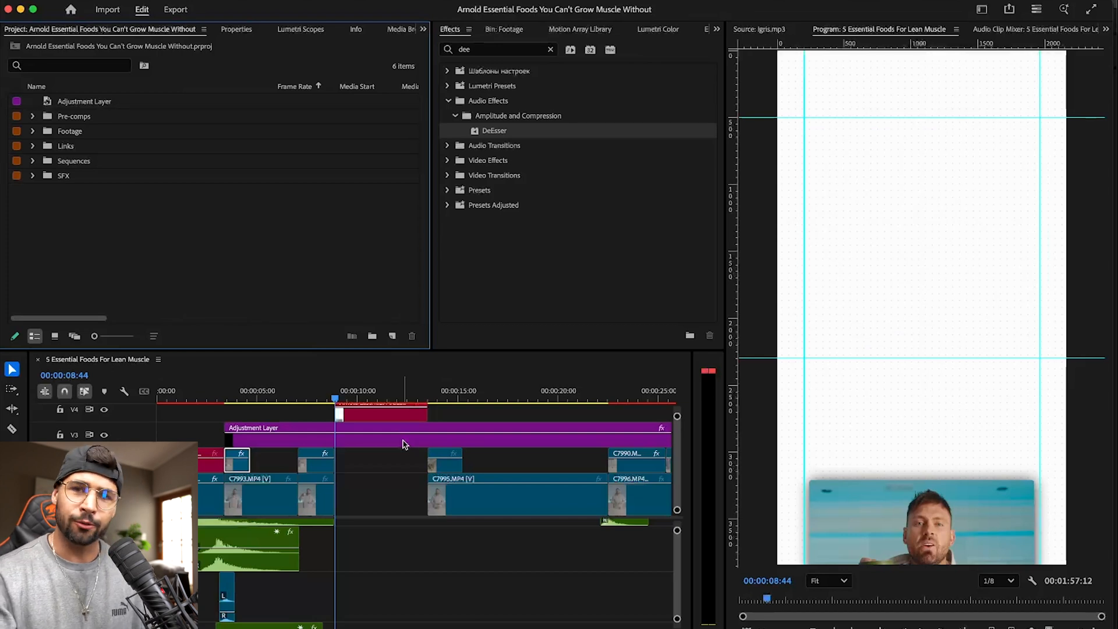
- Preview the opening of the cottage cheese composition and return the playhead to 00:00:08:44
{"action": "key", "text": "space"}
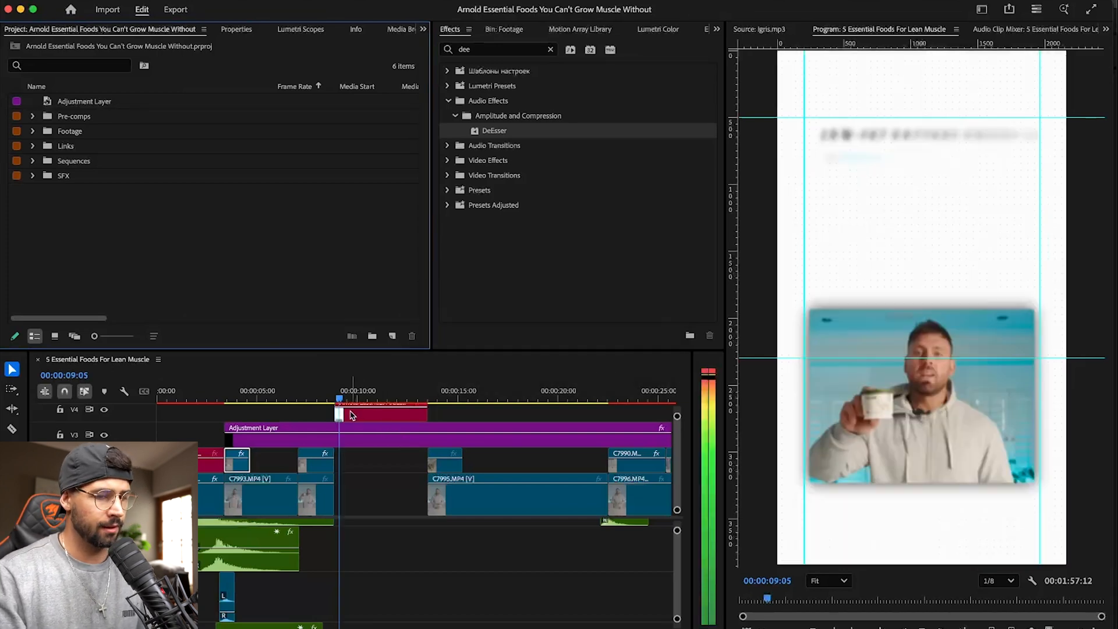
{"action": "left_click", "coordinate": [318, 396]}
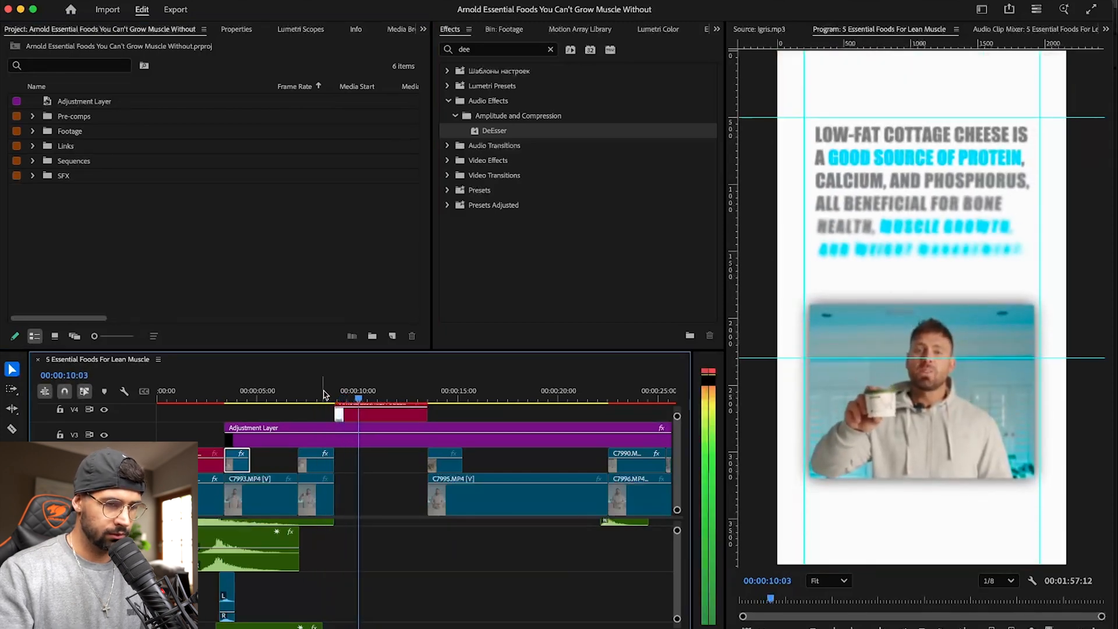
{"action": "key", "text": "space"}
{"action": "left_click", "coordinate": [328, 394]}
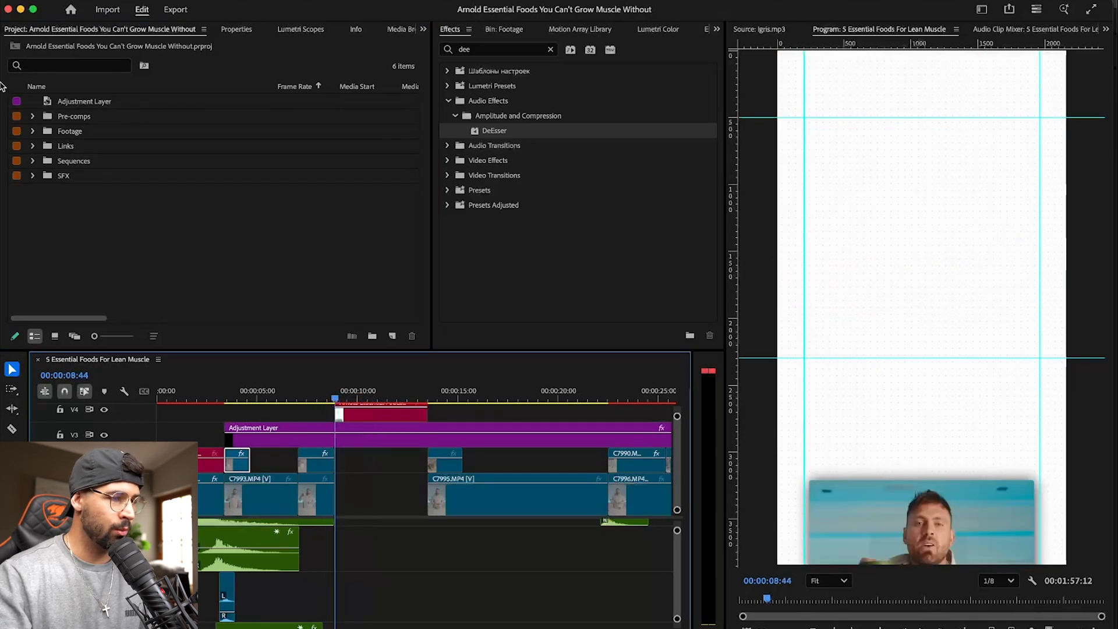
- Browse the SFX bin and audition Deep Sub Impacts-001.wav as a possible sound for the cottage cheese text animation
{"action": "left_click", "coordinate": [33, 175]}
{"action": "scroll", "coordinate": [174, 180], "scroll_direction": "down", "scroll_amount": 3}
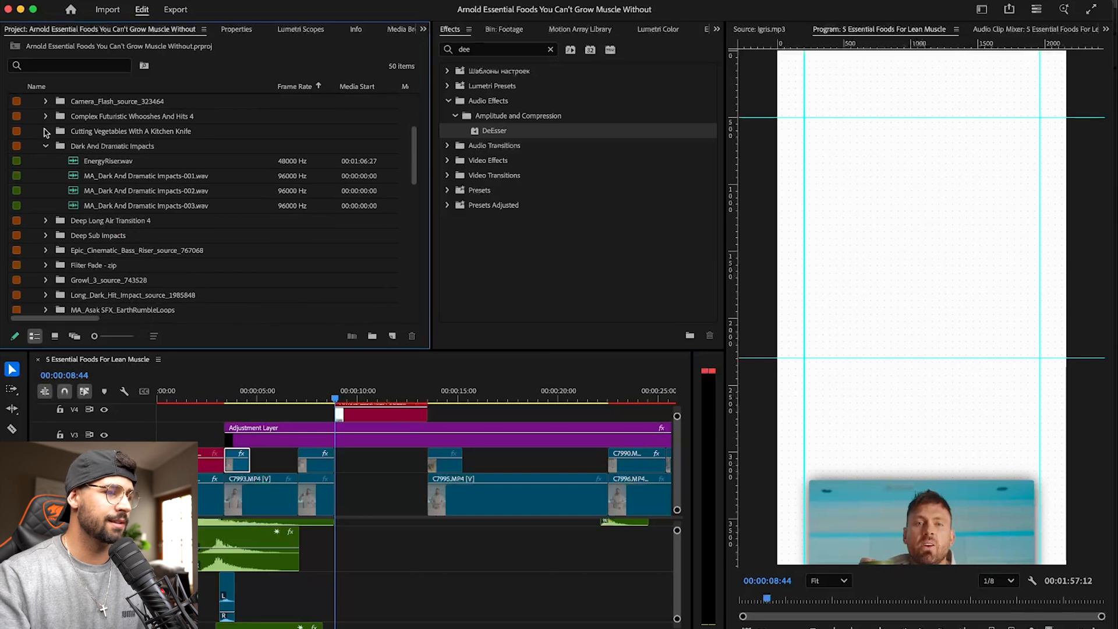
{"action": "left_click", "coordinate": [46, 147]}
{"action": "scroll", "coordinate": [54, 224], "scroll_direction": "down", "scroll_amount": 1}
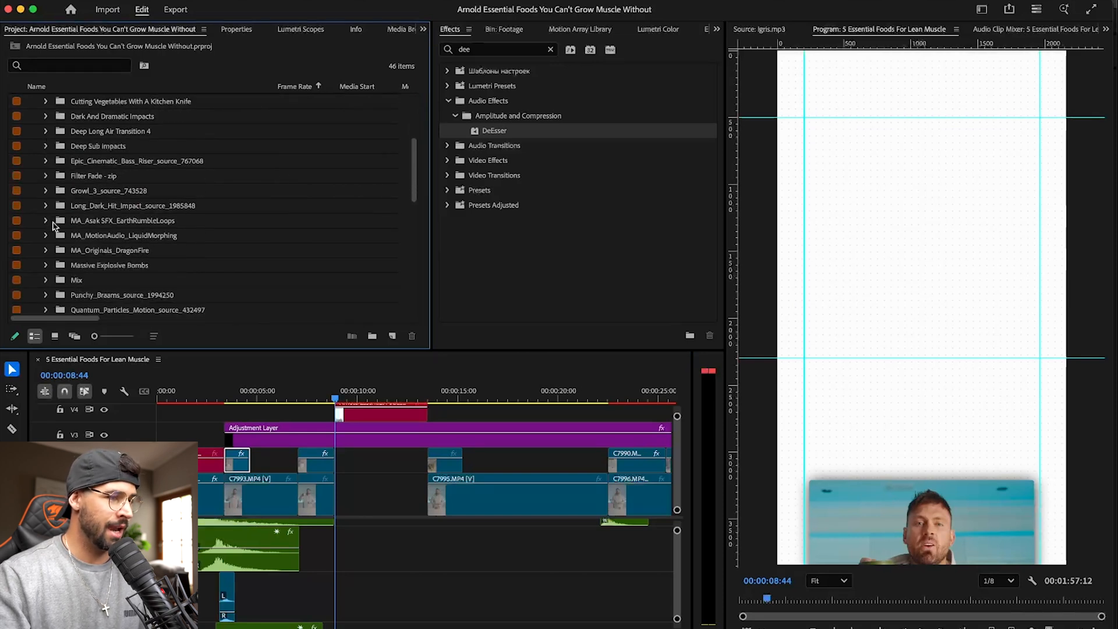
{"action": "left_click", "coordinate": [46, 146]}
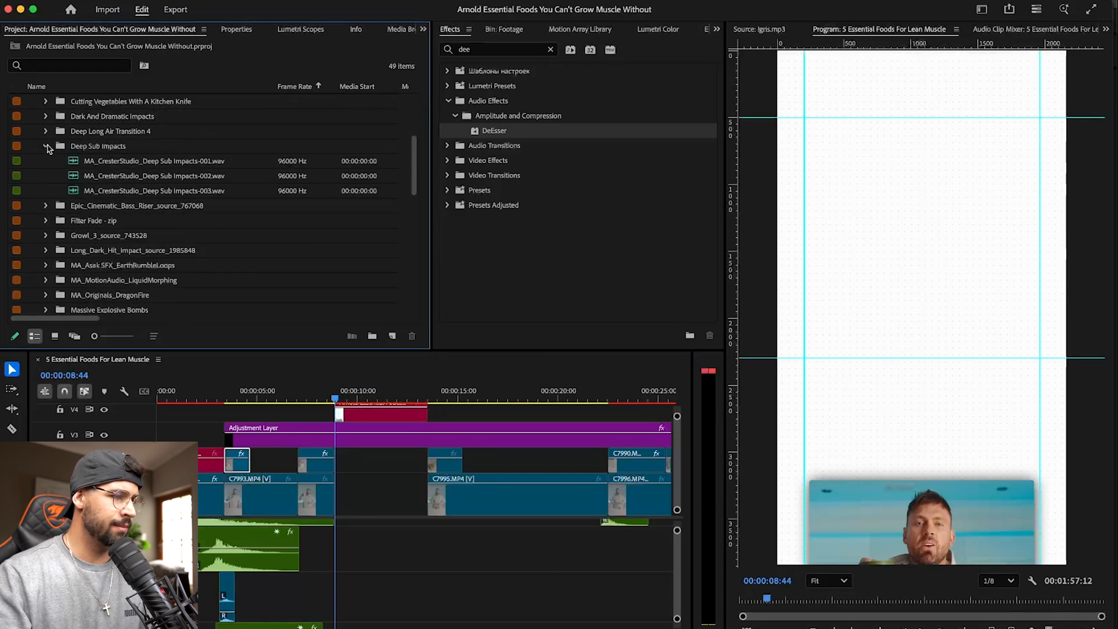
{"action": "double_click", "coordinate": [75, 165]}
{"action": "key", "text": "space"}
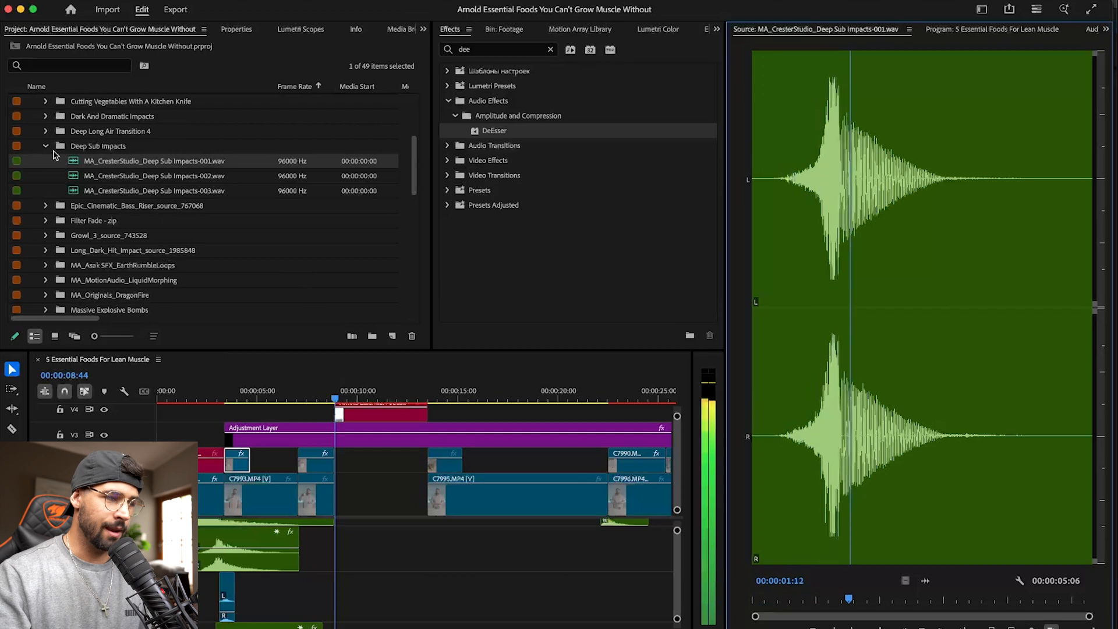
{"action": "left_click", "coordinate": [46, 147]}
{"action": "scroll", "coordinate": [82, 210], "scroll_direction": "down", "scroll_amount": 3}
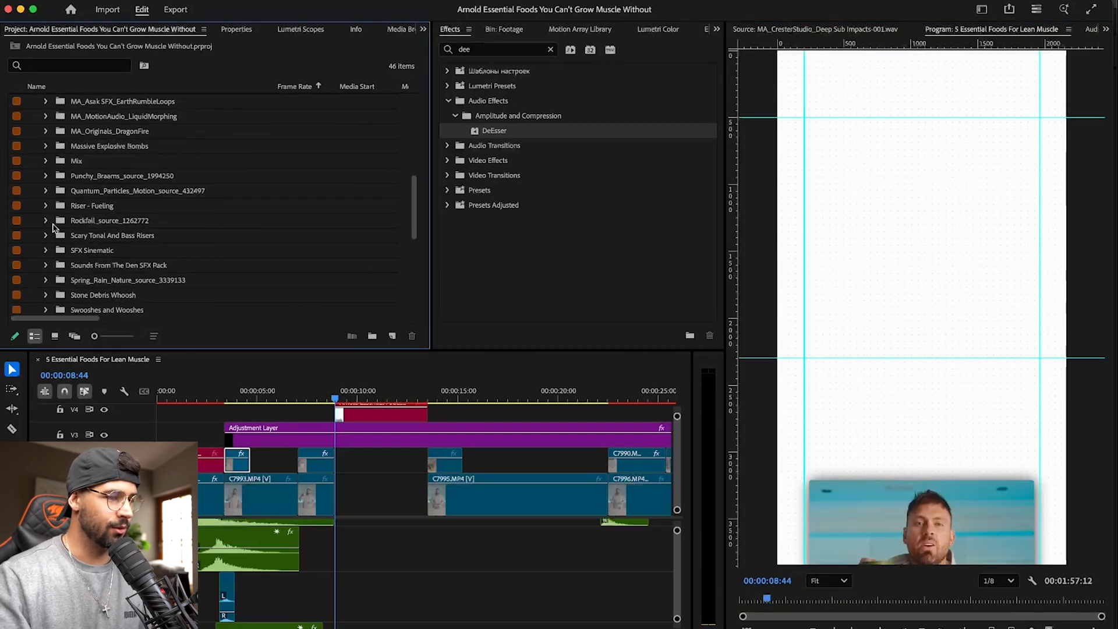
{"action": "key", "text": "space"}
- Audition Swoosh 01.wav from the Swooshes and Wooshes bin and add it to the audio track beneath the cottage cheese composition
{"action": "scroll", "coordinate": [58, 210], "scroll_direction": "down", "scroll_amount": 1}
{"action": "left_click", "coordinate": [46, 265]}
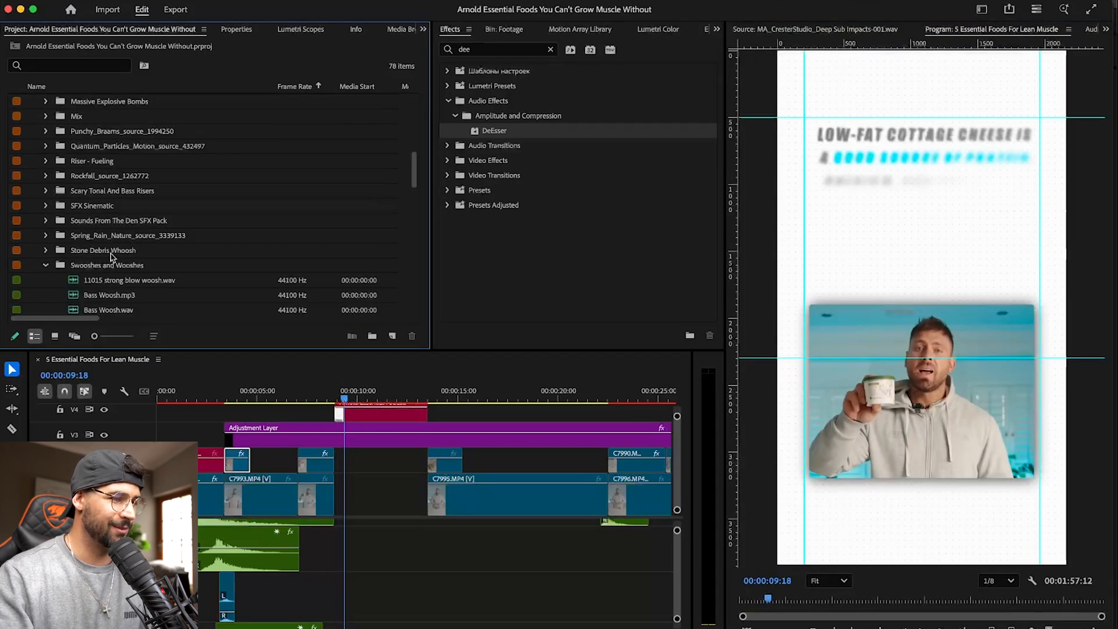
{"action": "scroll", "coordinate": [78, 255], "scroll_direction": "down", "scroll_amount": 3}
{"action": "scroll", "coordinate": [78, 255], "scroll_direction": "down", "scroll_amount": 3}
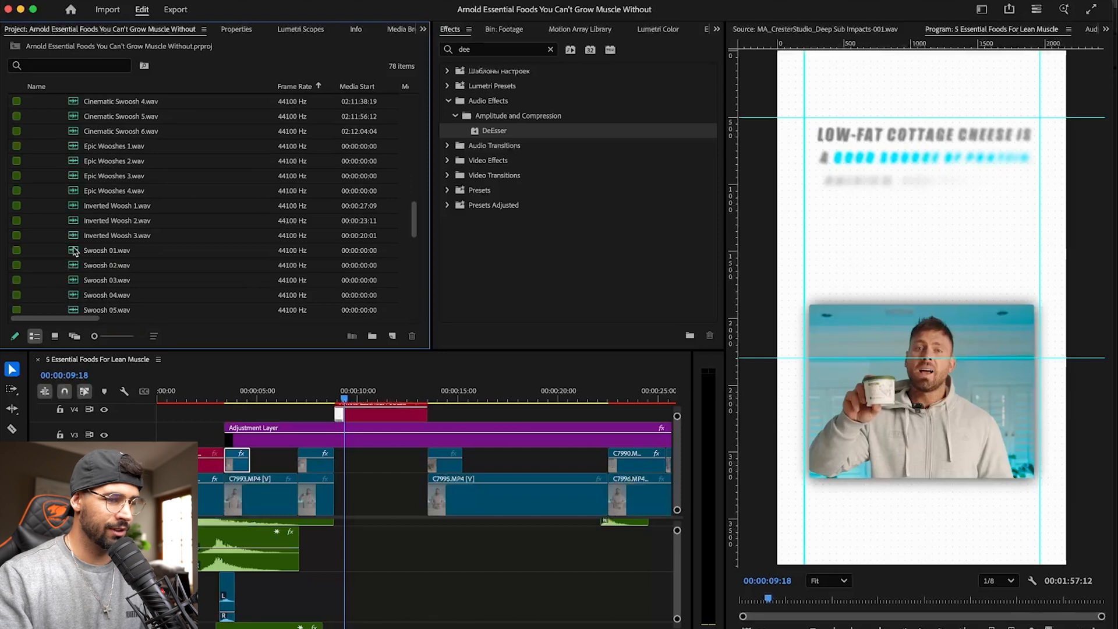
{"action": "double_click", "coordinate": [75, 252]}
{"action": "key", "text": "space"}
{"action": "left_click_drag", "start_coordinate": [927, 578], "coordinate": [320, 577]}
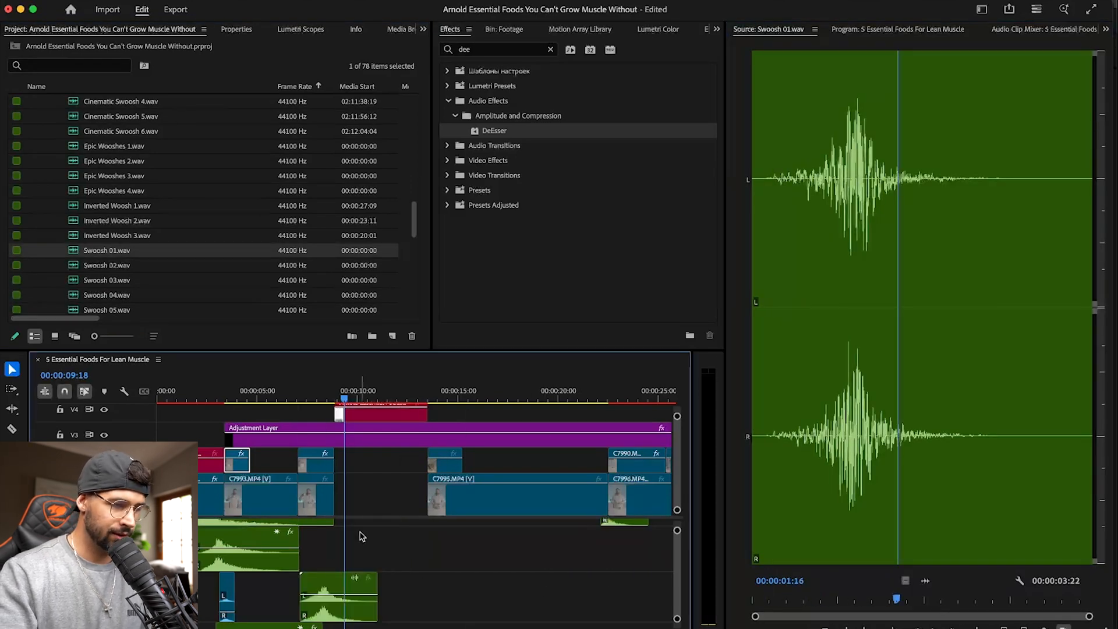
- Align the peak of the Swoosh 01 clip with the composition's start at 00:00:08:44, save, and preview the transition
{"action": "left_click", "coordinate": [337, 587]}
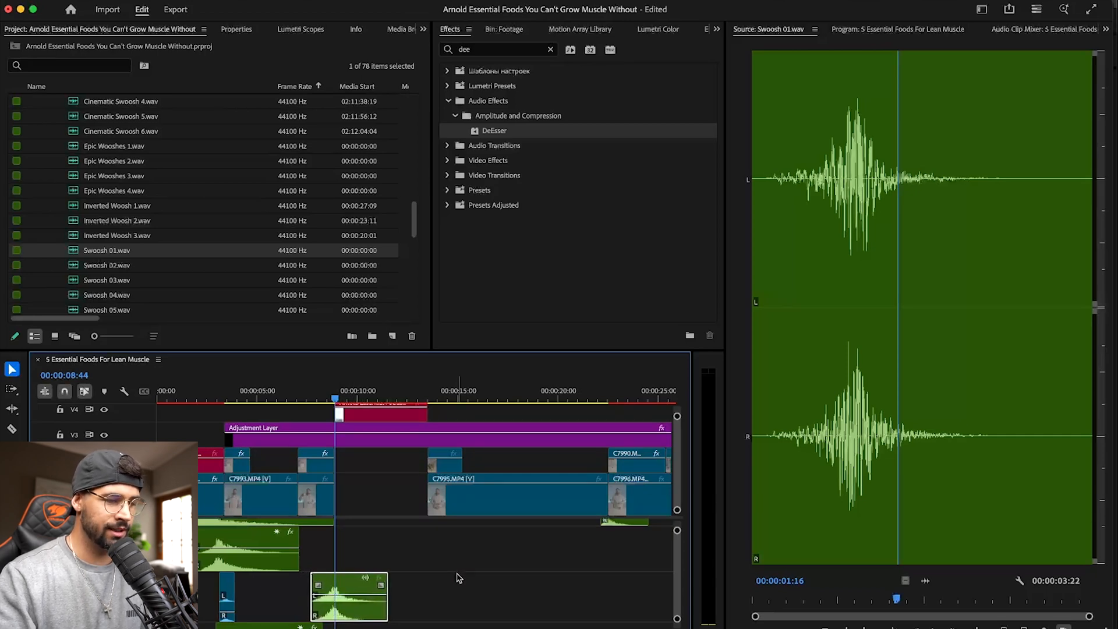
{"action": "key", "text": "super+s"}
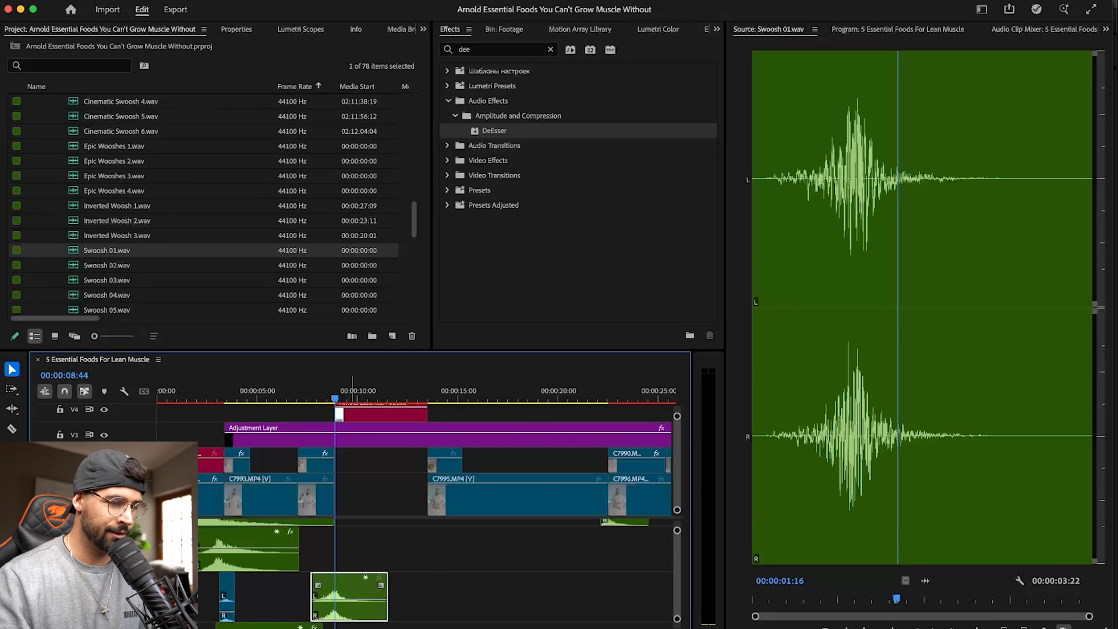
{"action": "key", "text": "space"}
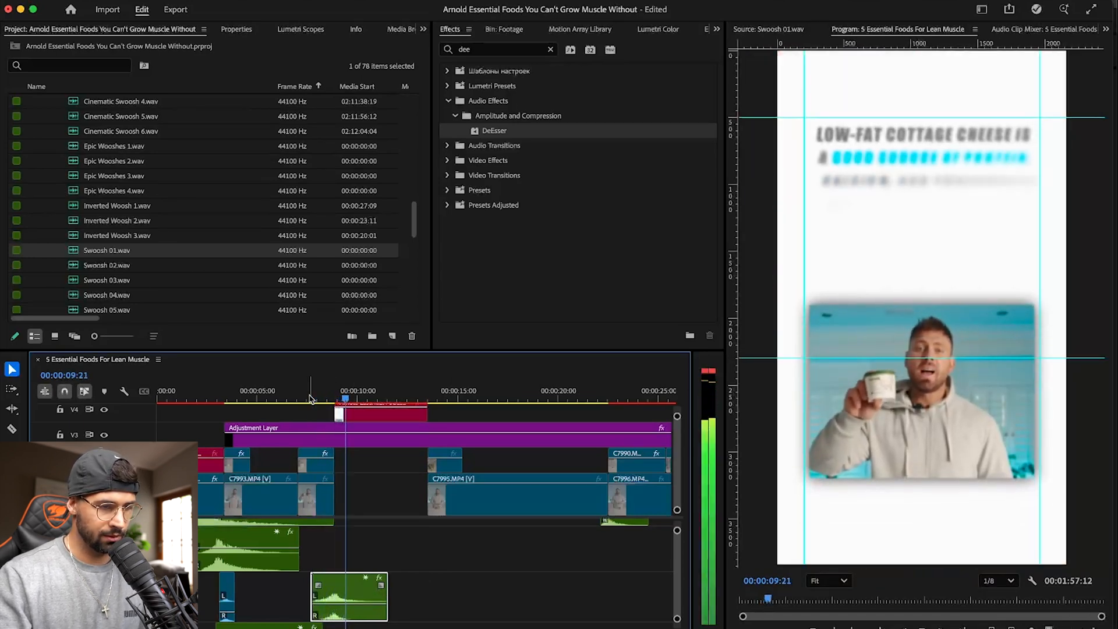
{"action": "key", "text": "space"}
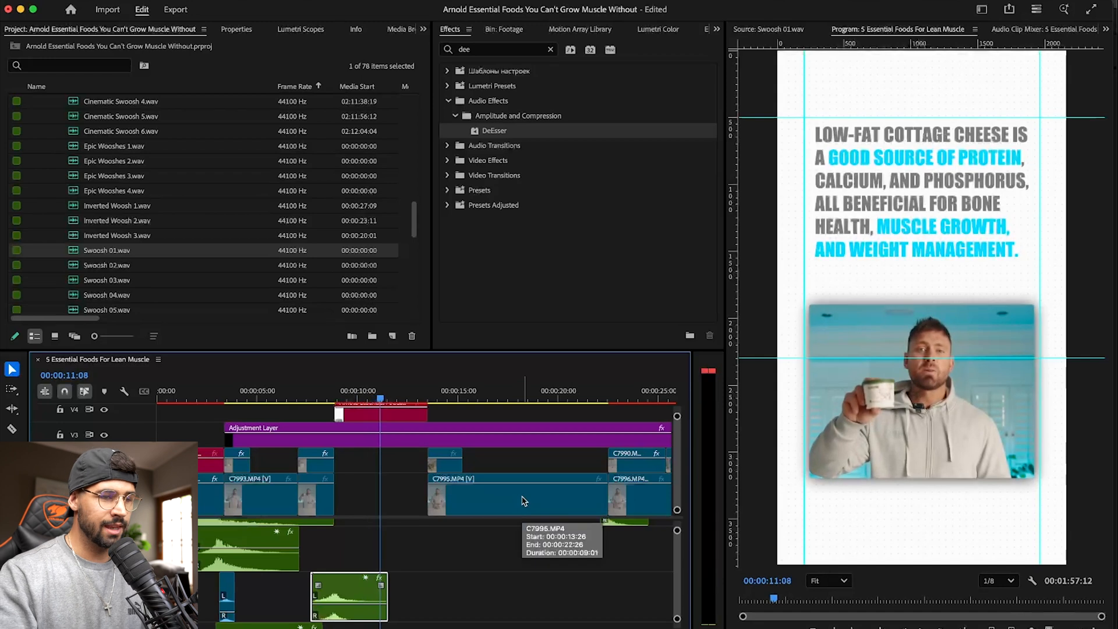
- Look through the SFX bin's folders for a second sound to accompany the cottage cheese text animation
{"action": "key", "text": "Up"}
{"action": "scroll", "coordinate": [46, 174], "scroll_direction": "up", "scroll_amount": 10}
{"action": "scroll", "coordinate": [47, 175], "scroll_direction": "down", "scroll_amount": 5}
{"action": "scroll", "coordinate": [47, 175], "scroll_direction": "up", "scroll_amount": 2}
{"action": "left_click", "coordinate": [45, 150]}
{"action": "scroll", "coordinate": [102, 175], "scroll_direction": "up", "scroll_amount": 4}
{"action": "scroll", "coordinate": [100, 176], "scroll_direction": "down", "scroll_amount": 4}
{"action": "left_click", "coordinate": [45, 250]}
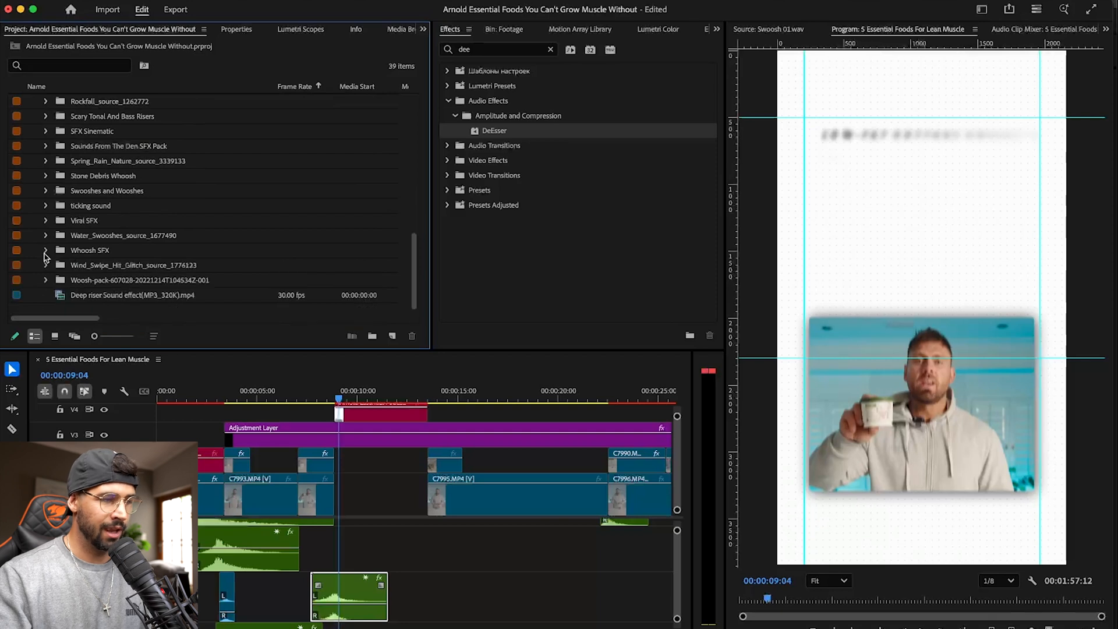
{"action": "scroll", "coordinate": [98, 237], "scroll_direction": "up", "scroll_amount": 5}
{"action": "scroll", "coordinate": [99, 240], "scroll_direction": "up", "scroll_amount": 5}
- Switch to Finder and open the MA_SoundsByGFXSounds_SmallGearMovements folder inside ASSETS > SOUND on the external drive
{"action": "key", "text": "super+Tab"}
{"action": "key", "text": "super+Tab"}
{"action": "key", "text": "super+Tab"}
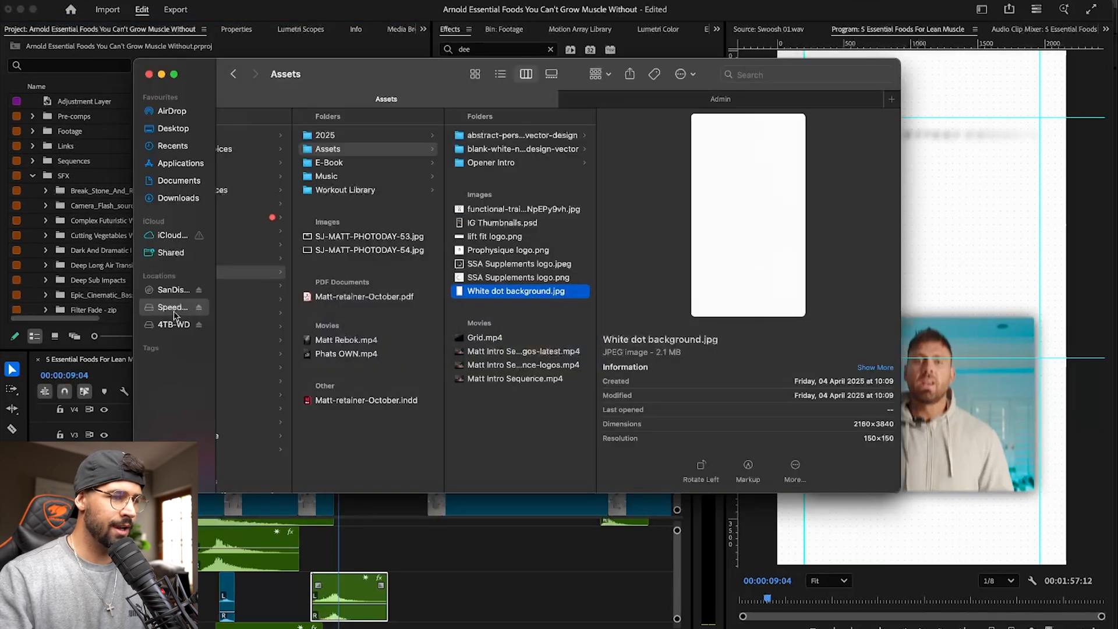
{"action": "left_click", "coordinate": [173, 308]}
{"action": "left_click", "coordinate": [274, 176]}
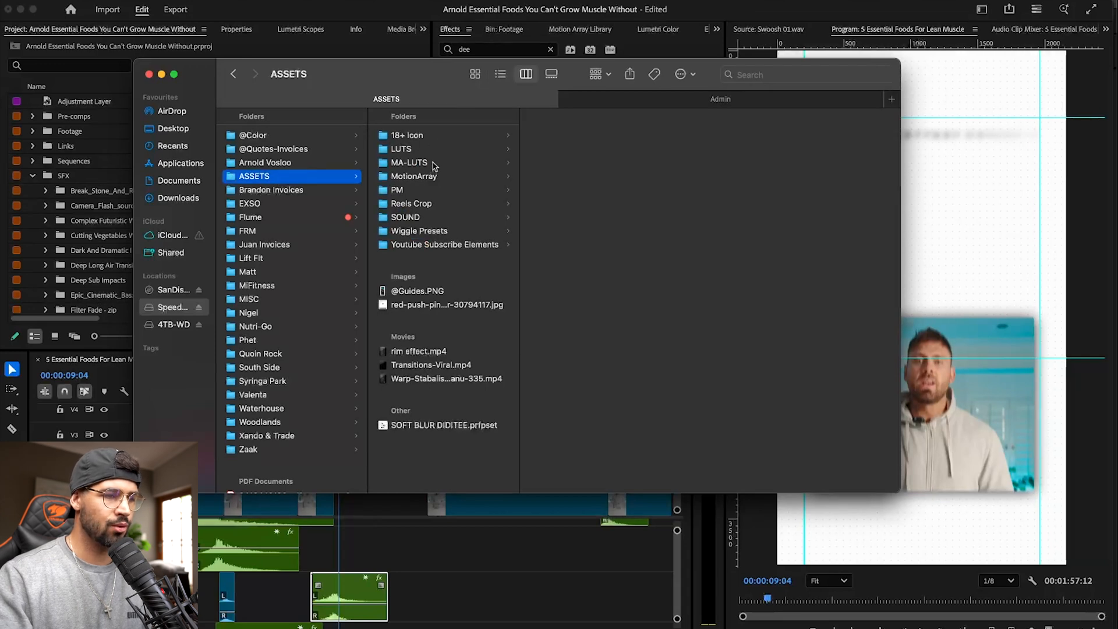
{"action": "left_click", "coordinate": [426, 217]}
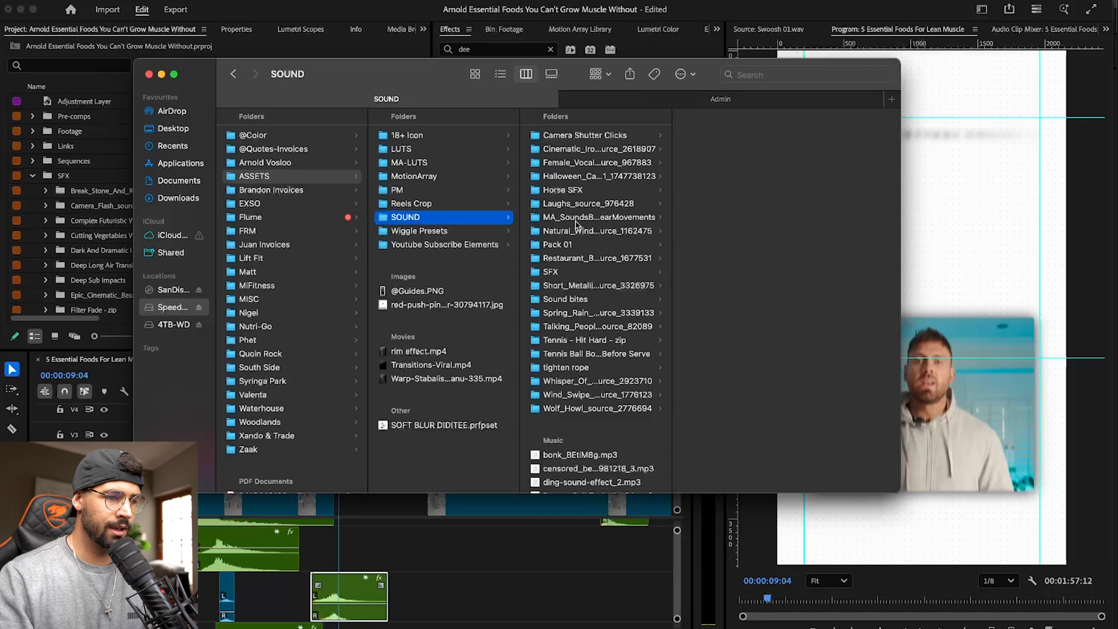
{"action": "left_click", "coordinate": [651, 219]}
- Audition the first two small gear movement sounds and import MA_SoundsByGFXSounds_SmallGearMovements_2.wav into the SFX bin of the Premiere project
{"action": "left_click", "coordinate": [727, 135]}
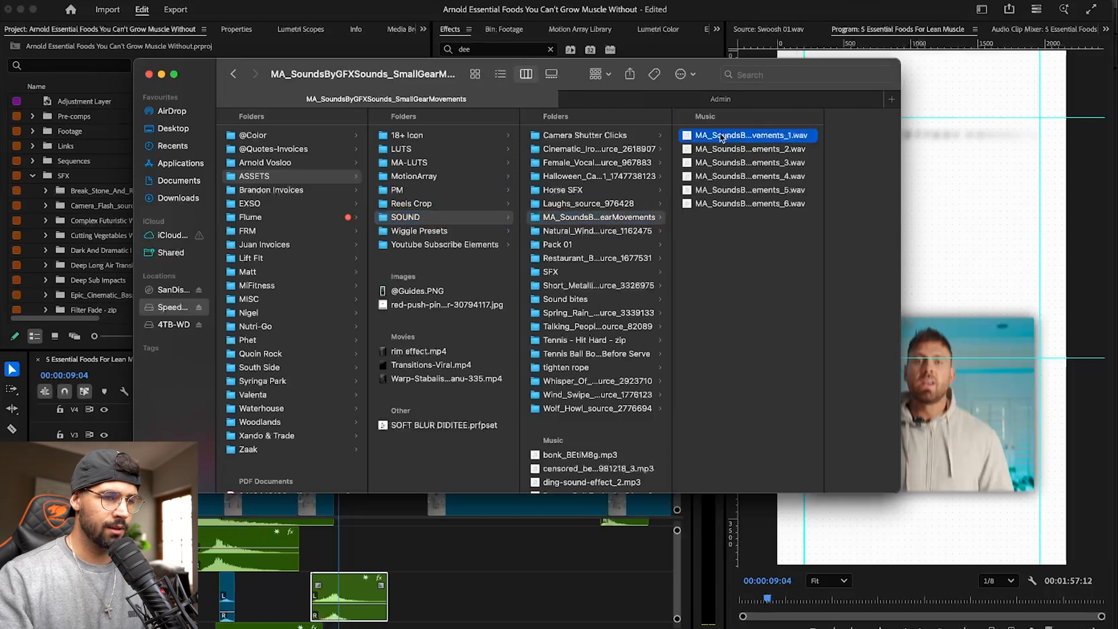
{"action": "key", "text": "space"}
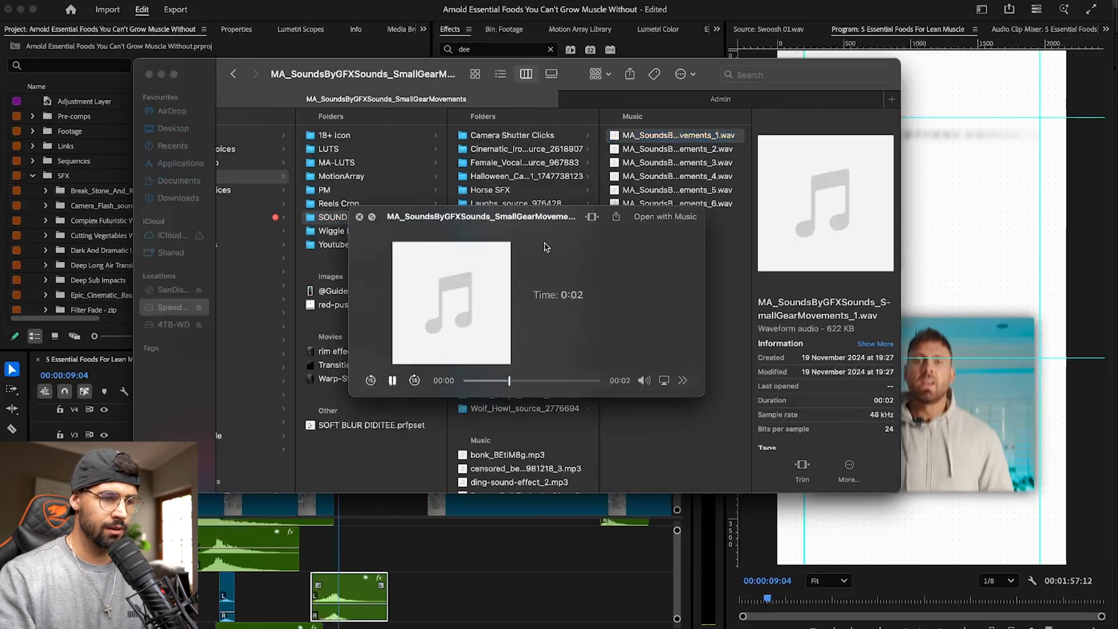
{"action": "key", "text": "Down"}
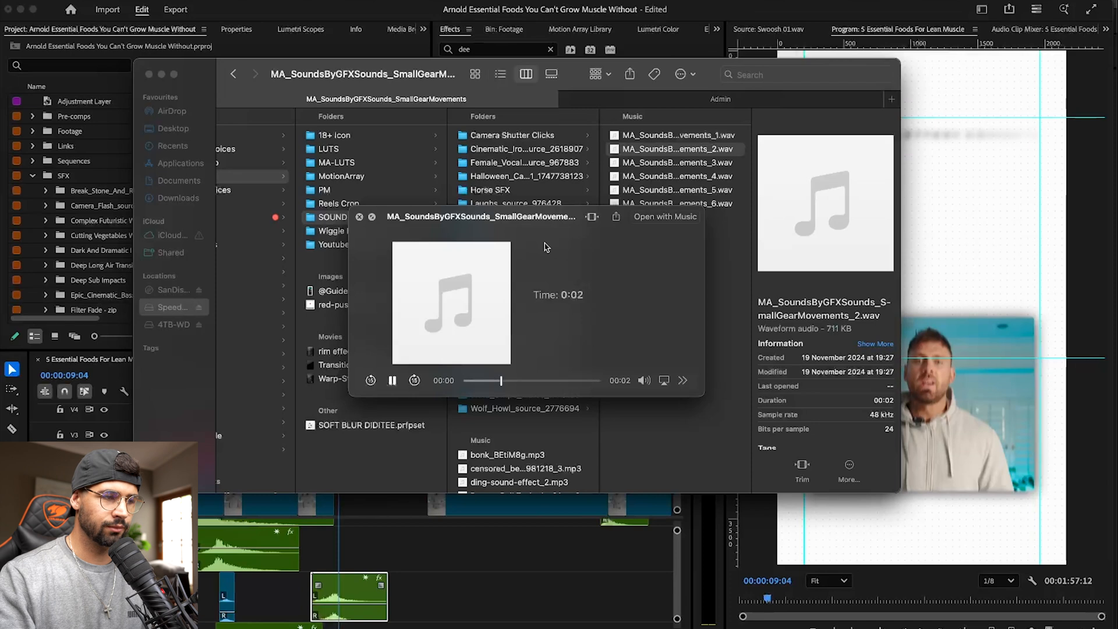
{"action": "key", "text": "space"}
{"action": "left_click_drag", "start_coordinate": [670, 149], "coordinate": [110, 298]}
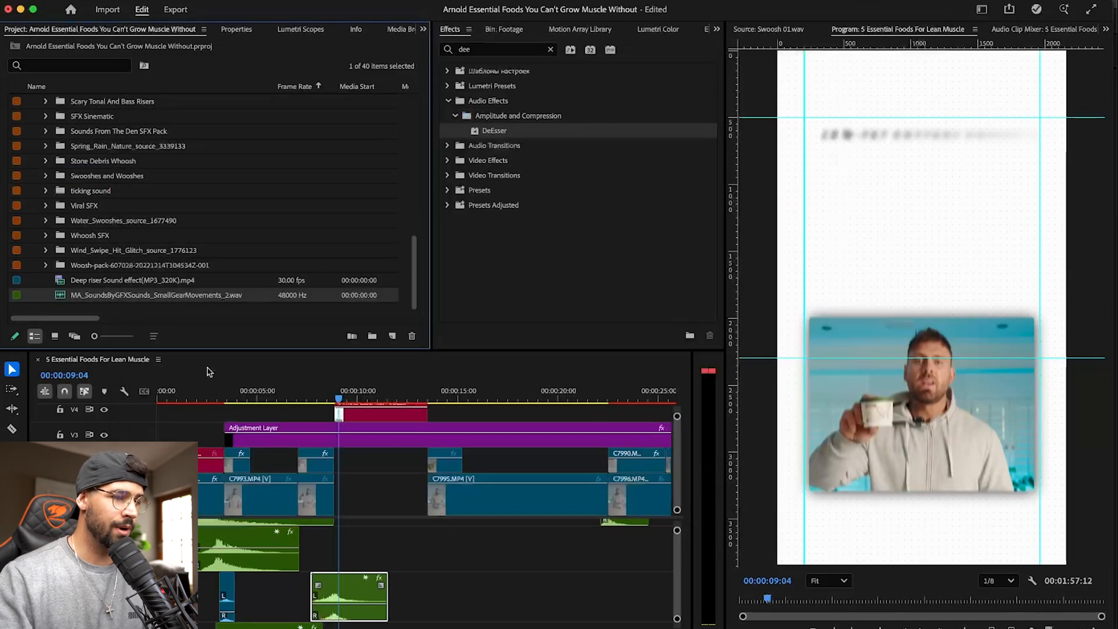
- Place the SmallGearMovements_2 sound at the cottage cheese composition's start, above the swoosh, and preview through to 00:00:13:26
{"action": "mouse_move", "coordinate": [173, 325]}
{"action": "left_mouse_down"}
{"action": "mouse_move", "coordinate": [378, 553]}
{"action": "mouse_move", "coordinate": [339, 547]}
{"action": "left_mouse_up"}
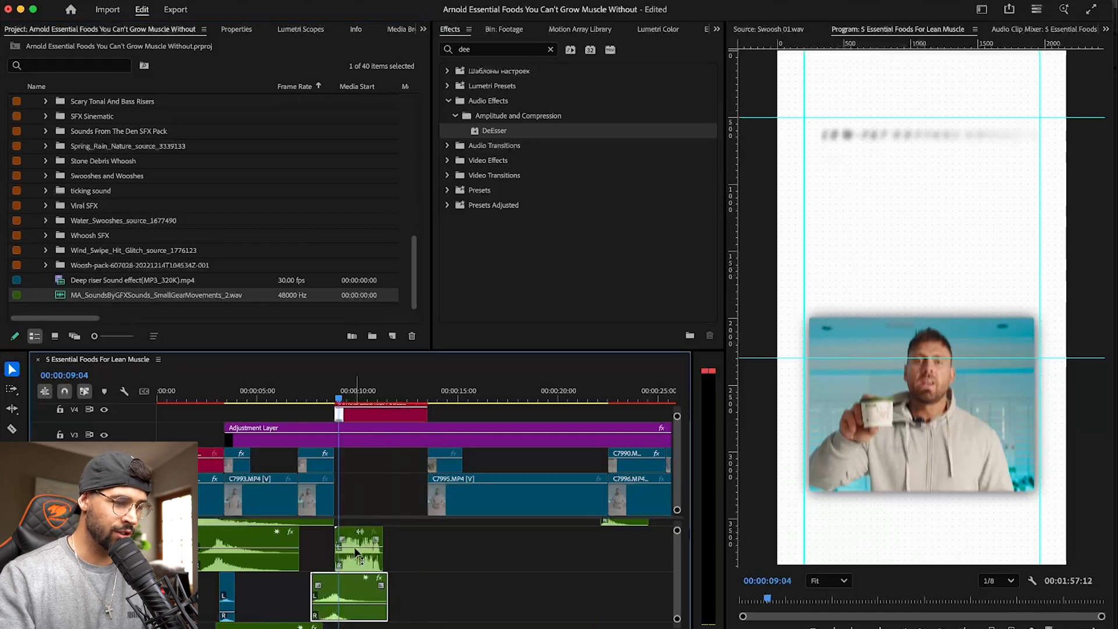
{"action": "left_click", "coordinate": [329, 395]}
{"action": "key", "text": "space"}
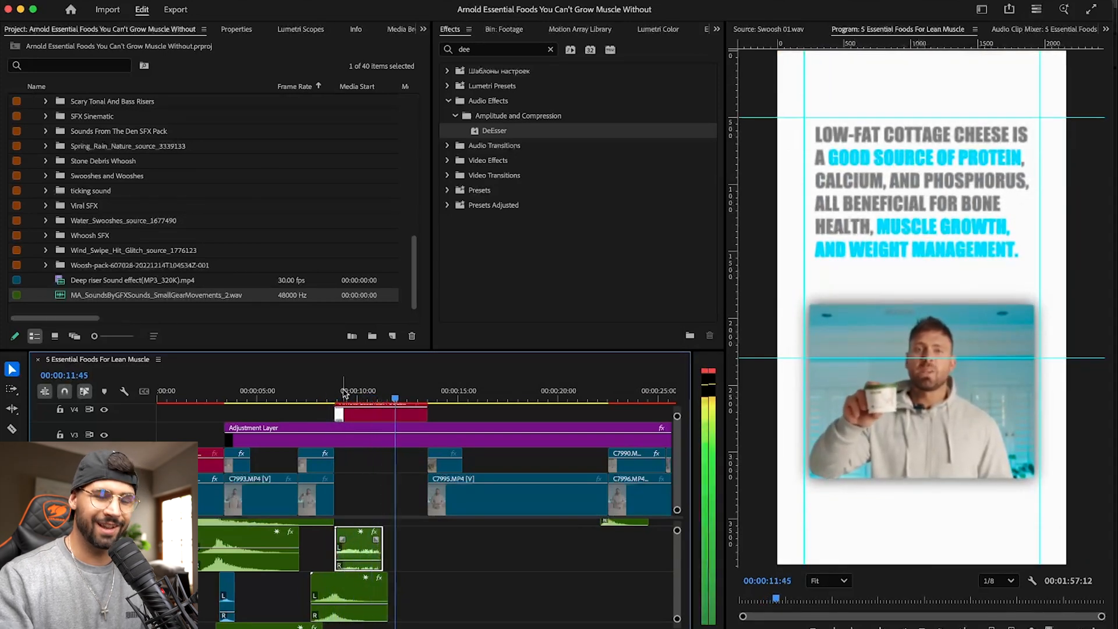
{"action": "left_click", "coordinate": [315, 395]}
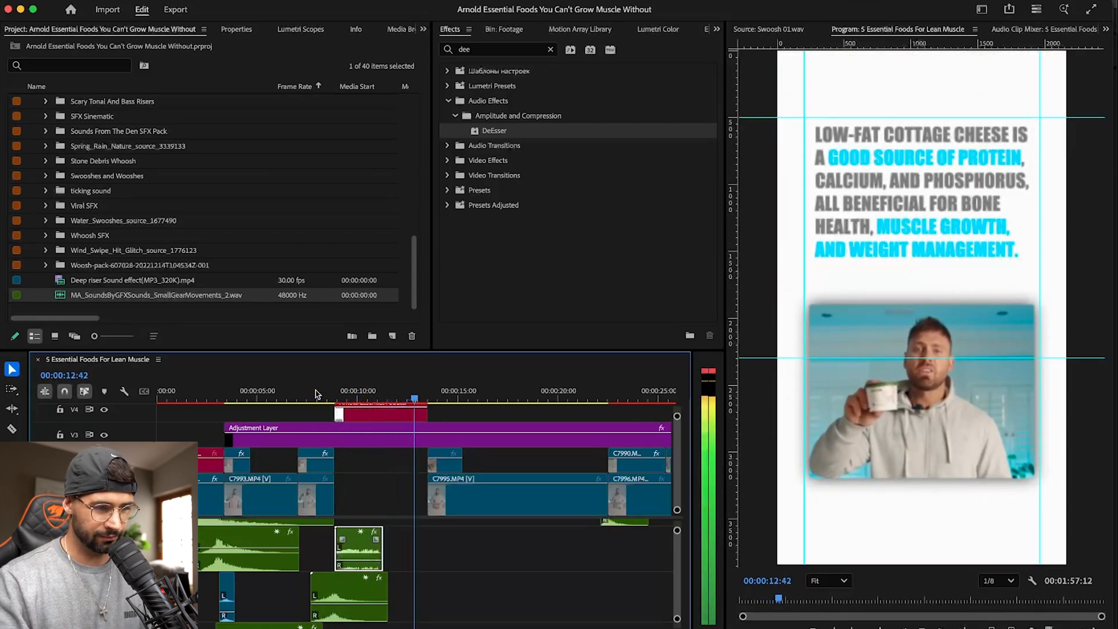
{"action": "key", "text": "j"}
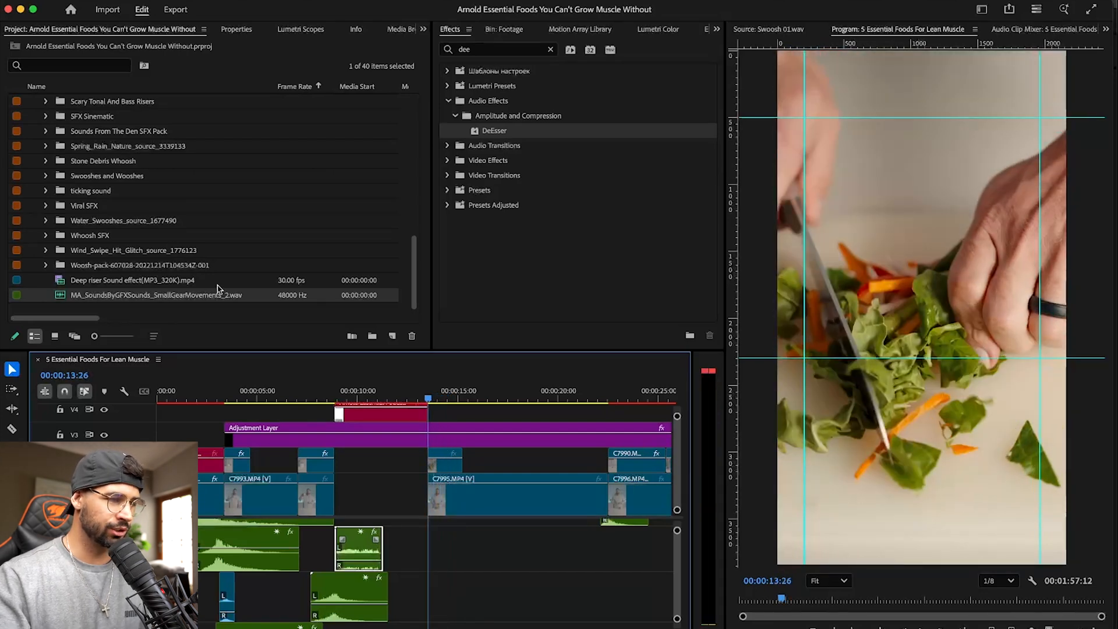
- Open Viral SFX 4.mp4 from the Viral SFX folder as source and audition its waveform for a transition sound
{"action": "left_click", "coordinate": [46, 205]}
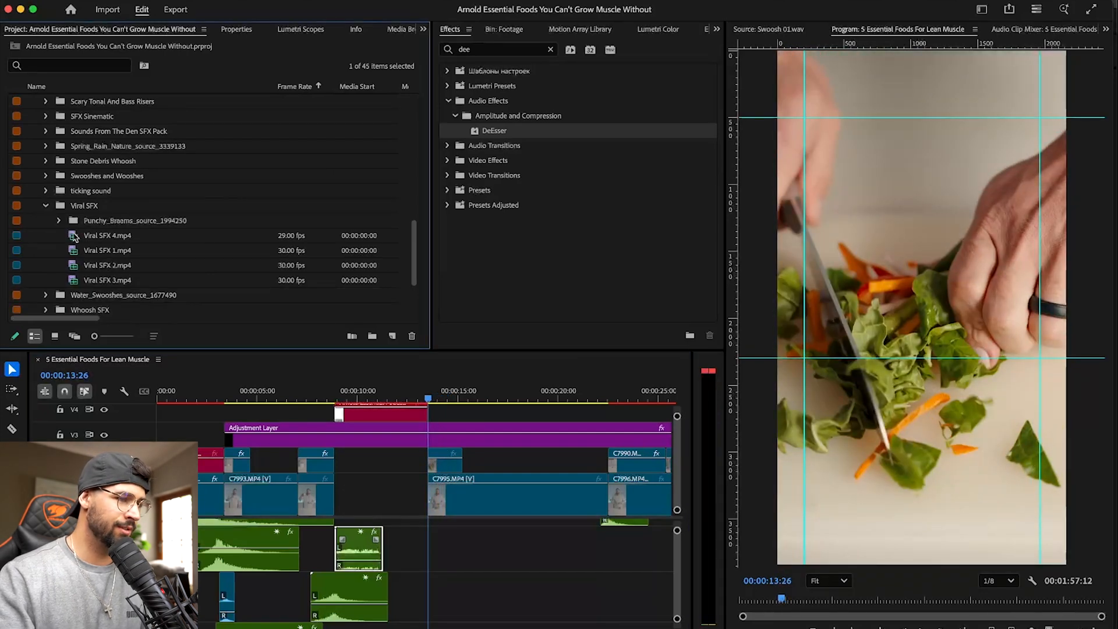
{"action": "double_click", "coordinate": [69, 239]}
{"action": "left_click", "coordinate": [933, 410]}
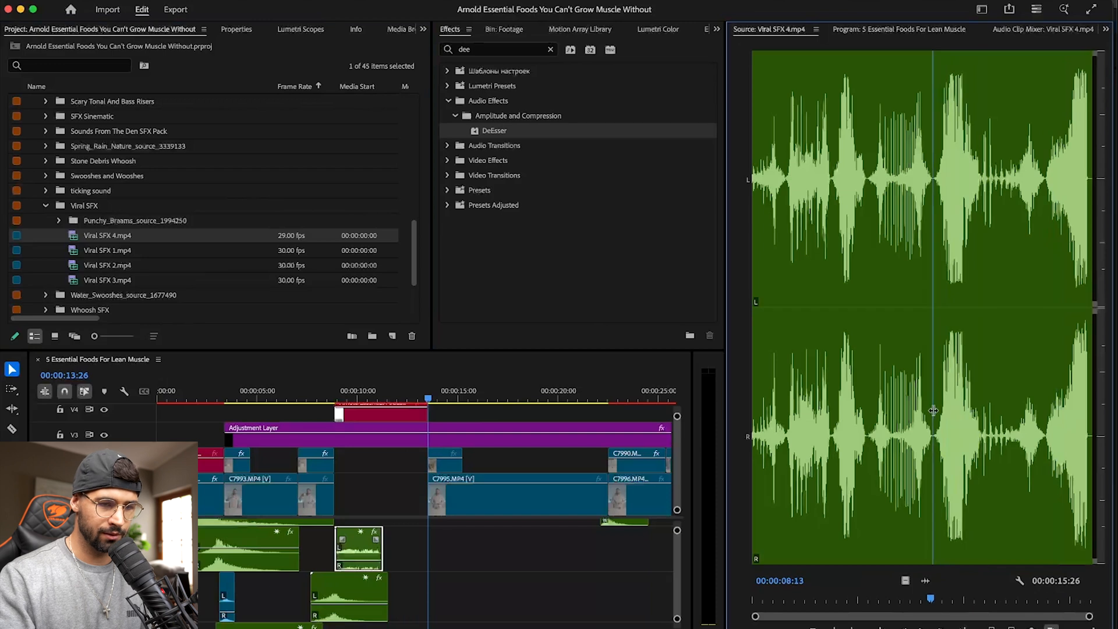
{"action": "key", "text": "space"}
{"action": "left_click", "coordinate": [838, 413]}
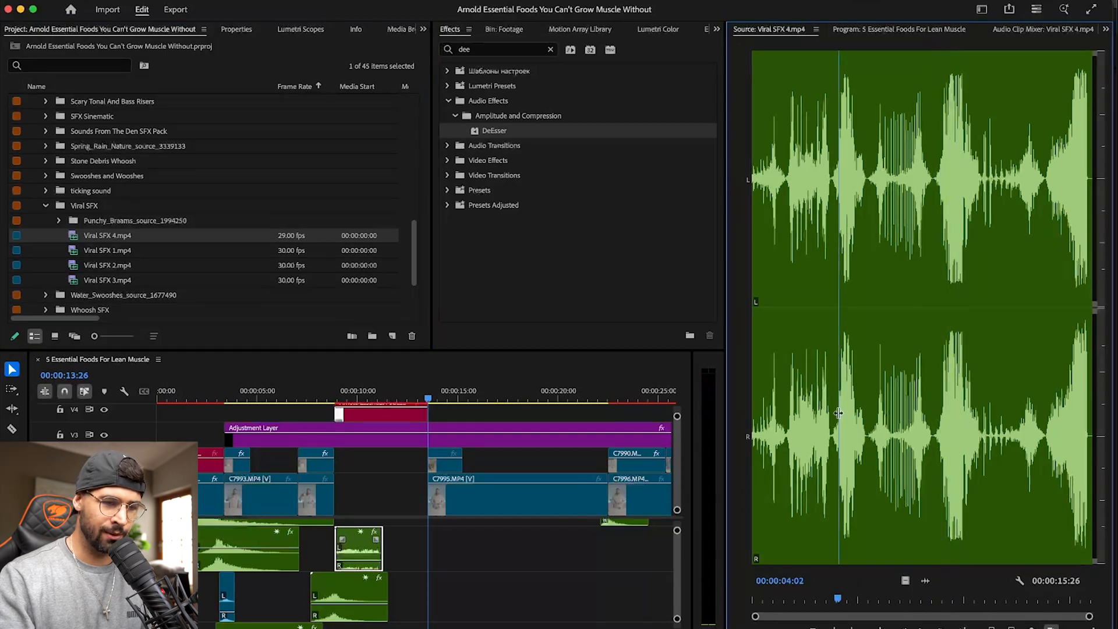
{"action": "left_click", "coordinate": [763, 414]}
{"action": "key", "text": "="}
{"action": "key", "text": "="}
{"action": "left_click", "coordinate": [833, 424]}
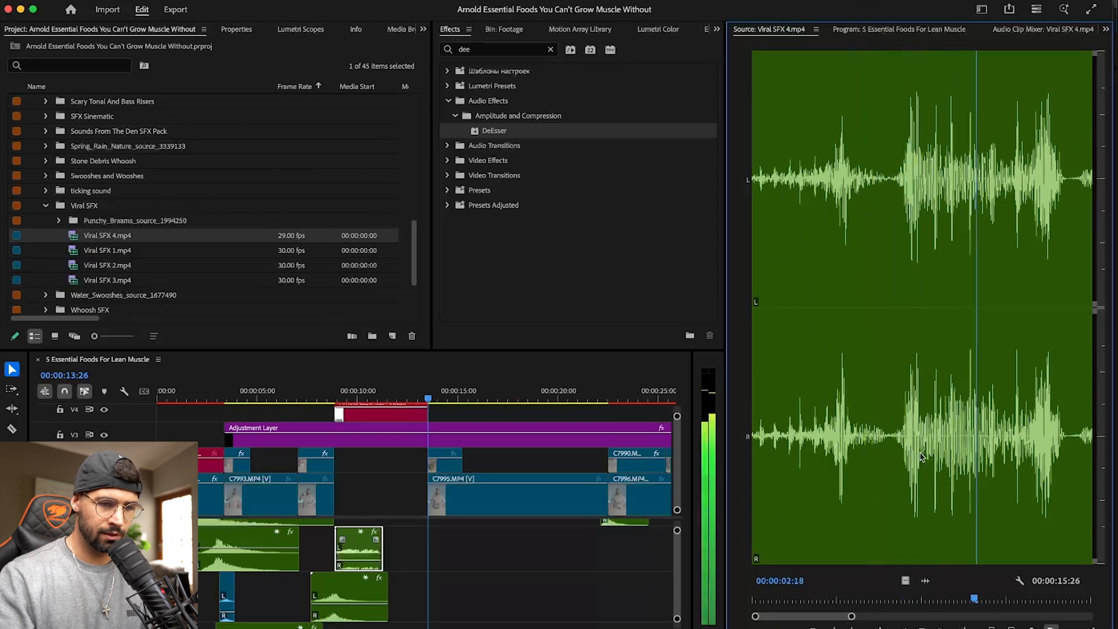
{"action": "key", "text": "space"}
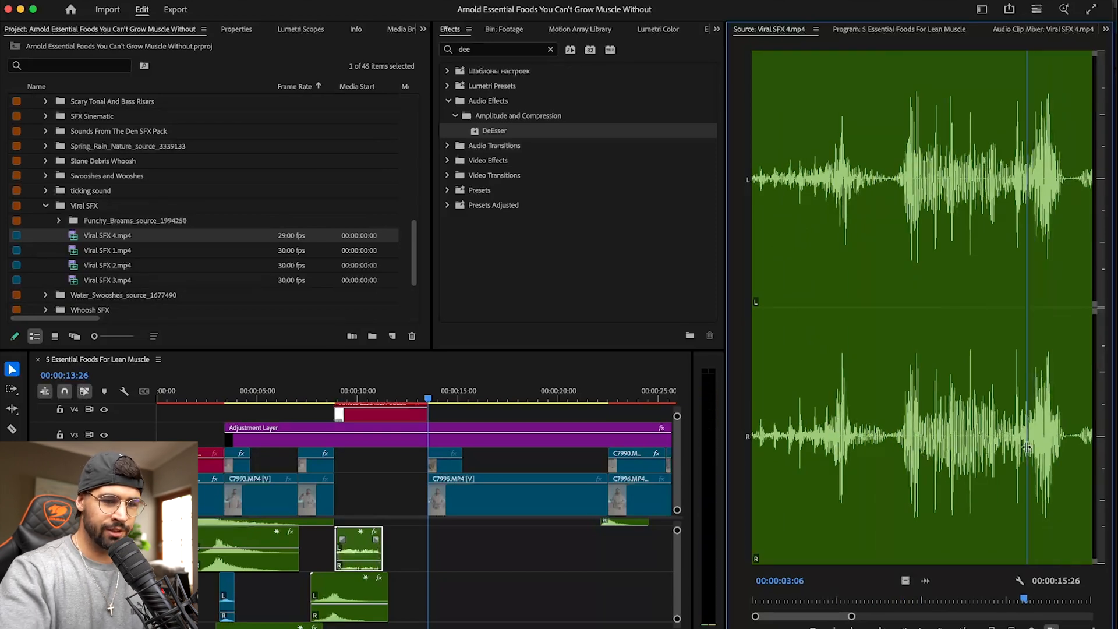
- Mark Viral SFX 4.mp4 from 00:00:03:06 to 00:00:03:20 and place its audio across the cut at 00:00:13:26
{"action": "key", "text": "i"}
{"action": "left_click_drag", "start_coordinate": [1026, 446], "coordinate": [1068, 444]}
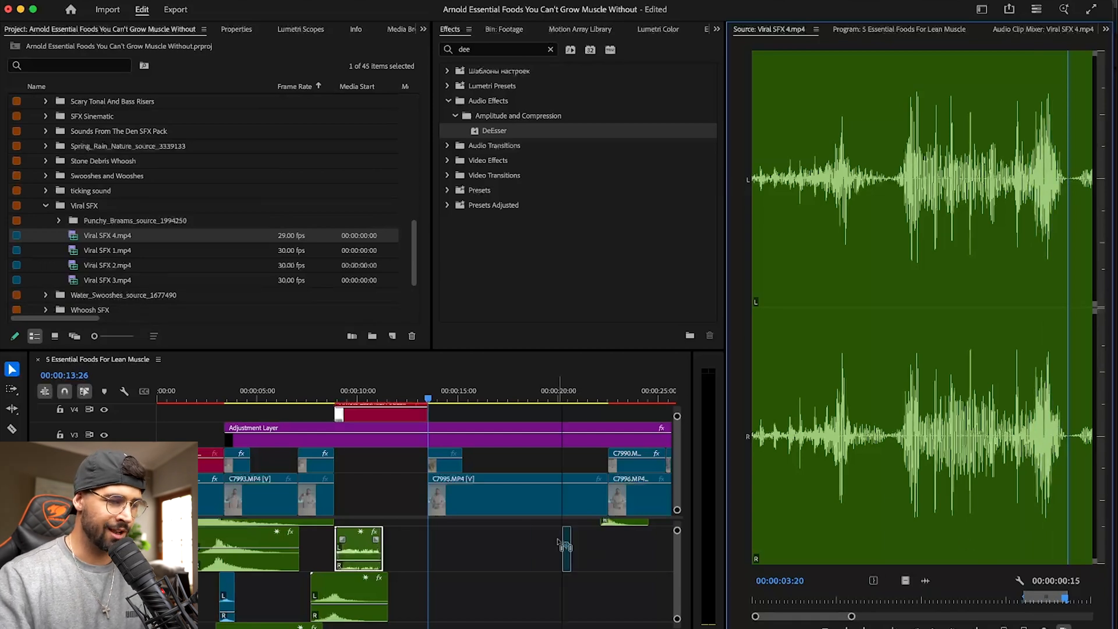
{"action": "left_click_drag", "start_coordinate": [432, 560], "coordinate": [431, 561]}
{"action": "key", "text": "="}
{"action": "key", "text": "="}
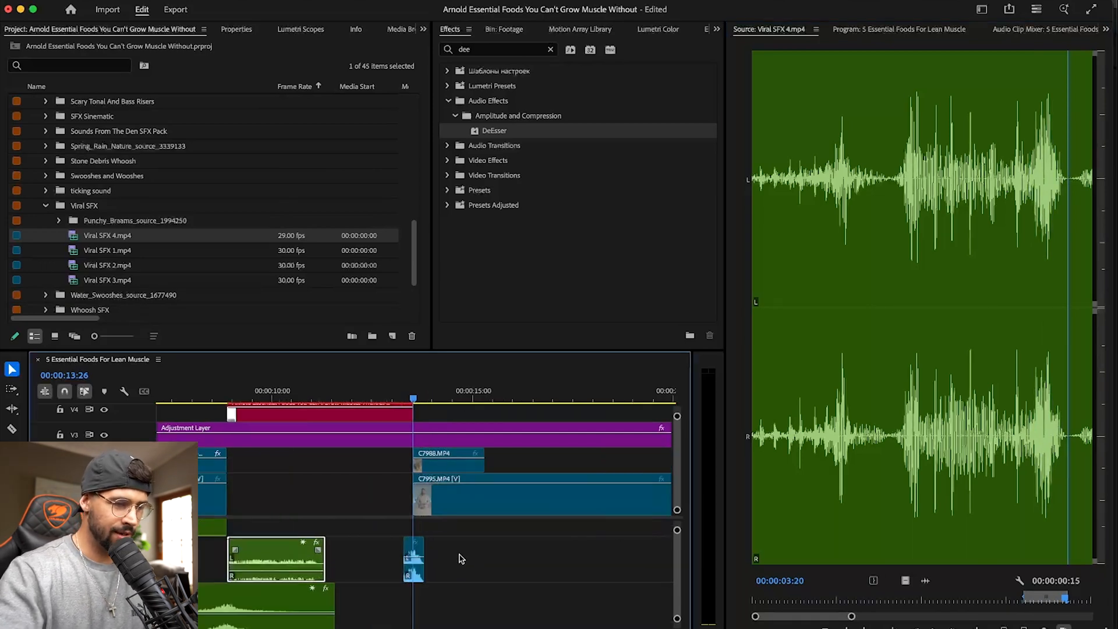
- Move the short Viral SFX 4 clip up one audio track
{"action": "scroll", "coordinate": [461, 559], "scroll_direction": "down", "scroll_amount": 5}
{"action": "scroll", "coordinate": [461, 559], "scroll_direction": "up", "scroll_amount": 6}
{"action": "left_click", "coordinate": [414, 590]}
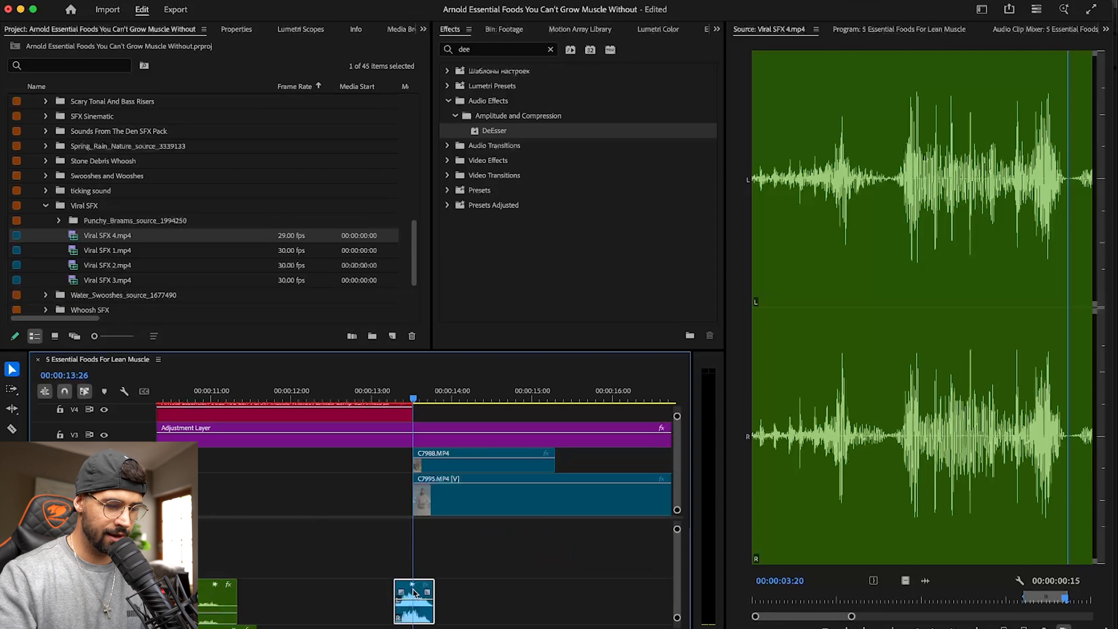
{"action": "key", "text": "alt+Up"}
{"action": "scroll", "coordinate": [413, 589], "scroll_direction": "up", "scroll_amount": 3}
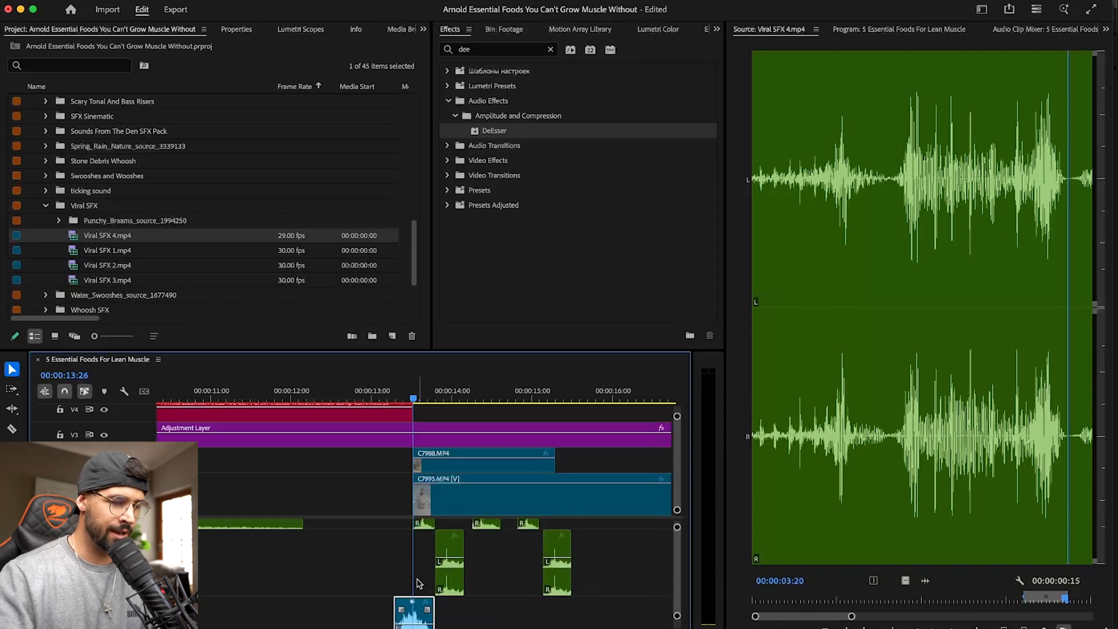
{"action": "scroll", "coordinate": [417, 583], "scroll_direction": "down", "scroll_amount": 3}
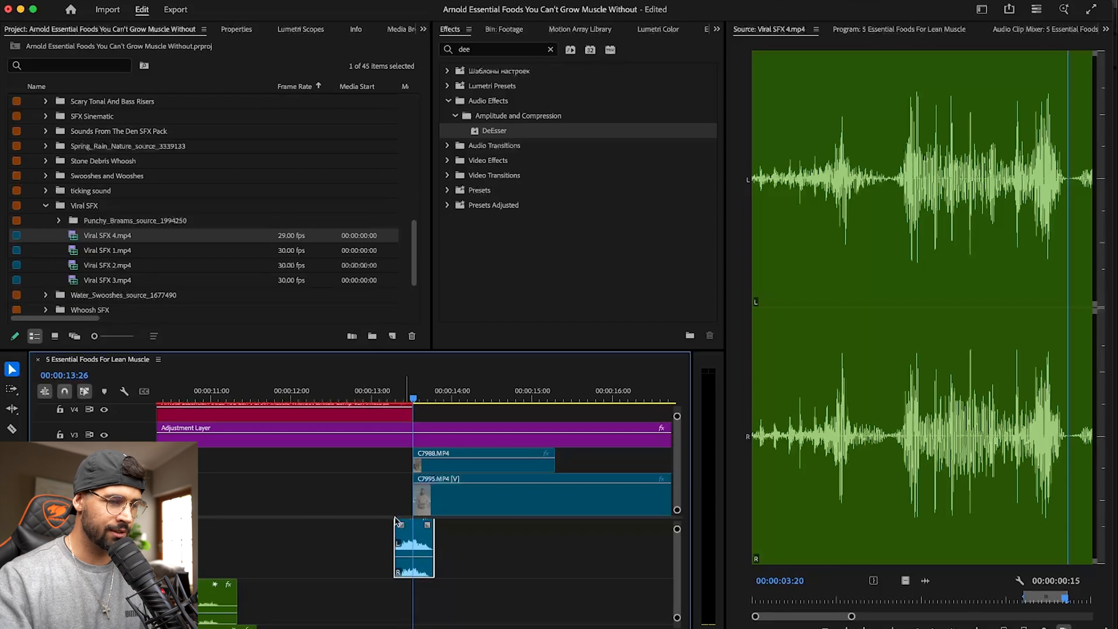
- Preview the new sound over the transition from the cottage cheese composition to the vegetable chopping clip, and save the project
{"action": "left_click", "coordinate": [372, 396]}
{"action": "key", "text": "space"}
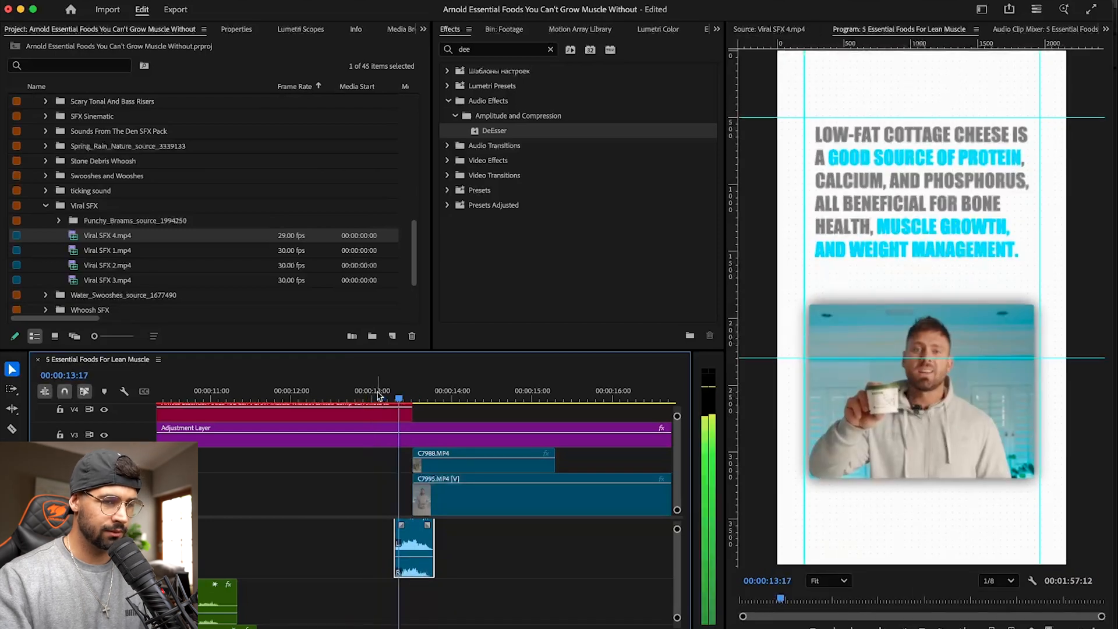
{"action": "left_click", "coordinate": [349, 393]}
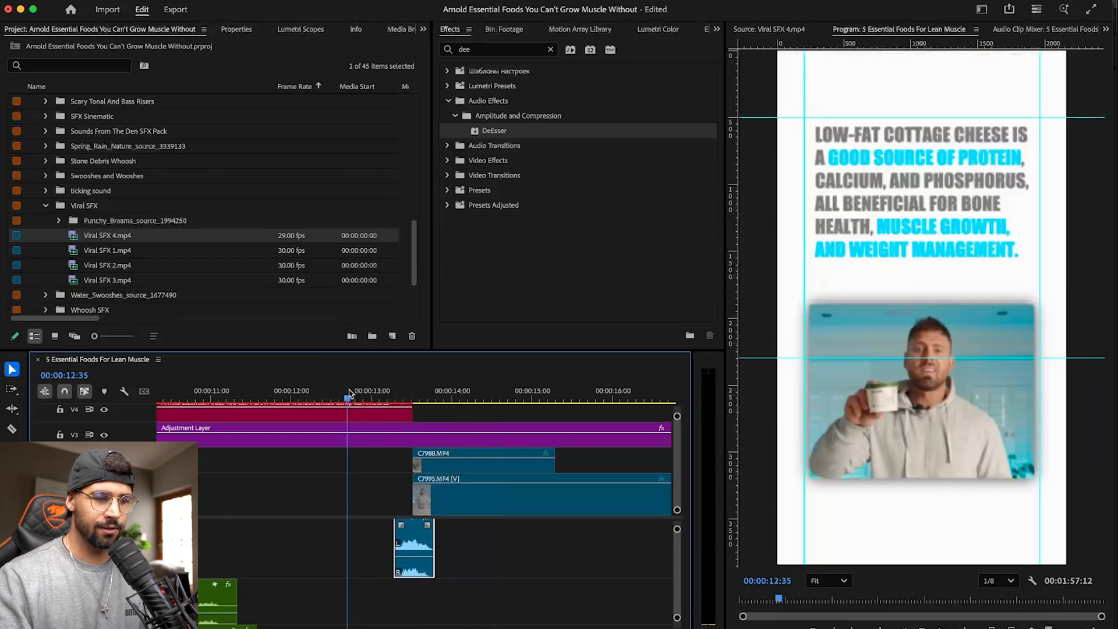
{"action": "key", "text": "space"}
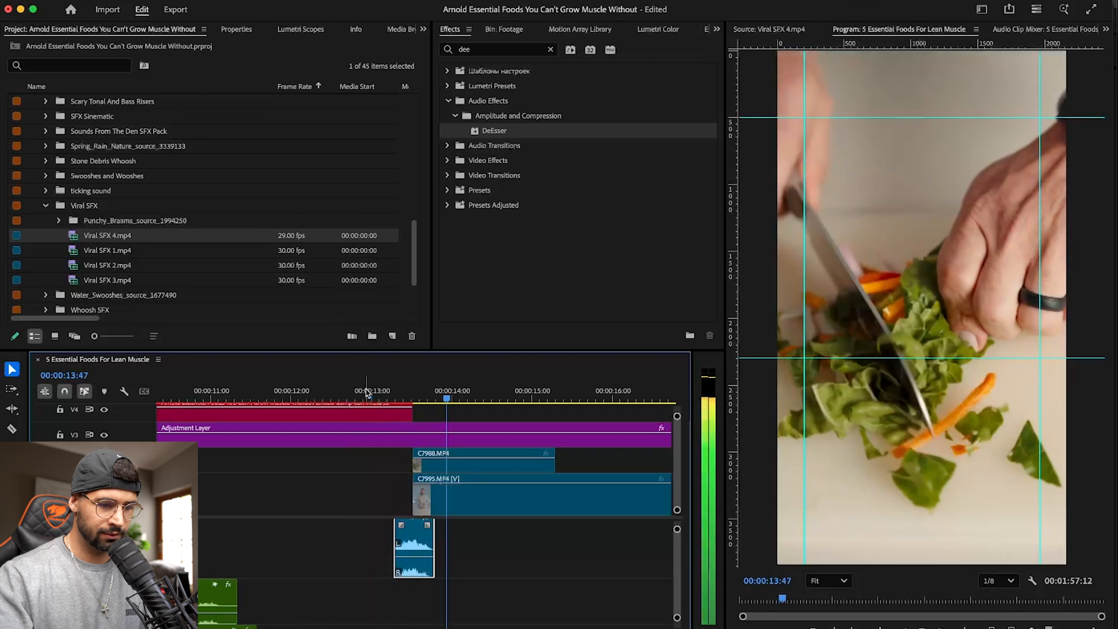
{"action": "key", "text": "minus"}
{"action": "key", "text": "minus"}
{"action": "key", "text": "space"}
{"action": "key", "text": "super+s"}
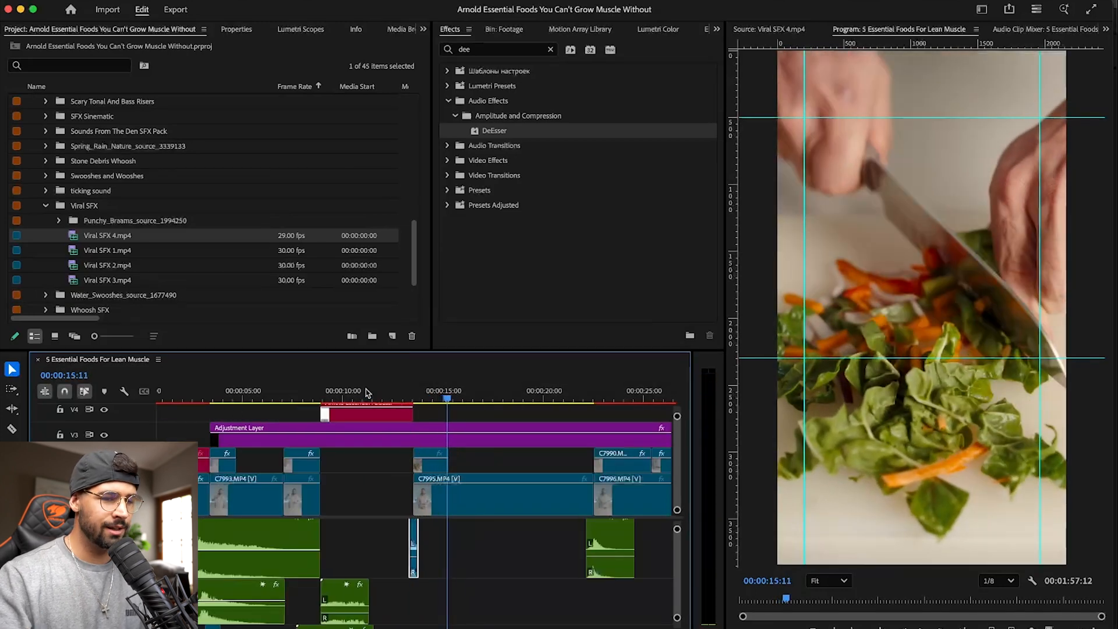
- Play the sequence from 00:00:12:09 into the blueberry clip to review the sound effects
{"action": "left_click", "coordinate": [386, 391]}
{"action": "scroll", "coordinate": [502, 546], "scroll_direction": "up", "scroll_amount": 5}
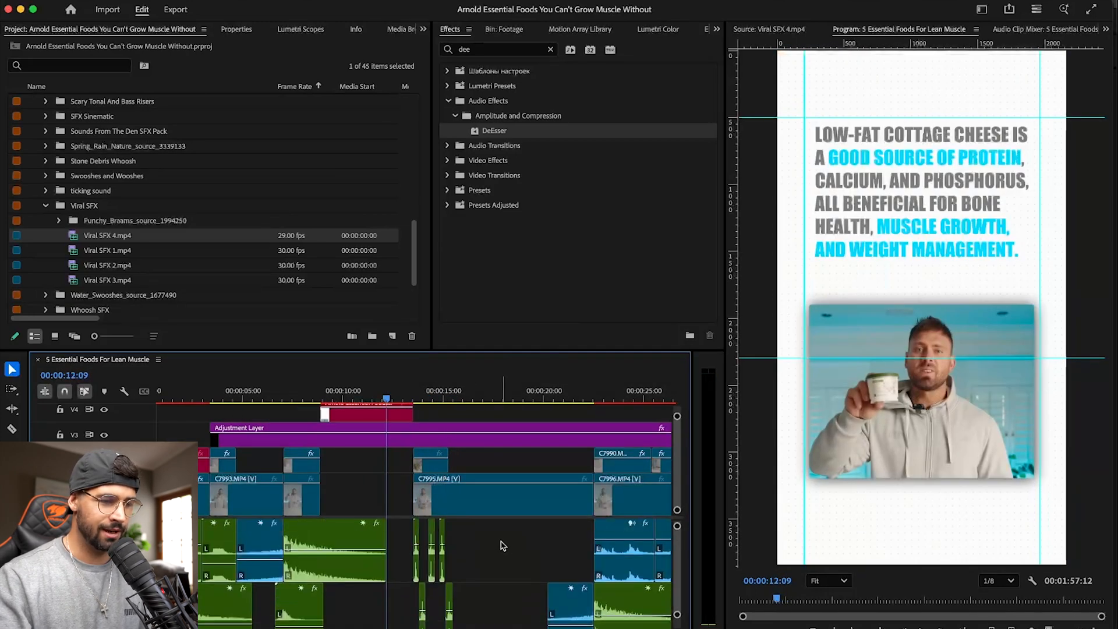
{"action": "key", "text": "space"}
{"action": "scroll", "coordinate": [492, 524], "scroll_direction": "up", "scroll_amount": 2}
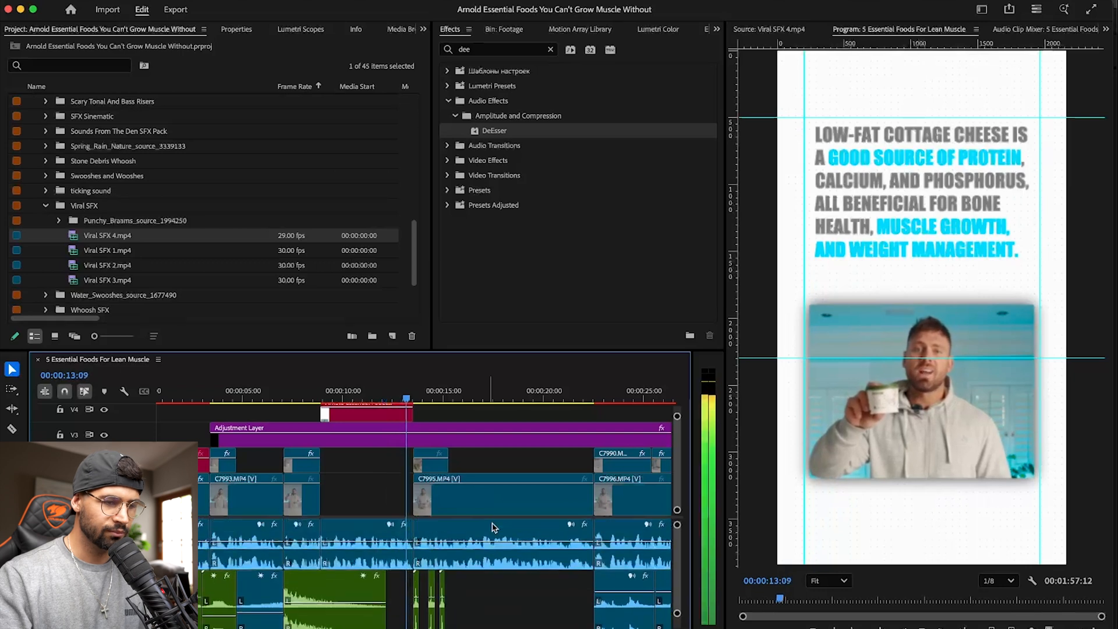
{"action": "key", "text": "minus"}
{"action": "key", "text": "minus"}
{"action": "key", "text": "equal"}
{"action": "key", "text": "equal"}
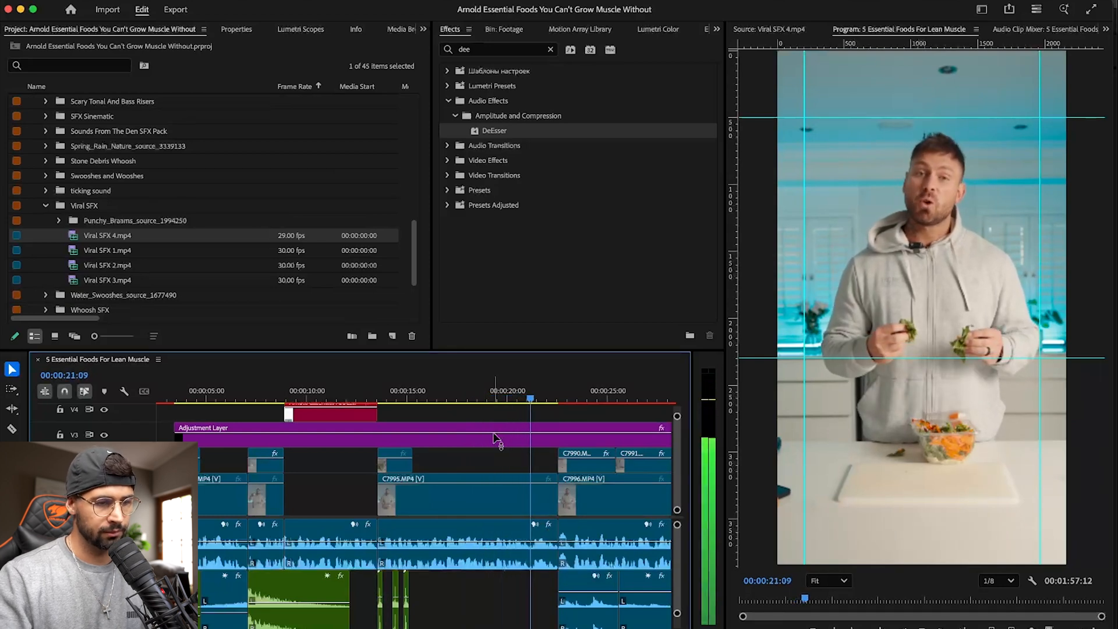
{"action": "scroll", "coordinate": [495, 437], "scroll_direction": "right", "scroll_amount": 2}
{"action": "scroll", "coordinate": [495, 437], "scroll_direction": "right", "scroll_amount": 7}
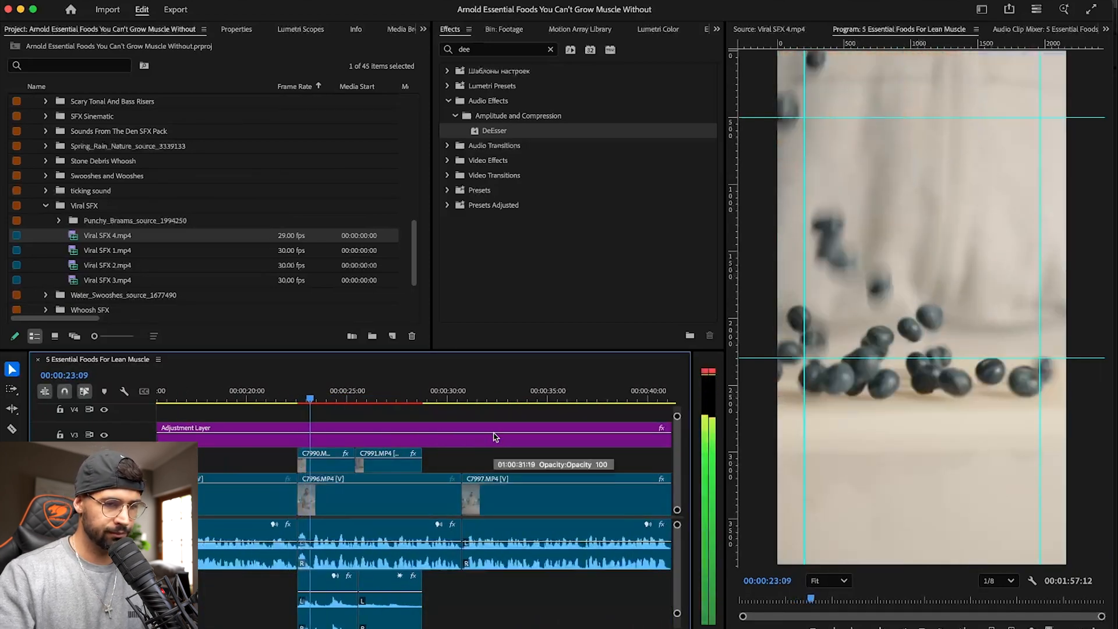
{"action": "key", "text": "space"}
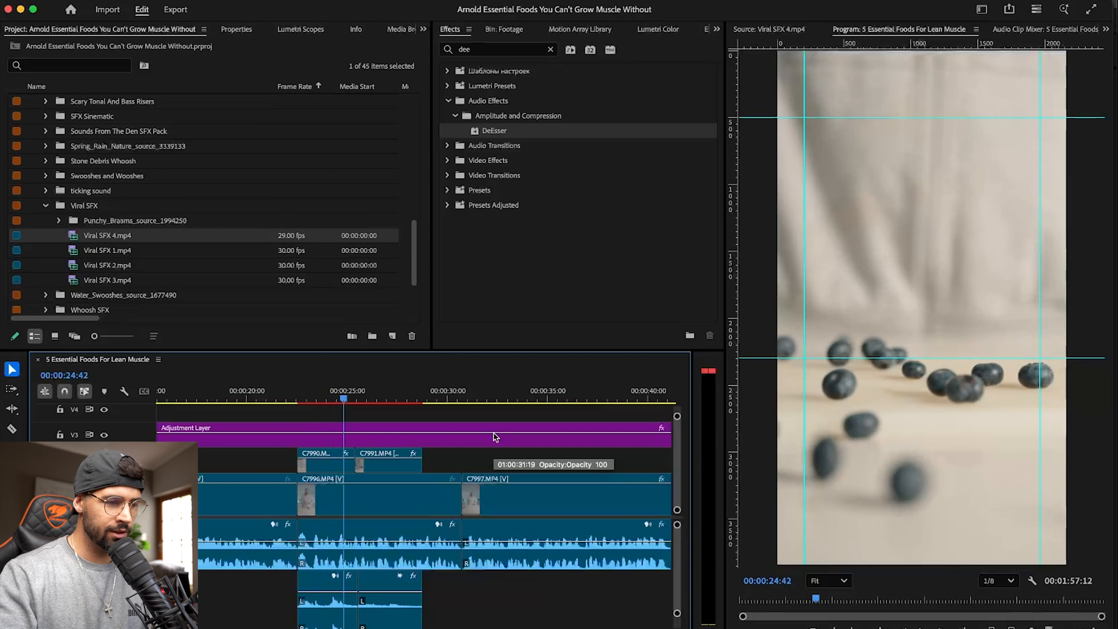
- Start Scale keyframing on blueberry clip C7990 at its first frame, 00:00:22:27, with a value of 100
{"action": "key", "text": "Up"}
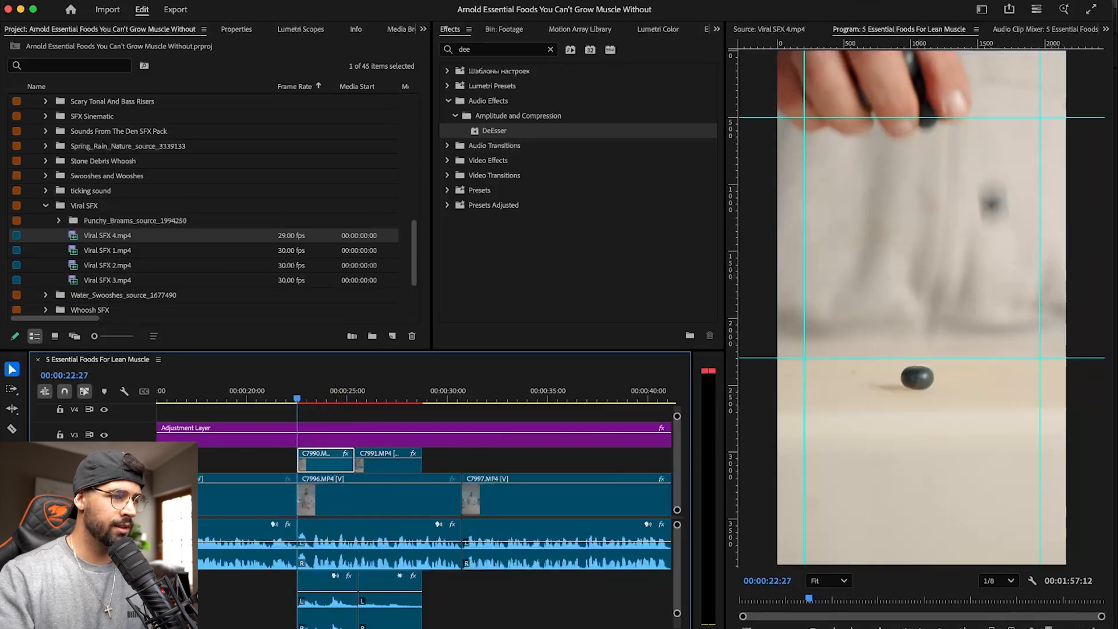
{"action": "left_click", "coordinate": [230, 27]}
{"action": "left_click", "coordinate": [299, 29]}
{"action": "left_click", "coordinate": [403, 29]}
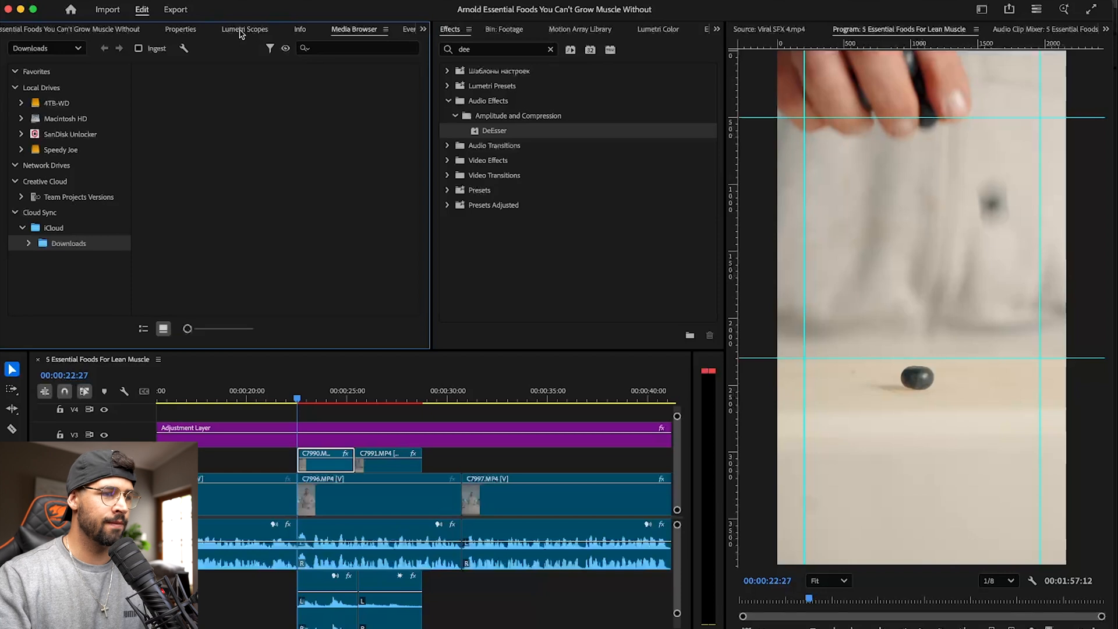
{"action": "key", "text": "shift+5"}
{"action": "left_click", "coordinate": [34, 107]}
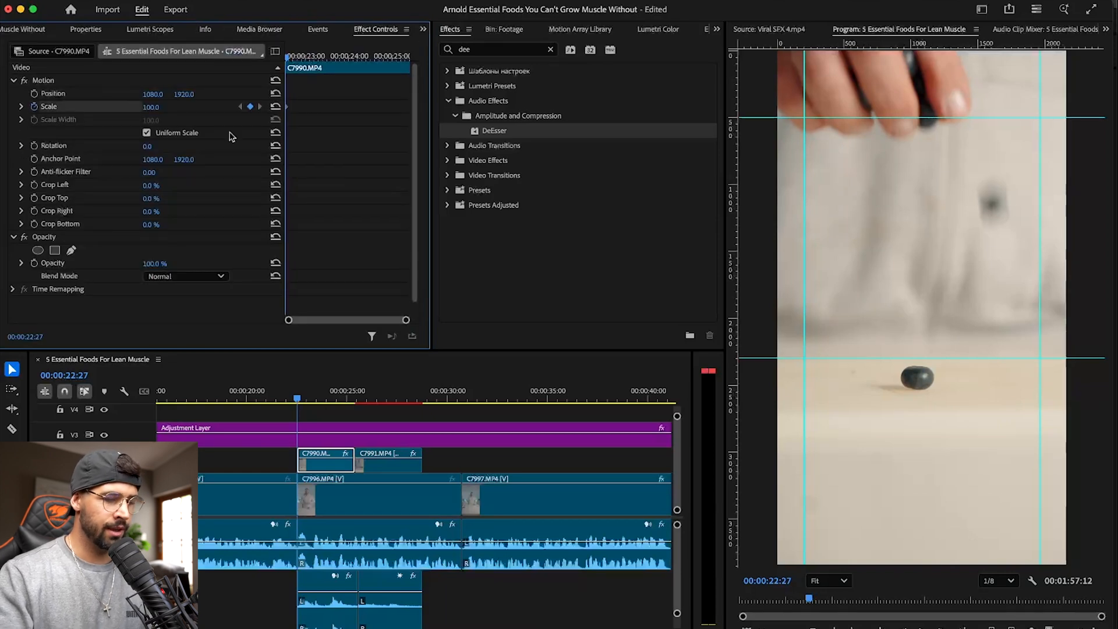
- Move C7990's Scale keyframe of 100 to the clip's end and add a different Scale value at its start for a gradual zoom
{"action": "key", "text": "space"}
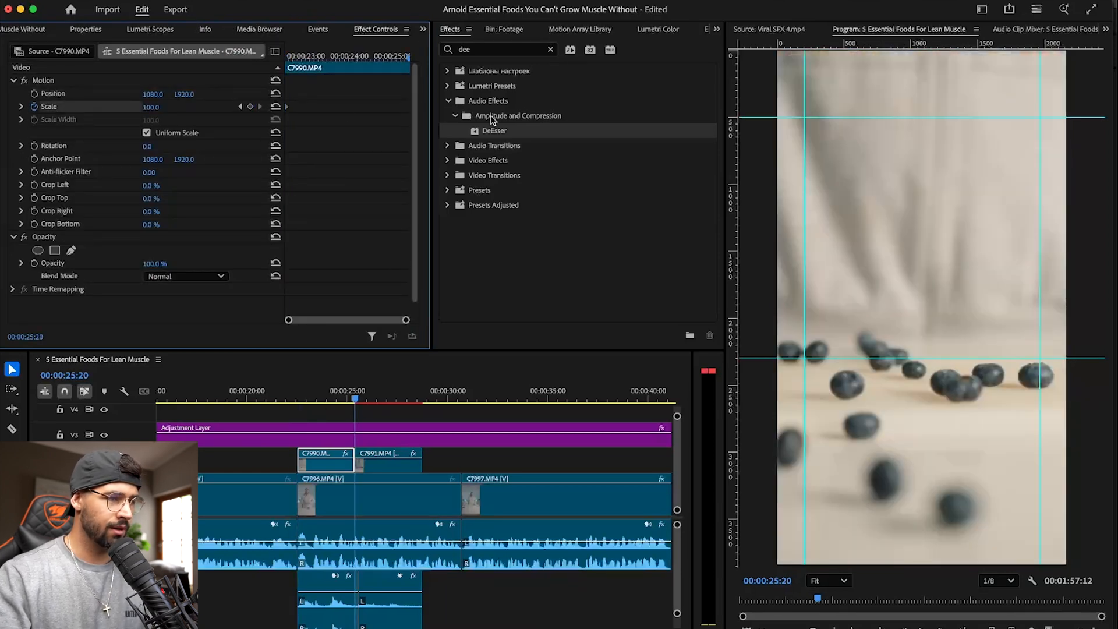
{"action": "left_click_drag", "start_coordinate": [413, 110], "coordinate": [424, 110]}
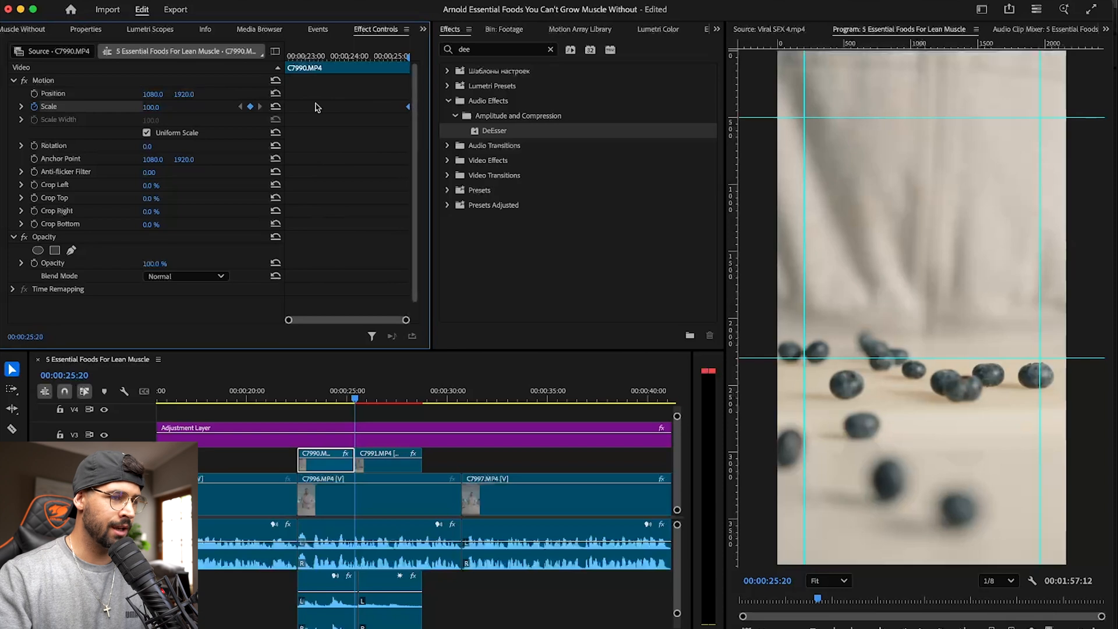
{"action": "key", "text": "Up"}
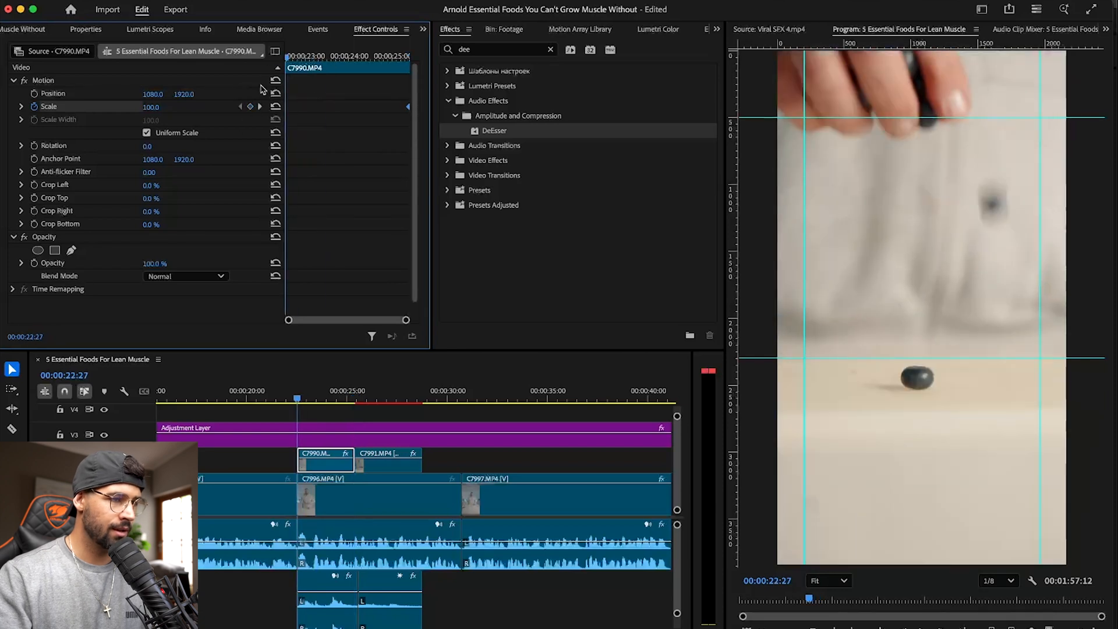
{"action": "left_click_drag", "start_coordinate": [158, 109], "coordinate": [187, 110]}
- Play the sequence from the blueberry clip through the end of C7997 to review the remaining edit
{"action": "key", "text": "space"}
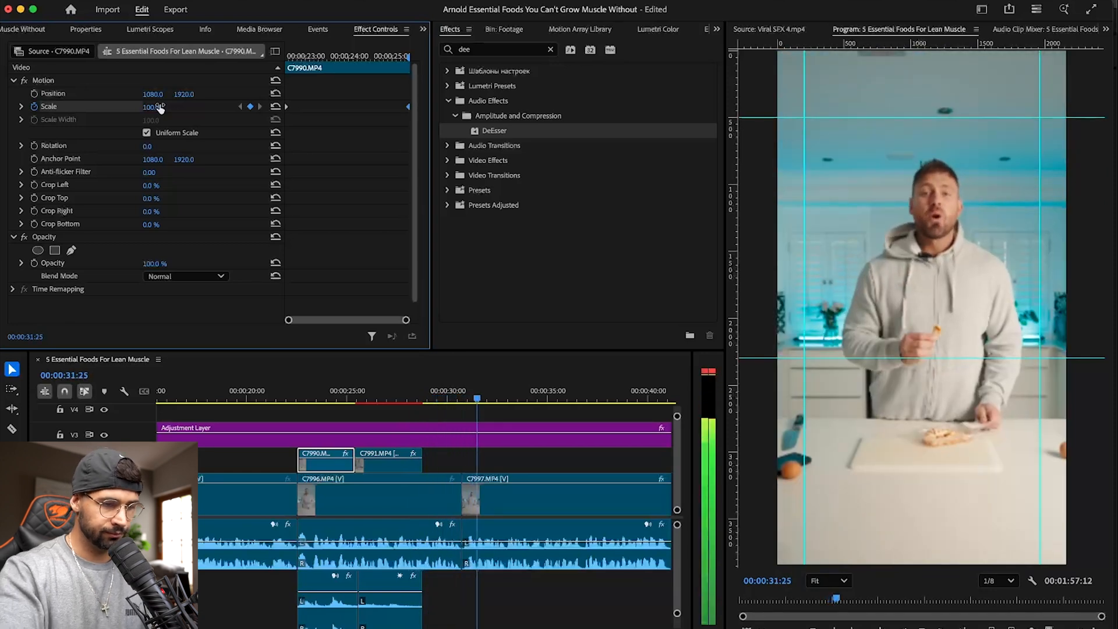
{"action": "left_click", "coordinate": [531, 484]}
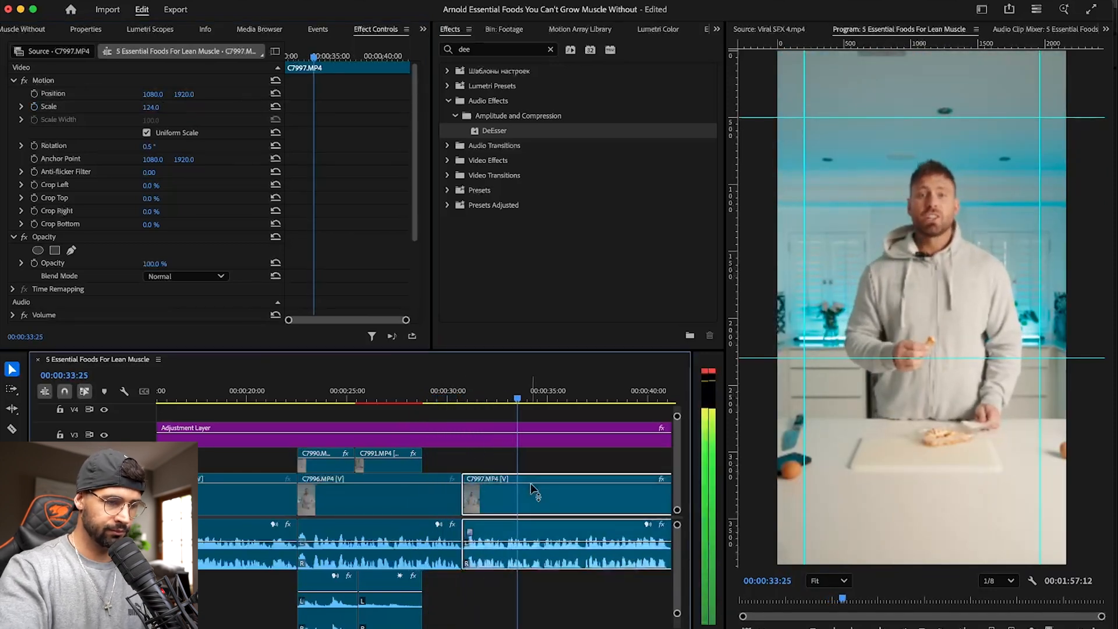
{"action": "key", "text": "minus"}
{"action": "key", "text": "minus"}
{"action": "key", "text": "equal"}
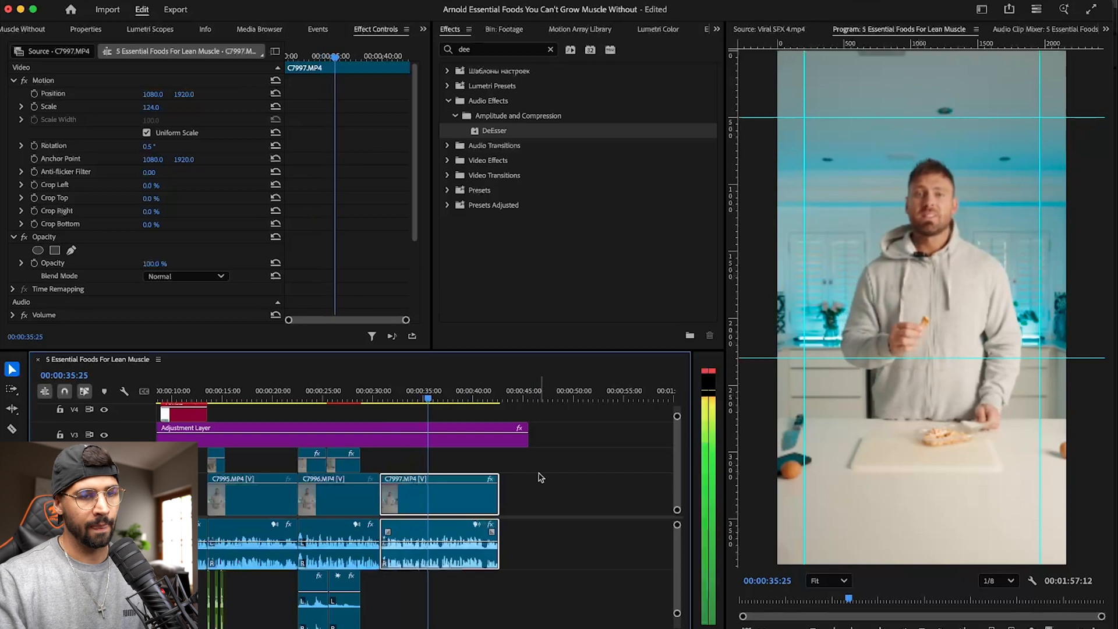
{"action": "scroll", "coordinate": [489, 471], "scroll_direction": "up", "scroll_amount": 3}
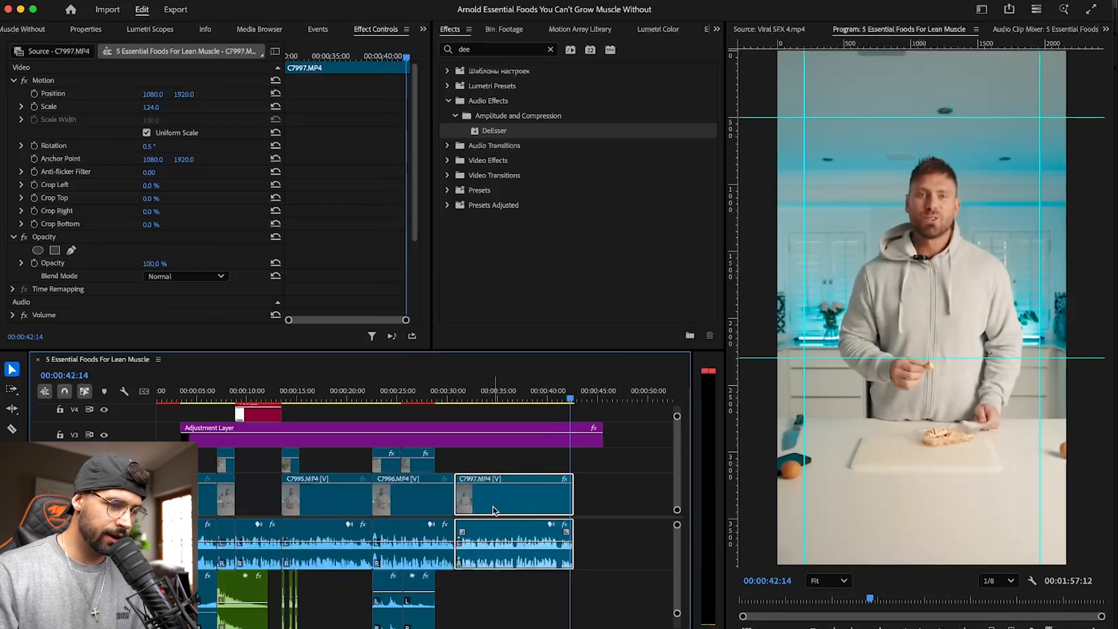
- Replace clip C7997 on the timeline with an After Effects composition
{"action": "right_click", "coordinate": [513, 503]}
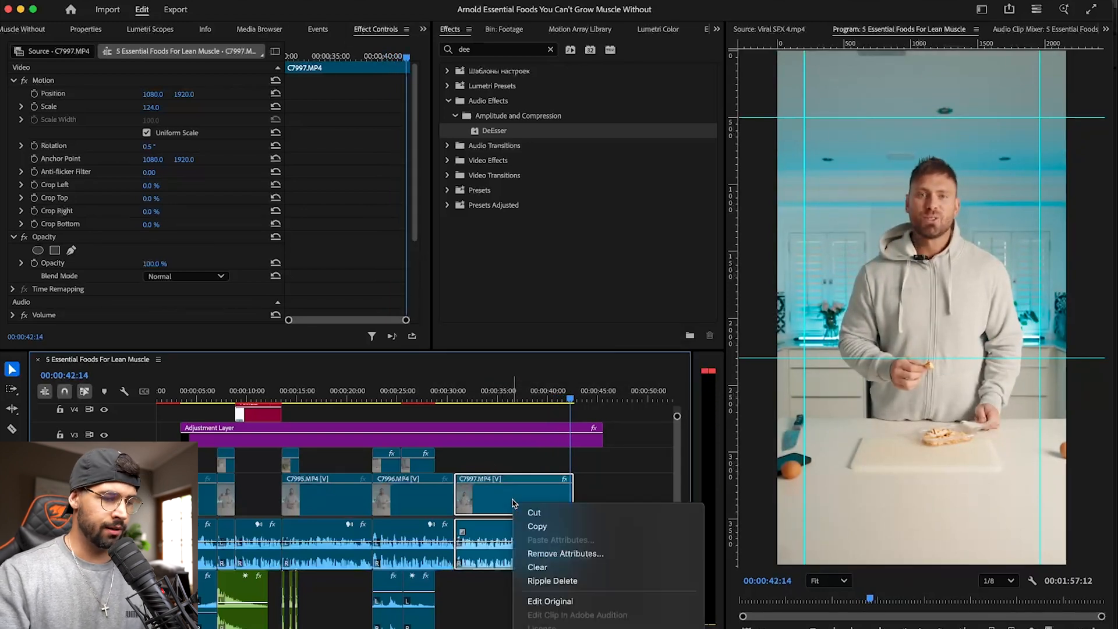
{"action": "mouse_move", "coordinate": [567, 538]}
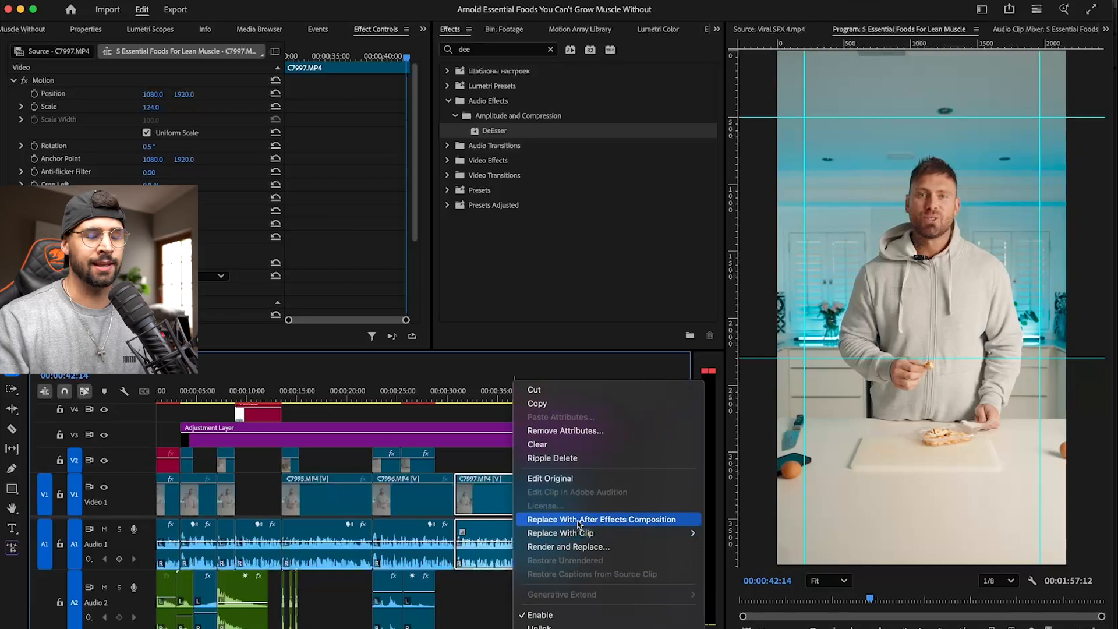
{"action": "left_click", "coordinate": [578, 519]}
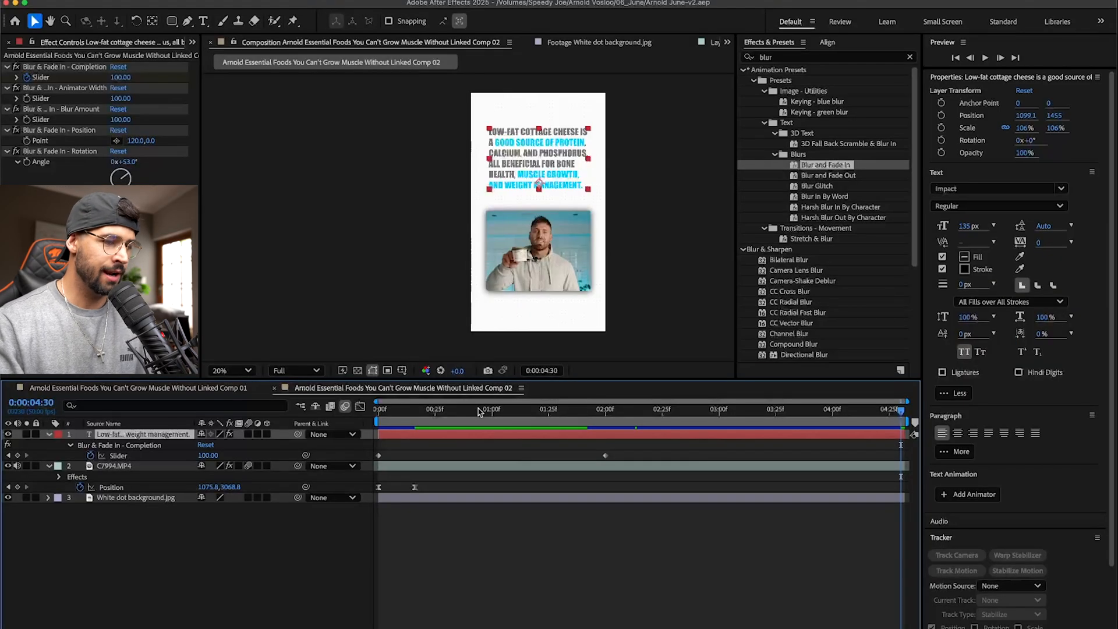
{"action": "left_click_drag", "start_coordinate": [478, 412], "coordinate": [356, 417]}
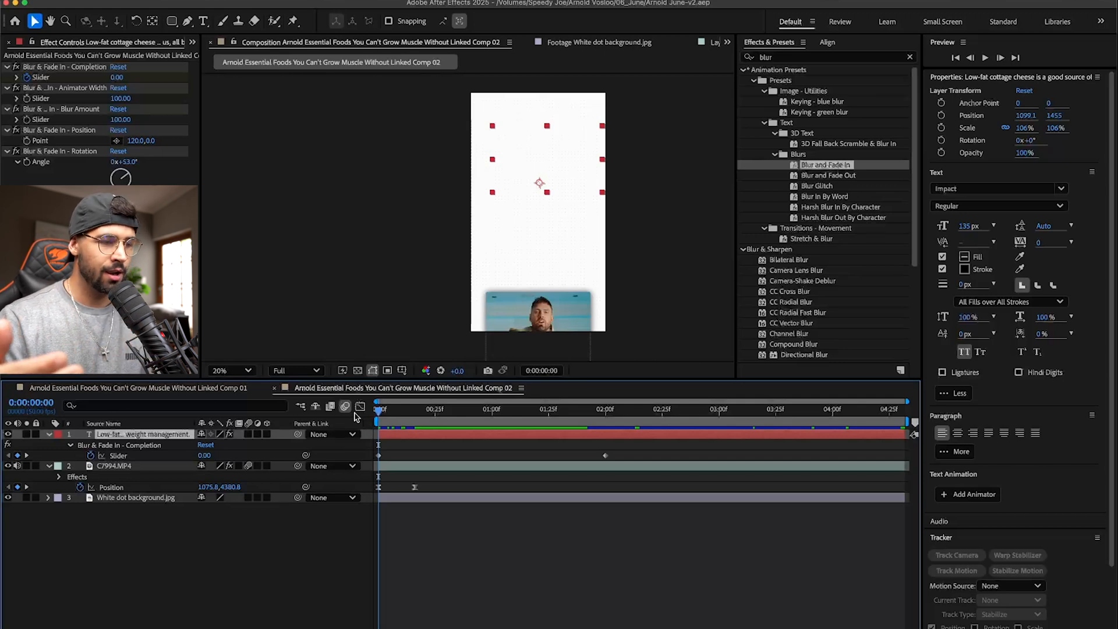
{"action": "key", "text": "super+Tab"}
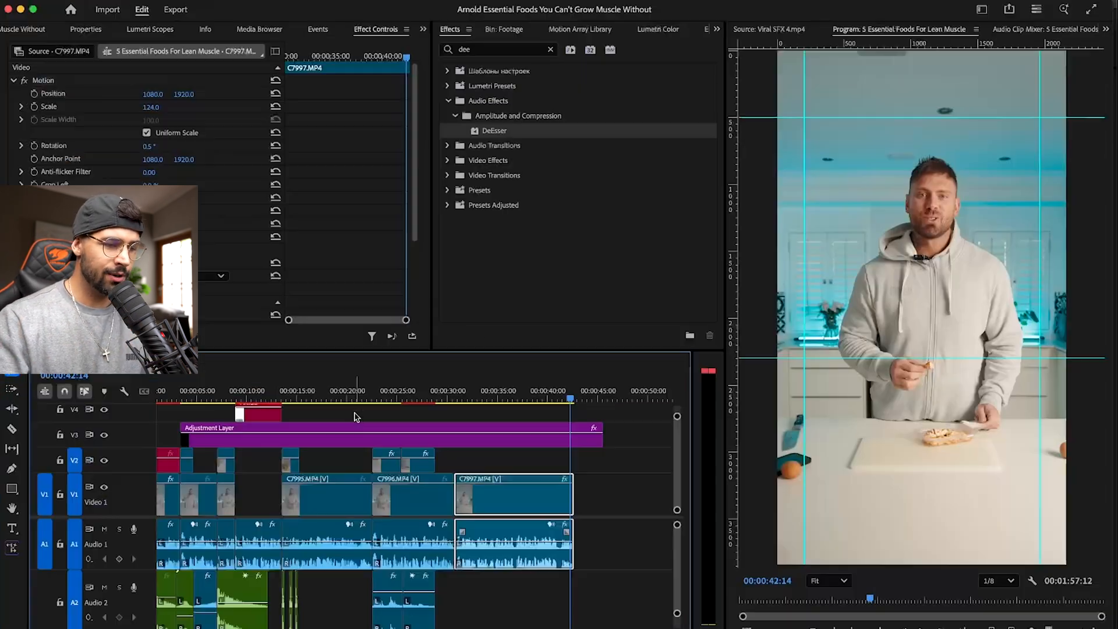
{"action": "right_click", "coordinate": [503, 497]}
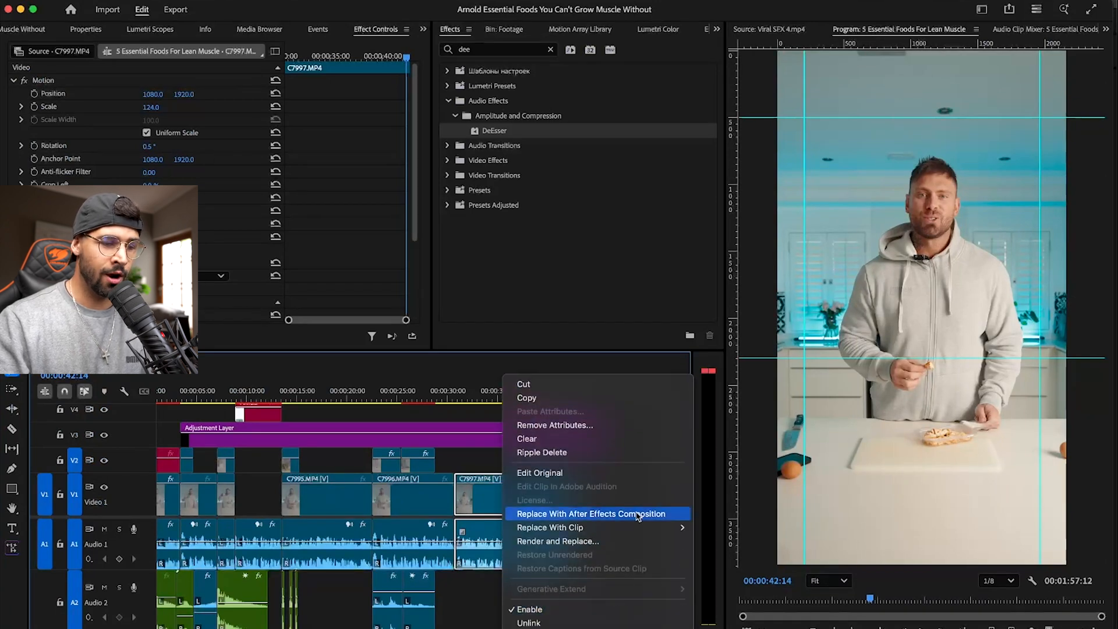
{"action": "left_click", "coordinate": [637, 514]}
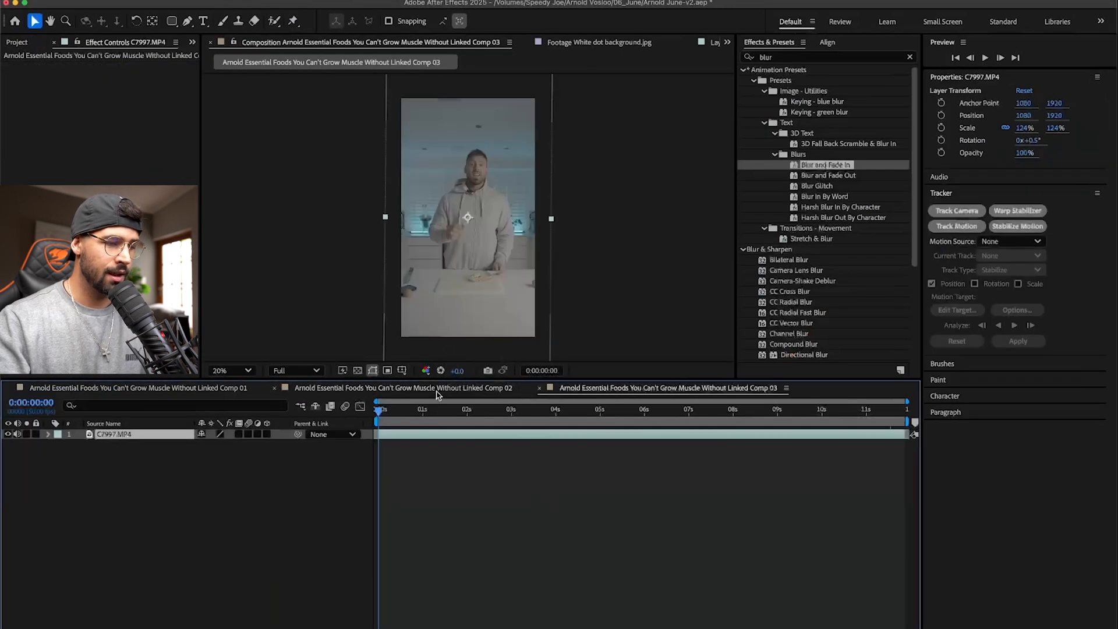
- Copy the text, C7994 and White dot background layers from Linked Comp 02 and paste them into Linked Comp 03
{"action": "left_click", "coordinate": [437, 390]}
{"action": "left_click", "coordinate": [134, 499], "text": "shift"}
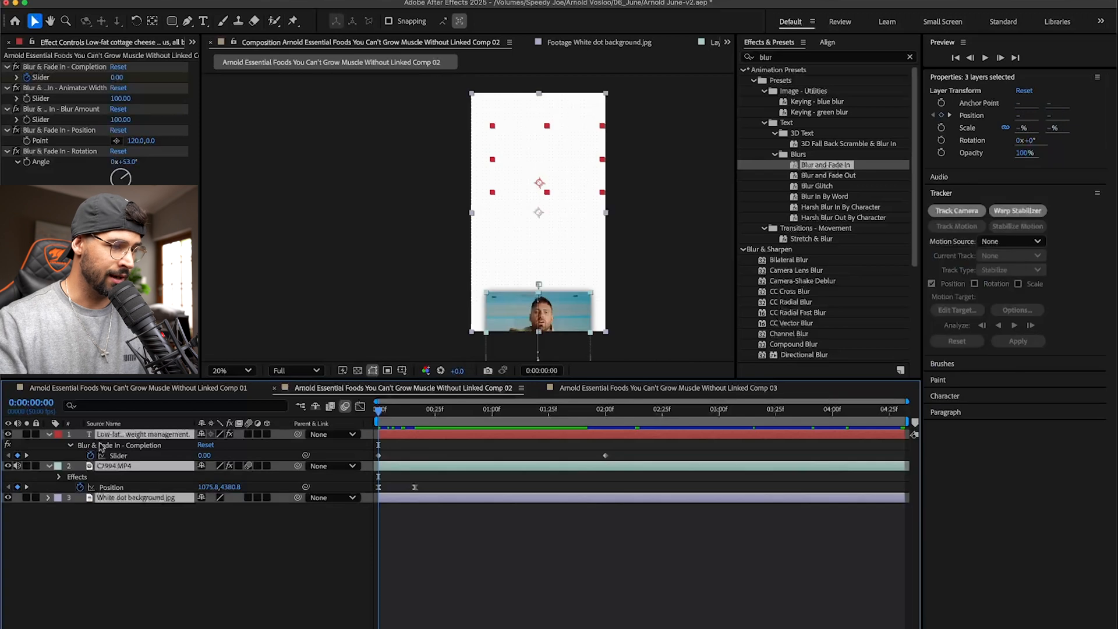
{"action": "left_click", "coordinate": [50, 434]}
{"action": "left_click", "coordinate": [128, 508]}
{"action": "left_click_drag", "start_coordinate": [136, 496], "coordinate": [126, 413]}
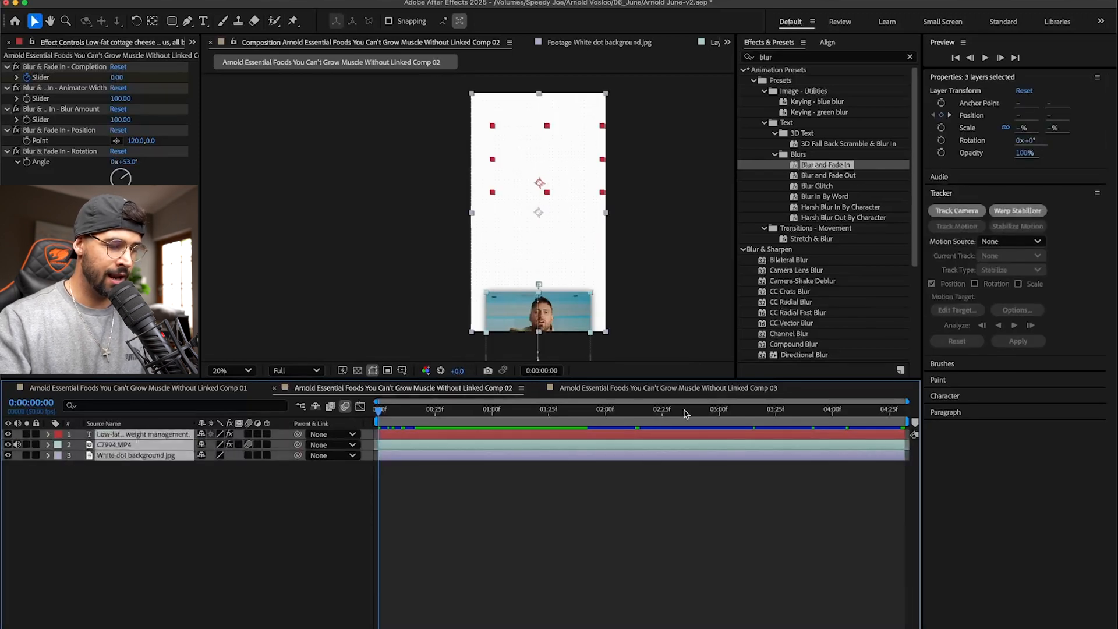
{"action": "left_click", "coordinate": [654, 388]}
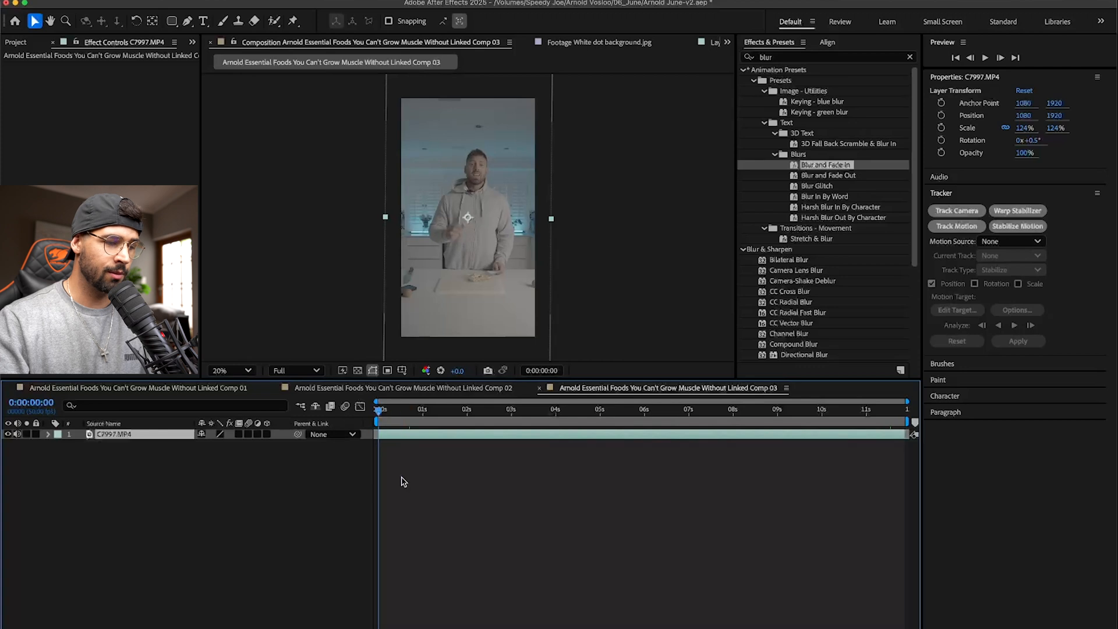
{"action": "key", "text": "super+v"}
- Copy the Lumetri Color and Drop Shadow effects from the C7994 layer
{"action": "left_click", "coordinate": [141, 445]}
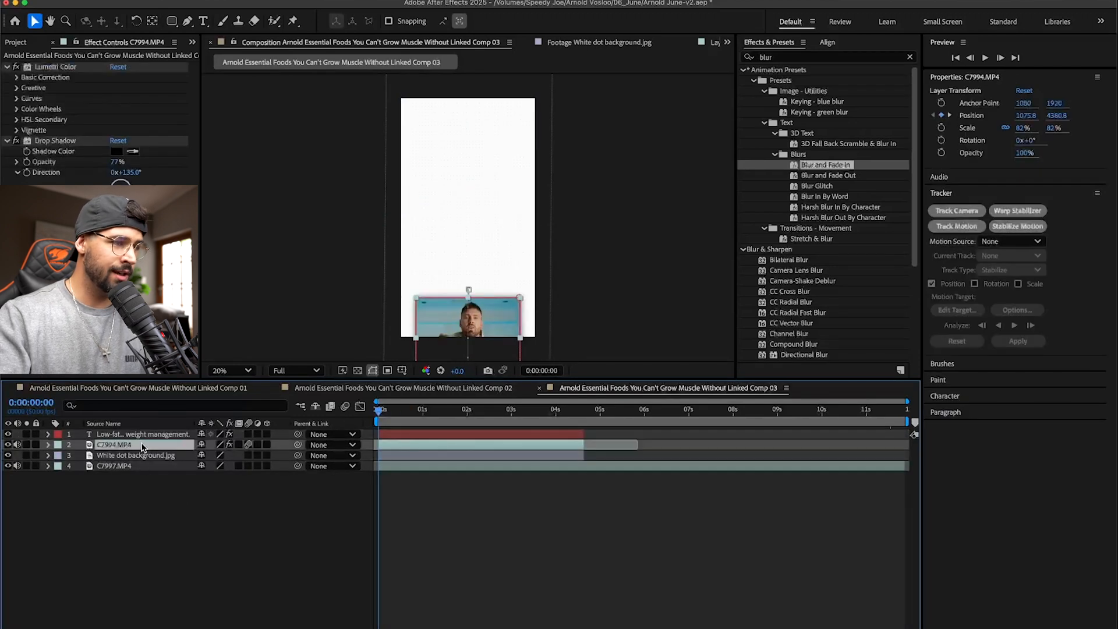
{"action": "left_click", "coordinate": [54, 67]}
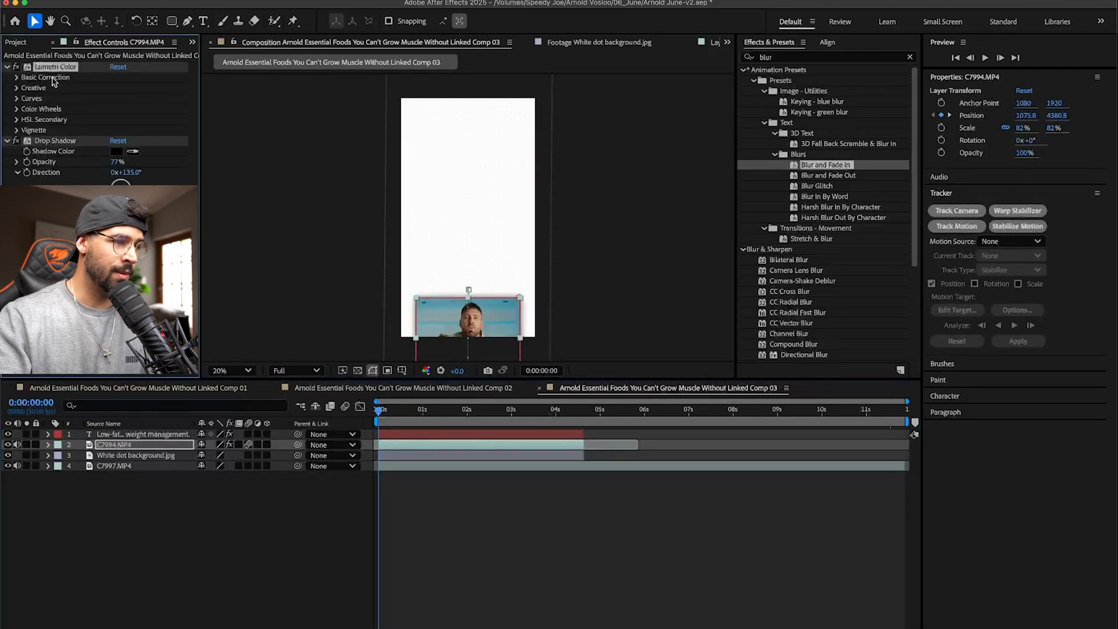
{"action": "left_click", "coordinate": [50, 141], "text": "shift"}
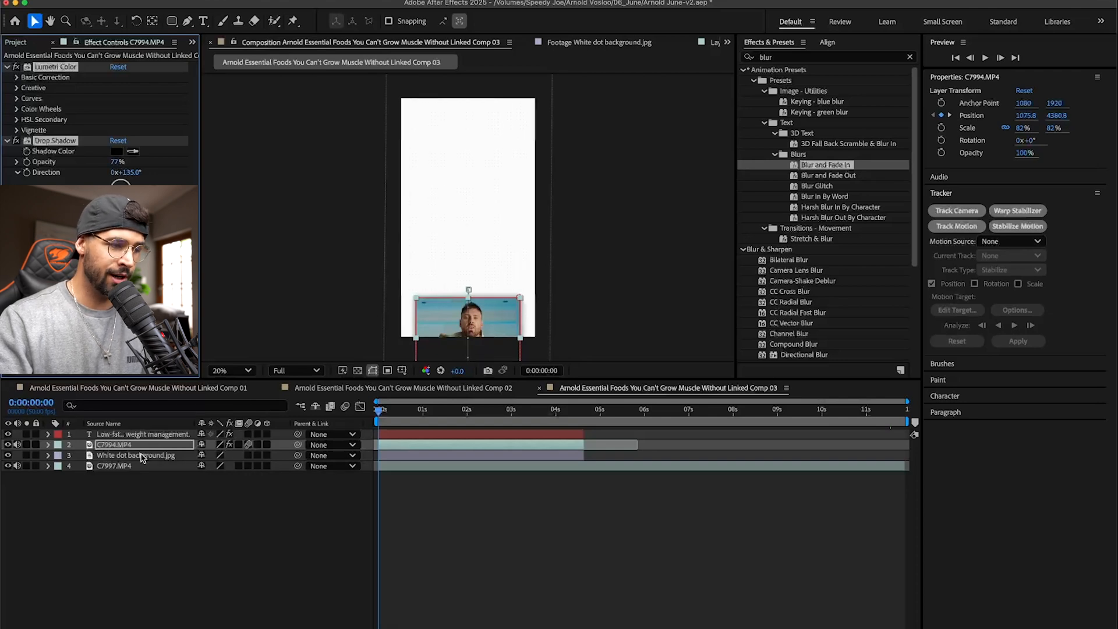
- Hide the C7994 layer and move White dot background beneath C7997 in the layer stack
{"action": "left_click", "coordinate": [8, 446]}
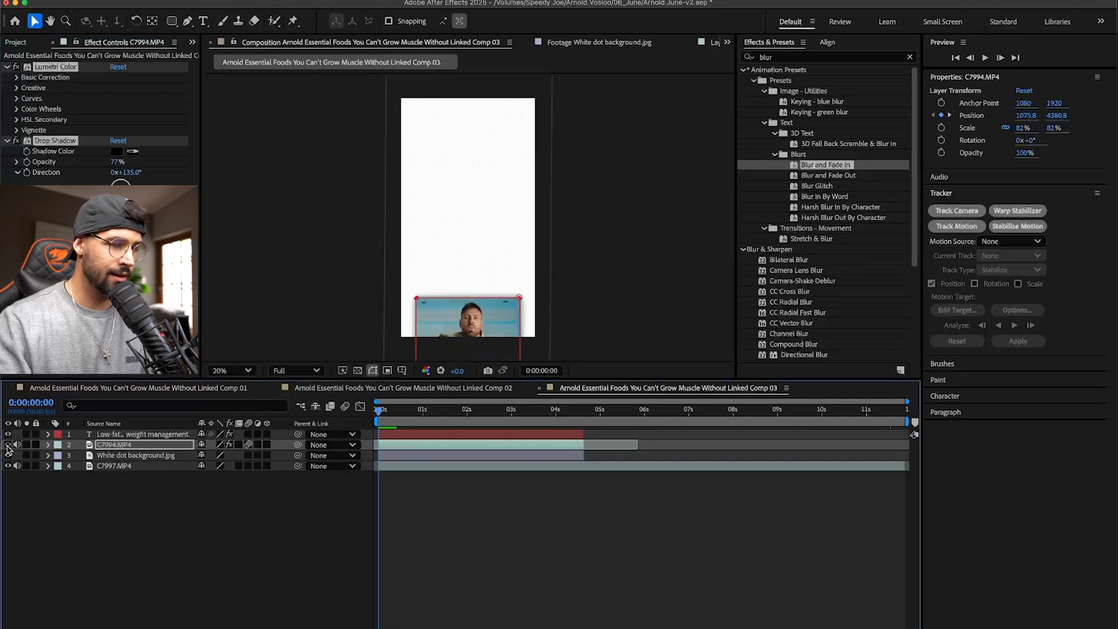
{"action": "left_click", "coordinate": [7, 445]}
{"action": "left_click_drag", "start_coordinate": [125, 455], "coordinate": [124, 473]}
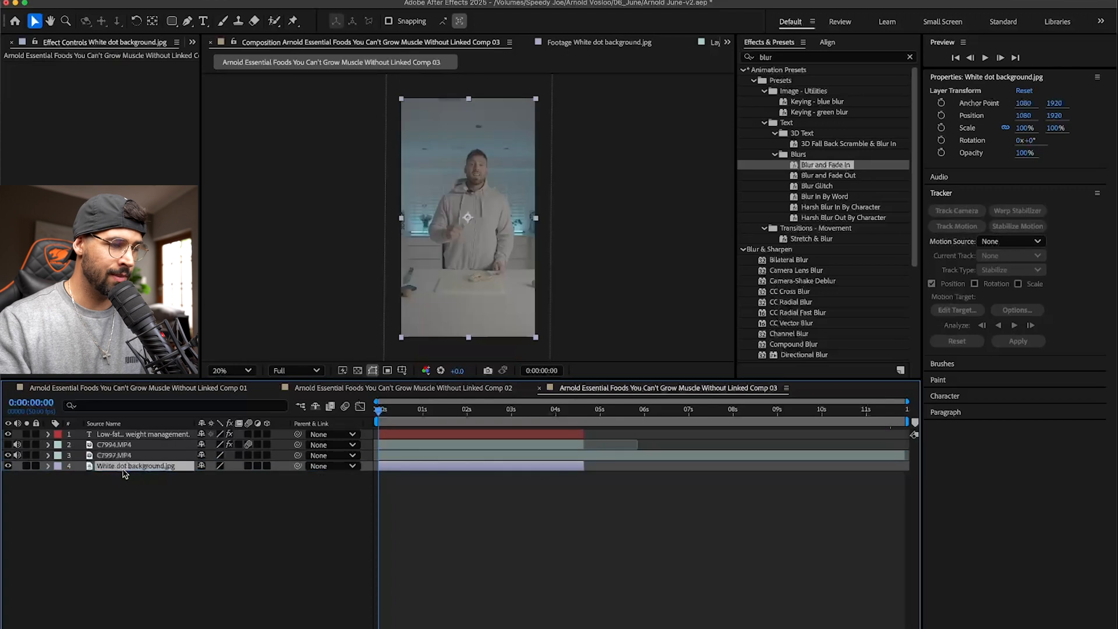
- Paste the copied Lumetri Color and Drop Shadow effects onto the C7997 layer
{"action": "left_click", "coordinate": [128, 456]}
{"action": "left_click", "coordinate": [137, 467]}
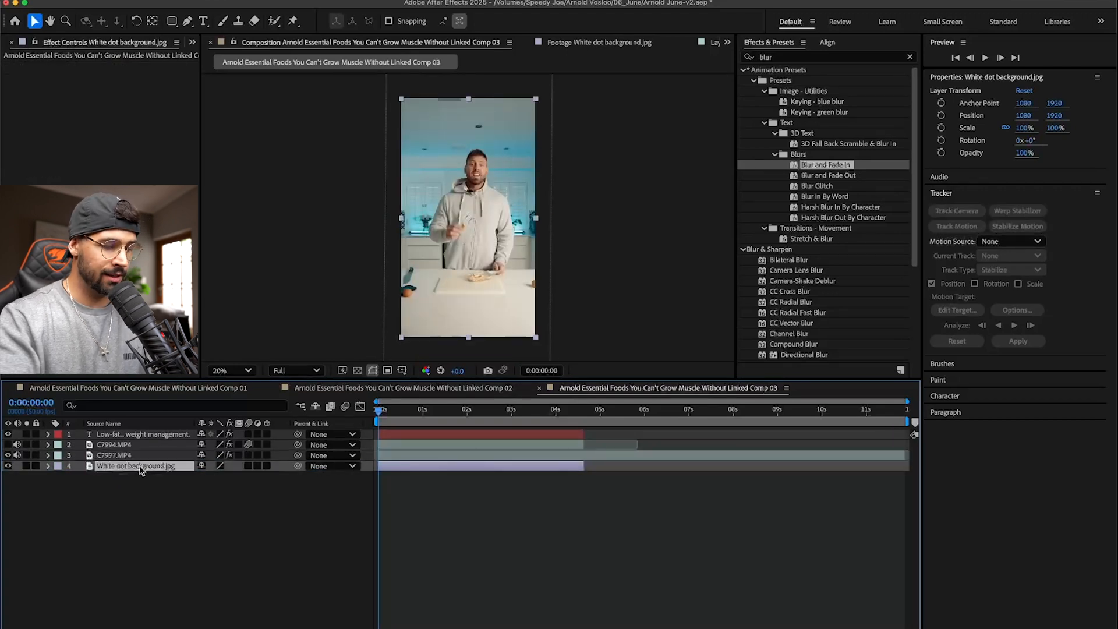
{"action": "left_click", "coordinate": [128, 454]}
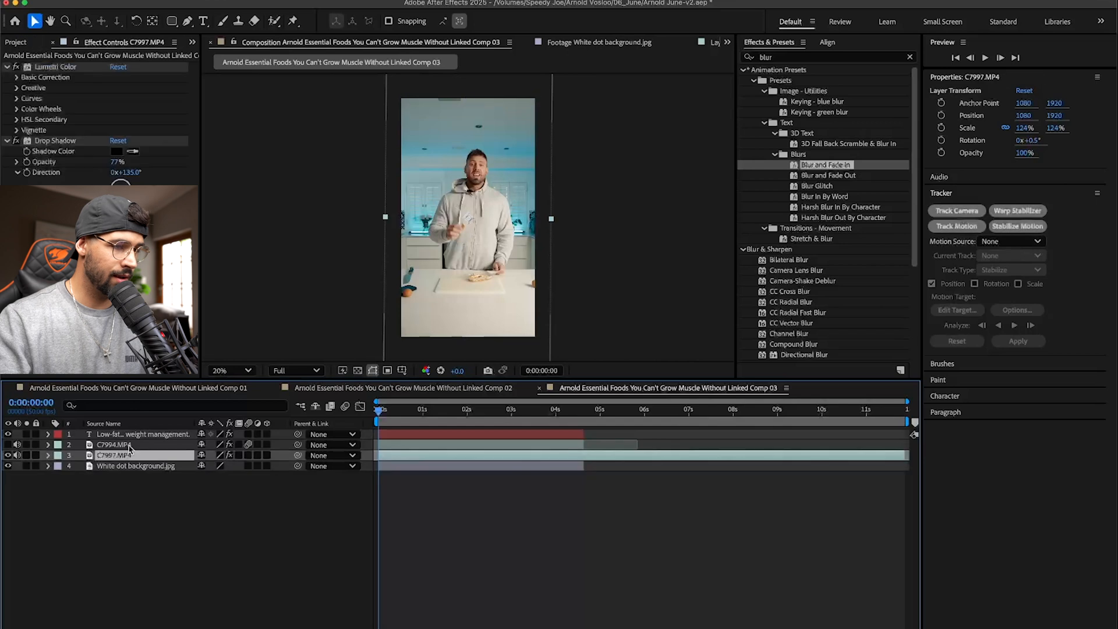
- Copy Mask 1 from the C7994 layer and paste it onto the C7997 layer
{"action": "left_click", "coordinate": [129, 446]}
{"action": "key", "text": "m"}
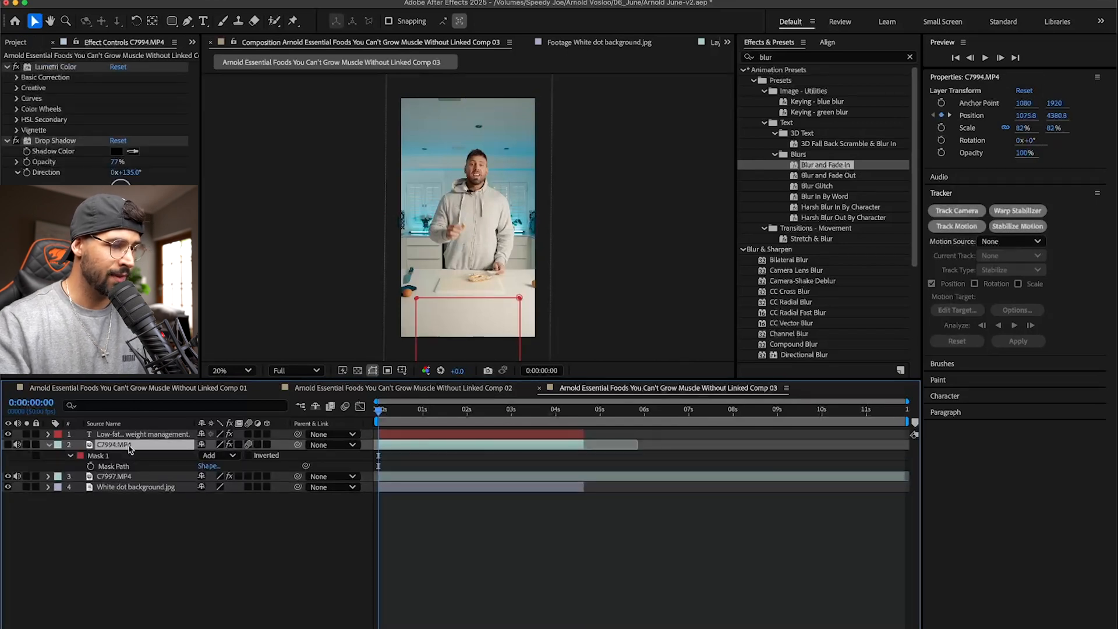
{"action": "left_click", "coordinate": [112, 457]}
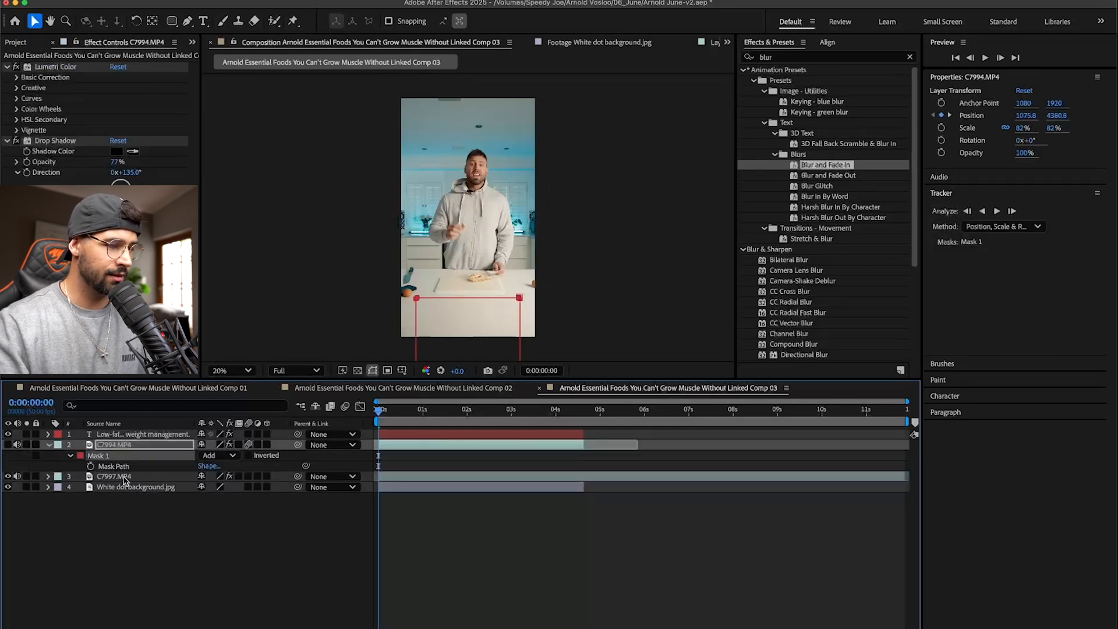
{"action": "left_click", "coordinate": [125, 476]}
{"action": "left_click", "coordinate": [129, 465]}
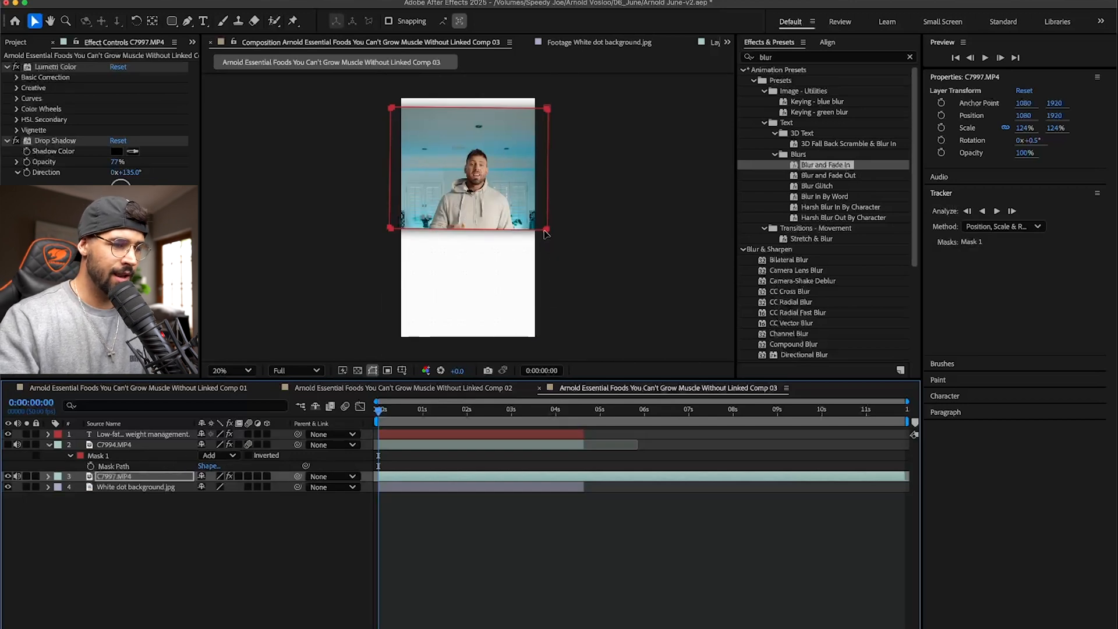
- Set C7997's Scale to 82% to match C7994, and delete the C7994 layer from Linked Comp 03
{"action": "left_click", "coordinate": [143, 446]}
{"action": "key", "text": "s"}
{"action": "left_click", "coordinate": [219, 455]}
{"action": "left_click", "coordinate": [139, 467]}
{"action": "key", "text": "s"}
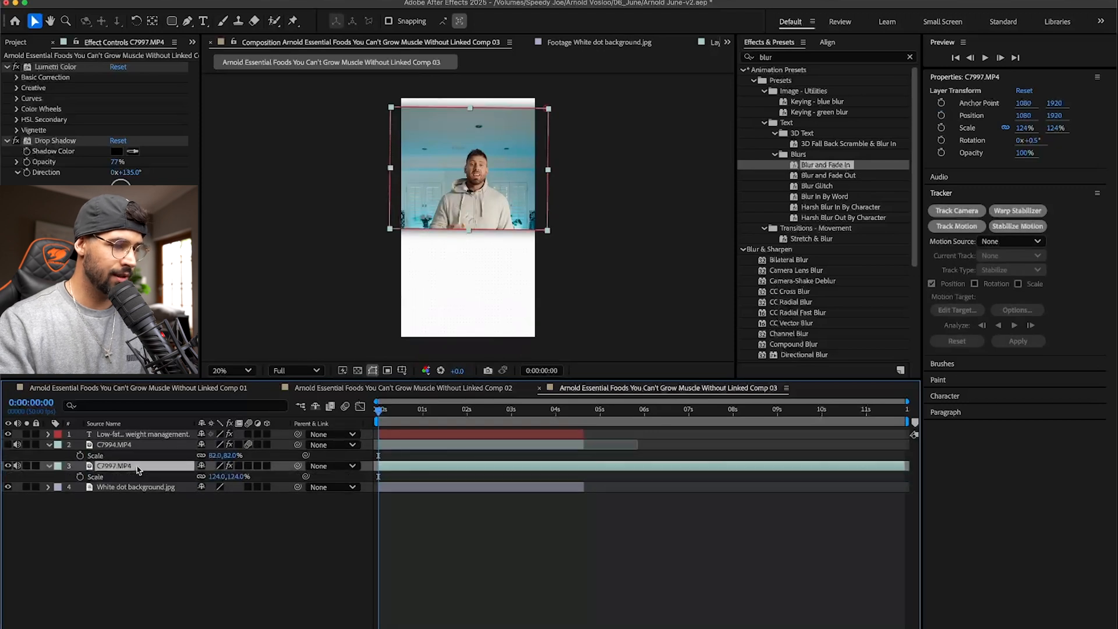
{"action": "left_click", "coordinate": [227, 476]}
{"action": "type", "text": "82"}
{"action": "left_click", "coordinate": [255, 536]}
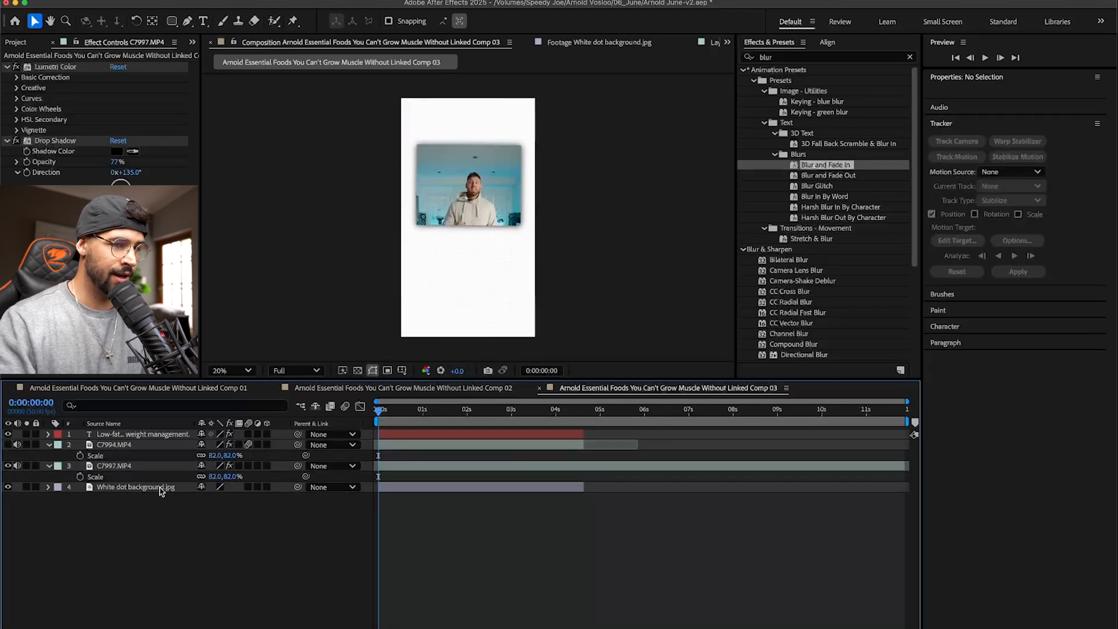
{"action": "left_click", "coordinate": [116, 446]}
{"action": "key", "text": "Delete"}
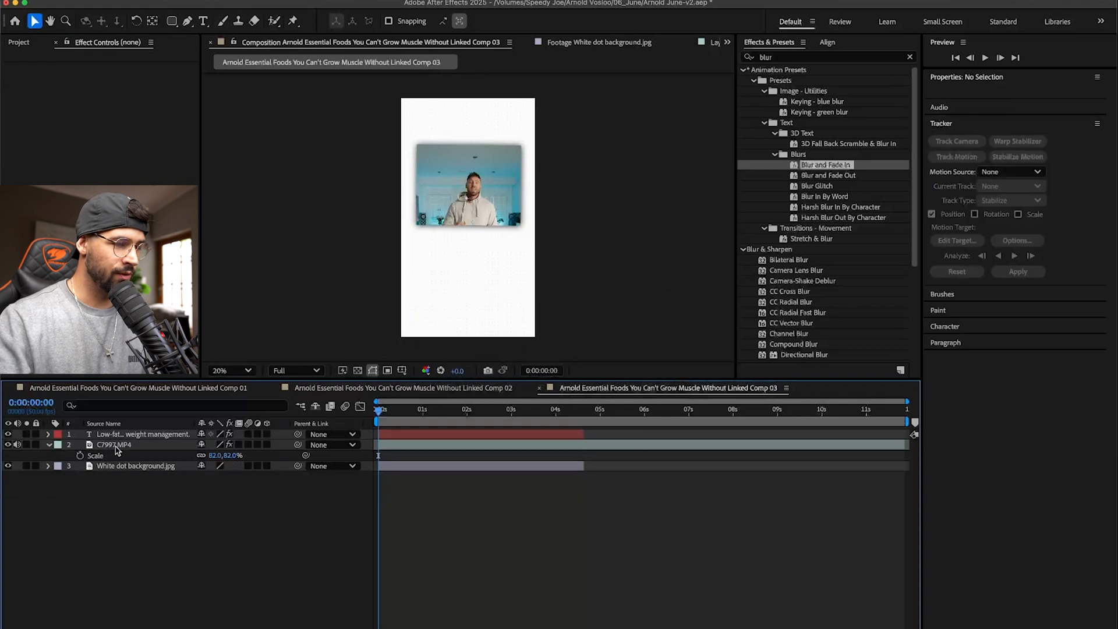
- Shift C7997's Mask 1 slightly downward so it frames the man's head and upper body
{"action": "left_click", "coordinate": [114, 446]}
{"action": "key", "text": "m"}
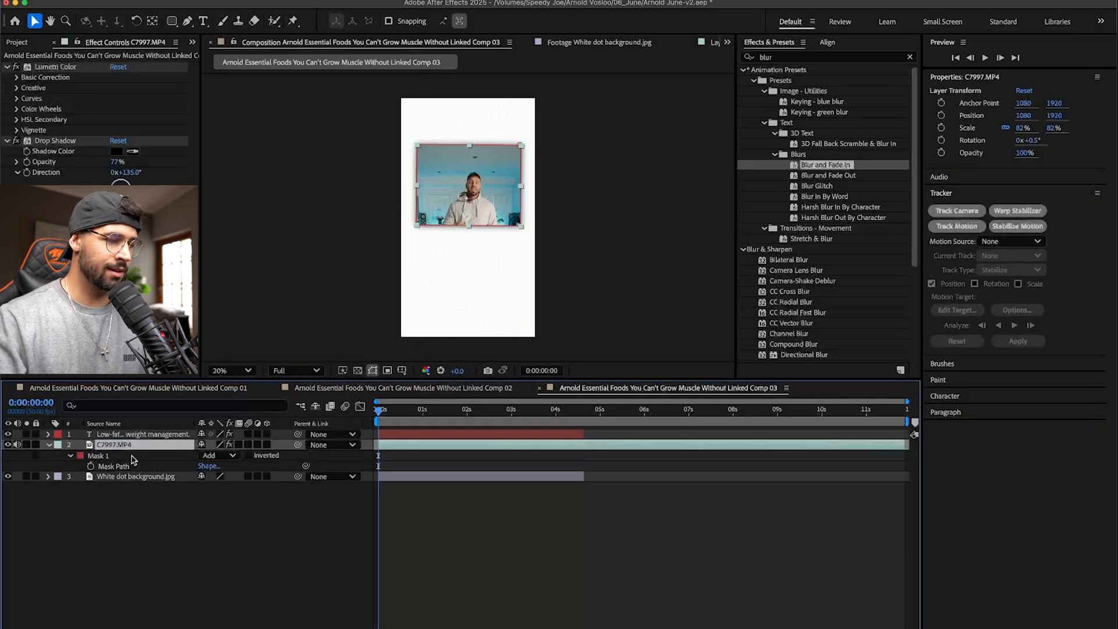
{"action": "left_click", "coordinate": [131, 456]}
{"action": "left_click_drag", "start_coordinate": [522, 228], "coordinate": [520, 248]}
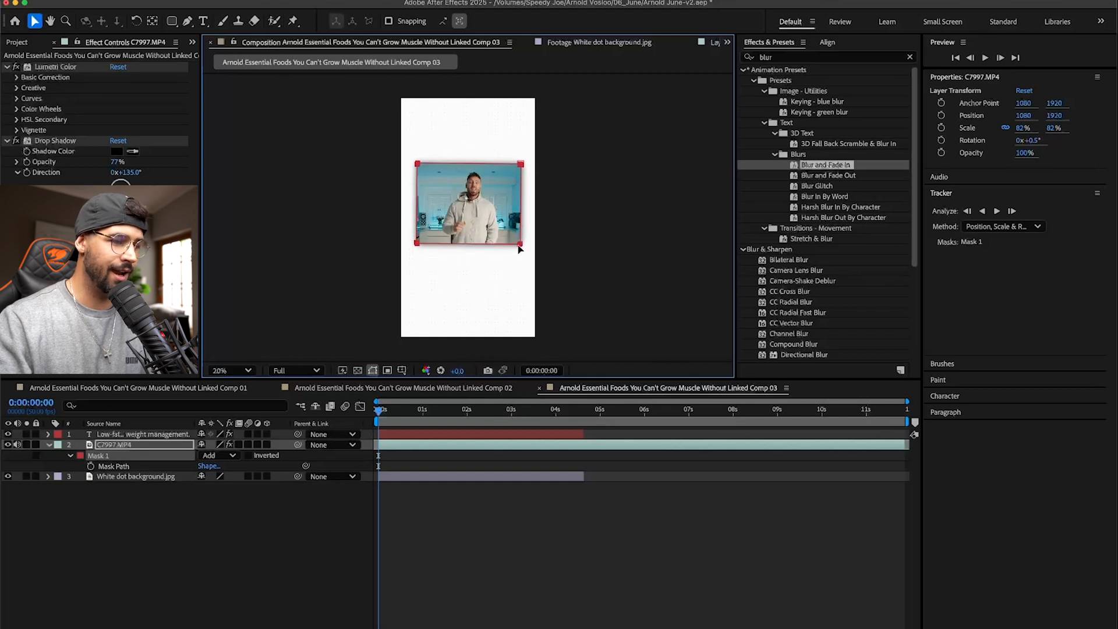
- Copy both Position keyframes of the C7994 layer in Linked Comp 02 for use on C7997
{"action": "left_click", "coordinate": [117, 445]}
{"action": "key", "text": "p"}
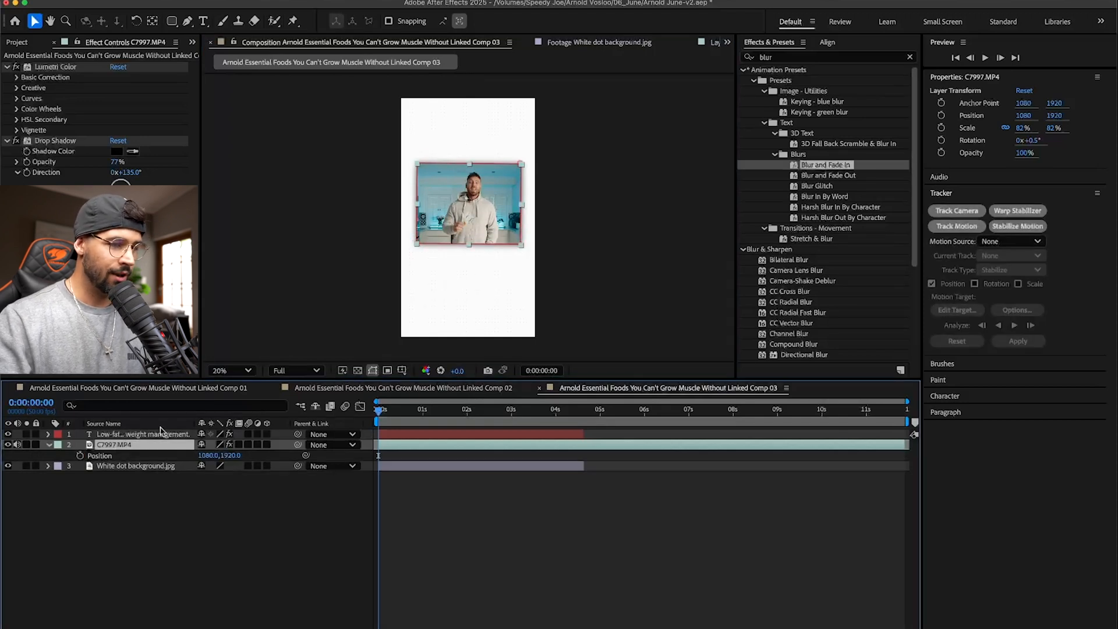
{"action": "left_click", "coordinate": [469, 387]}
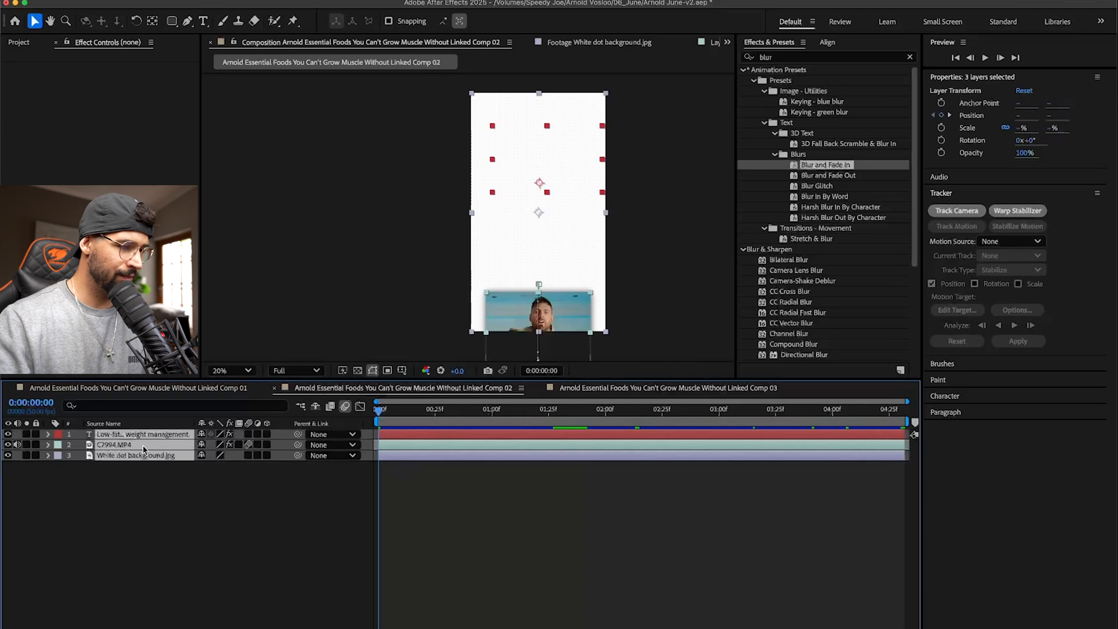
{"action": "left_click", "coordinate": [124, 446]}
{"action": "key", "text": "p"}
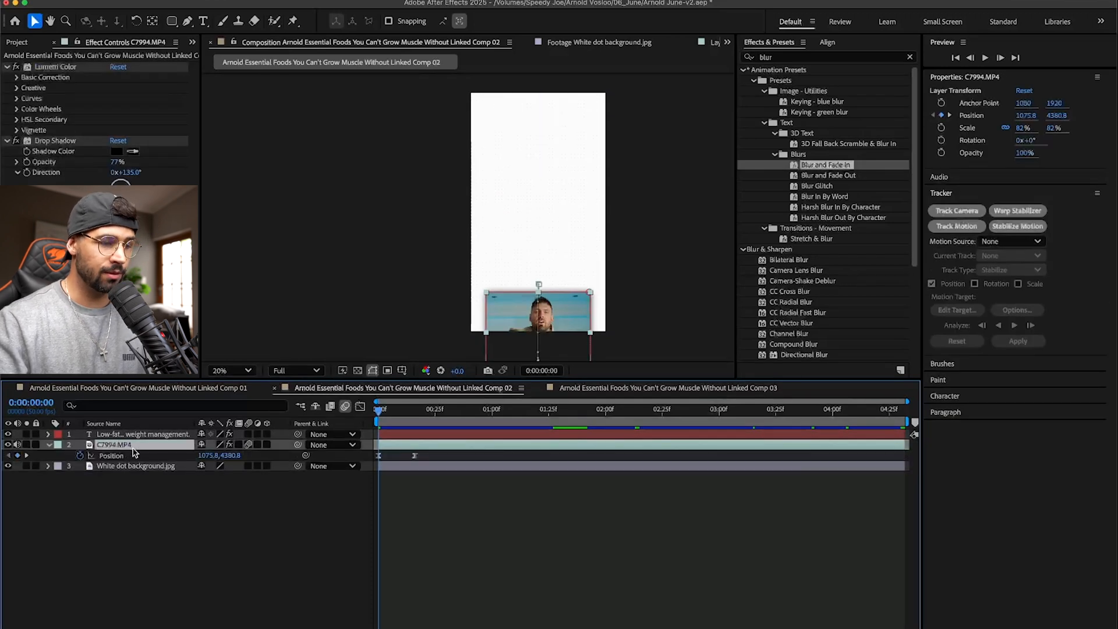
{"action": "left_click_drag", "start_coordinate": [436, 460], "coordinate": [347, 462]}
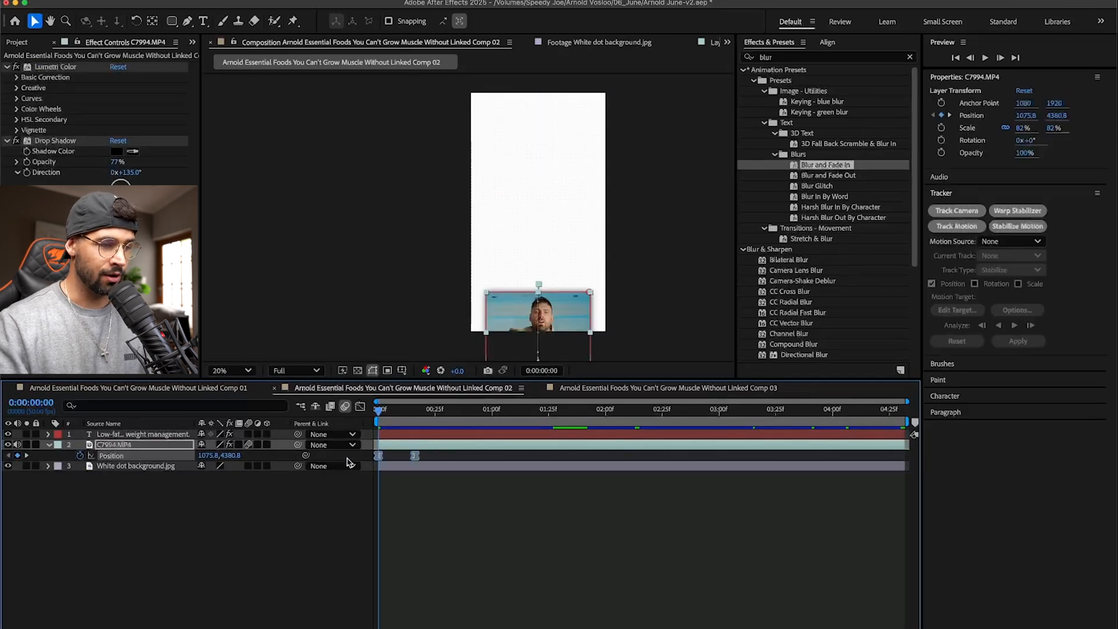
{"action": "key", "text": "space"}
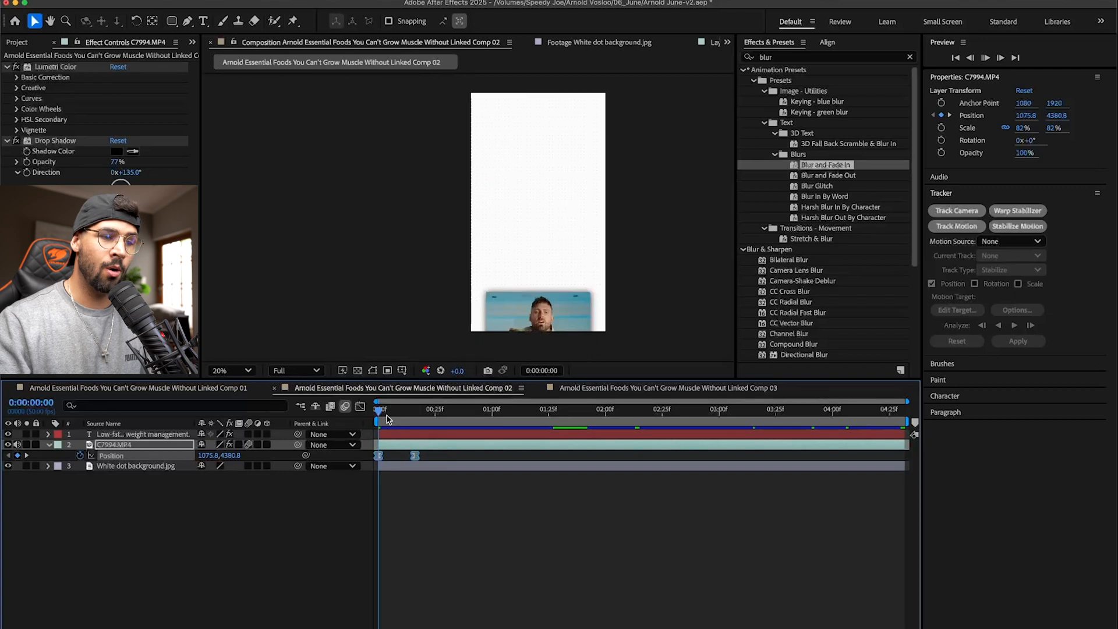
{"action": "key", "text": "space"}
{"action": "left_click", "coordinate": [175, 486]}
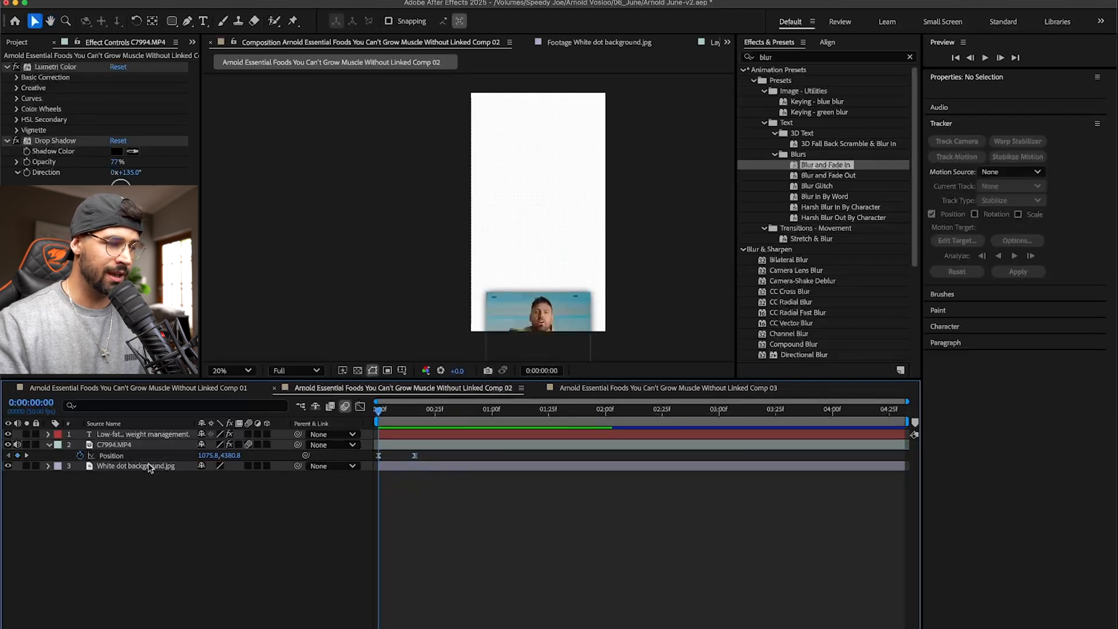
{"action": "left_click", "coordinate": [121, 445]}
{"action": "left_click_drag", "start_coordinate": [431, 456], "coordinate": [361, 464]}
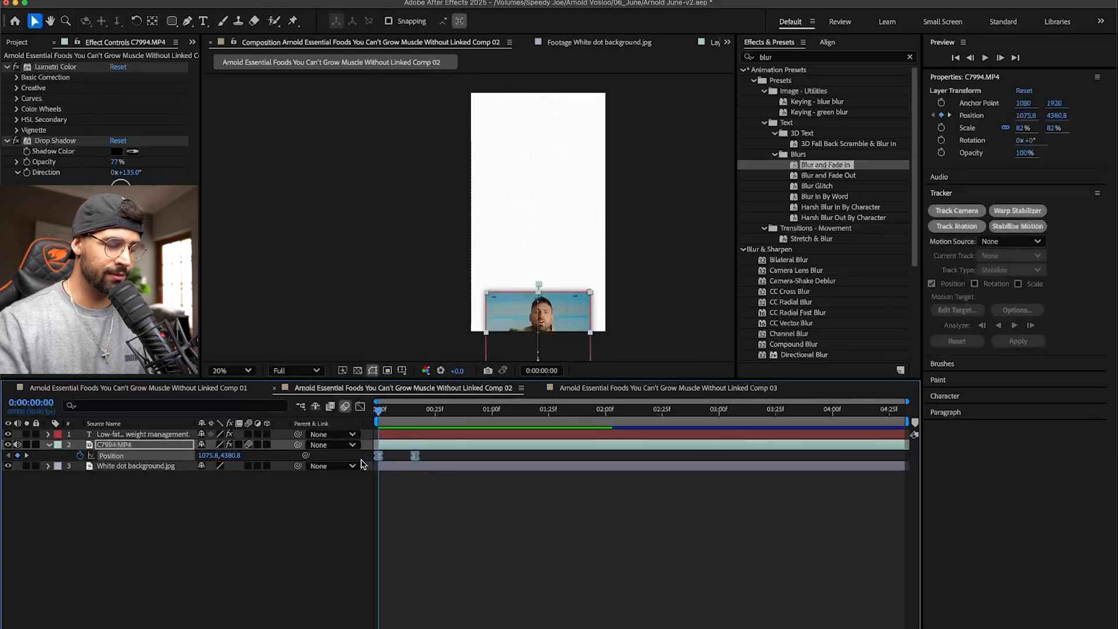
- Paste the Position keyframes onto C7997 at the first frame of Linked Comp 03, save the project and preview the slide-in
{"action": "left_click", "coordinate": [640, 388]}
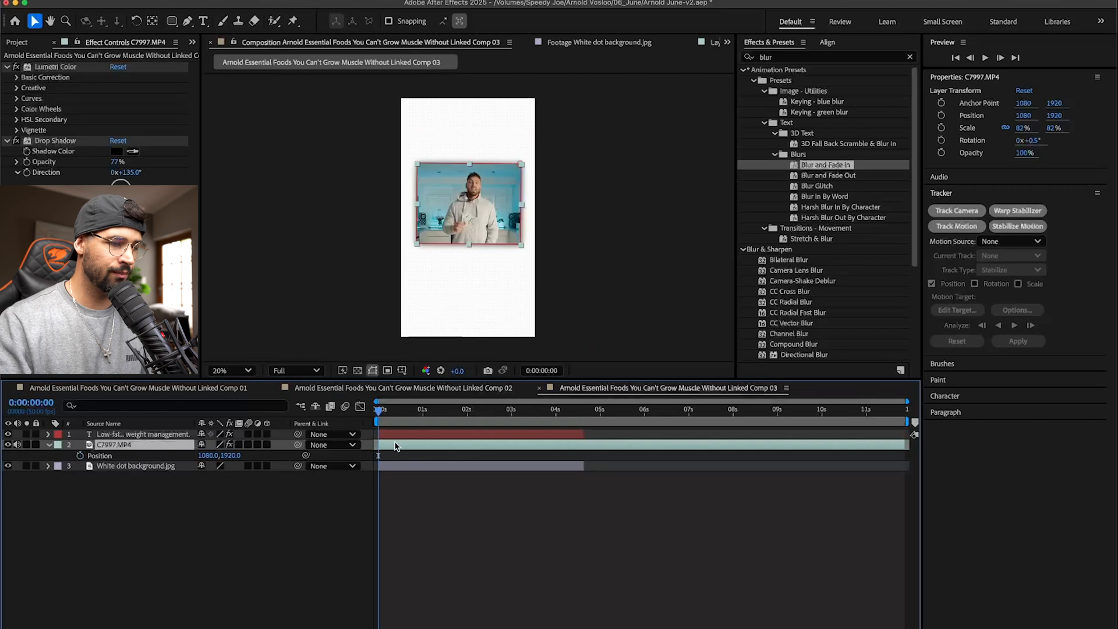
{"action": "key", "text": "ctrl+v"}
{"action": "key", "text": "ctrl+s"}
{"action": "left_click", "coordinate": [487, 530]}
{"action": "key", "text": "space"}
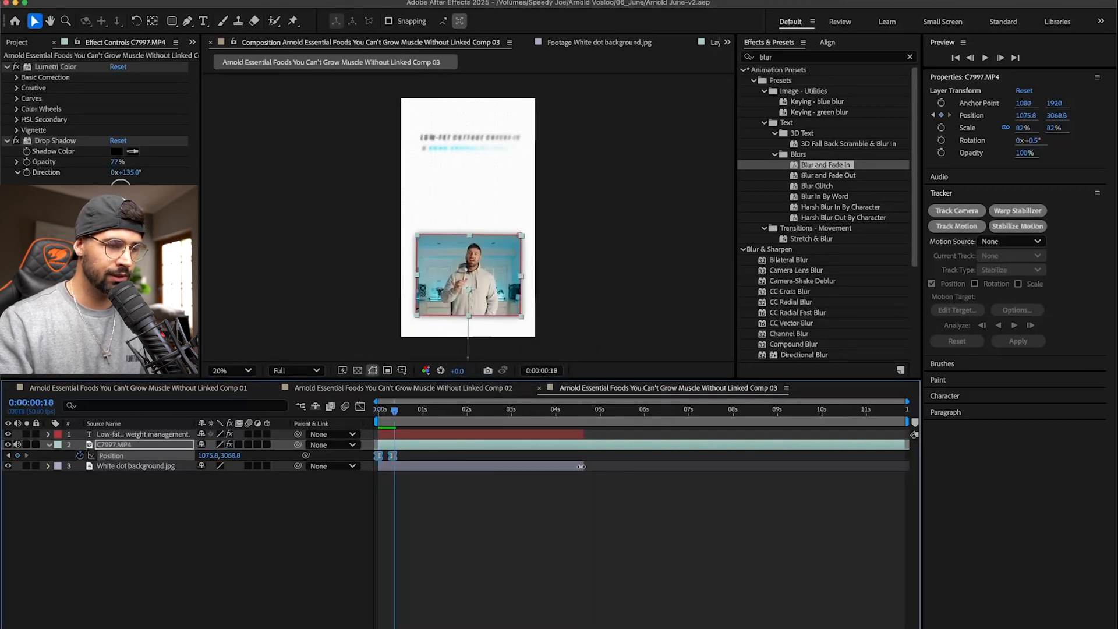
- Extend the White dot background layer to the end of Linked Comp 03 and preview the animation from the start
{"action": "left_click_drag", "start_coordinate": [583, 466], "coordinate": [918, 460]}
{"action": "left_click_drag", "start_coordinate": [396, 411], "coordinate": [356, 410]}
{"action": "key", "text": "space"}
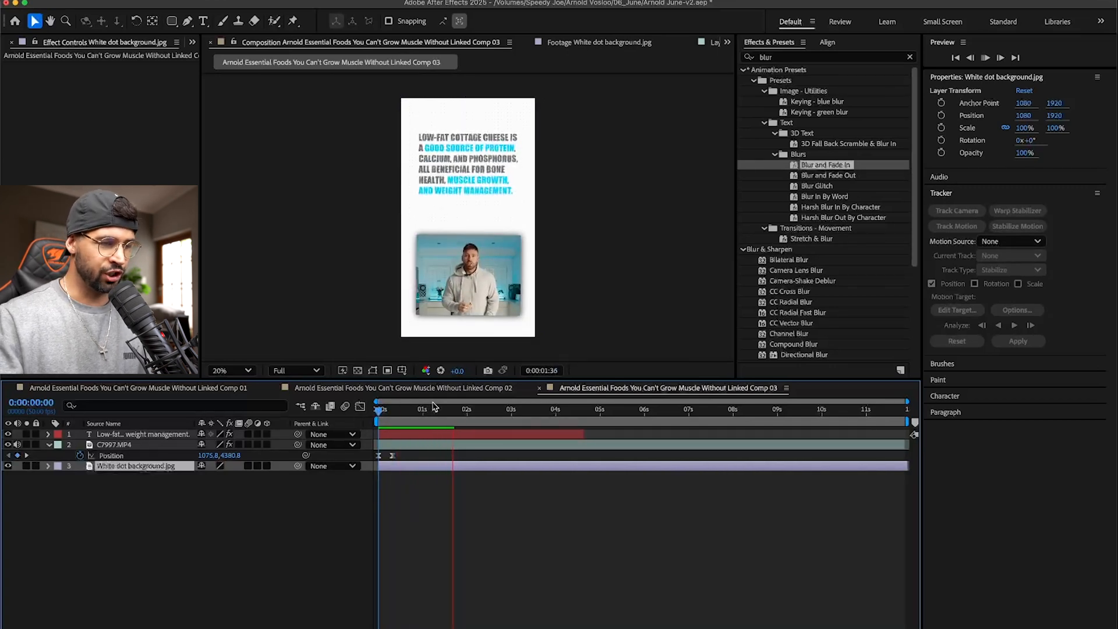
- Extend the cottage cheese text layer to the end of Linked Comp 03 and preview the animation from frame 15
{"action": "left_click", "coordinate": [585, 436]}
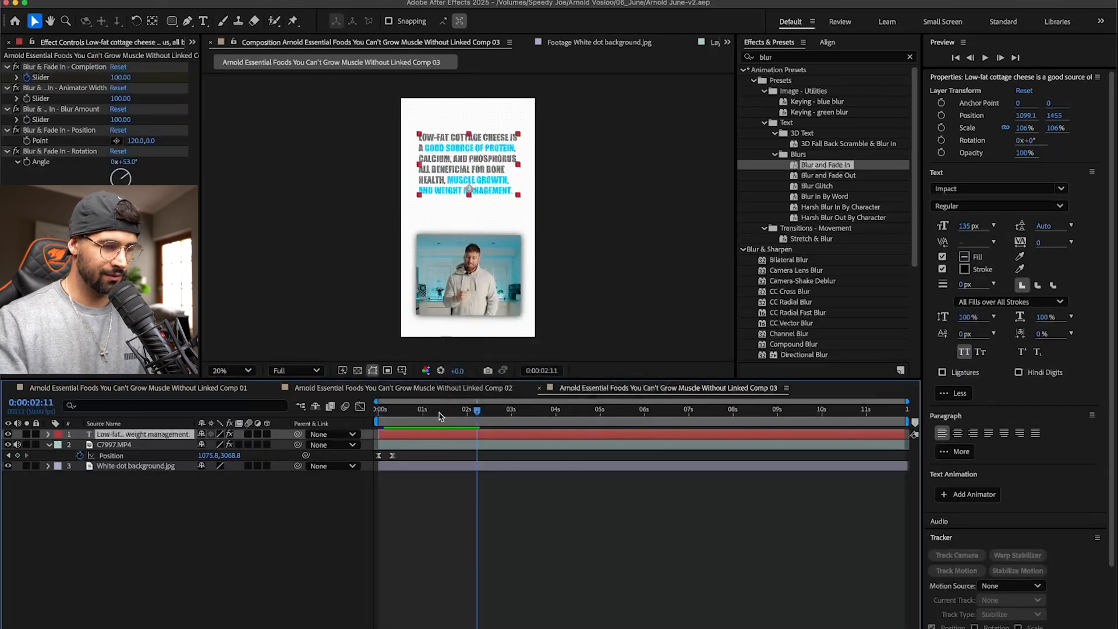
{"action": "left_click", "coordinate": [392, 411]}
{"action": "key", "text": "space"}
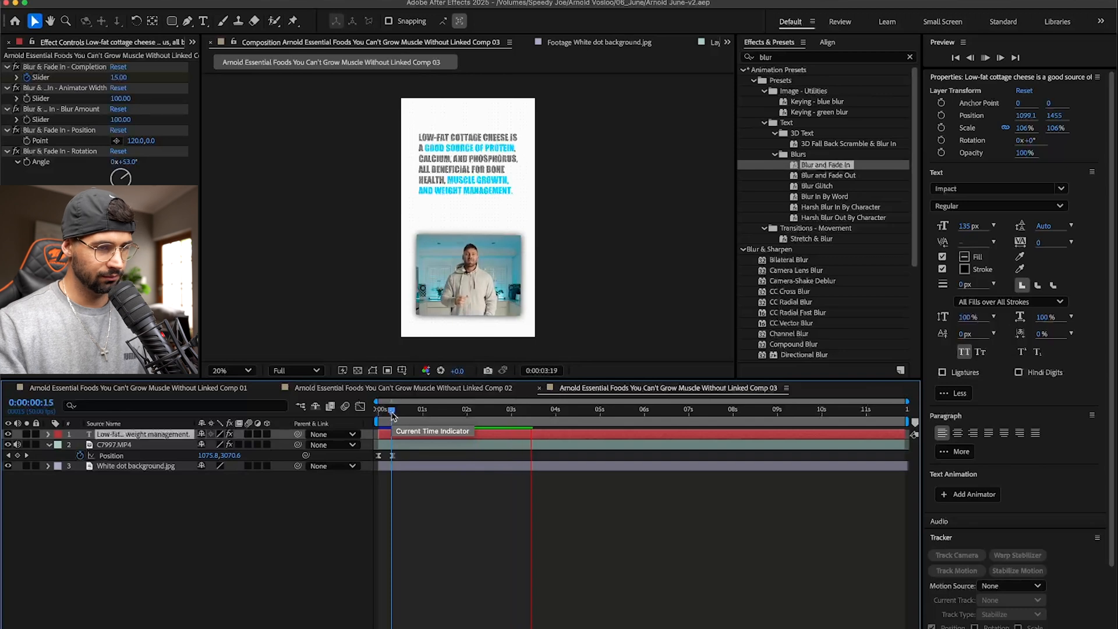
{"action": "key", "text": "space"}
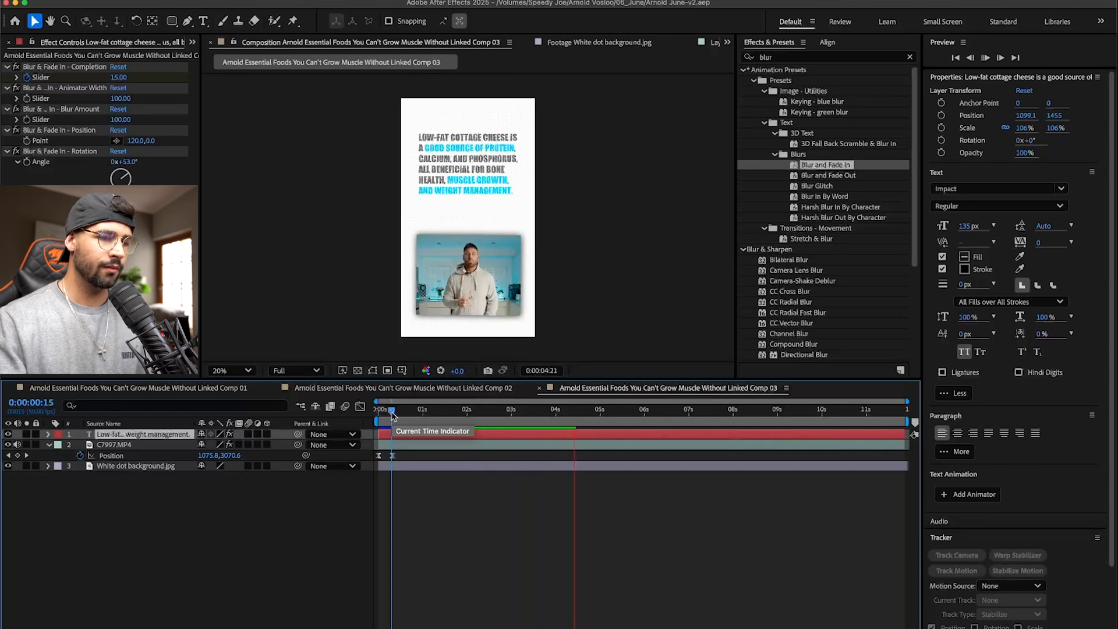
- Switch to the web browser and open a blank ChatGPT chat in a new tab
{"action": "key", "text": "super+Tab"}
{"action": "key", "text": "super+Tab"}
{"action": "key", "text": "super+Tab"}
{"action": "key", "text": "super+shift+Tab"}
{"action": "key", "text": "super+Tab"}
{"action": "key", "text": "super+Tab"}
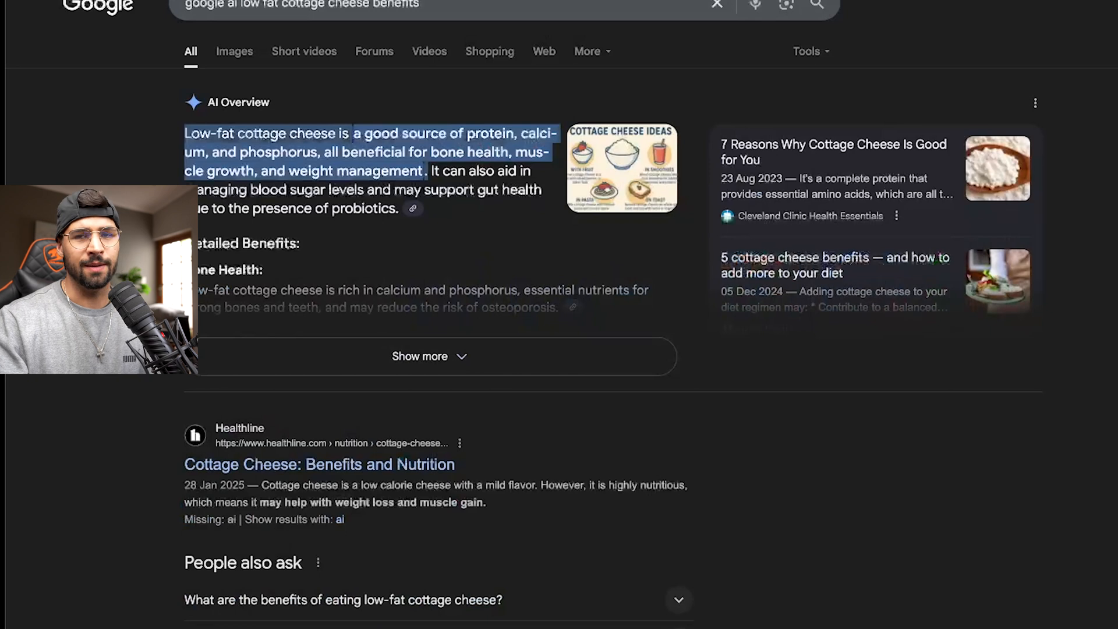
{"action": "key", "text": "super+t"}
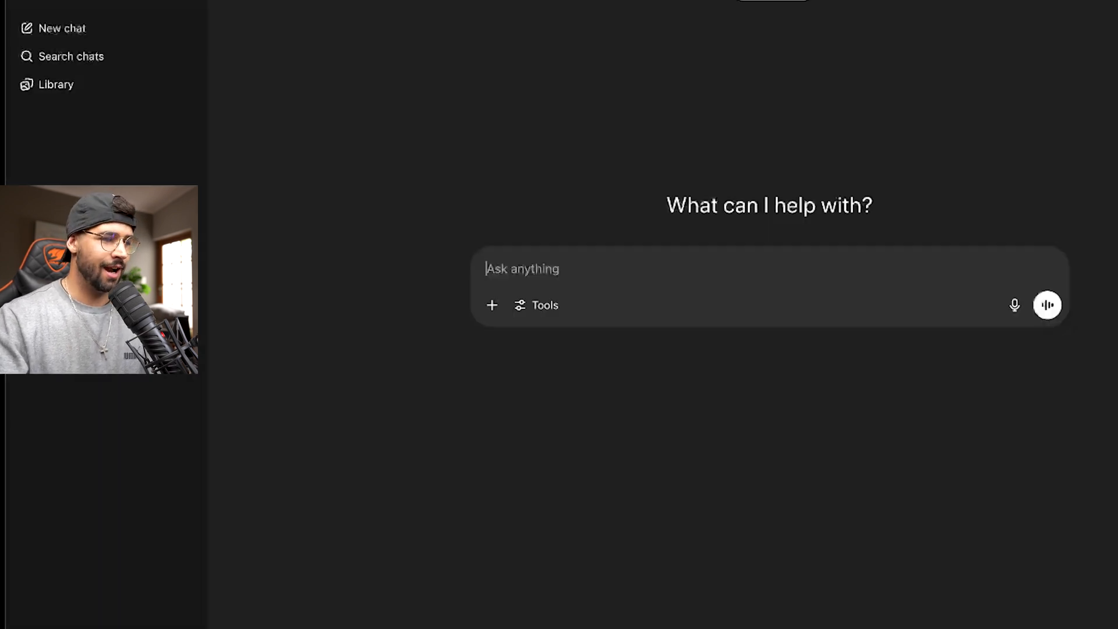
- Send the prompt "please write me an unhinged description of how important chicken strips is for lean muscle growth and management, please keep it short and entertaining"
{"action": "type", "text": "please "}
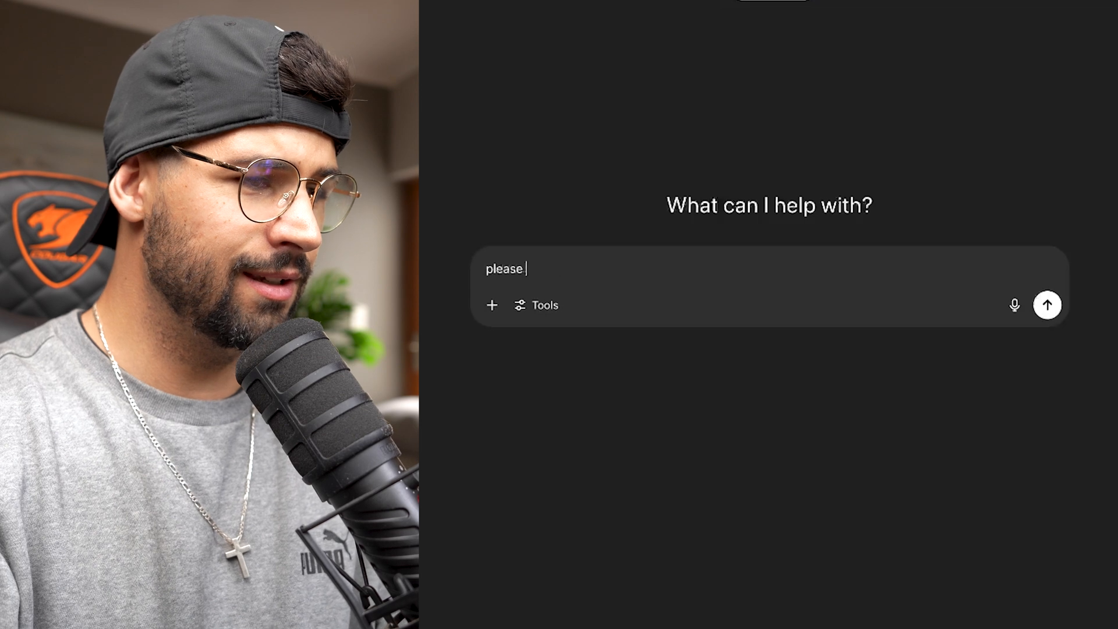
{"action": "type", "text": "write"}
{"action": "key", "text": "BackSpace"}
{"action": "key", "text": "BackSpace"}
{"action": "key", "text": "BackSpace"}
{"action": "type", "text": "ite me an unhinged descri"}
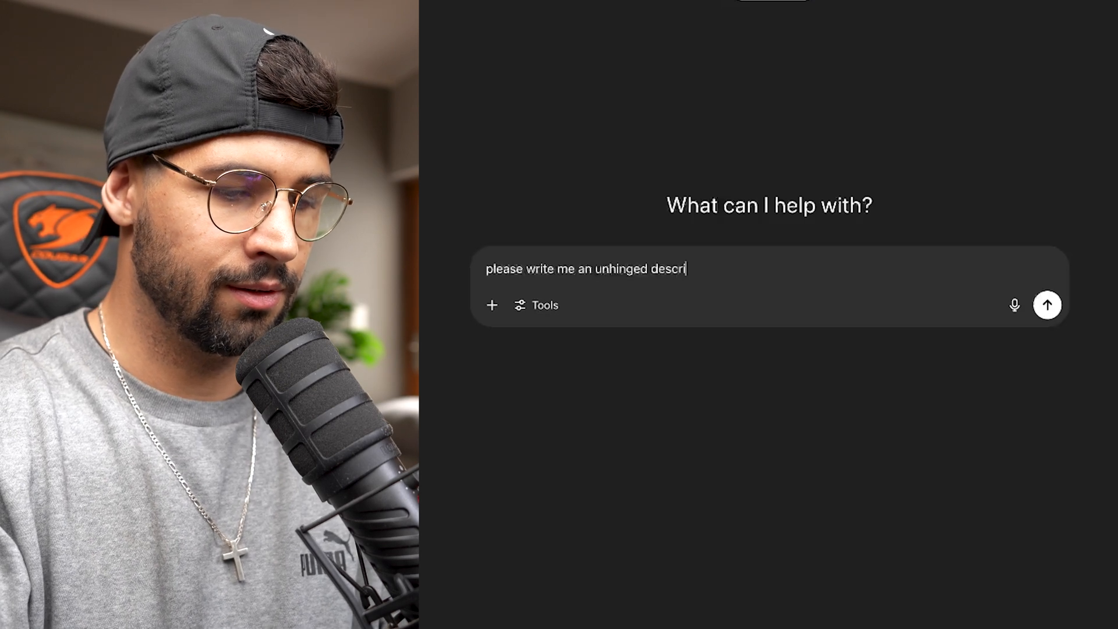
{"action": "type", "text": "ption of how important ch"}
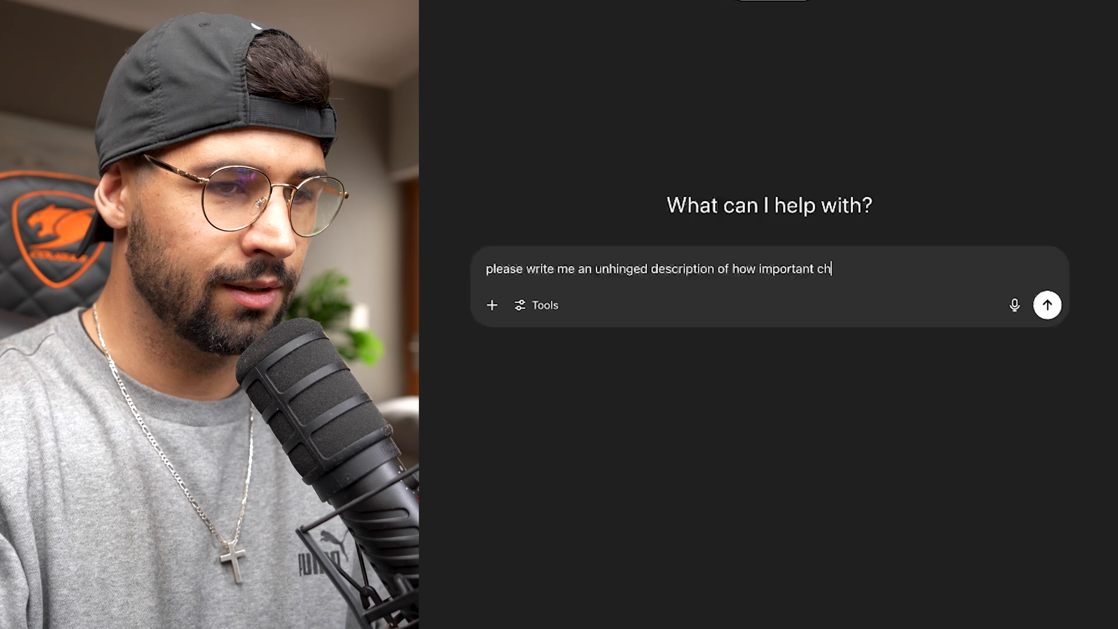
{"action": "type", "text": "icken stri"}
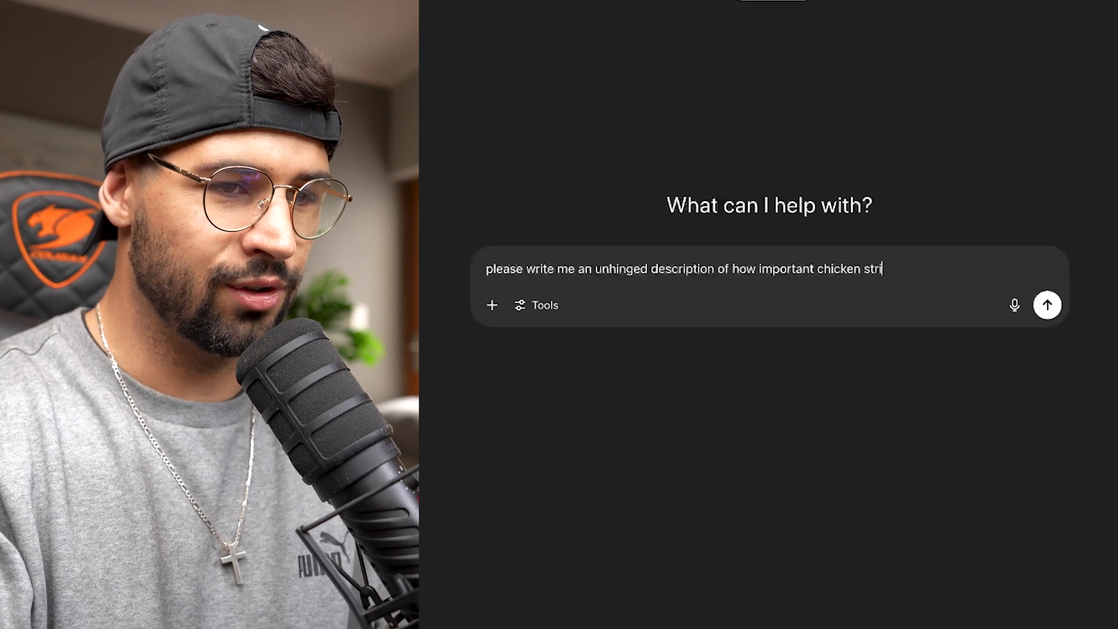
{"action": "type", "text": "ps is for lea"}
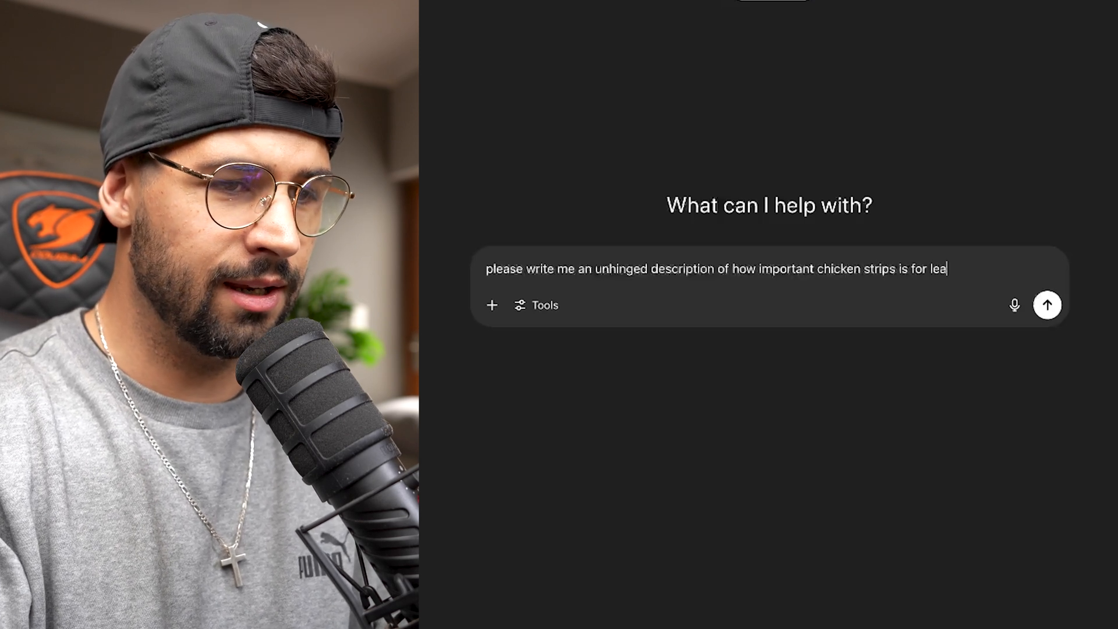
{"action": "type", "text": "n muscl"}
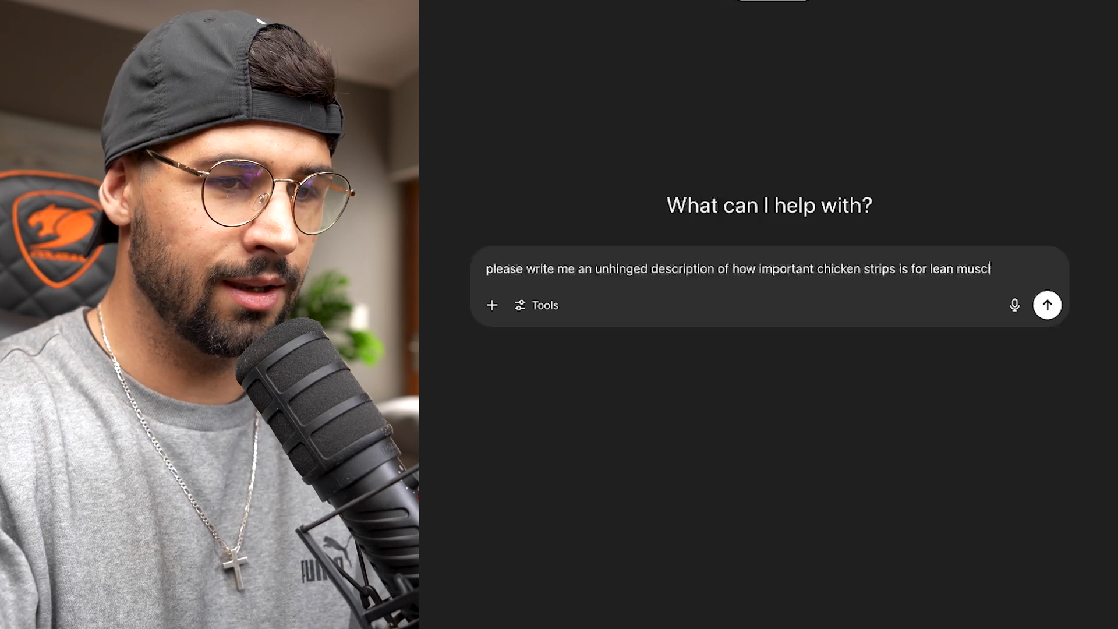
{"action": "key", "text": "BackSpace"}
{"action": "key", "text": "BackSpace"}
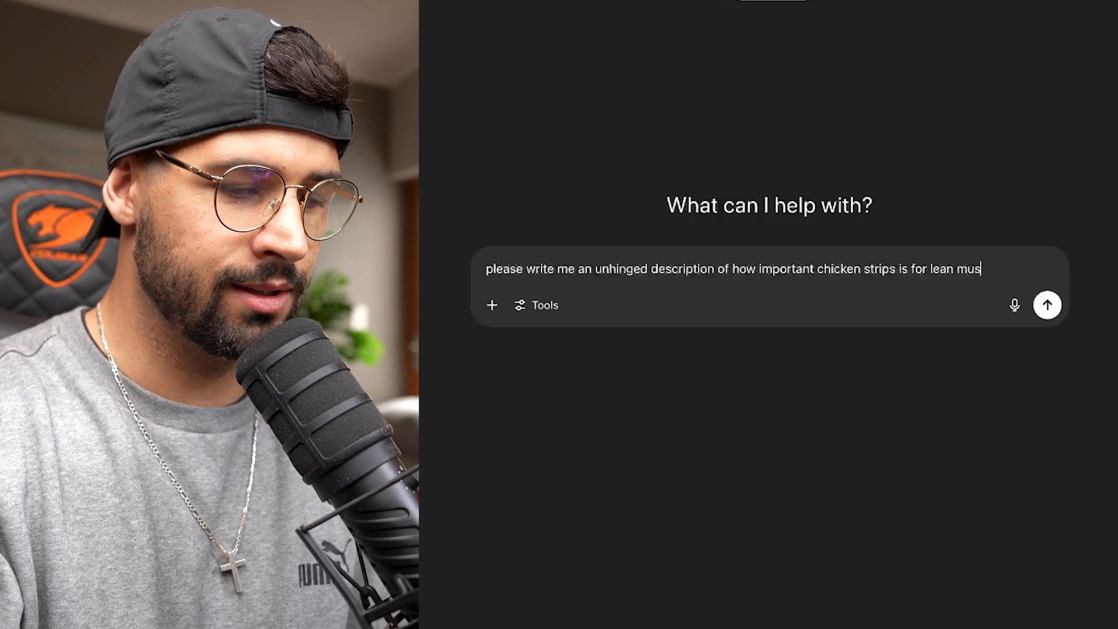
{"action": "type", "text": "e g"}
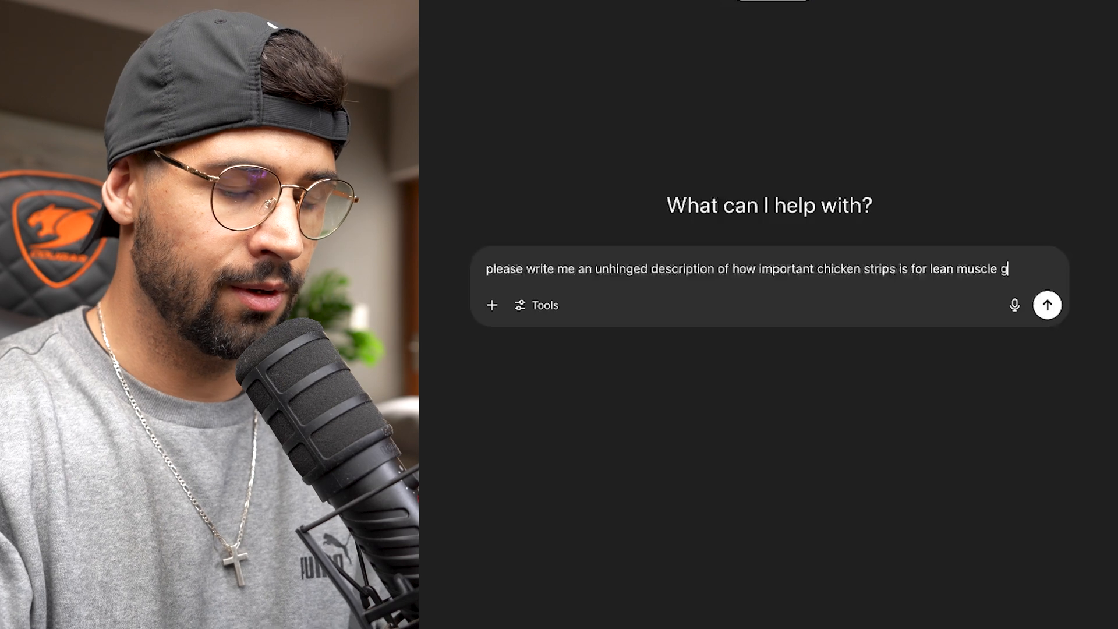
{"action": "type", "text": "rowth and mana"}
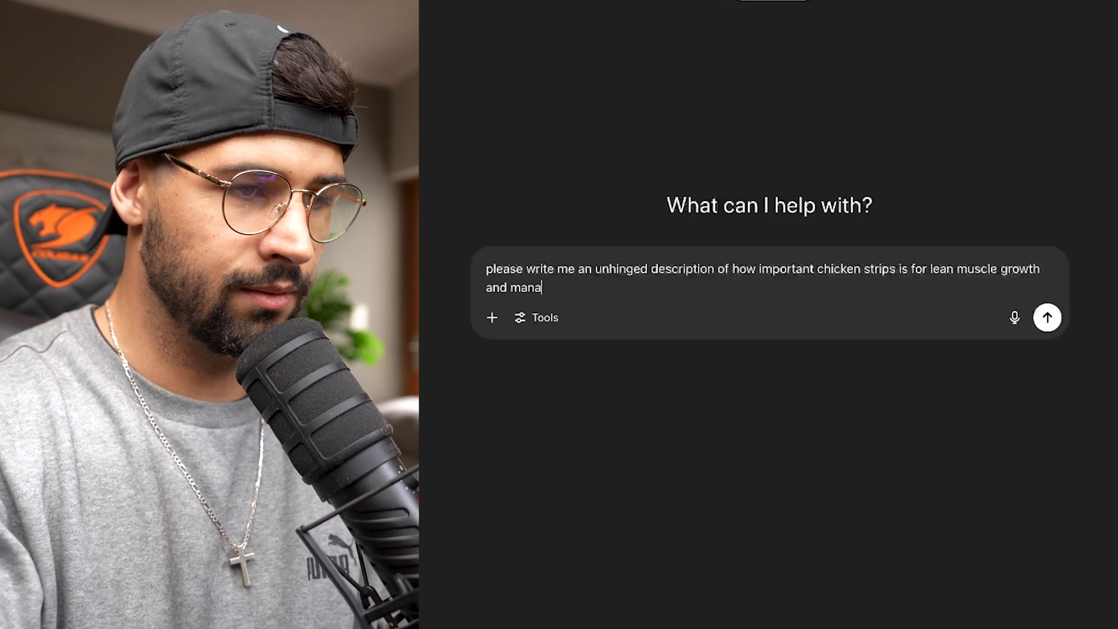
{"action": "type", "text": "gement, "}
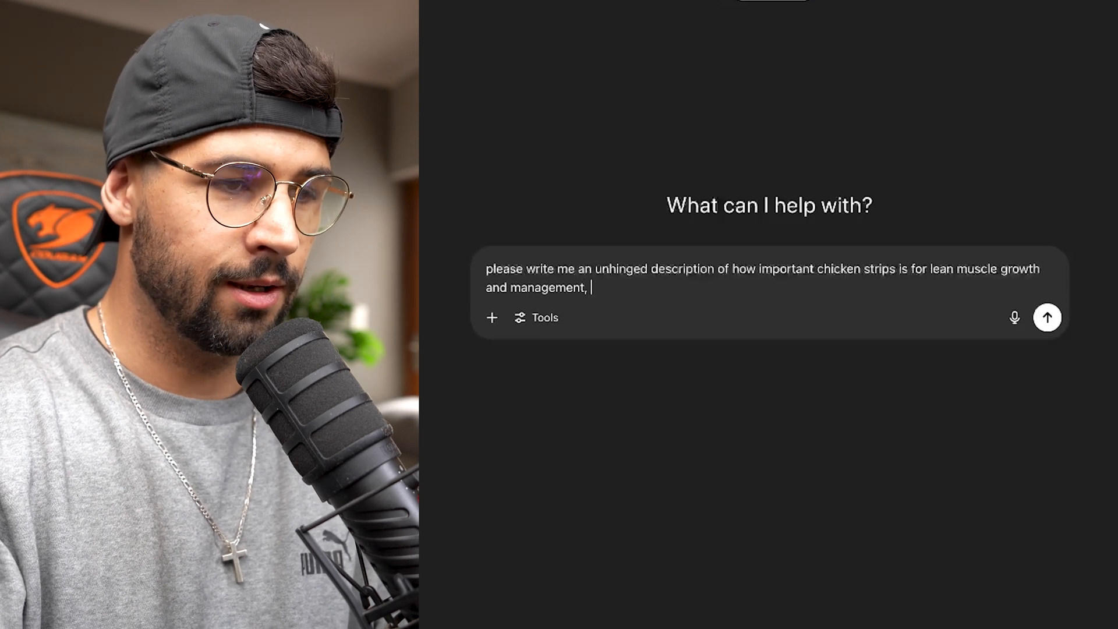
{"action": "type", "text": "please keep it s"}
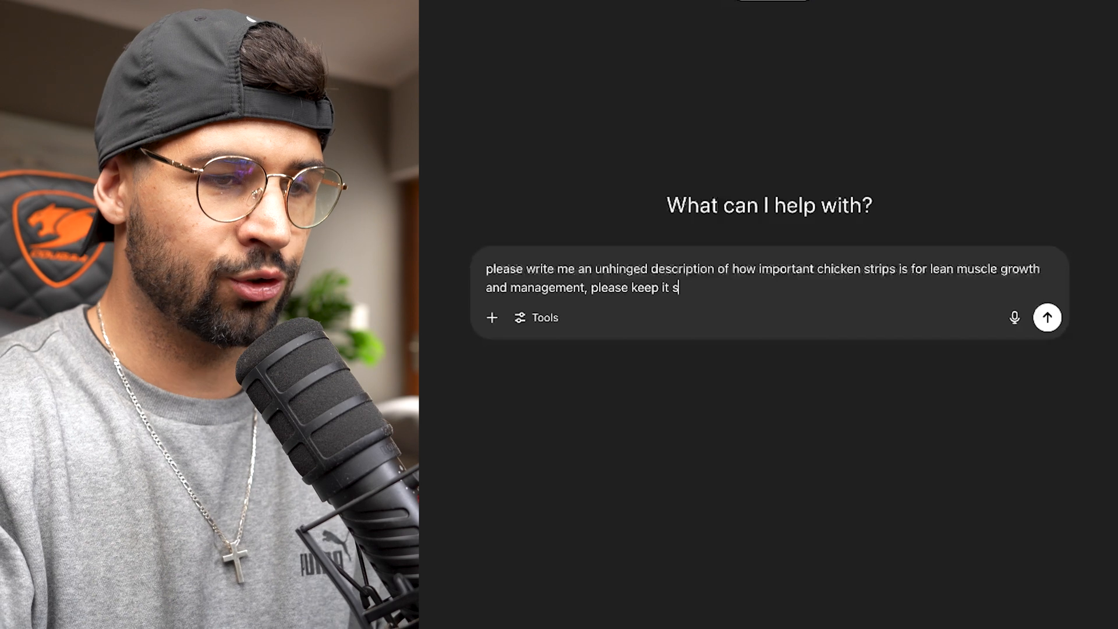
{"action": "type", "text": "hort and ent"}
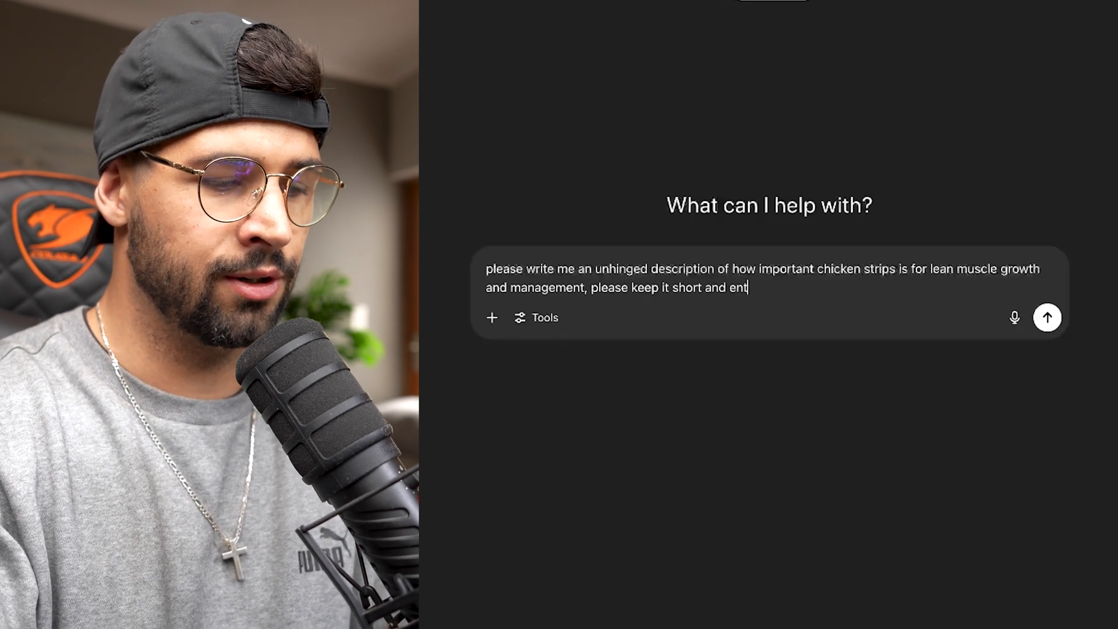
{"action": "type", "text": "ertaining\\"}
{"action": "key", "text": "Return"}
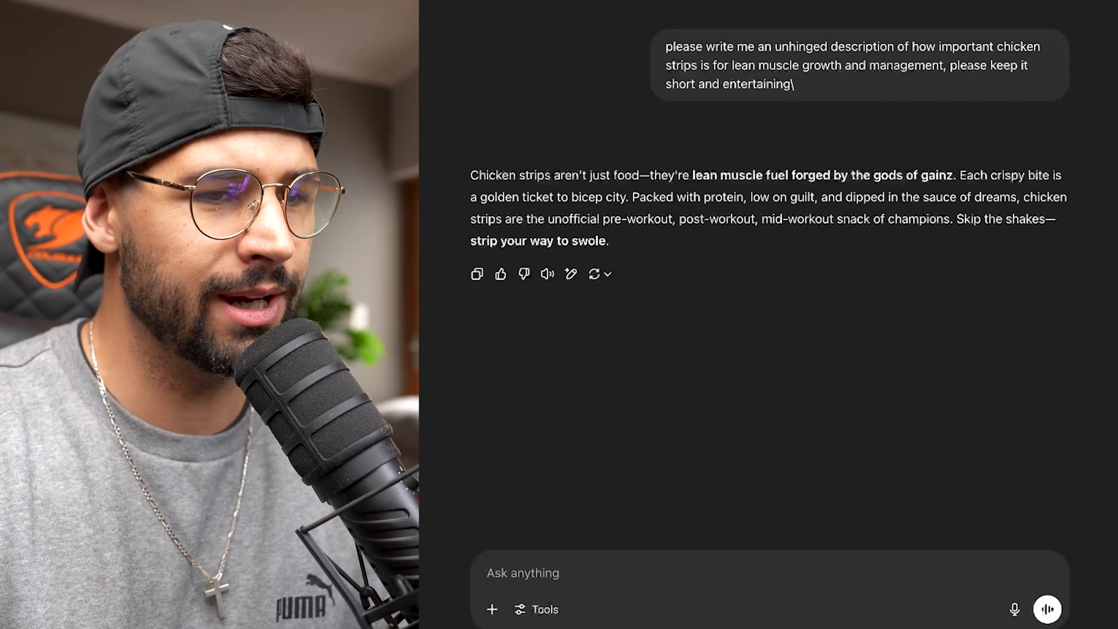
- Copy the reply from "Chicken strips" through "snack of champions." and replace the cottage cheese text with it in After Effects
{"action": "left_click_drag", "start_coordinate": [470, 174], "coordinate": [954, 212]}
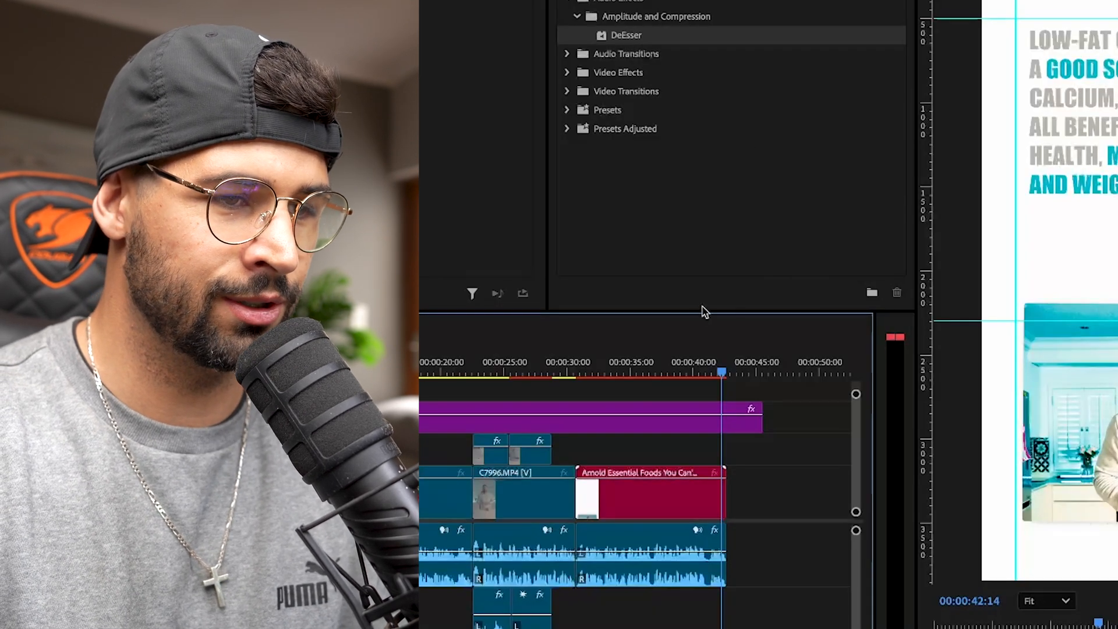
{"action": "key", "text": "super+Tab"}
{"action": "left_click", "coordinate": [661, 252]}
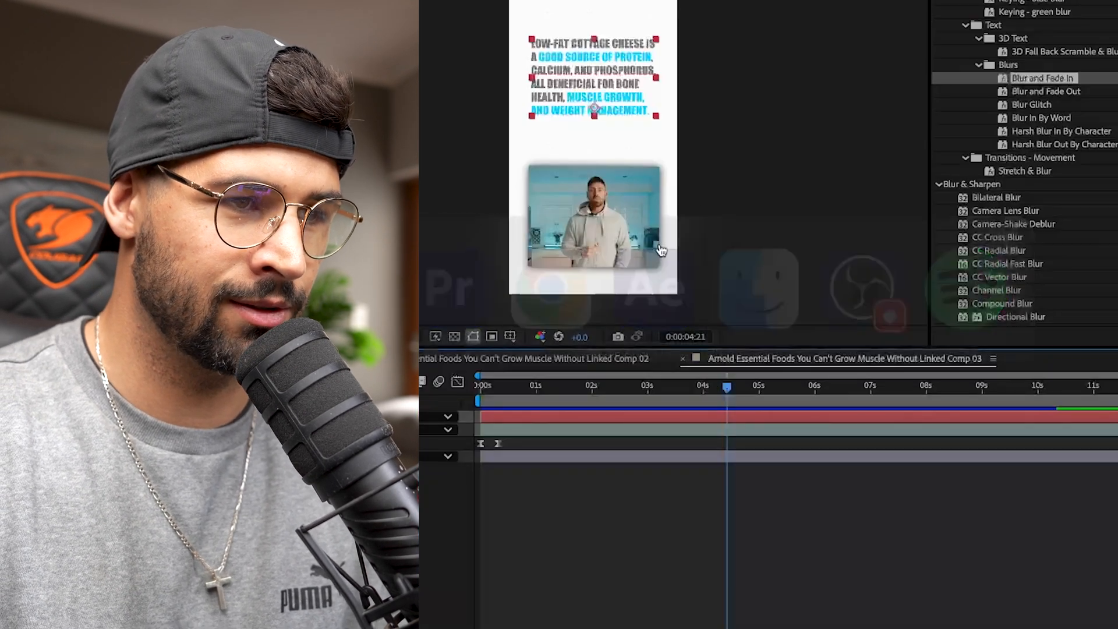
{"action": "double_click", "coordinate": [460, 165]}
{"action": "key", "text": "super+v"}
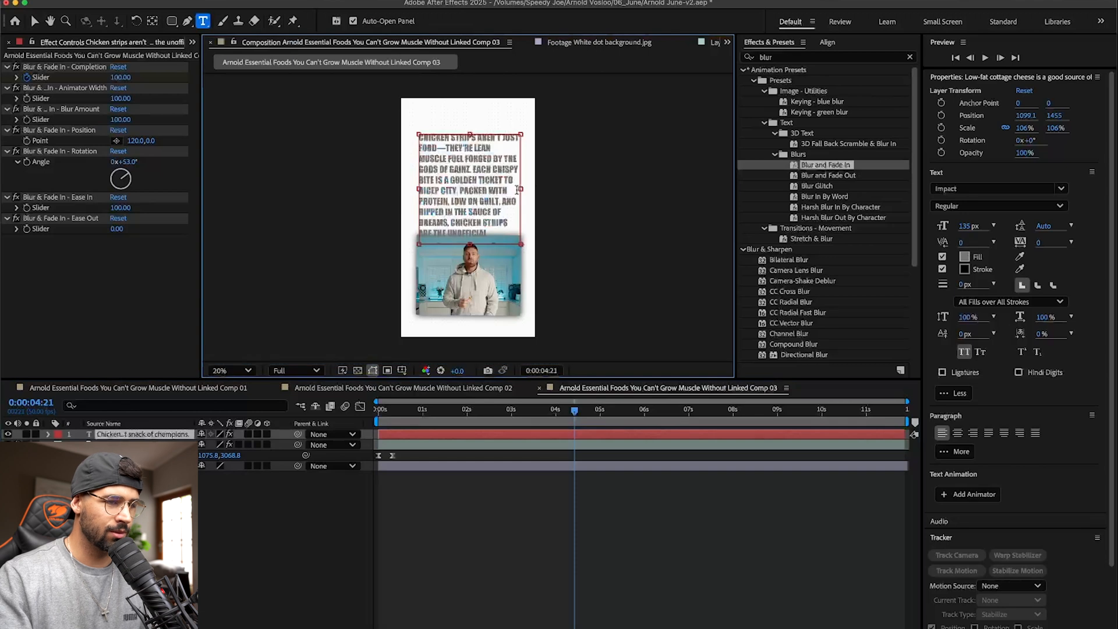
- Reduce the font size of the whole chicken strips text to 106 px and preview the composition from the start
{"action": "key", "text": "super+a"}
{"action": "left_click_drag", "start_coordinate": [966, 226], "coordinate": [947, 225]}
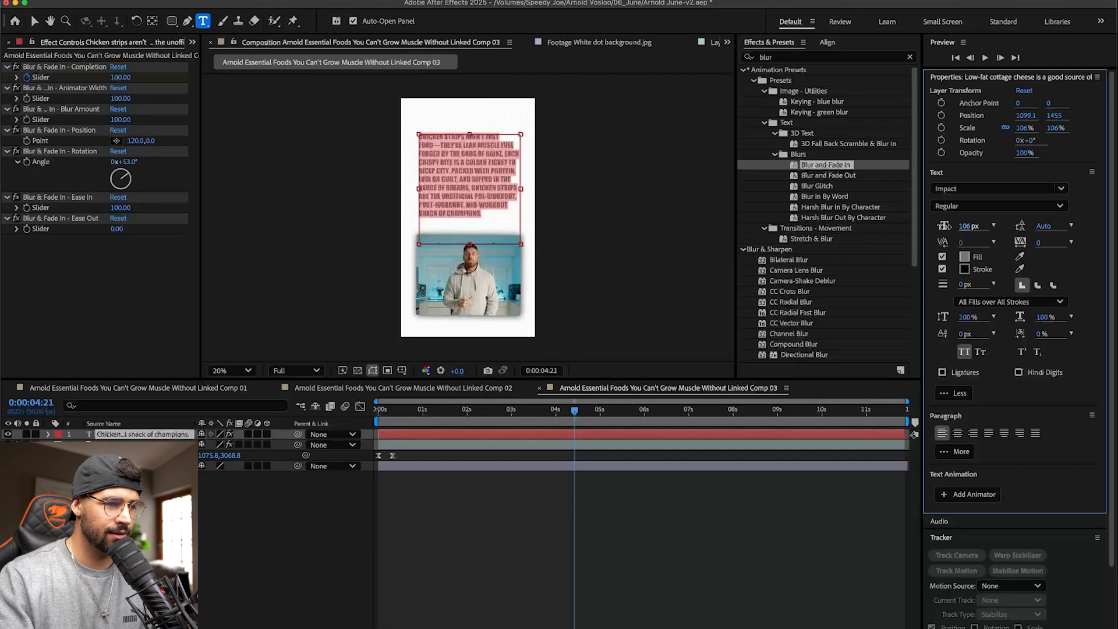
{"action": "left_click", "coordinate": [442, 185]}
{"action": "left_click_drag", "start_coordinate": [435, 413], "coordinate": [359, 414]}
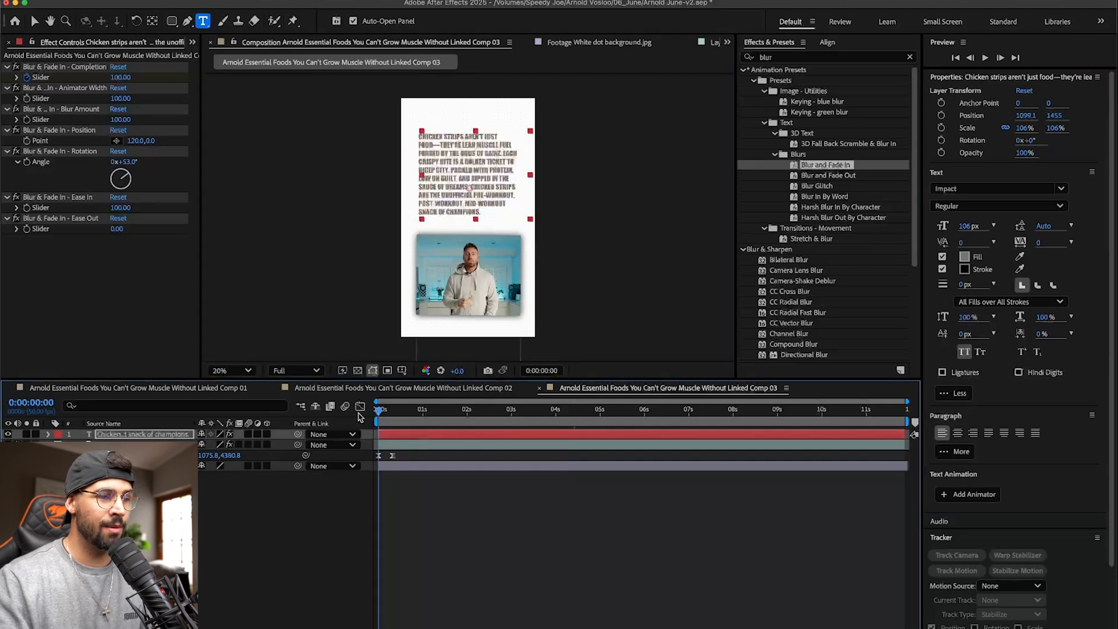
{"action": "left_click", "coordinate": [550, 512]}
{"action": "key", "text": "space"}
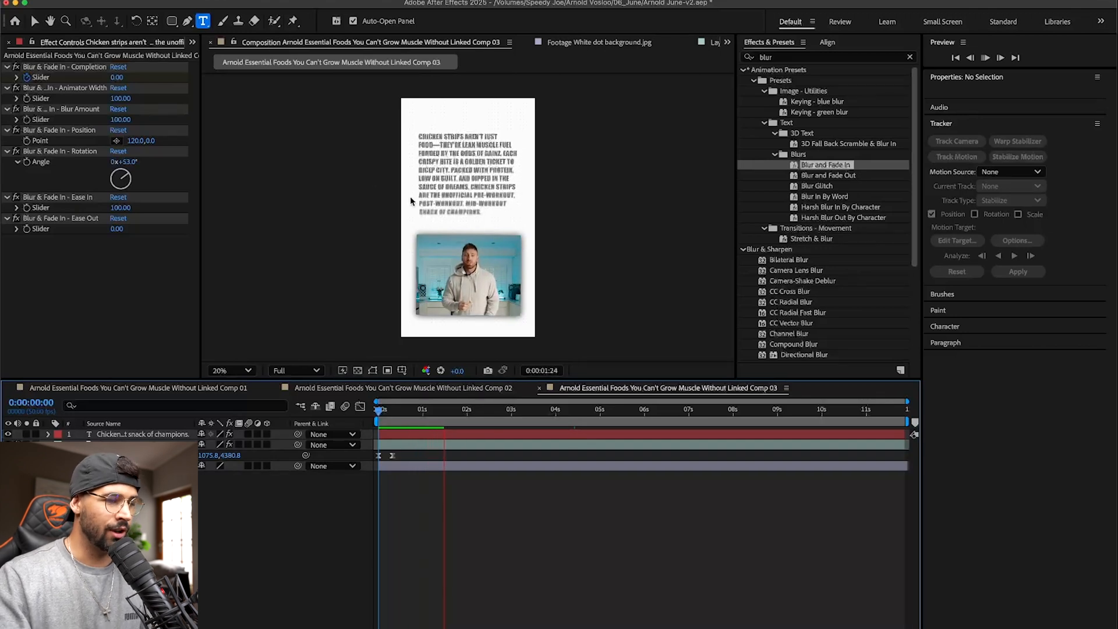
- Set the composition's preview resolution to Quarter and examine the full chicken strips text at 40% zoom
{"action": "left_click", "coordinate": [296, 371]}
{"action": "left_click", "coordinate": [290, 456]}
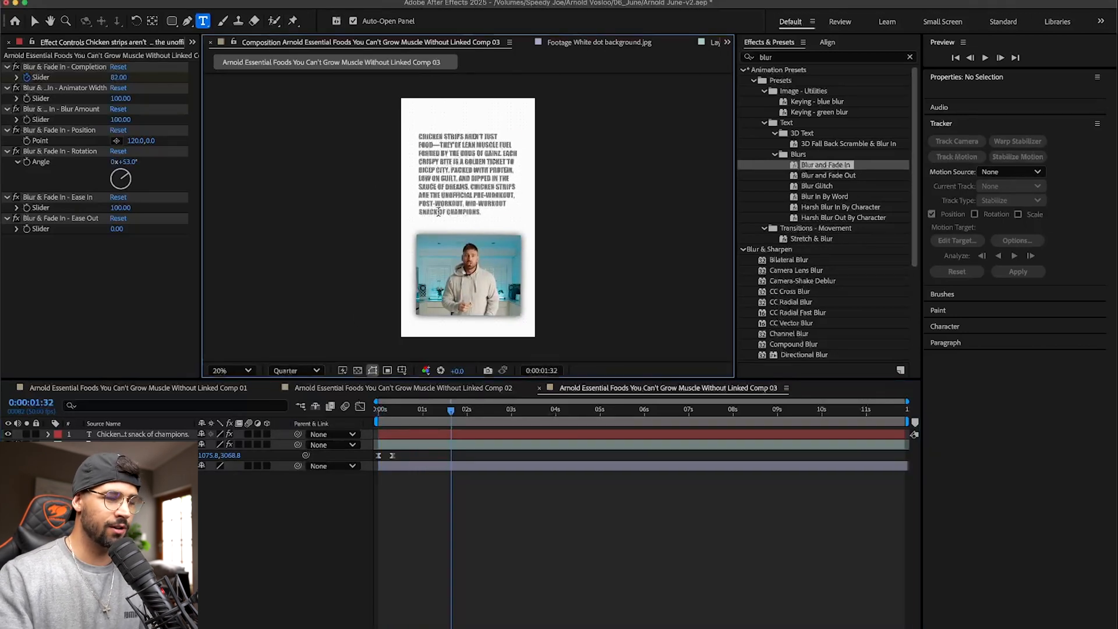
{"action": "scroll", "coordinate": [438, 212], "scroll_direction": "up", "scroll_amount": 2}
{"action": "left_click_drag", "start_coordinate": [466, 414], "coordinate": [552, 412]}
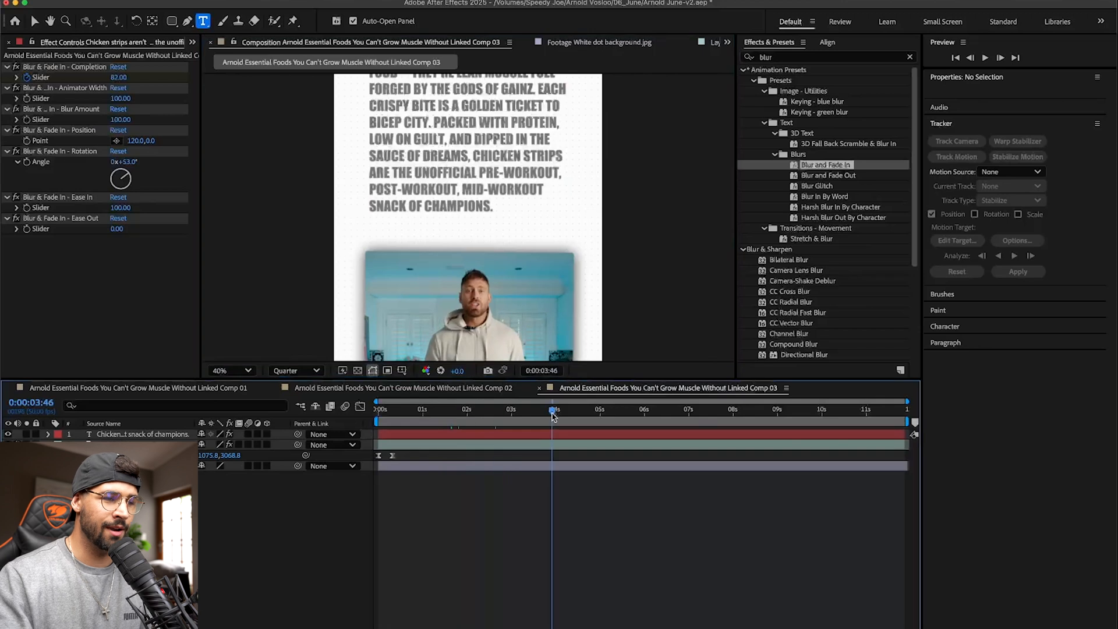
{"action": "left_click", "coordinate": [50, 20]}
{"action": "left_click_drag", "start_coordinate": [455, 126], "coordinate": [476, 206]}
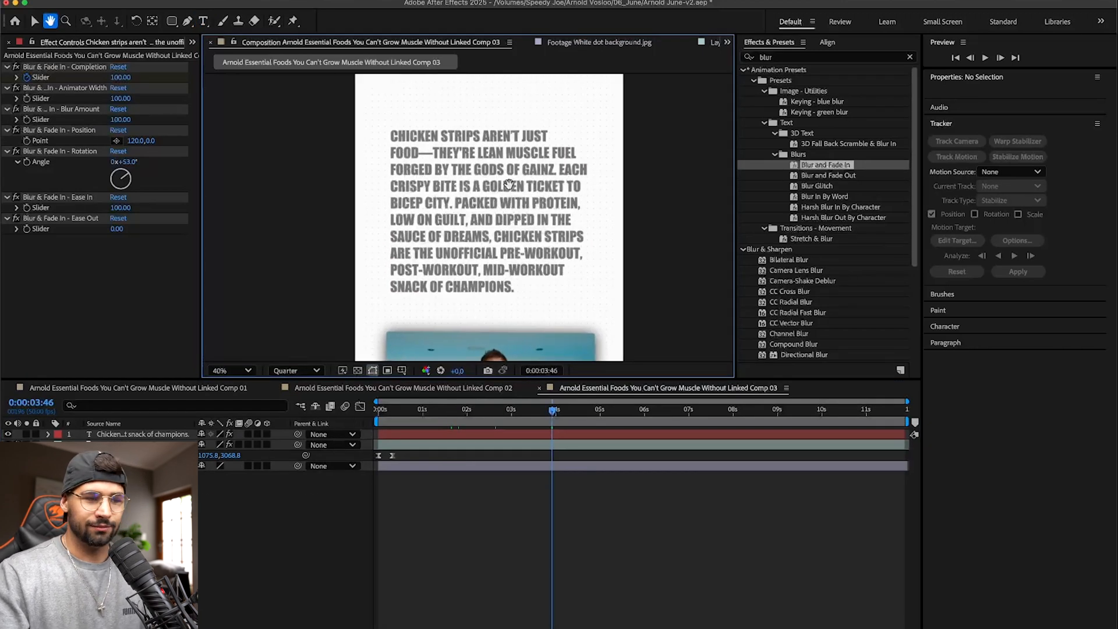
- Change the fill of "lean muscle fuel forged by the gods of gainz" in the text layer to bright cyan
{"action": "key", "text": "t"}
{"action": "key", "text": "t"}
{"action": "left_click", "coordinate": [445, 431]}
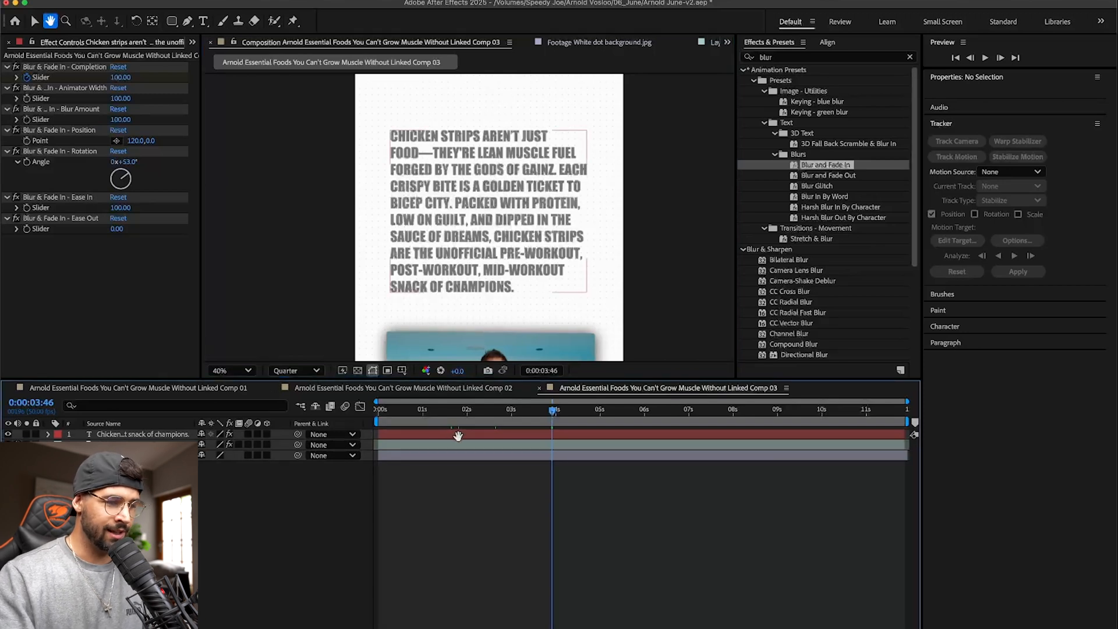
{"action": "key", "text": "v"}
{"action": "left_click", "coordinate": [461, 438]}
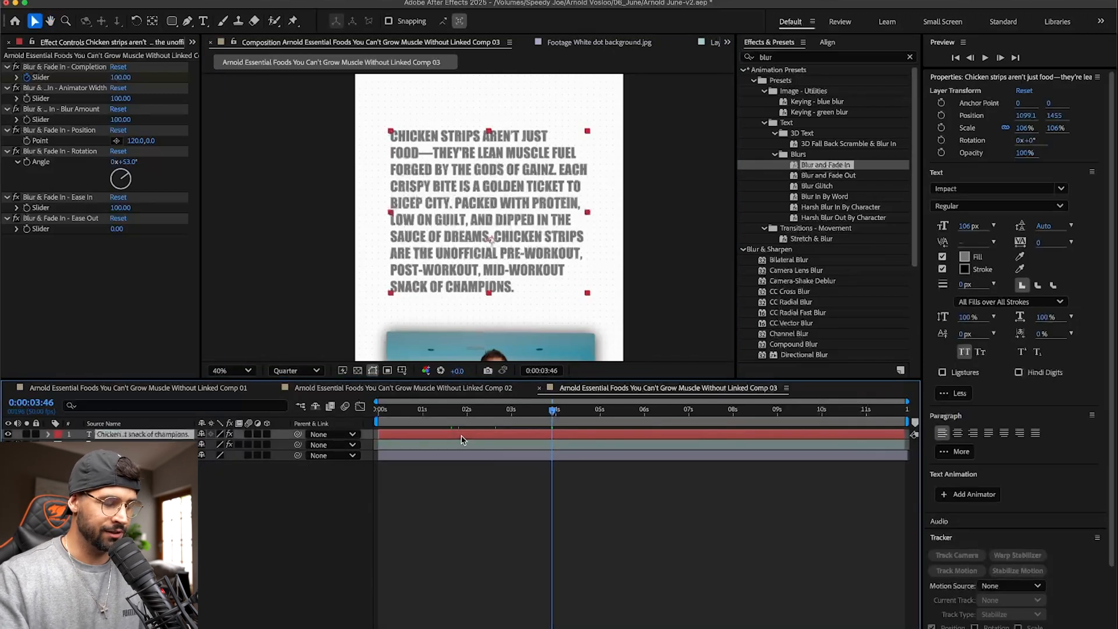
{"action": "double_click", "coordinate": [510, 170]}
{"action": "left_click", "coordinate": [506, 153]}
{"action": "left_click_drag", "start_coordinate": [478, 153], "coordinate": [558, 166]}
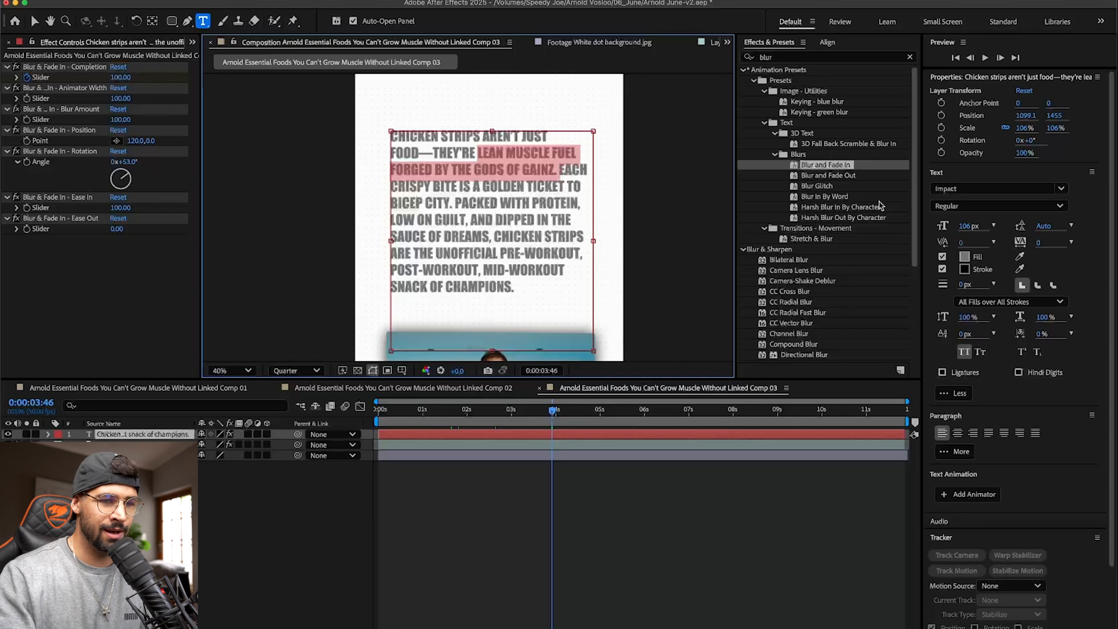
{"action": "left_click", "coordinate": [963, 256]}
{"action": "left_click", "coordinate": [591, 343]}
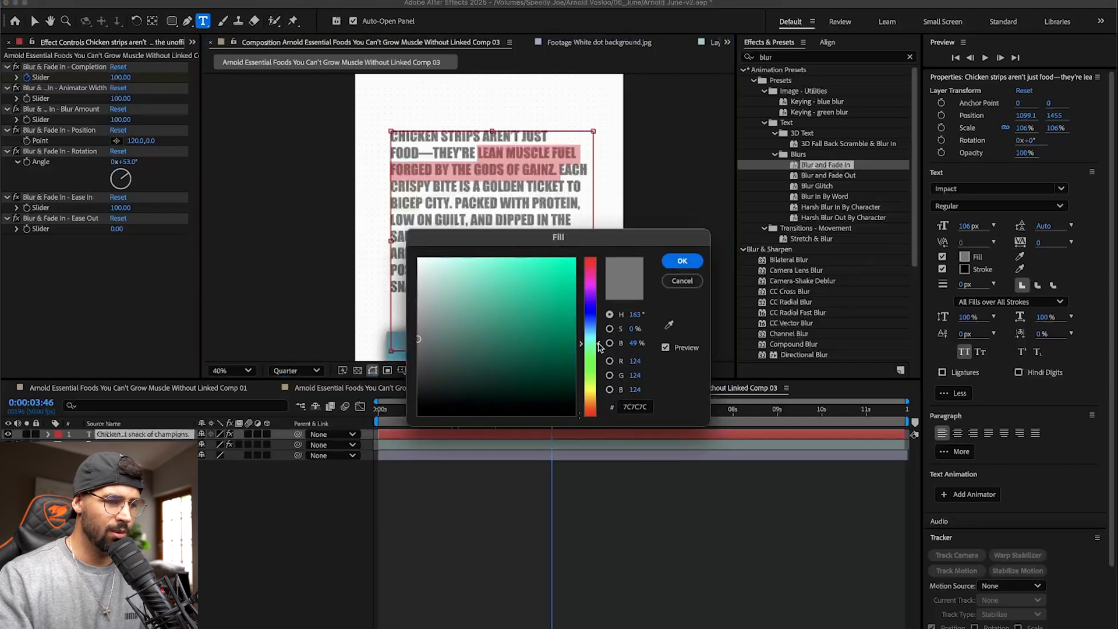
{"action": "left_click_drag", "start_coordinate": [602, 337], "coordinate": [602, 335]}
{"action": "left_click", "coordinate": [541, 299]}
{"action": "left_click", "coordinate": [682, 260]}
{"action": "key", "text": "Escape"}
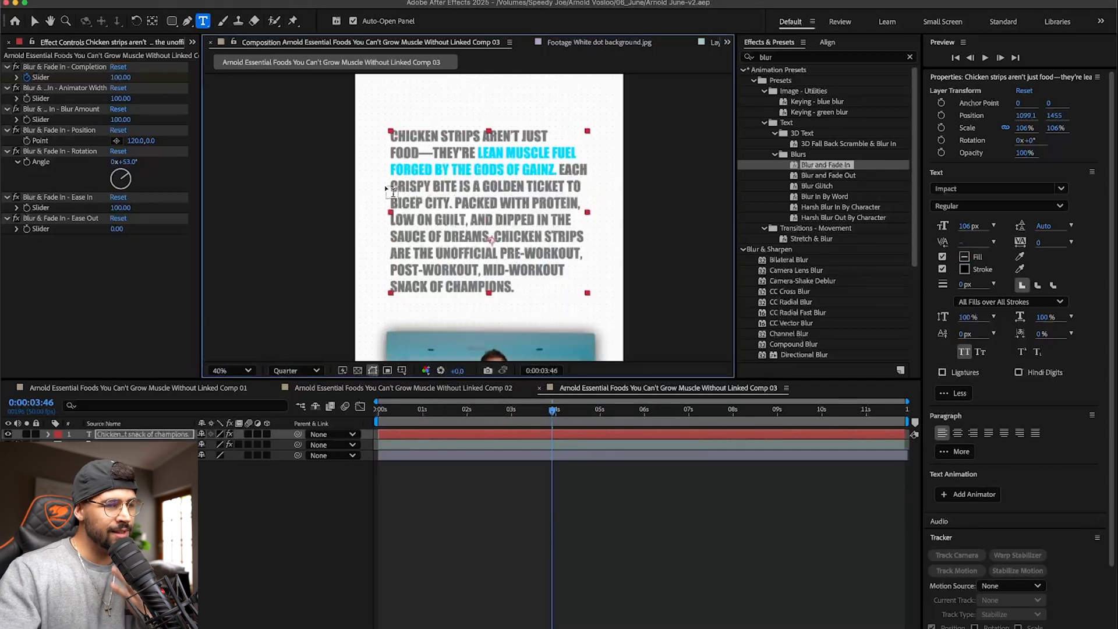
- Delete the word "crispy" from the chicken strips text
{"action": "double_click", "coordinate": [406, 185]}
{"action": "key", "text": "BackSpace"}
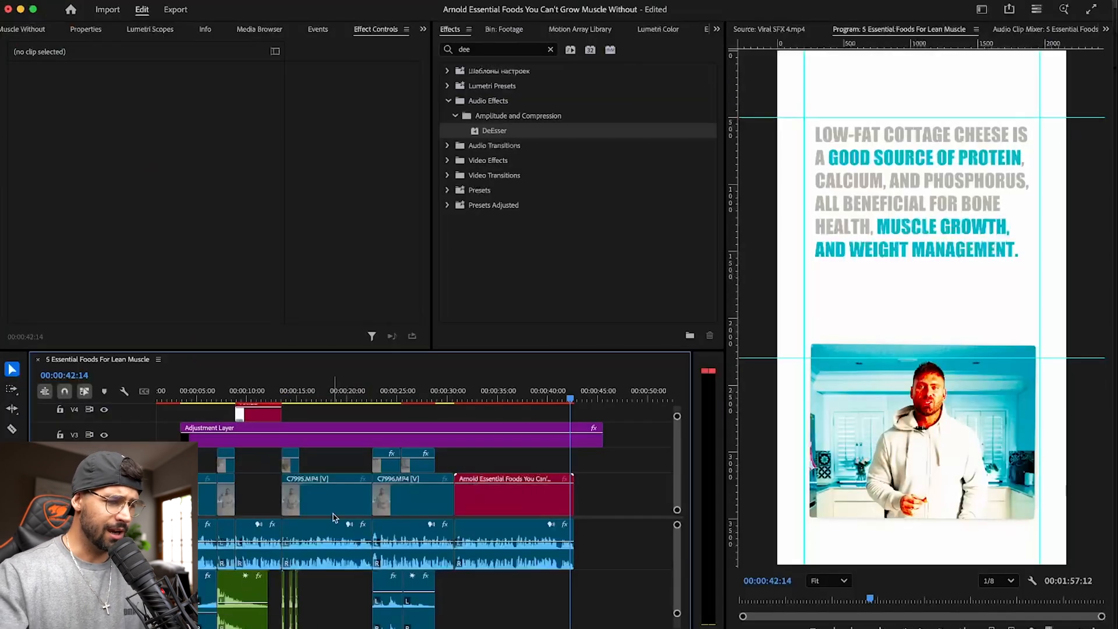
- In Premiere Pro, mark the sequence's Out point at 00:00:42:30, the last frame of the new linked composition clip, and save the project
{"action": "key", "text": "super+s"}
{"action": "key", "text": "Down"}
{"action": "key", "text": "Left"}
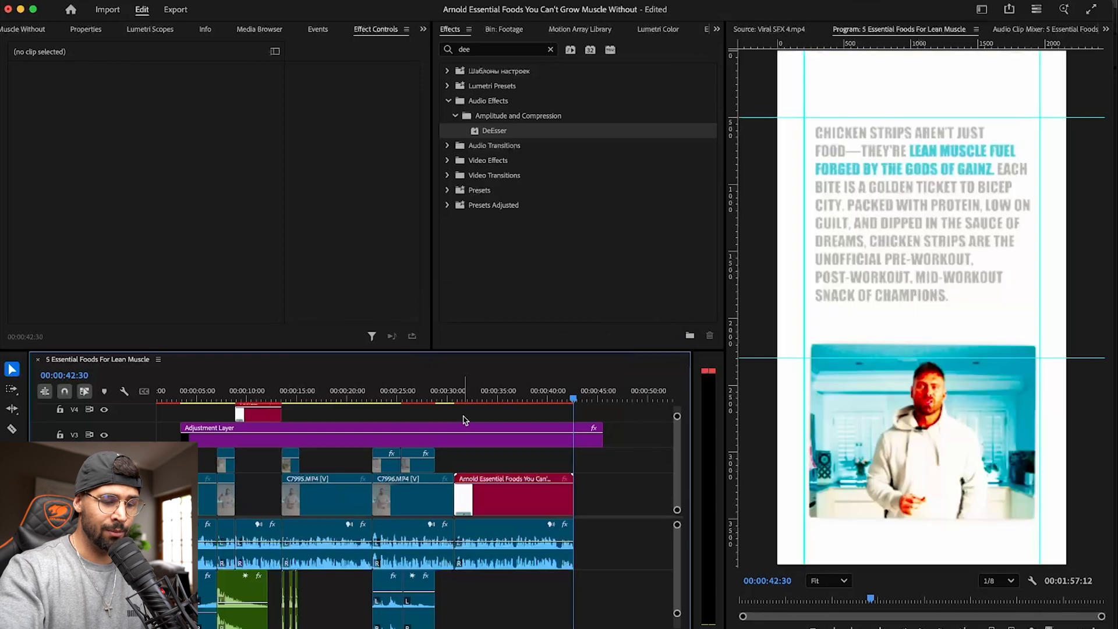
{"action": "key", "text": "o"}
{"action": "key", "text": "super+s"}
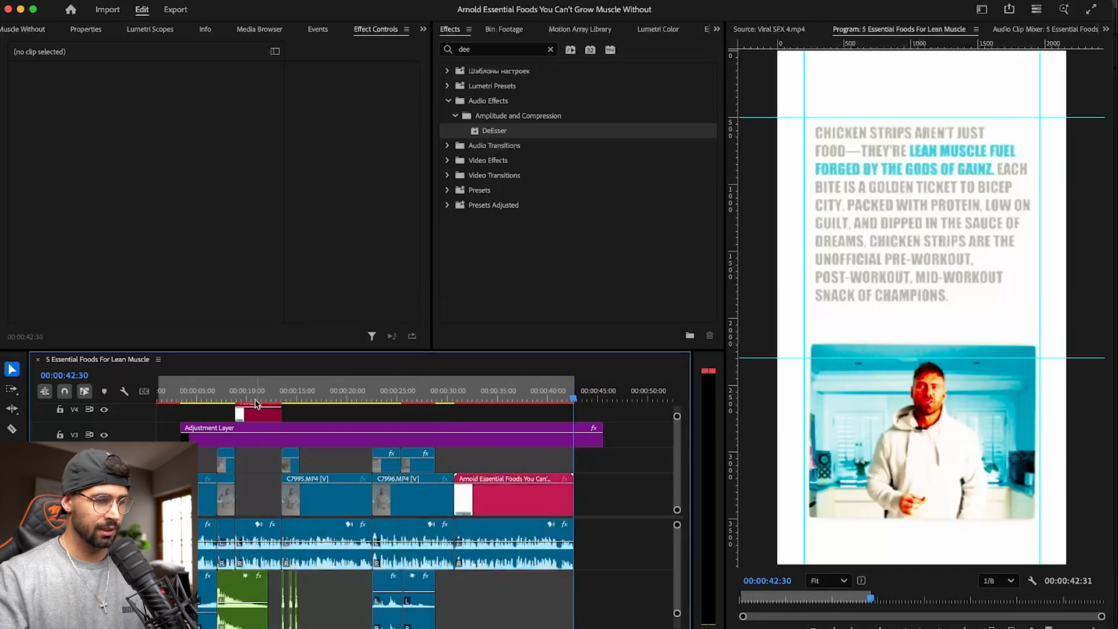
- Return the playhead to 00:00:00:00 and preview the opening title of the sequence
{"action": "left_click_drag", "start_coordinate": [178, 396], "coordinate": [141, 397]}
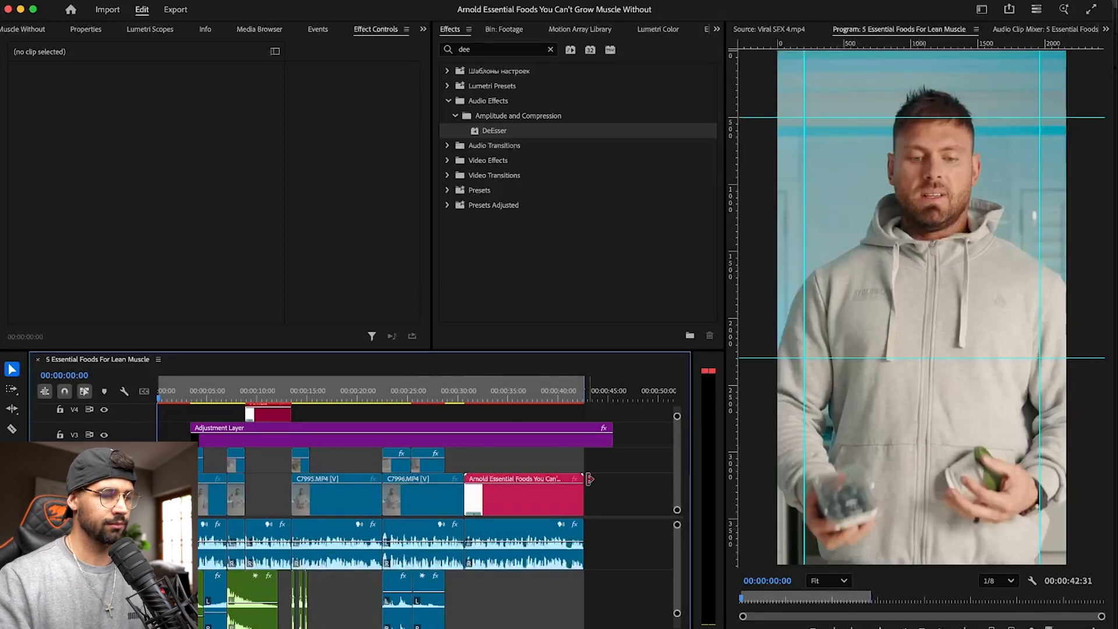
{"action": "key", "text": "space"}
{"action": "key", "text": "space"}
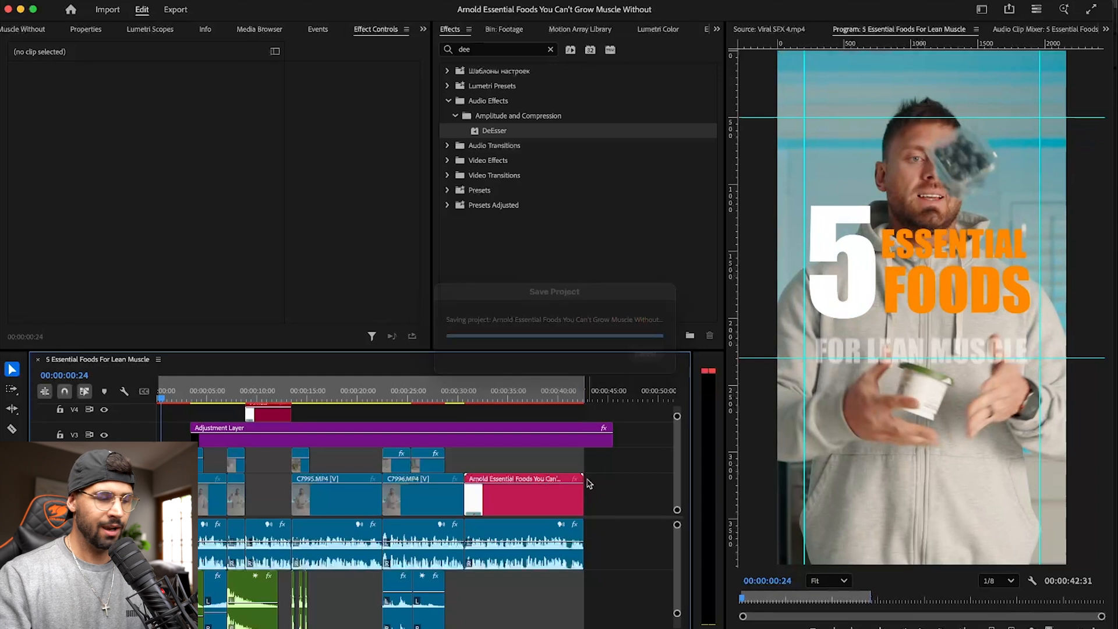
{"action": "key", "text": "space"}
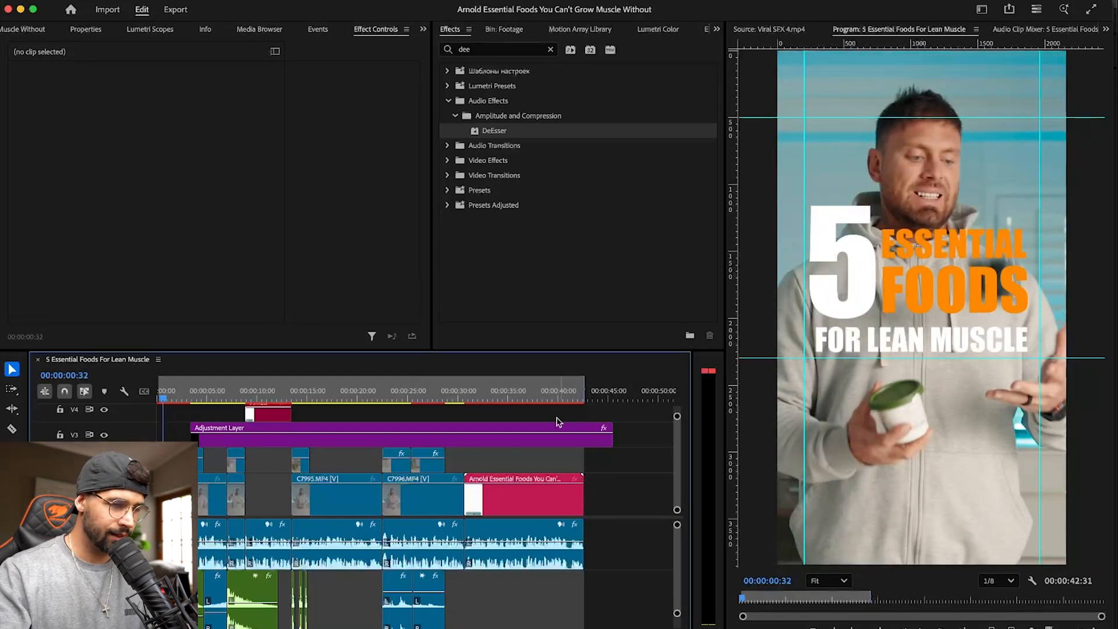
- Enlarge the timeline area vertically so that more video and audio tracks show, and save the project
{"action": "left_click", "coordinate": [520, 333]}
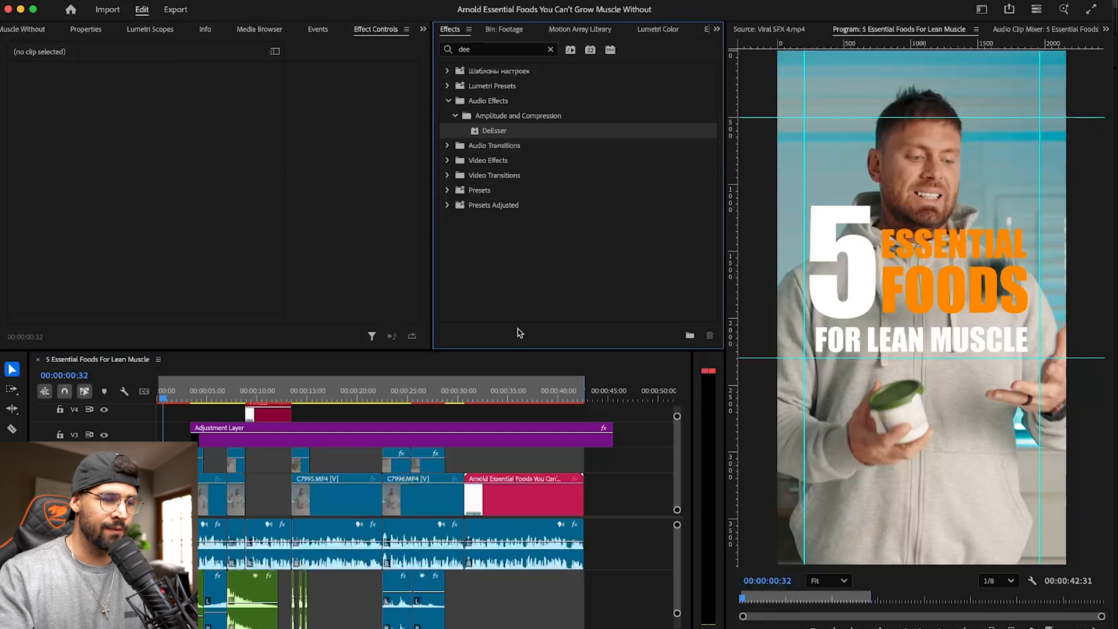
{"action": "left_click_drag", "start_coordinate": [513, 349], "coordinate": [513, 280]}
{"action": "scroll", "coordinate": [524, 519], "scroll_direction": "down", "scroll_amount": 3}
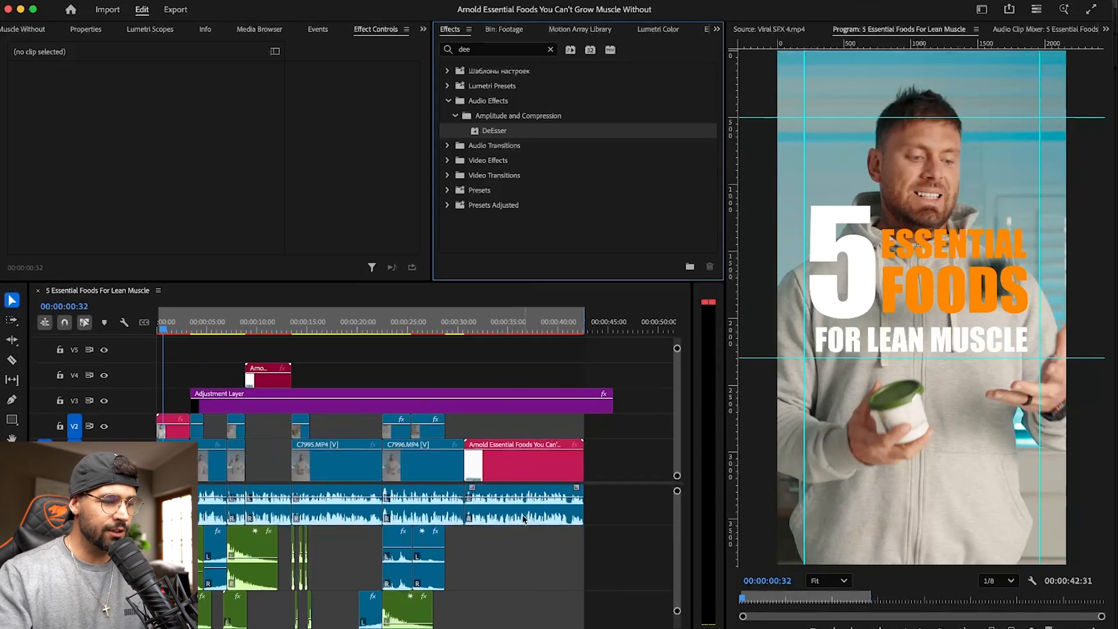
{"action": "scroll", "coordinate": [525, 518], "scroll_direction": "up", "scroll_amount": 3}
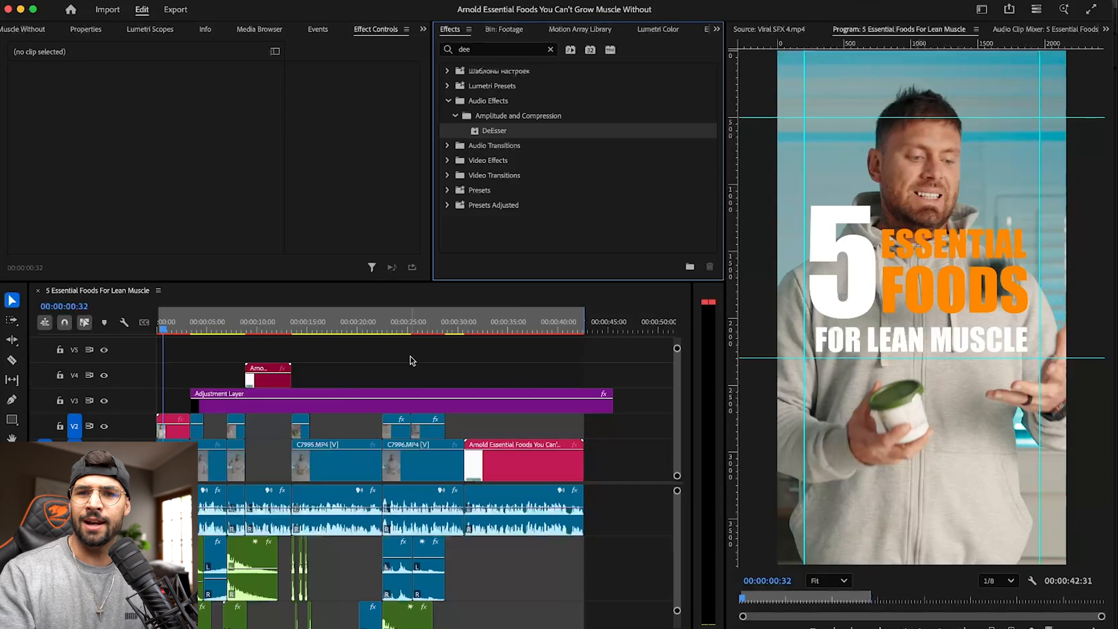
{"action": "key", "text": "super+s"}
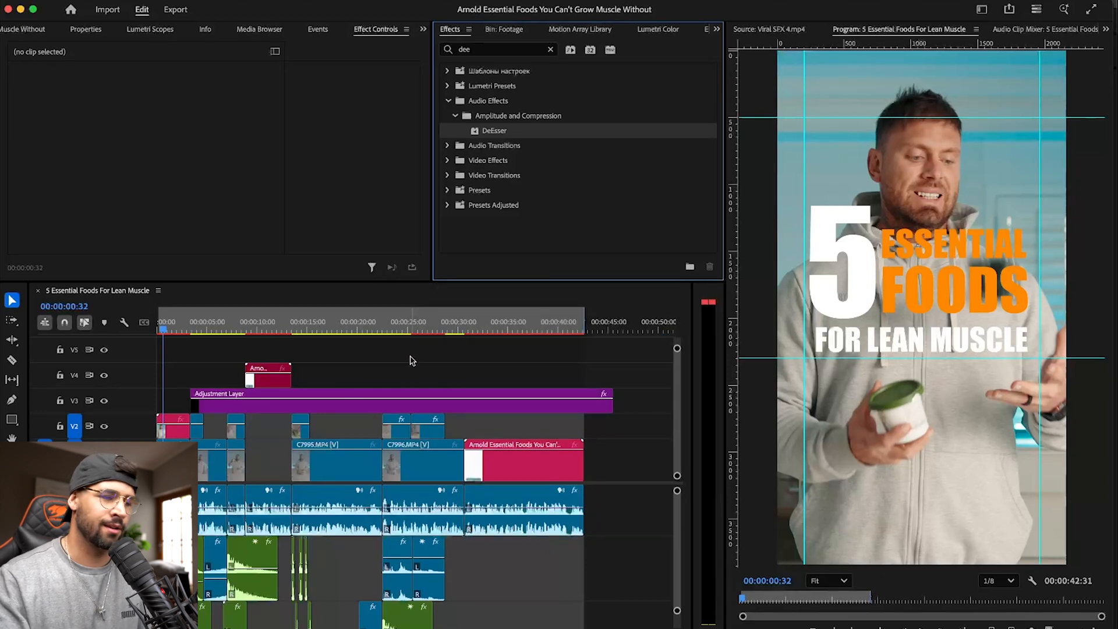
- Duplicate the small gear sound effect and 02 Whoosh.mp3 on their audio tracks to the start of the chicken strips linked composition clip
{"action": "key", "text": "space"}
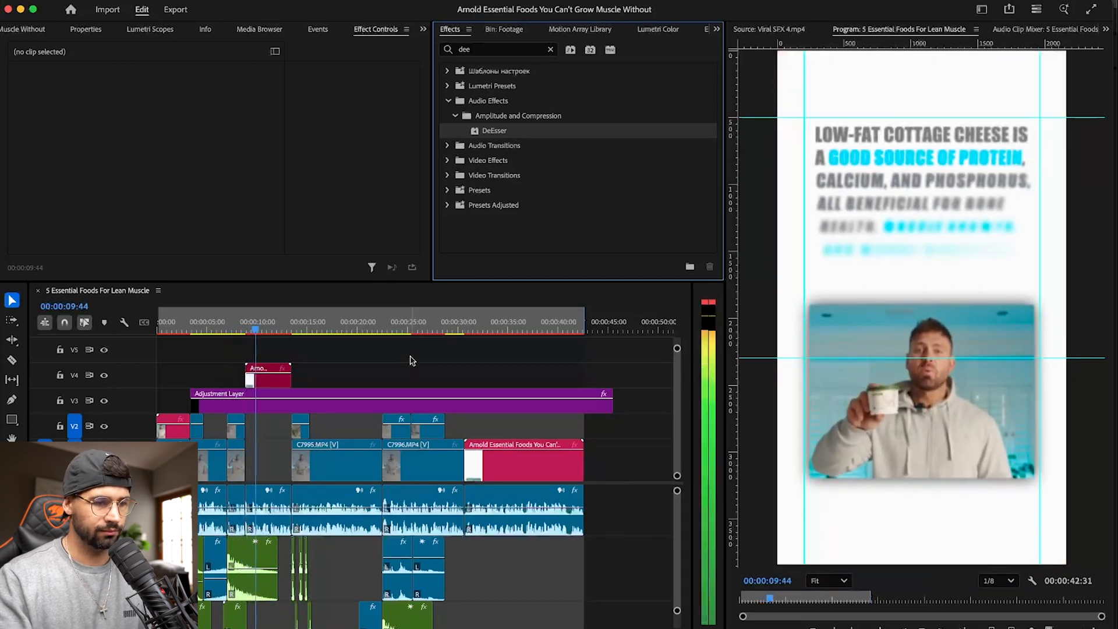
{"action": "scroll", "coordinate": [287, 596], "scroll_direction": "down", "scroll_amount": 4}
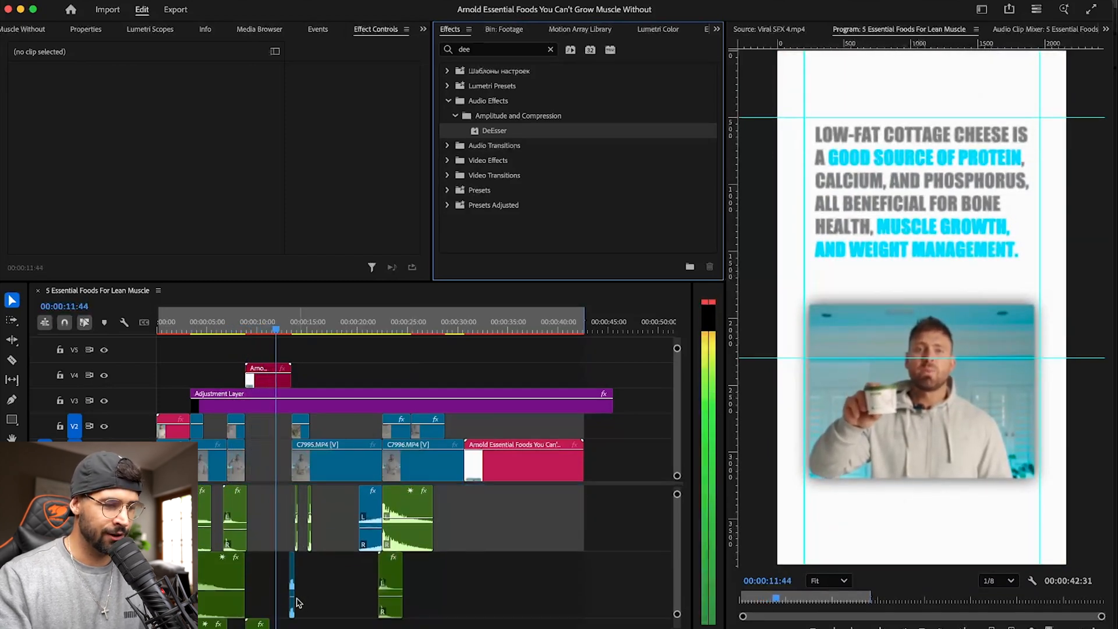
{"action": "scroll", "coordinate": [285, 599], "scroll_direction": "down", "scroll_amount": 4}
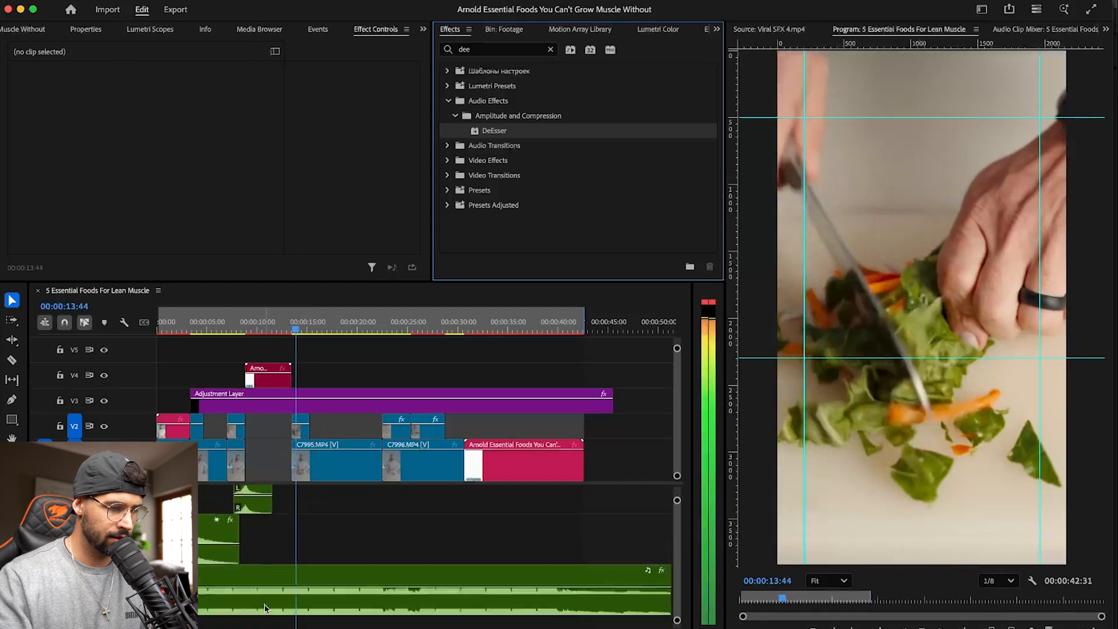
{"action": "scroll", "coordinate": [267, 607], "scroll_direction": "up", "scroll_amount": 6}
{"action": "scroll", "coordinate": [268, 604], "scroll_direction": "down", "scroll_amount": 4}
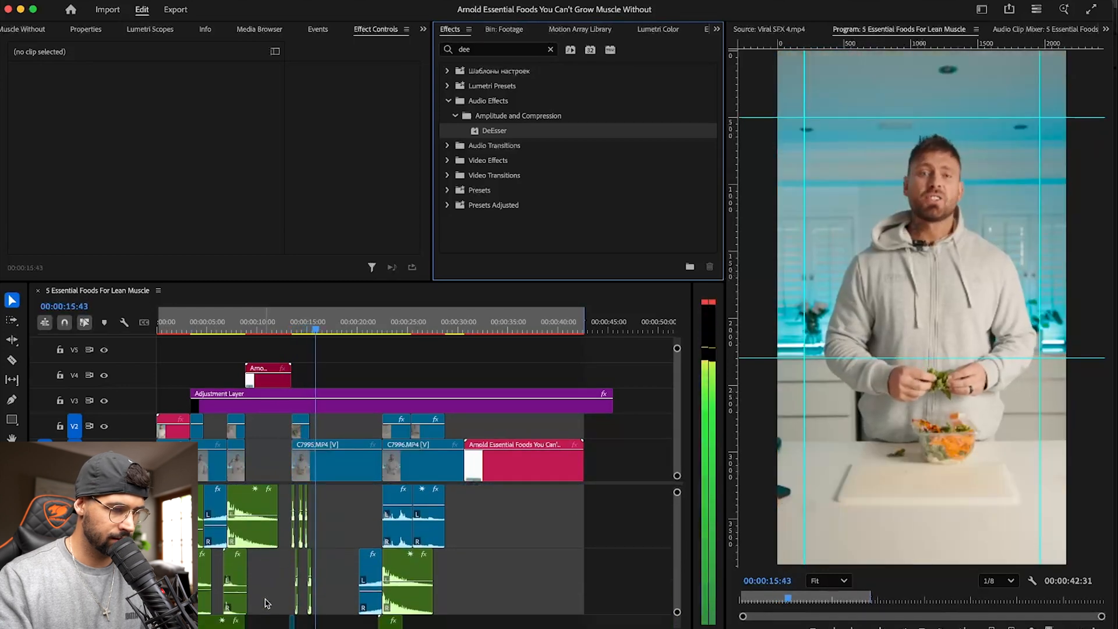
{"action": "scroll", "coordinate": [267, 602], "scroll_direction": "down", "scroll_amount": 3}
{"action": "left_click_drag", "start_coordinate": [258, 603], "coordinate": [481, 503]}
{"action": "scroll", "coordinate": [483, 558], "scroll_direction": "down", "scroll_amount": 1}
{"action": "left_click", "coordinate": [390, 594]}
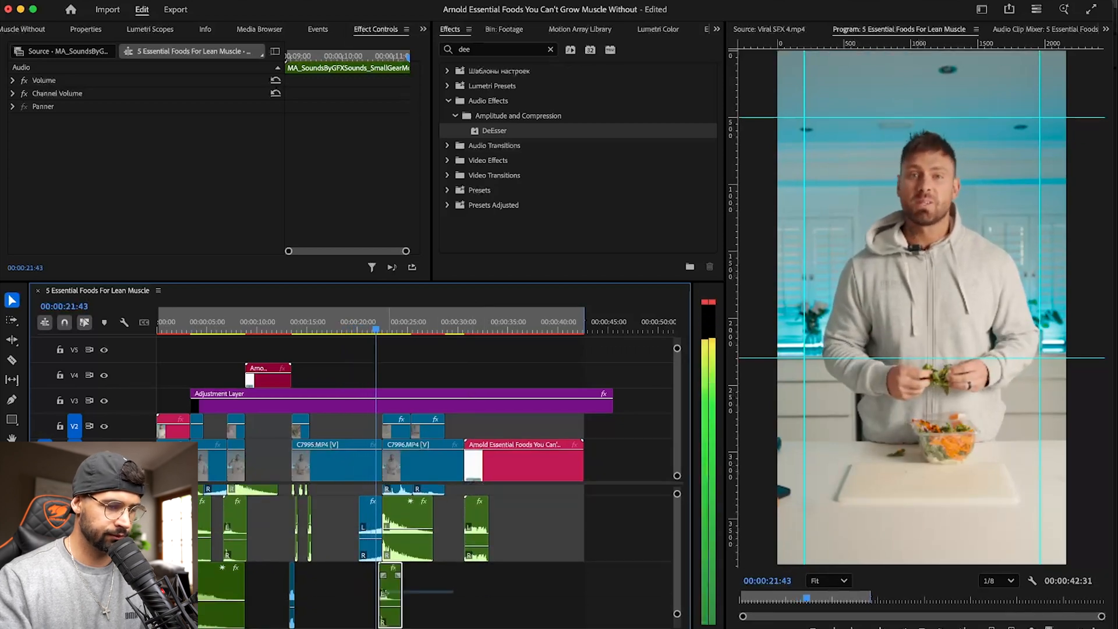
{"action": "left_click_drag", "start_coordinate": [391, 595], "coordinate": [477, 594]}
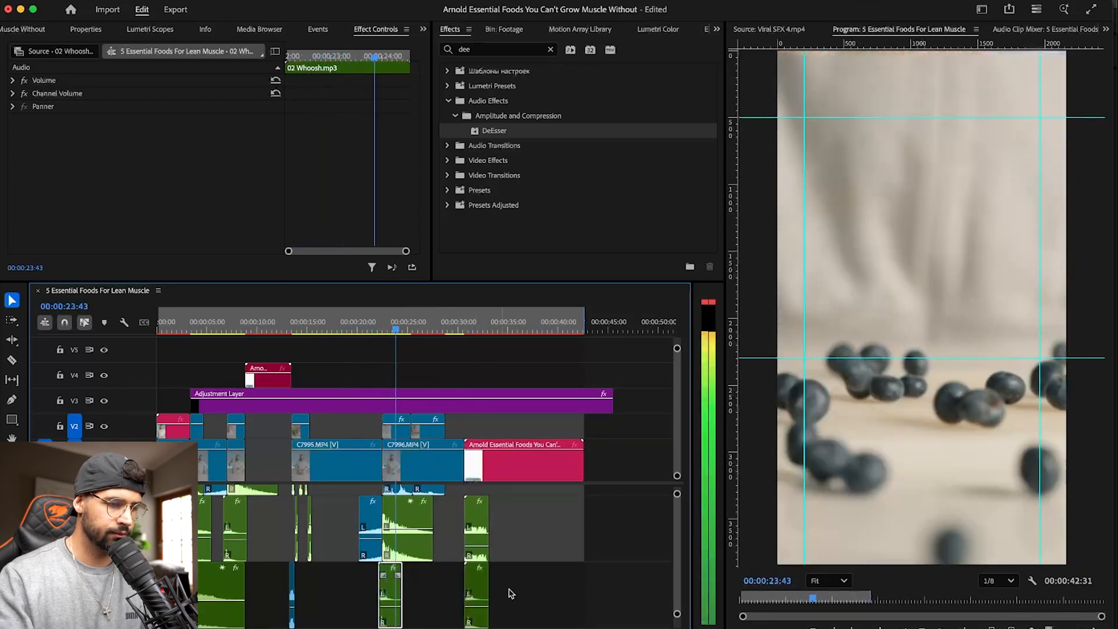
- Move the chicken strips linked composition clip up to V4, above the adjustment layer, and replay its start
{"action": "scroll", "coordinate": [544, 592], "scroll_direction": "up", "scroll_amount": 1}
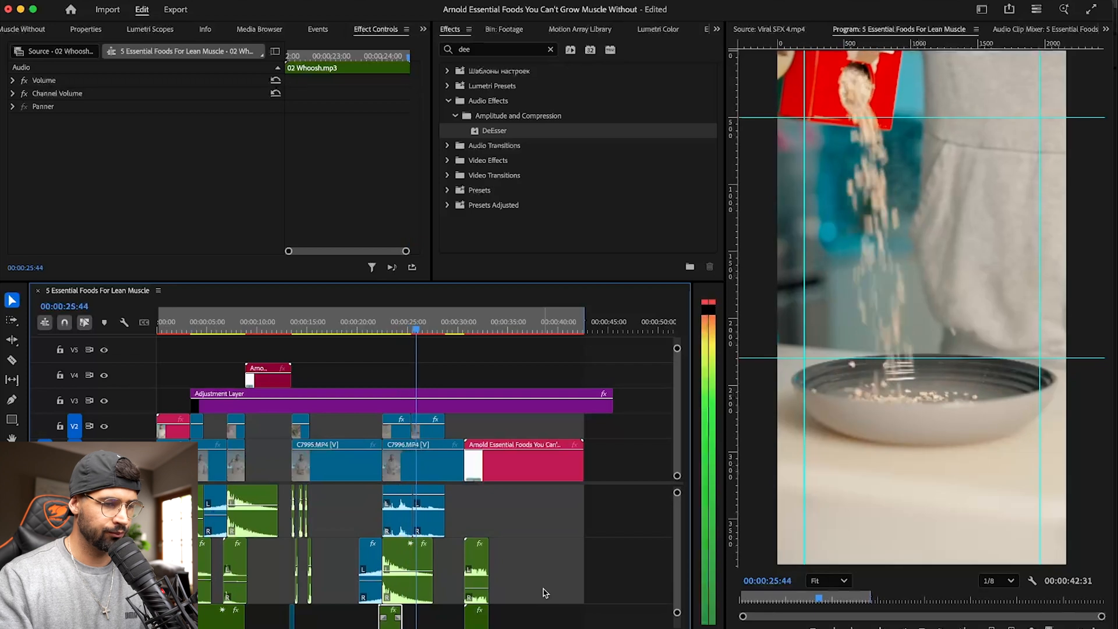
{"action": "scroll", "coordinate": [543, 592], "scroll_direction": "down", "scroll_amount": 1}
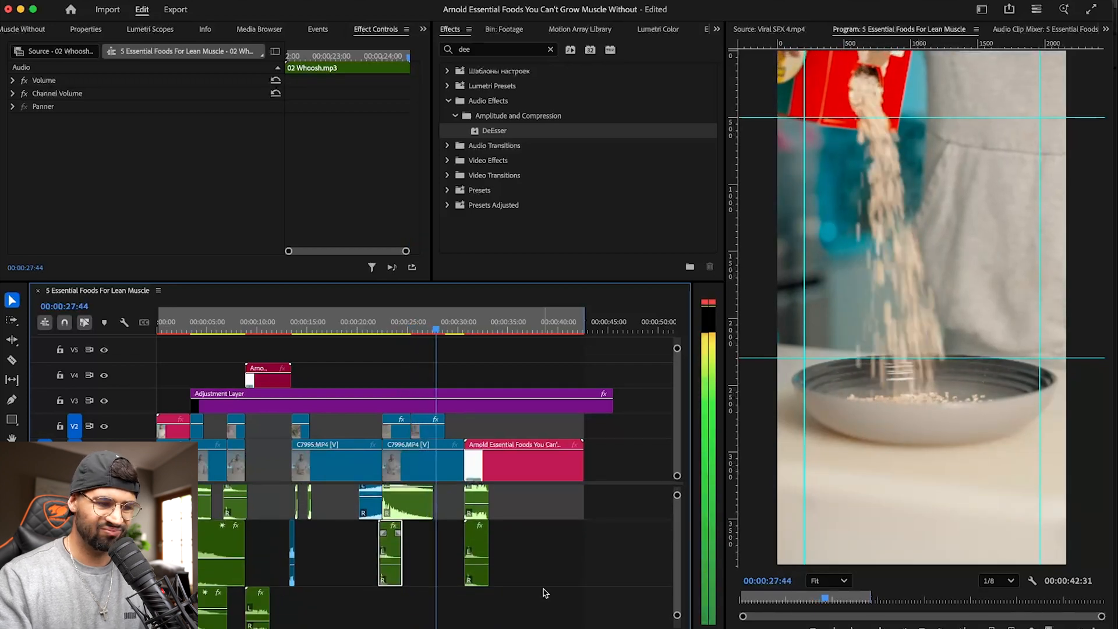
{"action": "scroll", "coordinate": [544, 593], "scroll_direction": "up", "scroll_amount": 1}
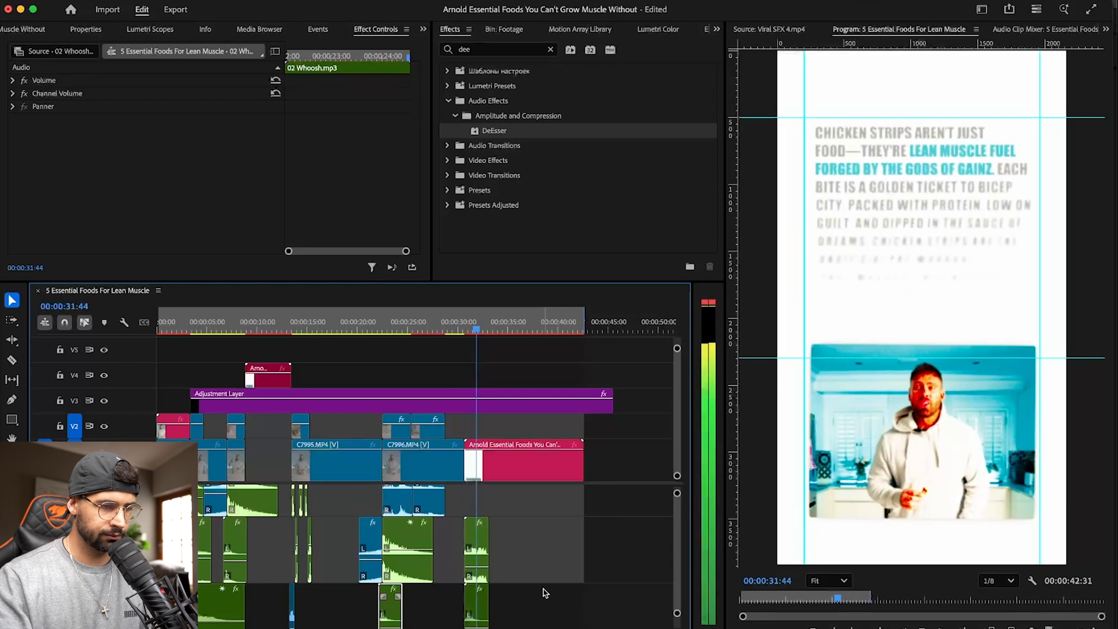
{"action": "left_click_drag", "start_coordinate": [541, 459], "coordinate": [542, 383]}
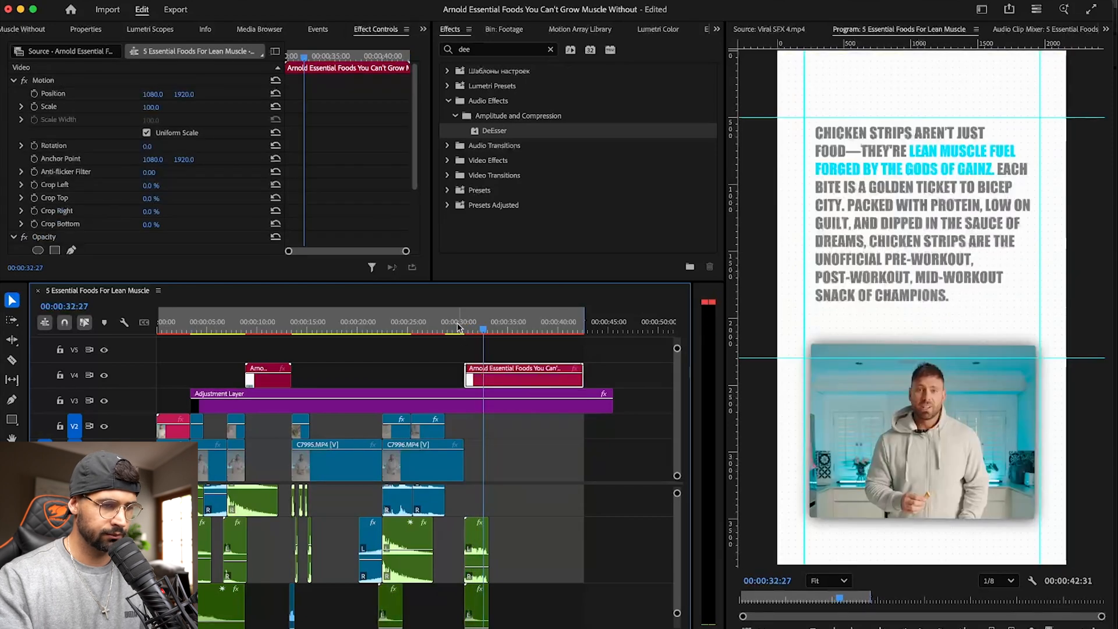
{"action": "left_click", "coordinate": [459, 327]}
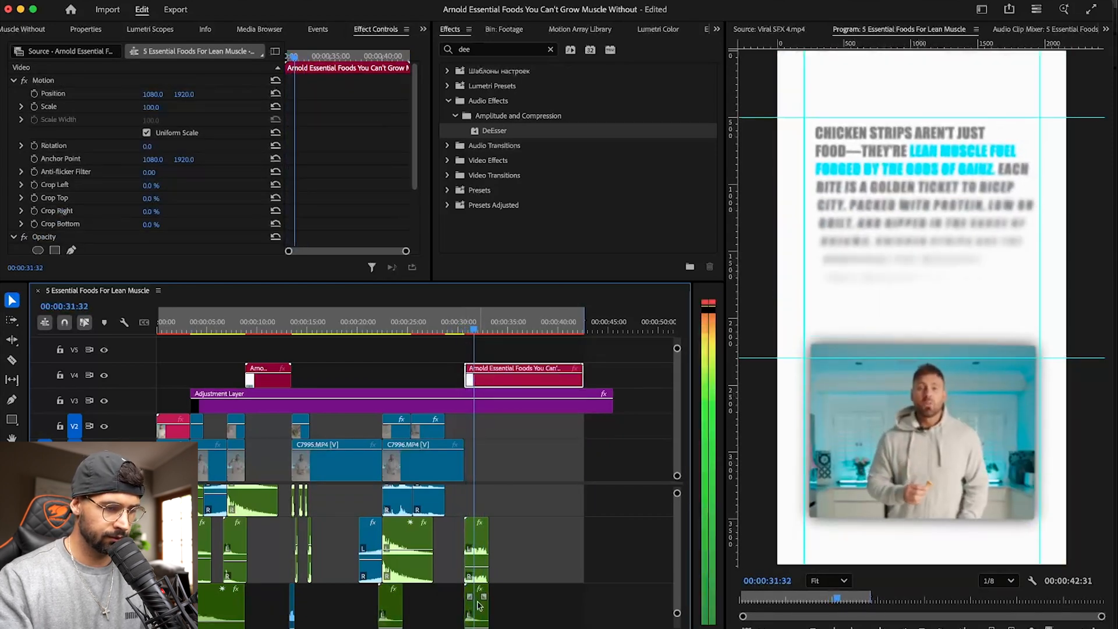
- Shift the copied 02 Whoosh.mp3 about 20 frames earlier so it begins before the chicken strips clip, and save the project
{"action": "scroll", "coordinate": [500, 602], "scroll_direction": "down", "scroll_amount": 3}
{"action": "key", "text": "space"}
{"action": "key", "text": "Up"}
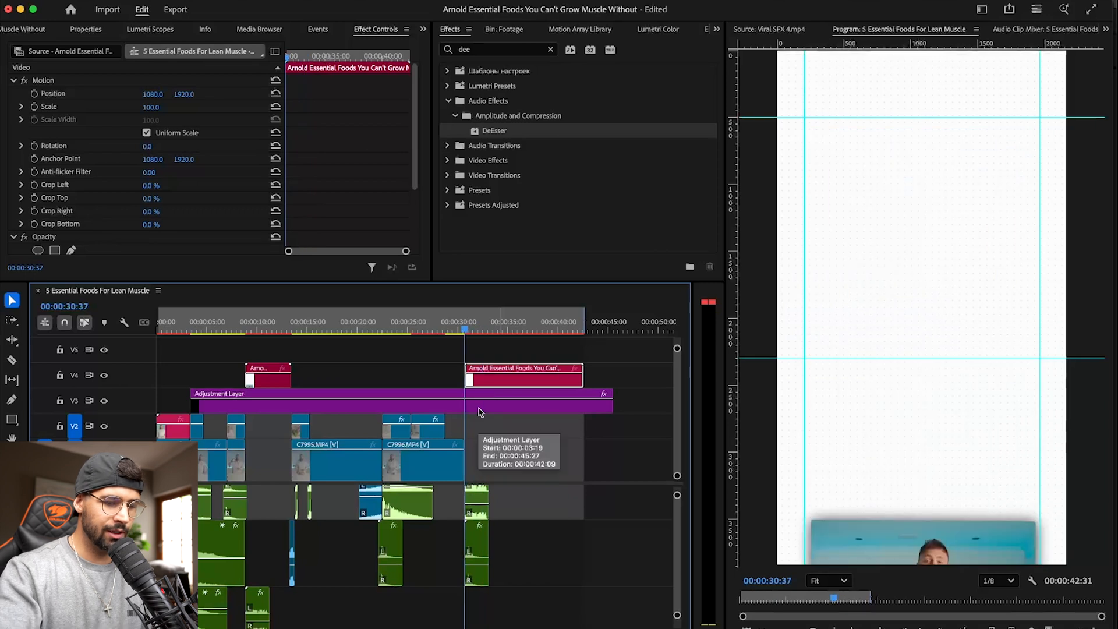
{"action": "key", "text": "equal"}
{"action": "key", "text": "equal"}
{"action": "left_click", "coordinate": [460, 546]}
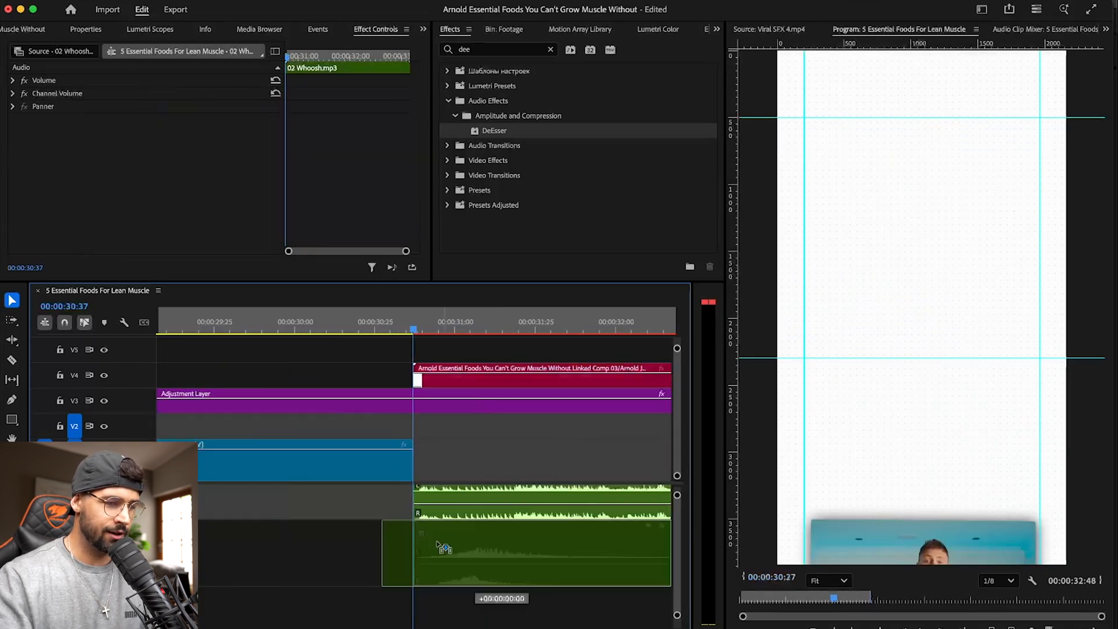
{"action": "left_click_drag", "start_coordinate": [452, 551], "coordinate": [442, 550]}
{"action": "key", "text": "super+s"}
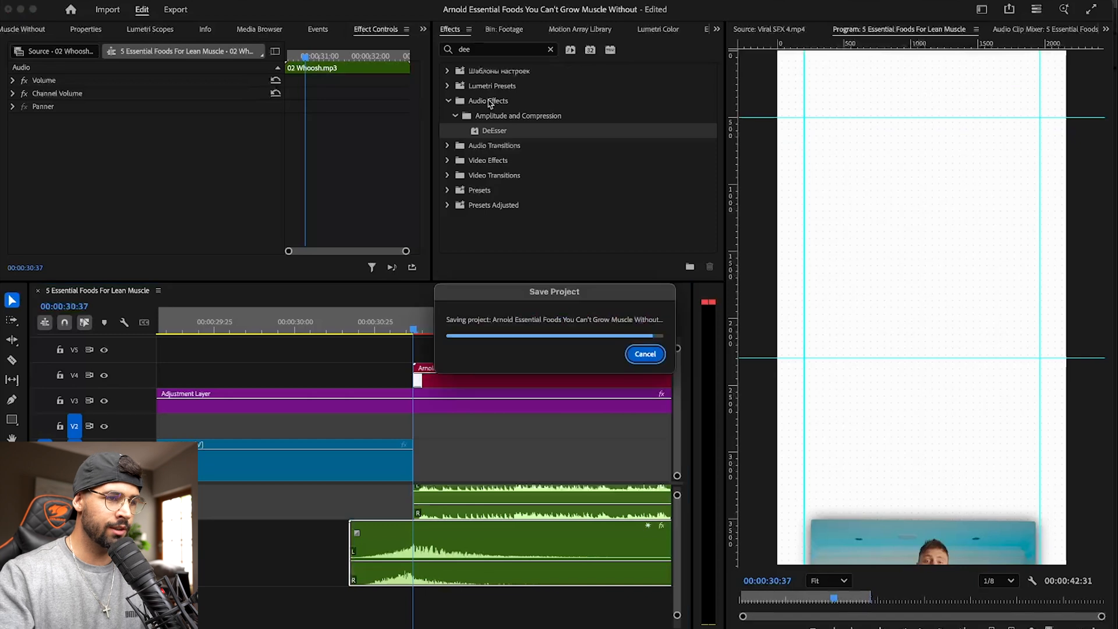
- Find the Lowpass audio effect, apply it to the copied small gear sound clip, and listen to it
{"action": "left_click", "coordinate": [550, 49]}
{"action": "left_click", "coordinate": [524, 51]}
{"action": "type", "text": "low"}
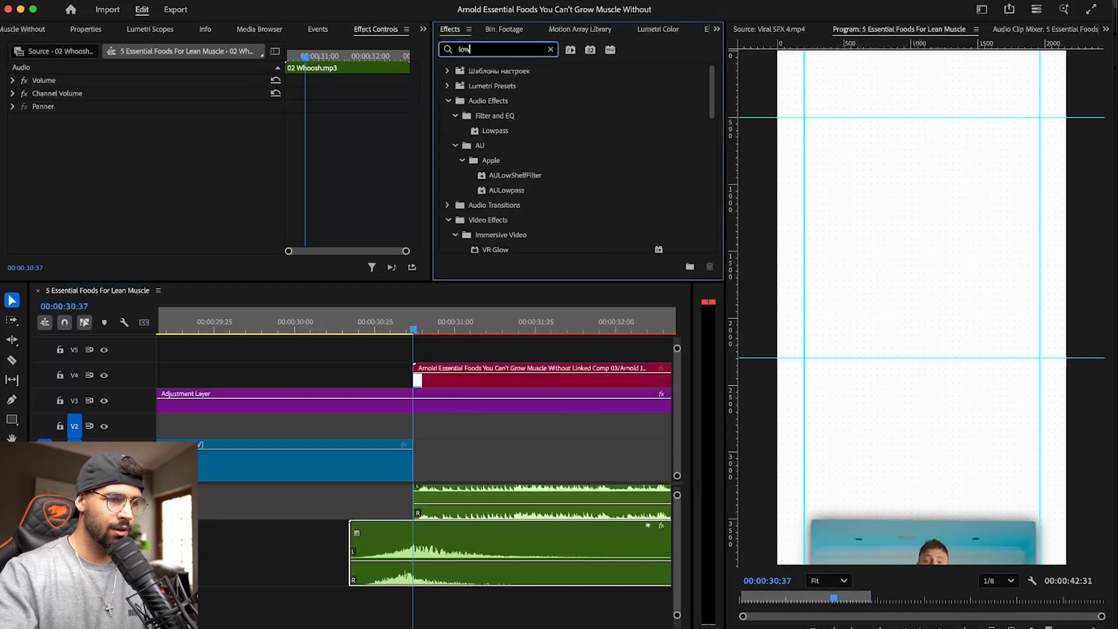
{"action": "left_click_drag", "start_coordinate": [496, 126], "coordinate": [496, 502]}
{"action": "key", "text": "space"}
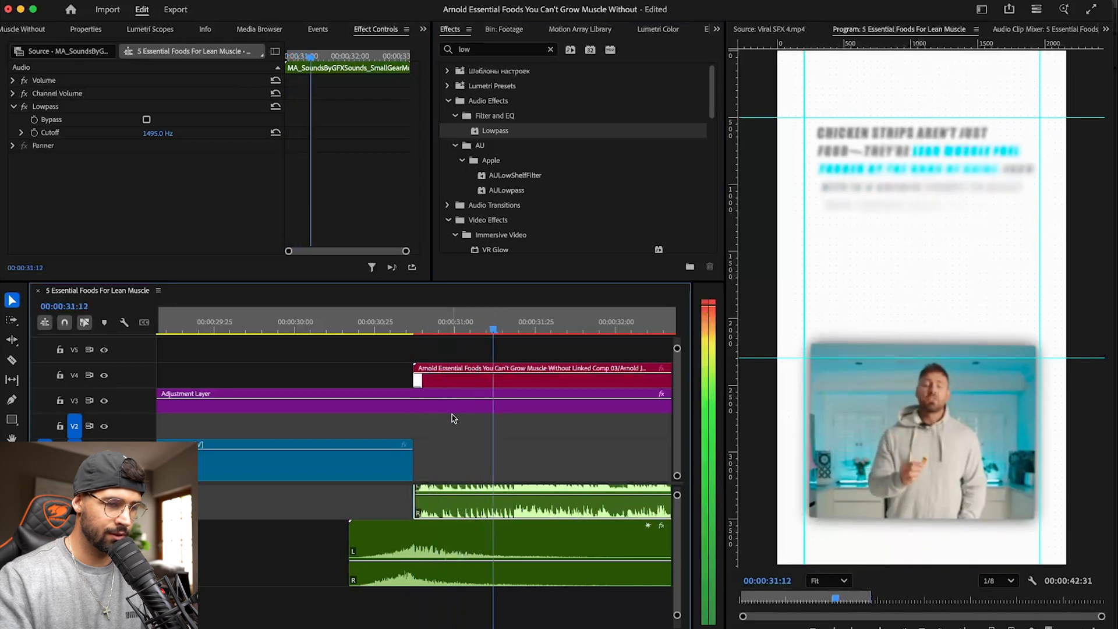
- Raise the volume of the copied small gear sound clip and audition it from the start of the chicken strips clip
{"action": "left_click_drag", "start_coordinate": [514, 536], "coordinate": [517, 509]}
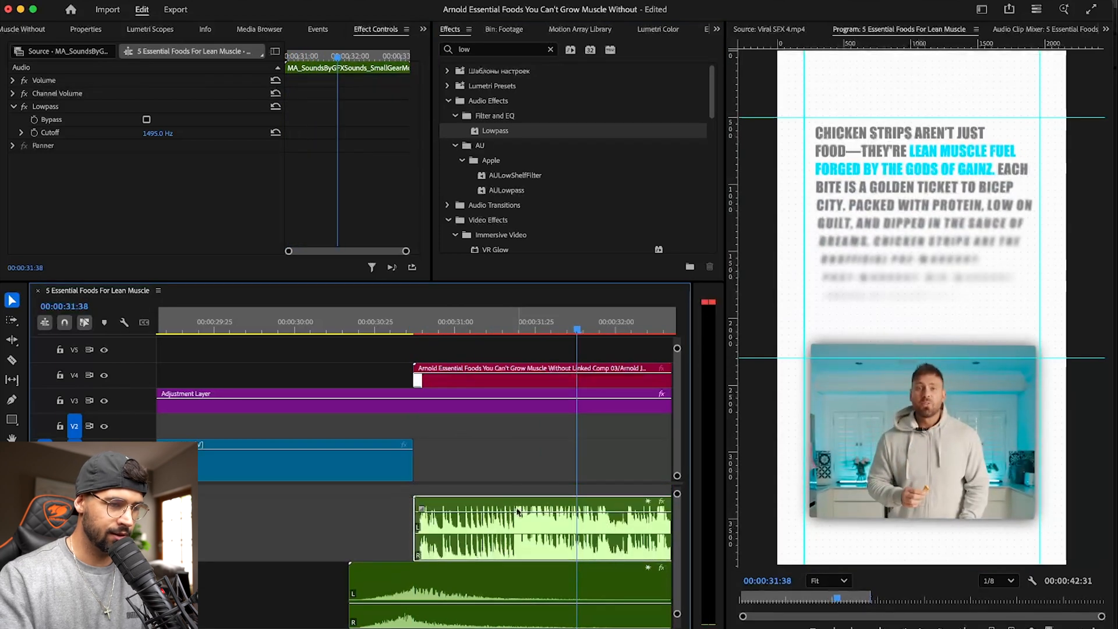
{"action": "left_click", "coordinate": [407, 328]}
{"action": "key", "text": "space"}
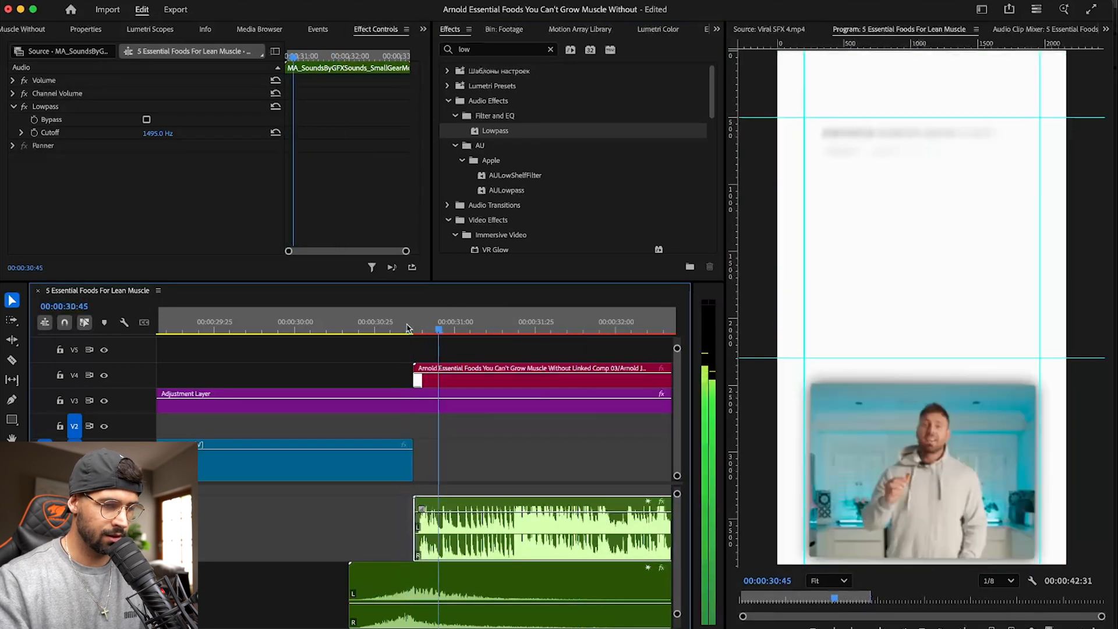
{"action": "left_click", "coordinate": [568, 515]}
{"action": "key", "text": "space"}
- Lower the volume of the copied small gear sound clip while playing the chicken strips section
{"action": "left_click_drag", "start_coordinate": [296, 512], "coordinate": [296, 536]}
{"action": "key", "text": "space"}
{"action": "key", "text": "space"}
{"action": "scroll", "coordinate": [389, 504], "scroll_direction": "left", "scroll_amount": 6}
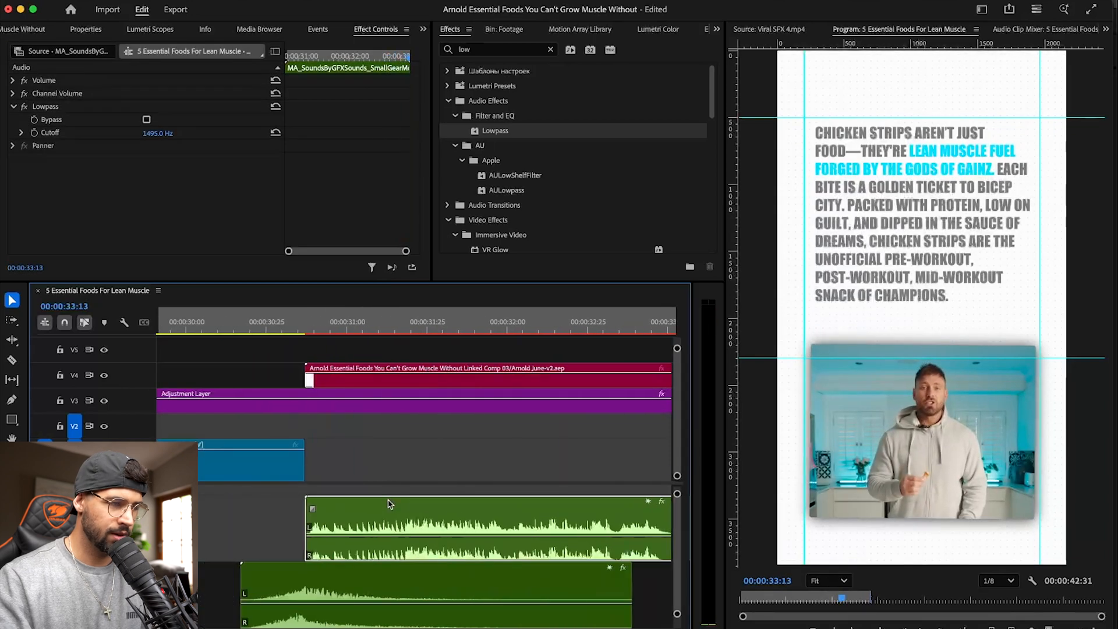
- Remove Lowpass from the copied small gear sound clip, reduce its volume further, save the project, and replay the transition
{"action": "left_click", "coordinate": [36, 107]}
{"action": "key", "text": "Delete"}
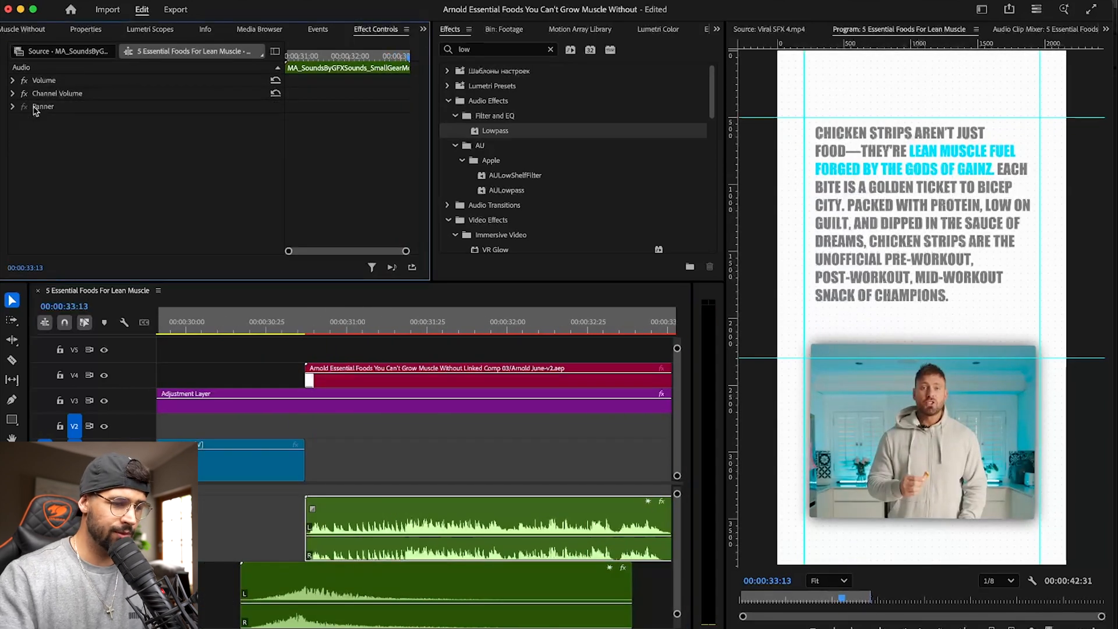
{"action": "left_click_drag", "start_coordinate": [463, 536], "coordinate": [464, 545]}
{"action": "key", "text": "super+s"}
{"action": "left_click", "coordinate": [254, 330]}
{"action": "key", "text": "space"}
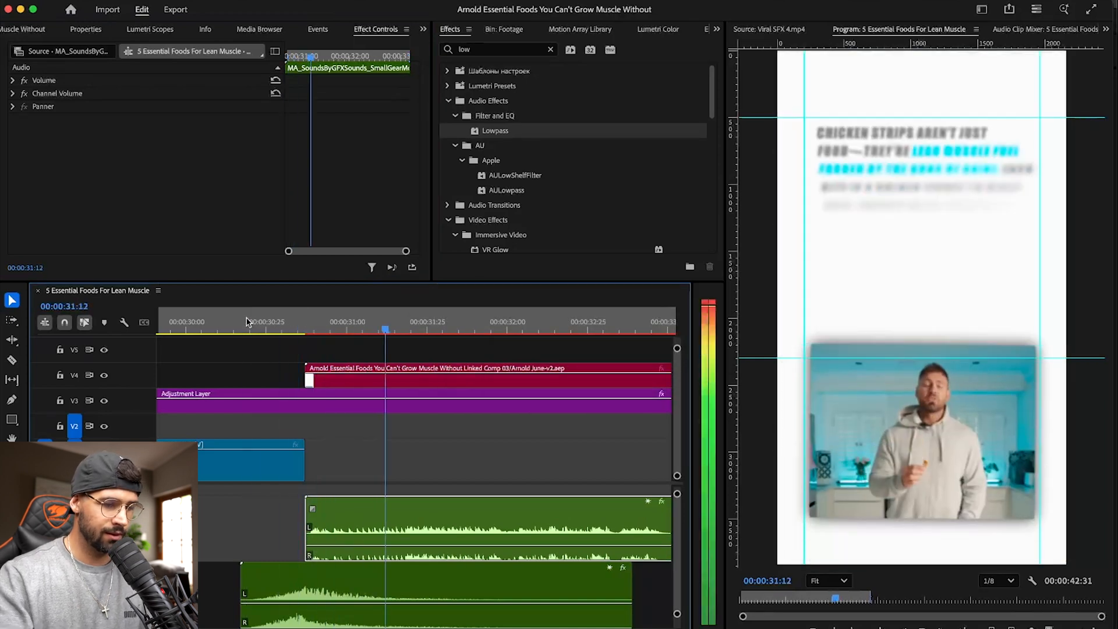
- Split the V3 adjustment layer at the end of the chicken strips composition clip and delete the leftover part
{"action": "key", "text": "minus"}
{"action": "key", "text": "minus"}
{"action": "key", "text": "minus"}
{"action": "scroll", "coordinate": [554, 599], "scroll_direction": "up", "scroll_amount": 5}
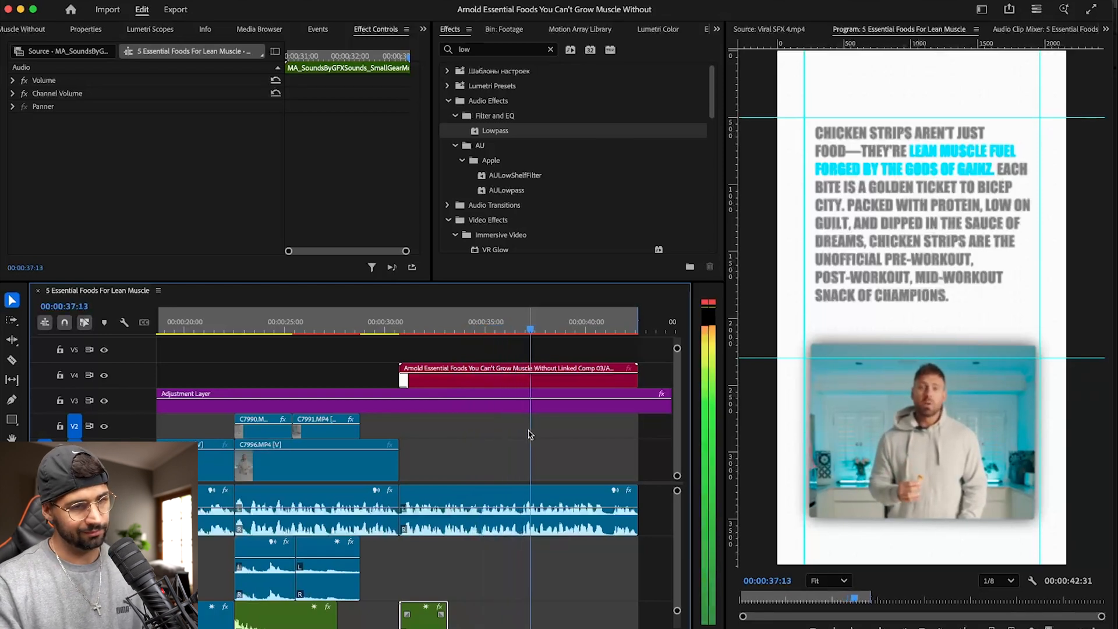
{"action": "key", "text": "c"}
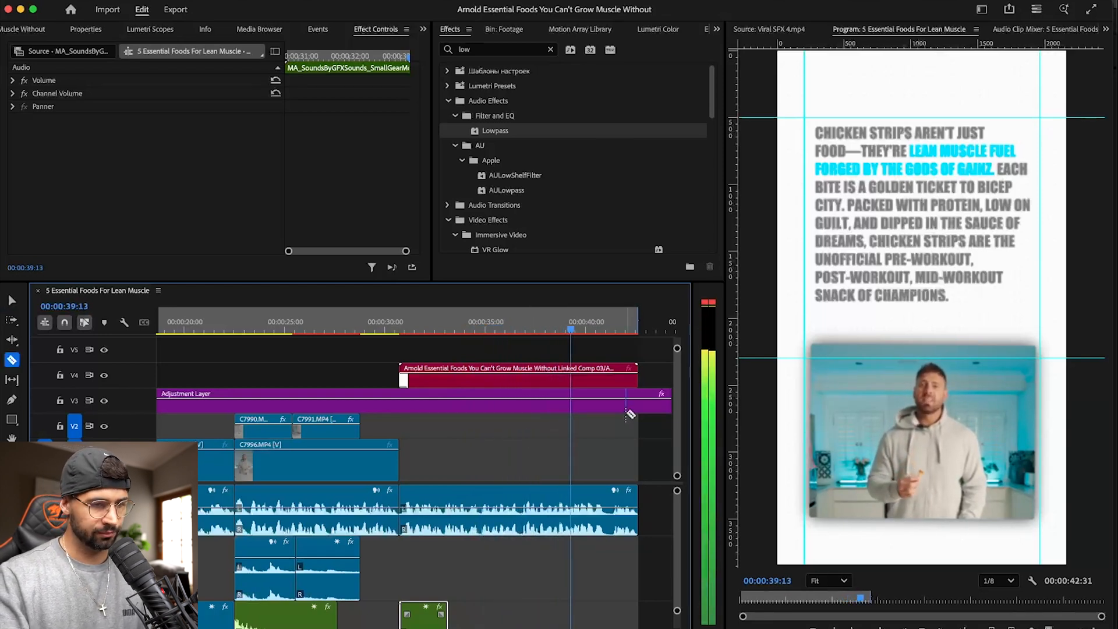
{"action": "left_click", "coordinate": [639, 405]}
{"action": "key", "text": "v"}
{"action": "left_click", "coordinate": [655, 407]}
{"action": "key", "text": "Delete"}
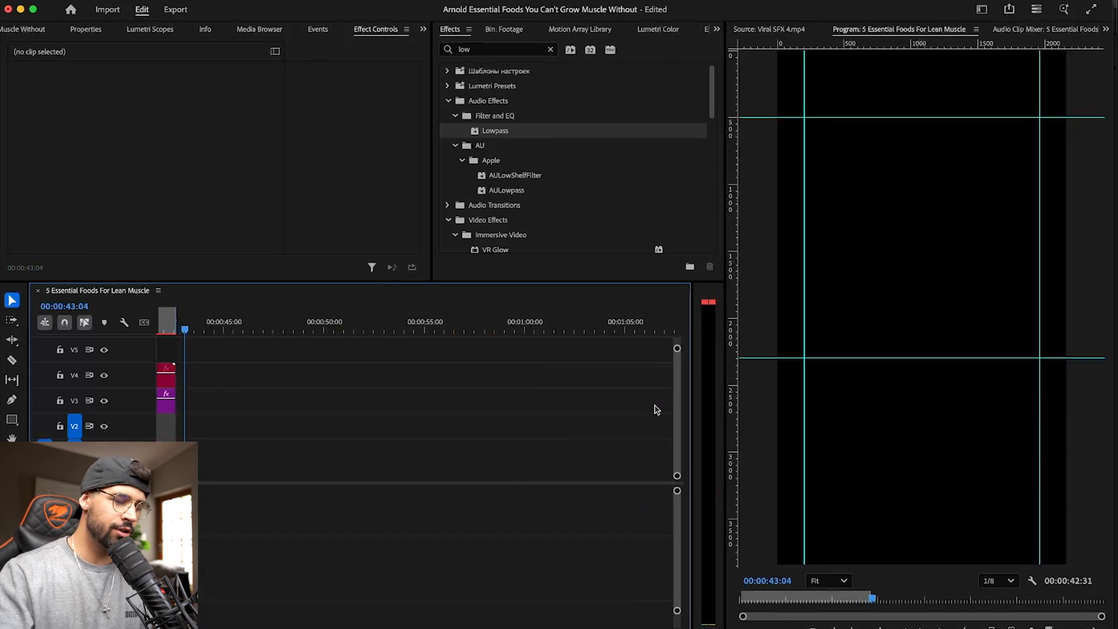
- Examine the video and audio tracks in the first part of the sequence and return the playhead to 00:00:00:00
{"action": "scroll", "coordinate": [472, 432], "scroll_direction": "left", "scroll_amount": 15}
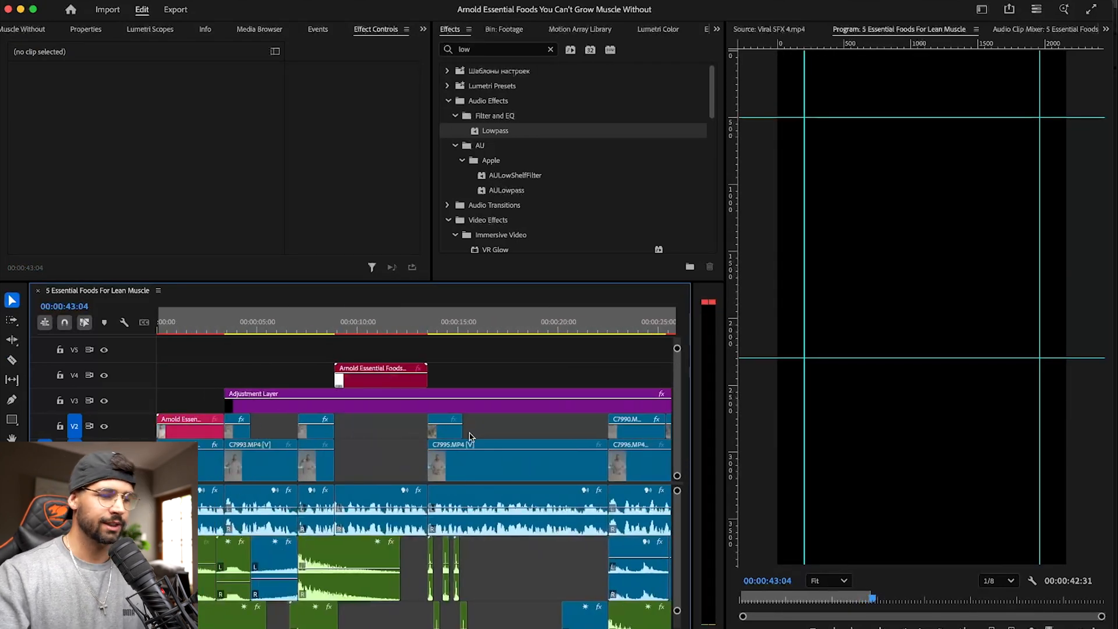
{"action": "scroll", "coordinate": [491, 527], "scroll_direction": "down", "scroll_amount": 2}
{"action": "scroll", "coordinate": [492, 527], "scroll_direction": "up", "scroll_amount": 5}
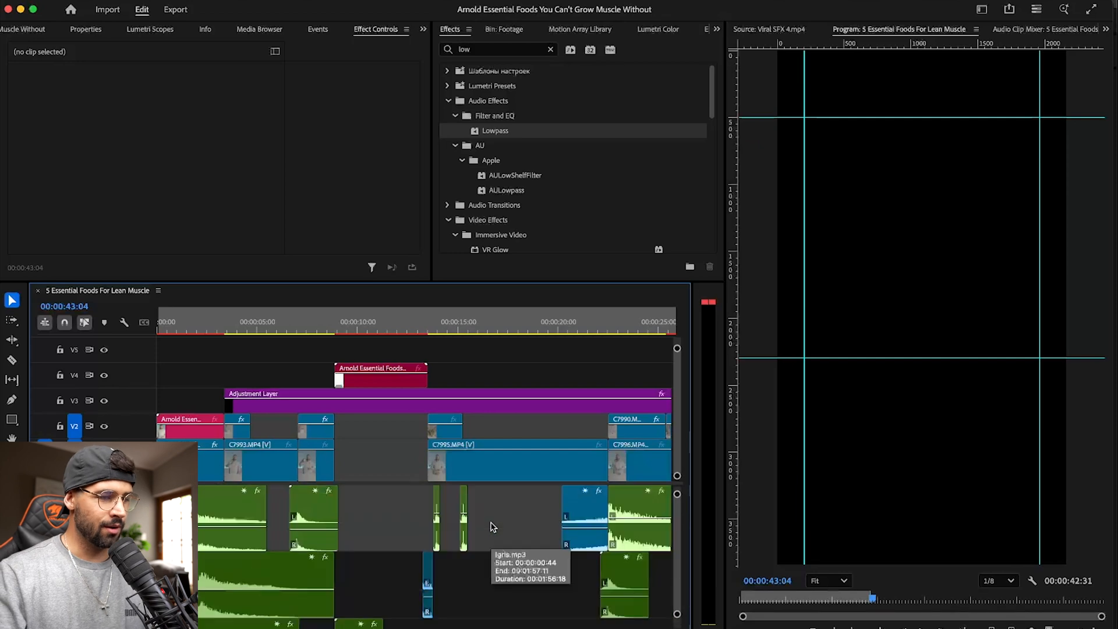
{"action": "scroll", "coordinate": [236, 382], "scroll_direction": "up", "scroll_amount": 1}
{"action": "scroll", "coordinate": [227, 354], "scroll_direction": "down", "scroll_amount": 1}
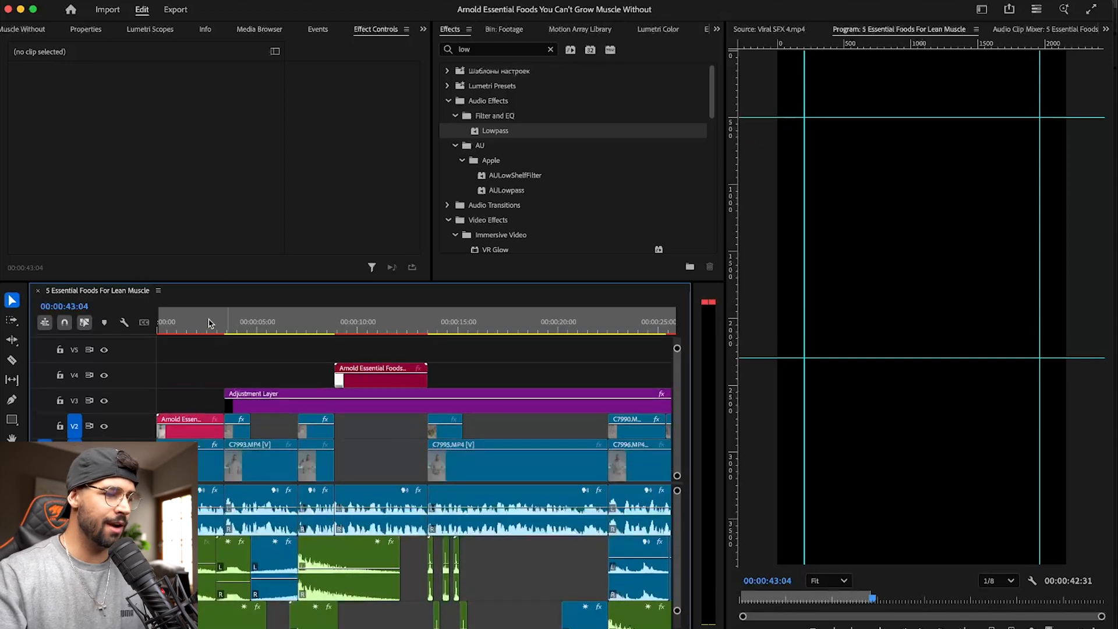
{"action": "key", "text": "Home"}
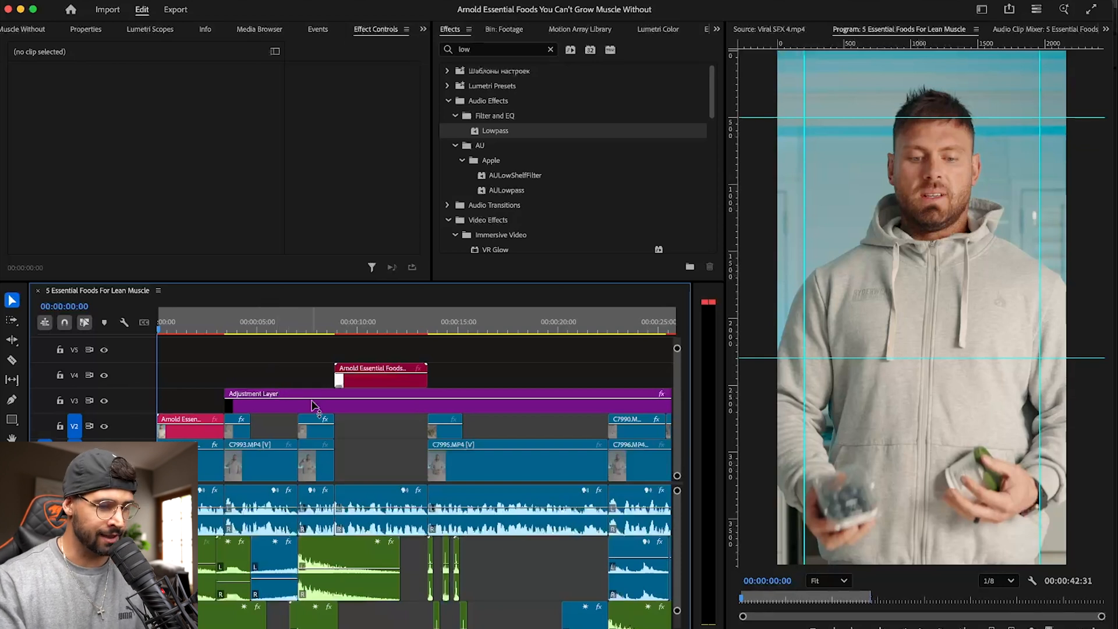
- Trim the background music on Audio 8 to the end of the video and add a fade-out at its end
{"action": "key", "text": "minus"}
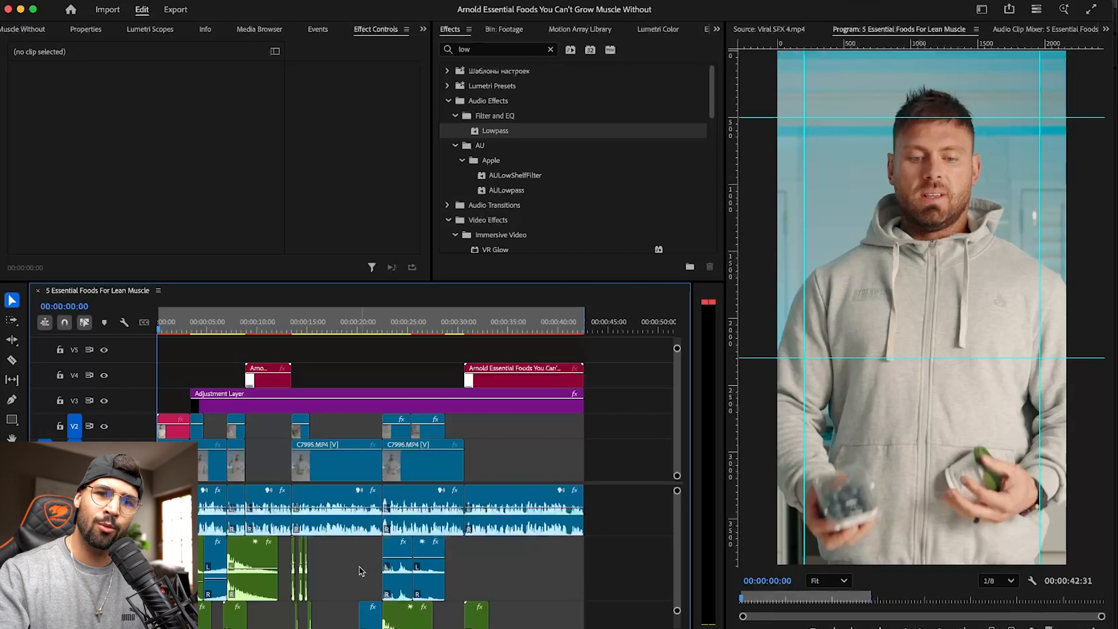
{"action": "scroll", "coordinate": [360, 570], "scroll_direction": "down", "scroll_amount": 4}
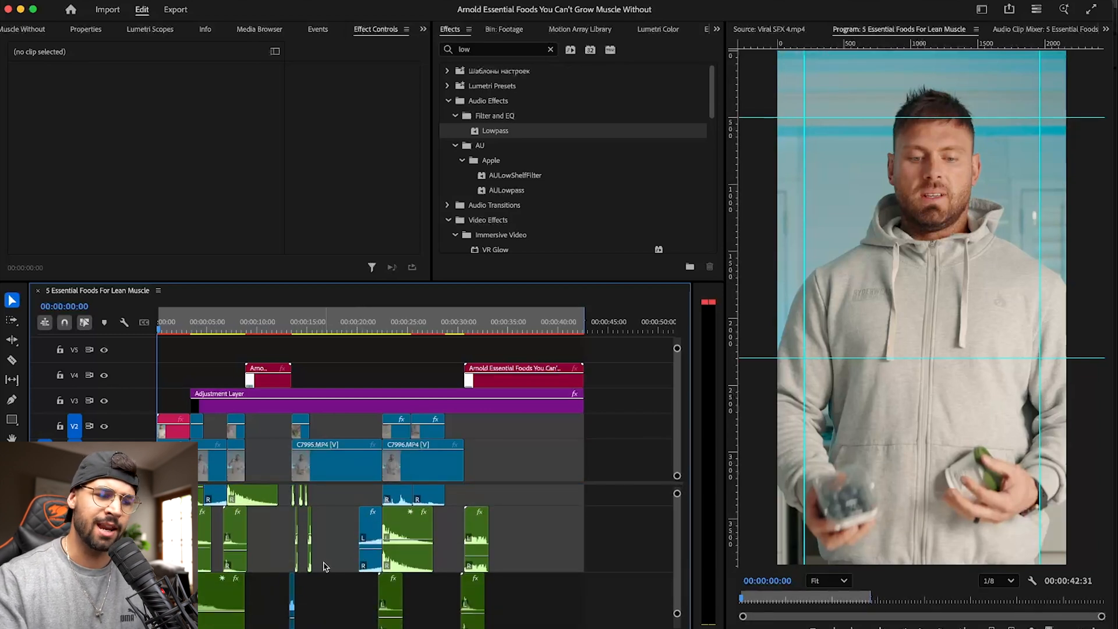
{"action": "scroll", "coordinate": [326, 566], "scroll_direction": "up", "scroll_amount": 4}
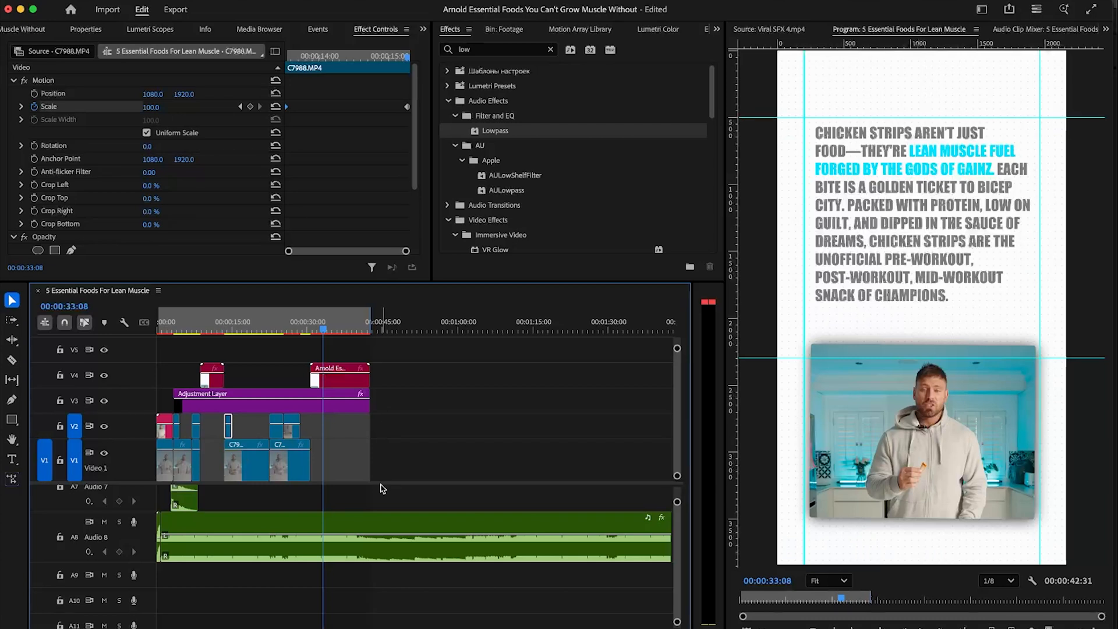
{"action": "key", "text": "c"}
{"action": "left_click", "coordinate": [371, 526]}
{"action": "key", "text": "v"}
{"action": "left_click", "coordinate": [375, 527]}
{"action": "key", "text": "Delete"}
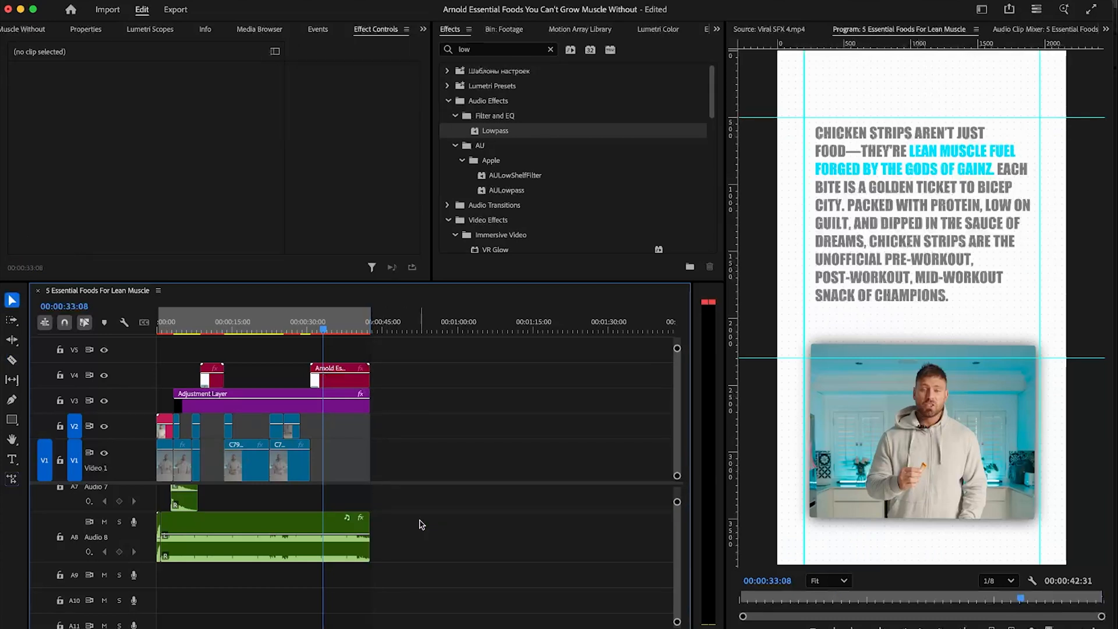
{"action": "left_click_drag", "start_coordinate": [361, 527], "coordinate": [344, 525]}
{"action": "left_click_drag", "start_coordinate": [335, 321], "coordinate": [348, 317]}
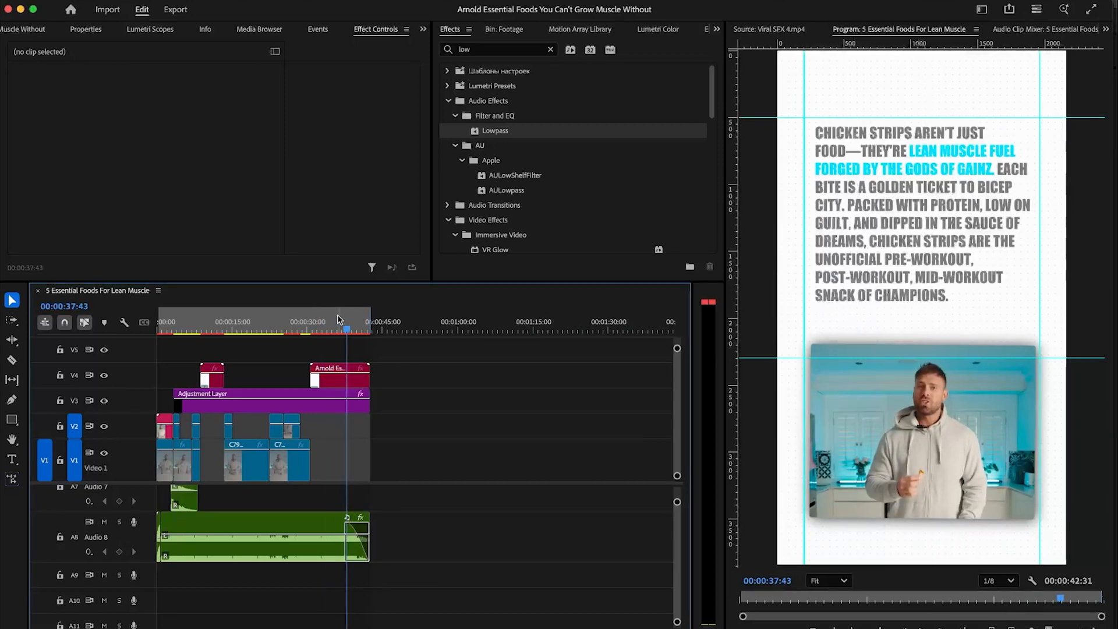
- Open the sequence's export settings and set the target bitrate of the H.264 video to 25 Mbps
{"action": "key", "text": "super+m"}
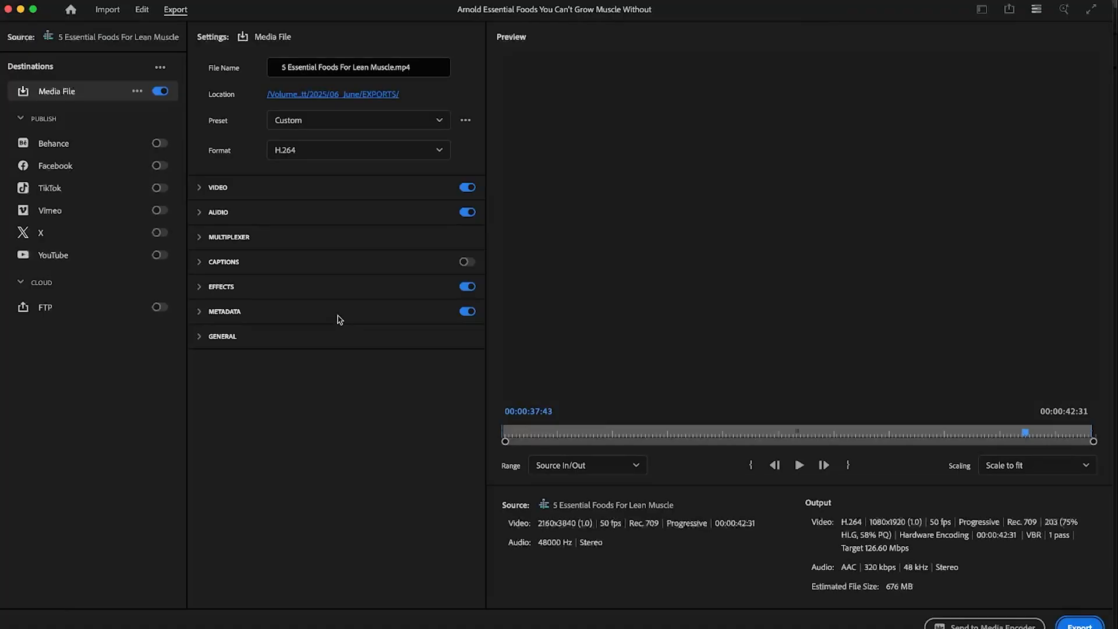
{"action": "left_click", "coordinate": [322, 193]}
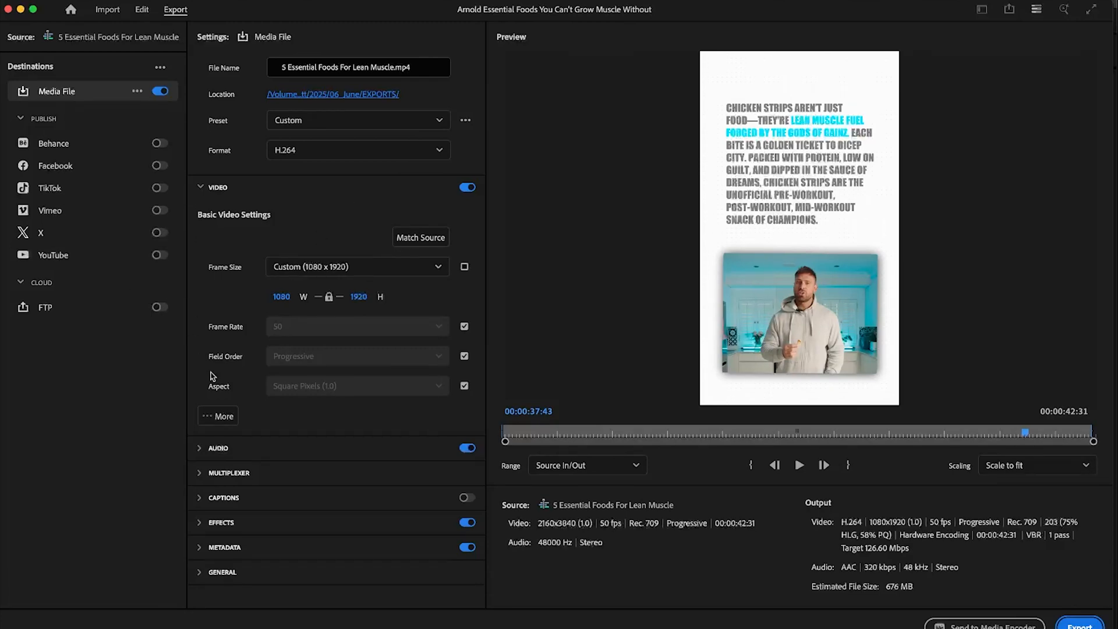
{"action": "left_click", "coordinate": [220, 416]}
{"action": "scroll", "coordinate": [460, 407], "scroll_direction": "down", "scroll_amount": 1}
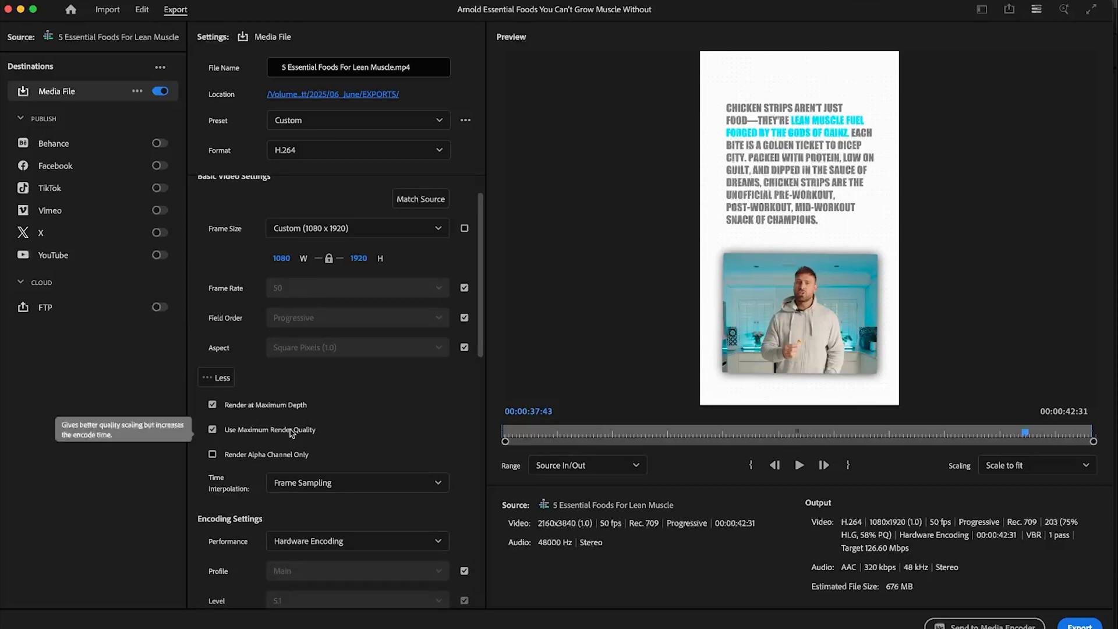
{"action": "scroll", "coordinate": [281, 435], "scroll_direction": "down", "scroll_amount": 10}
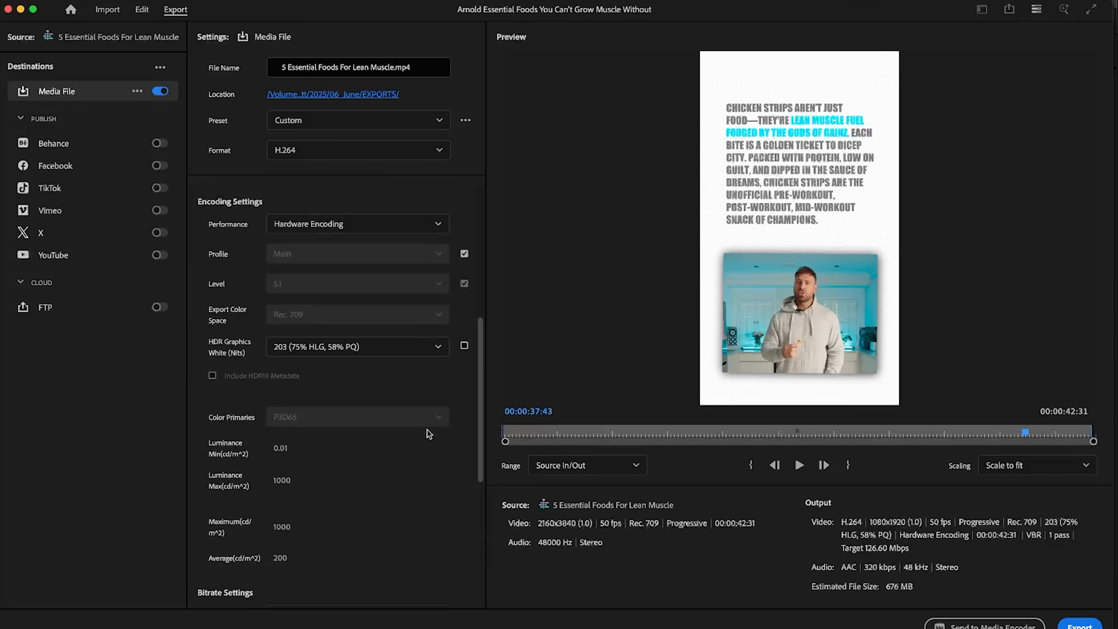
{"action": "left_click", "coordinate": [454, 327]}
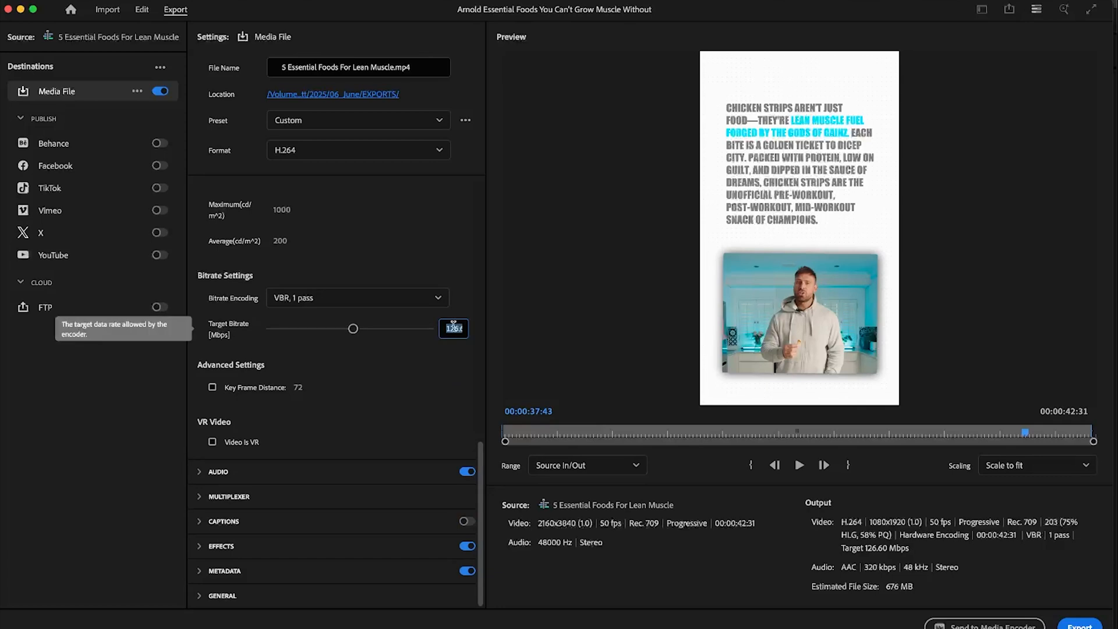
{"action": "type", "text": "25"}
{"action": "key", "text": "Return"}
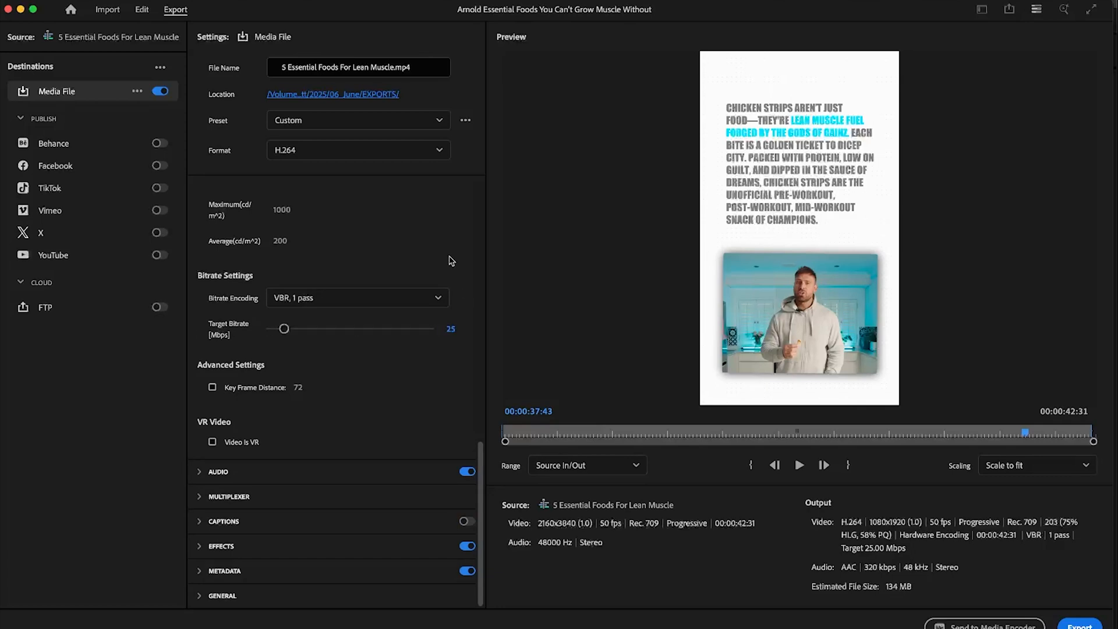
{"action": "left_click", "coordinate": [242, 547]}
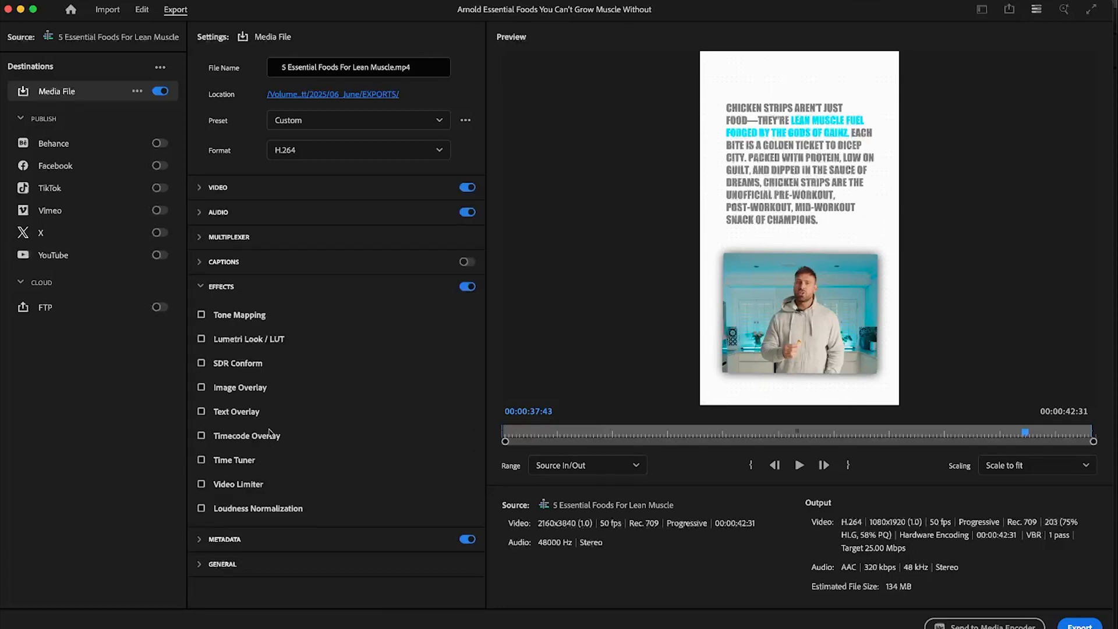
{"action": "left_click", "coordinate": [241, 341]}
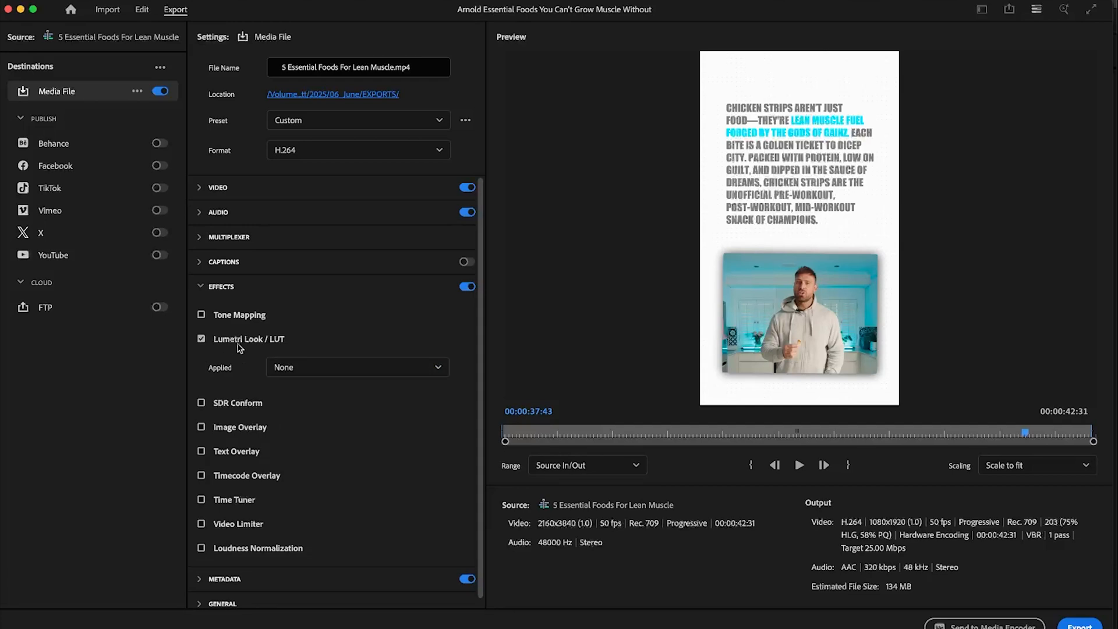
{"action": "left_click", "coordinate": [312, 367]}
{"action": "left_click", "coordinate": [295, 451]}
{"action": "left_click", "coordinate": [337, 160]}
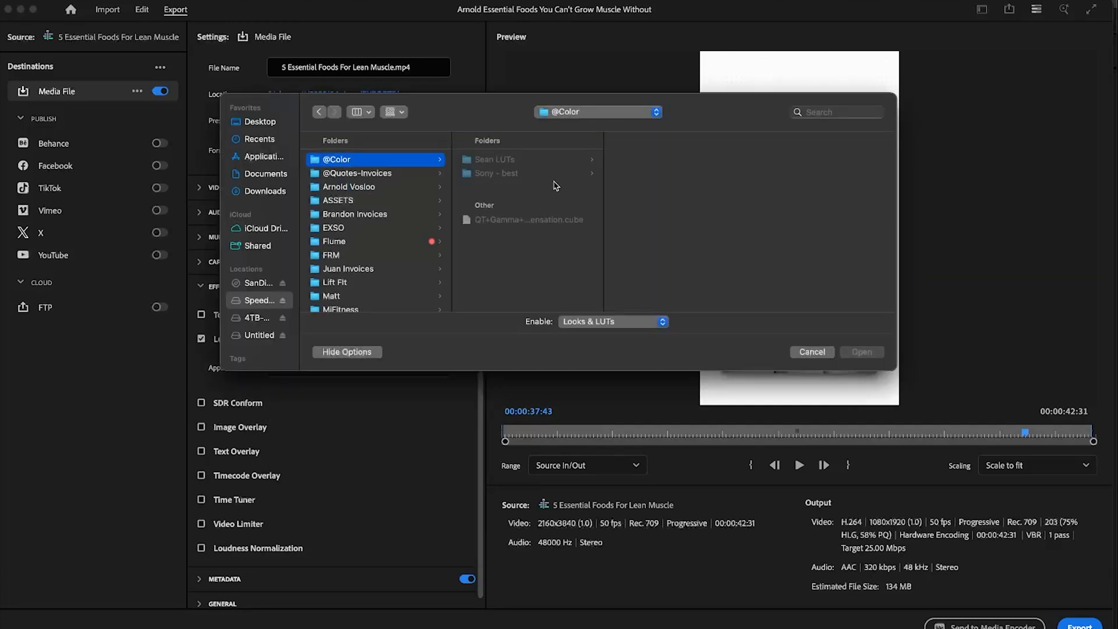
{"action": "left_click", "coordinate": [552, 221]}
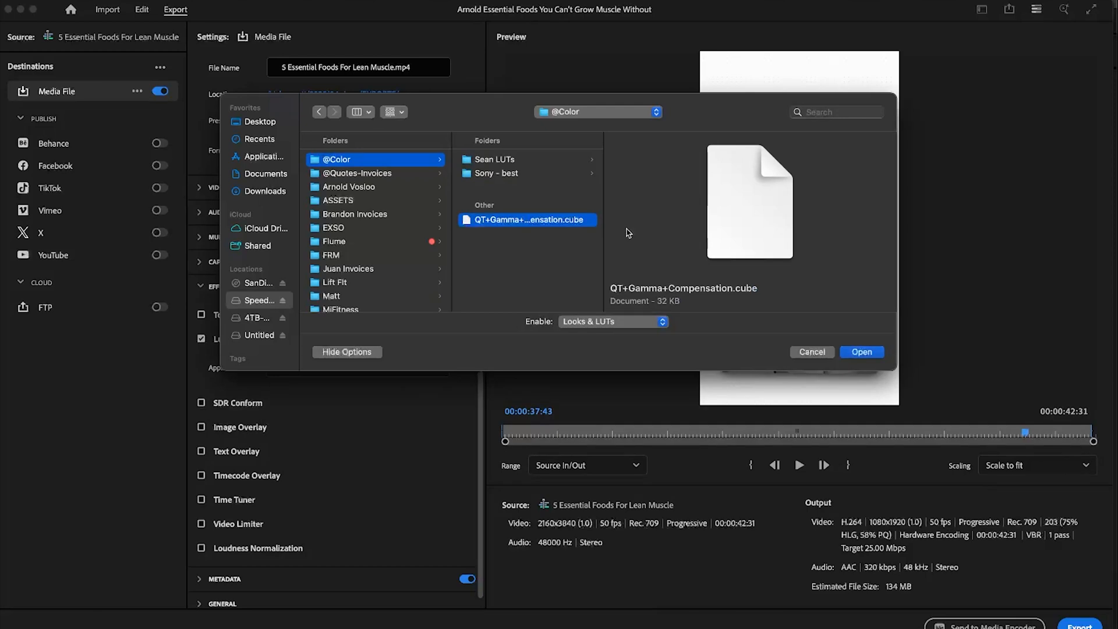
{"action": "left_click", "coordinate": [864, 351]}
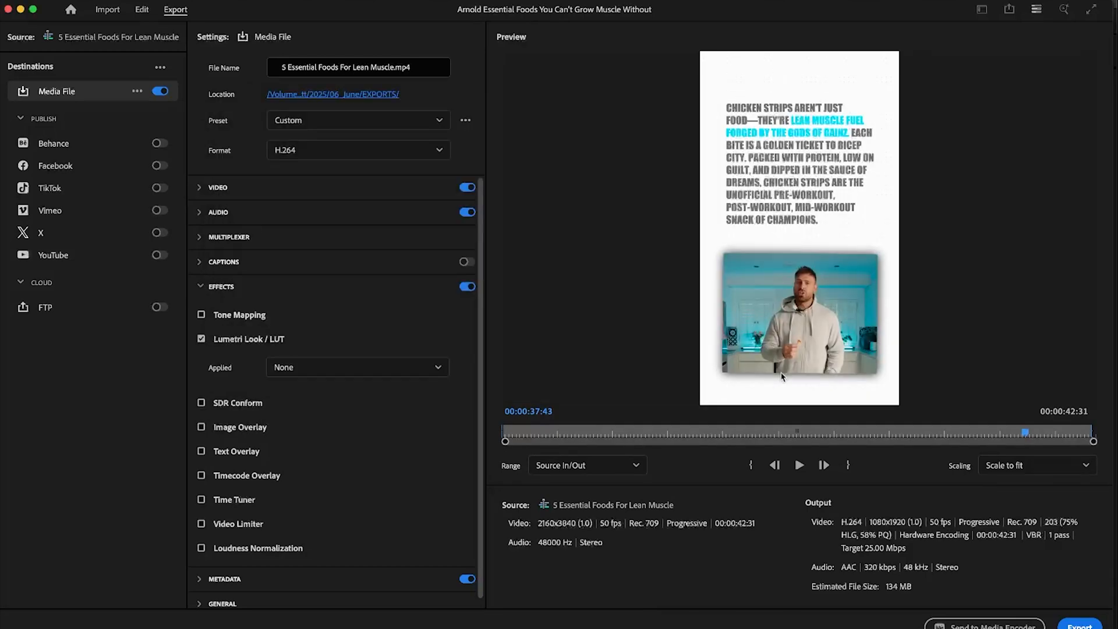
- Compare the export preview at 00:00:06:38 with the effects off and on, and reopen the video settings
{"action": "left_click", "coordinate": [537, 434]}
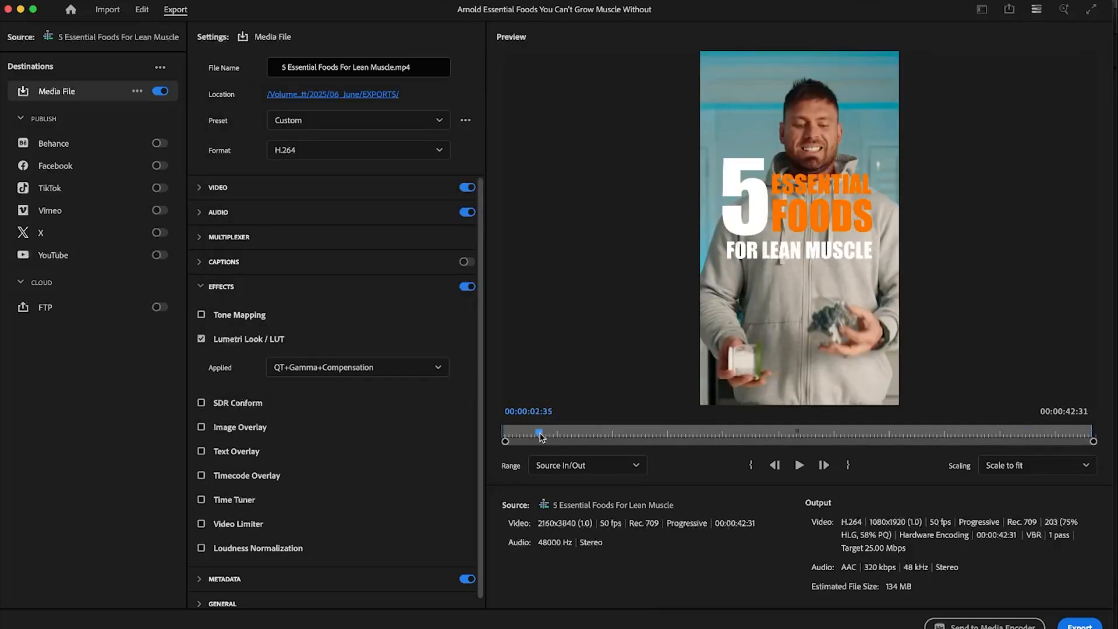
{"action": "left_click_drag", "start_coordinate": [541, 436], "coordinate": [596, 436]}
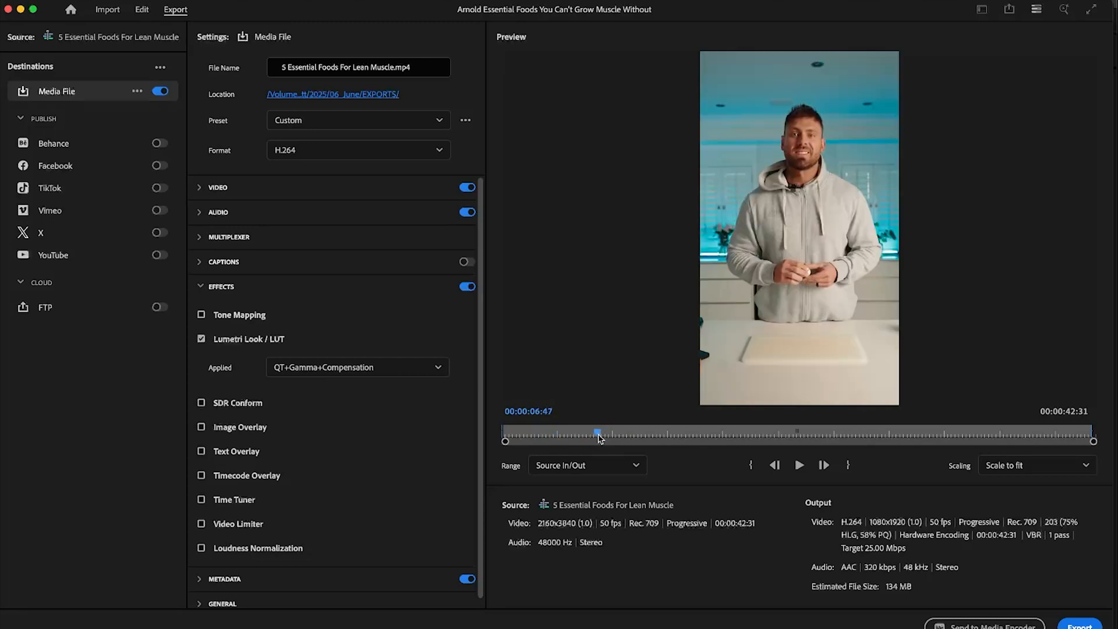
{"action": "left_click", "coordinate": [467, 286]}
{"action": "left_click", "coordinate": [468, 289]}
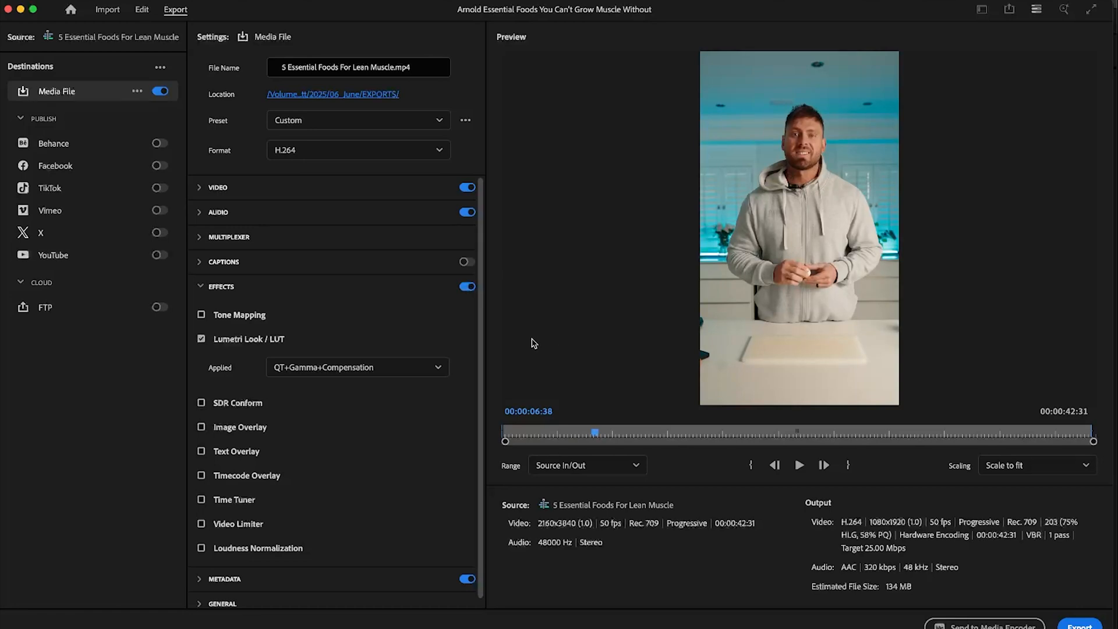
{"action": "left_click", "coordinate": [250, 192]}
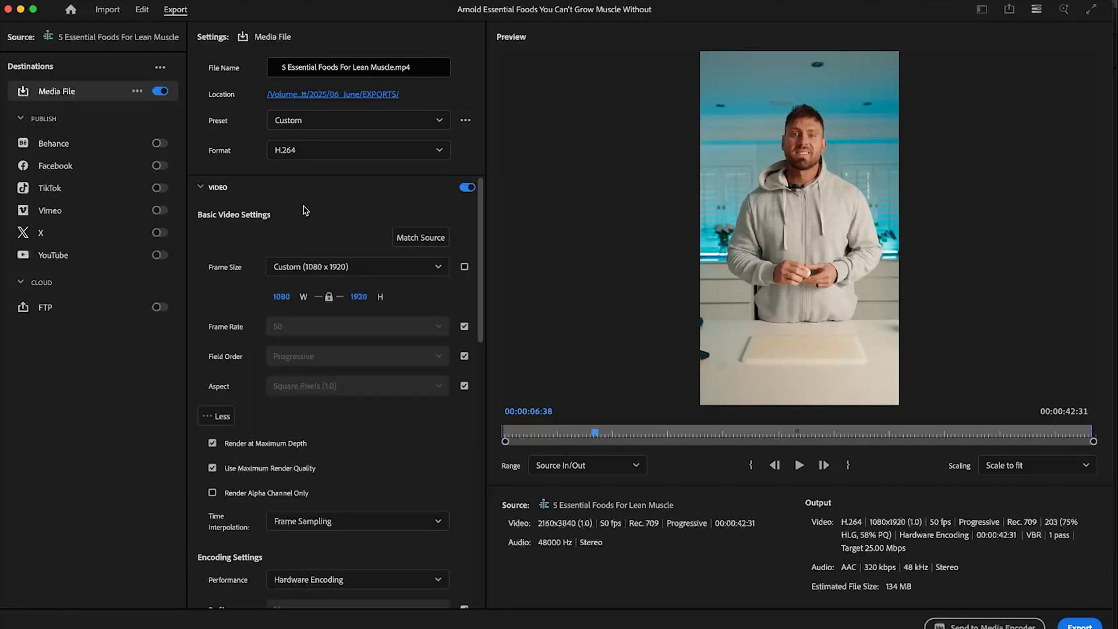